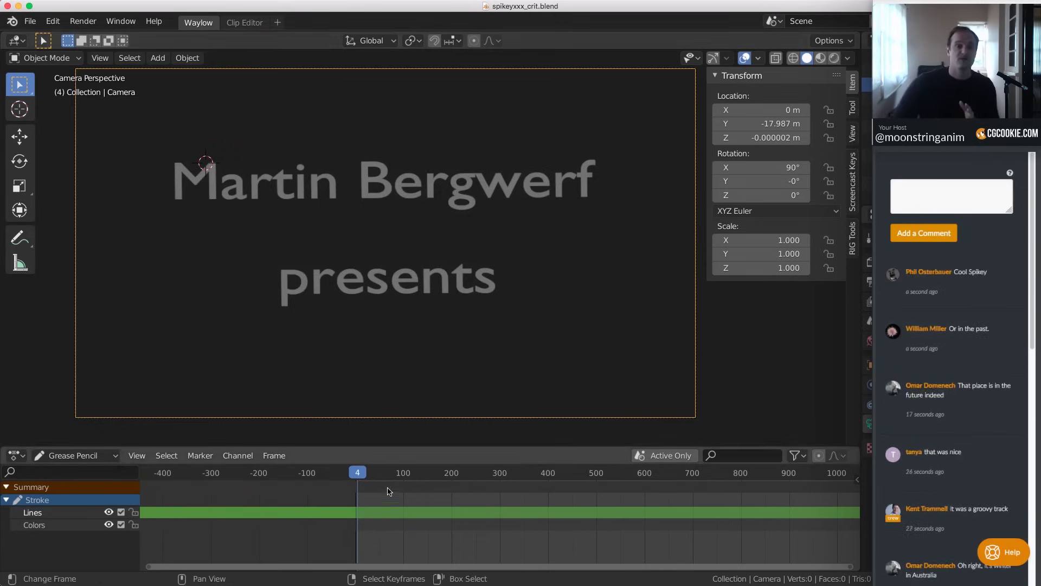
# Scan the opening of the shot from the title up to the swan in the water around frame 265
pyautogui.scroll(-3, 391, 521)
pyautogui.click(402, 523)
pyautogui.moveTo(411, 525); pyautogui.dragTo(499, 524)
pyautogui.scroll(-3, 418, 534)
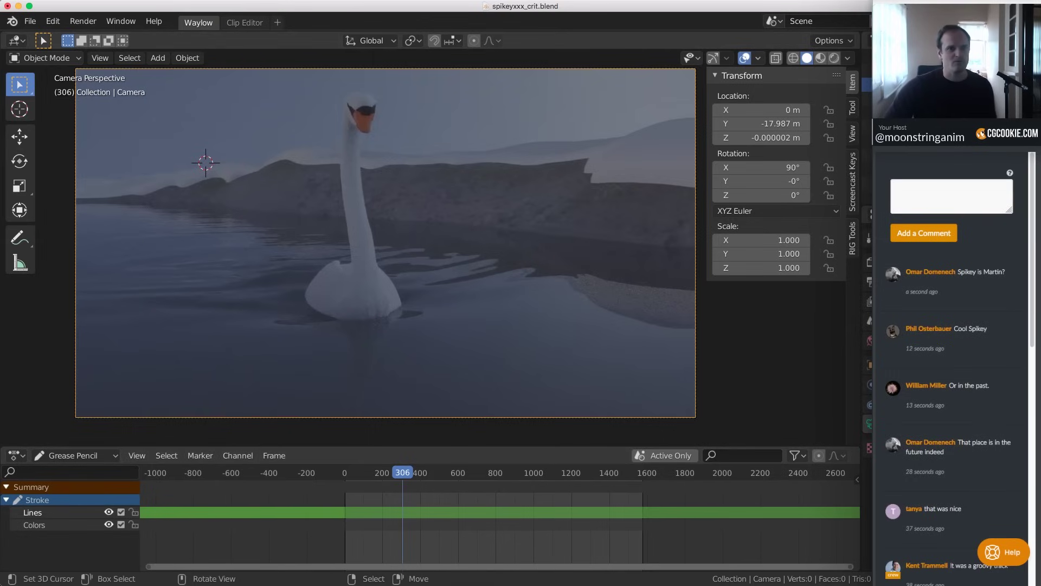
pyautogui.moveTo(386, 509); pyautogui.dragTo(396, 505)
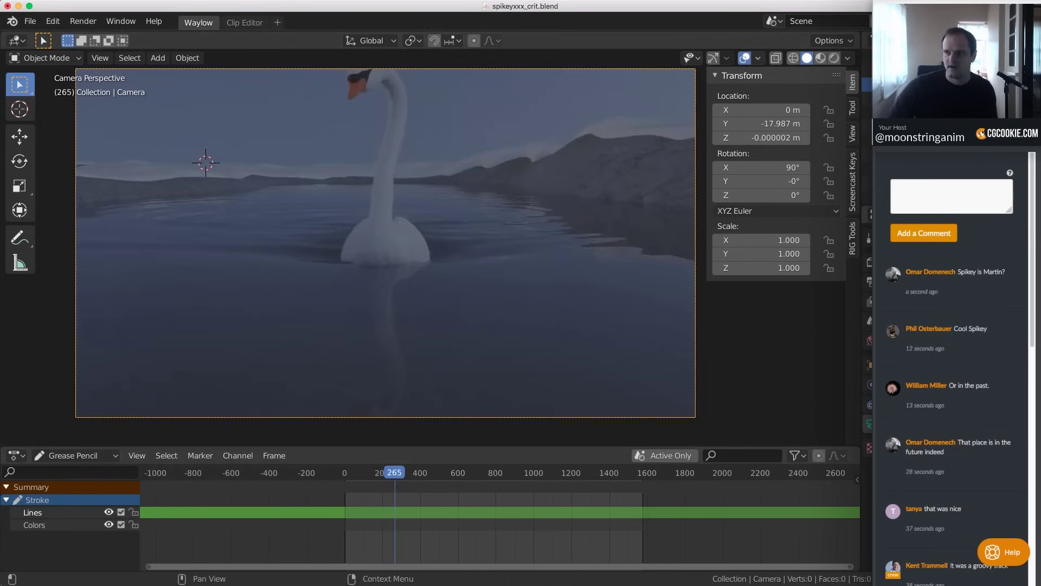
# Select the Stroke grease pencil object in the camera view
pyautogui.click(321, 342)
pyautogui.scroll(1, 340, 341)
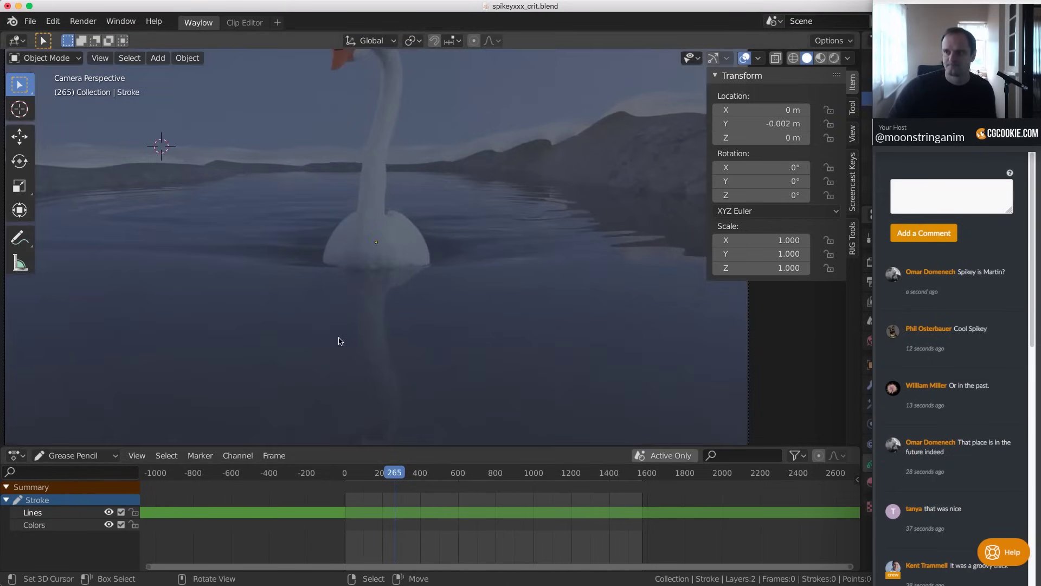
pyautogui.scroll(-2, 347, 357)
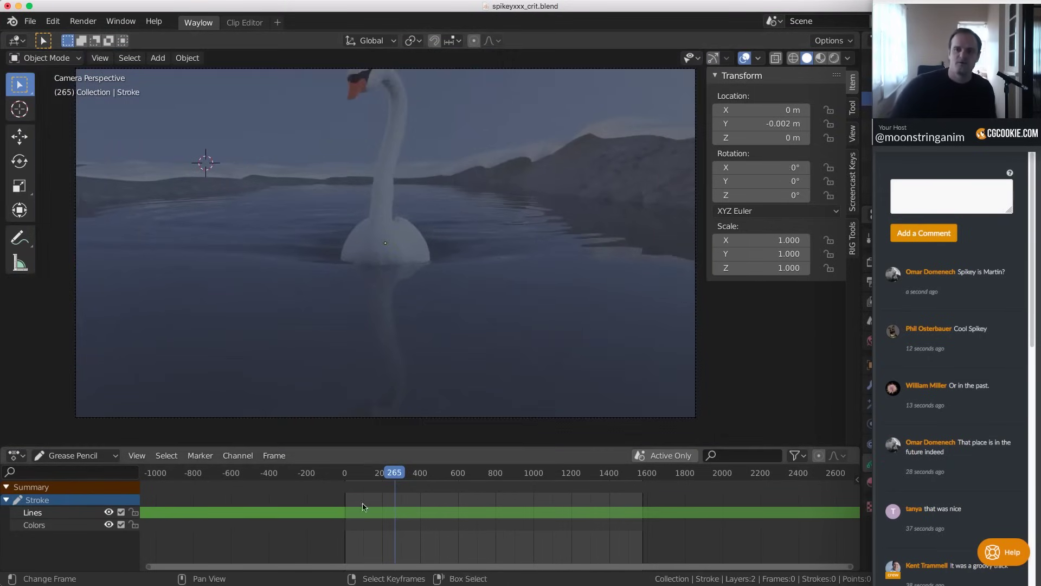
# Play and scrub between about frames 210 and 264 to examine the swan's movement across the water
pyautogui.moveTo(380, 507); pyautogui.dragTo(381, 507)
pyautogui.press('space')
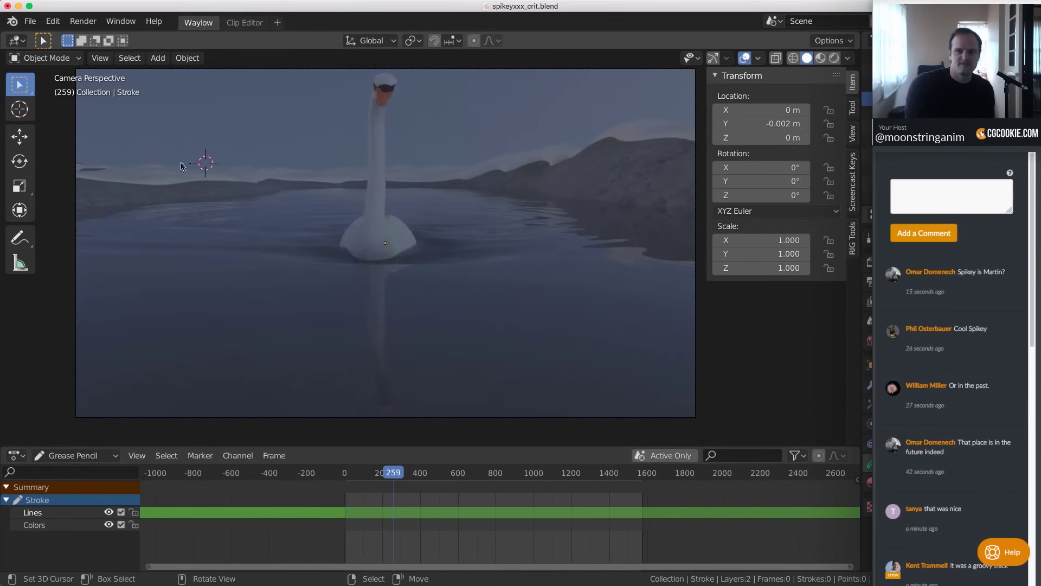
pyautogui.click(378, 507)
pyautogui.moveTo(378, 507); pyautogui.dragTo(386, 506)
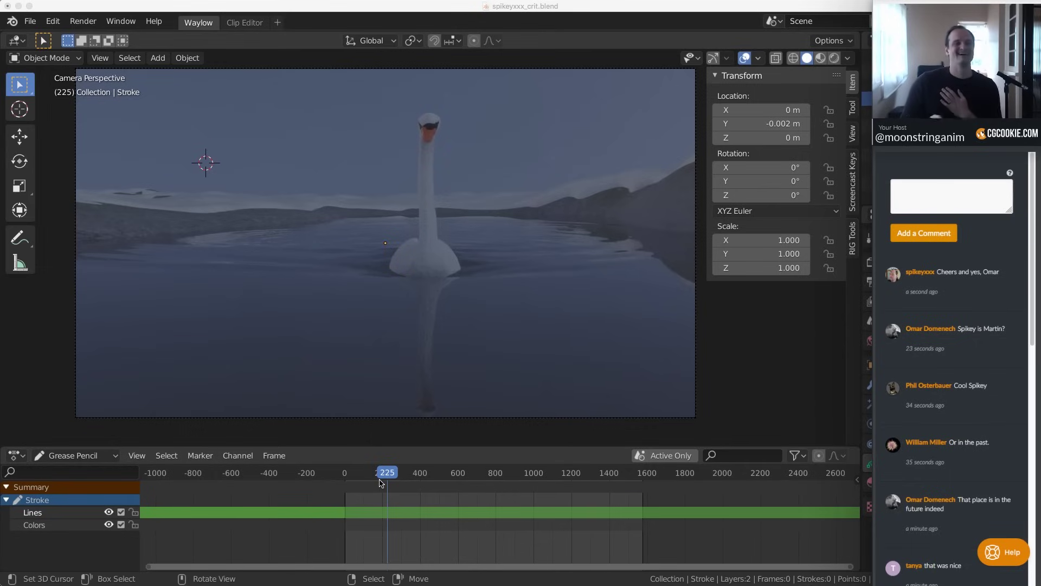
pyautogui.click(391, 531)
pyautogui.click(389, 530)
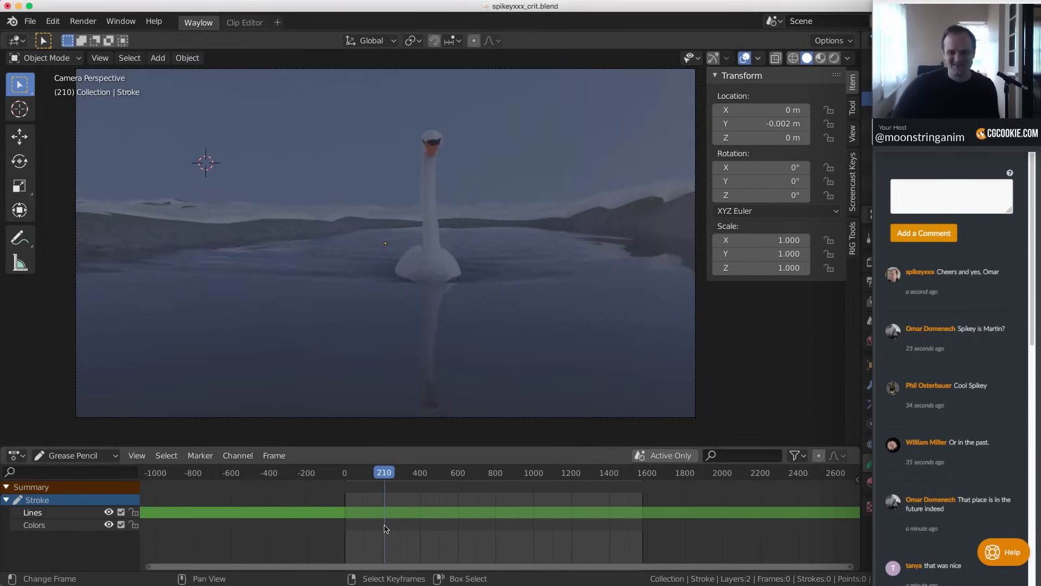
pyautogui.moveTo(388, 529); pyautogui.dragTo(391, 527)
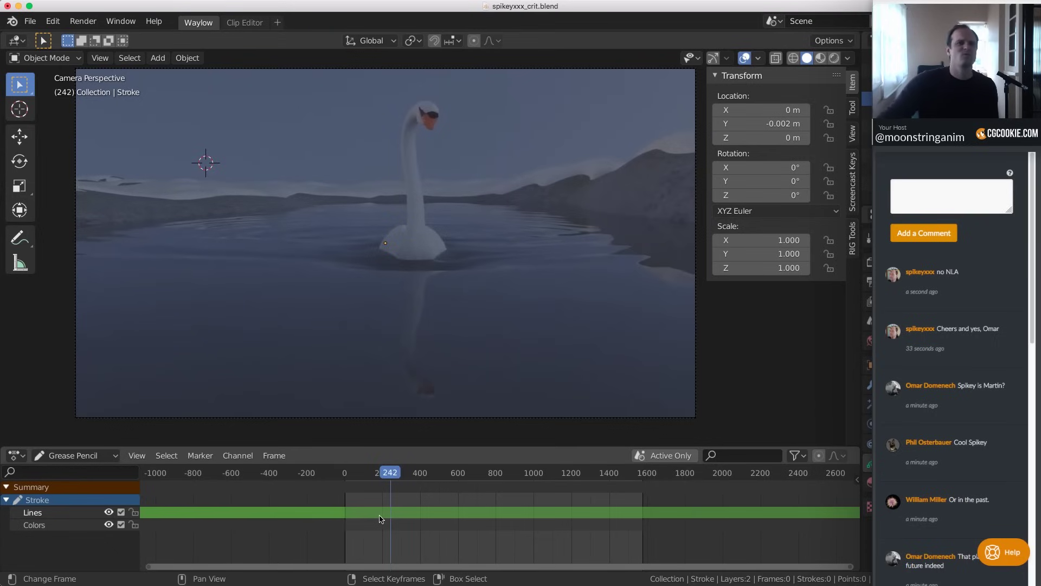
pyautogui.moveTo(390, 527); pyautogui.dragTo(393, 526)
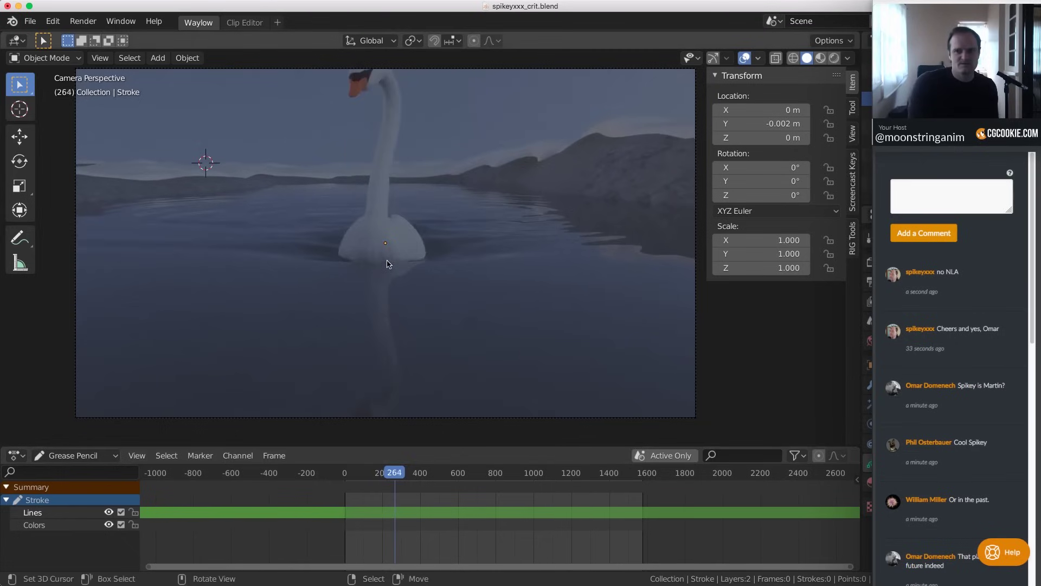
pyautogui.moveTo(387, 497); pyautogui.dragTo(391, 499)
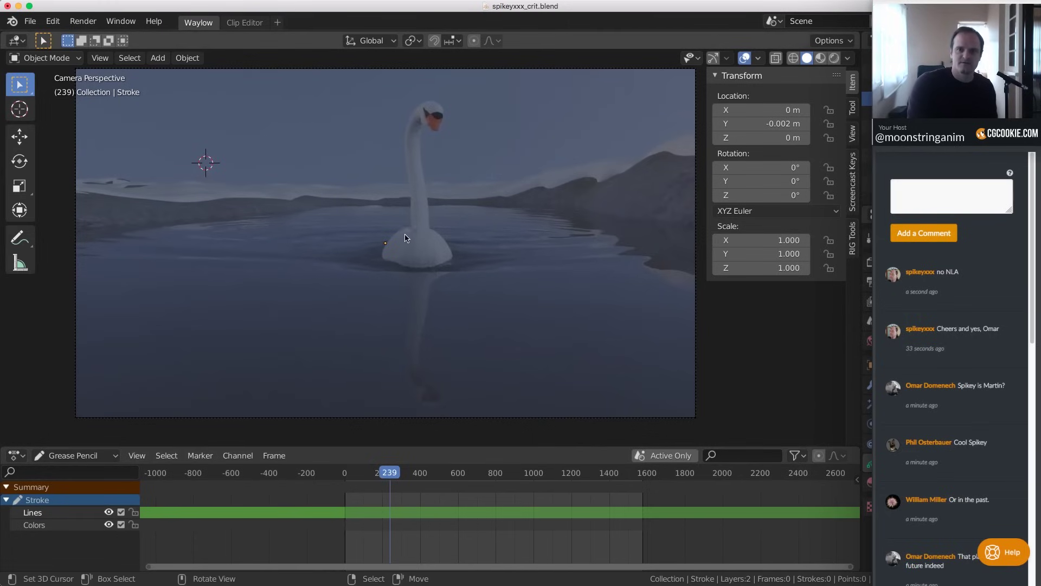
# Switch the grease pencil object to Draw mode and mark the waterline under the swan's body at frame 239
pyautogui.hotkey('ctrl', 'Tab')
pyautogui.click(410, 162)
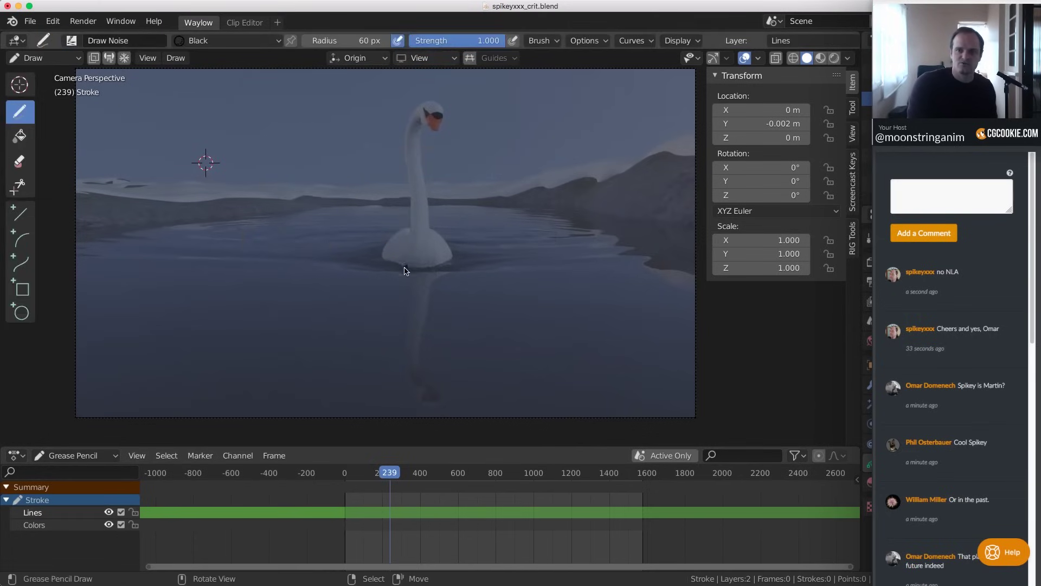
pyautogui.moveTo(384, 257)
pyautogui.mouseDown()
pyautogui.moveTo(426, 275)
pyautogui.moveTo(452, 268)
pyautogui.mouseUp()
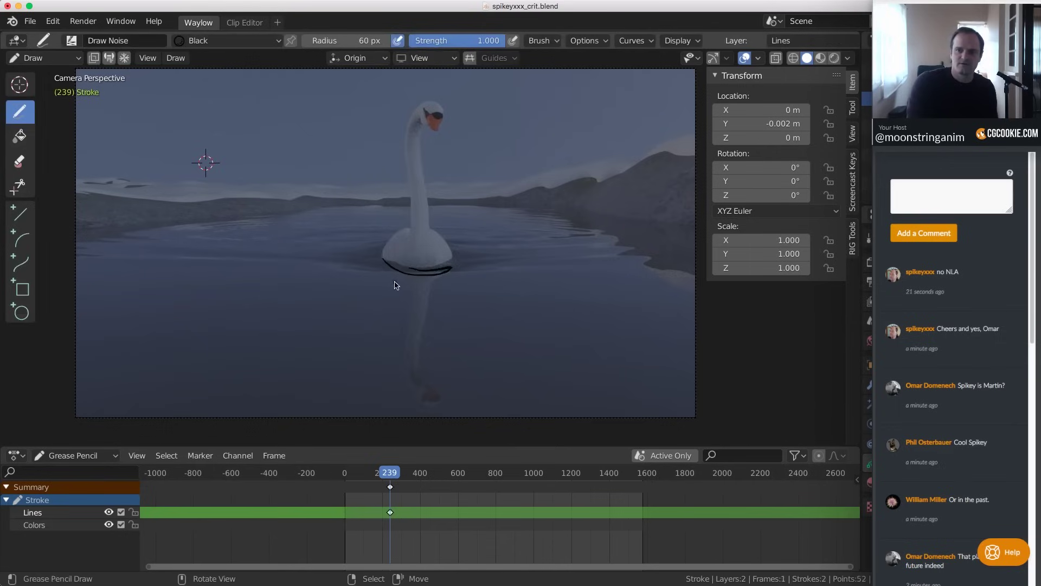
# Mark the swan's waterline with curved strokes at frames 249 and 258
pyautogui.press('space')
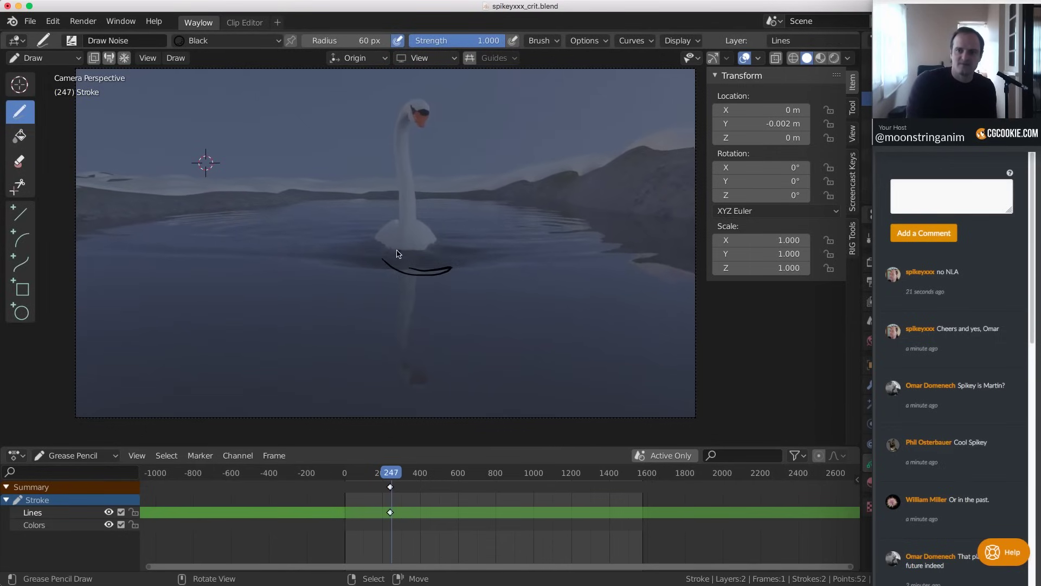
pyautogui.click(384, 249)
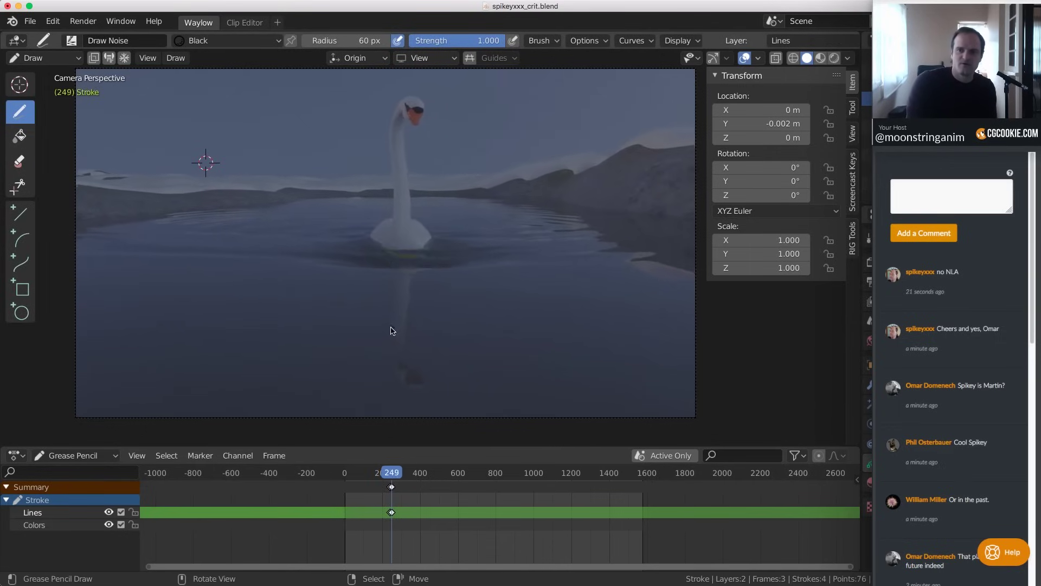
pyautogui.moveTo(358, 252); pyautogui.dragTo(398, 264)
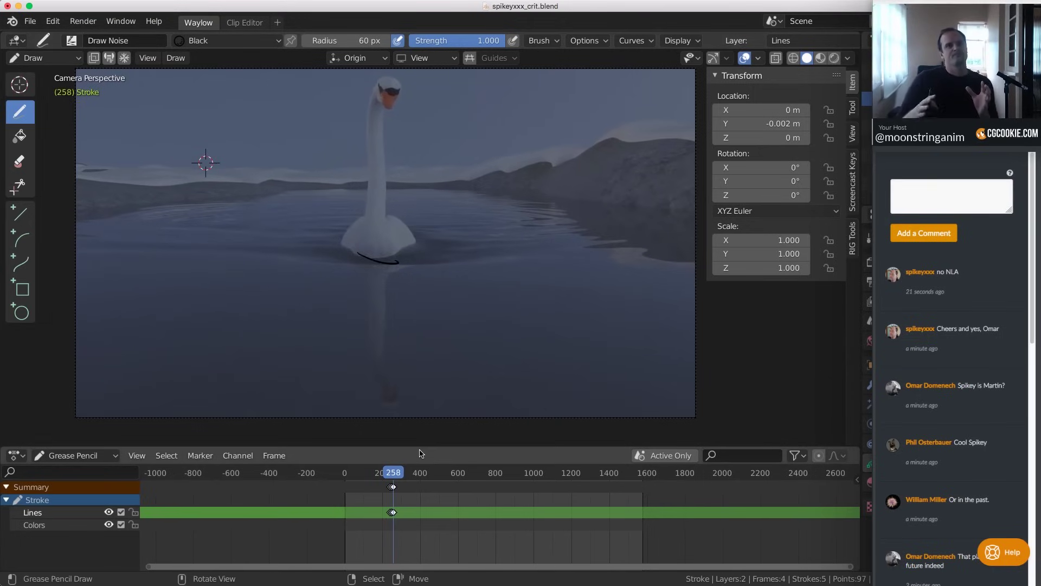
# Compare the waterline marks around frames 245 to 265, and examine the swan's walk on the shore near frame 465
pyautogui.click(392, 486)
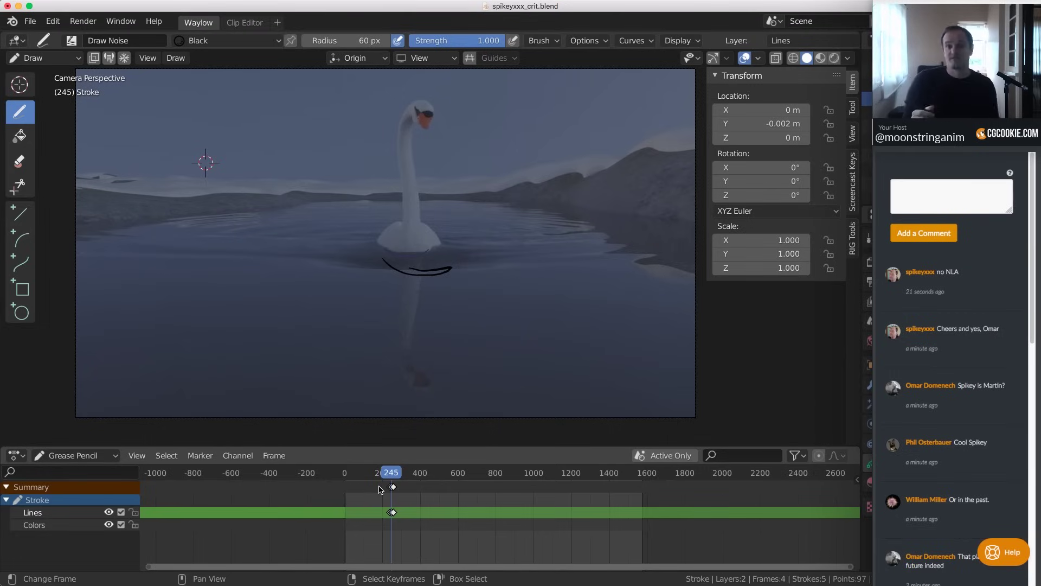
pyautogui.click(397, 496)
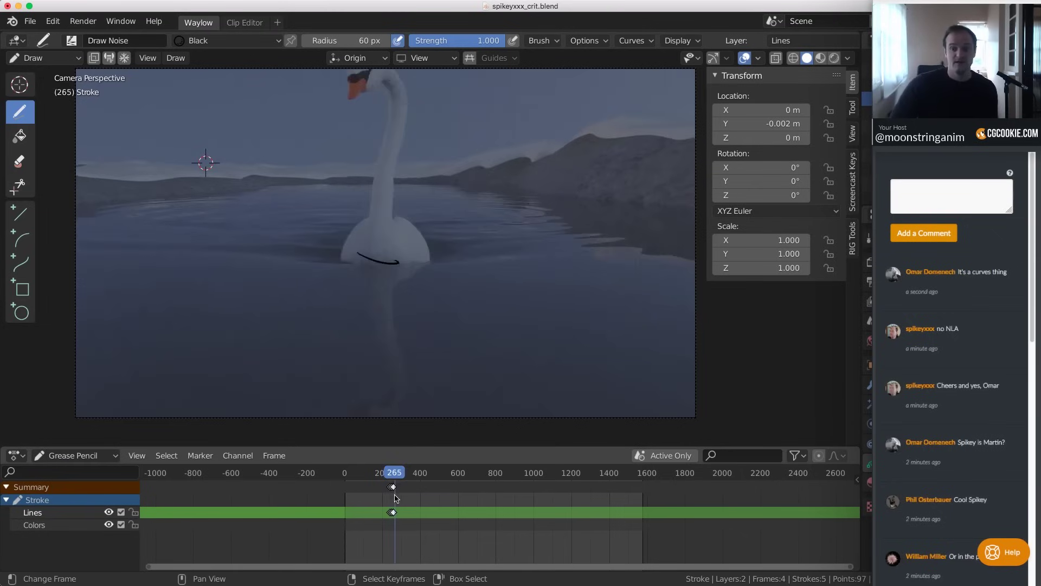
pyautogui.moveTo(397, 498); pyautogui.dragTo(425, 497)
pyautogui.press('space')
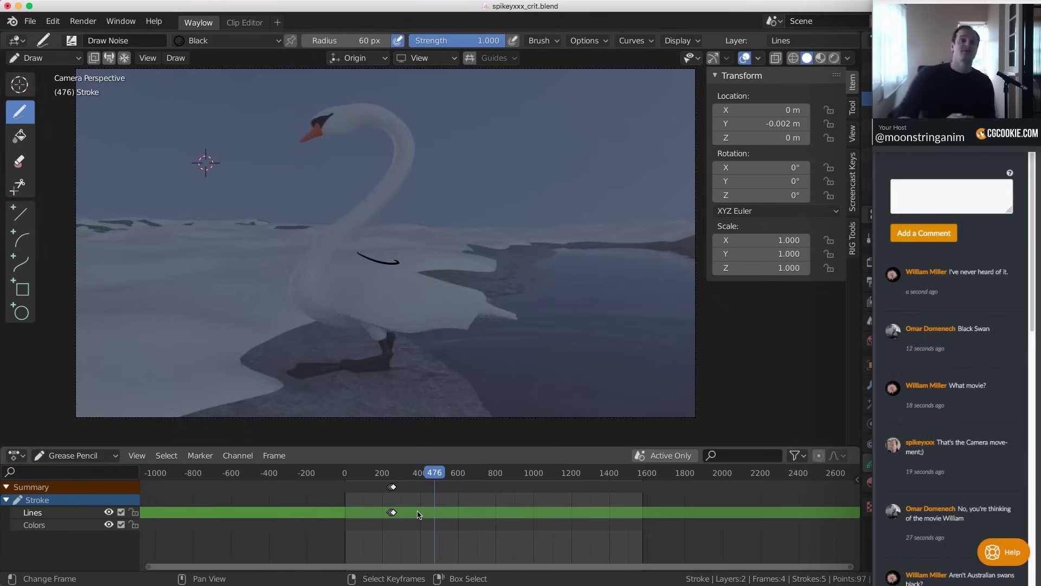
pyautogui.moveTo(418, 513); pyautogui.dragTo(435, 487)
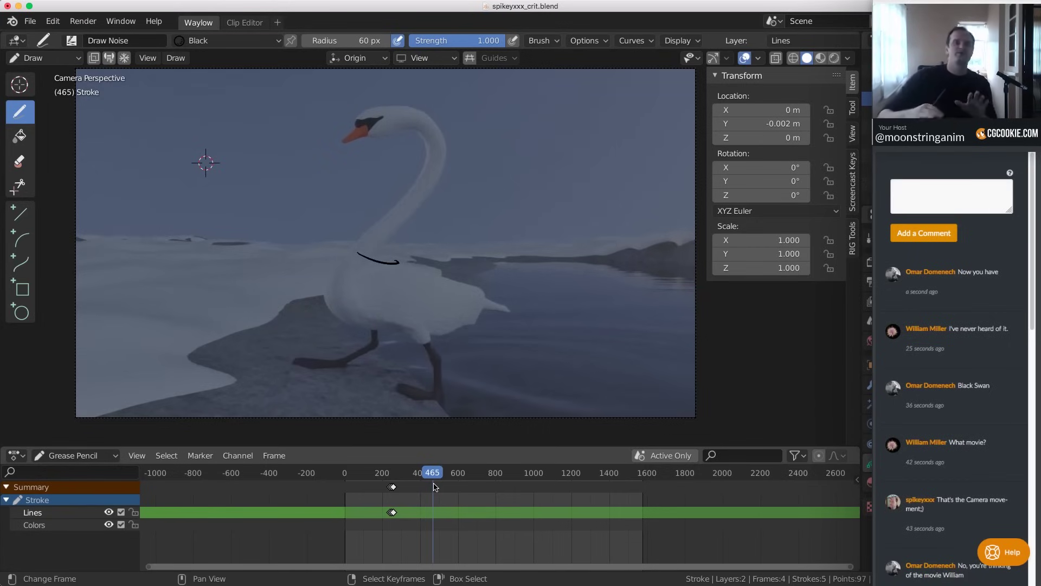
# Outline the swan's front foot on the ground at frame 464
pyautogui.press('Left')
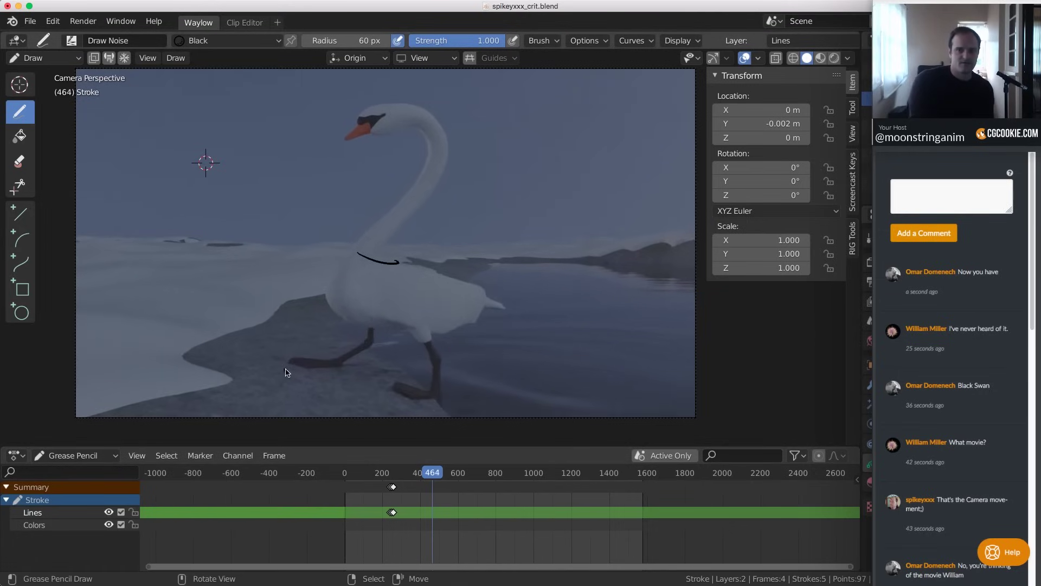
pyautogui.moveTo(288, 366); pyautogui.dragTo(340, 363)
pyautogui.press('Right')
pyautogui.press('Right')
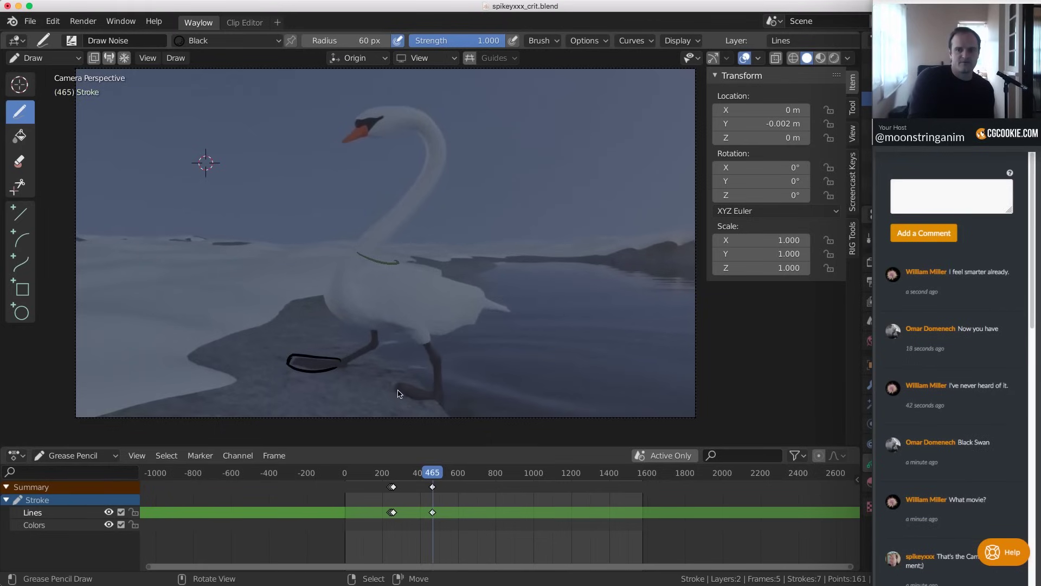
# Draw a curved stroke under the swan's rear foot at frame 465
pyautogui.press('Left')
pyautogui.moveTo(397, 390); pyautogui.dragTo(441, 406)
pyautogui.press('Right')
pyautogui.press('Right')
pyautogui.press('Right')
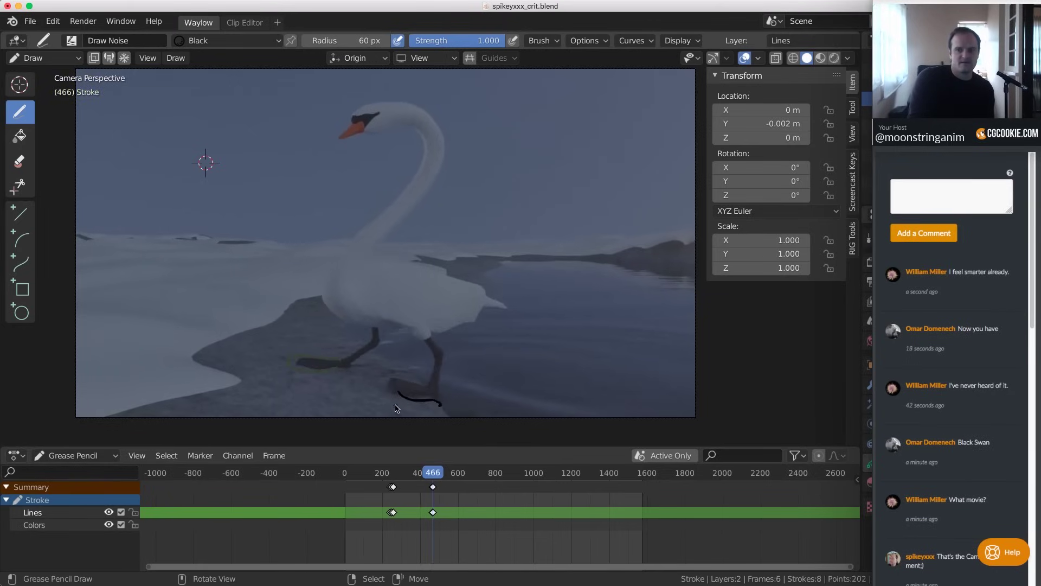
# Step back and forth between frames 463 and 466 to compare the foot positions against the drawn marks
pyautogui.press('Left')
pyautogui.press('Left')
pyautogui.press('Left')
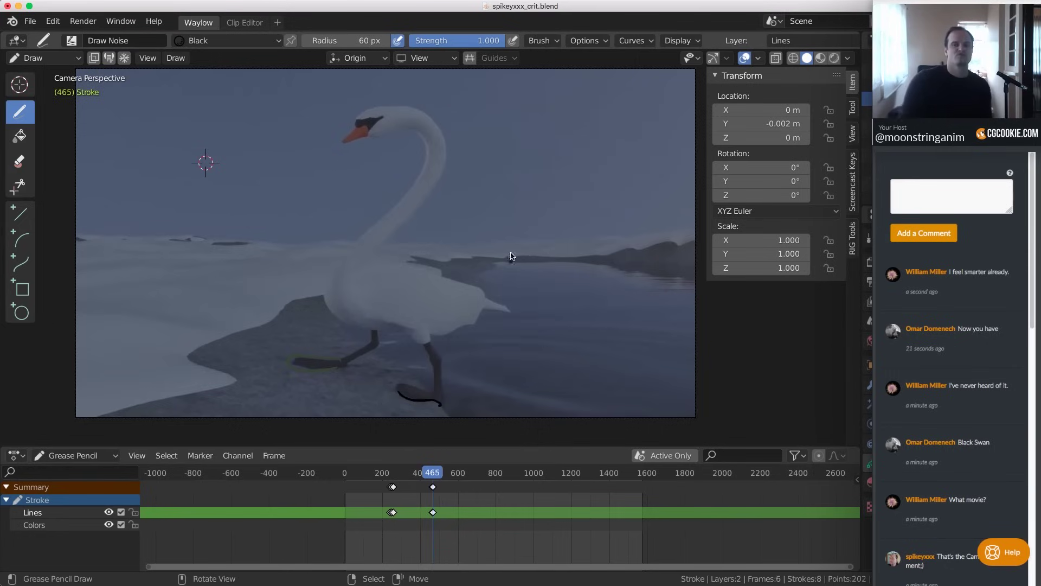
pyautogui.press('Left')
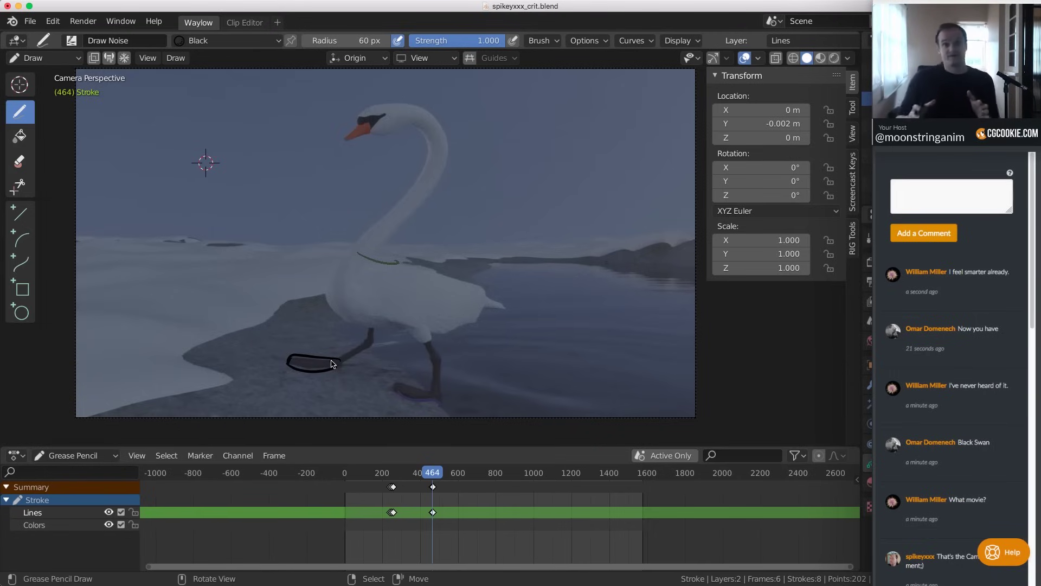
pyautogui.hotkey('ctrl', 'z')
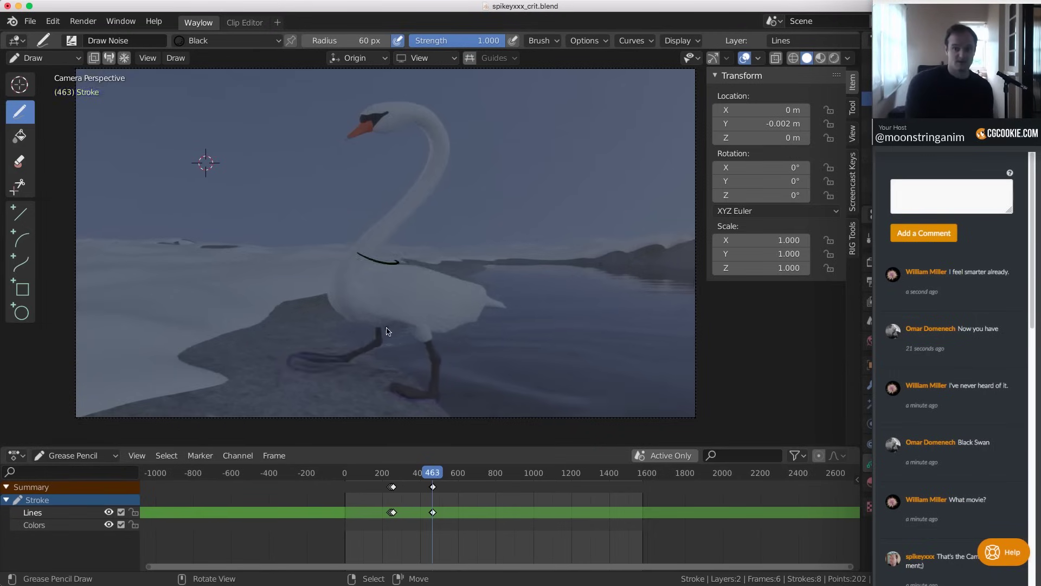
pyautogui.hotkey('ctrl', 'shift', 'z')
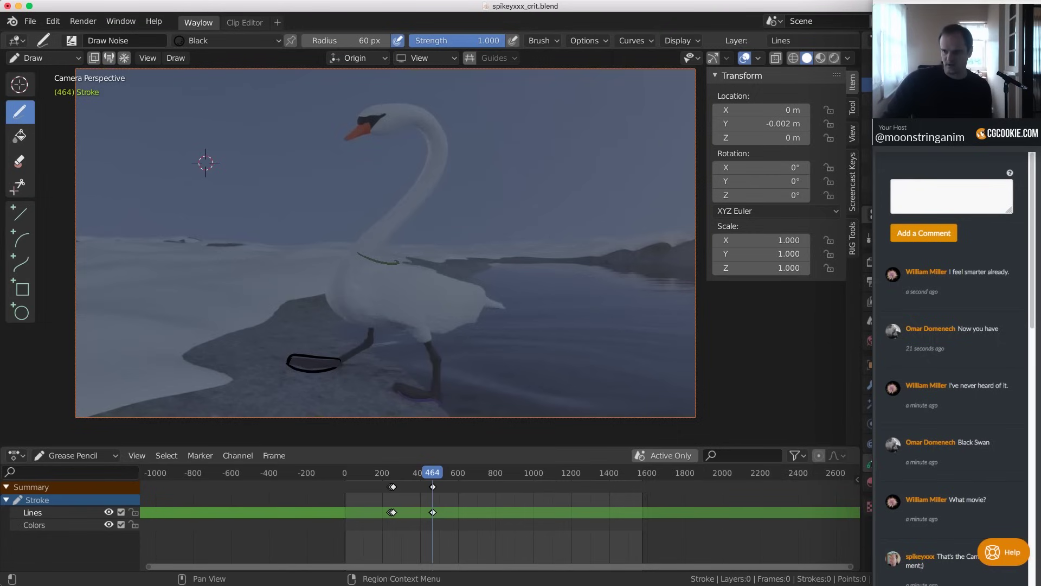
# Return to Object Mode, select the camera and brighten its background footage
pyautogui.hotkey('ctrl', 'Tab')
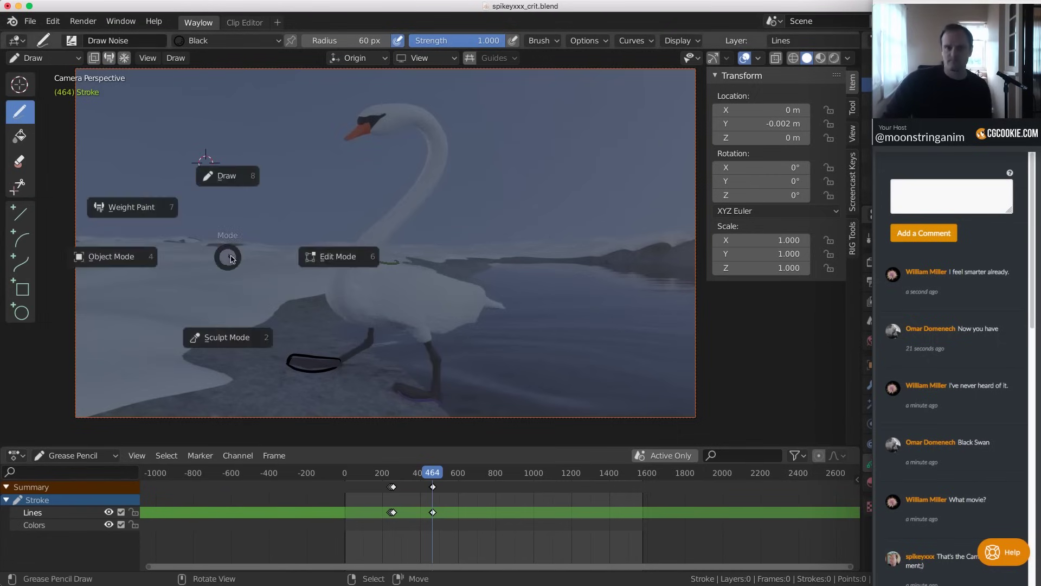
pyautogui.click(339, 256)
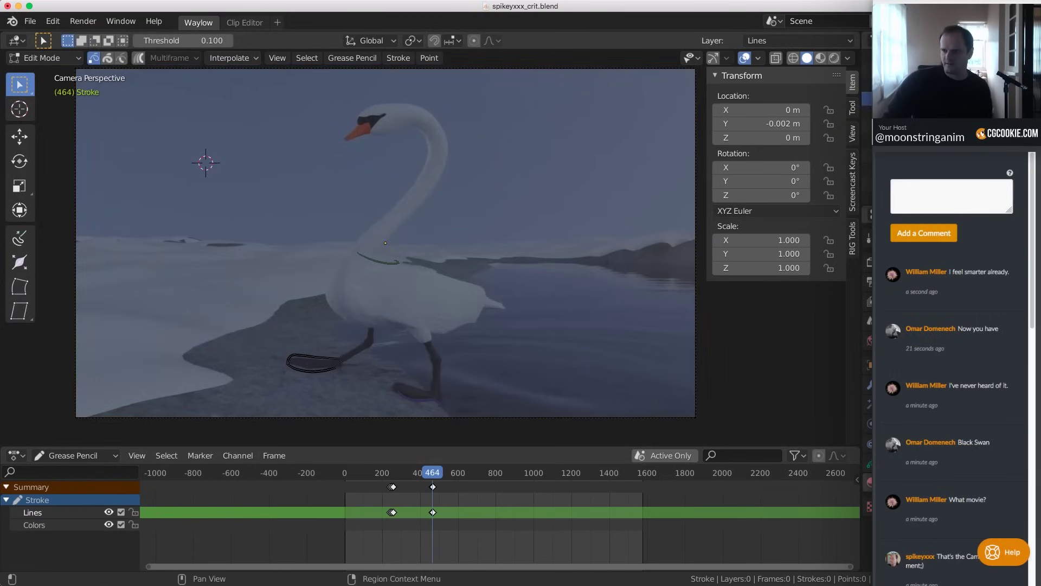
pyautogui.hotkey('ctrl', 'Tab')
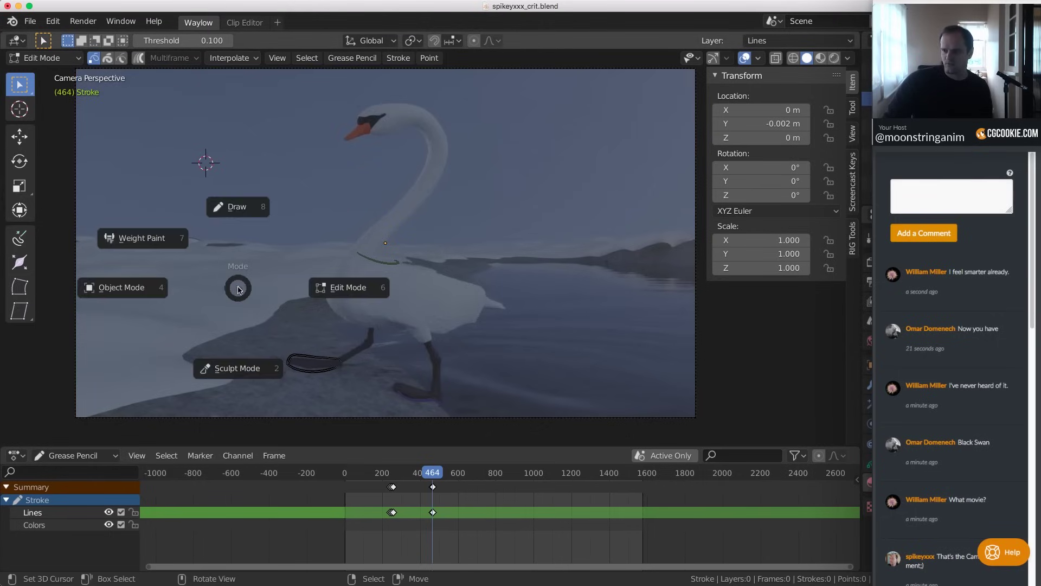
pyautogui.click(144, 286)
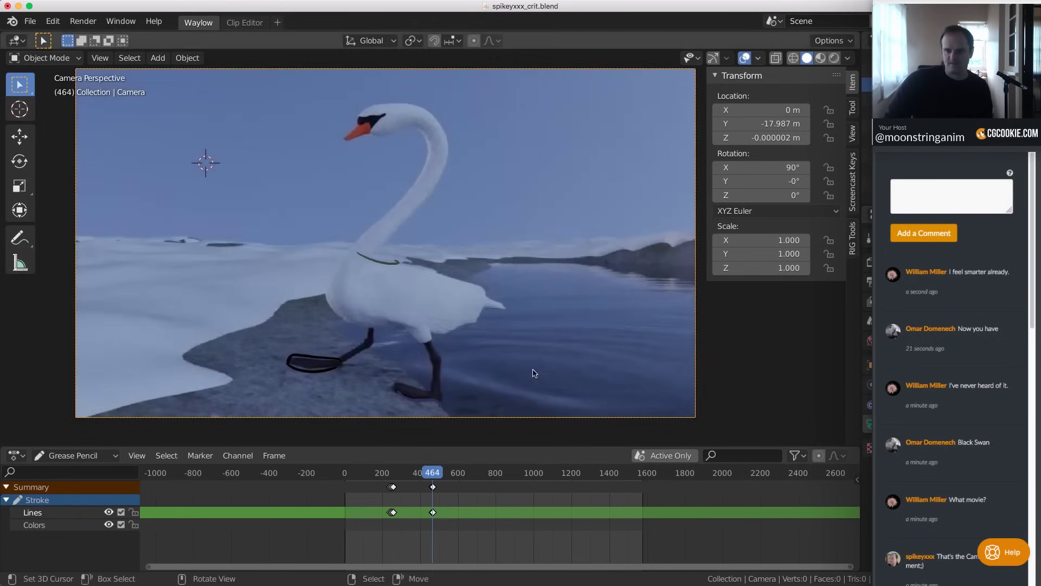
# Return the grease pencil object to Draw mode and outline the swan's body with an arrow below its breast at frame 464
pyautogui.scroll(1, 556, 328)
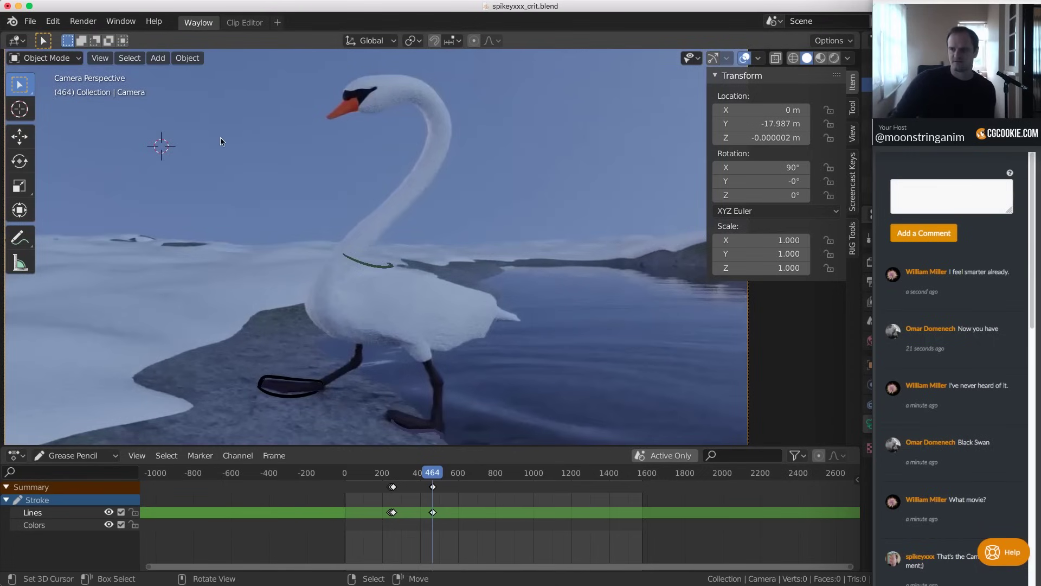
pyautogui.click(372, 262)
pyautogui.hotkey('ctrl', 'Tab')
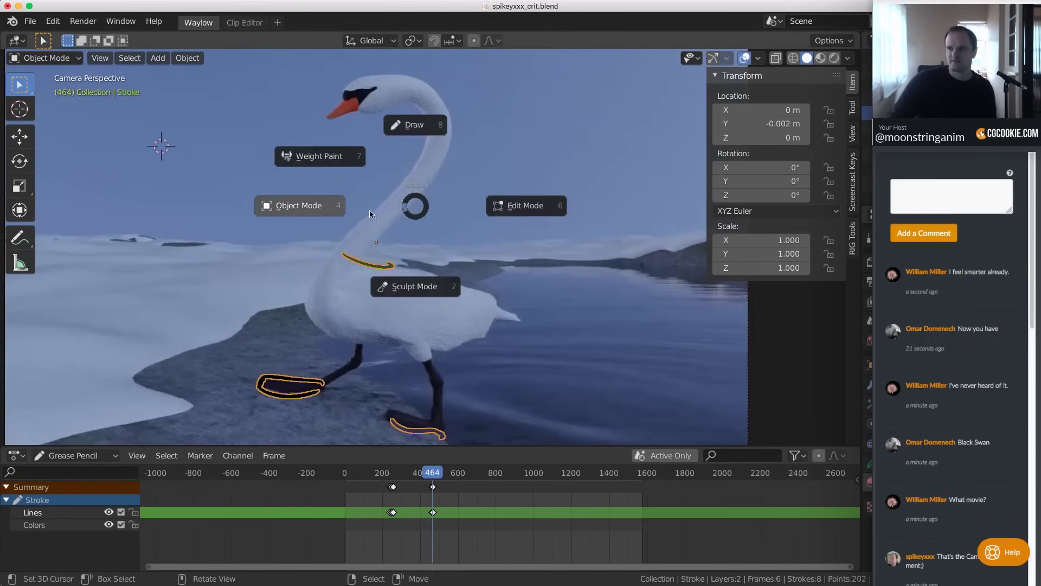
pyautogui.click(426, 126)
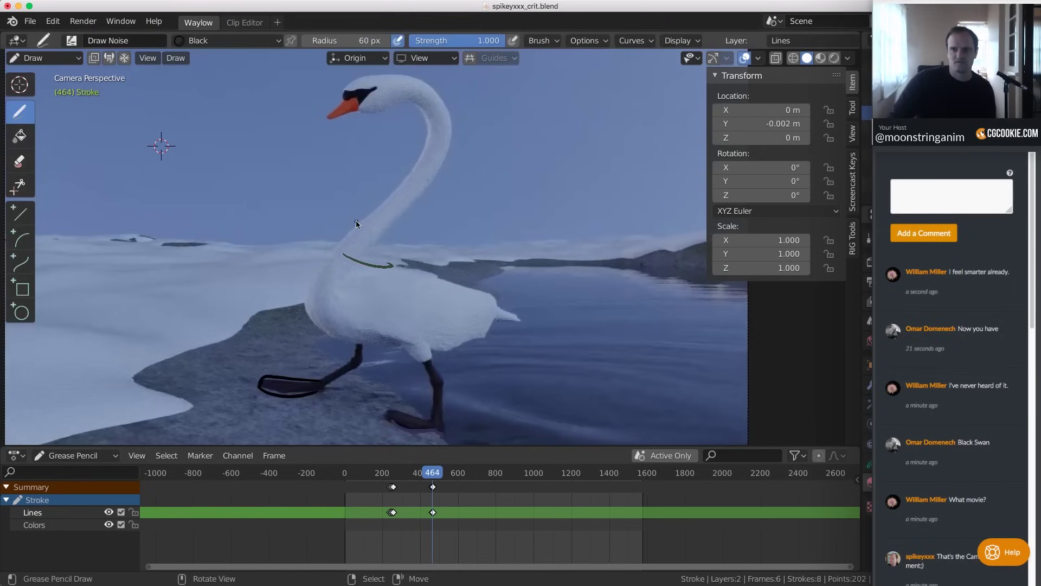
pyautogui.press('Left')
pyautogui.press('Right')
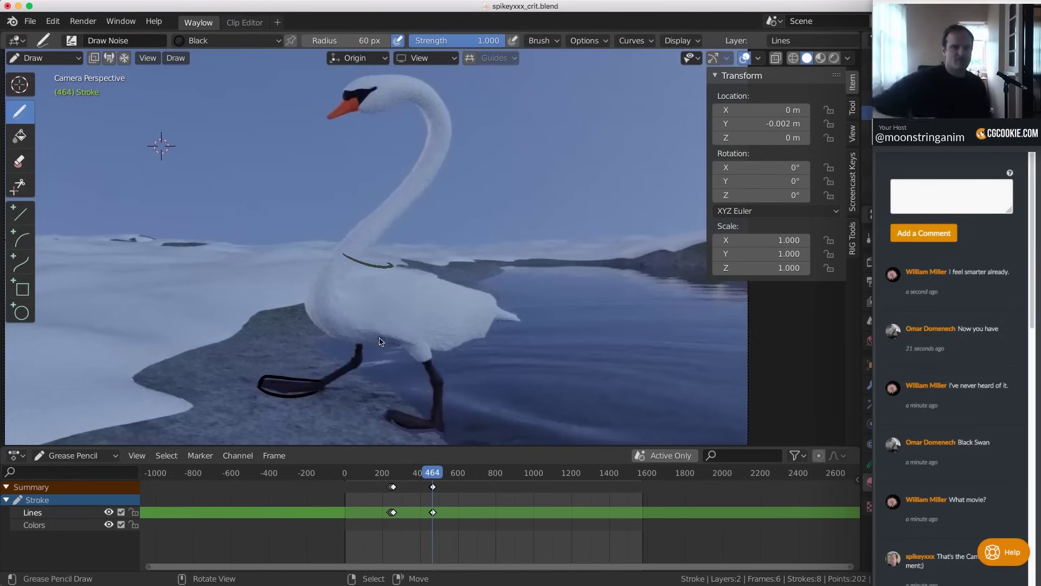
pyautogui.moveTo(393, 343)
pyautogui.mouseDown()
pyautogui.moveTo(318, 285)
pyautogui.moveTo(462, 289)
pyautogui.moveTo(347, 325)
pyautogui.moveTo(349, 343)
pyautogui.moveTo(312, 344)
pyautogui.moveTo(322, 359)
pyautogui.mouseUp()
pyautogui.press('Right')
pyautogui.press('Right')
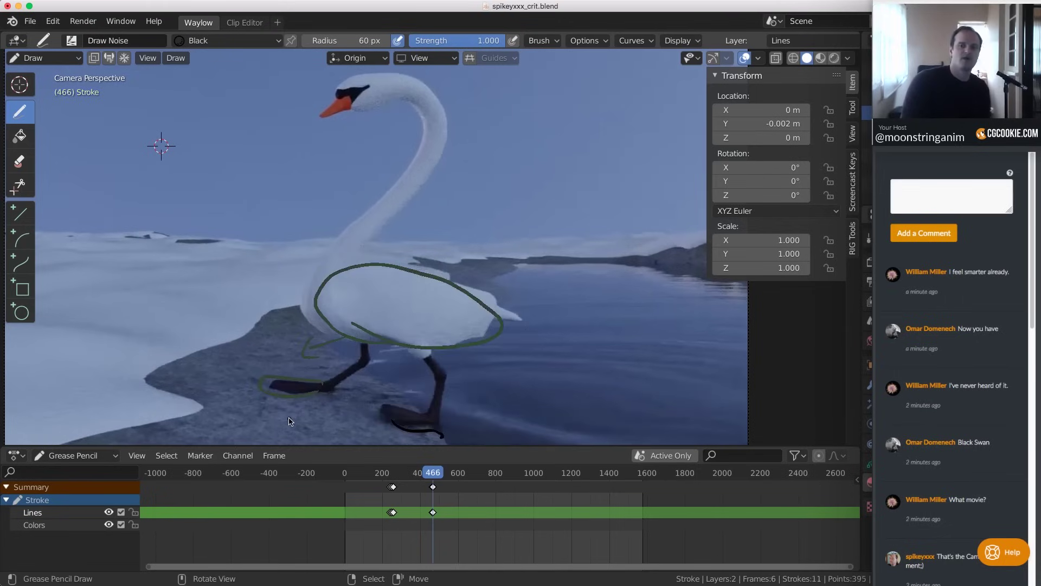
# Outline the swan's rear foot with strokes at frame 466
pyautogui.moveTo(392, 421)
pyautogui.mouseDown()
pyautogui.moveTo(441, 434)
pyautogui.moveTo(393, 412)
pyautogui.moveTo(450, 434)
pyautogui.mouseUp()
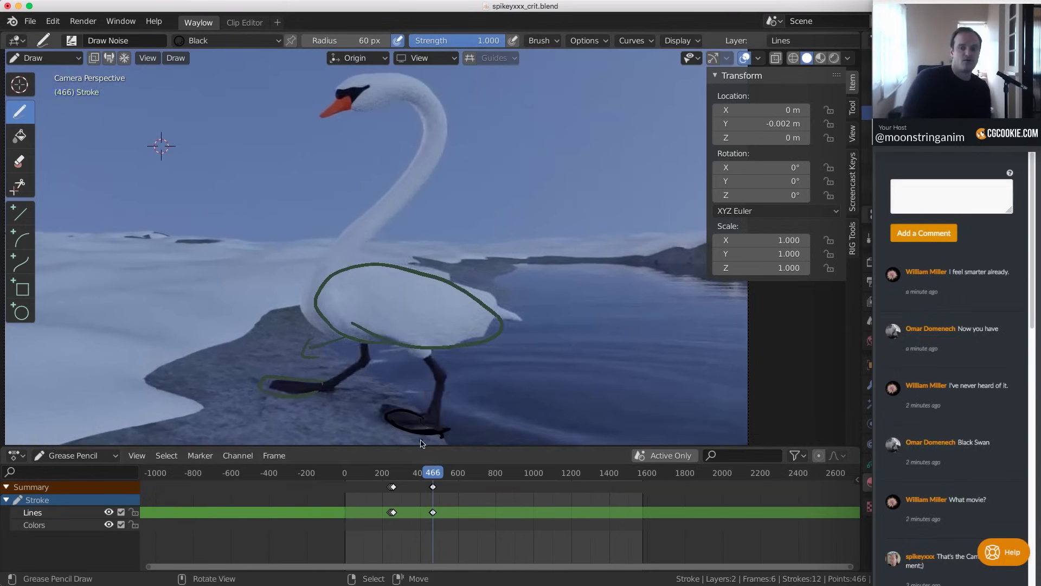
pyautogui.moveTo(392, 414)
pyautogui.mouseDown()
pyautogui.moveTo(397, 434)
pyautogui.moveTo(429, 434)
pyautogui.moveTo(454, 405)
pyautogui.moveTo(453, 415)
pyautogui.mouseUp()
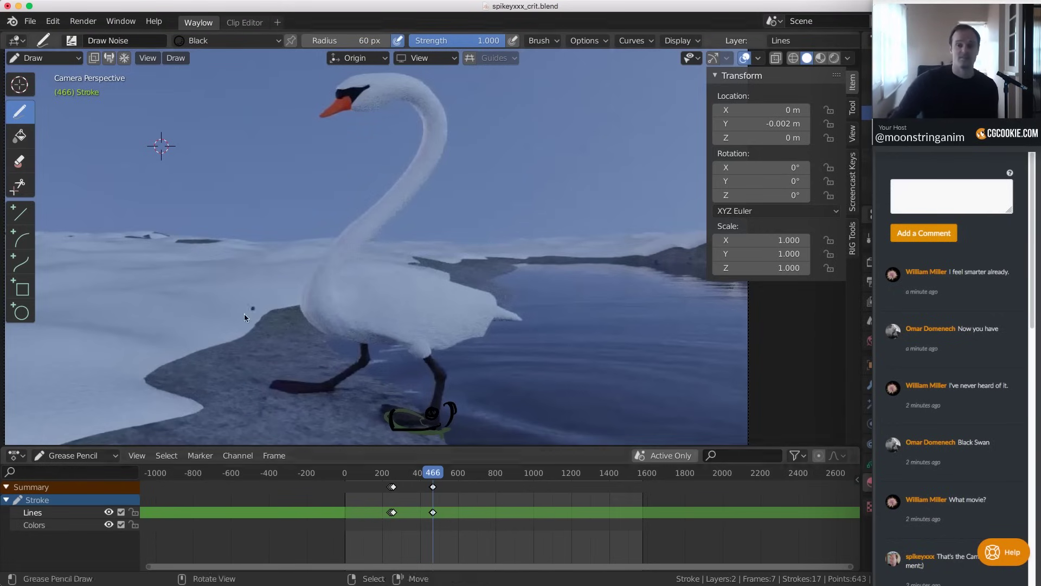
# Go back to the frames in the early 450s and circle the swan's head
pyautogui.click(431, 512)
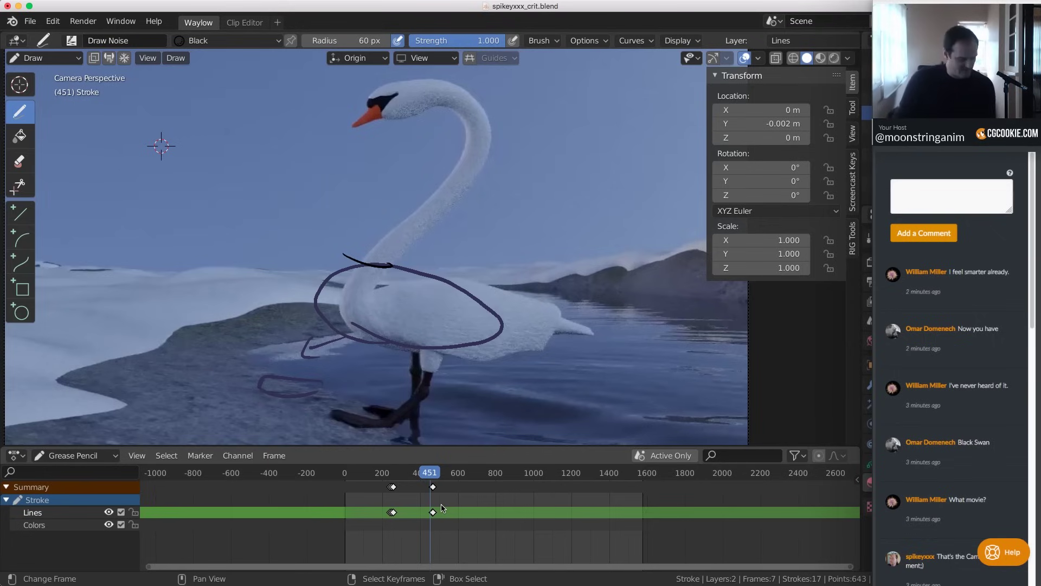
pyautogui.press('space')
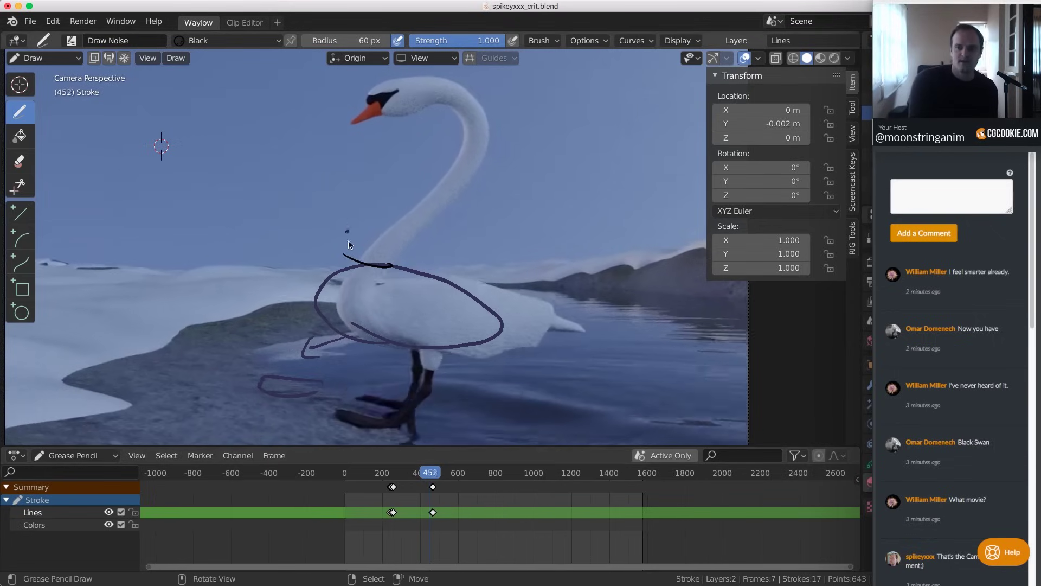
pyautogui.moveTo(405, 99)
pyautogui.mouseDown()
pyautogui.moveTo(372, 100)
pyautogui.moveTo(379, 66)
pyautogui.moveTo(404, 101)
pyautogui.mouseUp()
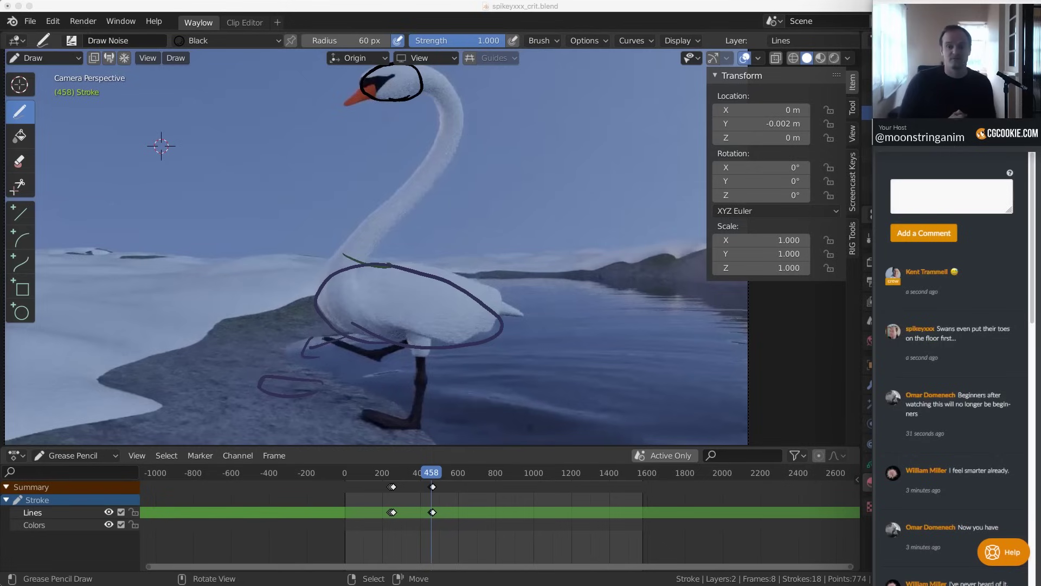
# Scrub and play through the walk onto the snow, up to about frame 542, to examine the steps
pyautogui.click(436, 511)
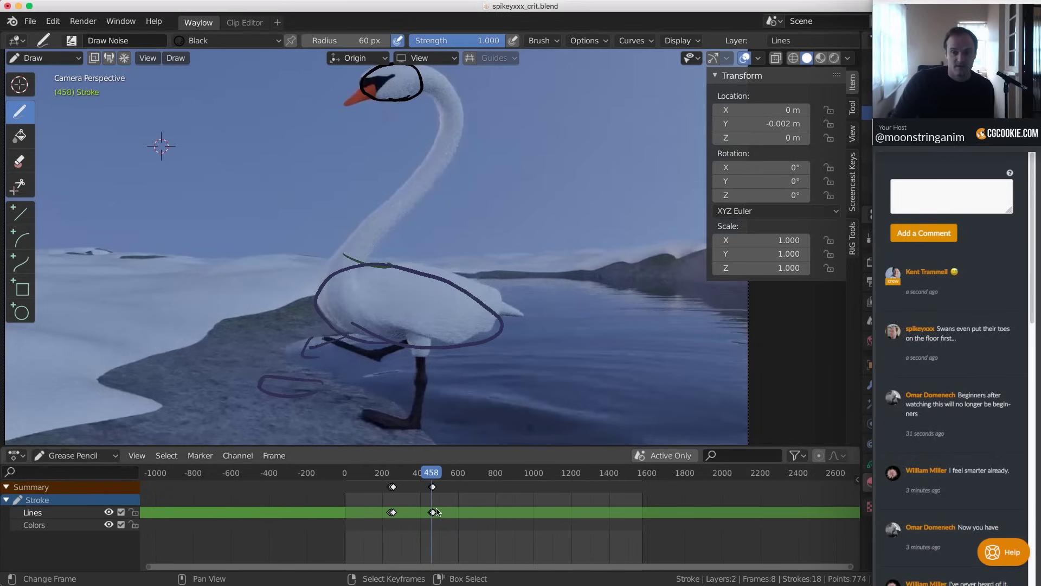
pyautogui.click(440, 512)
pyautogui.scroll(2, 437, 511)
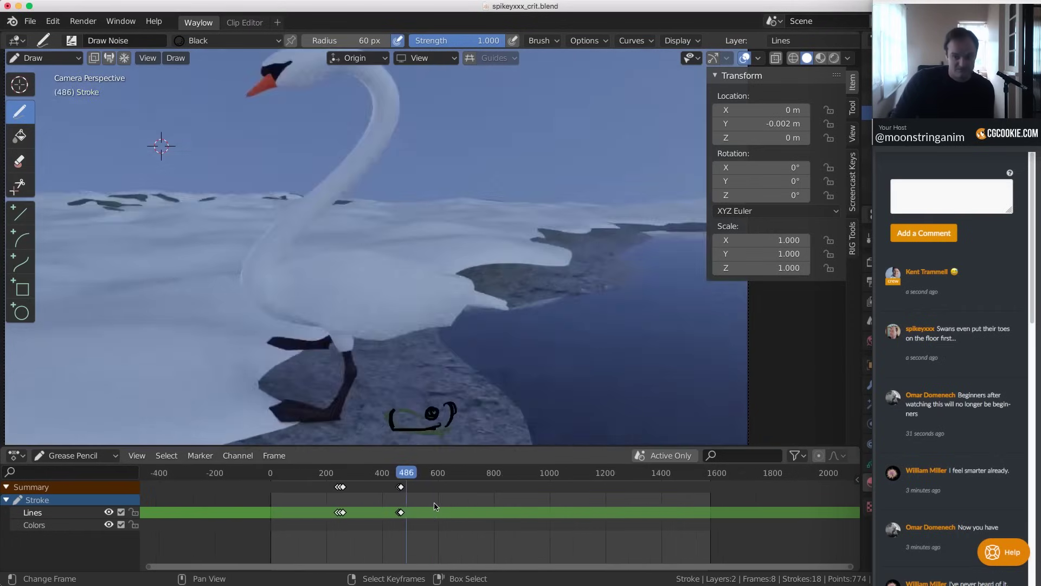
pyautogui.click(434, 510)
pyautogui.moveTo(427, 510); pyautogui.dragTo(421, 511)
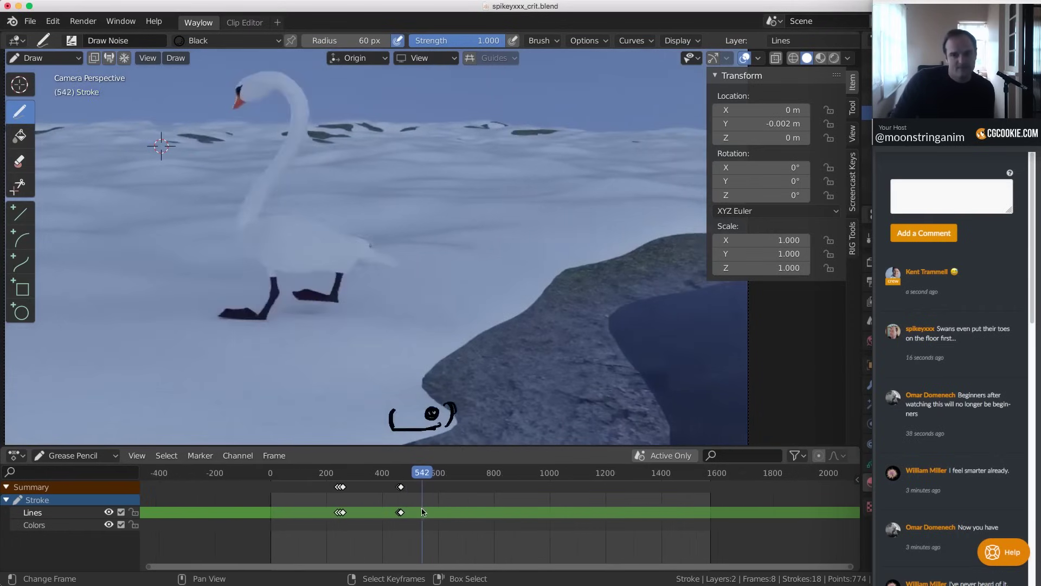
pyautogui.hotkey('ctrl', 'z')
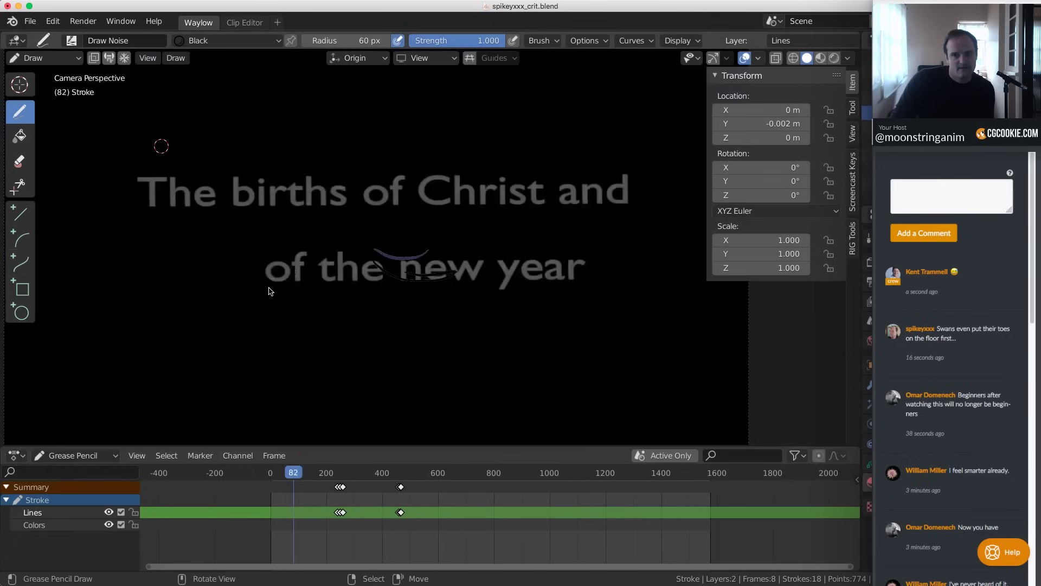
pyautogui.click(408, 507)
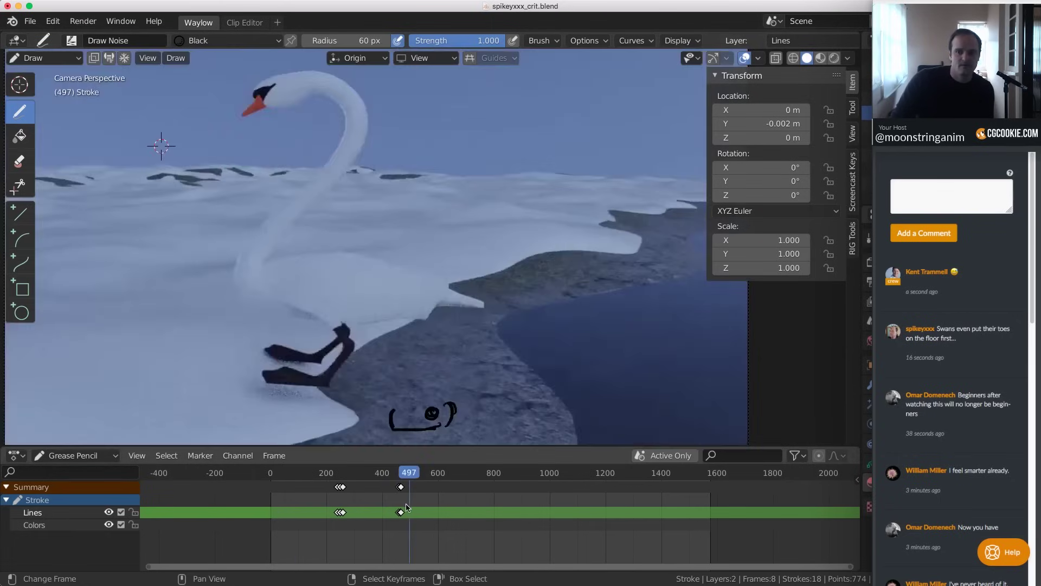
pyautogui.press('space')
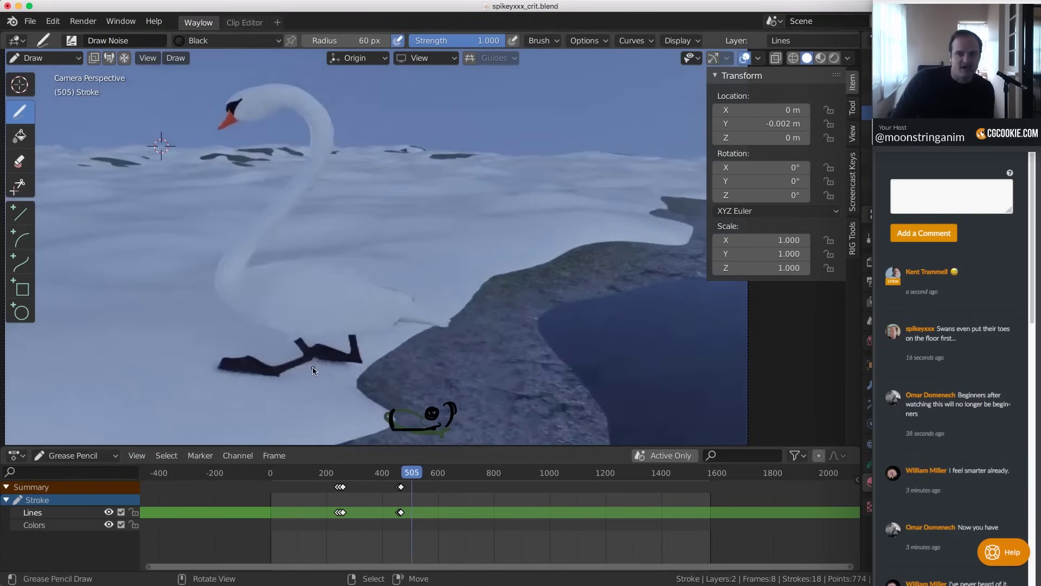
# Step back frame by frame to frame 492 and mark the body's position with a dot above the legs
pyautogui.press('Left')
pyautogui.press('Left')
pyautogui.press('Left')
pyautogui.press('Left')
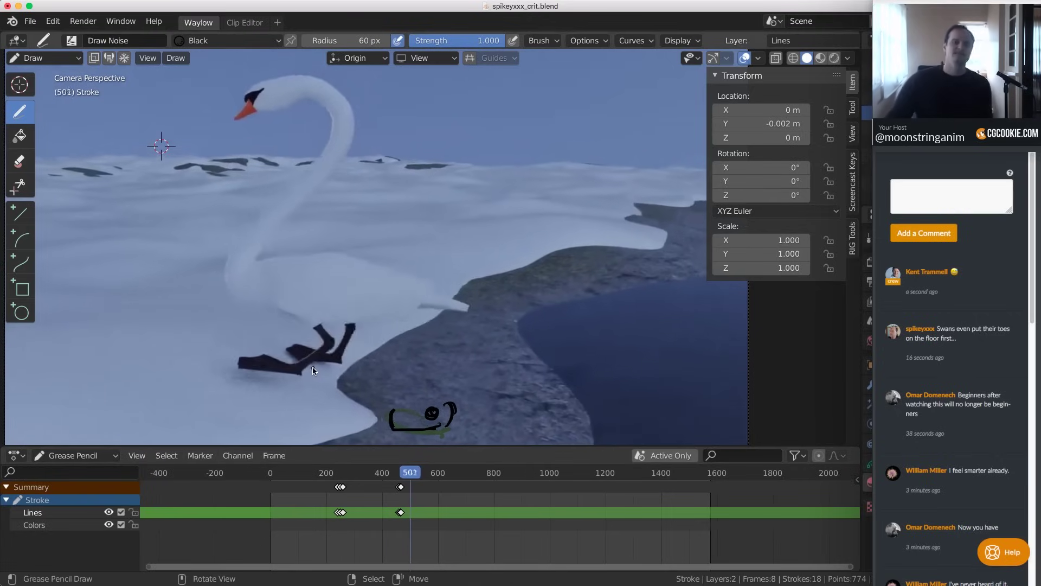
pyautogui.press('Left')
pyautogui.press('Left')
pyautogui.press('Left')
pyautogui.press('Left')
pyautogui.press('Left')
pyautogui.press('Left')
pyautogui.press('Left')
pyautogui.press('Left')
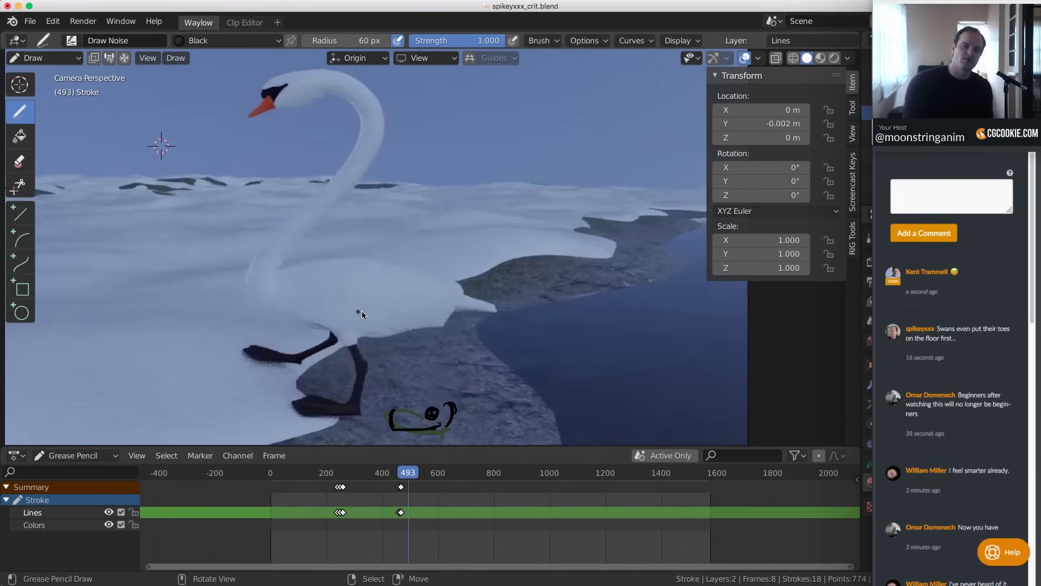
pyautogui.press('Left')
pyautogui.press('Right')
pyautogui.press('Right')
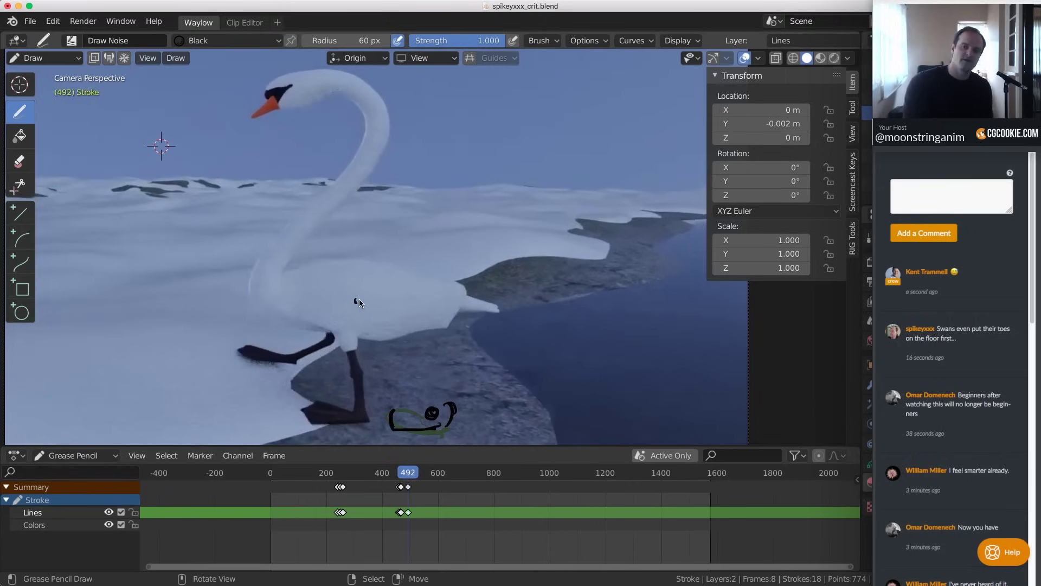
pyautogui.moveTo(353, 297); pyautogui.dragTo(358, 301)
# Advance to frame 499 and mark the body's new position with a second dot
pyautogui.press('Right')
pyautogui.press('Right')
pyautogui.press('Right')
pyautogui.press('Right')
pyautogui.press('Right')
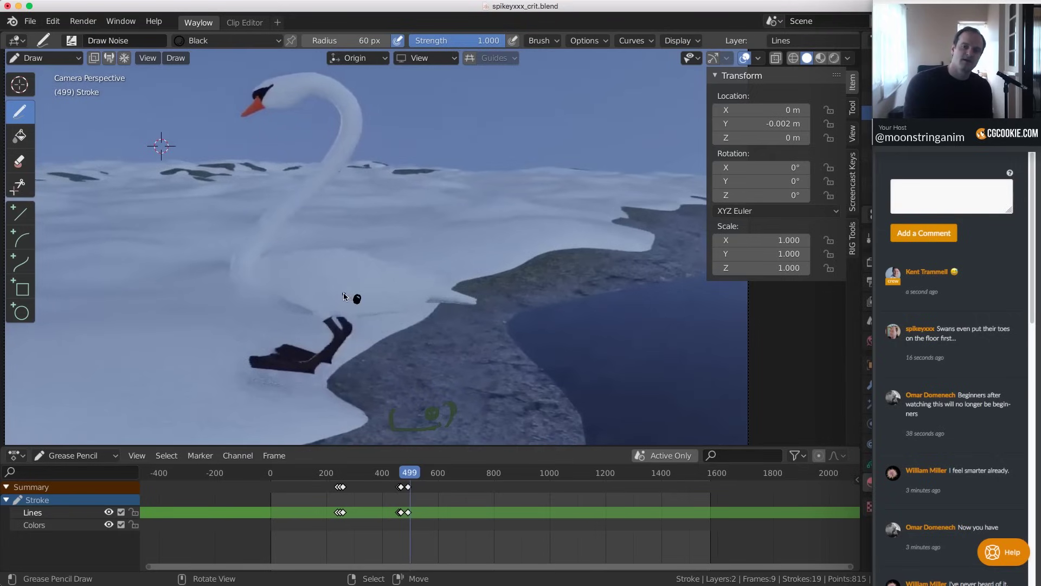
pyautogui.moveTo(344, 285); pyautogui.dragTo(342, 286)
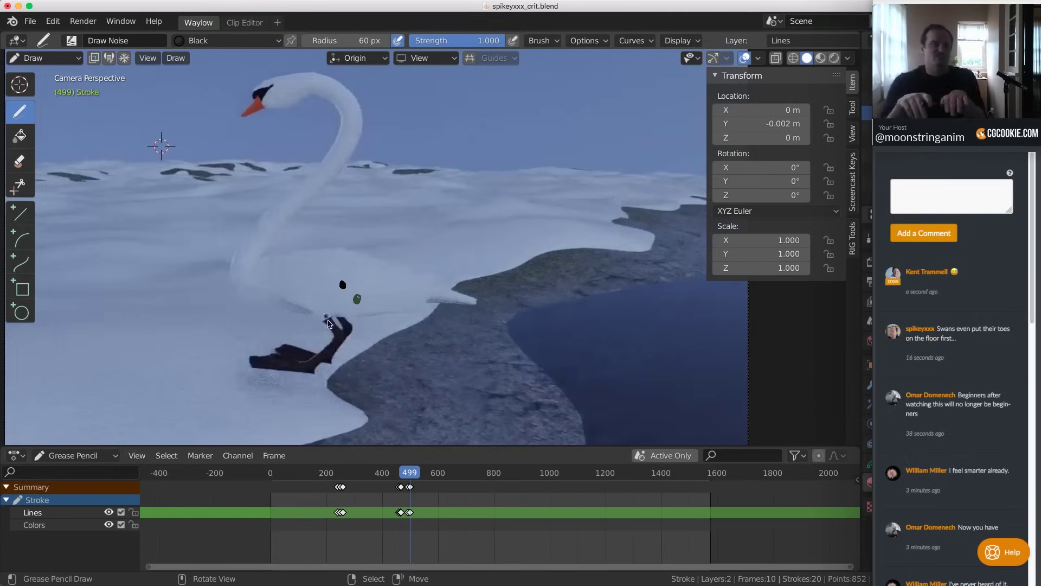
# Return to frame 493 and track the body's position with a dot on each frame through 496
pyautogui.press('Left')
pyautogui.press('Left')
pyautogui.press('Left')
pyautogui.press('Left')
pyautogui.press('Left')
pyautogui.press('Left')
pyautogui.press('Left')
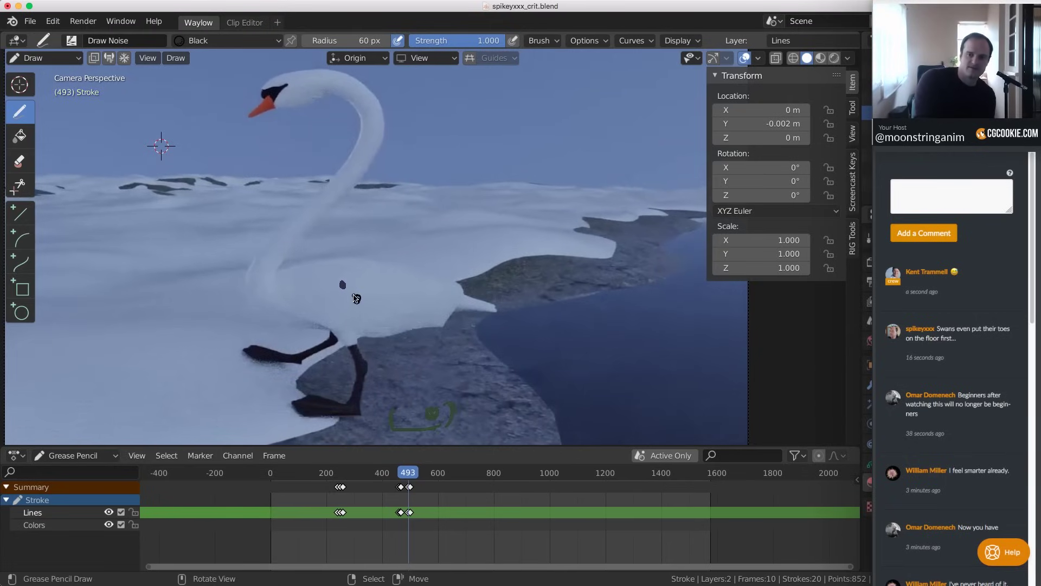
pyautogui.press('Right')
pyautogui.press('Right')
pyautogui.press('Right')
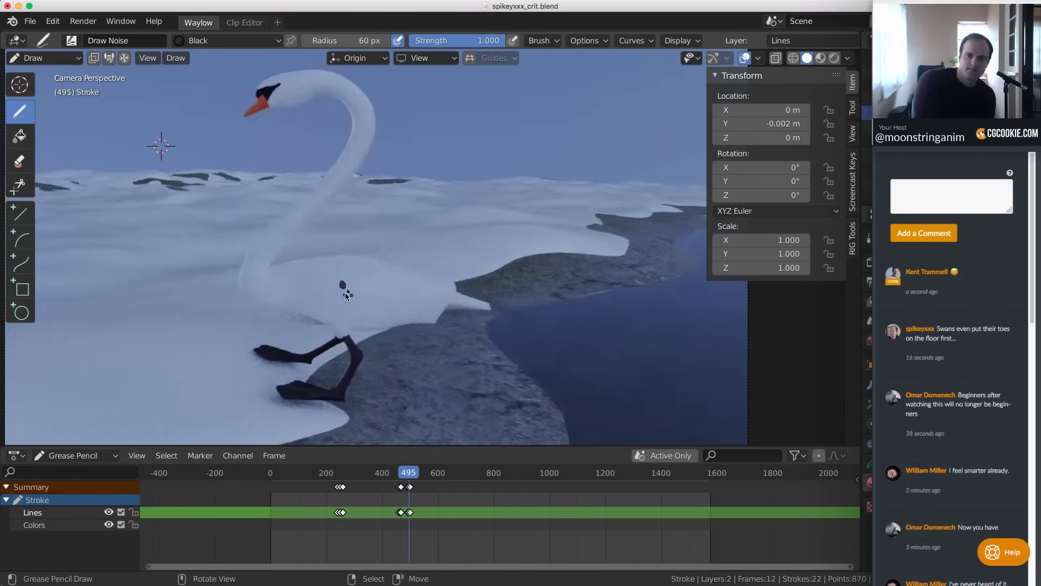
pyautogui.press('Right')
pyautogui.press('Right')
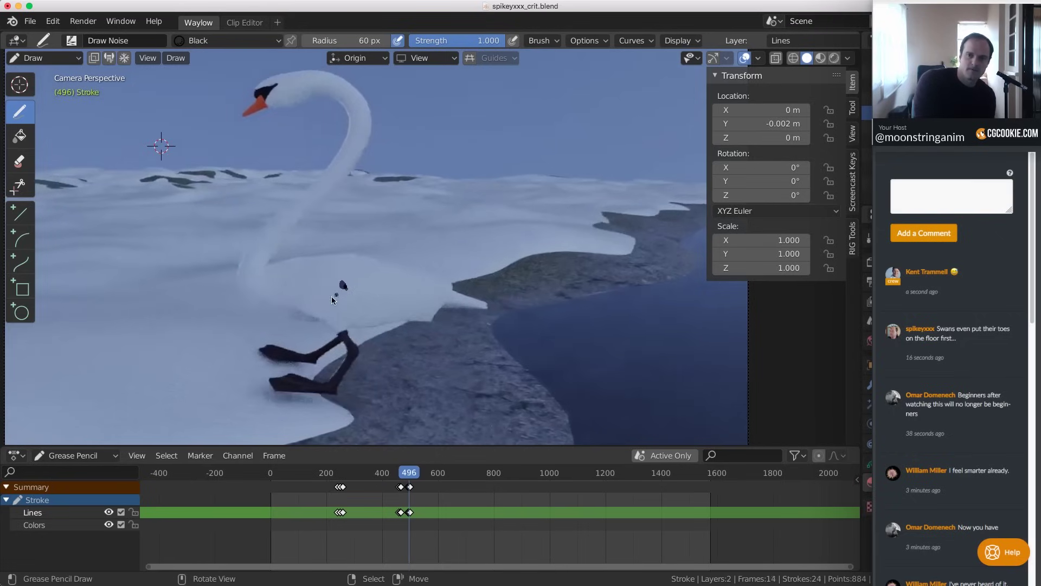
# Continue tracking the body's position with dots on frames 497, 498 and 500
pyautogui.click(343, 285)
pyautogui.press('Right')
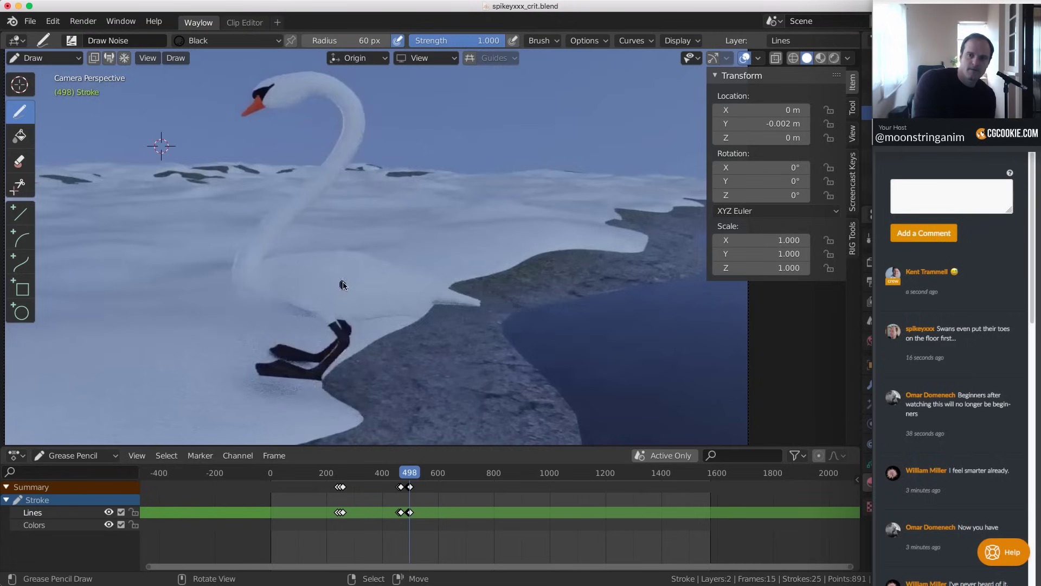
pyautogui.click(343, 285)
pyautogui.press('Right')
pyautogui.press('Right')
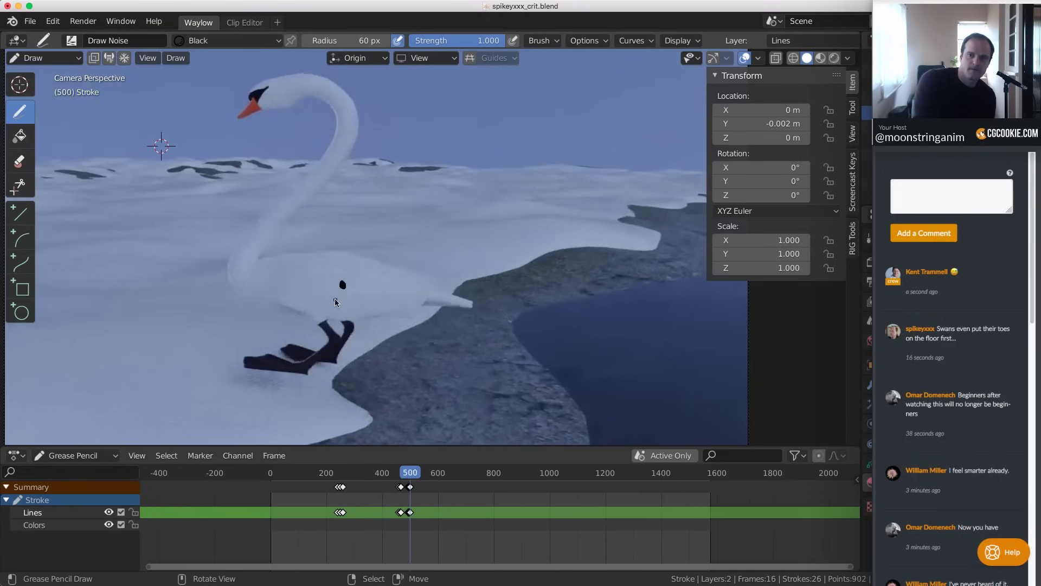
pyautogui.click(337, 286)
# Compare the dots around frame 500, then draw a sharp peak and a rounded arc above the swan's back there
pyautogui.press('Left')
pyautogui.press('Left')
pyautogui.press('Left')
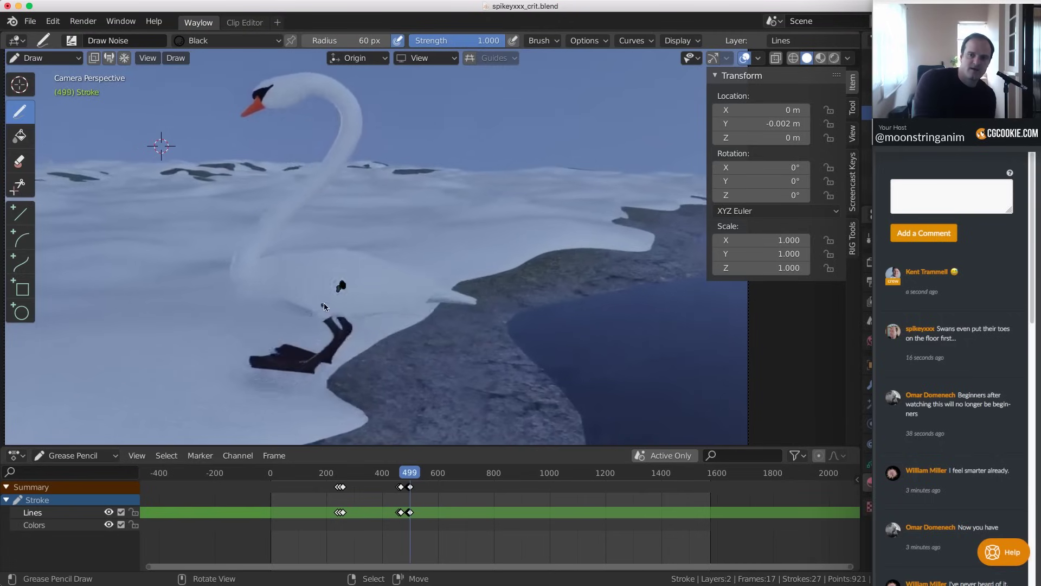
pyautogui.press('Right')
pyautogui.press('Right')
pyautogui.press('Right')
pyautogui.moveTo(408, 238)
pyautogui.mouseDown()
pyautogui.moveTo(390, 196)
pyautogui.moveTo(360, 228)
pyautogui.moveTo(382, 191)
pyautogui.moveTo(407, 200)
pyautogui.mouseUp()
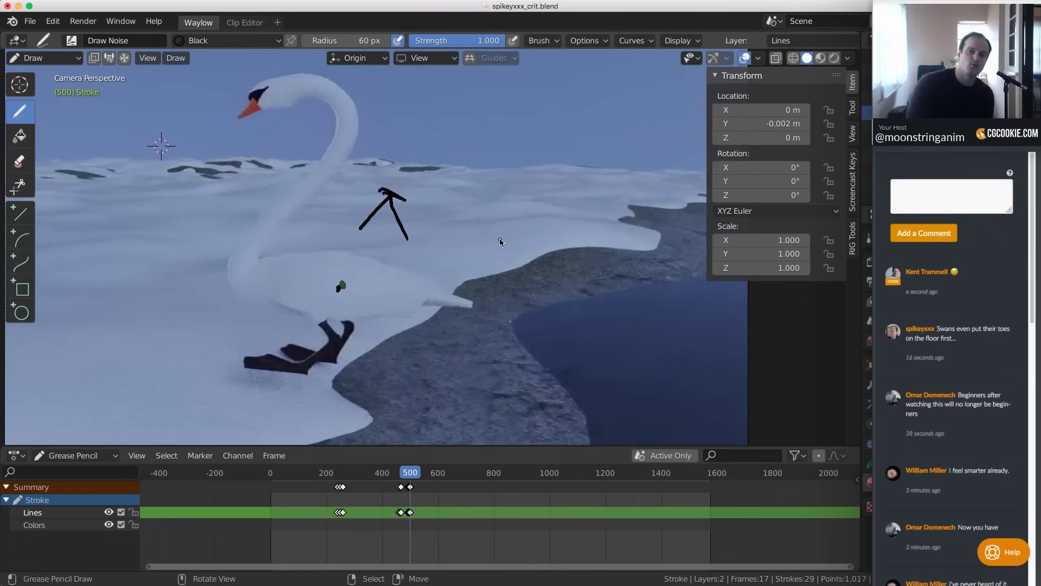
pyautogui.moveTo(500, 238)
pyautogui.mouseDown()
pyautogui.moveTo(481, 194)
pyautogui.moveTo(450, 227)
pyautogui.mouseUp()
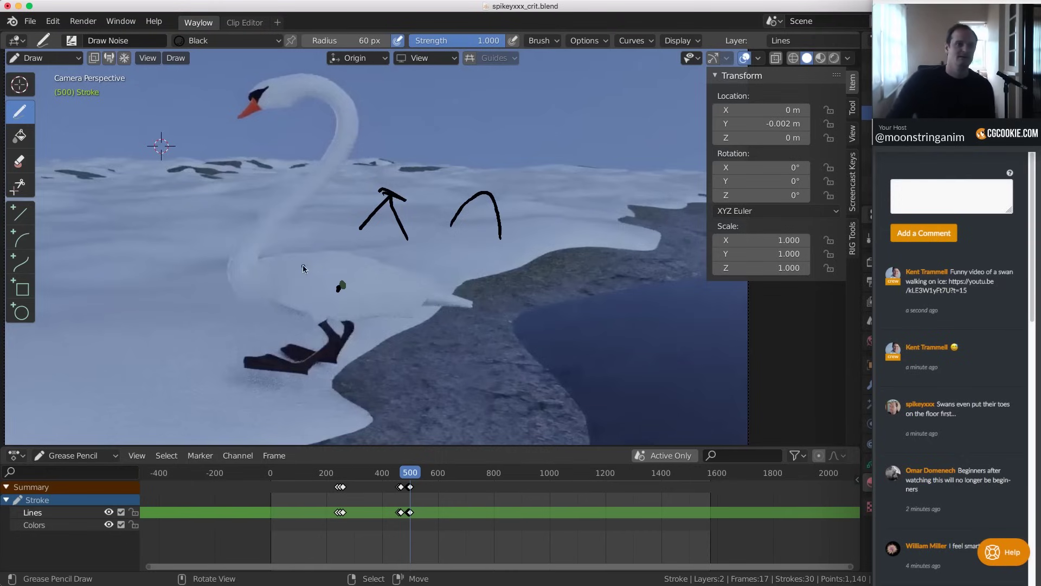
pyautogui.click(352, 230)
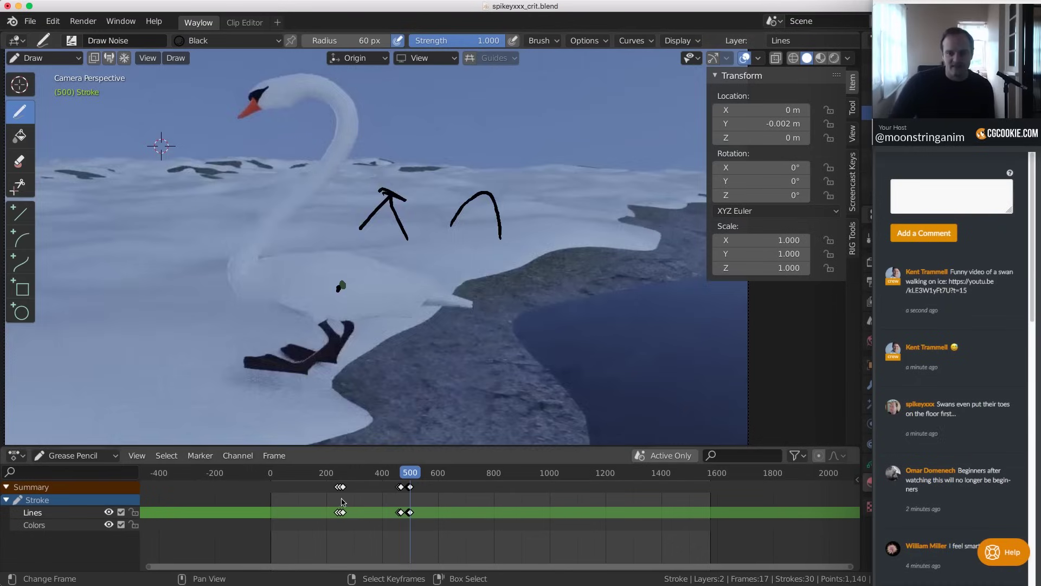
# Scrub through the swimming section from about frame 308 to 381 to examine the head and body motion
pyautogui.moveTo(341, 512)
pyautogui.mouseDown()
pyautogui.moveTo(388, 516)
pyautogui.moveTo(357, 535)
pyautogui.mouseUp()
pyautogui.moveTo(375, 70); pyautogui.dragTo(360, 89)
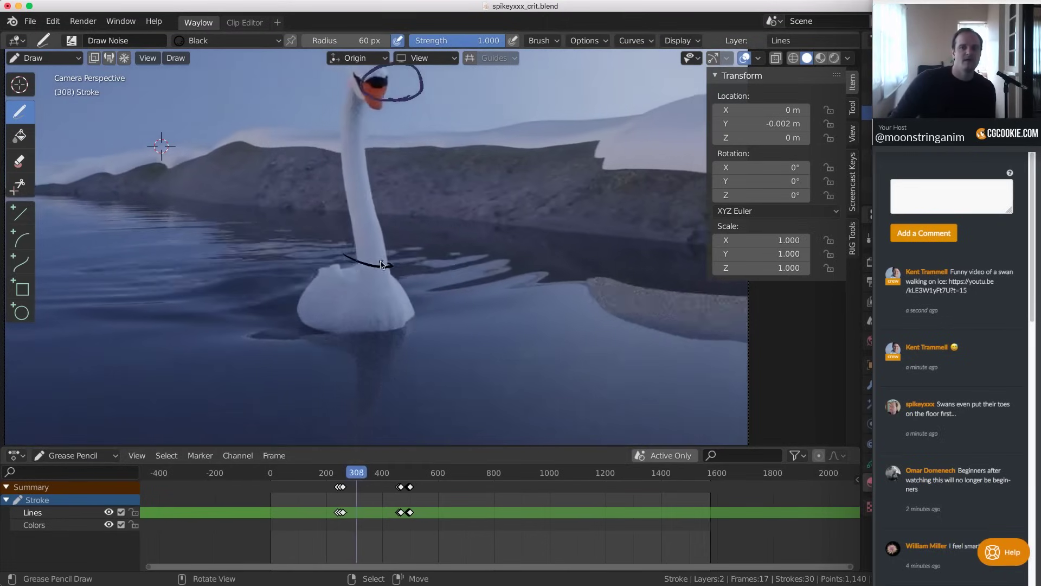
pyautogui.press('Right')
pyautogui.press('Right')
pyautogui.press('Right')
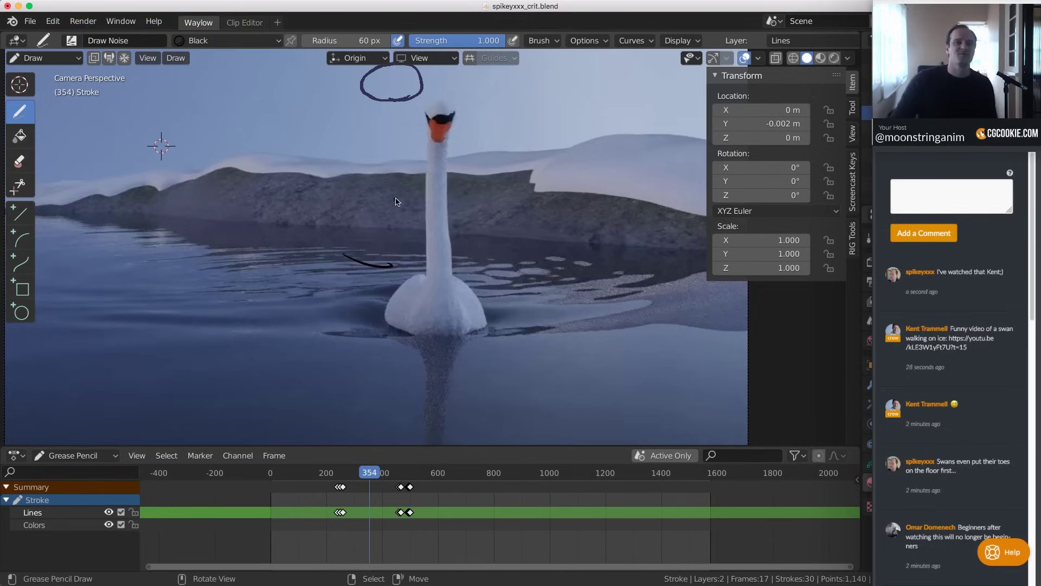
pyautogui.click(365, 553)
pyautogui.click(377, 549)
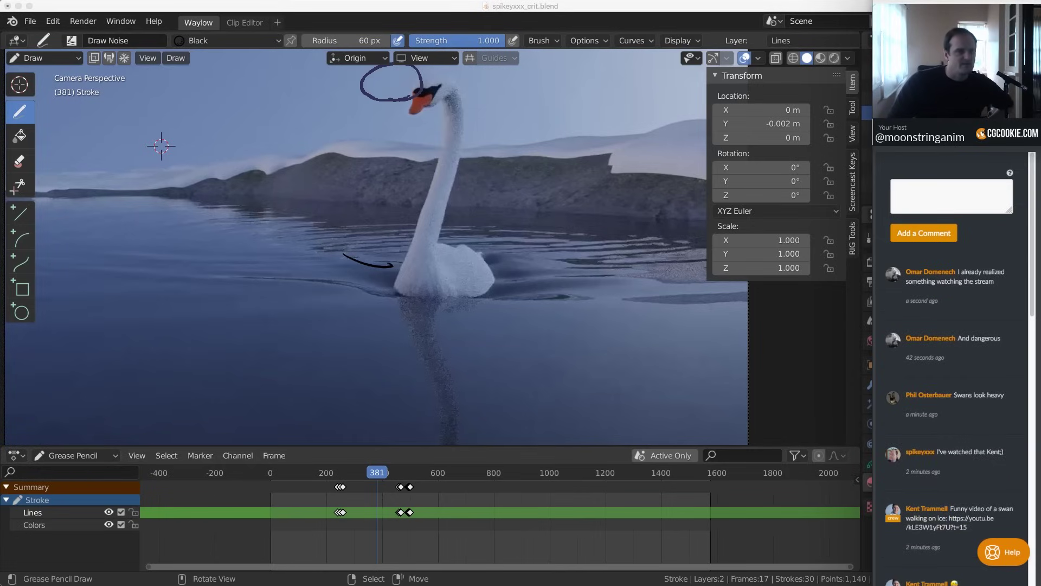
# Save the annotated swan critique file
pyautogui.click(274, 5)
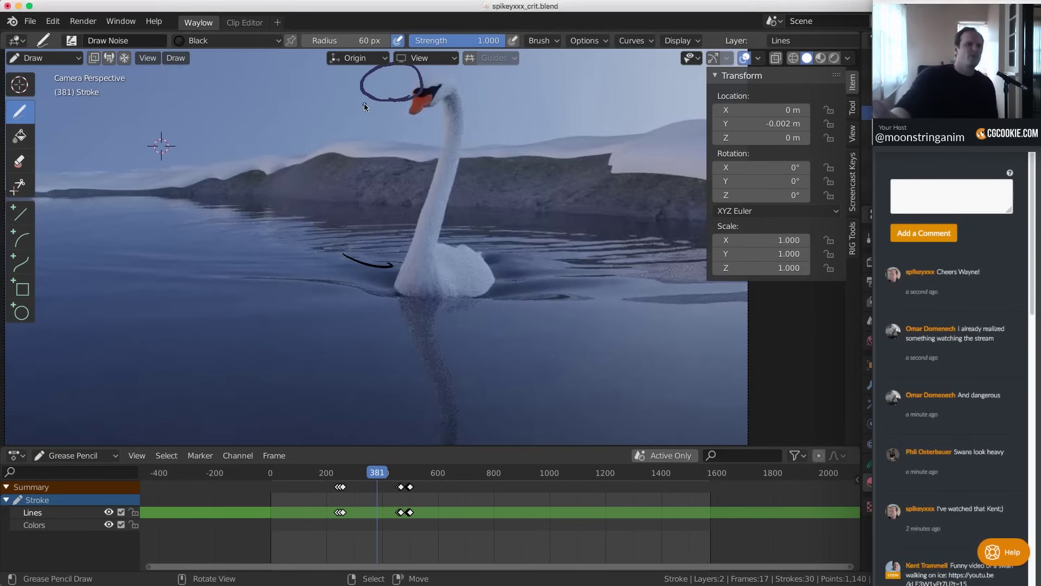
pyautogui.press('super+s')
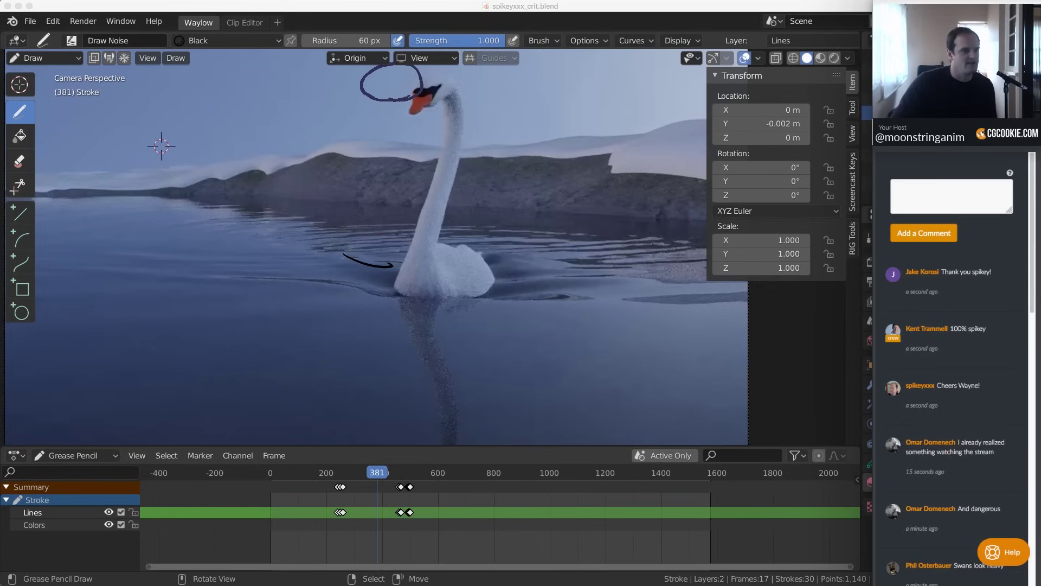
# Switch to Finder and copy the selected critique .blend file into the 09-Yorque folder
pyautogui.press('super+Tab')
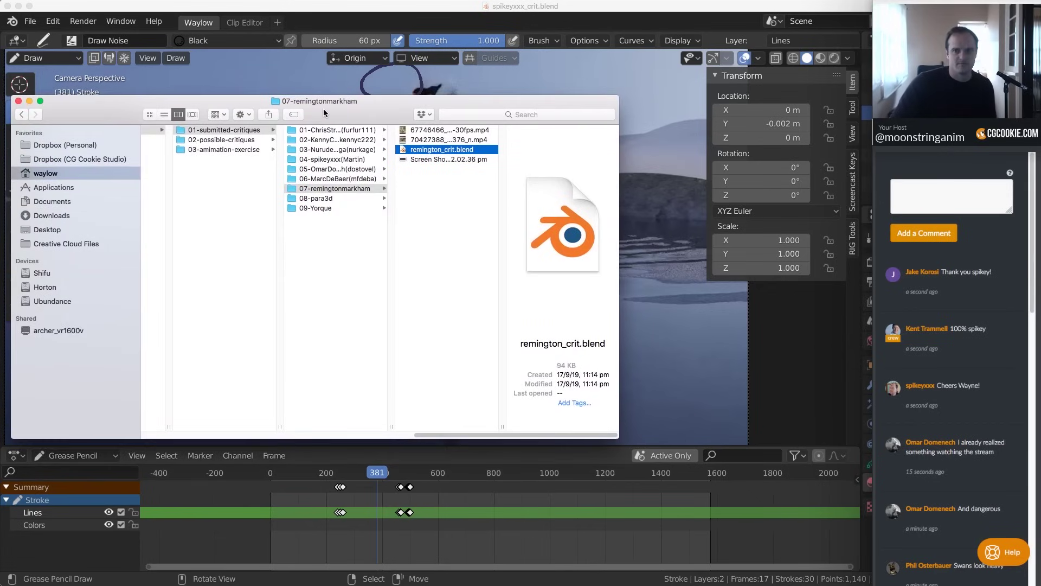
pyautogui.press('Left')
pyautogui.press('Down')
pyautogui.press('Down')
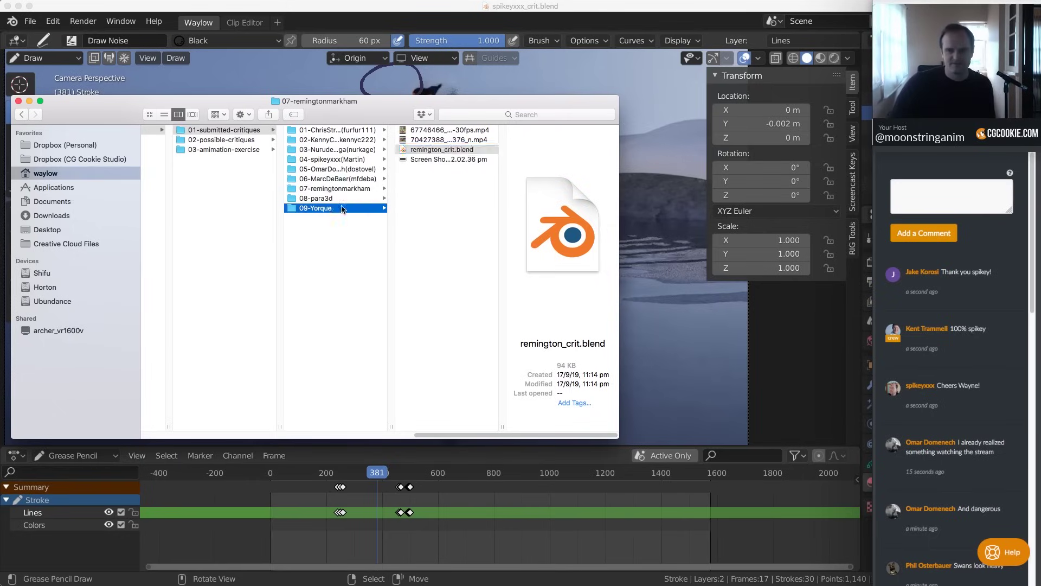
pyautogui.rightClick(440, 147)
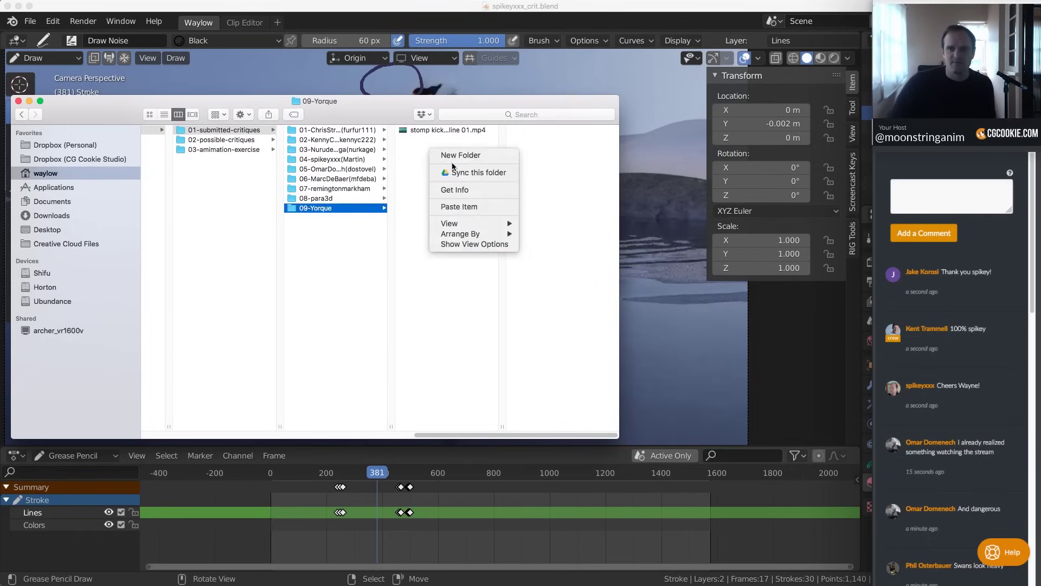
pyautogui.click(473, 208)
# Rename the critique .blend file pasted into the 09-Yorque folder as yorque_crit.blend
pyautogui.press('Return')
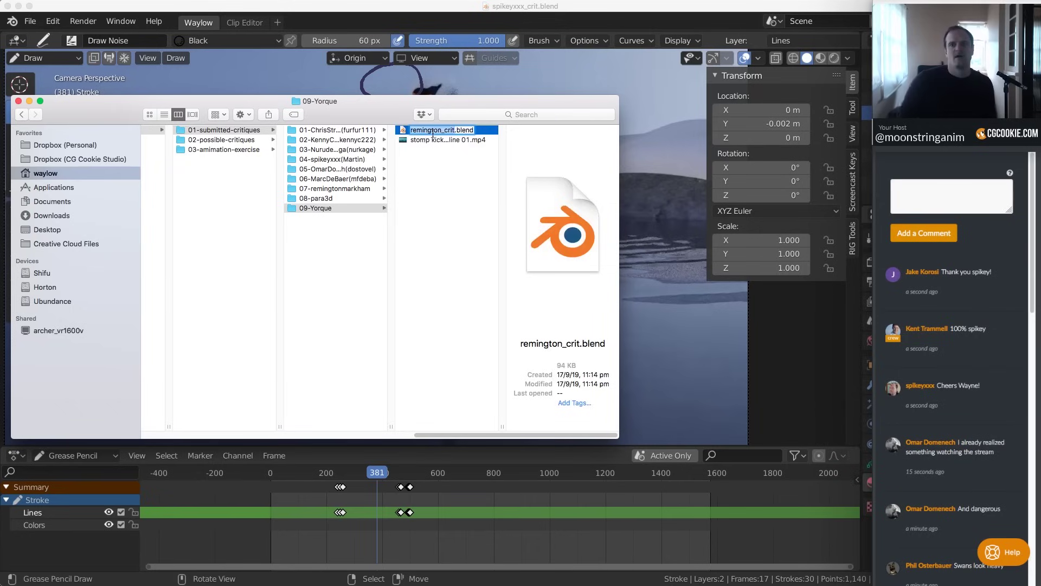
pyautogui.press('Up')
pyautogui.press('Delete')
pyautogui.press('Delete')
pyautogui.press('Delete')
pyautogui.press('Delete')
pyautogui.press('Delete')
pyautogui.press('Delete')
pyautogui.press('Delete')
pyautogui.press('Delete')
pyautogui.press('Delete')
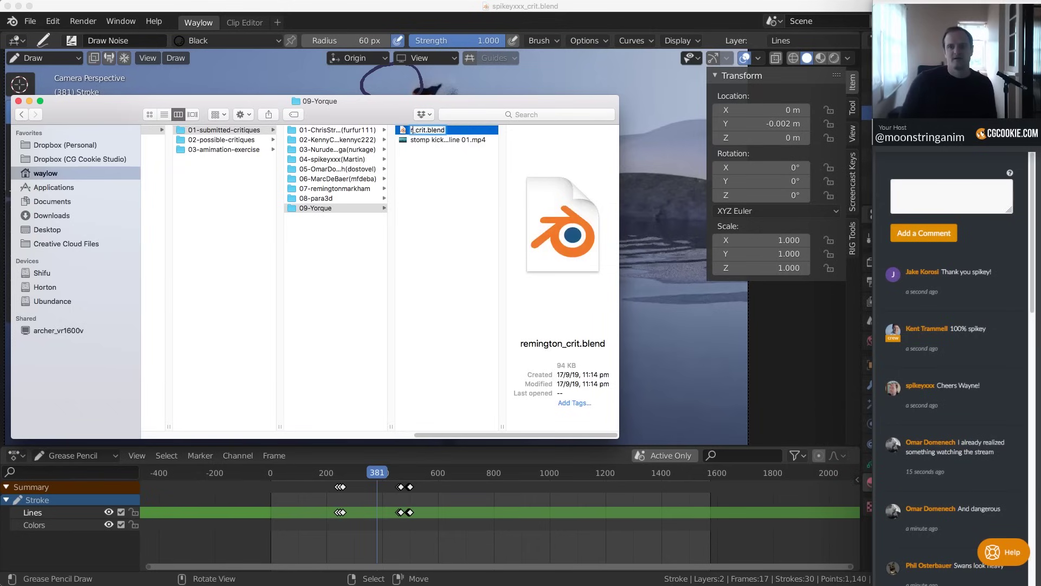
pyautogui.write('you')
pyautogui.press('BackSpace')
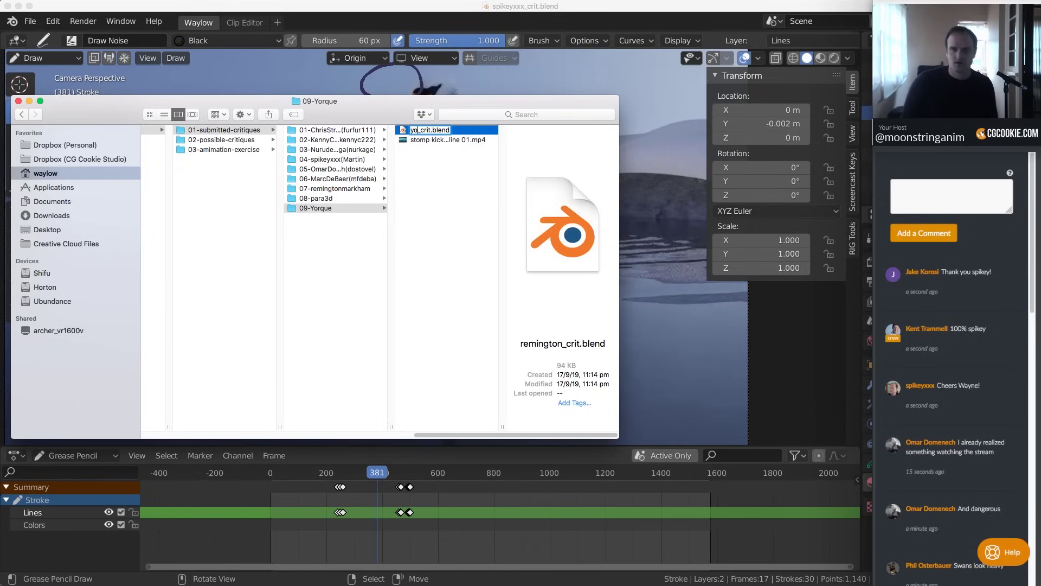
pyautogui.write('rque')
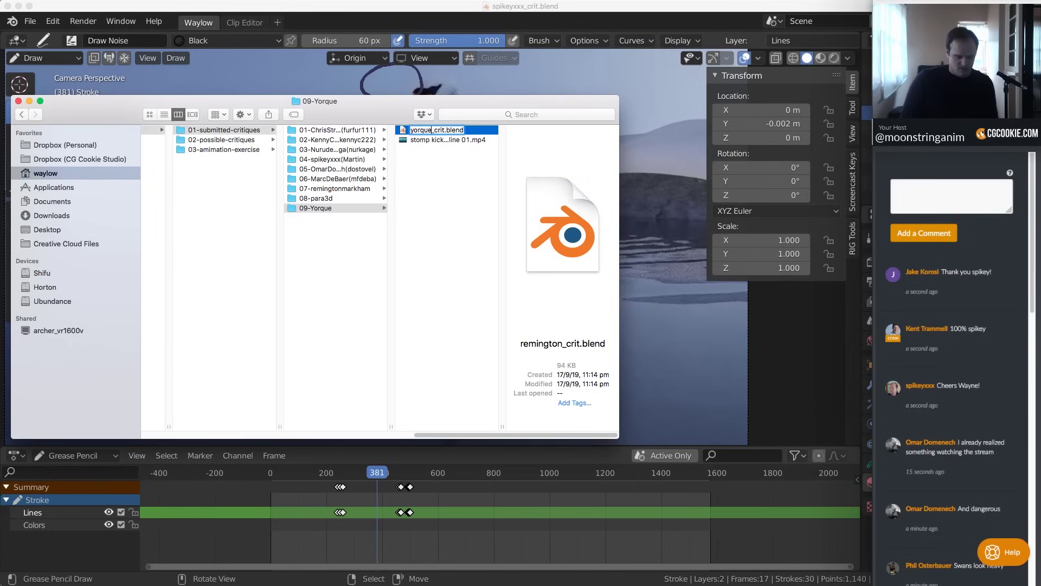
pyautogui.press('Return')
# Move the Finder window aside and open yorque_crit.blend in Blender
pyautogui.moveTo(441, 102); pyautogui.dragTo(0, 152)
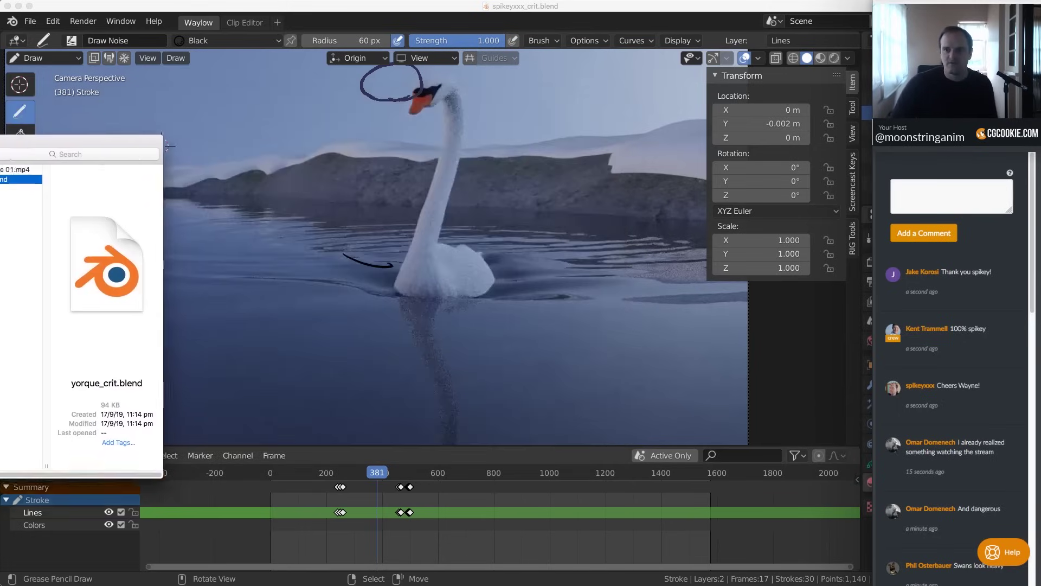
pyautogui.moveTo(4, 190); pyautogui.dragTo(434, 173)
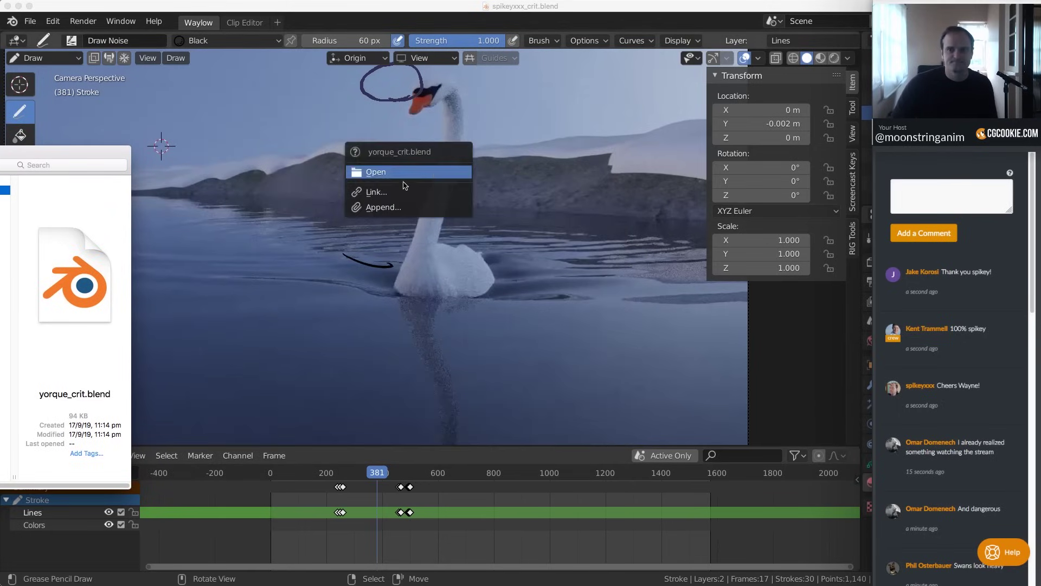
pyautogui.click(370, 172)
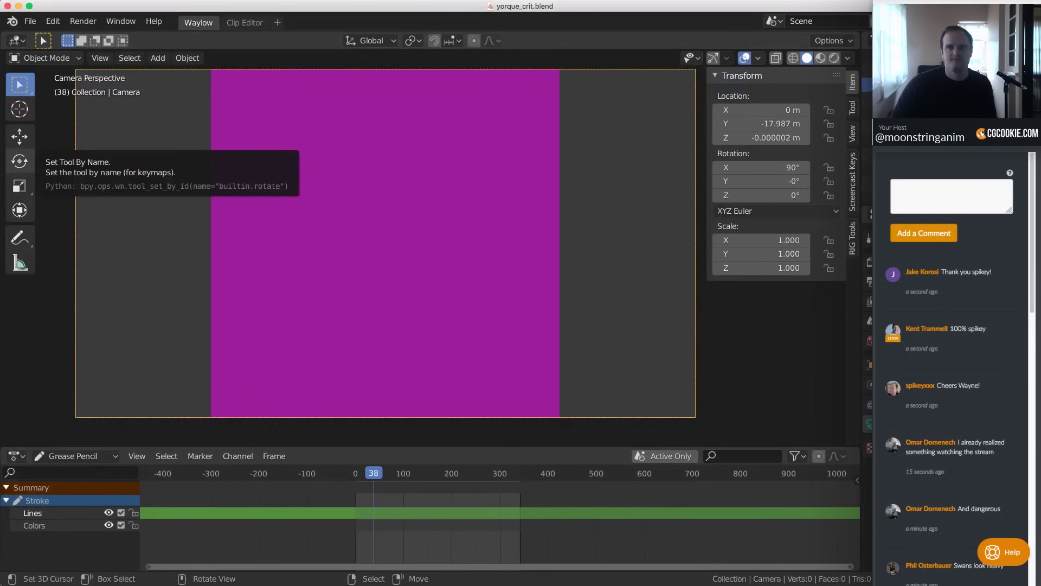
# In the Clip Editor workspace, unlink the missing footage and load stomp kick spline 01.mp4 from Finder instead
pyautogui.click(244, 22)
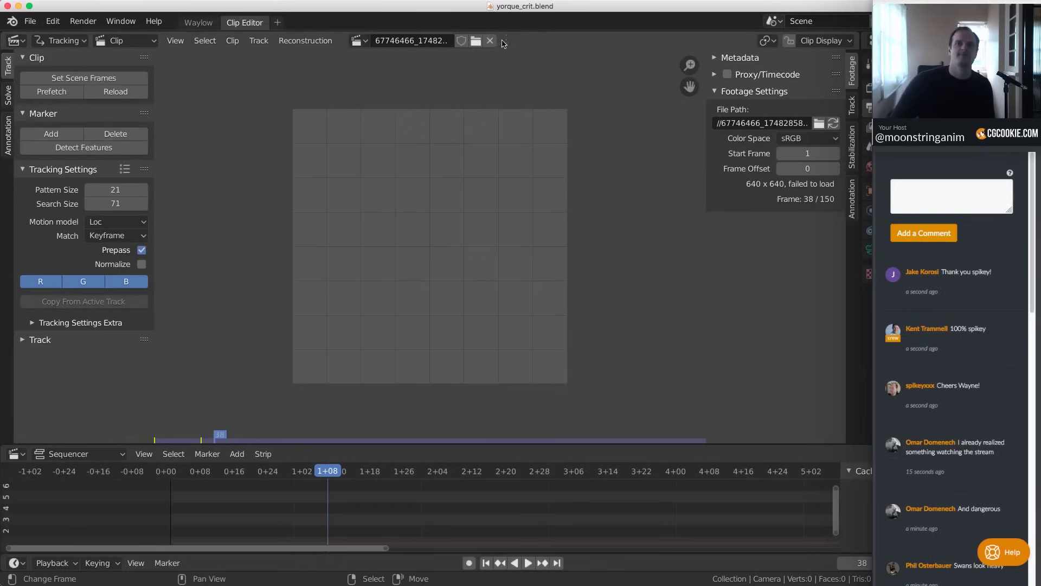
pyautogui.click(490, 41)
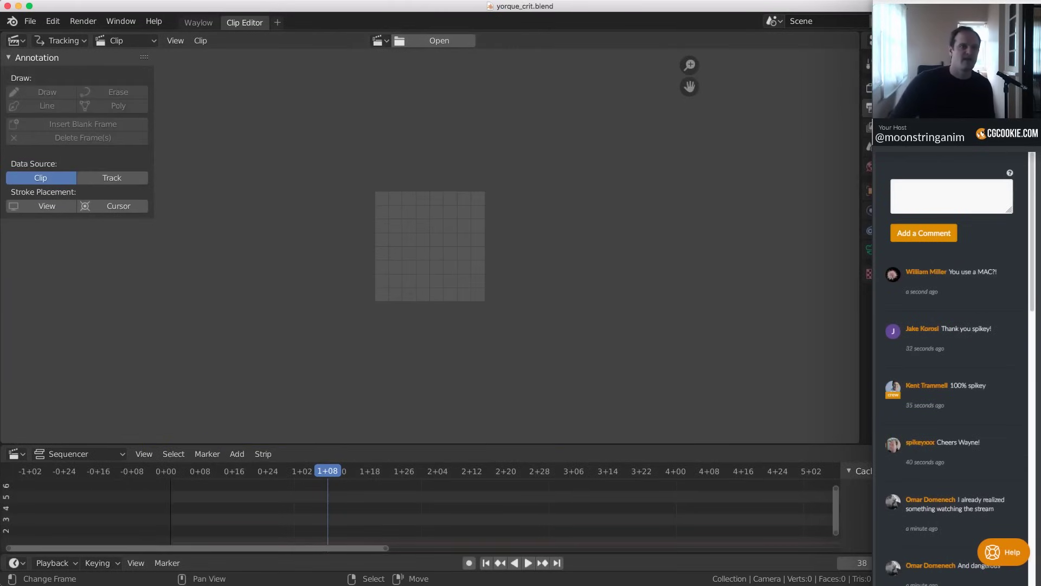
pyautogui.press('super+Tab')
pyautogui.moveTo(464, 246); pyautogui.dragTo(404, 165)
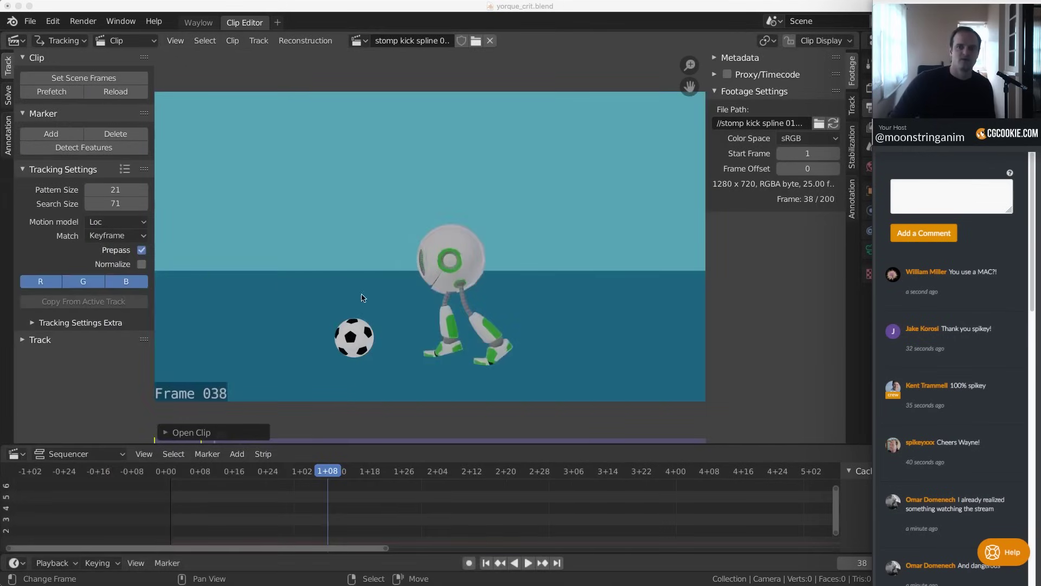
# Play the soccer robot clip from near its start to check the loaded footage
pyautogui.click(216, 503)
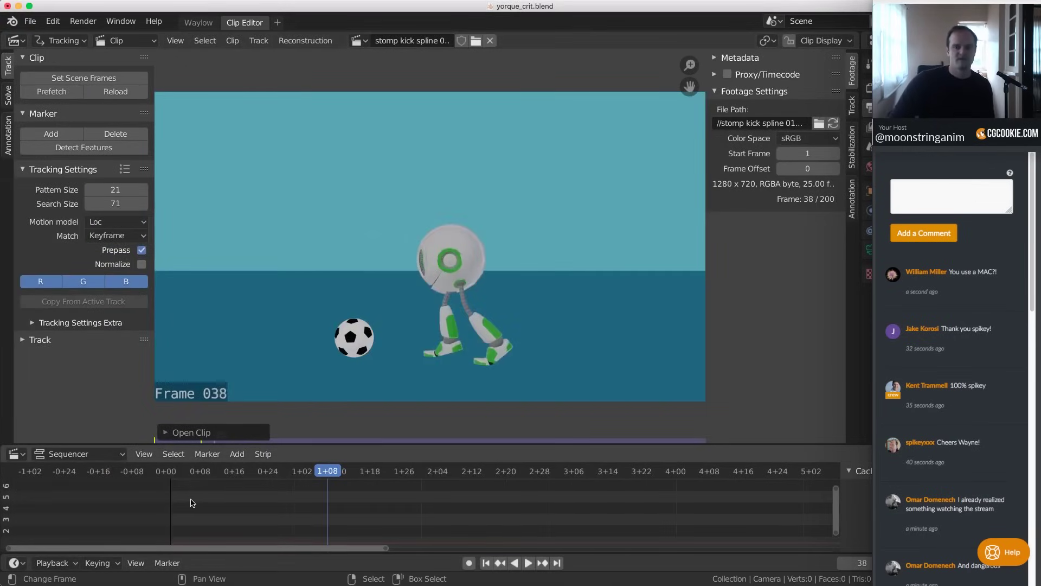
pyautogui.click(192, 502)
pyautogui.press('space')
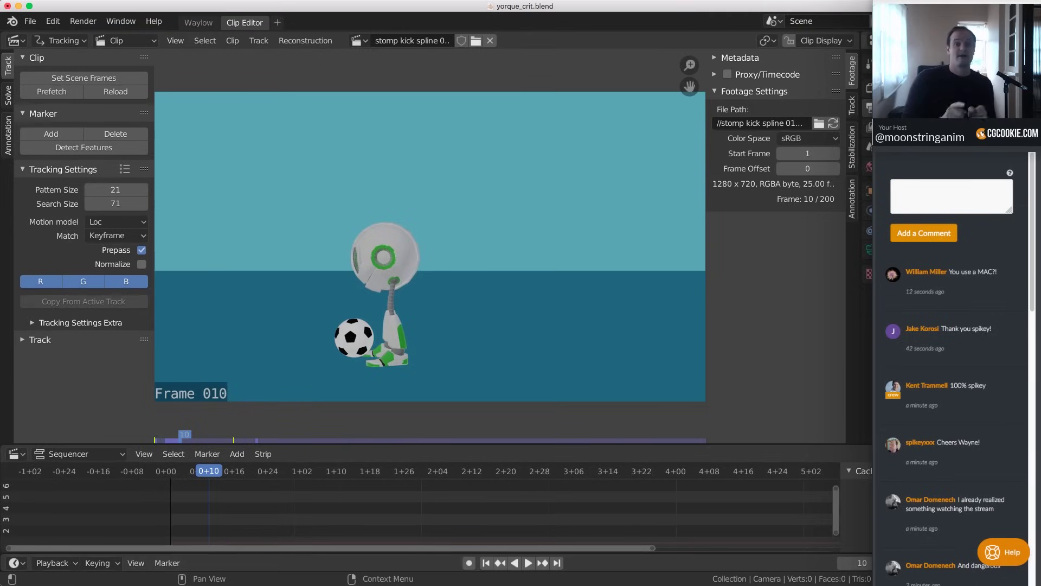
# In the Waylow workspace, set the camera's background clip to stomp kick spline 01.mp4 and select the grease pencil Stroke object
pyautogui.click(198, 22)
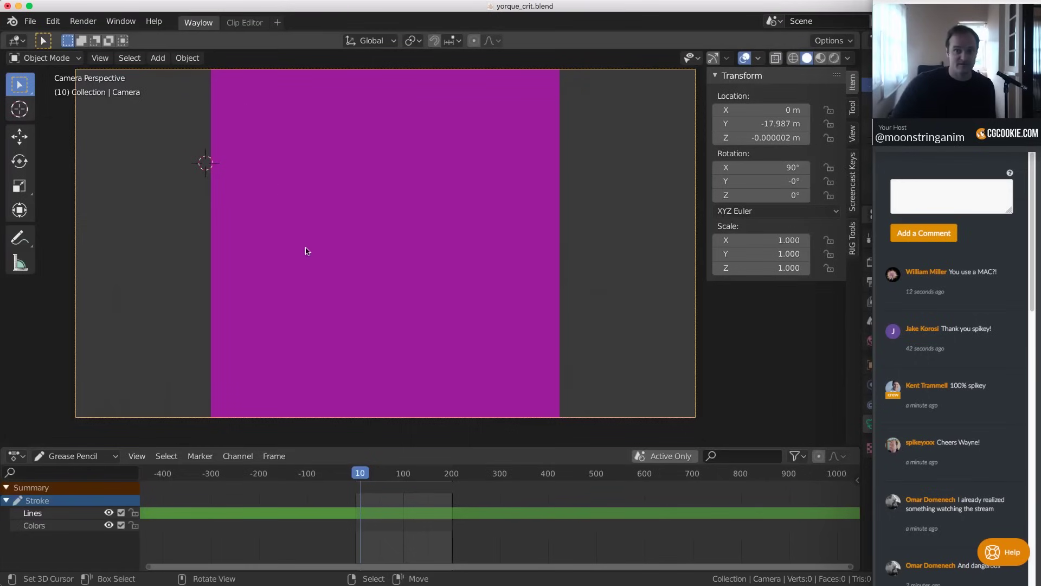
pyautogui.press('space')
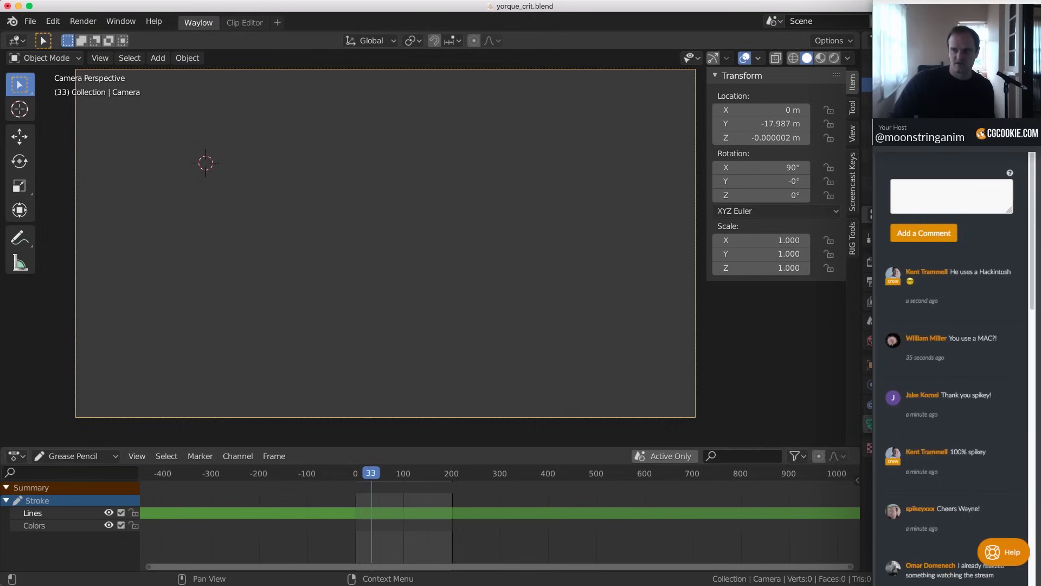
pyautogui.click(867, 314)
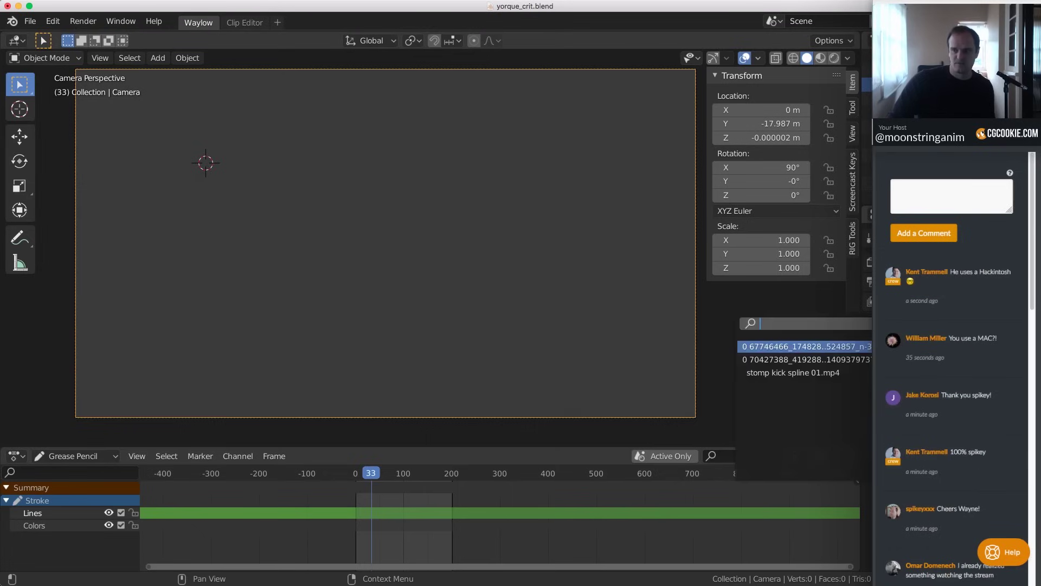
pyautogui.click(809, 372)
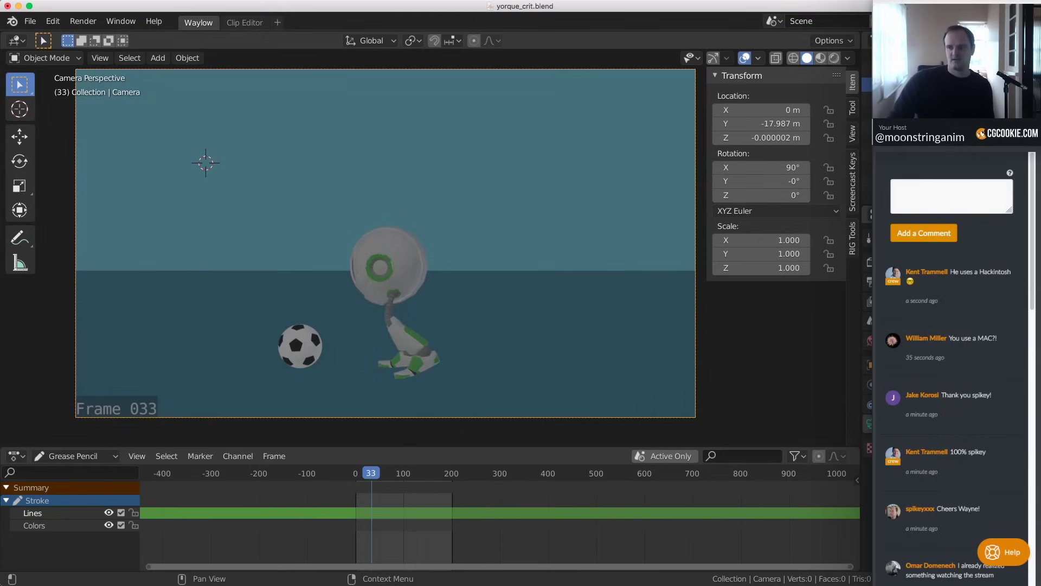
pyautogui.click(446, 333)
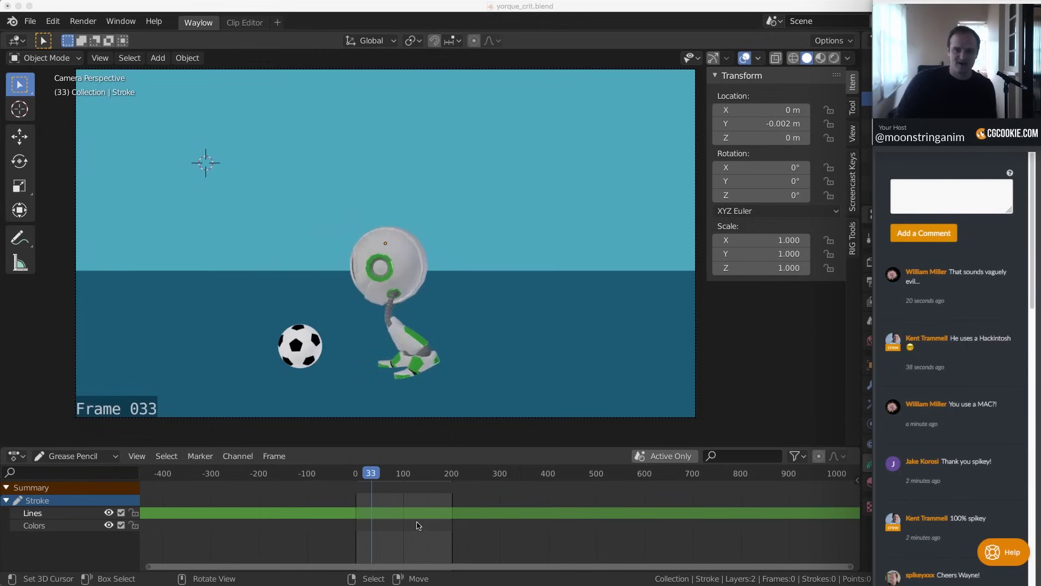
# Play the robot's kick animation from the start of the scene range to review the whole performance
pyautogui.moveTo(375, 529); pyautogui.dragTo(345, 530)
pyautogui.scroll(3, 365, 319)
pyautogui.scroll(-1, 379, 314)
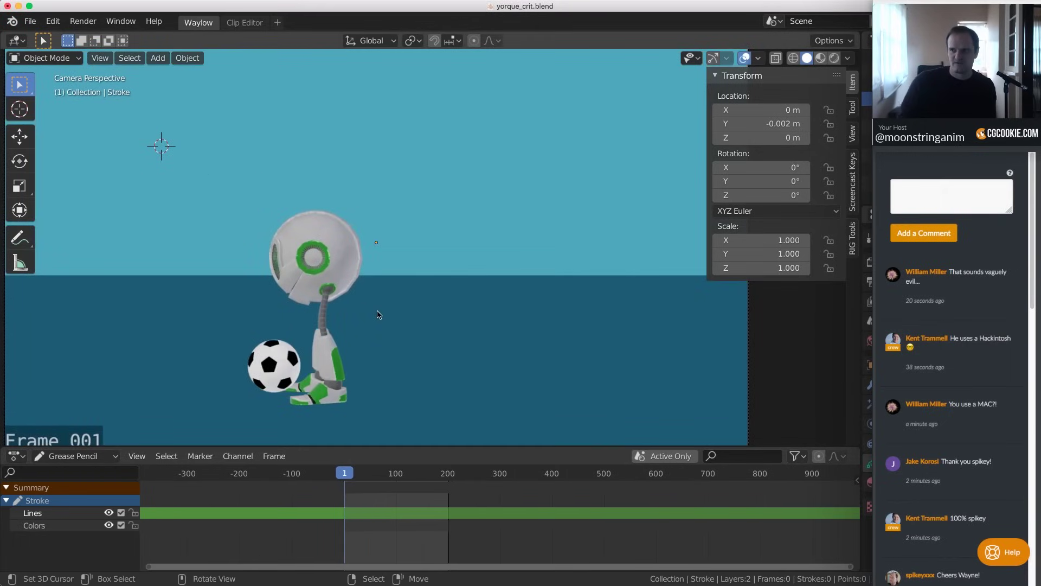
pyautogui.click(348, 511)
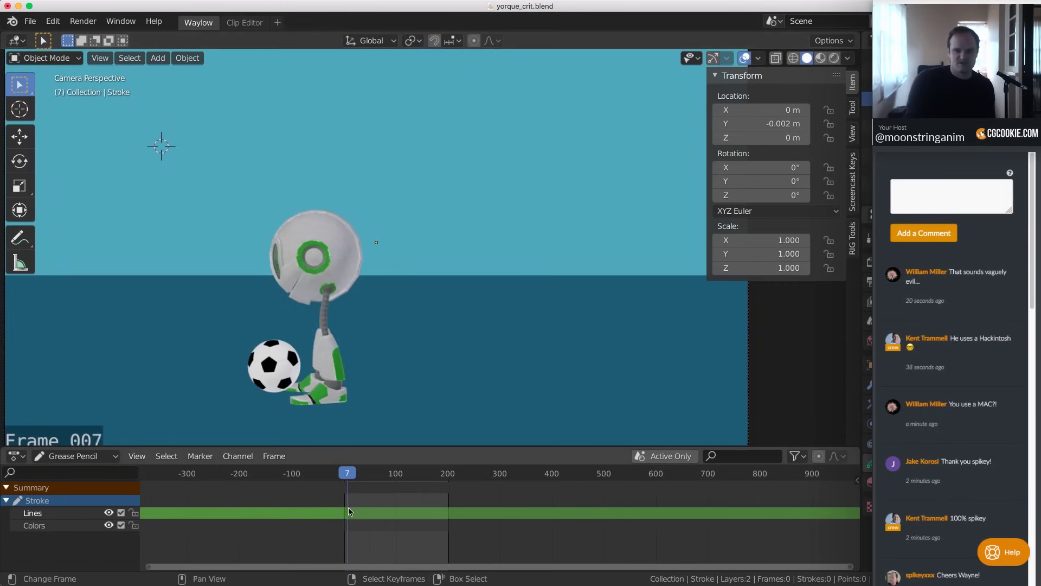
pyautogui.moveTo(348, 511); pyautogui.dragTo(347, 510)
pyautogui.press('space')
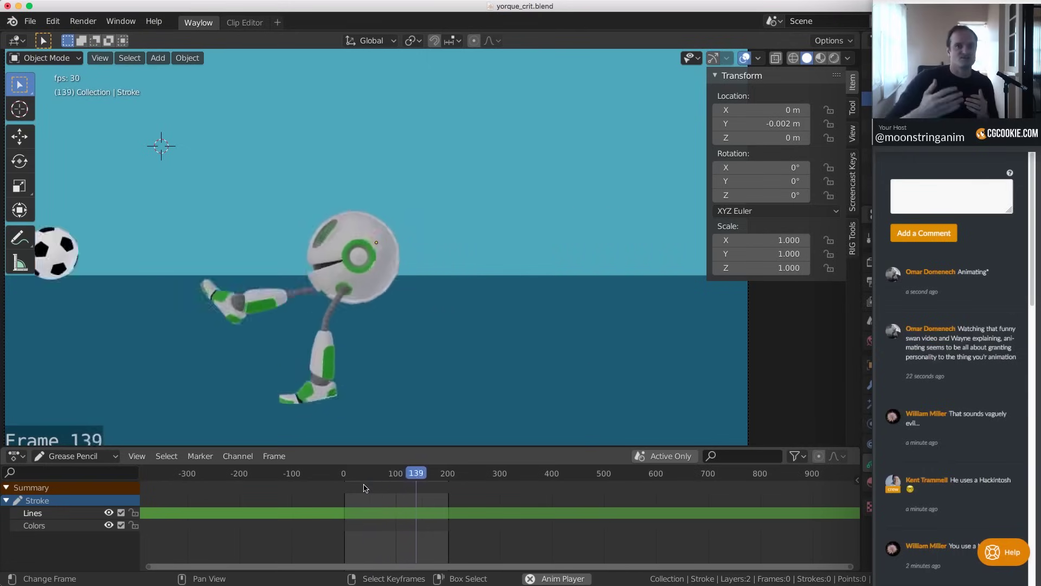
pyautogui.press('space')
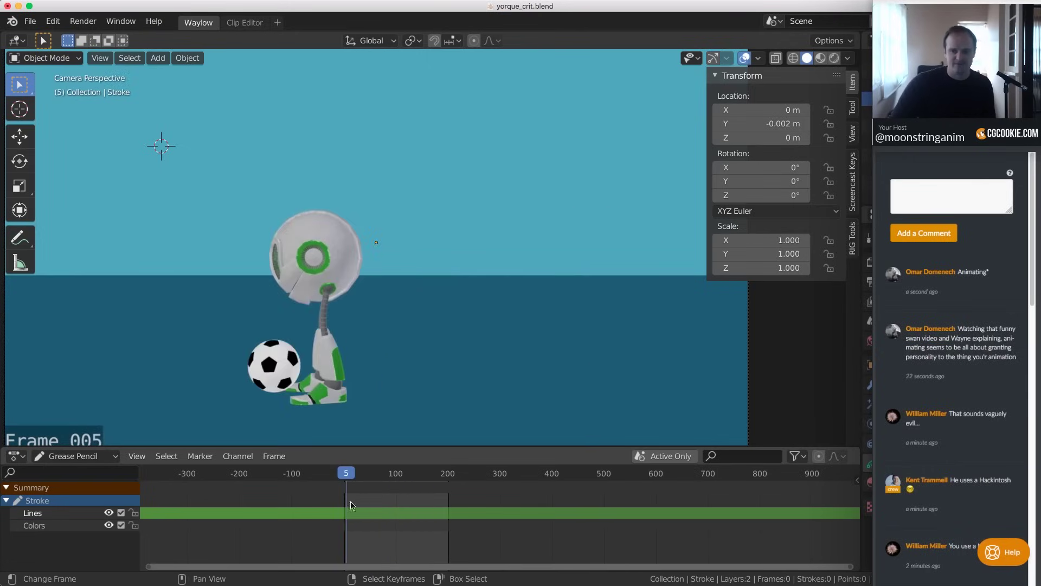
# Return to frame 1, frame the robot and ball closely, and switch the Stroke object to Draw mode
pyautogui.hotkey('shift', 'Left')
pyautogui.scroll(1, 325, 374)
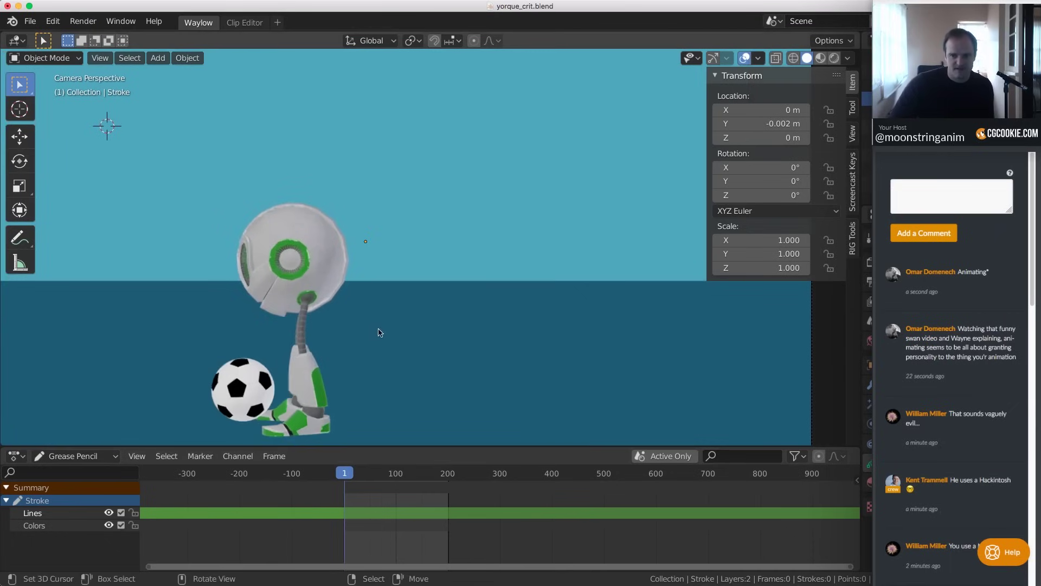
pyautogui.keyDown('shift'); pyautogui.moveTo(379, 332); pyautogui.dragTo(413, 232, button='middle'); pyautogui.keyUp('shift')
pyautogui.hotkey('ctrl', 'Tab')
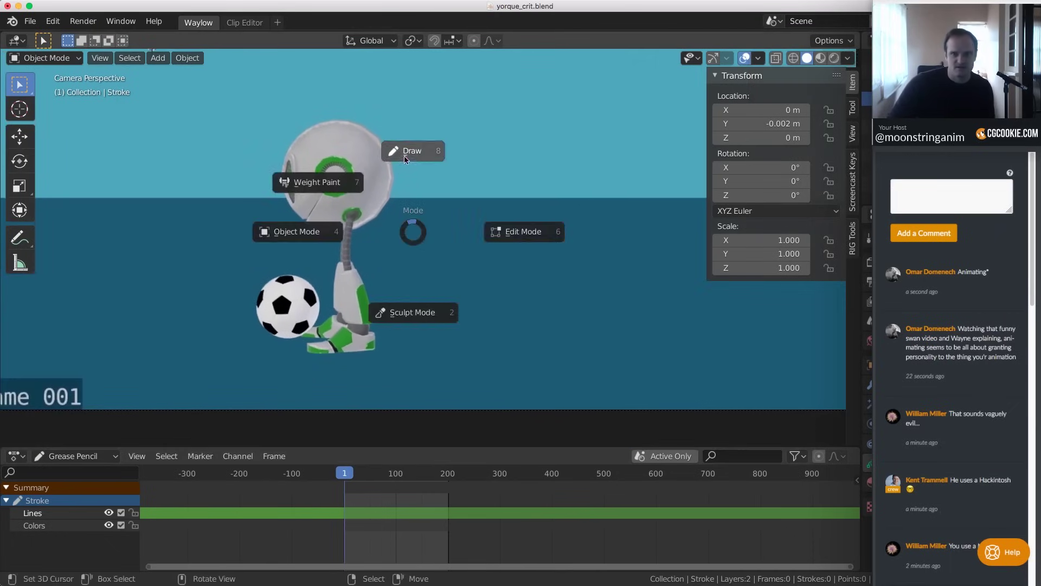
pyautogui.click(405, 155)
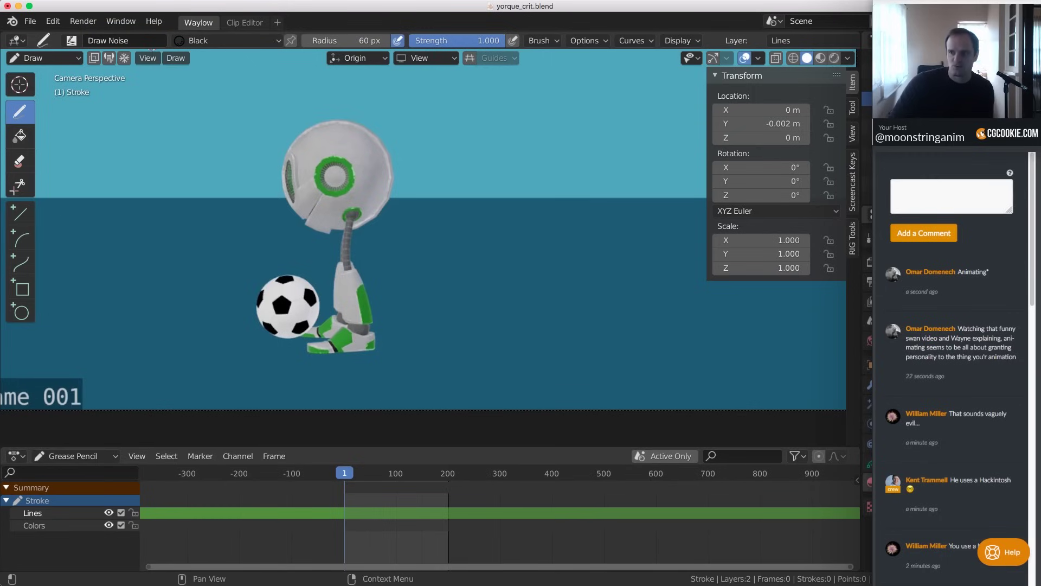
pyautogui.press('u')
pyautogui.press('u')
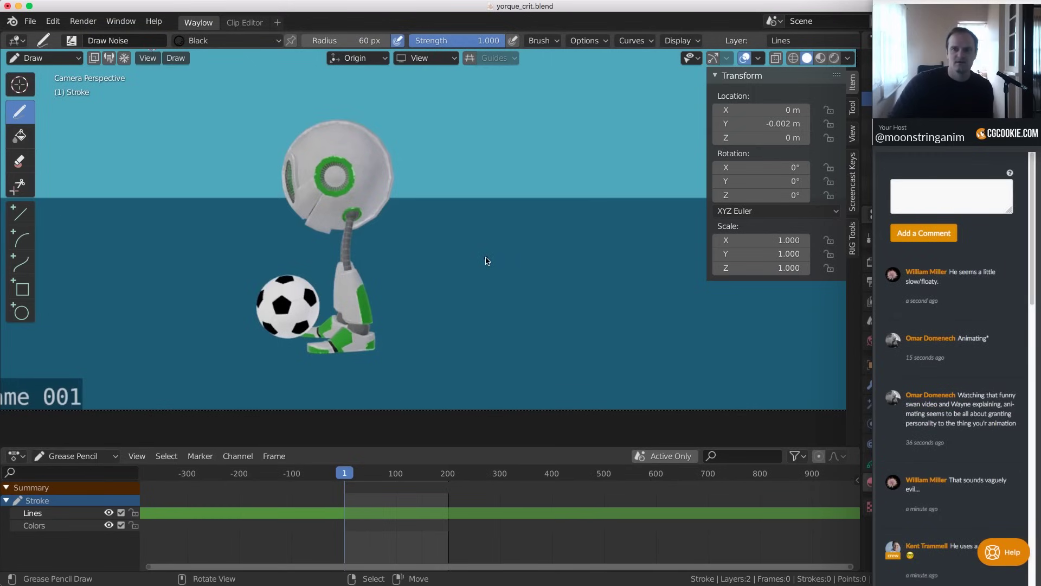
# Advance frame by frame from frame 1 to 25 to examine how the robot's first step back begins
pyautogui.press('Right')
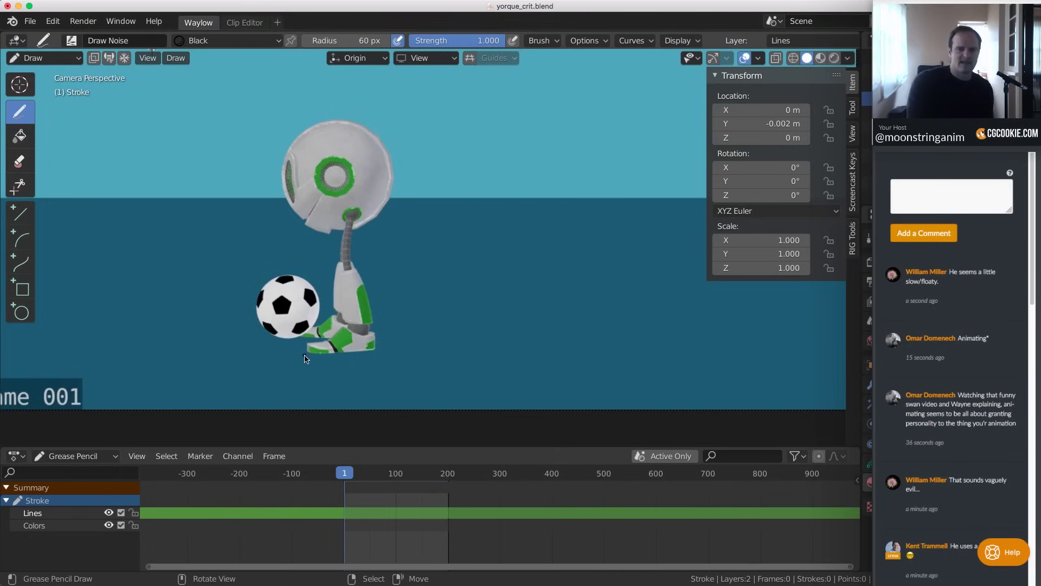
pyautogui.press('Right')
pyautogui.press('Right')
pyautogui.press('Right')
pyautogui.press('Right')
pyautogui.press('Right')
pyautogui.press('Right')
pyautogui.press('Right')
pyautogui.press('Right')
pyautogui.press('Right')
pyautogui.press('Right')
pyautogui.press('Right')
pyautogui.press('Right')
pyautogui.press('Right')
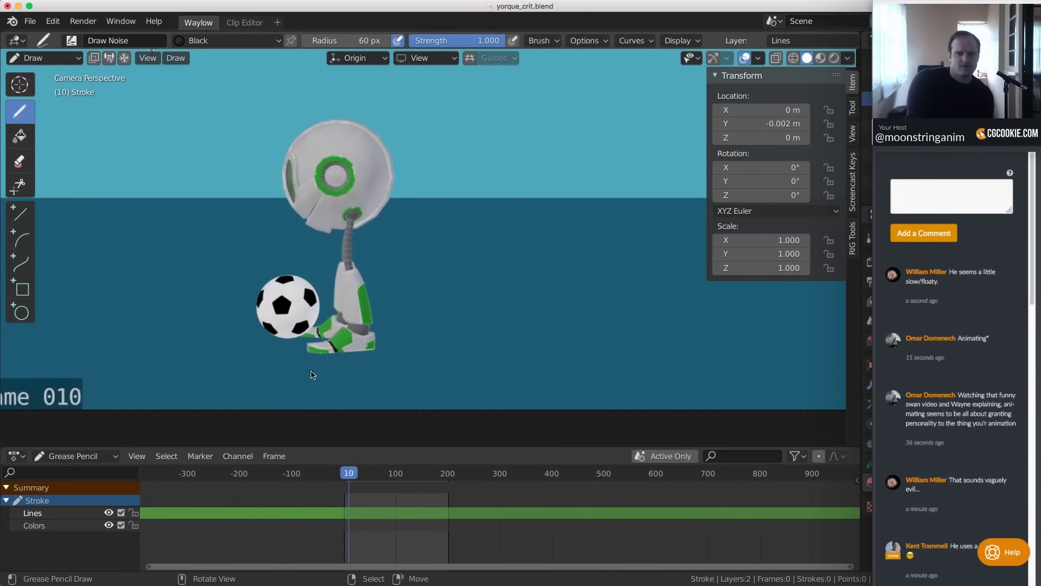
pyautogui.press('Right')
pyautogui.press('Right')
pyautogui.press('Right')
pyautogui.press('Right')
pyautogui.press('Right')
pyautogui.press('Right')
pyautogui.press('Right')
pyautogui.press('Right')
pyautogui.press('Right')
pyautogui.press('Right')
pyautogui.press('Left')
pyautogui.press('Left')
pyautogui.press('Left')
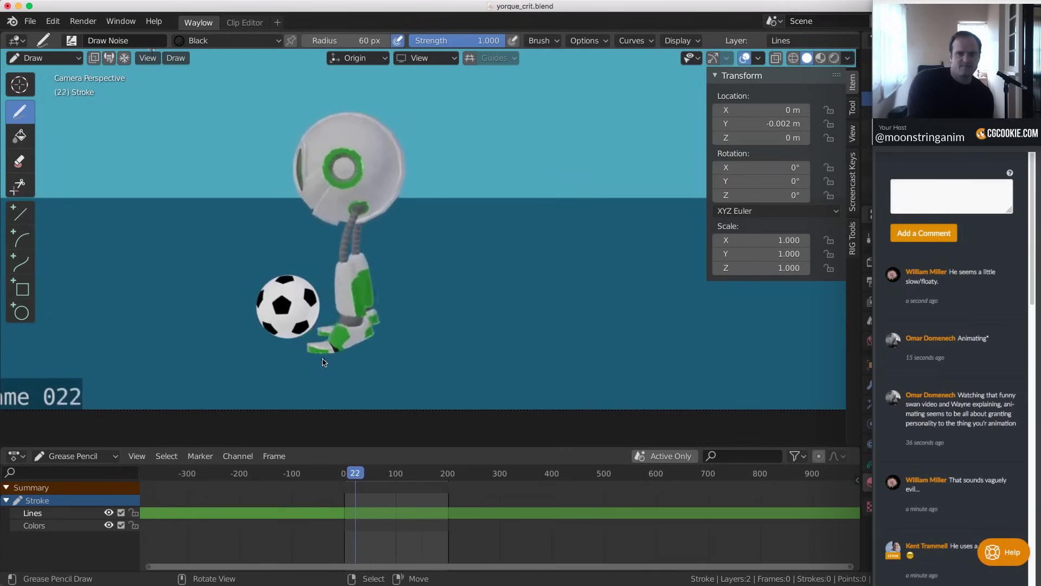
pyautogui.press('Right')
pyautogui.press('Right')
pyautogui.press('Right')
pyautogui.press('Right')
pyautogui.press('Right')
pyautogui.press('Left')
pyautogui.press('Left')
pyautogui.press('Left')
pyautogui.press('Left')
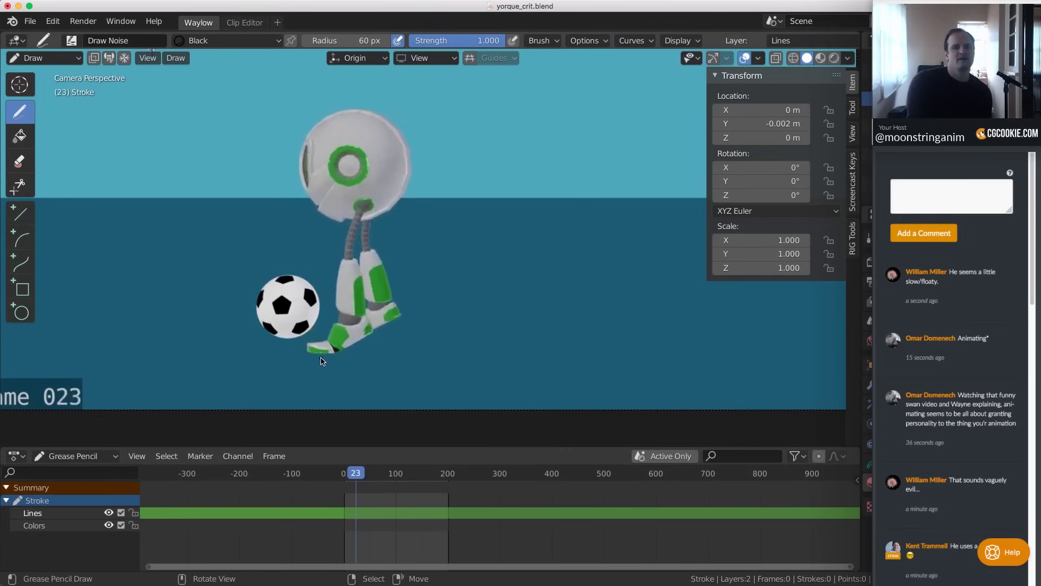
pyautogui.press('Right')
pyautogui.press('Right')
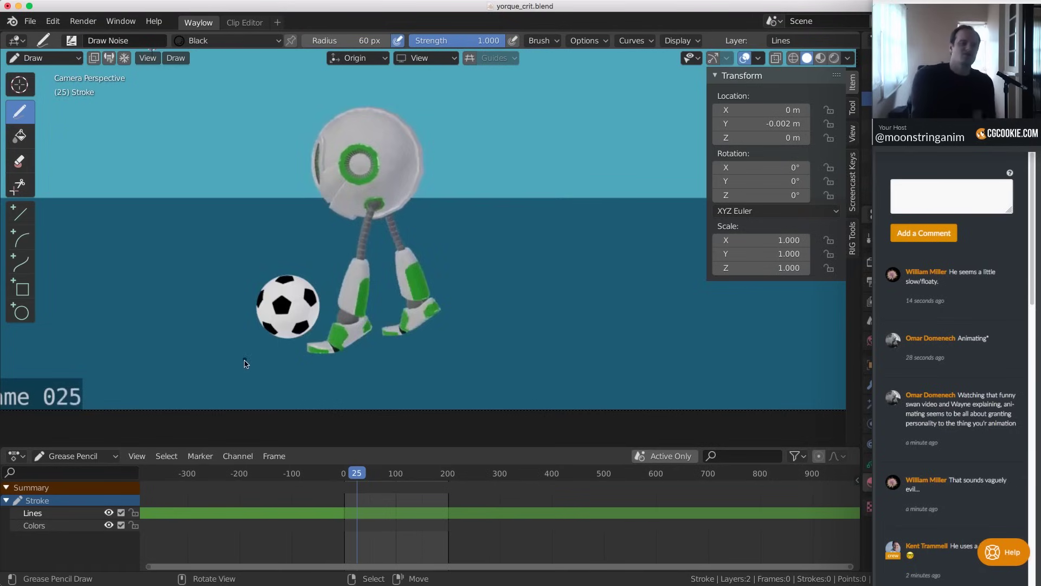
# Step back and forth between about frames 18 and 26 to examine the foot contact and leg motion
pyautogui.press('Left')
pyautogui.press('Left')
pyautogui.press('Left')
pyautogui.press('Left')
pyautogui.press('Left')
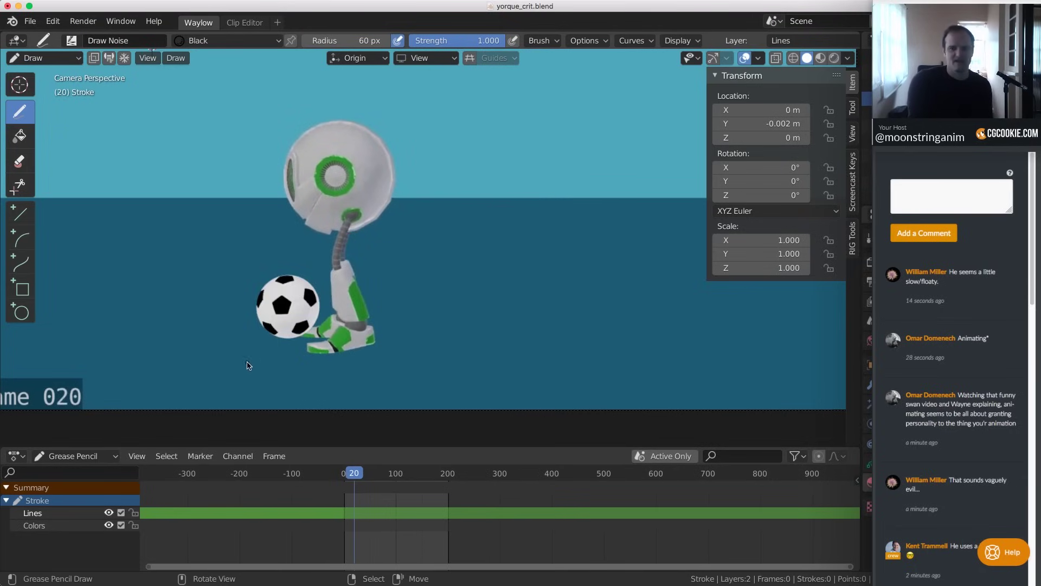
pyautogui.press('Left')
pyautogui.press('Left')
pyautogui.press('Right')
pyautogui.press('Right')
pyautogui.press('Right')
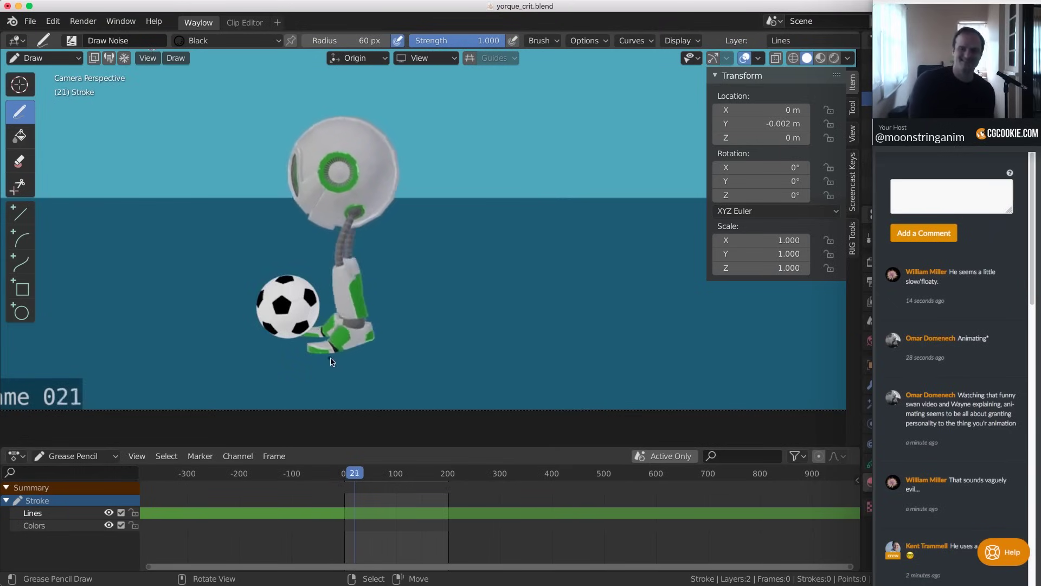
pyautogui.press('Right')
pyautogui.press('Right')
pyautogui.press('Right')
pyautogui.press('Right')
pyautogui.press('Right')
pyautogui.press('Left')
pyautogui.press('Left')
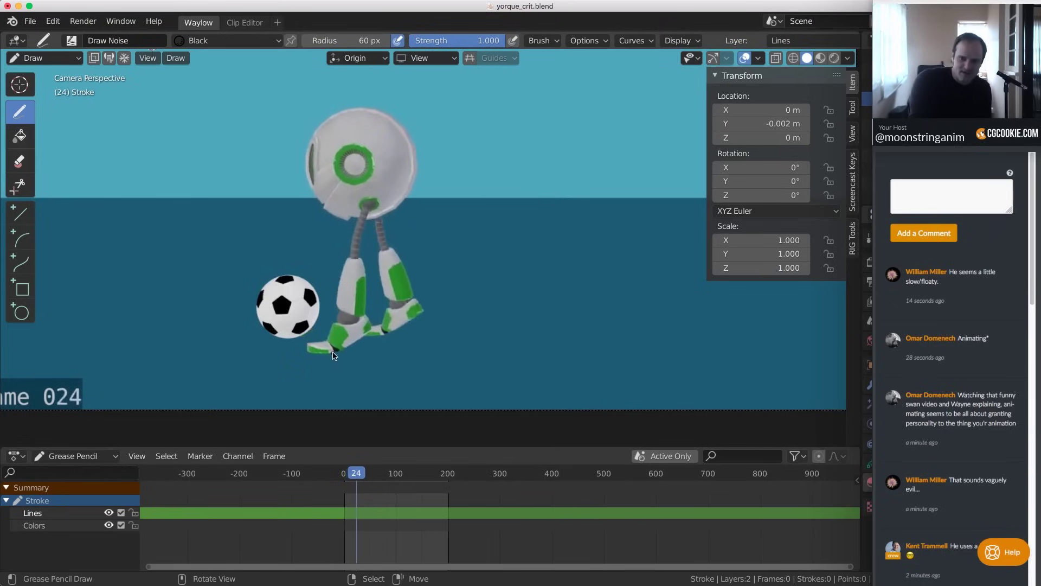
pyautogui.press('Left')
pyautogui.press('Left')
pyautogui.press('Left')
pyautogui.press('Left')
pyautogui.press('Left')
pyautogui.press('Right')
pyautogui.press('Right')
pyautogui.press('Right')
pyautogui.press('Right')
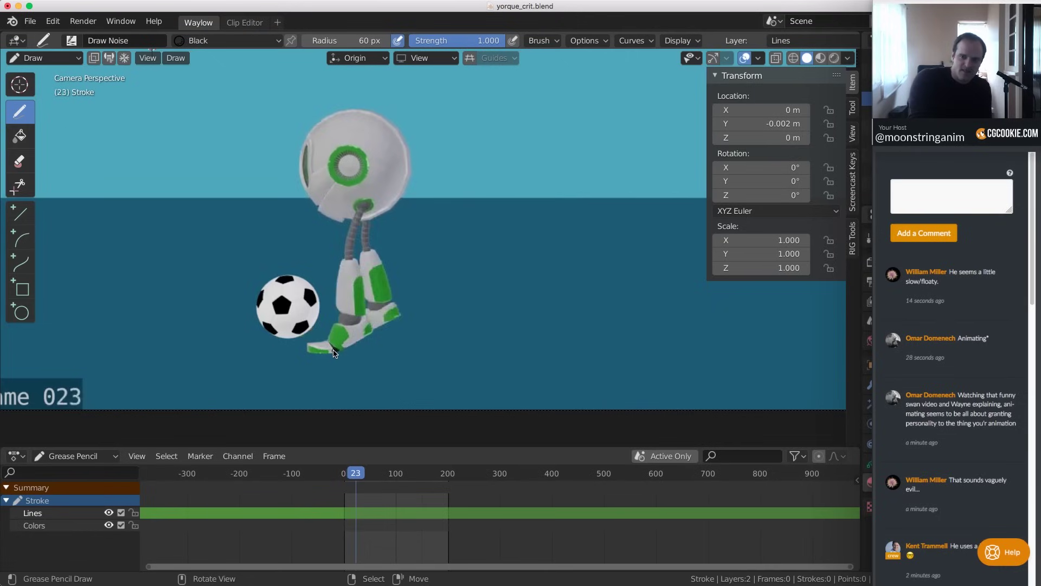
pyautogui.press('Left')
pyautogui.press('Left')
pyautogui.press('Left')
pyautogui.press('Right')
pyautogui.press('Right')
pyautogui.press('Right')
pyautogui.press('Right')
pyautogui.press('Right')
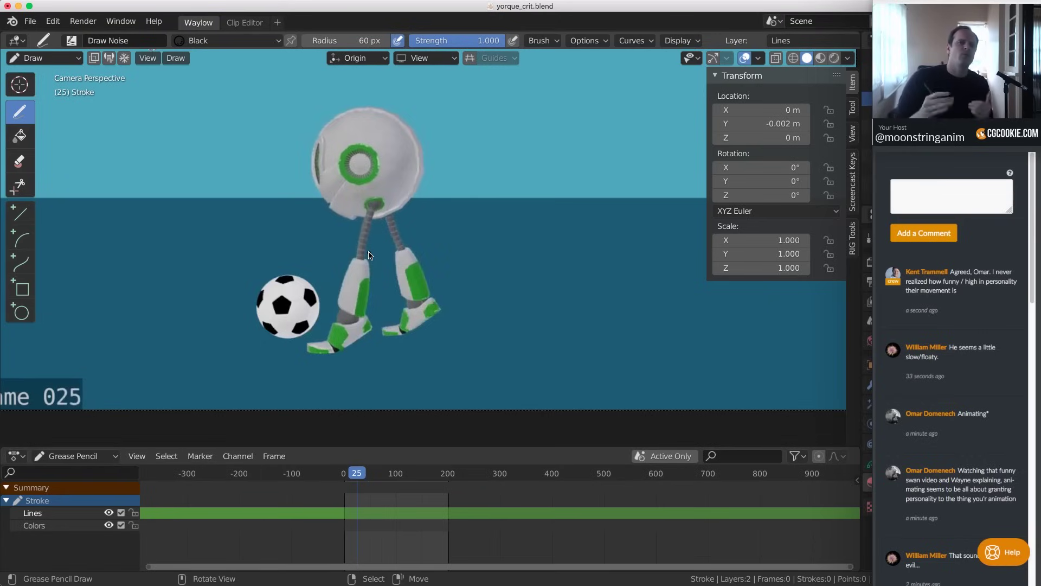
# Step back and forth between about frames 22 and 26 to examine the planted front foot's toe and heel
pyautogui.press('Left')
pyautogui.press('Left')
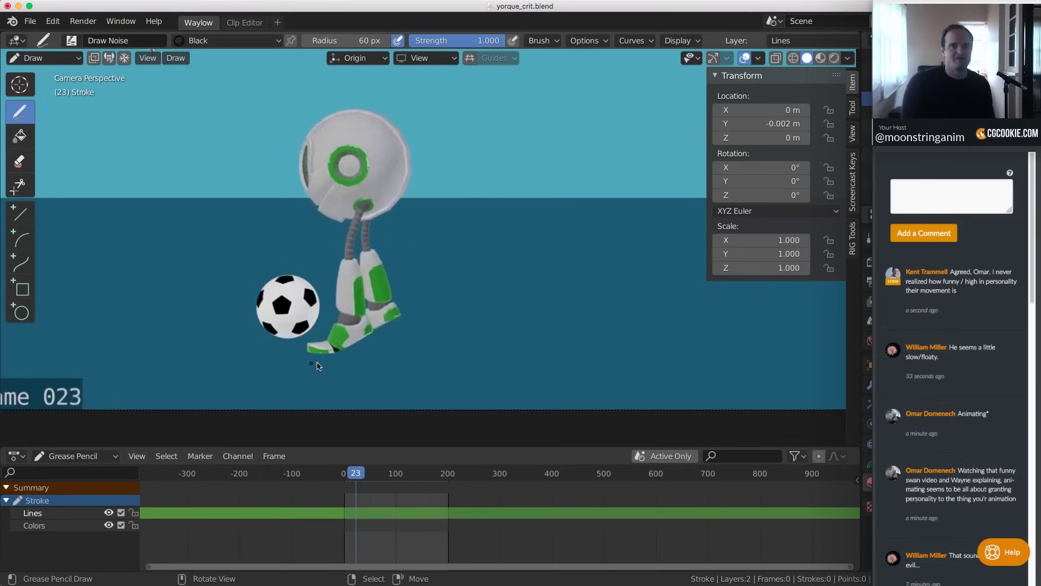
pyautogui.press('Right')
pyautogui.press('Right')
pyautogui.press('Right')
pyautogui.press('Left')
pyautogui.press('Left')
pyautogui.press('Left')
pyautogui.press('Left')
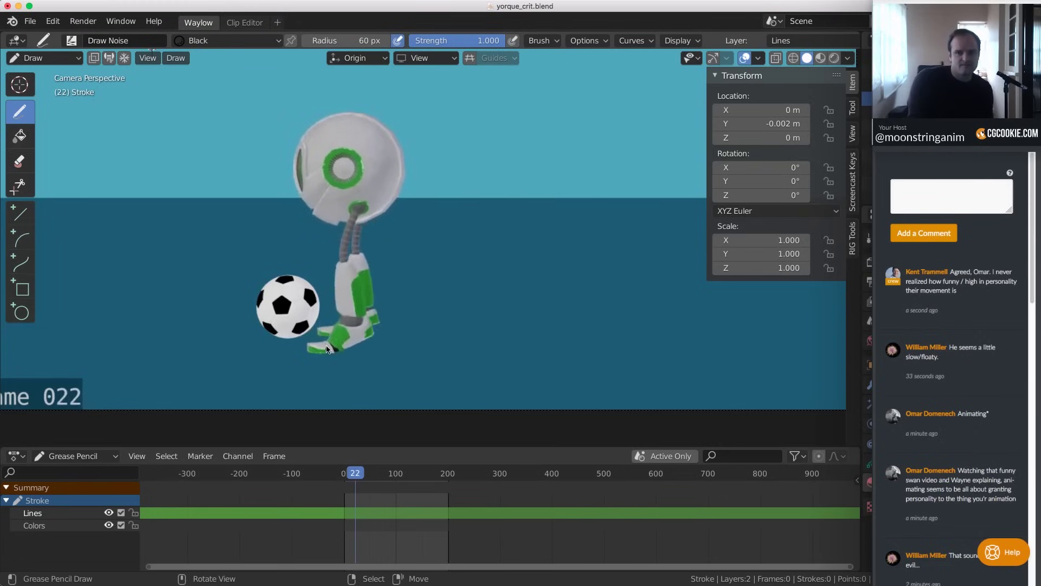
pyautogui.press('Right')
pyautogui.press('Right')
pyautogui.press('Right')
pyautogui.press('Right')
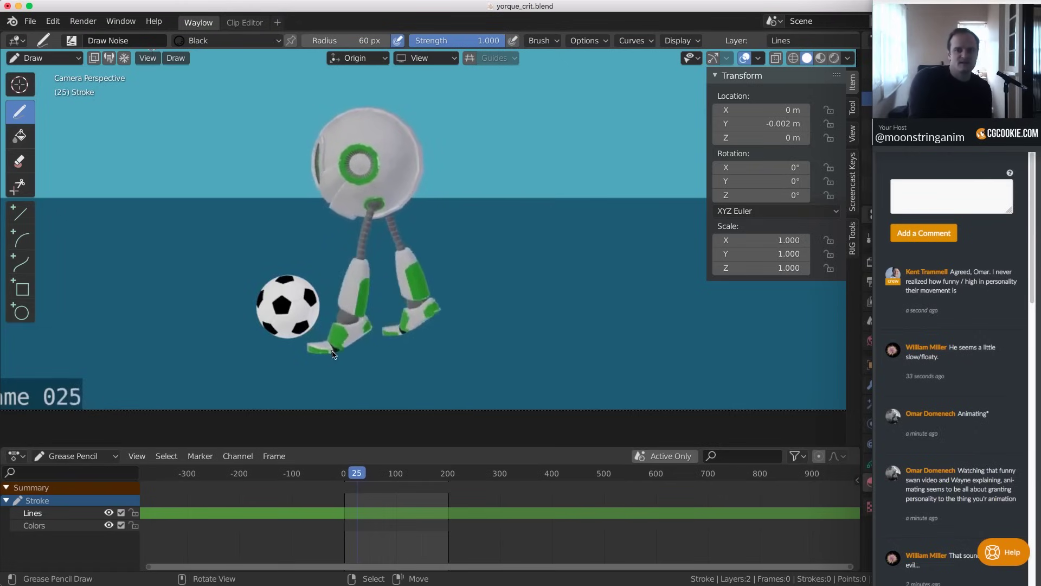
# Circle the front leg's knee in black on frame 25 and check it against frames 26 and 27
pyautogui.press('Left')
pyautogui.press('Left')
pyautogui.press('Right')
pyautogui.press('Right')
pyautogui.moveTo(363, 253); pyautogui.dragTo(358, 260)
pyautogui.press('Right')
pyautogui.press('Right')
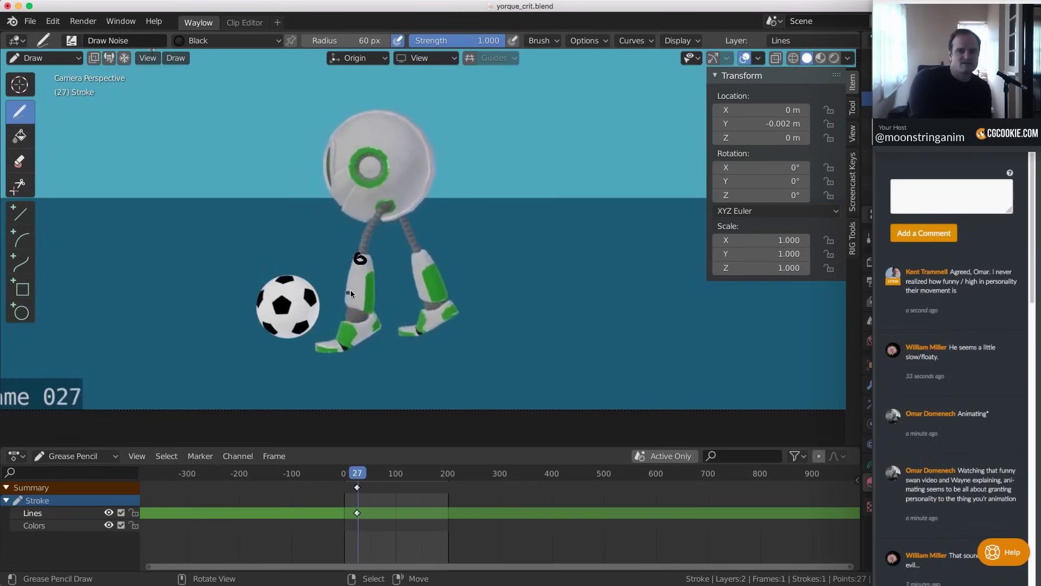
# Mark the front knee's position on frame 24 and compare it with the knee through frame 26
pyautogui.press('Left')
pyautogui.press('Left')
pyautogui.press('Left')
pyautogui.press('Left')
pyautogui.press('Right')
pyautogui.press('Right')
pyautogui.press('Left')
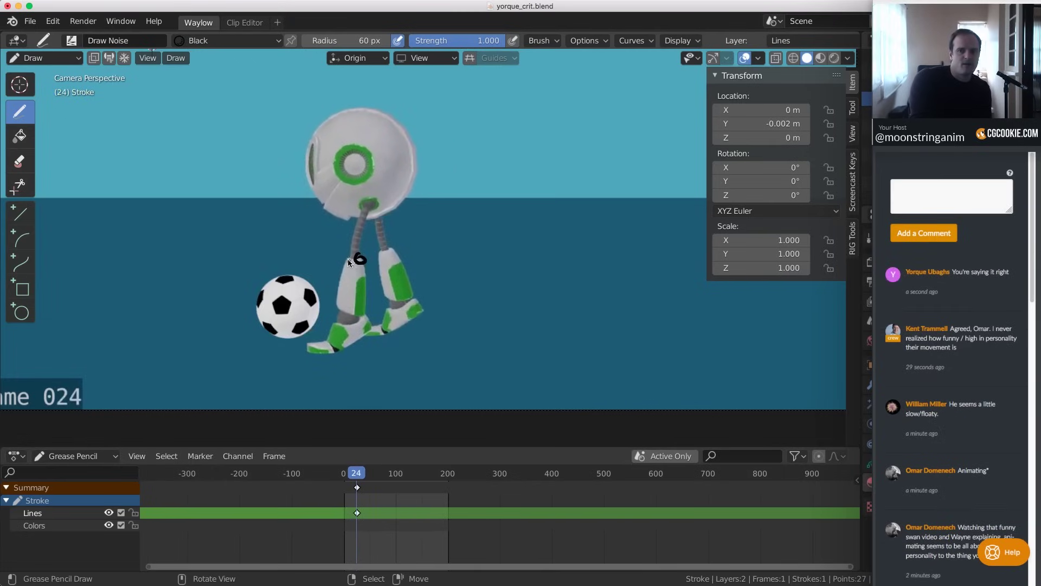
pyautogui.press('Right')
pyautogui.press('Right')
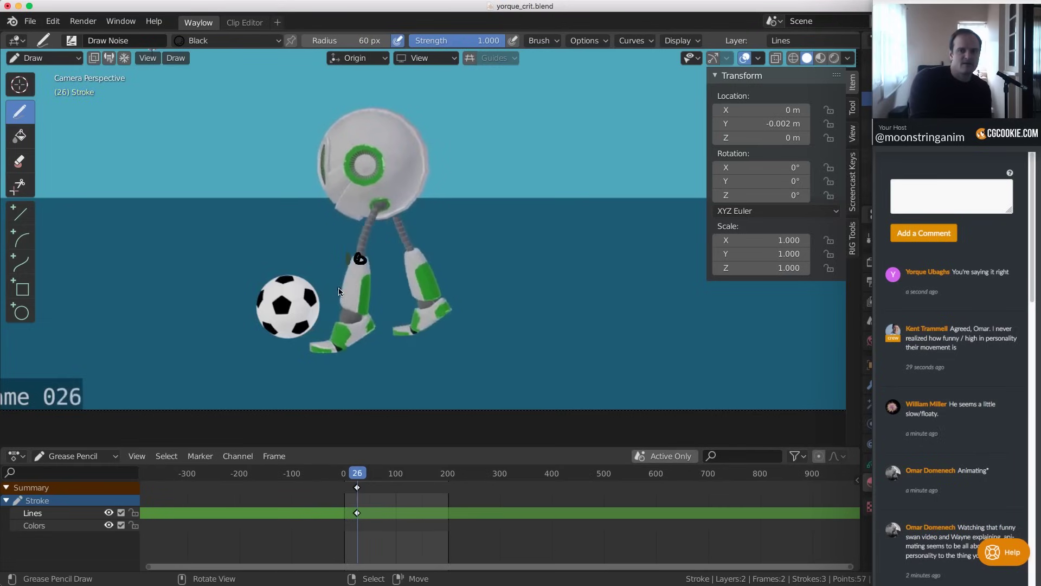
# Circle the front foot's heel and mark the tip of its toe on frame 25
pyautogui.press('Left')
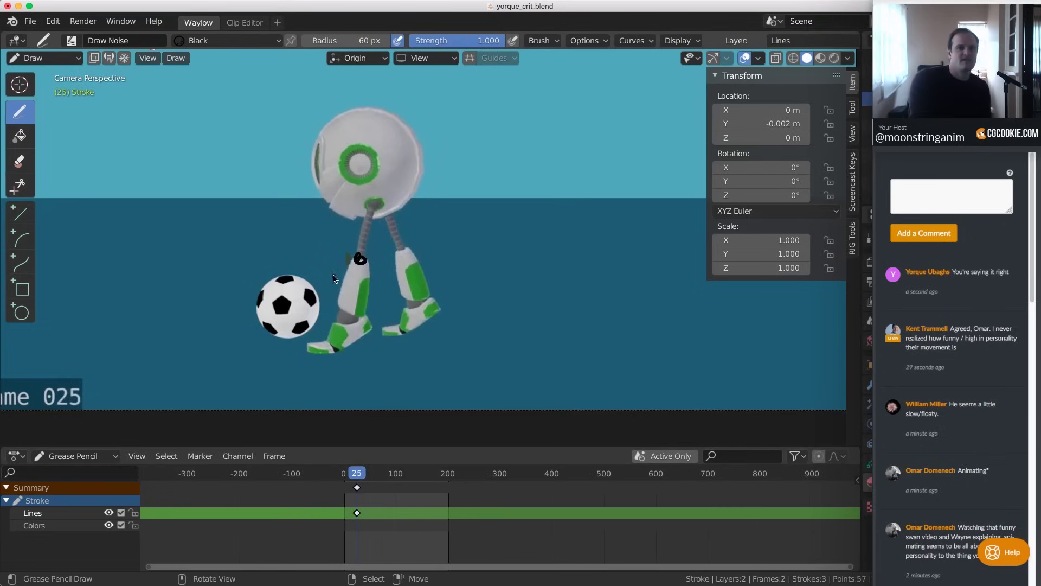
pyautogui.moveTo(377, 321); pyautogui.dragTo(362, 328)
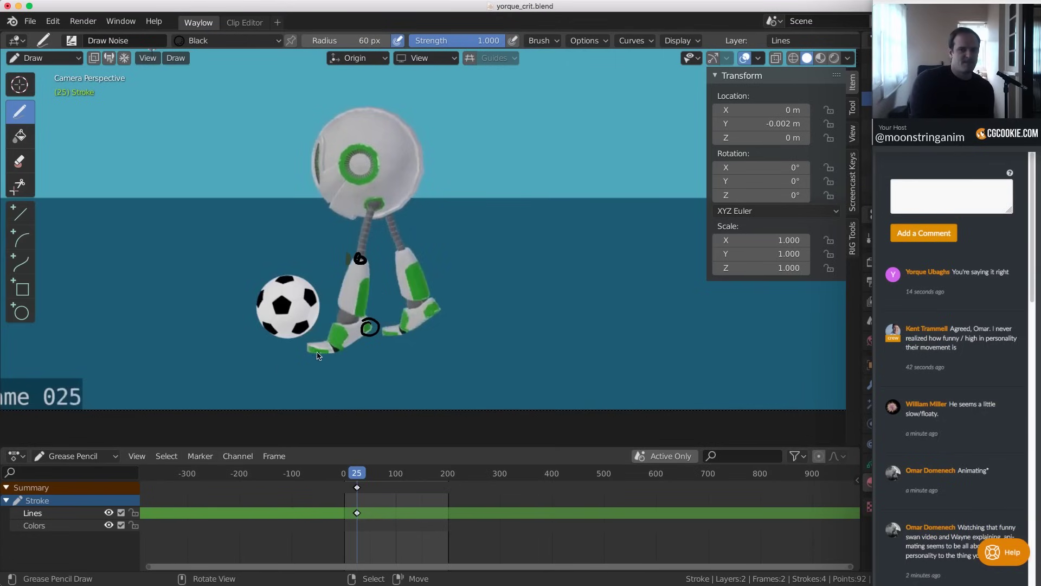
pyautogui.press('Left')
pyautogui.press('Right')
pyautogui.moveTo(307, 350); pyautogui.dragTo(317, 354)
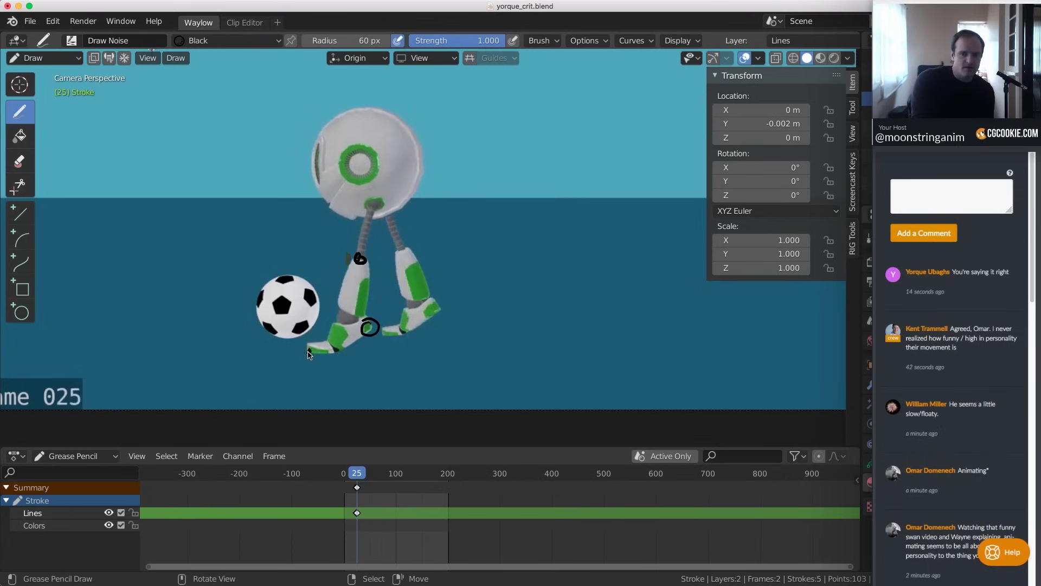
# Set the brush radius to 22 px, outline the front foot's sole on frame 25, and compare it with frame 26
pyautogui.press('f')
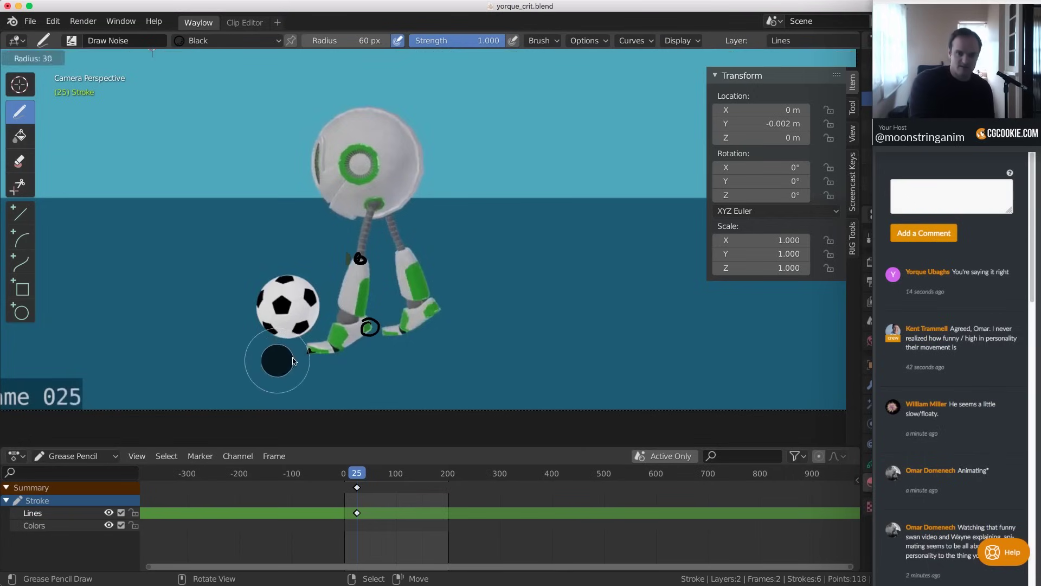
pyautogui.click(291, 361)
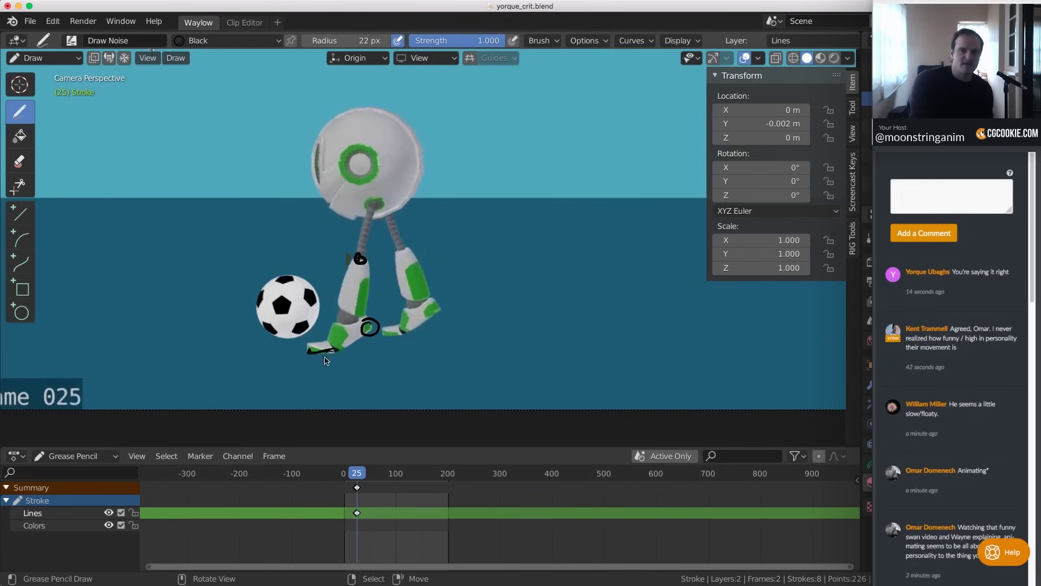
pyautogui.press('Right')
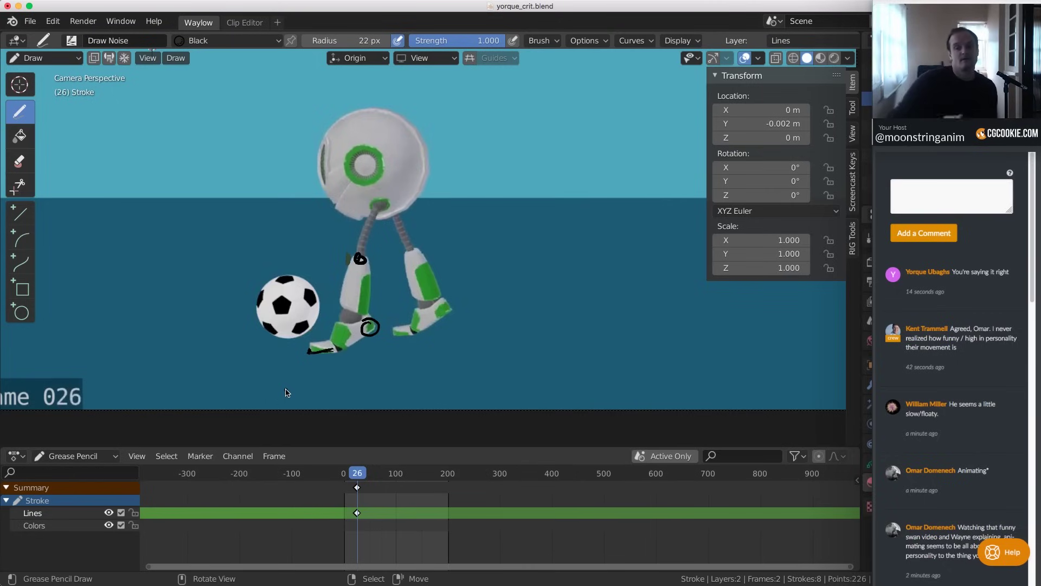
pyautogui.press('Left')
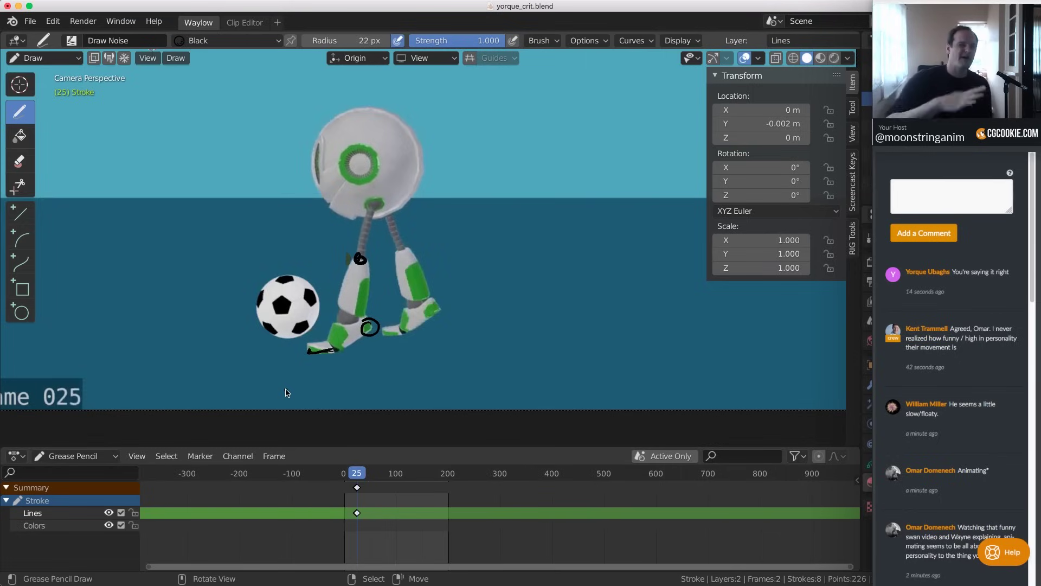
# Play past frame 25, then step back to frame 26 to compare the front leg's motion with the drawn marks
pyautogui.press('space')
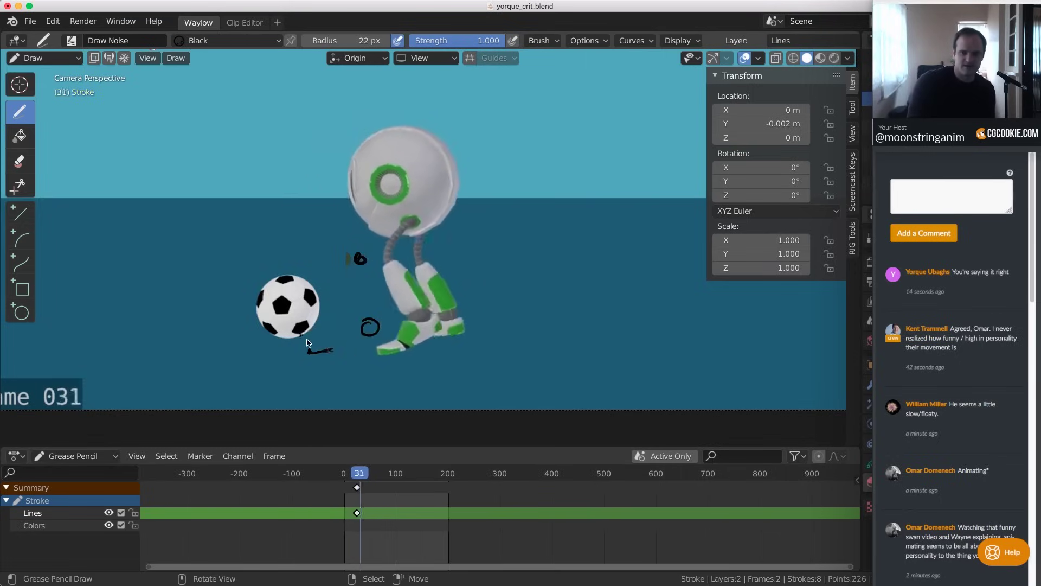
pyautogui.press('Right')
pyautogui.press('Right')
pyautogui.press('Right')
pyautogui.press('Left')
pyautogui.press('Left')
pyautogui.press('Left')
pyautogui.press('Left')
pyautogui.press('Left')
pyautogui.press('Left')
pyautogui.press('Left')
pyautogui.press('Left')
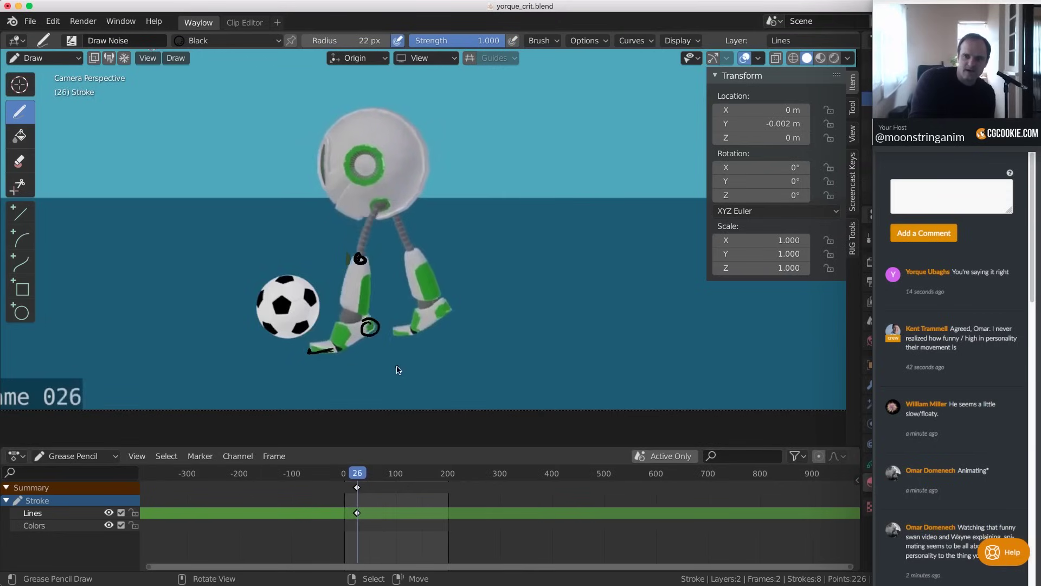
pyautogui.press('Right')
pyautogui.press('Right')
pyautogui.press('Right')
pyautogui.press('Left')
pyautogui.press('Left')
pyautogui.press('Left')
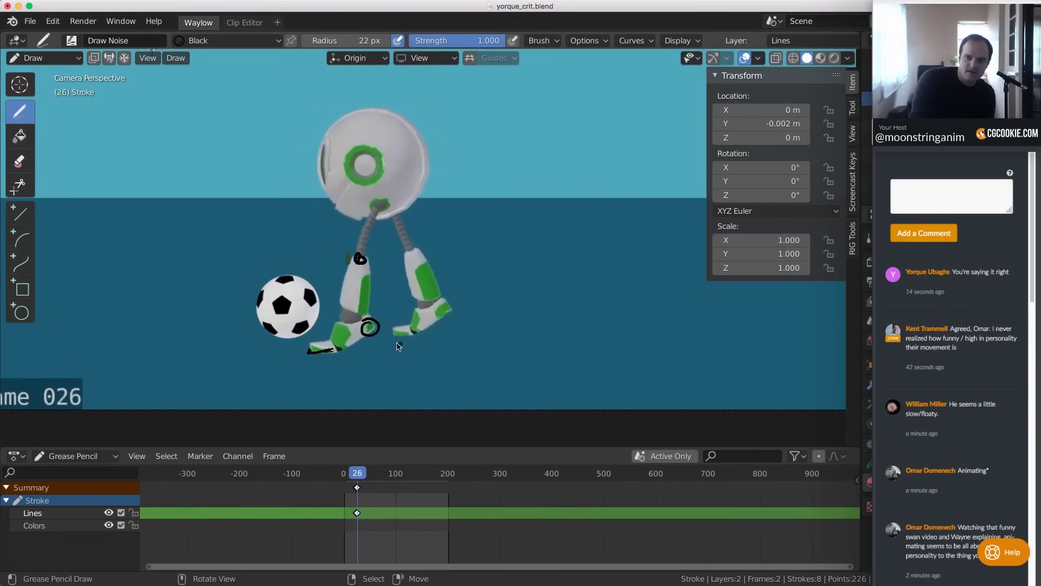
# Step repeatedly between frames 25 and about 29 to examine how the back foot comes down behind the front foot
pyautogui.press('Right')
pyautogui.press('Right')
pyautogui.press('Left')
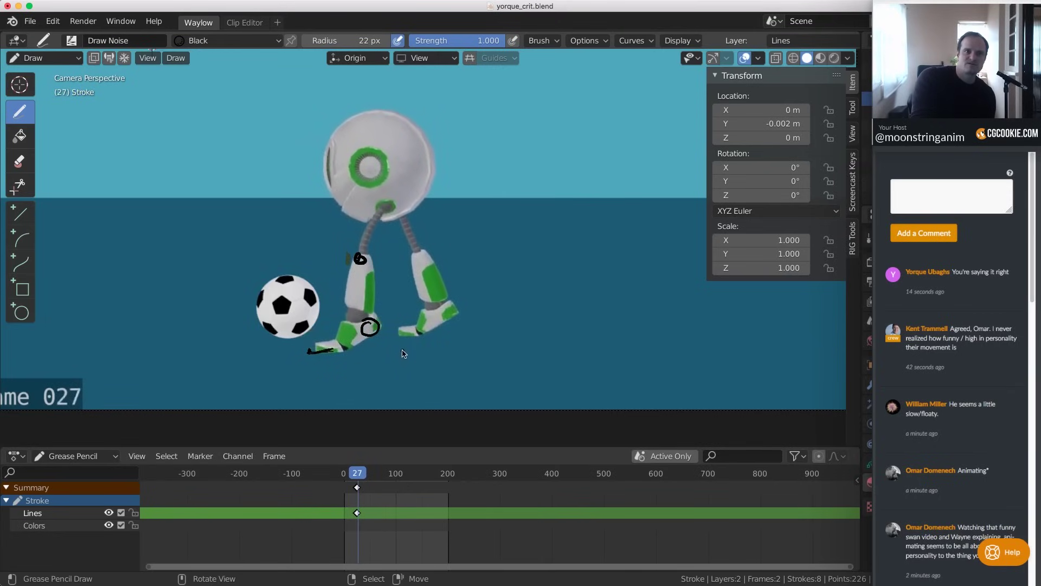
pyautogui.press('Left')
pyautogui.press('Right')
pyautogui.press('Right')
pyautogui.press('Right')
pyautogui.press('Right')
pyautogui.press('Left')
pyautogui.press('Left')
pyautogui.press('Left')
pyautogui.press('Left')
pyautogui.press('Left')
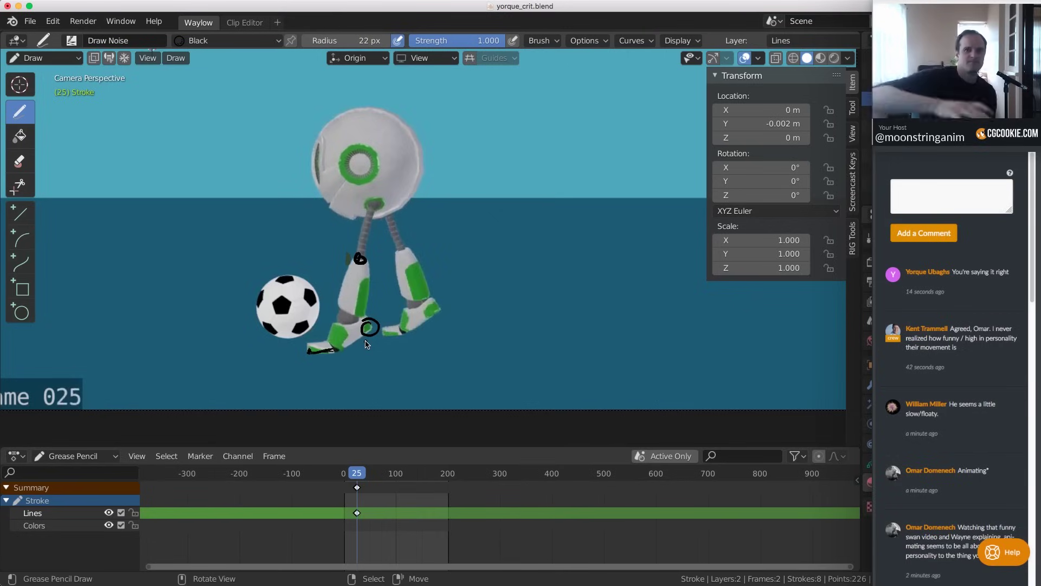
pyautogui.press('Right')
pyautogui.press('Right')
pyautogui.press('Right')
pyautogui.press('Right')
pyautogui.press('Left')
pyautogui.press('Left')
pyautogui.press('Left')
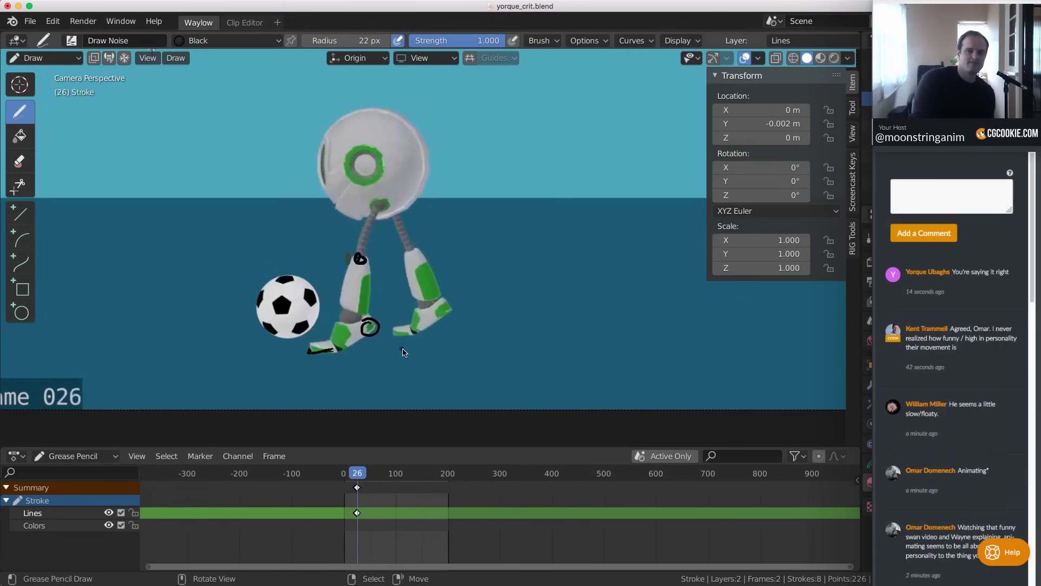
# Mark the back foot's toe contact point on frame 27 and advance to frame 30 to compare
pyautogui.press('Right')
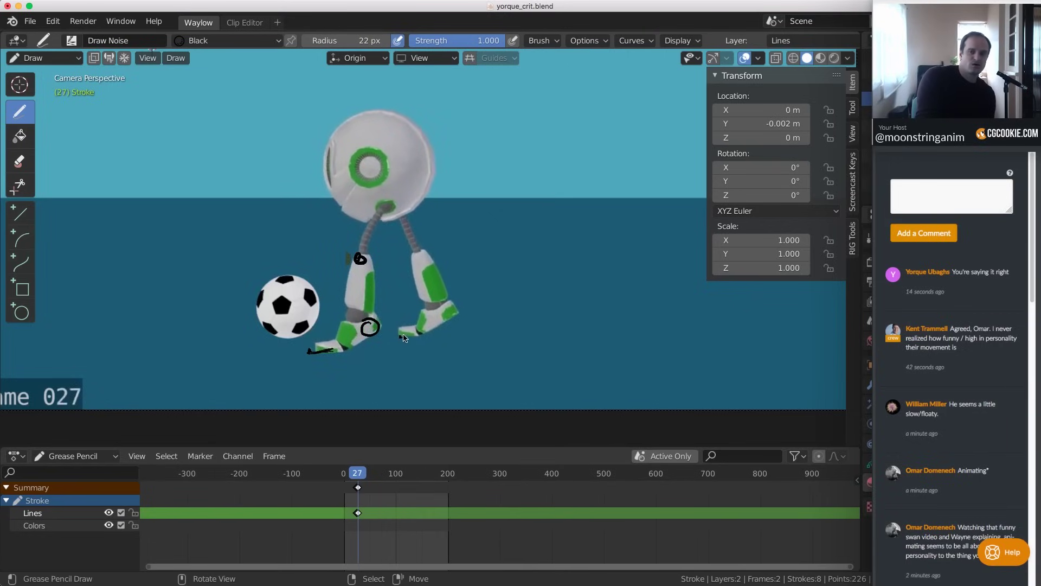
pyautogui.press('Left')
pyautogui.press('Right')
pyautogui.press('Right')
pyautogui.press('Right')
pyautogui.press('Right')
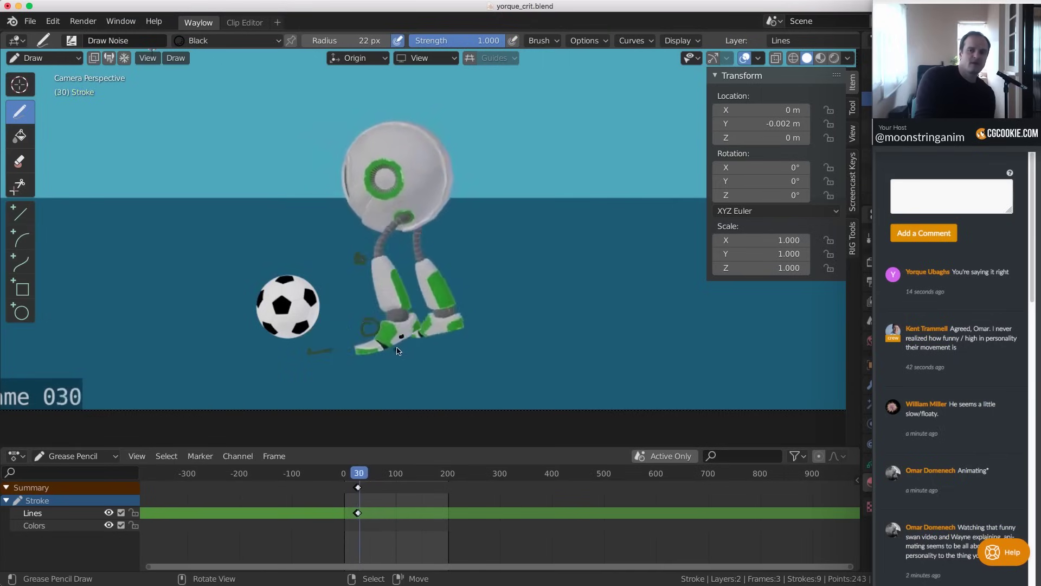
# Step back and forth between frames 26 and about 30 to examine the back foot's landing against its toe mark
pyautogui.press('Left')
pyautogui.press('Left')
pyautogui.press('Left')
pyautogui.press('Right')
pyautogui.press('Right')
pyautogui.press('Right')
pyautogui.press('Left')
pyautogui.press('Left')
pyautogui.press('Left')
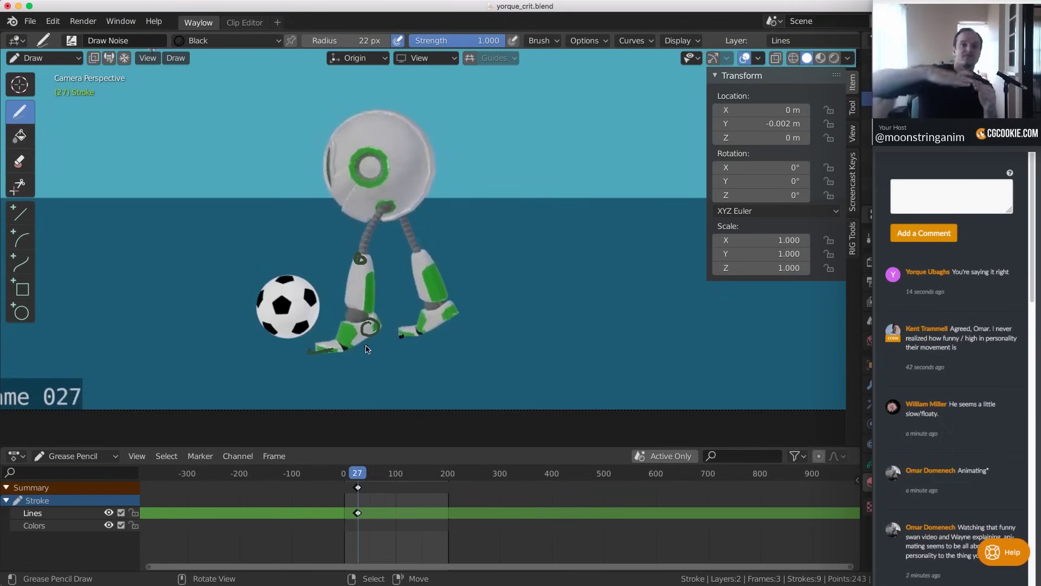
pyautogui.press('Right')
pyautogui.press('Right')
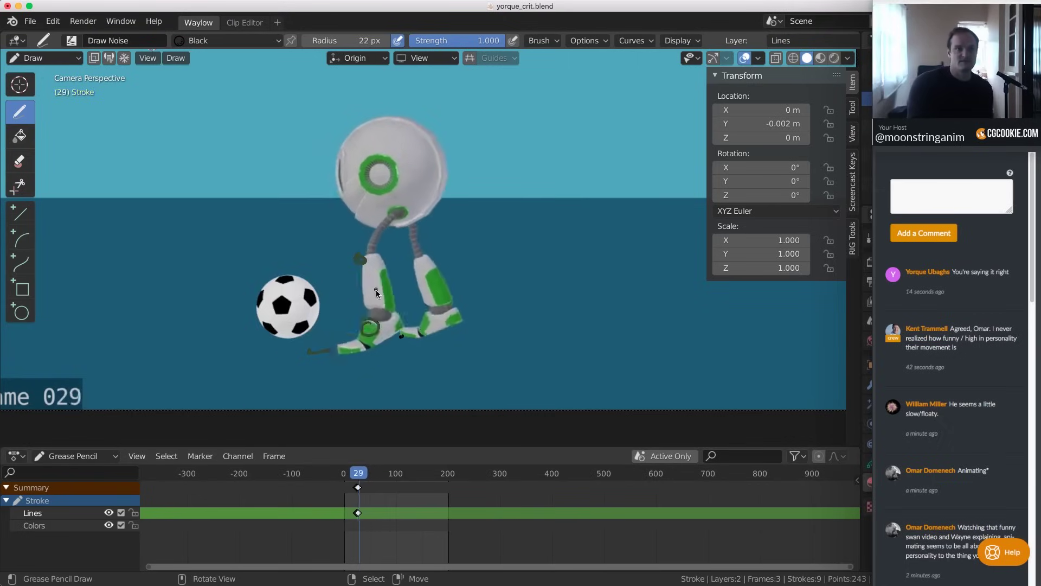
pyautogui.press('Left')
pyautogui.press('Left')
pyautogui.press('Left')
pyautogui.press('Right')
pyautogui.press('Right')
pyautogui.press('Right')
pyautogui.press('Right')
pyautogui.press('Right')
pyautogui.press('Right')
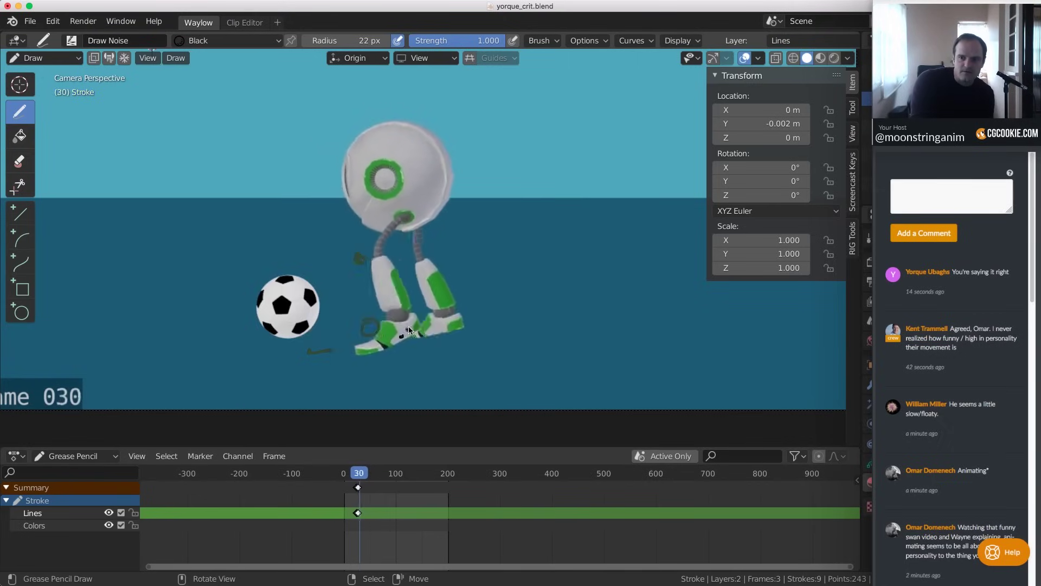
# Circle the back leg's knee in black on frame 27, checking its position against the neighbouring frames
pyautogui.press('Left')
pyautogui.press('Left')
pyautogui.press('Left')
pyautogui.press('Left')
pyautogui.press('Left')
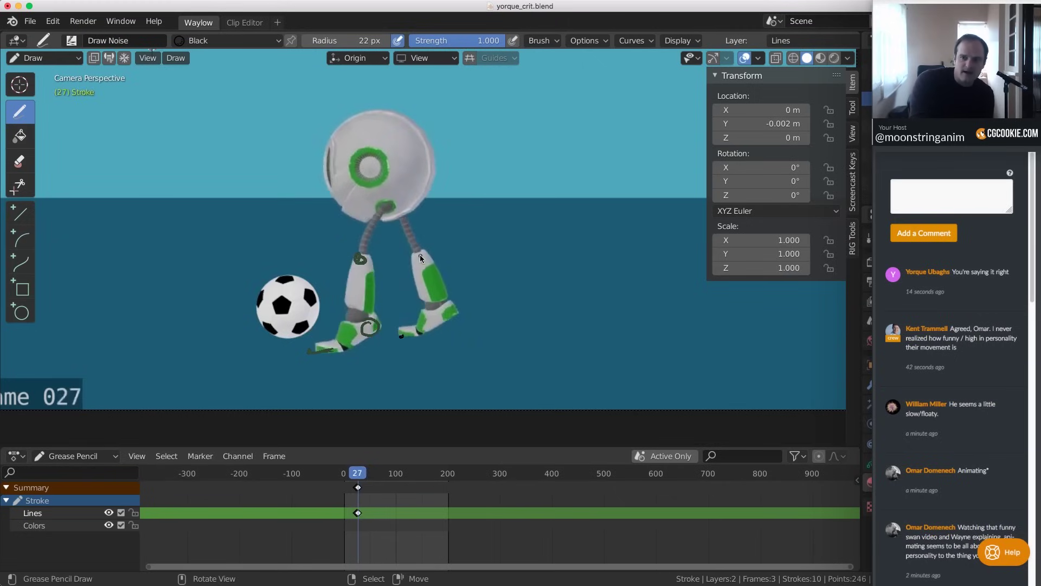
pyautogui.press('Left')
pyautogui.press('Right')
pyautogui.press('Right')
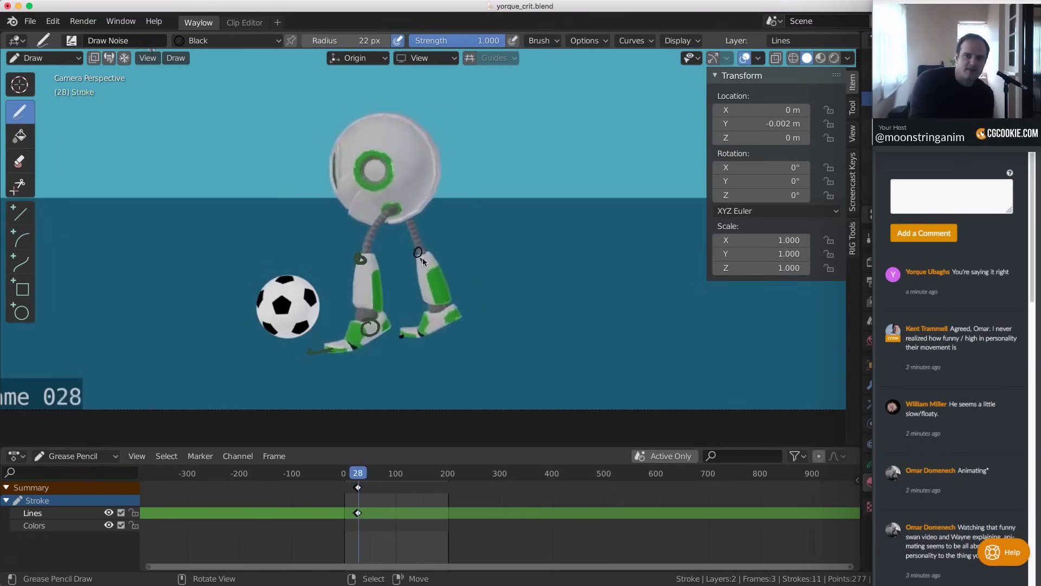
pyautogui.press('Left')
pyautogui.moveTo(418, 248); pyautogui.dragTo(419, 255)
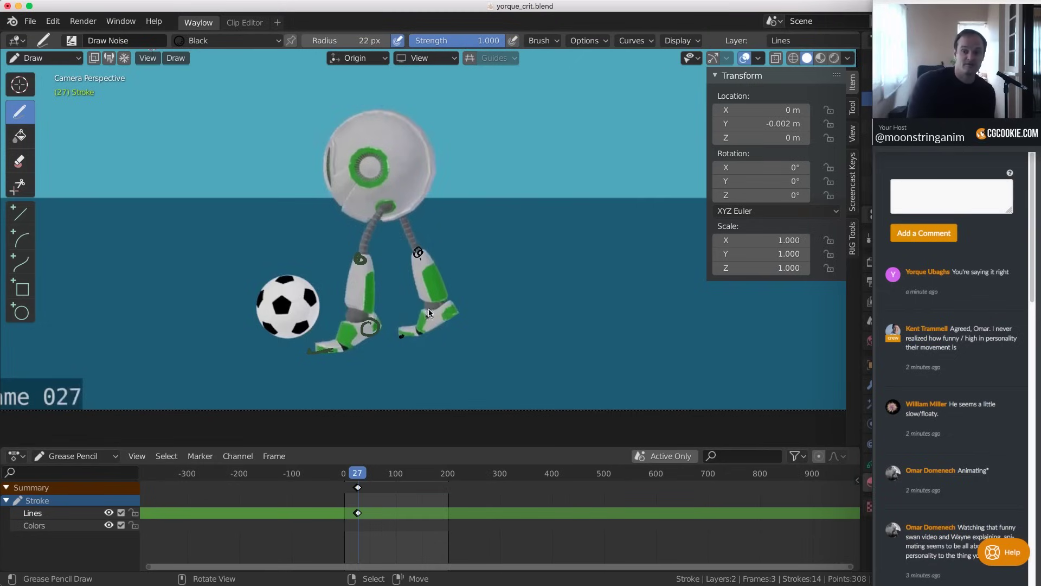
# Play forward from frame 27 to about frame 68, then step through the frames to examine the robot's backward steps
pyautogui.press('space')
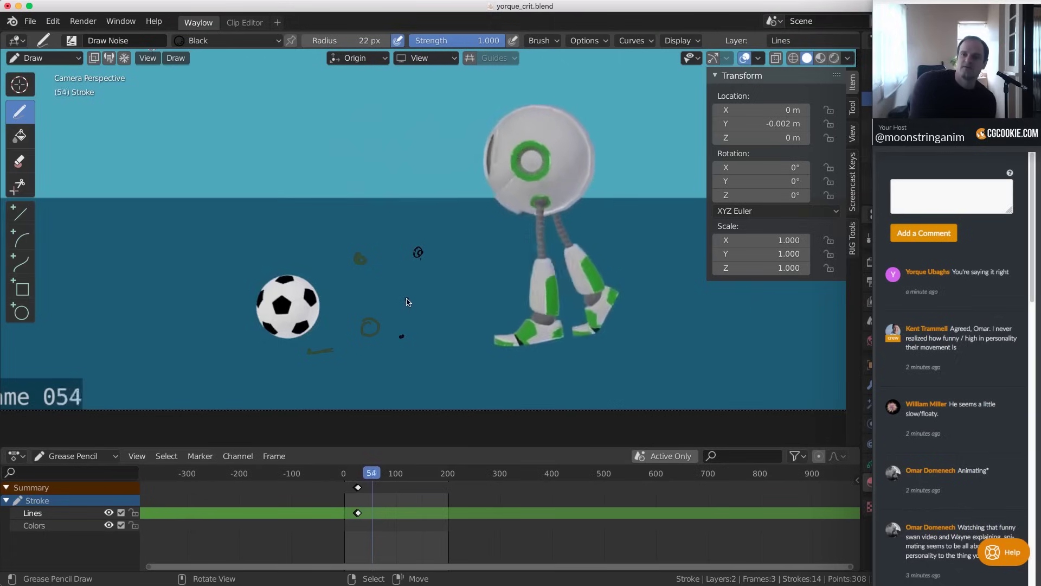
pyautogui.press('space')
pyautogui.press('Left')
pyautogui.press('Left')
pyautogui.press('Left')
pyautogui.press('Left')
pyautogui.press('Left')
pyautogui.press('Left')
pyautogui.press('Left')
pyautogui.press('Left')
pyautogui.press('Left')
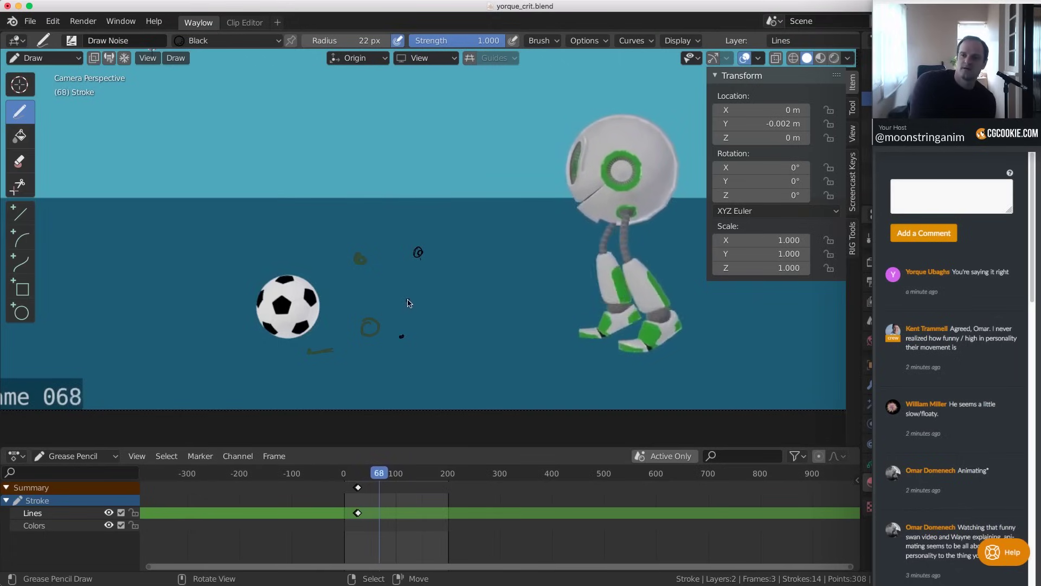
pyautogui.press('Right')
pyautogui.press('Right')
pyautogui.press('Right')
pyautogui.press('Left')
pyautogui.press('Left')
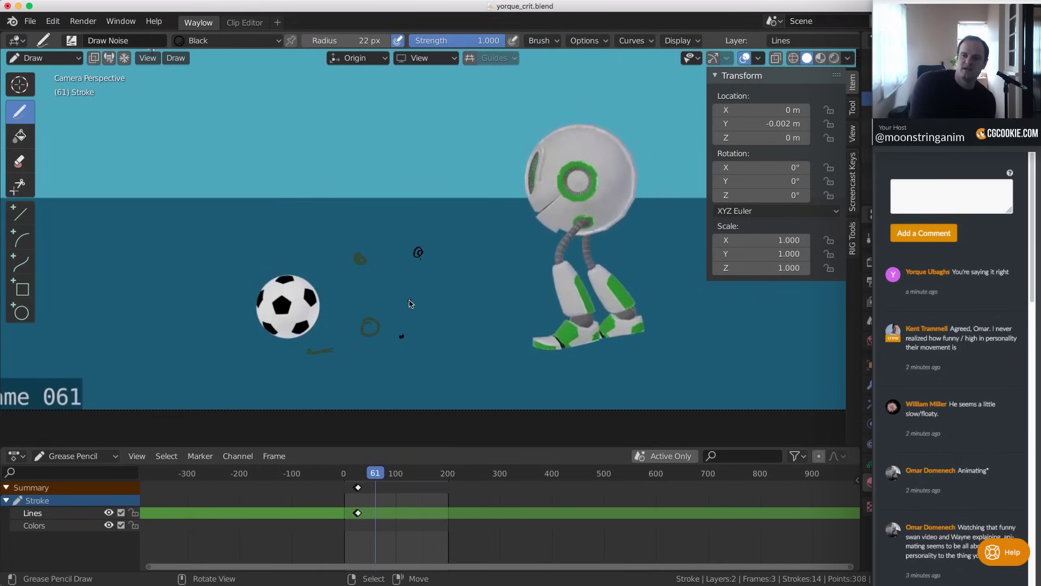
# Step between about frames 59 and 68 to examine how the feet plant and the body settles
pyautogui.press('Left')
pyautogui.press('Left')
pyautogui.press('Right')
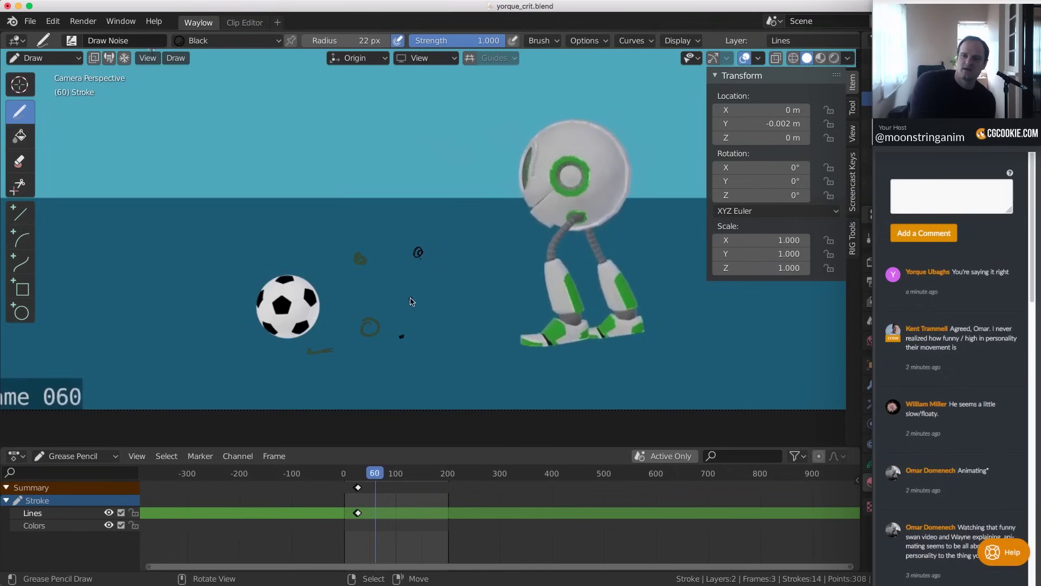
pyautogui.press('Left')
pyautogui.press('Right')
pyautogui.press('Left')
pyautogui.press('Left')
pyautogui.press('Right')
pyautogui.press('Right')
pyautogui.press('Right')
pyautogui.press('Right')
pyautogui.press('Right')
pyautogui.press('Right')
pyautogui.press('Right')
pyautogui.press('Right')
pyautogui.press('Right')
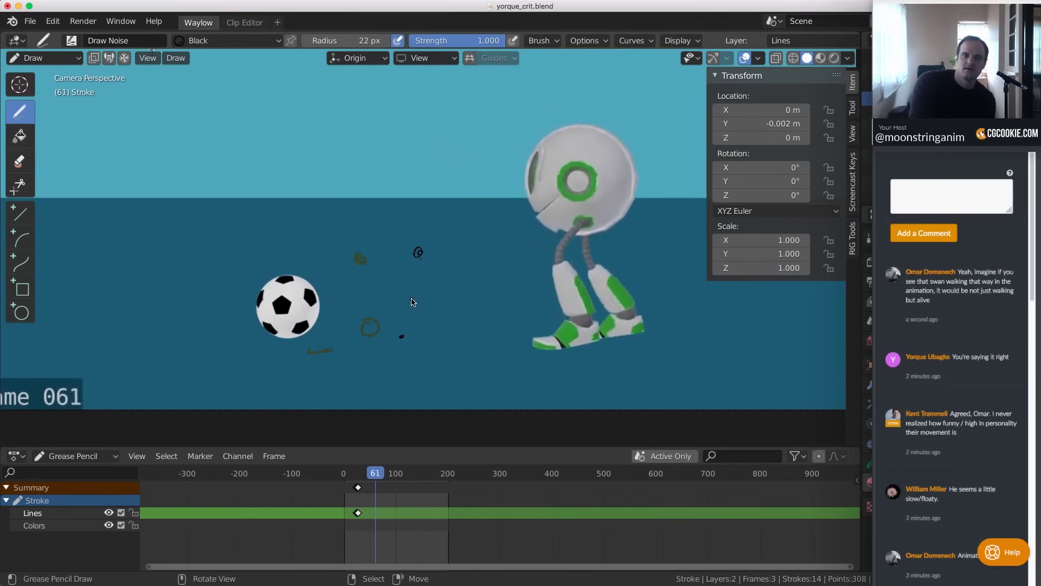
pyautogui.press('Right')
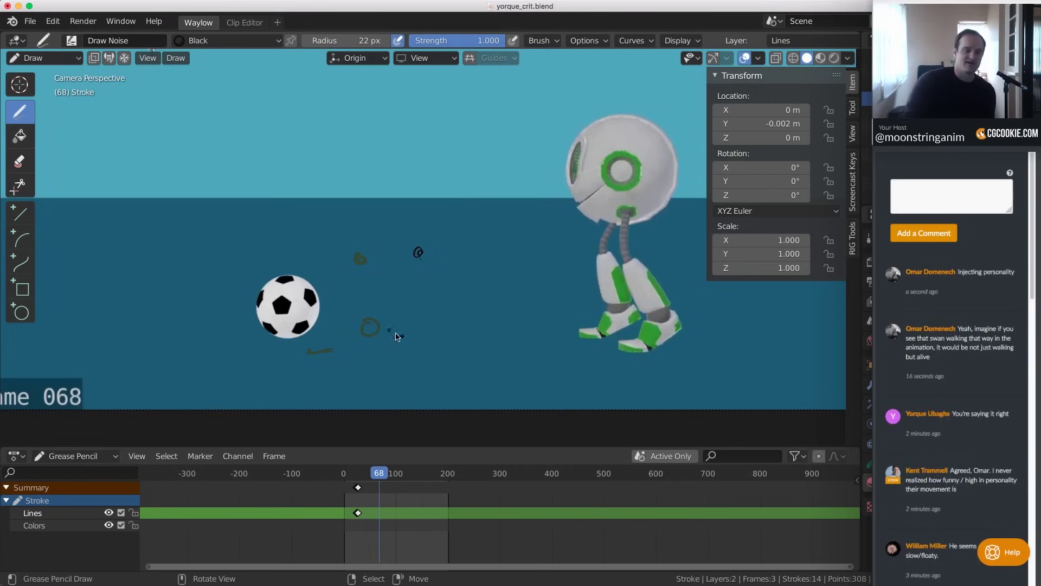
# Run back from frame 68 to 55 and forward to 58 to review the foot placement before the settle
pyautogui.hotkey('shift', 'ctrl', 'space')
pyautogui.keyDown('alt'); pyautogui.scroll(7, 409, 304); pyautogui.keyUp('alt')
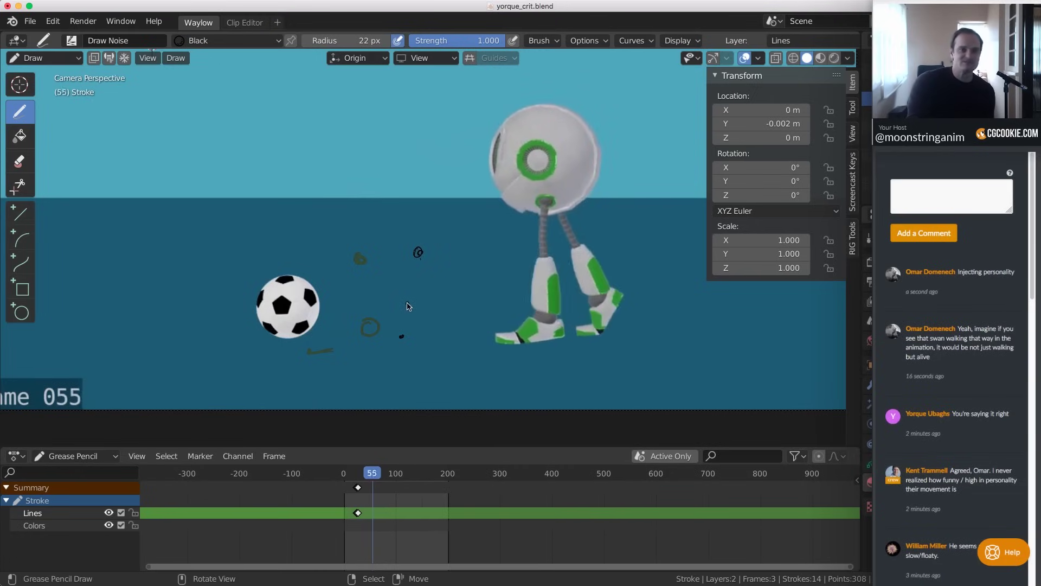
pyautogui.keyDown('alt'); pyautogui.scroll(-6, 398, 330); pyautogui.keyUp('alt')
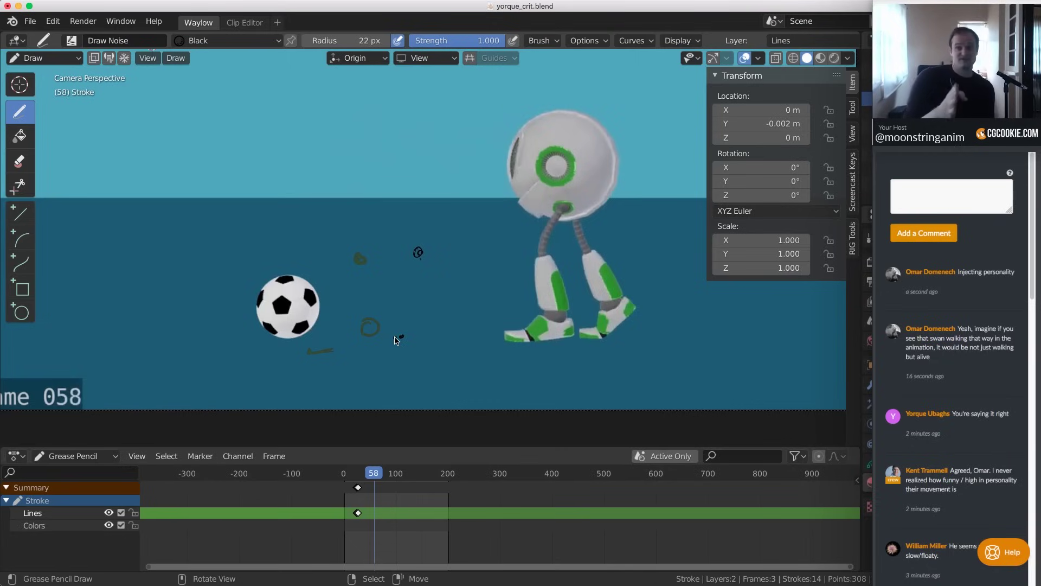
# Step between frames 53 and 58 to examine when the back foot's toe touches down
pyautogui.keyDown('alt'); pyautogui.scroll(5, 396, 340); pyautogui.keyUp('alt')
pyautogui.keyDown('alt'); pyautogui.scroll(-7, 353, 320); pyautogui.keyUp('alt')
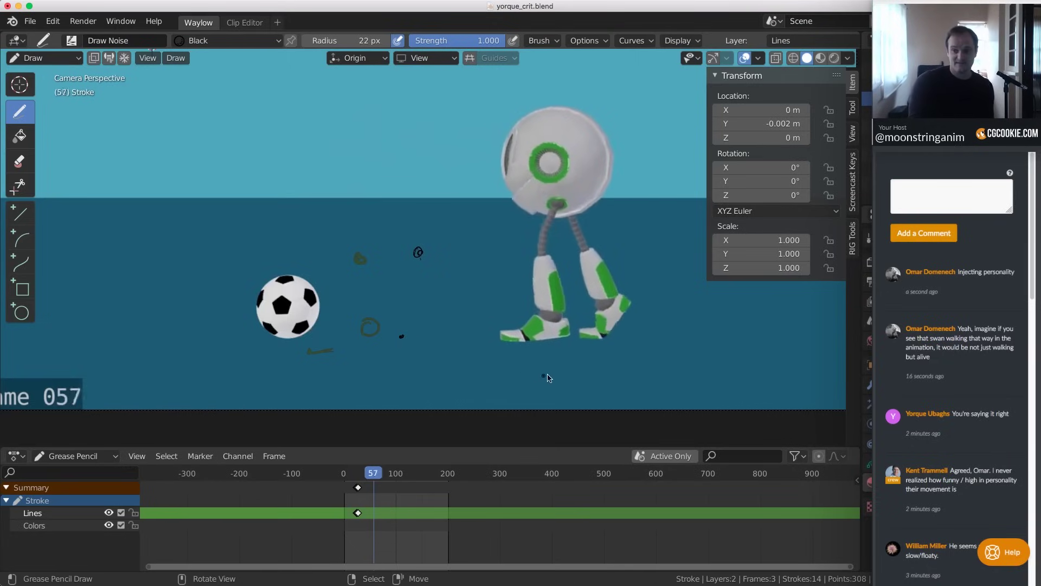
pyautogui.keyDown('alt'); pyautogui.scroll(7, 550, 347); pyautogui.keyUp('alt')
pyautogui.keyDown('alt'); pyautogui.scroll(-3, 564, 347); pyautogui.keyUp('alt')
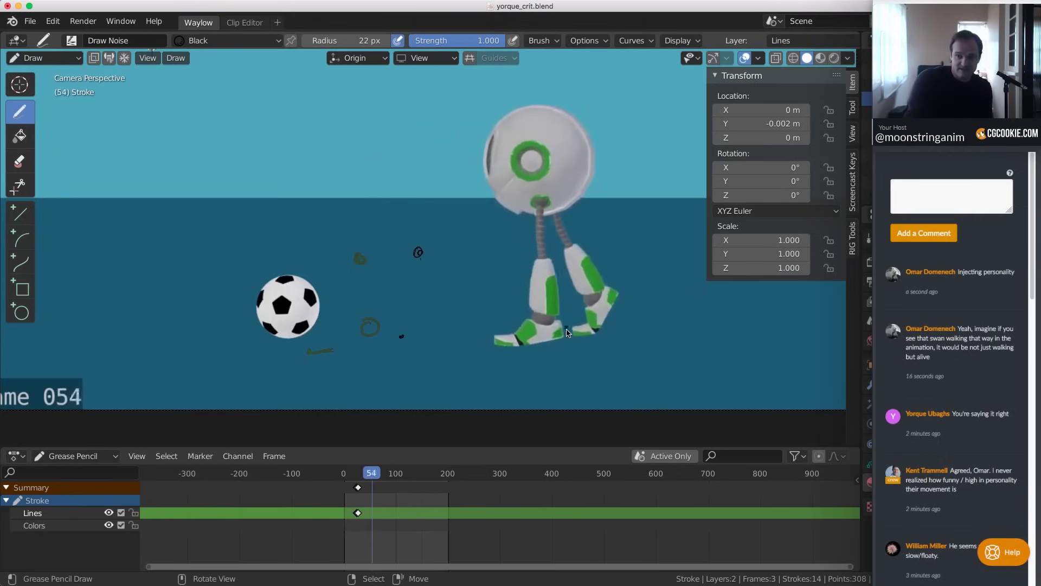
pyautogui.keyDown('alt'); pyautogui.scroll(4, 572, 347); pyautogui.keyUp('alt')
pyautogui.keyDown('alt'); pyautogui.scroll(-2, 574, 345); pyautogui.keyUp('alt')
pyautogui.keyDown('alt'); pyautogui.scroll(1, 575, 343); pyautogui.keyUp('alt')
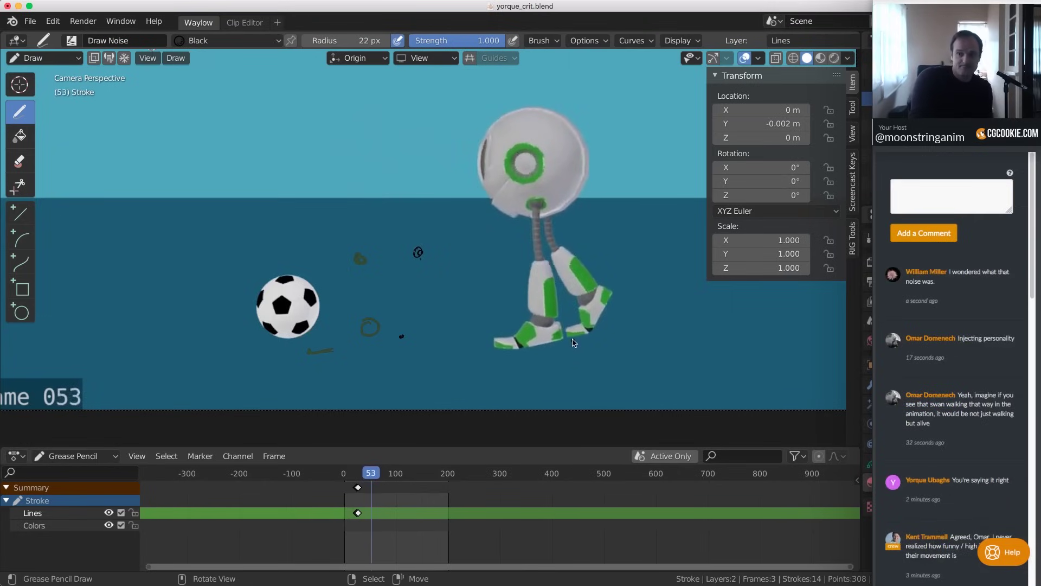
# Mark the back foot's toe contact with small black strokes on frame 55, comparing it with the neighbouring frames
pyautogui.keyDown('alt'); pyautogui.scroll(-2, 576, 343); pyautogui.keyUp('alt')
pyautogui.click(579, 341)
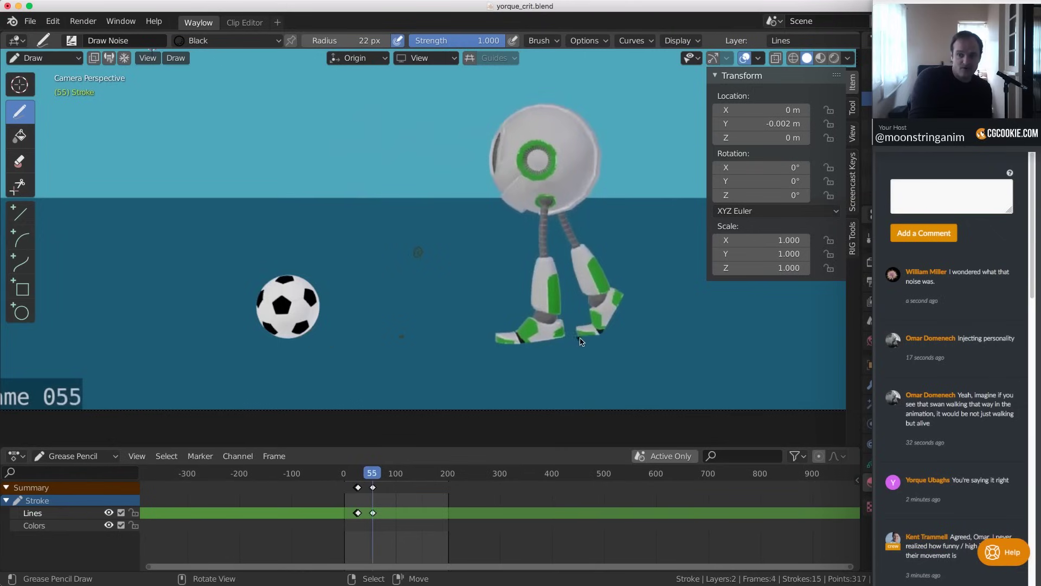
pyautogui.keyDown('alt'); pyautogui.scroll(-3, 579, 341); pyautogui.keyUp('alt')
pyautogui.keyDown('alt'); pyautogui.scroll(3, 578, 342); pyautogui.keyUp('alt')
pyautogui.keyDown('alt'); pyautogui.scroll(-2, 579, 341); pyautogui.keyUp('alt')
pyautogui.click(578, 341)
# Draw short black lines along the front foot's sole on successive frames from about 52 to 55
pyautogui.keyDown('alt'); pyautogui.scroll(6, 534, 333); pyautogui.keyUp('alt')
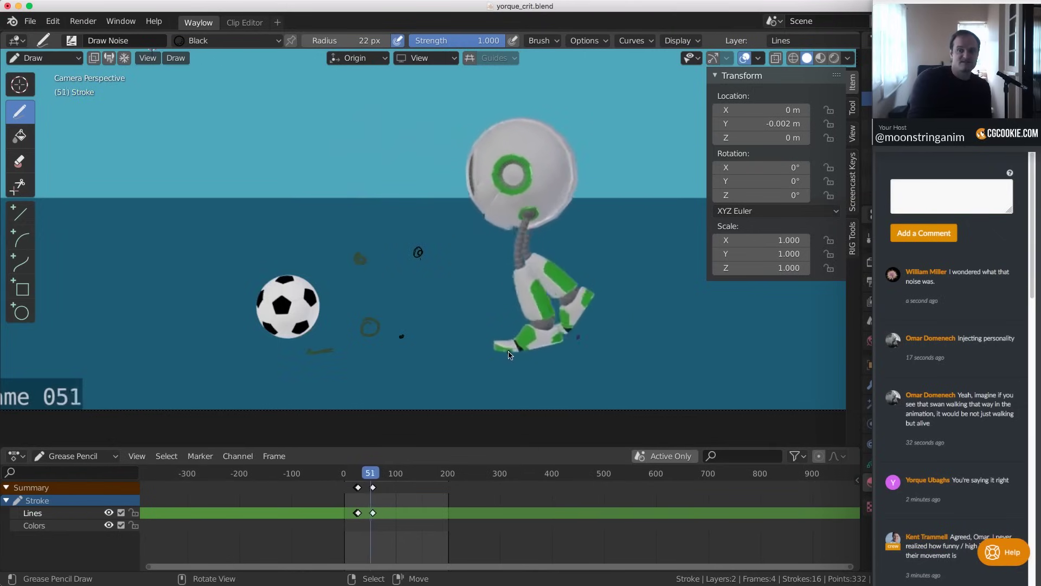
pyautogui.keyDown('alt'); pyautogui.scroll(-2, 509, 357); pyautogui.keyUp('alt')
pyautogui.keyDown('alt'); pyautogui.scroll(1, 507, 358); pyautogui.keyUp('alt')
pyautogui.moveTo(496, 352)
pyautogui.mouseDown()
pyautogui.moveTo(520, 355)
pyautogui.moveTo(521, 343)
pyautogui.mouseUp()
pyautogui.keyDown('alt'); pyautogui.scroll(-1, 504, 366); pyautogui.keyUp('alt')
pyautogui.keyDown('alt'); pyautogui.scroll(-1, 499, 350); pyautogui.keyUp('alt')
pyautogui.keyDown('alt'); pyautogui.scroll(-1, 500, 346); pyautogui.keyUp('alt')
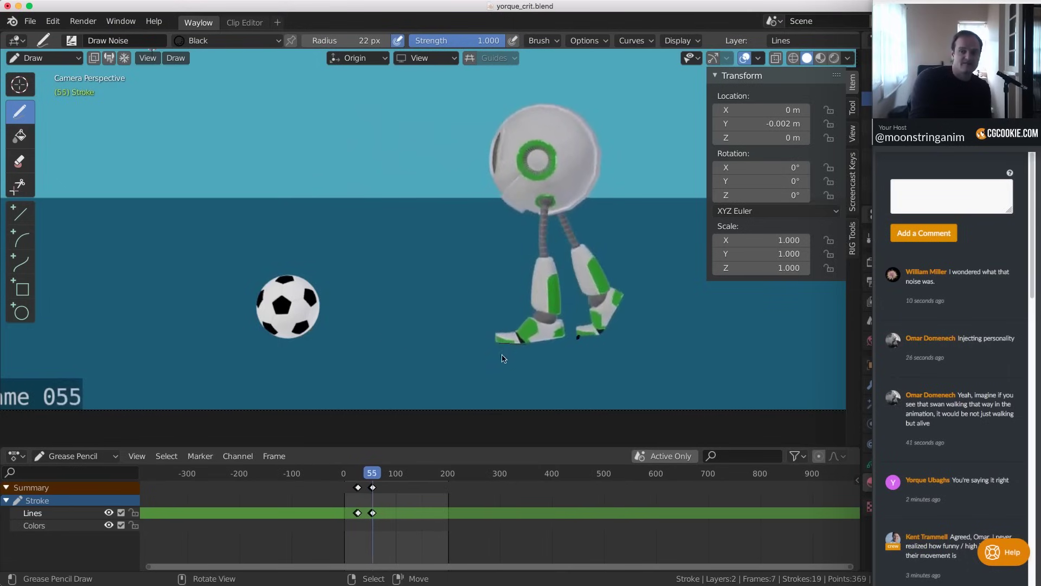
pyautogui.keyDown('alt'); pyautogui.scroll(-1, 524, 351); pyautogui.keyUp('alt')
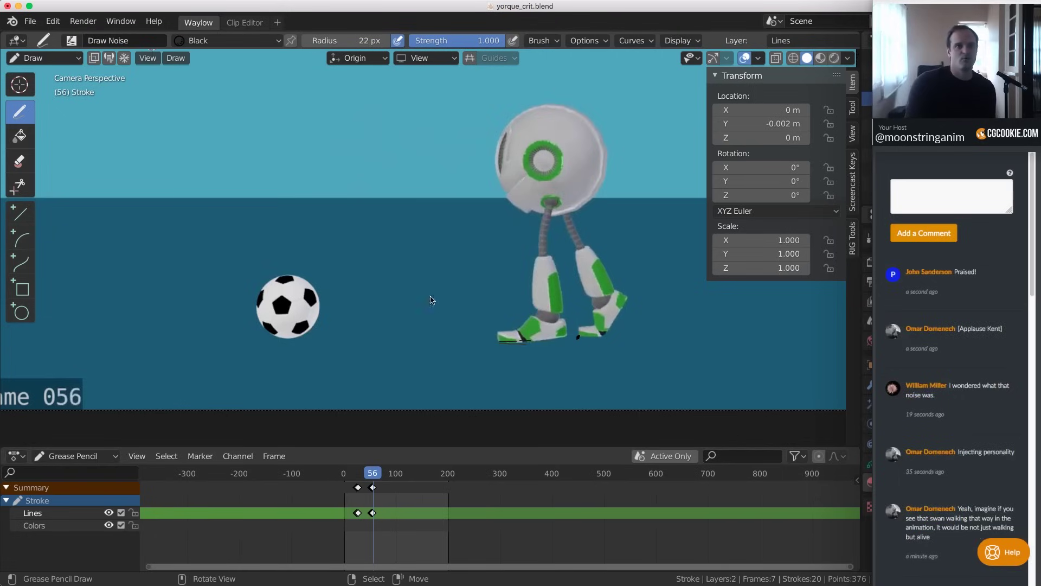
# Play the clip on to frame 78 to review the robot's next backward step
pyautogui.moveTo(362, 501); pyautogui.dragTo(379, 503)
pyautogui.press('space')
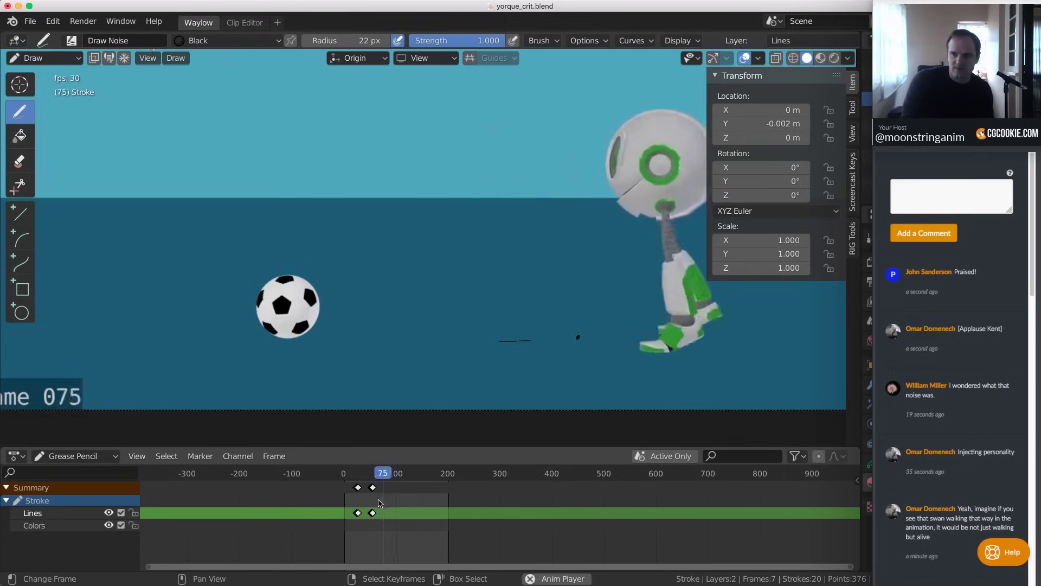
pyautogui.press('space')
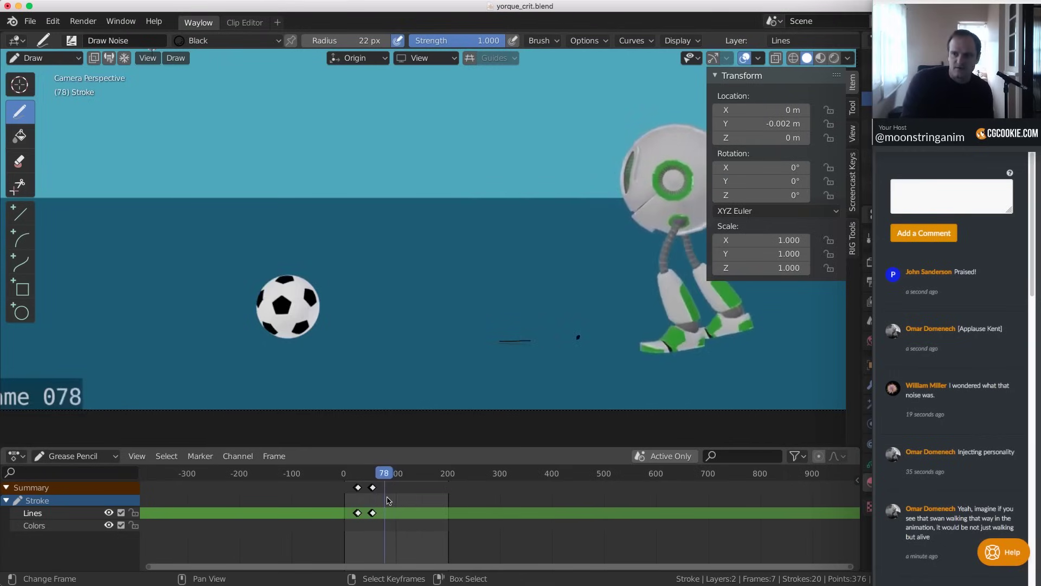
# Hide the sidebar and mark the back leg's knee and the back foot's angle in black on frame 77
pyautogui.press('n')
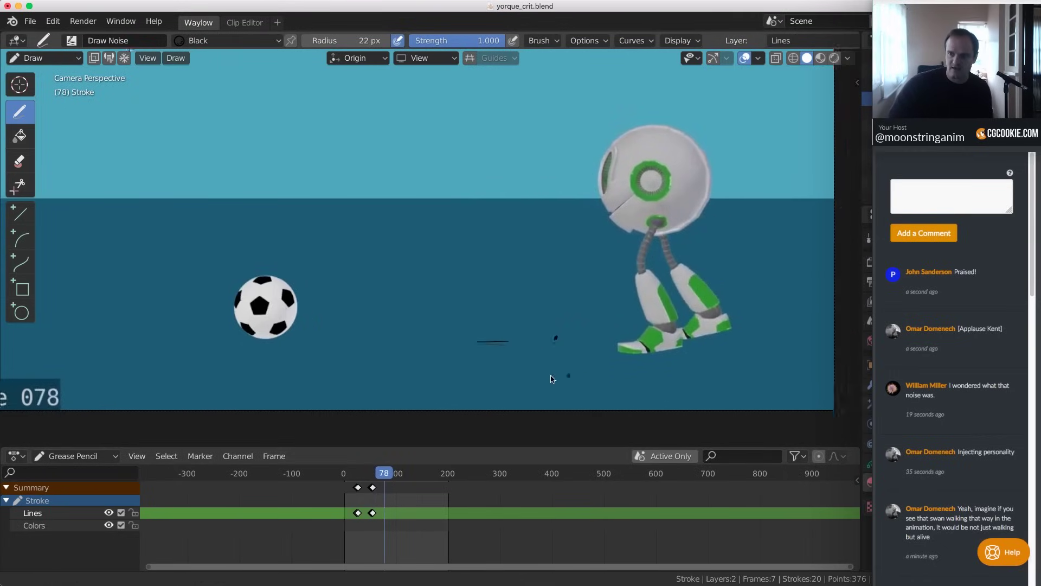
pyautogui.press('Left')
pyautogui.press('Left')
pyautogui.press('Left')
pyautogui.press('Left')
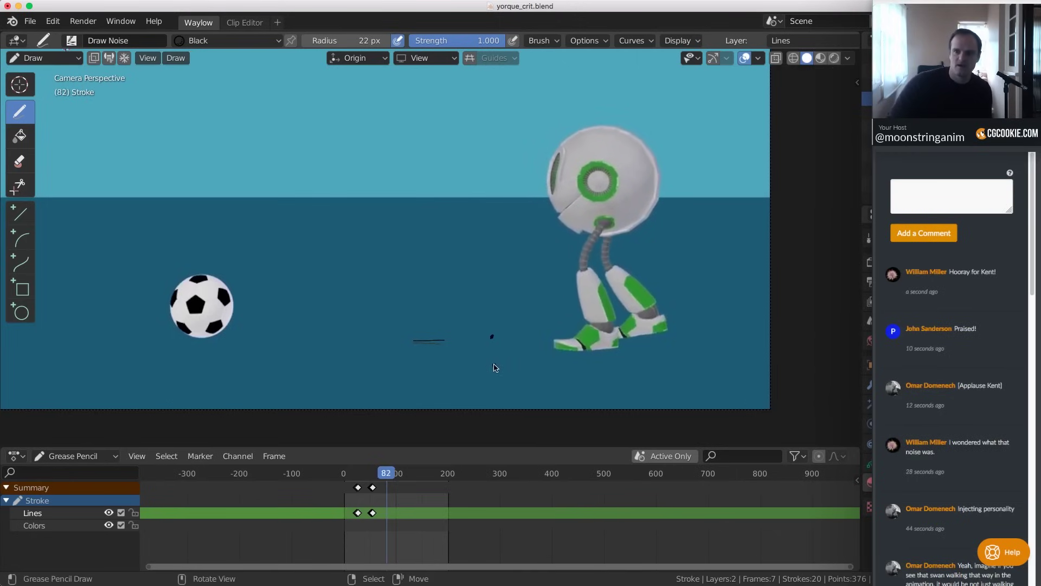
pyautogui.press('Right')
pyautogui.press('Right')
pyautogui.press('Right')
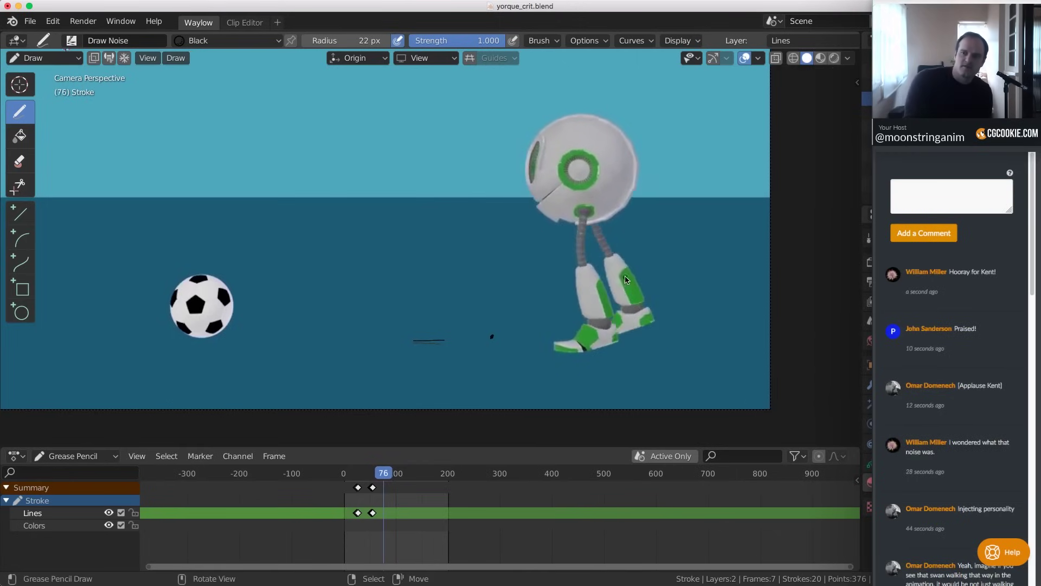
pyautogui.moveTo(617, 257); pyautogui.dragTo(616, 259)
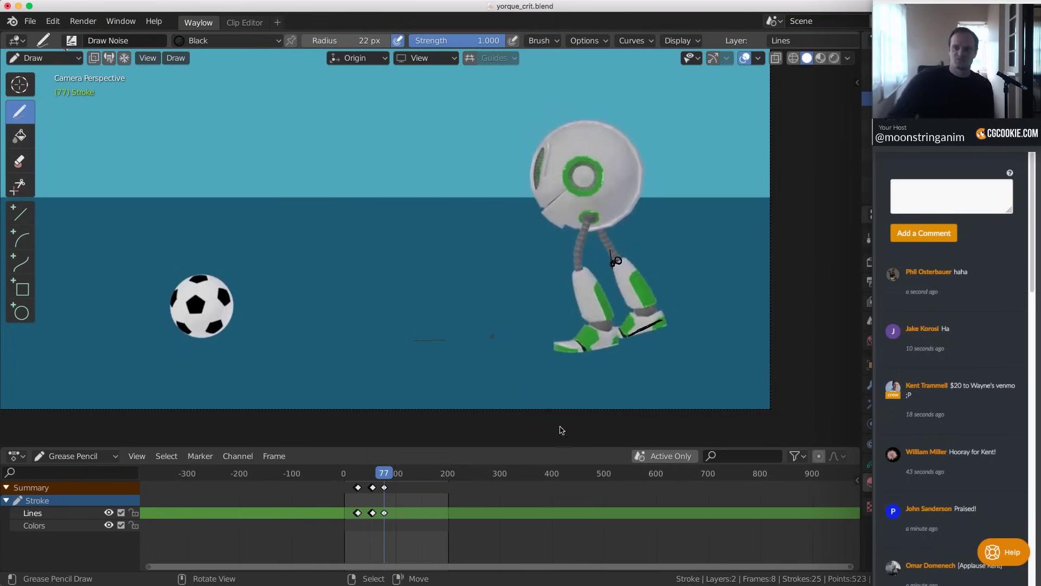
# Play the clip past frame 104 to review the settle, ending back at frame 82
pyautogui.moveTo(383, 513); pyautogui.dragTo(390, 515)
pyautogui.press('space')
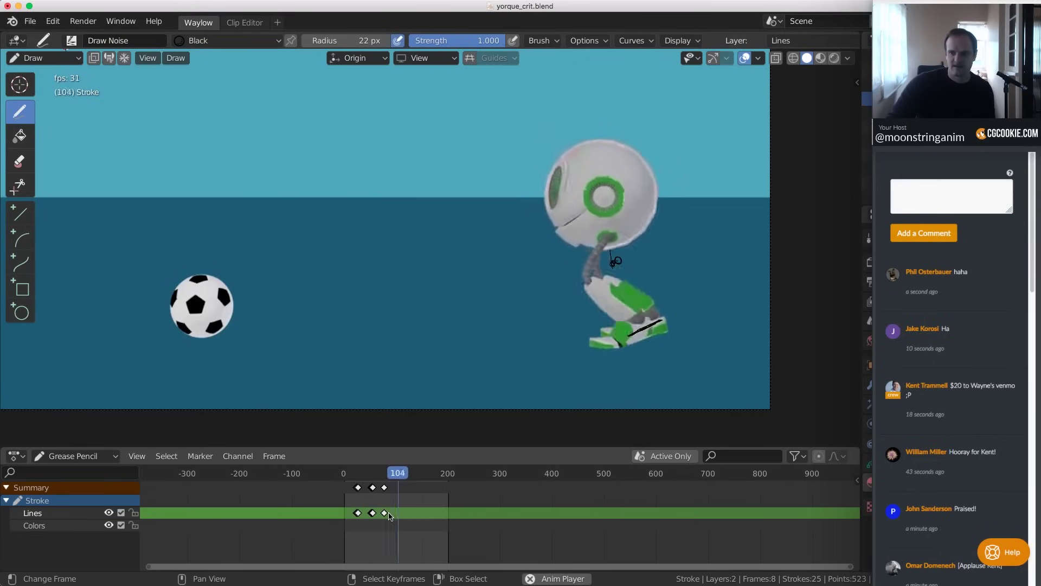
pyautogui.press('Escape')
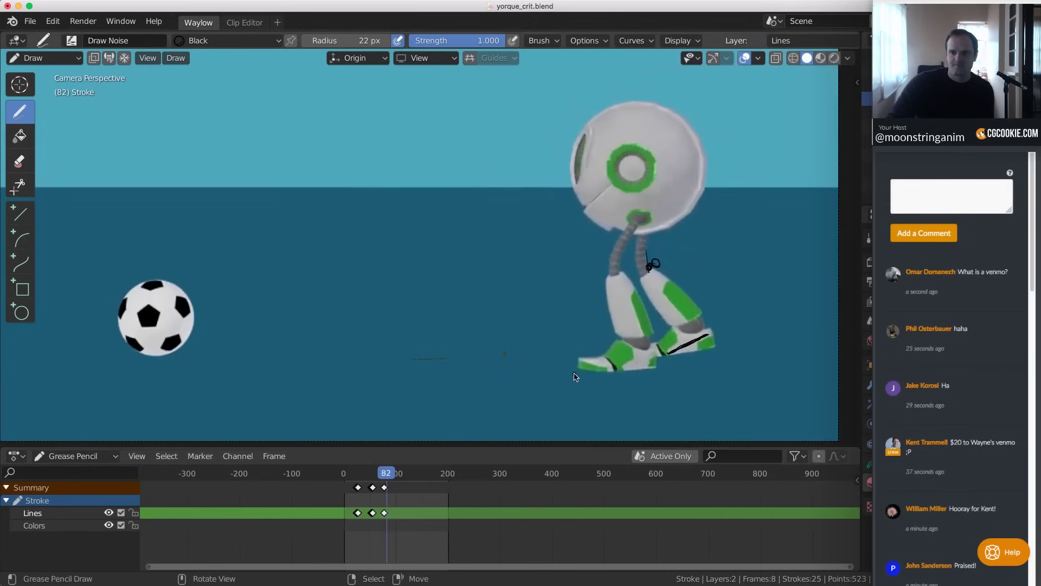
# Step between frames 79 and 89 to examine how the front foot lowers onto its heel
pyautogui.press('Right')
pyautogui.press('Right')
pyautogui.press('Right')
pyautogui.press('Right')
pyautogui.press('Right')
pyautogui.press('Right')
pyautogui.press('Right')
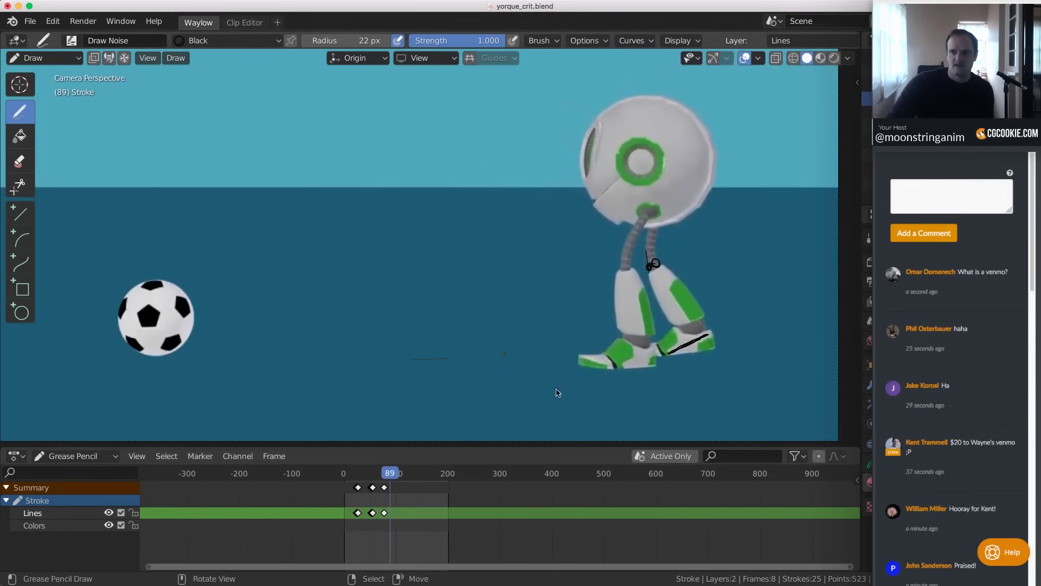
pyautogui.press('Left')
pyautogui.press('Left')
pyautogui.press('Left')
pyautogui.press('Left')
pyautogui.press('Left')
pyautogui.press('Left')
pyautogui.press('Left')
pyautogui.press('Left')
pyautogui.press('Left')
pyautogui.press('Left')
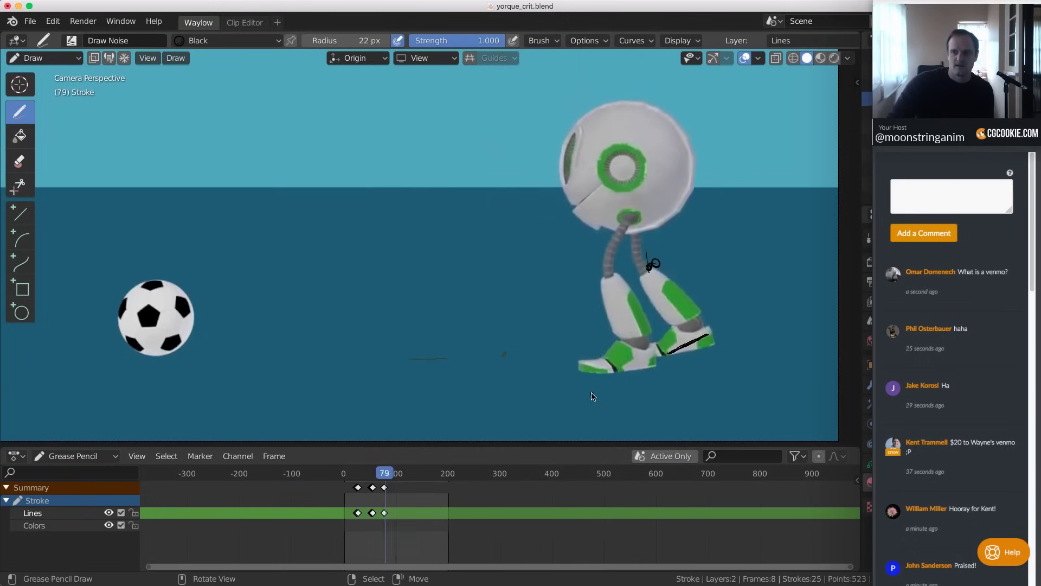
pyautogui.press('Right')
pyautogui.press('Right')
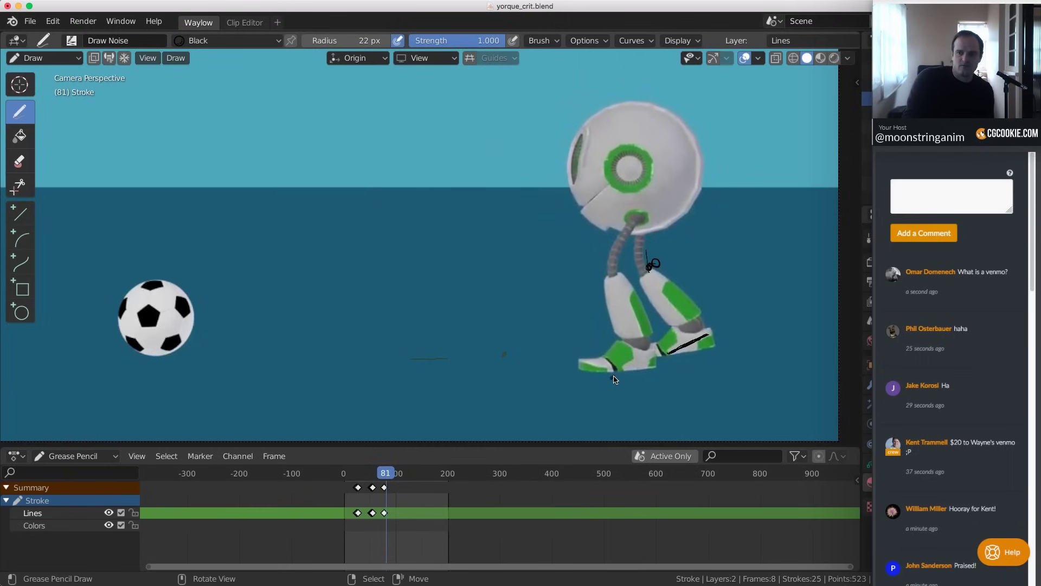
# Underline the front foot's sole in black on frame 81 and mark its heel on frame 89
pyautogui.press('Right')
pyautogui.press('Right')
pyautogui.press('Right')
pyautogui.press('Right')
pyautogui.press('Right')
pyautogui.press('Right')
pyautogui.press('Right')
pyautogui.press('Right')
pyautogui.press('Right')
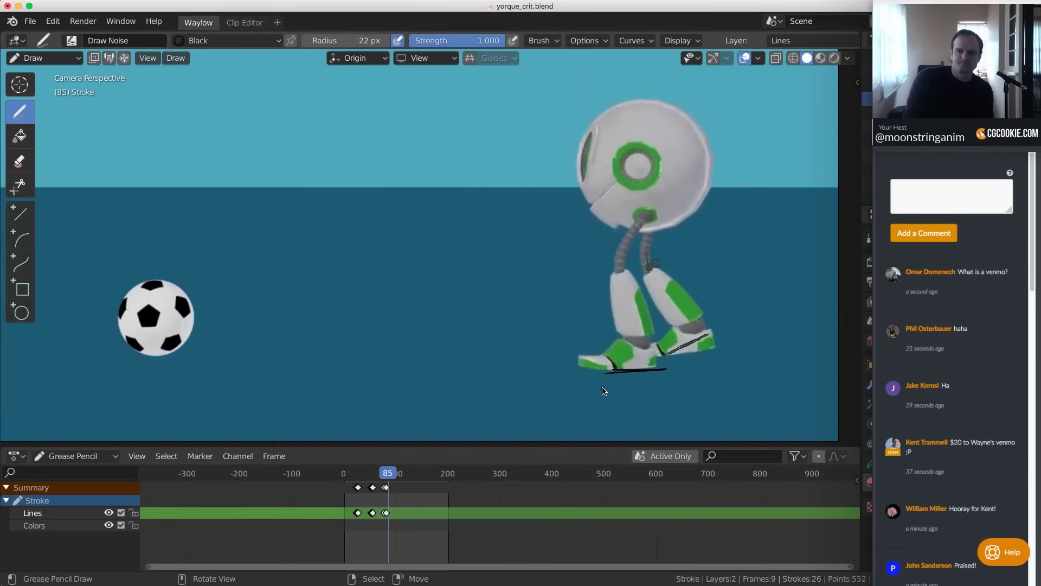
pyautogui.press('Left')
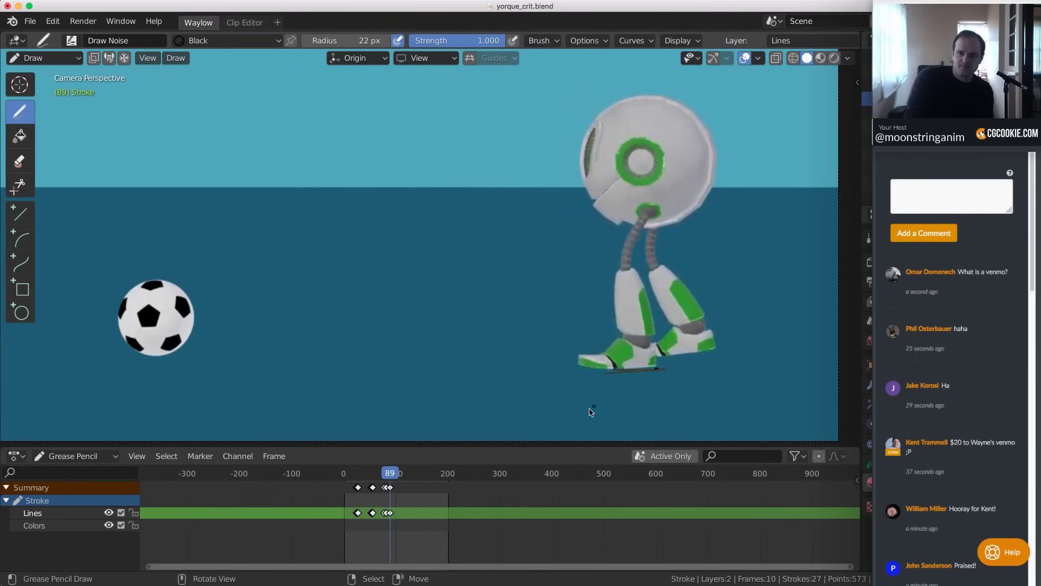
# Run back from frame 89 to 77 and forward to 86 to compare the front foot with the drawn marks
pyautogui.press('Left')
pyautogui.press('Left')
pyautogui.press('Left')
pyautogui.press('Left')
pyautogui.press('Left')
pyautogui.press('Left')
pyautogui.press('Left')
pyautogui.press('Left')
pyautogui.press('Left')
pyautogui.press('Left')
pyautogui.press('Left')
pyautogui.press('Left')
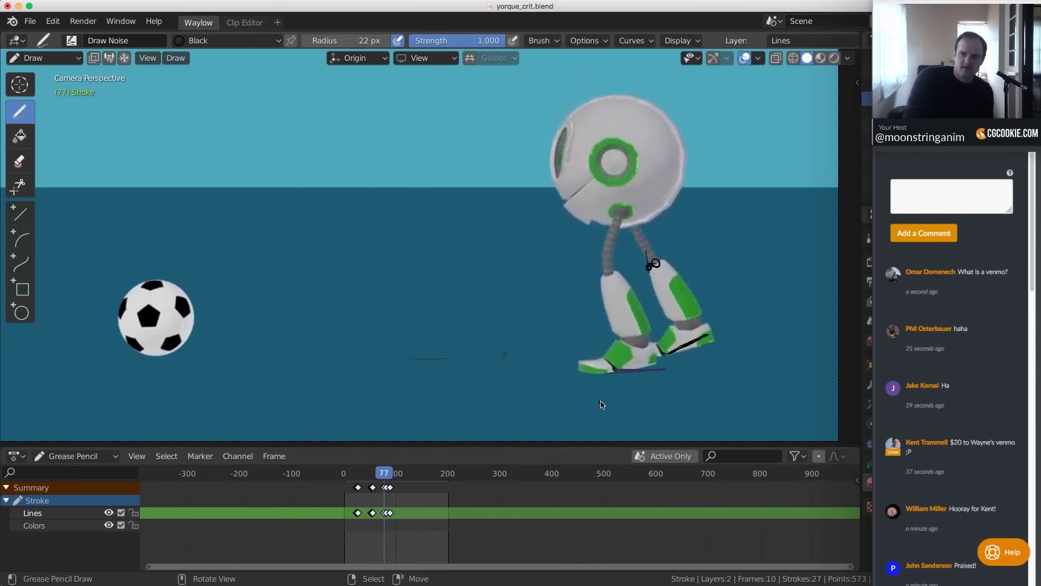
pyautogui.press('Right')
pyautogui.press('Right')
pyautogui.press('Right')
pyautogui.press('Right')
pyautogui.press('Right')
pyautogui.press('Right')
pyautogui.press('Right')
pyautogui.press('Right')
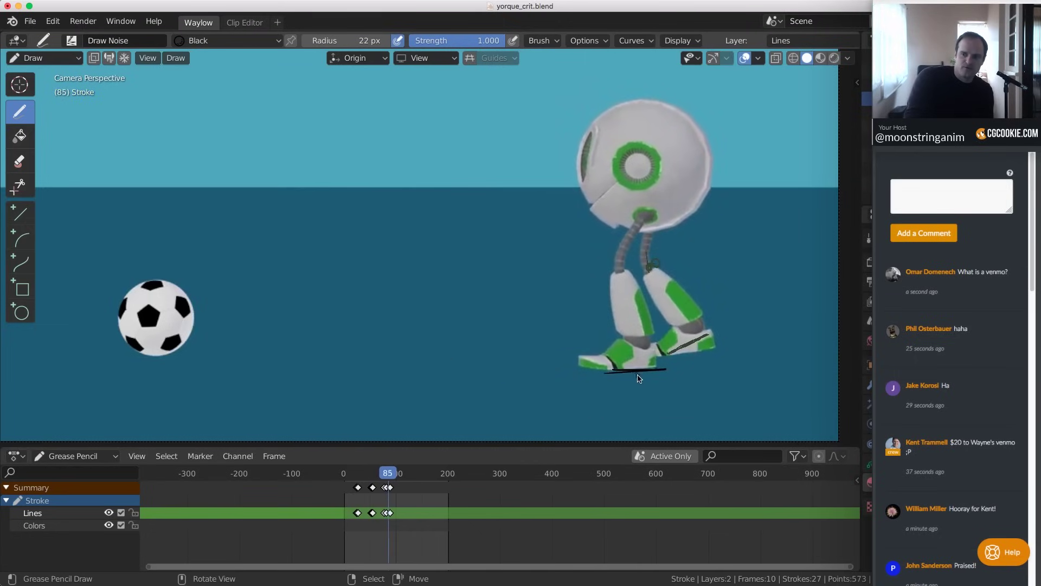
pyautogui.press('Right')
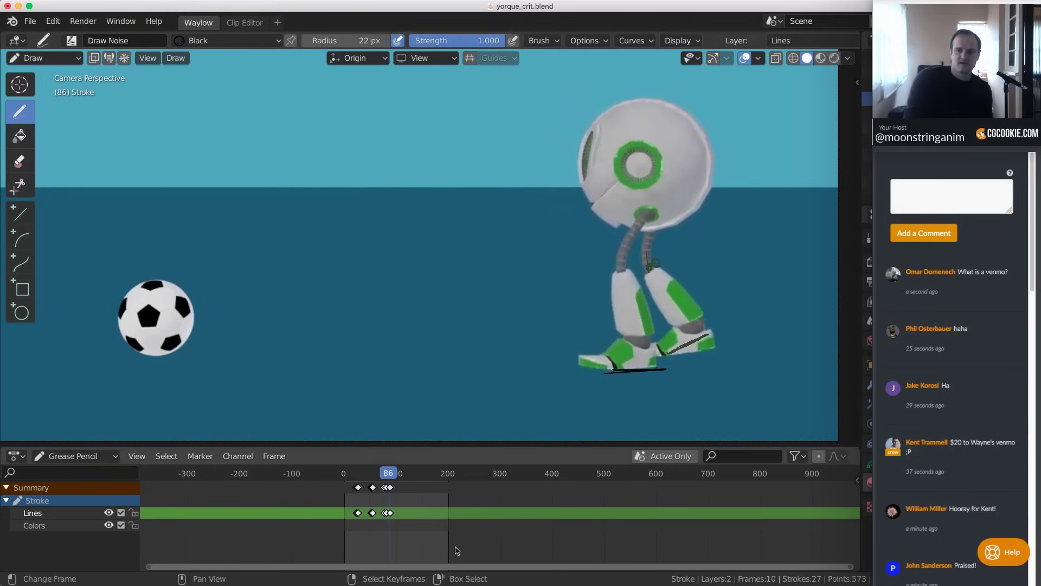
# Delete the Lines layer's keyframe at frame 81 that holds the line under the front foot
pyautogui.scroll(4, 456, 525)
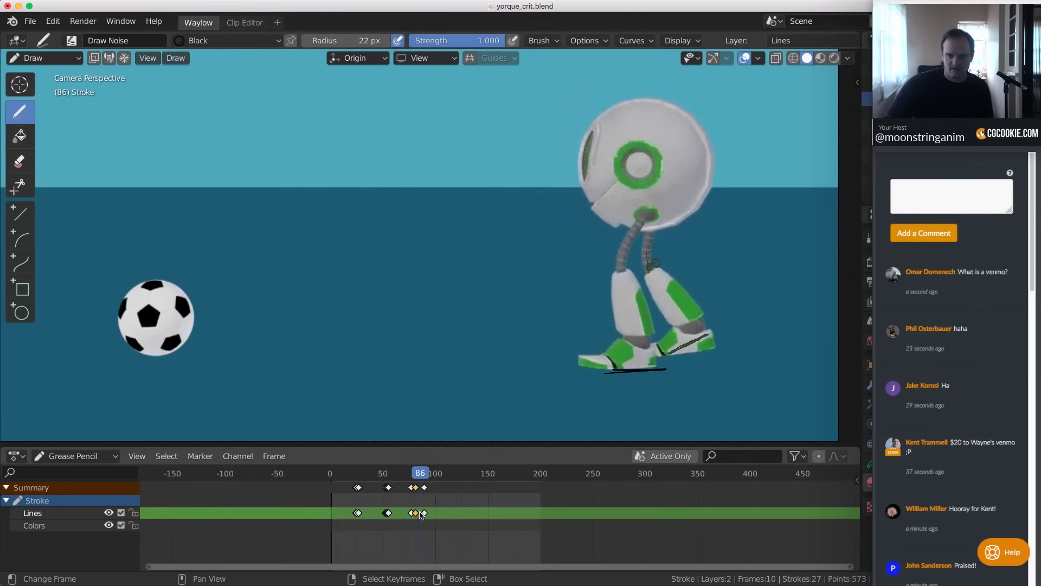
pyautogui.press('x')
pyautogui.click(421, 512)
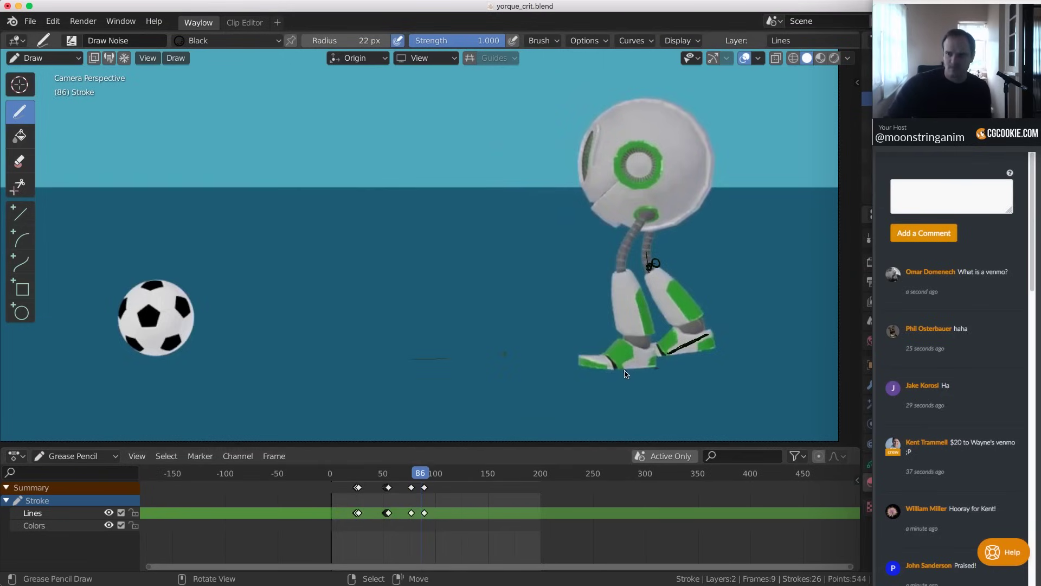
# Step back from frame 86 to 77 to examine both feet up close as the front heel comes down
pyautogui.scroll(3, 629, 379)
pyautogui.keyDown('shift'); pyautogui.moveTo(639, 367); pyautogui.dragTo(286, 233, button='middle'); pyautogui.keyUp('shift')
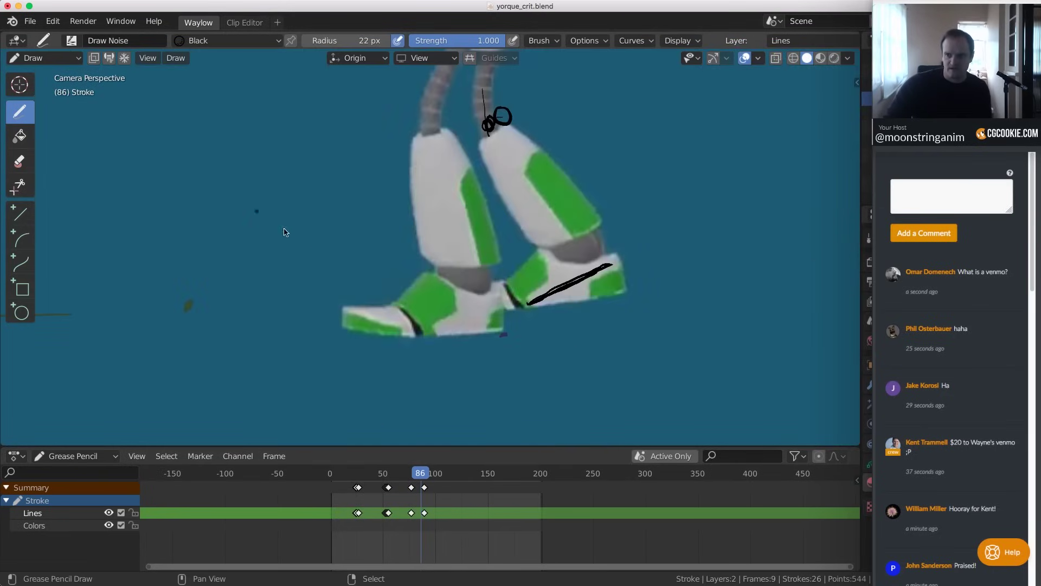
pyautogui.scroll(2, 392, 271)
pyautogui.scroll(1, 392, 271)
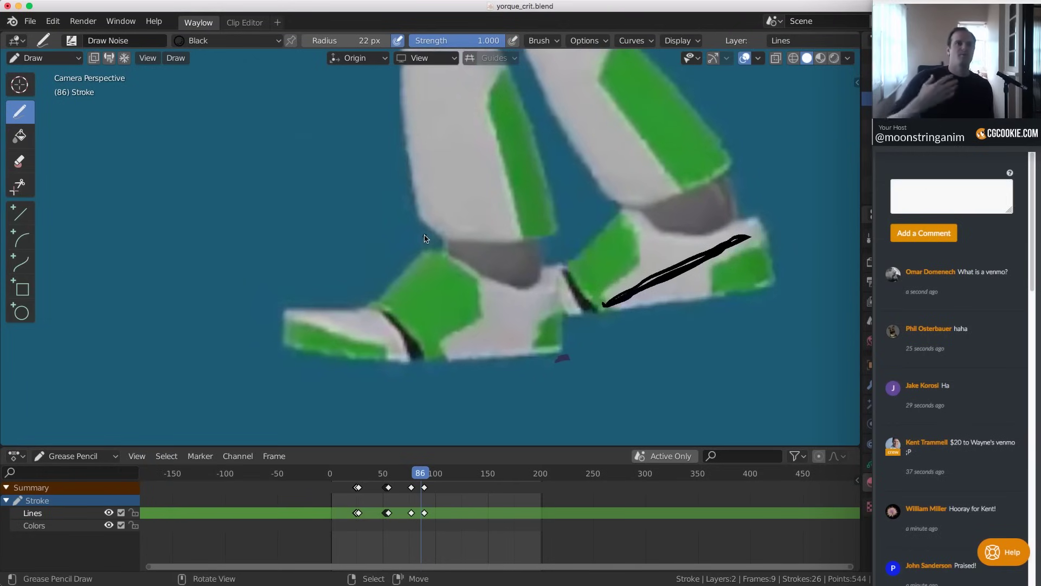
pyautogui.press('Left')
pyautogui.press('Left')
pyautogui.press('Left')
pyautogui.press('Left')
pyautogui.press('Left')
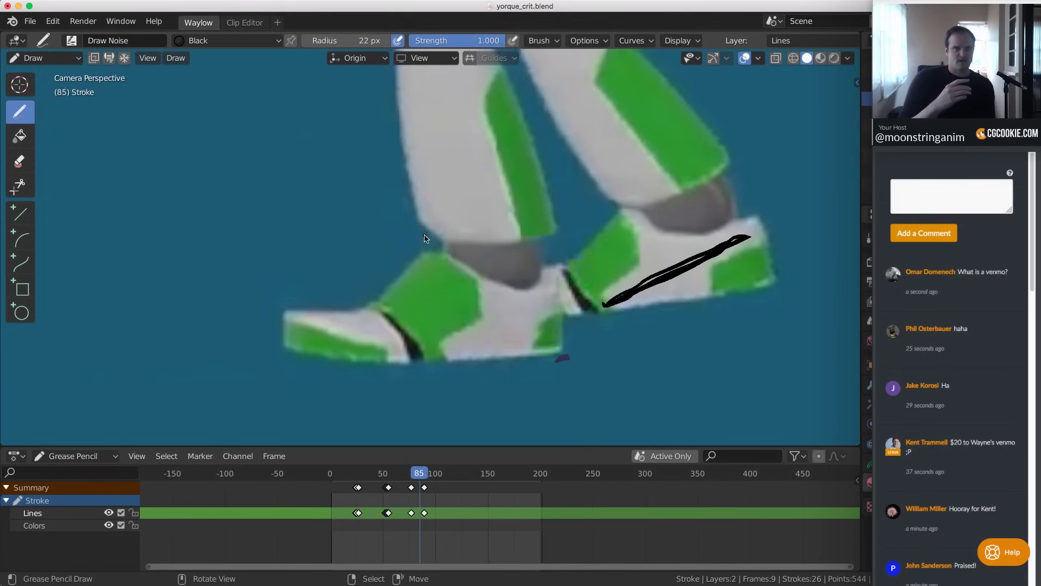
pyautogui.press('Left')
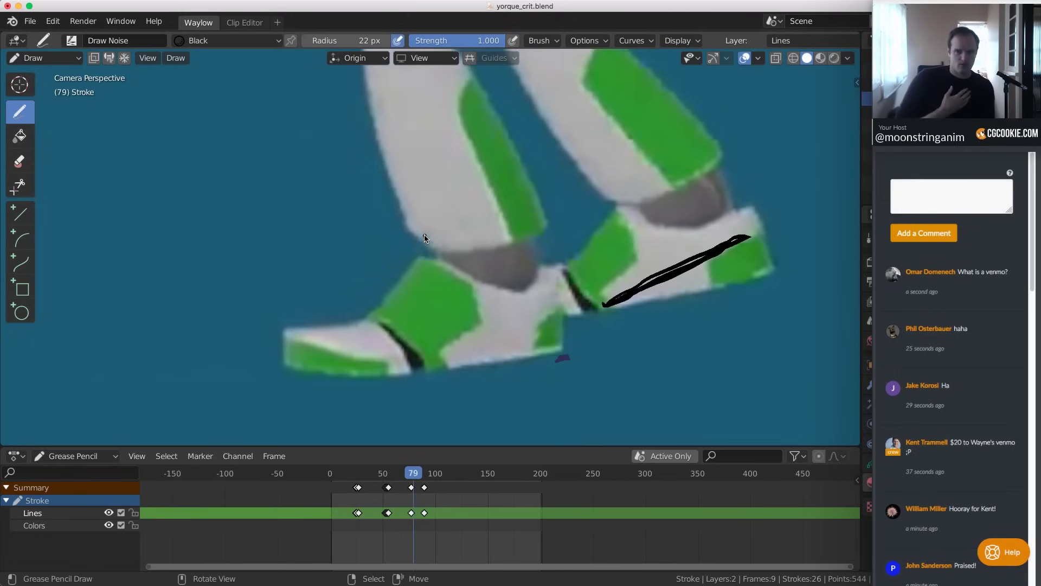
pyautogui.press('Right')
pyautogui.press('Left')
pyautogui.press('Down')
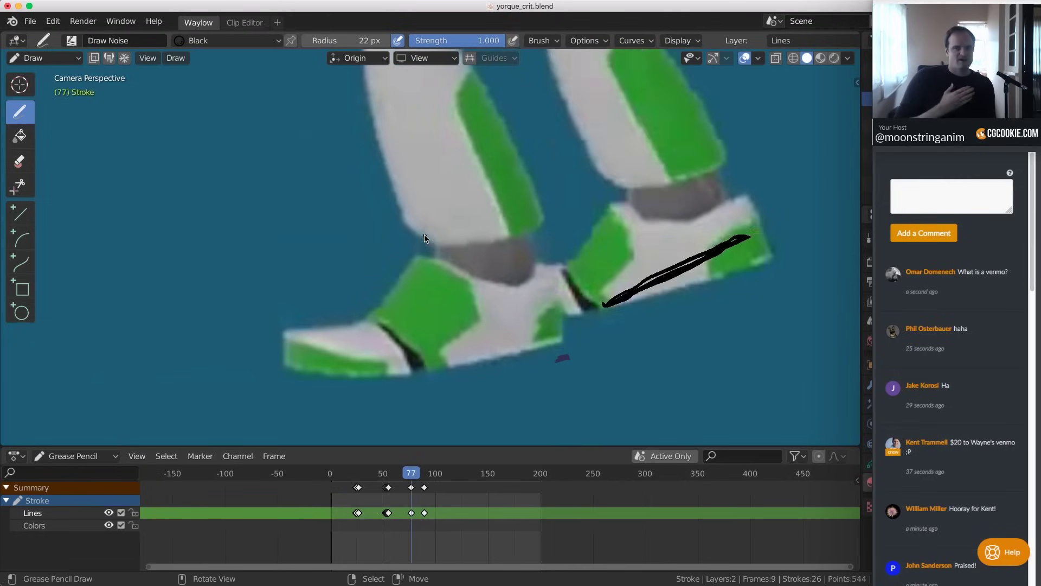
# Step back and forth between frames 77 and 81 to compare the two feet's rotation and contact
pyautogui.press('Right')
pyautogui.press('Right')
pyautogui.press('Right')
pyautogui.press('Right')
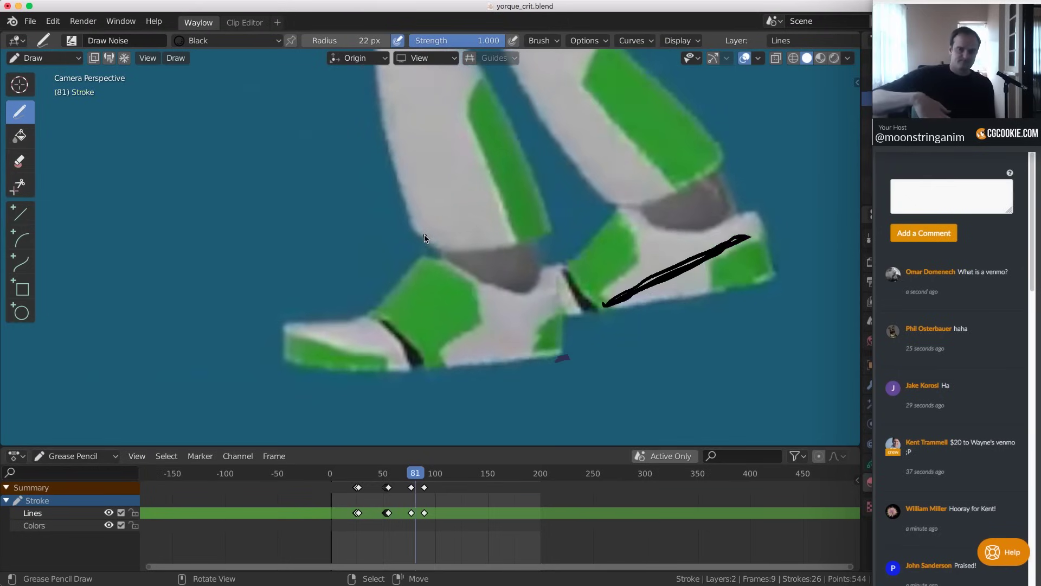
pyautogui.press('Left')
pyautogui.press('Right')
pyautogui.press('Left')
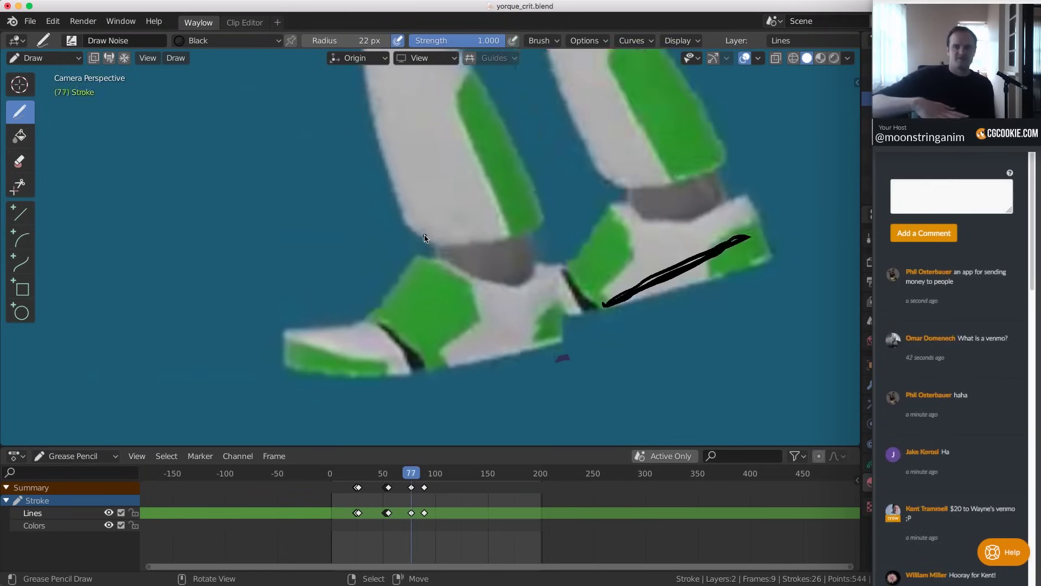
pyautogui.press('Right')
pyautogui.press('Left')
pyautogui.press('Right')
pyautogui.press('Left')
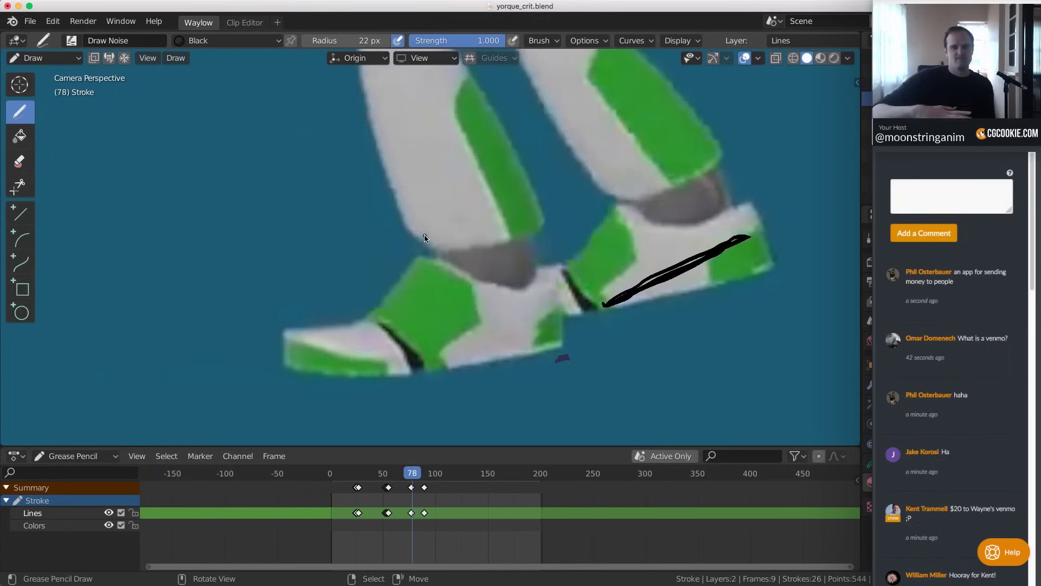
pyautogui.press('Left')
pyautogui.press('Left')
pyautogui.press('Left')
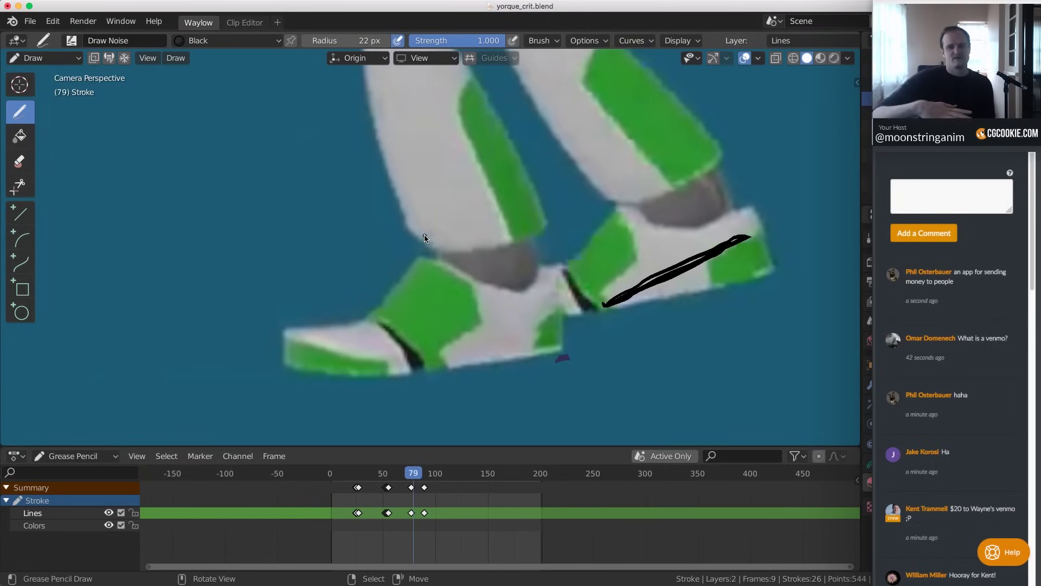
pyautogui.press('Right')
pyautogui.press('Right')
pyautogui.press('Right')
pyautogui.press('Right')
pyautogui.press('Right')
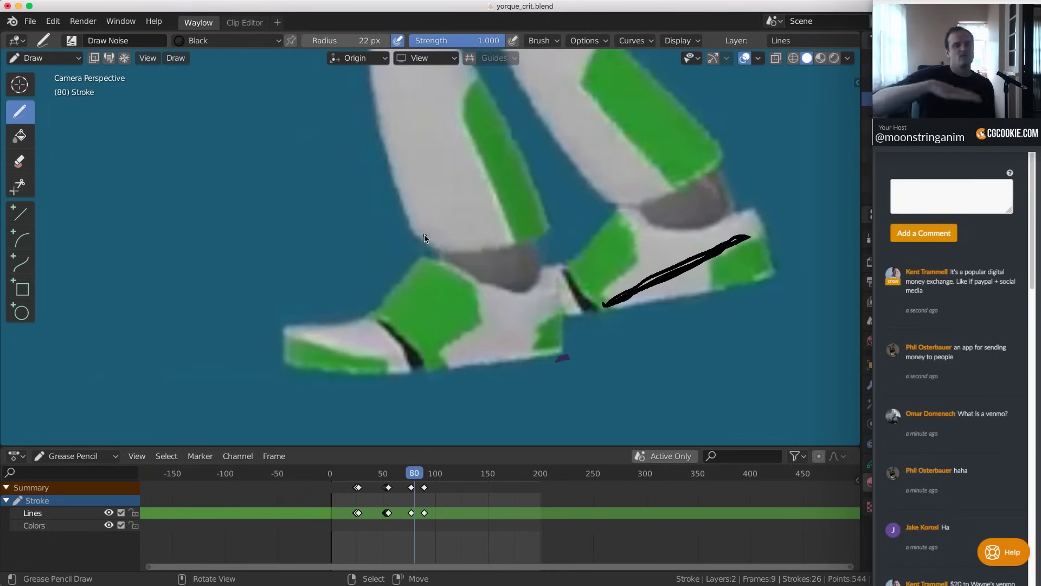
# Step back and forth between frames 80 and 92 to compare the front foot's settling with the heel mark
pyautogui.press('Right')
pyautogui.press('Right')
pyautogui.press('Right')
pyautogui.press('Right')
pyautogui.press('Right')
pyautogui.press('Right')
pyautogui.press('Right')
pyautogui.press('Right')
pyautogui.press('Right')
pyautogui.press('Right')
pyautogui.press('Right')
pyautogui.press('Right')
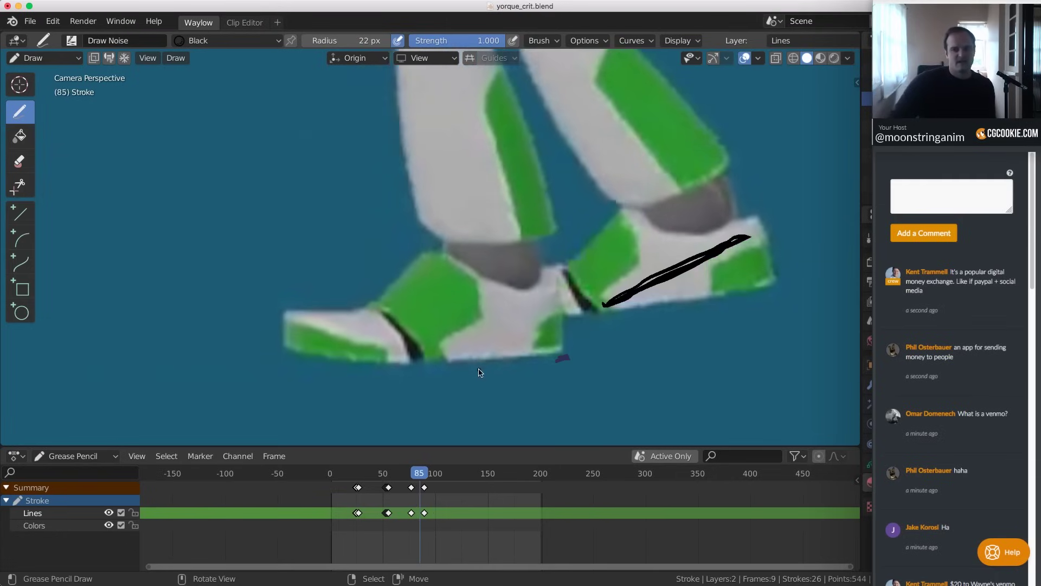
pyautogui.press('Left')
pyautogui.press('Left')
pyautogui.press('Left')
pyautogui.press('Left')
pyautogui.press('Left')
pyautogui.press('Left')
pyautogui.press('Left')
pyautogui.press('Left')
pyautogui.press('Left')
pyautogui.press('Left')
pyautogui.press('Left')
pyautogui.press('Left')
pyautogui.press('Left')
pyautogui.press('Left')
pyautogui.press('Left')
pyautogui.press('Left')
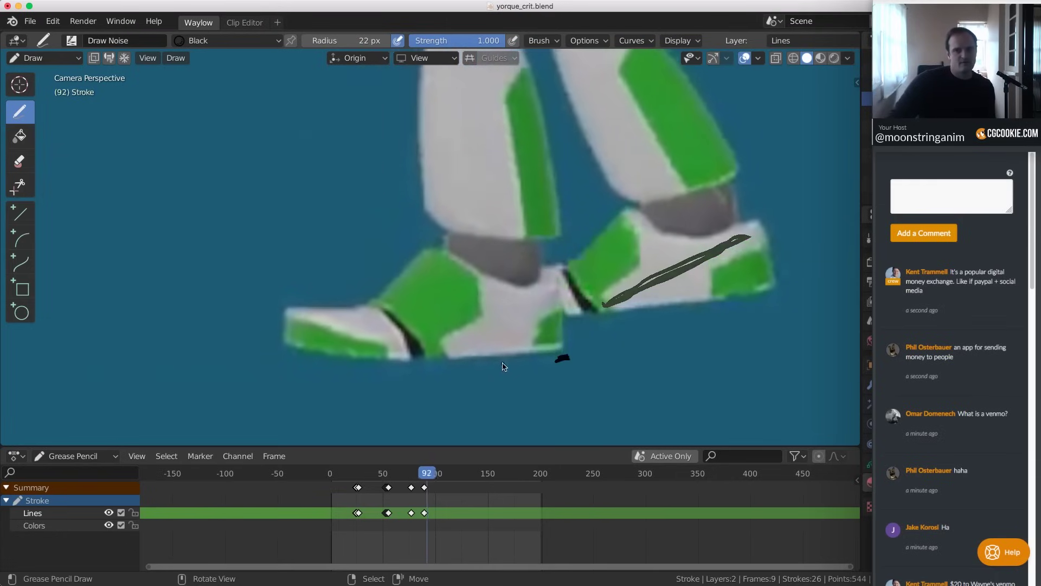
pyautogui.press('Right')
pyautogui.press('Right')
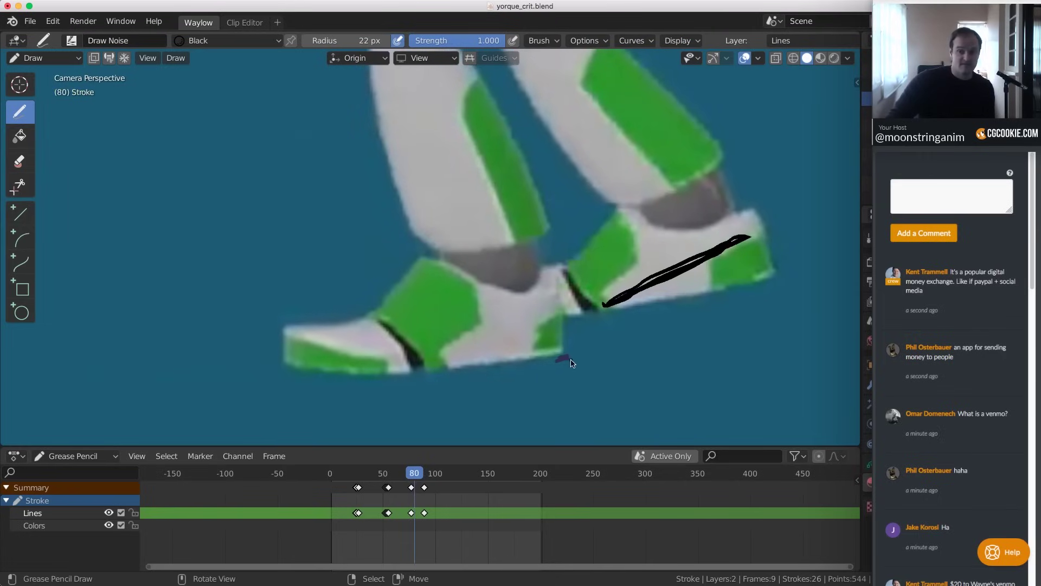
# Step from frame 80 to 95 to examine how the front heel shifts against the ground mark
pyautogui.press('Right')
pyautogui.press('Right')
pyautogui.press('Right')
pyautogui.press('Right')
pyautogui.press('Right')
pyautogui.press('Right')
pyautogui.press('Right')
pyautogui.press('Right')
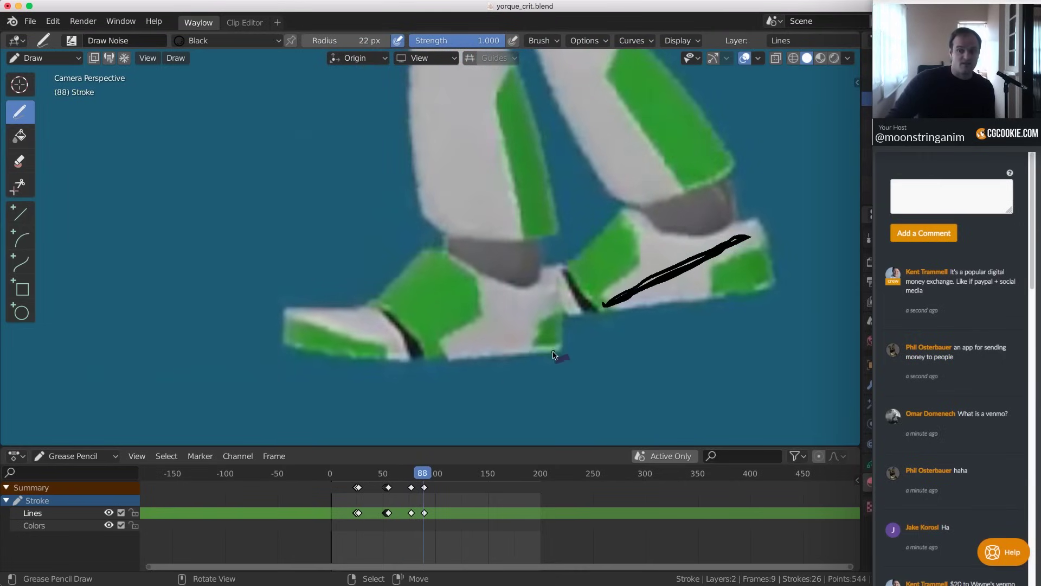
pyautogui.press('Right')
pyautogui.press('Right')
pyautogui.press('Right')
pyautogui.press('Right')
pyautogui.press('Right')
pyautogui.press('Right')
pyautogui.press('Right')
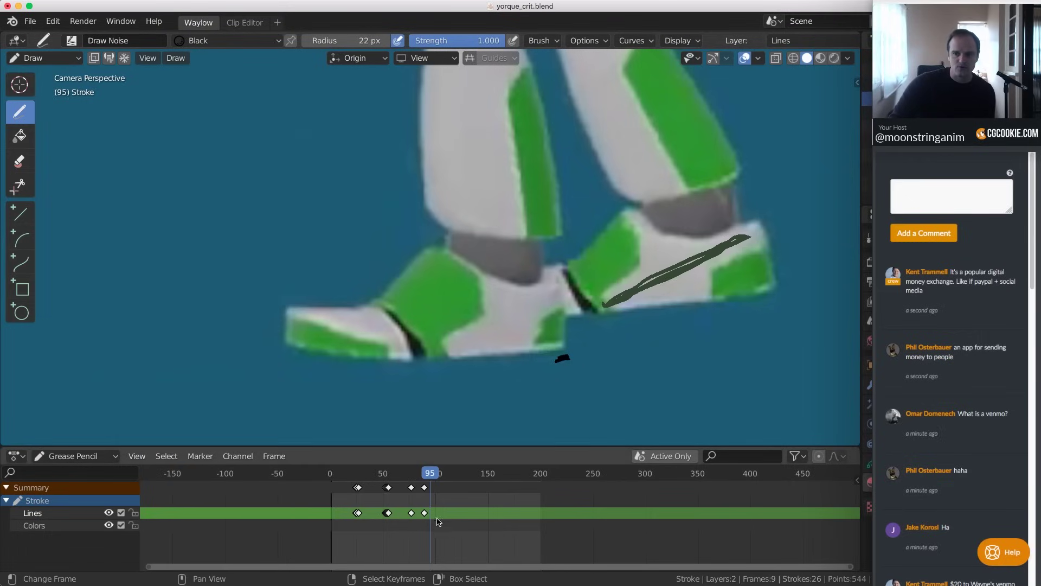
# Play the full shot from about frame 91 to watch the robot leave the hold and crouch
pyautogui.scroll(4, 412, 513)
pyautogui.click(370, 505)
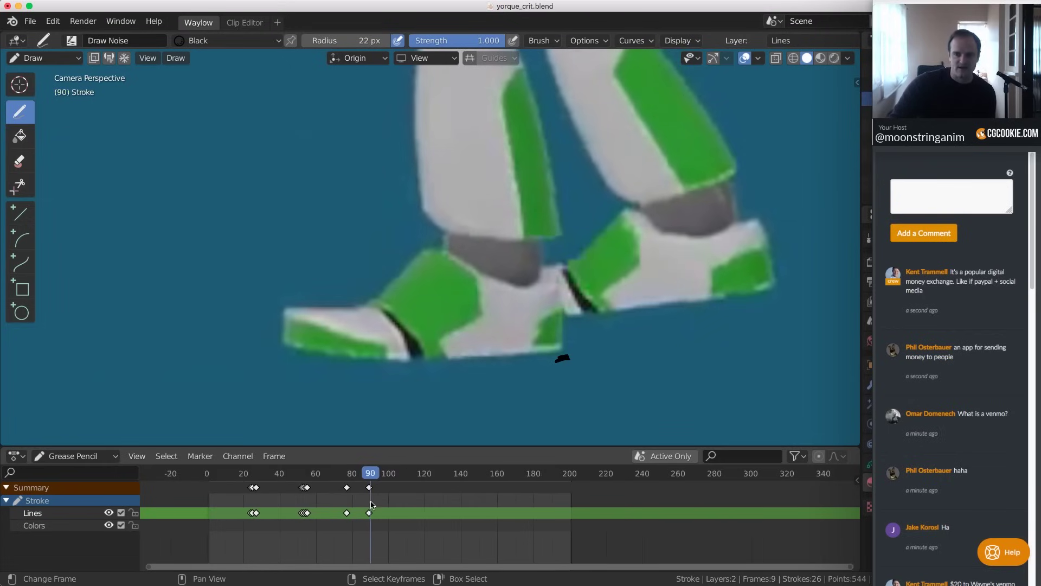
pyautogui.click(374, 504)
pyautogui.scroll(-8, 564, 296)
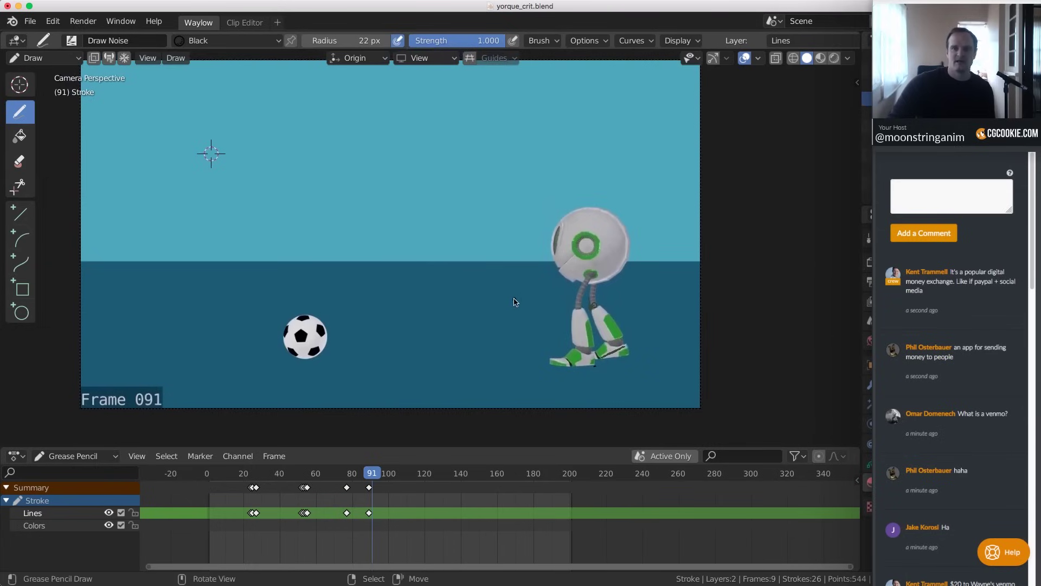
pyautogui.moveTo(366, 501); pyautogui.dragTo(369, 502)
pyautogui.press('space')
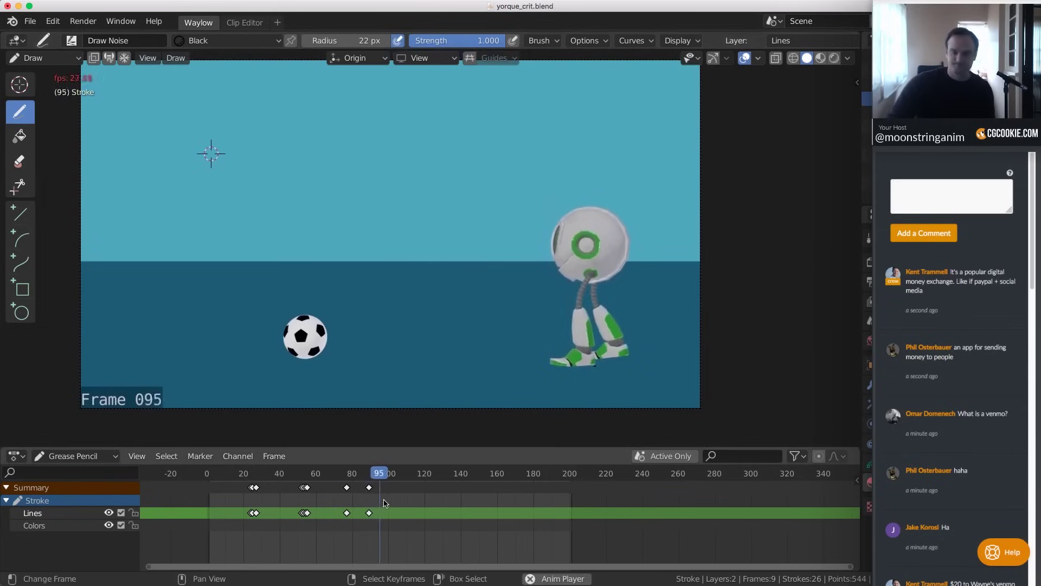
pyautogui.press('Escape')
pyautogui.press('space')
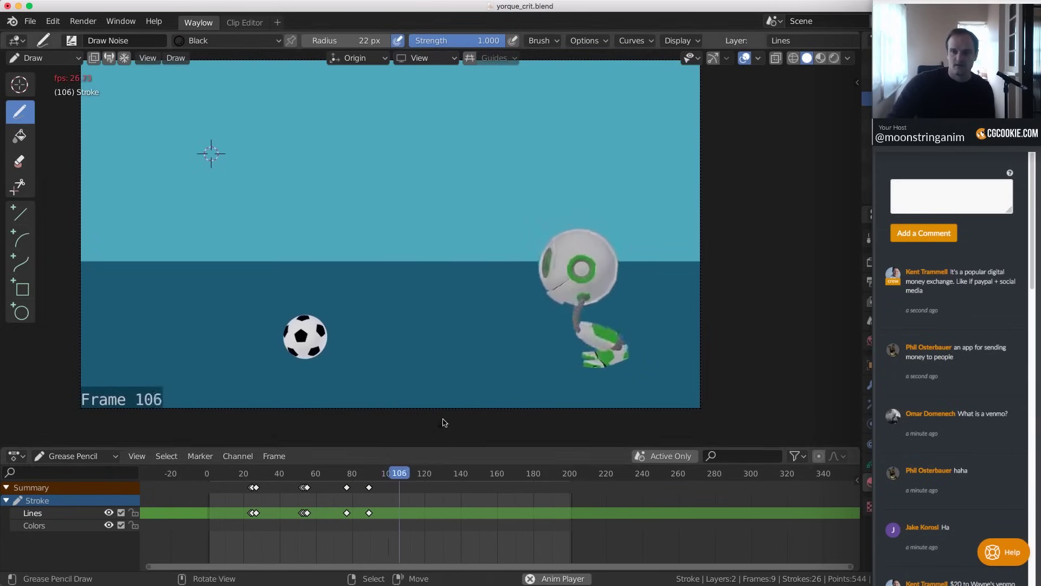
# Scrub between frames 87 and 103 and replay the hold to examine the body and legs going into the crouch
pyautogui.moveTo(388, 498); pyautogui.dragTo(371, 511)
pyautogui.scroll(5, 600, 321)
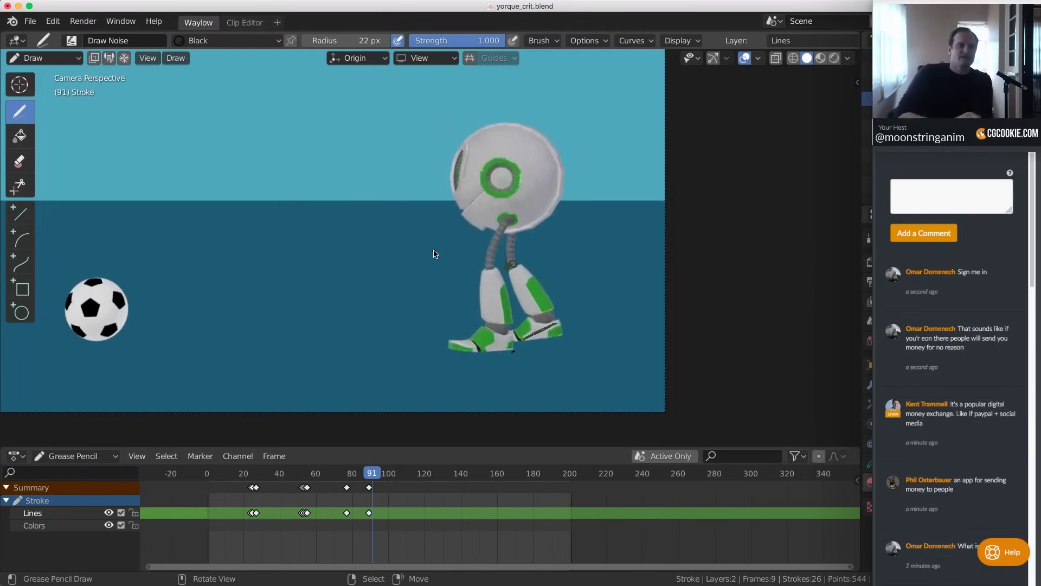
pyautogui.scroll(2, 303, 501)
pyautogui.click(303, 502)
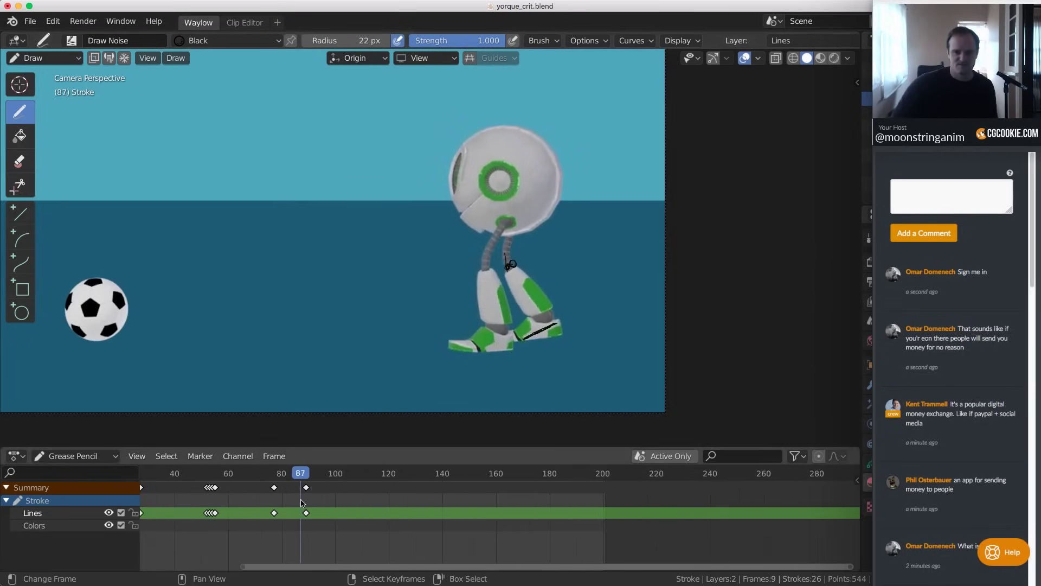
pyautogui.scroll(4, 406, 438)
pyautogui.scroll(-1, 325, 514)
pyautogui.click(341, 513)
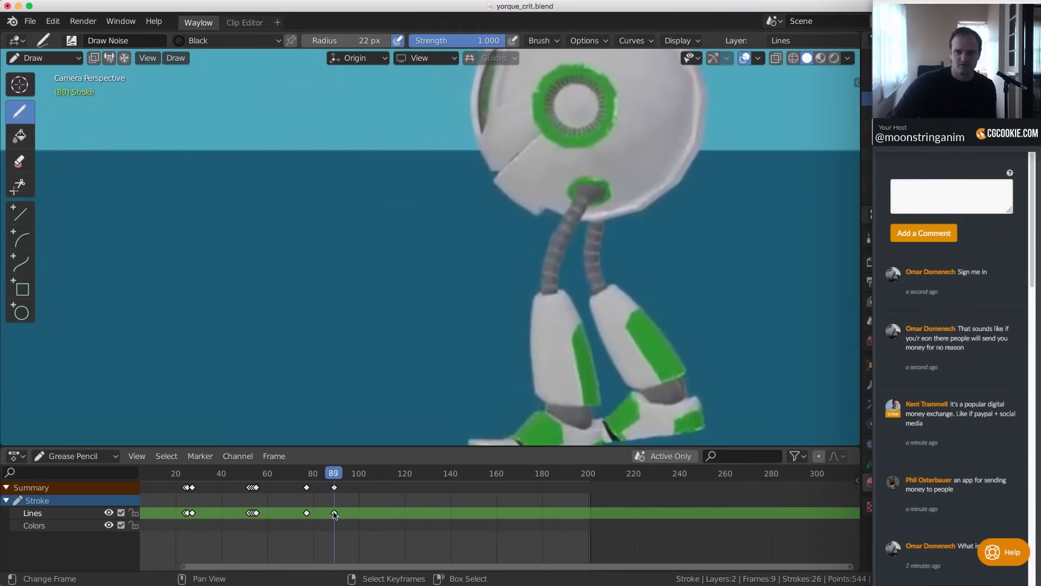
pyautogui.moveTo(343, 514); pyautogui.dragTo(366, 514)
pyautogui.scroll(-4, 425, 367)
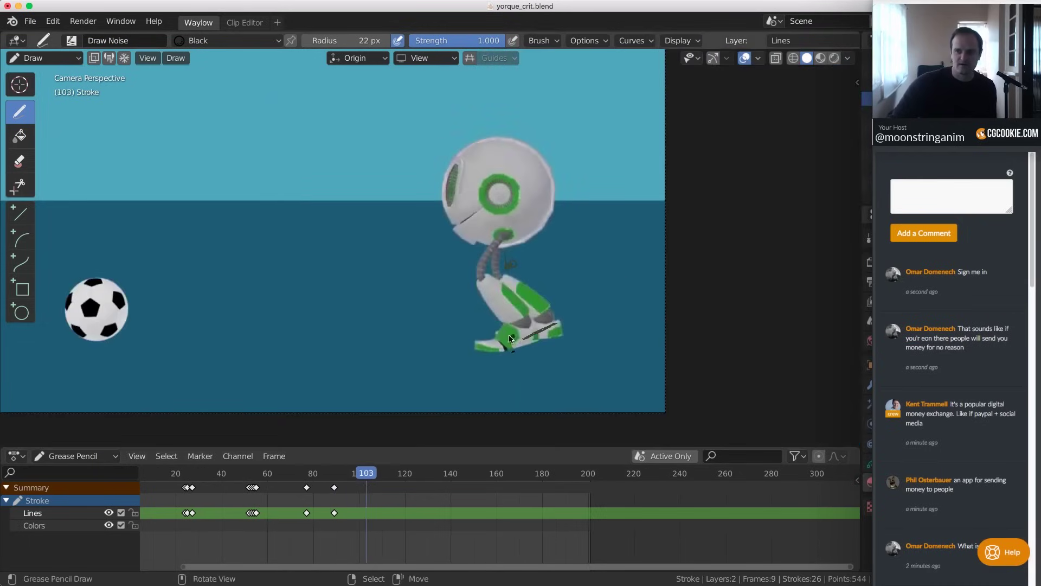
pyautogui.click(343, 513)
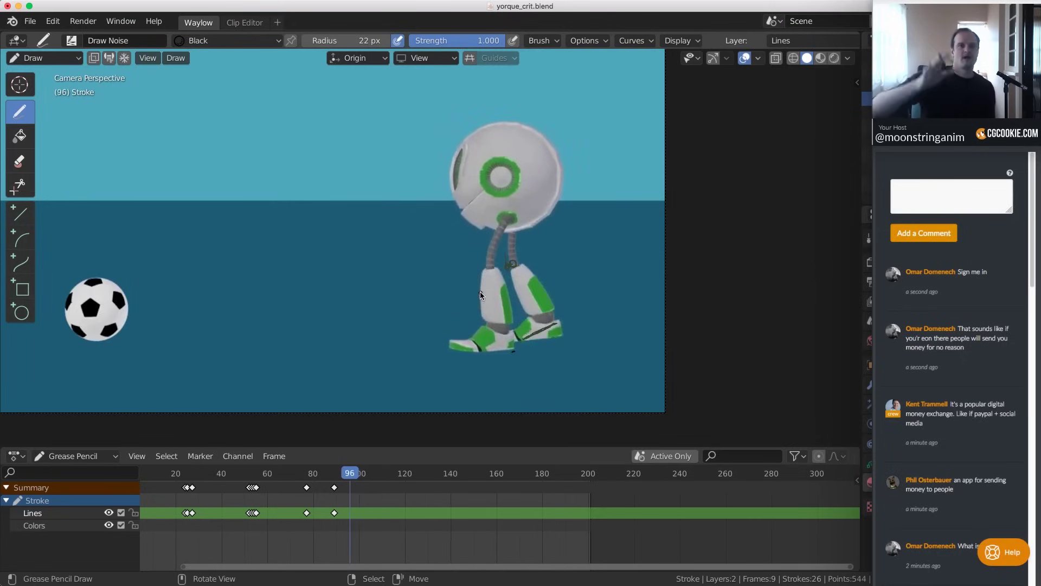
pyautogui.click(341, 498)
pyautogui.press('Left')
pyautogui.press('Left')
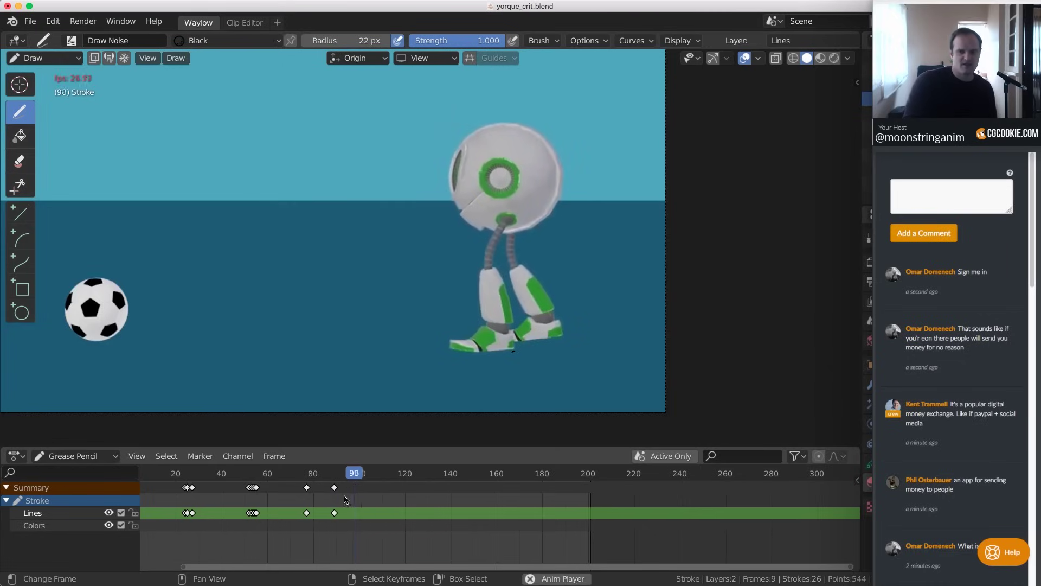
# Draw a small mark on the ground behind the robot's feet at frame 108
pyautogui.moveTo(337, 508); pyautogui.dragTo(379, 522)
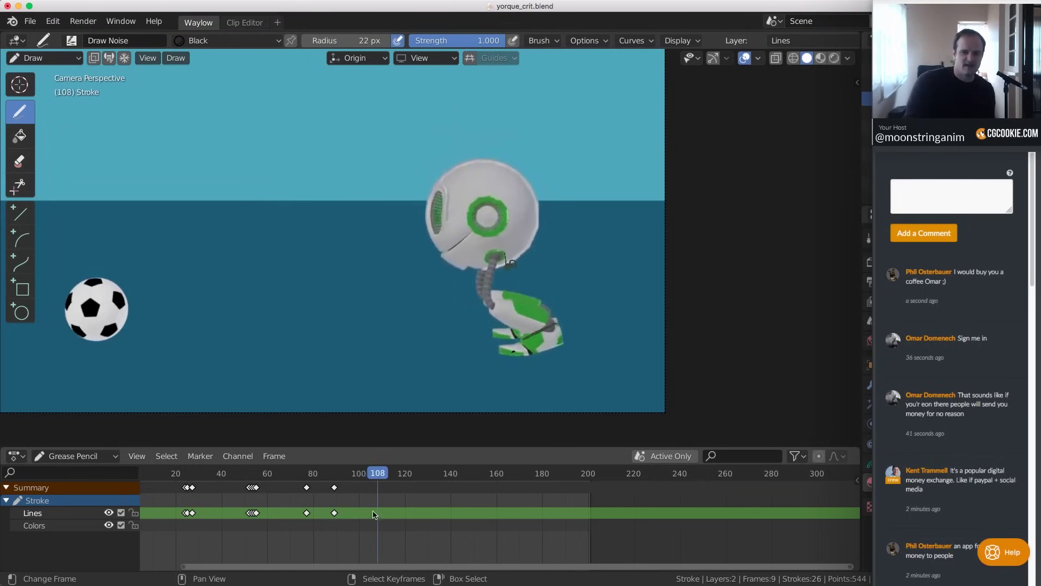
pyautogui.moveTo(609, 393); pyautogui.dragTo(601, 395)
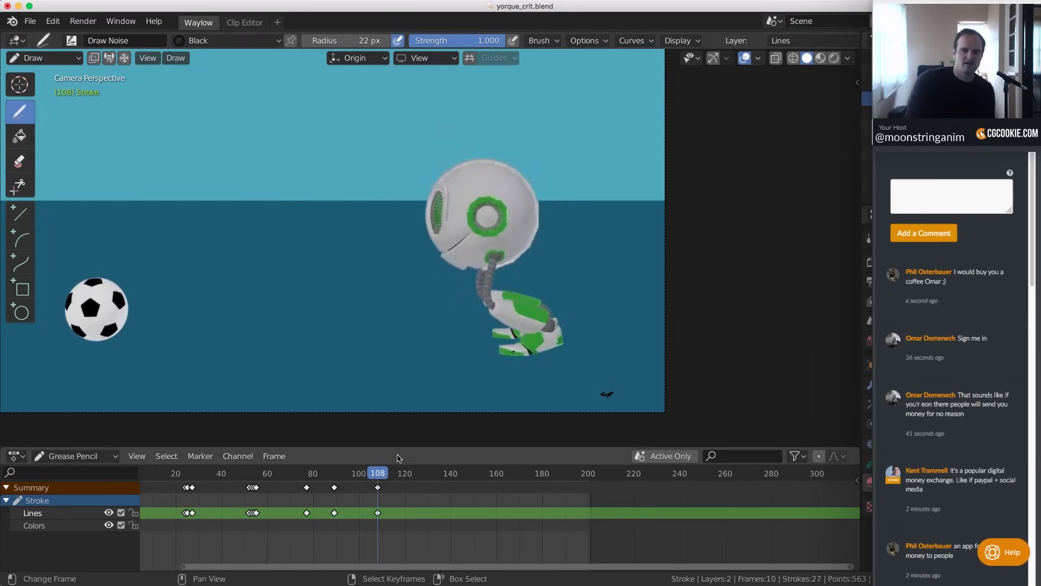
# Step between frames 104 and 112 to examine how the leg passes through in the crouch
pyautogui.press('Left')
pyautogui.press('Right')
pyautogui.press('Right')
pyautogui.press('Right')
pyautogui.press('Right')
pyautogui.press('Right')
pyautogui.press('Left')
pyautogui.press('Left')
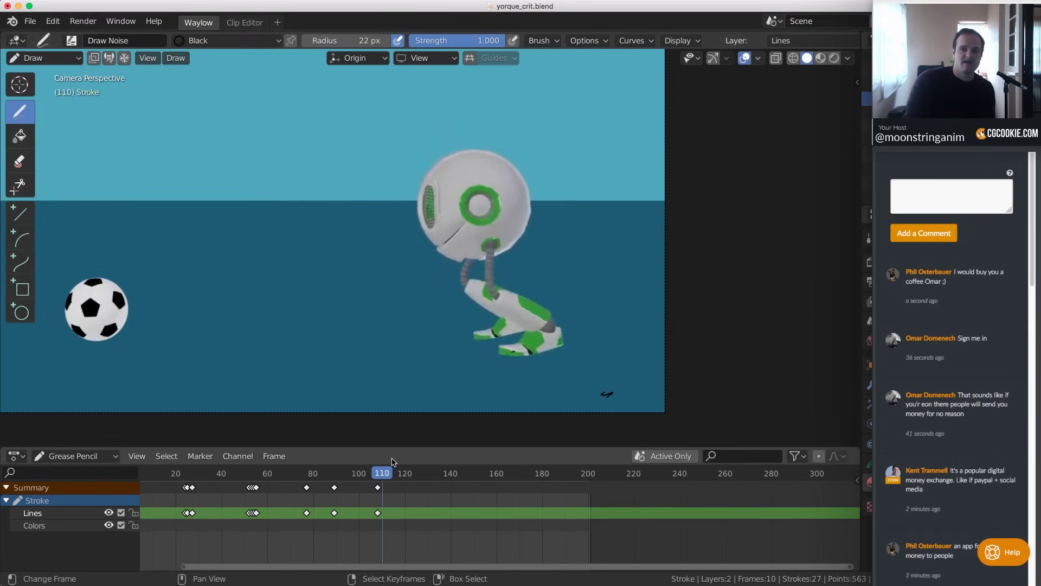
pyautogui.press('Left')
pyautogui.press('Left')
pyautogui.press('Left')
pyautogui.press('Left')
pyautogui.press('Left')
pyautogui.press('Left')
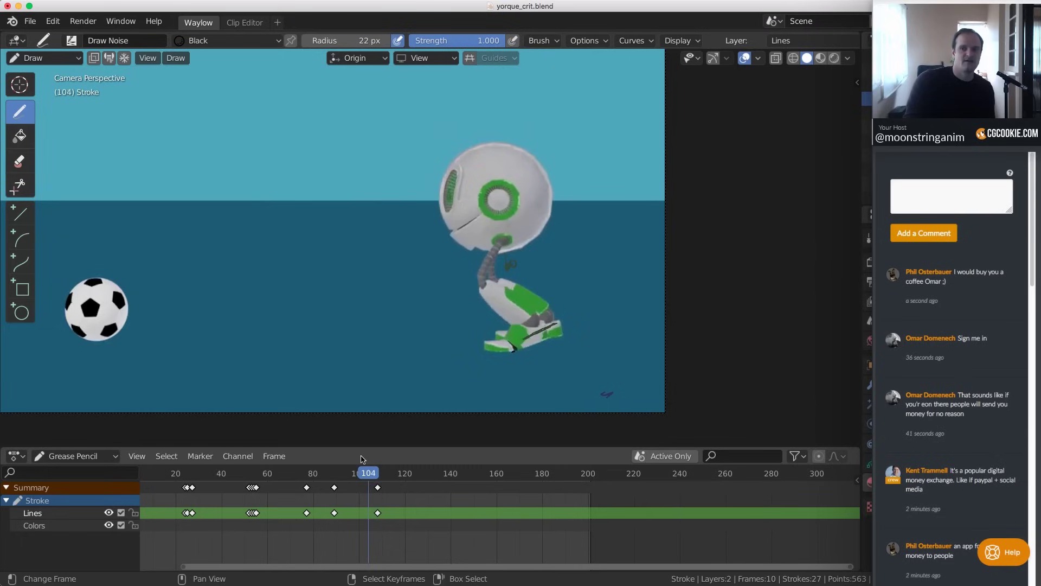
pyautogui.press('Right')
pyautogui.press('Right')
pyautogui.press('Right')
pyautogui.press('Right')
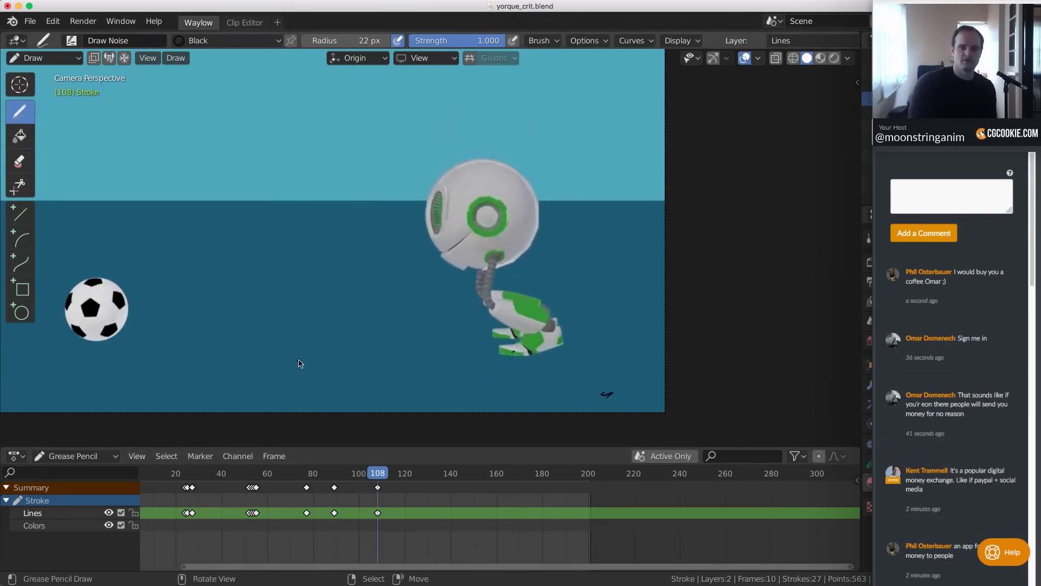
# Sketch a circled face with X eyes and a flat frown in front of the robot's feet at frame 109
pyautogui.press('Left')
pyautogui.press('Left')
pyautogui.press('Left')
pyautogui.press('Left')
pyautogui.press('Left')
pyautogui.press('Right')
pyautogui.press('Right')
pyautogui.press('Right')
pyautogui.press('Right')
pyautogui.press('Right')
pyautogui.press('Right')
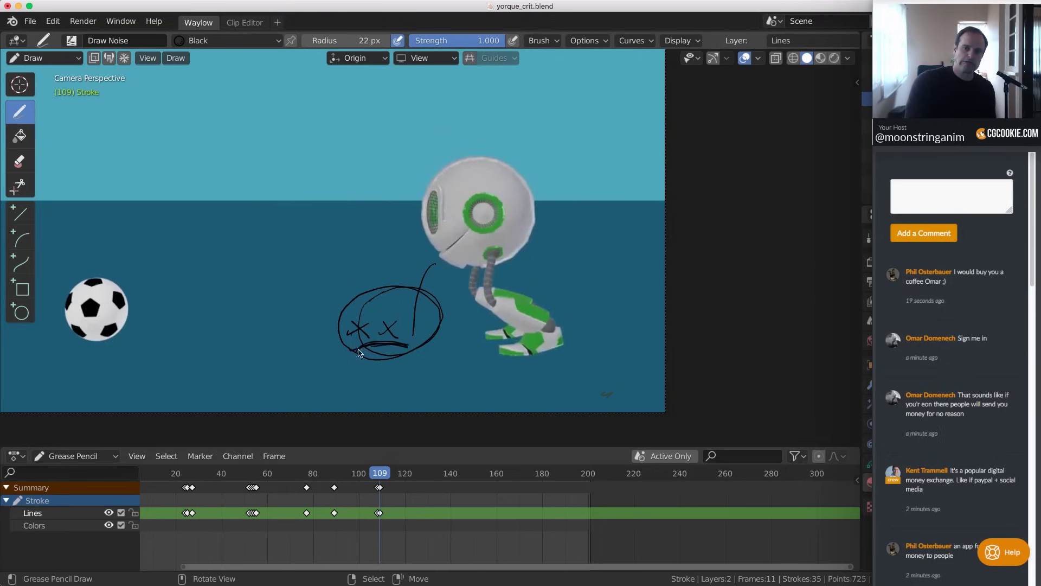
# Step between frames 104 and 114 to compare the forward-swinging leg with the sketched face
pyautogui.press('Left')
pyautogui.press('Left')
pyautogui.press('Left')
pyautogui.press('Left')
pyautogui.press('Left')
pyautogui.press('Right')
pyautogui.press('Right')
pyautogui.press('Right')
pyautogui.press('Right')
pyautogui.press('Right')
pyautogui.press('Right')
pyautogui.press('Right')
pyautogui.press('Right')
pyautogui.press('Right')
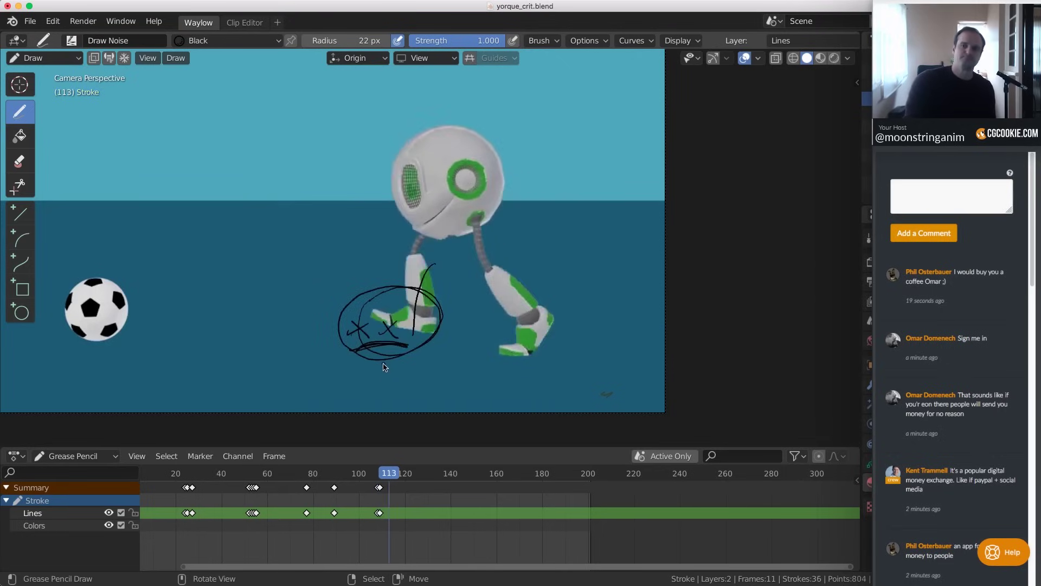
pyautogui.press('Right')
pyautogui.press('Left')
pyautogui.press('Left')
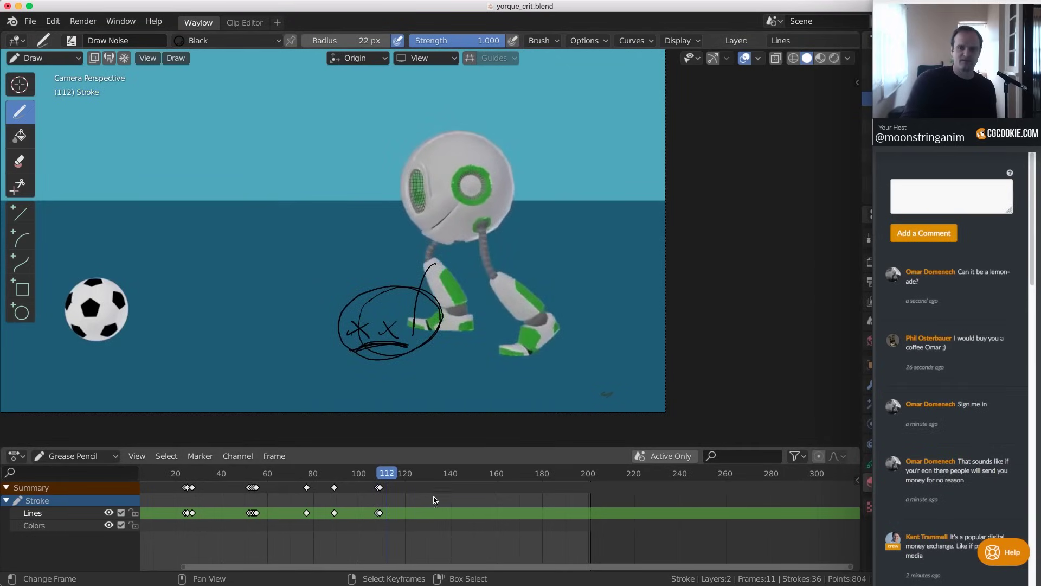
pyautogui.press('Left')
# Sketch the rear lower leg and foot at frame 114, marking the toe contact with circles at the ankle and knee
pyautogui.scroll(2, 404, 530)
pyautogui.scroll(3, 404, 529)
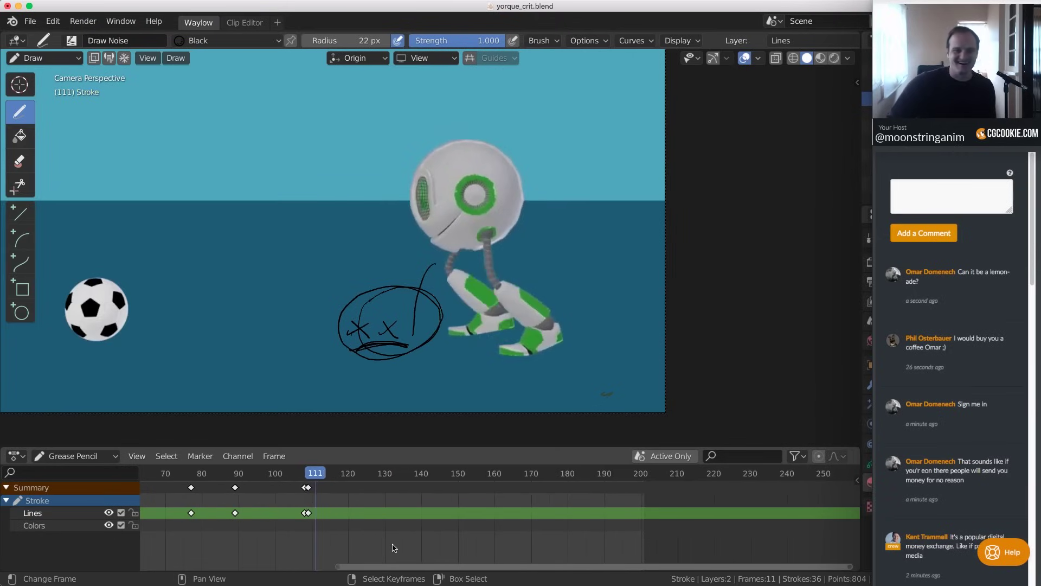
pyautogui.click(235, 516)
pyautogui.moveTo(235, 515); pyautogui.dragTo(266, 517)
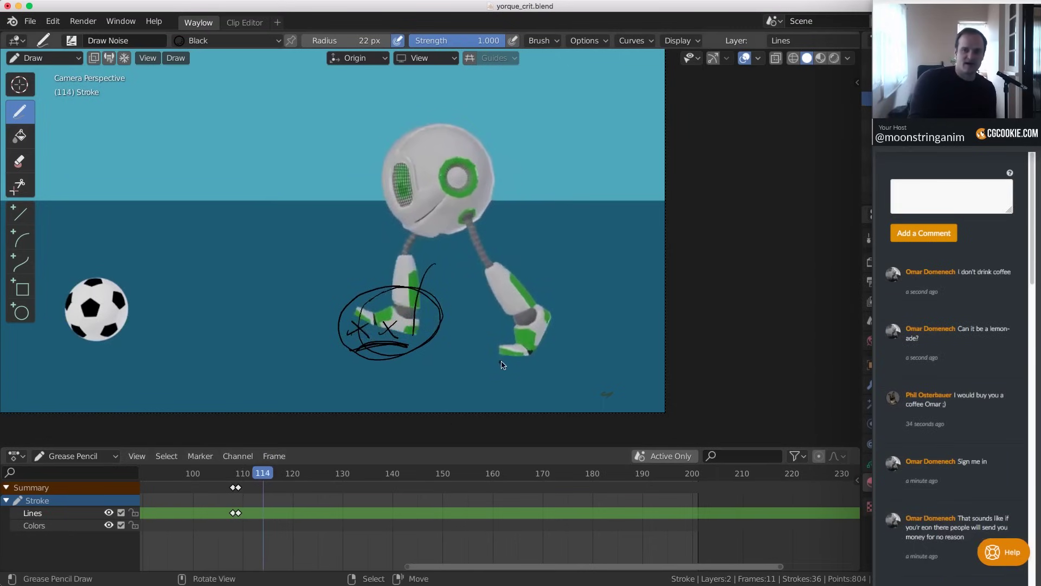
pyautogui.moveTo(510, 358); pyautogui.dragTo(519, 359)
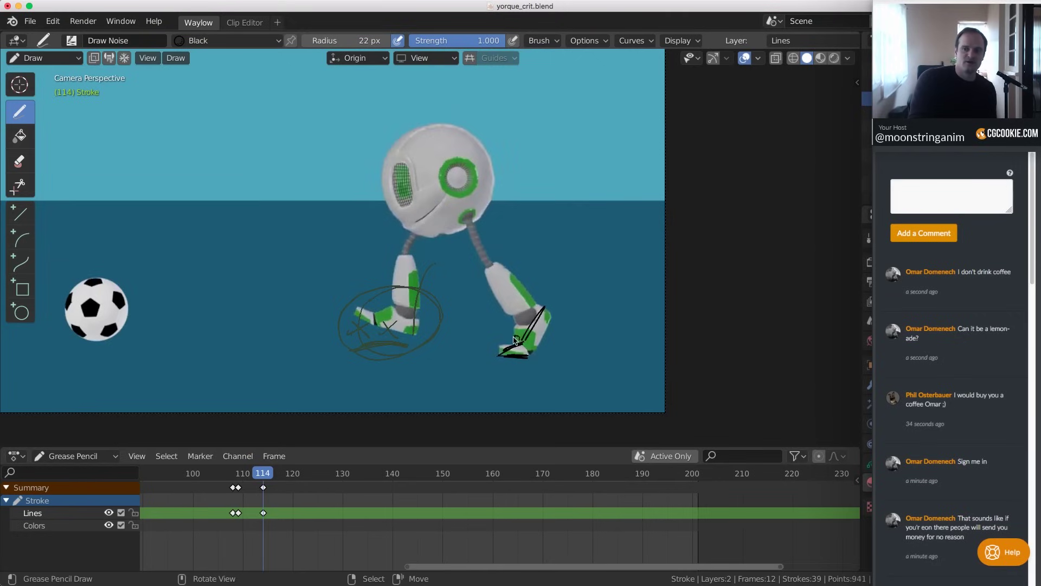
pyautogui.moveTo(519, 297); pyautogui.dragTo(543, 308)
pyautogui.moveTo(513, 307)
pyautogui.mouseDown()
pyautogui.moveTo(509, 347)
pyautogui.moveTo(519, 346)
pyautogui.mouseUp()
pyautogui.press('Left')
pyautogui.press('Right')
# Play on from frame 114 and step between frames 121 and 127 to examine the push-off into the leap
pyautogui.press('space')
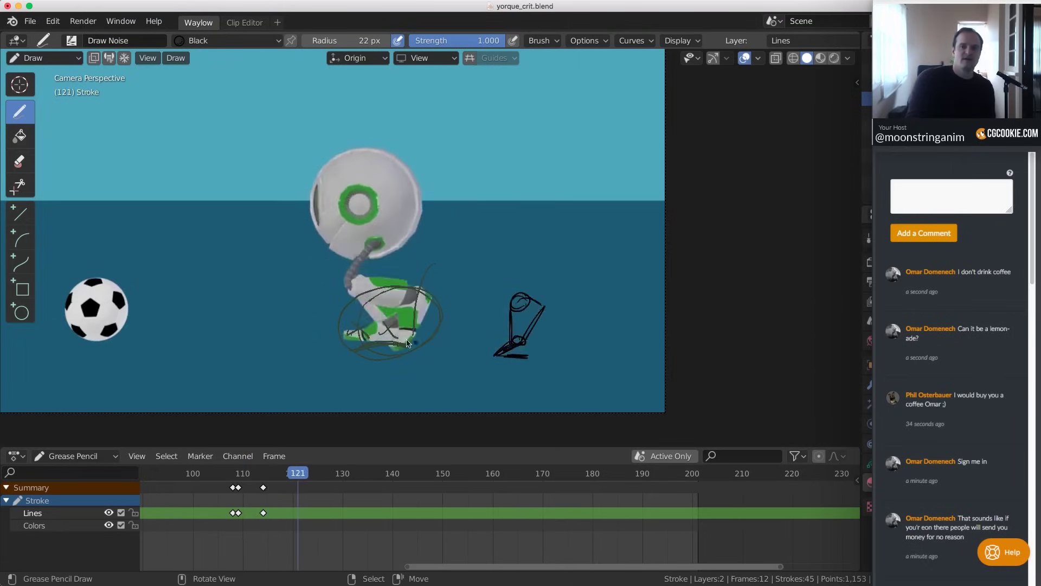
pyautogui.press('space')
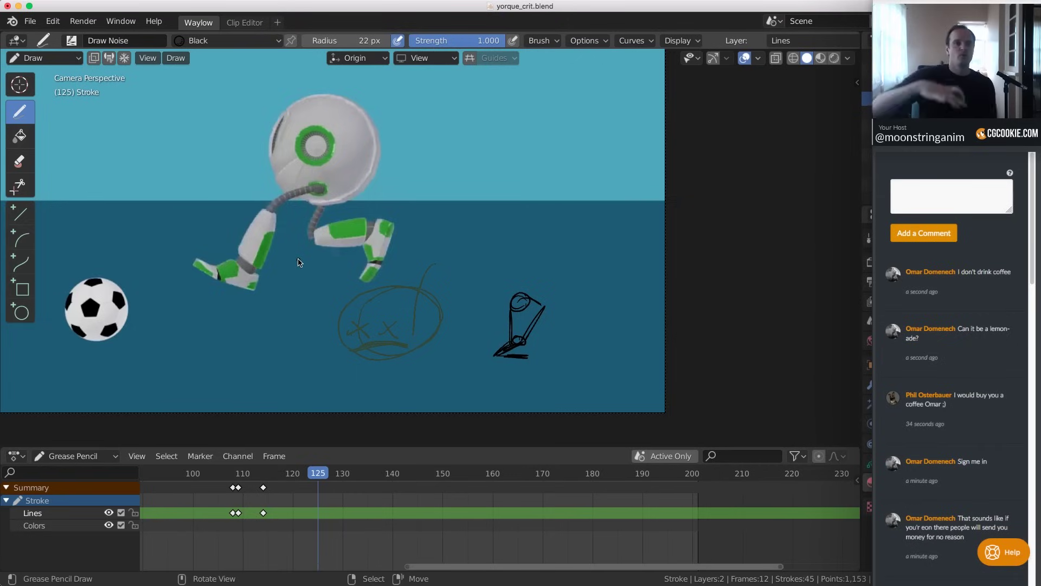
pyautogui.press('Left')
pyautogui.press('Left')
pyautogui.press('Left')
pyautogui.press('Left')
pyautogui.press('Left')
pyautogui.press('Left')
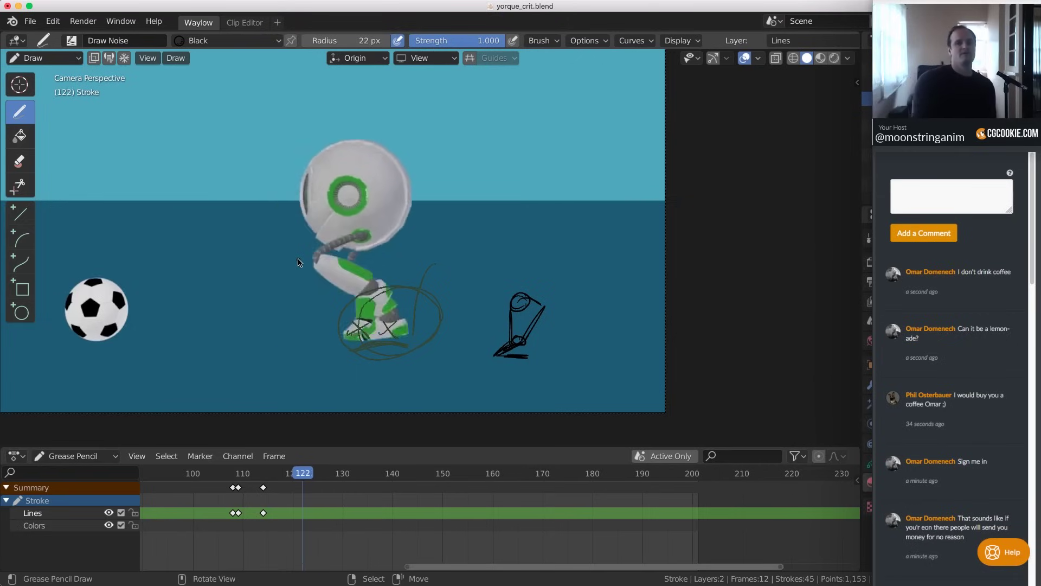
pyautogui.press('Right')
pyautogui.press('Right')
pyautogui.press('Right')
pyautogui.press('Right')
pyautogui.press('Right')
pyautogui.press('Right')
pyautogui.press('Right')
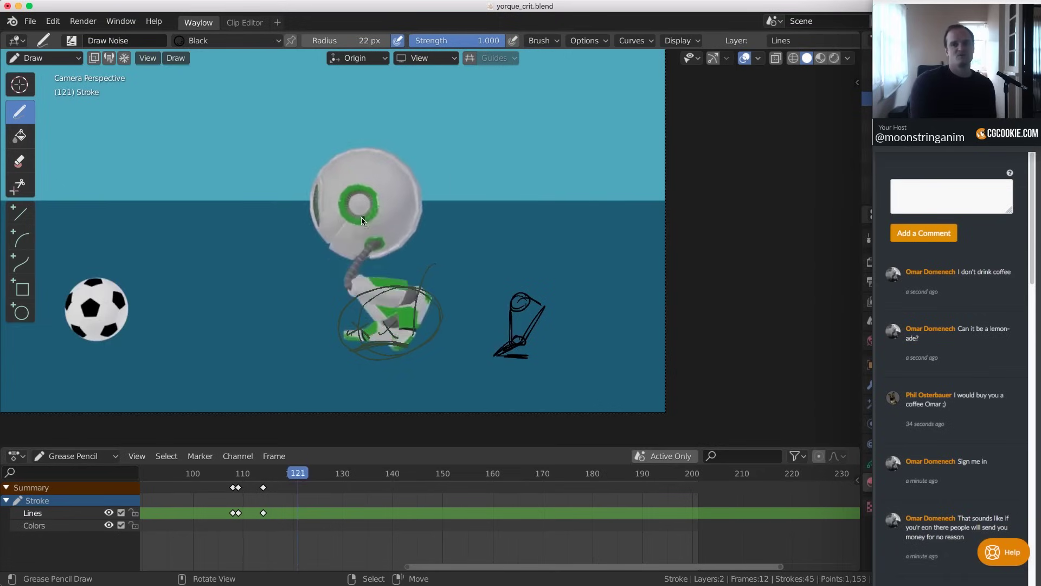
pyautogui.press('Left')
pyautogui.press('Right')
pyautogui.press('Right')
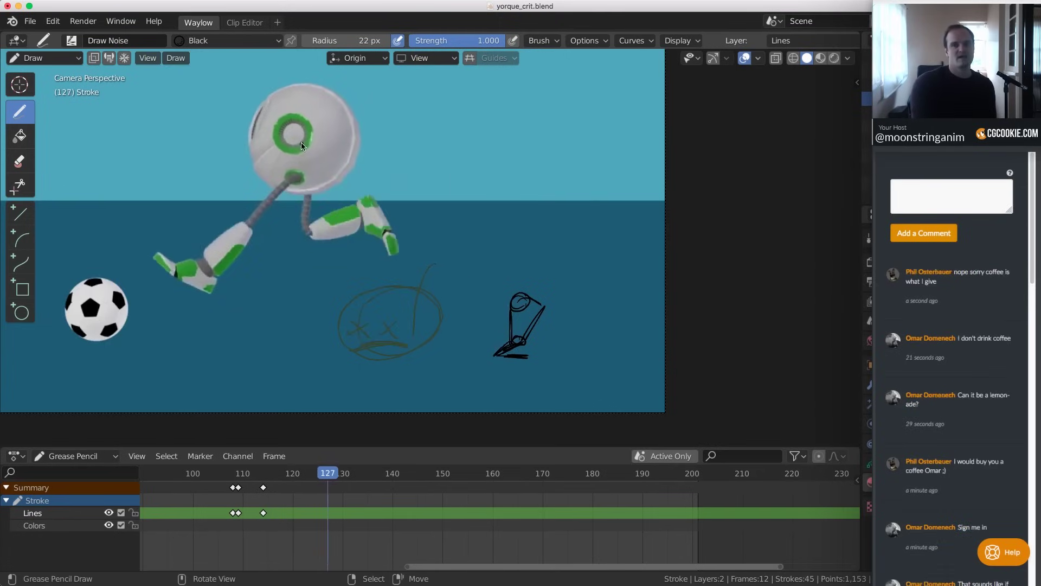
# Circle the body's green side hub at frames 127 and 121, and draw a curved path connecting the two circles
pyautogui.moveTo(293, 117)
pyautogui.mouseDown()
pyautogui.moveTo(274, 137)
pyautogui.moveTo(286, 160)
pyautogui.mouseUp()
pyautogui.press('Left')
pyautogui.press('Left')
pyautogui.press('Left')
pyautogui.press('Left')
pyautogui.press('Left')
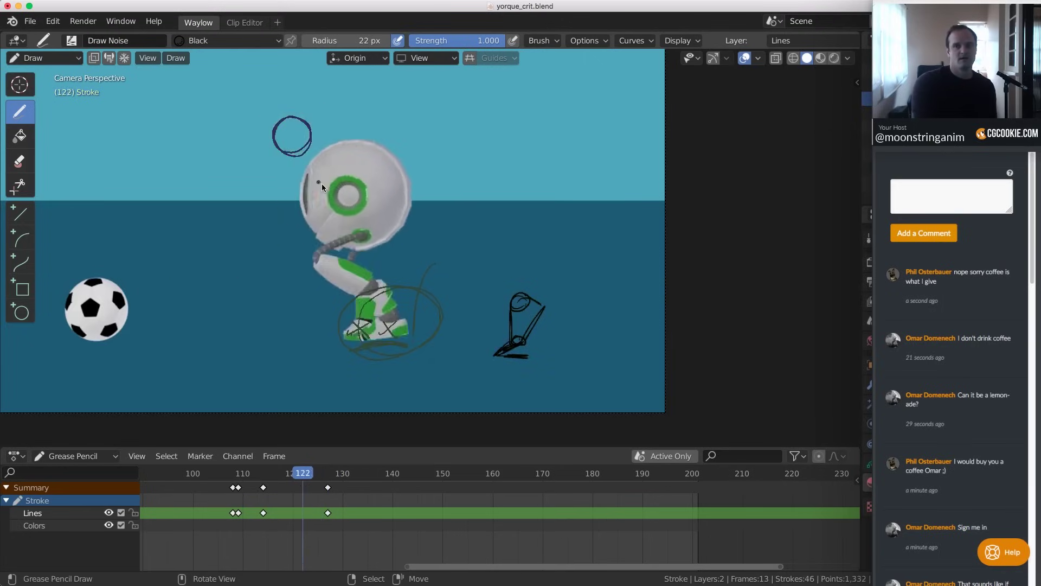
pyautogui.press('Left')
pyautogui.moveTo(363, 191); pyautogui.dragTo(355, 204)
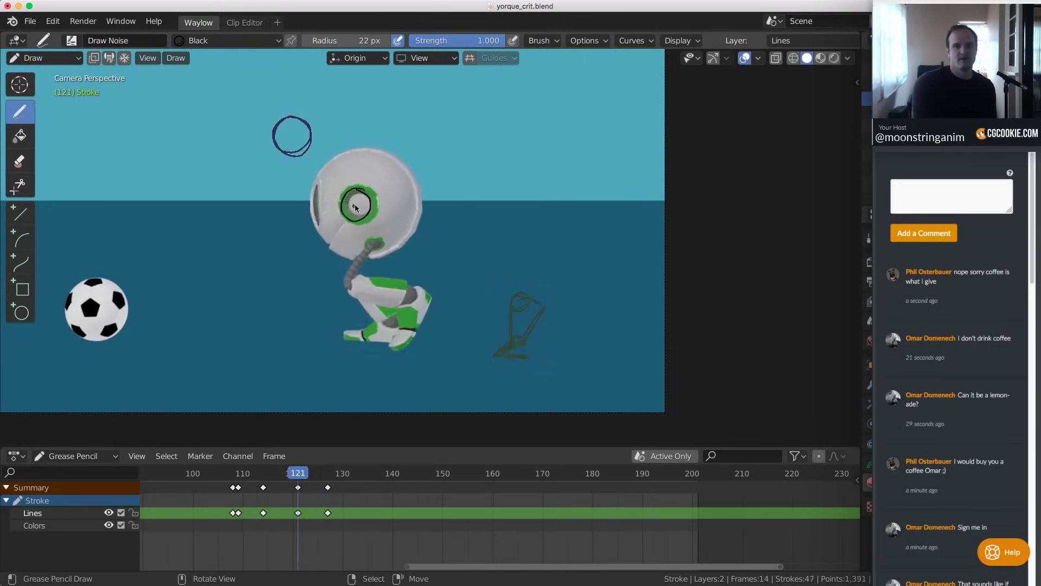
pyautogui.moveTo(315, 168); pyautogui.dragTo(292, 141)
# Draw heavier overlapping circles slightly lower than the hub's marked position at frame 127
pyautogui.press('Right')
pyautogui.press('Right')
pyautogui.press('Right')
pyautogui.press('Right')
pyautogui.press('Right')
pyautogui.press('Right')
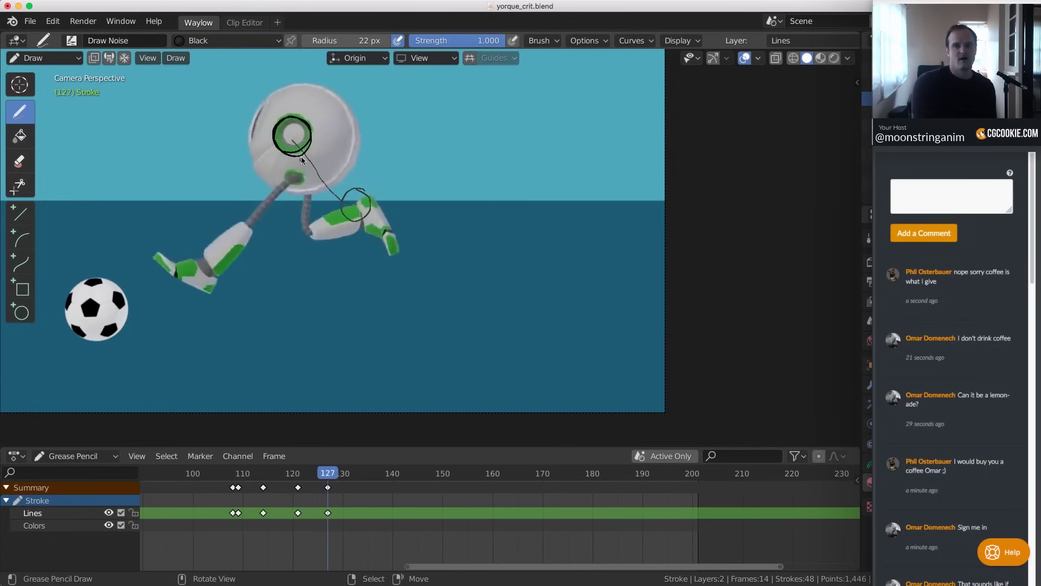
pyautogui.moveTo(305, 136)
pyautogui.mouseDown()
pyautogui.moveTo(279, 137)
pyautogui.moveTo(314, 162)
pyautogui.moveTo(277, 157)
pyautogui.moveTo(274, 142)
pyautogui.moveTo(305, 140)
pyautogui.moveTo(287, 137)
pyautogui.moveTo(291, 144)
pyautogui.mouseUp()
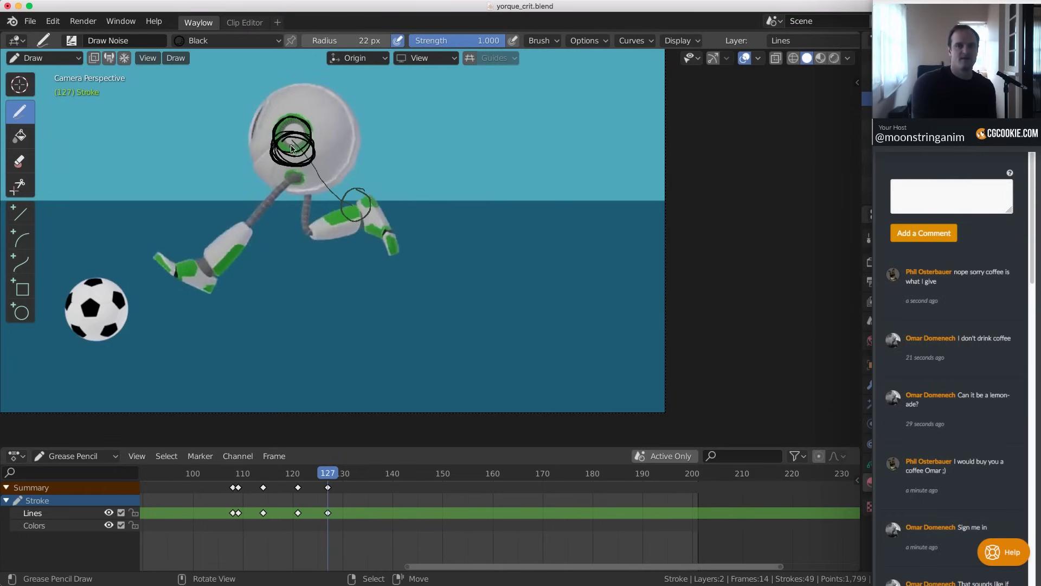
# Step between frames 127 and 134 to examine the body's descent from the leap onto the front foot
pyautogui.press('Right')
pyautogui.press('Left')
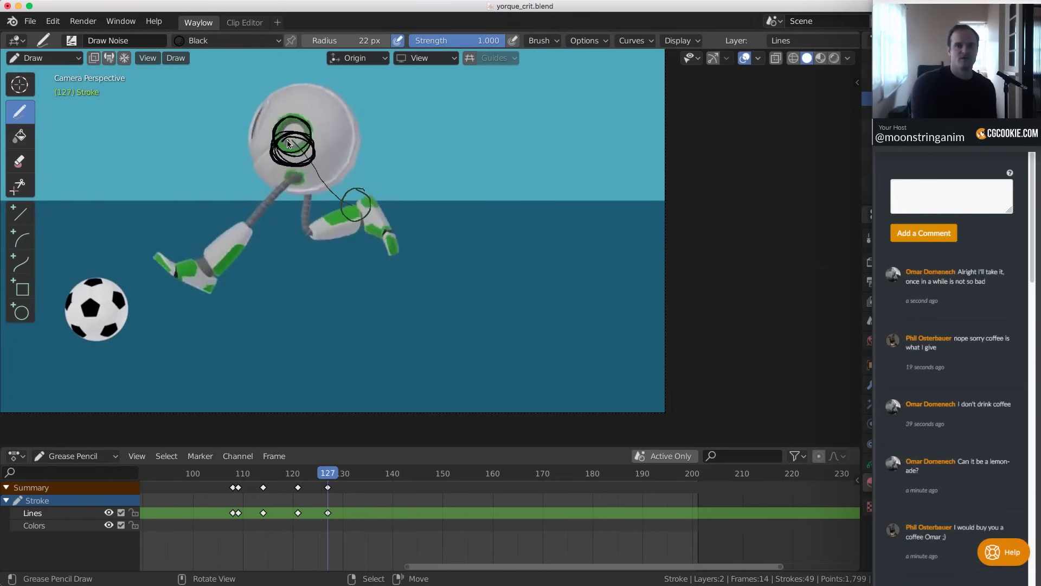
pyautogui.press('Right')
pyautogui.press('Right')
pyautogui.press('Right')
pyautogui.press('Right')
pyautogui.press('Right')
pyautogui.press('Right')
pyautogui.press('Right')
pyautogui.press('Left')
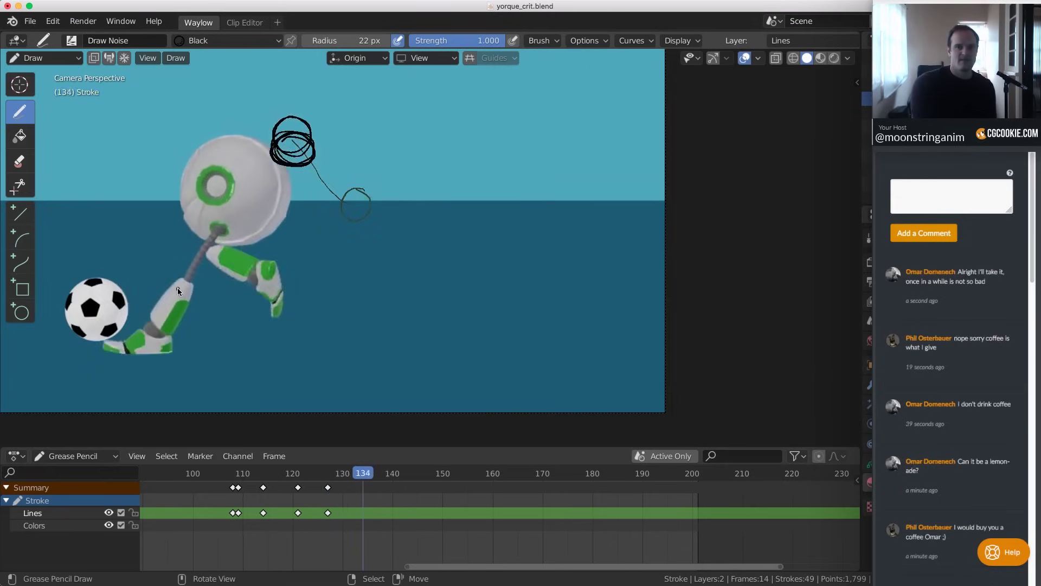
pyautogui.press('Left')
pyautogui.press('Left')
pyautogui.press('Left')
pyautogui.press('Left')
pyautogui.press('Right')
pyautogui.press('Left')
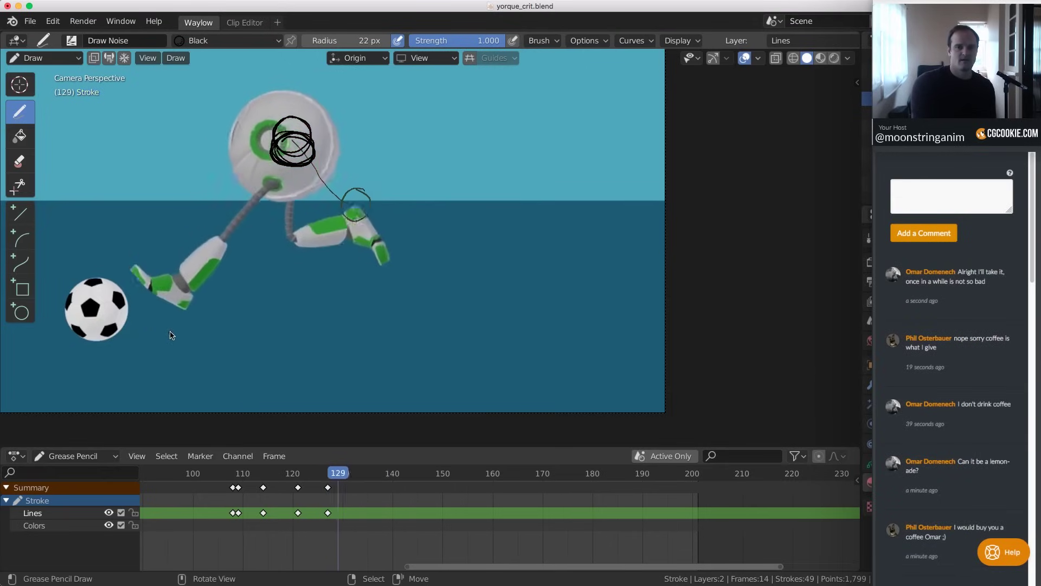
# Compare the front heel's position frame by frame from 129 to 134 to judge its spacing before ground contact
pyautogui.press('Right')
pyautogui.press('Right')
pyautogui.press('Right')
pyautogui.press('Right')
pyautogui.press('Left')
pyautogui.press('Left')
pyautogui.press('Left')
pyautogui.press('Left')
pyautogui.press('Right')
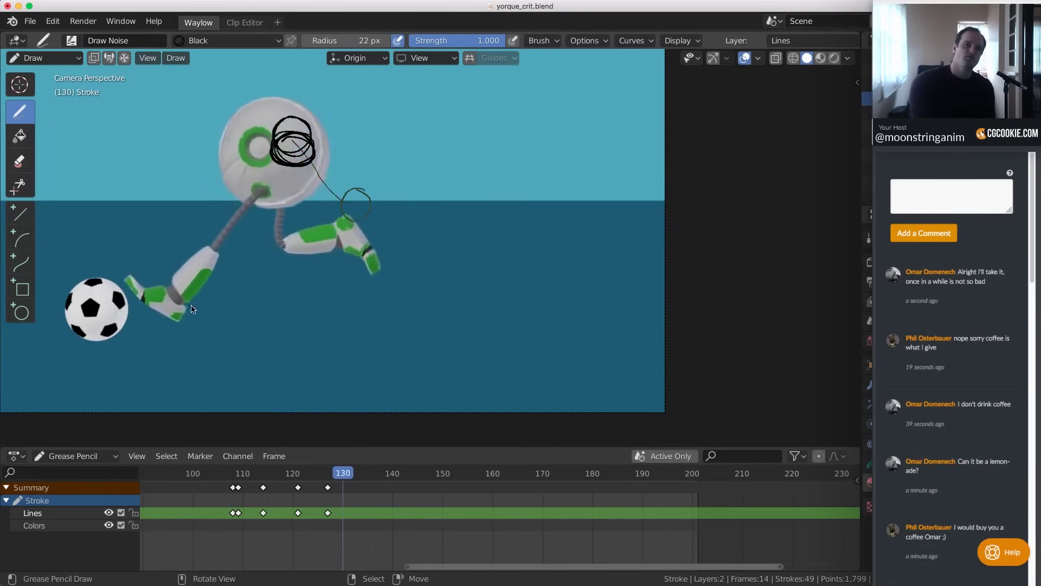
pyautogui.press('Right')
pyautogui.press('Right')
pyautogui.press('Left')
pyautogui.press('Left')
pyautogui.press('Right')
pyautogui.press('Right')
pyautogui.press('Right')
pyautogui.press('Right')
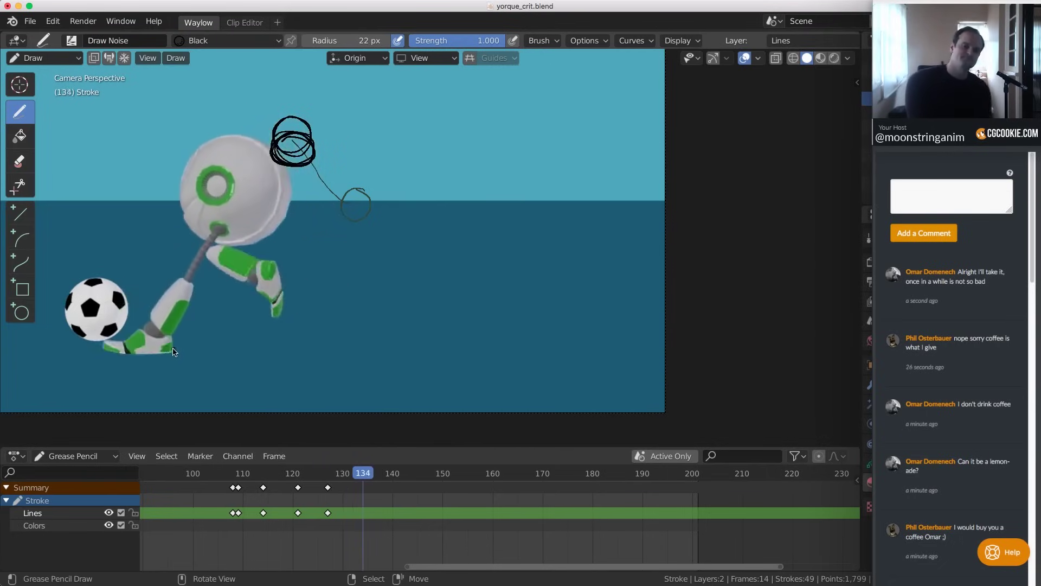
pyautogui.press('Left')
pyautogui.press('Left')
pyautogui.press('Left')
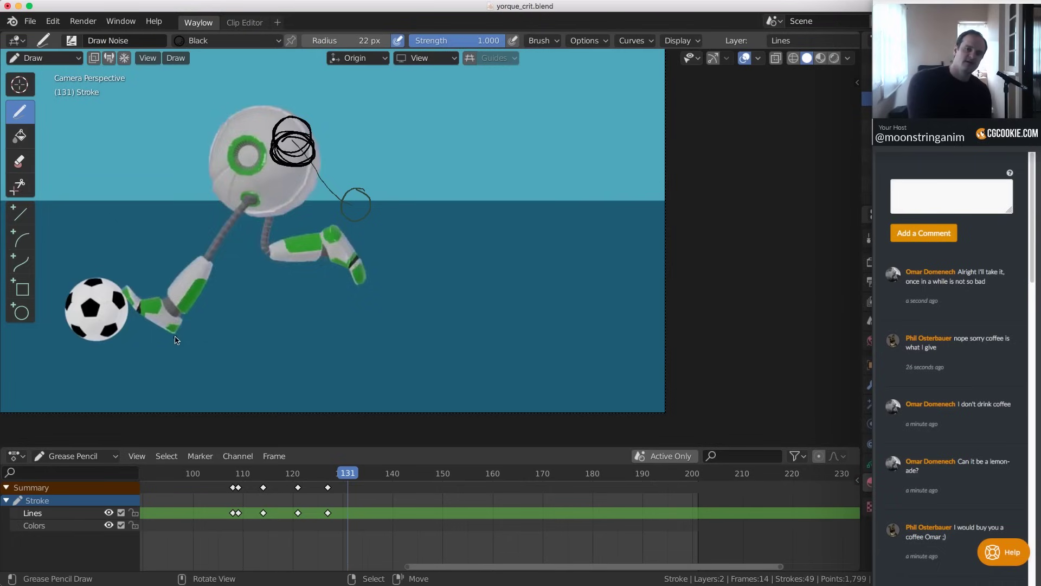
pyautogui.press('Right')
pyautogui.press('Right')
pyautogui.press('Left')
pyautogui.press('Left')
pyautogui.press('Left')
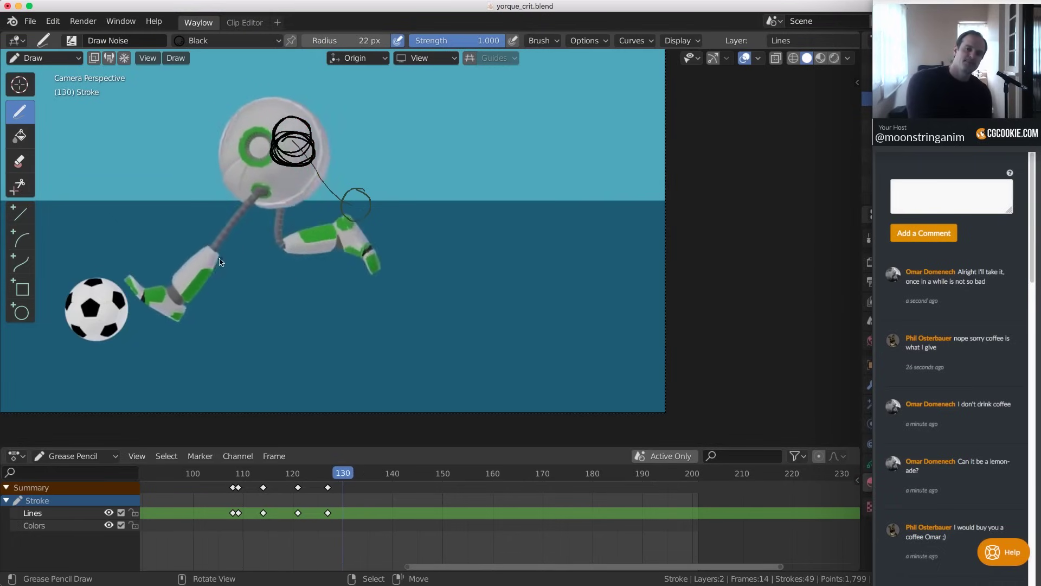
pyautogui.press('Right')
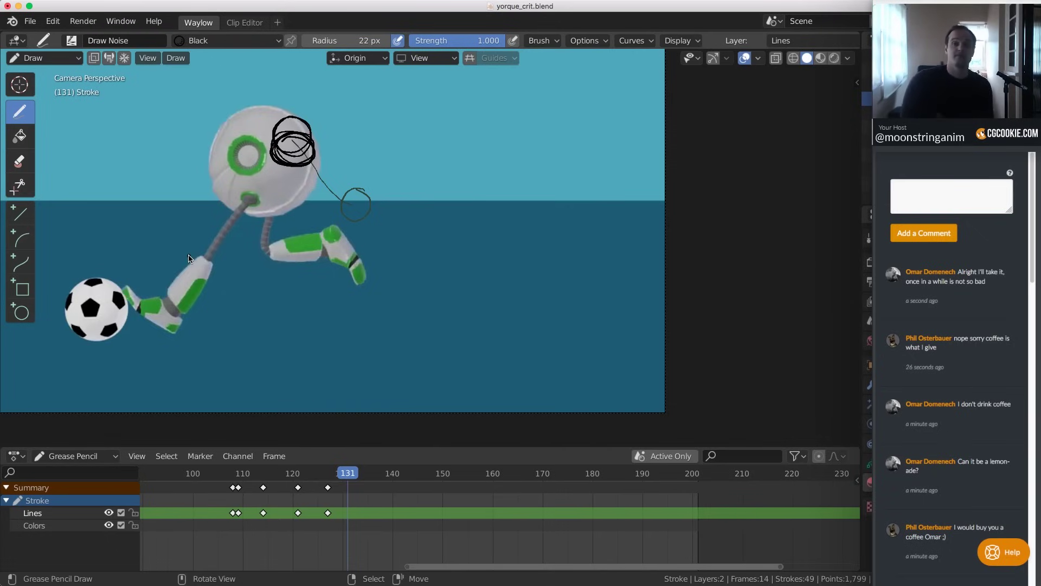
# Draw a jump arc beside the robot at frame 131, with an apex dot, widening tick marks and a bracket spanning the final drop
pyautogui.moveTo(436, 199); pyautogui.dragTo(472, 115)
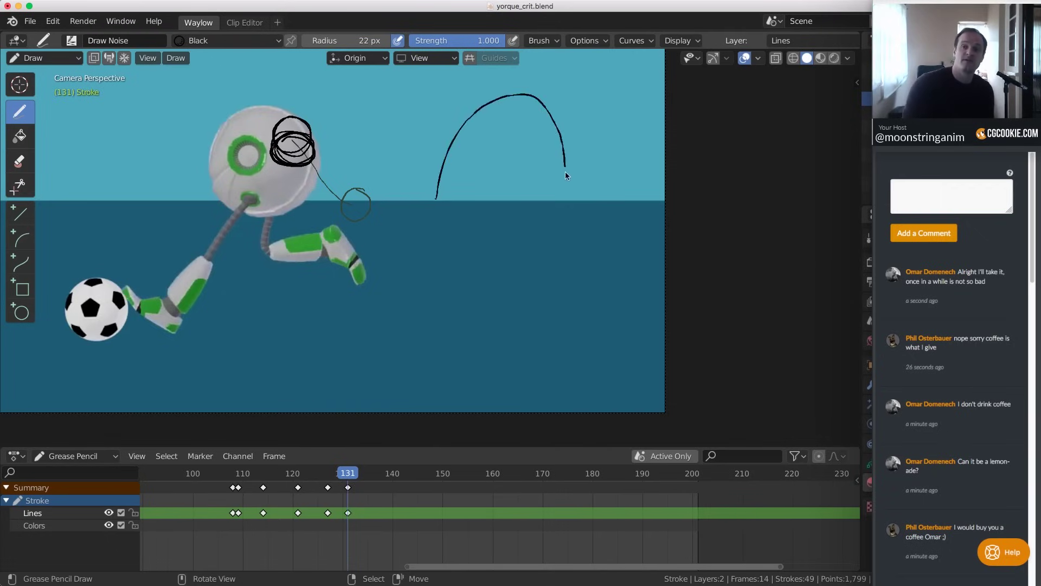
pyautogui.moveTo(565, 172); pyautogui.dragTo(565, 204)
pyautogui.moveTo(518, 96); pyautogui.dragTo(518, 100)
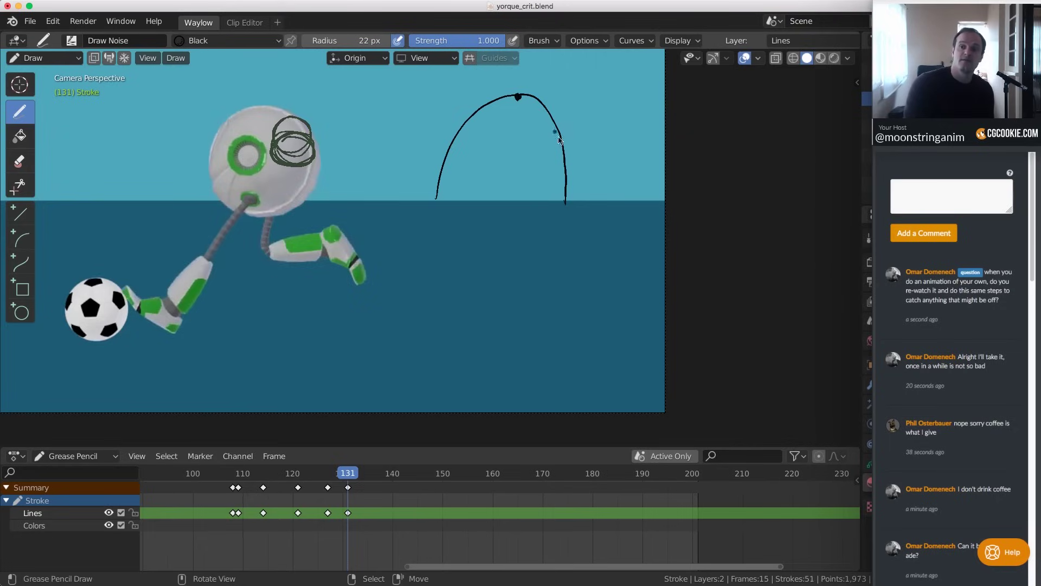
pyautogui.moveTo(561, 202); pyautogui.dragTo(577, 201)
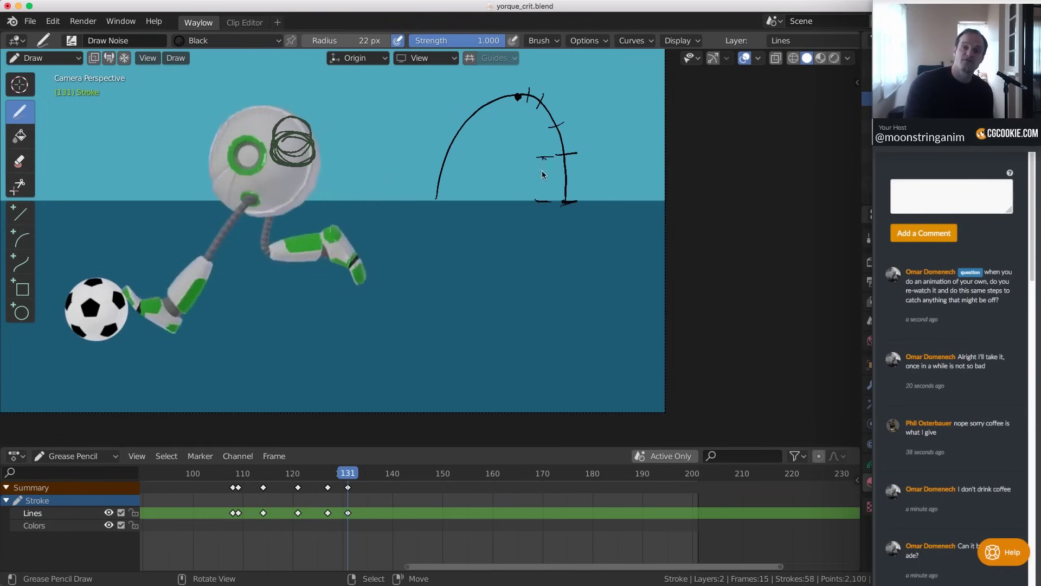
pyautogui.moveTo(543, 174); pyautogui.dragTo(541, 200)
# Mark short dashes just below the front heel at frame 132
pyautogui.press('Right')
pyautogui.press('Right')
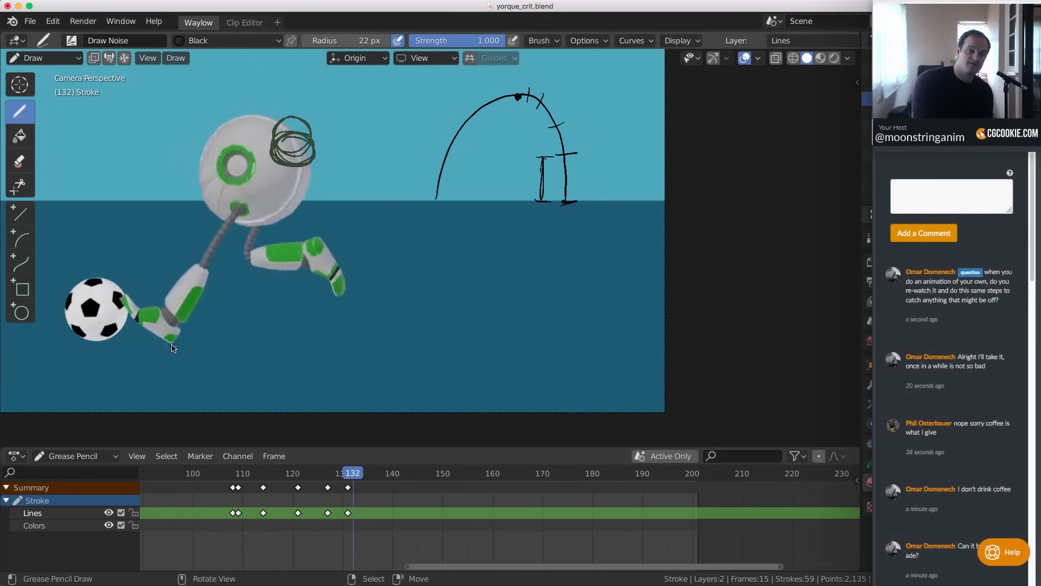
pyautogui.moveTo(170, 342); pyautogui.dragTo(177, 350)
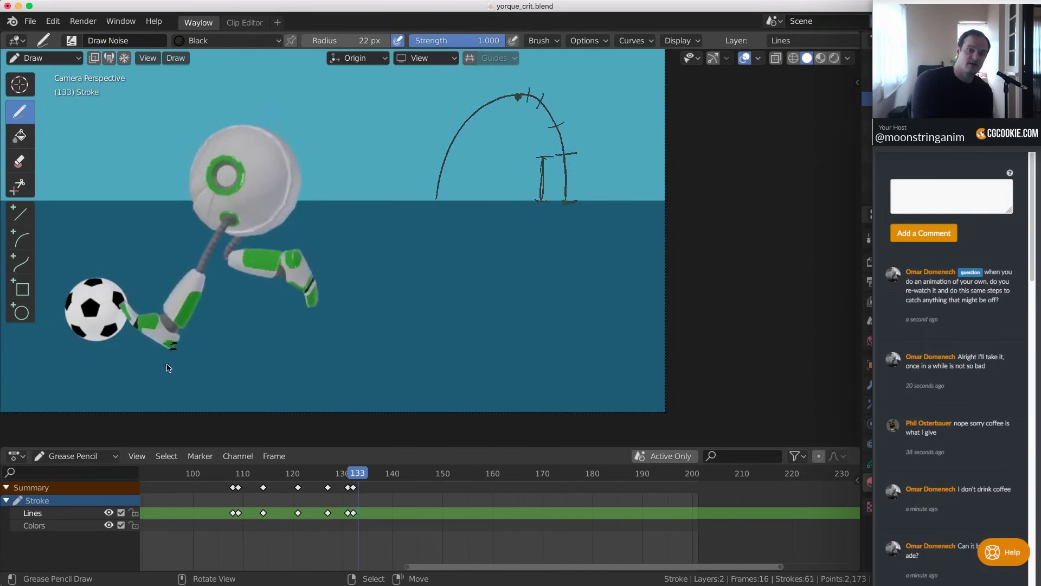
# Step through frames 130 to 137 to check the landing foot against the dashes under the heel
pyautogui.press('Right')
pyautogui.press('Right')
pyautogui.press('Right')
pyautogui.press('Right')
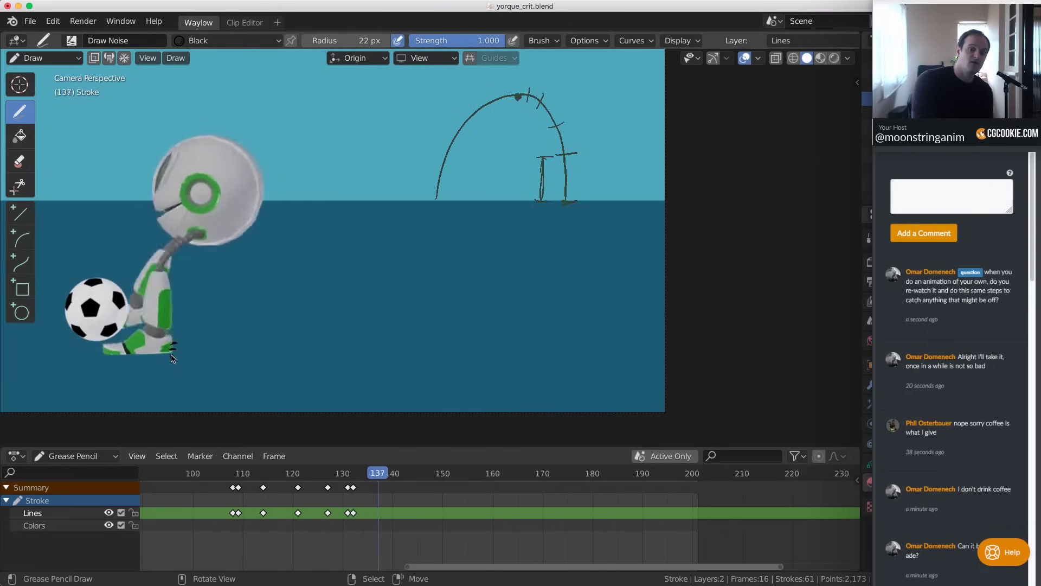
pyautogui.press('Left')
pyautogui.press('Left')
pyautogui.press('Left')
pyautogui.press('Left')
pyautogui.press('Left')
pyautogui.press('Left')
pyautogui.press('Left')
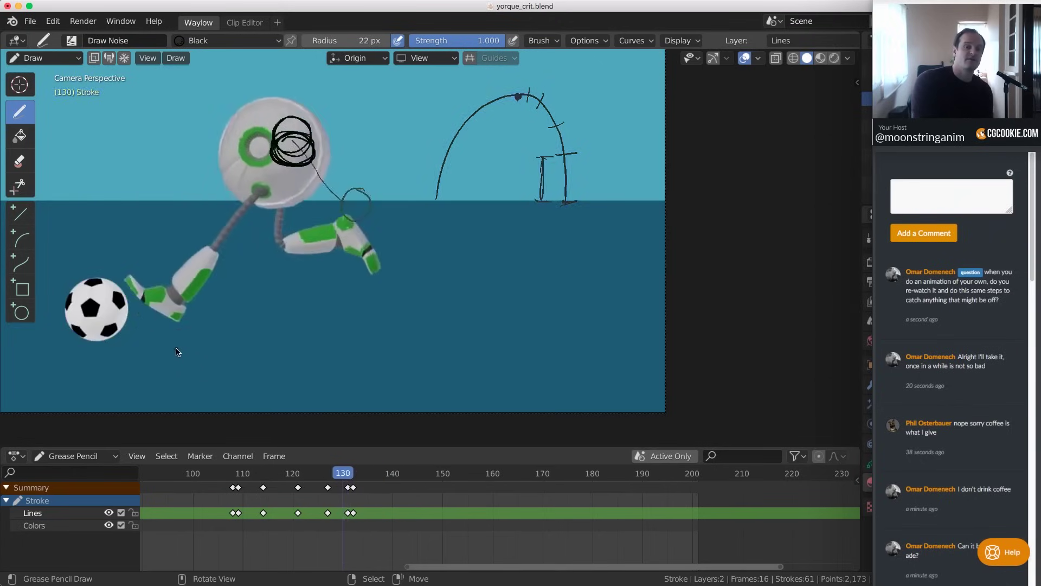
pyautogui.press('Right')
pyautogui.press('Right')
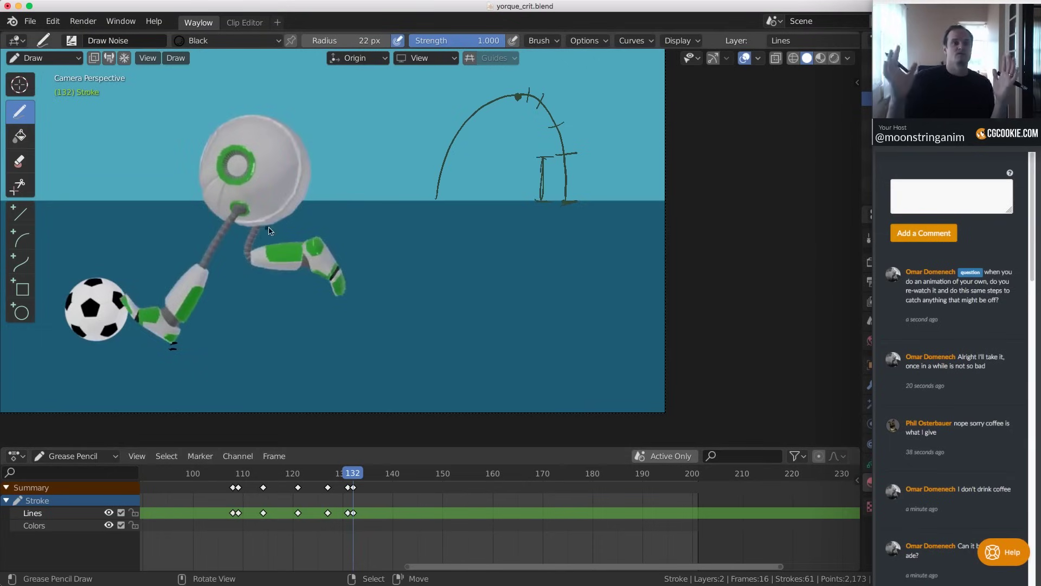
# Go back to frame 127 and step through the descent to examine the fall from the leap's peak
pyautogui.press('Left')
pyautogui.press('Left')
pyautogui.press('Left')
pyautogui.press('Left')
pyautogui.press('Left')
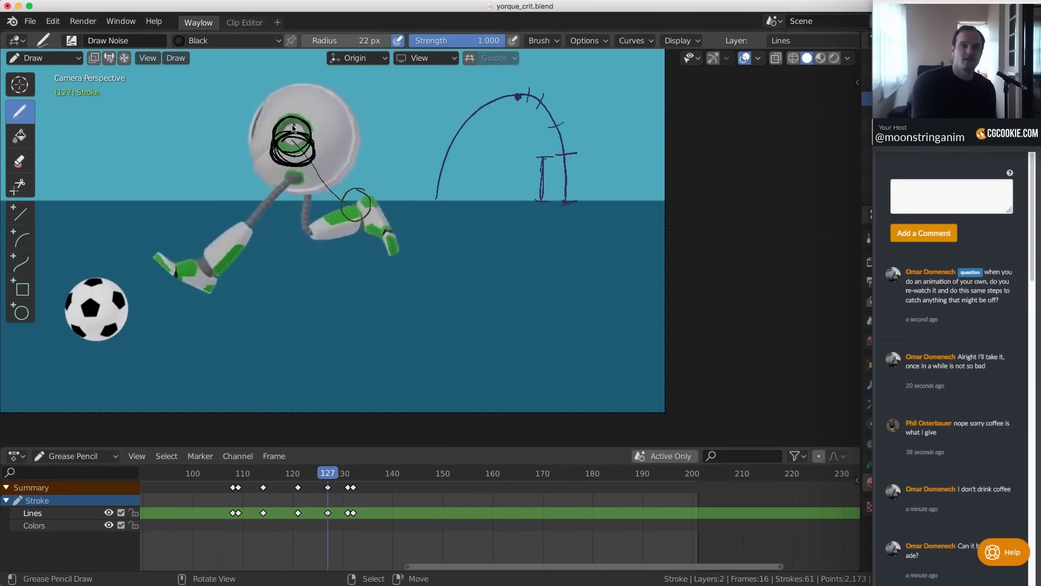
pyautogui.press('Right')
pyautogui.press('Right')
pyautogui.press('Right')
pyautogui.press('Right')
pyautogui.press('Right')
pyautogui.press('Right')
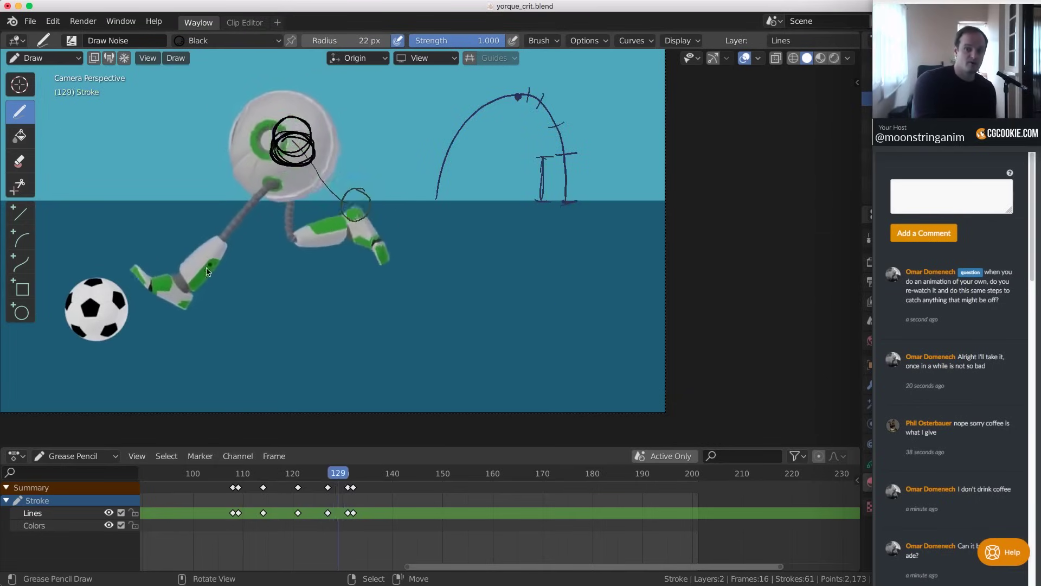
# Draw a line along the front foot from the ankle down to the heel at frame 133
pyautogui.press('Left')
pyautogui.press('Right')
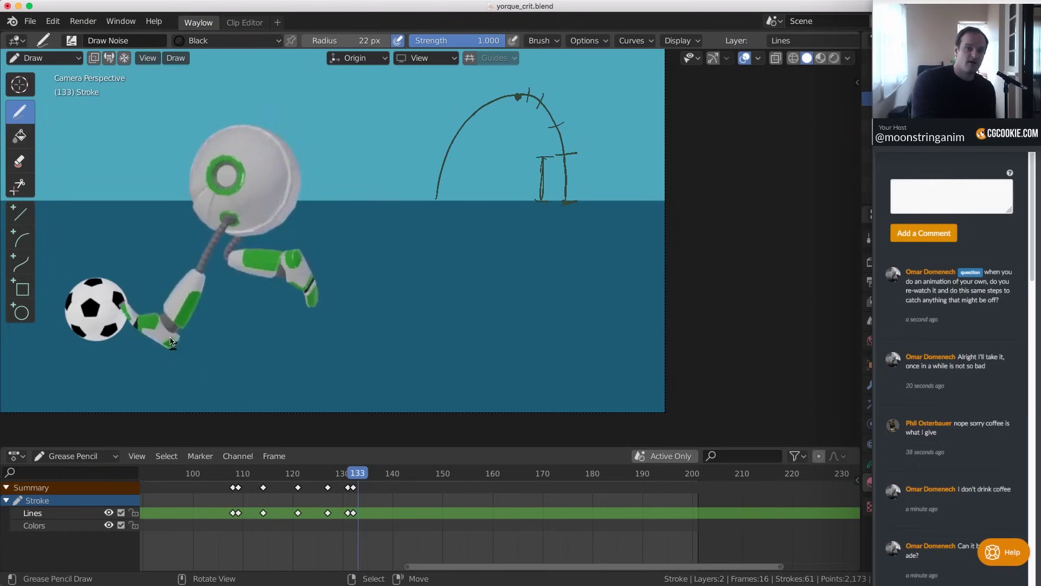
pyautogui.moveTo(179, 339); pyautogui.dragTo(172, 332)
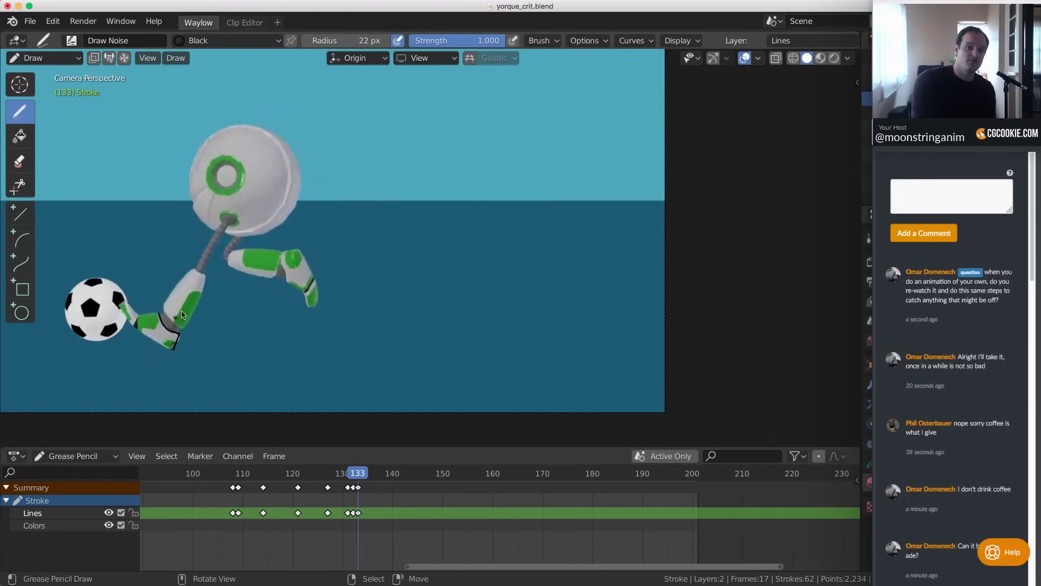
# Step between frames 128 and 133 to compare the front foot's motion with the outlined heel
pyautogui.press('Left')
pyautogui.press('Left')
pyautogui.press('Left')
pyautogui.press('Left')
pyautogui.press('Left')
pyautogui.press('Left')
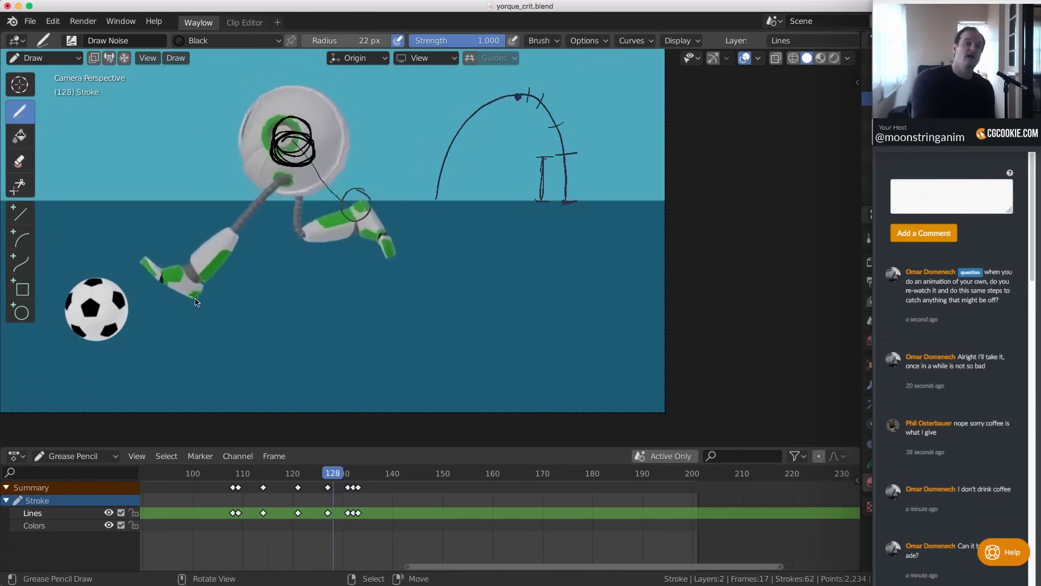
pyautogui.press('Right')
pyautogui.press('Right')
pyautogui.press('Right')
pyautogui.press('Right')
pyautogui.press('Right')
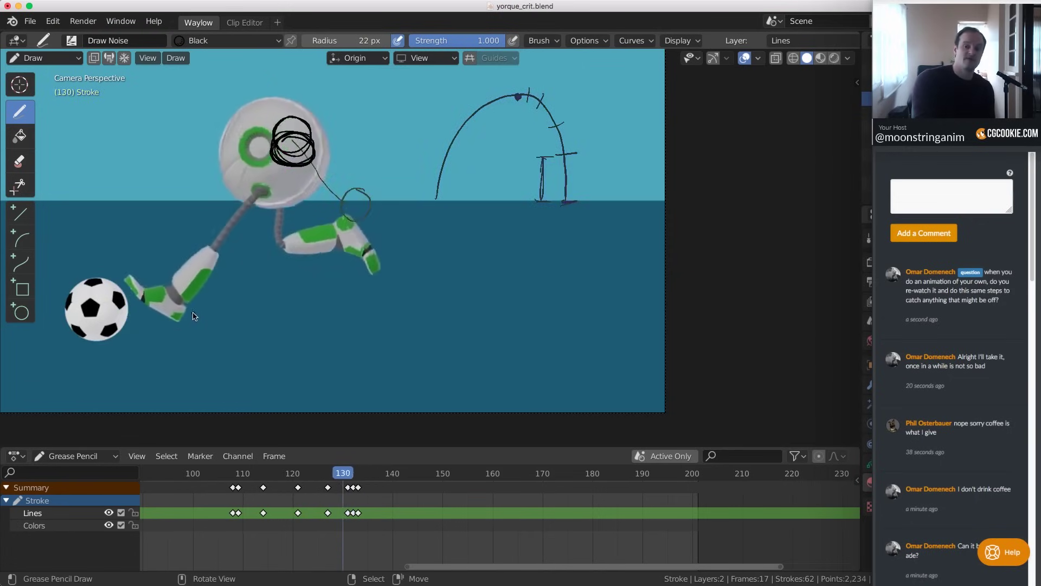
pyautogui.press('Right')
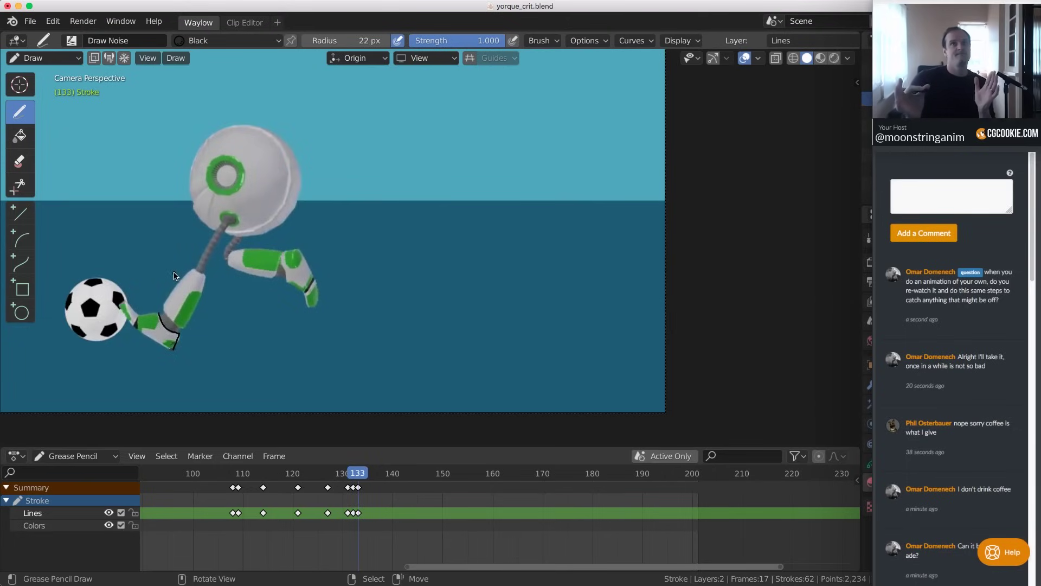
pyautogui.press('Left')
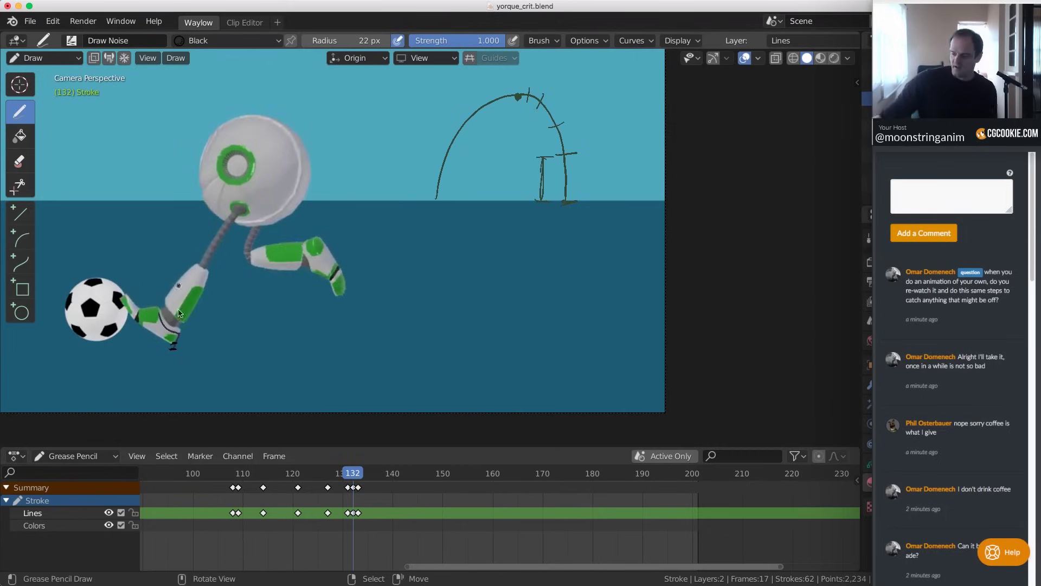
# Select all the grease pencil keyframes and zoom the timeline in around them
pyautogui.scroll(2, 383, 511)
pyautogui.press('a')
pyautogui.scroll(3, 502, 536)
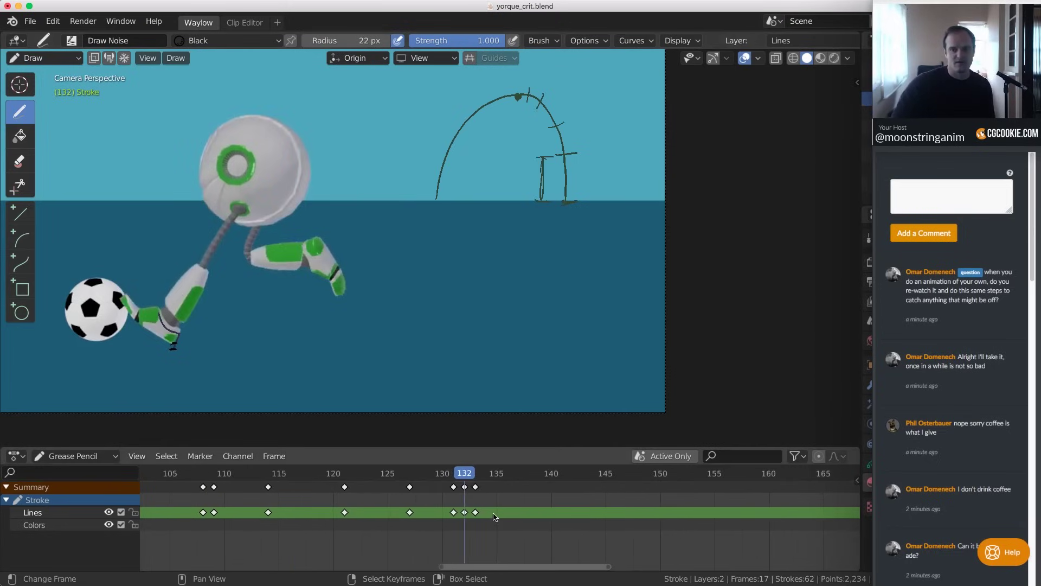
pyautogui.scroll(-2, 494, 516)
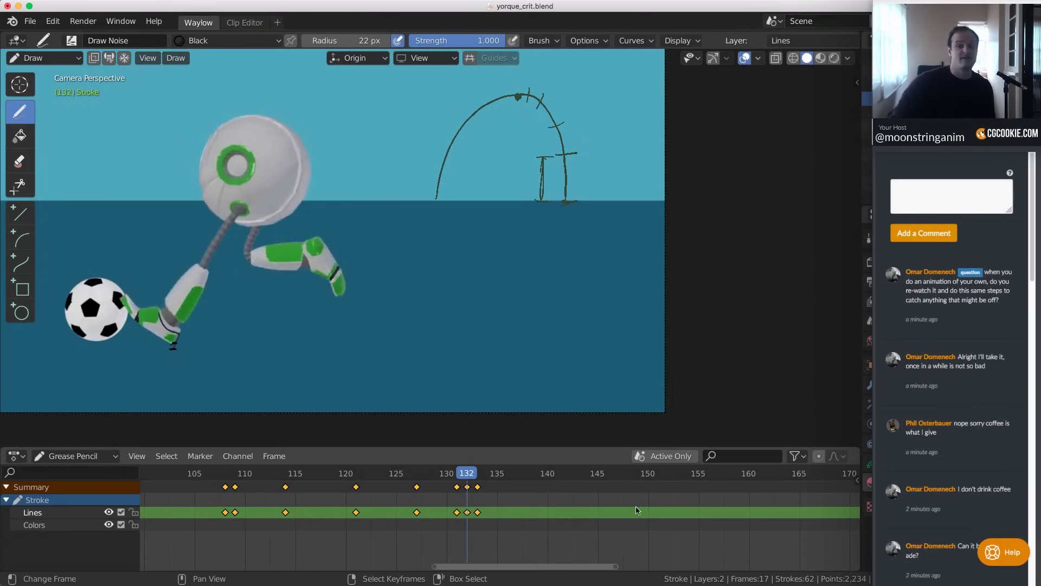
# Try to shift the selected keyframes on either side of frame 129 in time
pyautogui.press('g')
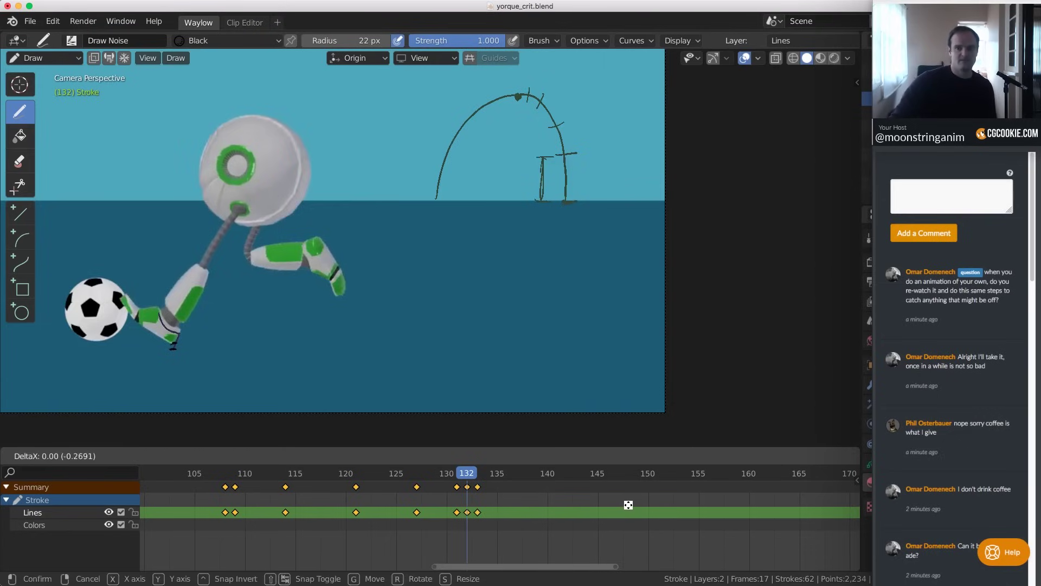
pyautogui.press('Escape')
pyautogui.click(437, 507)
pyautogui.press('g')
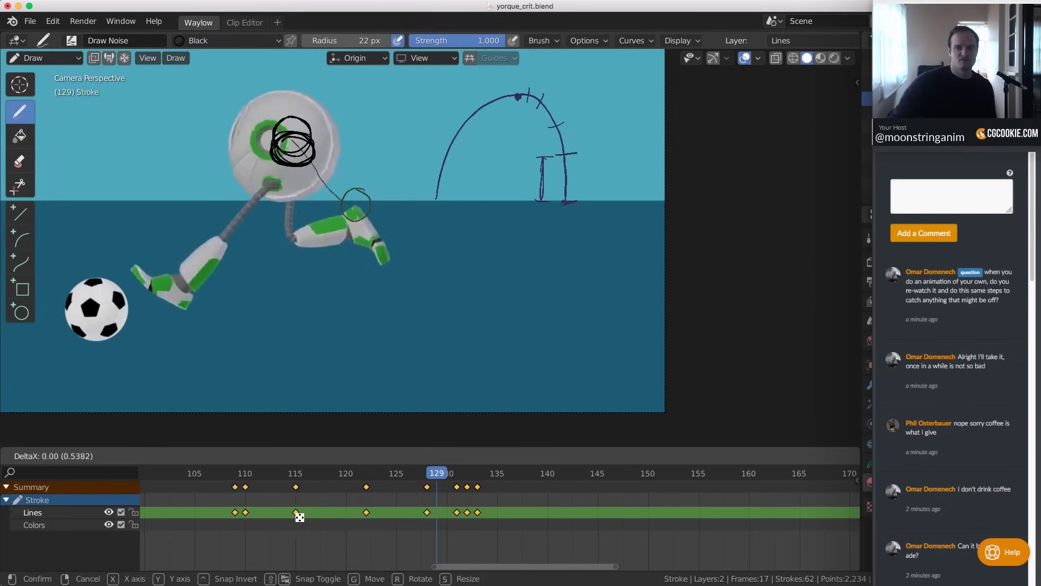
pyautogui.press('Escape')
pyautogui.press('g')
pyautogui.press('Escape')
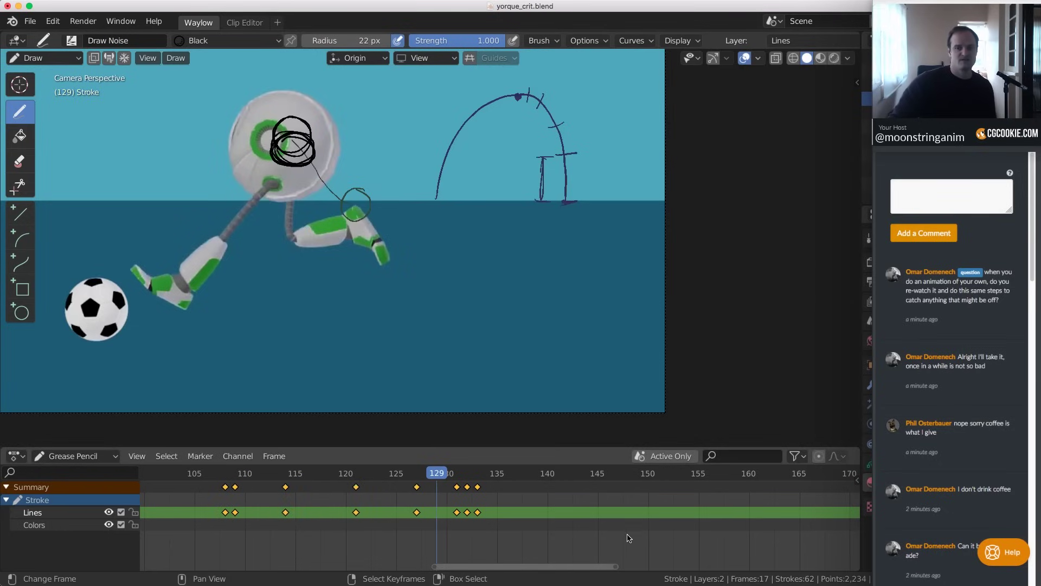
pyautogui.press('g')
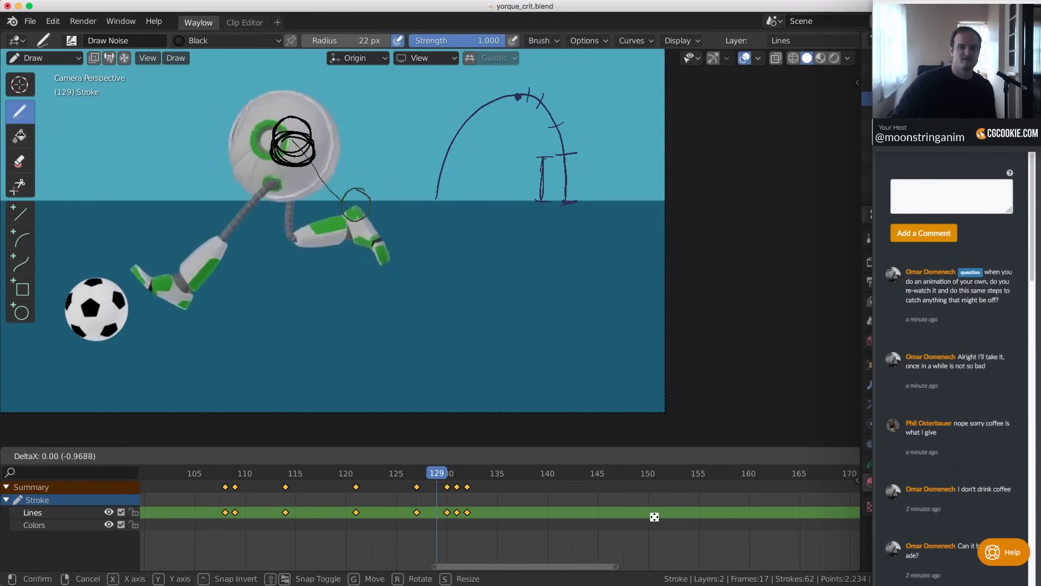
pyautogui.press('Escape')
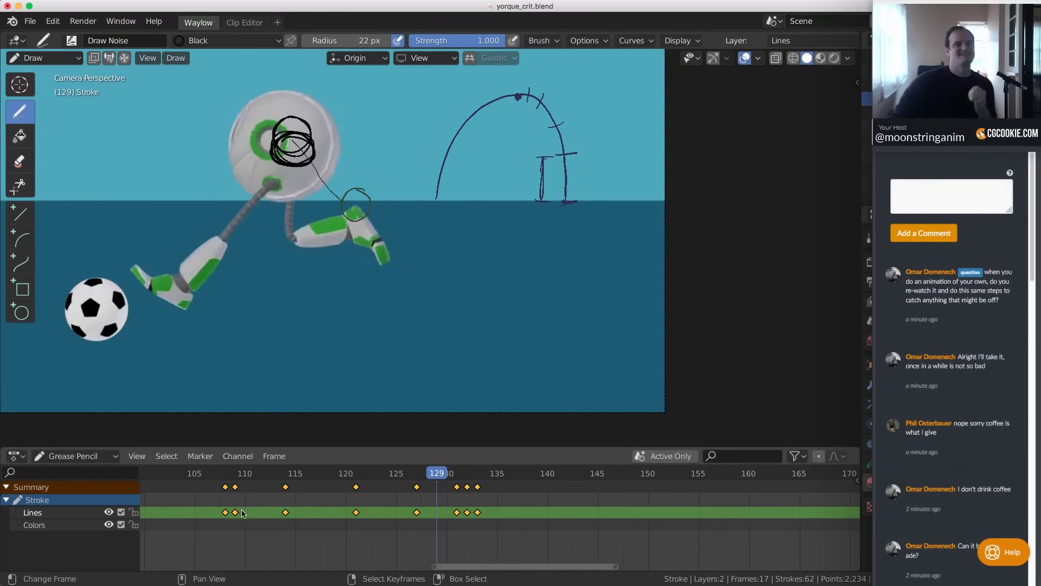
# Try to scale the timing of all selected keyframes about frame 131
pyautogui.click(455, 524)
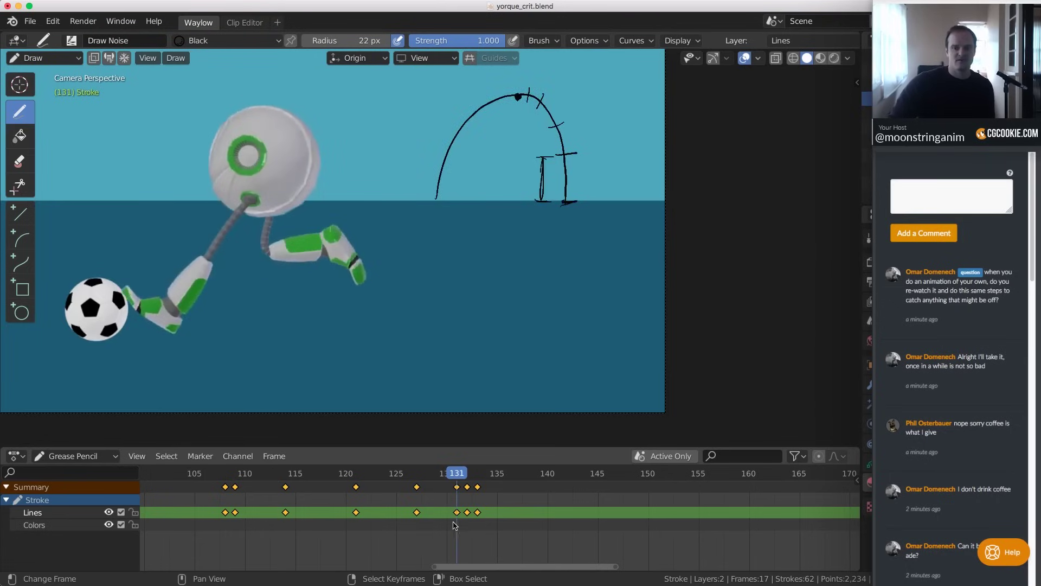
pyautogui.press('g')
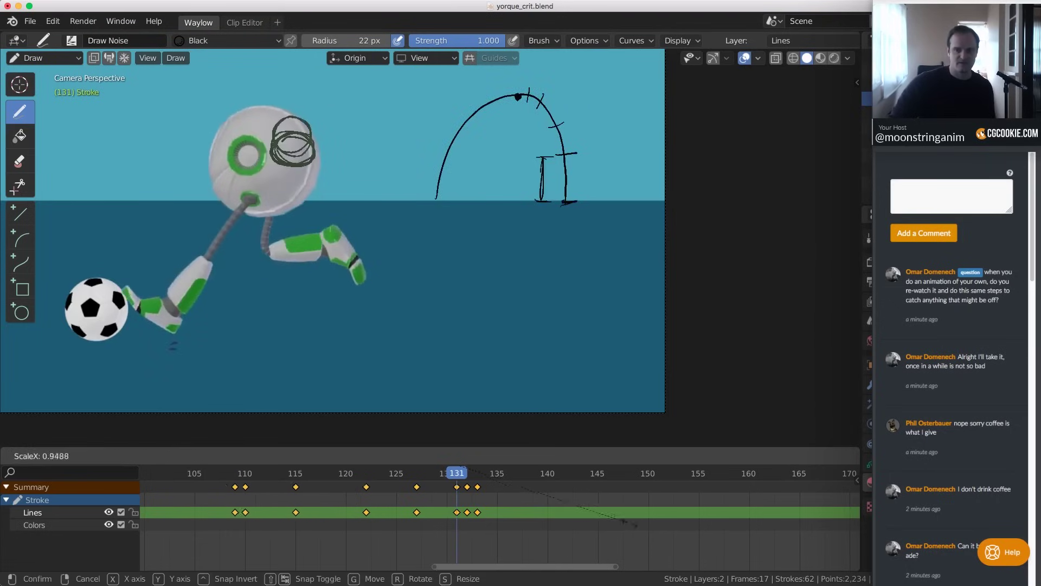
pyautogui.press('Escape')
pyautogui.scroll(-1, 418, 507)
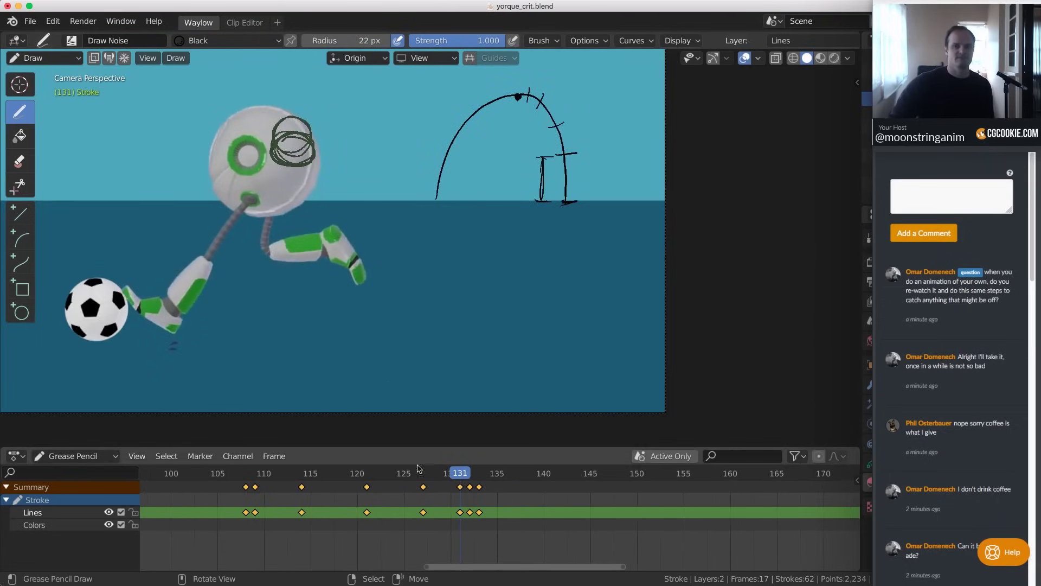
# Shift the last three grease pencil keyframes one frame earlier, to frames 130, 131 and 132
pyautogui.click(427, 506)
pyautogui.moveTo(428, 506); pyautogui.dragTo(445, 507)
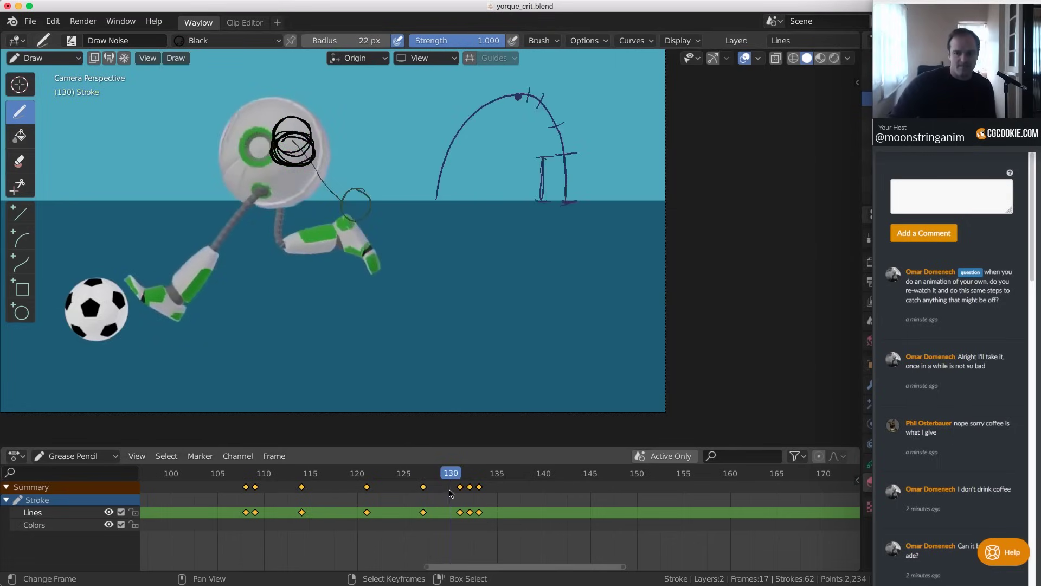
pyautogui.scroll(1, 450, 499)
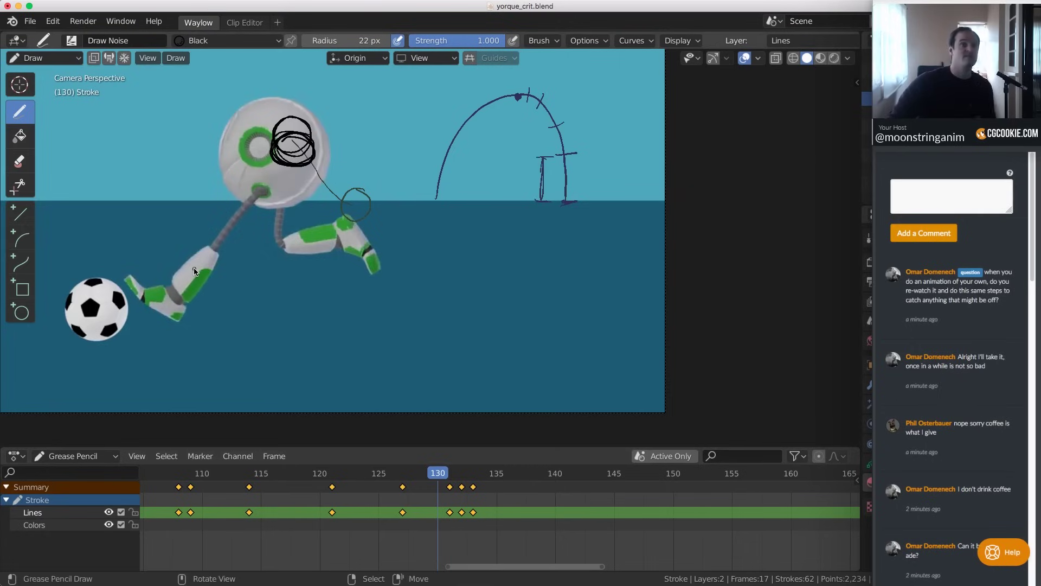
pyautogui.press('g')
pyautogui.click(506, 508)
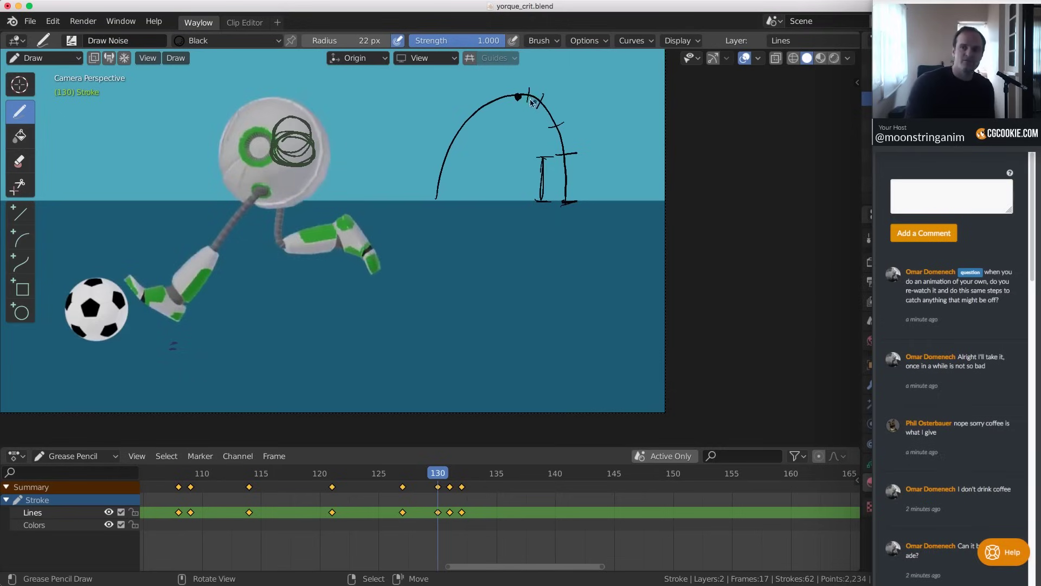
# Draw vertical strokes along the lower descent of the arc diagram on frame 130 and advance to frame 132
pyautogui.moveTo(547, 109); pyautogui.dragTo(561, 206)
pyautogui.moveTo(566, 155); pyautogui.dragTo(564, 187)
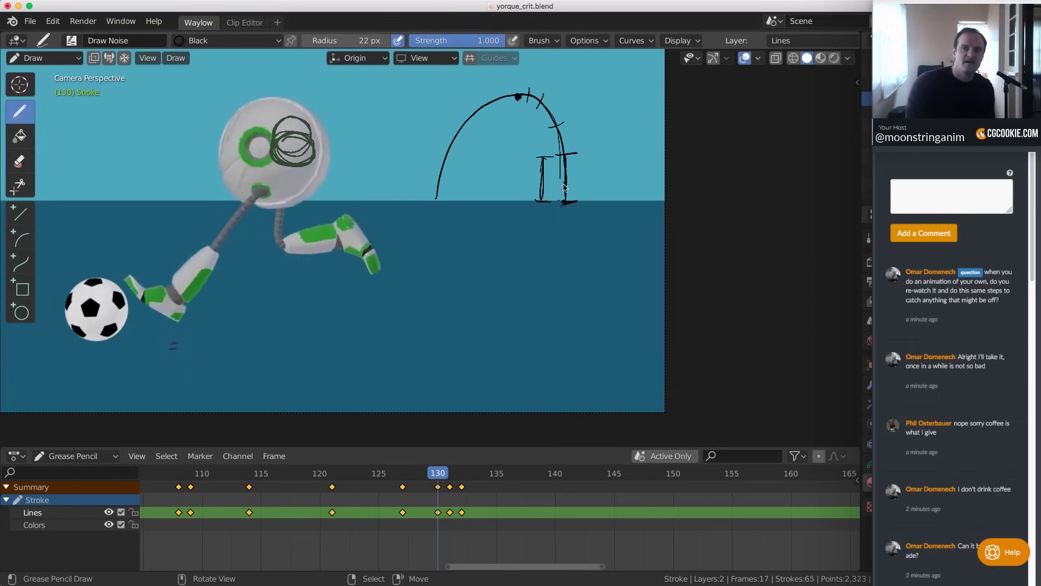
pyautogui.press('Right')
pyautogui.press('Right')
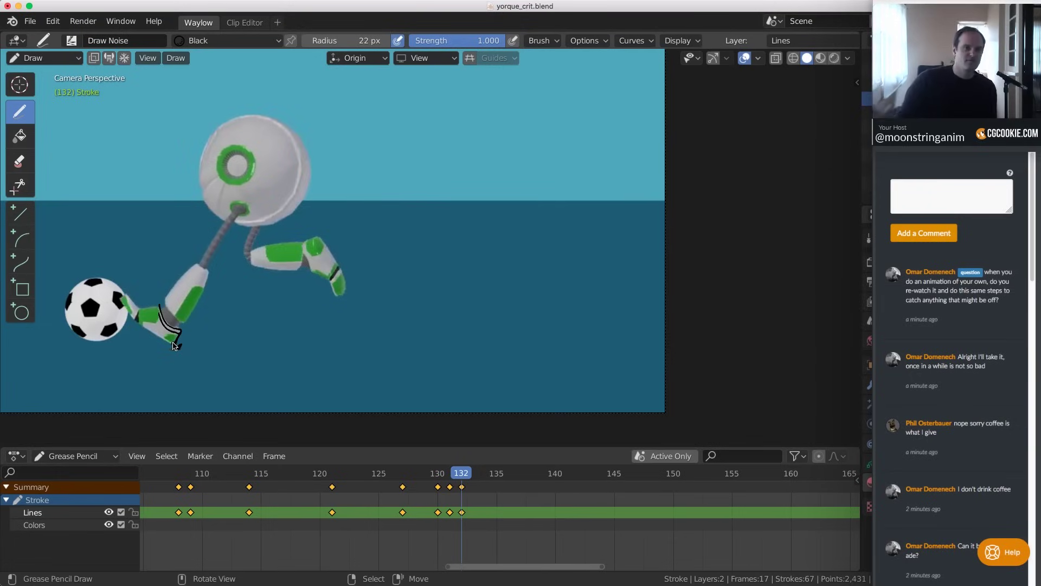
# Scrub between frames 131 and 144 to review the landing and the kick
pyautogui.moveTo(462, 536); pyautogui.dragTo(607, 527)
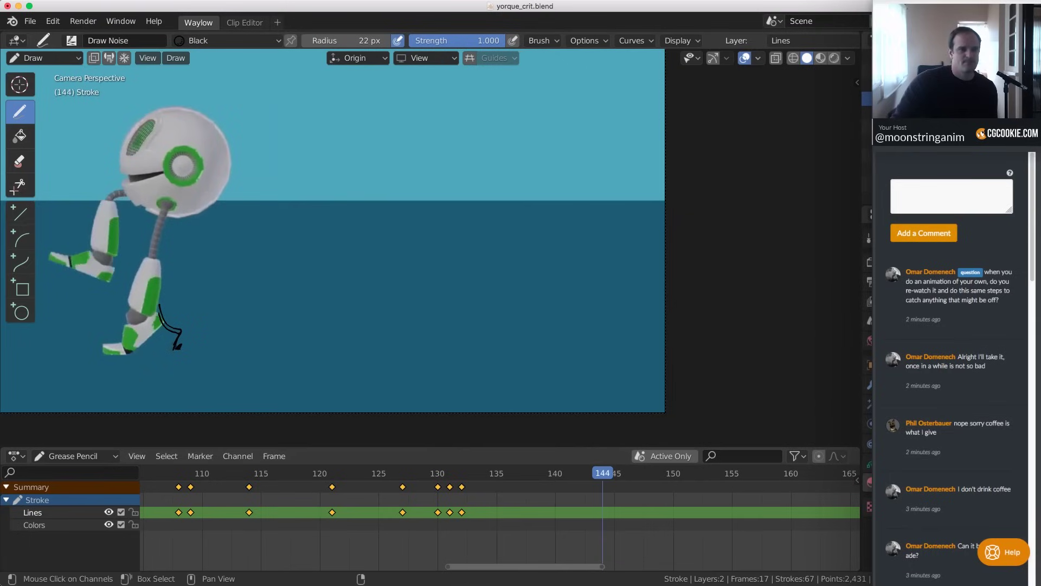
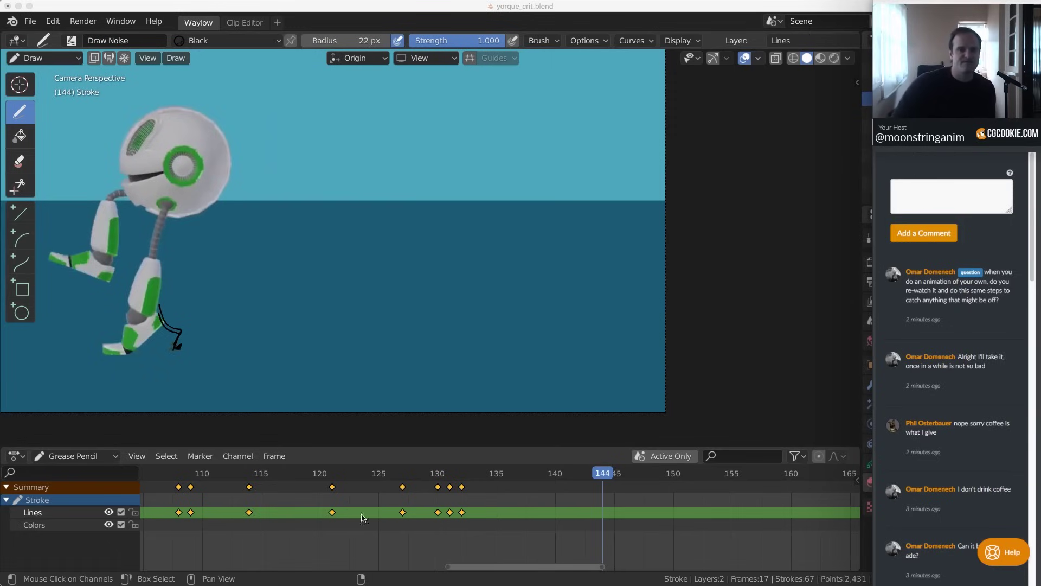
pyautogui.moveTo(437, 532); pyautogui.dragTo(449, 536)
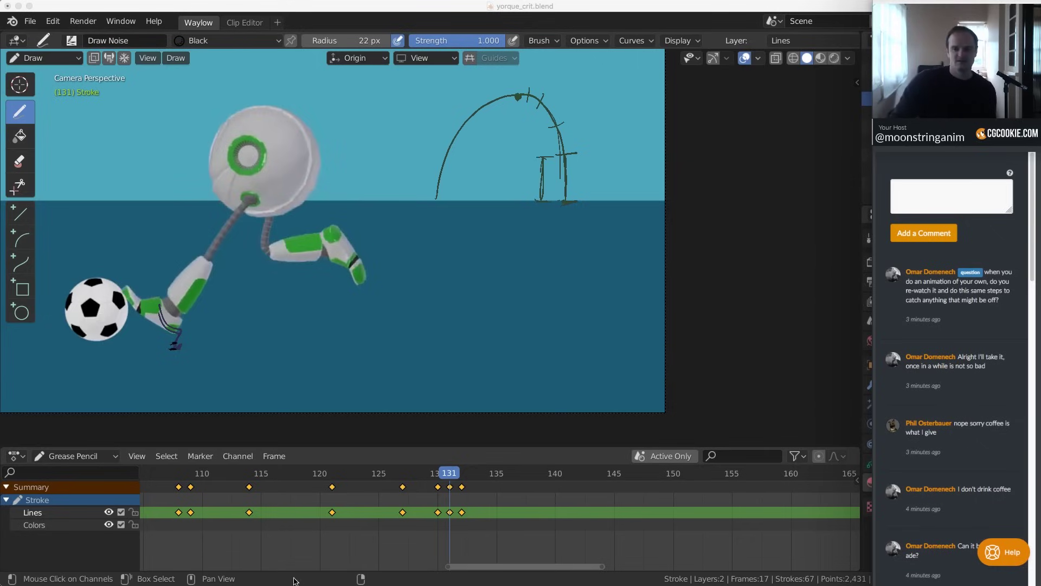
pyautogui.moveTo(445, 547); pyautogui.dragTo(496, 539)
# Fit the full camera frame in view and step between frames 131 and 137 to examine the wind-up into the kick
pyautogui.press('Home')
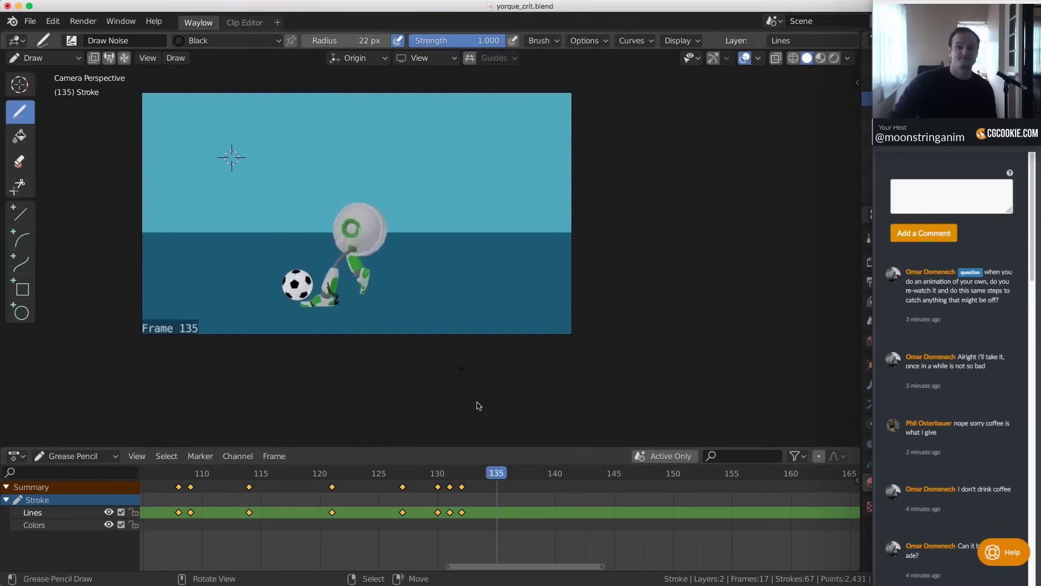
pyautogui.scroll(1, 475, 506)
pyautogui.moveTo(475, 506); pyautogui.dragTo(496, 506)
pyautogui.press('Left')
pyautogui.press('Left')
pyautogui.press('Left')
pyautogui.press('Left')
pyautogui.press('Right')
pyautogui.press('Right')
pyautogui.press('Right')
pyautogui.press('Right')
pyautogui.press('Right')
pyautogui.press('Right')
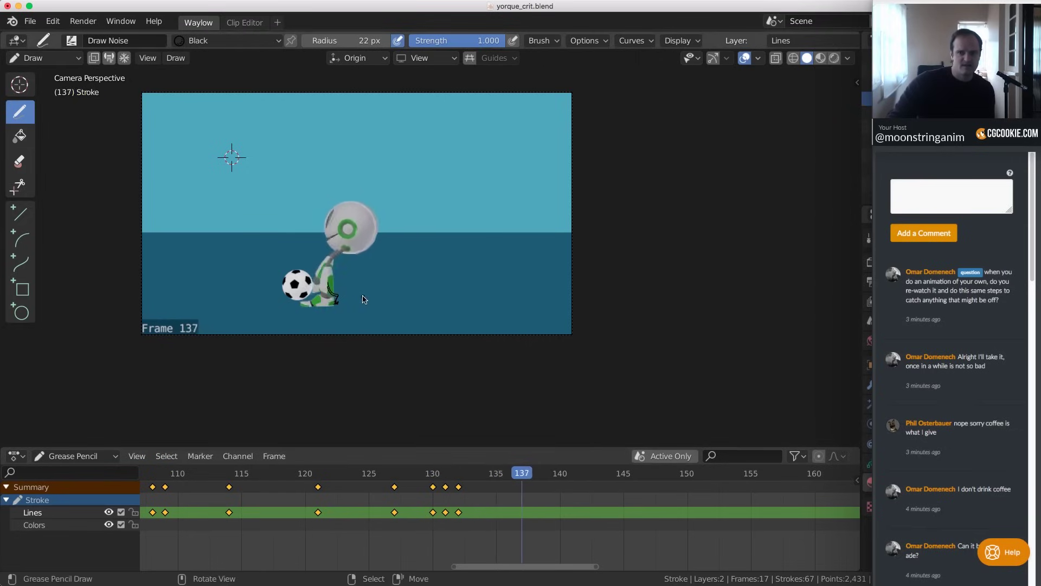
pyautogui.press('Left')
pyautogui.press('Left')
pyautogui.press('Left')
pyautogui.press('Left')
pyautogui.press('Right')
pyautogui.press('Right')
pyautogui.press('Right')
pyautogui.press('Right')
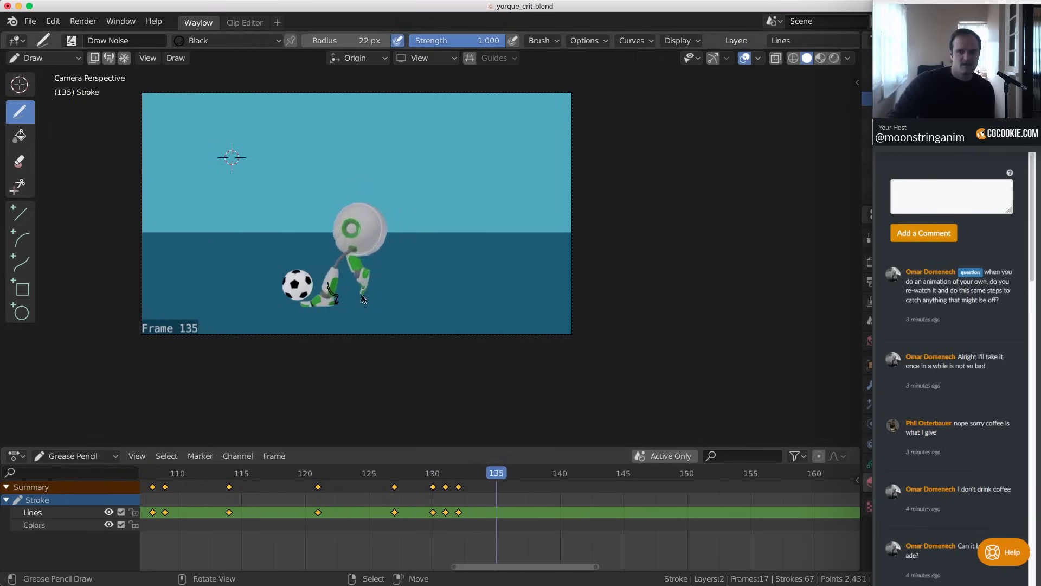
pyautogui.press('Left')
pyautogui.press('Left')
# Step repeatedly from frame 131 through the ball contact to examine the kicking leg's swing and spacing
pyautogui.scroll(3, 477, 521)
pyautogui.click(476, 520)
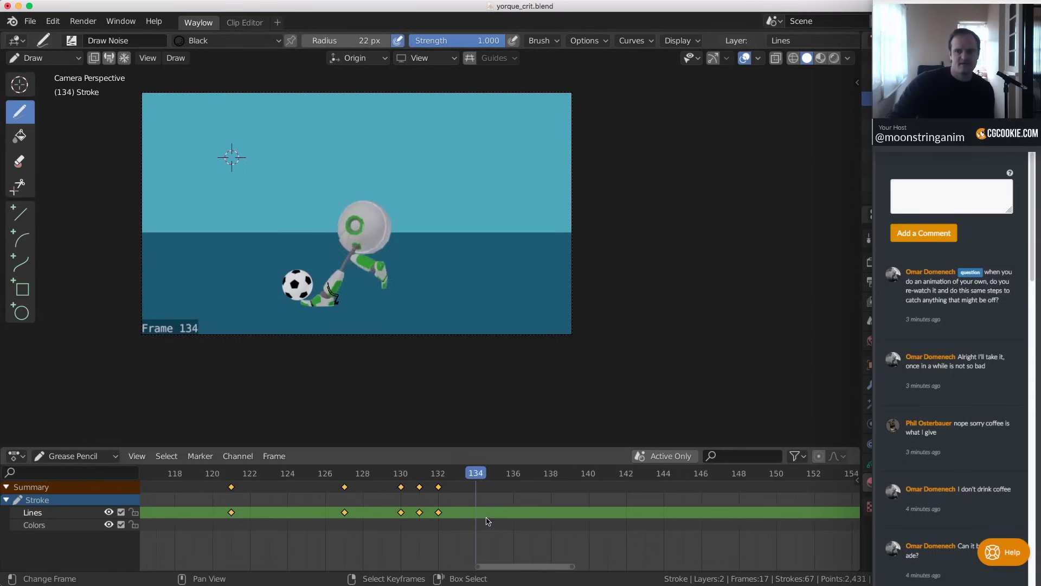
pyautogui.click(459, 521)
pyautogui.click(439, 521)
pyautogui.click(420, 523)
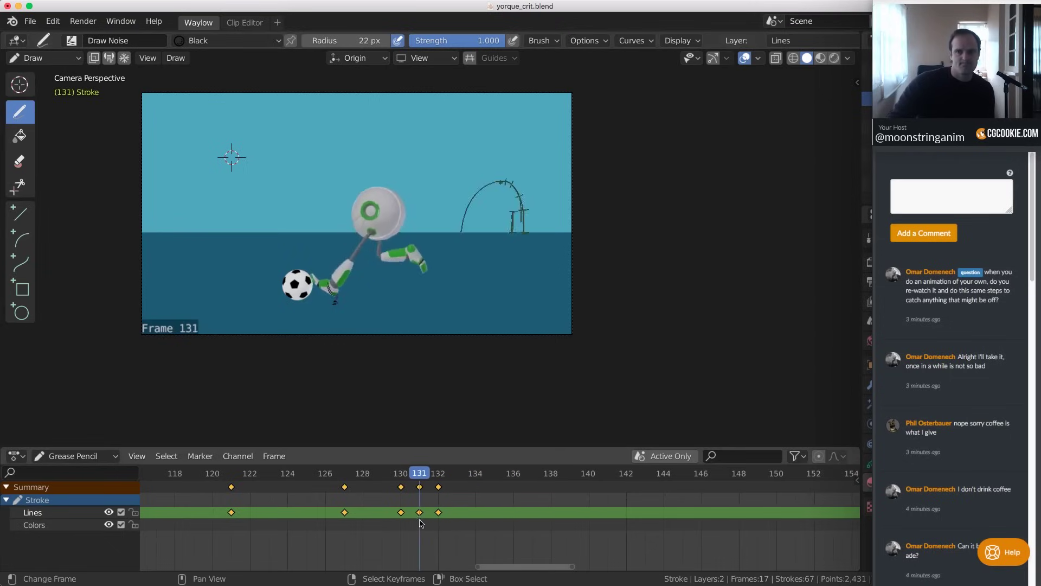
pyautogui.click(429, 524)
pyautogui.press('Right')
pyautogui.press('Right')
pyautogui.press('Right')
pyautogui.press('Right')
pyautogui.press('Left')
pyautogui.press('Left')
pyautogui.press('Left')
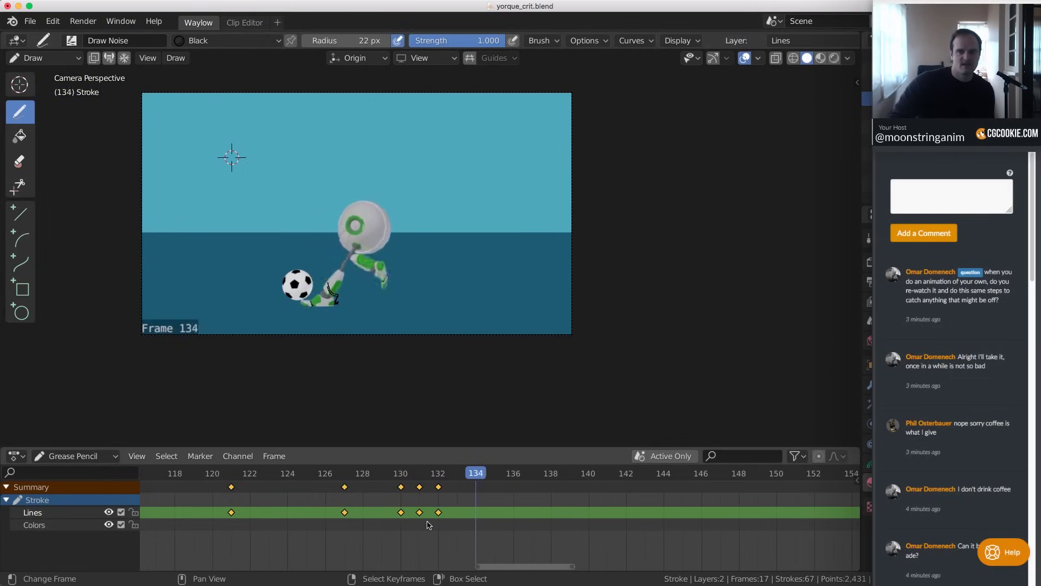
pyautogui.press('Right')
pyautogui.press('Right')
pyautogui.press('Right')
pyautogui.press('Right')
pyautogui.press('Right')
pyautogui.press('Right')
pyautogui.press('Left')
pyautogui.press('Left')
pyautogui.press('Left')
pyautogui.press('Left')
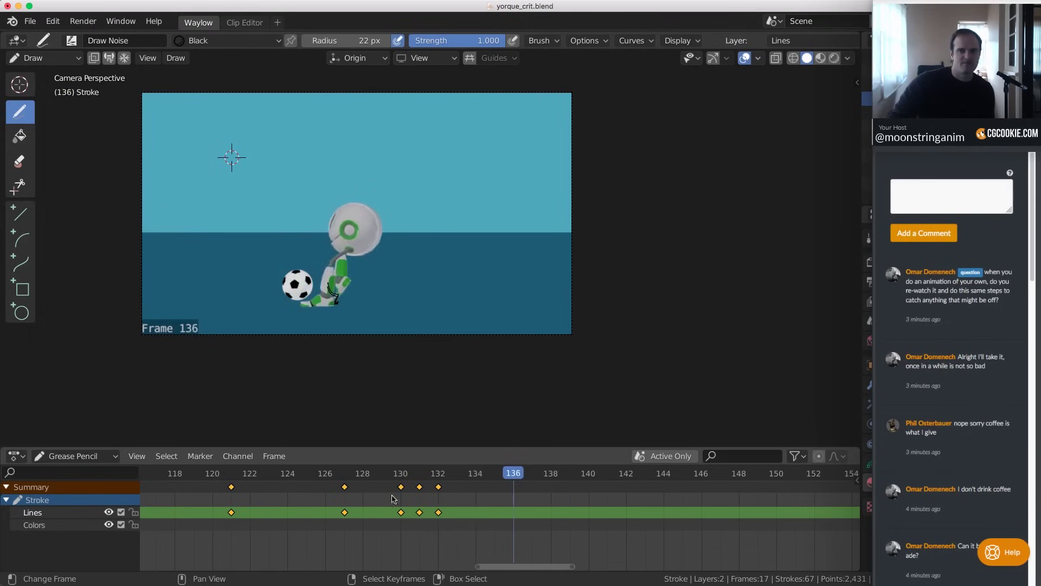
pyautogui.press('Left')
pyautogui.press('Left')
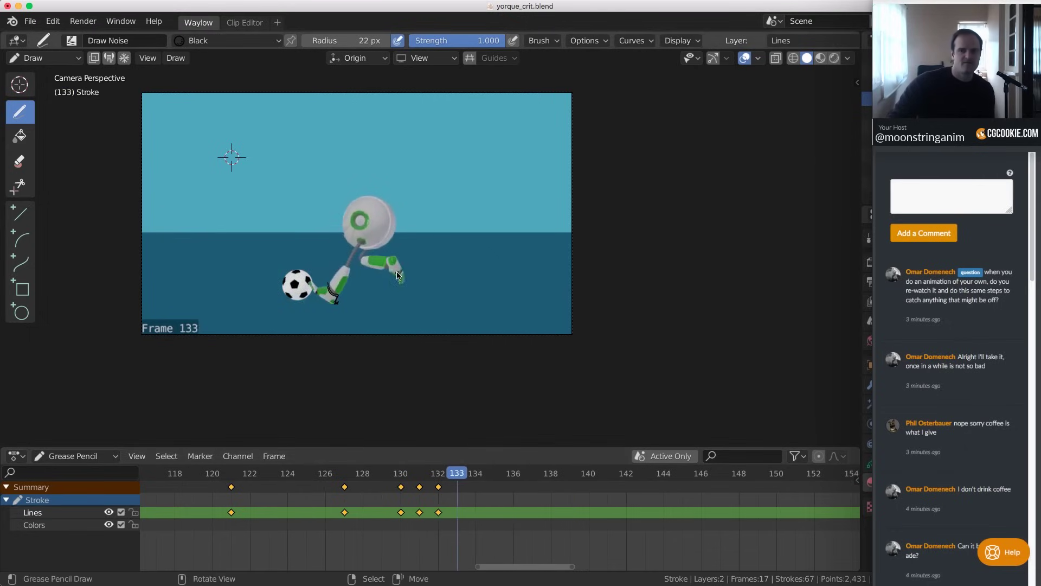
# Outline the kicking foot's position on each frame from 133 to 137
pyautogui.scroll(3, 397, 274)
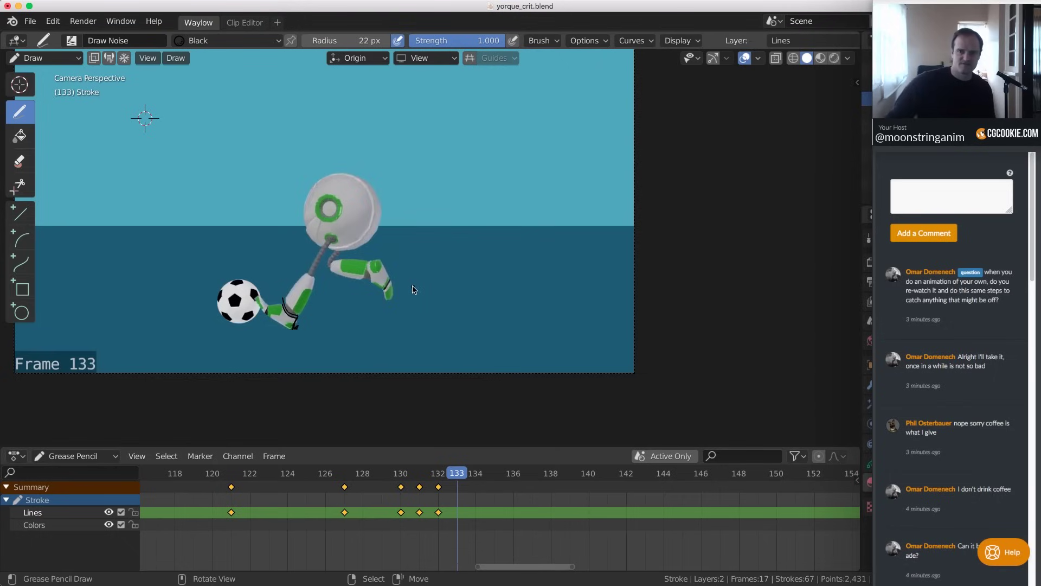
pyautogui.moveTo(373, 264)
pyautogui.mouseDown()
pyautogui.moveTo(383, 295)
pyautogui.moveTo(374, 268)
pyautogui.moveTo(328, 319)
pyautogui.moveTo(293, 319)
pyautogui.moveTo(312, 290)
pyautogui.moveTo(269, 293)
pyautogui.moveTo(258, 318)
pyautogui.moveTo(274, 319)
pyautogui.mouseUp()
pyautogui.press('Right')
pyautogui.press('Right')
pyautogui.press('Right')
pyautogui.press('Right')
# Step between frames 134 and 137 to compare the spacing of the kicking foot outlines
pyautogui.press('Left')
pyautogui.press('Left')
pyautogui.press('Left')
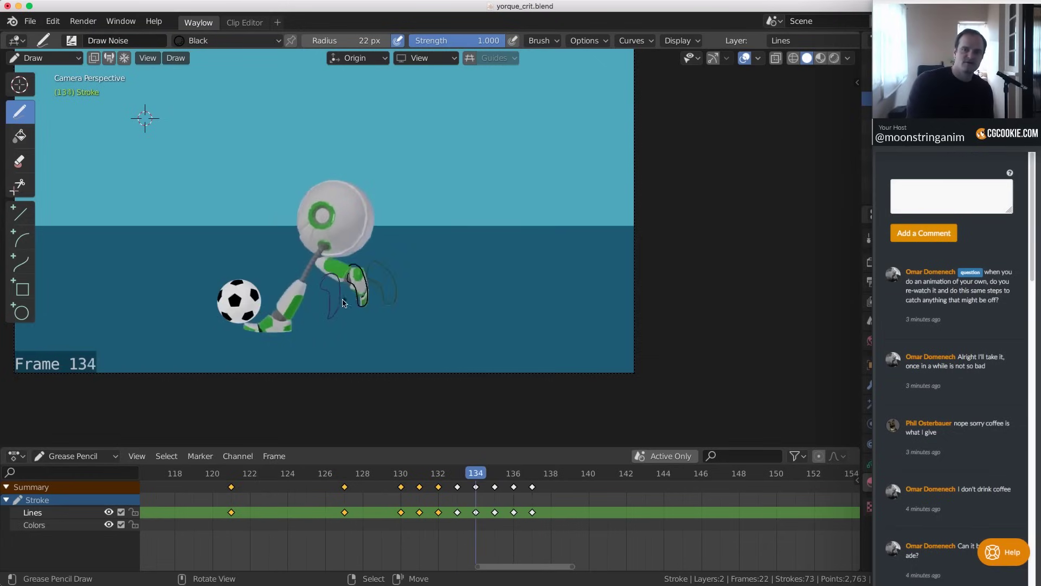
pyautogui.press('Right')
pyautogui.press('Right')
pyautogui.press('Right')
pyautogui.press('Left')
pyautogui.press('Left')
pyautogui.press('Left')
# Draw a row of vertical tick marks above the kicking foot outlines on frames 134 and 135 to chart their spacing
pyautogui.moveTo(367, 250); pyautogui.dragTo(366, 247)
pyautogui.moveTo(266, 226); pyautogui.dragTo(266, 245)
pyautogui.press('Left')
pyautogui.press('Right')
pyautogui.press('Right')
pyautogui.press('Right')
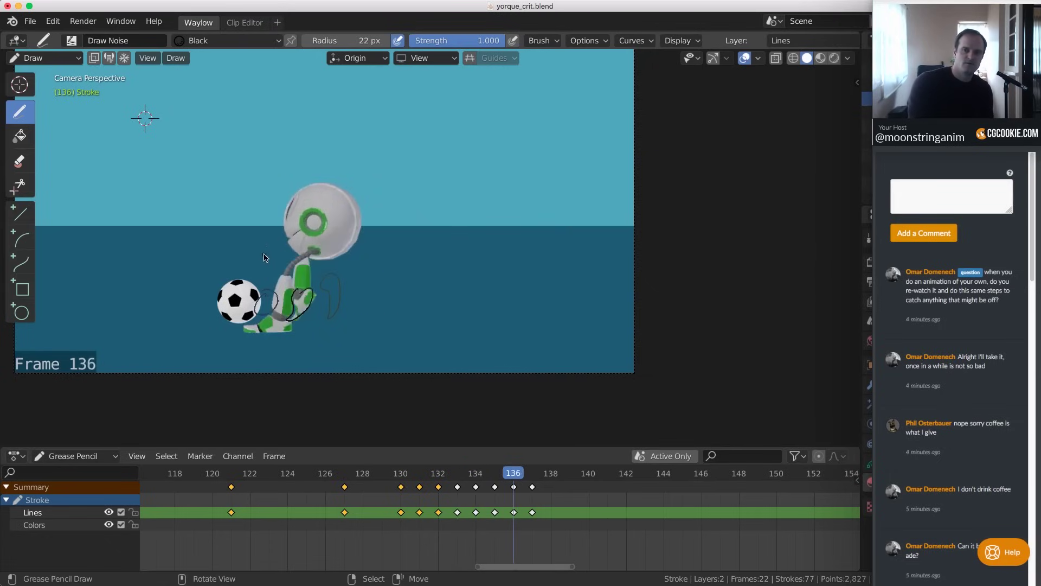
pyautogui.press('Left')
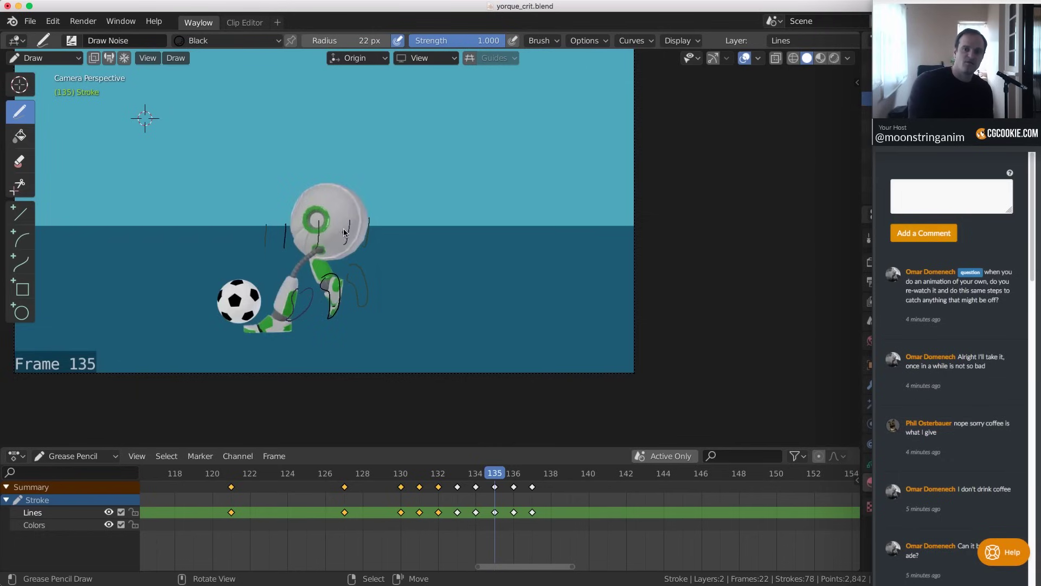
# Step between frames 133 and 138 to compare the foot's travel before and after ball contact with the spacing ticks
pyautogui.press('Left')
pyautogui.press('Left')
pyautogui.press('Right')
pyautogui.press('Right')
pyautogui.press('Right')
pyautogui.press('Right')
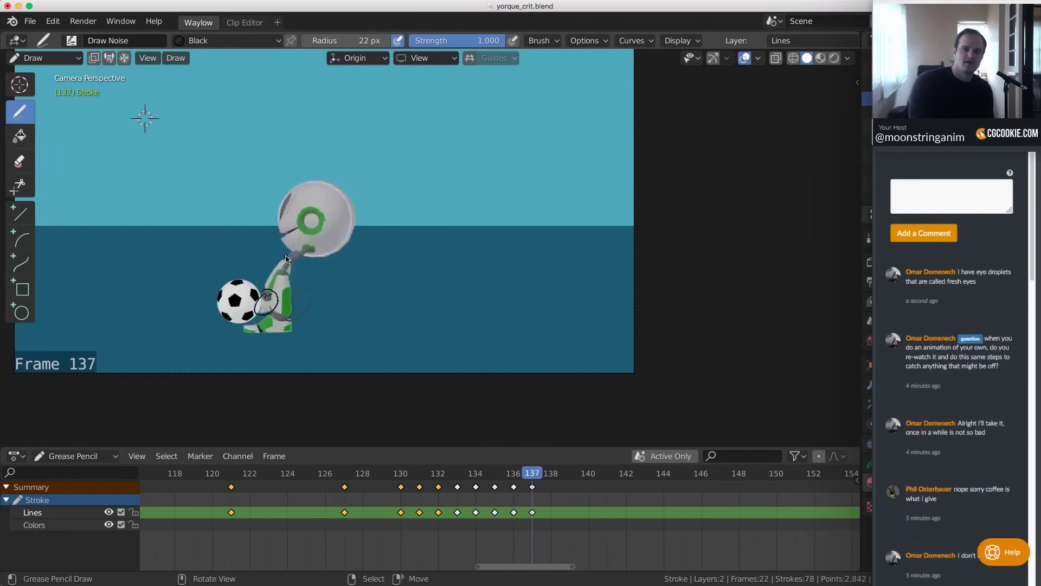
pyautogui.press('Left')
pyautogui.press('Right')
pyautogui.press('Right')
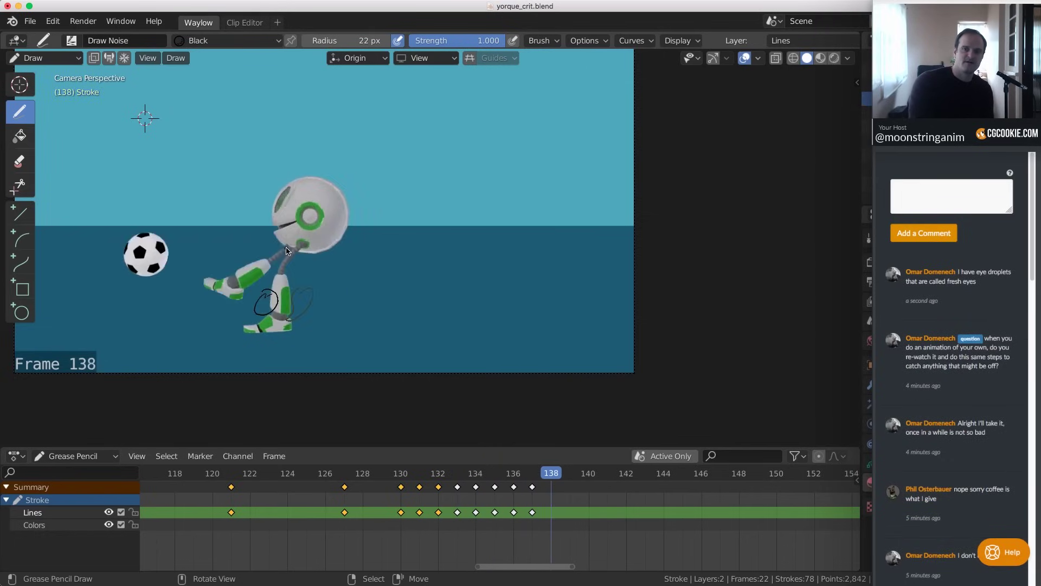
pyautogui.press('Left')
pyautogui.press('Left')
pyautogui.press('Left')
pyautogui.press('Left')
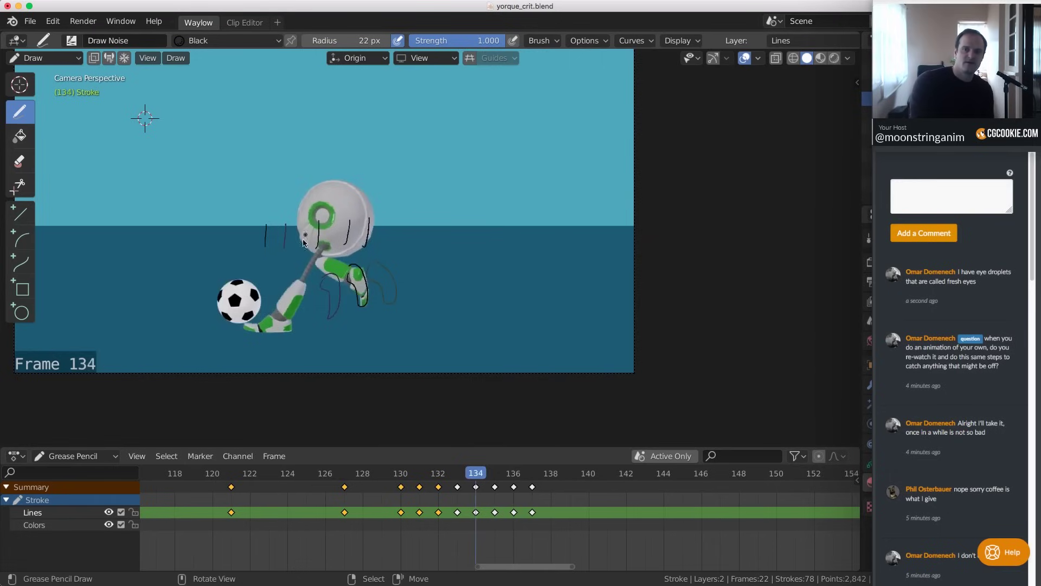
# Thicken the two ticks nearest the ball, connect the row with a horizontal line, and circle the second tick from the start
pyautogui.moveTo(286, 231)
pyautogui.mouseDown()
pyautogui.moveTo(290, 222)
pyautogui.moveTo(288, 251)
pyautogui.moveTo(266, 219)
pyautogui.mouseUp()
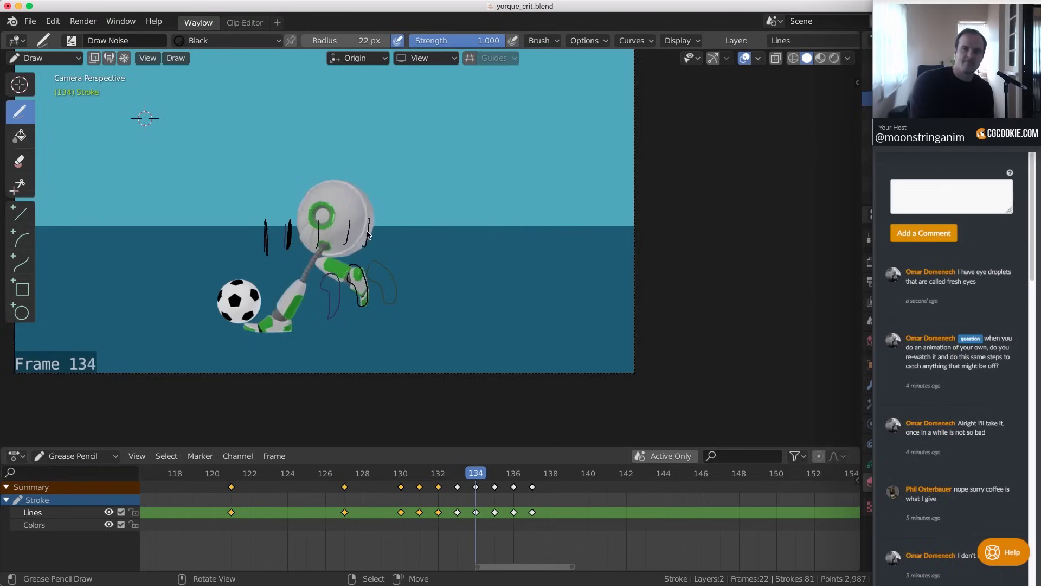
pyautogui.moveTo(367, 234); pyautogui.dragTo(293, 237)
pyautogui.moveTo(287, 238)
pyautogui.mouseDown()
pyautogui.moveTo(266, 239)
pyautogui.moveTo(366, 235)
pyautogui.moveTo(341, 225)
pyautogui.moveTo(341, 245)
pyautogui.moveTo(350, 212)
pyautogui.mouseUp()
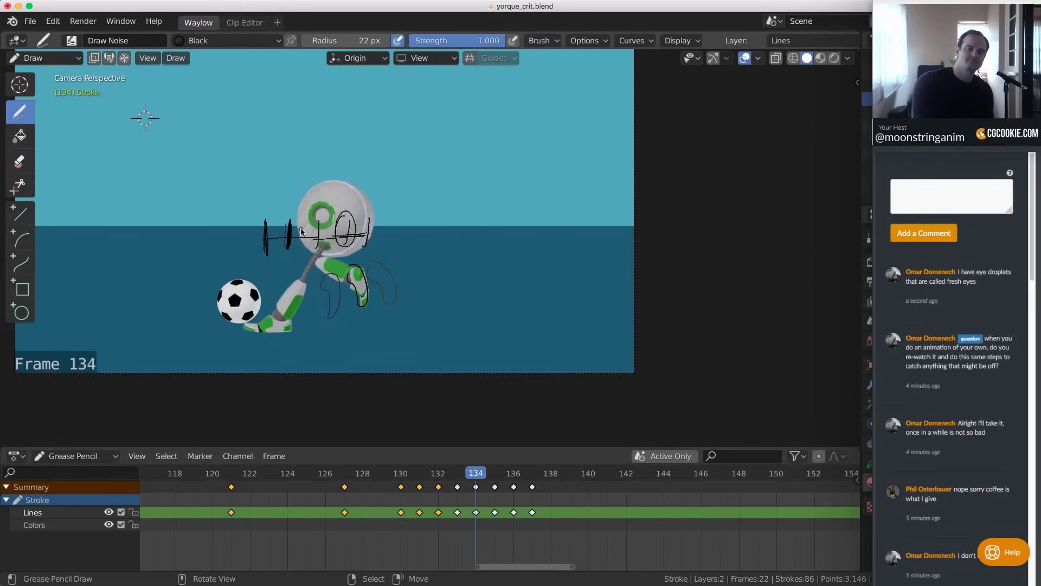
# Bracket the spacing chart above the middle tick, then darken and circle the second-to-last tick on frame 134
pyautogui.moveTo(278, 221)
pyautogui.mouseDown()
pyautogui.moveTo(313, 205)
pyautogui.moveTo(277, 214)
pyautogui.mouseUp()
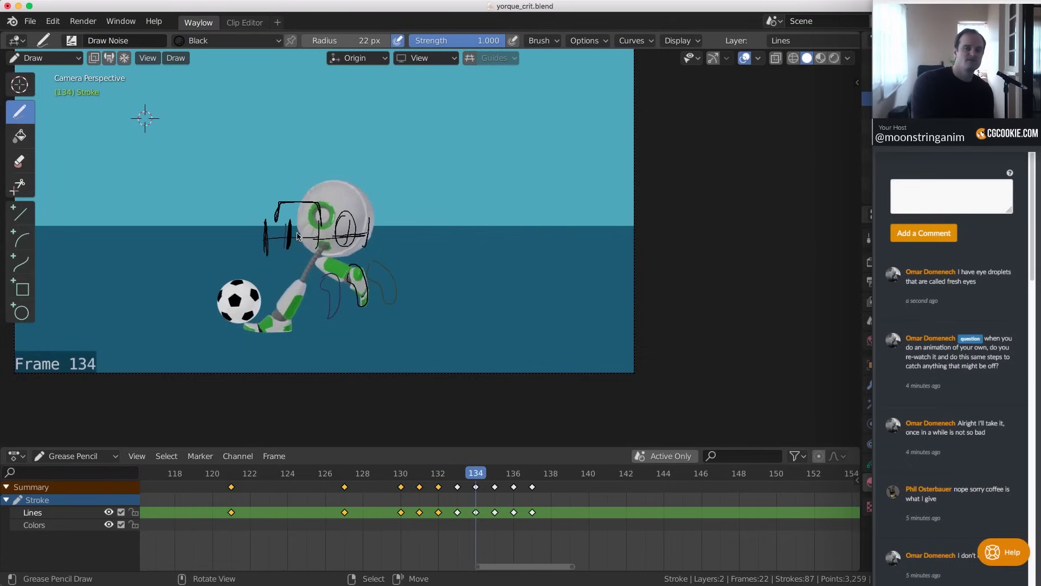
pyautogui.click(297, 236)
pyautogui.click(287, 212)
pyautogui.moveTo(287, 227); pyautogui.dragTo(286, 250)
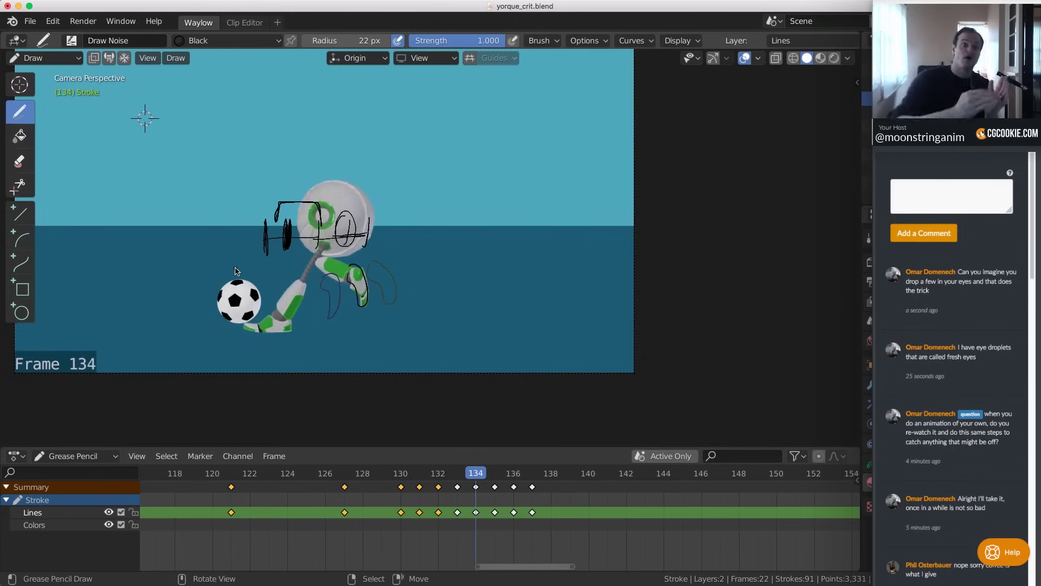
pyautogui.moveTo(290, 266); pyautogui.dragTo(280, 216)
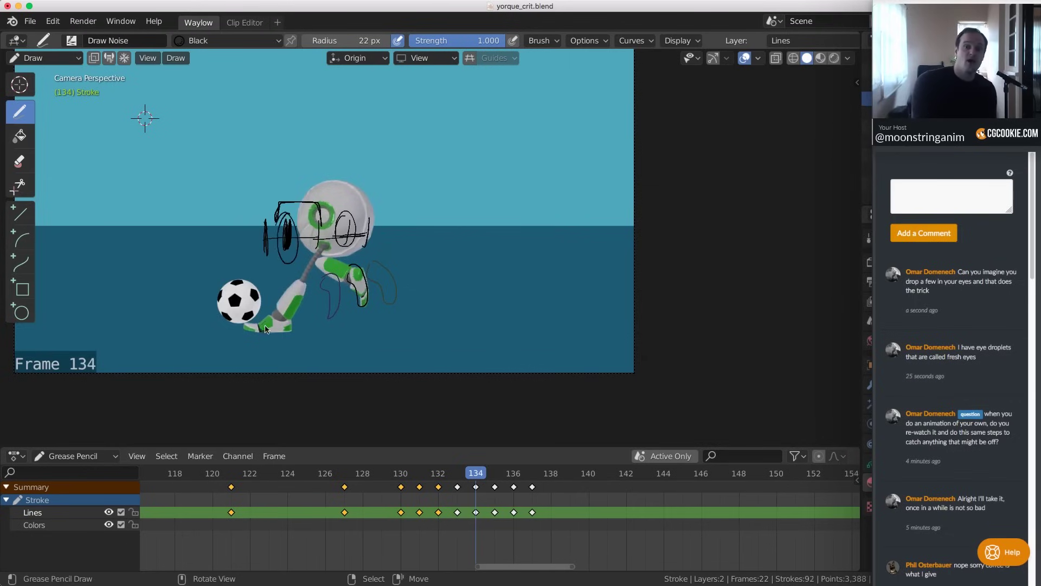
# Redraw the kicking foot outline with heavier strokes on frame 136 and compare it with the neighbouring frames
pyautogui.press('Left')
pyautogui.press('Right')
pyautogui.press('Right')
pyautogui.press('Right')
pyautogui.moveTo(299, 302)
pyautogui.mouseDown()
pyautogui.moveTo(293, 295)
pyautogui.moveTo(312, 297)
pyautogui.moveTo(281, 326)
pyautogui.mouseUp()
pyautogui.press('Left')
pyautogui.press('Right')
pyautogui.press('Right')
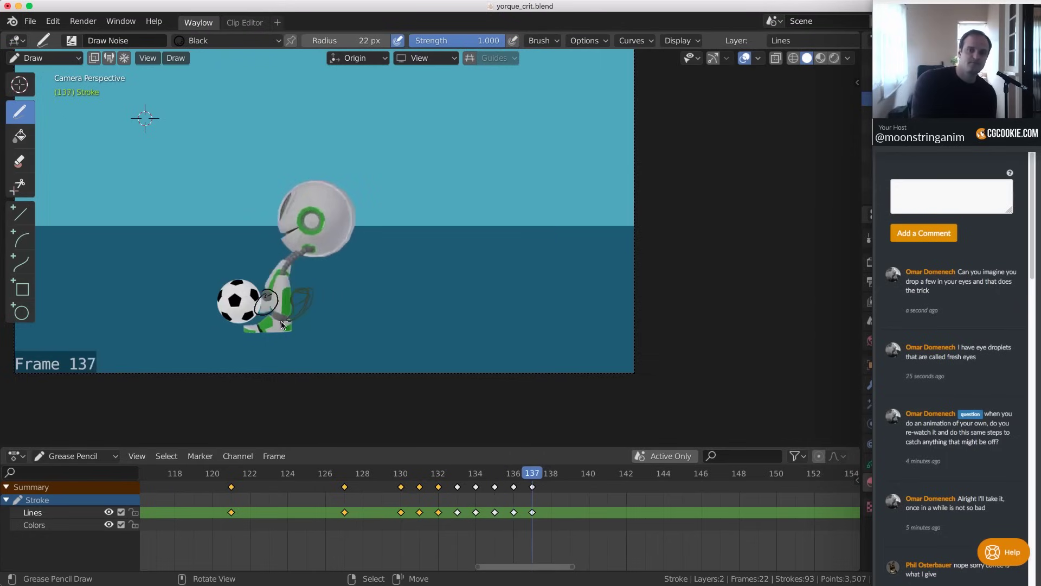
pyautogui.press('Left')
pyautogui.press('Left')
pyautogui.press('Right')
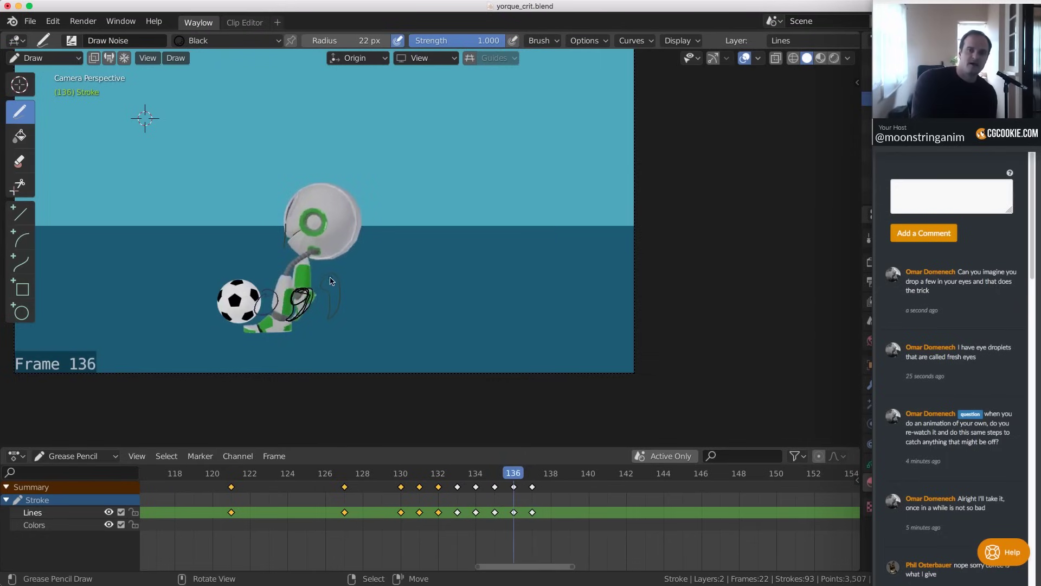
# Dot the kicking ankle's positions over the foot outlines on frame 136 and compare them with frames 137 to 139
pyautogui.moveTo(329, 279); pyautogui.dragTo(276, 307)
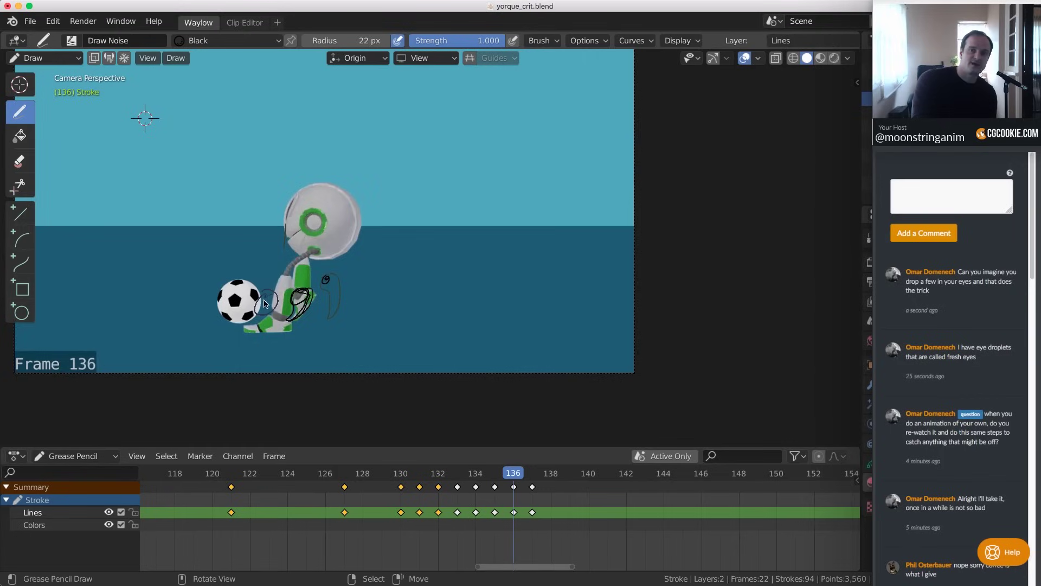
pyautogui.press('Right')
pyautogui.press('Right')
pyautogui.press('Right')
pyautogui.press('Left')
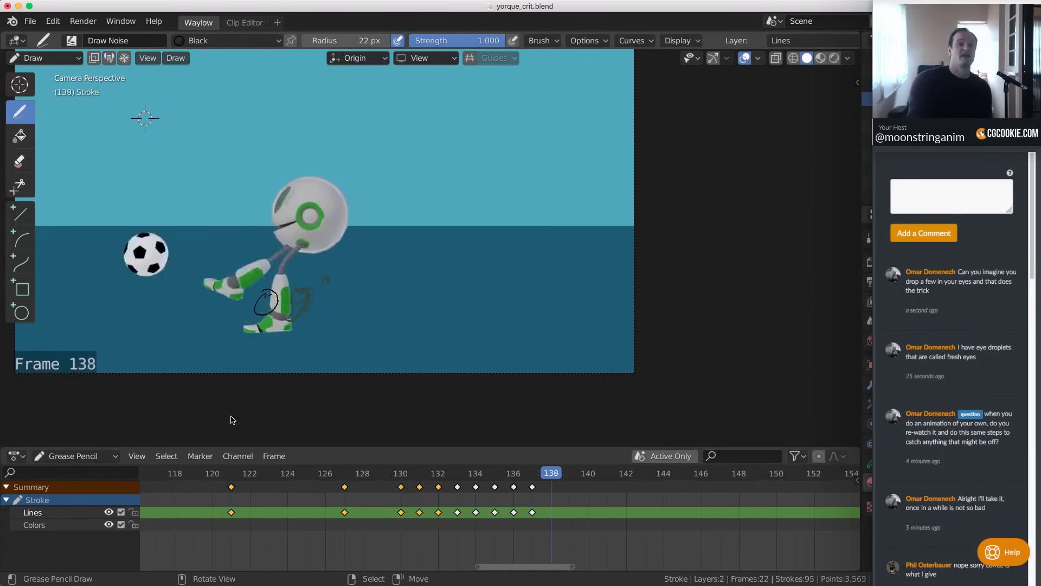
pyautogui.press('Left')
pyautogui.press('Right')
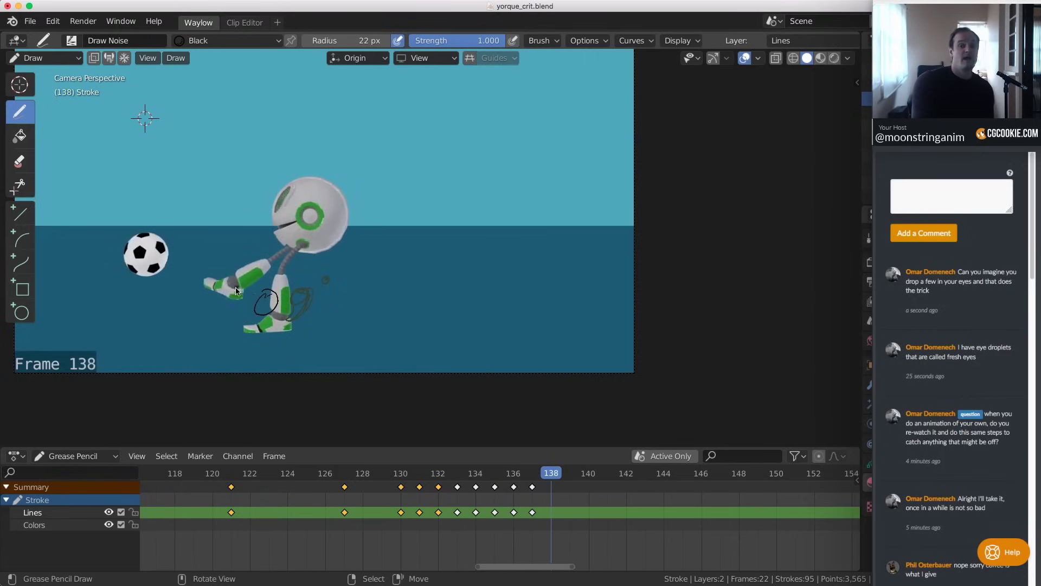
pyautogui.press('Left')
pyautogui.press('Right')
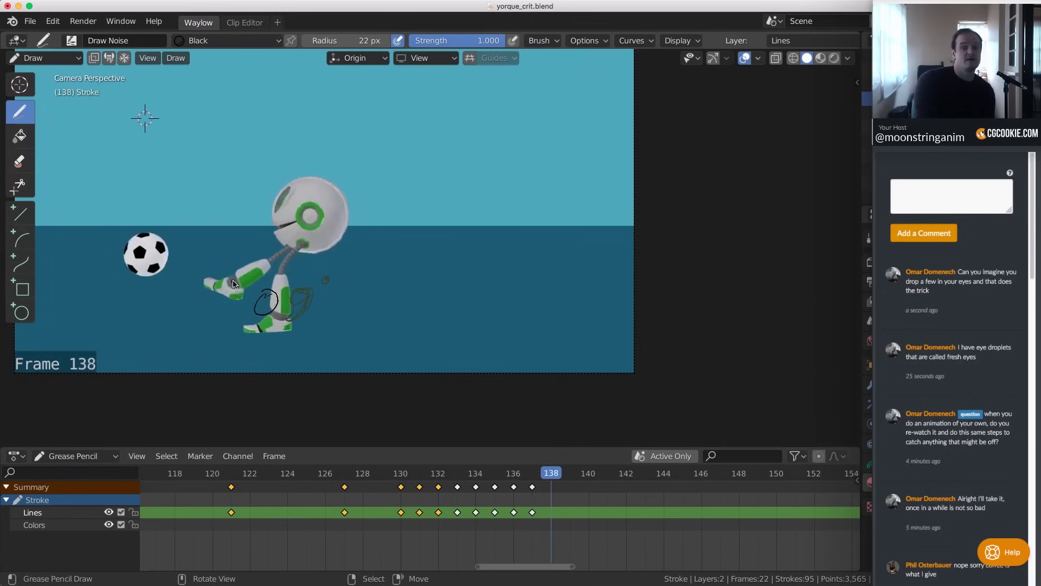
# Dot the kicking ankle's position on frames 138 and 139
pyautogui.click(234, 281)
pyautogui.press('Right')
pyautogui.click(208, 252)
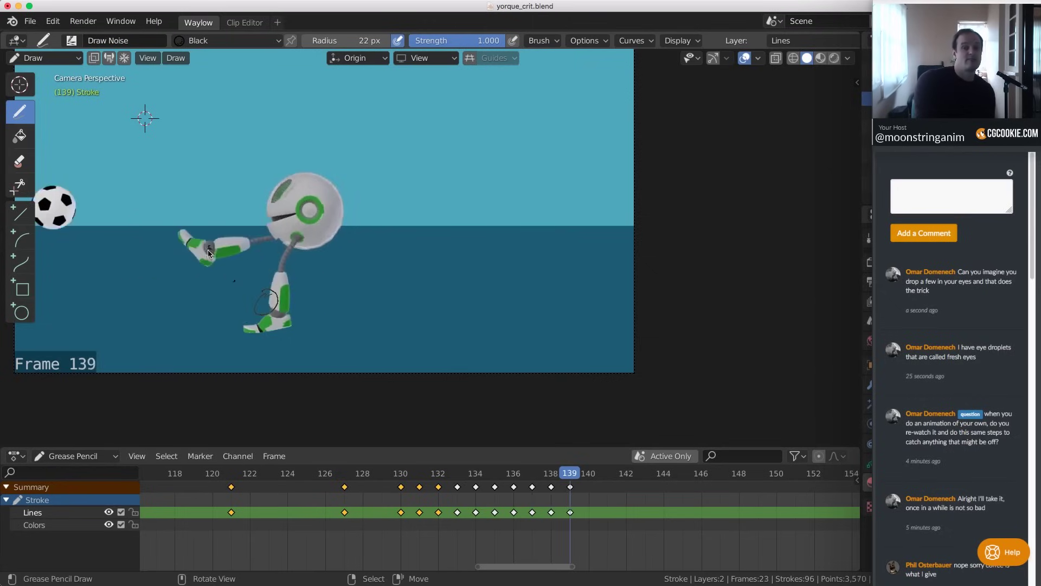
# Darken the kicking ankle's position marks on frame 139, circle the middle one, and compare them with frames 137 and 138
pyautogui.moveTo(211, 250)
pyautogui.mouseDown()
pyautogui.moveTo(244, 274)
pyautogui.moveTo(220, 245)
pyautogui.moveTo(210, 252)
pyautogui.mouseUp()
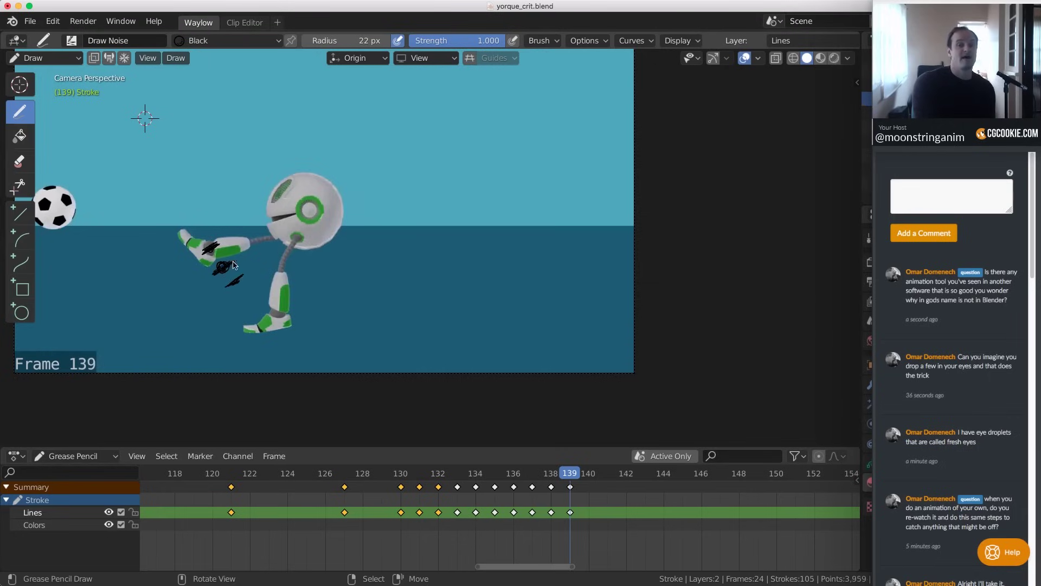
pyautogui.moveTo(235, 261)
pyautogui.mouseDown()
pyautogui.moveTo(226, 271)
pyautogui.moveTo(227, 263)
pyautogui.mouseUp()
pyautogui.press('Left')
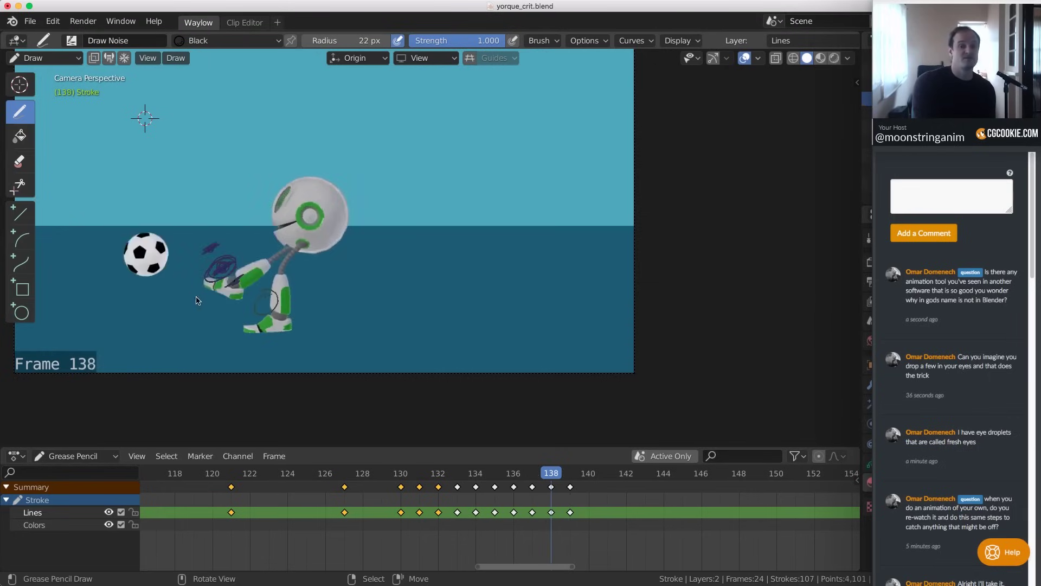
pyautogui.press('Right')
pyautogui.press('Left')
pyautogui.press('Left')
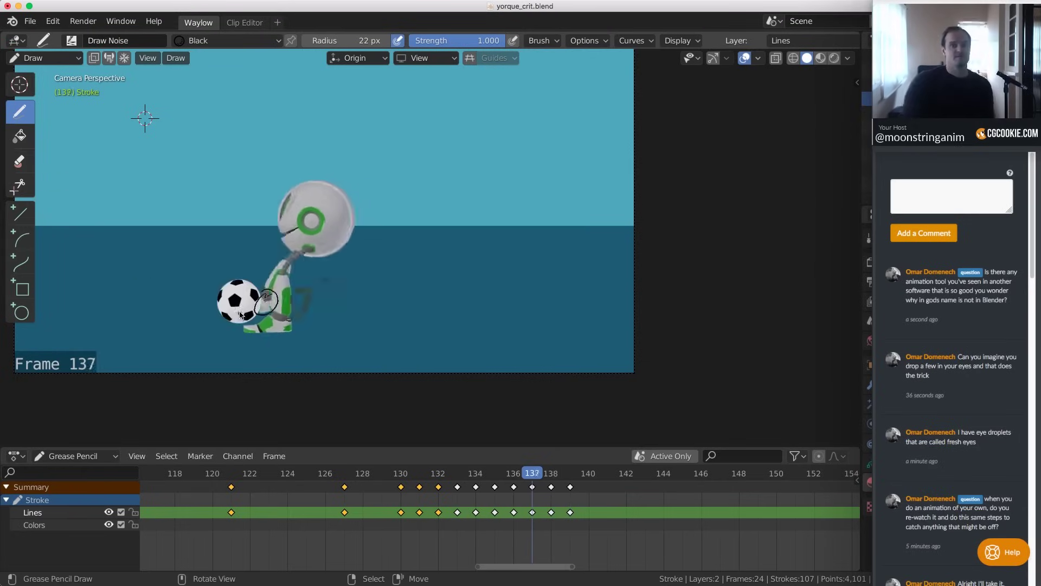
# Step through the robot's kick follow-through frame by frame from frame 136 to 149
pyautogui.press('Left')
pyautogui.press('Right')
pyautogui.press('Right')
pyautogui.press('Right')
pyautogui.press('Right')
pyautogui.press('Right')
pyautogui.press('Right')
pyautogui.press('Right')
pyautogui.press('Right')
pyautogui.press('Right')
pyautogui.press('Right')
pyautogui.press('Right')
pyautogui.press('Right')
pyautogui.press('Right')
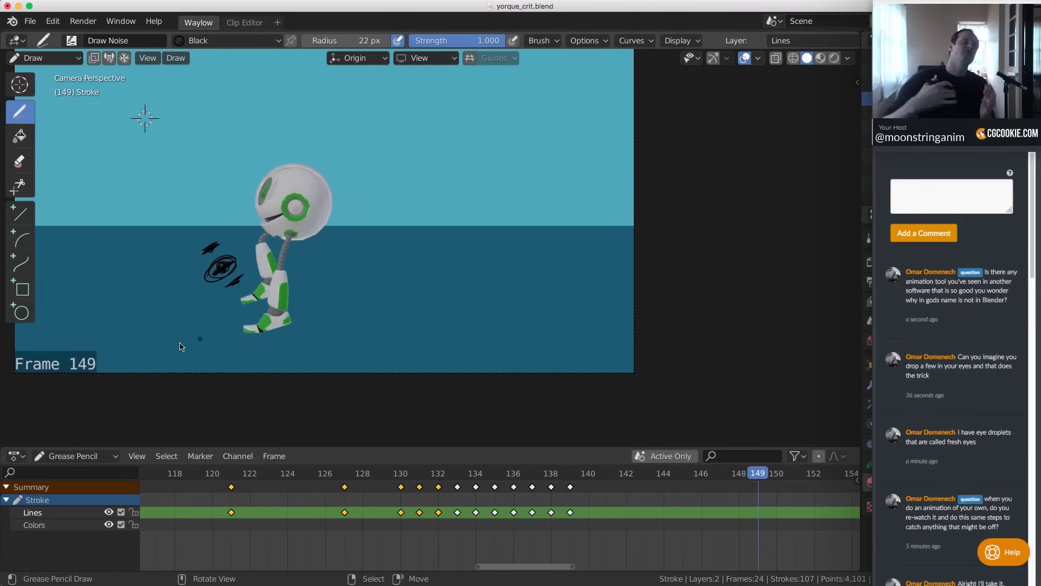
# Return to frame 139 and compare the robot's supporting leg pose across frames 138 to 142
pyautogui.moveTo(626, 522); pyautogui.dragTo(570, 517)
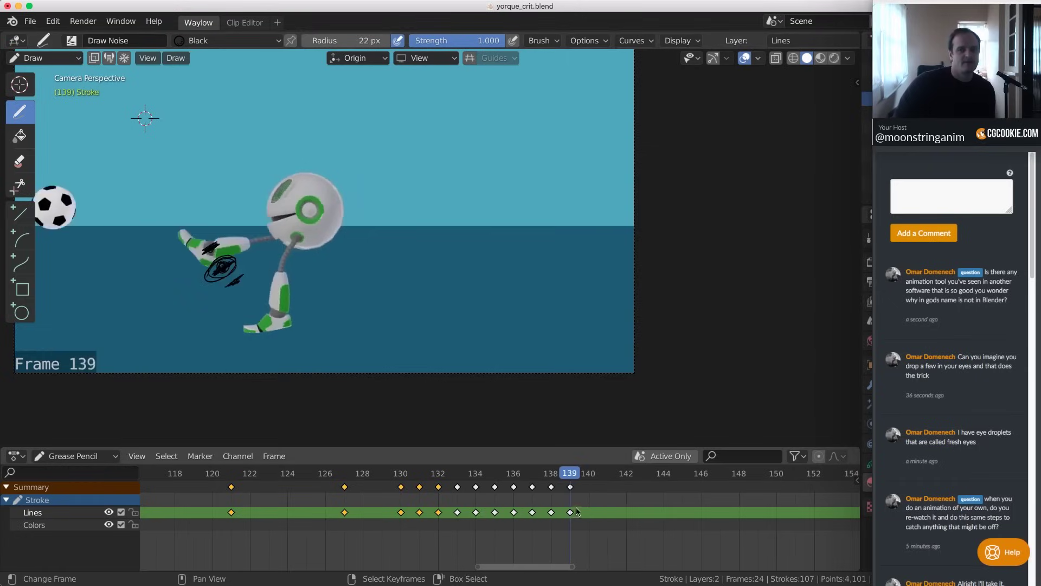
pyautogui.press('Left')
pyautogui.press('Right')
pyautogui.press('Right')
pyautogui.press('Right')
pyautogui.press('Right')
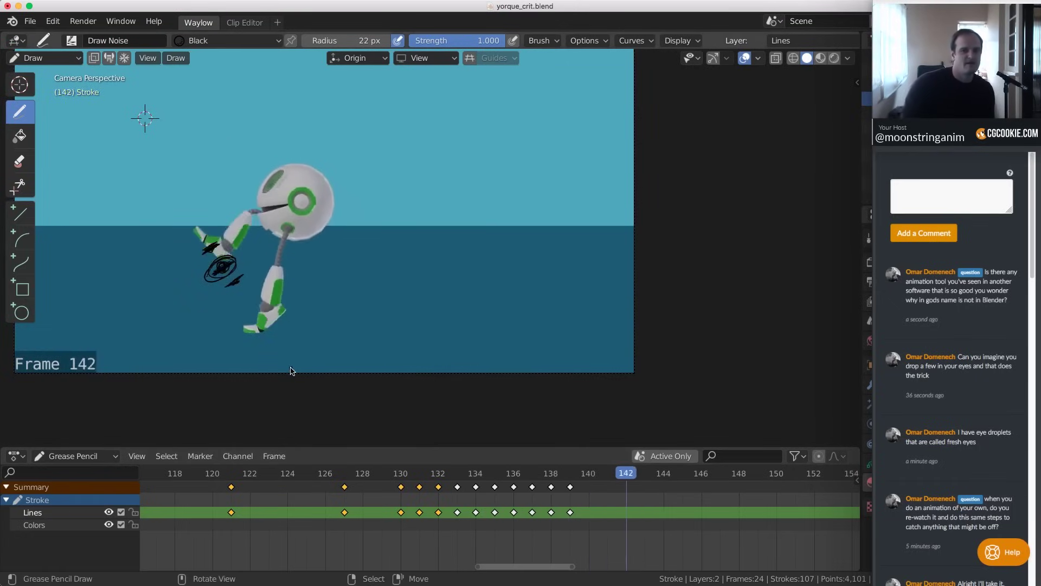
pyautogui.press('Left')
pyautogui.press('Left')
pyautogui.press('Left')
pyautogui.press('Left')
pyautogui.press('Right')
pyautogui.press('Right')
pyautogui.press('Right')
pyautogui.press('Right')
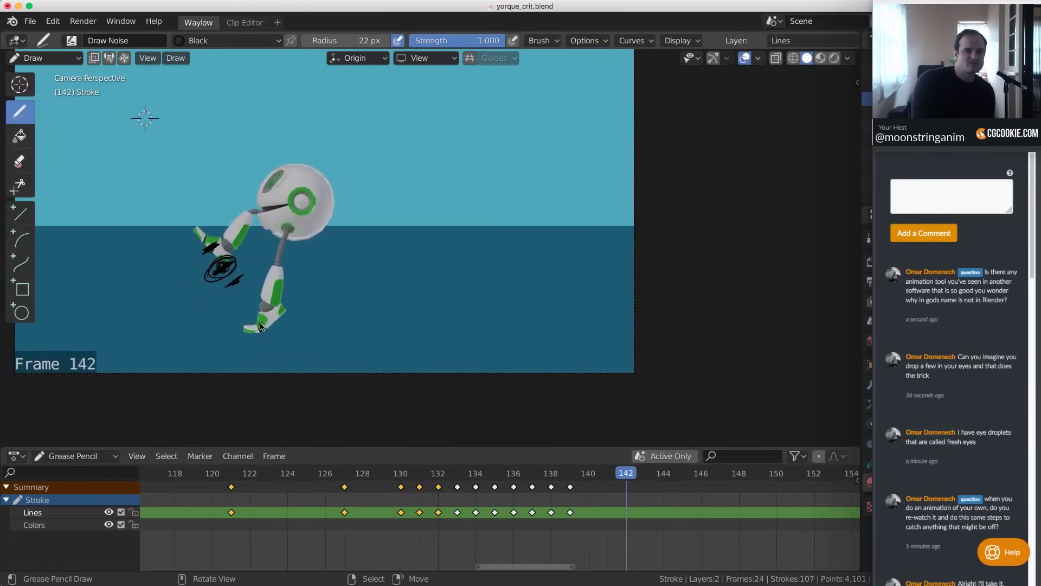
pyautogui.press('Left')
pyautogui.press('Left')
pyautogui.press('Left')
pyautogui.press('Right')
pyautogui.press('Right')
pyautogui.press('Right')
pyautogui.press('Left')
pyautogui.press('Left')
pyautogui.press('Left')
pyautogui.press('Left')
# Examine the supporting foot and ankle up close as the heel lifts around frames 139 to 143
pyautogui.scroll(4, 214, 353)
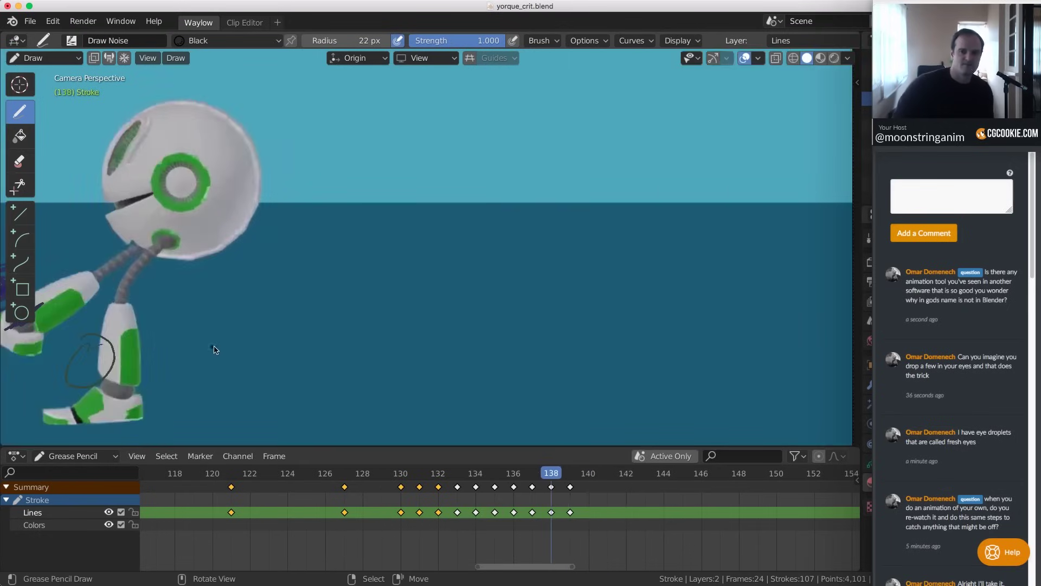
pyautogui.scroll(-2, 213, 353)
pyautogui.scroll(4, 416, 295)
pyautogui.press('Right')
pyautogui.press('Right')
pyautogui.press('Right')
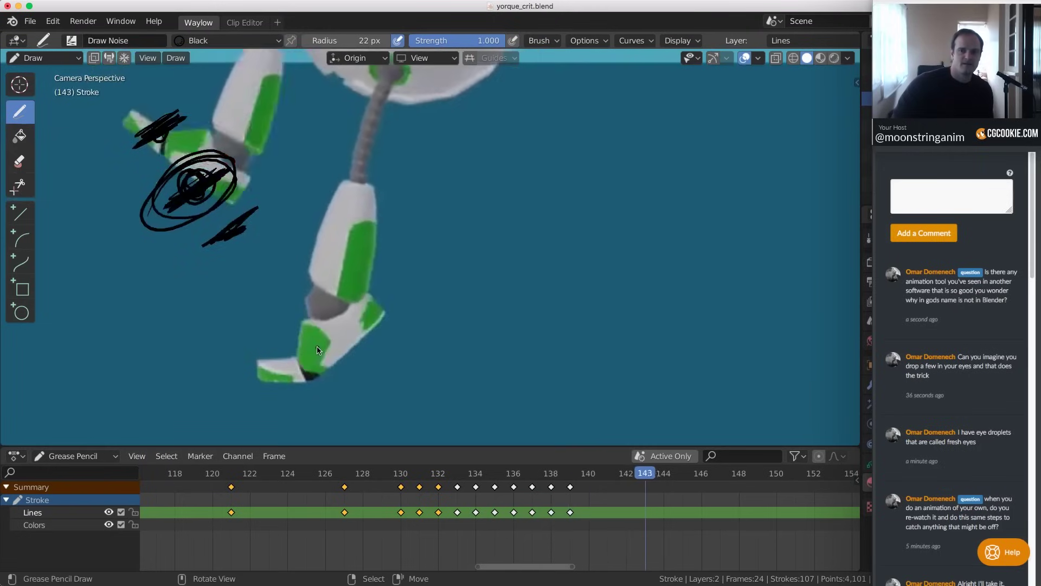
pyautogui.press('Left')
pyautogui.press('Left')
pyautogui.press('Right')
pyautogui.press('Right')
pyautogui.press('Right')
pyautogui.press('Right')
pyautogui.press('Left')
pyautogui.press('Left')
pyautogui.press('Left')
pyautogui.press('Left')
pyautogui.press('Left')
pyautogui.press('Right')
pyautogui.press('Right')
pyautogui.press('Right')
pyautogui.press('Right')
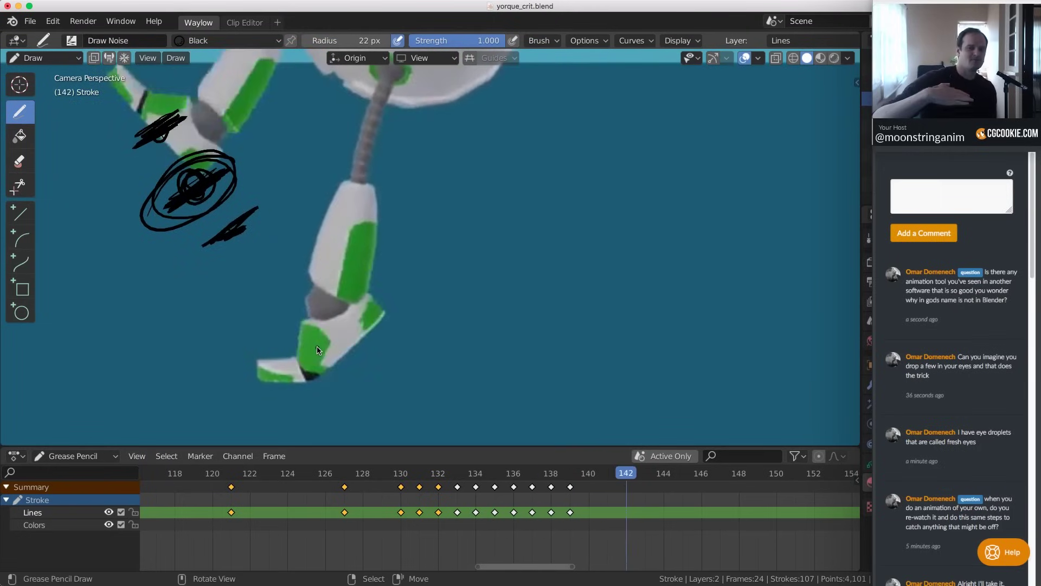
pyautogui.press('Left')
pyautogui.press('Left')
pyautogui.press('Left')
pyautogui.press('Right')
pyautogui.press('Right')
pyautogui.press('Right')
pyautogui.press('Right')
pyautogui.press('Left')
pyautogui.press('Left')
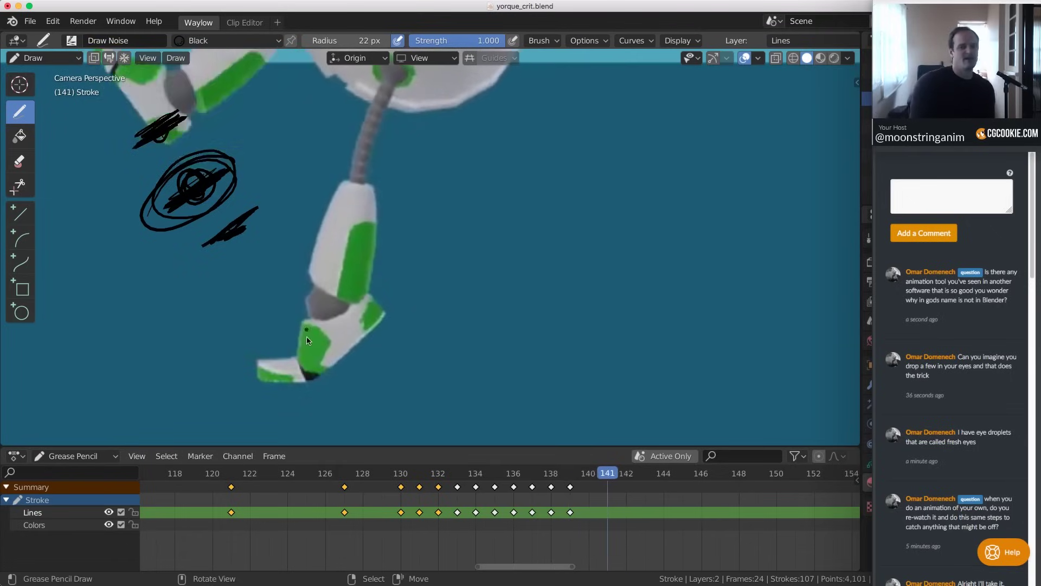
pyautogui.press('Right')
pyautogui.press('Left')
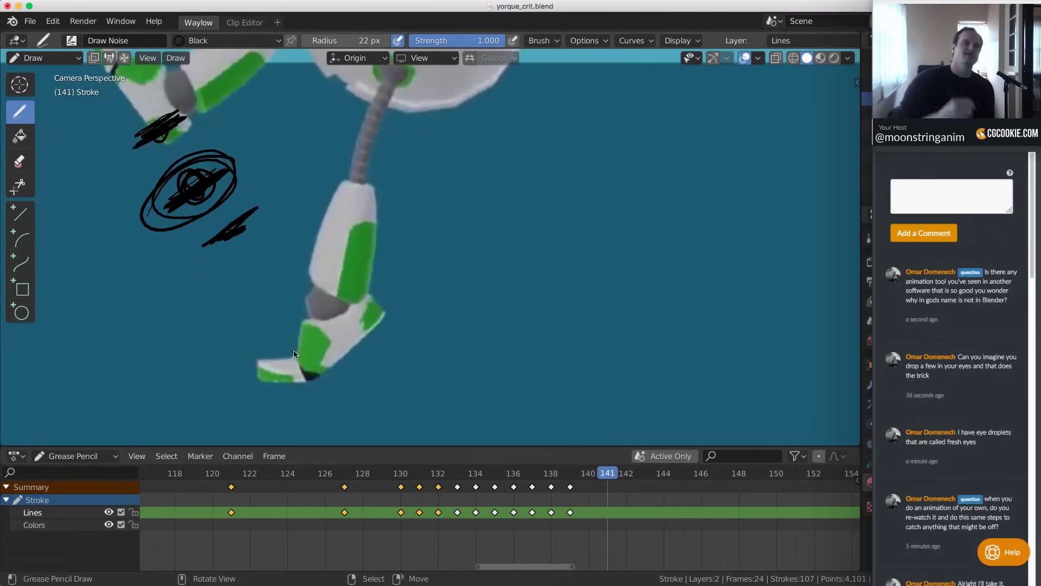
pyautogui.press('Left')
pyautogui.press('Right')
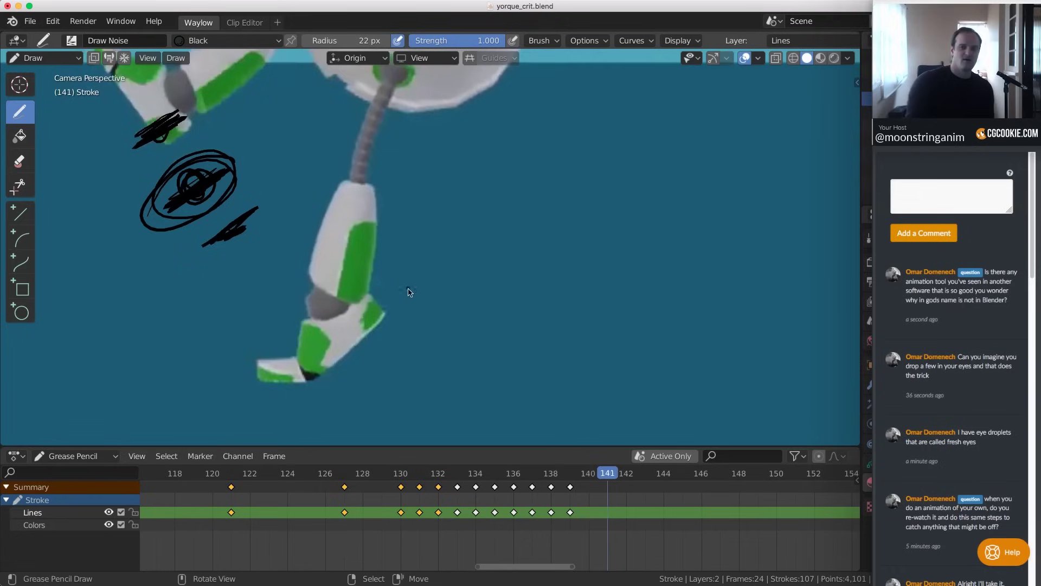
# Sketch an adjusted supporting foot, ankle circle, shin and upper leg over the robot on frame 142
pyautogui.press('Right')
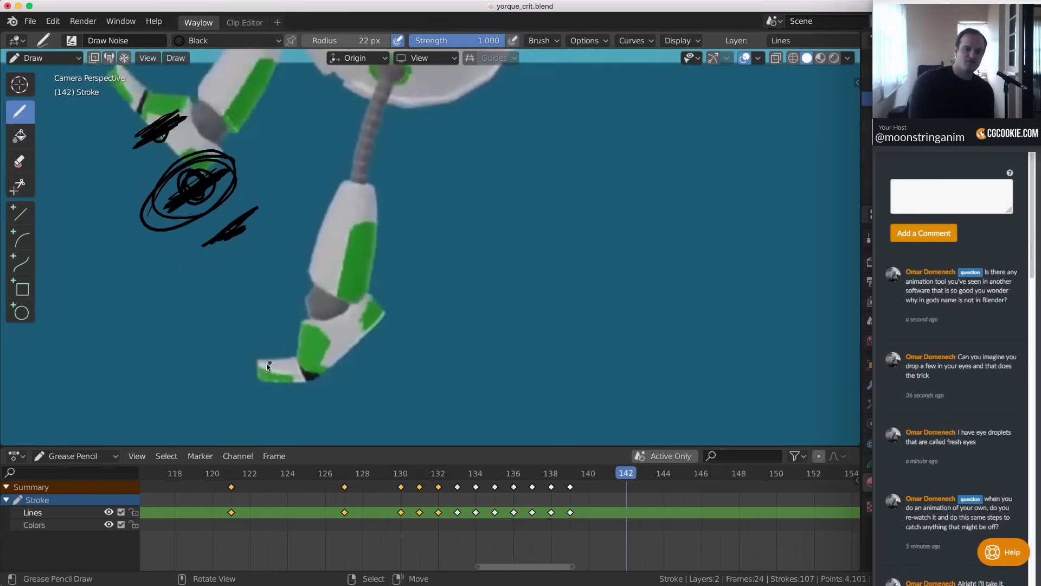
pyautogui.moveTo(258, 383); pyautogui.dragTo(299, 366)
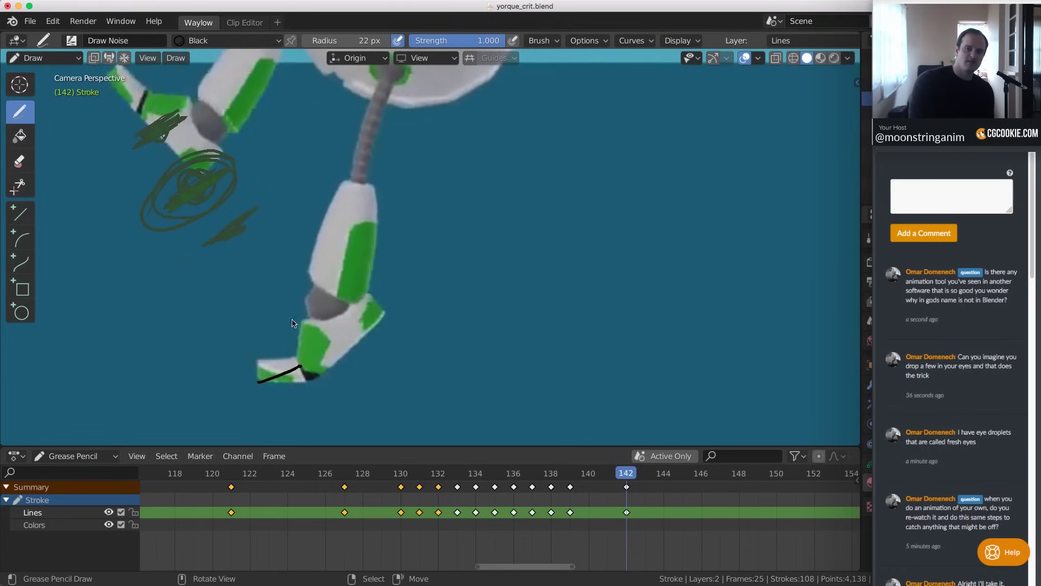
pyautogui.moveTo(293, 321)
pyautogui.mouseDown()
pyautogui.moveTo(288, 350)
pyautogui.moveTo(261, 363)
pyautogui.moveTo(256, 381)
pyautogui.mouseUp()
pyautogui.moveTo(287, 347); pyautogui.dragTo(306, 364)
pyautogui.moveTo(315, 299)
pyautogui.mouseDown()
pyautogui.moveTo(328, 284)
pyautogui.moveTo(317, 315)
pyautogui.moveTo(288, 325)
pyautogui.moveTo(358, 295)
pyautogui.moveTo(304, 369)
pyautogui.mouseUp()
pyautogui.moveTo(316, 246)
pyautogui.mouseDown()
pyautogui.moveTo(298, 277)
pyautogui.moveTo(337, 185)
pyautogui.moveTo(305, 276)
pyautogui.mouseUp()
pyautogui.moveTo(342, 176); pyautogui.dragTo(374, 76)
pyautogui.moveTo(340, 177); pyautogui.dragTo(373, 180)
pyautogui.moveTo(384, 77); pyautogui.dragTo(358, 295)
pyautogui.moveTo(354, 270); pyautogui.dragTo(355, 288)
# Compare the sketched supporting leg with the robot's pose across frames 139 to 144
pyautogui.press('Down')
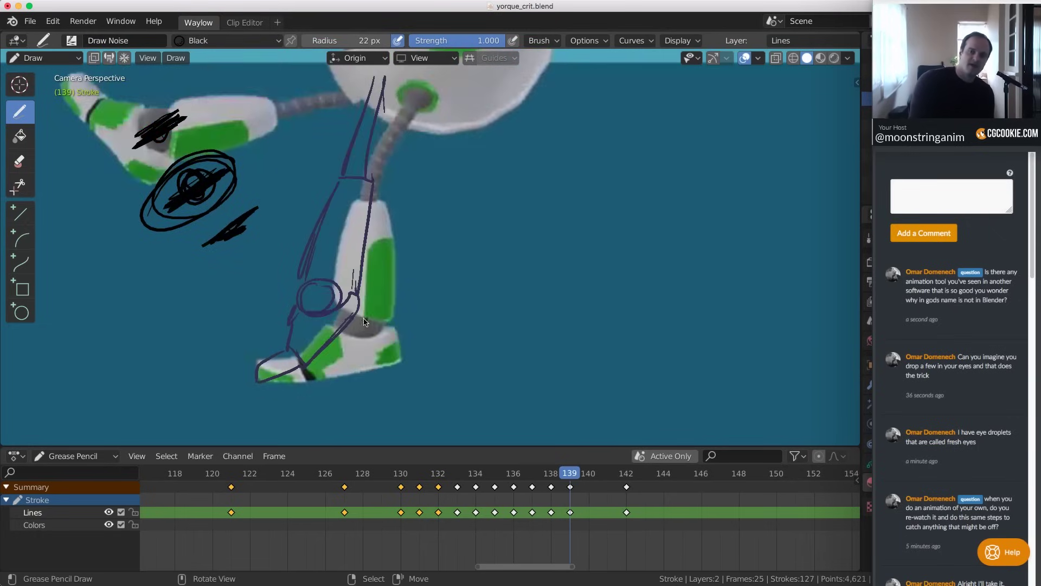
pyautogui.press('Right')
pyautogui.press('Right')
pyautogui.press('Right')
pyautogui.press('Right')
pyautogui.press('Right')
pyautogui.press('Left')
pyautogui.press('Left')
pyautogui.press('Left')
pyautogui.press('Left')
pyautogui.press('Left')
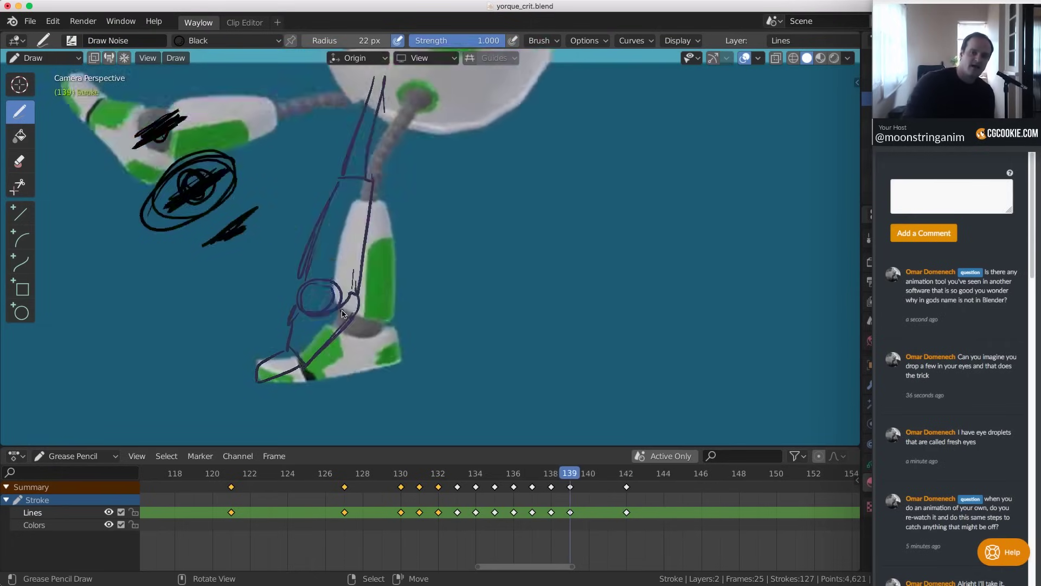
pyautogui.press('Right')
pyautogui.press('Right')
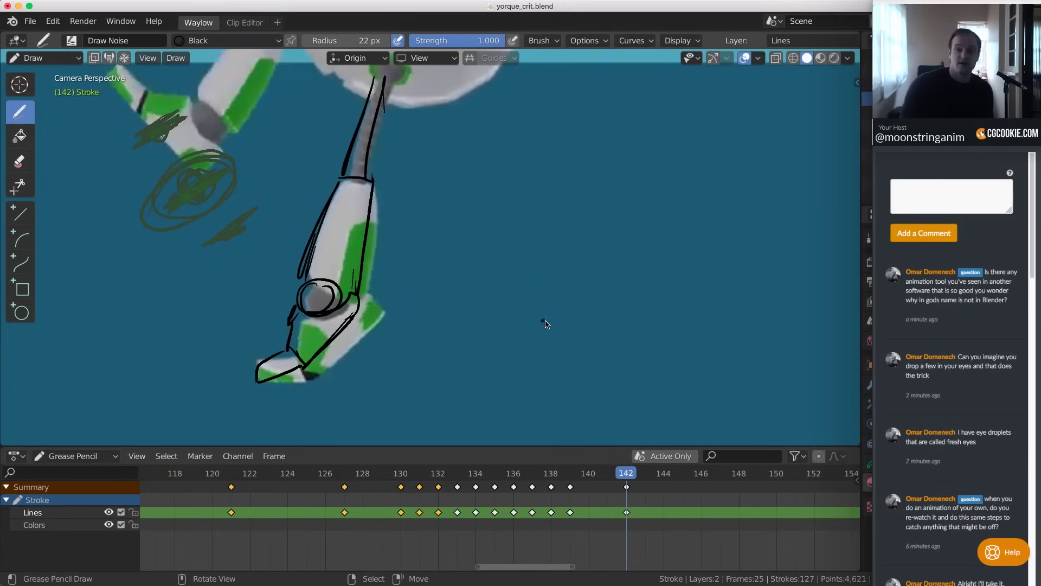
# Sketch a narrow open loop in the empty area behind the supporting leg on frame 142 and compare it with frame 139
pyautogui.moveTo(583, 312)
pyautogui.mouseDown()
pyautogui.moveTo(534, 266)
pyautogui.moveTo(551, 249)
pyautogui.moveTo(588, 303)
pyautogui.mouseUp()
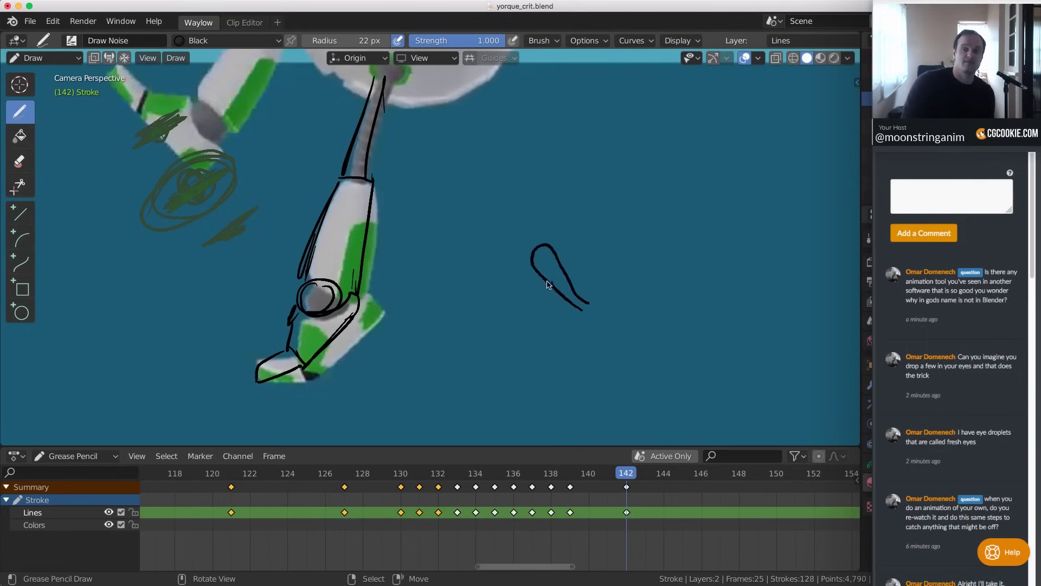
pyautogui.press('Down')
pyautogui.press('Down')
pyautogui.press('Up')
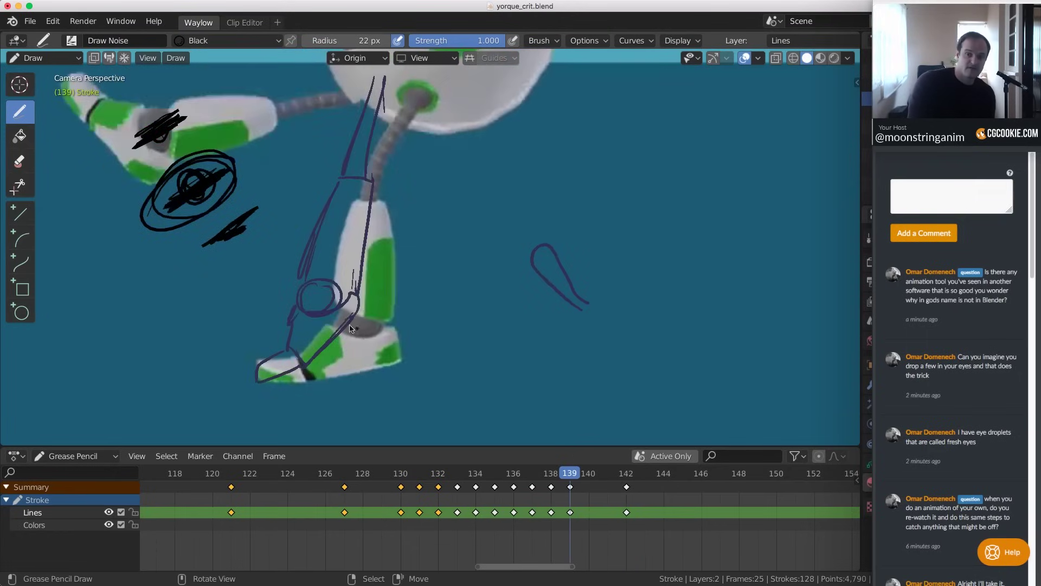
pyautogui.press('Up')
# Play ahead to frame 151, dot the top of the narrow loop, and review the neighbouring frames
pyautogui.press('space')
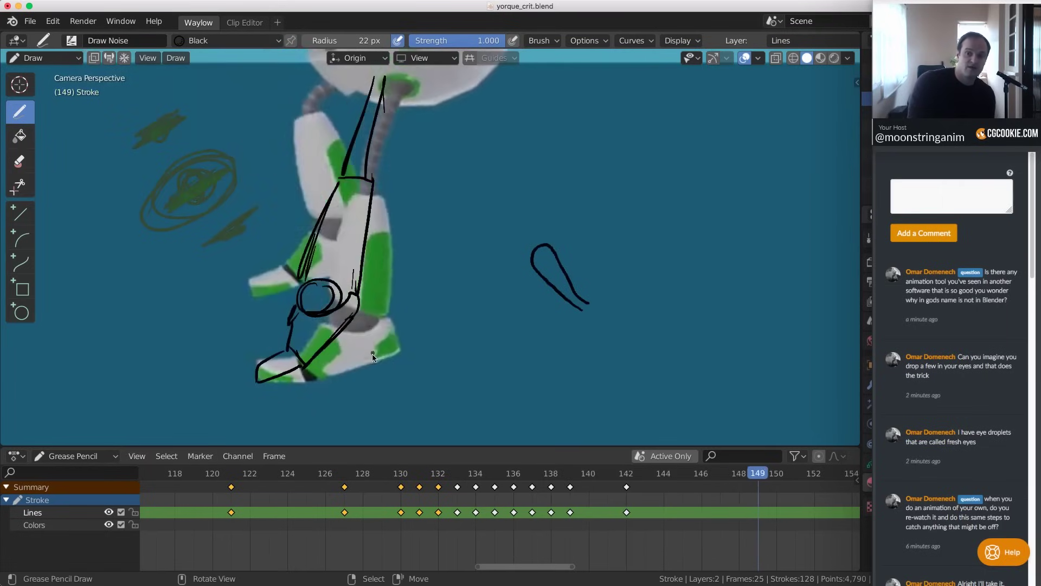
pyautogui.click(545, 246)
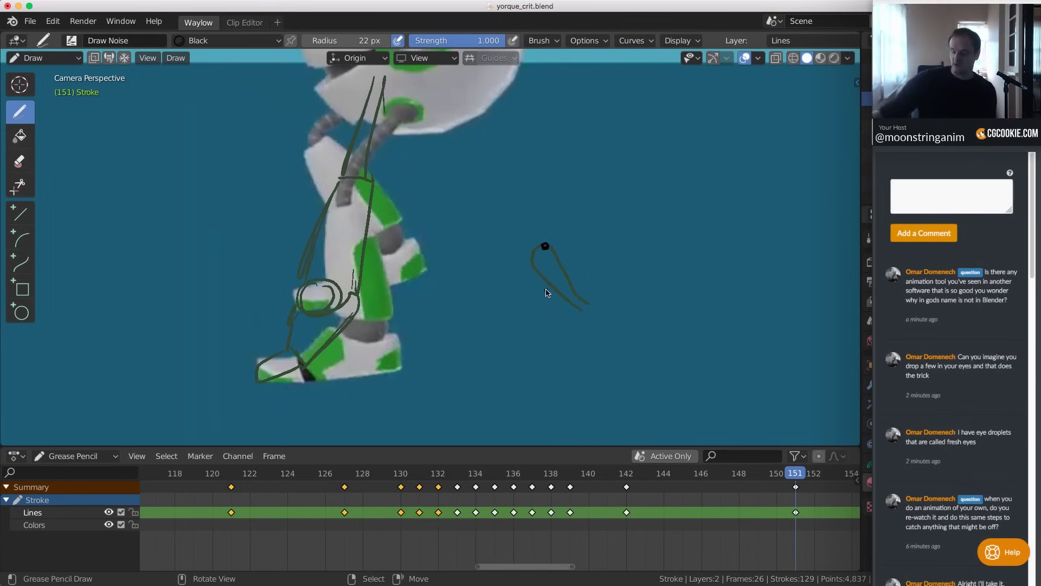
pyautogui.press('Left')
pyautogui.press('Left')
pyautogui.press('Left')
pyautogui.press('Right')
pyautogui.press('Right')
pyautogui.press('Right')
pyautogui.press('Right')
pyautogui.press('Right')
pyautogui.press('Home')
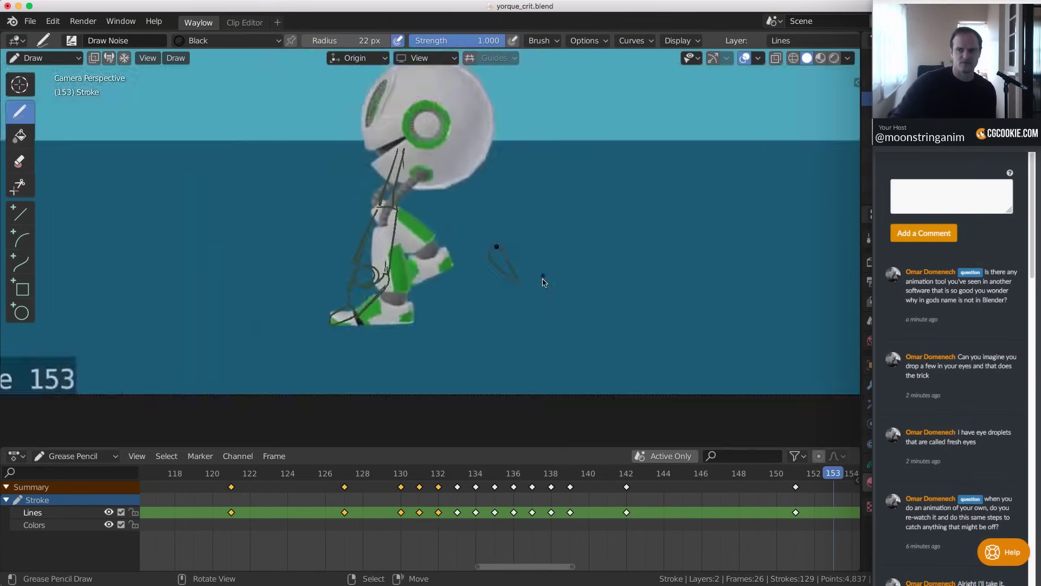
# Circle the supporting leg's knee on frame 149 and compare it with frame 148
pyautogui.moveTo(696, 505); pyautogui.dragTo(815, 510)
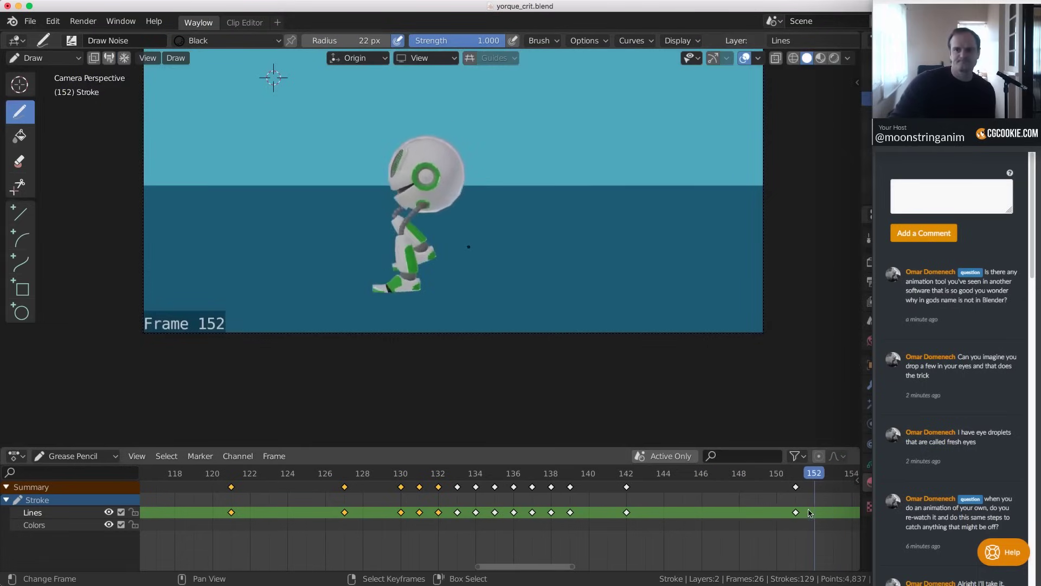
pyautogui.moveTo(768, 513); pyautogui.dragTo(597, 530, button='middle')
pyautogui.moveTo(595, 530)
pyautogui.mouseDown()
pyautogui.moveTo(631, 529)
pyautogui.moveTo(586, 530)
pyautogui.moveTo(661, 527)
pyautogui.moveTo(543, 522)
pyautogui.moveTo(586, 525)
pyautogui.mouseUp()
pyautogui.scroll(4, 415, 233)
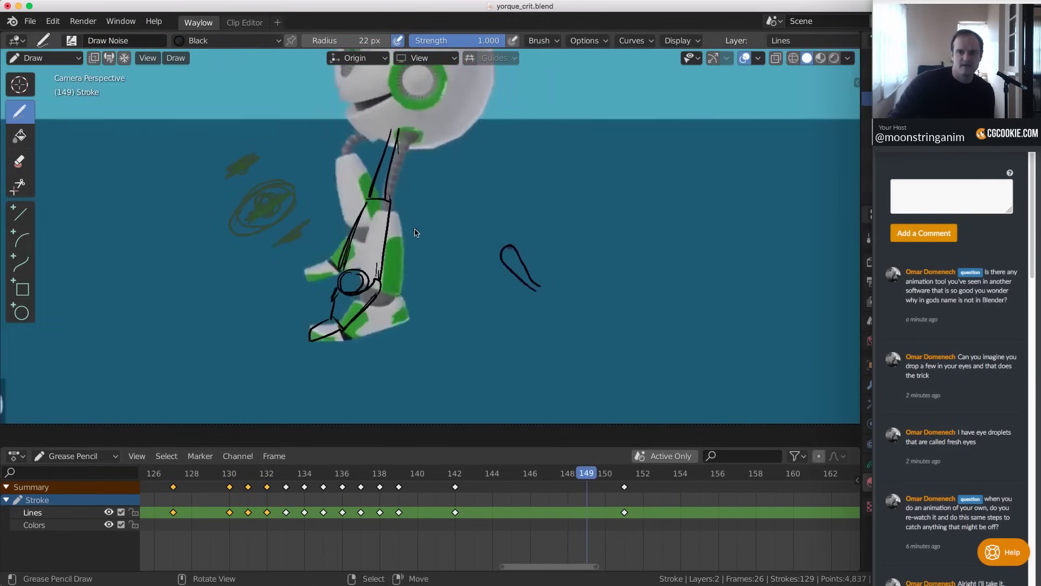
pyautogui.press('Left')
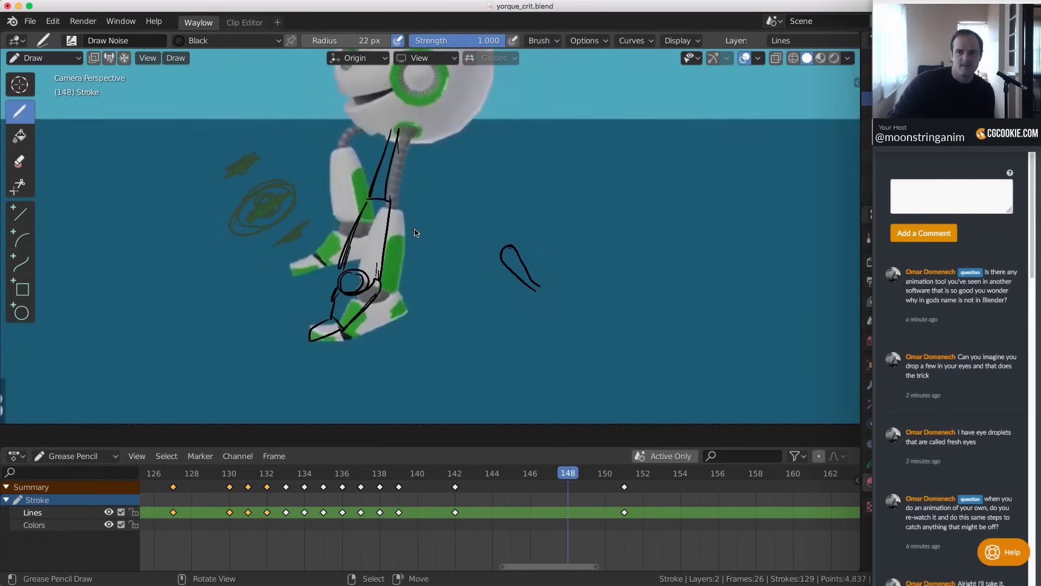
pyautogui.press('Right')
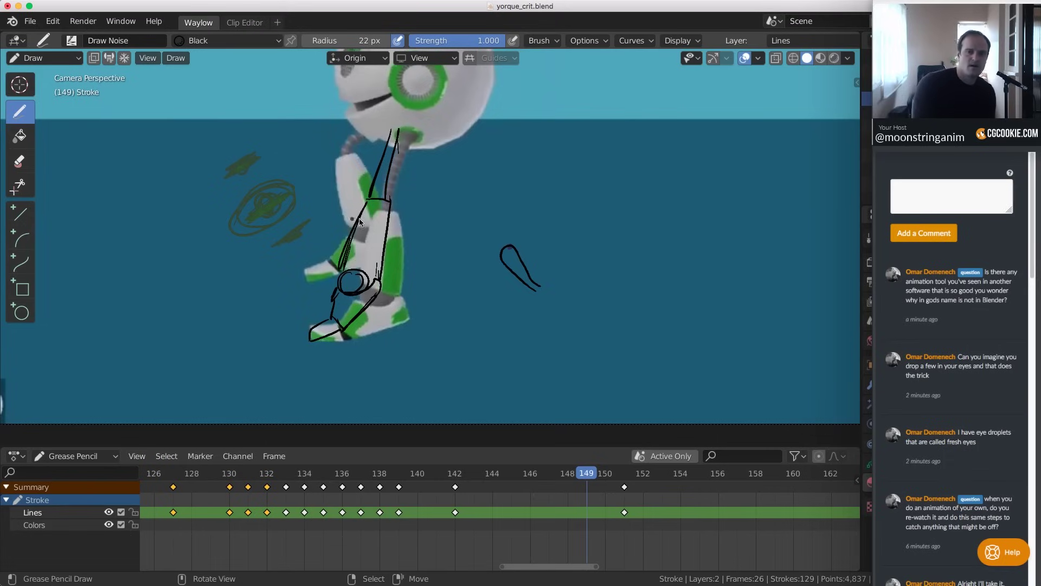
pyautogui.moveTo(387, 202); pyautogui.dragTo(384, 205)
pyautogui.press('Left')
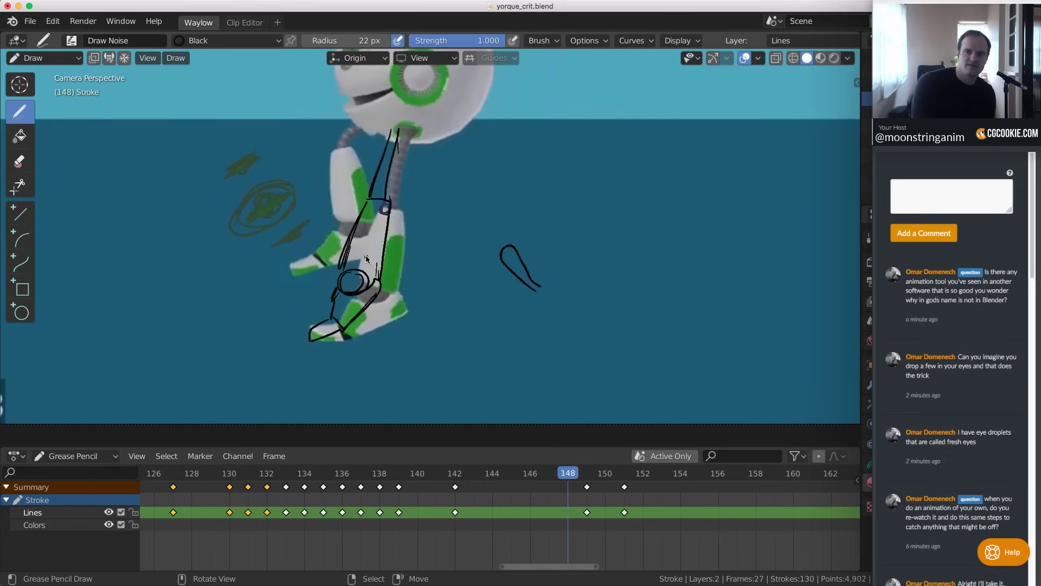
# Draw an arrow pointing at the circled knee on frame 149 and label it "Knee pop"
pyautogui.press('Right')
pyautogui.moveTo(476, 167); pyautogui.dragTo(405, 203)
pyautogui.moveTo(423, 184); pyautogui.dragTo(425, 201)
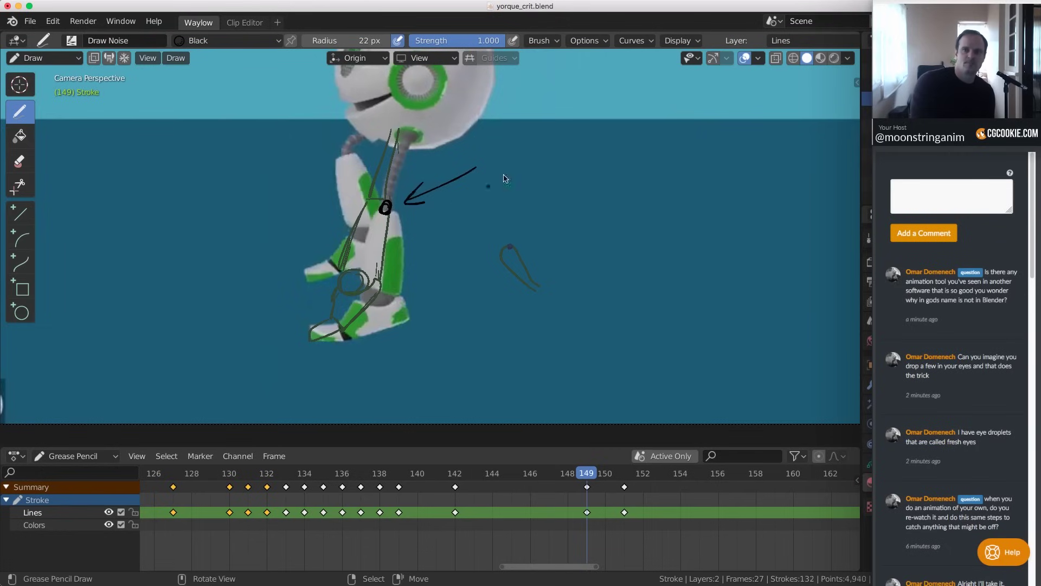
pyautogui.moveTo(486, 171); pyautogui.dragTo(484, 170)
pyautogui.moveTo(500, 153)
pyautogui.mouseDown()
pyautogui.moveTo(506, 173)
pyautogui.moveTo(618, 170)
pyautogui.mouseUp()
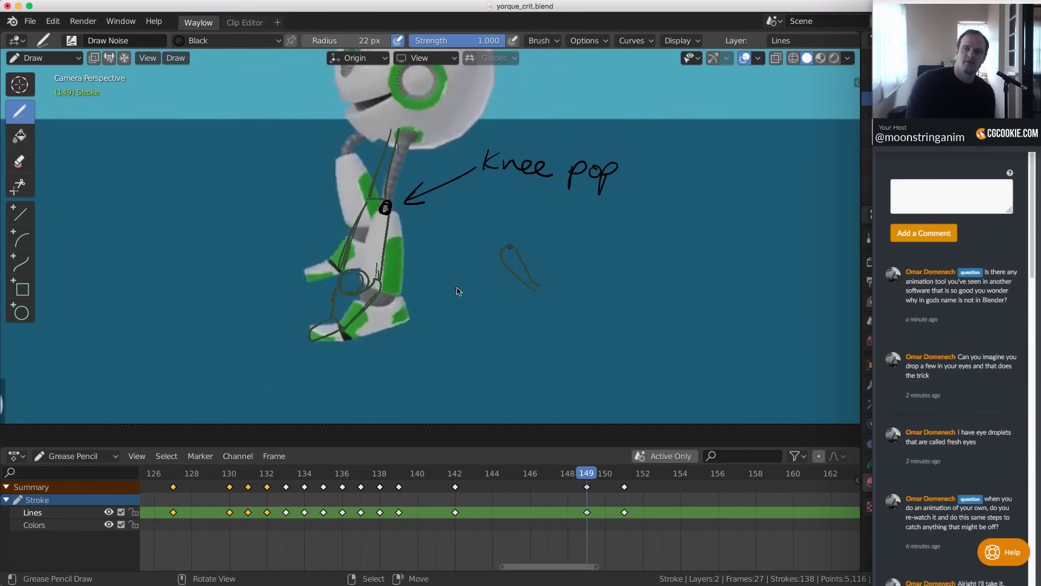
# Play on to frame 157 and examine the robot's legs back and forth across frames 154 to 159
pyautogui.press('space')
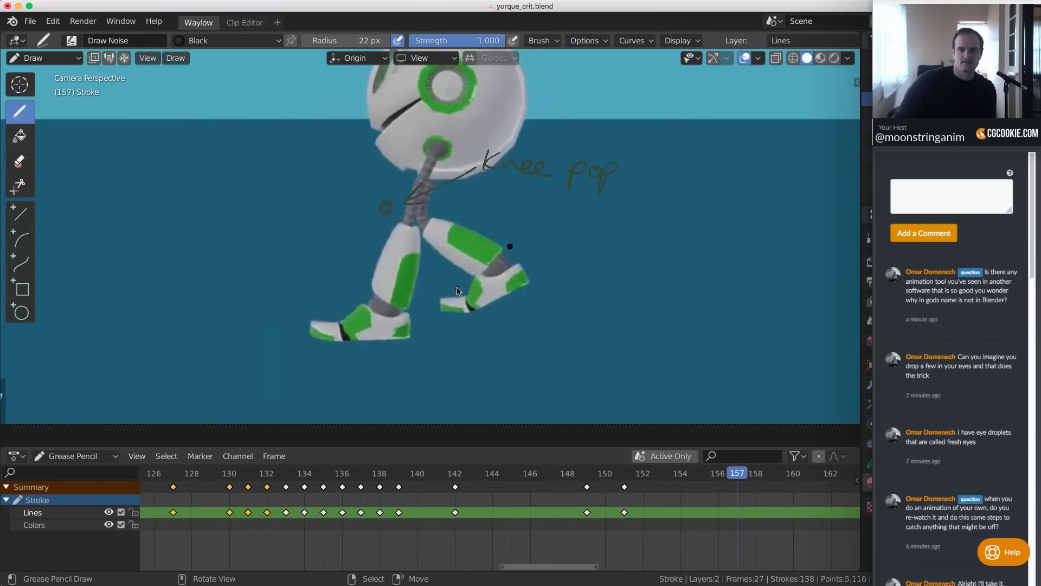
pyautogui.press('space')
pyautogui.press('Right')
pyautogui.press('Right')
pyautogui.press('Left')
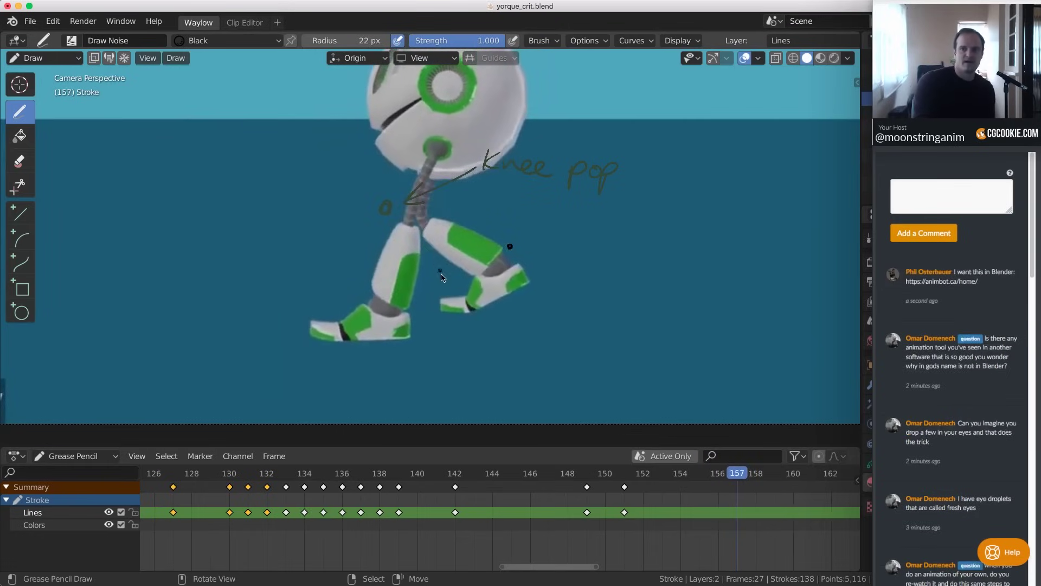
pyautogui.press('Left')
pyautogui.press('Right')
pyautogui.press('Right')
pyautogui.press('Left')
pyautogui.press('Left')
pyautogui.press('Left')
pyautogui.press('Left')
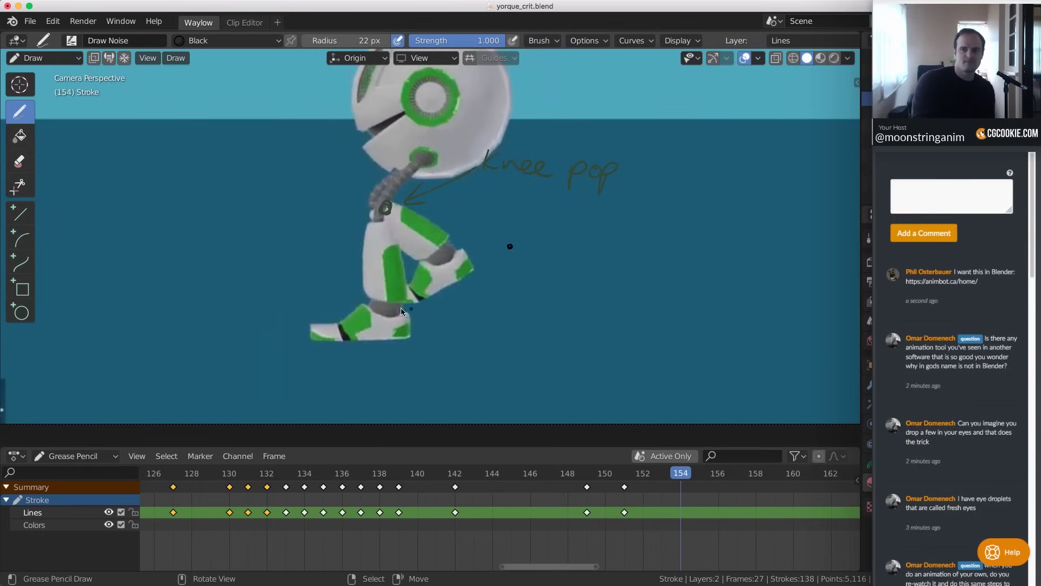
pyautogui.press('Right')
pyautogui.press('Right')
pyautogui.press('Right')
pyautogui.press('Left')
pyautogui.press('Right')
pyautogui.press('Right')
pyautogui.press('Left')
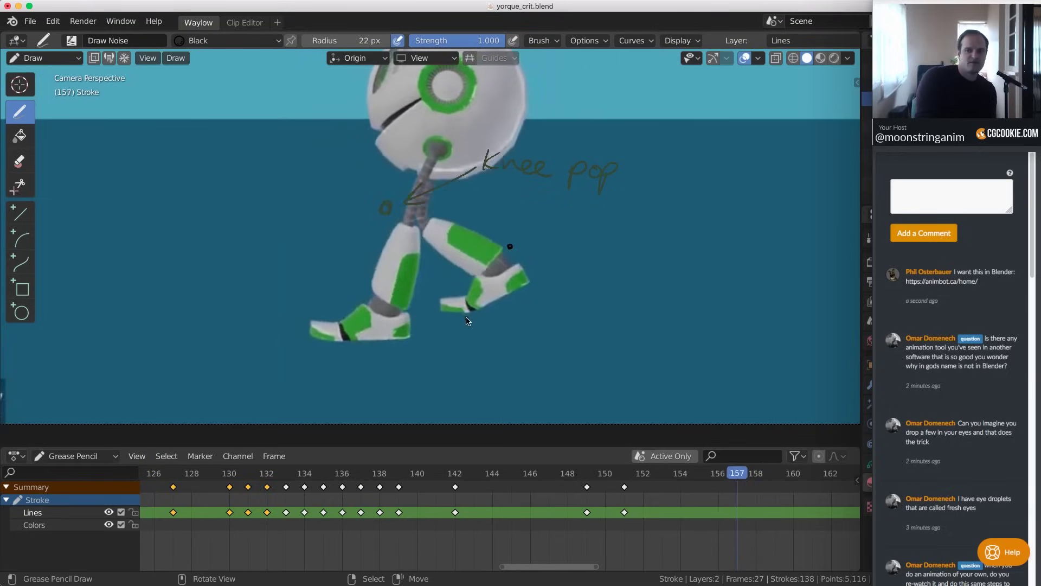
pyautogui.press('Left')
pyautogui.press('Left')
pyautogui.press('Right')
pyautogui.press('Right')
pyautogui.press('Right')
pyautogui.press('Right')
pyautogui.press('Left')
pyautogui.press('Left')
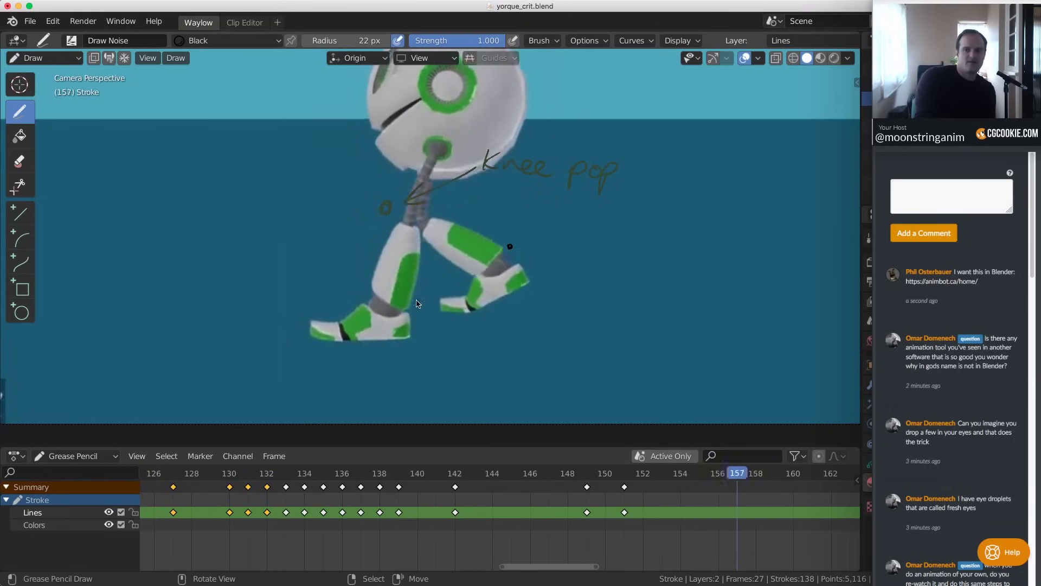
# Compare the lifted rear foot and knee with the planted leg back and forth across frames 155 to 158
pyautogui.press('Left')
pyautogui.press('Right')
pyautogui.press('Right')
pyautogui.press('Right')
pyautogui.press('Left')
pyautogui.press('Left')
pyautogui.press('Left')
pyautogui.press('Right')
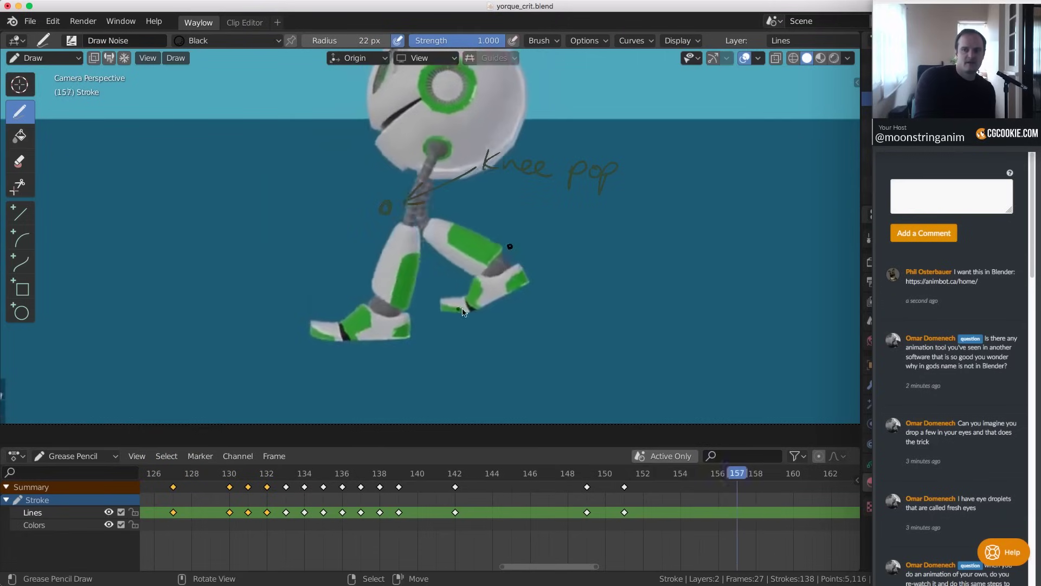
pyautogui.press('Right')
pyautogui.press('Left')
pyautogui.press('Left')
pyautogui.press('Left')
pyautogui.press('Right')
pyautogui.press('Right')
pyautogui.press('Right')
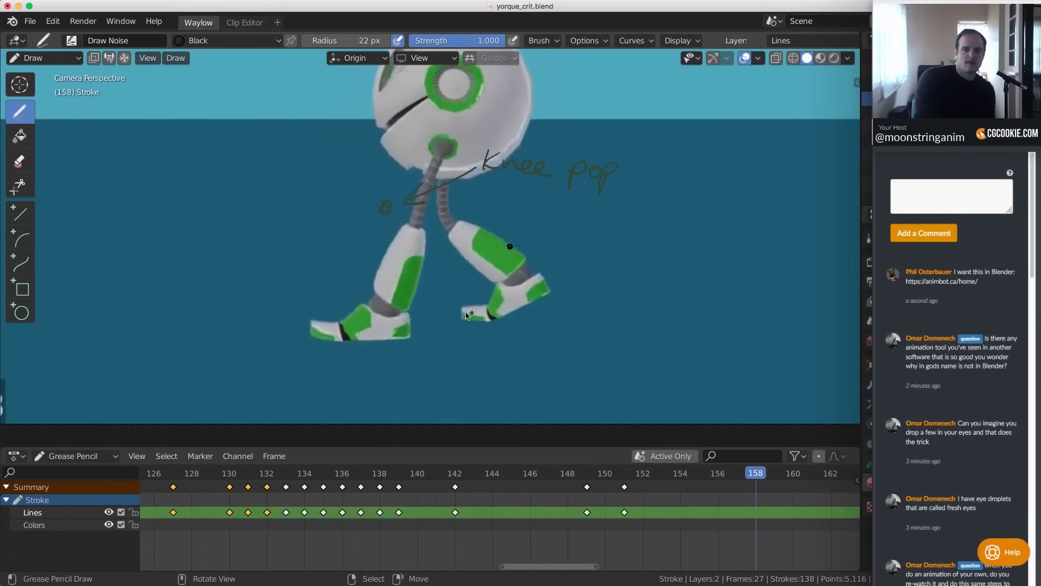
# Draw two rows of short vertical spacing marks across the legs on frame 158, and add one stroke on frame 159
pyautogui.moveTo(406, 299); pyautogui.dragTo(408, 273)
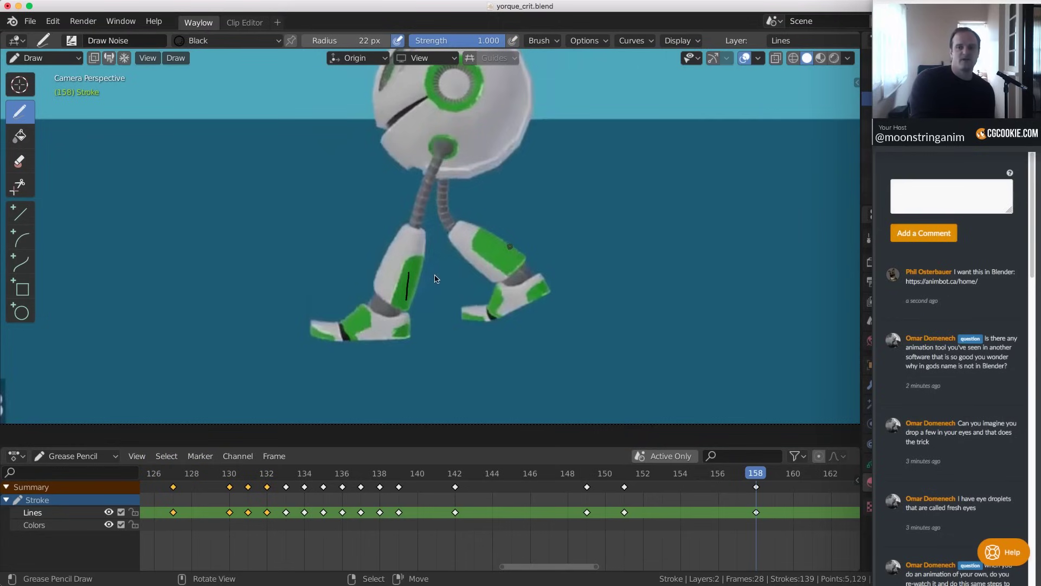
pyautogui.moveTo(434, 277); pyautogui.dragTo(433, 299)
pyautogui.moveTo(459, 278); pyautogui.dragTo(459, 298)
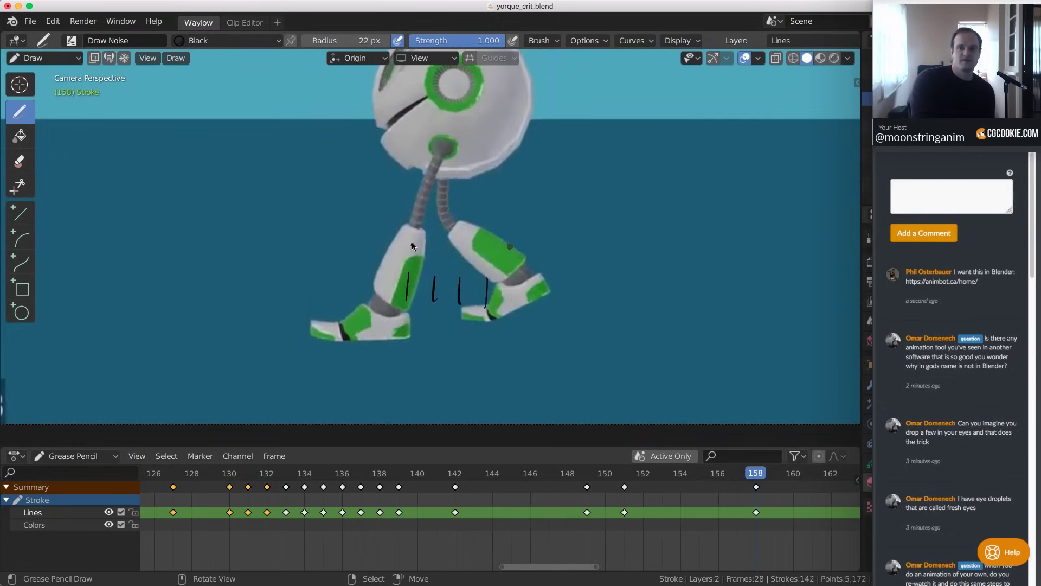
pyautogui.moveTo(412, 242); pyautogui.dragTo(411, 266)
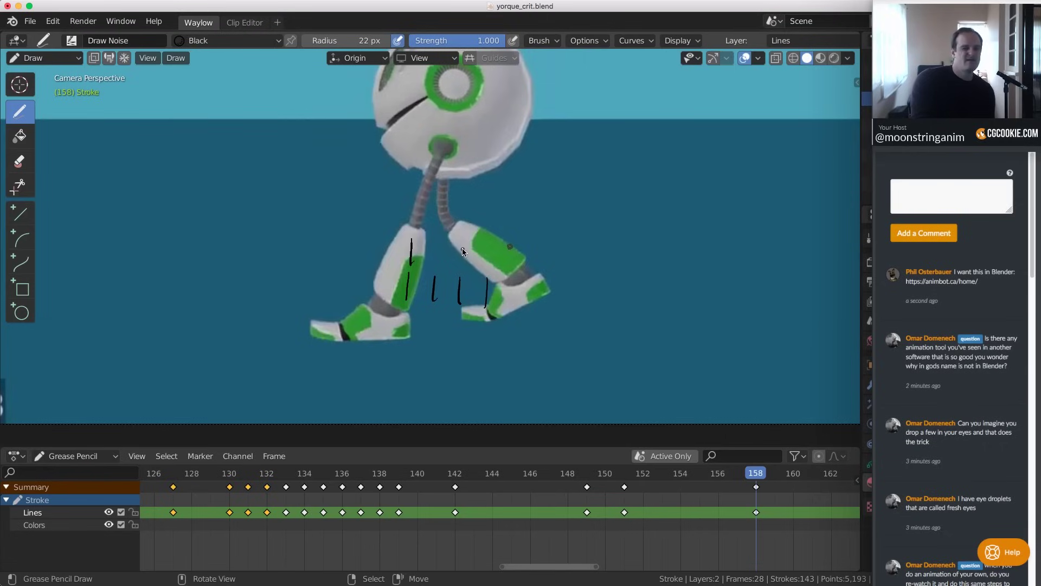
pyautogui.moveTo(485, 247); pyautogui.dragTo(484, 267)
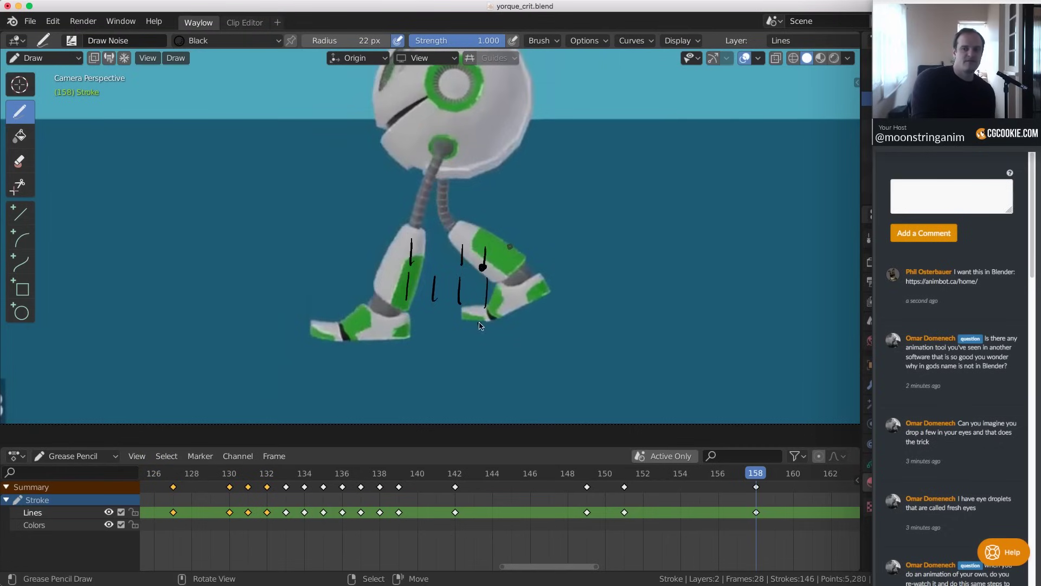
pyautogui.press('Right')
pyautogui.moveTo(485, 249); pyautogui.dragTo(479, 274)
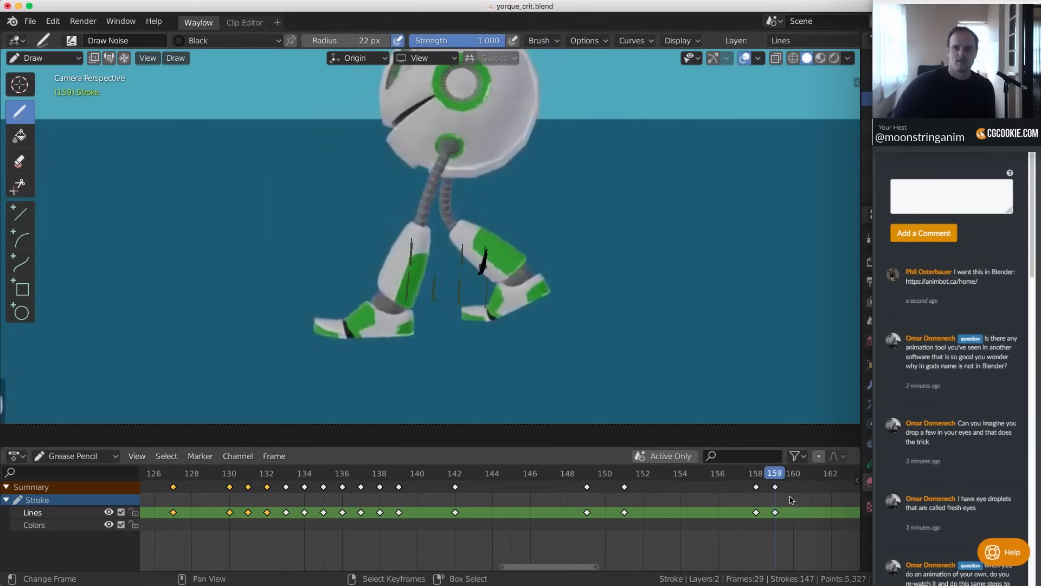
# Scrub through the robot's recovery from frame 160 to frame 181
pyautogui.moveTo(708, 499)
pyautogui.mouseDown()
pyautogui.moveTo(691, 499)
pyautogui.moveTo(709, 499)
pyautogui.mouseUp()
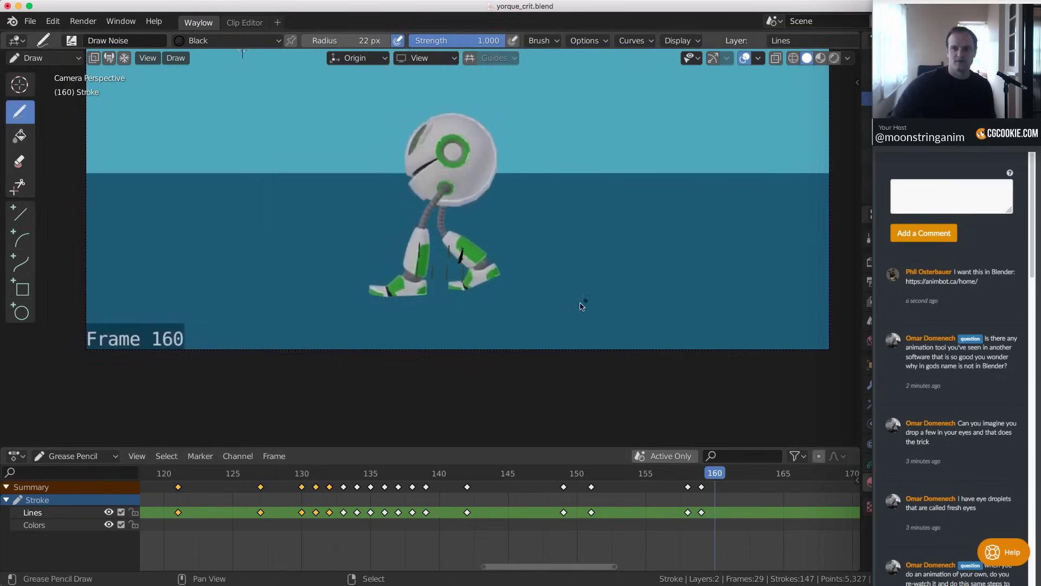
pyautogui.moveTo(714, 500); pyautogui.dragTo(852, 499)
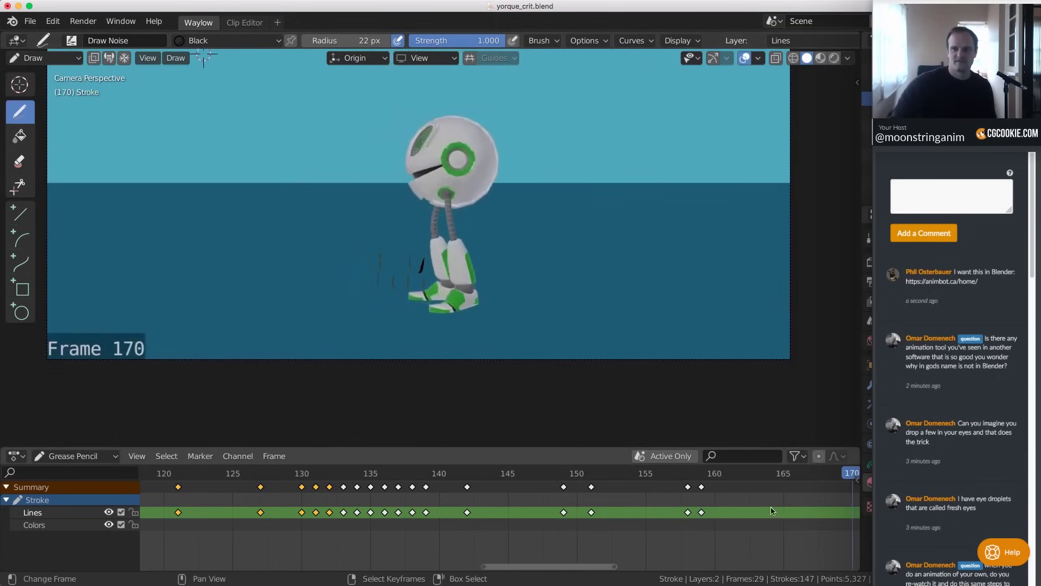
pyautogui.scroll(-1, 773, 511)
pyautogui.moveTo(766, 514); pyautogui.dragTo(825, 515)
pyautogui.scroll(-2, 802, 520)
pyautogui.moveTo(755, 529); pyautogui.dragTo(608, 533, button='middle')
pyautogui.moveTo(591, 531)
pyautogui.mouseDown()
pyautogui.moveTo(742, 532)
pyautogui.moveTo(600, 528)
pyautogui.moveTo(676, 522)
pyautogui.moveTo(616, 531)
pyautogui.moveTo(647, 528)
pyautogui.mouseUp()
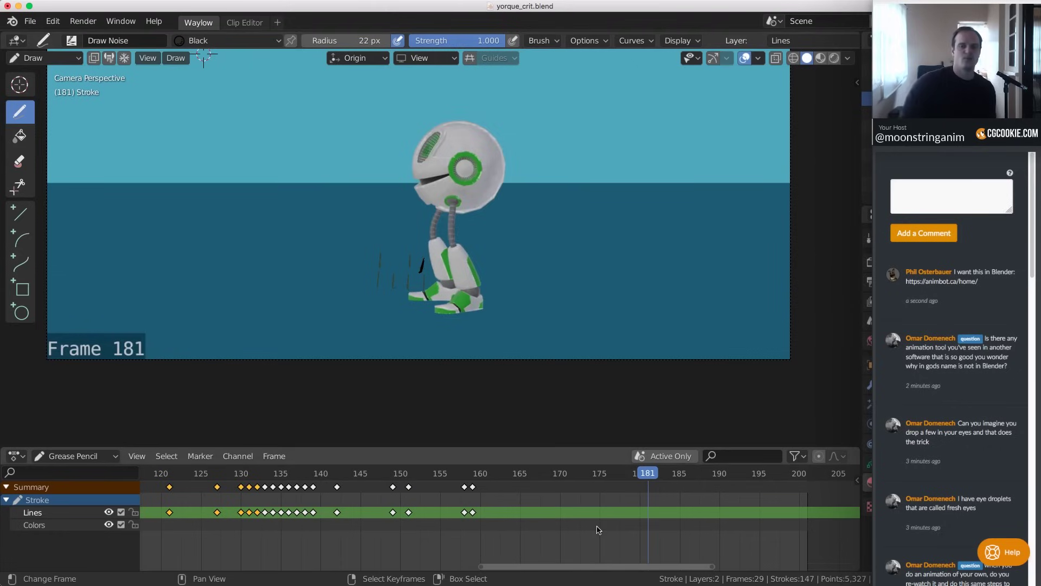
# Compare the robot's settled standing pose frame by frame between frames 176 and 181
pyautogui.press('Left')
pyautogui.press('Left')
pyautogui.press('Left')
pyautogui.press('Left')
pyautogui.press('Left')
pyautogui.press('Right')
pyautogui.press('Right')
pyautogui.press('Right')
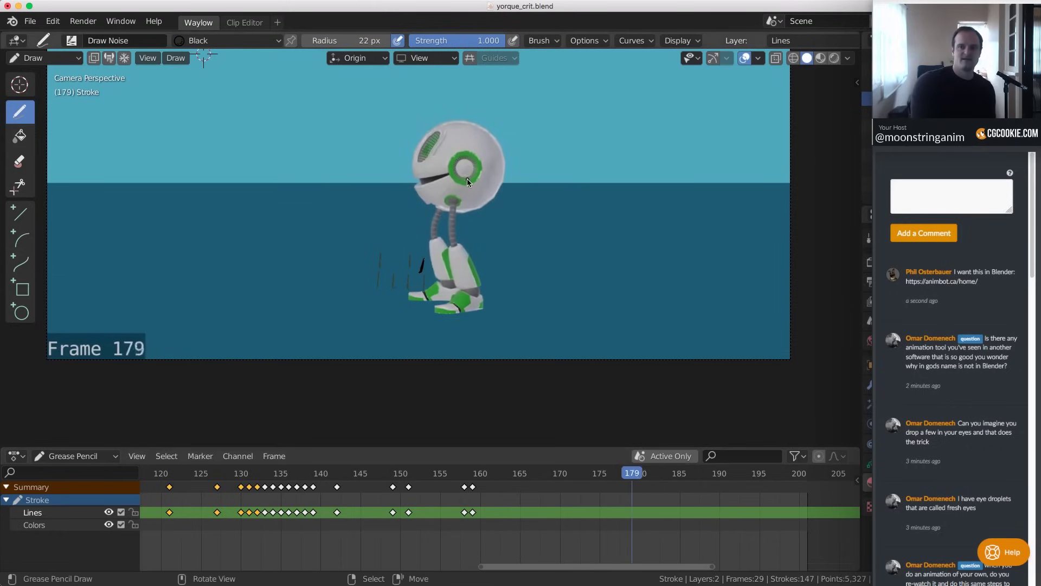
# On frame 180, circle the robot's round side disc with down and up arrows beside it, and sketch a dipping, settling curve above
pyautogui.press('Right')
pyautogui.moveTo(472, 180)
pyautogui.mouseDown()
pyautogui.moveTo(494, 206)
pyautogui.moveTo(500, 200)
pyautogui.mouseUp()
pyautogui.moveTo(512, 206); pyautogui.dragTo(512, 161)
pyautogui.moveTo(508, 169); pyautogui.dragTo(517, 168)
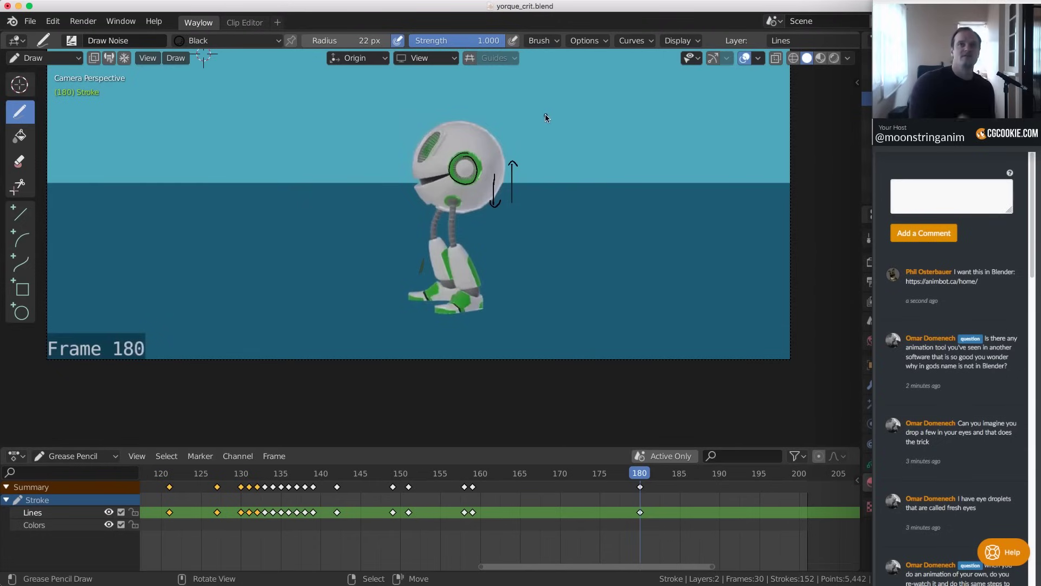
pyautogui.moveTo(547, 115); pyautogui.dragTo(550, 115)
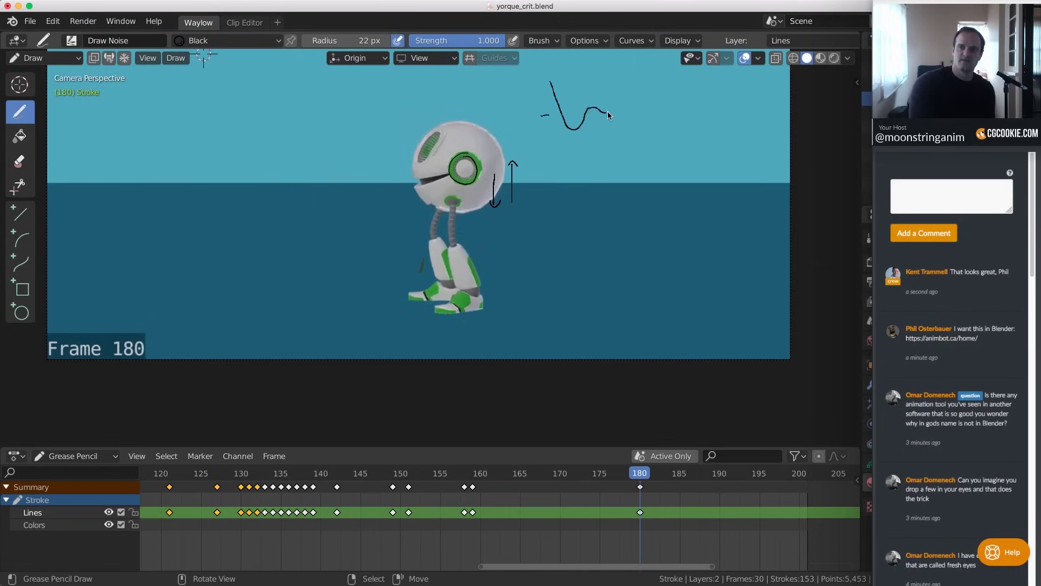
pyautogui.moveTo(573, 132)
pyautogui.mouseDown()
pyautogui.moveTo(593, 111)
pyautogui.moveTo(612, 115)
pyautogui.mouseUp()
# Play the ending, scrub back over the annotated kick around frames 142 to 165, and save the critique file
pyautogui.press('space')
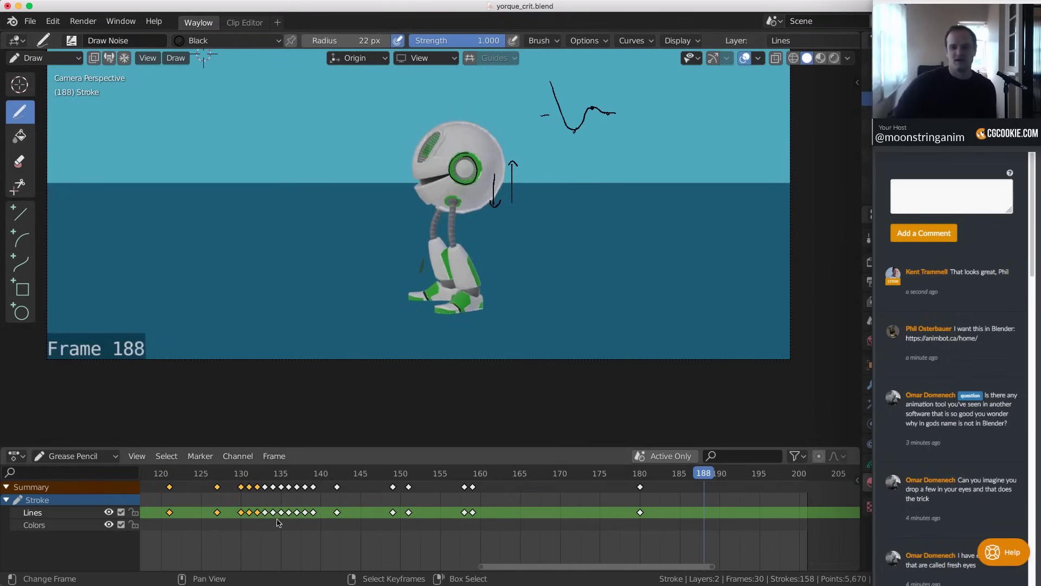
pyautogui.click(321, 525)
pyautogui.moveTo(333, 526); pyautogui.dragTo(520, 525)
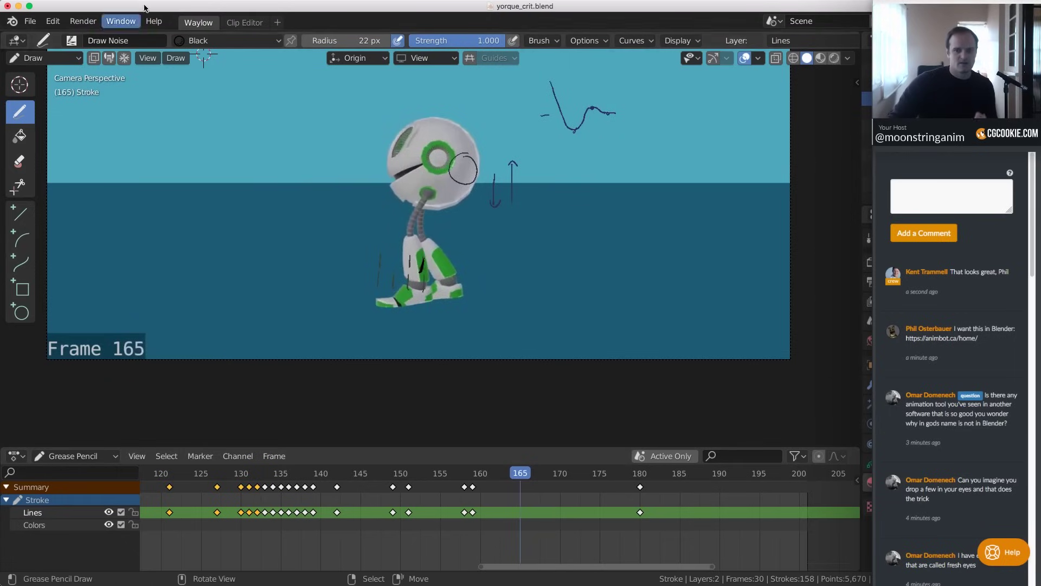
pyautogui.hotkey('ctrl', 's')
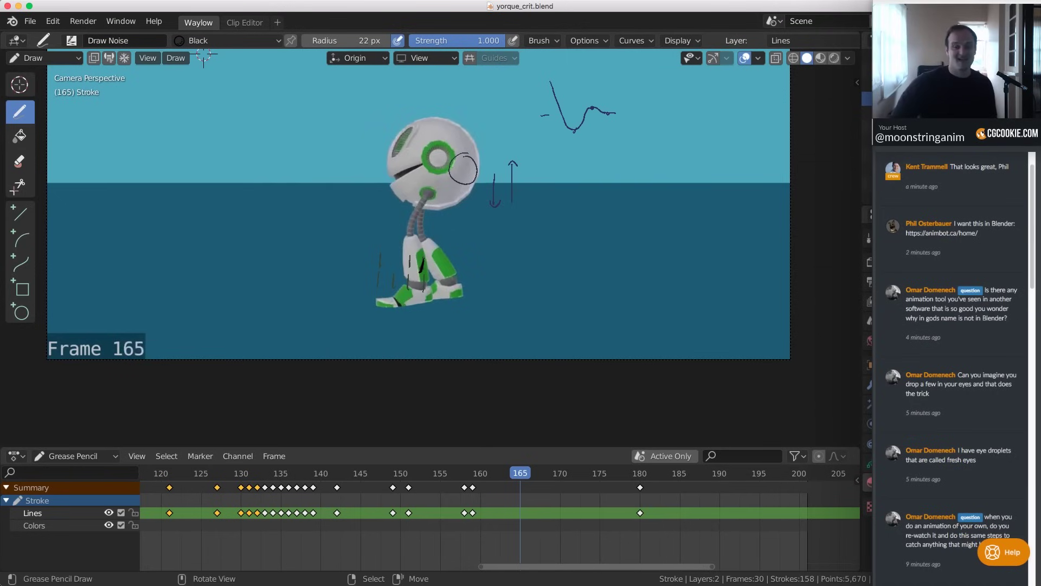
pyautogui.moveTo(257, 512); pyautogui.dragTo(341, 511)
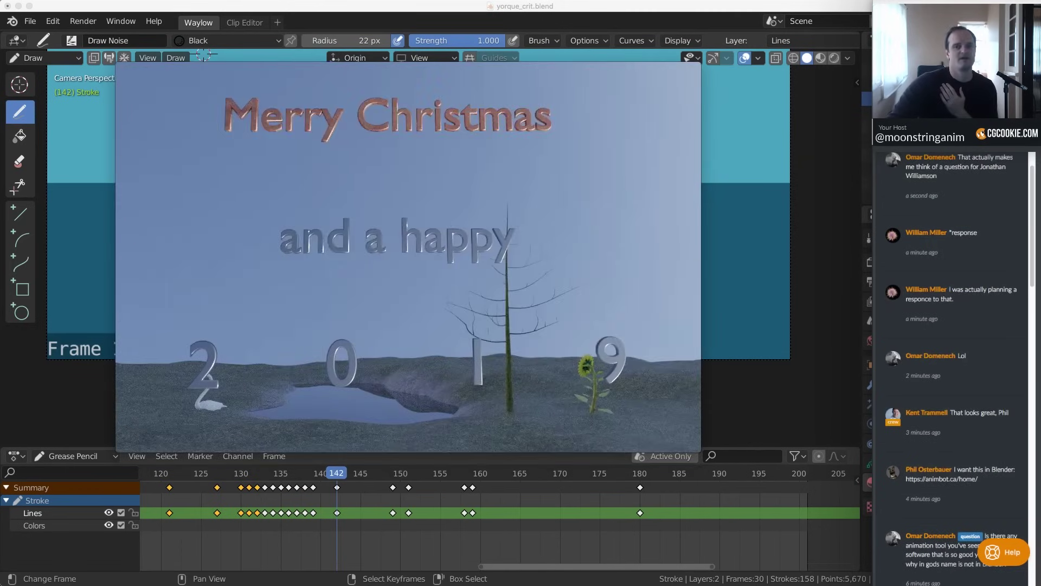
# Close the Christmas picture, enlarge the OD Demo Reel-30fps.mp4 video to fill the screen, watch it through and close it
pyautogui.click(120, 67)
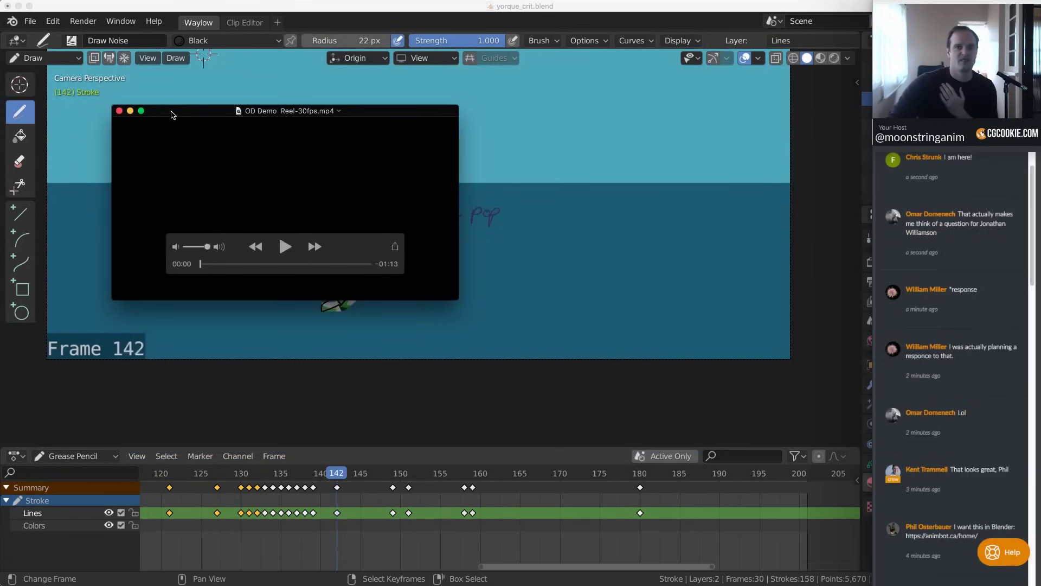
pyautogui.moveTo(458, 299); pyautogui.dragTo(872, 572)
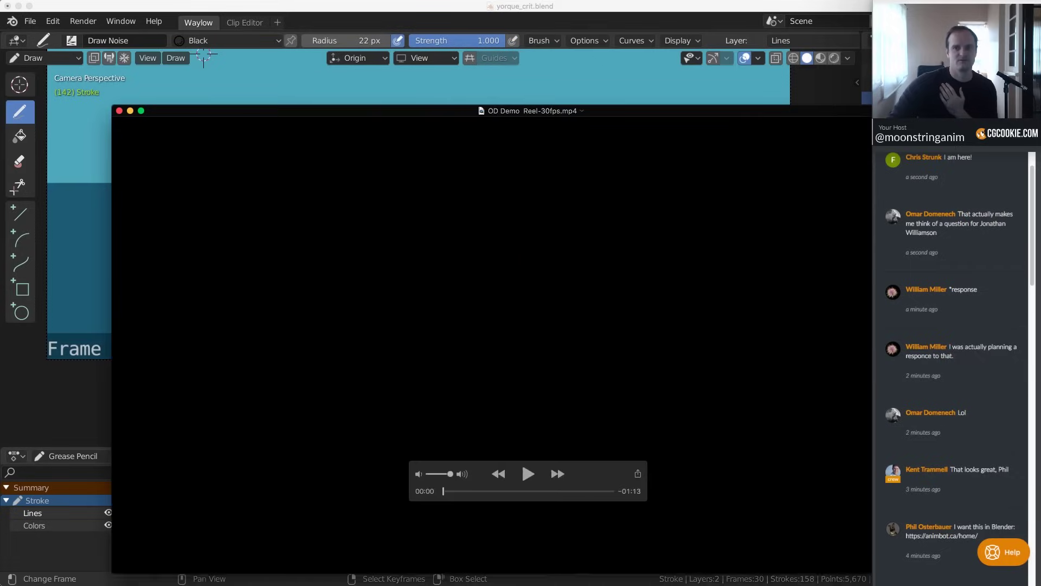
pyautogui.doubleClick(465, 111)
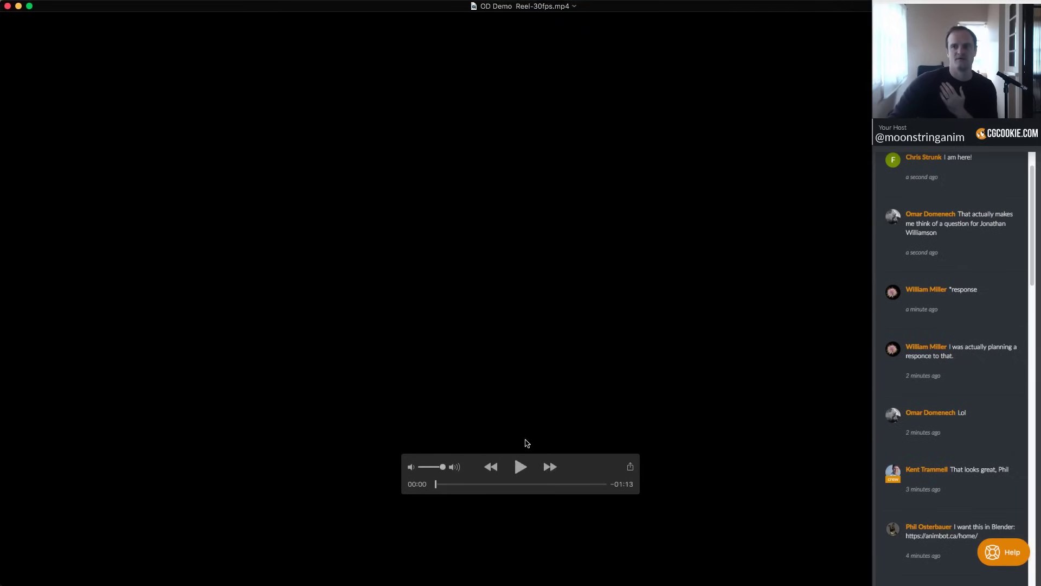
pyautogui.click(520, 466)
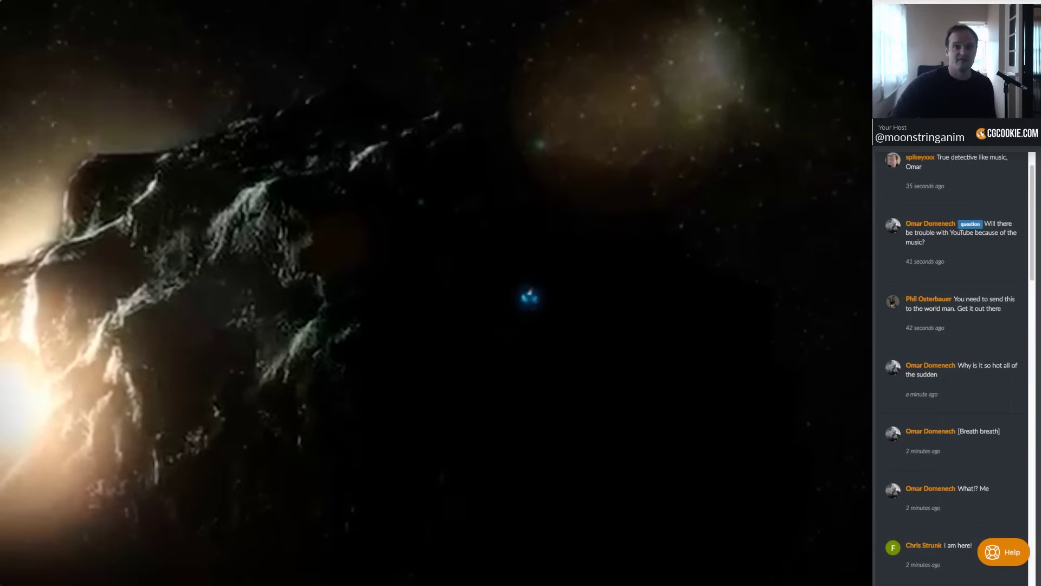
pyautogui.press('super+w')
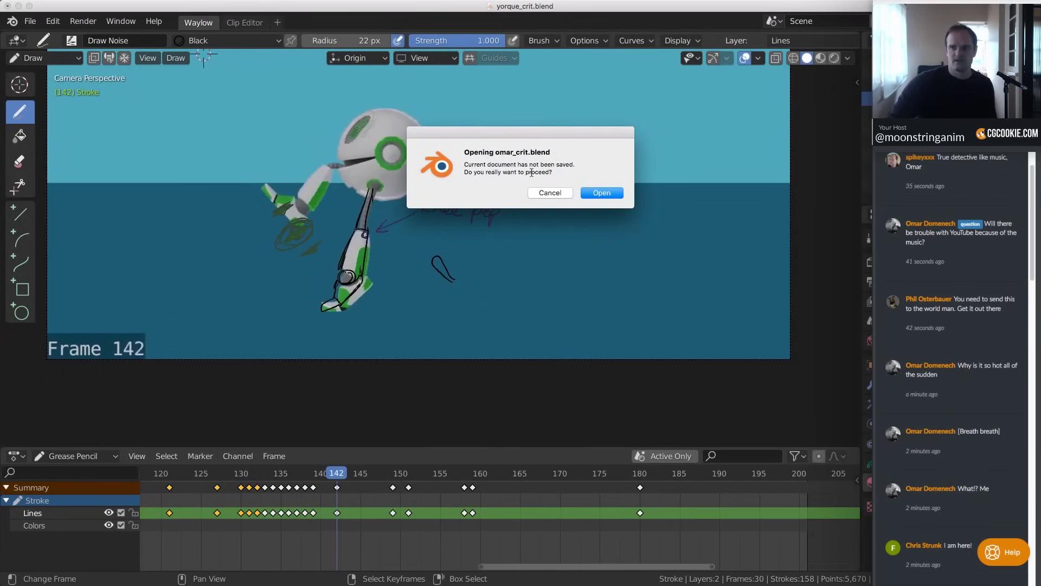
# Open omar_crit.blend without saving the current document, and scrub through the reel to frame 288
pyautogui.click(598, 194)
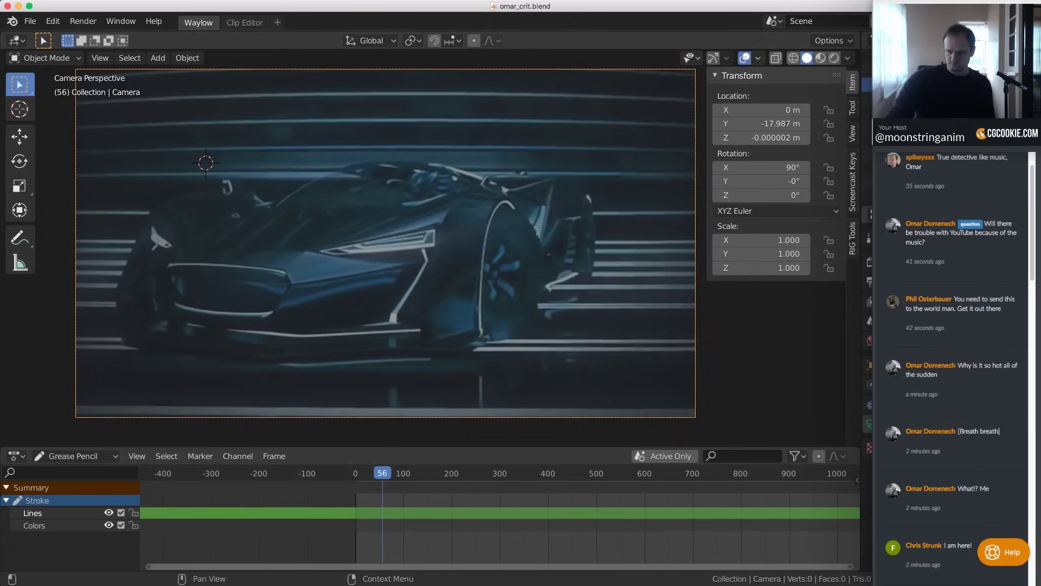
pyautogui.moveTo(406, 500); pyautogui.dragTo(425, 500)
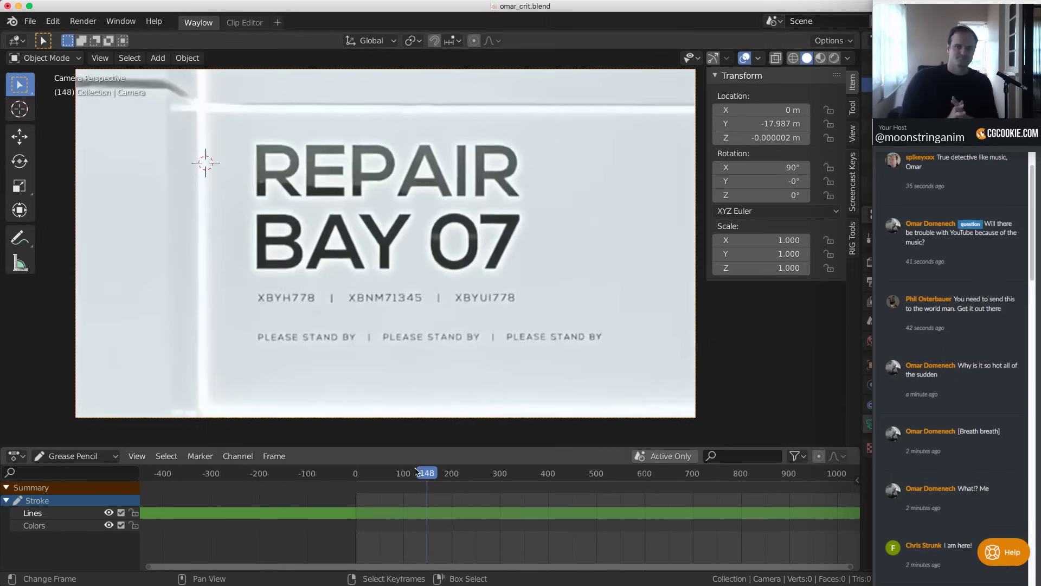
pyautogui.moveTo(477, 502)
pyautogui.mouseDown()
pyautogui.moveTo(503, 535)
pyautogui.moveTo(550, 523)
pyautogui.moveTo(407, 522)
pyautogui.moveTo(484, 515)
pyautogui.mouseUp()
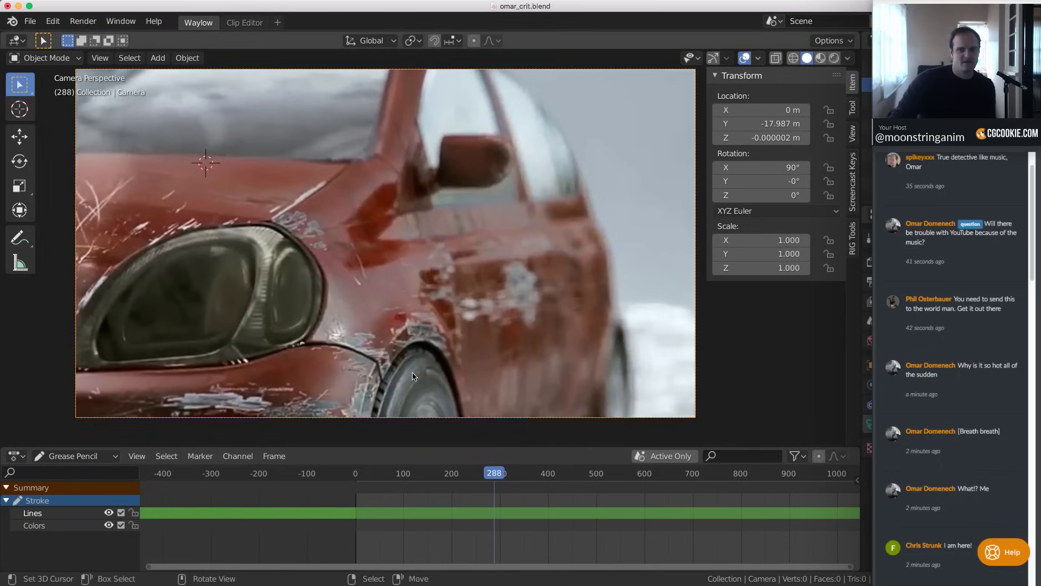
# Examine the red car's shot back and forth across frames 281 to 289
pyautogui.press('Left')
pyautogui.press('Left')
pyautogui.press('Left')
pyautogui.press('Left')
pyautogui.press('Left')
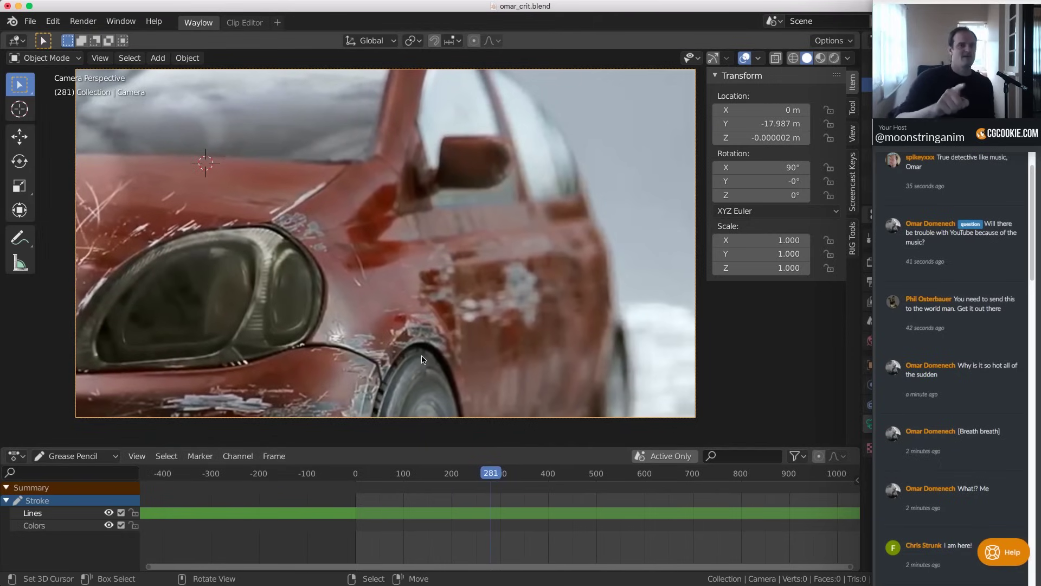
pyautogui.press('Right')
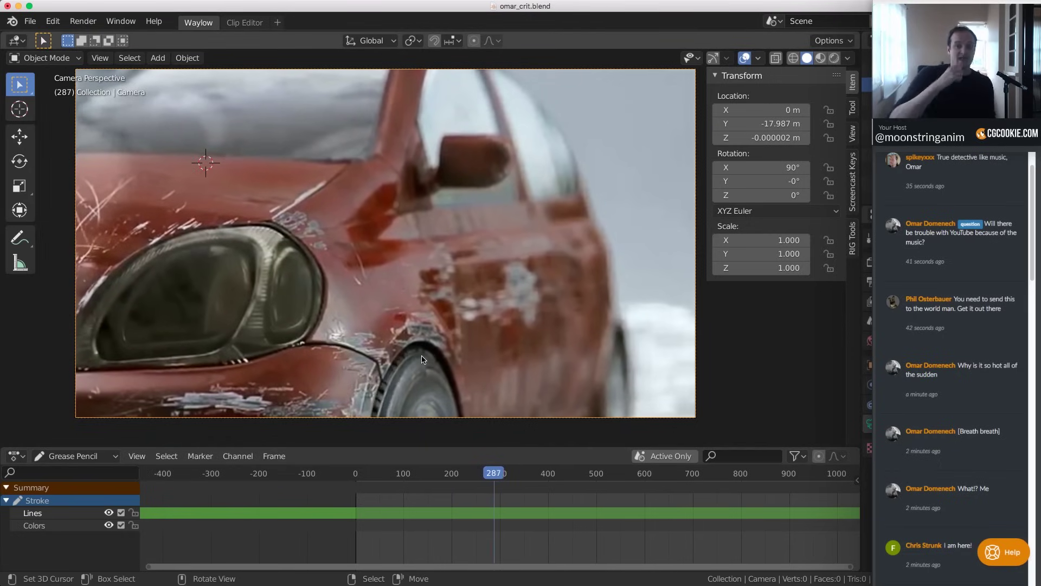
pyautogui.press('Left')
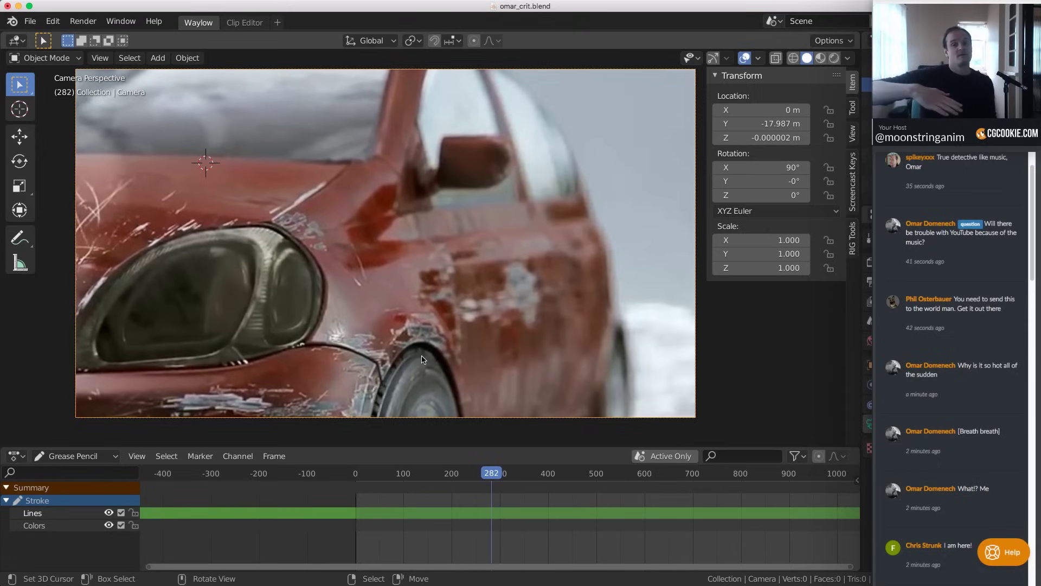
pyautogui.press('Right')
pyautogui.press('Right')
pyautogui.press('Right')
pyautogui.press('Right')
pyautogui.press('Right')
pyautogui.press('Right')
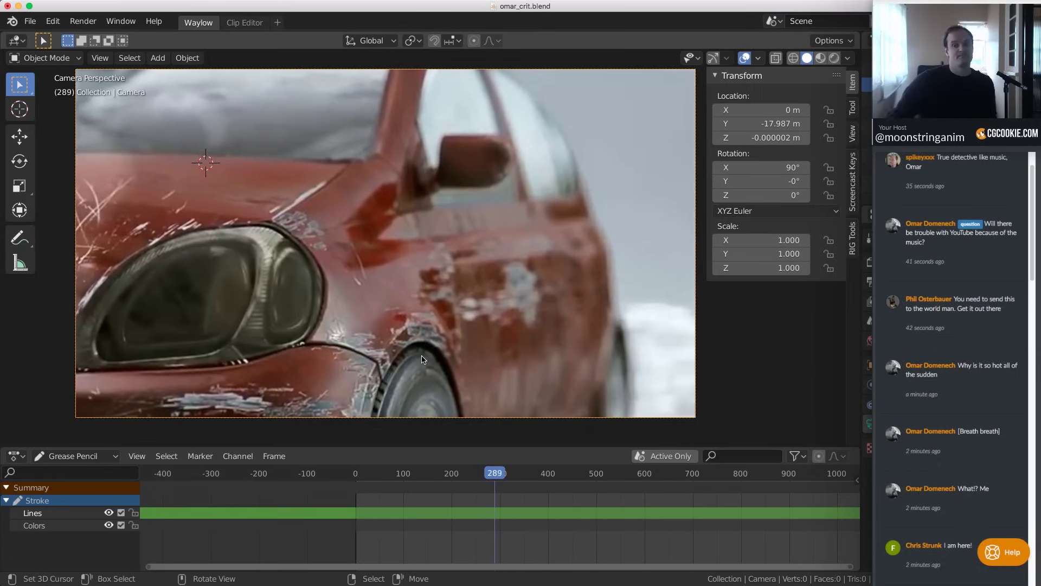
pyautogui.press('Left')
pyautogui.press('Left')
pyautogui.press('Left')
pyautogui.press('Left')
pyautogui.press('Left')
pyautogui.press('Left')
pyautogui.press('Left')
pyautogui.press('Left')
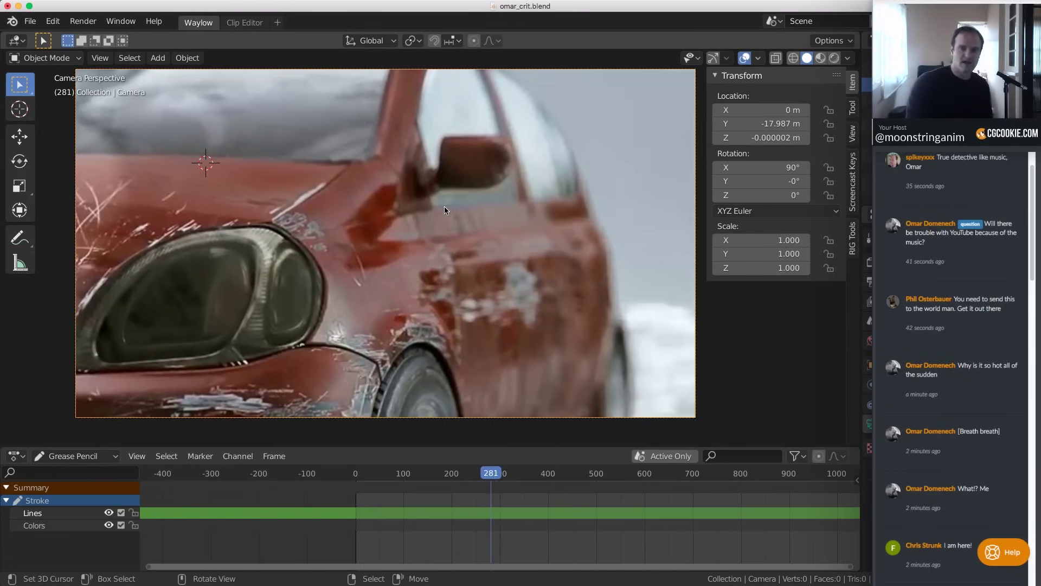
# Select the grease pencil Stroke object and switch it to Draw mode on frame 281
pyautogui.click(385, 243)
pyautogui.hotkey('ctrl', 'Tab')
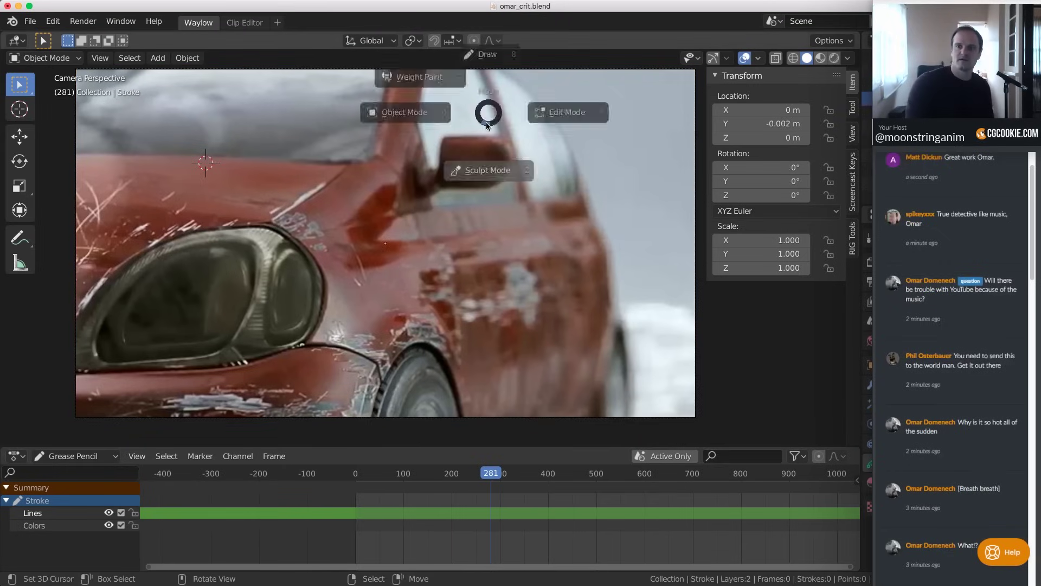
pyautogui.click(478, 171)
pyautogui.hotkey('ctrl', 'Tab')
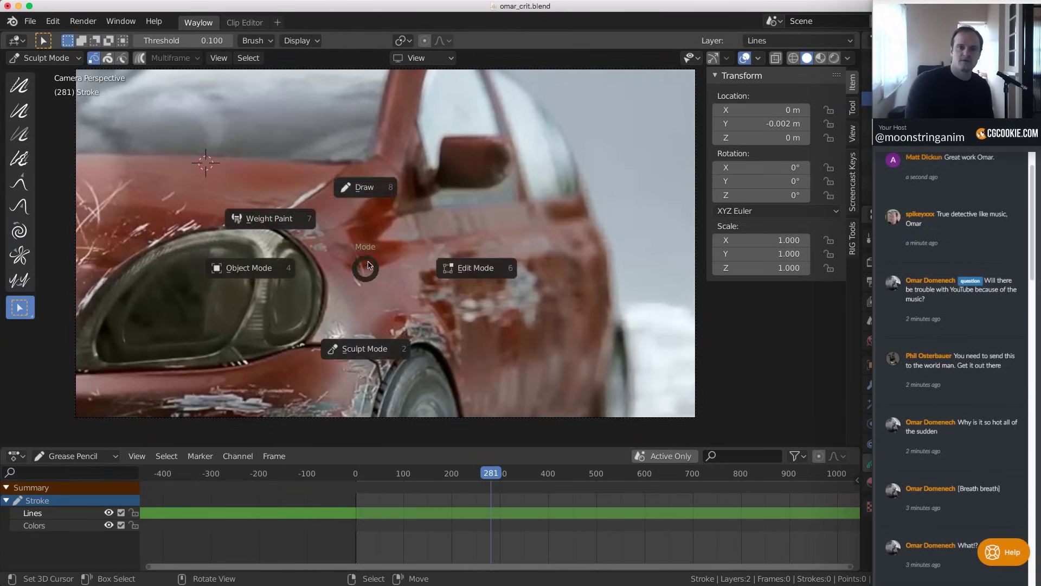
pyautogui.click(367, 191)
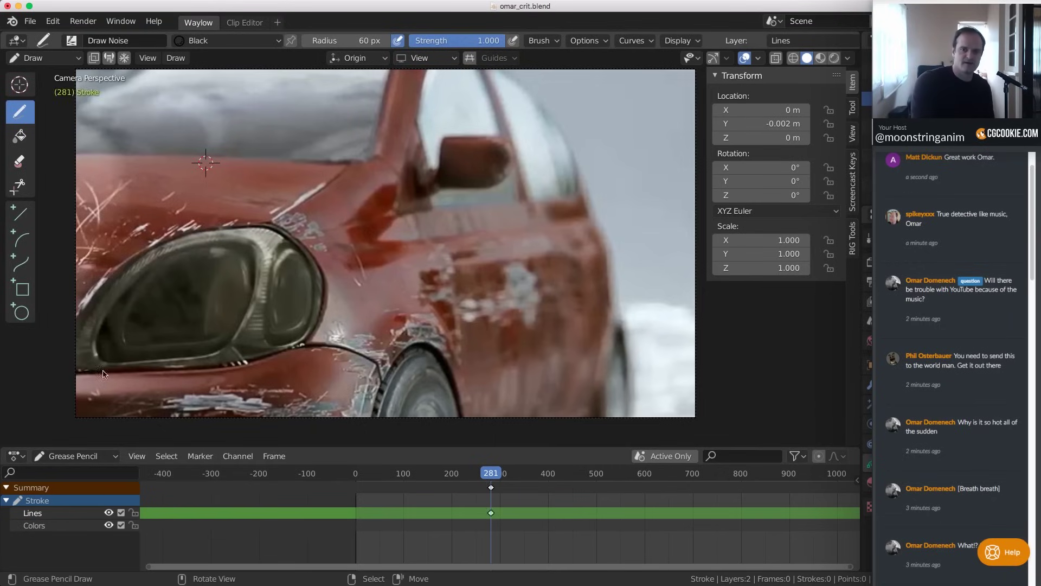
# Trace the red car's bumper seam in black and its headlight outline in green with the Draw tool on frame 281
pyautogui.moveTo(391, 367); pyautogui.dragTo(391, 368)
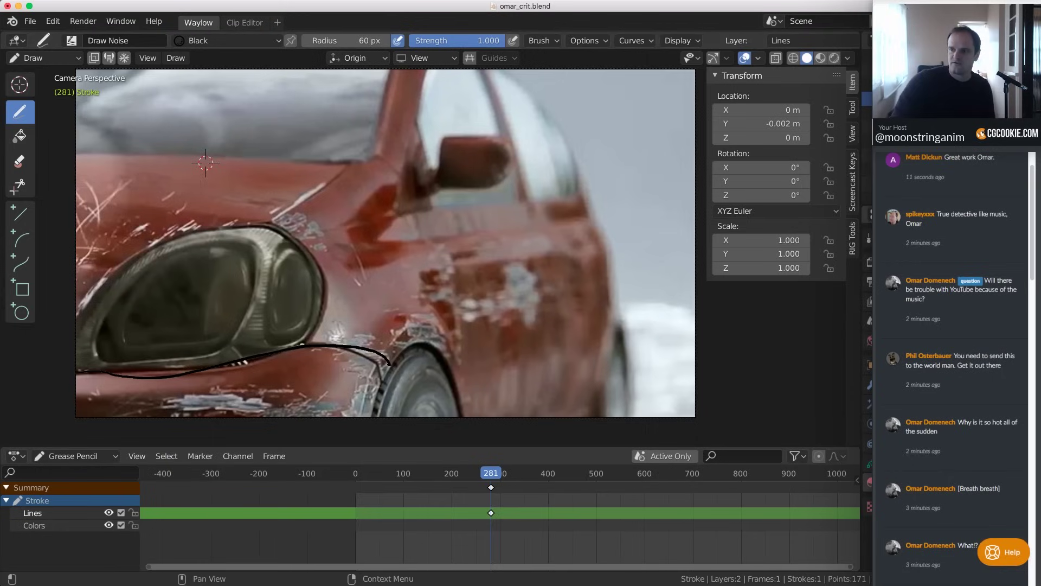
pyautogui.click(864, 300)
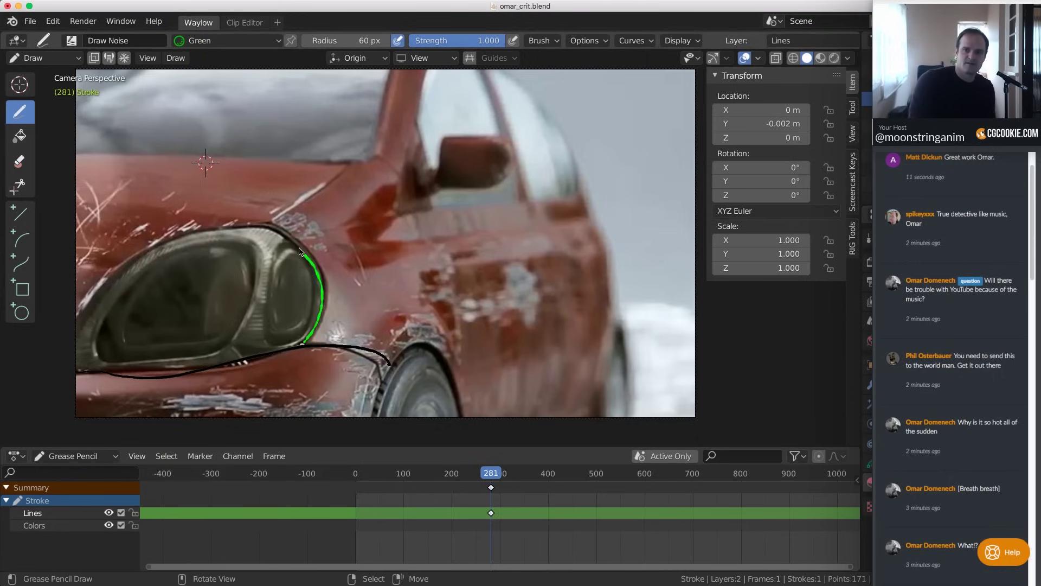
pyautogui.moveTo(148, 362); pyautogui.dragTo(297, 333)
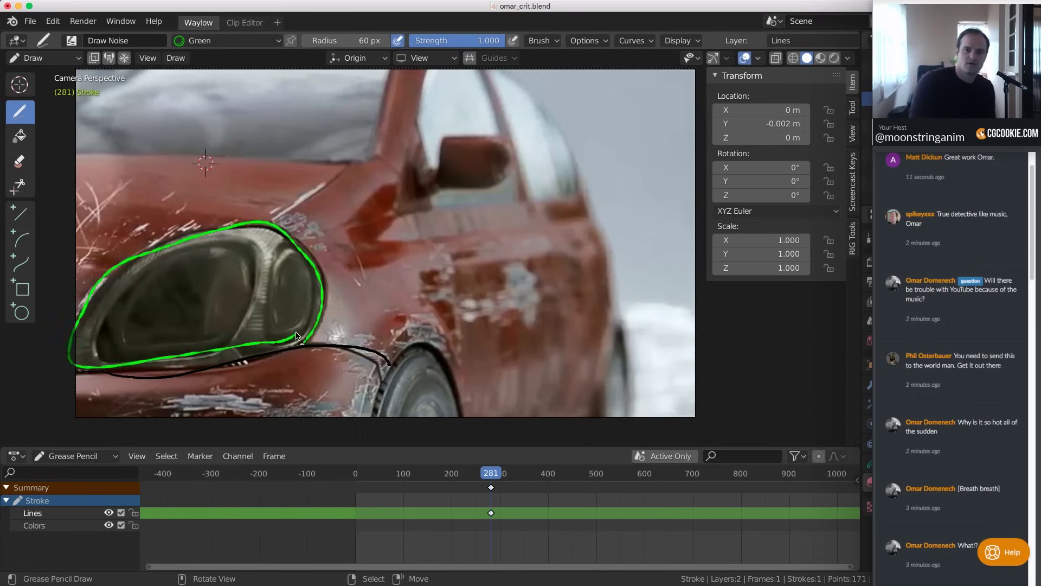
# Compare the headlight with its traced outline up to frame 286 and mark the headlight's upper edge in green on frame 283
pyautogui.press('Right')
pyautogui.press('Right')
pyautogui.press('Right')
pyautogui.press('Right')
pyautogui.press('Right')
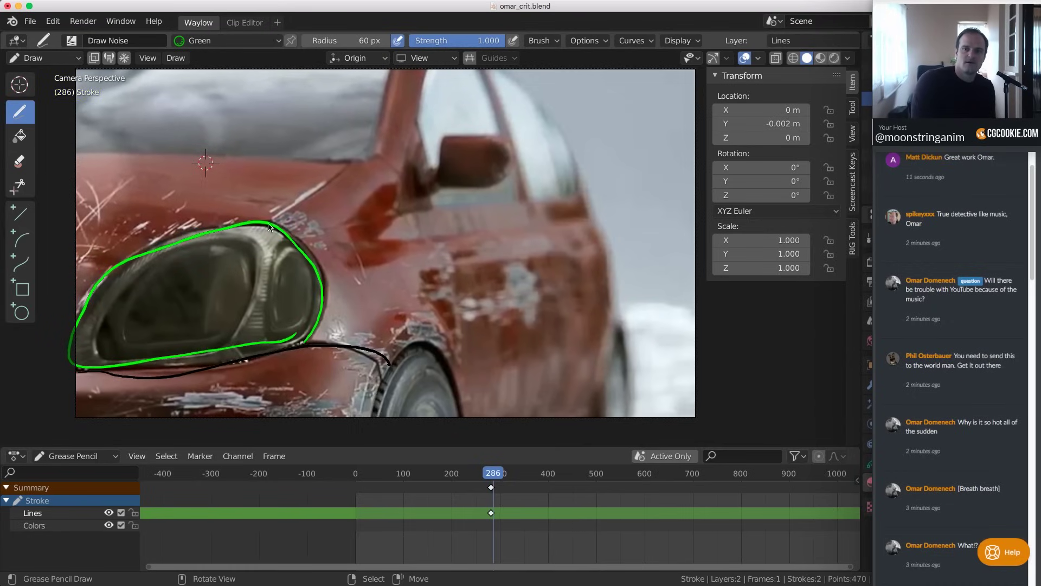
pyautogui.press('Left')
pyautogui.press('Left')
pyautogui.moveTo(258, 226); pyautogui.dragTo(282, 241)
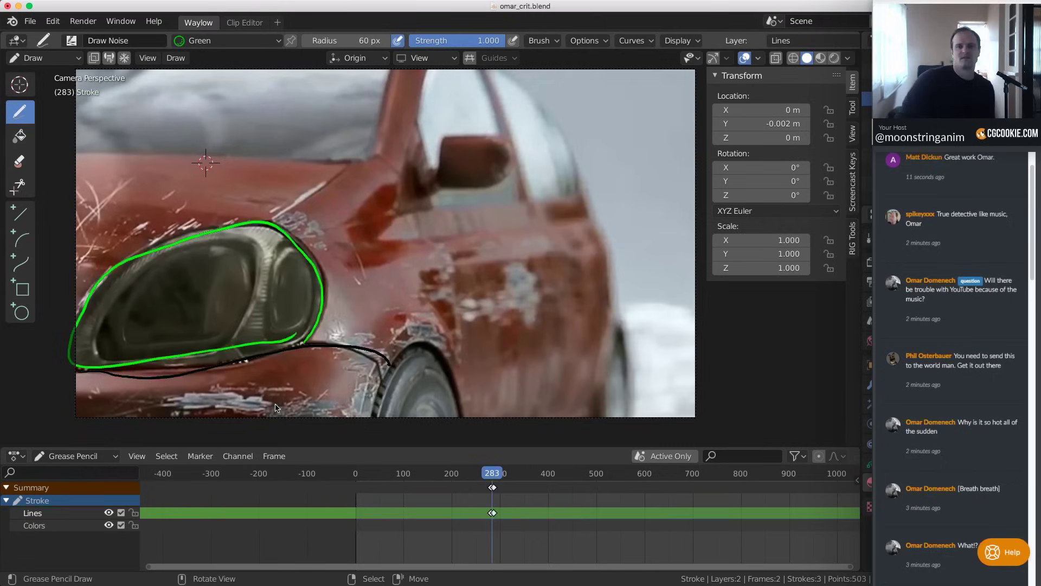
# Delete the grease pencil keyframes and sketch a green wavy bounce curve with dots at its extremes over the car on frame 284
pyautogui.press('x')
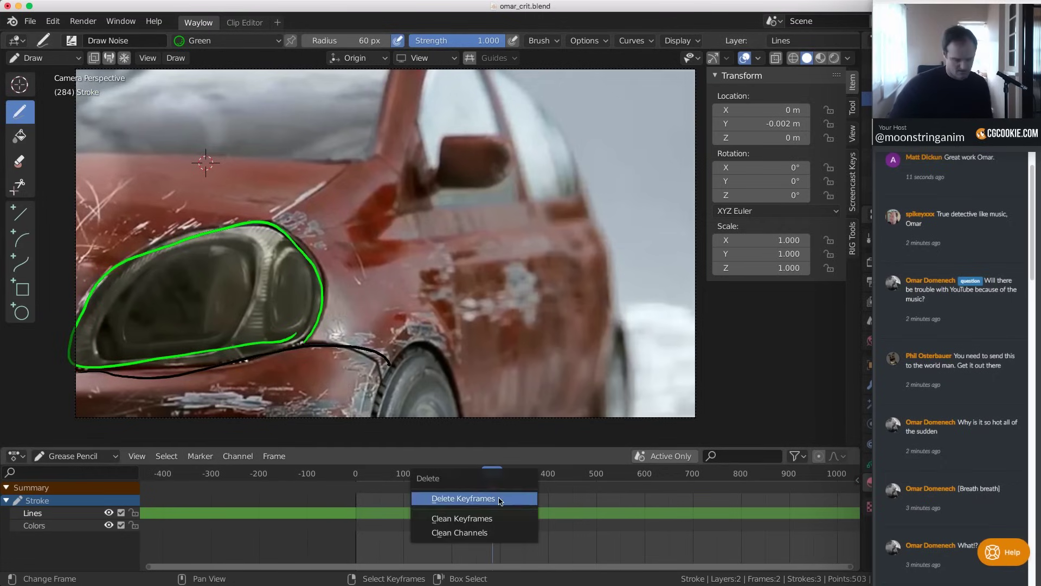
pyautogui.click(497, 499)
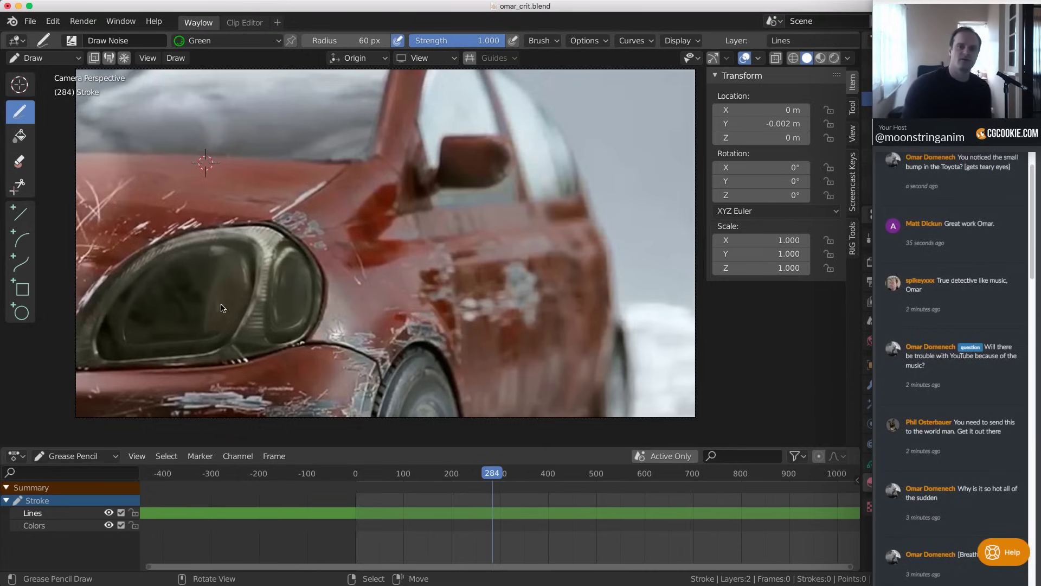
pyautogui.moveTo(322, 181); pyautogui.dragTo(335, 182)
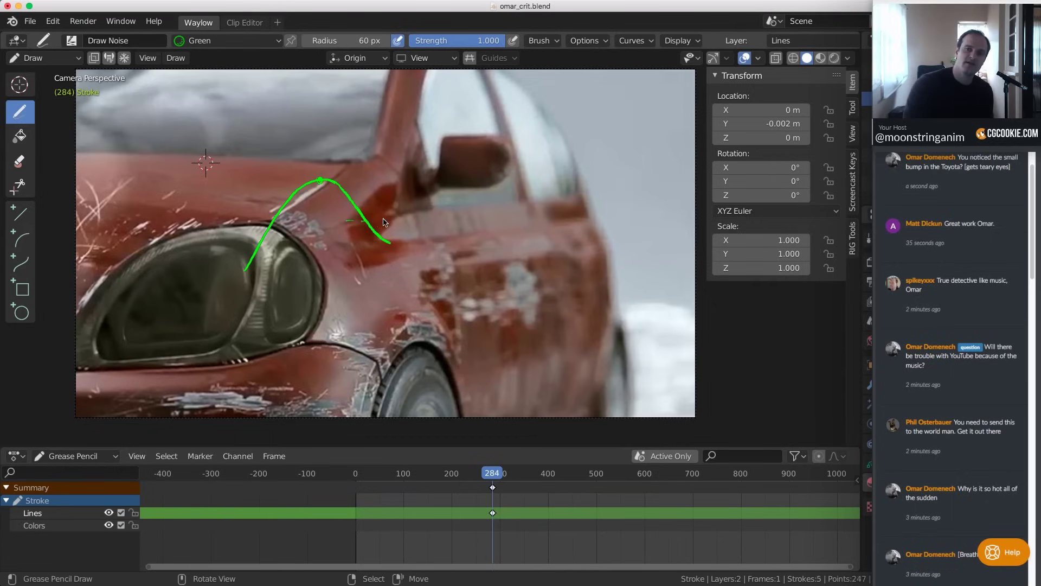
pyautogui.moveTo(383, 222); pyautogui.dragTo(439, 224)
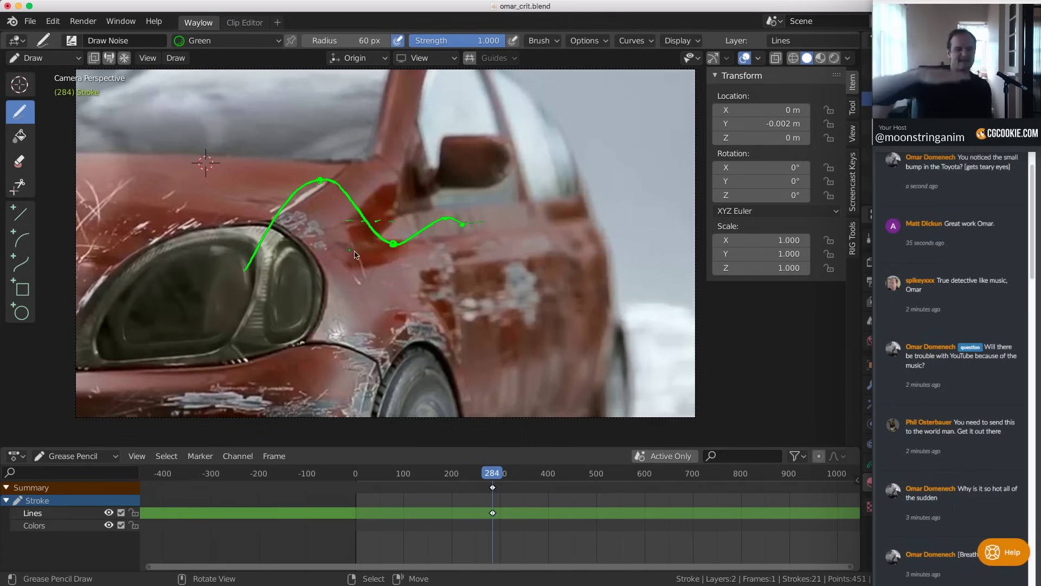
# Scrub through the reel to the red car's wheel shot at frame 959 and delete the bounce curve's keyframe
pyautogui.click(504, 530)
pyautogui.moveTo(504, 530); pyautogui.dragTo(729, 481)
pyautogui.scroll(-3, 597, 499)
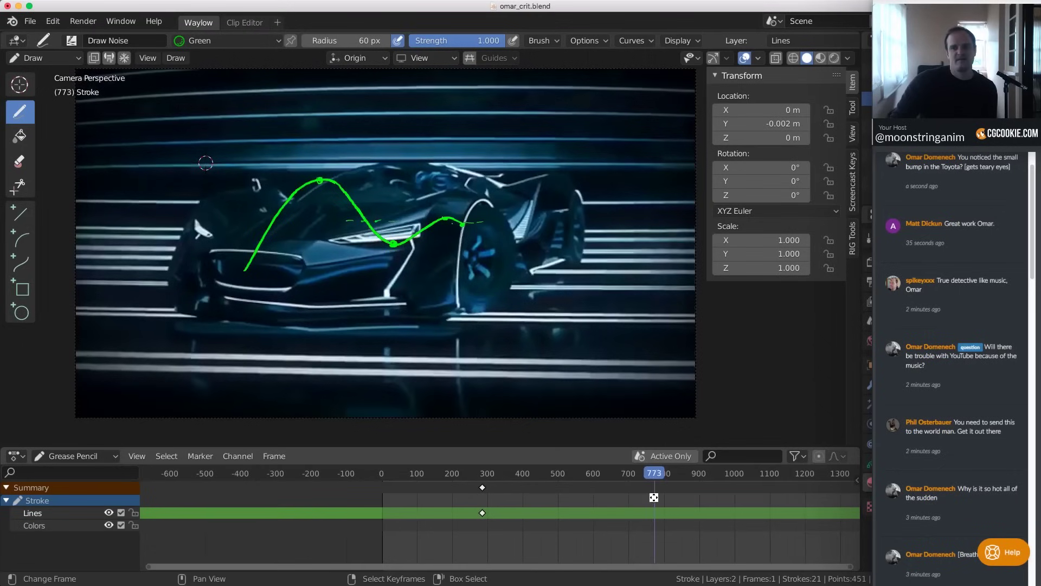
pyautogui.click(465, 515)
pyautogui.moveTo(465, 515); pyautogui.dragTo(515, 515)
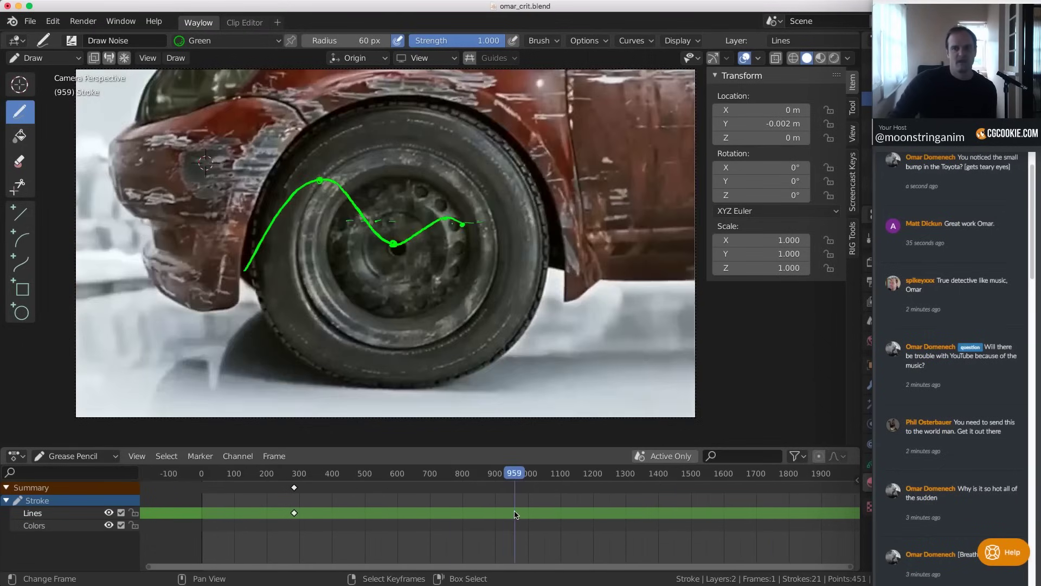
pyautogui.press('x')
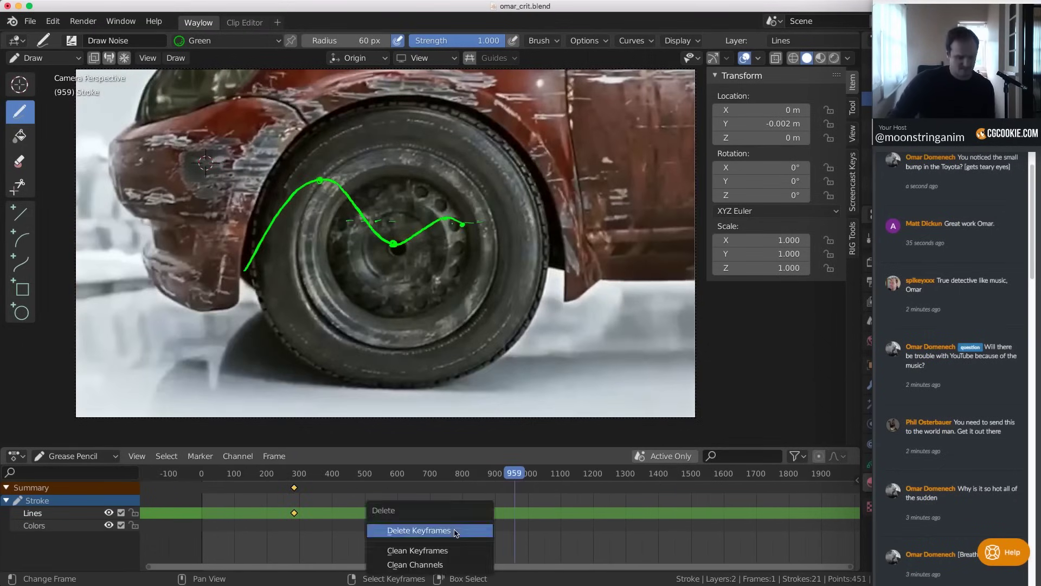
pyautogui.click(455, 529)
# Scrub to the dark sports car's front view and step back to frame 1094
pyautogui.moveTo(518, 523); pyautogui.dragTo(559, 520)
pyautogui.press('Left')
pyautogui.press('Left')
pyautogui.press('Left')
pyautogui.press('Left')
pyautogui.press('Left')
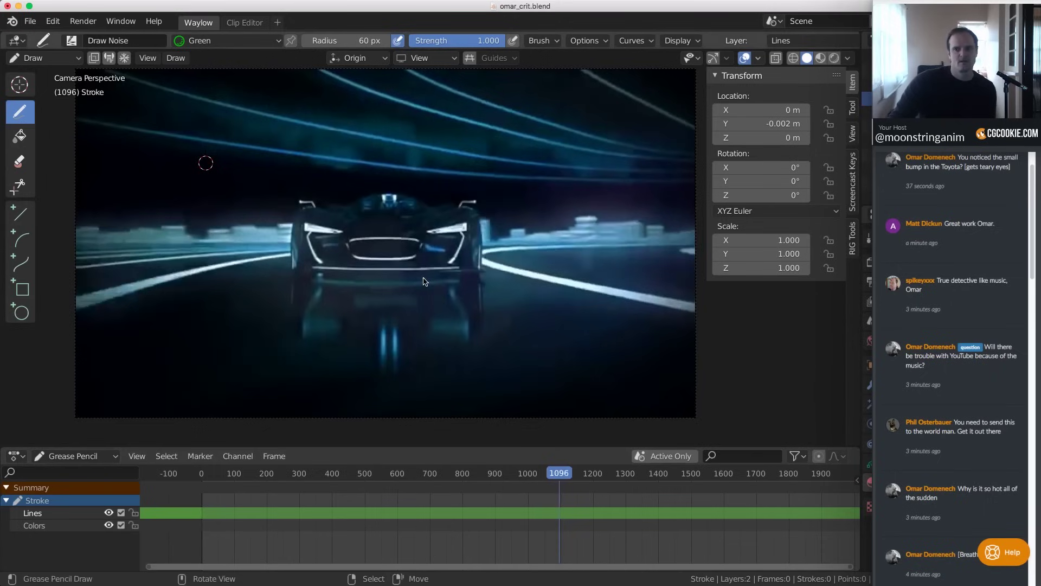
pyautogui.press('Left')
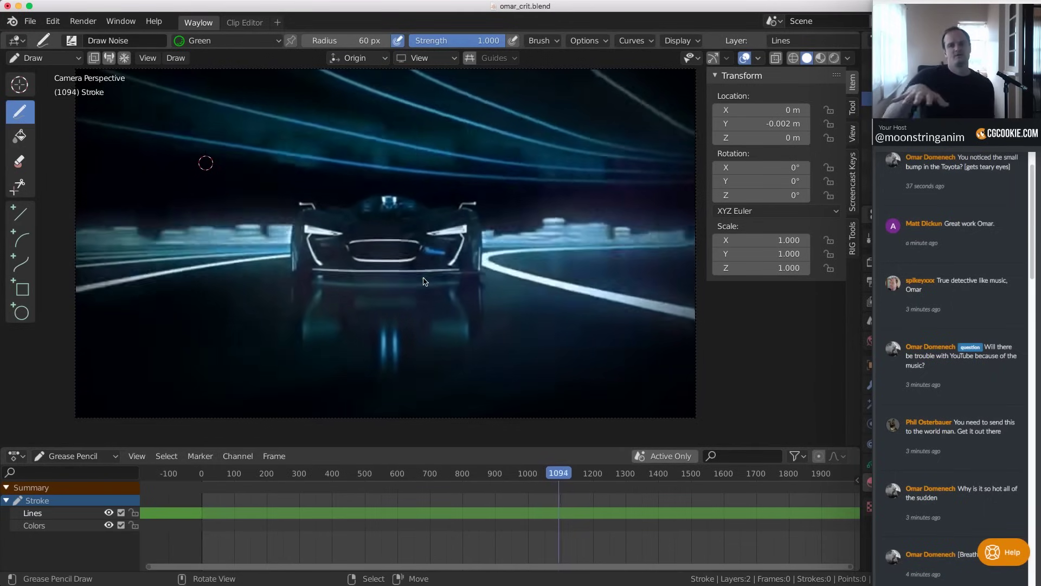
# Play the sports car sequence from frame 1094 into the distant city shot and step back to frame 1100
pyautogui.press('space')
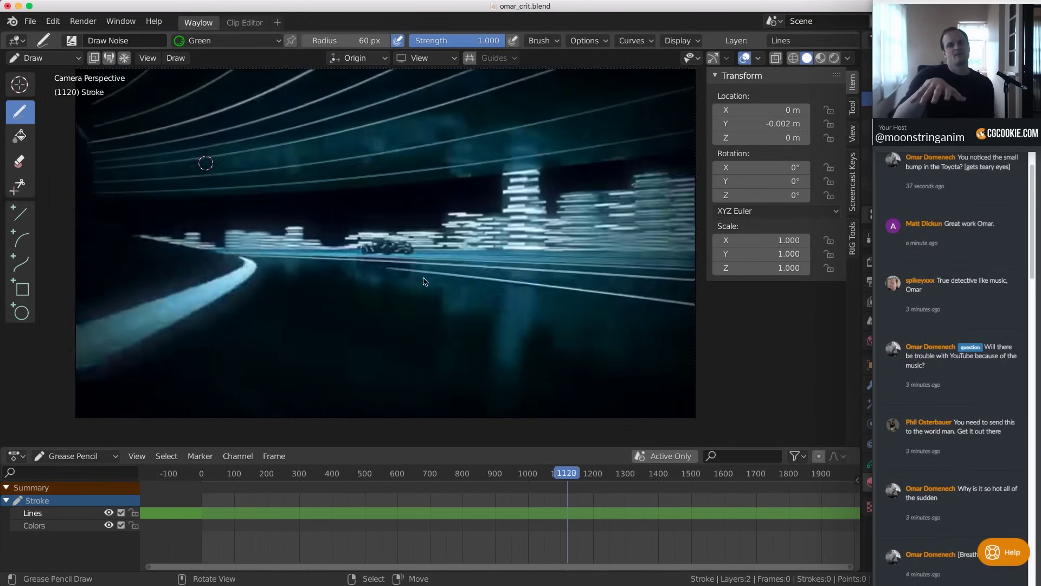
pyautogui.press('space')
pyautogui.press('Left')
pyautogui.press('Left')
pyautogui.press('Left')
pyautogui.press('Left')
pyautogui.press('Left')
pyautogui.press('Left')
pyautogui.press('Left')
pyautogui.press('Left')
pyautogui.press('Left')
pyautogui.press('Left')
pyautogui.press('Left')
pyautogui.press('Left')
pyautogui.press('Left')
pyautogui.press('Left')
pyautogui.press('Left')
pyautogui.press('Left')
pyautogui.press('Left')
pyautogui.press('Left')
pyautogui.press('Left')
pyautogui.press('Left')
pyautogui.press('Left')
pyautogui.press('Left')
pyautogui.press('Left')
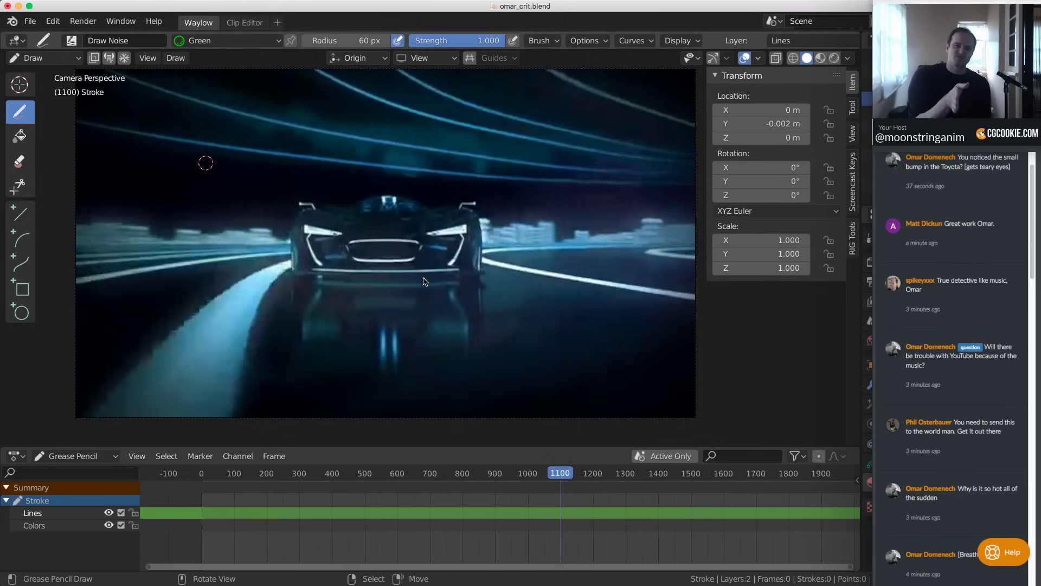
# Examine the sports car's movement frame by frame from frame 1100 across the cut to frame 1132
pyautogui.press('Right')
pyautogui.press('Right')
pyautogui.press('Right')
pyautogui.press('Right')
pyautogui.press('Right')
pyautogui.press('Right')
pyautogui.press('Right')
pyautogui.press('Right')
pyautogui.press('Right')
pyautogui.press('Right')
pyautogui.press('Right')
pyautogui.press('Right')
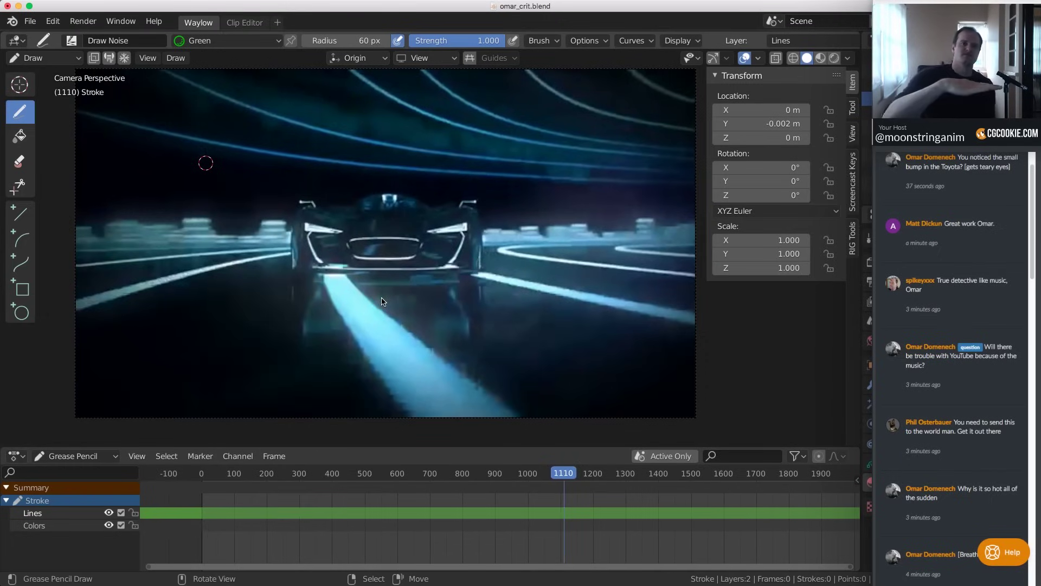
pyautogui.press('Right')
pyautogui.press('Right')
pyautogui.press('Right')
pyautogui.press('Right')
pyautogui.press('Right')
pyautogui.press('Right')
pyautogui.press('Right')
pyautogui.press('Right')
pyautogui.press('Right')
pyautogui.press('Right')
pyautogui.press('Right')
pyautogui.press('Right')
pyautogui.press('Right')
pyautogui.press('Right')
pyautogui.press('Right')
pyautogui.press('Right')
pyautogui.press('Right')
pyautogui.press('Right')
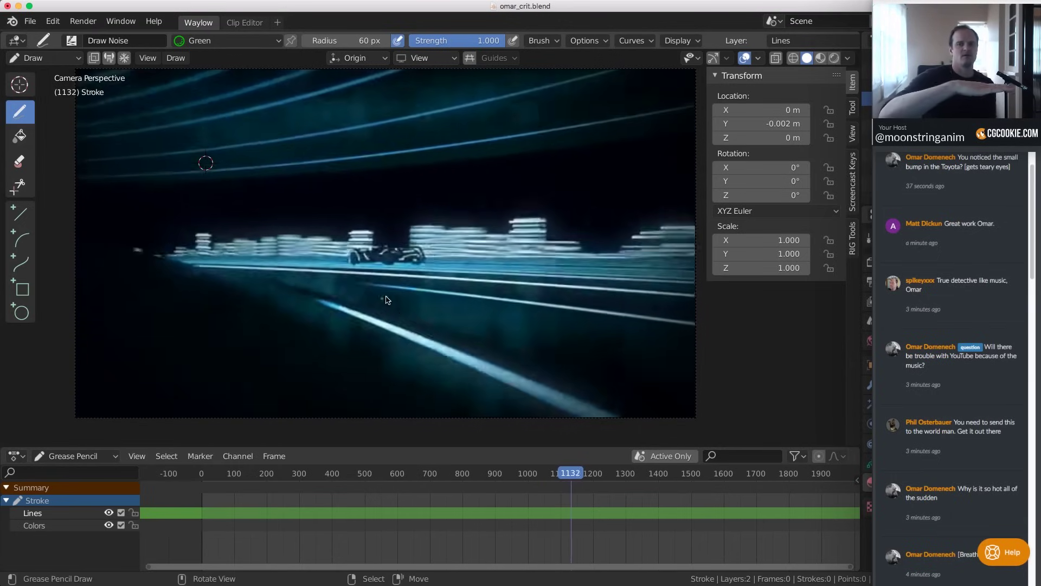
# Scrub through the sports car side view and the sci-fi vehicle shots to the large wheel at frame 1731
pyautogui.moveTo(577, 529); pyautogui.dragTo(633, 516)
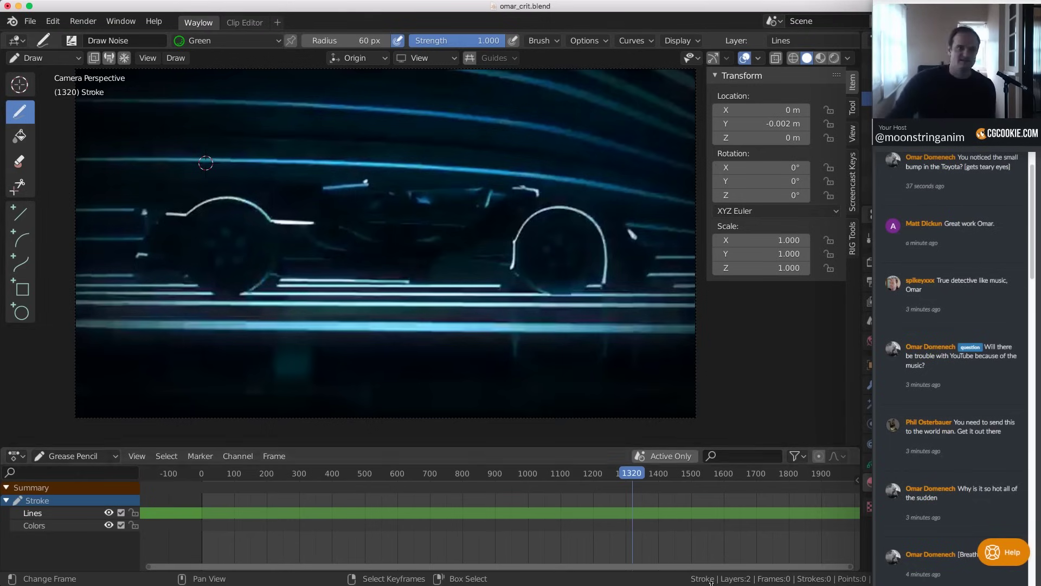
pyautogui.click(651, 542)
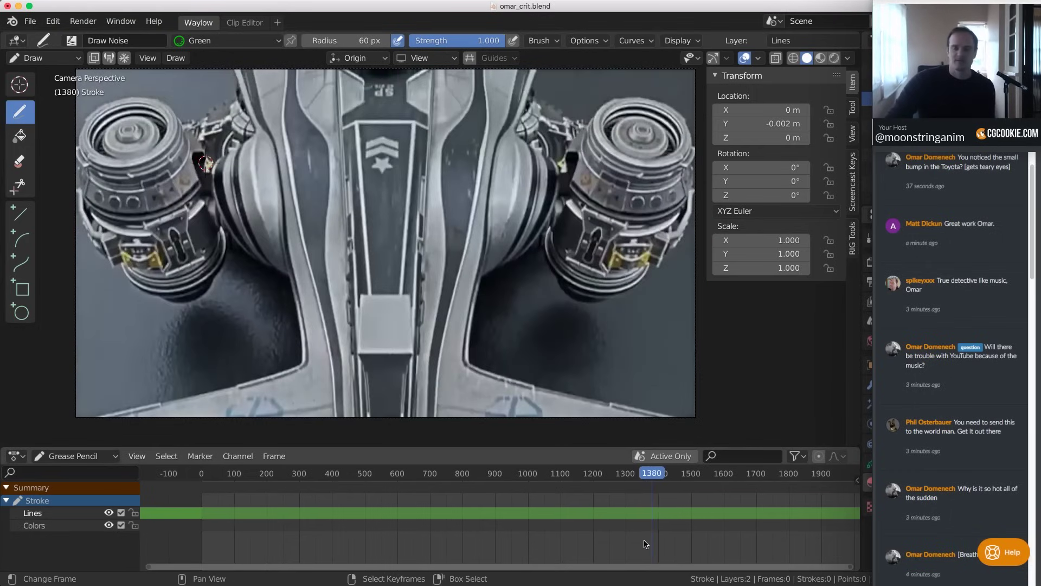
pyautogui.moveTo(645, 543); pyautogui.dragTo(741, 521)
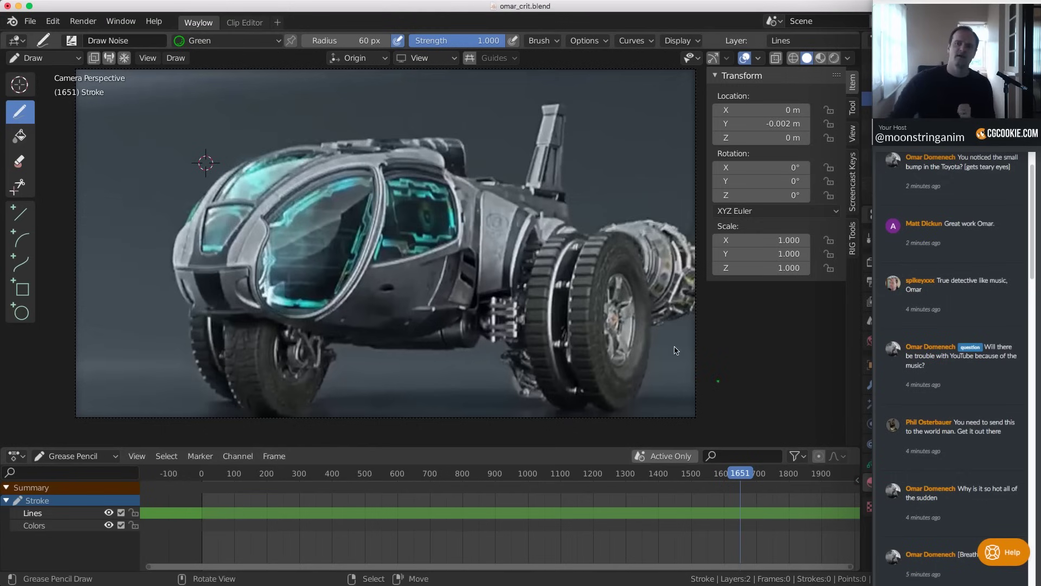
pyautogui.click(695, 504)
pyautogui.moveTo(696, 504); pyautogui.dragTo(766, 502)
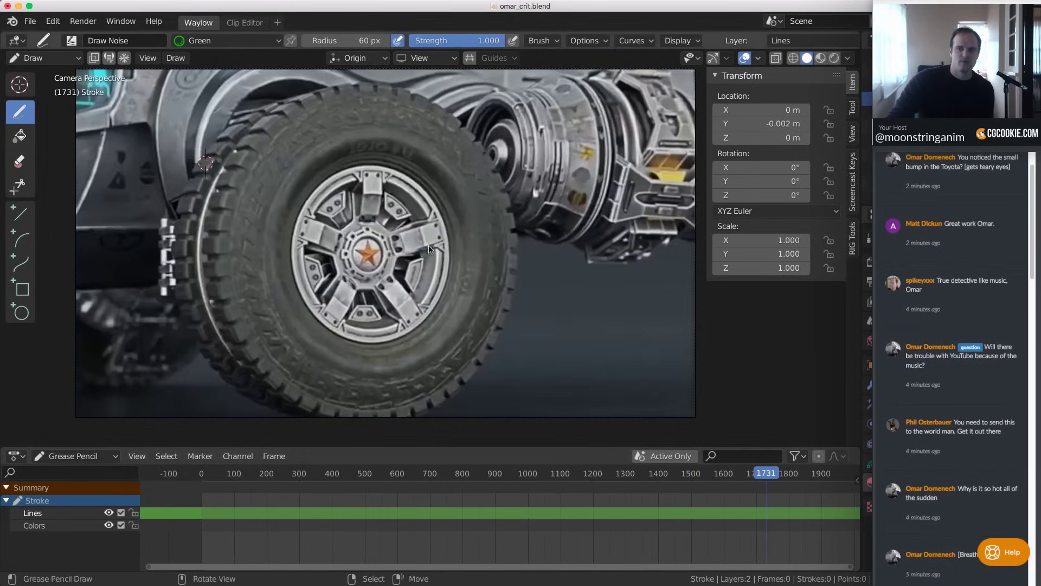
# Examine the sci-fi vehicle's wheel shots between frames 1726 and 1759
pyautogui.scroll(-2, 401, 247)
pyautogui.click(765, 524)
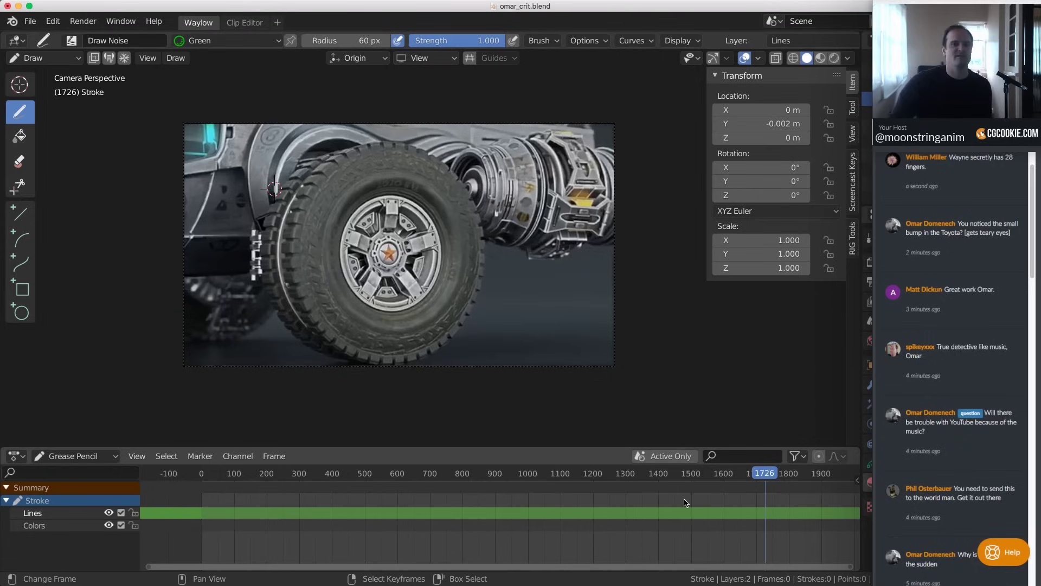
pyautogui.click(766, 516)
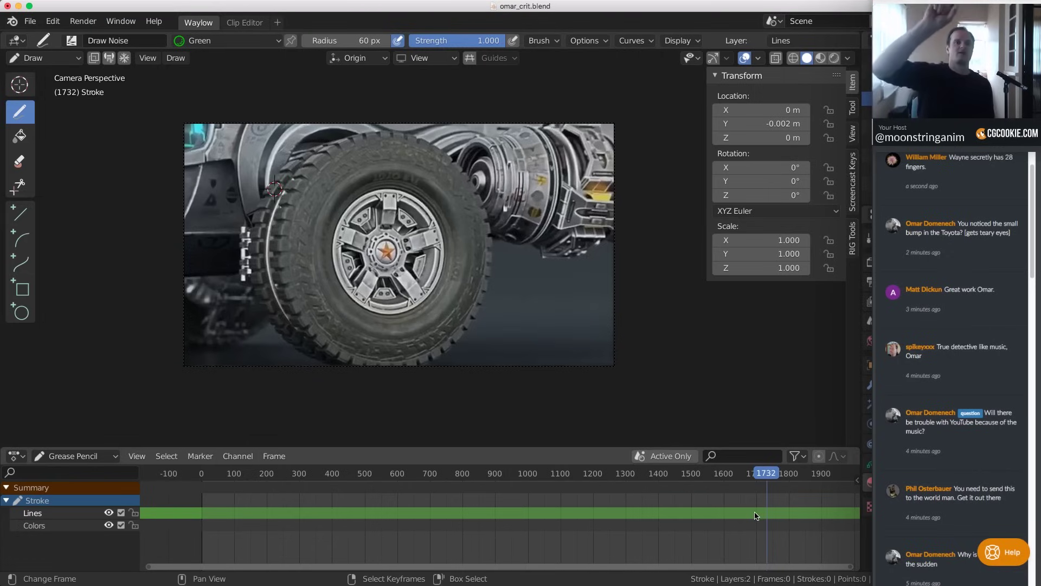
pyautogui.moveTo(757, 515); pyautogui.dragTo(604, 532, button='middle')
pyautogui.click(605, 529)
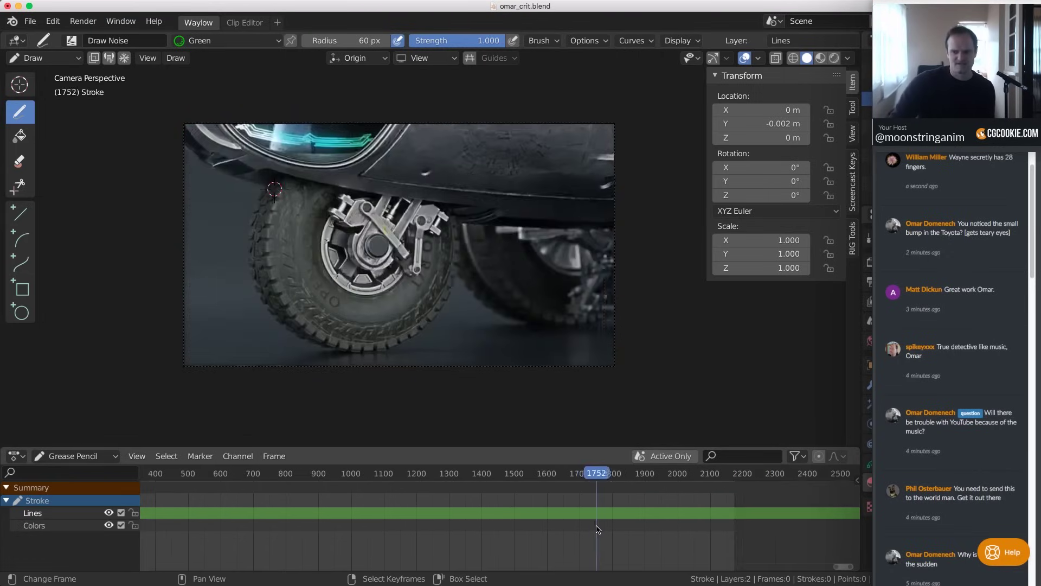
pyautogui.moveTo(605, 529); pyautogui.dragTo(599, 507)
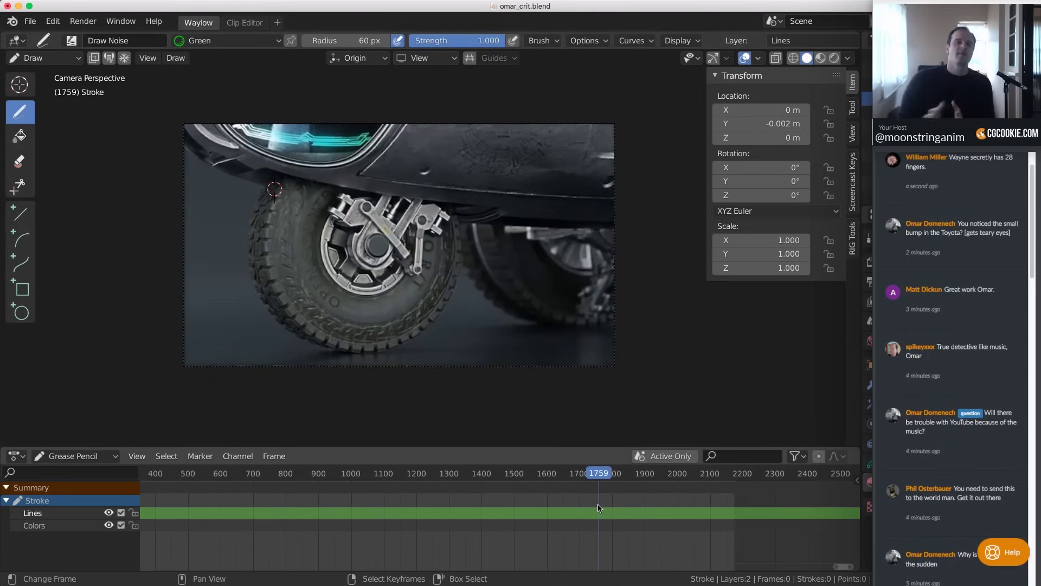
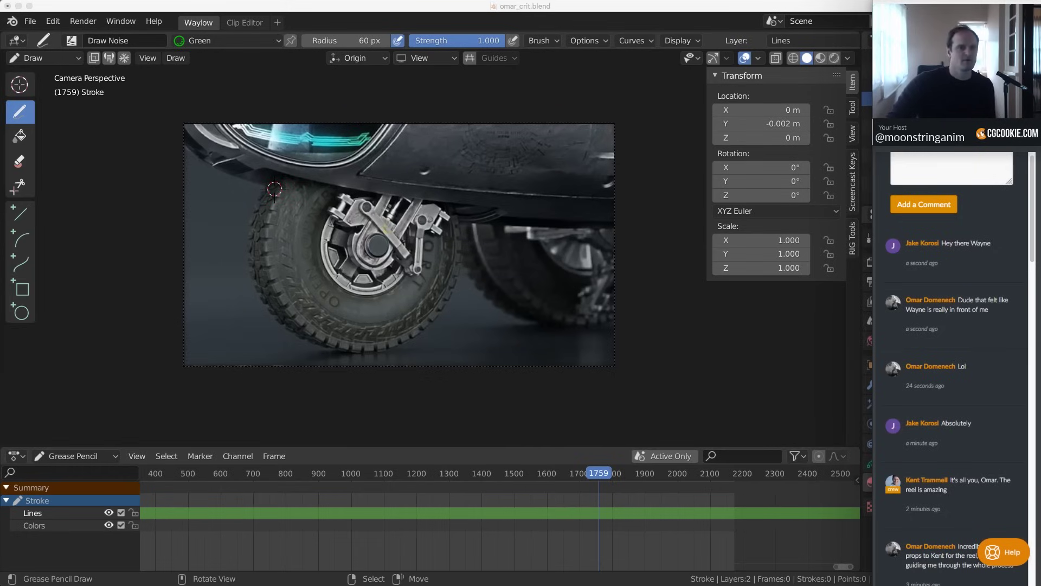
# Open furfur_crit.blend in place of the current file and play its animation from frame 0
pyautogui.moveTo(390, 217); pyautogui.dragTo(374, 217)
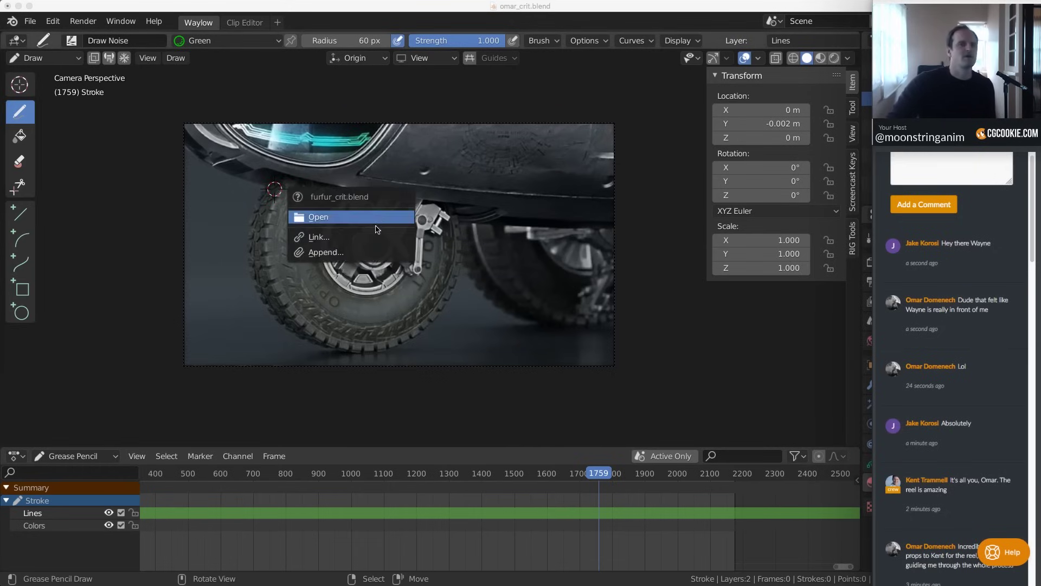
pyautogui.click(315, 216)
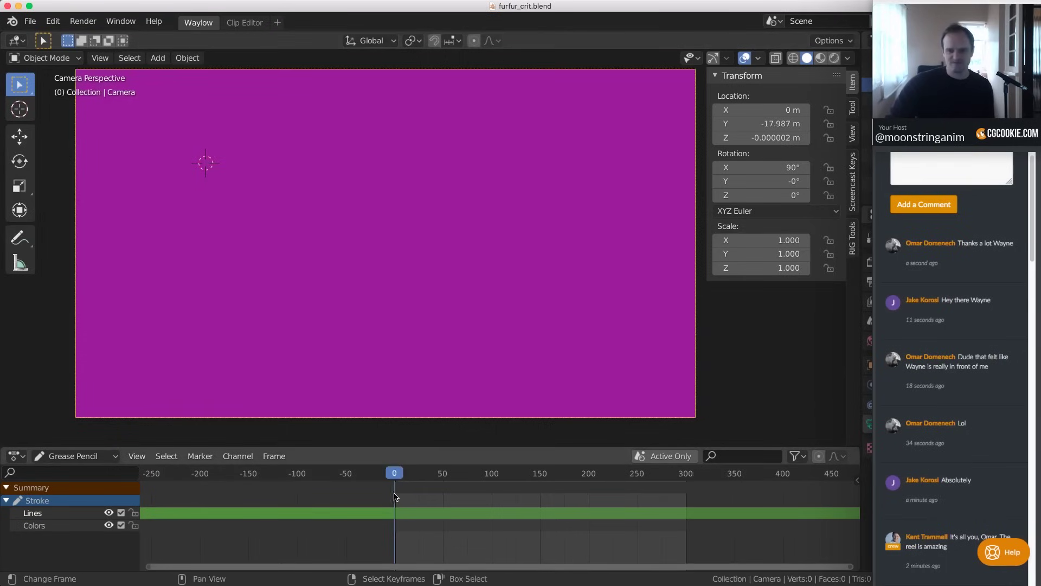
pyautogui.press('space')
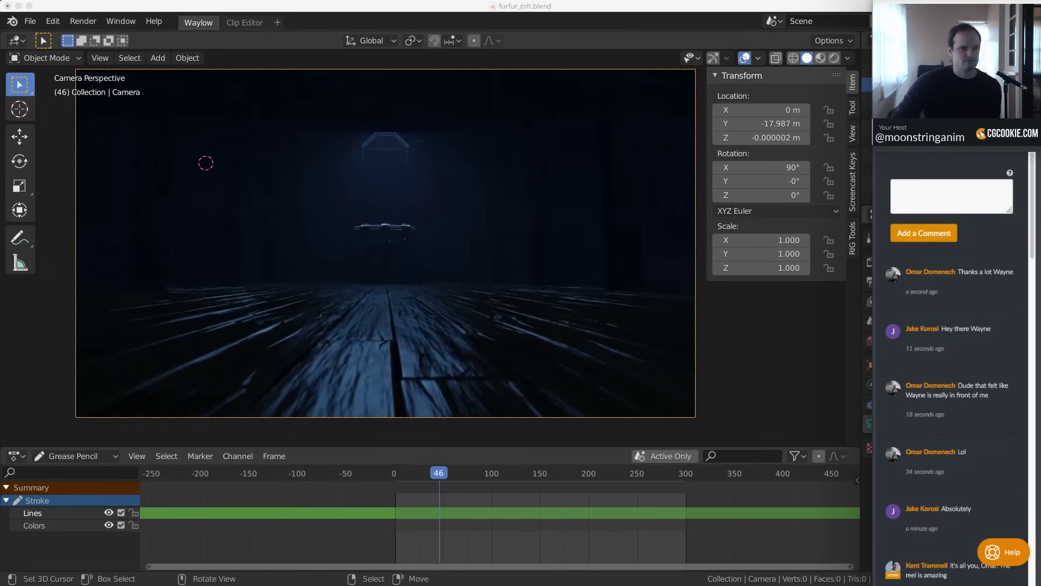
# Examine the dark wooden-floor shot around frame 32 and move on to frame 57
pyautogui.click(417, 518)
pyautogui.press('Right')
pyautogui.press('Right')
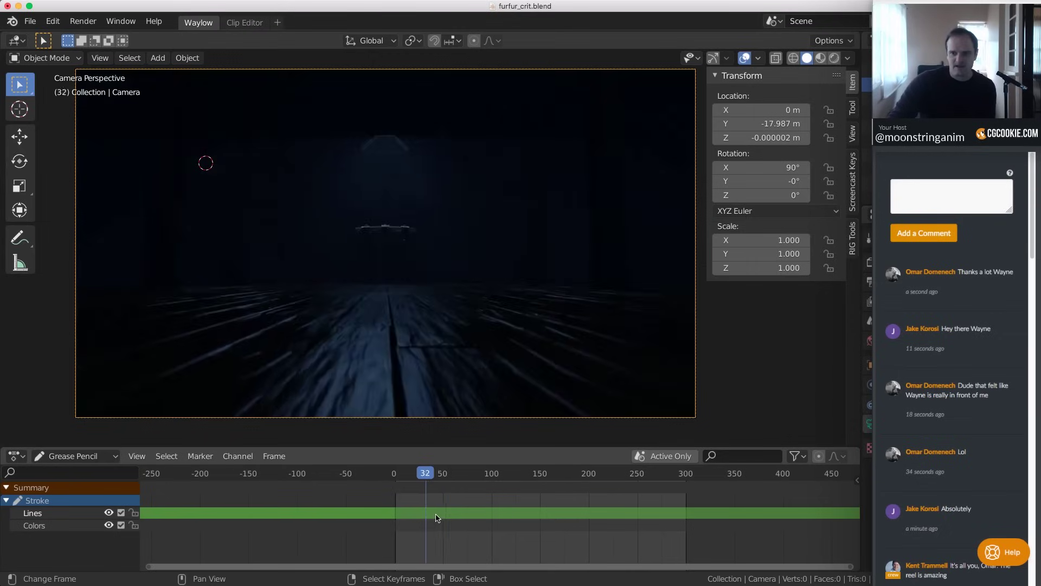
pyautogui.click(449, 512)
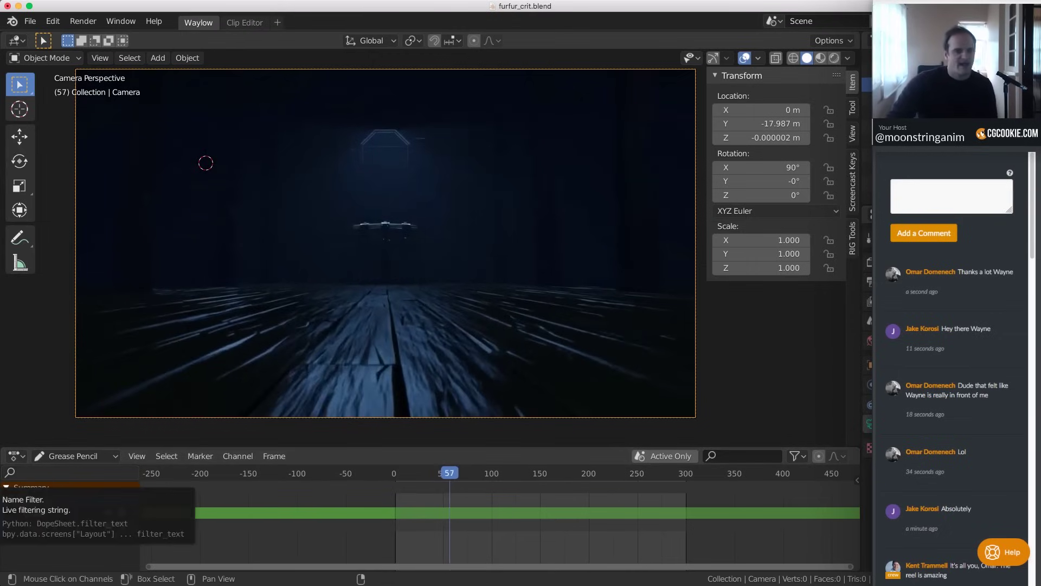
# Bring up the TreasureChest Beauty 01.mp4 video in the video player and play it
pyautogui.press('super+h')
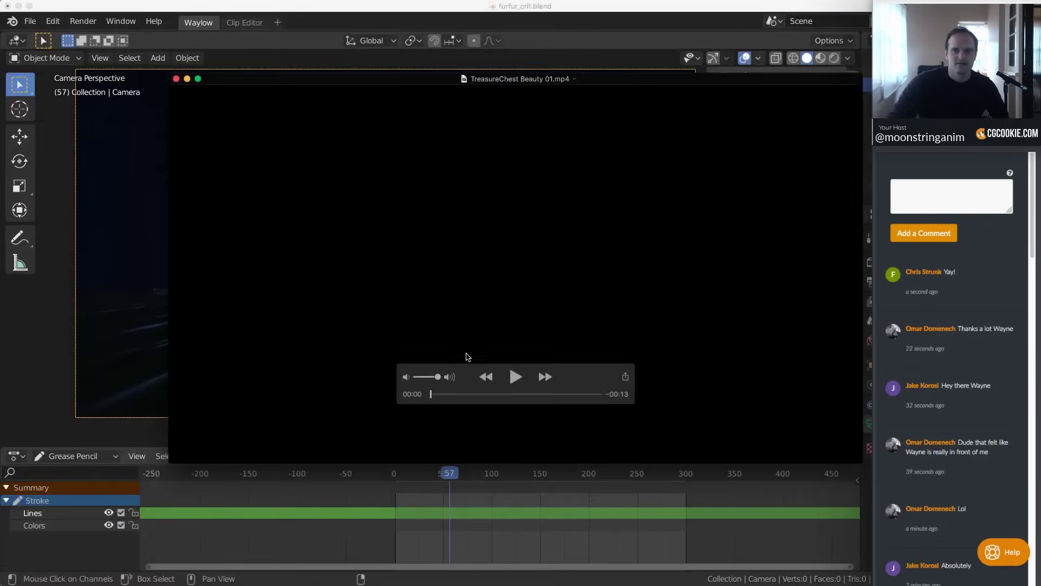
pyautogui.click(515, 377)
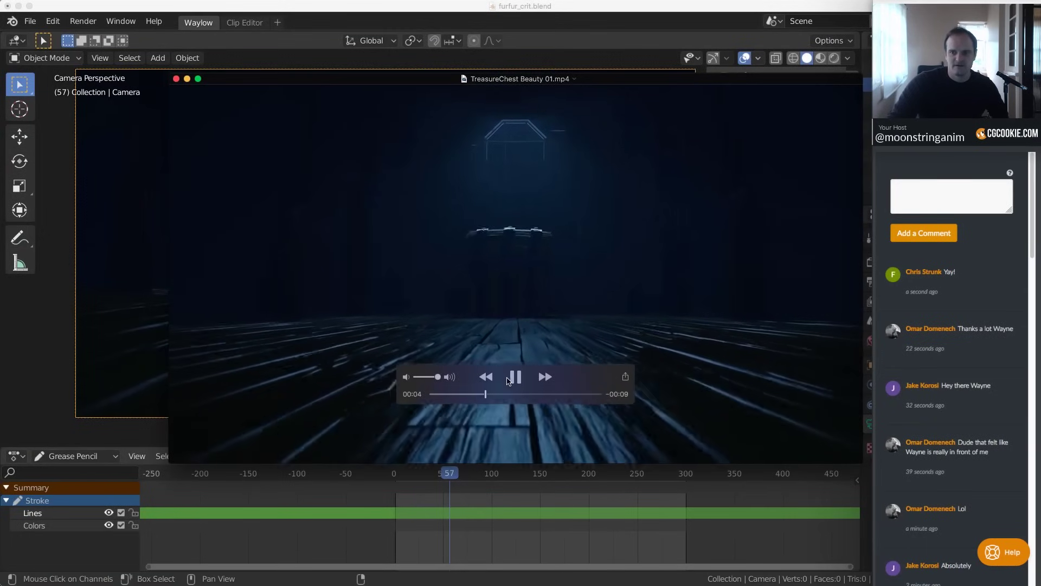
pyautogui.moveTo(499, 377); pyautogui.dragTo(270, 109)
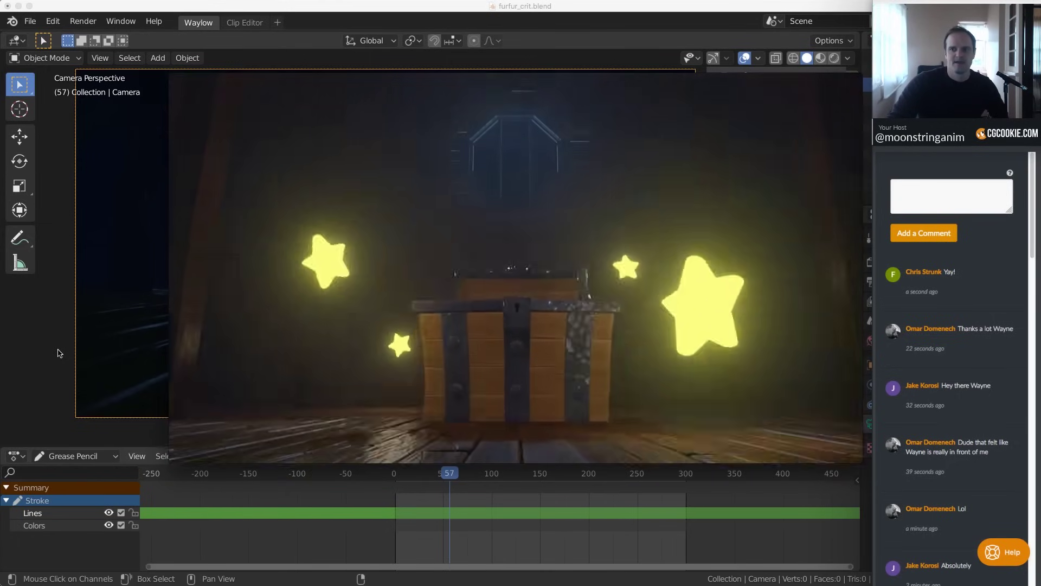
# Replay the treasure chest video from near its beginning, and go back to the flying stars at 00:10
pyautogui.moveTo(337, 284)
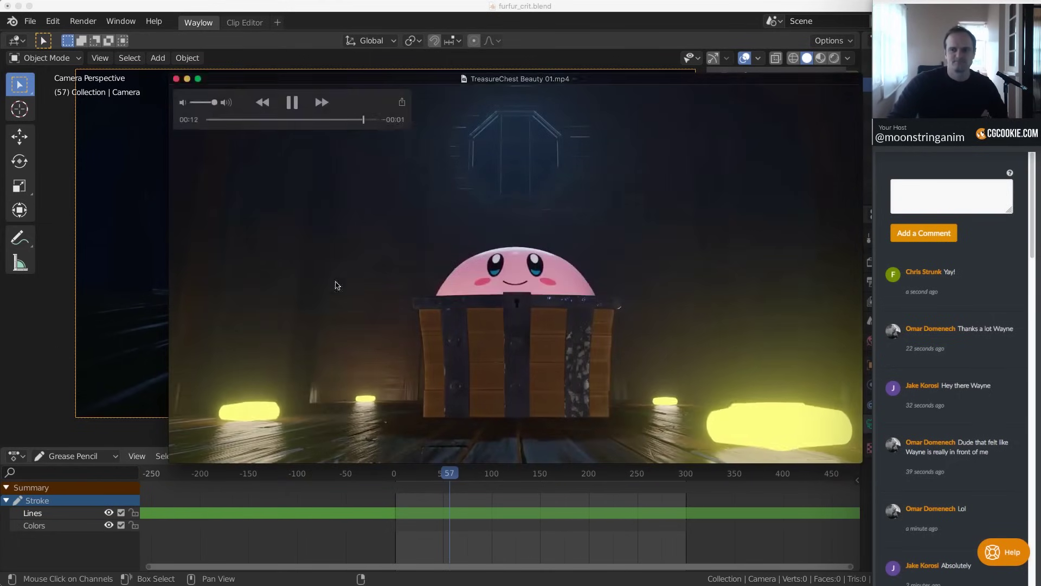
pyautogui.click(222, 120)
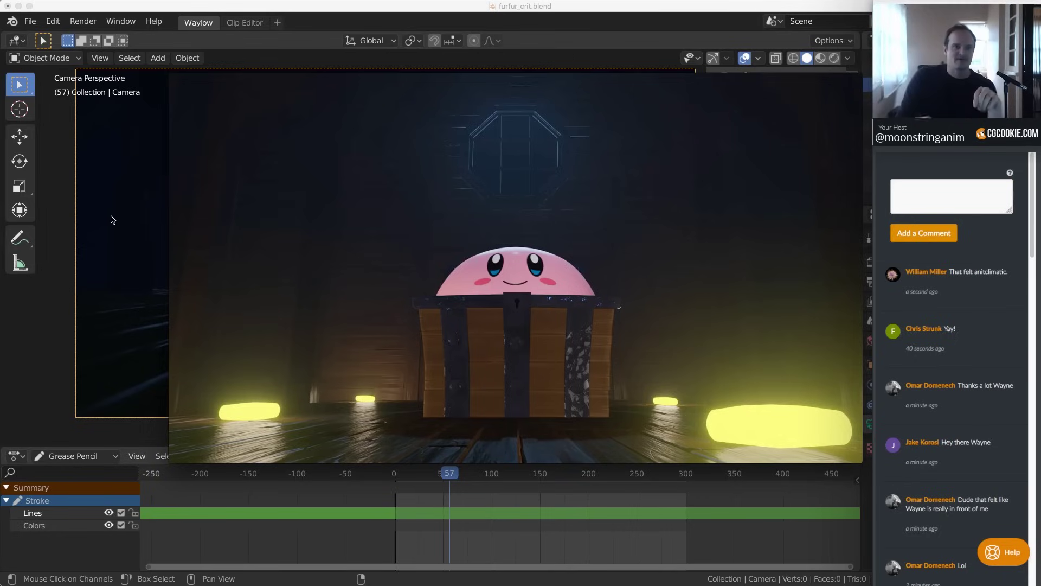
pyautogui.moveTo(303, 158)
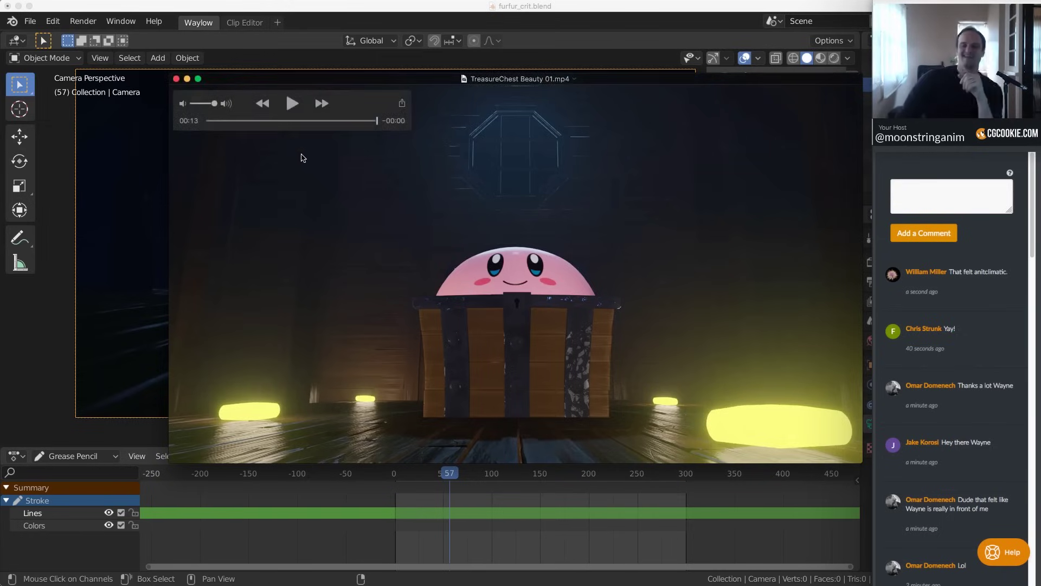
pyautogui.click(326, 121)
pyautogui.moveTo(326, 122)
pyautogui.mouseDown()
pyautogui.moveTo(337, 120)
pyautogui.moveTo(328, 120)
pyautogui.mouseUp()
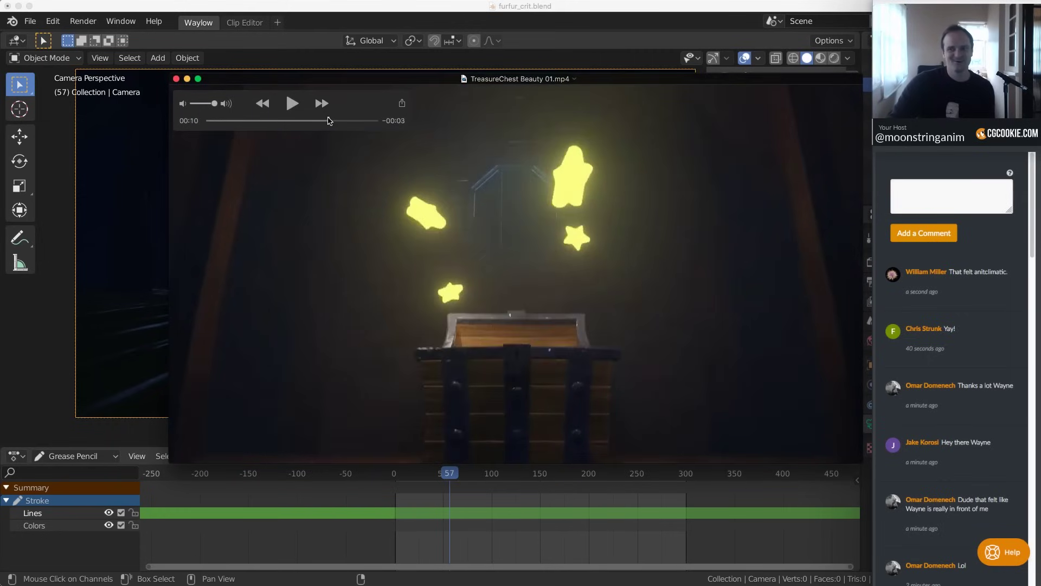
# Close the treasure chest video and move Blender's current frame back to -13, ahead of the animation's start
pyautogui.click(176, 78)
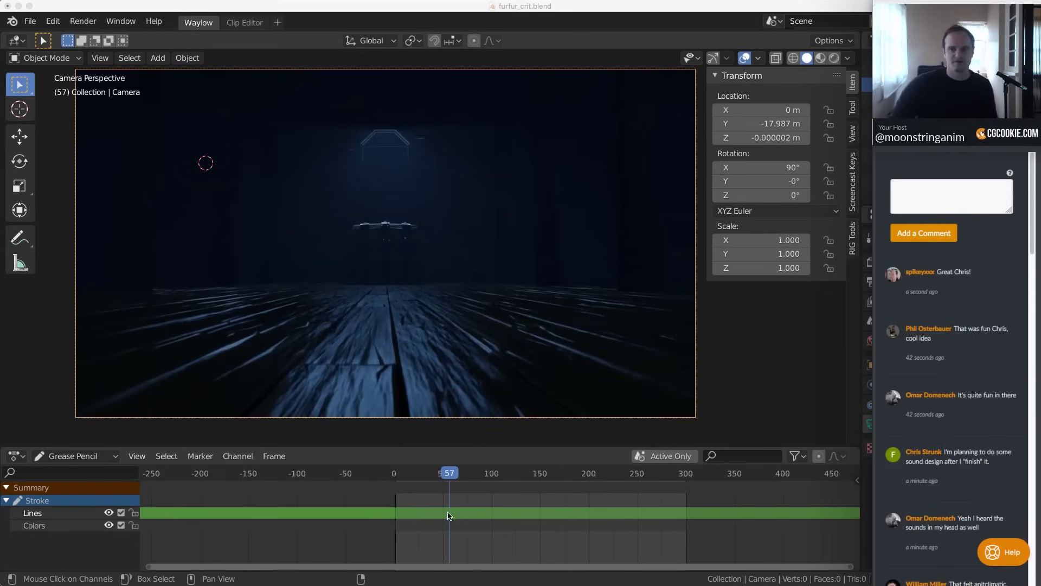
pyautogui.click(399, 512)
pyautogui.moveTo(399, 512)
pyautogui.mouseDown()
pyautogui.moveTo(532, 510)
pyautogui.moveTo(382, 510)
pyautogui.mouseUp()
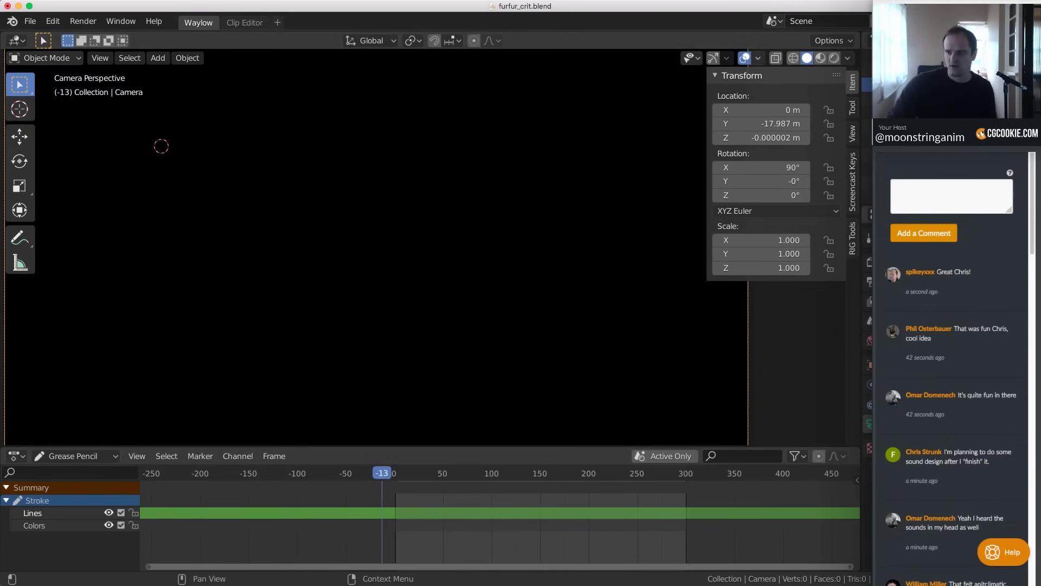
# Set the camera's background clip to TreasureChest Polish 01.mp4 and start playback
pyautogui.click(870, 428)
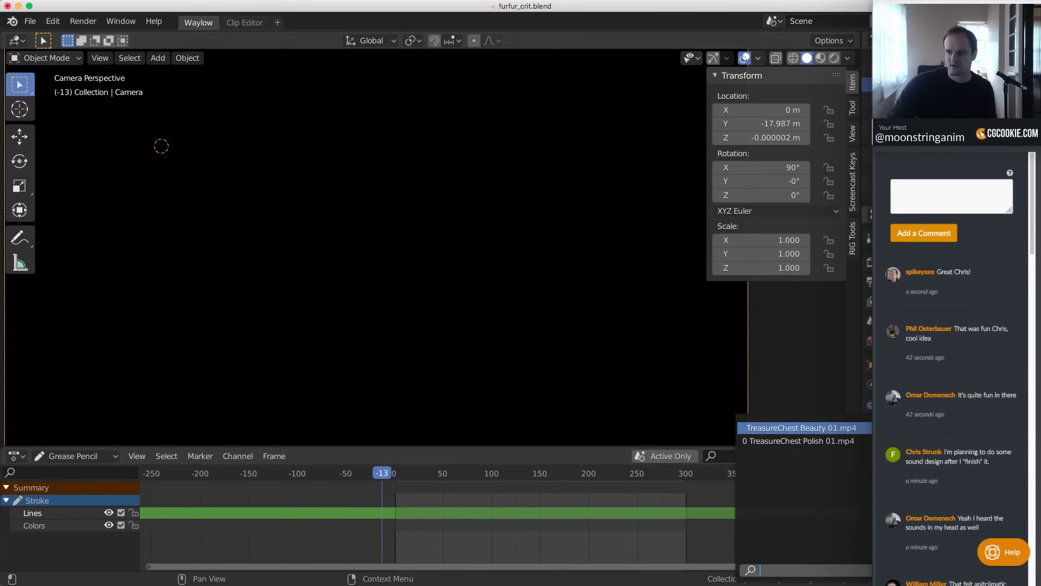
pyautogui.click(867, 440)
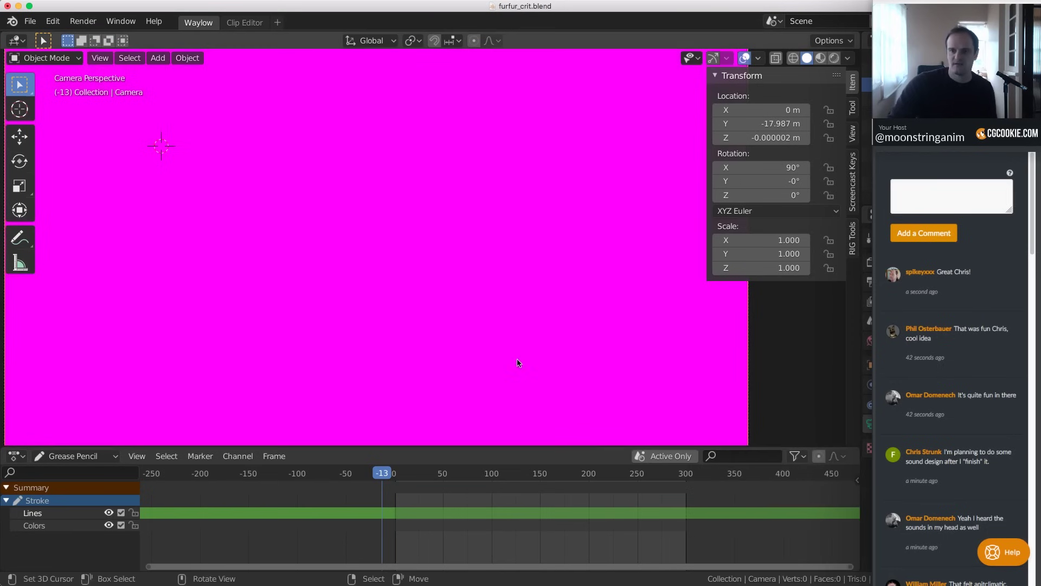
pyautogui.press('space')
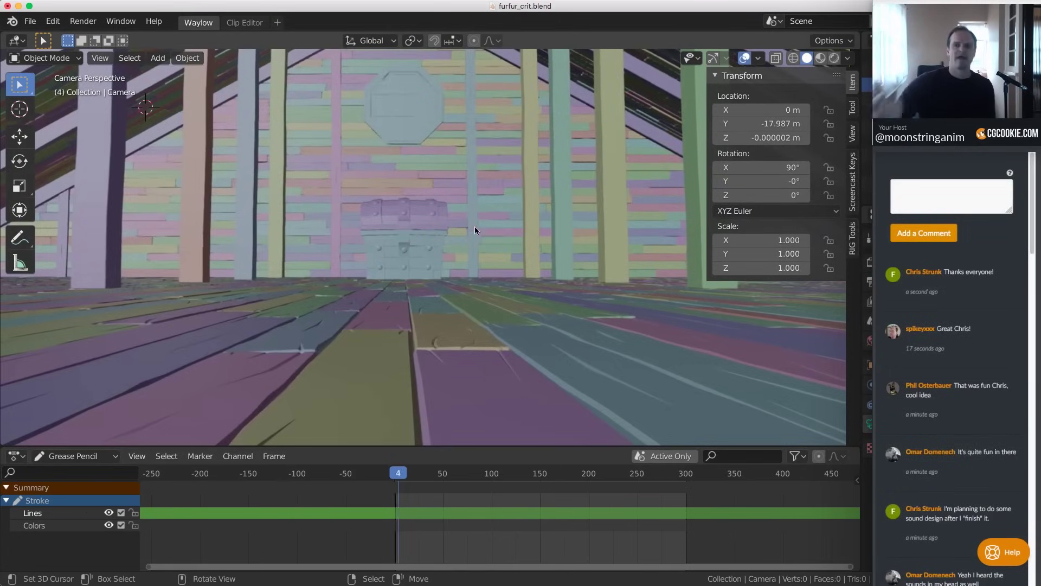
# Review the treasure chest clip frame by frame, scrubbing the timeline up to frame 93
pyautogui.click(404, 473)
pyautogui.press('Right')
pyautogui.press('Right')
pyautogui.press('Right')
pyautogui.press('Right')
pyautogui.press('Right')
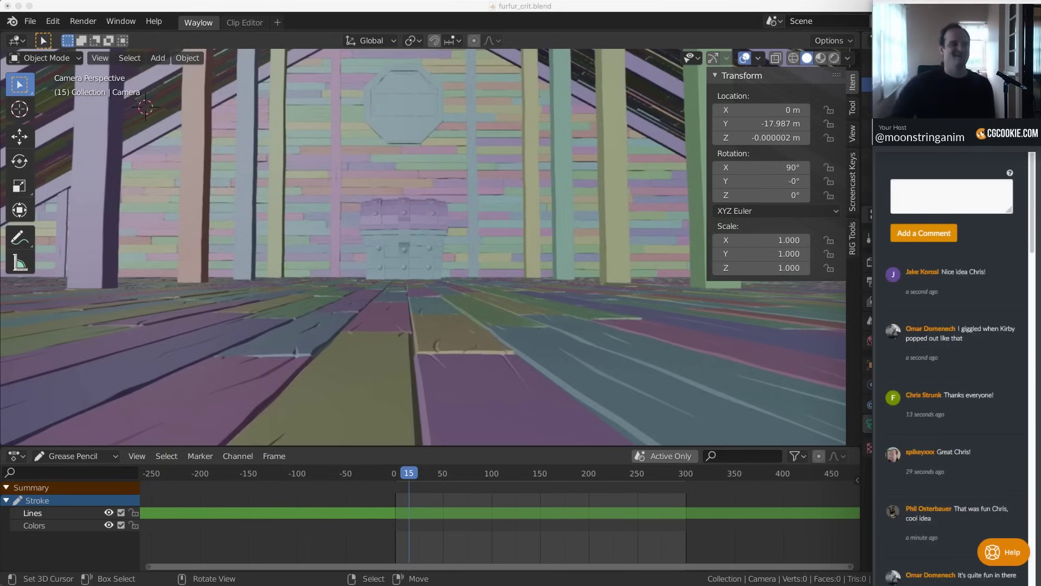
pyautogui.click(415, 502)
pyautogui.moveTo(418, 508); pyautogui.dragTo(485, 515)
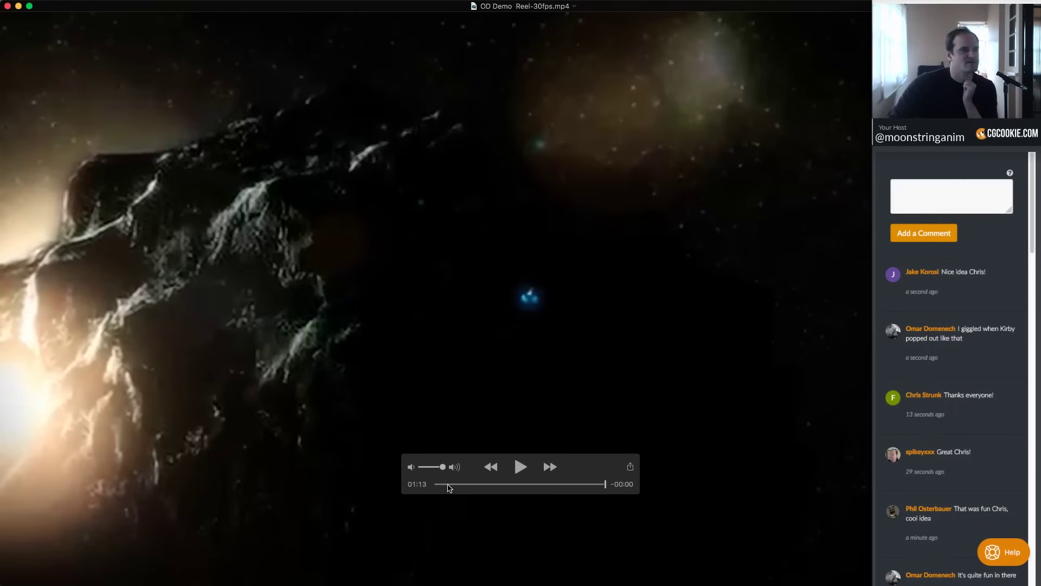
# Scrub the OD Demo Reel-30fps.mp4 video to the 00:20 mark and close it
pyautogui.click(441, 484)
pyautogui.moveTo(441, 485); pyautogui.dragTo(482, 486)
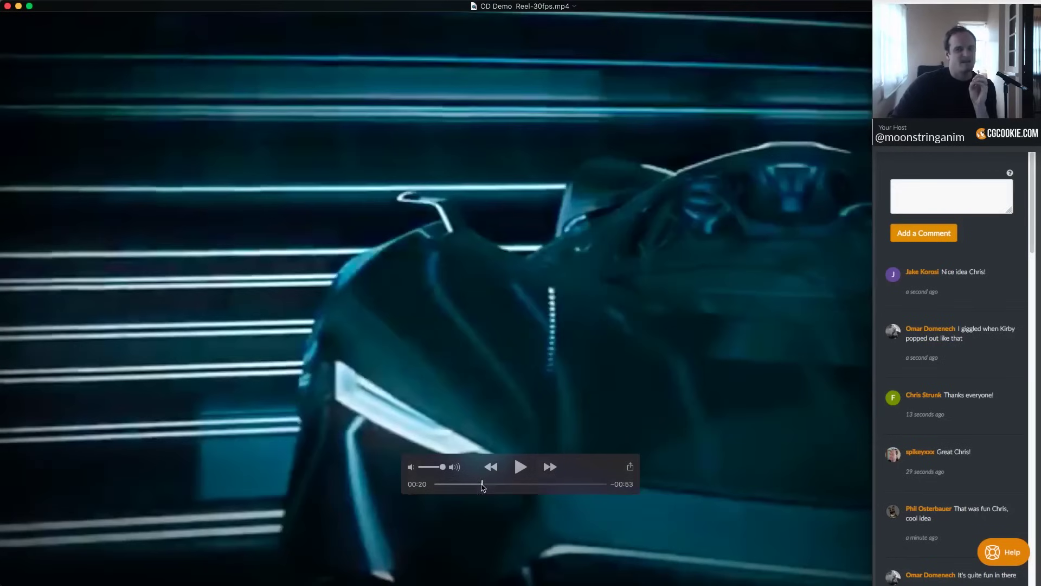
pyautogui.click(8, 6)
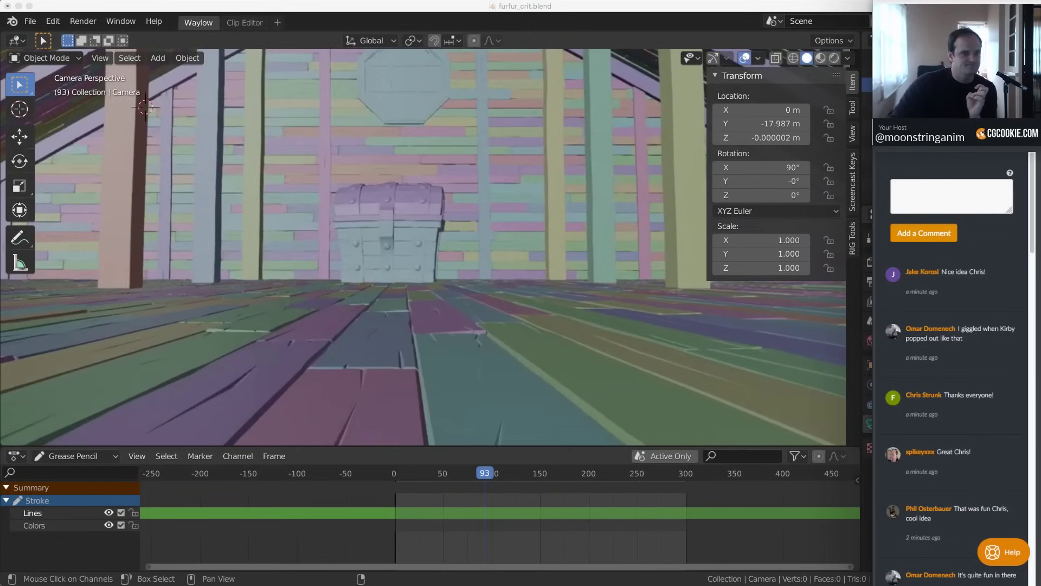
# View the Holiday wishes.mp4 video in an enlarged window with the playback controls moved out of the way, then close it
pyautogui.moveTo(352, 126); pyautogui.dragTo(398, 48)
pyautogui.moveTo(630, 427); pyautogui.dragTo(756, 510)
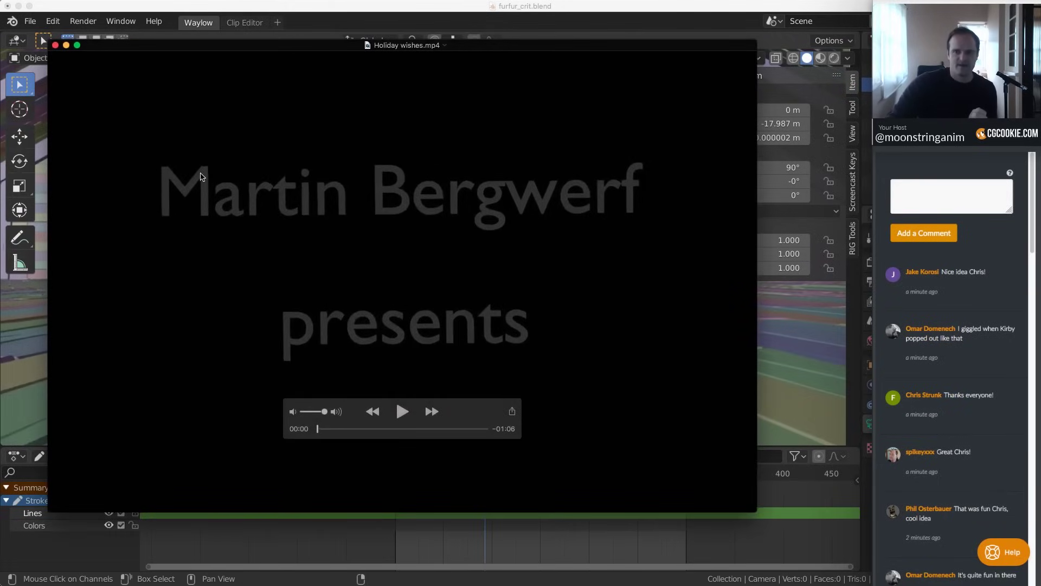
pyautogui.moveTo(353, 413); pyautogui.dragTo(146, 90)
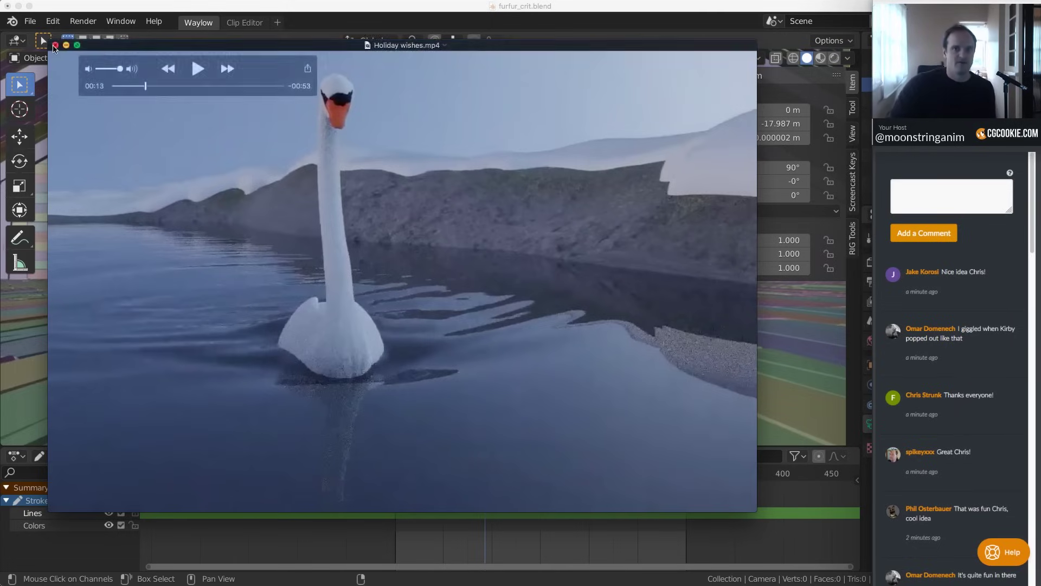
pyautogui.press('super+w')
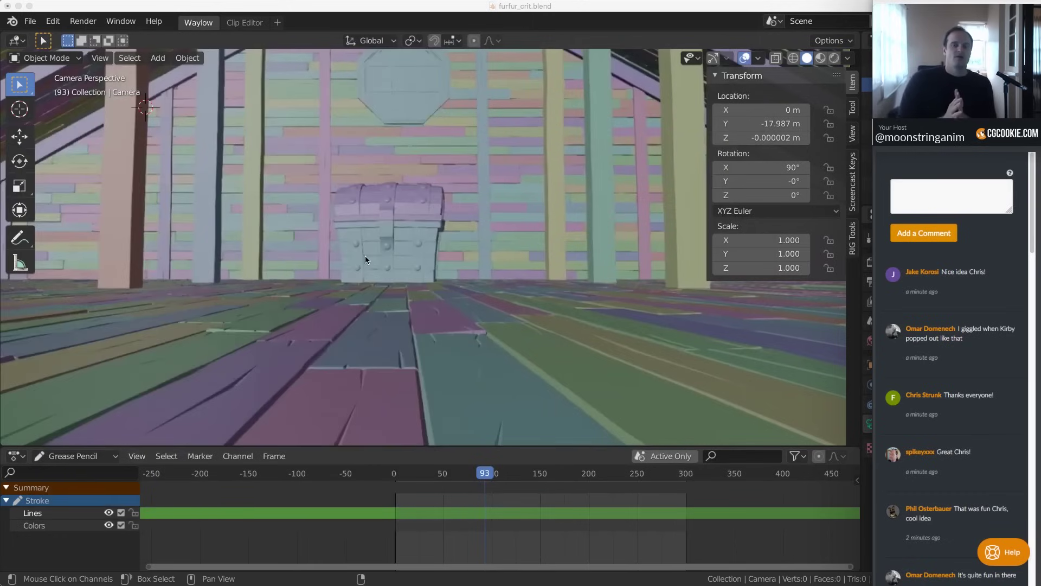
# Filter the add-ons in the Blender Preferences with the search text "add ca"
pyautogui.click(30, 22)
pyautogui.click(30, 21)
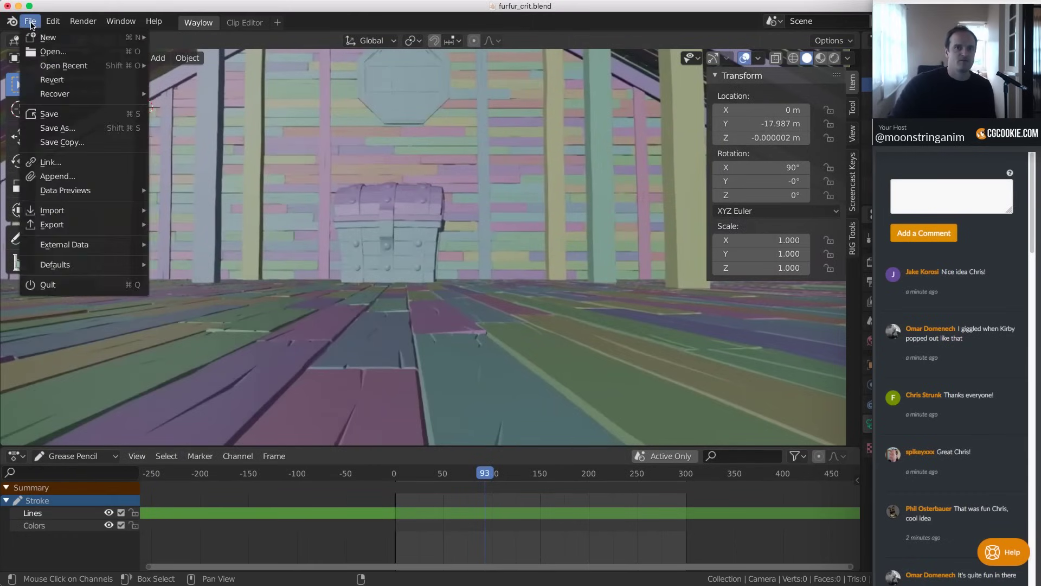
pyautogui.press('super+comma')
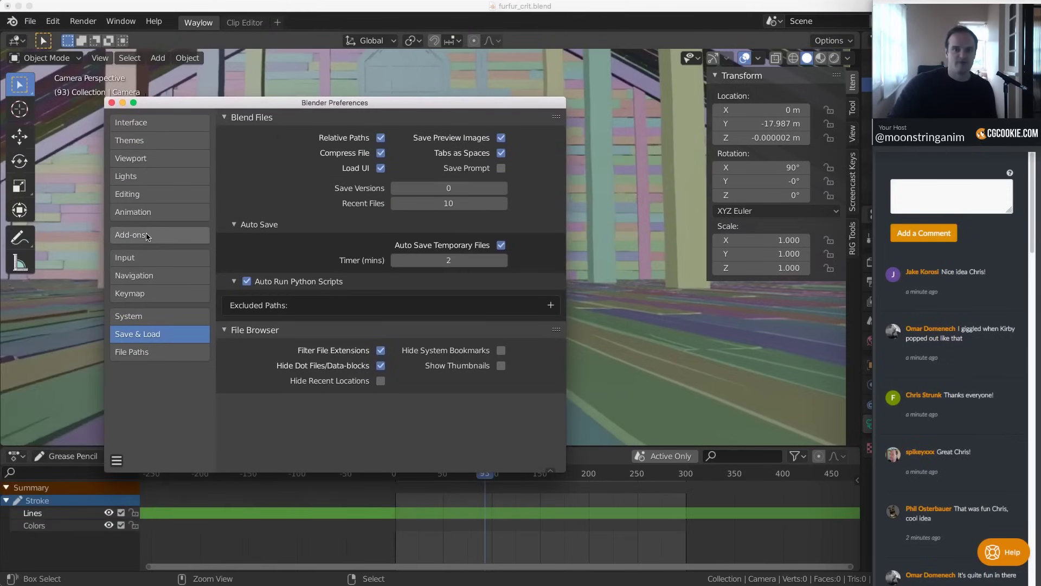
pyautogui.click(146, 235)
pyautogui.click(503, 139)
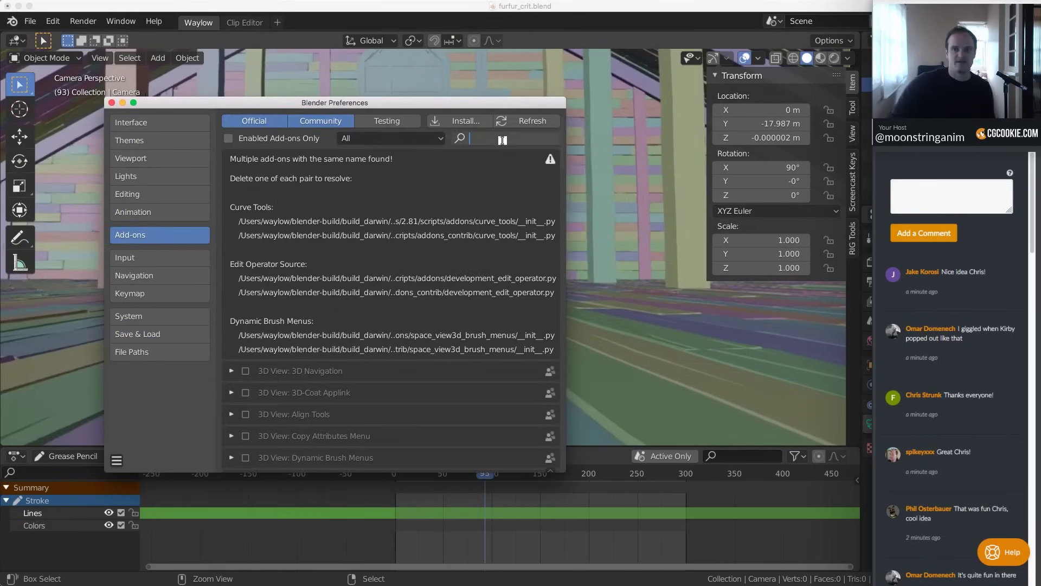
pyautogui.write('add ca')
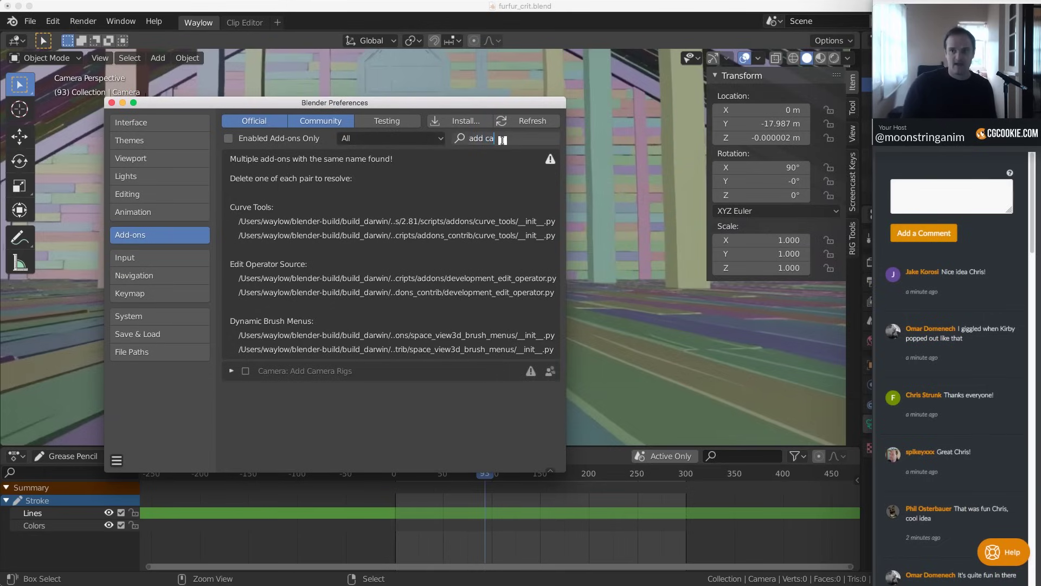
pyautogui.press('Return')
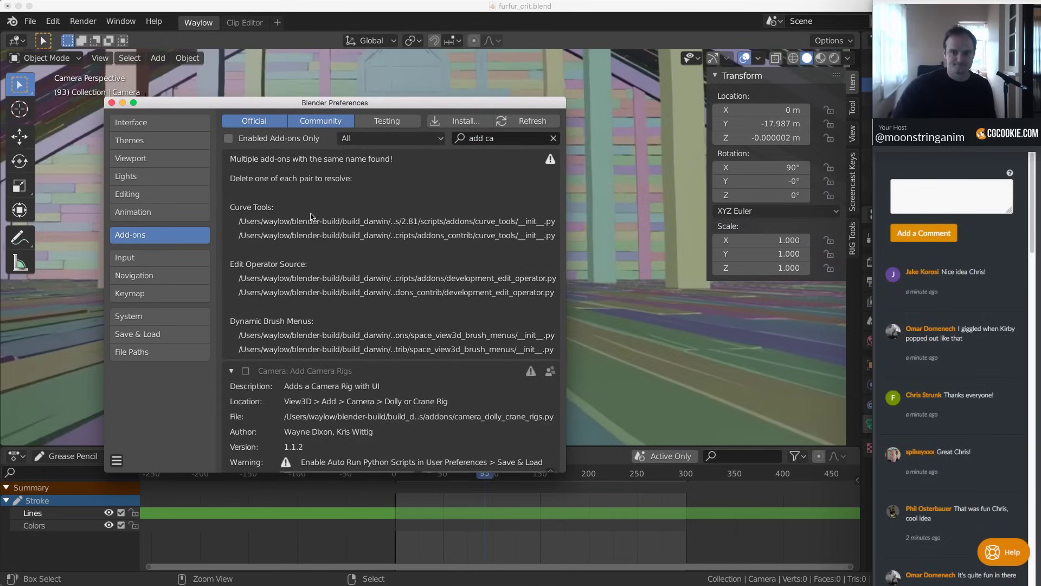
# Expand the details of the Camera: Add Camera Rigs add-on, enable it and close the preferences
pyautogui.click(232, 370)
pyautogui.moveTo(329, 108); pyautogui.dragTo(332, 73)
pyautogui.scroll(-2, 372, 322)
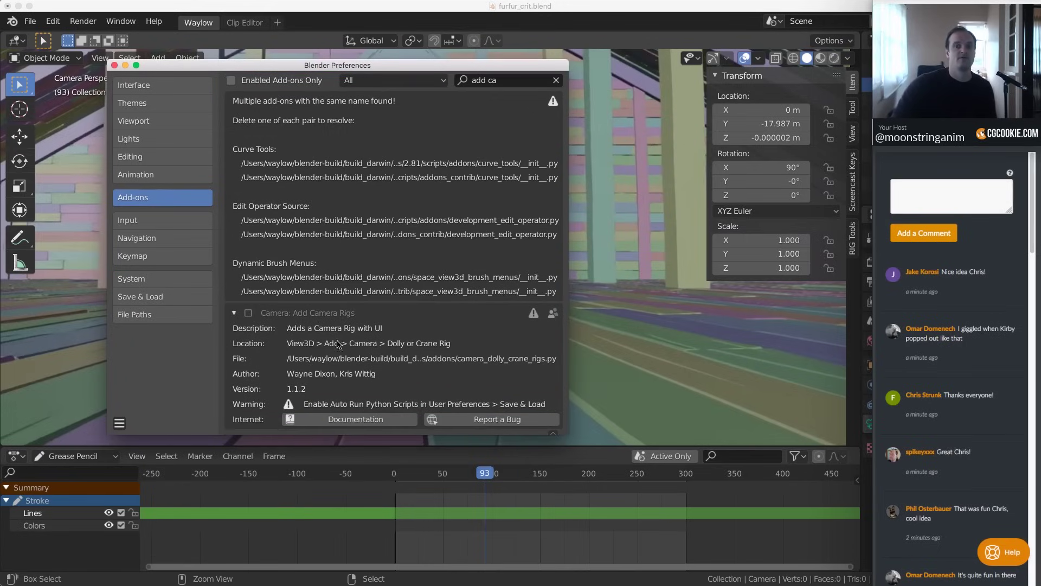
pyautogui.click(247, 313)
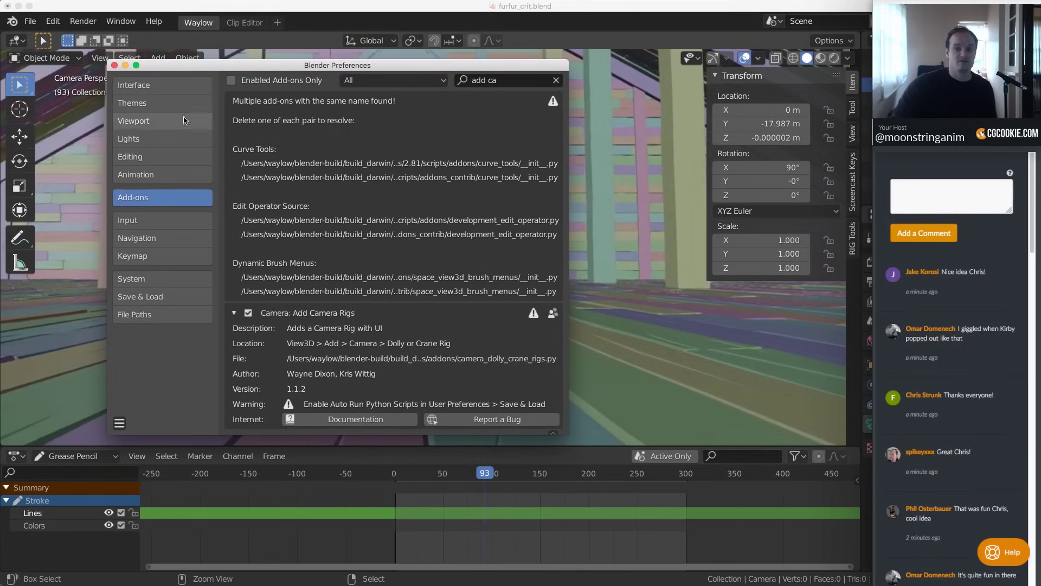
pyautogui.click(114, 65)
# Add a Dolly Camera Rig to the scene and bring the whole rig into view outside the camera perspective
pyautogui.click(31, 22)
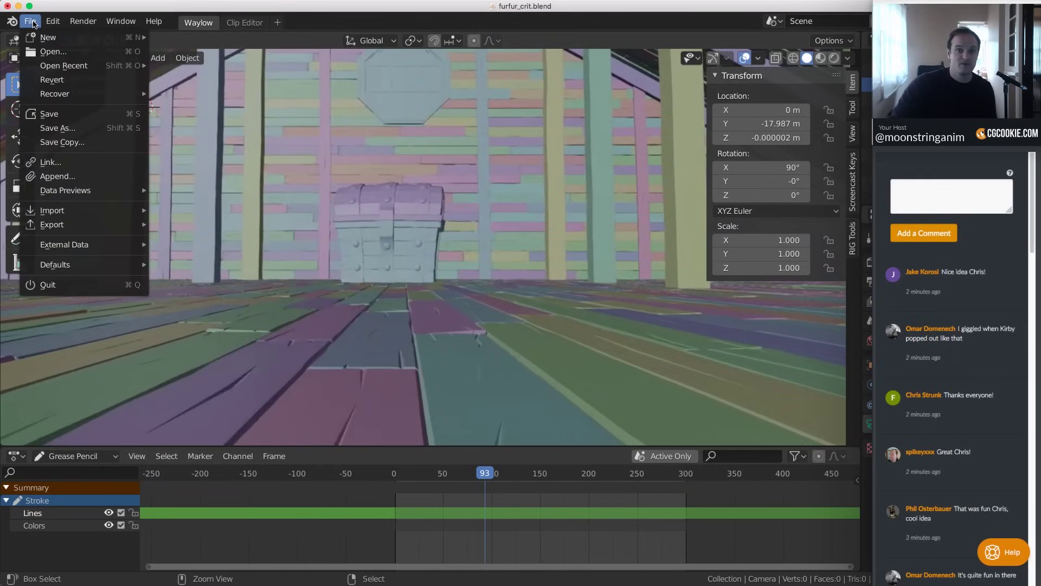
pyautogui.hotkey('shift', 'a')
pyautogui.moveTo(327, 198)
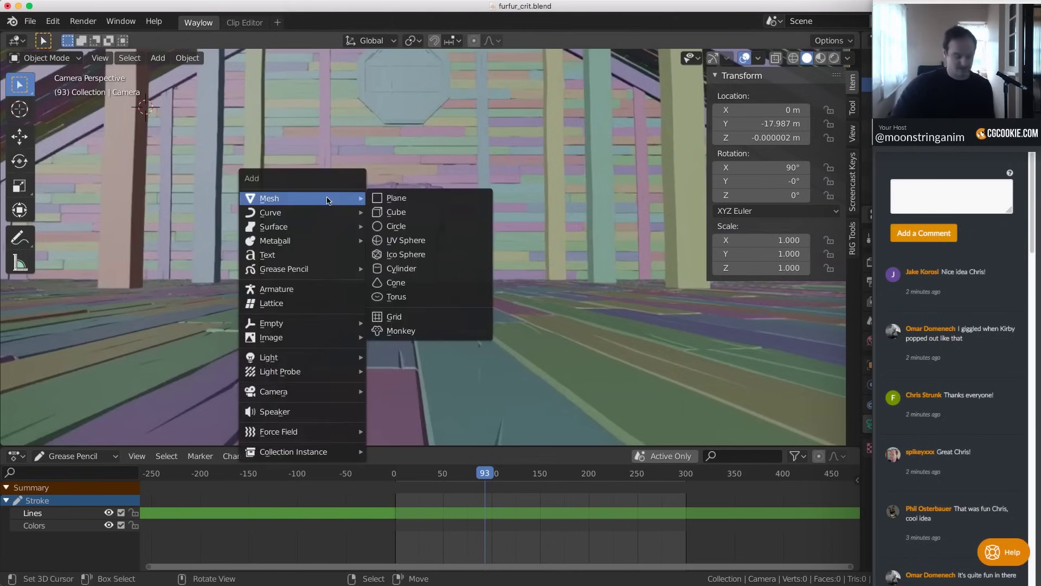
pyautogui.moveTo(313, 393)
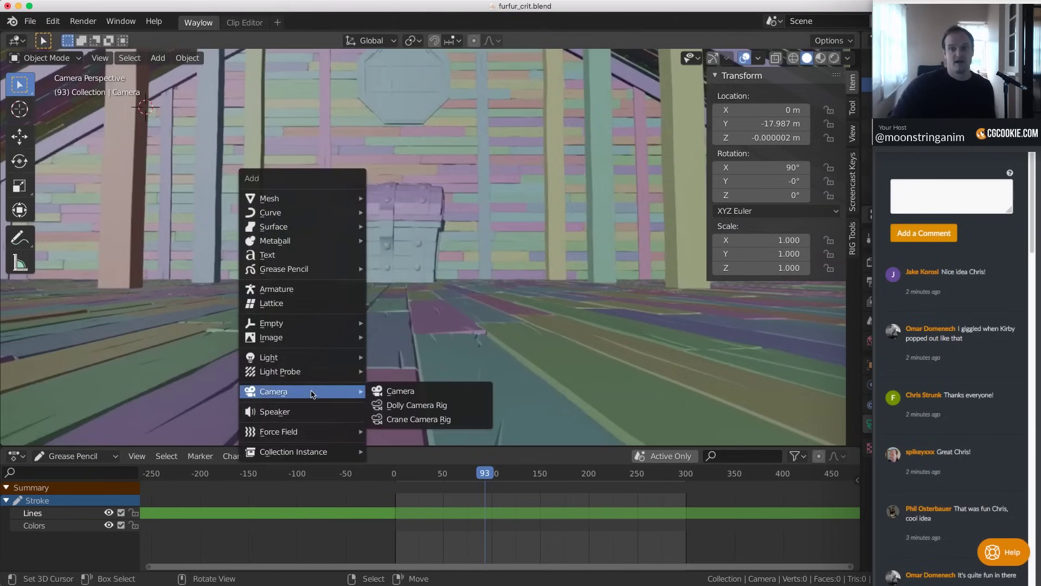
pyautogui.click(414, 407)
pyautogui.moveTo(435, 326); pyautogui.dragTo(449, 279, button='middle')
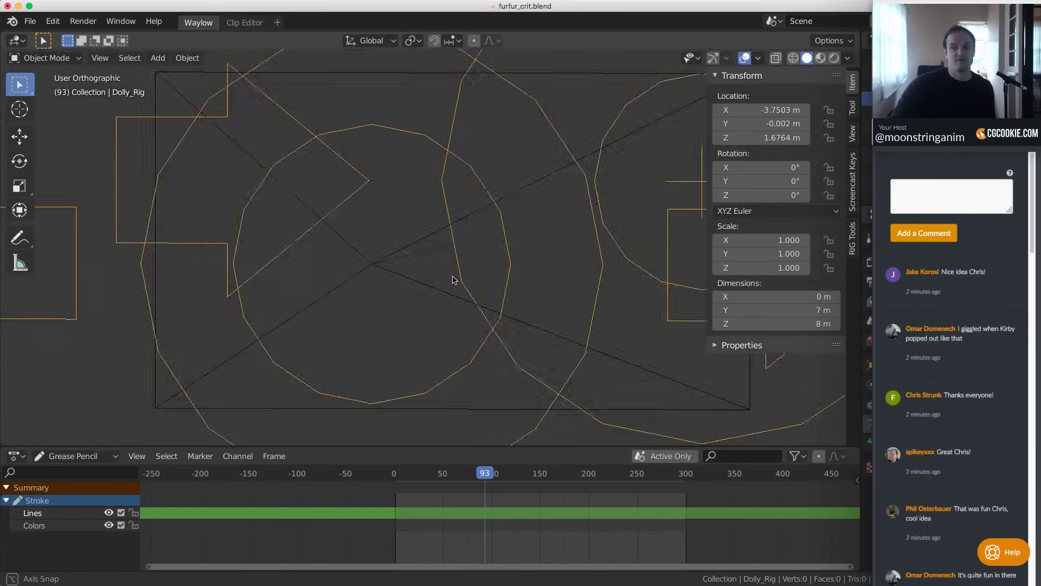
pyautogui.scroll(-5, 365, 300)
pyautogui.scroll(-3, 332, 325)
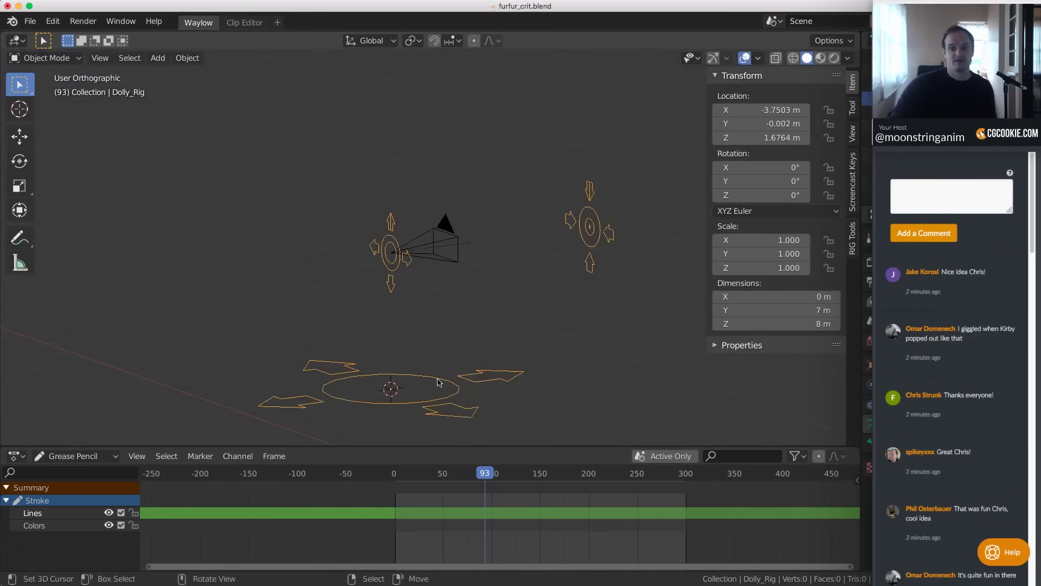
# Put the dolly rig in Pose Mode and try moving its AIM control, ending with the Root control selected
pyautogui.press('g')
pyautogui.press('Escape')
pyautogui.moveTo(443, 360); pyautogui.dragTo(511, 265, button='middle')
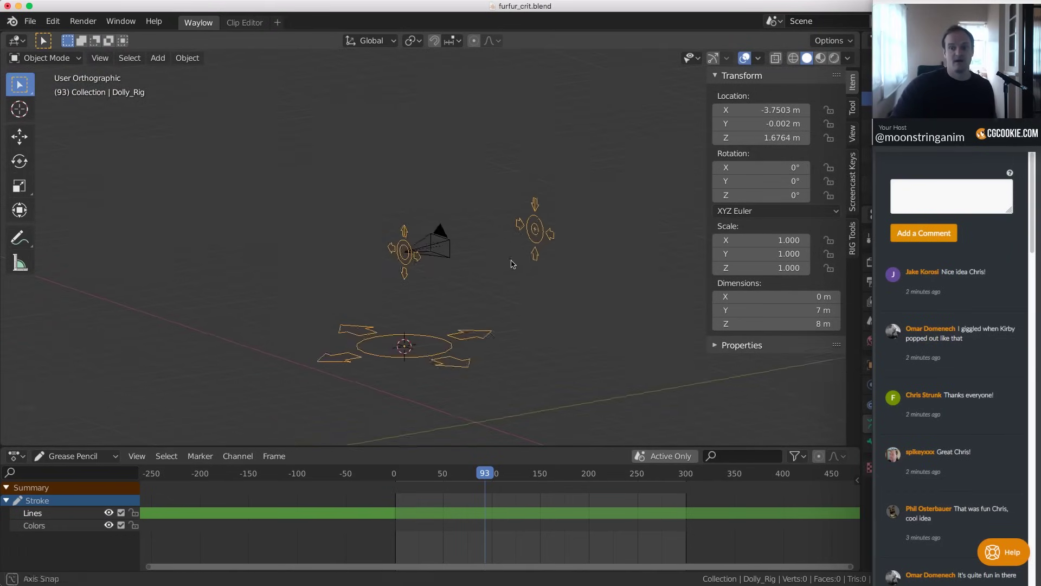
pyautogui.hotkey('ctrl', 'Tab')
pyautogui.click(511, 326)
pyautogui.click(533, 229)
pyautogui.press('g')
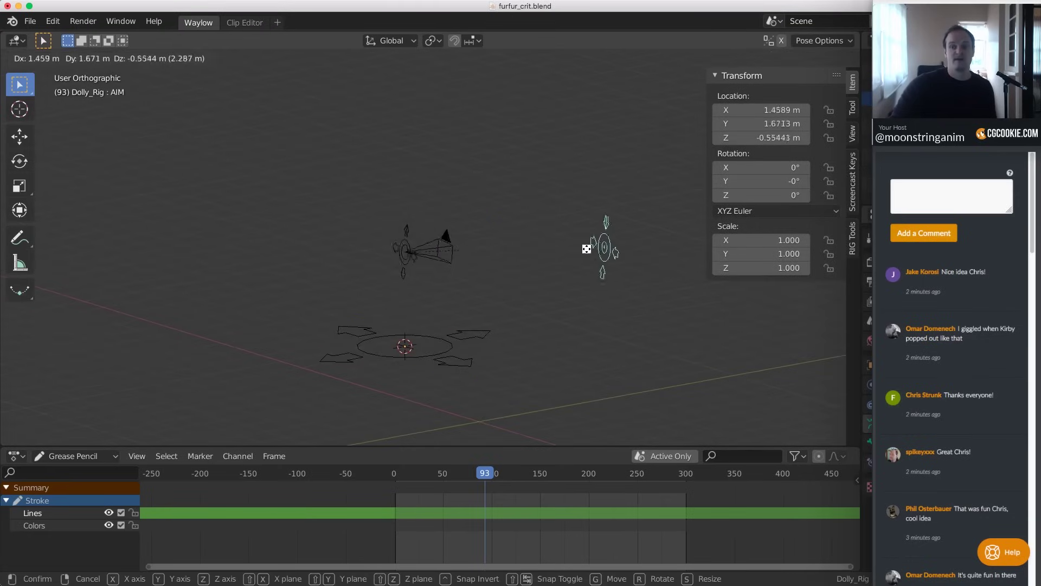
pyautogui.press('Escape')
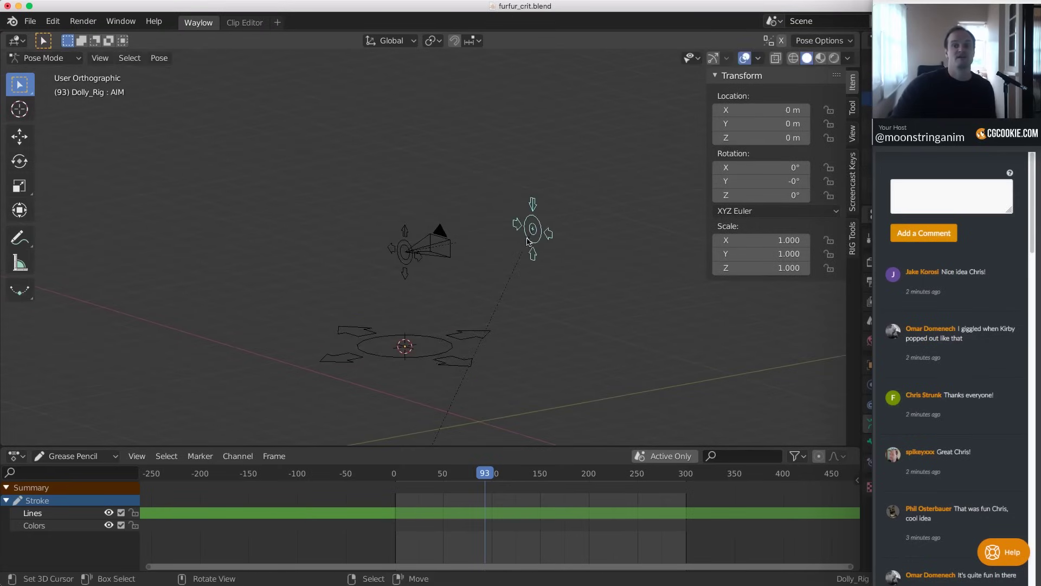
pyautogui.click(434, 358)
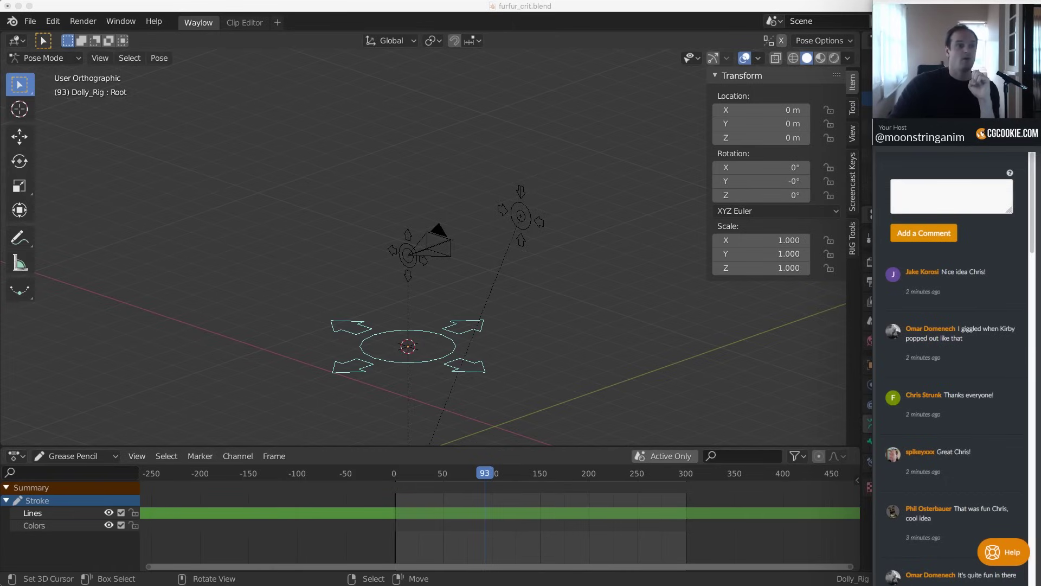
# Switch to the web browser and open the github.com/waylow profile in the new tab
pyautogui.moveTo(0, 54); pyautogui.dragTo(783, 33)
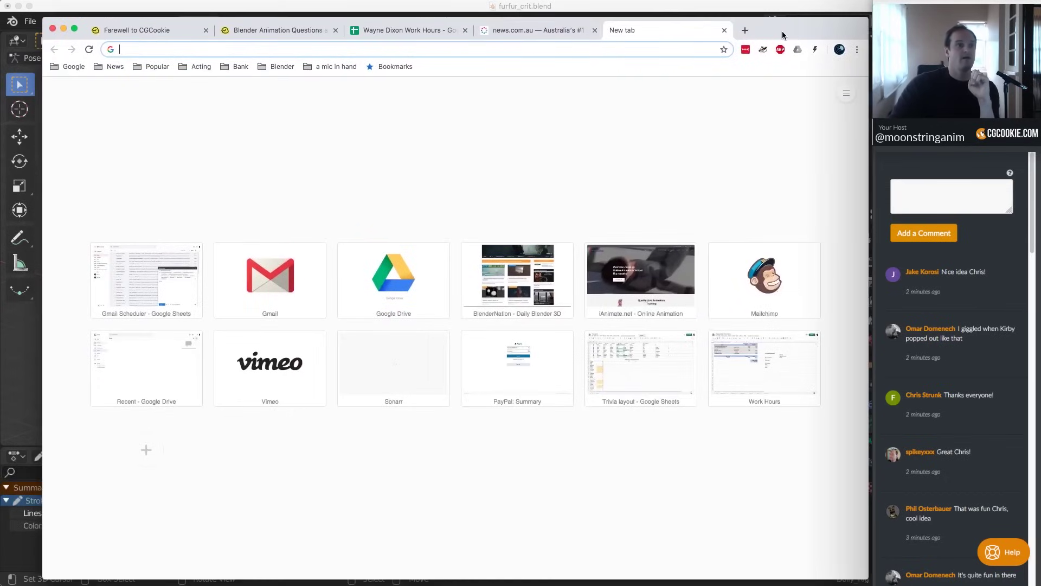
pyautogui.write('github wayn')
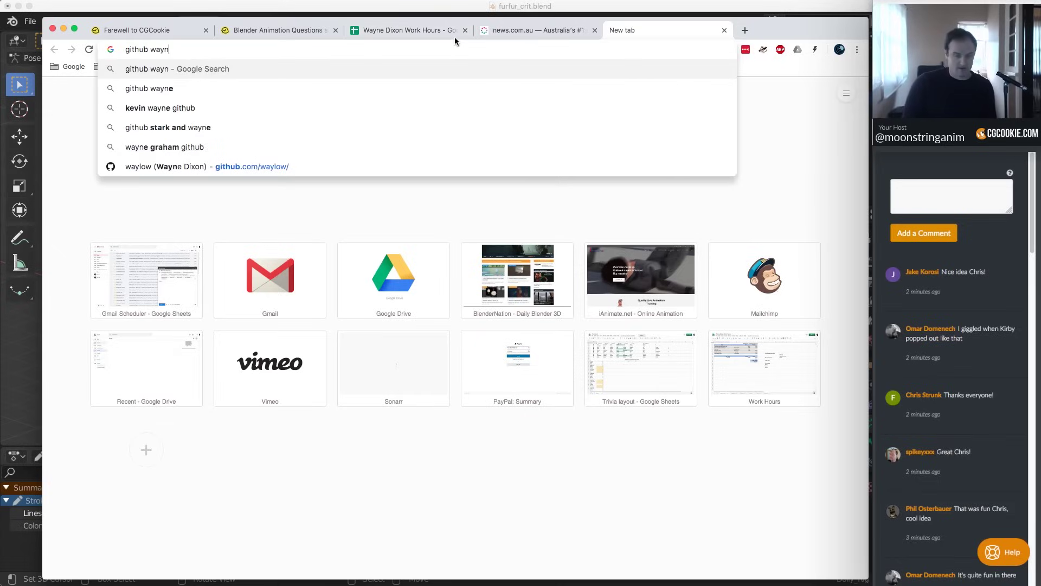
pyautogui.press('Down')
pyautogui.write('dix')
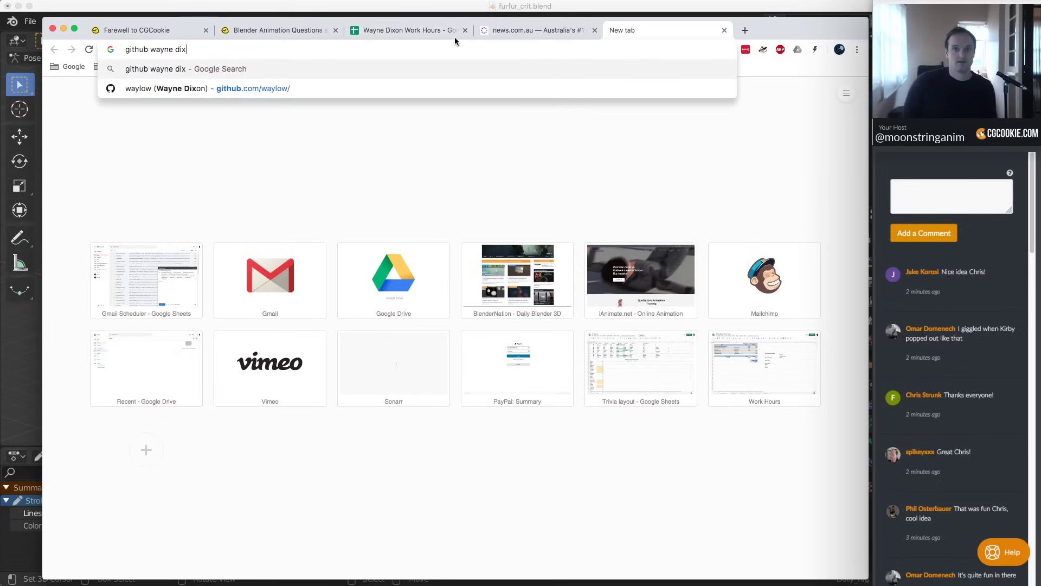
pyautogui.press('Down')
pyautogui.press('Return')
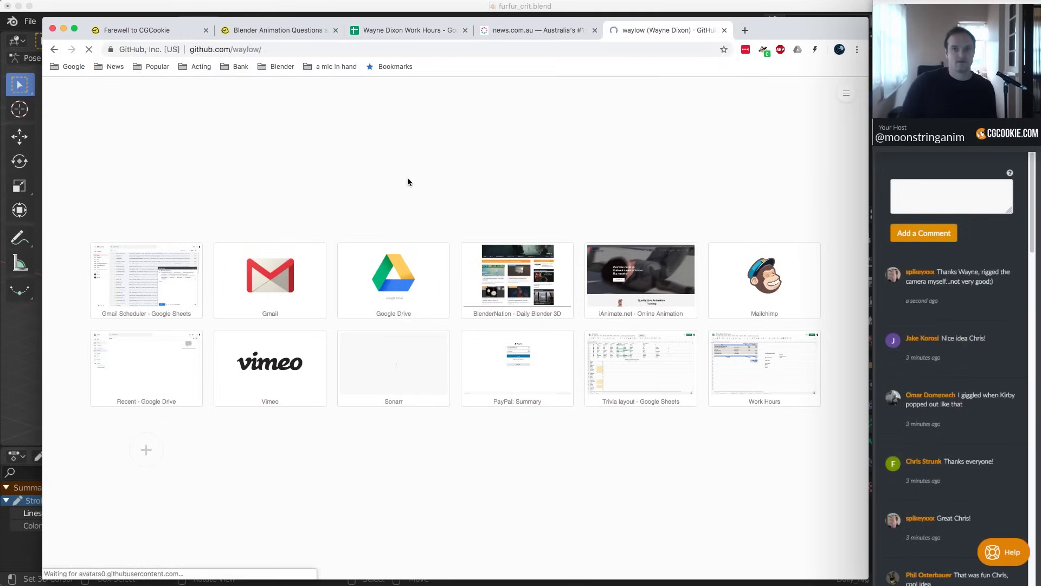
# View the add_camera_rigs repository page, highlight its web address and close the tab
pyautogui.click(335, 313)
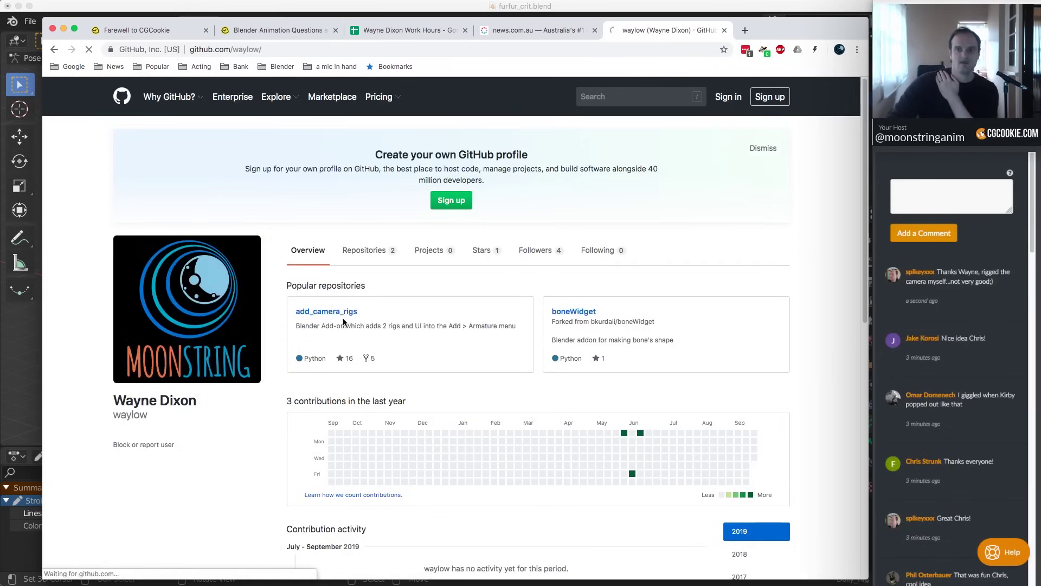
pyautogui.scroll(-2, 335, 353)
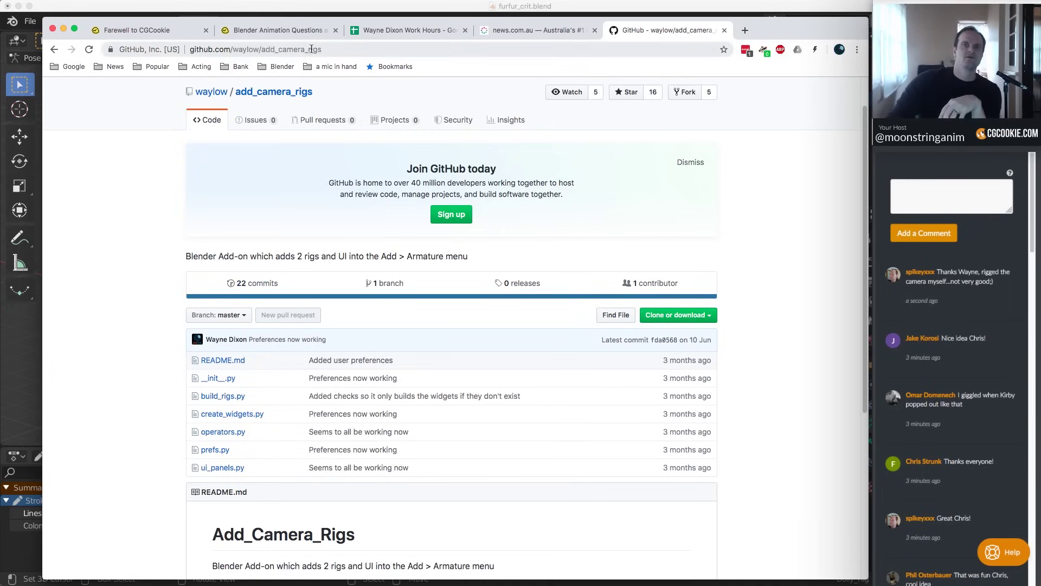
pyautogui.click(345, 47)
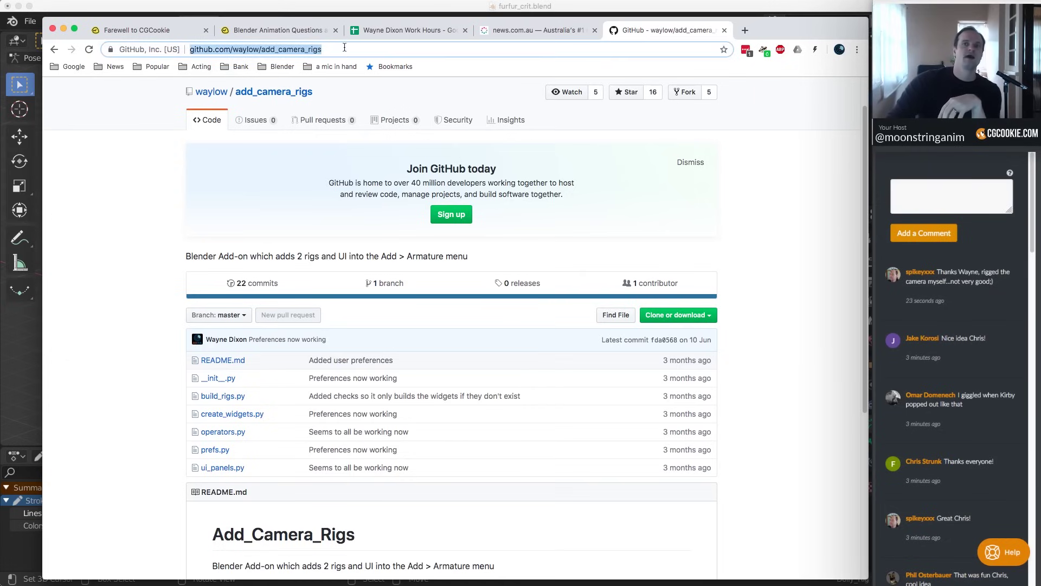
pyautogui.click(724, 30)
# Switch back to Blender and reopen the recent file furfur_crit.blend, discarding the camera rig demonstration
pyautogui.press('super+Tab')
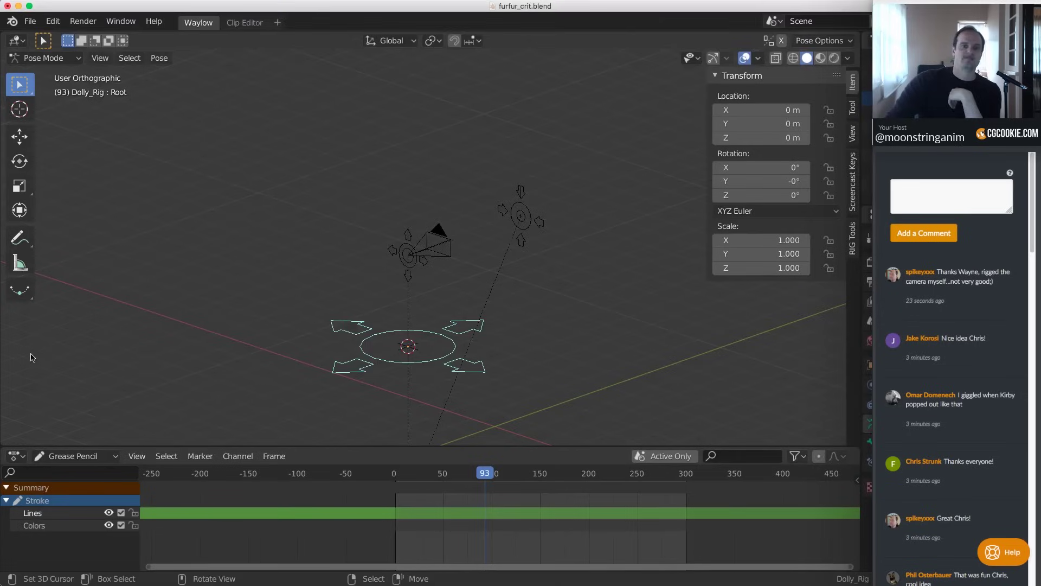
pyautogui.click(30, 20)
pyautogui.moveTo(54, 65)
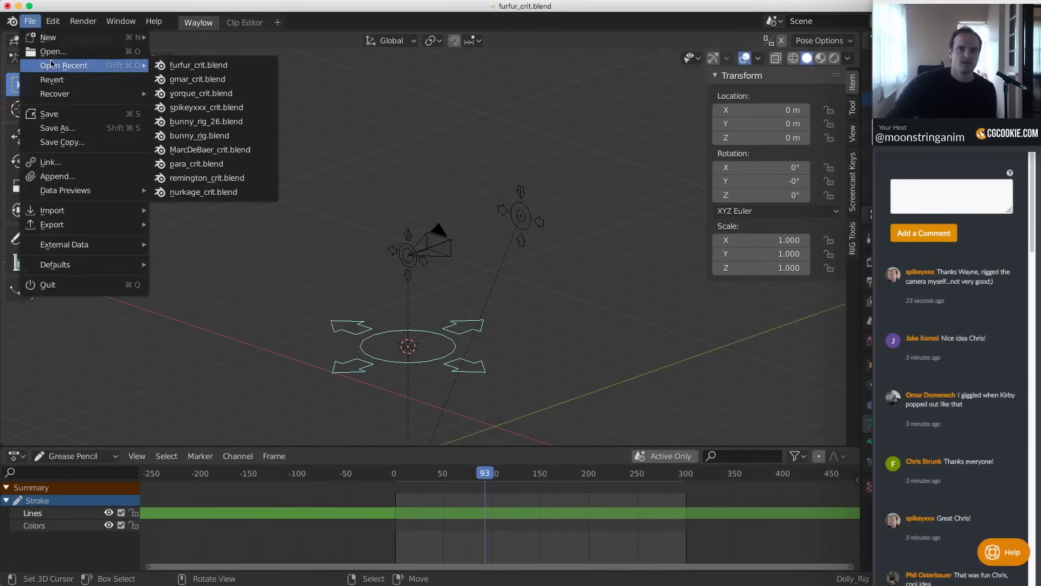
pyautogui.click(167, 65)
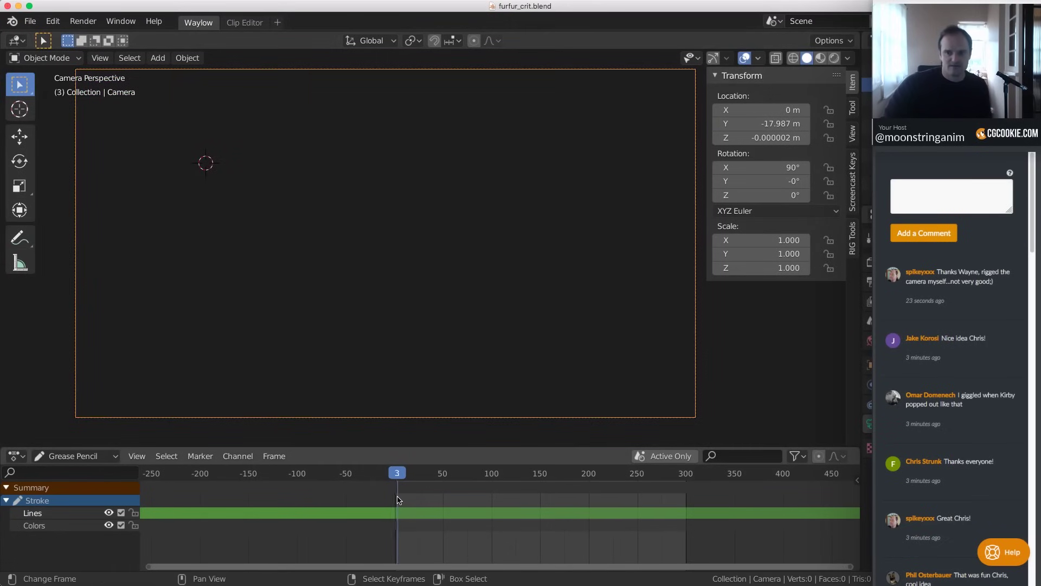
# Scrub to the chest shot and step back and forth between frames 59 and 64 to examine the start of its jump
pyautogui.click(405, 500)
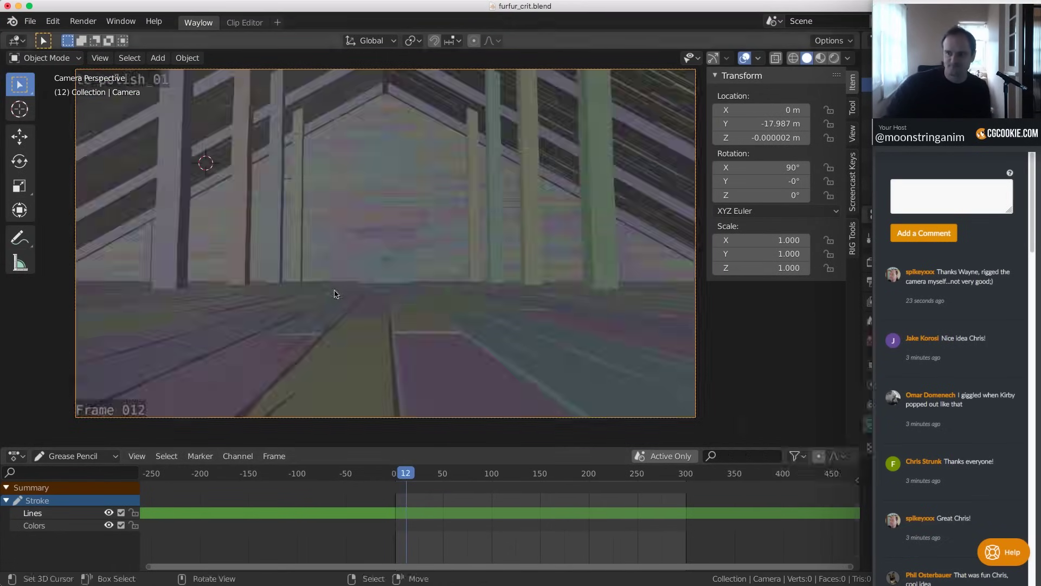
pyautogui.scroll(3, 357, 305)
pyautogui.moveTo(429, 536)
pyautogui.mouseDown()
pyautogui.moveTo(448, 538)
pyautogui.moveTo(457, 401)
pyautogui.mouseUp()
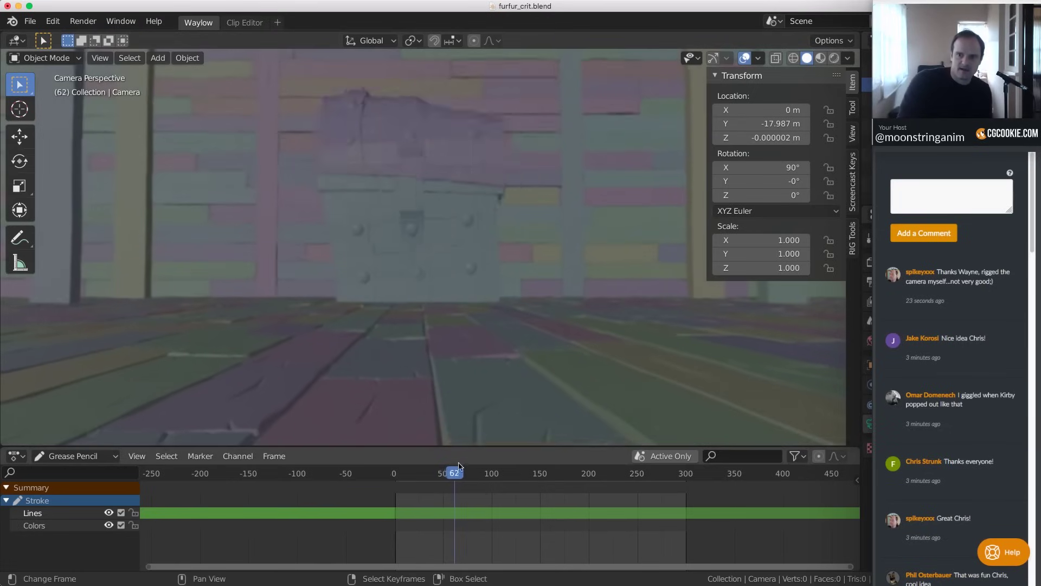
pyautogui.press('Left')
pyautogui.press('Left')
pyautogui.press('Left')
pyautogui.press('Left')
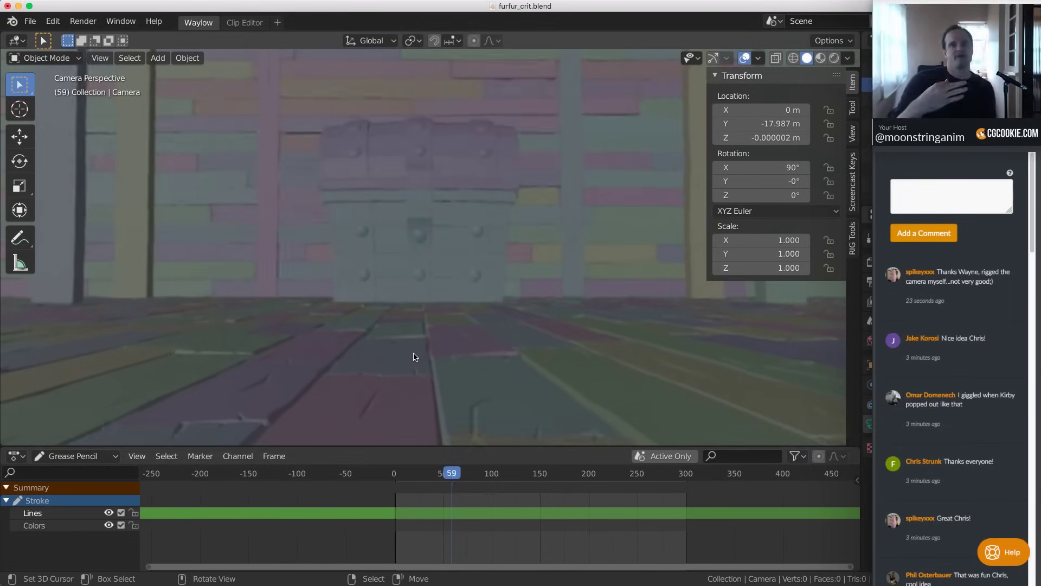
pyautogui.press('Right')
pyautogui.press('Right')
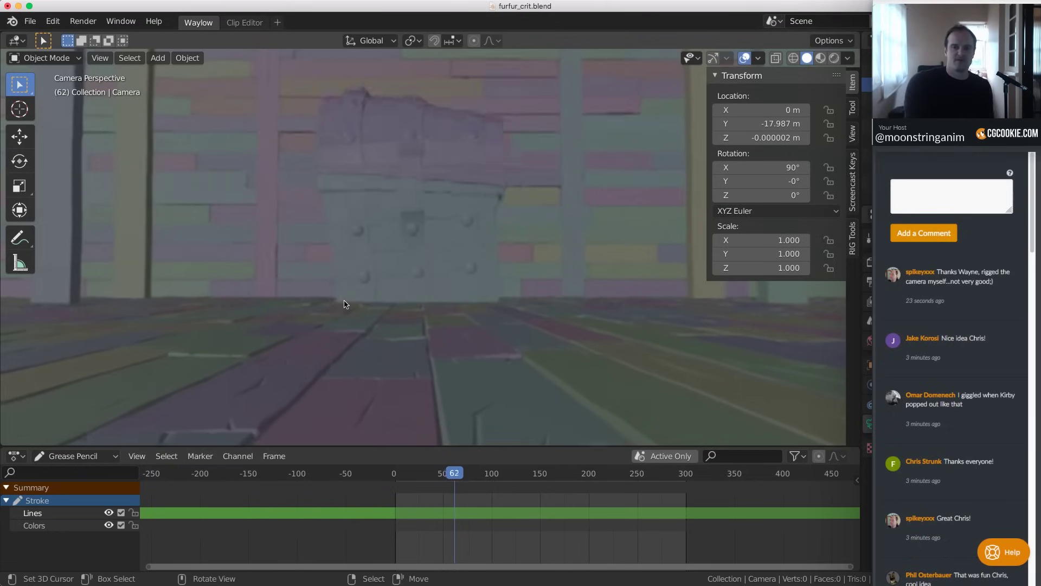
pyautogui.press('Right')
pyautogui.press('Right')
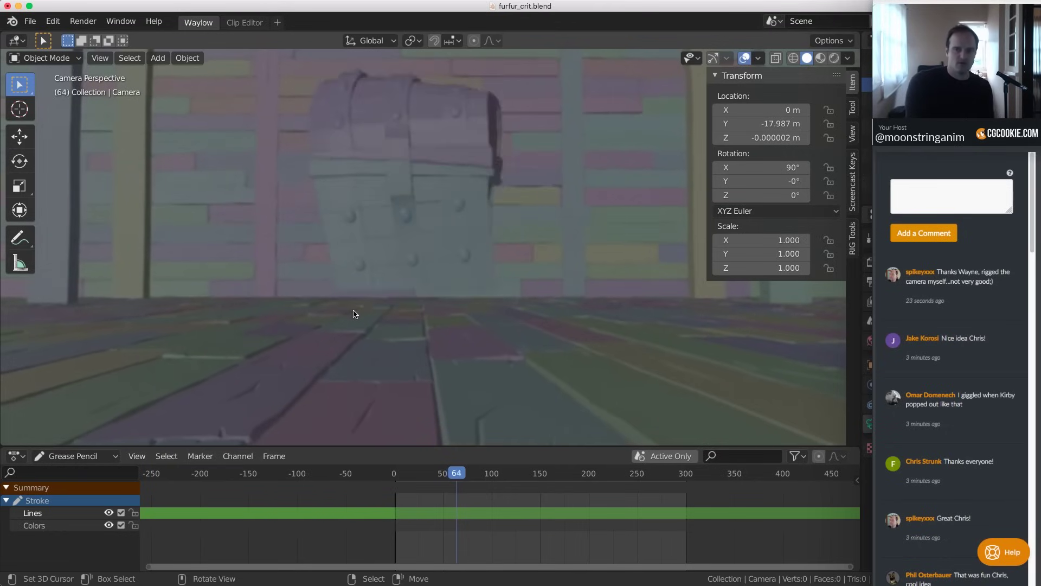
pyautogui.press('Left')
pyautogui.press('Left')
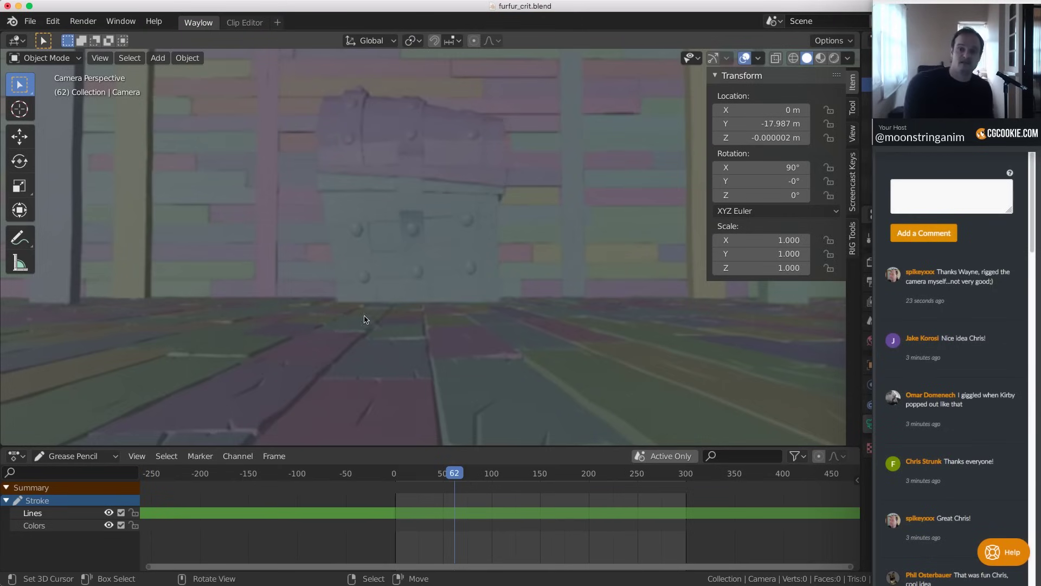
pyautogui.press('Left')
pyautogui.press('Right')
pyautogui.press('Right')
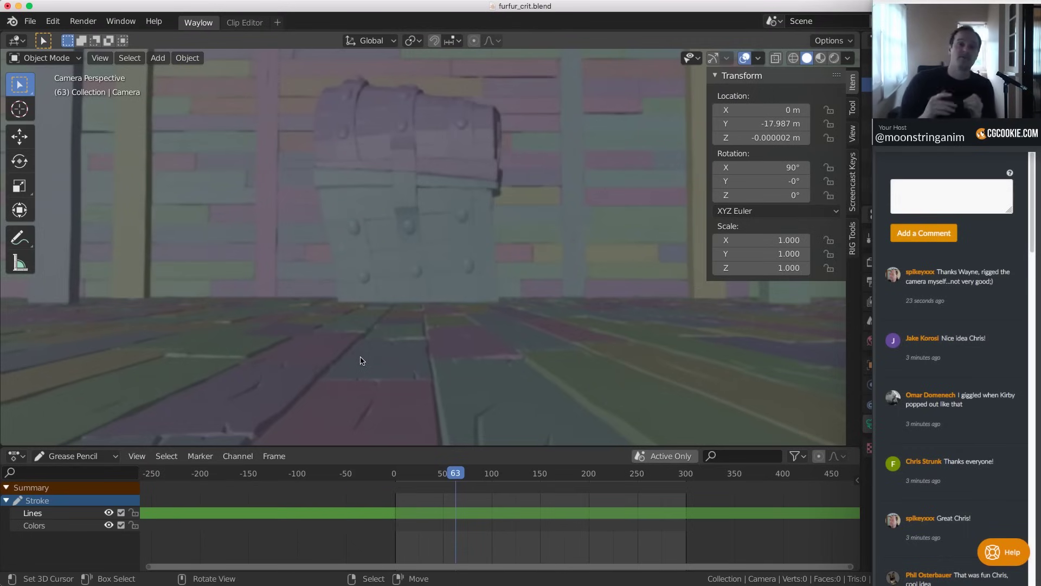
pyautogui.press('Left')
pyautogui.press('Left')
pyautogui.press('Left')
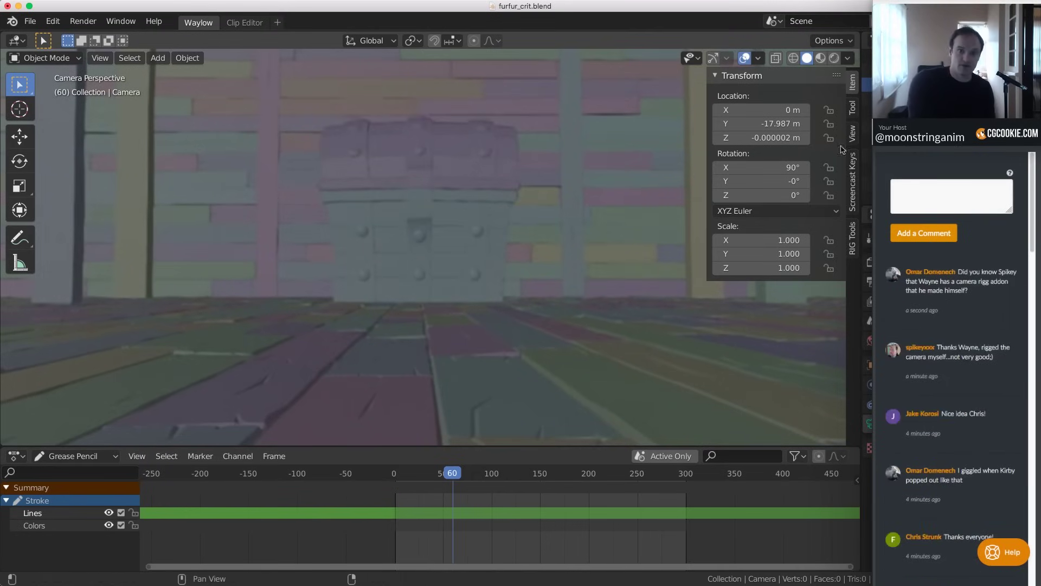
# Select the Stroke grease pencil object and put it in Draw mode at frame 60
pyautogui.click(378, 269)
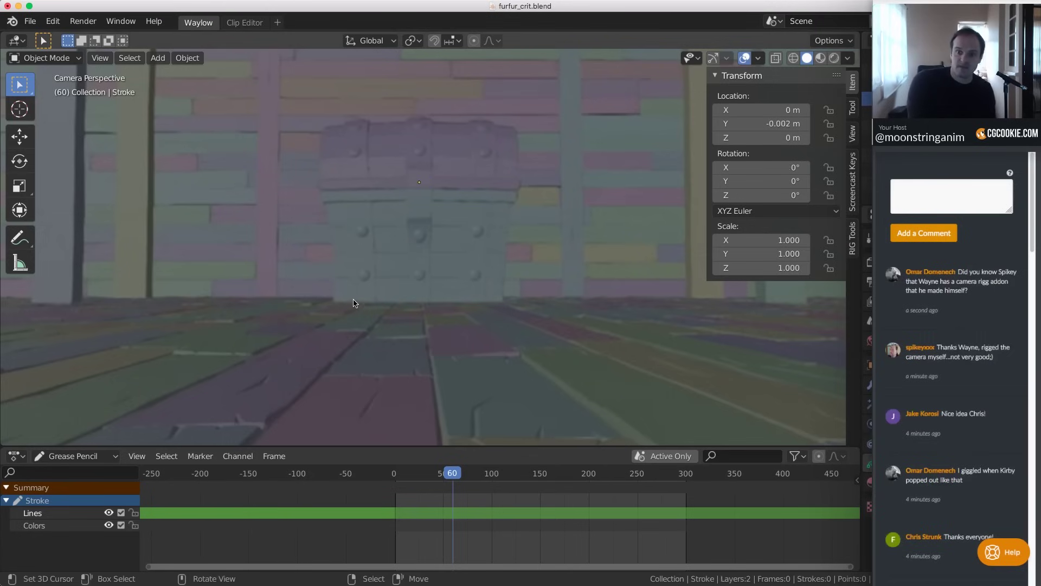
pyautogui.rightClick(222, 250)
pyautogui.press('Escape')
pyautogui.hotkey('ctrl', 'Tab')
pyautogui.click(244, 178)
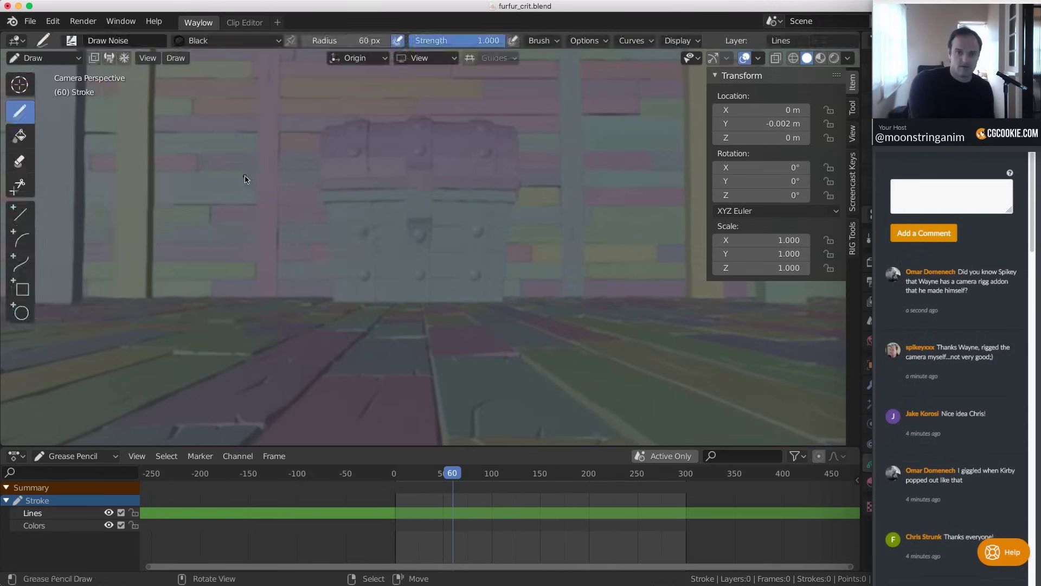
# Try a black stroke along the chest's base, undo it and switch the stroke material to Red
pyautogui.moveTo(331, 301); pyautogui.dragTo(389, 301)
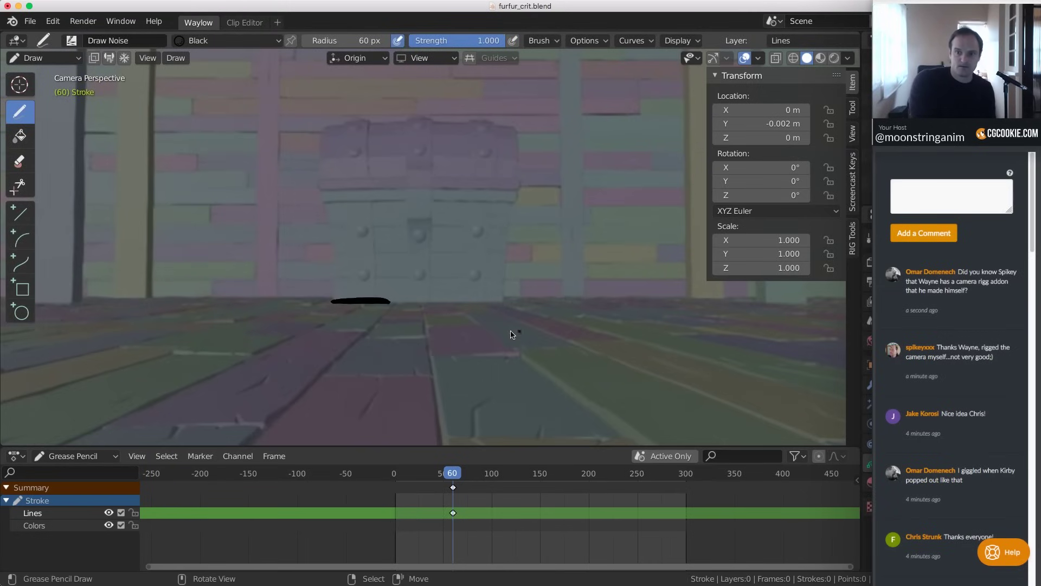
pyautogui.hotkey('ctrl', 'z')
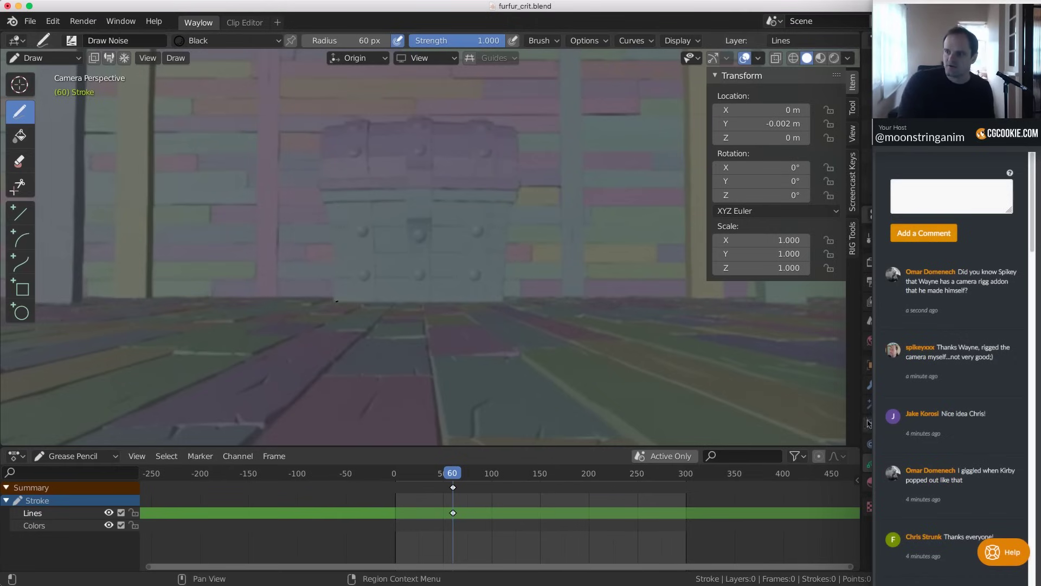
pyautogui.click(949, 325)
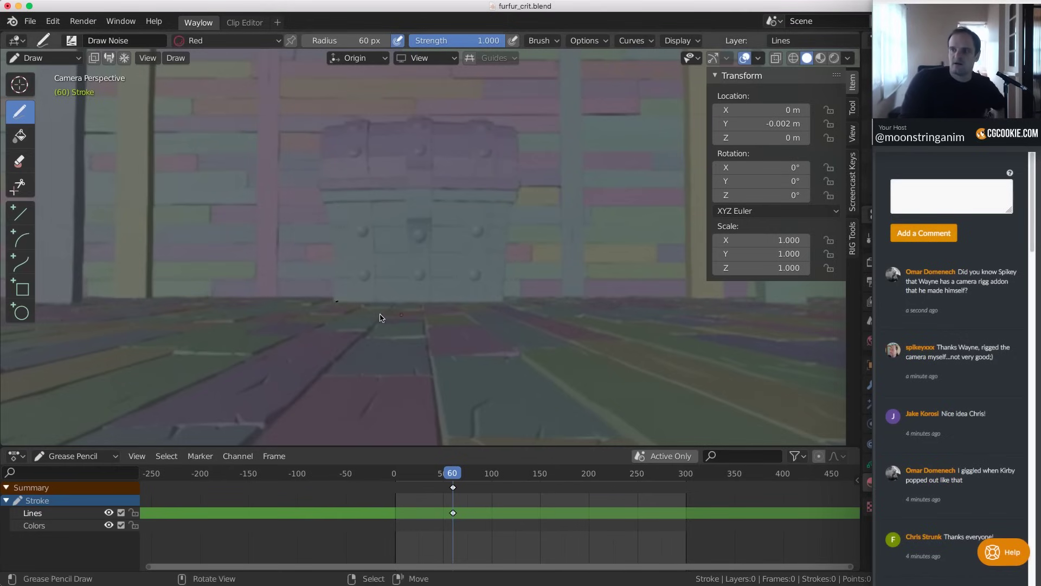
# Reduce the brush radius to 18 px and redraw the short red line along the chest's base at frame 60
pyautogui.moveTo(335, 300); pyautogui.dragTo(402, 300)
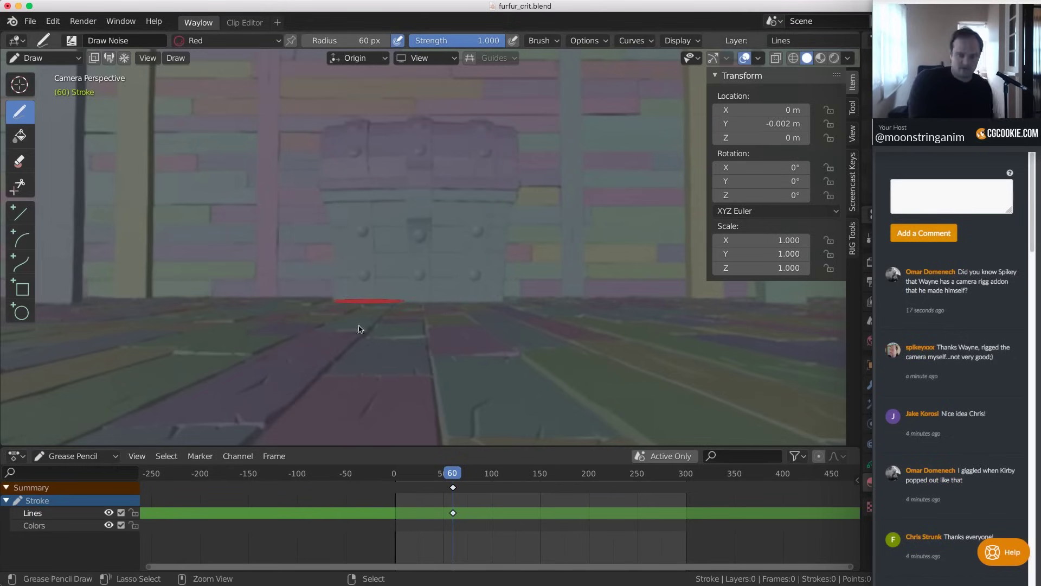
pyautogui.hotkey('ctrl', 'z')
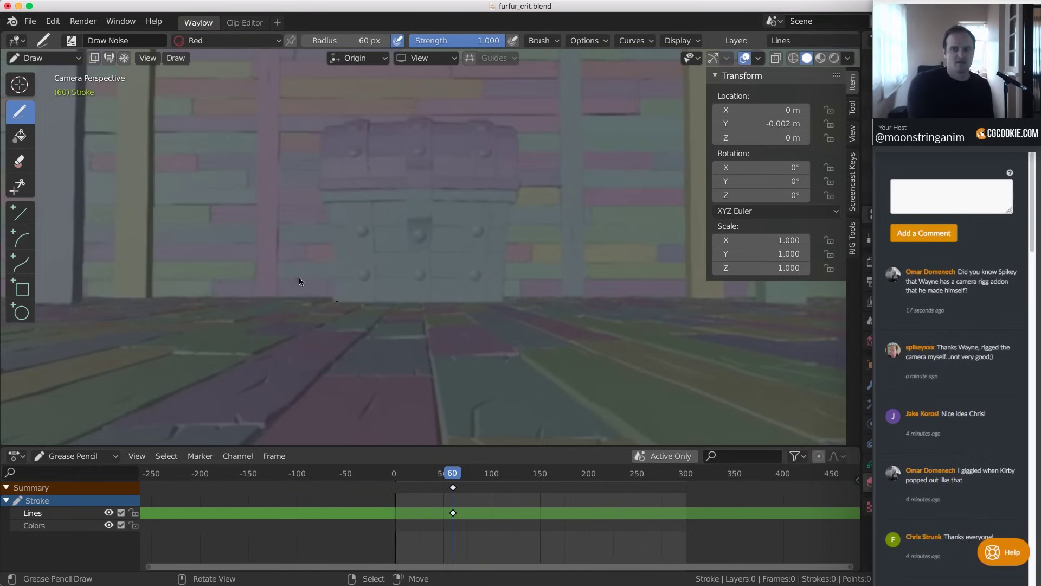
pyautogui.press('f')
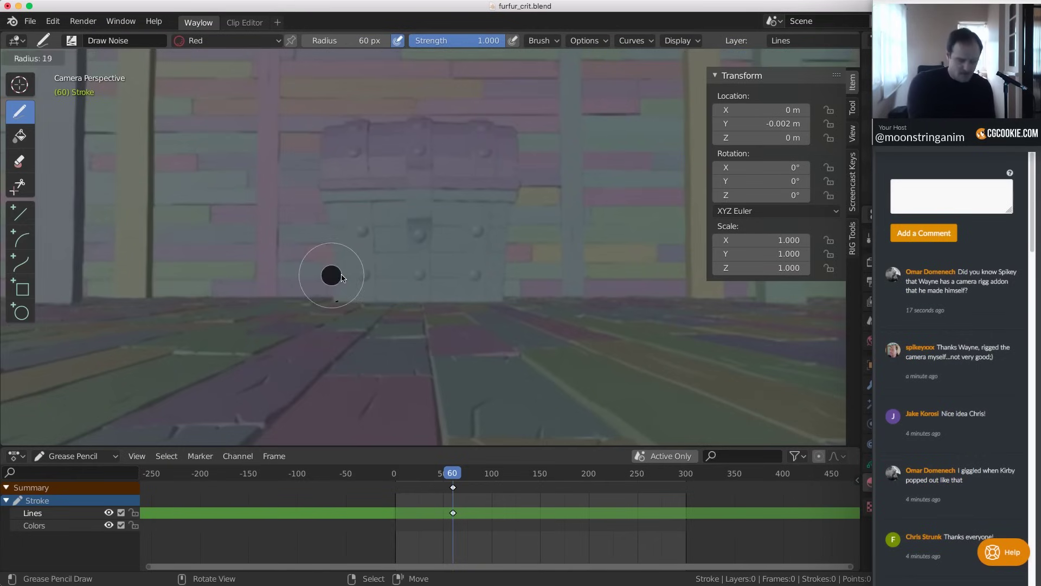
pyautogui.click(328, 271)
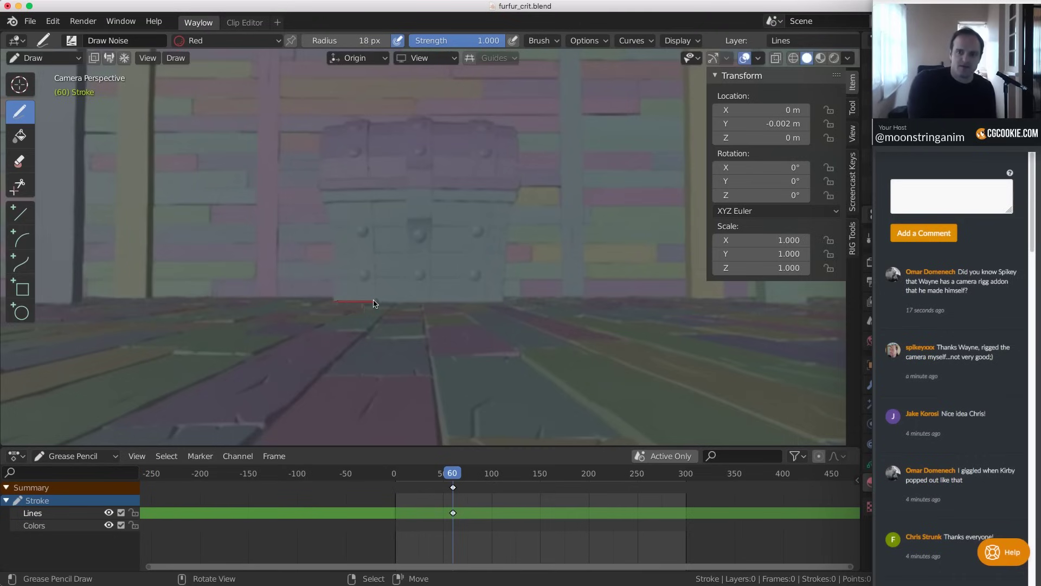
# Mark the lifted base of the chest with short red lines at frames 64 and 65
pyautogui.press('Right')
pyautogui.press('Right')
pyautogui.press('Right')
pyautogui.press('Right')
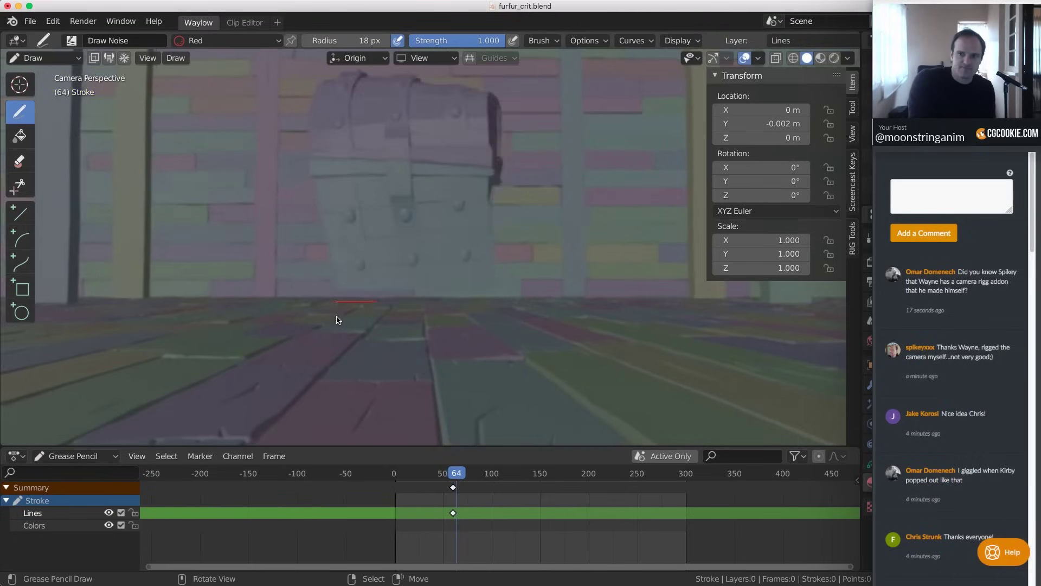
pyautogui.press('Right')
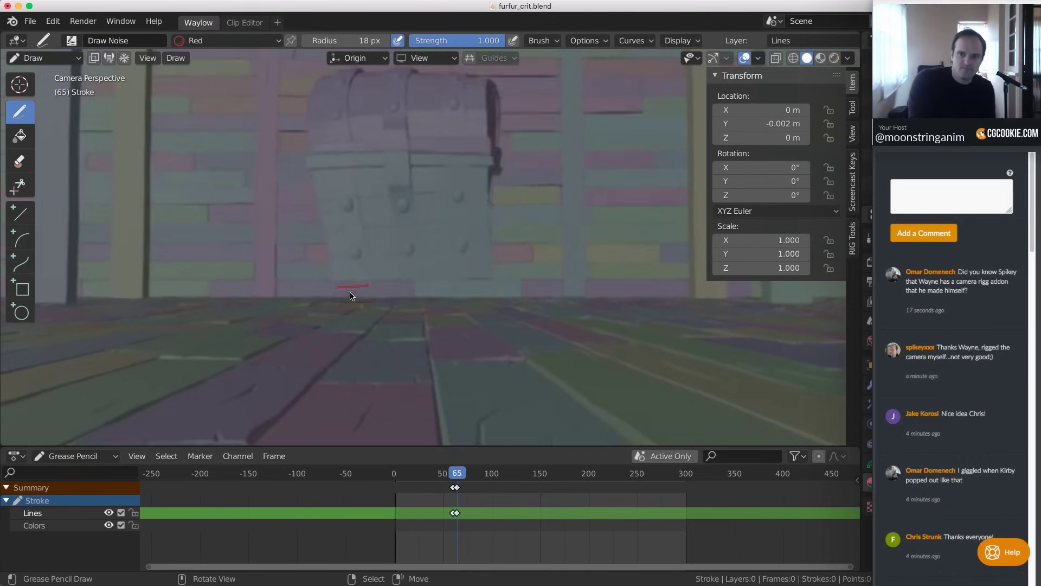
pyautogui.moveTo(333, 279); pyautogui.dragTo(367, 278)
# Step forward frame by frame to frame 73, comparing the chest's base with the red marks during the jump
pyautogui.press('Right')
pyautogui.press('Right')
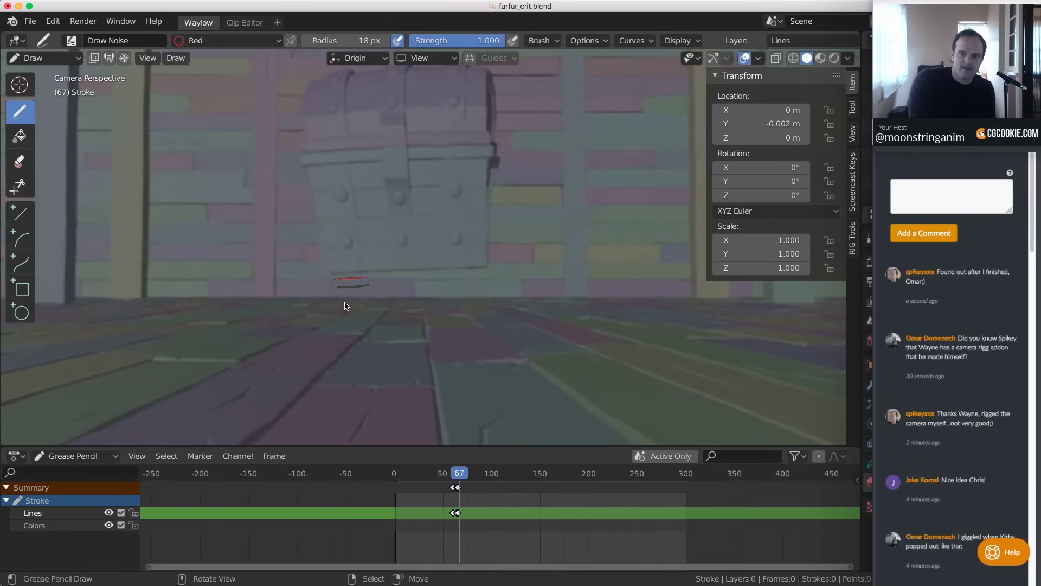
pyautogui.press('Right')
pyautogui.press('Right')
pyautogui.press('Right')
pyautogui.press('Right')
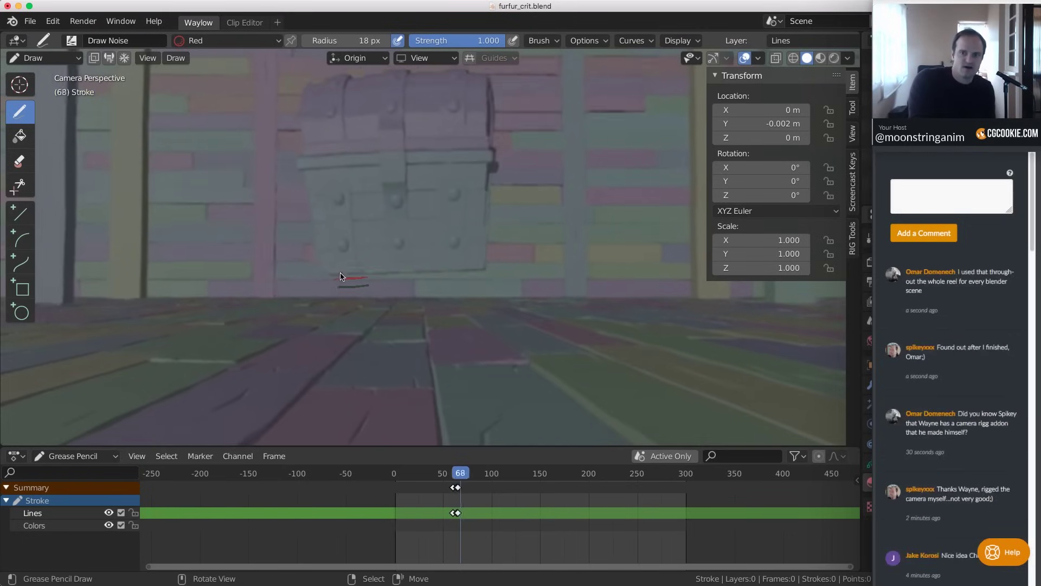
pyautogui.press('Right')
pyautogui.press('Right')
pyautogui.press('Right')
pyautogui.press('Right')
pyautogui.press('Right')
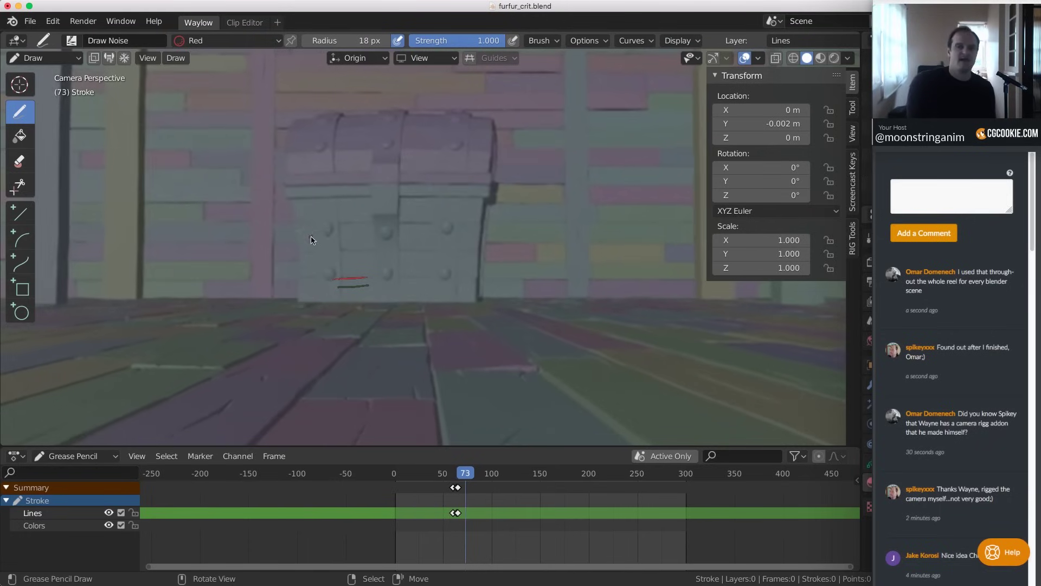
# Return to the take-off and step between frames 61 and 64 to examine how the lid and base leave their rest pose
pyautogui.press('Left')
pyautogui.press('Left')
pyautogui.press('Left')
pyautogui.press('Left')
pyautogui.press('Left')
pyautogui.press('Left')
pyautogui.press('Left')
pyautogui.press('Left')
pyautogui.press('Left')
pyautogui.press('Left')
pyautogui.press('Left')
pyautogui.press('Left')
pyautogui.press('Left')
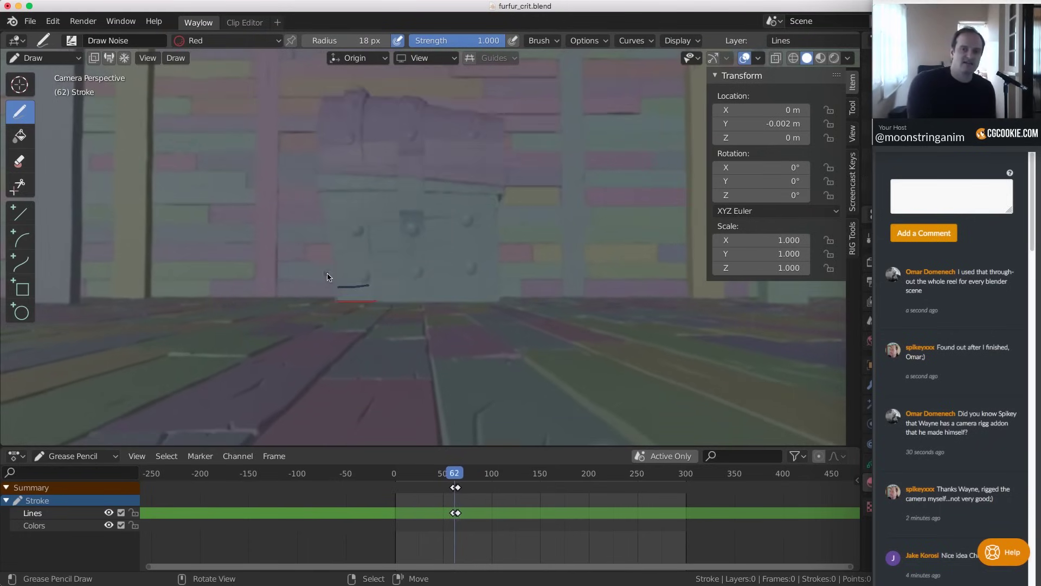
pyautogui.press('Right')
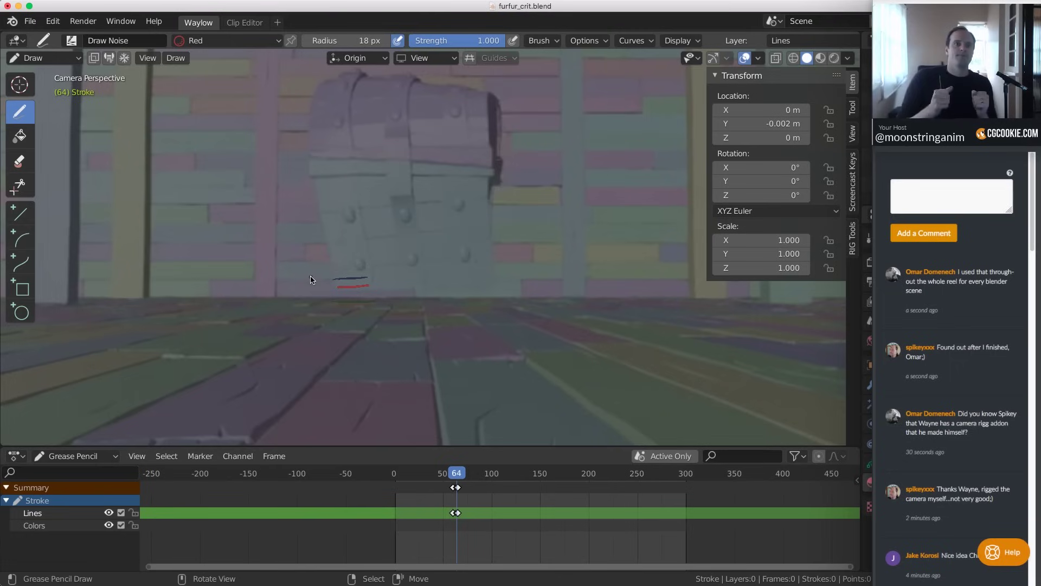
pyautogui.press('Left')
pyautogui.press('Left')
pyautogui.press('Left')
pyautogui.press('Left')
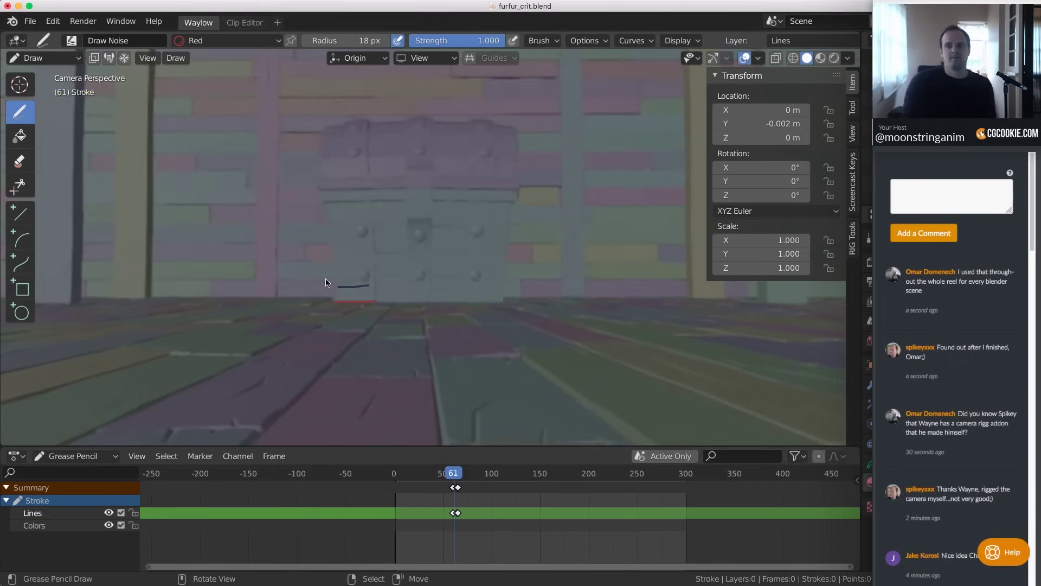
pyautogui.press('Right')
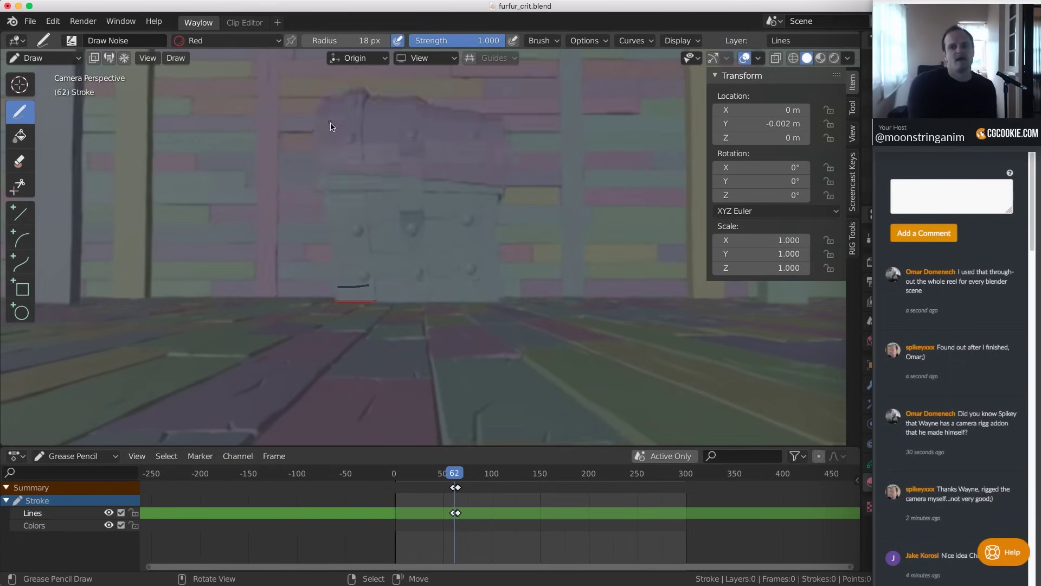
pyautogui.press('Right')
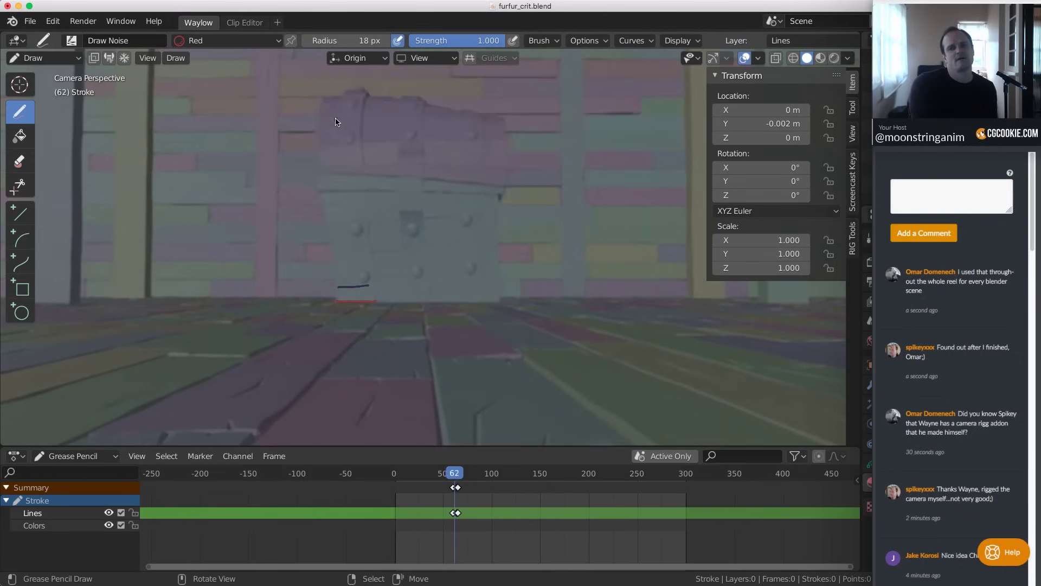
pyautogui.press('Left')
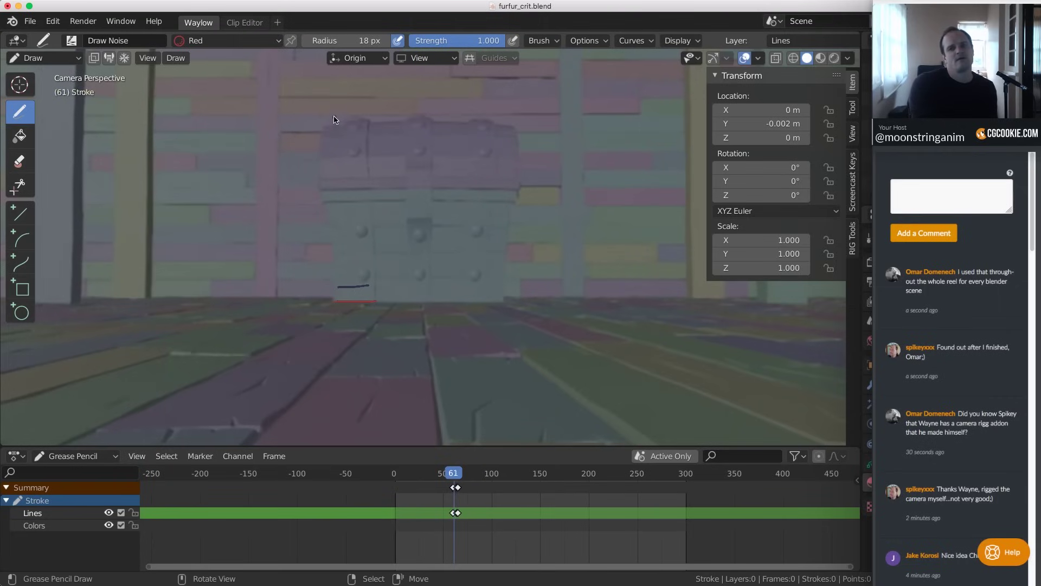
pyautogui.press('Right')
pyautogui.press('Right')
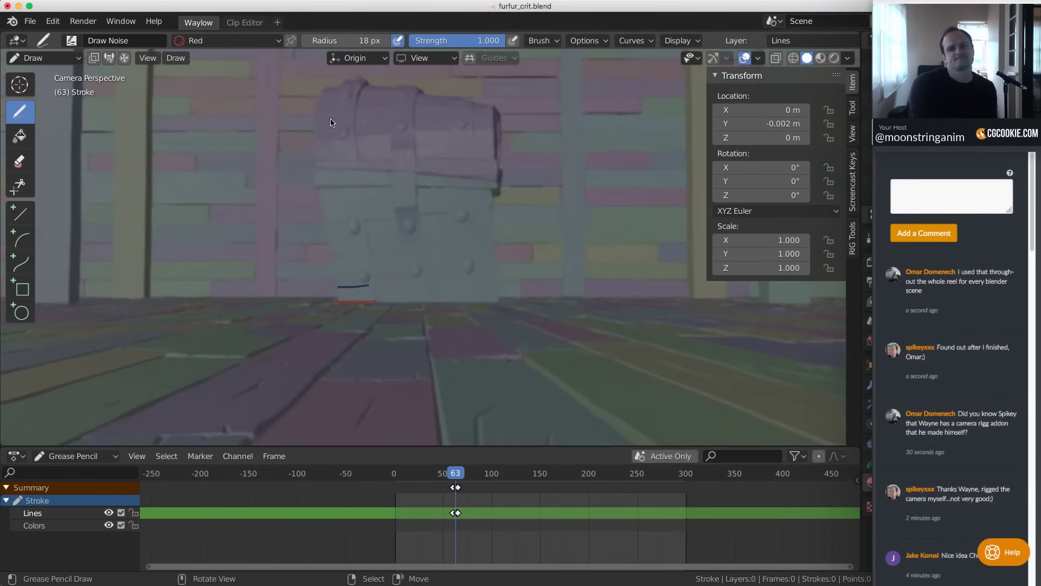
# Step through the rest of the jump up to frame 82, rechecking frame 68, to examine the chest's landing and settle
pyautogui.press('Right')
pyautogui.press('Right')
pyautogui.press('Right')
pyautogui.press('Right')
pyautogui.press('Right')
pyautogui.press('Right')
pyautogui.press('Right')
pyautogui.press('Right')
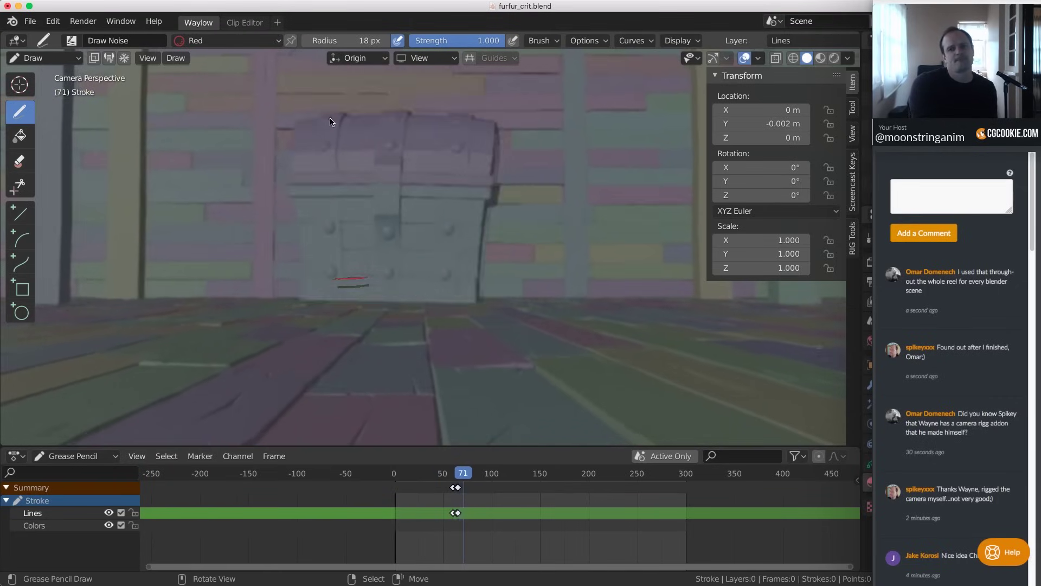
pyautogui.press('Left')
pyautogui.press('Left')
pyautogui.press('Left')
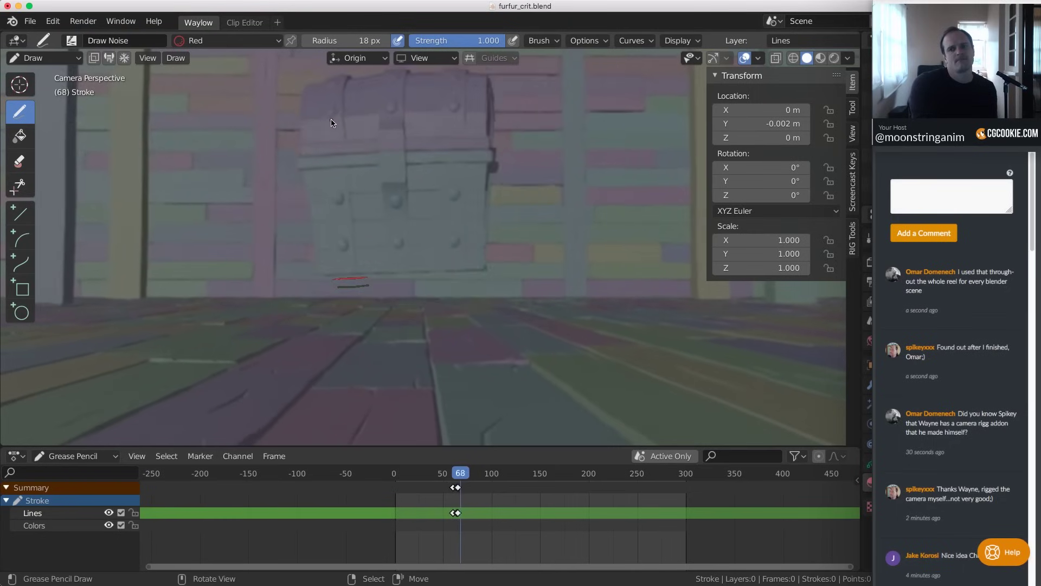
pyautogui.press('Right')
pyautogui.press('Right')
pyautogui.press('Right')
pyautogui.press('Right')
pyautogui.press('Right')
pyautogui.press('Right')
pyautogui.press('Right')
pyautogui.press('Right')
pyautogui.press('Right')
pyautogui.press('Right')
pyautogui.press('Right')
pyautogui.press('Right')
pyautogui.press('Right')
pyautogui.press('Right')
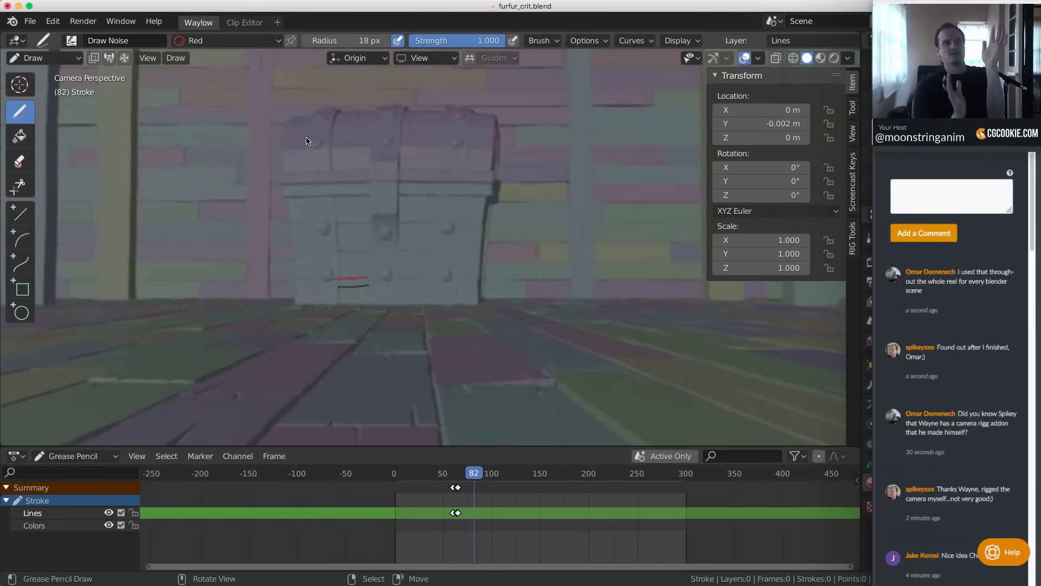
# Play the clip on from frame 82 to frame 103 and step back to frame 99 to examine how the chest's next move begins
pyautogui.press('Right')
pyautogui.press('Right')
pyautogui.press('Right')
pyautogui.press('Right')
pyautogui.press('space')
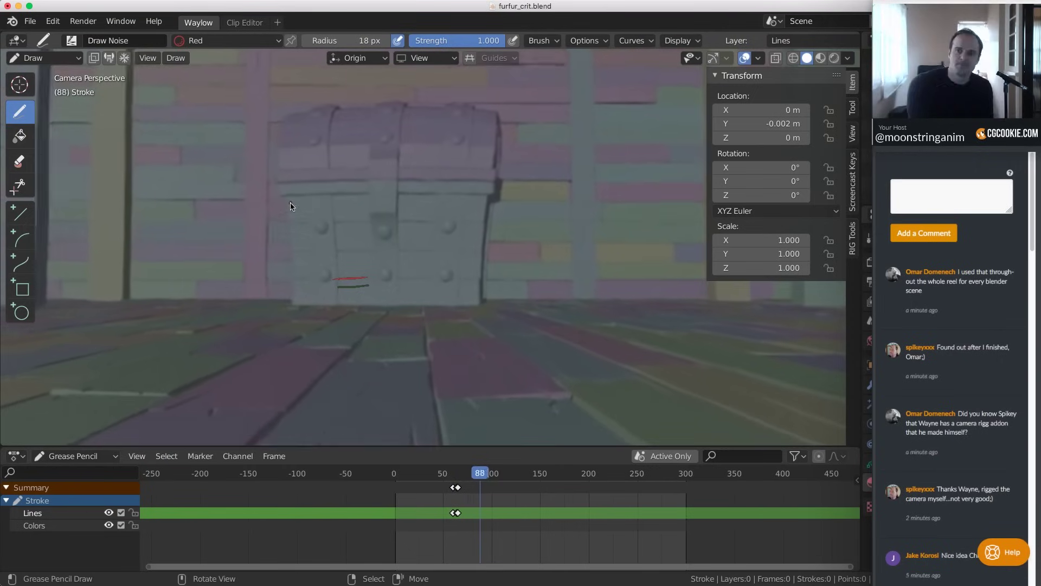
pyautogui.press('Left')
pyautogui.press('Left')
pyautogui.press('Left')
pyautogui.press('Left')
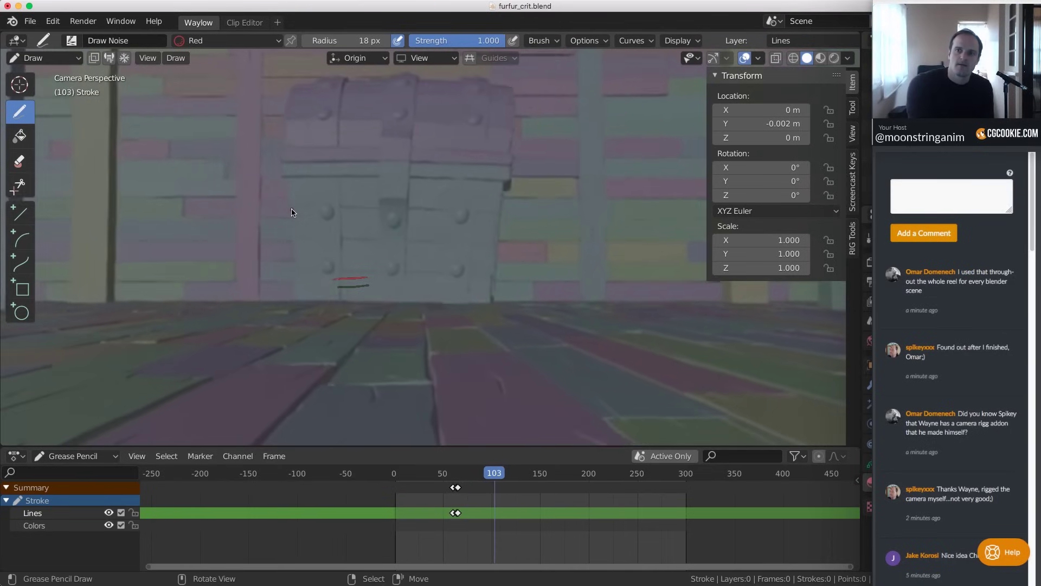
pyautogui.press('Left')
pyautogui.press('Left')
pyautogui.press('Left')
pyautogui.press('Left')
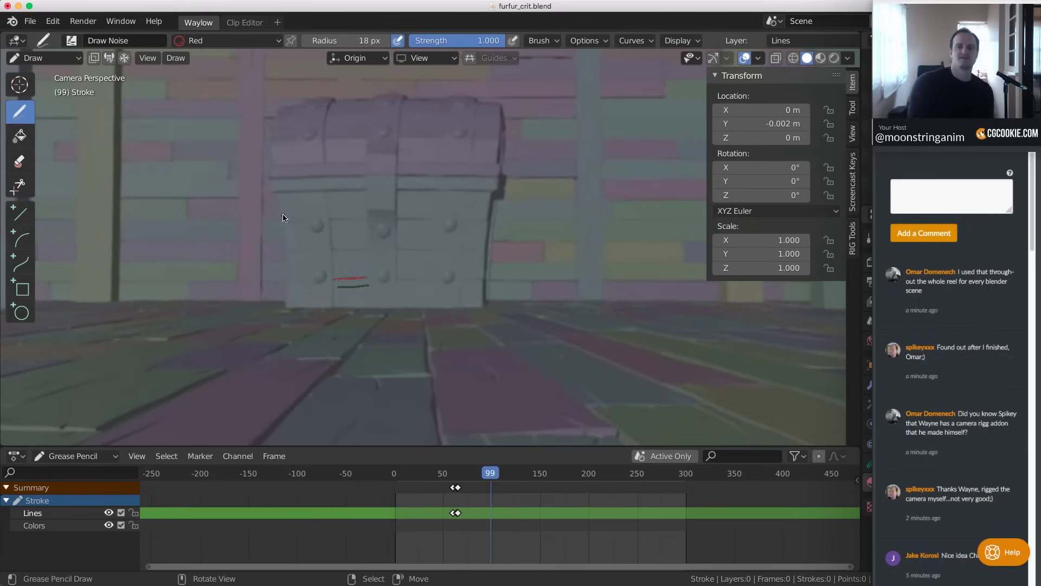
# Step between frames 98 and 101 and mark the lid's upper-right corner with red strokes at frames 99, 100 and 101
pyautogui.press('Right')
pyautogui.press('Right')
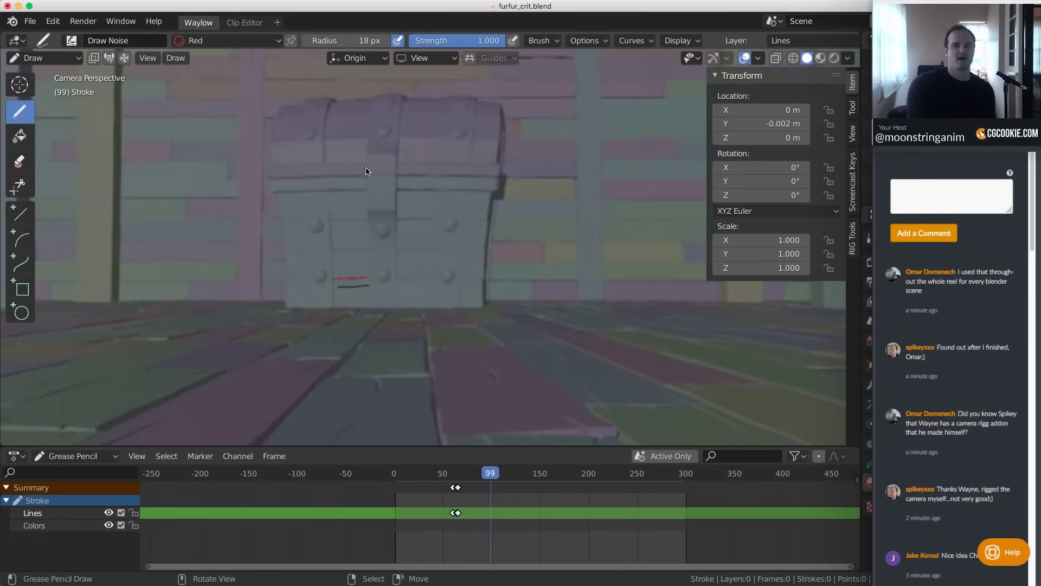
pyautogui.press('Right')
pyautogui.press('Left')
pyautogui.press('Left')
pyautogui.press('Left')
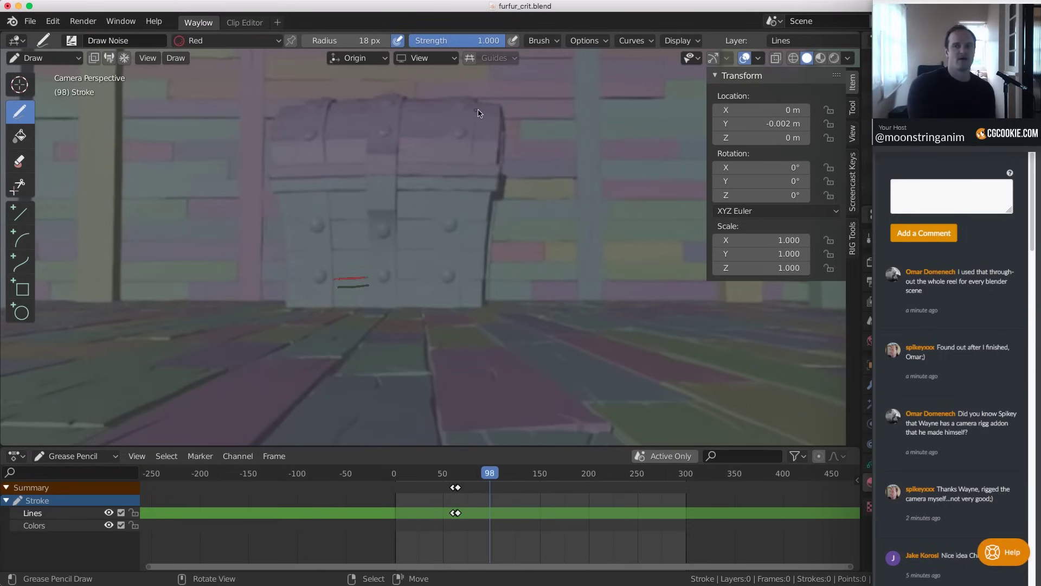
pyautogui.press('Right')
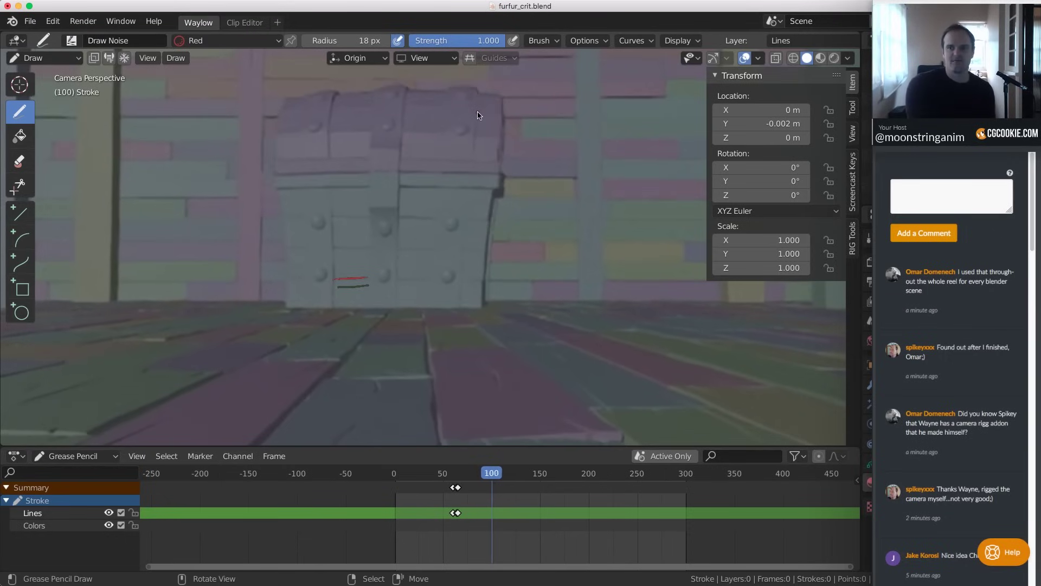
pyautogui.moveTo(479, 104)
pyautogui.mouseDown()
pyautogui.moveTo(499, 104)
pyautogui.moveTo(499, 119)
pyautogui.moveTo(483, 94)
pyautogui.moveTo(505, 100)
pyautogui.mouseUp()
pyautogui.press('Right')
pyautogui.press('Right')
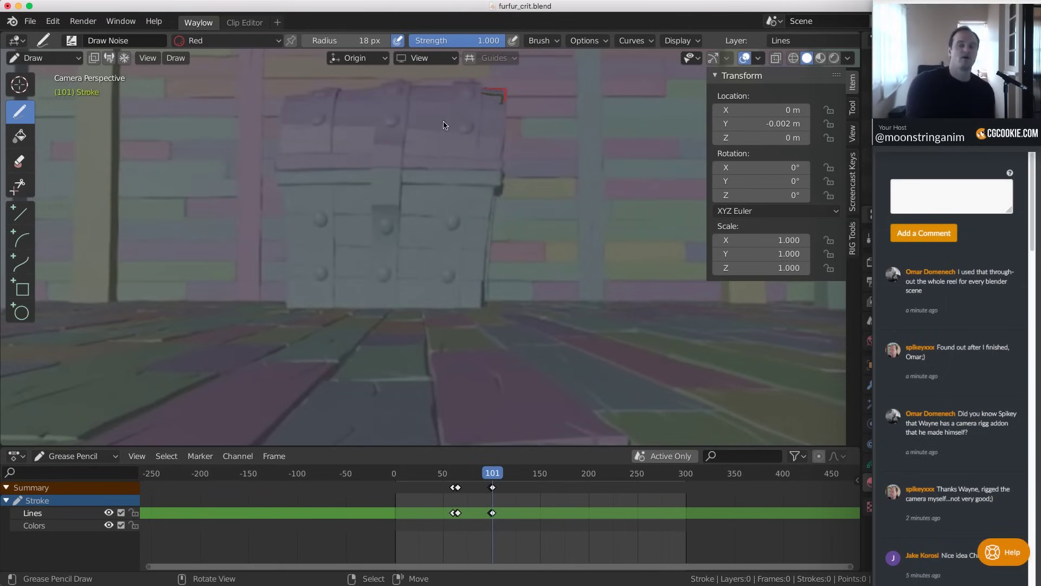
# Step back and forth between frames 98 and 103 to compare the lid's upper-right corner with its red marks
pyautogui.press('Right')
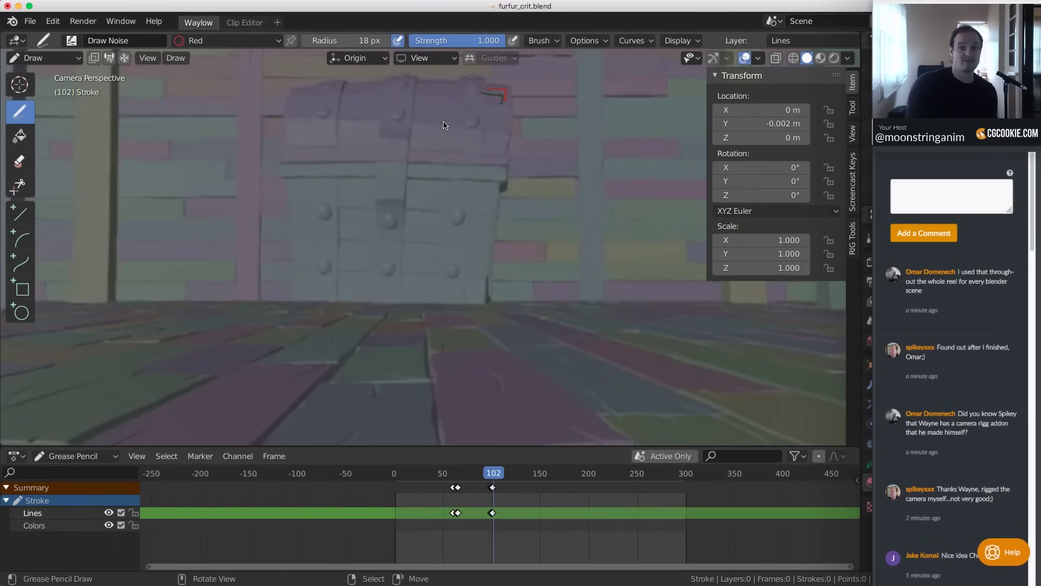
pyautogui.press('Left')
pyautogui.press('Left')
pyautogui.press('Left')
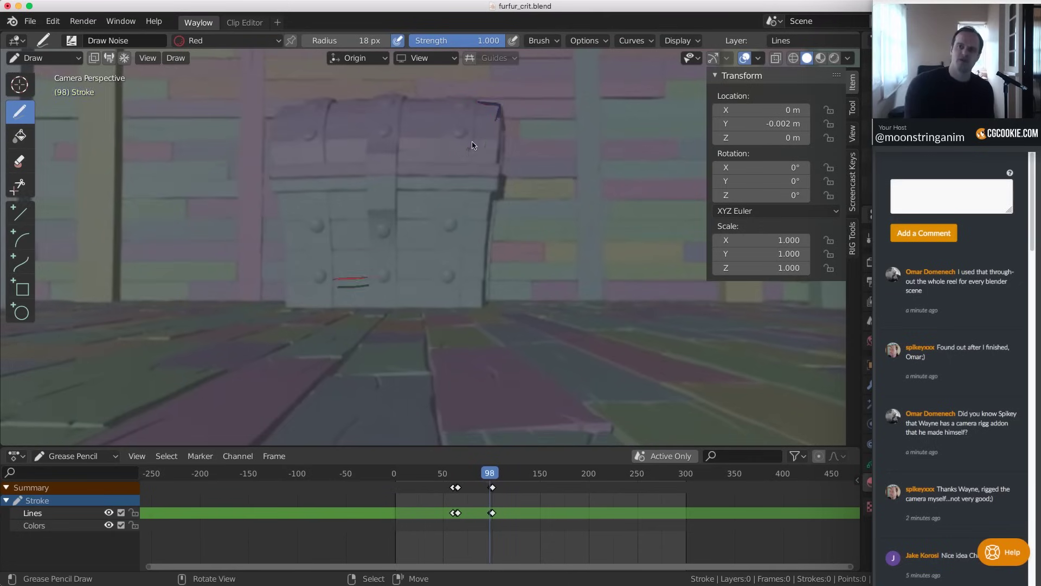
pyautogui.press('Right')
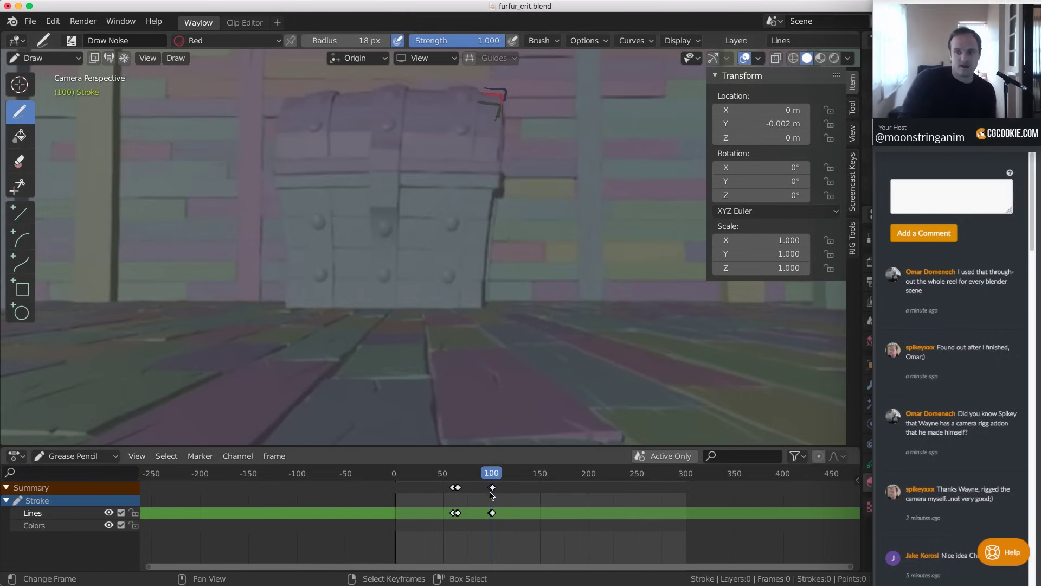
pyautogui.press('Right')
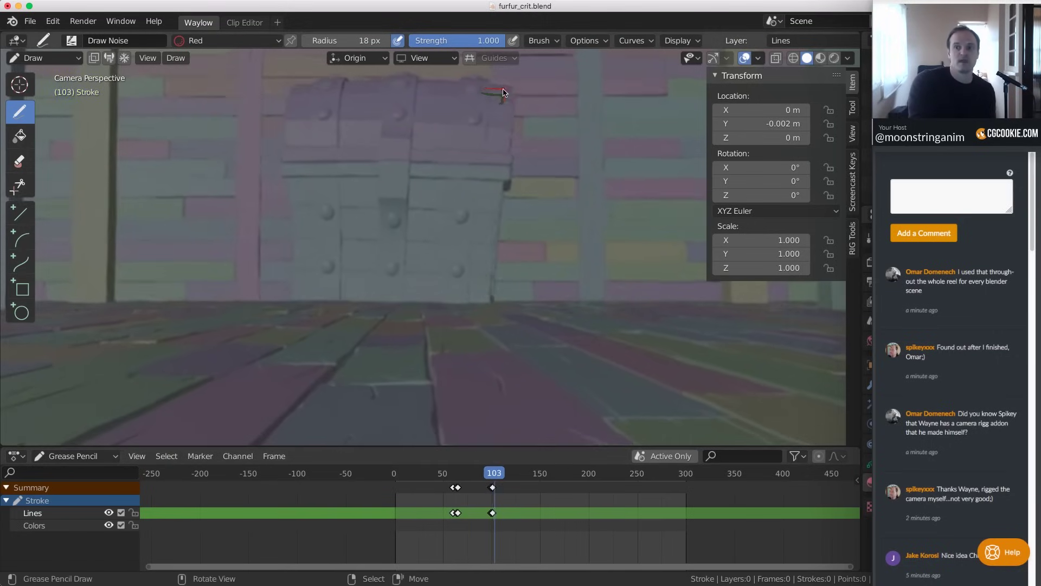
pyautogui.press('Left')
pyautogui.press('Left')
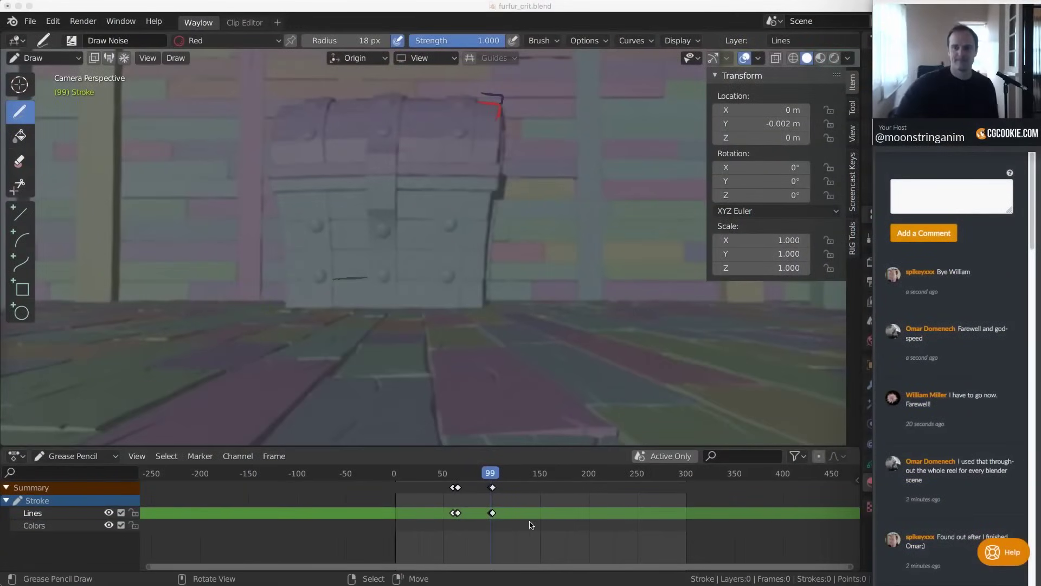
# Play on to frame 114, go back to frame 112 and outline the chest's latch in red at frames 112 and 113
pyautogui.click(492, 511)
pyautogui.press('space')
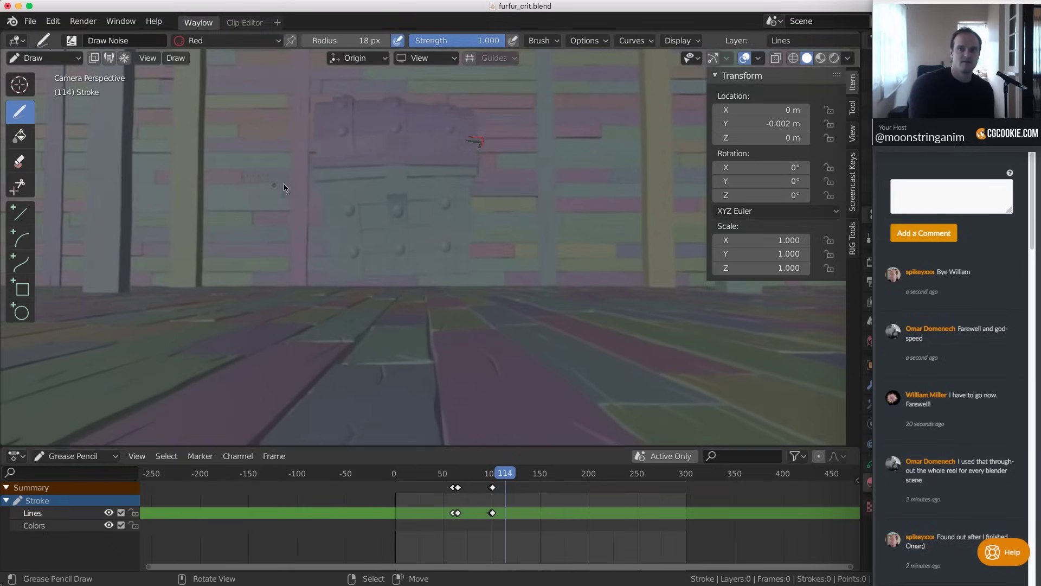
pyautogui.press('Left')
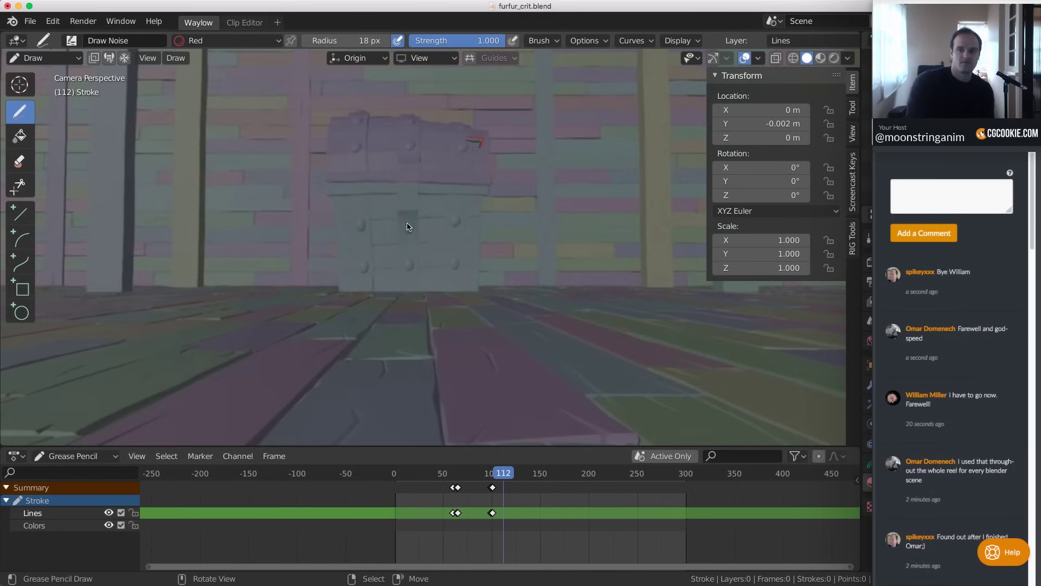
pyautogui.press('Right')
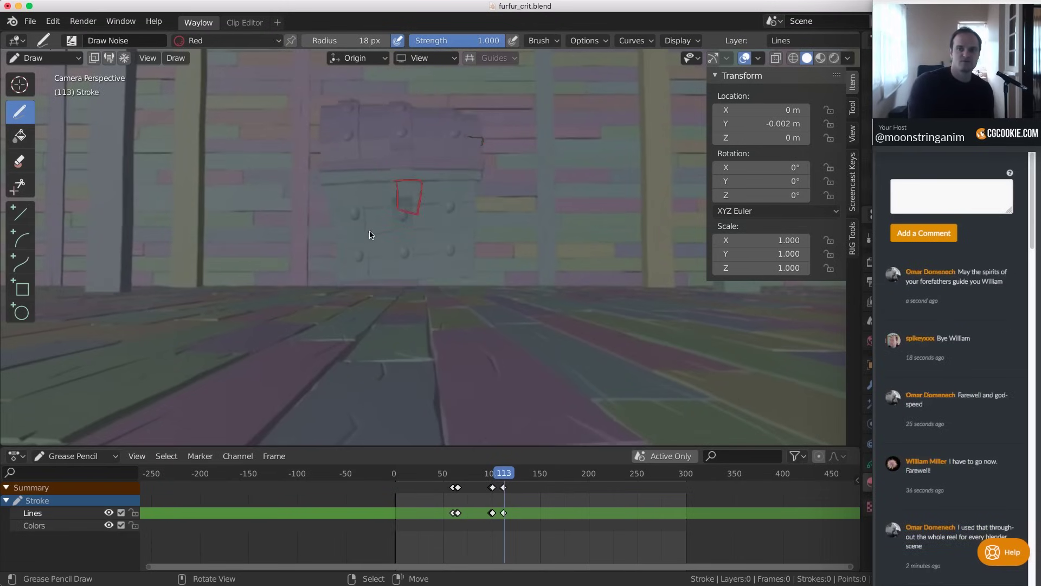
# Step between frames 108 and 114 to compare the latch's position with its outlines as the chest takes off
pyautogui.press('Left')
pyautogui.press('Left')
pyautogui.press('Left')
pyautogui.press('Left')
pyautogui.press('Left')
pyautogui.press('Left')
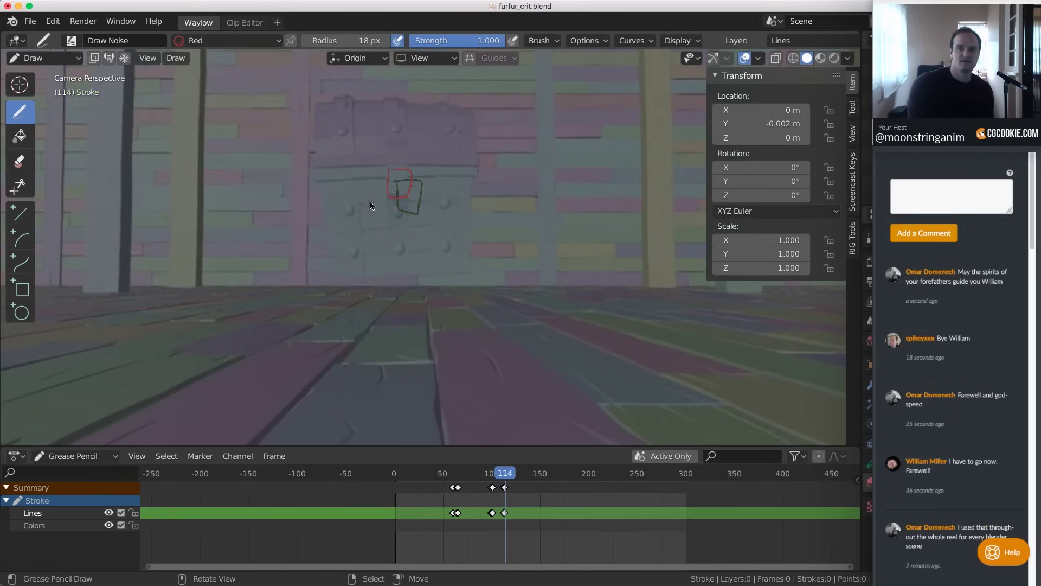
pyautogui.press('Right')
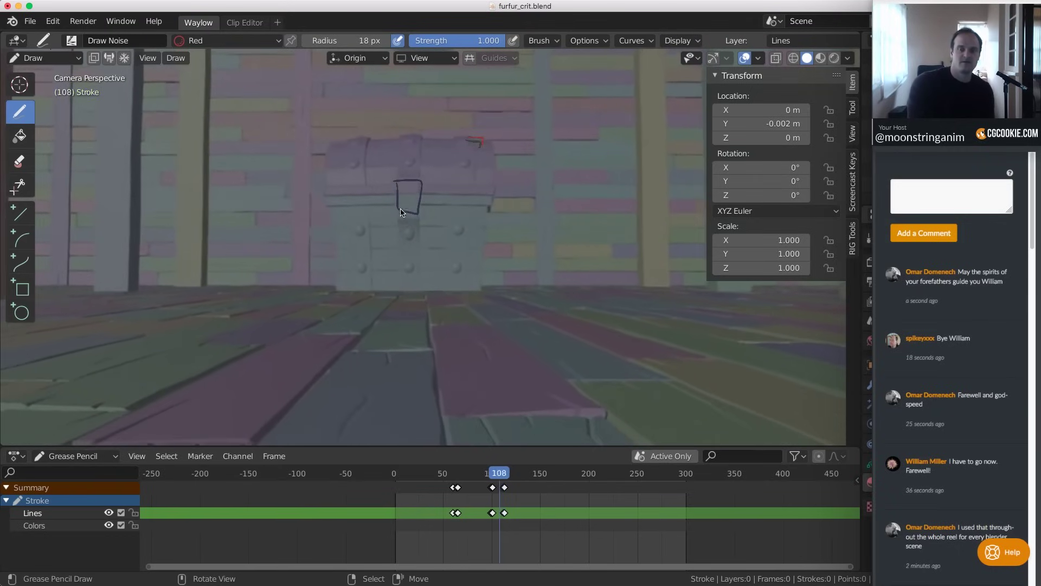
pyautogui.press('Right')
pyautogui.press('Right')
pyautogui.press('Right')
pyautogui.press('Right')
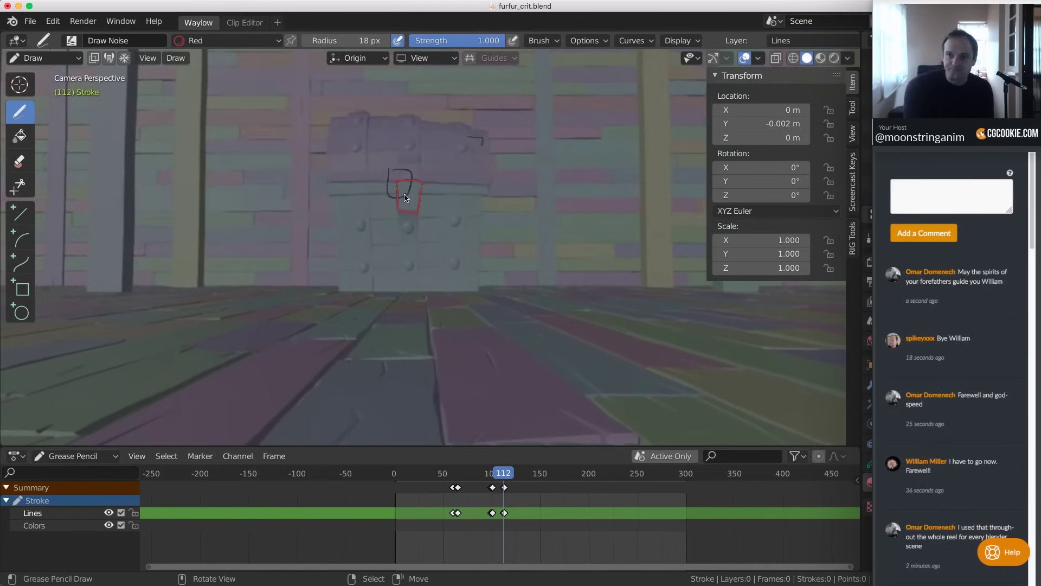
pyautogui.press('Left')
pyautogui.press('Right')
pyautogui.press('Left')
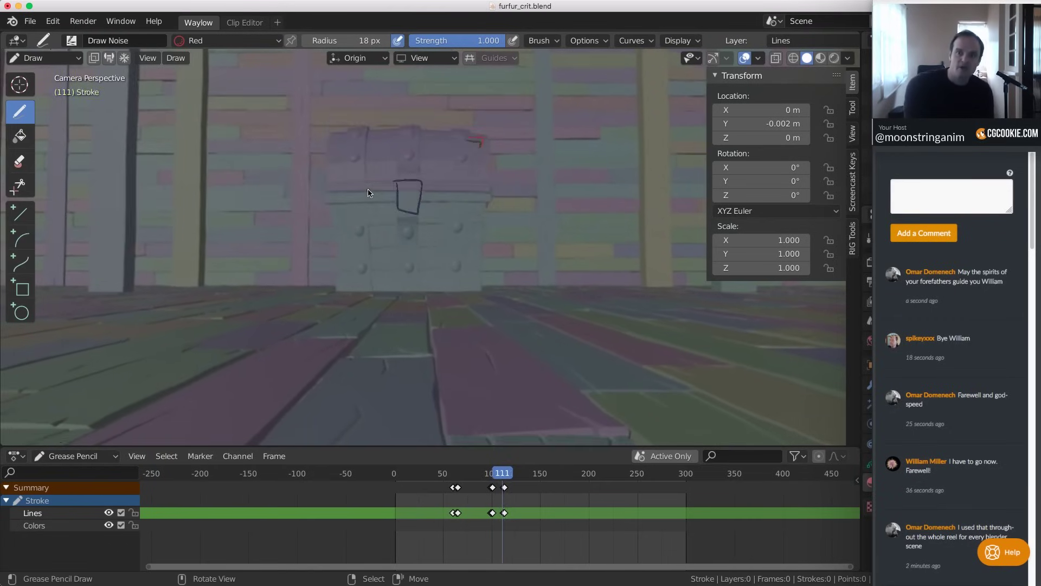
# Mark the lid's upper-left edge in red at frames 111 and 112, and add a diagonal stroke inside the latch outline at frame 112
pyautogui.press('Right')
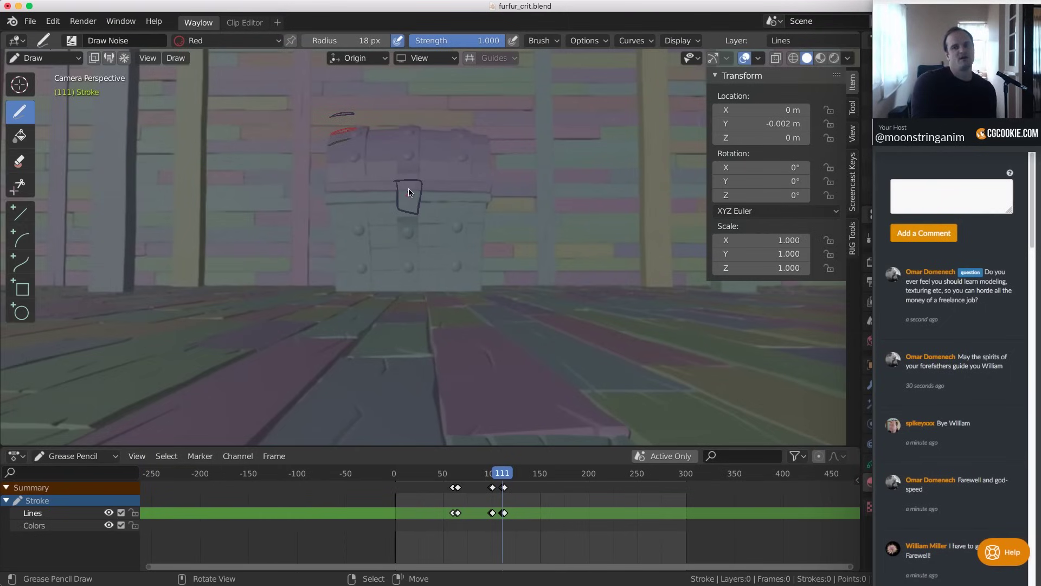
pyautogui.press('Right')
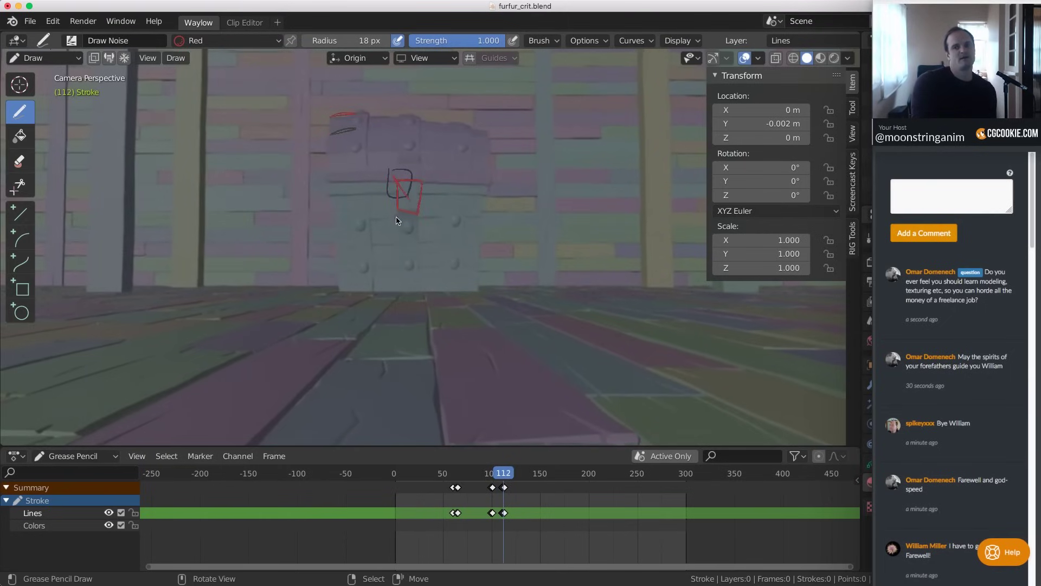
pyautogui.press('Right')
pyautogui.press('Left')
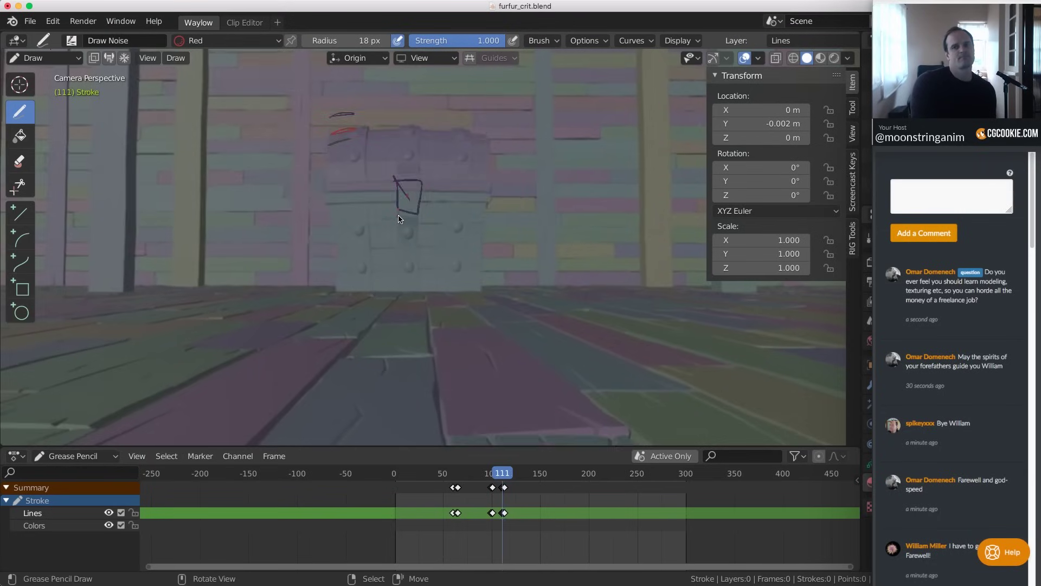
# Step forward from frame 111 through frames 121 and 138 to examine the chest's landing and the start of its next move
pyautogui.press('Right')
pyautogui.press('Right')
pyautogui.press('Right')
pyautogui.press('Right')
pyautogui.press('Right')
pyautogui.press('Right')
pyautogui.press('Right')
pyautogui.press('Right')
pyautogui.press('Right')
pyautogui.press('Right')
pyautogui.press('Right')
pyautogui.press('Right')
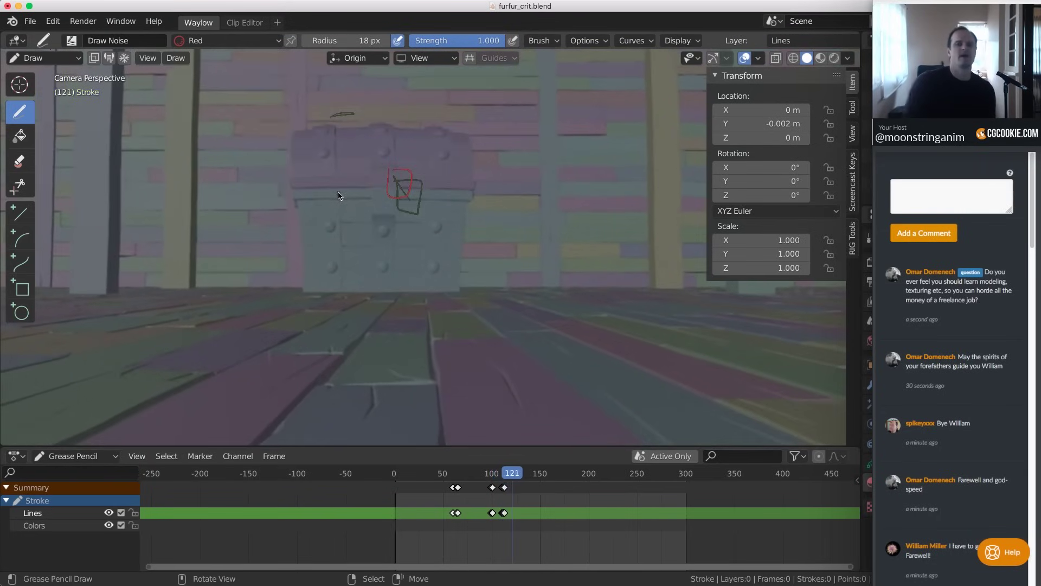
pyautogui.press('Right')
pyautogui.press('Right')
pyautogui.press('Right')
pyautogui.press('Right')
pyautogui.press('Right')
pyautogui.press('Right')
pyautogui.press('Right')
pyautogui.press('Right')
pyautogui.press('Right')
pyautogui.press('Right')
pyautogui.press('Right')
pyautogui.press('Right')
pyautogui.press('Right')
pyautogui.press('Right')
pyautogui.press('Right')
pyautogui.press('Right')
pyautogui.press('Right')
pyautogui.press('Right')
pyautogui.press('Right')
pyautogui.press('Right')
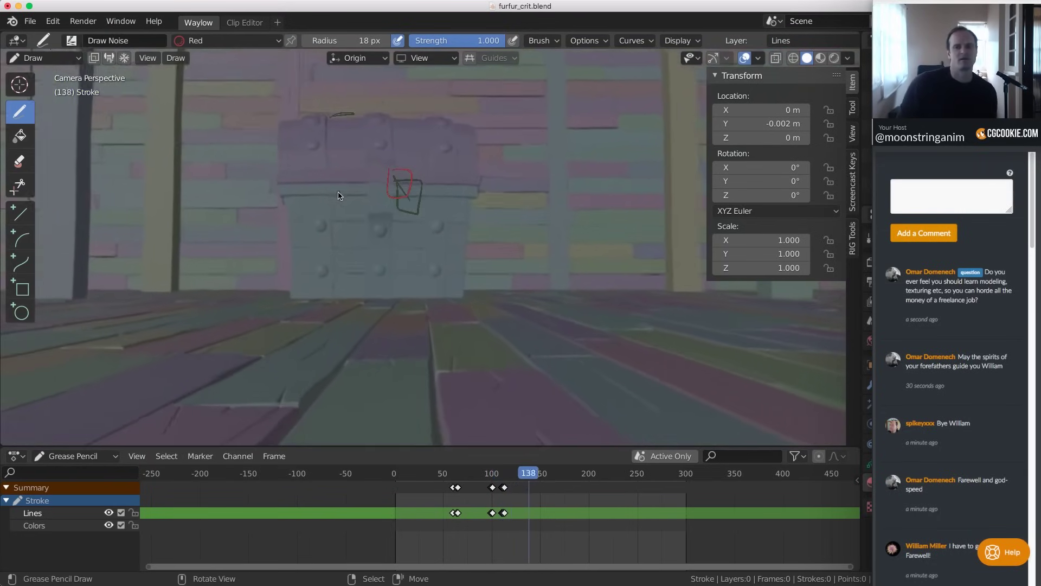
# Step between frames 138 and 139 and mark the lid's upper-left corner in red at frame 138
pyautogui.press('Left')
pyautogui.press('Left')
pyautogui.press('Left')
pyautogui.press('Left')
pyautogui.press('Left')
pyautogui.press('Left')
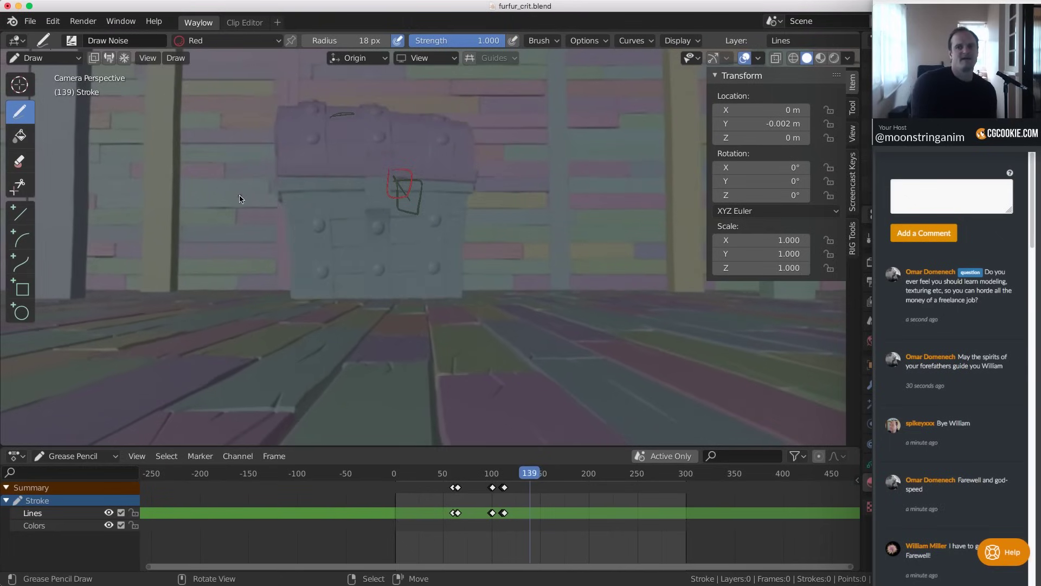
pyautogui.press('Right')
pyautogui.press('Left')
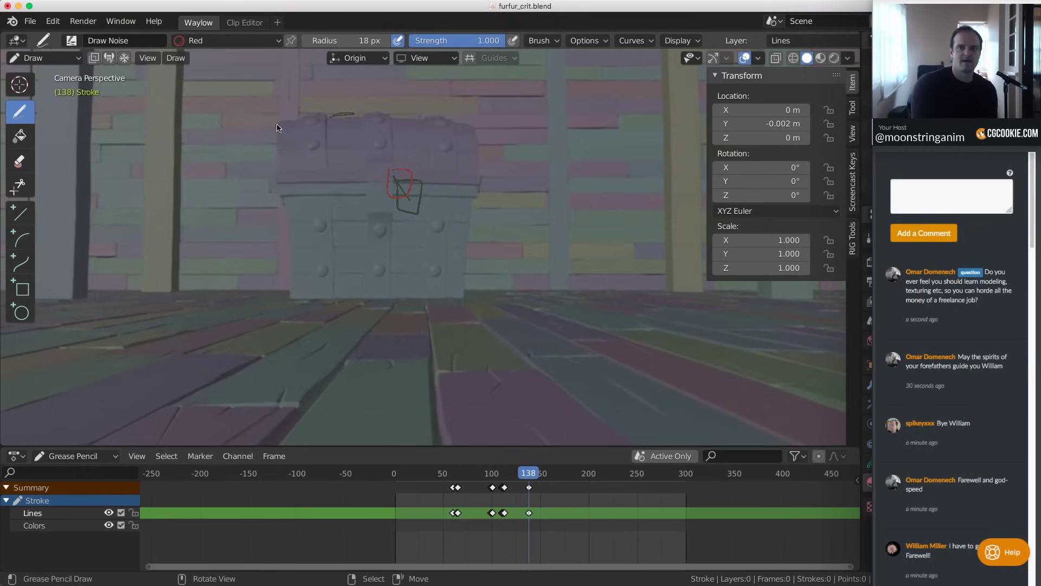
pyautogui.press('Right')
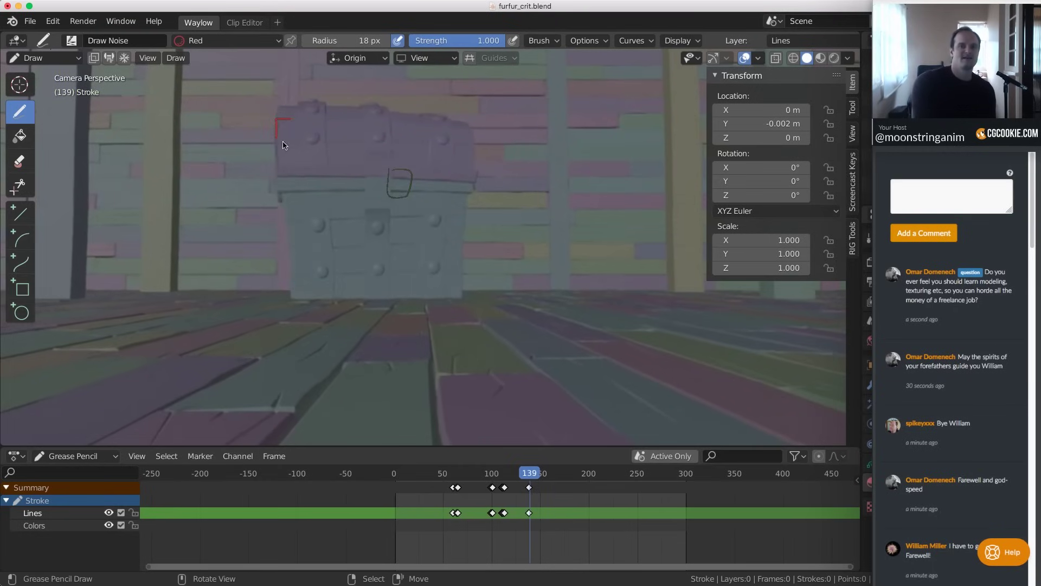
# Step forward frame by frame to frame 151, comparing the lid's upper-left corner with its red mark
pyautogui.press('Right')
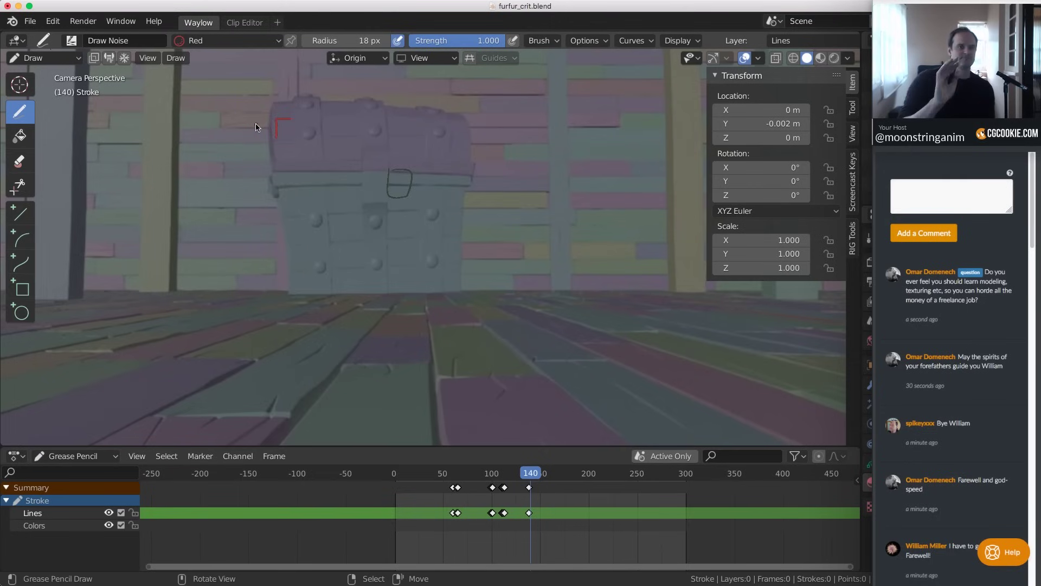
pyautogui.press('Right')
pyautogui.press('Right')
pyautogui.press('Right')
pyautogui.press('Right')
pyautogui.press('Right')
pyautogui.press('Right')
pyautogui.press('Right')
pyautogui.press('Right')
pyautogui.press('Right')
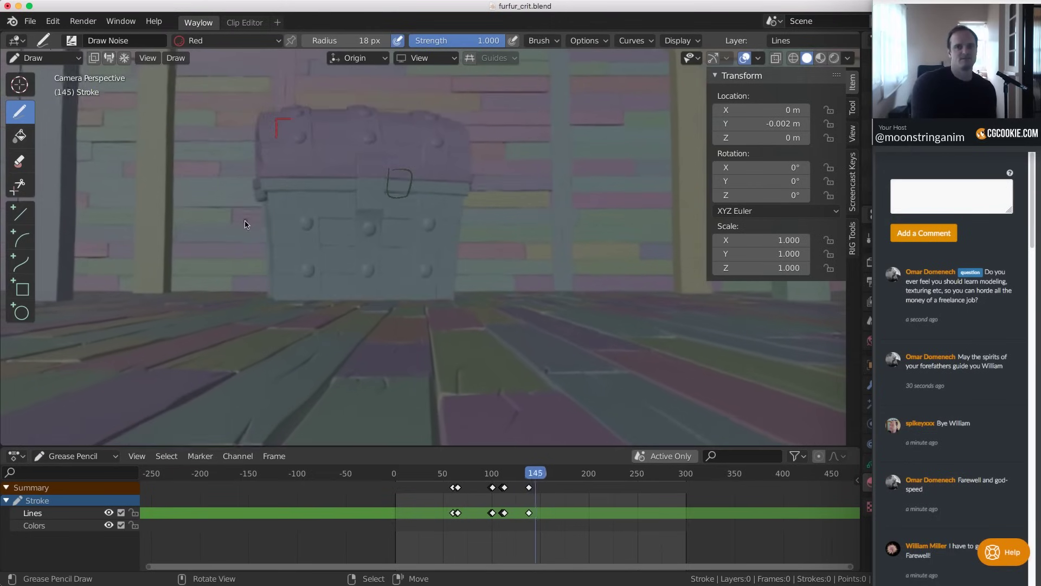
pyautogui.press('Right')
pyautogui.press('Right')
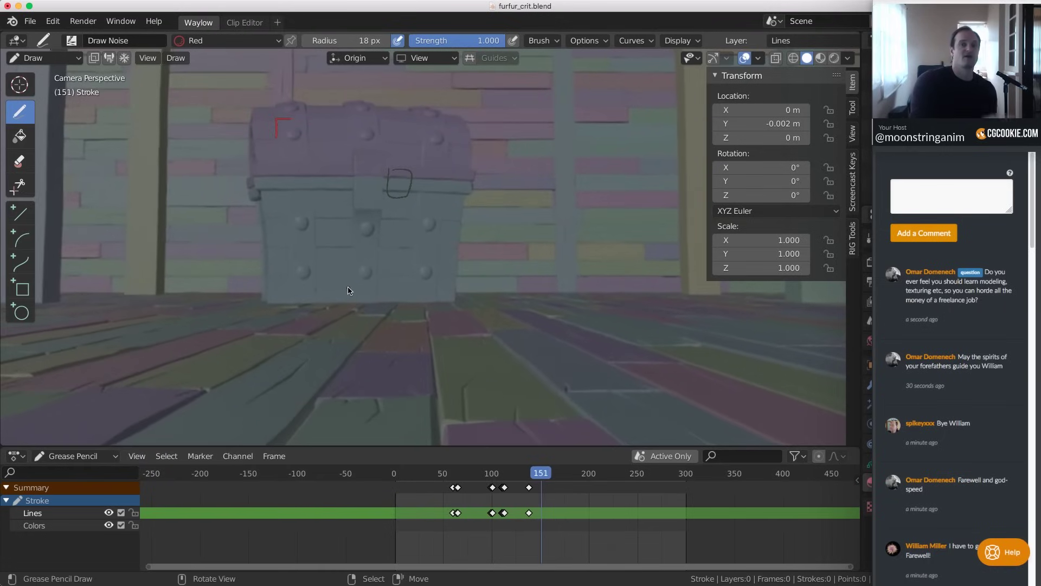
# Step on to frame 160 and recheck frames 157 and 158 to examine how the chest leaves the floor
pyautogui.press('Right')
pyautogui.press('Right')
pyautogui.press('Right')
pyautogui.press('Right')
pyautogui.press('Right')
pyautogui.press('Right')
pyautogui.press('Right')
pyautogui.press('Right')
pyautogui.press('Right')
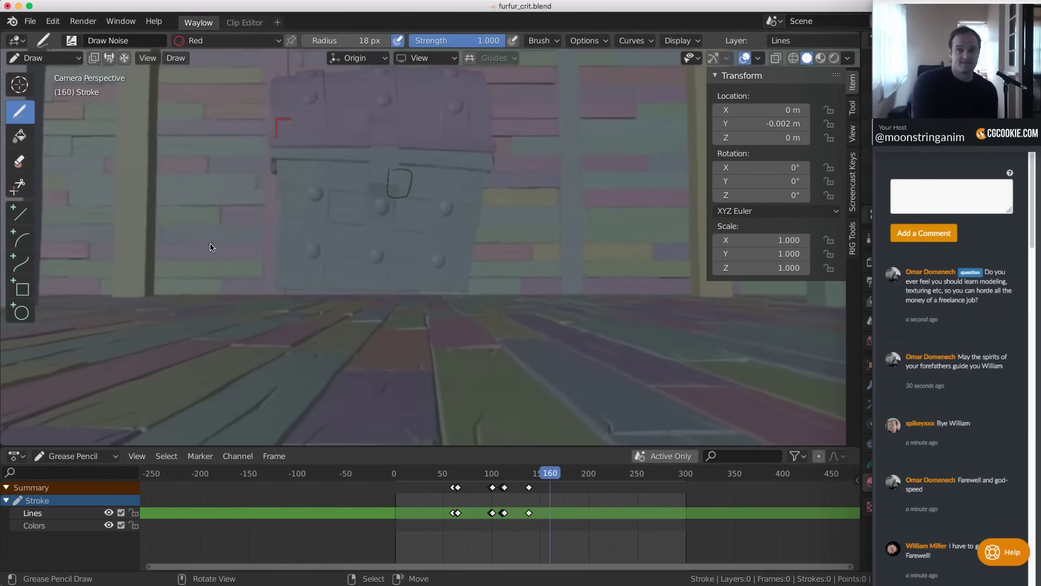
pyautogui.press('Left')
pyautogui.press('Left')
pyautogui.press('Left')
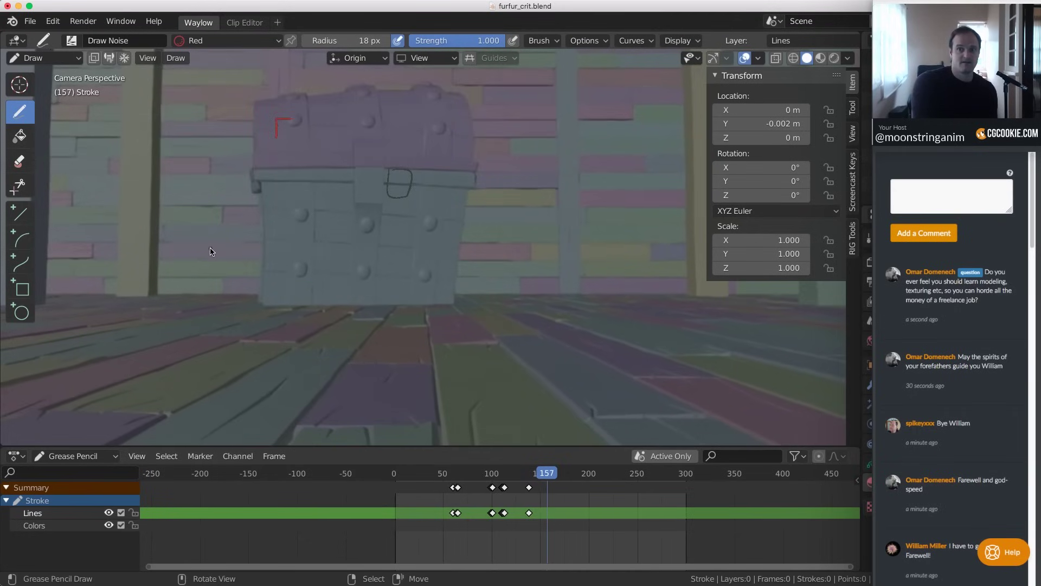
pyautogui.press('Right')
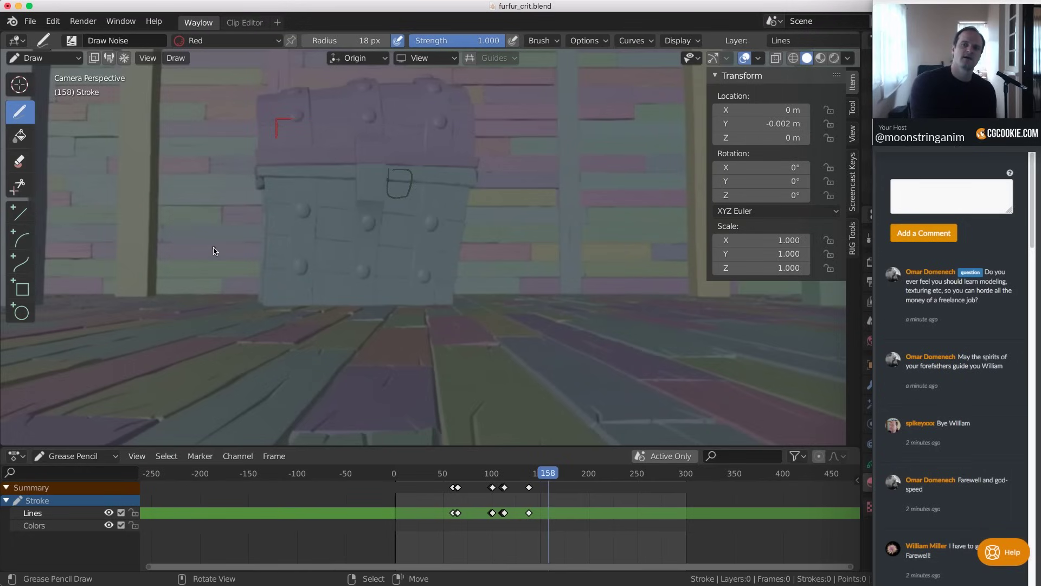
# Step forward to frame 165 and back to frame 156 to examine the chest's last hop and landing
pyautogui.press('Right')
pyautogui.press('Right')
pyautogui.press('Right')
pyautogui.press('Right')
pyautogui.press('Right')
pyautogui.press('Right')
pyautogui.press('Right')
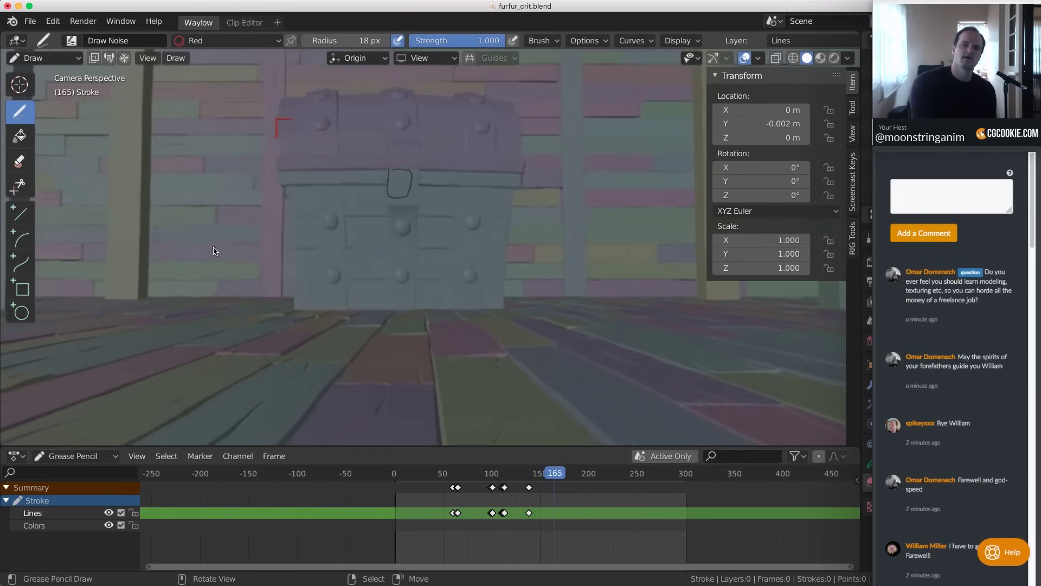
pyautogui.press('Left')
pyautogui.press('Left')
pyautogui.press('Left')
pyautogui.press('Left')
pyautogui.press('Left')
pyautogui.press('Left')
pyautogui.press('Left')
pyautogui.press('Left')
pyautogui.press('Left')
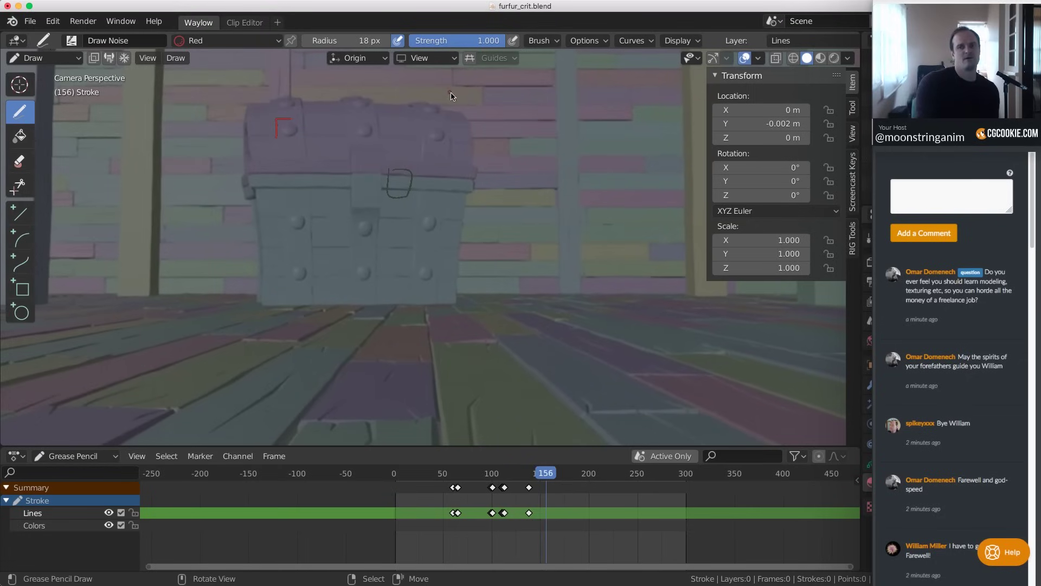
# Mark the lid's upper-right corner in red on frames 156, 157 and 158
pyautogui.press('Right')
pyautogui.press('Right')
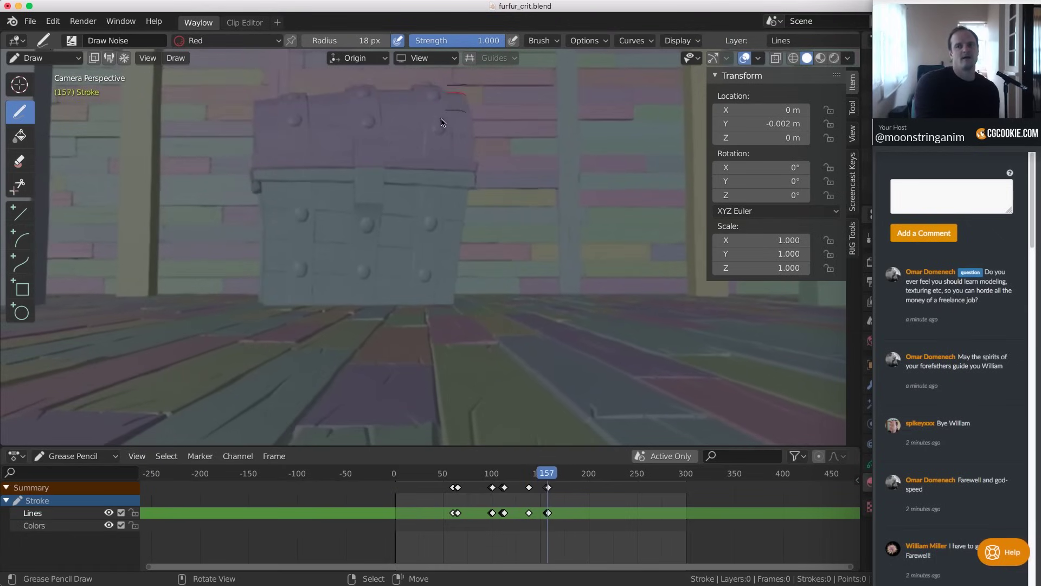
pyautogui.press('Left')
pyautogui.press('Right')
# Step forward frame by frame through frames 163 to 170 to examine the chest's rise and landing after the corner marks
pyautogui.press('Right')
pyautogui.press('Right')
pyautogui.press('Right')
pyautogui.press('Right')
pyautogui.press('Right')
pyautogui.press('Right')
pyautogui.press('Right')
pyautogui.press('Right')
pyautogui.press('Right')
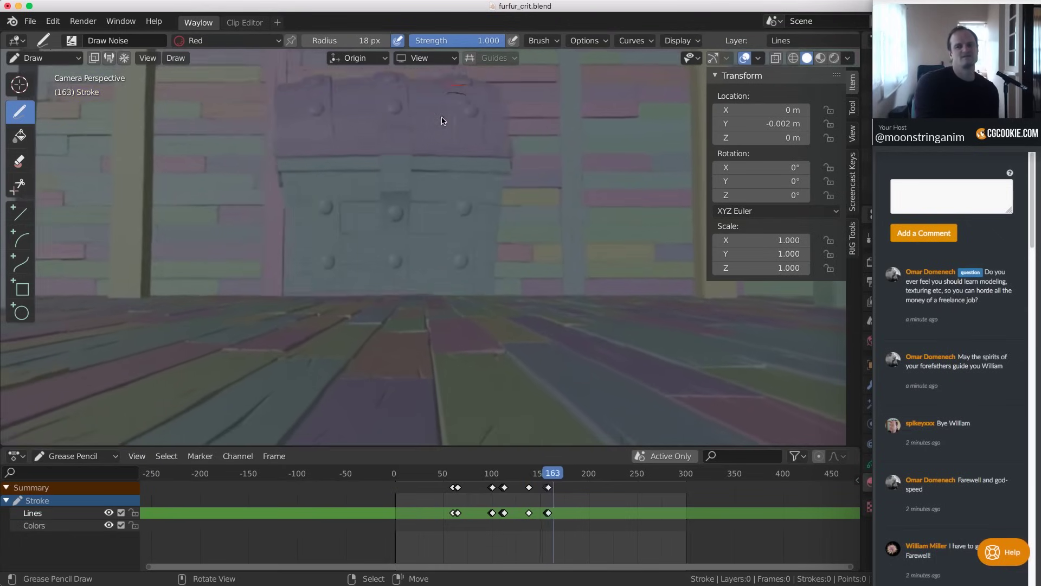
pyautogui.press('Right')
pyautogui.press('Right')
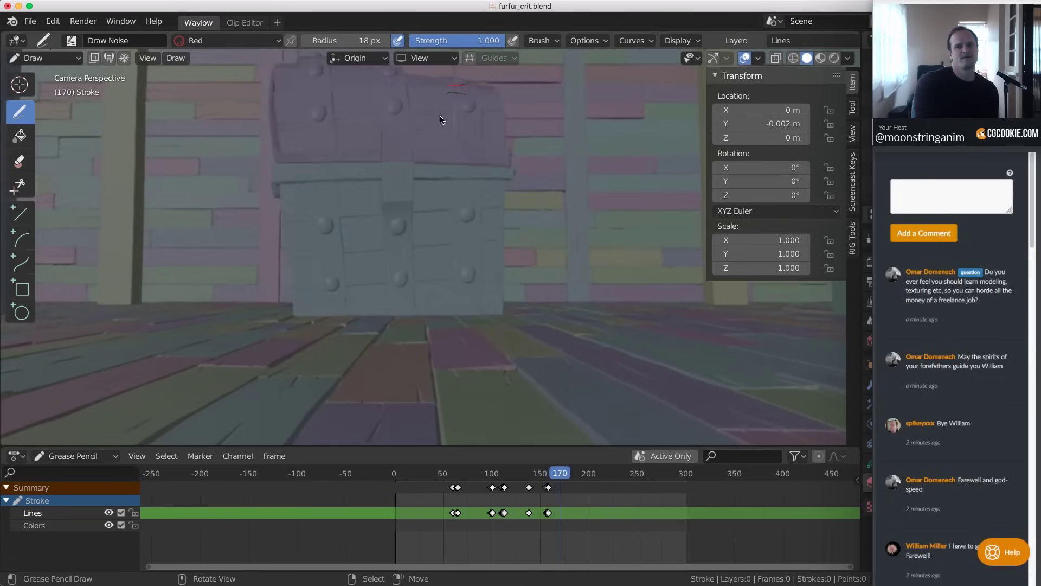
pyautogui.press('Right')
pyautogui.press('Right')
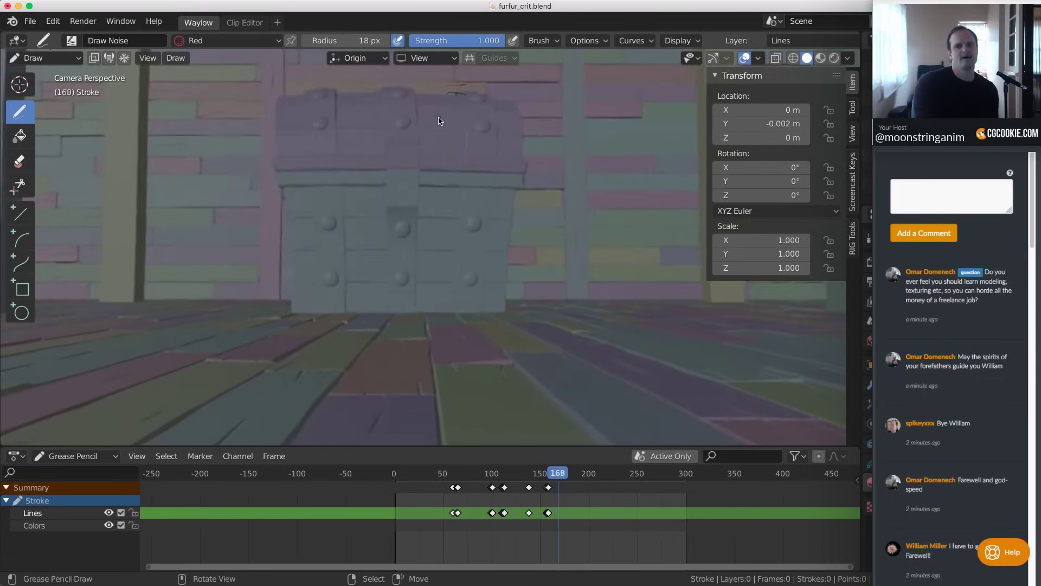
# Compare the chest's pose between frames 168 and 170 and on to frame 172
pyautogui.press('Left')
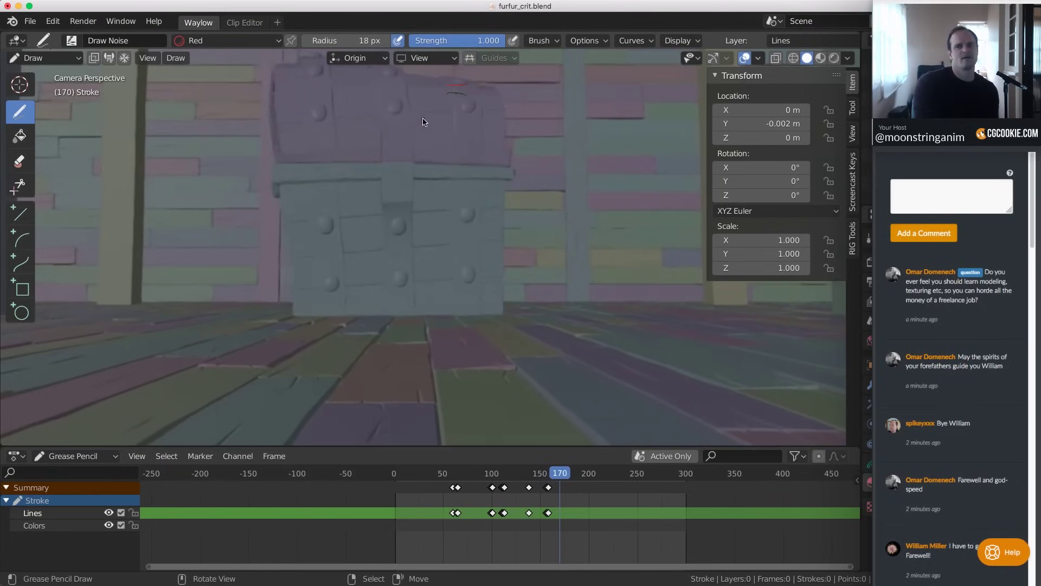
pyautogui.press('Left')
pyautogui.press('Right')
pyautogui.press('Left')
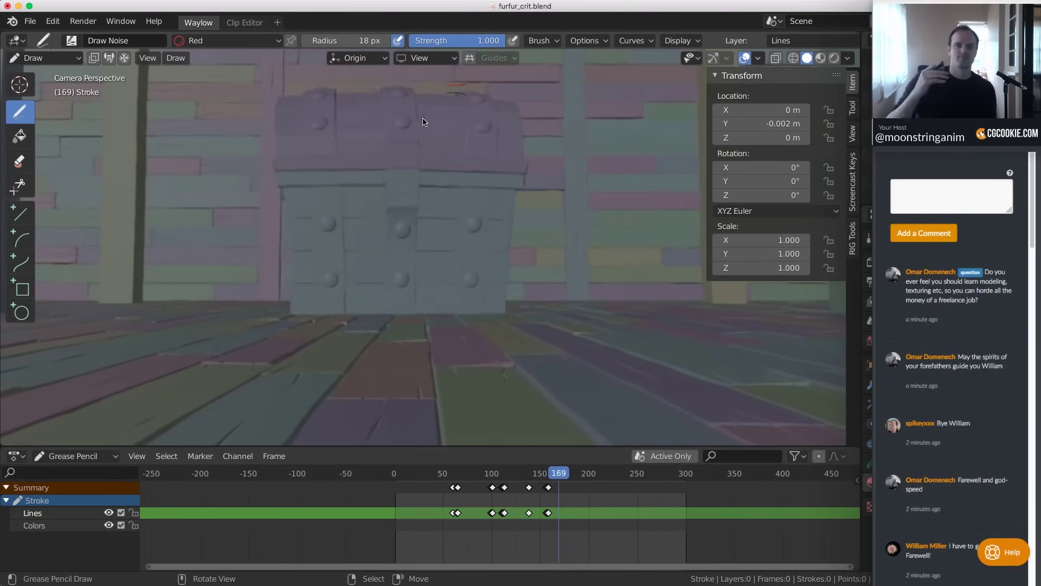
pyautogui.press('Right')
pyautogui.press('Right')
pyautogui.press('Right')
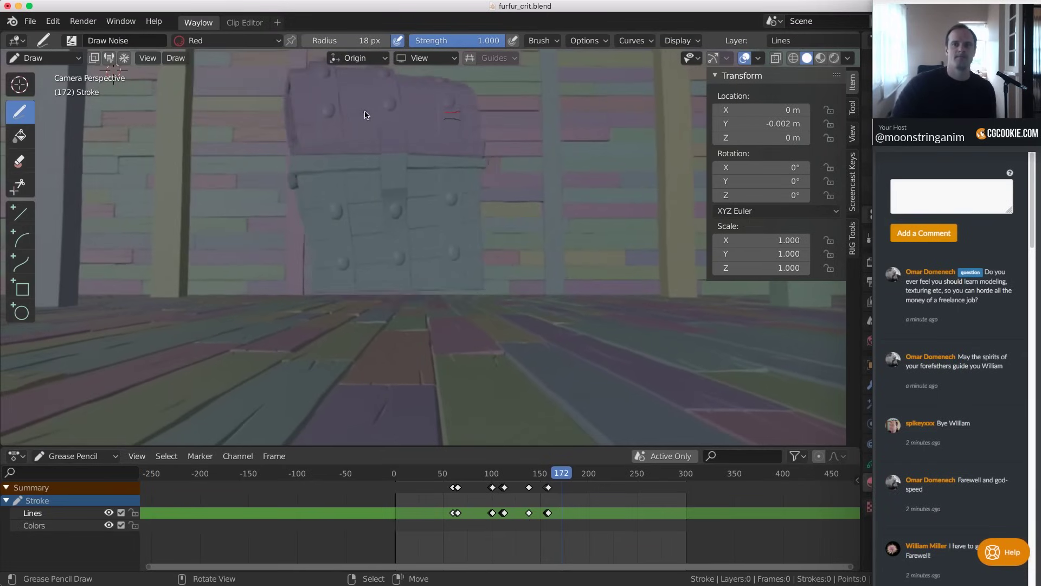
# At frame 170, mark the lid's upper-left corner in red and write "170 Remove" beside the chest
pyautogui.press('Left')
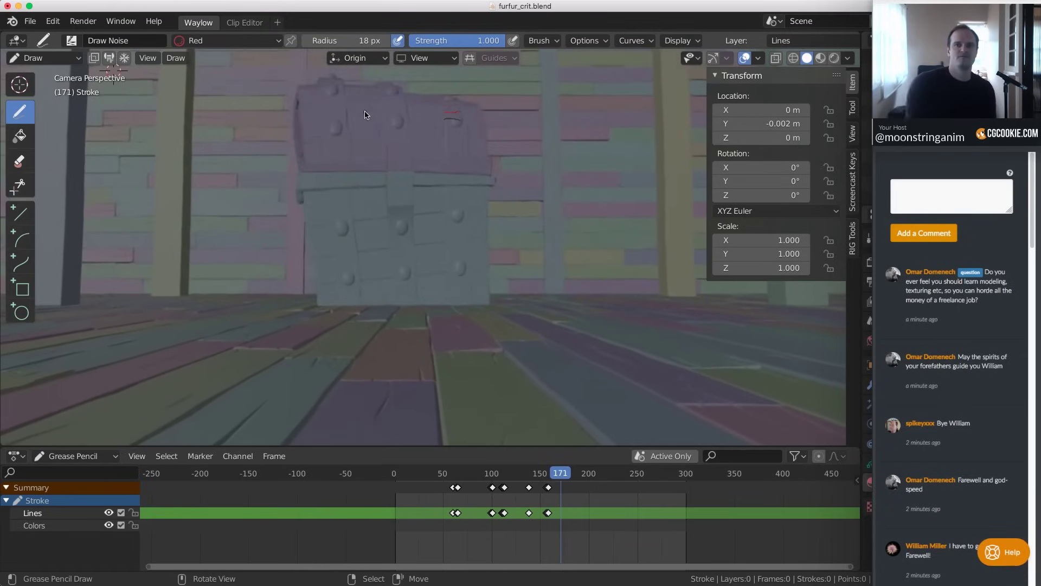
pyautogui.press('Left')
pyautogui.press('Right')
pyautogui.press('Left')
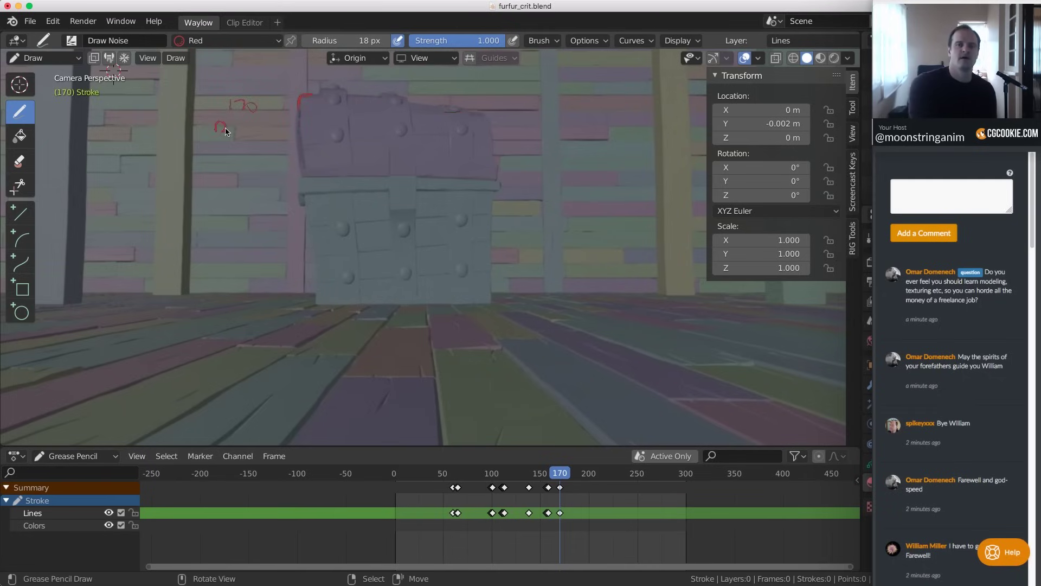
pyautogui.hotkey('ctrl', 'z')
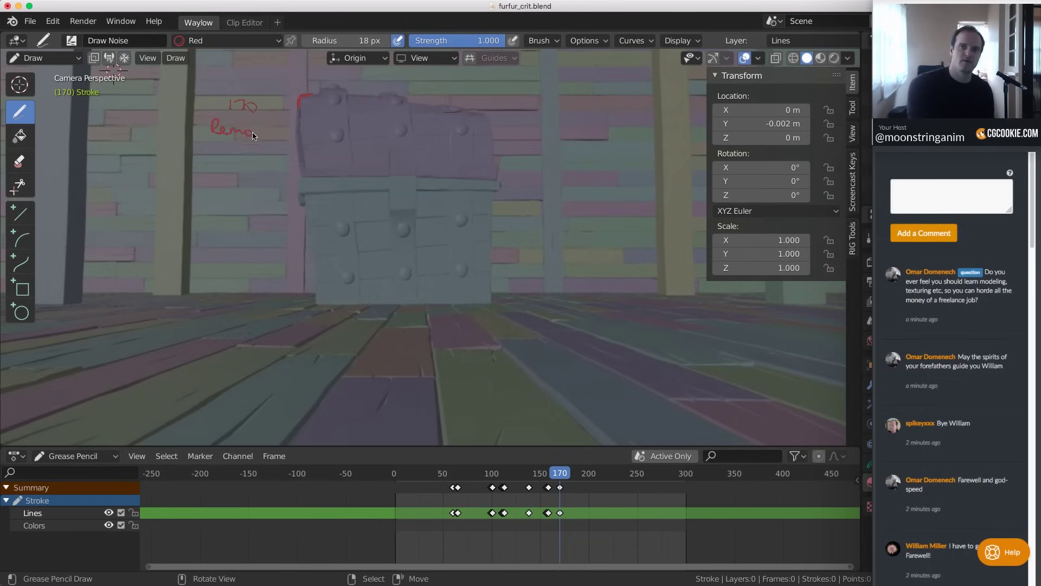
# Step forward frame by frame from frame 170 to 211 to examine the chest's jump toward the camera
pyautogui.press('Right')
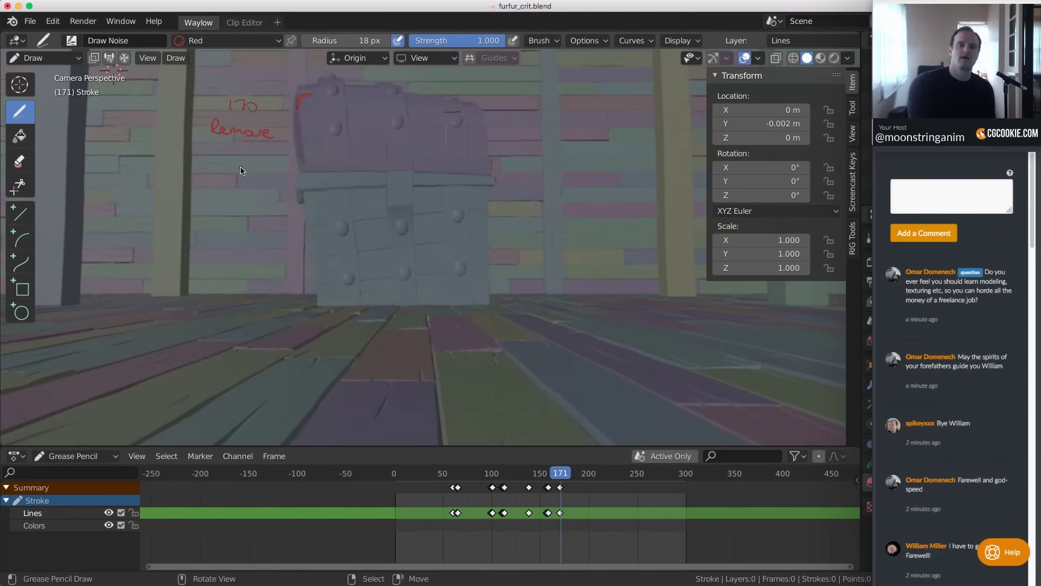
pyautogui.press('Right')
pyautogui.press('Right')
pyautogui.press('Right')
pyautogui.press('Right')
pyautogui.press('Right')
pyautogui.press('Right')
pyautogui.press('Right')
pyautogui.press('Right')
pyautogui.press('Right')
pyautogui.press('Right')
pyautogui.press('Right')
pyautogui.press('Right')
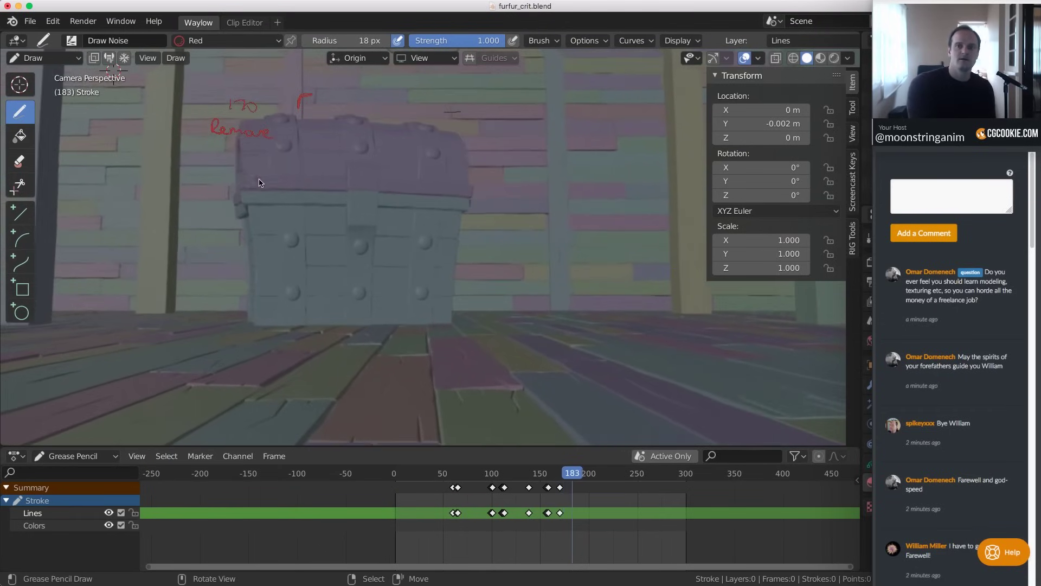
pyautogui.press('Right')
pyautogui.press('Right')
pyautogui.press('Right')
pyautogui.press('Right')
pyautogui.press('Right')
pyautogui.press('Right')
pyautogui.press('Right')
pyautogui.press('Right')
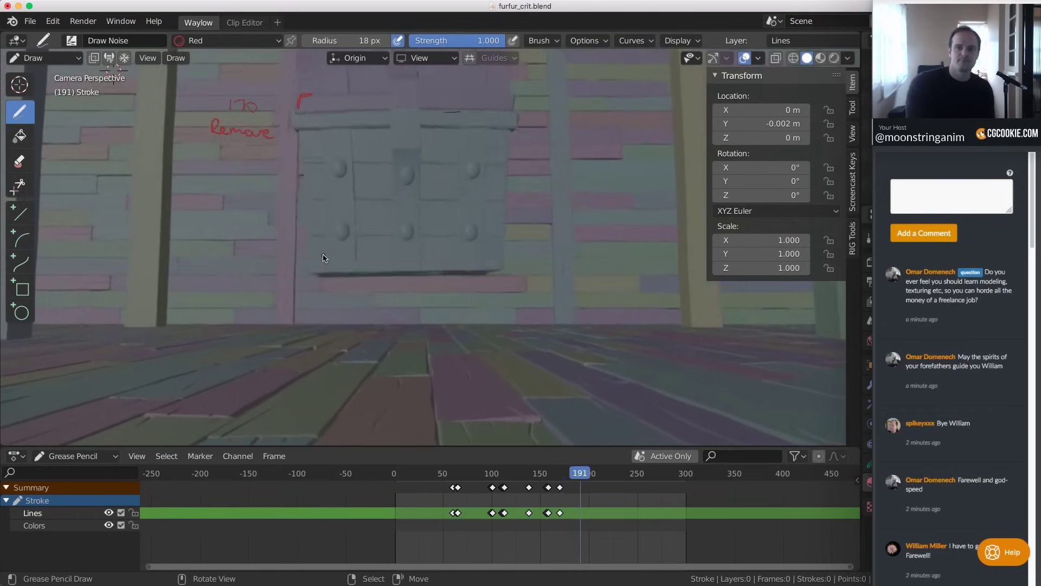
pyautogui.press('Right')
pyautogui.press('Right')
pyautogui.press('Right')
pyautogui.press('Right')
pyautogui.press('Right')
pyautogui.press('Right')
pyautogui.press('Right')
pyautogui.press('Right')
pyautogui.press('Right')
pyautogui.press('Right')
pyautogui.press('Right')
pyautogui.press('Right')
pyautogui.press('Right')
pyautogui.press('Right')
pyautogui.press('Right')
pyautogui.press('Right')
pyautogui.press('Right')
pyautogui.press('Right')
pyautogui.press('Right')
pyautogui.press('Right')
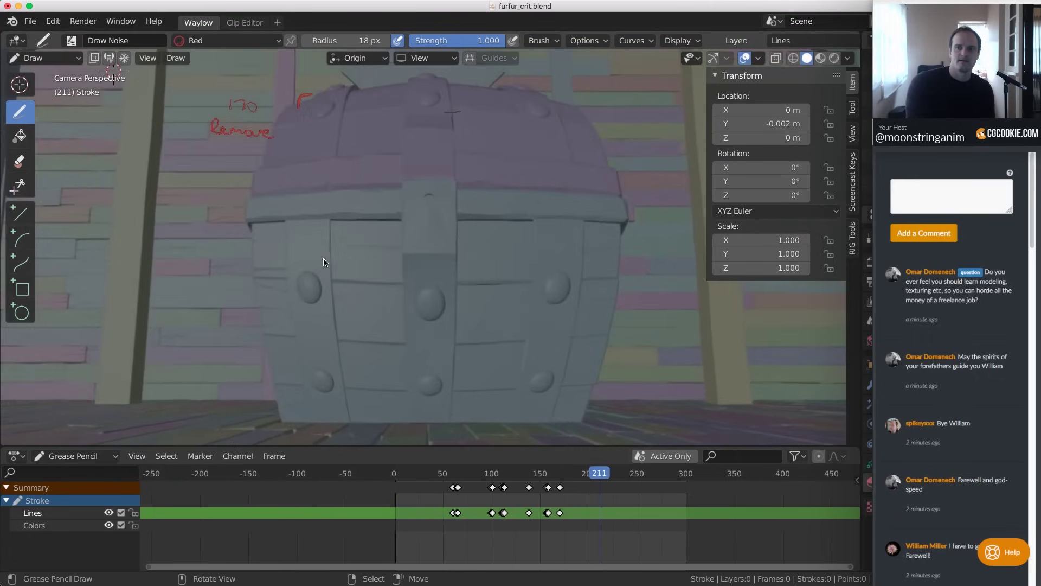
# Recheck frames 207 to 212 back and forth to examine the close-up chest's settling
pyautogui.press('Right')
pyautogui.press('Left')
pyautogui.press('Left')
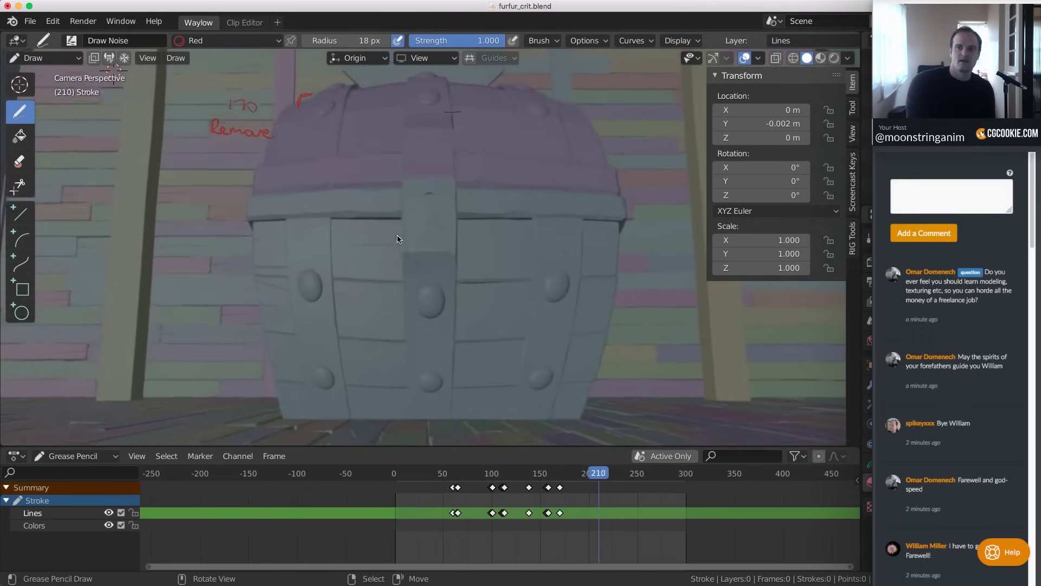
pyautogui.press('Left')
pyautogui.press('Left')
pyautogui.press('Left')
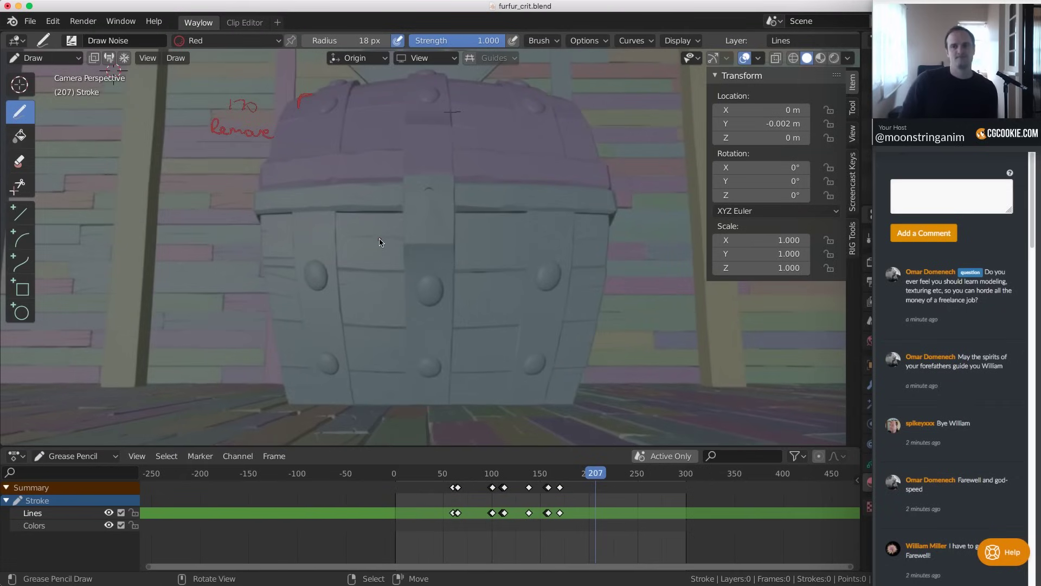
pyautogui.press('Right')
pyautogui.press('Right')
pyautogui.press('Right')
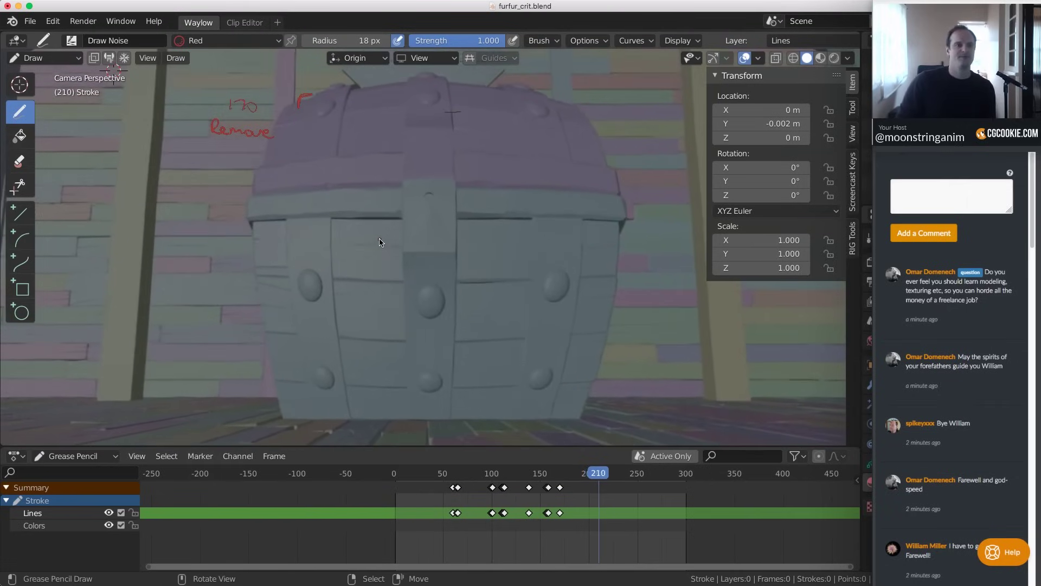
# At frame 209, trace the lid's rim bands and centre latch in red, and compare the outline with frame 210
pyautogui.press('Left')
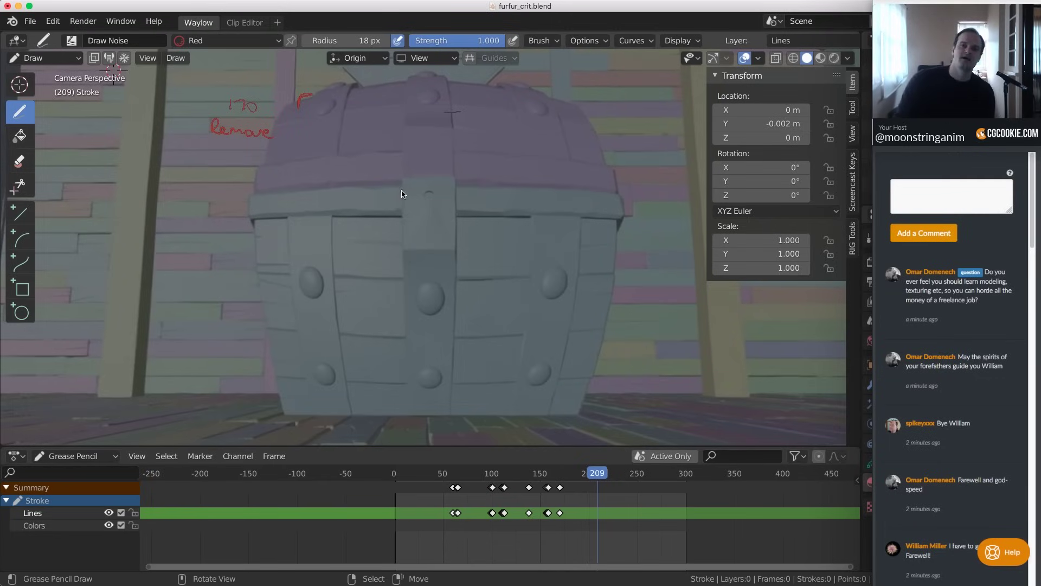
pyautogui.moveTo(249, 183); pyautogui.dragTo(253, 191)
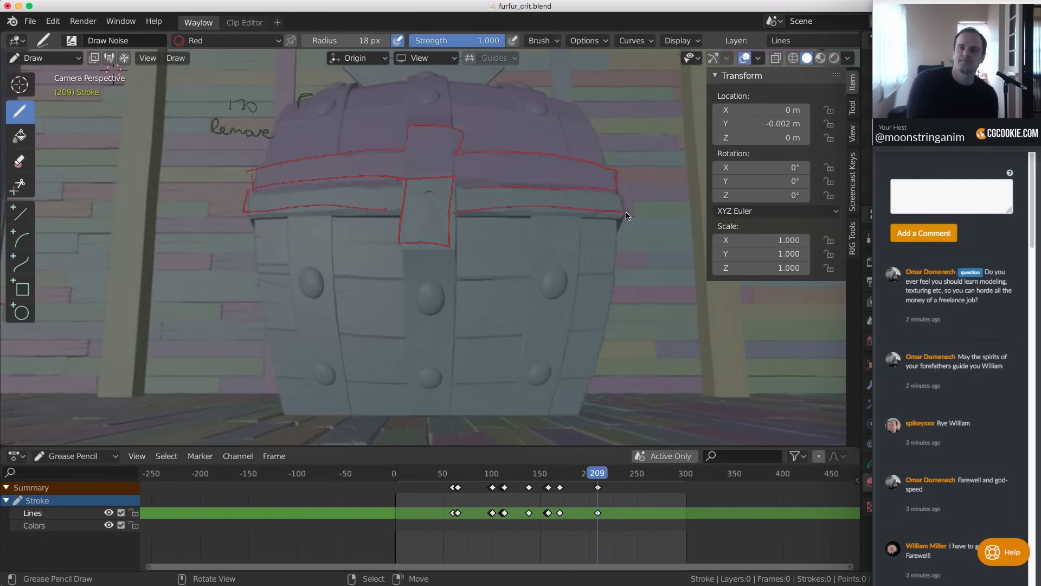
pyautogui.press('Right')
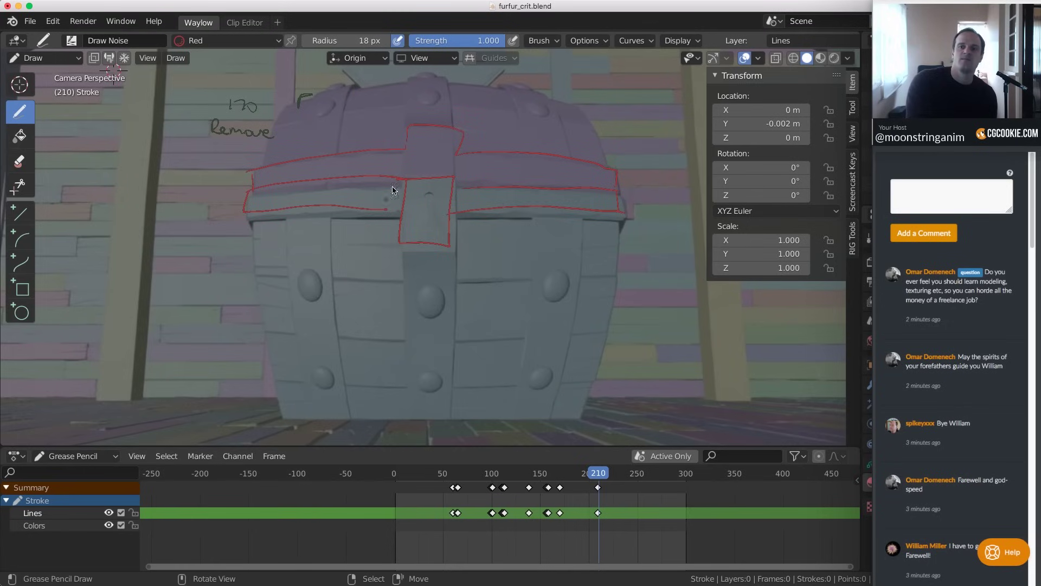
# In Edit Mode at frame 210, place the 3D cursor just above the latch and scale the whole lid outline by 1.024 around it
pyautogui.hotkey('ctrl', 'Tab')
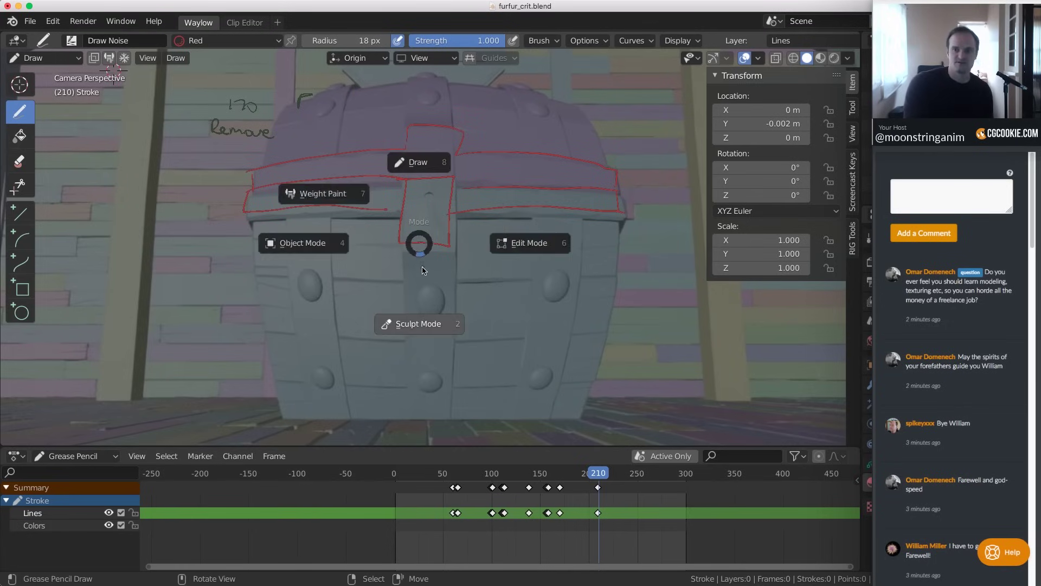
pyautogui.click(475, 256)
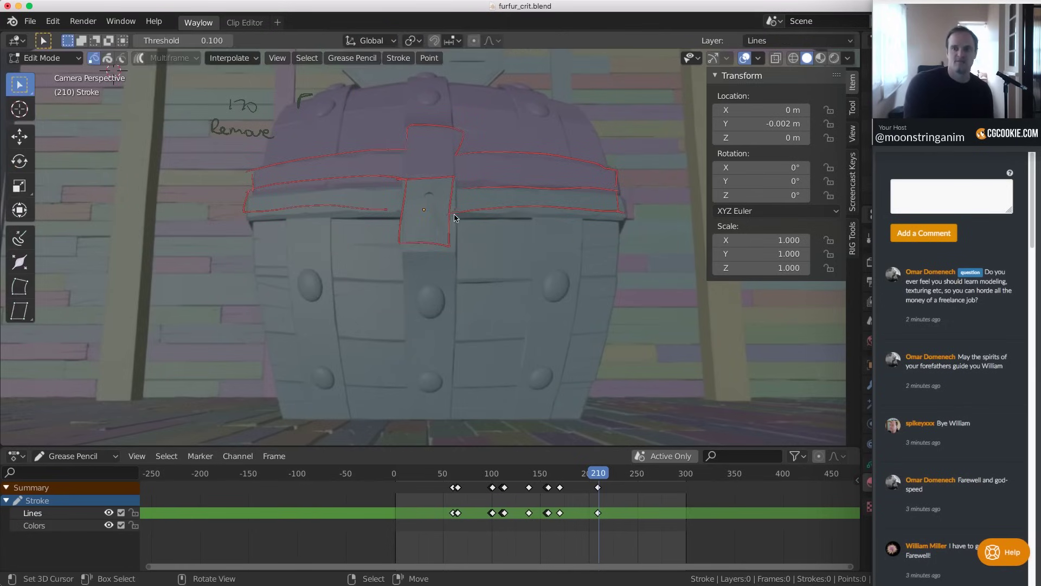
pyautogui.press('a')
pyautogui.press('q')
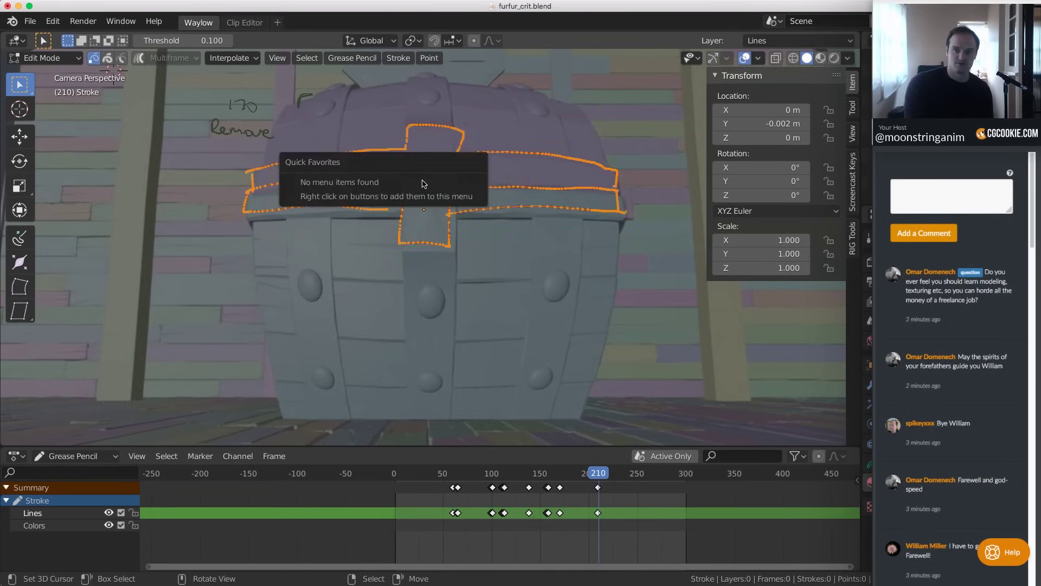
pyautogui.press('Escape')
pyautogui.hotkey('alt', 'a')
pyautogui.press('a')
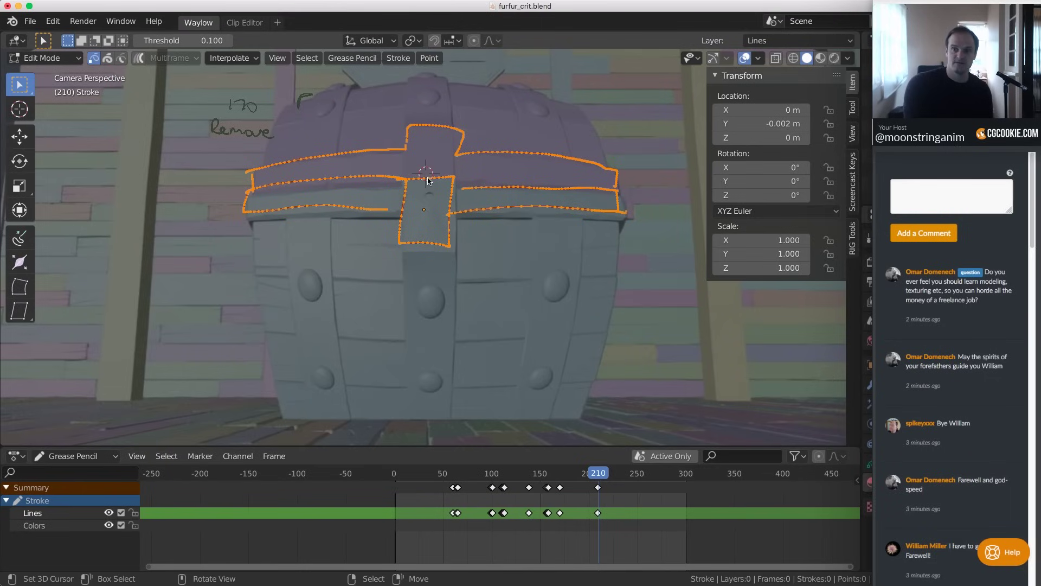
pyautogui.press('.')
pyautogui.click(519, 185)
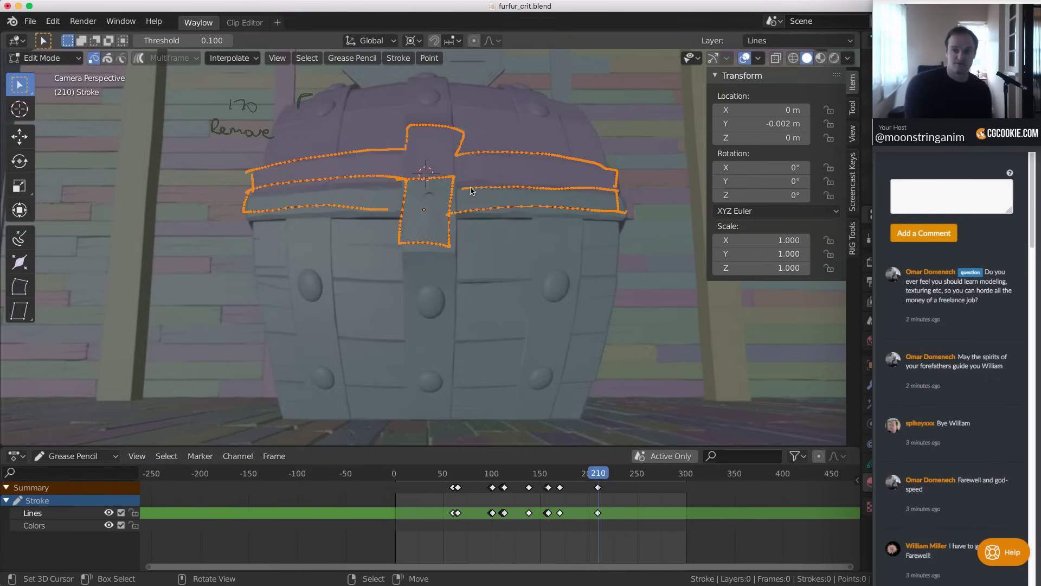
pyautogui.press('s')
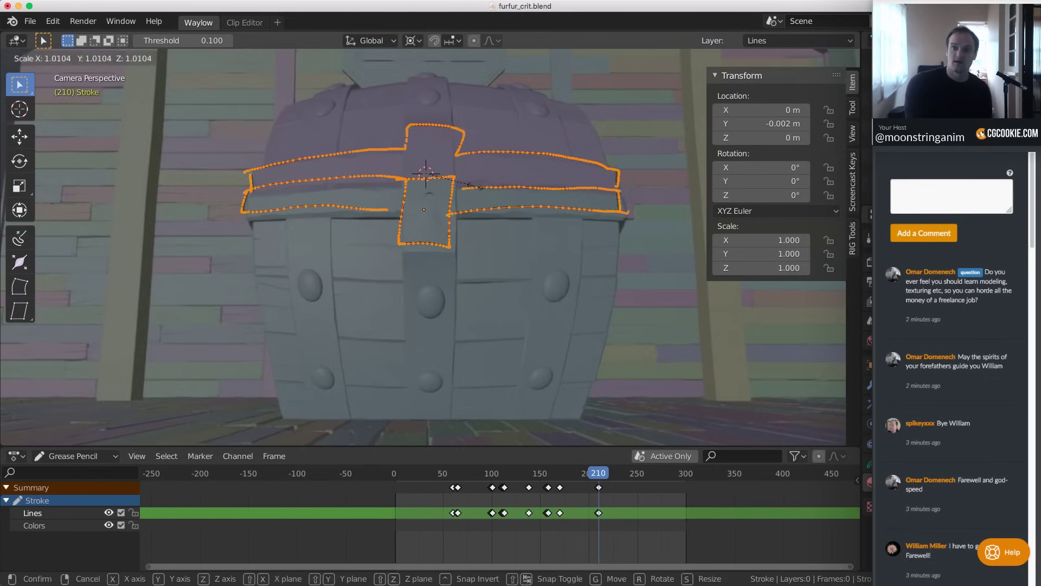
pyautogui.click(475, 190)
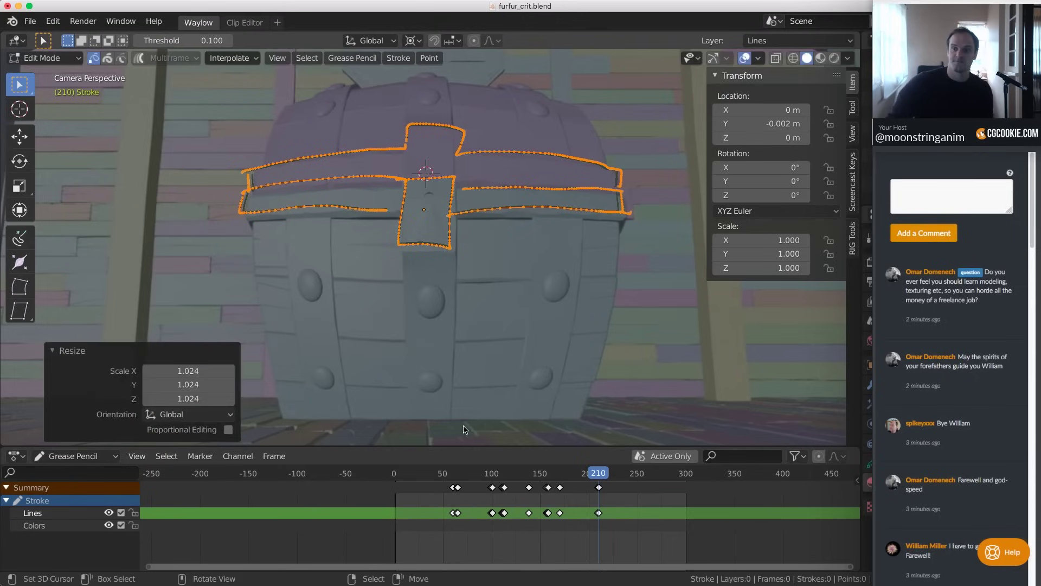
# Duplicate the outline keyframes at frames 209 and 210 repeatedly so the two alternating drawings continue up to frame 216
pyautogui.scroll(5, 506, 493)
pyautogui.moveTo(723, 508); pyautogui.dragTo(558, 542, button='middle')
pyautogui.scroll(3, 550, 495)
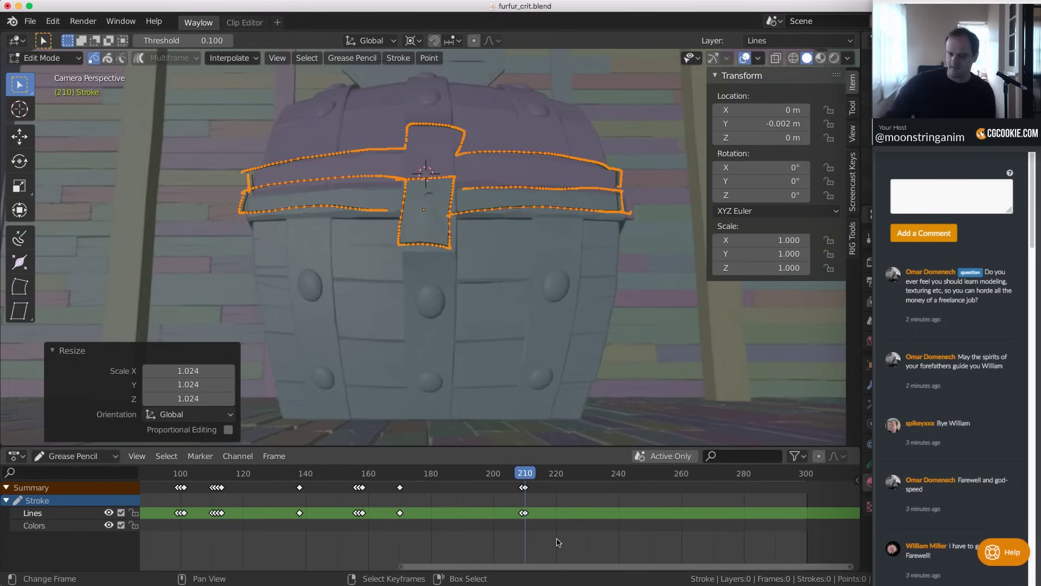
pyautogui.scroll(1, 540, 559)
pyautogui.click(530, 514)
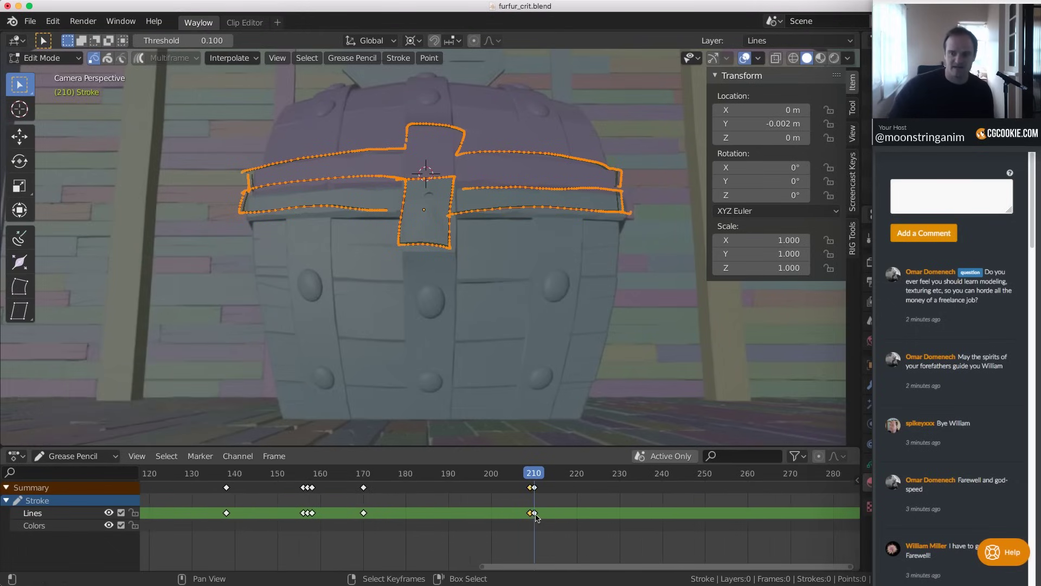
pyautogui.hotkey('shift', 'd')
pyautogui.click(558, 525)
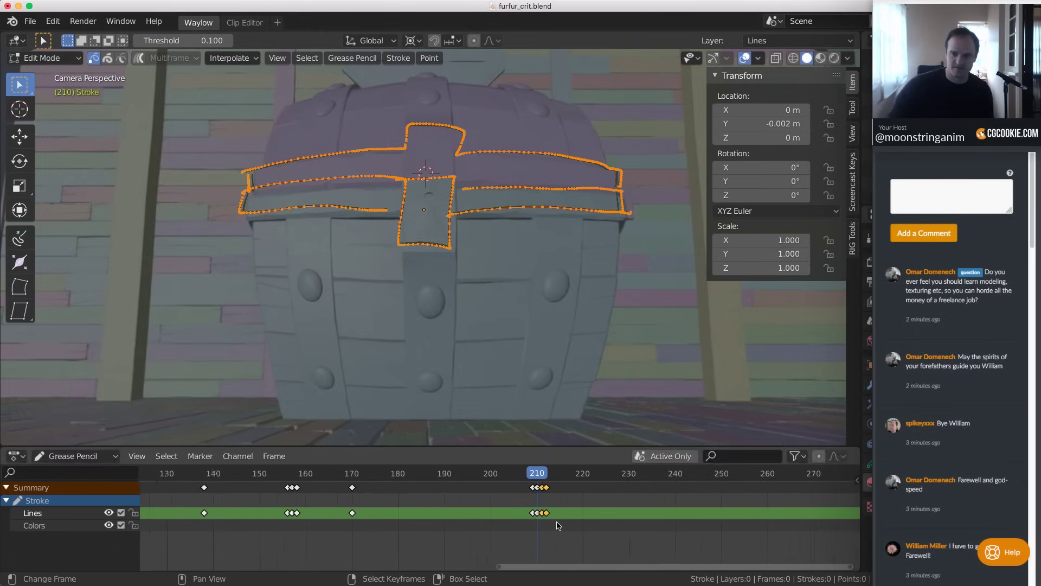
pyautogui.scroll(2, 577, 529)
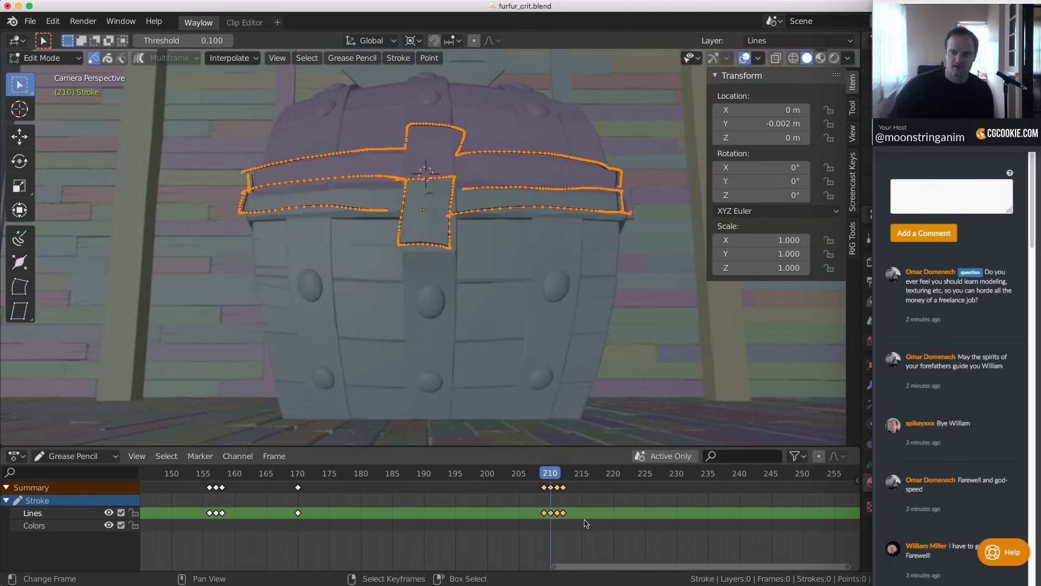
pyautogui.hotkey('shift', 'd')
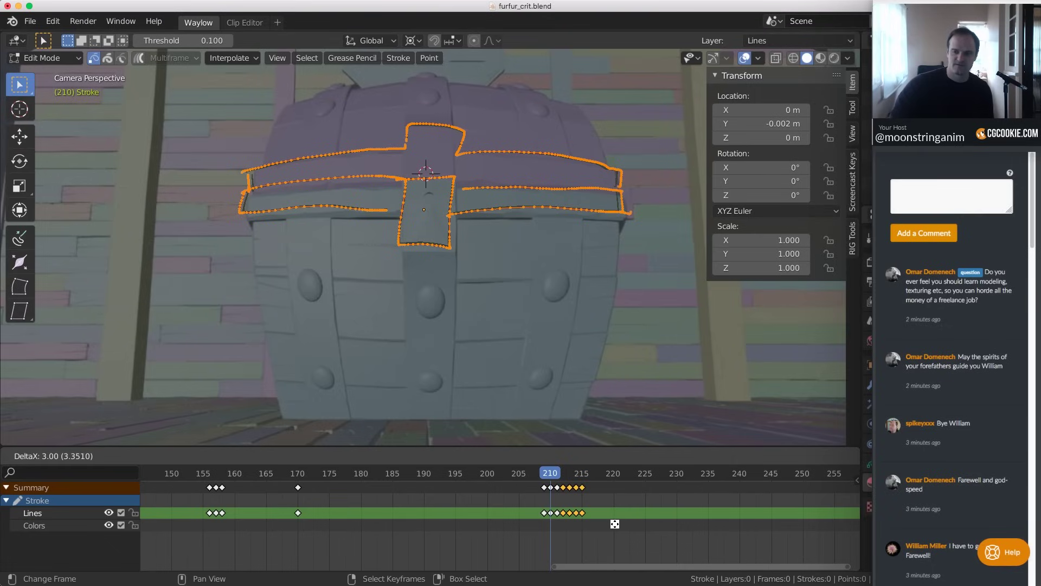
pyautogui.click(618, 523)
# Scrub and play the frames from 208 onward to preview the alternating lid outlines as a rattle
pyautogui.moveTo(554, 503)
pyautogui.mouseDown()
pyautogui.moveTo(579, 504)
pyautogui.moveTo(539, 505)
pyautogui.mouseUp()
pyautogui.scroll(2, 442, 201)
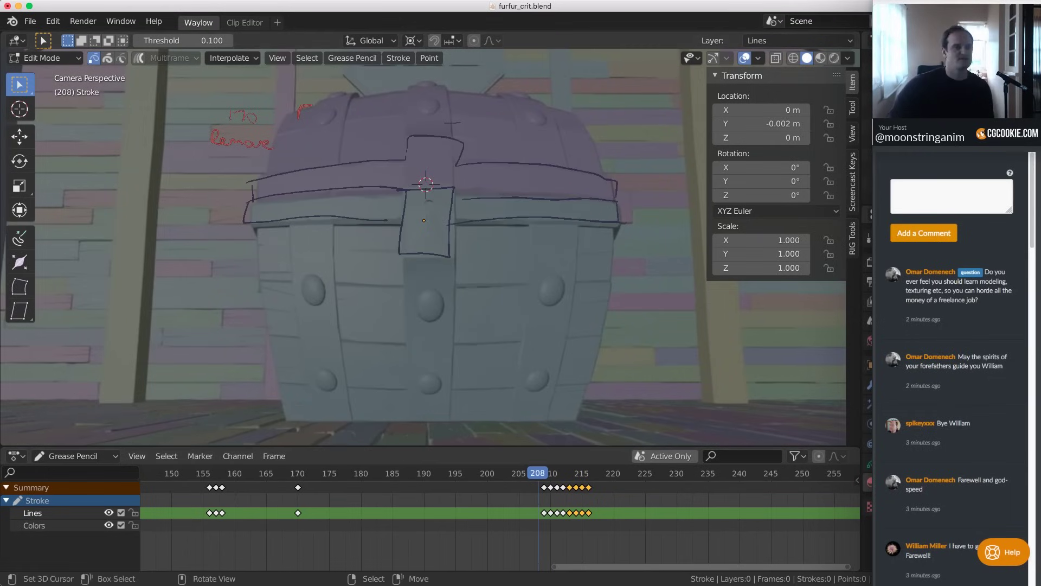
pyautogui.moveTo(537, 520); pyautogui.dragTo(556, 513)
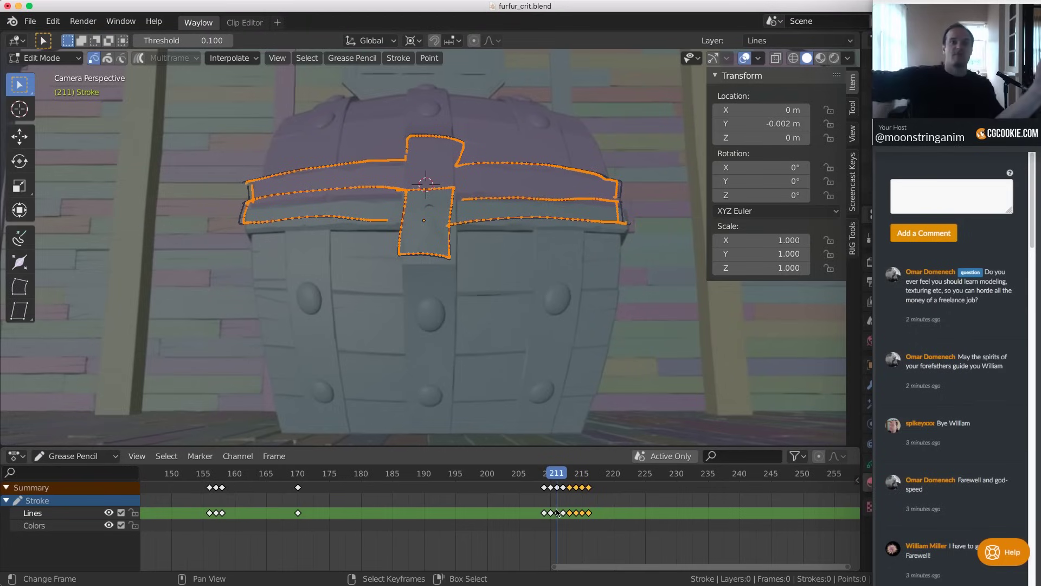
pyautogui.press('space')
pyautogui.press('Left')
pyautogui.press('Left')
pyautogui.press('Left')
pyautogui.press('Left')
pyautogui.press('Left')
pyautogui.press('Left')
pyautogui.press('Left')
pyautogui.press('Left')
pyautogui.press('Left')
pyautogui.press('Left')
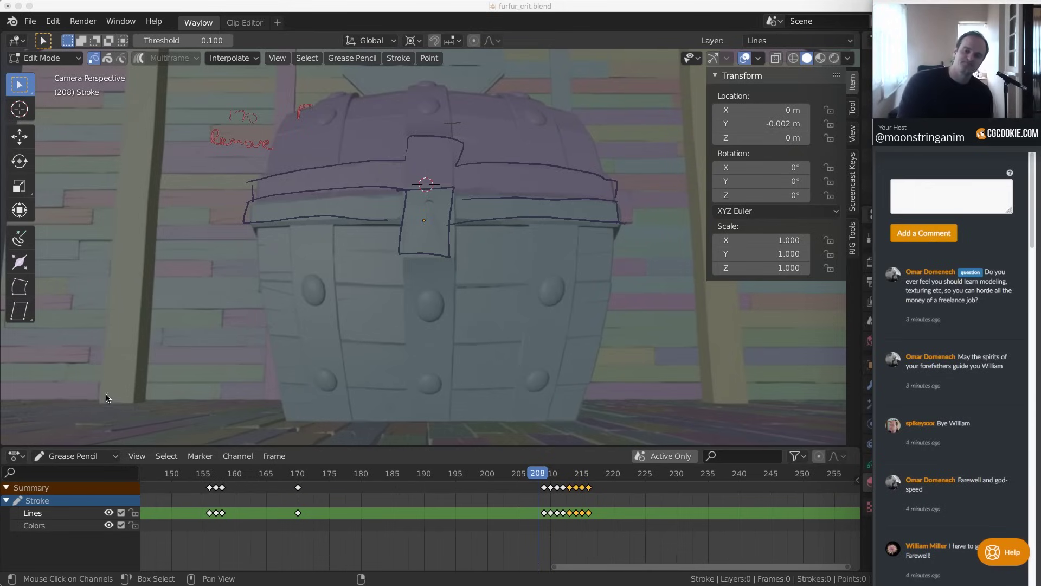
# In Draw mode at frame 208, sketch a red rising arc beside the chest and mark evenly spaced ticks along it
pyautogui.click(98, 406)
pyautogui.moveTo(92, 408); pyautogui.dragTo(142, 360)
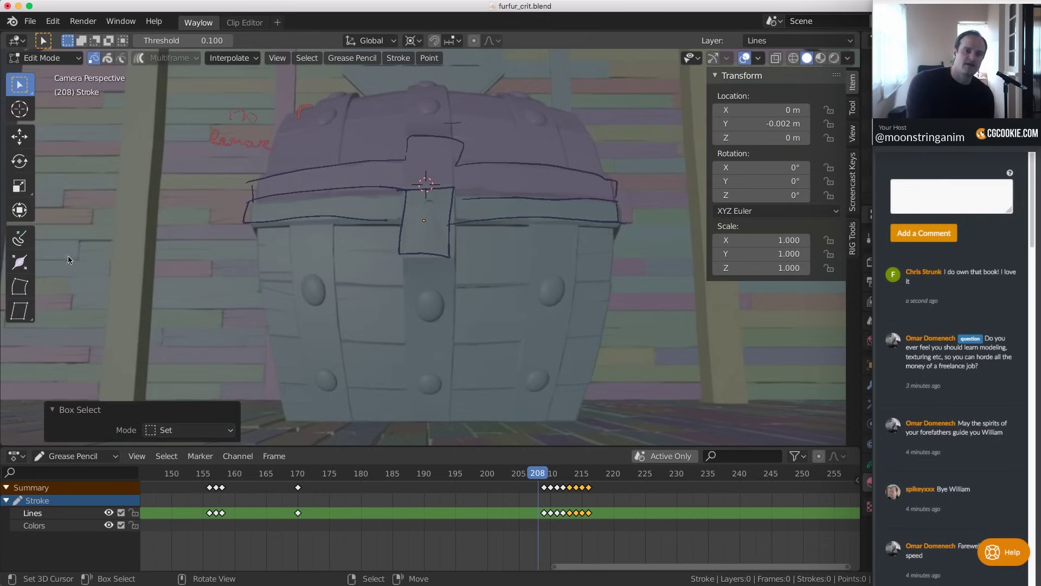
pyautogui.hotkey('ctrl', 'Tab')
pyautogui.click(156, 173)
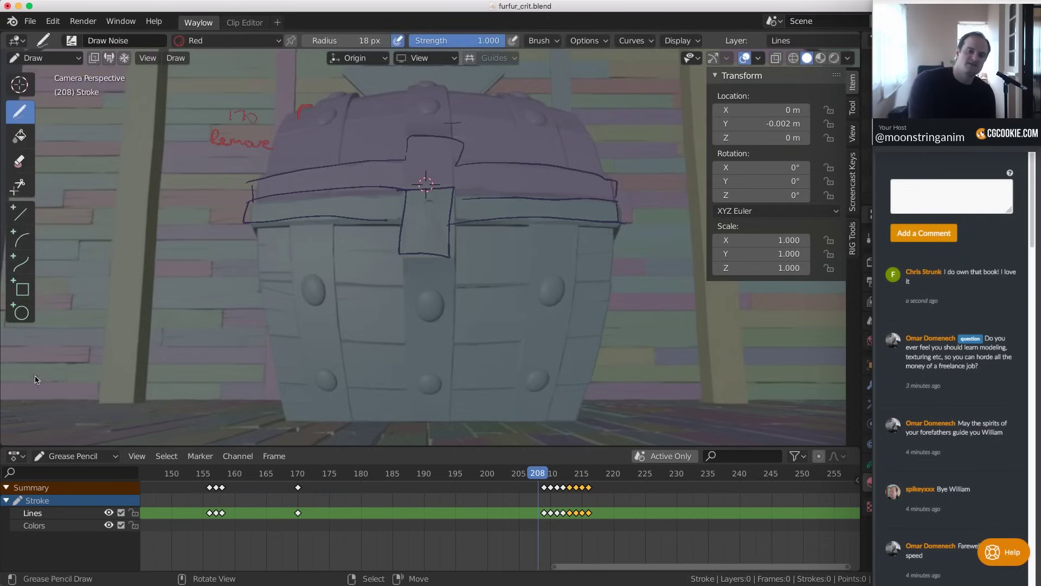
pyautogui.moveTo(36, 378); pyautogui.dragTo(59, 356)
pyautogui.moveTo(196, 256); pyautogui.dragTo(225, 250)
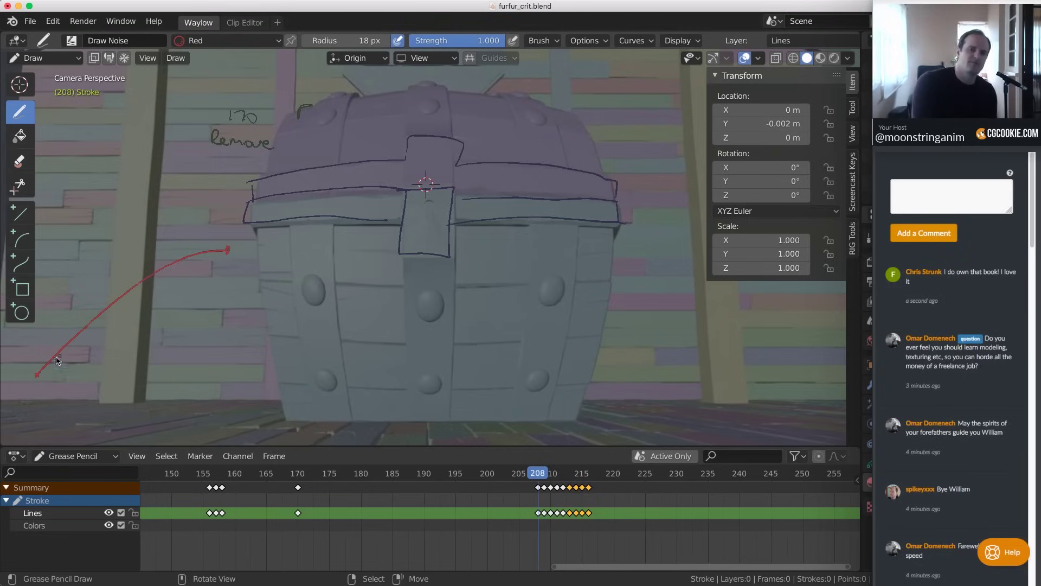
pyautogui.moveTo(57, 360)
pyautogui.mouseDown()
pyautogui.moveTo(142, 280)
pyautogui.moveTo(216, 248)
pyautogui.mouseUp()
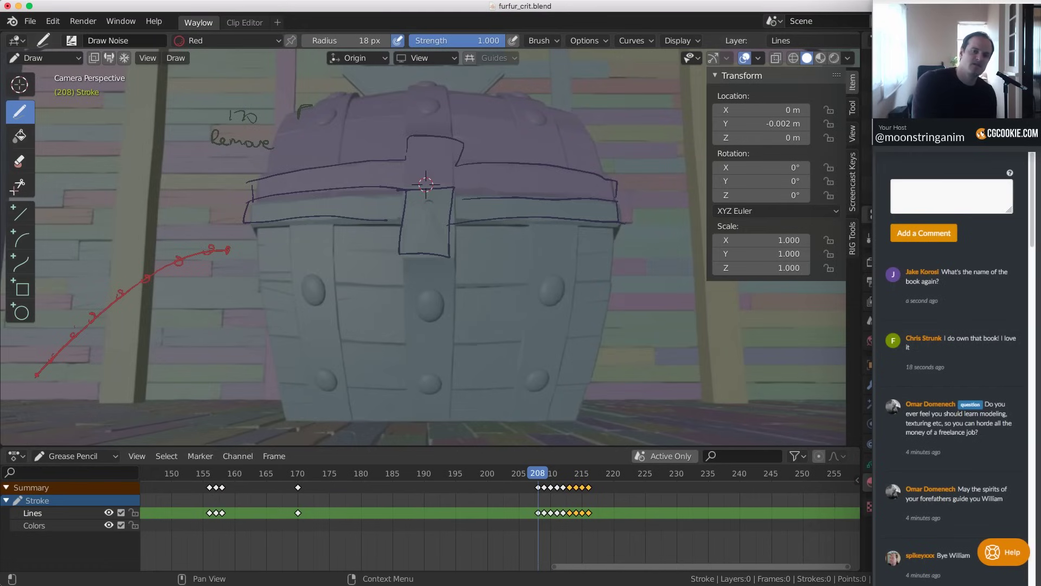
# Circle four alternate ticks along the red arc in blue
pyautogui.press('u')
pyautogui.moveTo(64, 359)
pyautogui.mouseDown()
pyautogui.moveTo(47, 350)
pyautogui.moveTo(60, 347)
pyautogui.mouseUp()
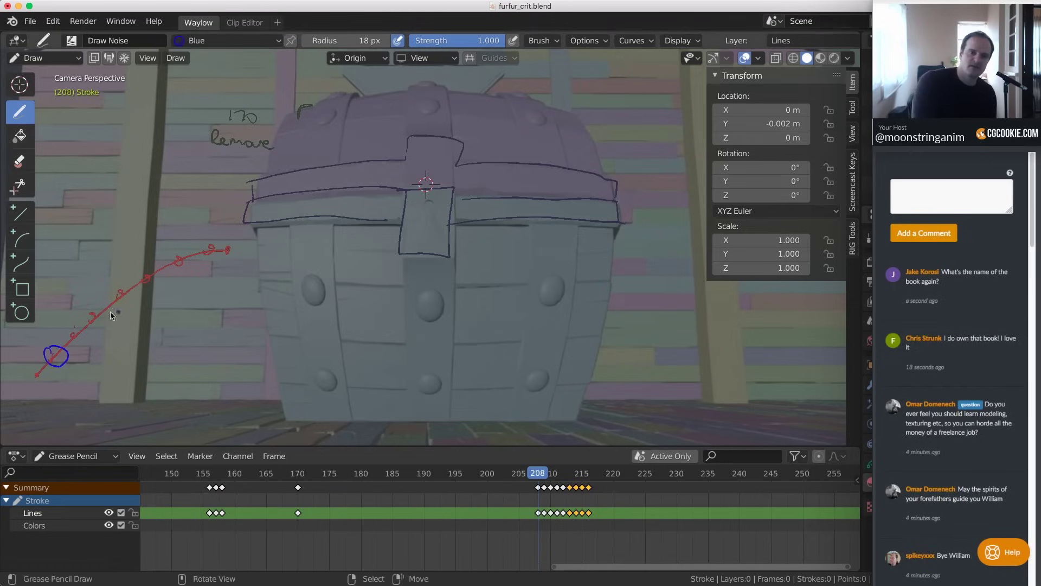
pyautogui.moveTo(111, 315); pyautogui.dragTo(106, 307)
pyautogui.moveTo(161, 272); pyautogui.dragTo(154, 268)
pyautogui.moveTo(217, 245); pyautogui.dragTo(194, 266)
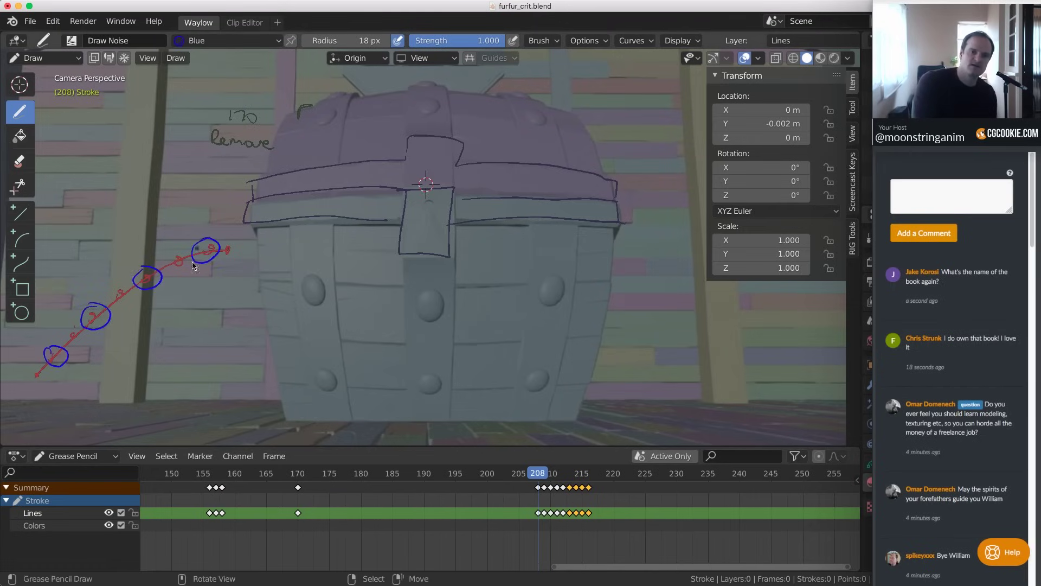
# Draw a blue downward arrow beneath each of the four circled ticks
pyautogui.moveTo(56, 375); pyautogui.dragTo(67, 377)
pyautogui.moveTo(96, 325)
pyautogui.mouseDown()
pyautogui.moveTo(93, 347)
pyautogui.moveTo(102, 341)
pyautogui.mouseUp()
pyautogui.moveTo(150, 289); pyautogui.dragTo(147, 307)
pyautogui.moveTo(142, 296); pyautogui.dragTo(158, 295)
pyautogui.moveTo(209, 265); pyautogui.dragTo(207, 285)
pyautogui.moveTo(201, 278)
pyautogui.mouseDown()
pyautogui.moveTo(208, 286)
pyautogui.moveTo(217, 276)
pyautogui.mouseUp()
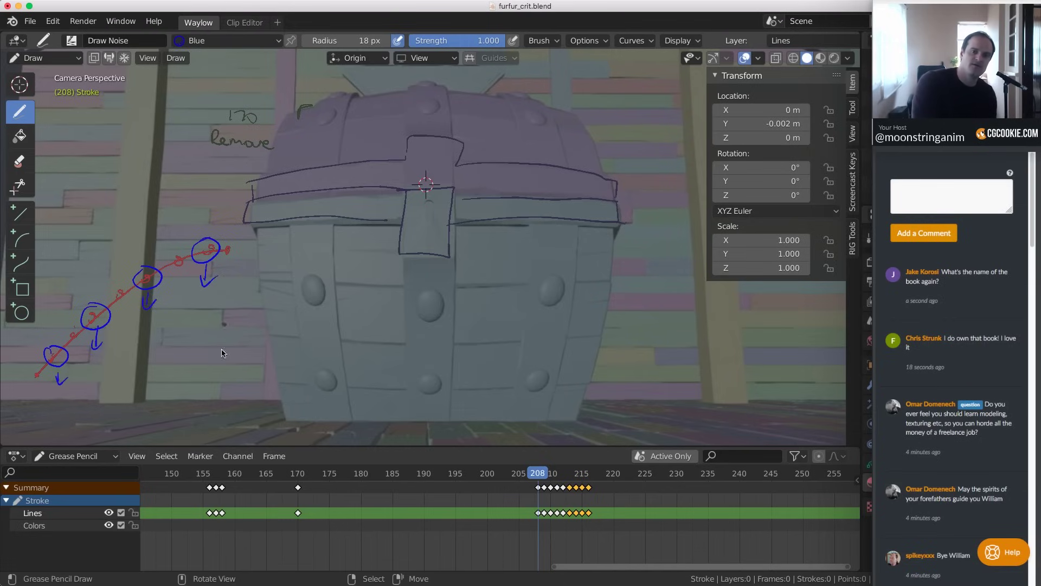
# In green, draw a jagged rising path below the arc, add a sharp dip and a steep rise, and label its end "BURST"
pyautogui.click(928, 299)
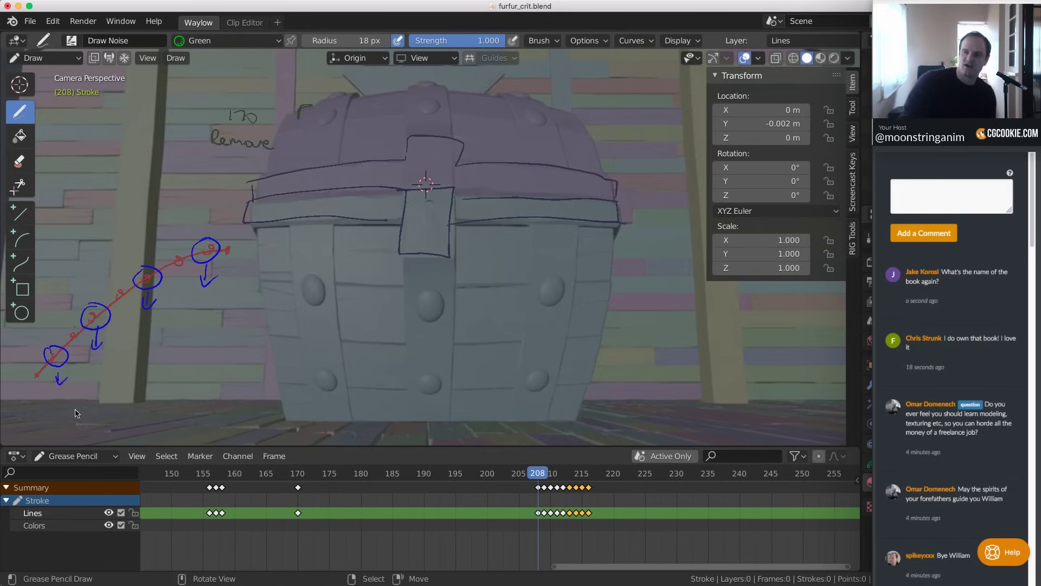
pyautogui.moveTo(80, 411); pyautogui.dragTo(201, 329)
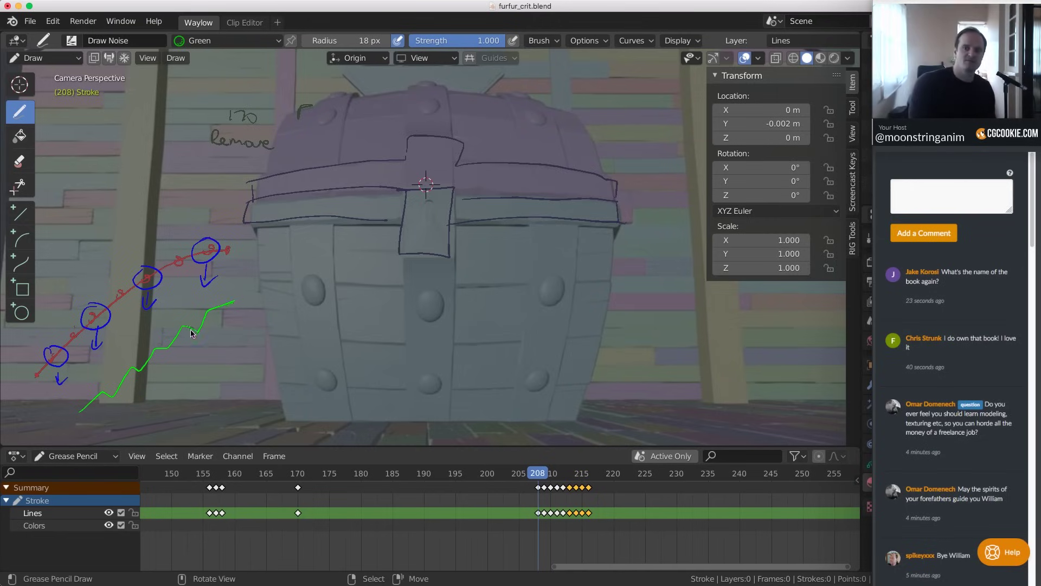
pyautogui.moveTo(234, 301); pyautogui.dragTo(258, 354)
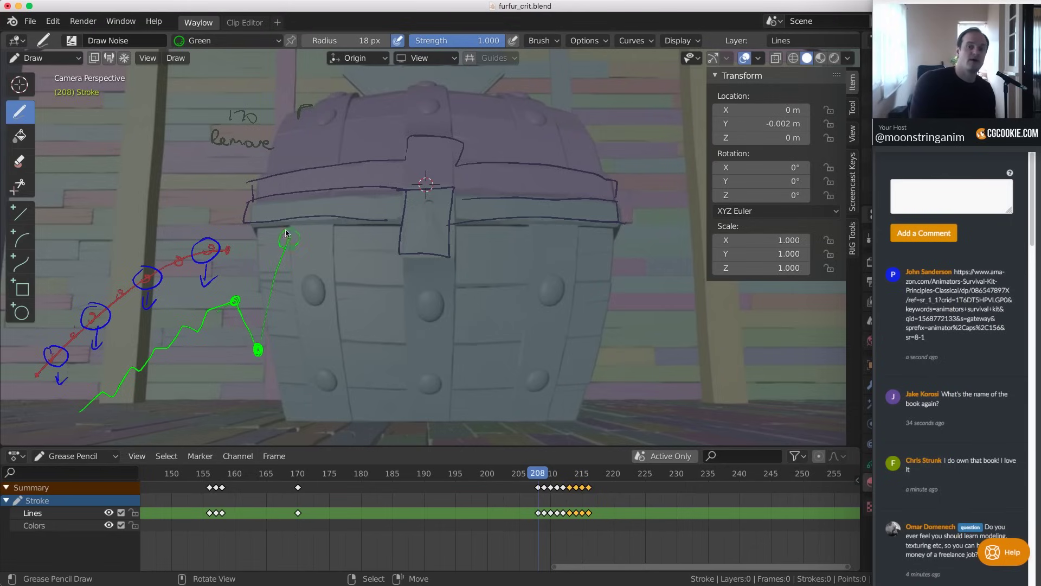
pyautogui.moveTo(288, 233)
pyautogui.mouseDown()
pyautogui.moveTo(329, 252)
pyautogui.moveTo(362, 238)
pyautogui.mouseUp()
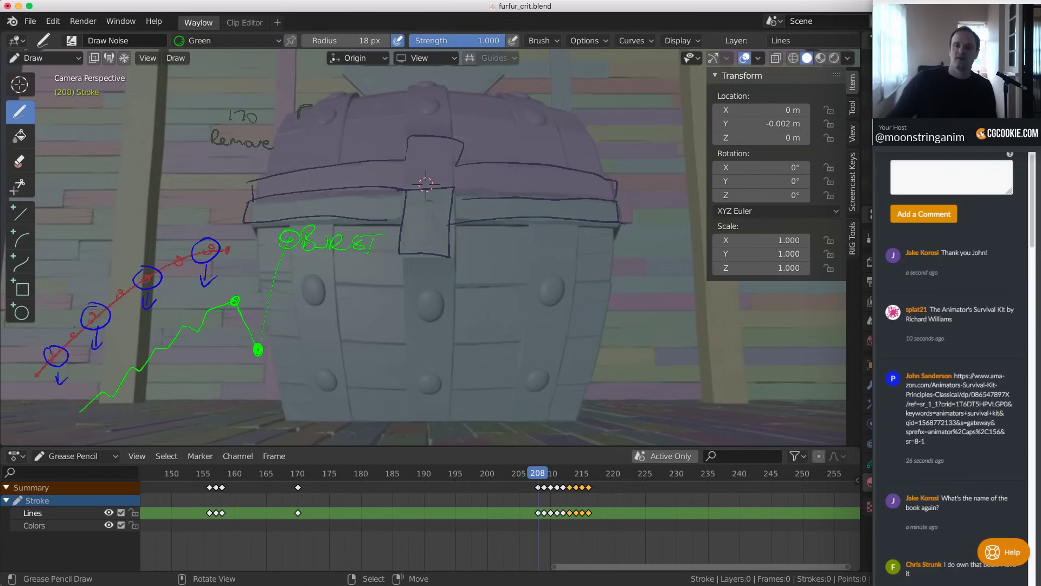
# Sketch a green ground line and a jointed limb with a block at its end over the chest's front
pyautogui.moveTo(434, 348); pyautogui.dragTo(699, 337)
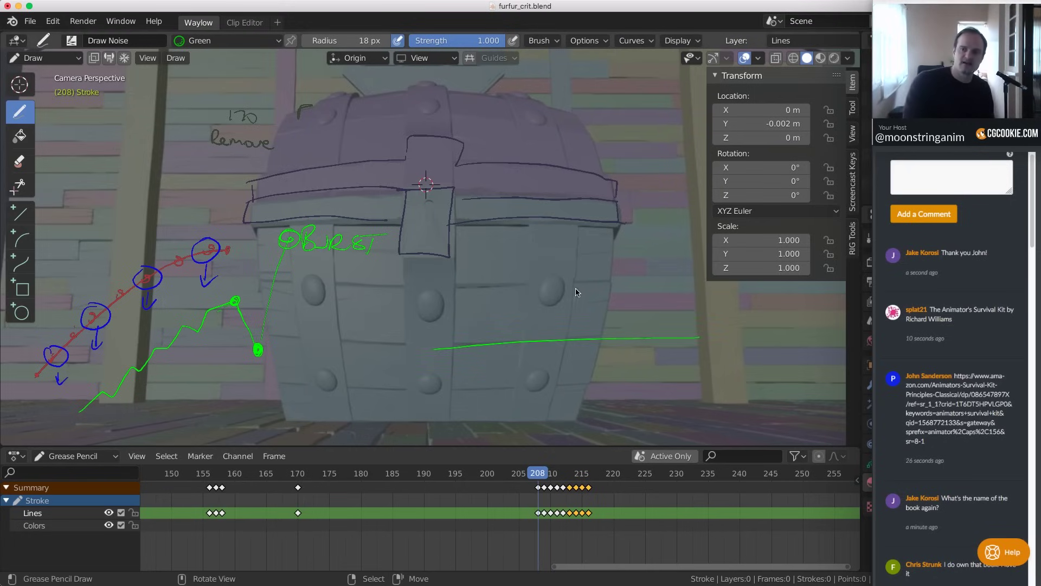
pyautogui.moveTo(576, 292)
pyautogui.mouseDown()
pyautogui.moveTo(623, 272)
pyautogui.moveTo(574, 299)
pyautogui.moveTo(628, 279)
pyautogui.moveTo(591, 305)
pyautogui.moveTo(574, 297)
pyautogui.mouseUp()
pyautogui.hotkey('ctrl', 'z')
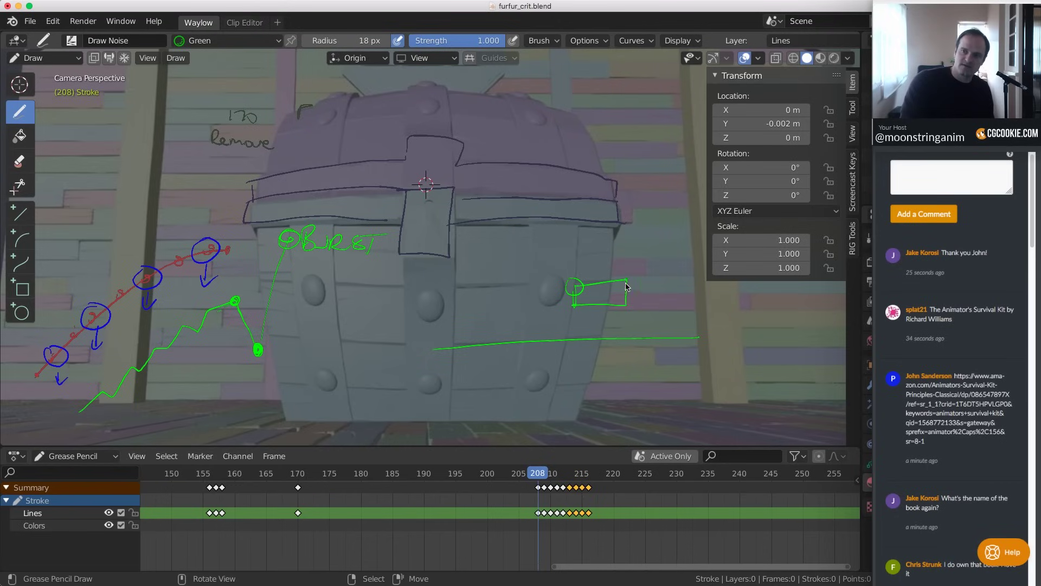
pyautogui.moveTo(621, 269); pyautogui.dragTo(628, 302)
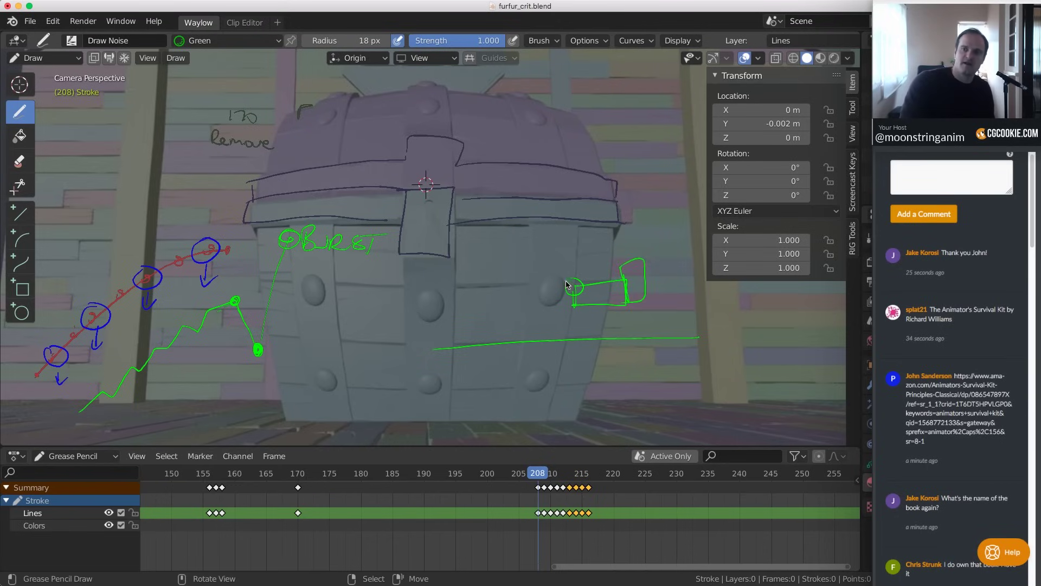
pyautogui.moveTo(567, 285)
pyautogui.mouseDown()
pyautogui.moveTo(548, 202)
pyautogui.moveTo(442, 169)
pyautogui.mouseUp()
pyautogui.moveTo(541, 200); pyautogui.dragTo(454, 191)
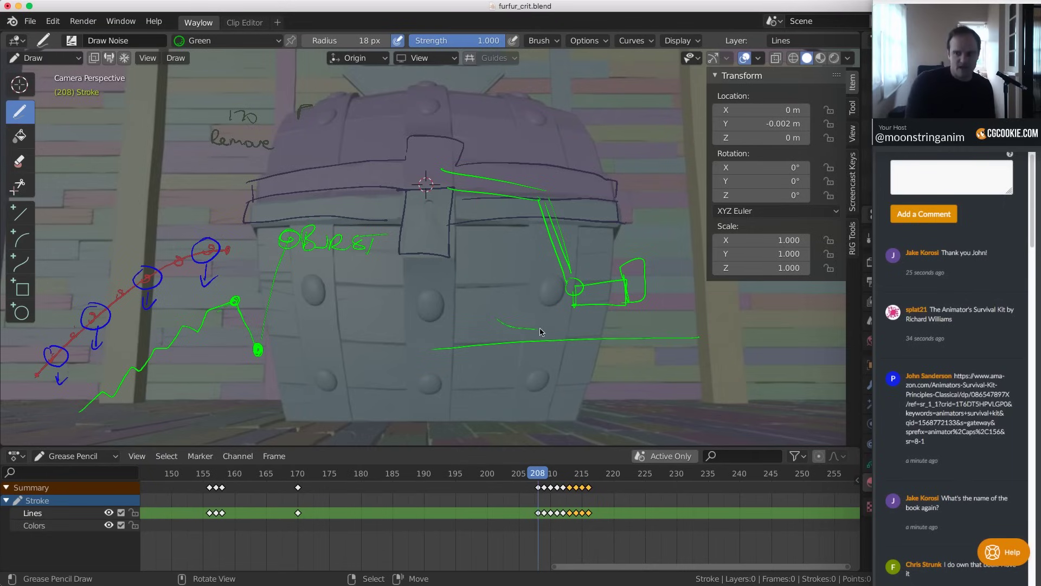
# Undo the limb and ground line strokes, keeping the jagged path and its label
pyautogui.hotkey('ctrl', 'z')
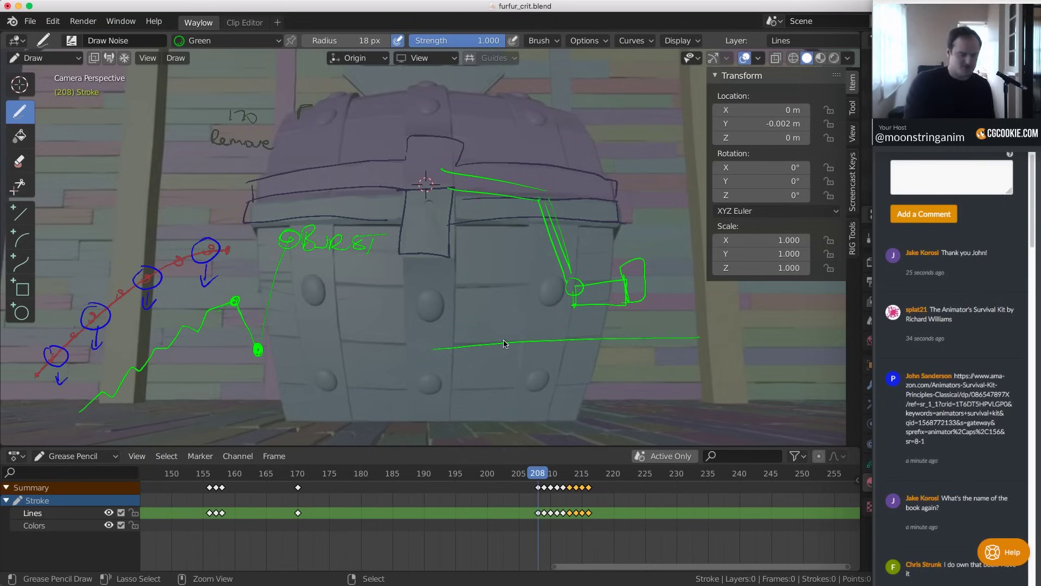
pyautogui.hotkey('ctrl', 'z')
pyautogui.hotkey('ctrl', 'z')
pyautogui.hotkey('ctrl', 'z')
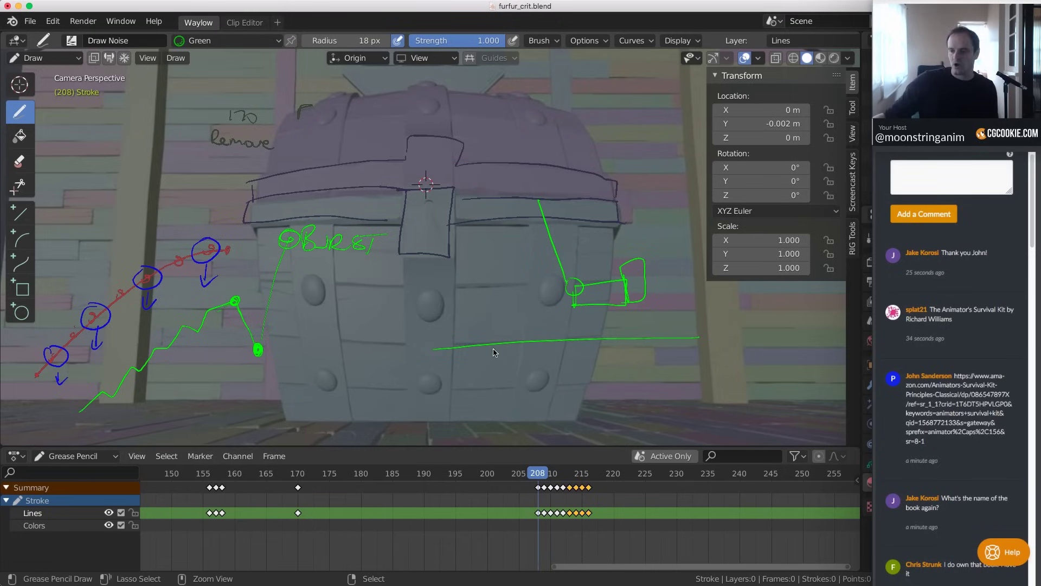
pyautogui.hotkey('ctrl', 'z')
pyautogui.hotkey('ctrl', 'z')
pyautogui.hotkey('ctrl', 'z')
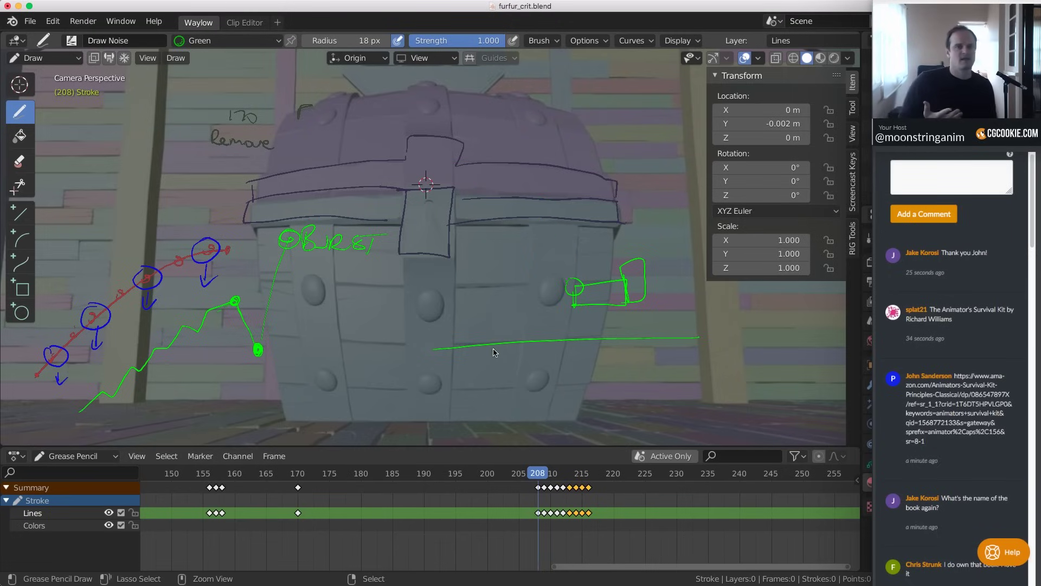
pyautogui.hotkey('ctrl', 'z')
pyautogui.hotkey('ctrl', 'z')
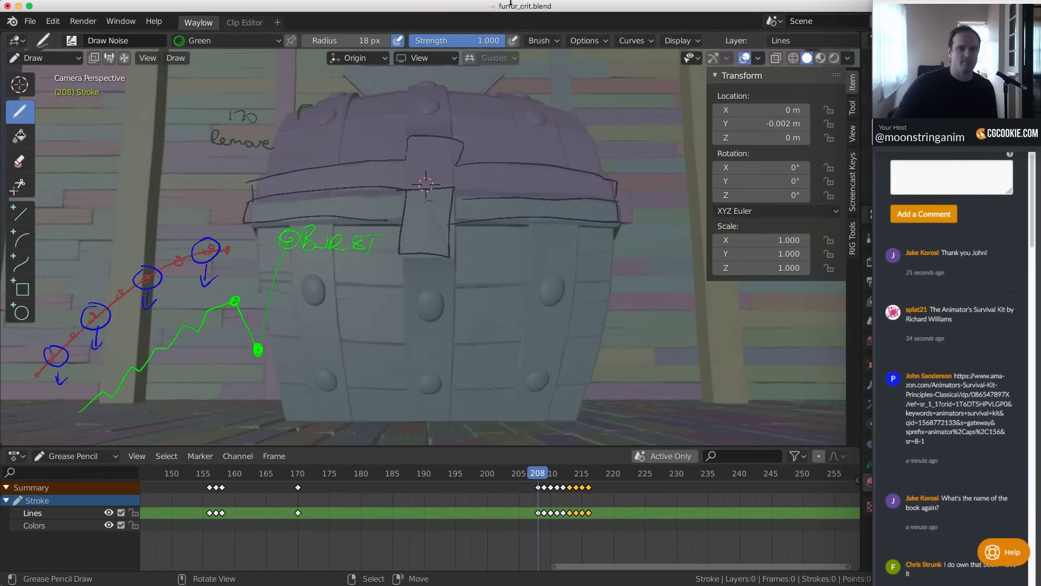
# Scrub and step through frames 210 to 218 to examine the lid rattle against the chest opening
pyautogui.click(553, 512)
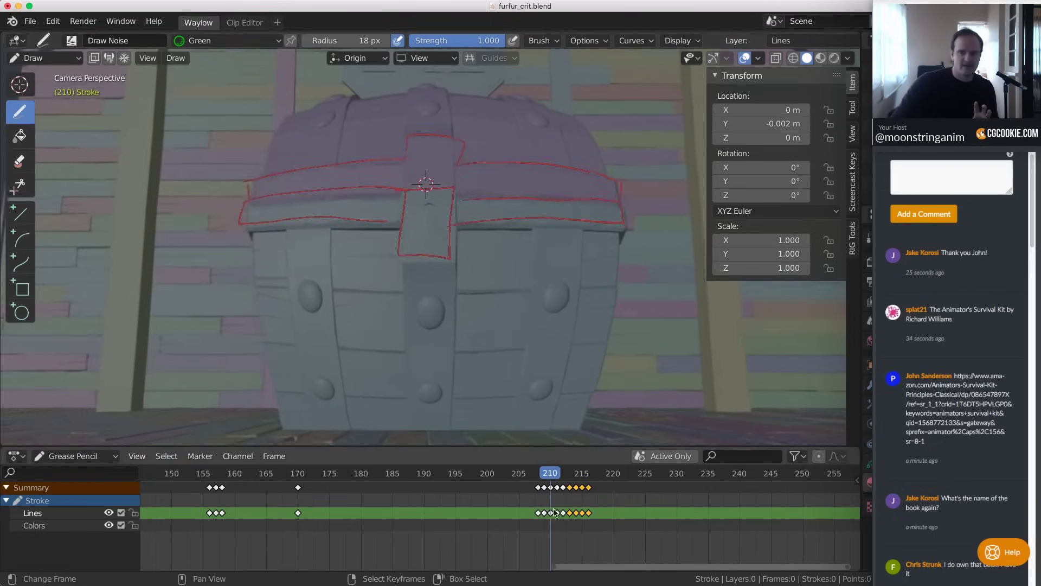
pyautogui.moveTo(554, 512)
pyautogui.mouseDown()
pyautogui.moveTo(710, 508)
pyautogui.moveTo(576, 512)
pyautogui.mouseUp()
pyautogui.scroll(-3, 525, 352)
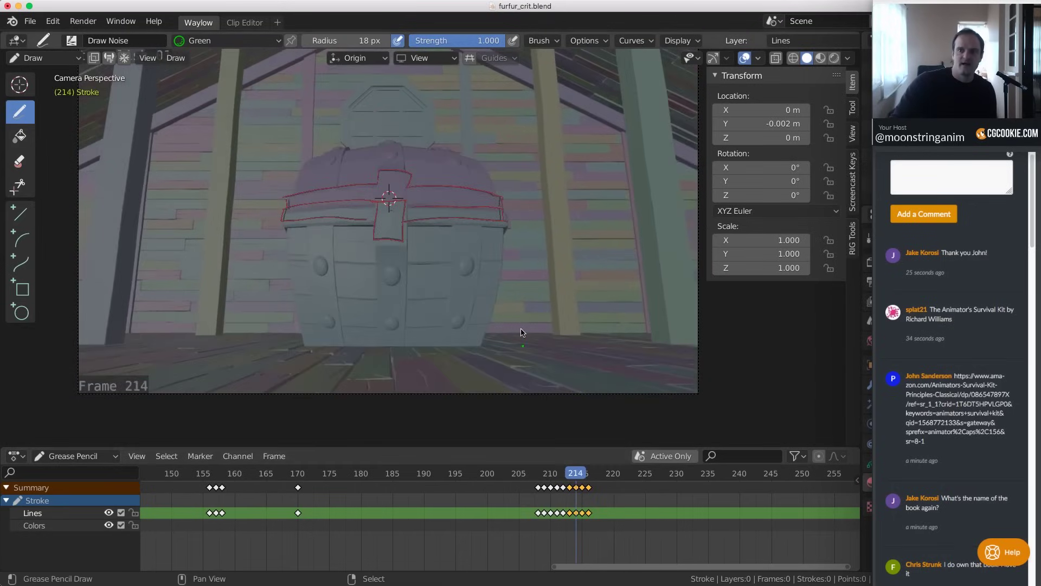
pyautogui.press('space')
pyautogui.press('Escape')
pyautogui.click(571, 520)
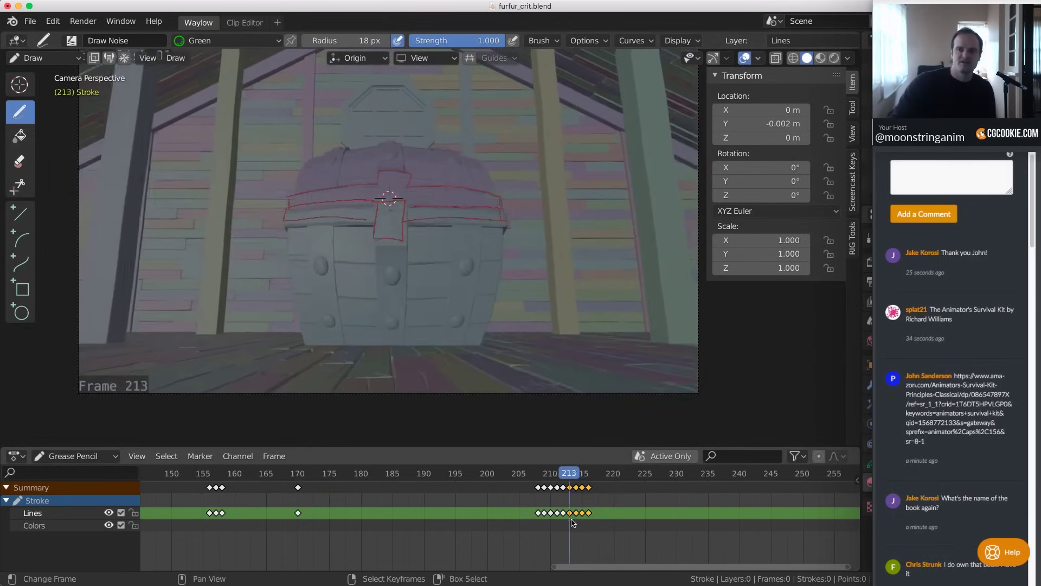
pyautogui.moveTo(572, 522)
pyautogui.mouseDown()
pyautogui.moveTo(626, 517)
pyautogui.moveTo(597, 517)
pyautogui.mouseUp()
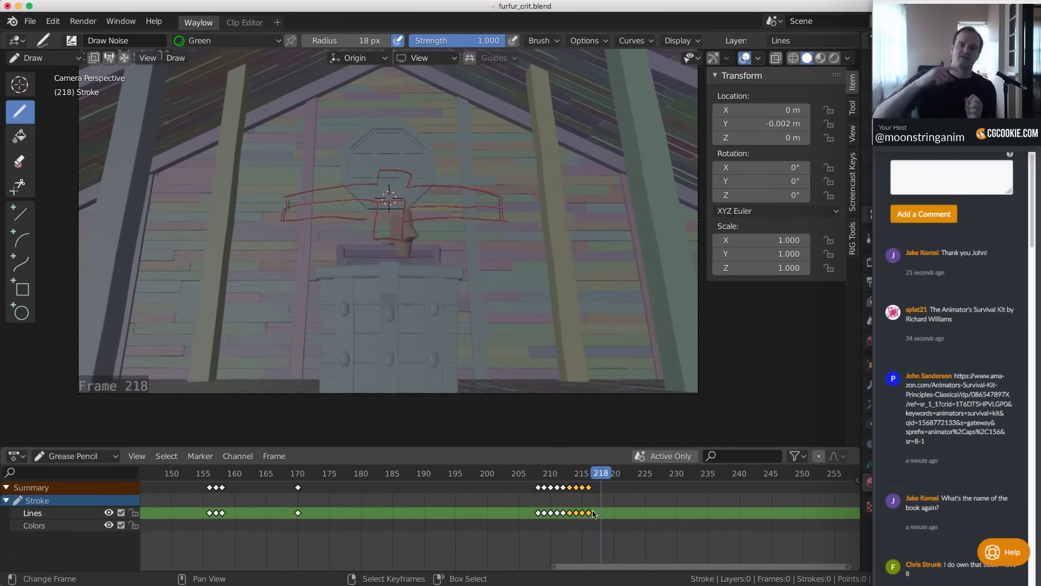
pyautogui.moveTo(593, 513)
pyautogui.mouseDown()
pyautogui.moveTo(580, 521)
pyautogui.moveTo(657, 537)
pyautogui.moveTo(587, 540)
pyautogui.mouseUp()
pyautogui.press('Right')
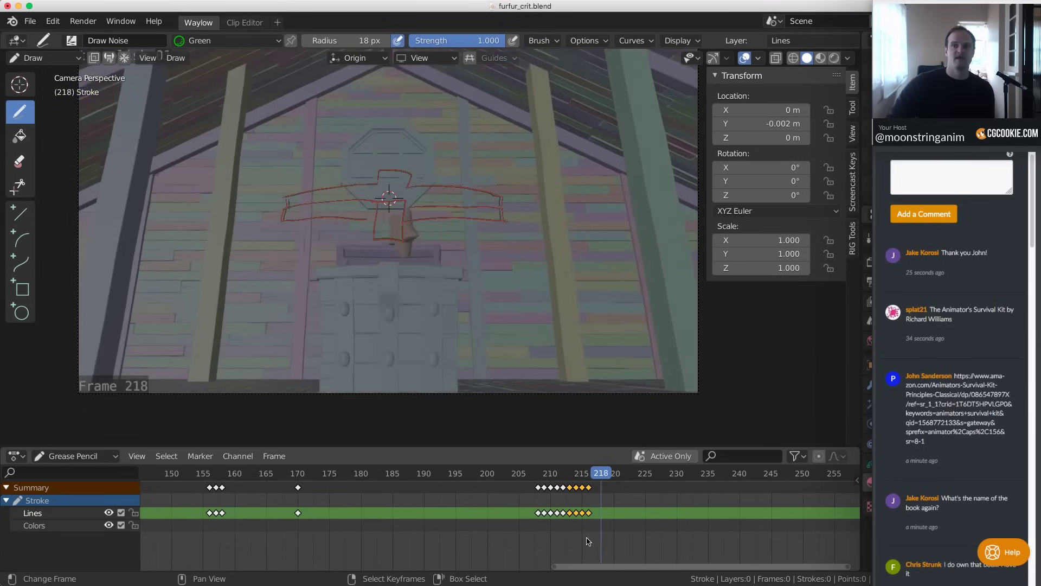
pyautogui.press('Left')
pyautogui.press('Left')
pyautogui.press('Left')
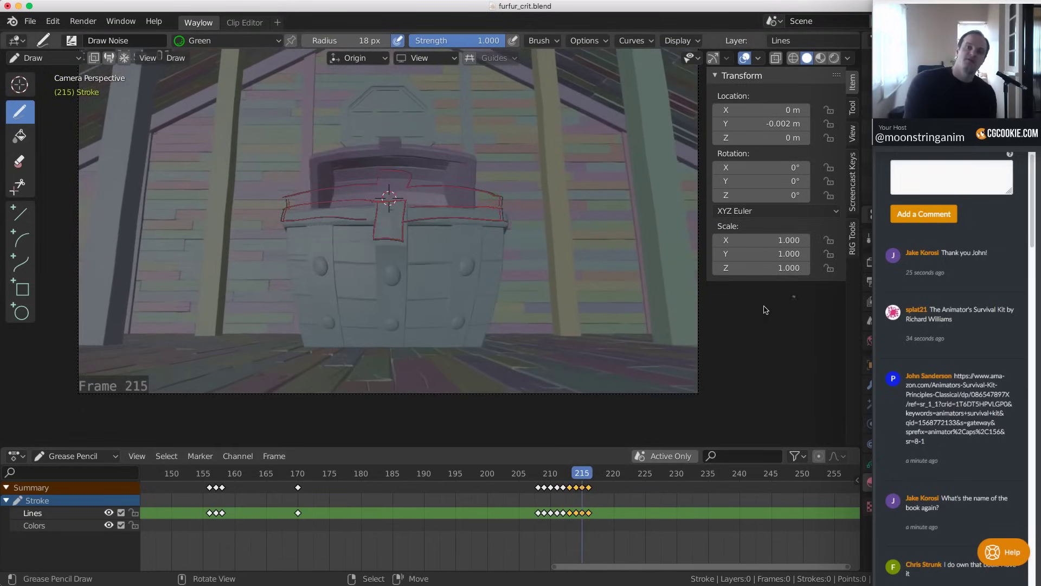
# Delete the outline keyframes at frames 215 and 216
pyautogui.click(589, 512)
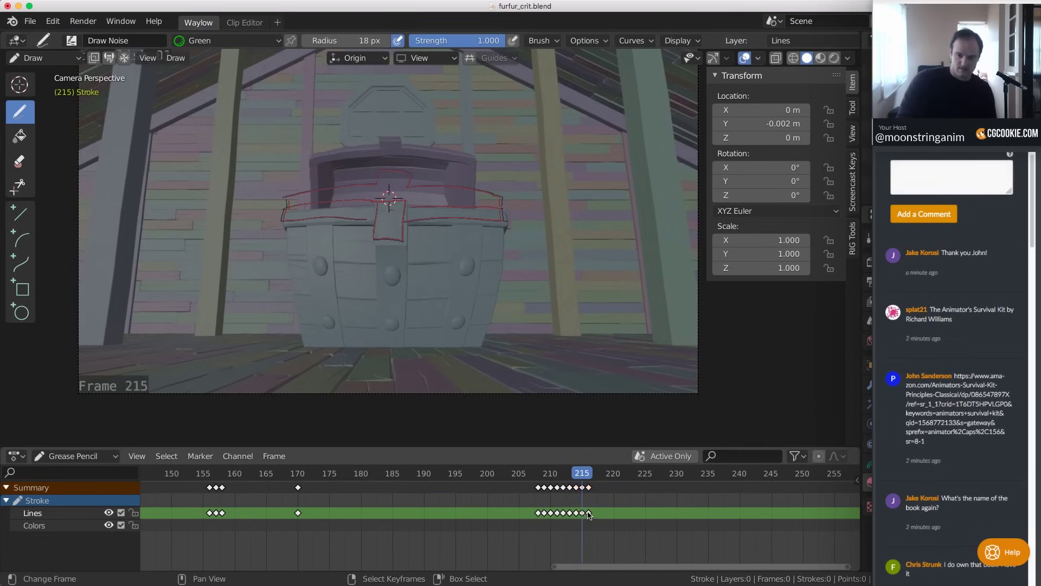
pyautogui.press('x')
pyautogui.click(619, 520)
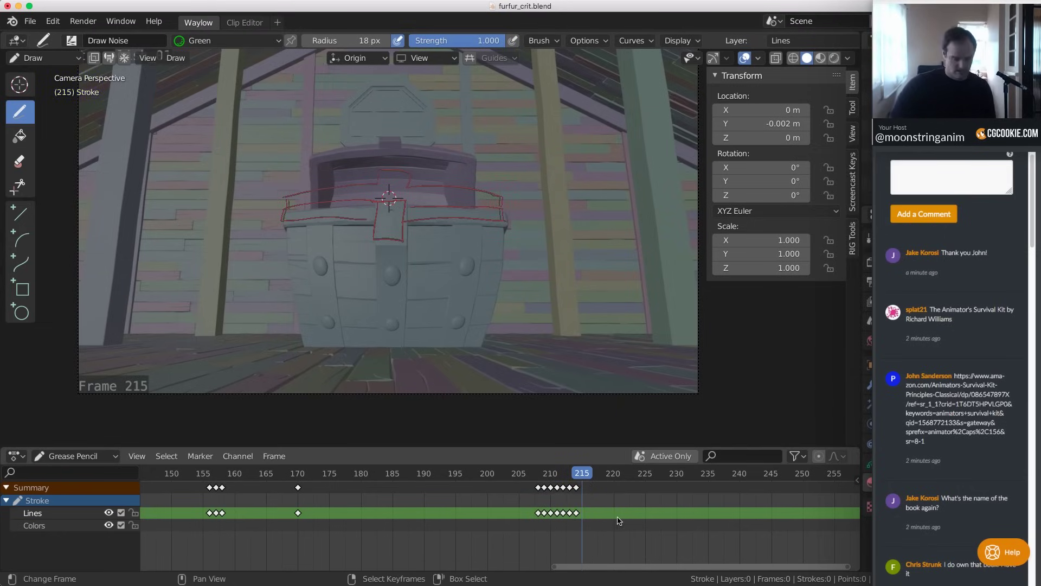
# Try selecting the keyframes after and before frame 211, and scrub frames 210 to 215 to review the rattle
pyautogui.moveTo(550, 529)
pyautogui.mouseDown()
pyautogui.moveTo(535, 525)
pyautogui.moveTo(555, 526)
pyautogui.mouseUp()
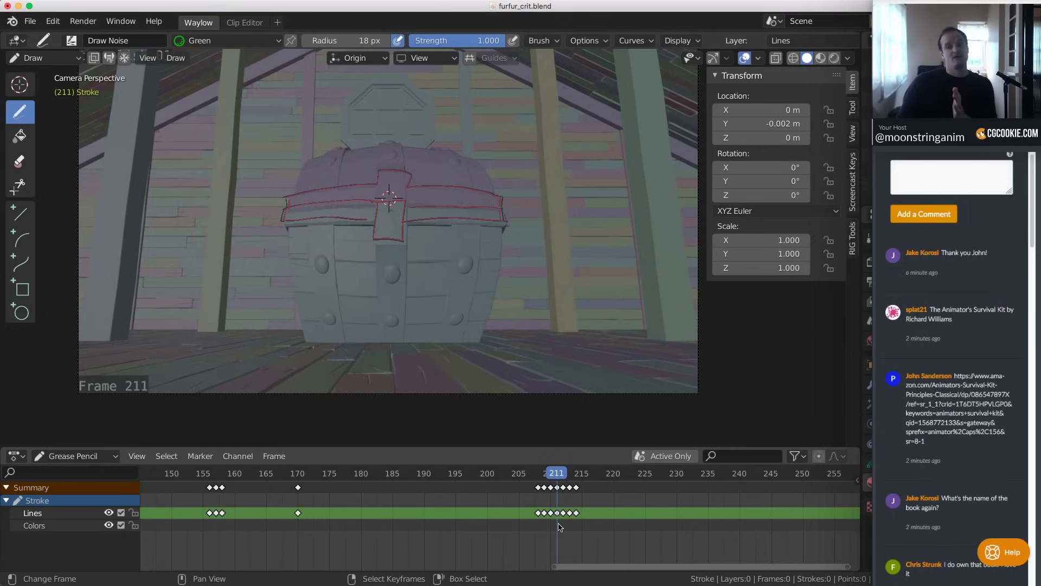
pyautogui.press(']')
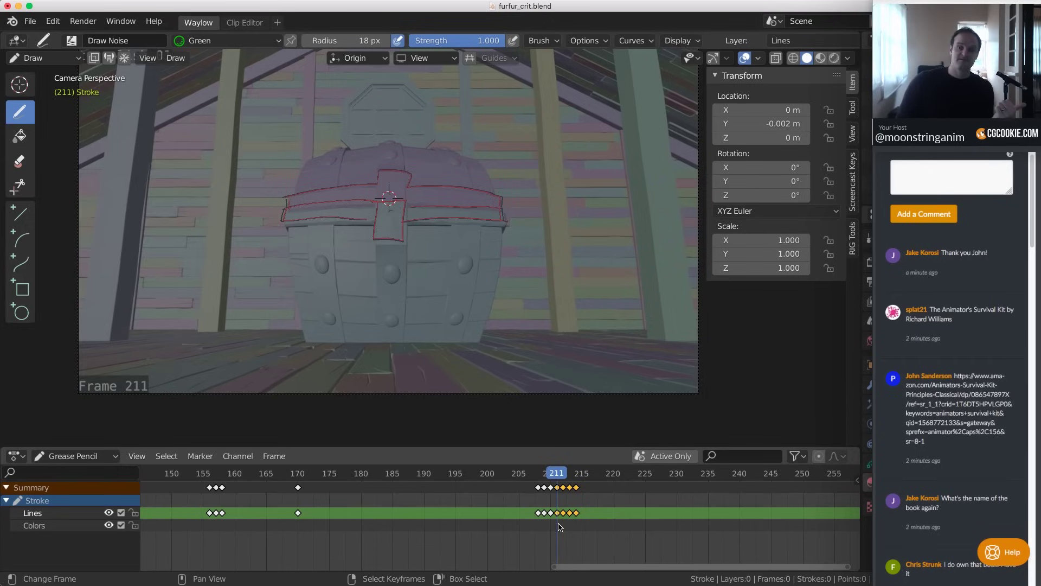
pyautogui.press('[')
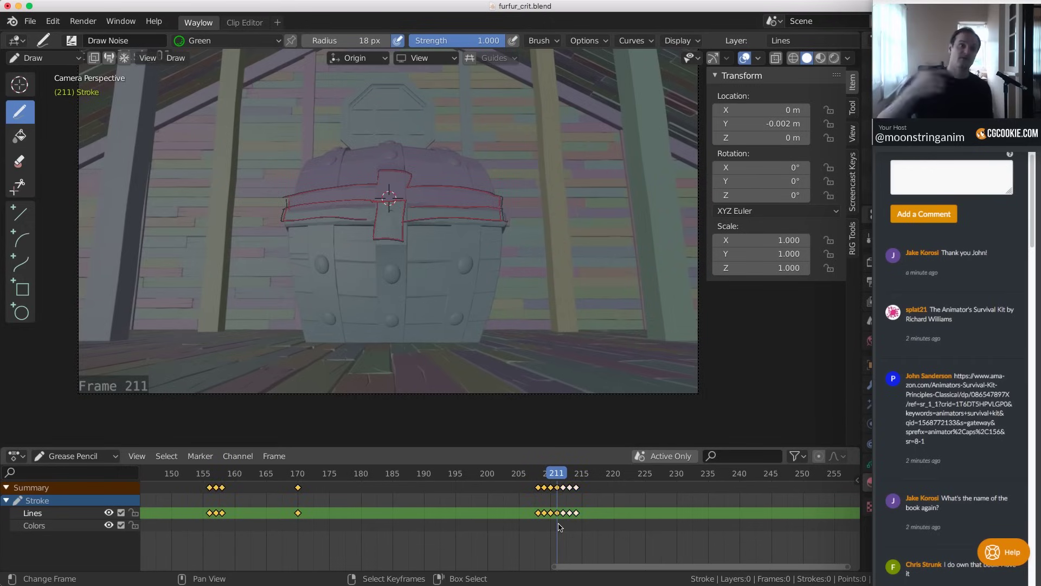
pyautogui.click(608, 514)
pyautogui.hotkey('alt', 'a')
pyautogui.moveTo(593, 519); pyautogui.dragTo(564, 520)
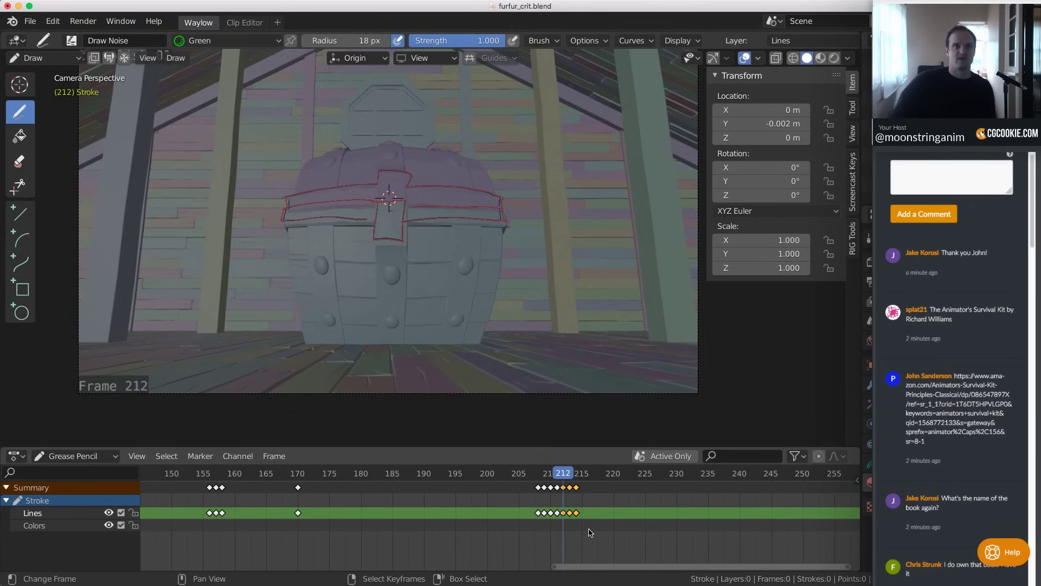
pyautogui.moveTo(550, 513); pyautogui.dragTo(584, 515)
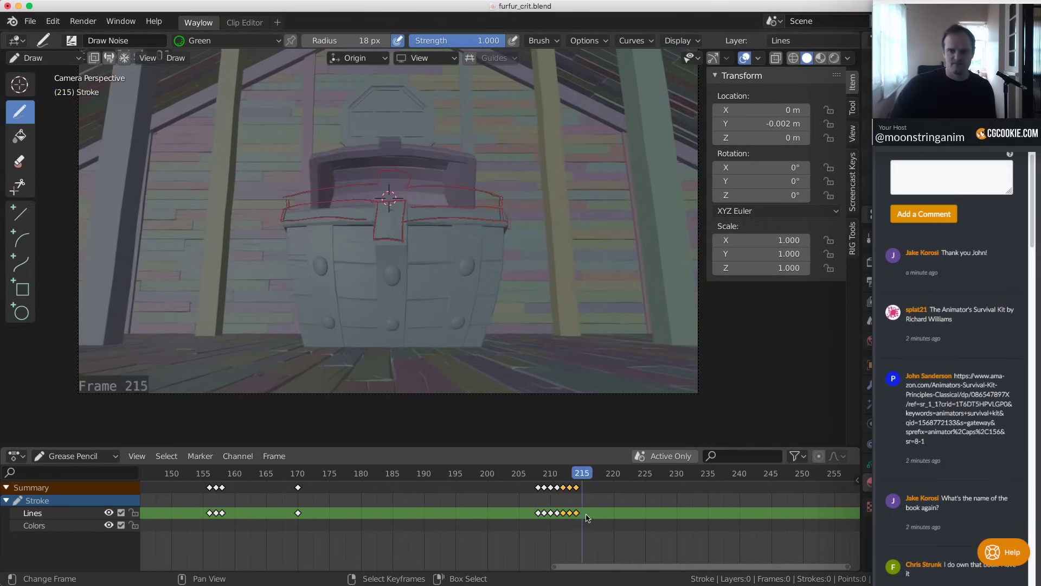
# Insert a blank grease pencil frame at frame 215 and compare it with frame 214
pyautogui.scroll(2, 582, 517)
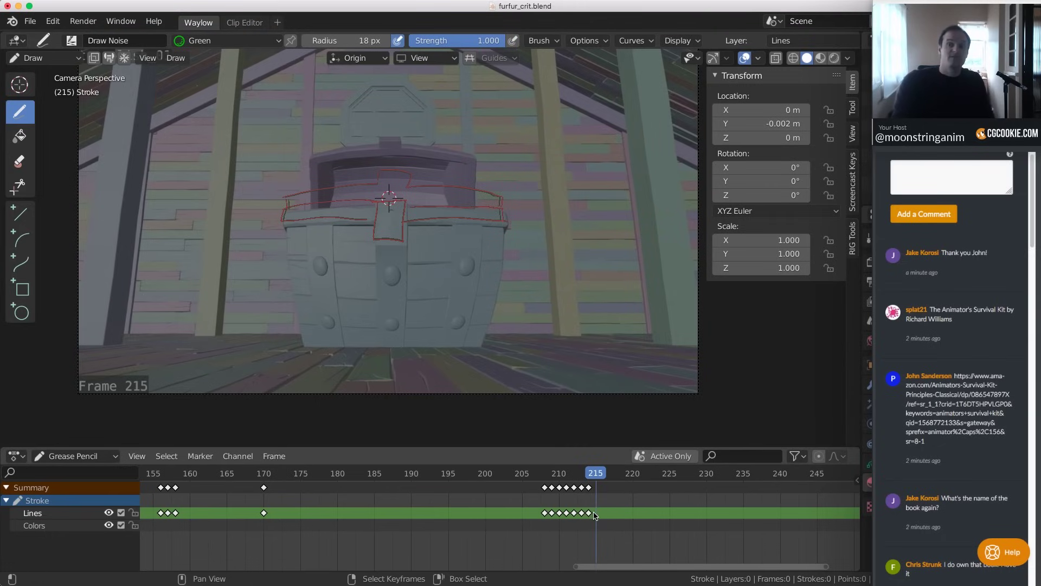
pyautogui.press('d')
pyautogui.press('b')
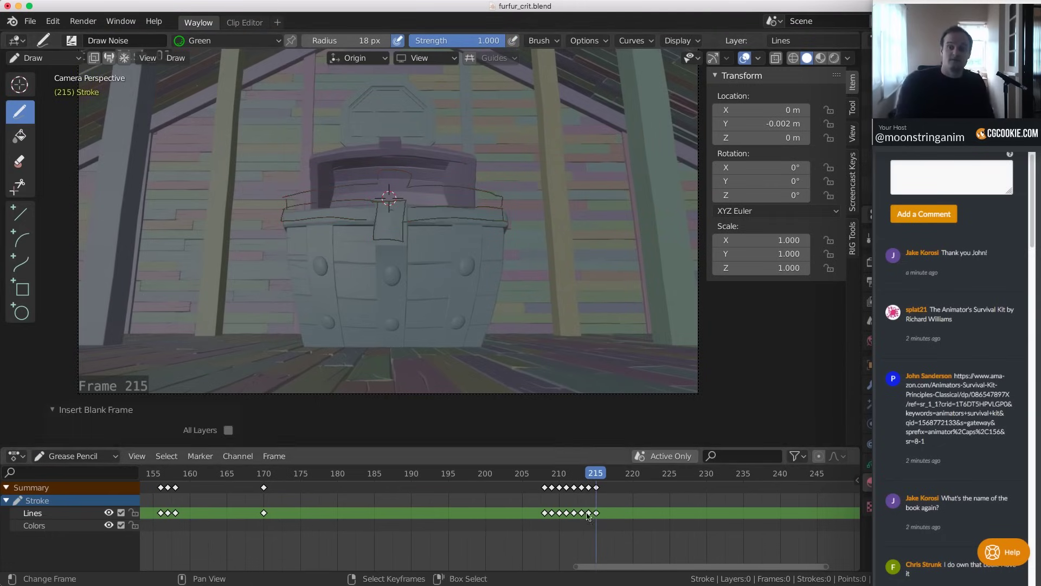
pyautogui.press('Left')
pyautogui.press('Right')
pyautogui.press('Left')
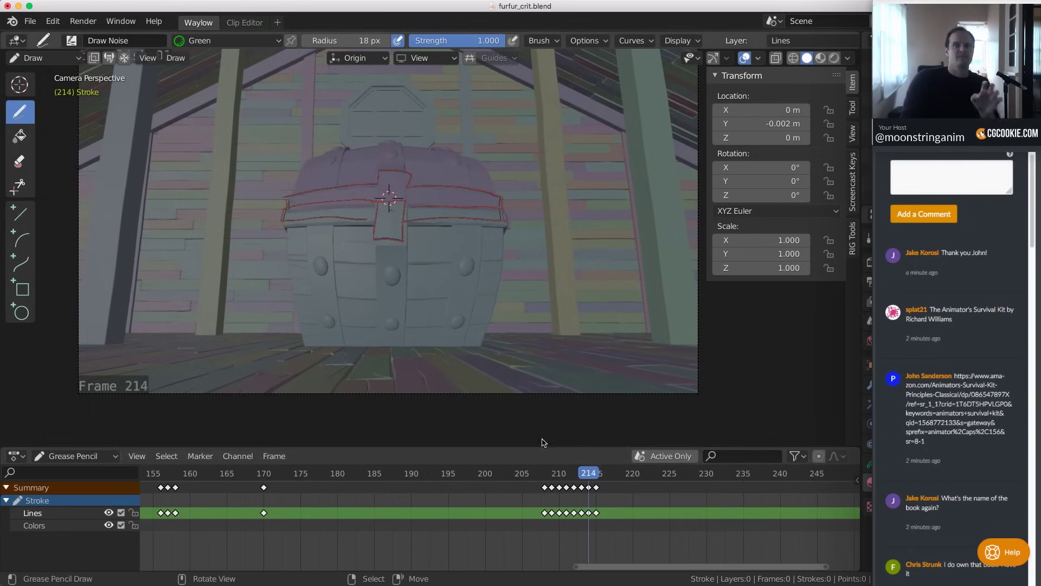
# Draw a green arc with spacing ticks and an arrowhead on frame 215, rising from the chest and falling to the floor
pyautogui.scroll(-1, 443, 355)
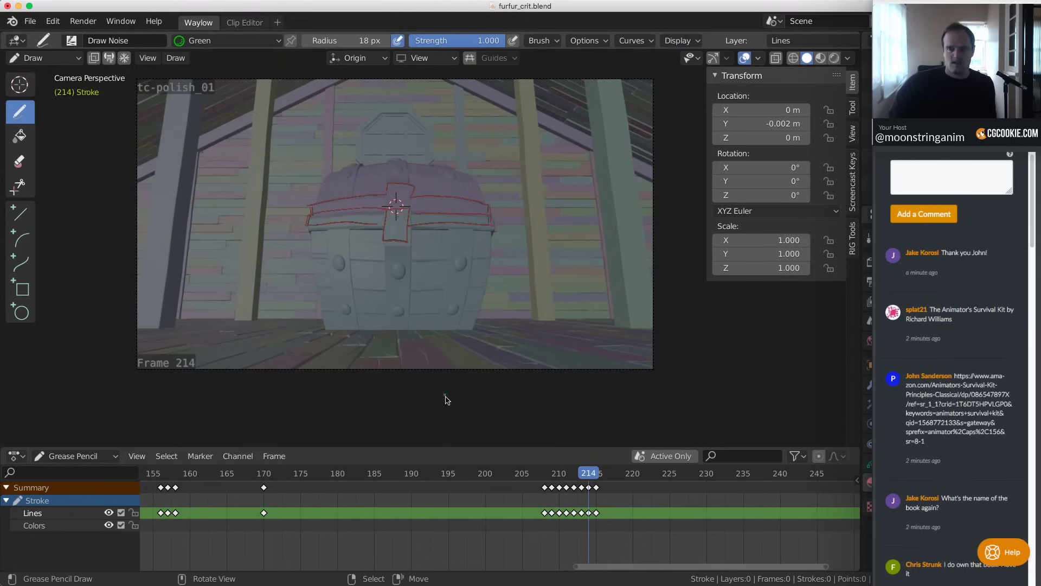
pyautogui.moveTo(565, 489); pyautogui.dragTo(595, 489)
pyautogui.scroll(1, 484, 374)
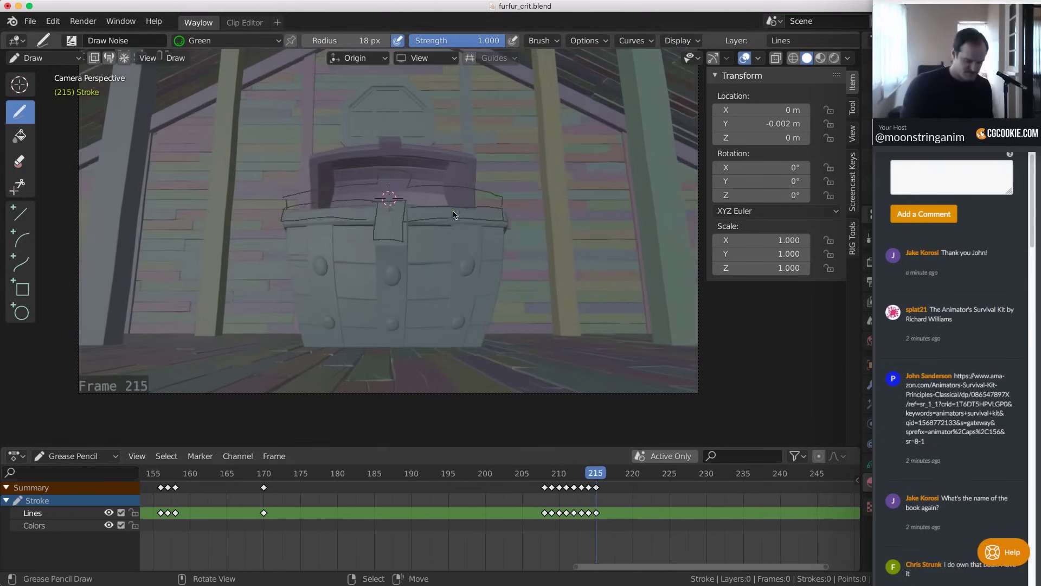
pyautogui.moveTo(432, 222); pyautogui.dragTo(492, 96)
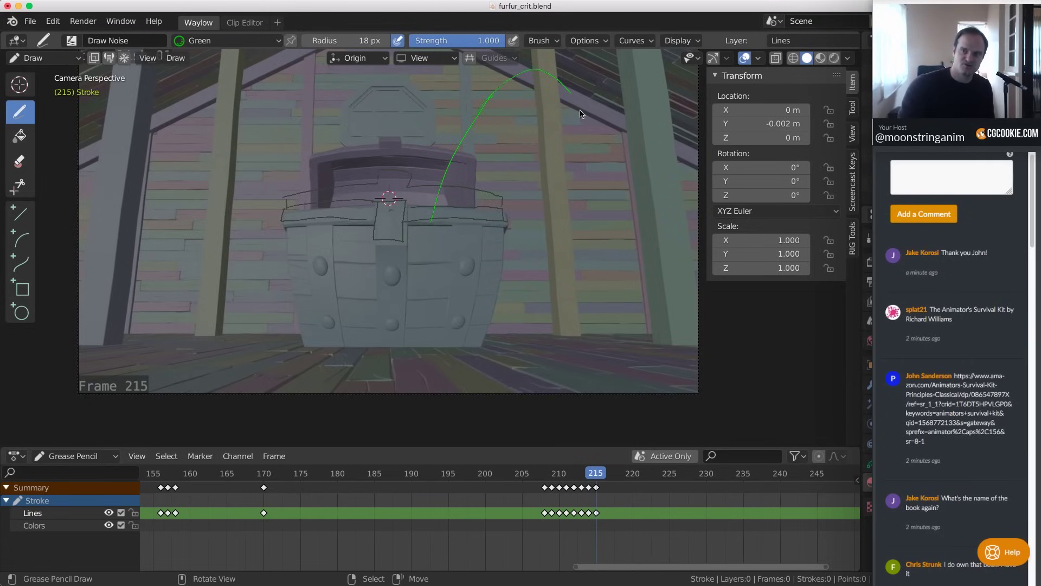
pyautogui.moveTo(581, 326); pyautogui.dragTo(622, 330)
pyautogui.moveTo(453, 219); pyautogui.dragTo(415, 216)
pyautogui.moveTo(434, 151)
pyautogui.mouseDown()
pyautogui.moveTo(463, 160)
pyautogui.moveTo(448, 197)
pyautogui.mouseUp()
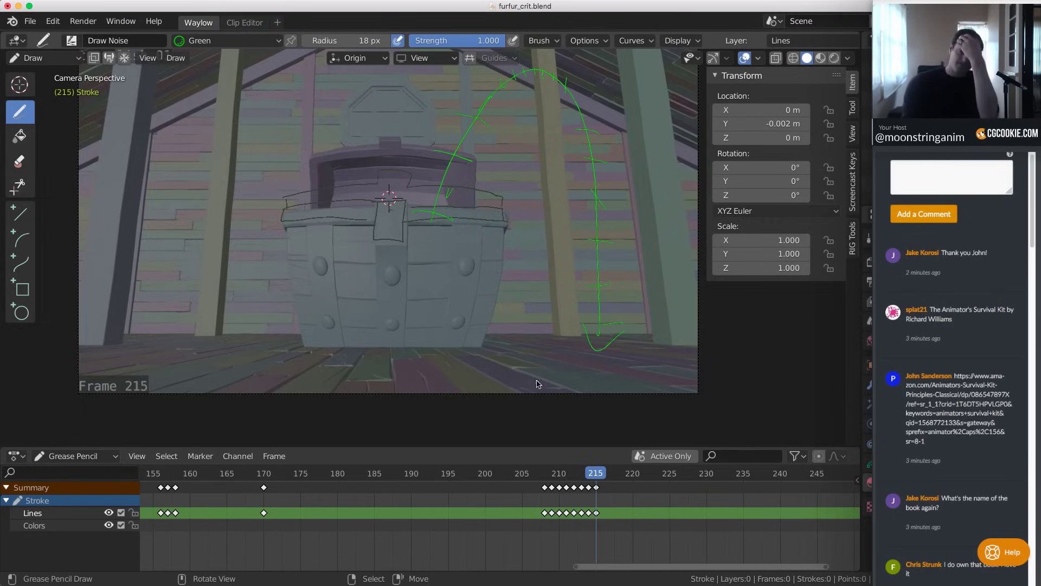
# Play the clip from the chest opening and mark the orange star's position in green at frame 228
pyautogui.press('Left')
pyautogui.press('space')
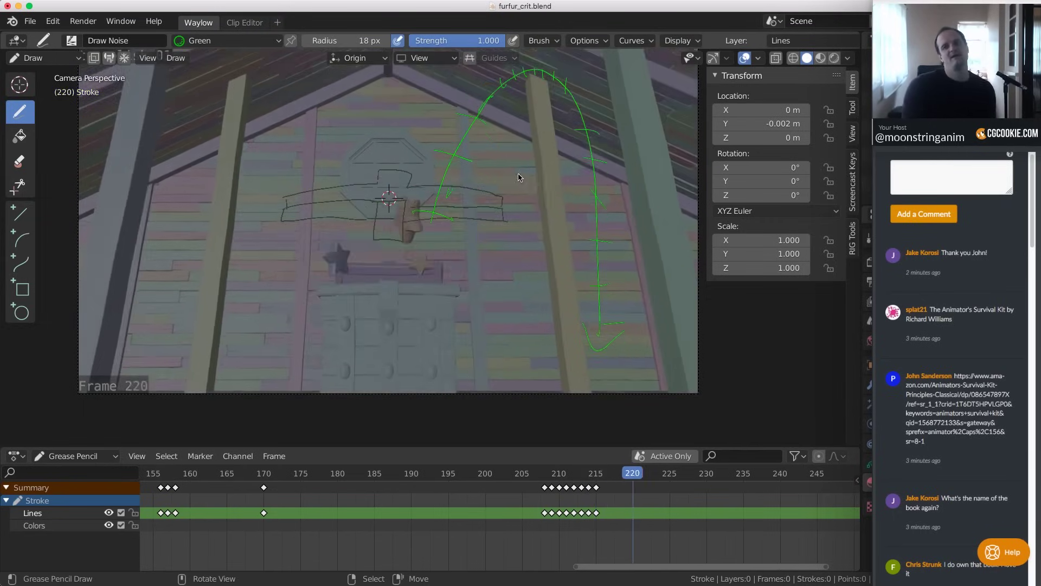
pyautogui.press('space')
pyautogui.click(434, 139)
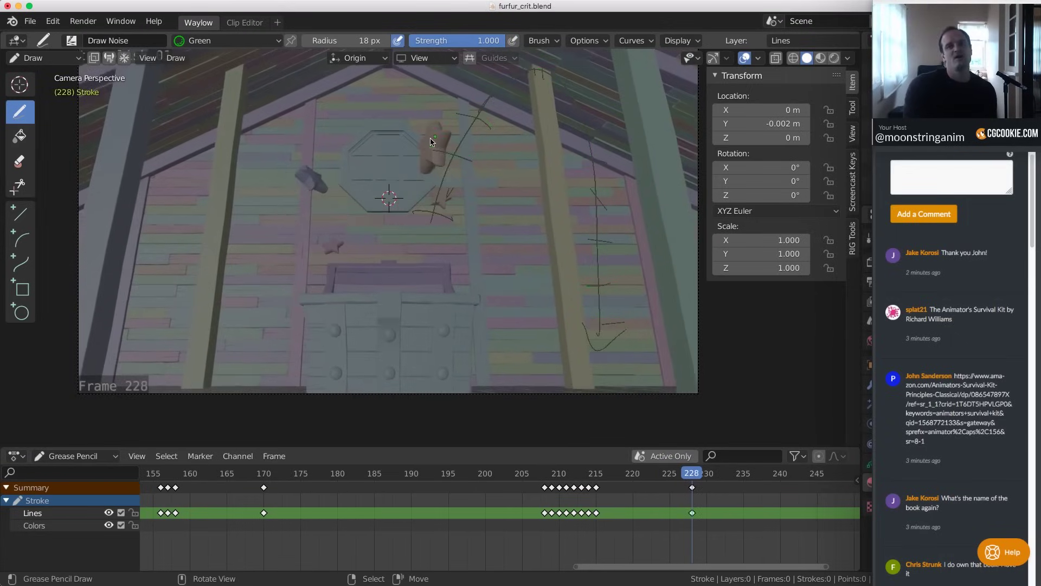
# Play on to frame 296 and then in reverse to review the stars landing and the round shape popping up
pyautogui.press('space')
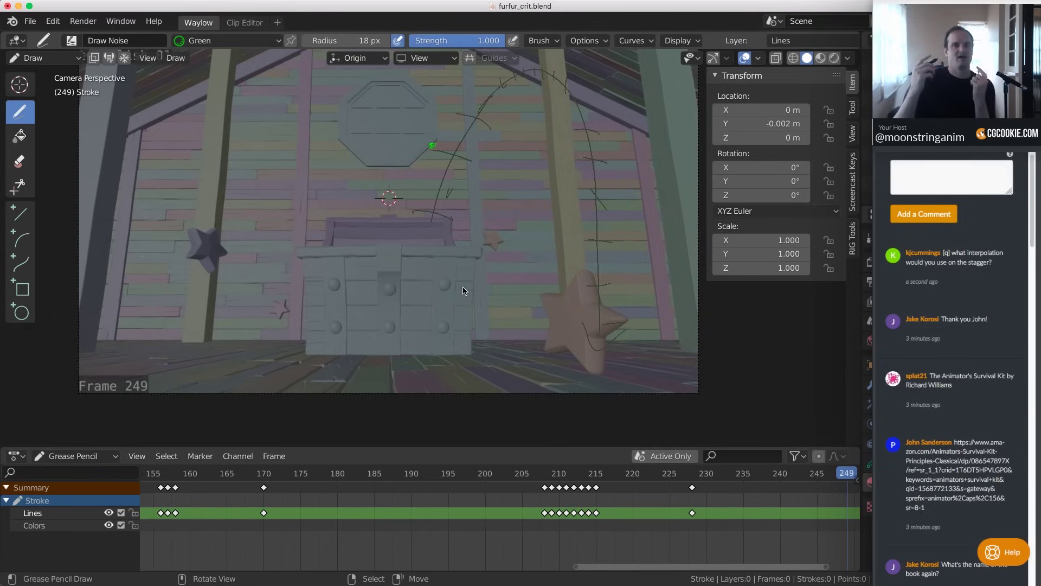
pyautogui.press('space')
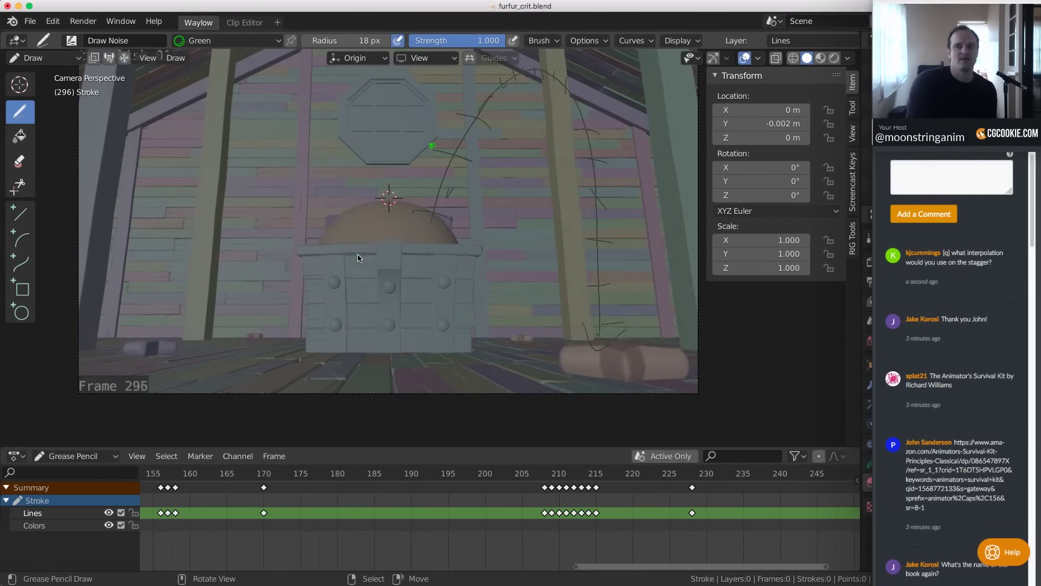
pyautogui.hotkey('shift', 'ctrl', 'space')
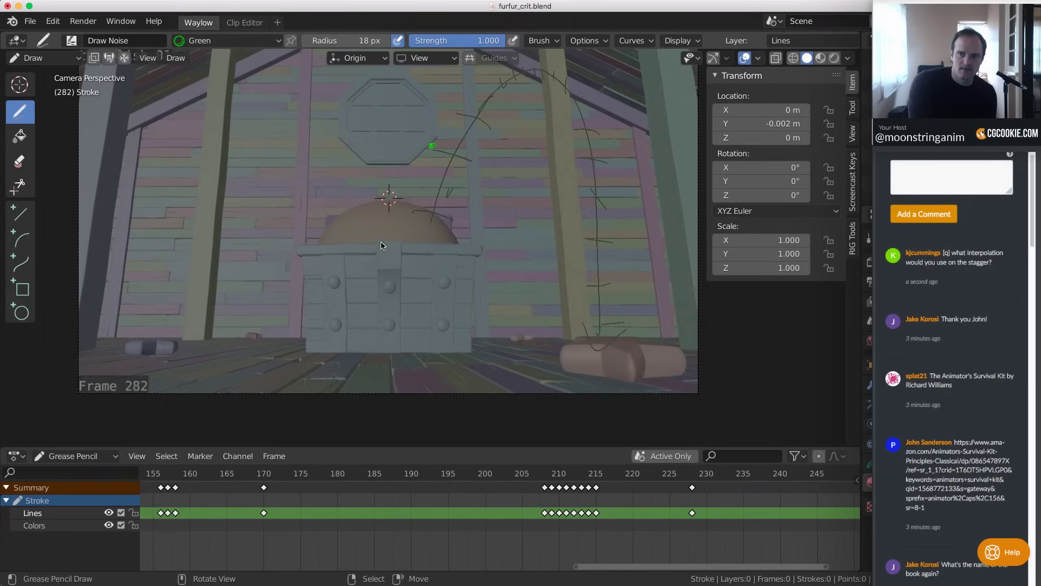
# Step back and forth near frame 284 to examine how the round shape settles above the chest
pyautogui.scroll(4, 362, 239)
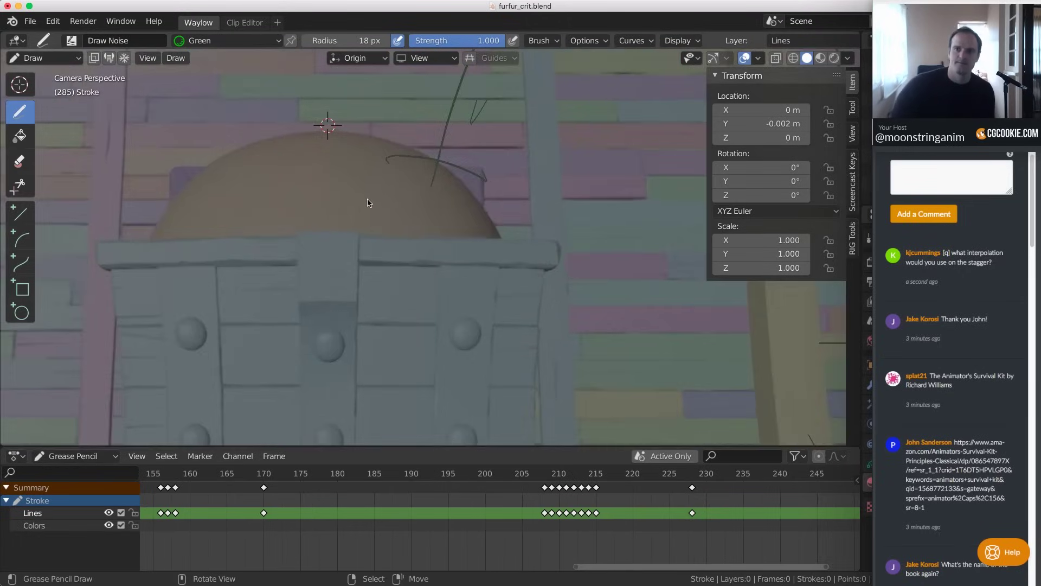
pyautogui.keyDown('shift'); pyautogui.moveTo(382, 238); pyautogui.dragTo(493, 251, button='middle'); pyautogui.keyUp('shift')
pyautogui.press('Up')
pyautogui.press('Left')
pyautogui.press('Left')
pyautogui.press('Left')
pyautogui.press('Left')
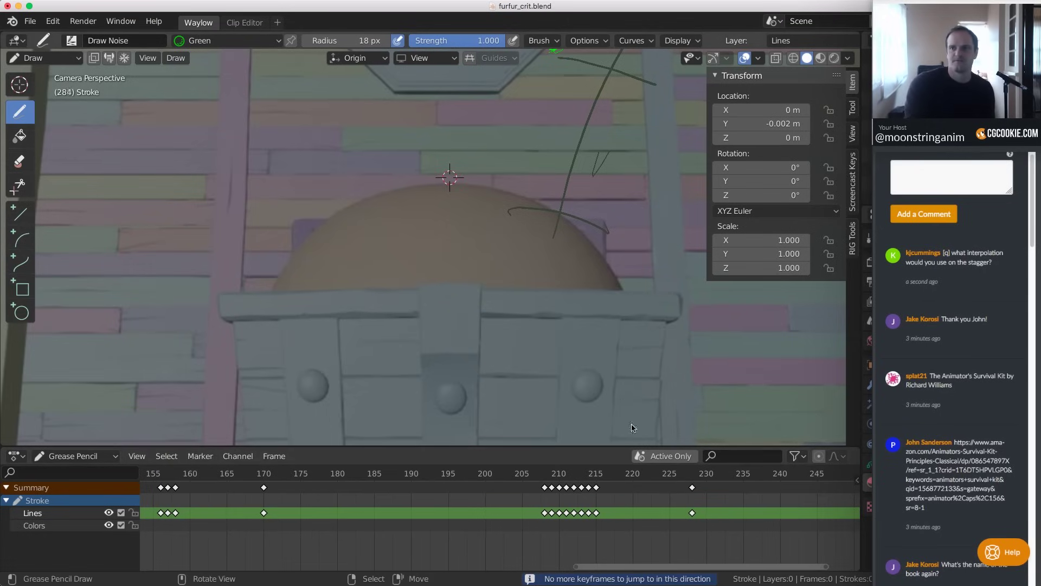
pyautogui.press('Right')
pyautogui.press('Right')
pyautogui.press('Right')
pyautogui.press('Right')
# Step backwards from frame 278 to 272 to examine the round shape's rise out of the chest
pyautogui.scroll(-3, 365, 515)
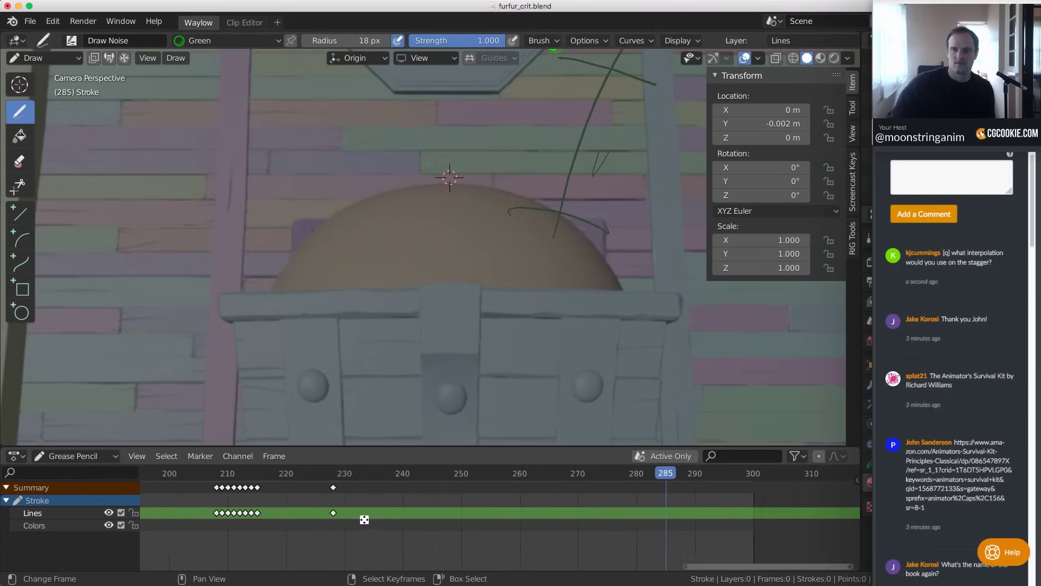
pyautogui.click(606, 521)
pyautogui.press('Left')
pyautogui.press('Left')
pyautogui.press('Left')
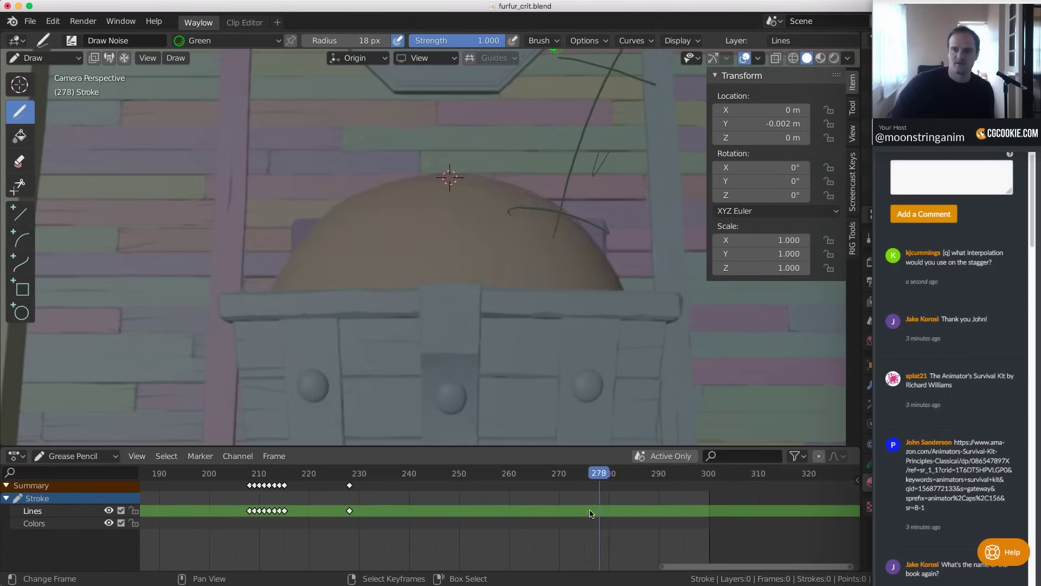
pyautogui.press('Left')
pyautogui.press('Left')
pyautogui.press('Left')
pyautogui.press('Left')
pyautogui.press('Left')
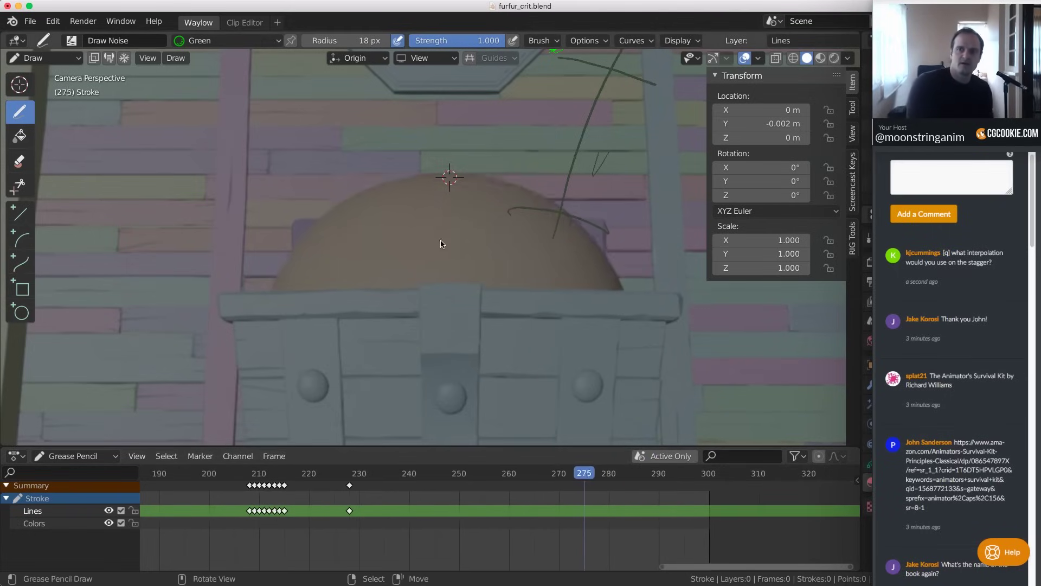
# Mark the top of the round shape with short green strokes on frames 272 to 275, comparing neighbouring frames
pyautogui.press('Right')
pyautogui.moveTo(426, 277); pyautogui.dragTo(463, 276)
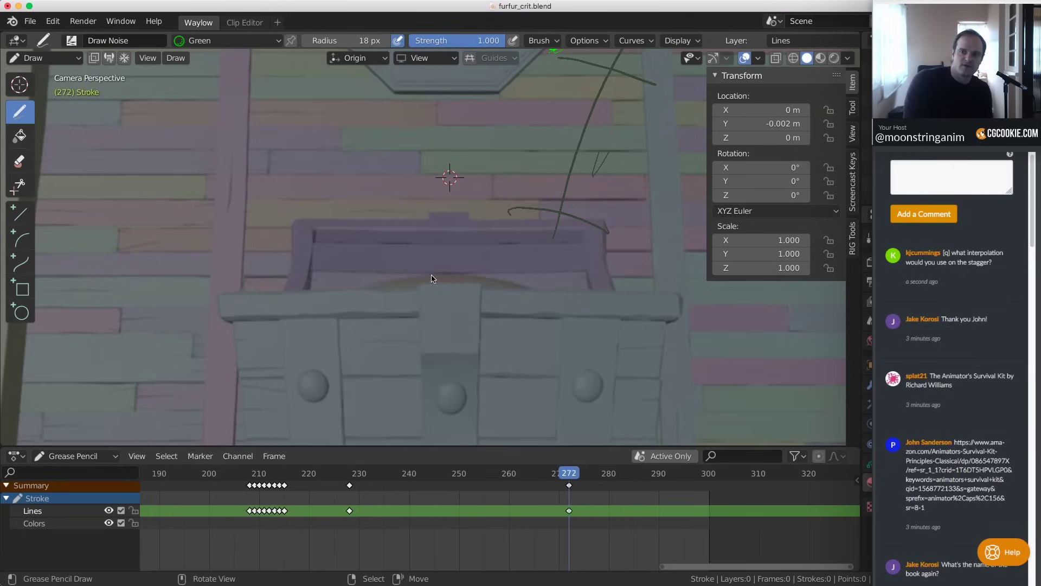
pyautogui.press('Right')
pyautogui.press('Right')
pyautogui.moveTo(434, 180)
pyautogui.mouseDown()
pyautogui.moveTo(465, 179)
pyautogui.moveTo(437, 165)
pyautogui.moveTo(462, 171)
pyautogui.mouseUp()
pyautogui.press('Right')
pyautogui.press('Left')
pyautogui.press('Right')
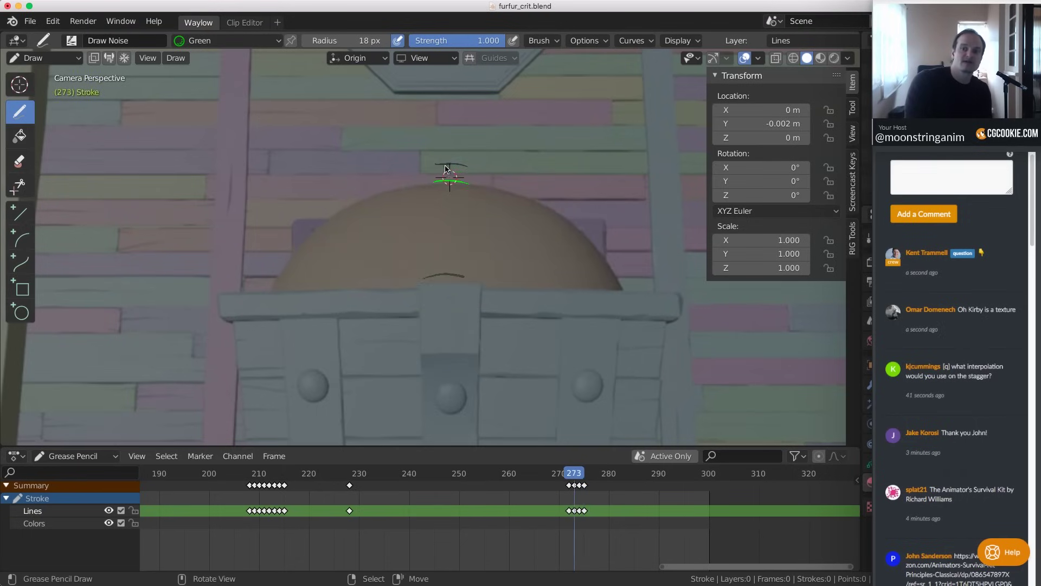
# Draw a green settling wave on frame 274 above the round shape, with dots along it for the frame spacing
pyautogui.press('Left')
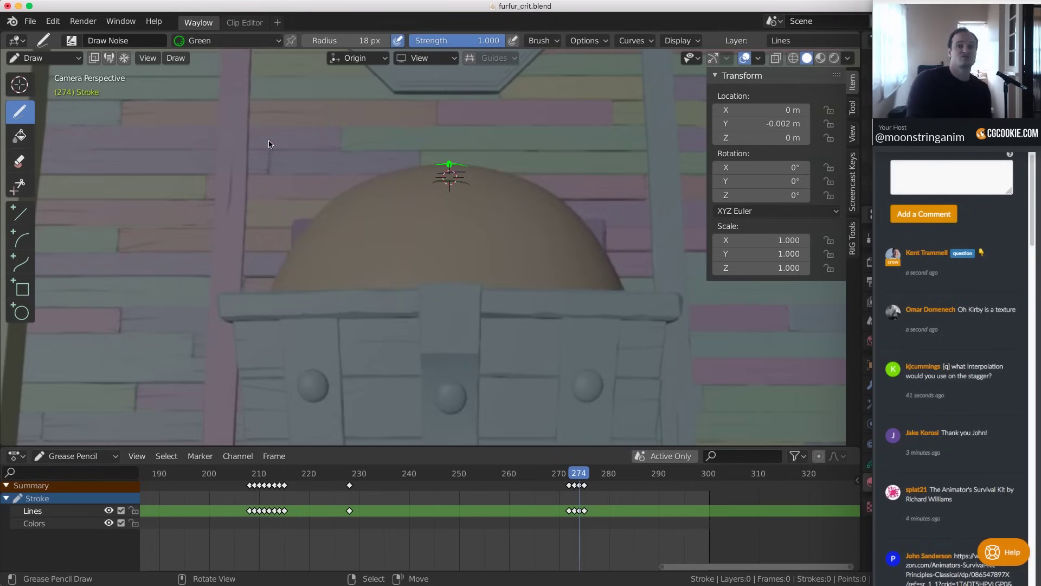
pyautogui.moveTo(263, 146)
pyautogui.mouseDown()
pyautogui.moveTo(309, 121)
pyautogui.moveTo(313, 141)
pyautogui.mouseUp()
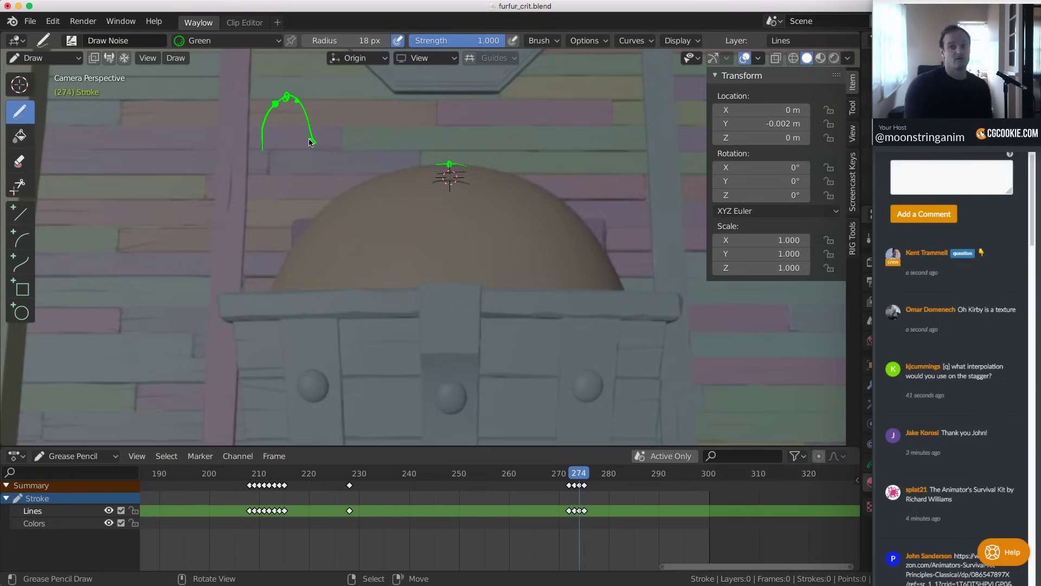
pyautogui.moveTo(312, 139)
pyautogui.mouseDown()
pyautogui.moveTo(332, 154)
pyautogui.moveTo(346, 120)
pyautogui.moveTo(399, 118)
pyautogui.mouseUp()
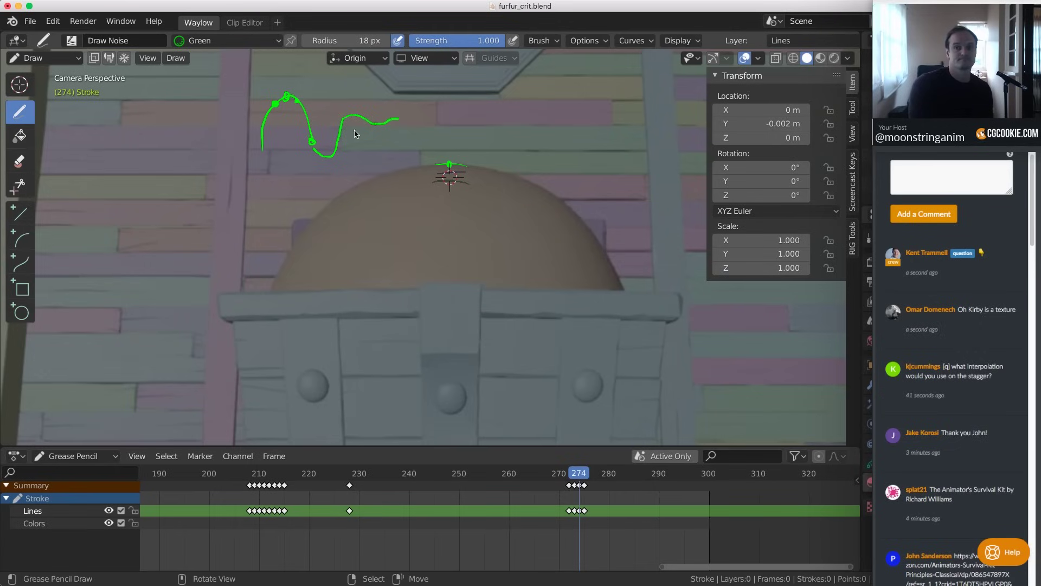
pyautogui.click(330, 154)
pyautogui.click(338, 142)
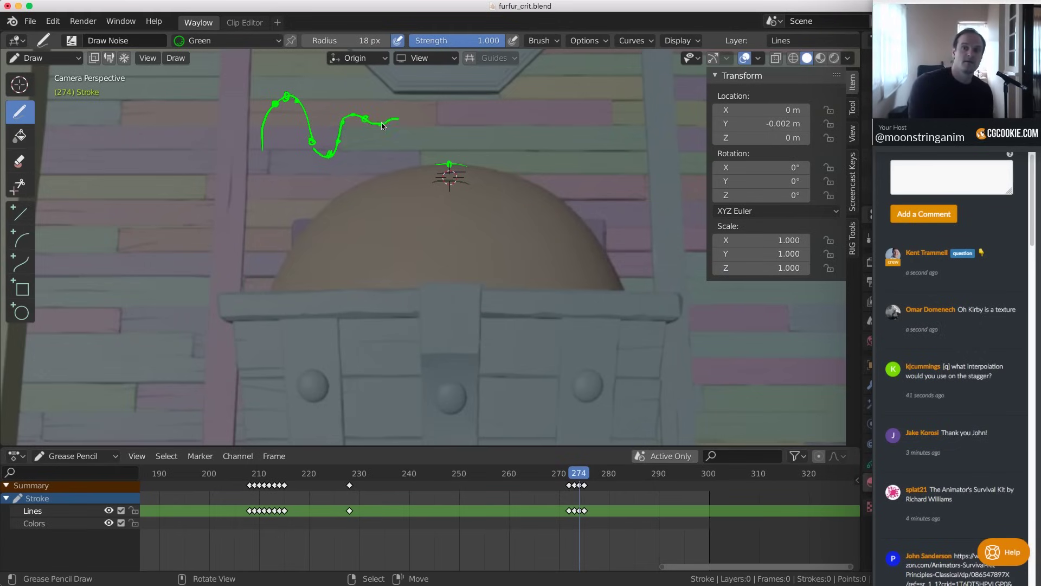
pyautogui.click(400, 118)
# Step through frames 271 to 276 to compare the round shape's movement with the marks and the drawn wave
pyautogui.press('Left')
pyautogui.press('Left')
pyautogui.press('Left')
pyautogui.press('Right')
pyautogui.press('Right')
pyautogui.press('Right')
pyautogui.press('Right')
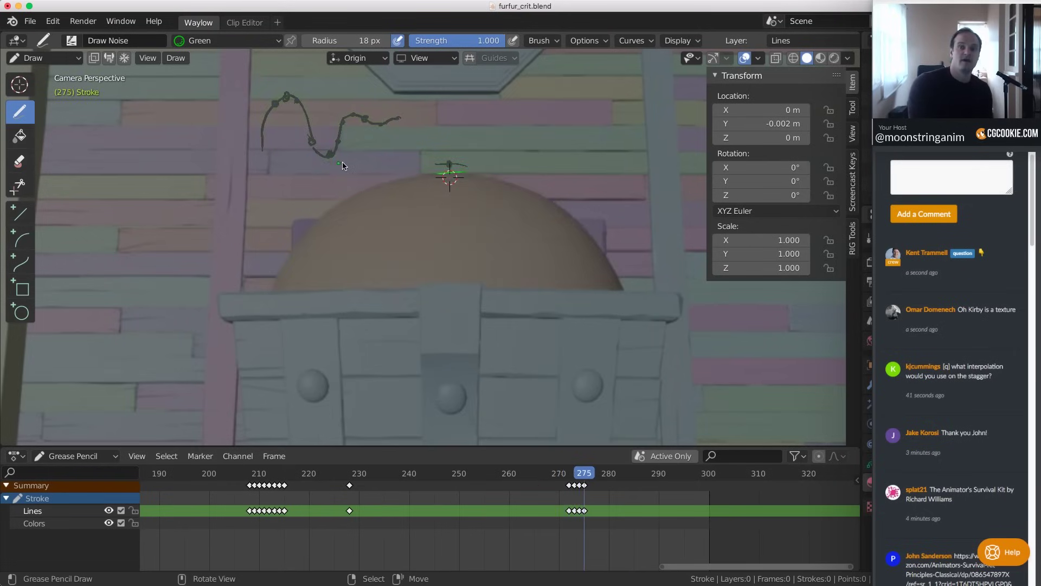
pyautogui.press('Right')
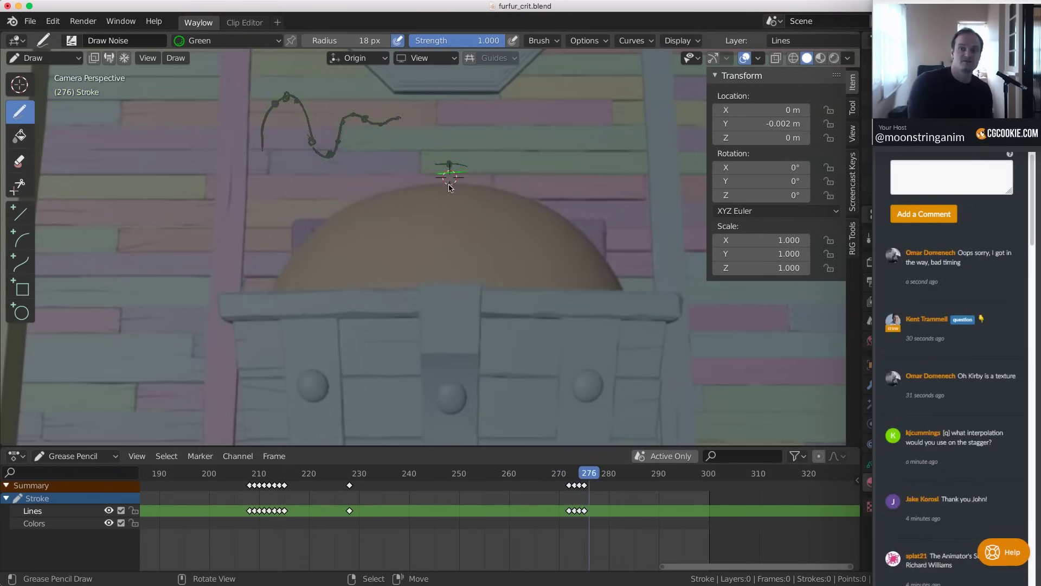
# Mark the round shape's top on frame 276 and step forward to frame 284
pyautogui.press('Right')
pyautogui.press('Right')
pyautogui.press('Right')
pyautogui.press('Right')
pyautogui.press('Right')
pyautogui.press('Right')
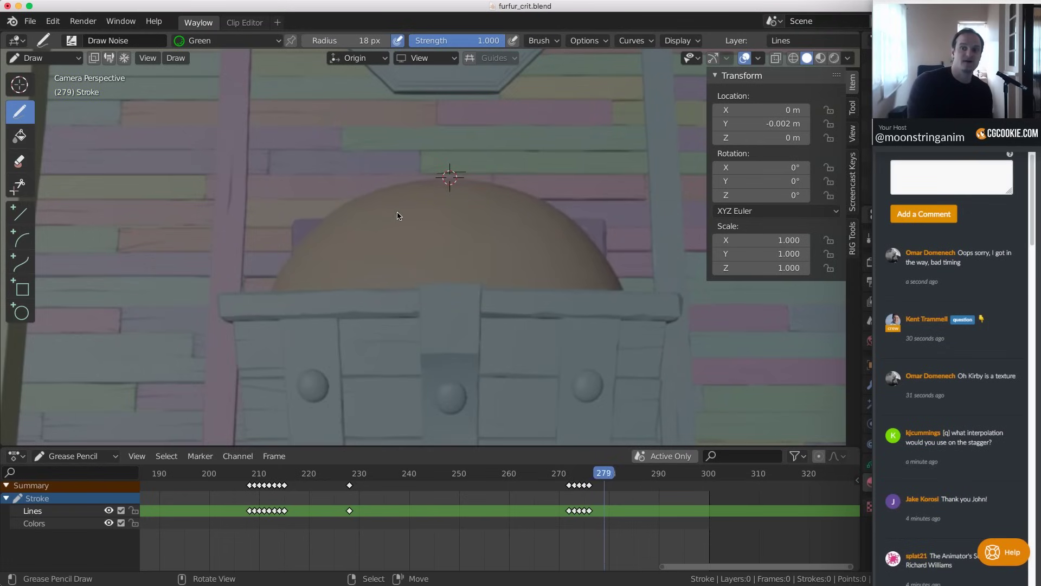
pyautogui.press('Right')
pyautogui.press('Right')
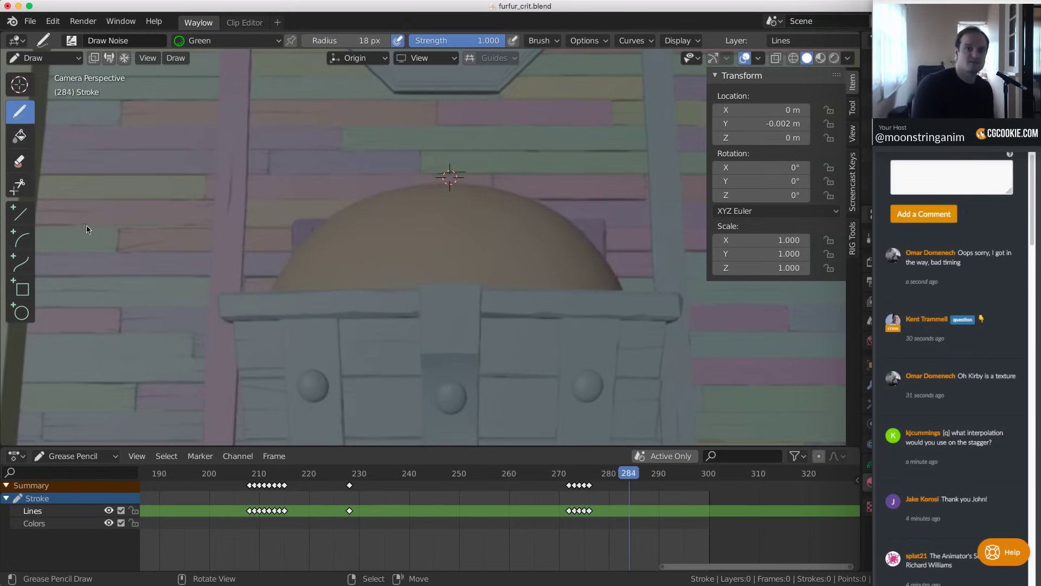
# Draw a steep settling curve and a smoother one below it at frame 284, labelled OLD in green and NEW in red
pyautogui.moveTo(72, 206)
pyautogui.mouseDown()
pyautogui.moveTo(142, 106)
pyautogui.moveTo(176, 163)
pyautogui.moveTo(202, 136)
pyautogui.moveTo(350, 131)
pyautogui.mouseUp()
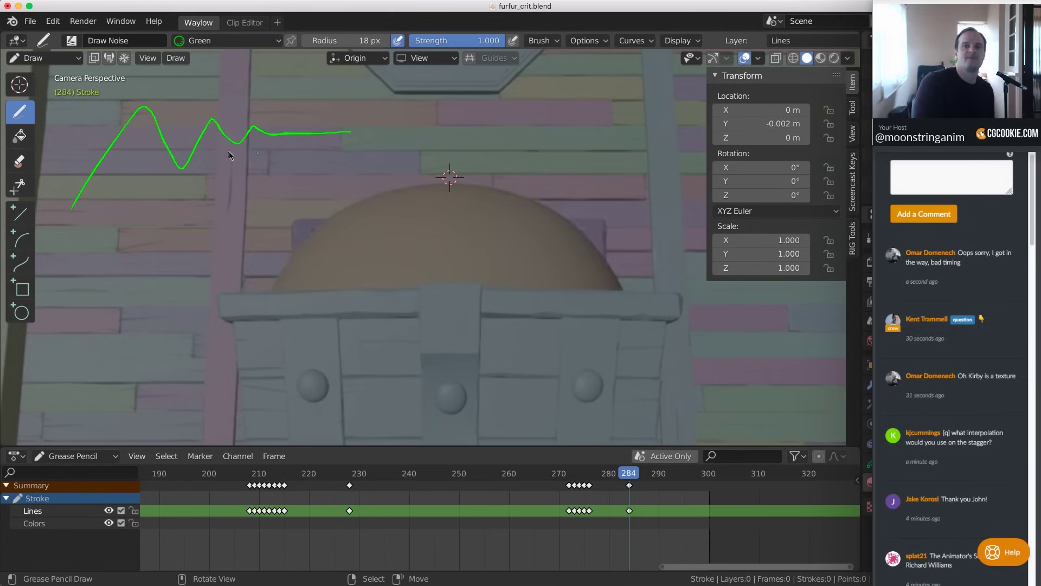
pyautogui.moveTo(58, 289)
pyautogui.mouseDown()
pyautogui.moveTo(82, 259)
pyautogui.moveTo(187, 268)
pyautogui.moveTo(209, 247)
pyautogui.moveTo(324, 248)
pyautogui.mouseUp()
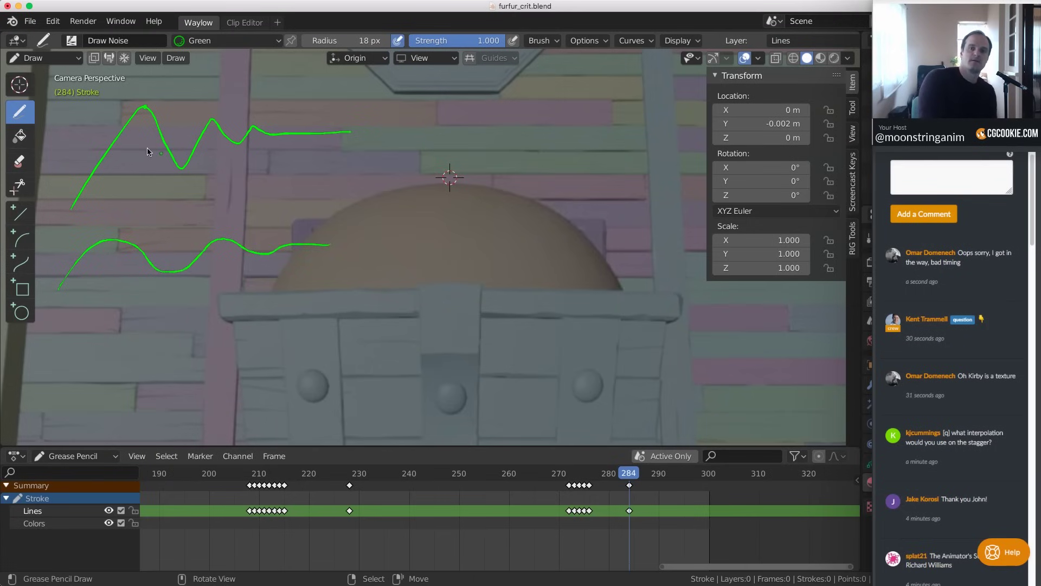
pyautogui.moveTo(289, 97); pyautogui.dragTo(310, 104)
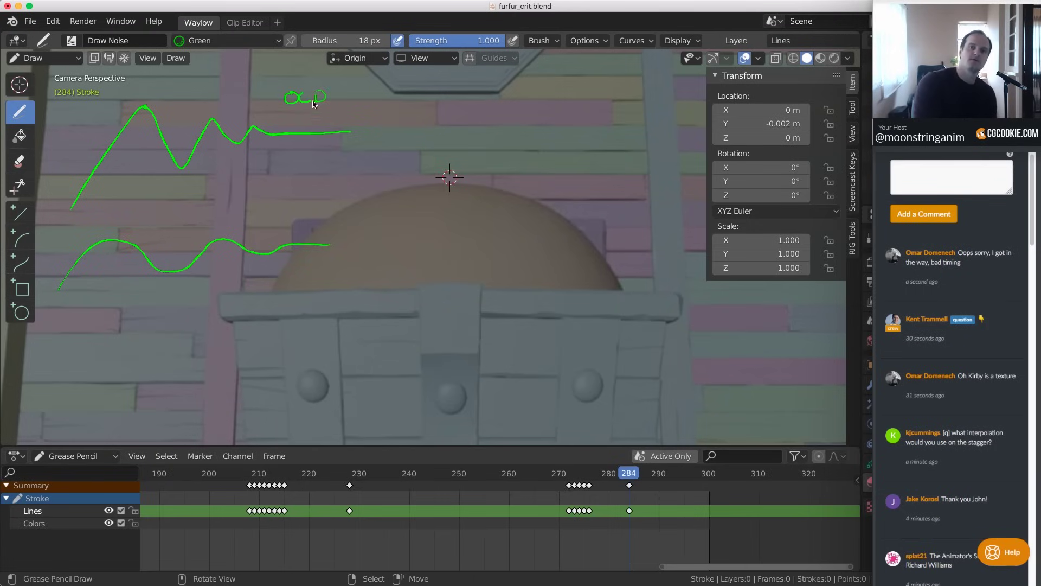
pyautogui.click(922, 279)
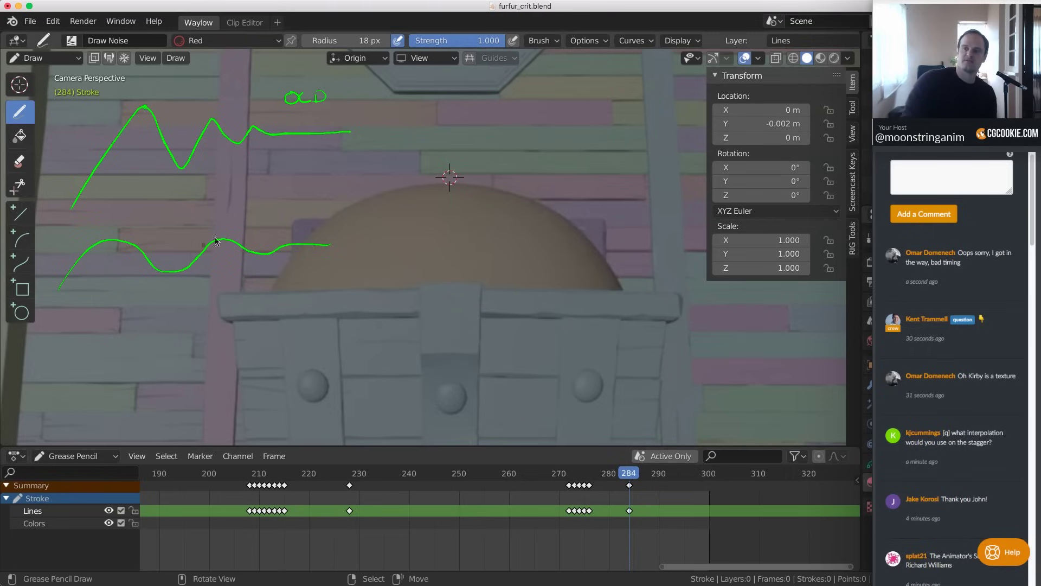
pyautogui.moveTo(260, 229); pyautogui.dragTo(283, 221)
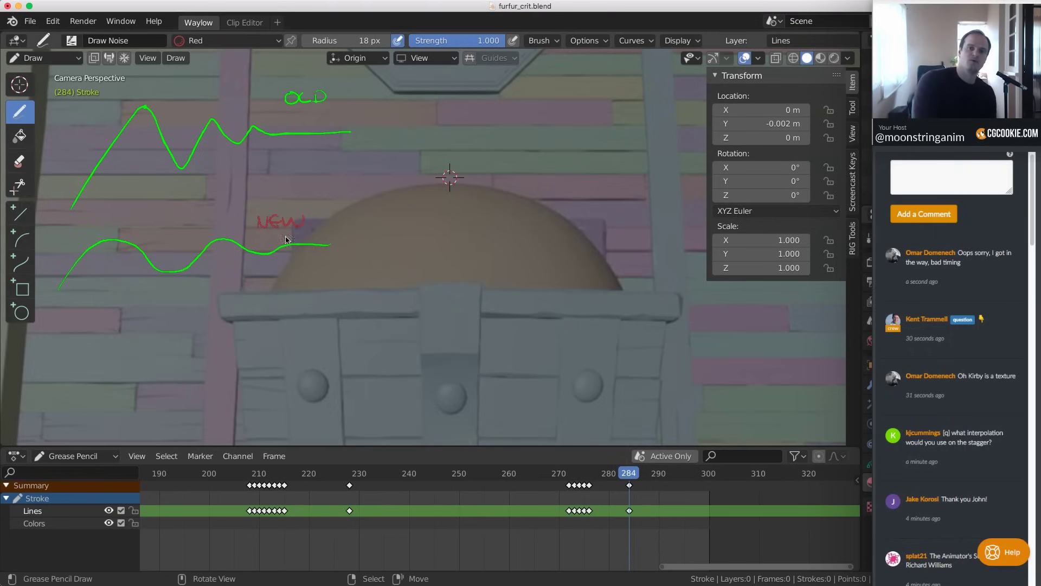
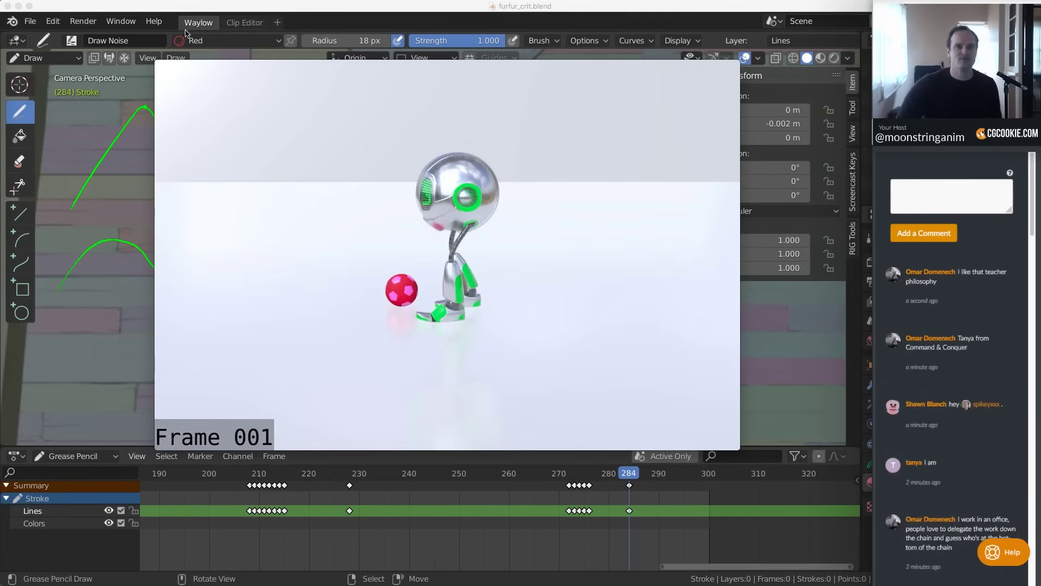
# Enlarge the video player window, play spline2 0000001 0170.mp4 of the robot through to its end, and close it
pyautogui.moveTo(286, 131); pyautogui.dragTo(202, 104)
pyautogui.moveTo(642, 420); pyautogui.dragTo(842, 545)
pyautogui.moveTo(372, 456); pyautogui.dragTo(372, 452)
pyautogui.click(444, 441)
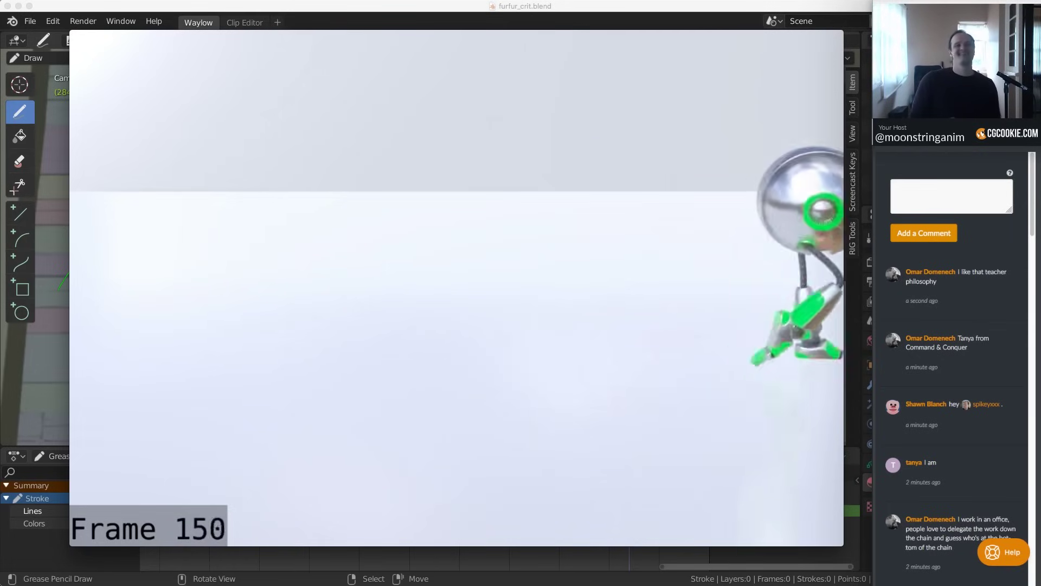
pyautogui.click(455, 440)
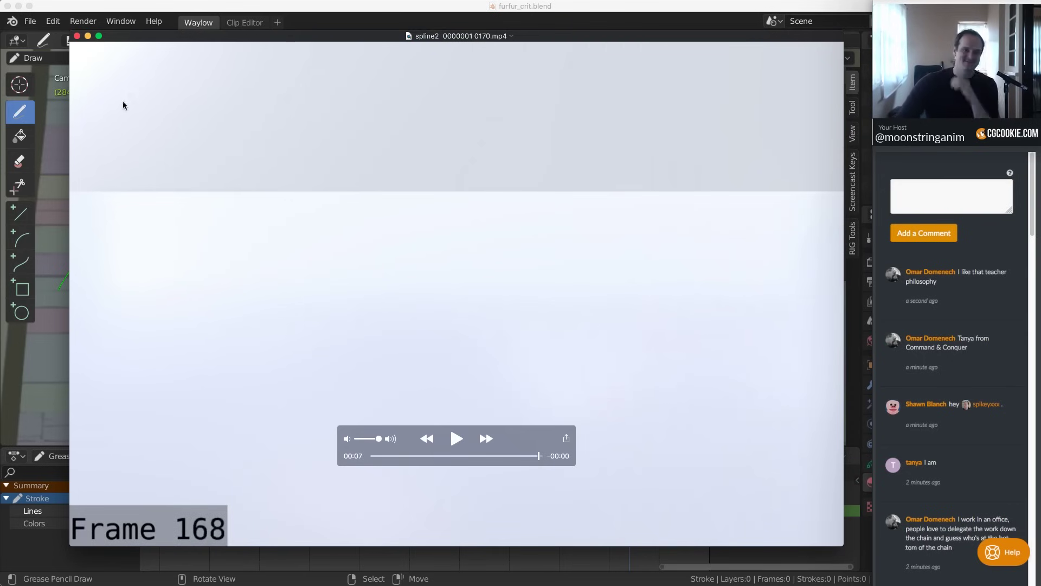
pyautogui.click(77, 35)
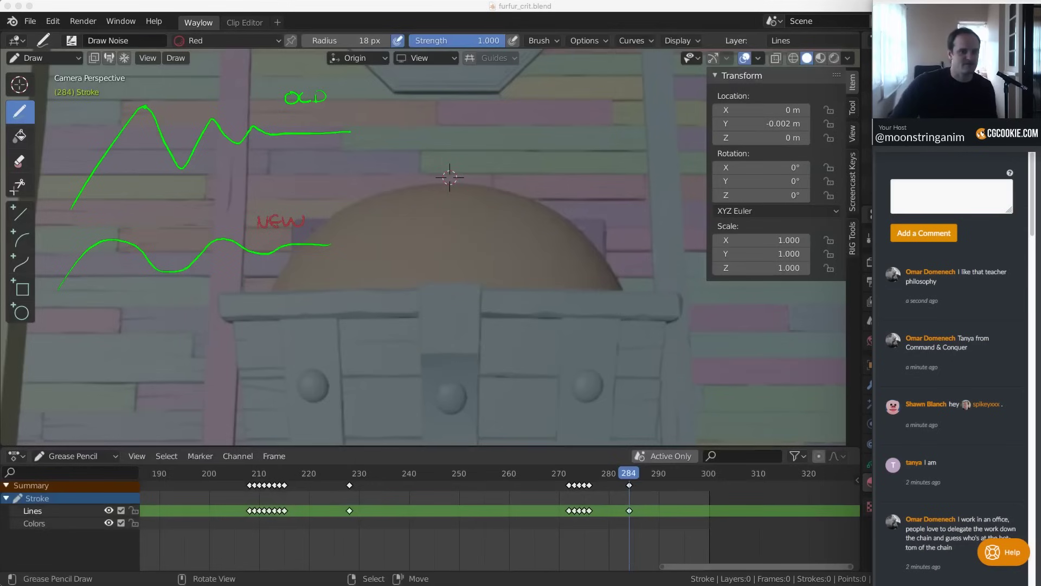
# Save furfur_crit.blend and switch to the T_crit.blend window
pyautogui.click(30, 21)
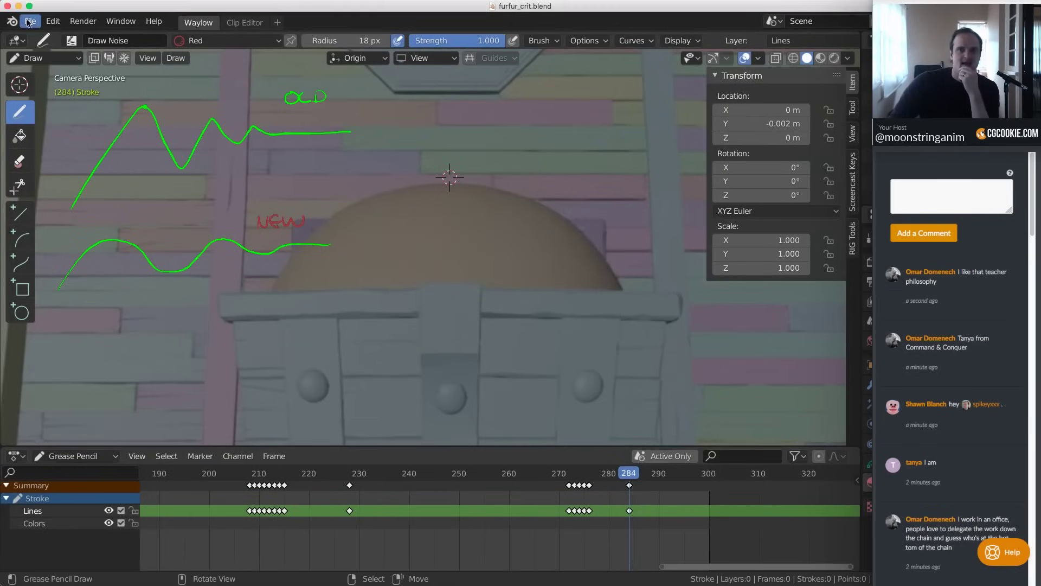
pyautogui.click(29, 21)
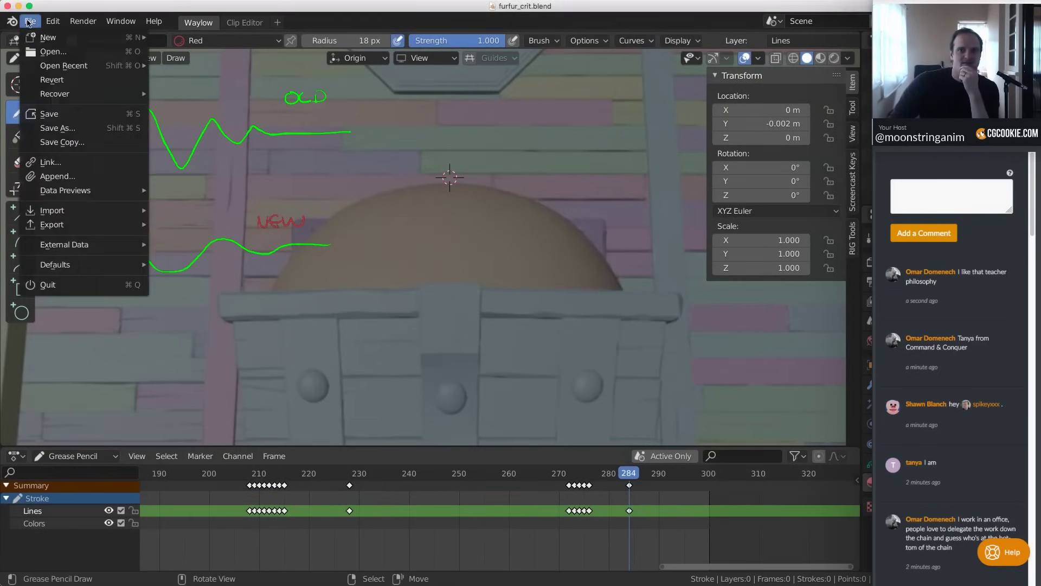
pyautogui.click(89, 115)
pyautogui.press('super+Tab')
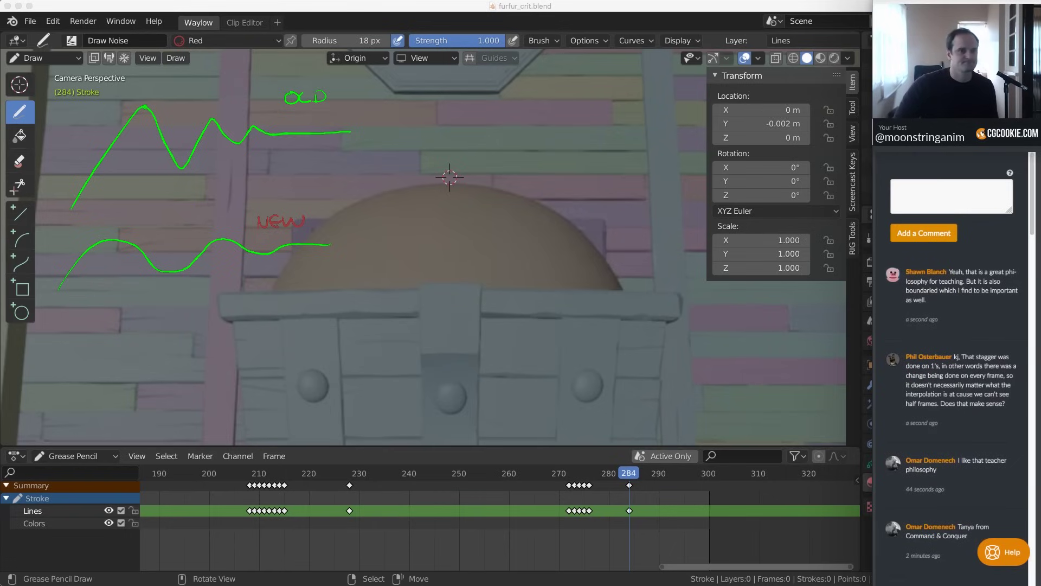
pyautogui.press('super+Tab')
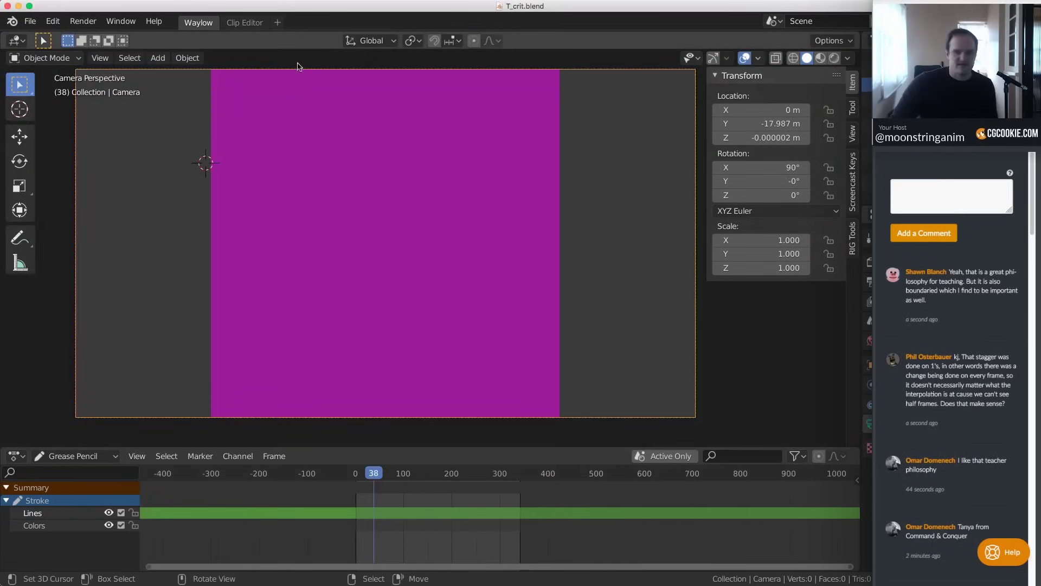
# Load spline2 0000001 0170.mp4 as the movie clip, match the scene length to it, return to the Waylow workspace and save T_crit.blend
pyautogui.click(252, 25)
pyautogui.click(489, 40)
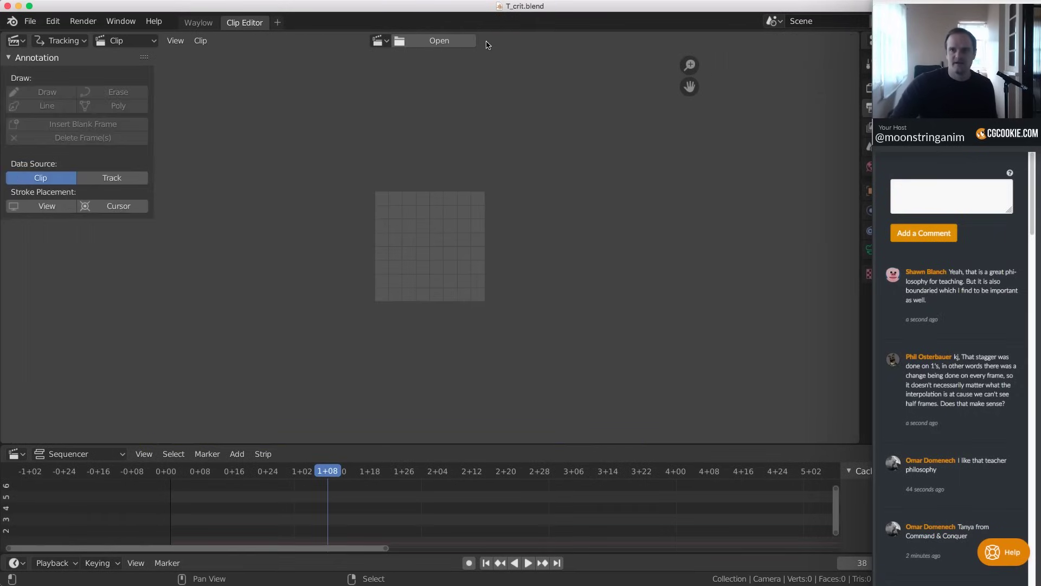
pyautogui.click(398, 43)
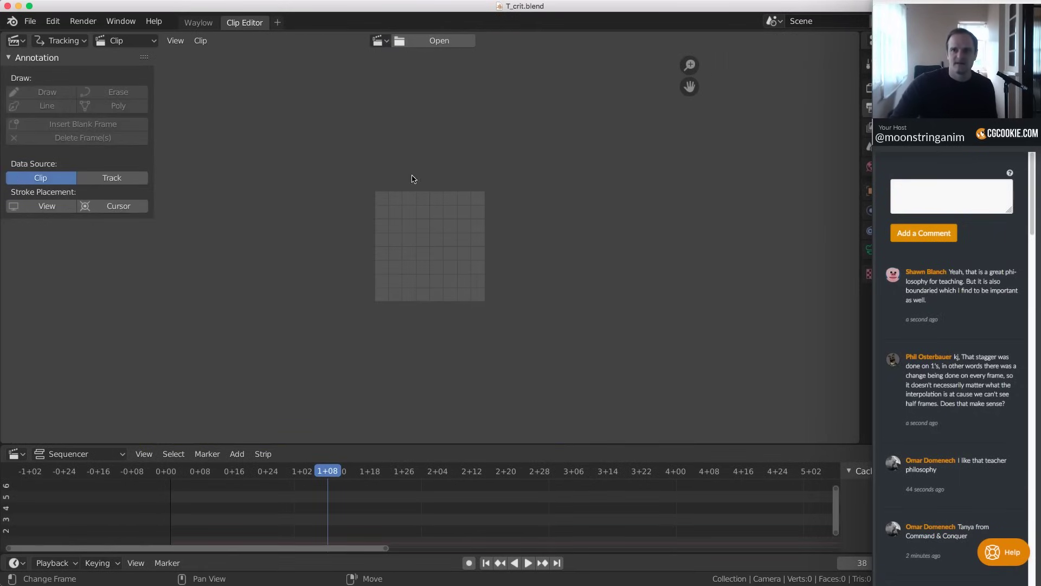
pyautogui.moveTo(0, 237); pyautogui.dragTo(509, 276)
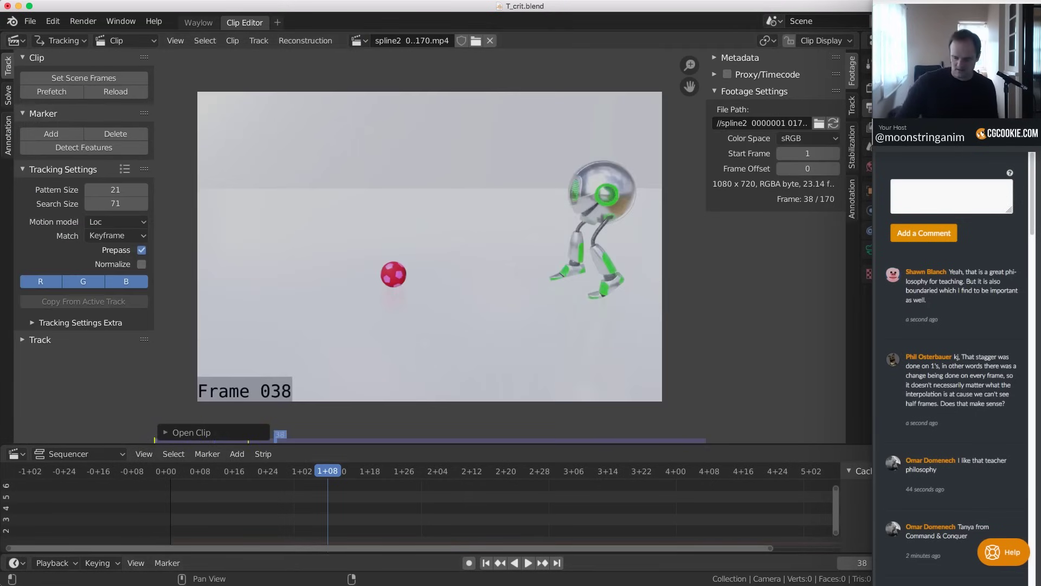
pyautogui.click(199, 23)
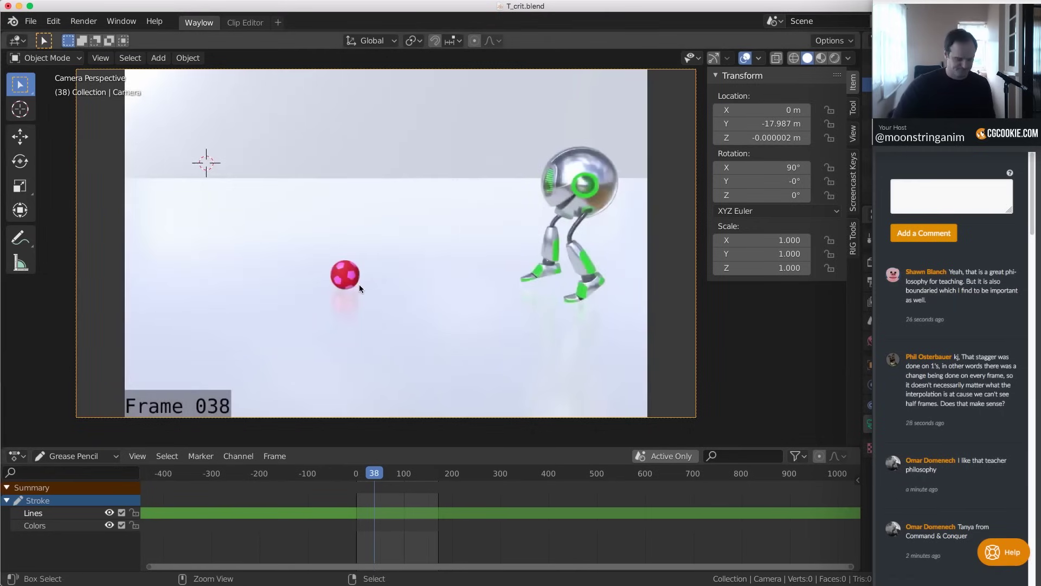
pyautogui.press('super+s')
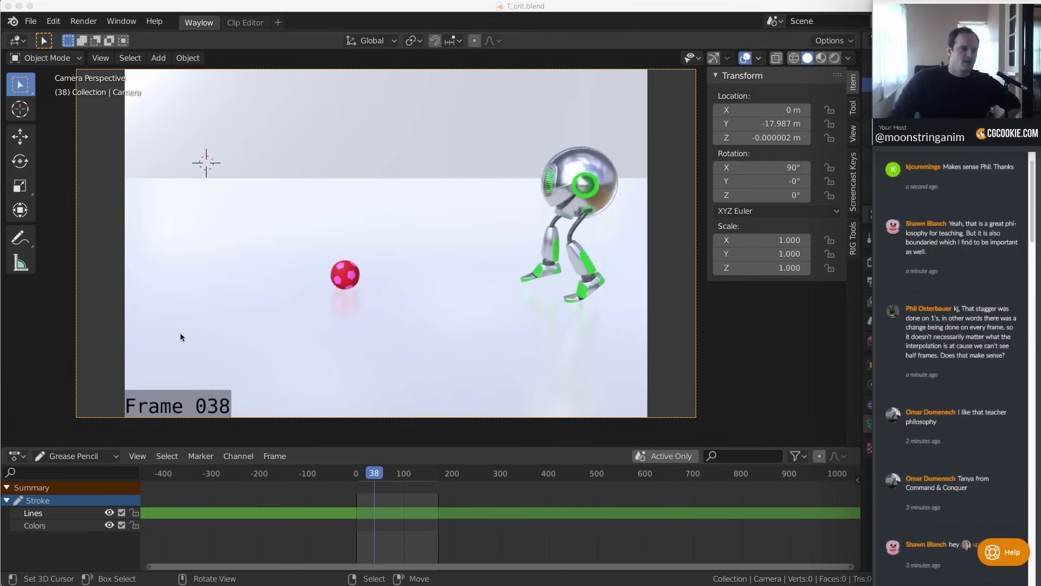
# Go to frame 6 for a closer look at the robot and select the Stroke grease pencil object
pyautogui.click(358, 525)
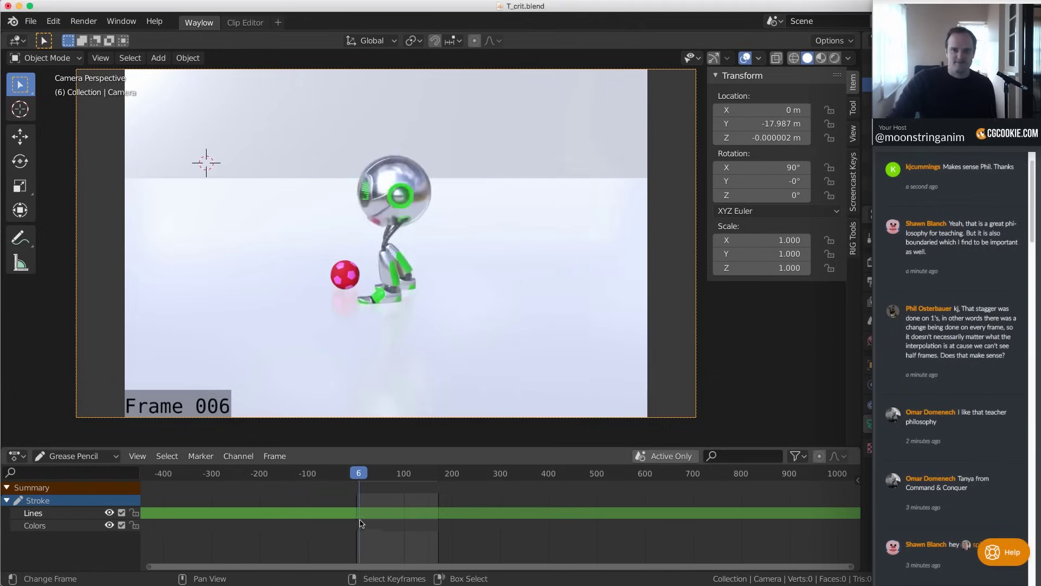
pyautogui.scroll(4, 456, 324)
pyautogui.scroll(-2, 463, 317)
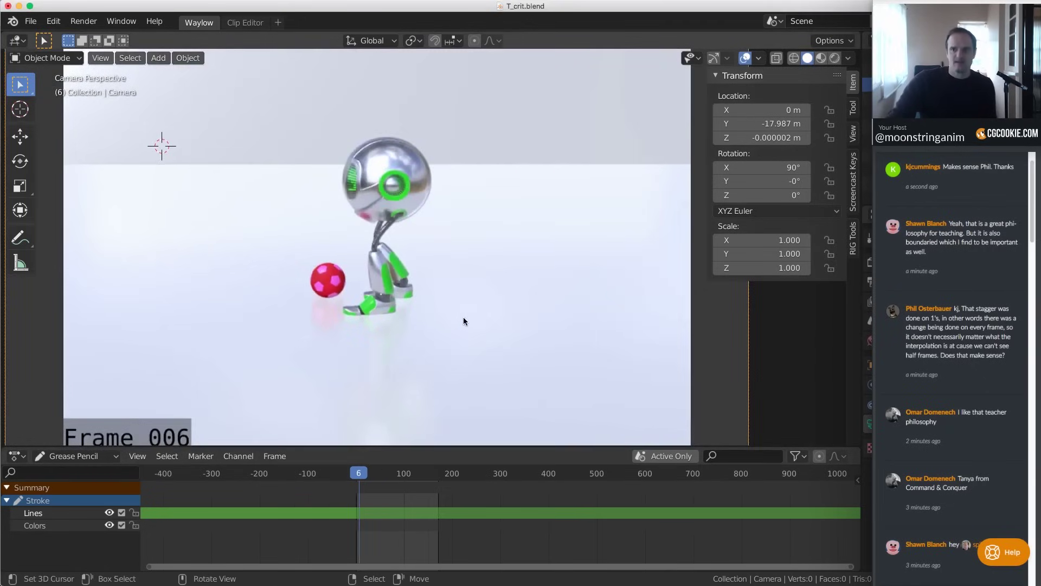
pyautogui.click(908, 98)
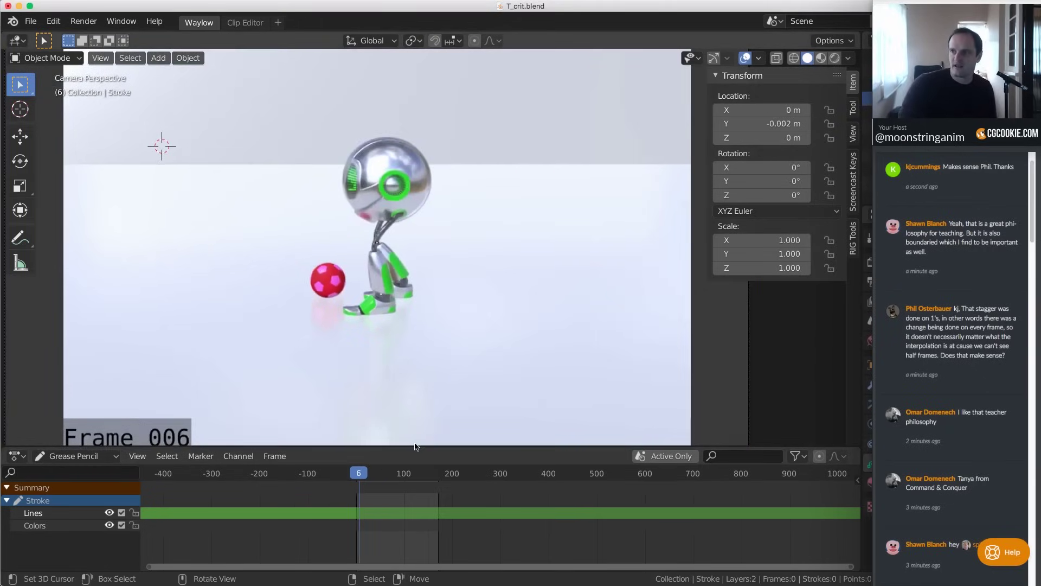
# Play the robot clip from frame 3 and stop the playback
pyautogui.scroll(1, 347, 501)
pyautogui.click(334, 510)
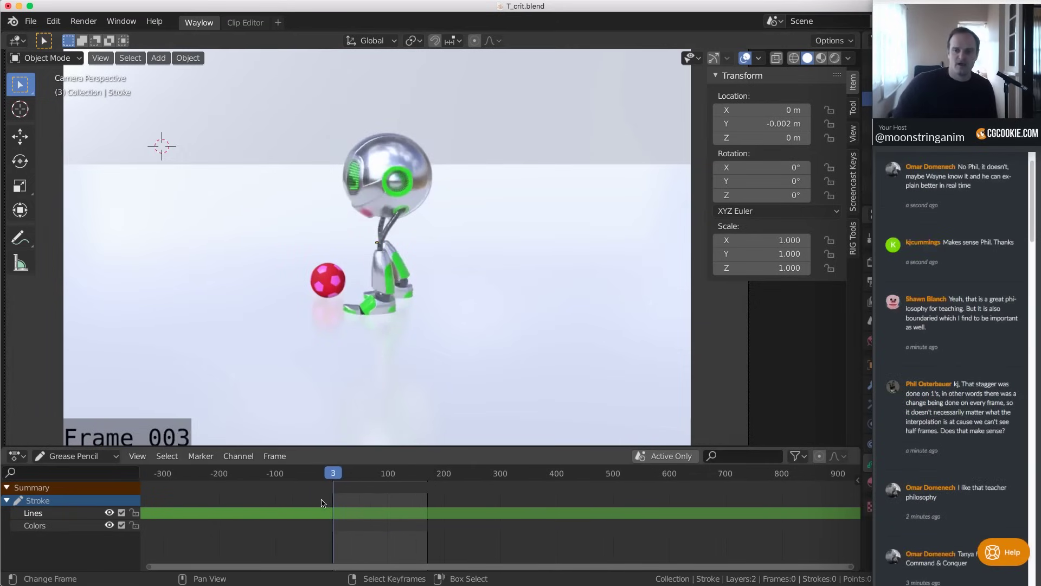
pyautogui.press('space')
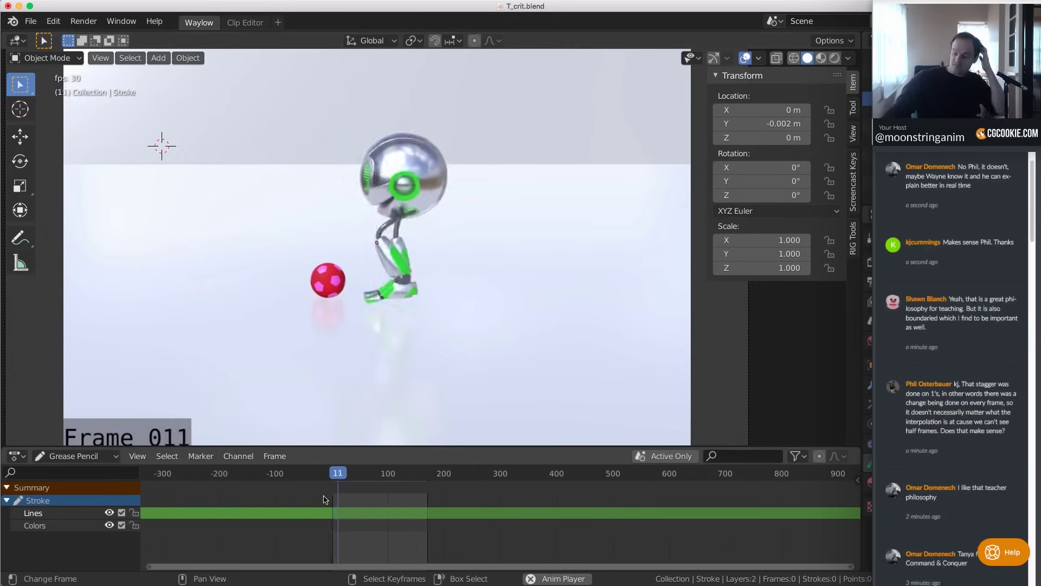
pyautogui.press('Escape')
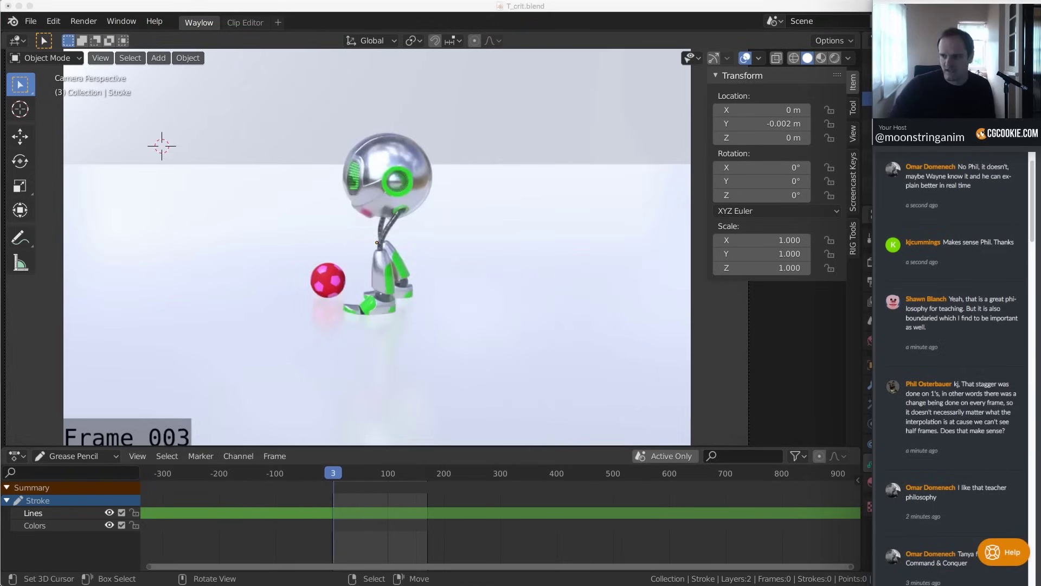
# Set the scene frame rate to 24 fps and play the robot clip again from its opening frames
pyautogui.click(869, 282)
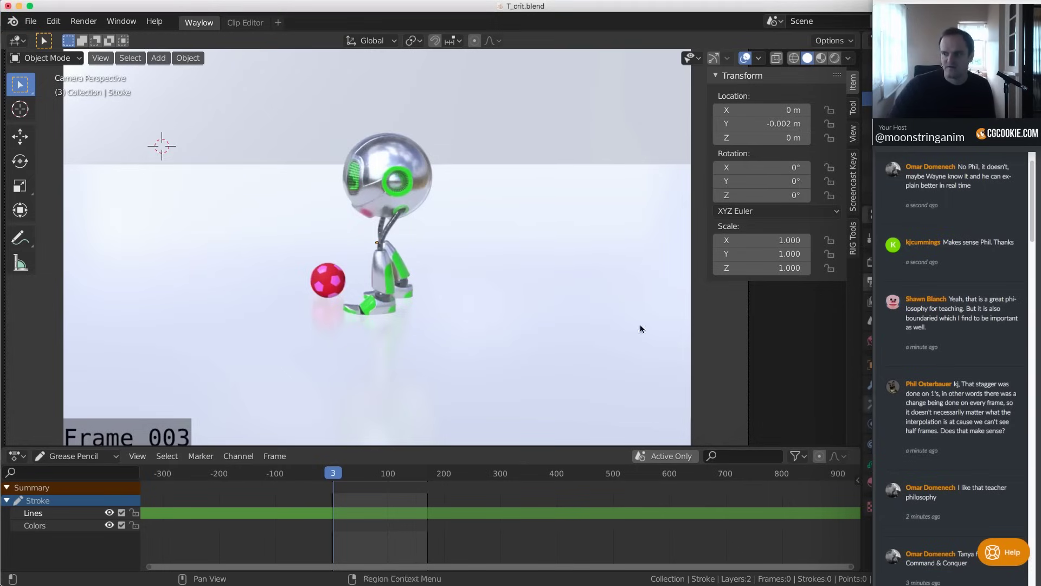
pyautogui.click(335, 473)
pyautogui.scroll(3, 379, 324)
pyautogui.scroll(-2, 380, 320)
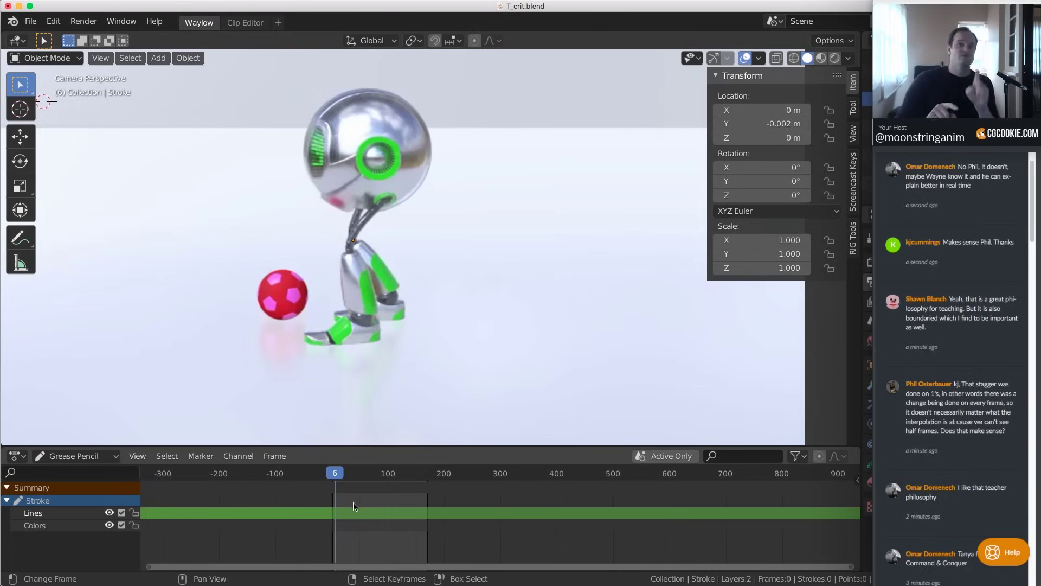
pyautogui.click(335, 541)
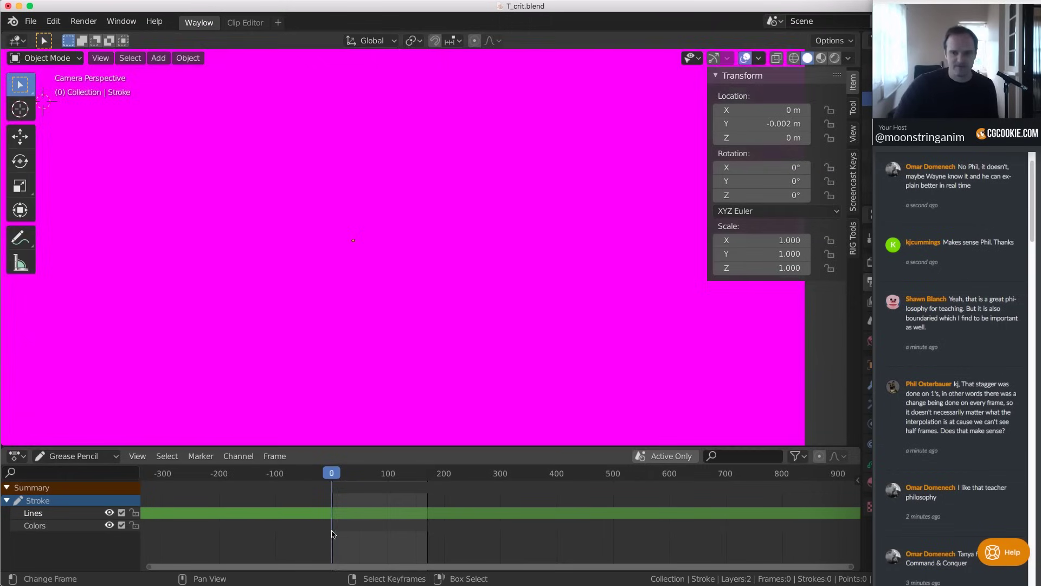
pyautogui.scroll(2, 336, 542)
pyautogui.scroll(-2, 387, 353)
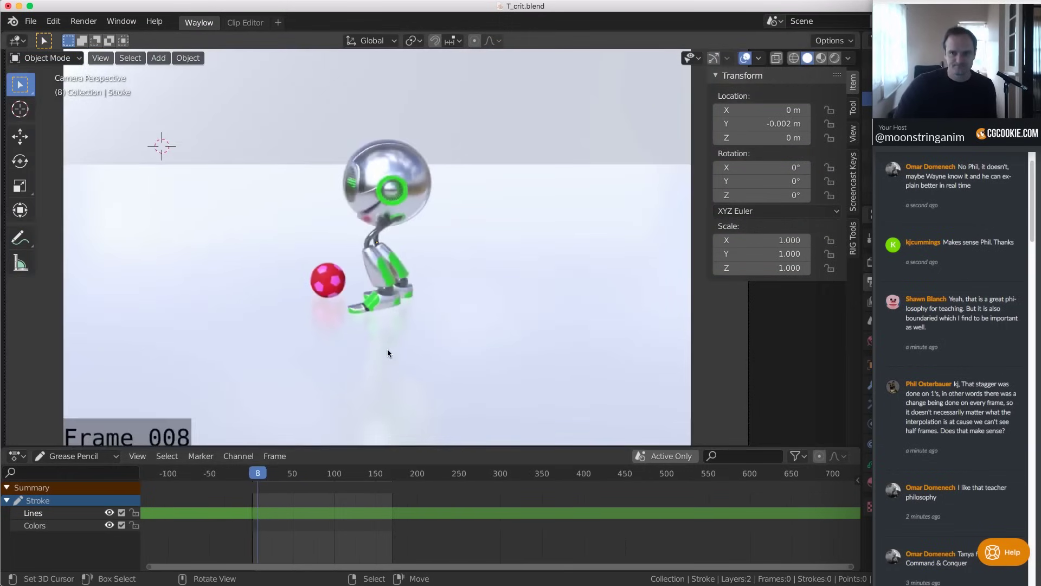
pyautogui.press('space')
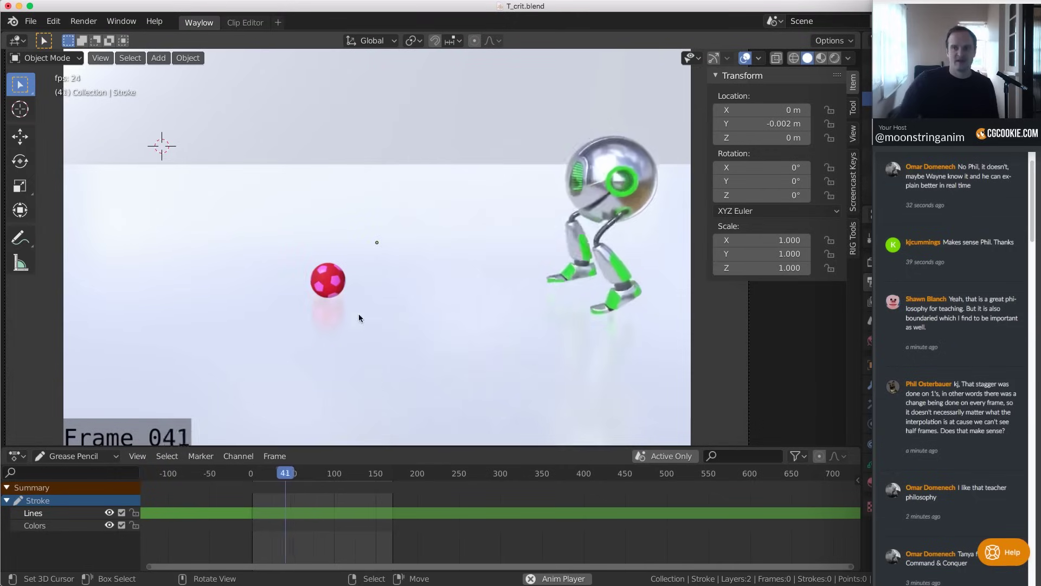
# Return to frame 1 and step forward to frame 13 to examine how the robot starts moving away from the ball
pyautogui.moveTo(259, 508); pyautogui.dragTo(253, 510)
pyautogui.press('Left')
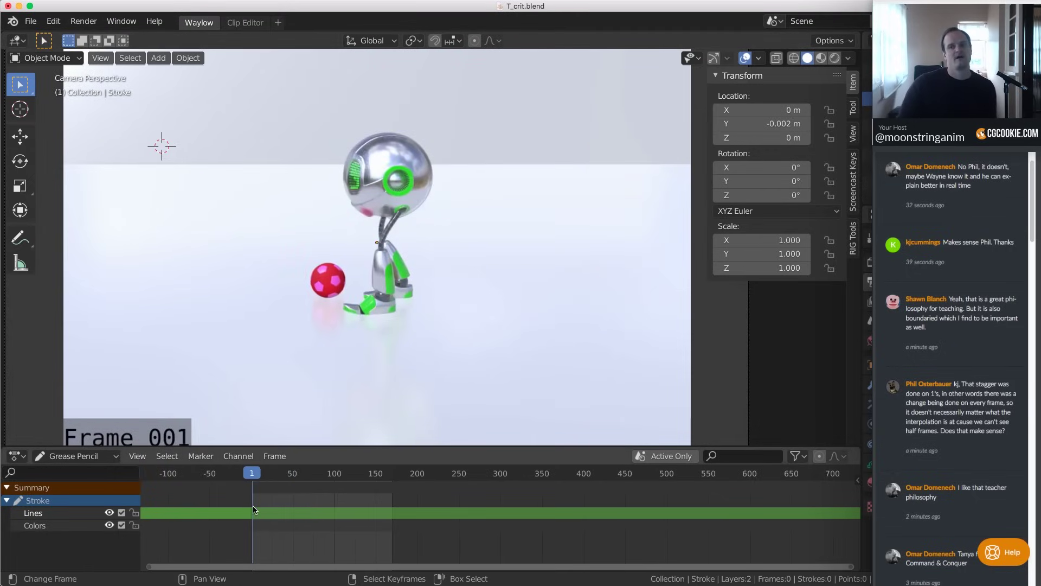
pyautogui.press('Right')
pyautogui.press('Right')
pyautogui.press('Right')
pyautogui.press('Right')
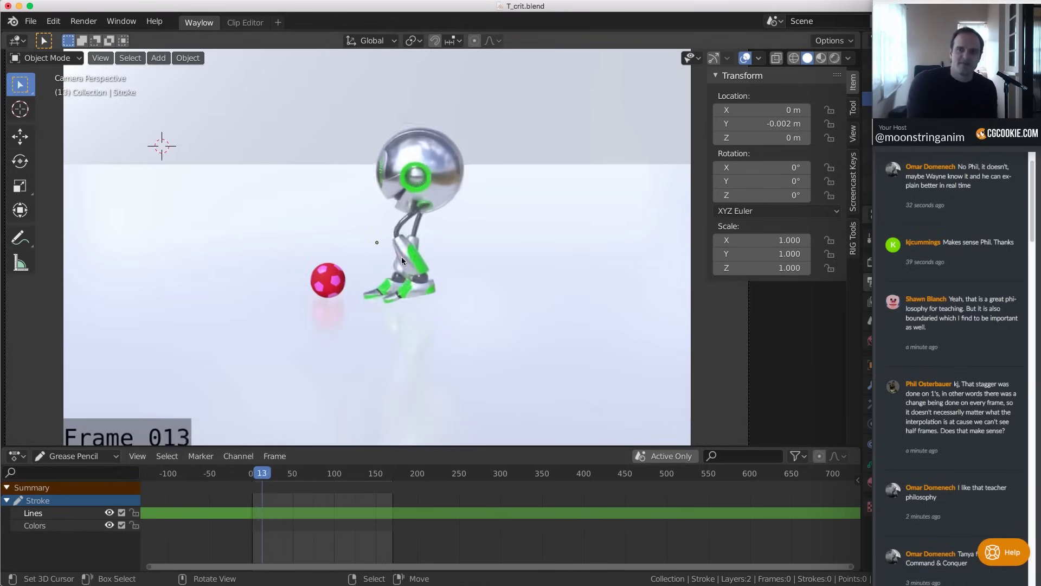
pyautogui.press('Right')
pyautogui.press('Right')
pyautogui.press('Right')
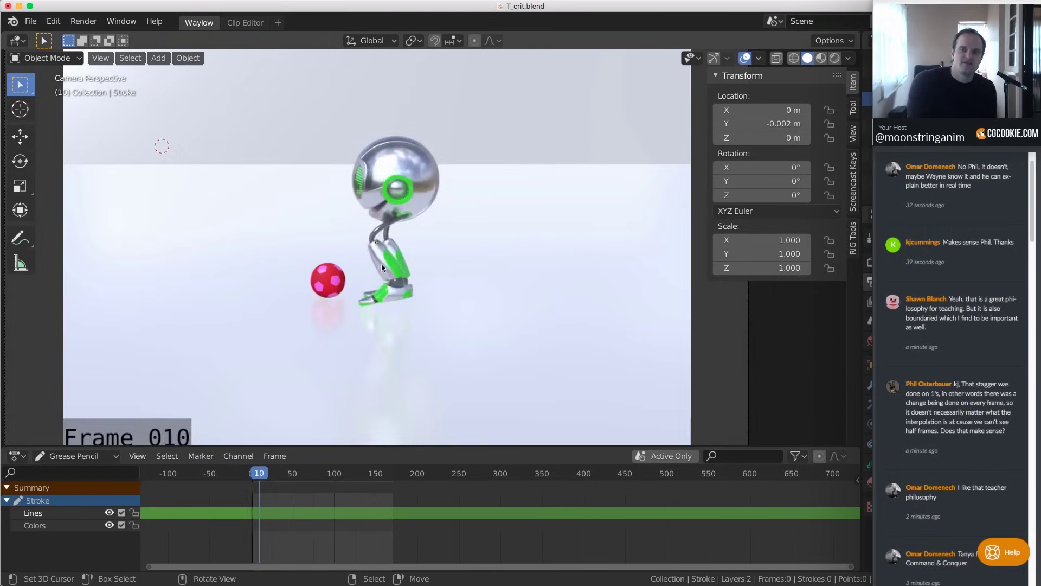
# Step back and forth around frames 7 to 10 to examine the robot's knees and feet as it leaves the ground
pyautogui.press('Left')
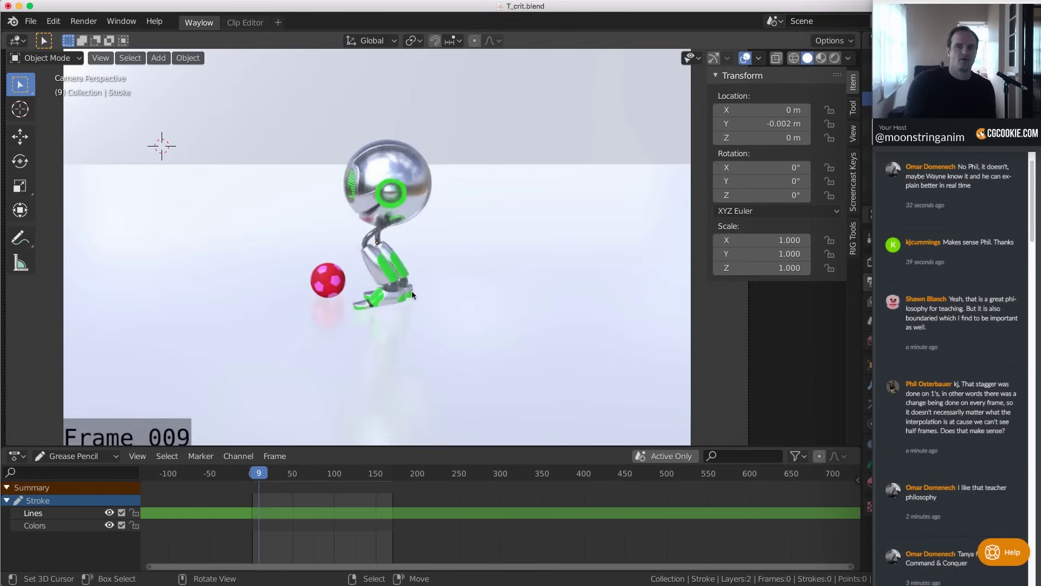
pyautogui.press('Right')
pyautogui.press('Right')
pyautogui.press('Right')
pyautogui.press('Left')
pyautogui.press('Left')
pyautogui.press('Left')
pyautogui.press('Left')
pyautogui.press('Left')
pyautogui.press('Left')
pyautogui.press('Left')
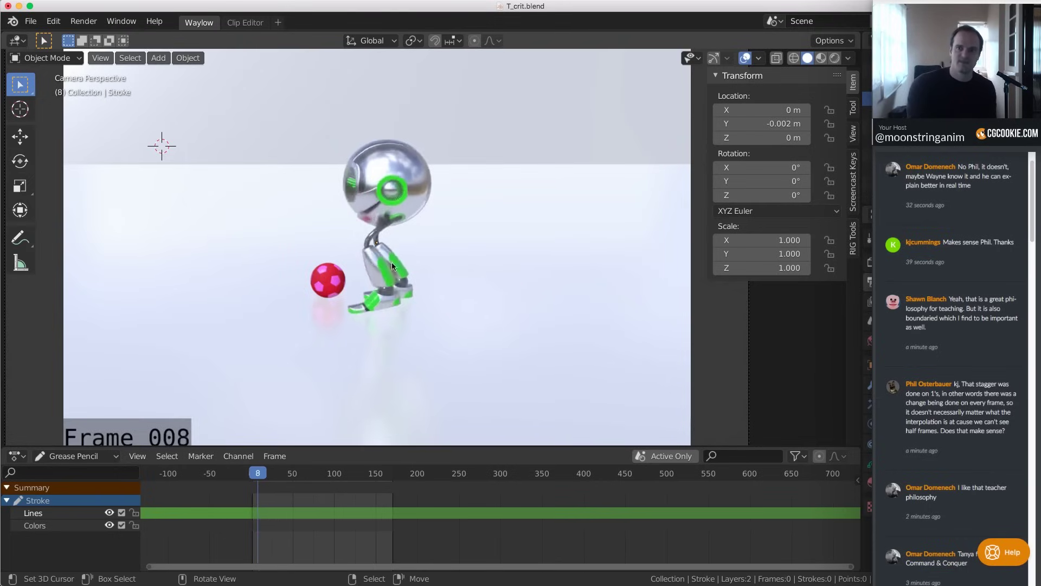
pyautogui.press('Right')
pyautogui.press('Right')
pyautogui.press('Right')
pyautogui.press('Right')
pyautogui.press('Left')
pyautogui.press('Left')
pyautogui.press('Right')
pyautogui.press('Right')
pyautogui.press('Right')
pyautogui.press('Left')
pyautogui.press('Left')
pyautogui.press('Left')
pyautogui.press('Left')
pyautogui.press('Left')
pyautogui.press('Left')
pyautogui.press('Left')
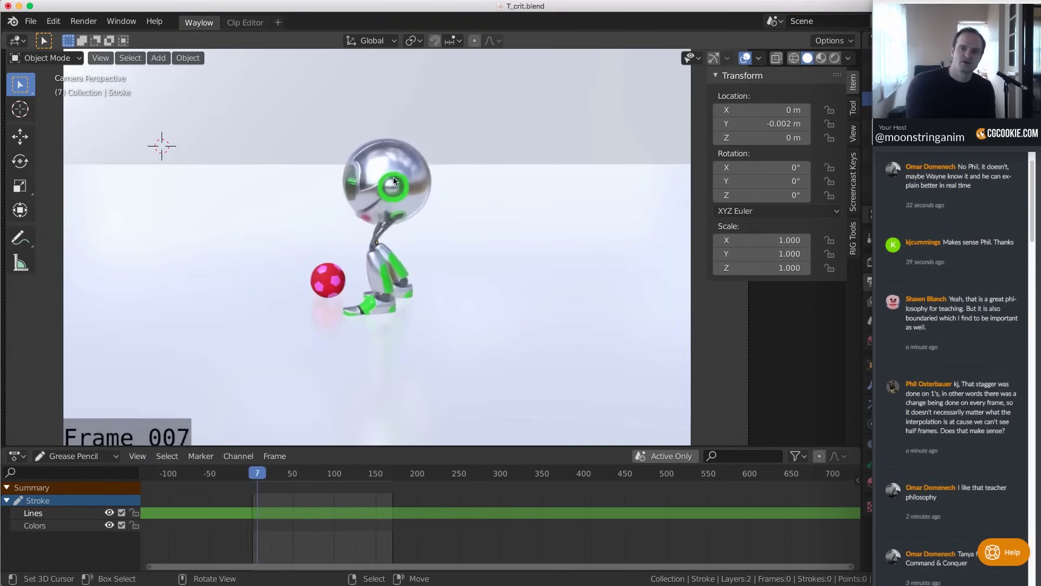
# Step between frames 6 and 12 to compare the movement of the green ring on the robot's head with its feet
pyautogui.press('Right')
pyautogui.press('Right')
pyautogui.press('Right')
pyautogui.press('Right')
pyautogui.press('Right')
pyautogui.press('Right')
pyautogui.press('Right')
pyautogui.press('Right')
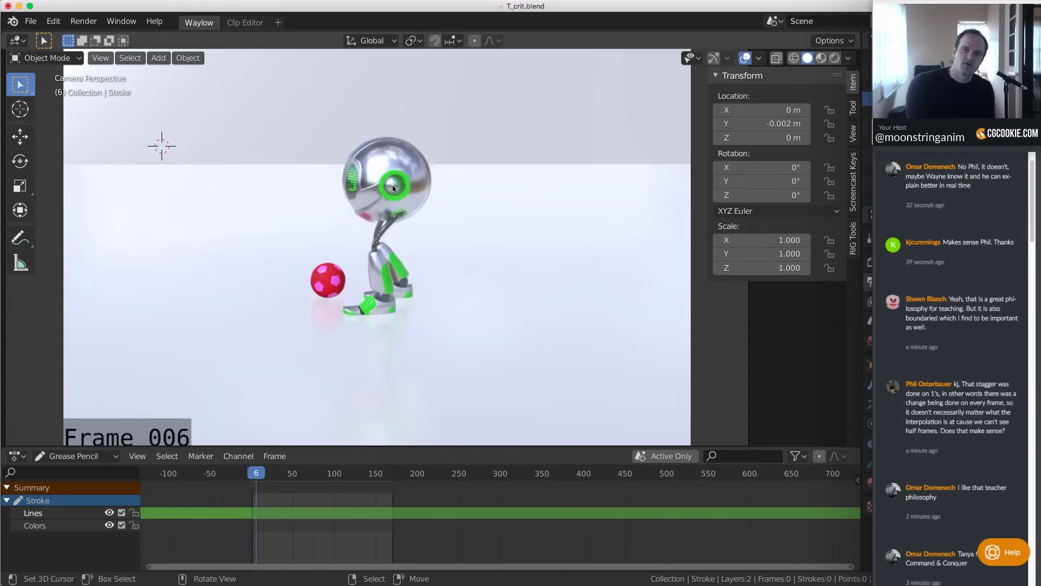
pyautogui.press('Left')
pyautogui.press('Left')
pyautogui.press('Right')
pyautogui.press('Right')
pyautogui.press('Right')
pyautogui.press('Right')
pyautogui.press('Right')
pyautogui.press('Right')
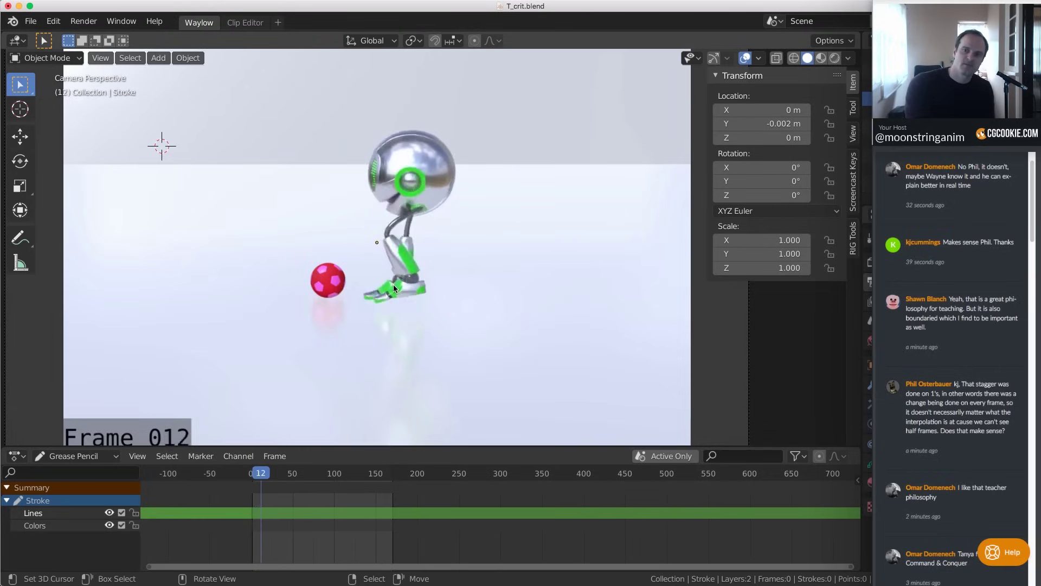
# Step repeatedly through the robot's take-off and back to frame 4 to examine its hips and legs
pyautogui.press('Left')
pyautogui.press('Left')
pyautogui.press('Left')
pyautogui.press('Left')
pyautogui.press('Left')
pyautogui.press('Left')
pyautogui.press('Right')
pyautogui.press('Right')
pyautogui.press('Right')
pyautogui.press('Right')
pyautogui.press('Left')
pyautogui.press('Left')
pyautogui.press('Left')
pyautogui.press('Left')
pyautogui.press('Right')
pyautogui.press('Right')
pyautogui.press('Right')
pyautogui.press('Right')
pyautogui.press('Right')
pyautogui.press('Right')
pyautogui.press('Right')
pyautogui.press('Right')
pyautogui.press('Left')
pyautogui.press('Left')
pyautogui.press('Left')
pyautogui.press('Left')
pyautogui.press('Left')
pyautogui.press('Left')
pyautogui.press('Left')
pyautogui.press('Left')
pyautogui.press('Left')
pyautogui.press('Left')
pyautogui.press('Left')
pyautogui.press('Left')
pyautogui.press('Left')
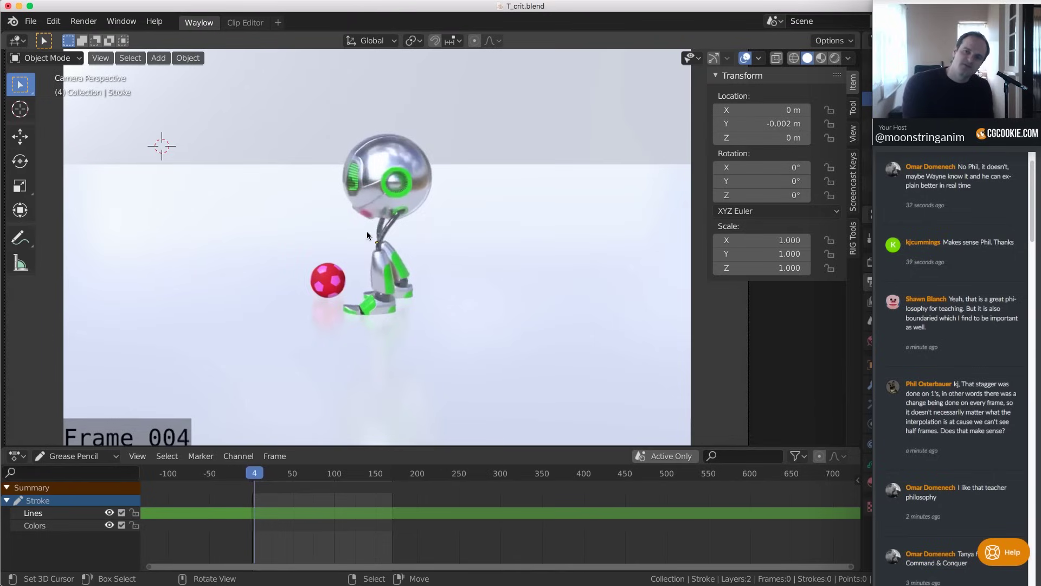
# Step back and forth around frames 8 and 9 to track the green ring on the robot's head
pyautogui.press('Right')
pyautogui.press('Right')
pyautogui.press('Right')
pyautogui.press('Right')
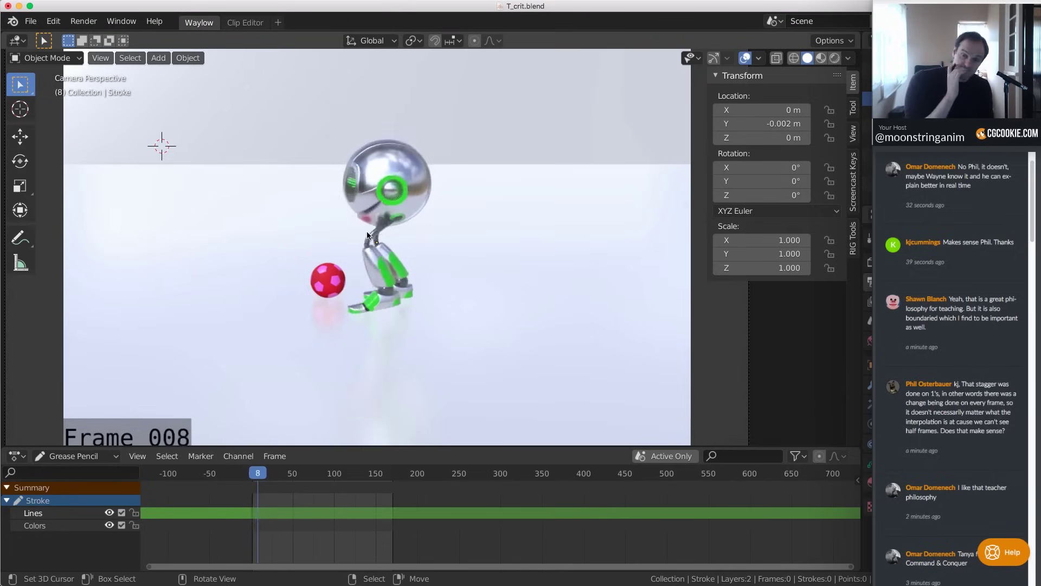
pyautogui.press('Left')
pyautogui.press('Left')
pyautogui.press('Left')
pyautogui.press('Right')
pyautogui.press('Right')
pyautogui.press('Right')
pyautogui.press('Right')
pyautogui.press('Right')
pyautogui.press('Right')
pyautogui.press('Left')
pyautogui.press('Left')
pyautogui.press('Right')
pyautogui.press('Left')
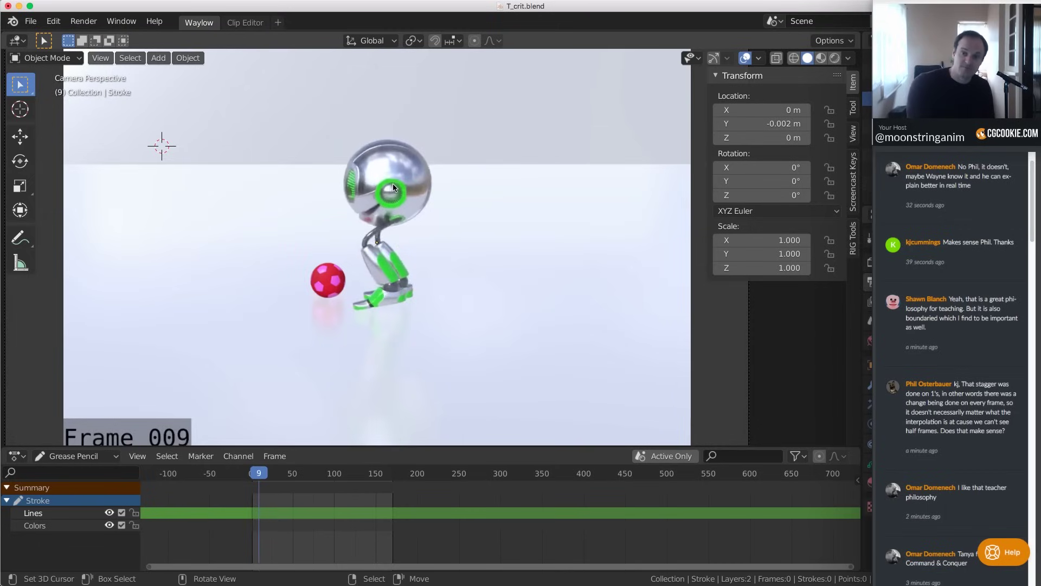
# Switch the Stroke object to Draw mode, circle the green ring on the robot's head in black on frame 9, and advance to frame 10
pyautogui.click(436, 160)
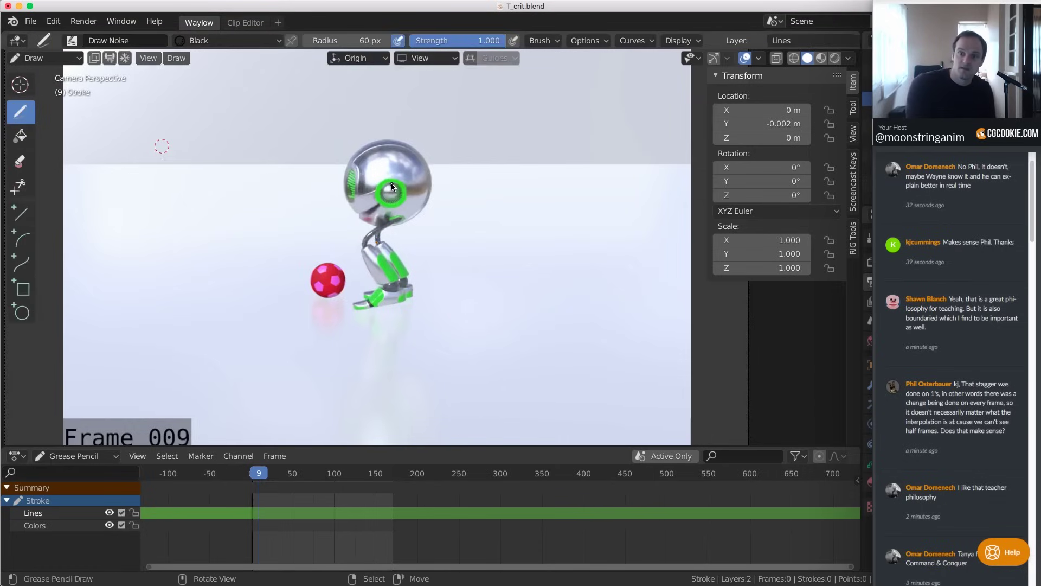
pyautogui.moveTo(390, 206); pyautogui.dragTo(388, 181)
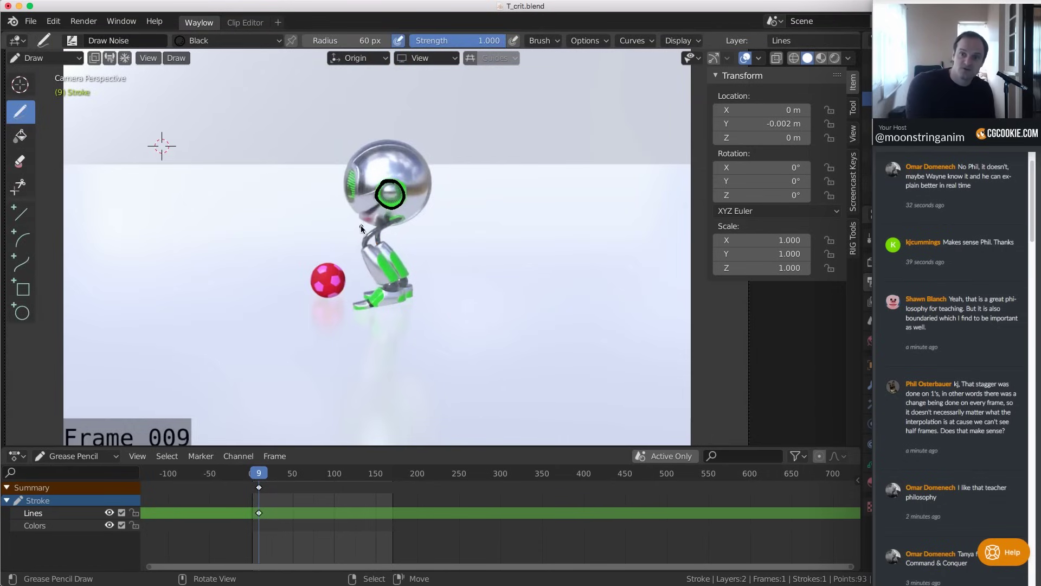
pyautogui.press('Right')
# Switch to the Draw Pencil brush and circle the green ring on the robot's head in black on frame 10
pyautogui.press('f')
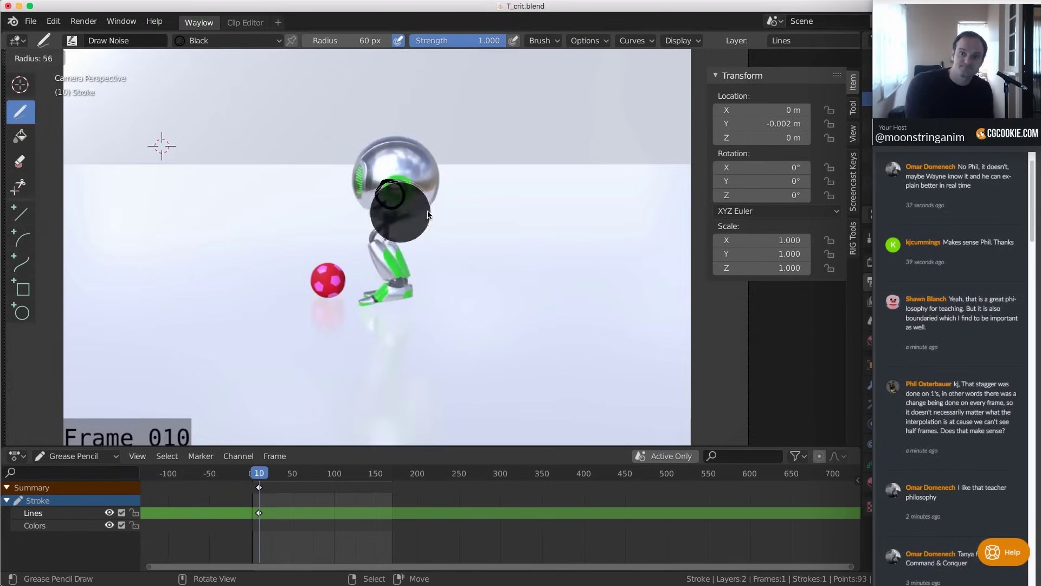
pyautogui.click(400, 203)
pyautogui.press('Left')
pyautogui.press('Right')
pyautogui.click(72, 41)
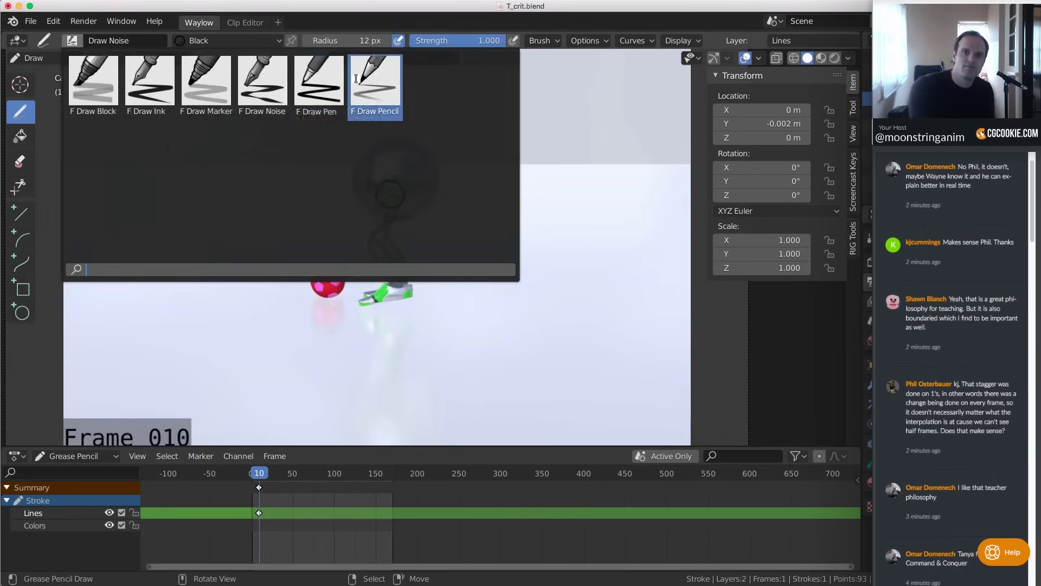
pyautogui.click(375, 82)
pyautogui.moveTo(385, 200); pyautogui.dragTo(386, 203)
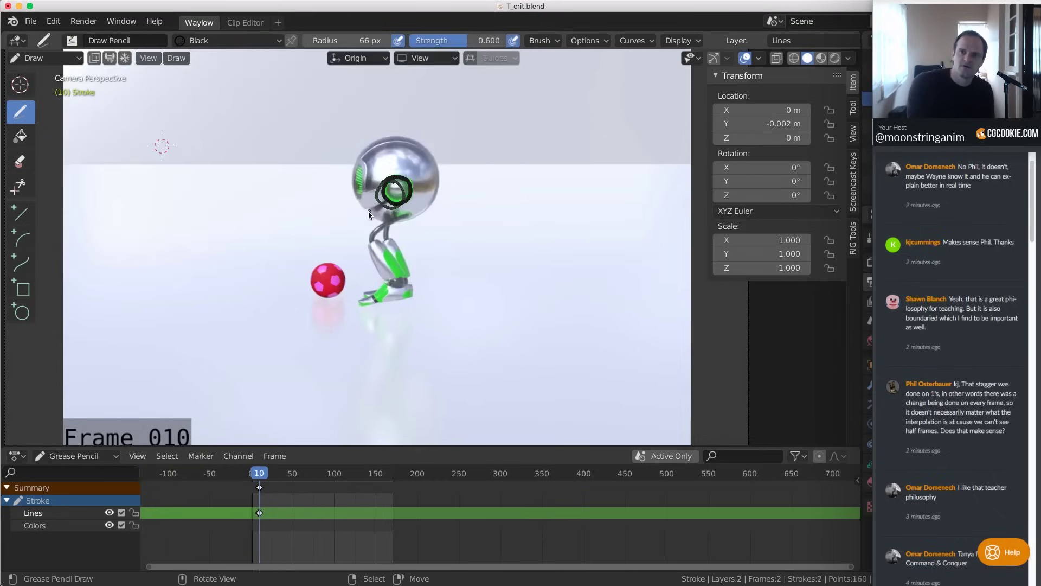
# Set the pencil brush radius to 20 px and delete the existing stroke keyframes from the timeline
pyautogui.press('f')
pyautogui.click(345, 193)
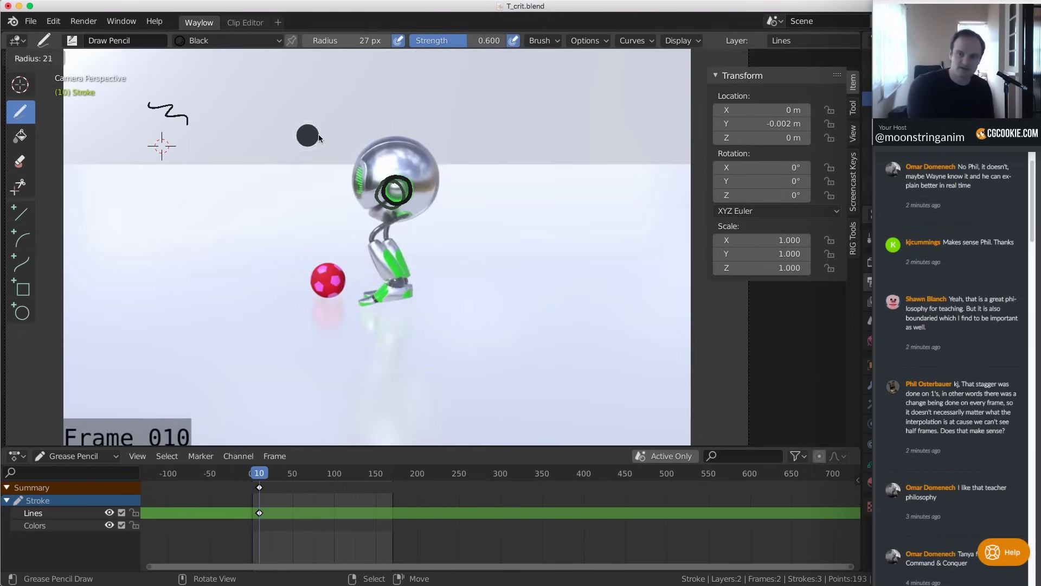
pyautogui.press('Left')
pyautogui.press('Left')
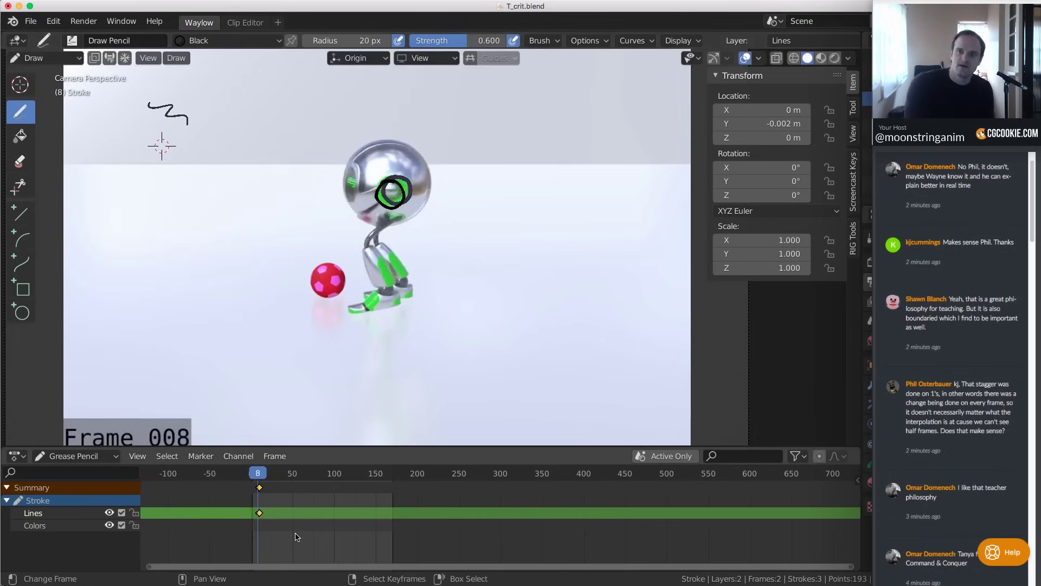
pyautogui.press('x')
pyautogui.click(298, 537)
# Circle the green ring on the robot's head with the thinner pencil on frames 9 and 10
pyautogui.press('Right')
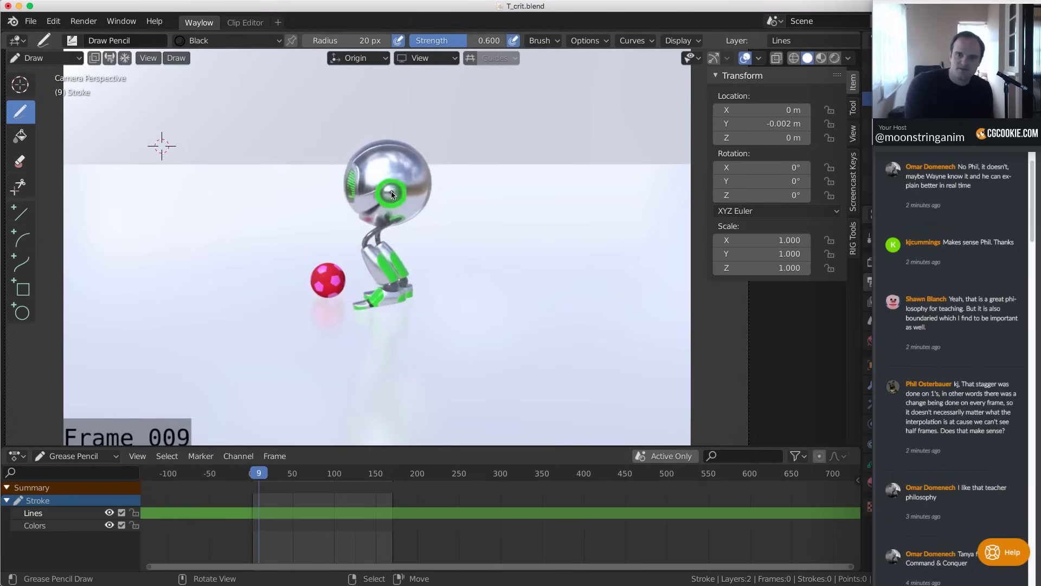
pyautogui.moveTo(400, 193); pyautogui.dragTo(399, 191)
pyautogui.press('Right')
pyautogui.press('Left')
# Step back and forth between frames 8 and 13 to compare the head's green ring with the drawn circles
pyautogui.press('Right')
pyautogui.press('Right')
pyautogui.press('Right')
pyautogui.press('Right')
pyautogui.press('Left')
pyautogui.press('Left')
pyautogui.press('Left')
pyautogui.press('Left')
pyautogui.press('Left')
pyautogui.press('Right')
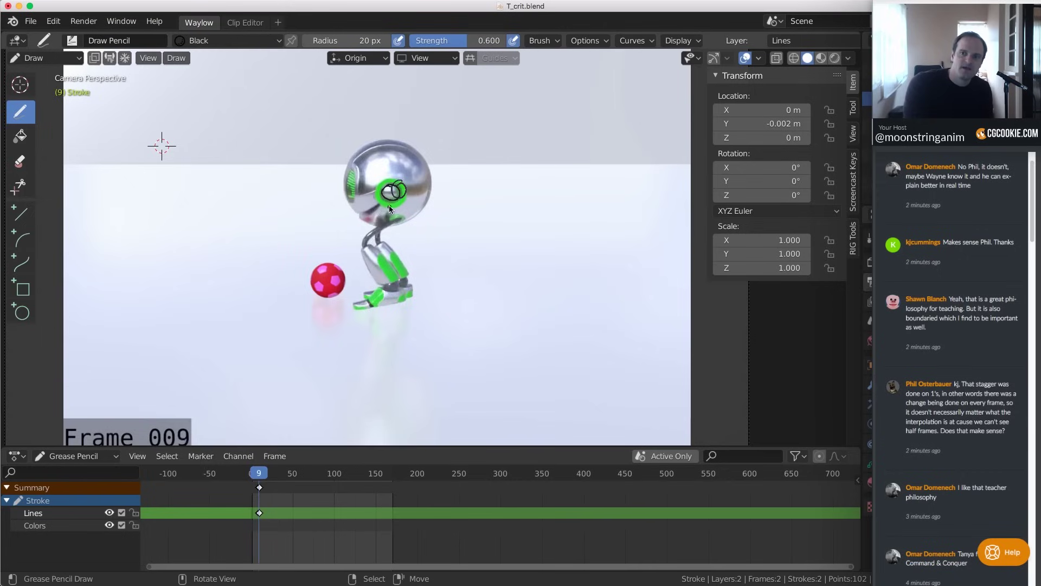
pyautogui.press('Left')
pyautogui.press('Right')
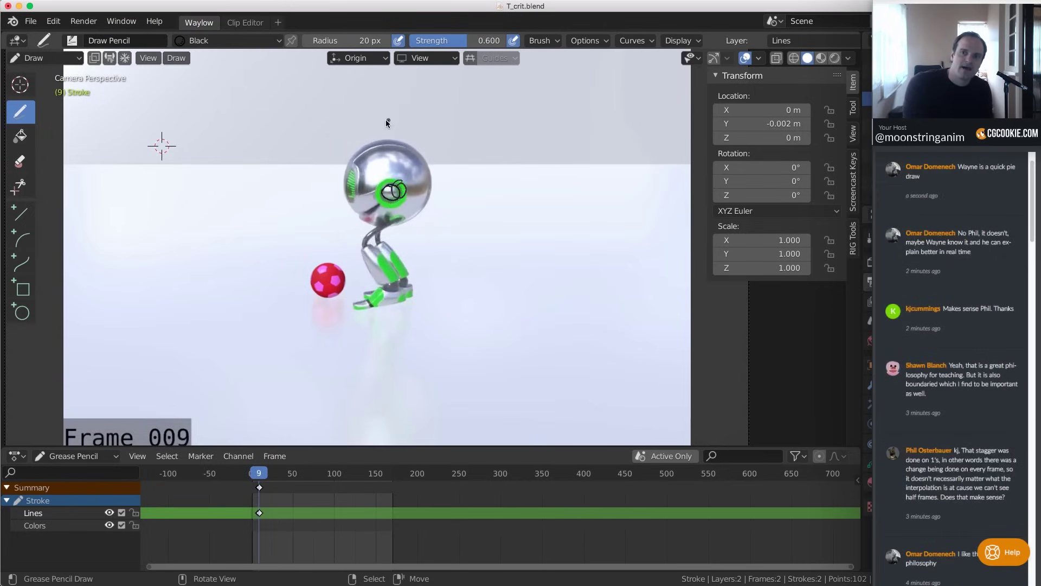
# Draw a right-pointing arrow above the robot's head on frame 9 and check it against the neighbouring frames
pyautogui.moveTo(411, 124); pyautogui.dragTo(403, 129)
pyautogui.press('Left')
pyautogui.press('Right')
pyautogui.press('Right')
pyautogui.press('Left')
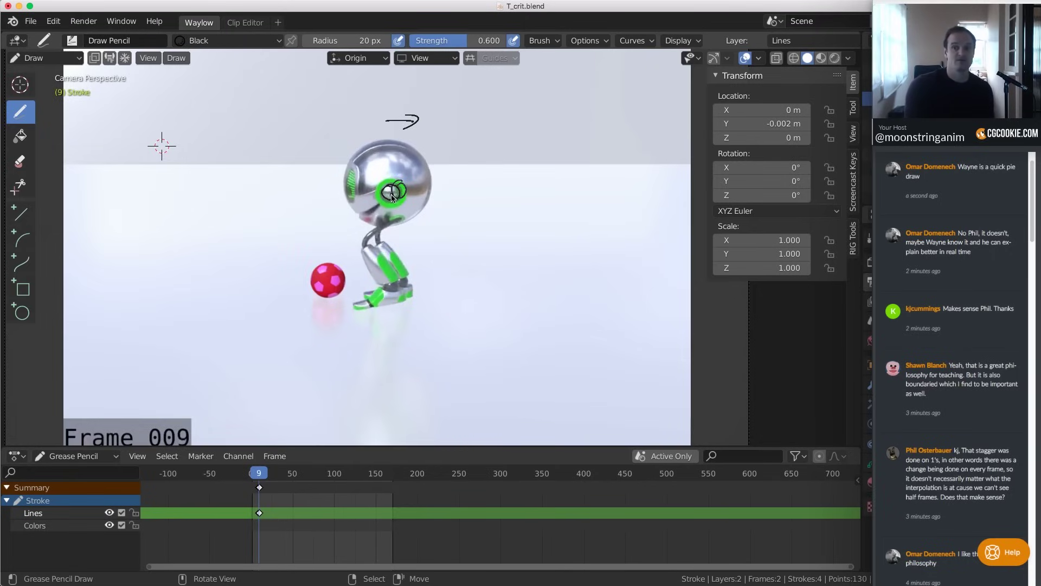
# Step forward from frame 9 into the robot's following steps to examine its head and leg movement
pyautogui.press('Right')
pyautogui.press('Right')
pyautogui.press('Right')
pyautogui.press('Right')
pyautogui.press('Right')
pyautogui.press('Right')
pyautogui.press('Right')
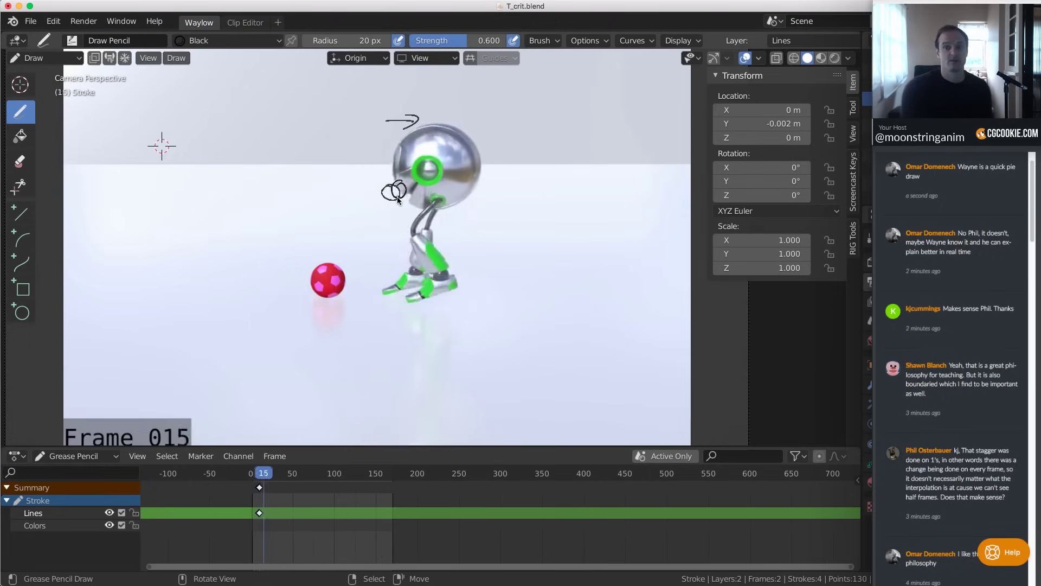
pyautogui.press('Right')
pyautogui.press('Right')
pyautogui.press('Right')
pyautogui.press('Right')
pyautogui.press('Right')
pyautogui.press('Right')
pyautogui.press('Right')
pyautogui.press('Right')
pyautogui.press('Right')
# Step back and forth around frame 21 to examine how the robot's front foot is planted
pyautogui.press('Left')
pyautogui.press('Left')
pyautogui.press('Left')
pyautogui.press('Left')
pyautogui.press('Left')
pyautogui.press('Left')
pyautogui.press('Right')
pyautogui.press('Right')
pyautogui.press('Right')
pyautogui.press('Left')
pyautogui.press('Right')
pyautogui.press('Left')
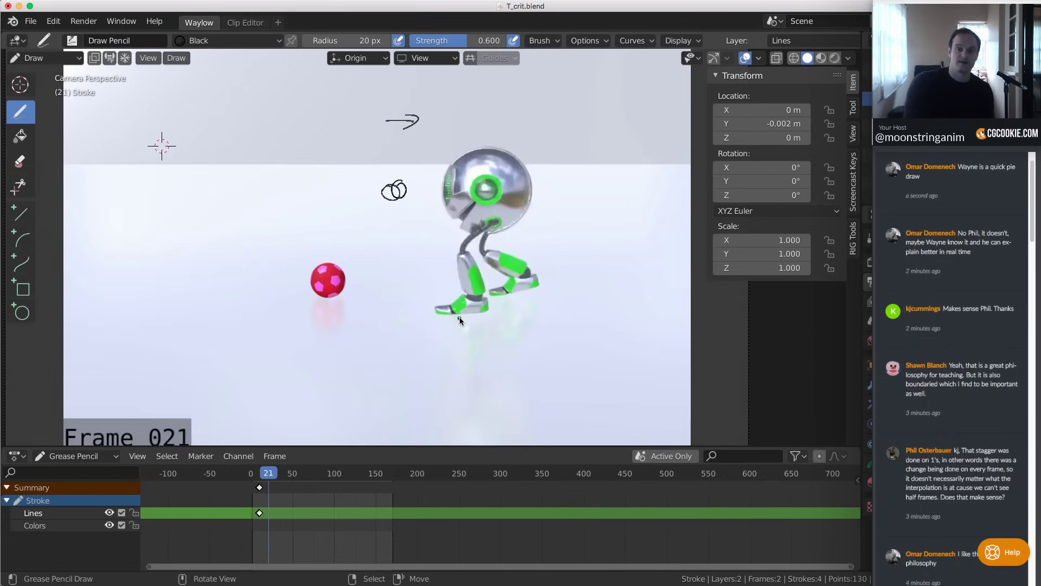
# Draw a ground line under the robot's front foot on frame 21 and compare it with frame 22
pyautogui.moveTo(460, 315); pyautogui.dragTo(487, 314)
pyautogui.press('Right')
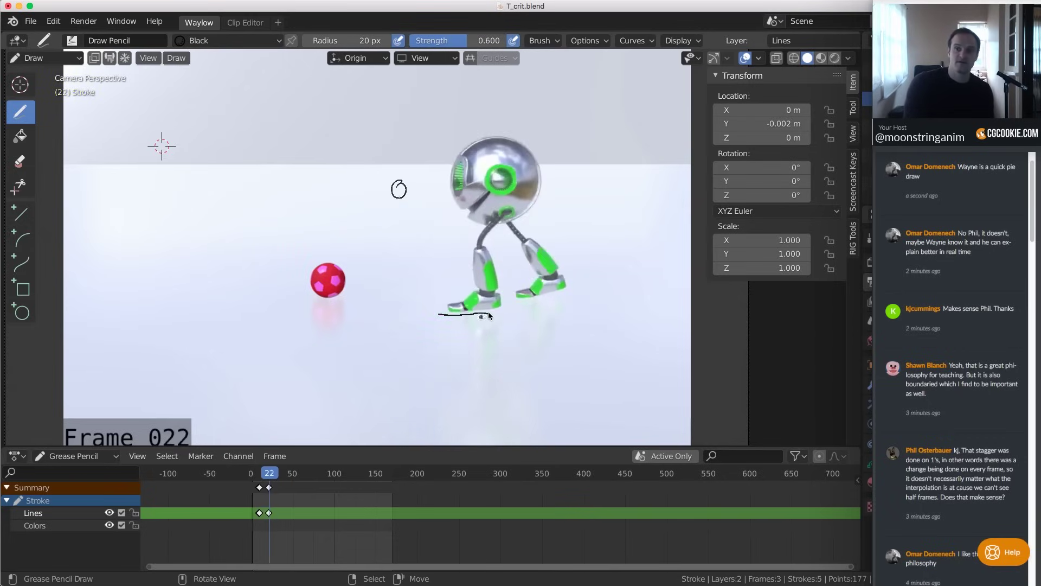
pyautogui.press('Left')
pyautogui.press('Right')
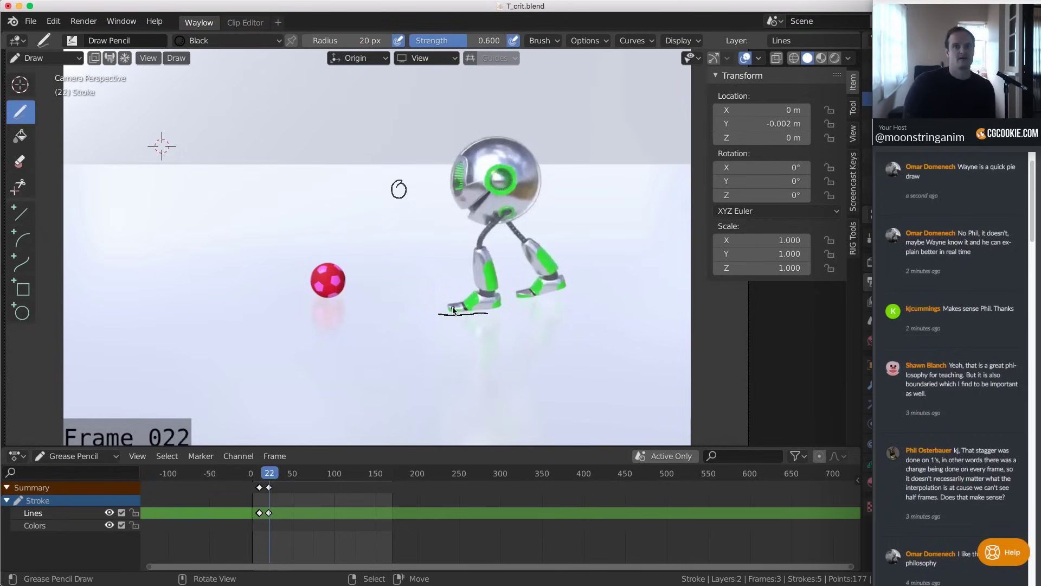
# Step repeatedly between frames 18 and 22 to compare the front foot's position with the drawn ground line
pyautogui.press('Left')
pyautogui.press('Left')
pyautogui.press('Left')
pyautogui.press('Right')
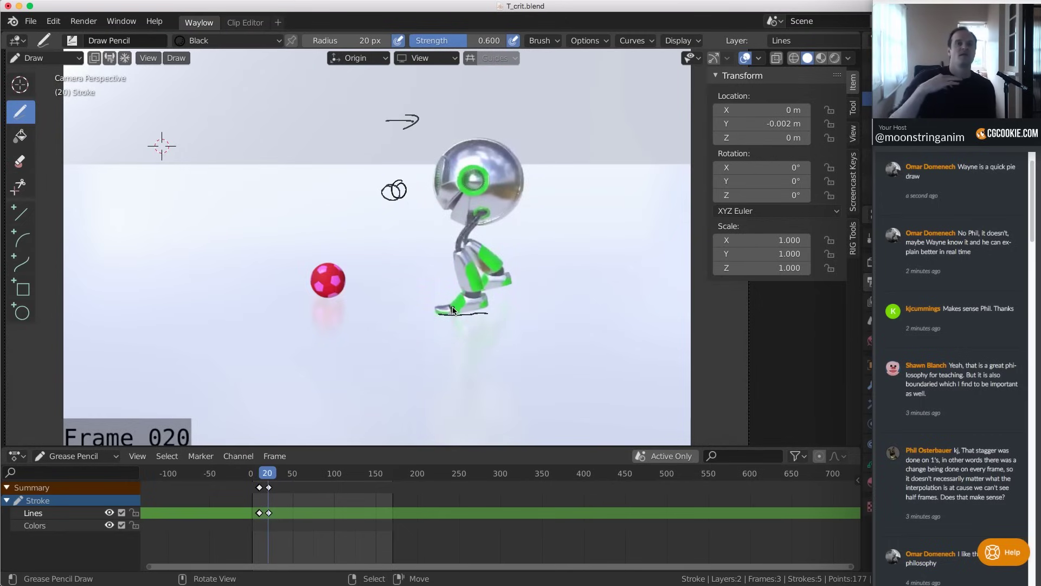
pyautogui.press('Left')
pyautogui.press('Left')
pyautogui.press('Right')
pyautogui.press('Right')
pyautogui.press('Right')
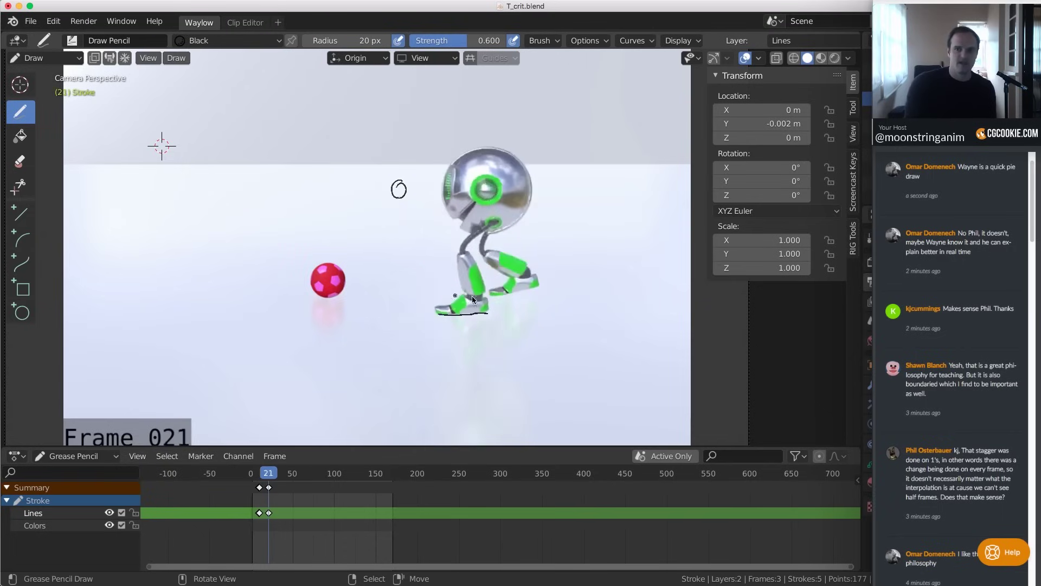
pyautogui.press('Right')
pyautogui.press('Left')
pyautogui.press('Right')
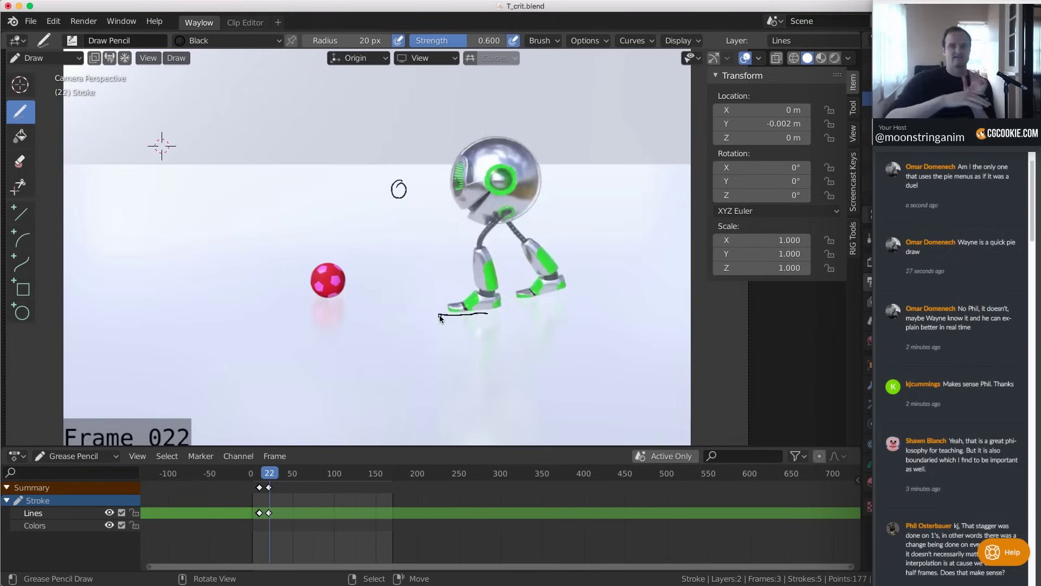
pyautogui.press('Left')
pyautogui.press('Left')
pyautogui.press('Right')
pyautogui.press('Right')
pyautogui.press('Left')
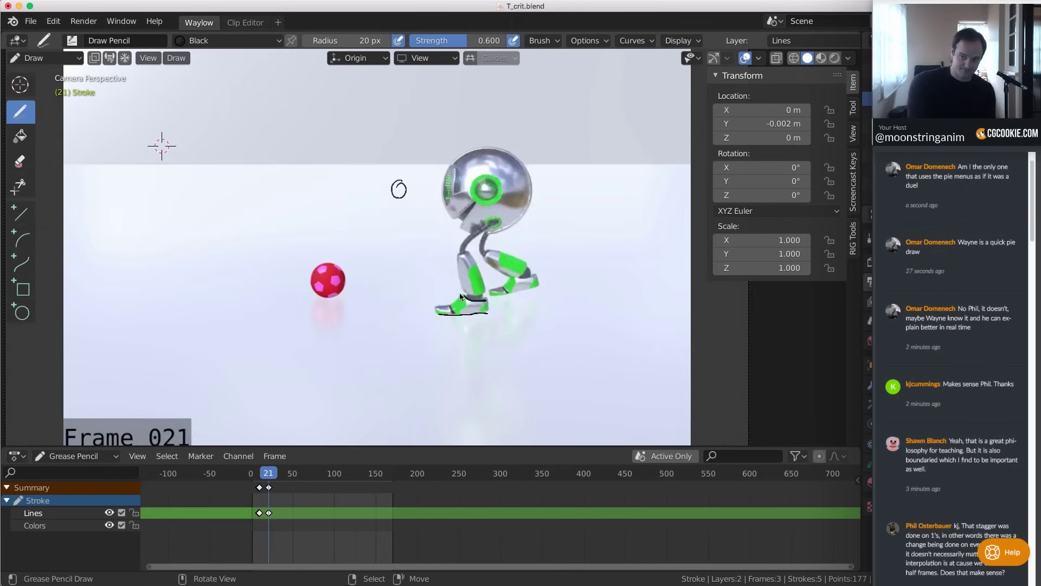
# Sketch the front foot kept on the ground line, with its leg reaching up to a circled hip joint, on frame 22
pyautogui.moveTo(438, 311)
pyautogui.mouseDown()
pyautogui.moveTo(456, 297)
pyautogui.moveTo(476, 307)
pyautogui.mouseUp()
pyautogui.press('Right')
pyautogui.press('Left')
pyautogui.press('Right')
pyautogui.moveTo(443, 310); pyautogui.dragTo(466, 289)
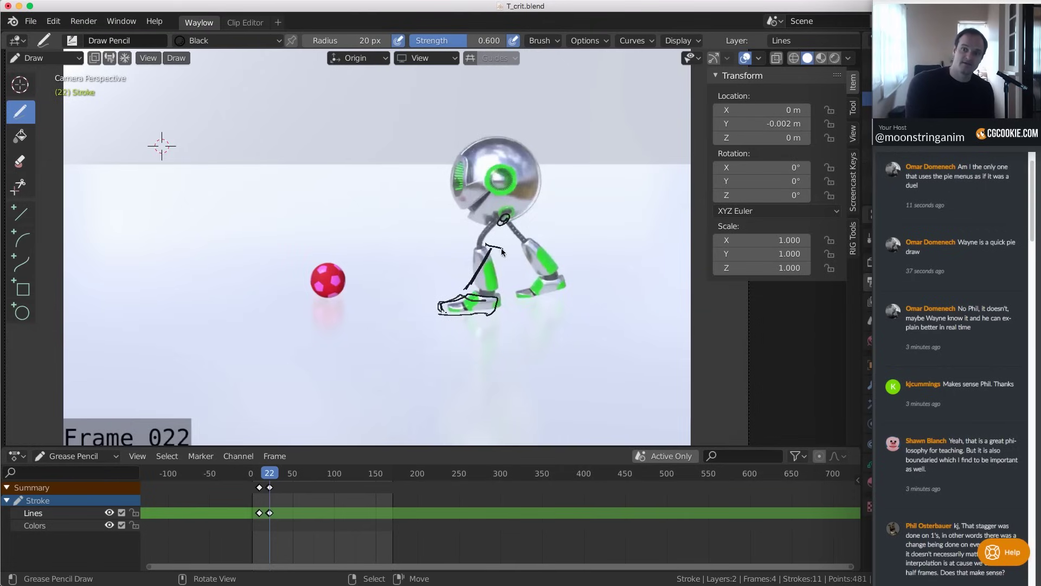
pyautogui.press('Left')
pyautogui.moveTo(489, 246)
pyautogui.mouseDown()
pyautogui.moveTo(504, 221)
pyautogui.moveTo(504, 245)
pyautogui.mouseUp()
# Step repeatedly back and forth through the frames after 22 to examine the robot's following steps, feet and head
pyautogui.press('Right')
pyautogui.press('Right')
pyautogui.press('Right')
pyautogui.press('Right')
pyautogui.press('Right')
pyautogui.press('Right')
pyautogui.press('Right')
pyautogui.press('Right')
pyautogui.press('Right')
pyautogui.press('Right')
pyautogui.press('Left')
pyautogui.press('Left')
pyautogui.press('Left')
pyautogui.press('Left')
pyautogui.press('Left')
pyautogui.press('Left')
pyautogui.press('Right')
pyautogui.press('Right')
pyautogui.press('Right')
pyautogui.press('Right')
pyautogui.press('Right')
pyautogui.press('Right')
pyautogui.press('Right')
pyautogui.press('Right')
pyautogui.press('Left')
pyautogui.press('Left')
pyautogui.press('Left')
pyautogui.press('Left')
pyautogui.press('Left')
pyautogui.press('Left')
pyautogui.press('Left')
pyautogui.press('Left')
pyautogui.press('Right')
pyautogui.press('Right')
pyautogui.press('Right')
pyautogui.press('Left')
pyautogui.press('Left')
pyautogui.press('Left')
pyautogui.press('Left')
pyautogui.press('Left')
pyautogui.press('Right')
pyautogui.press('Right')
pyautogui.press('Left')
pyautogui.press('Right')
pyautogui.press('Right')
pyautogui.press('Right')
pyautogui.press('Right')
pyautogui.press('Right')
pyautogui.press('Right')
pyautogui.press('Right')
pyautogui.press('Right')
pyautogui.press('Left')
pyautogui.press('Left')
pyautogui.press('Left')
pyautogui.press('Left')
pyautogui.press('Left')
pyautogui.press('Left')
pyautogui.press('Left')
pyautogui.press('Left')
pyautogui.press('Left')
pyautogui.press('Left')
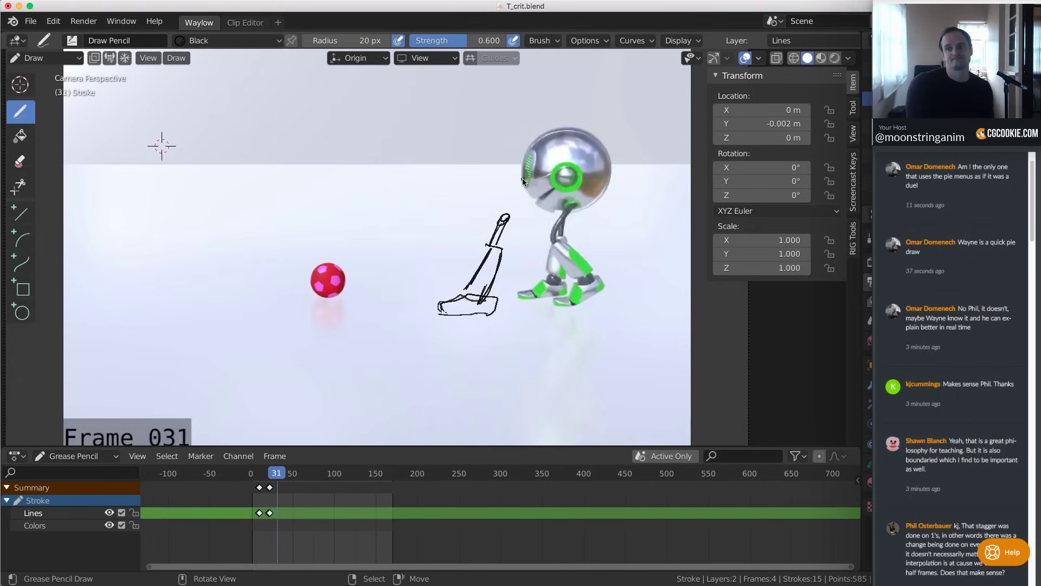
# Step repeatedly back and forth between frames 25 and 31 to examine how the robot's head passes through its lowest point
pyautogui.press('Left')
pyautogui.press('Left')
pyautogui.press('Left')
pyautogui.press('Left')
pyautogui.press('Left')
pyautogui.press('Left')
pyautogui.press('Right')
pyautogui.press('Right')
pyautogui.press('Right')
pyautogui.press('Right')
pyautogui.press('Right')
pyautogui.press('Right')
pyautogui.press('Right')
pyautogui.press('Right')
pyautogui.press('Right')
pyautogui.press('Right')
pyautogui.press('Right')
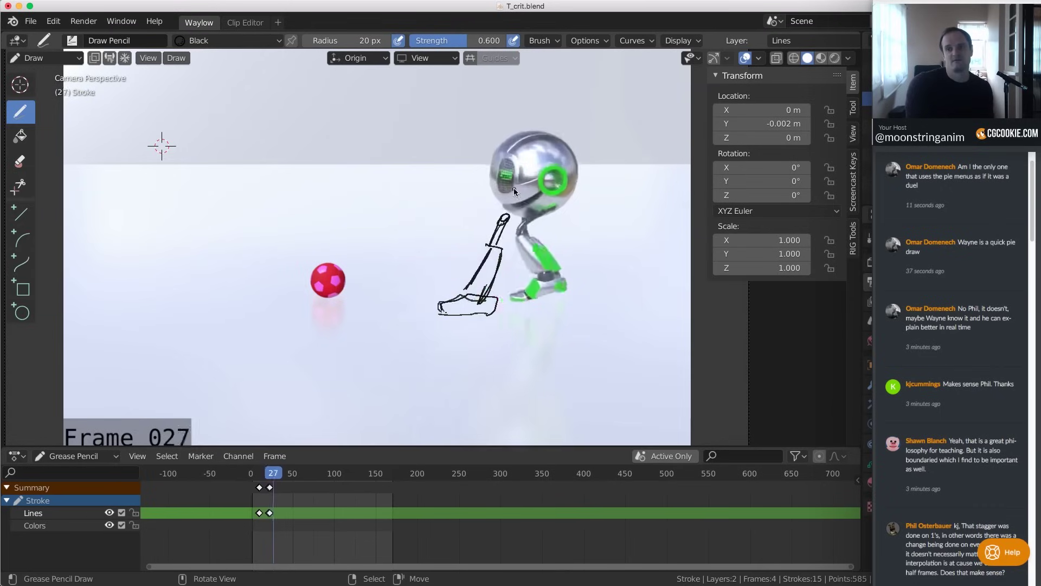
pyautogui.press('Left')
pyautogui.press('Left')
pyautogui.press('Left')
pyautogui.press('Left')
pyautogui.press('Left')
pyautogui.press('Left')
pyautogui.press('Right')
pyautogui.press('Right')
pyautogui.press('Right')
pyautogui.press('Right')
pyautogui.press('Right')
pyautogui.press('Right')
pyautogui.press('Right')
pyautogui.press('Right')
pyautogui.press('Right')
pyautogui.press('Right')
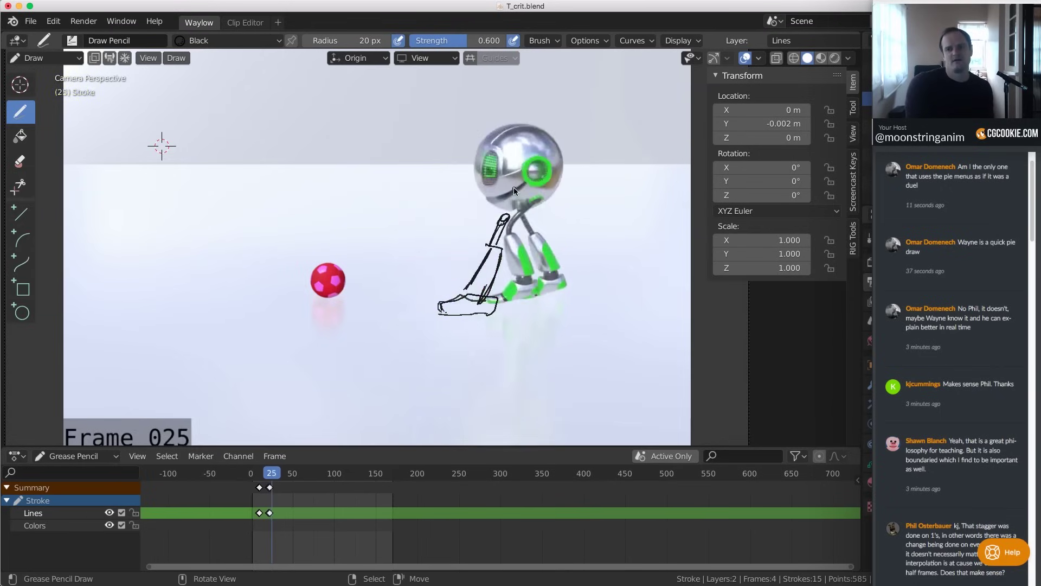
pyautogui.press('Left')
pyautogui.press('Left')
pyautogui.press('Left')
pyautogui.press('Left')
pyautogui.press('Right')
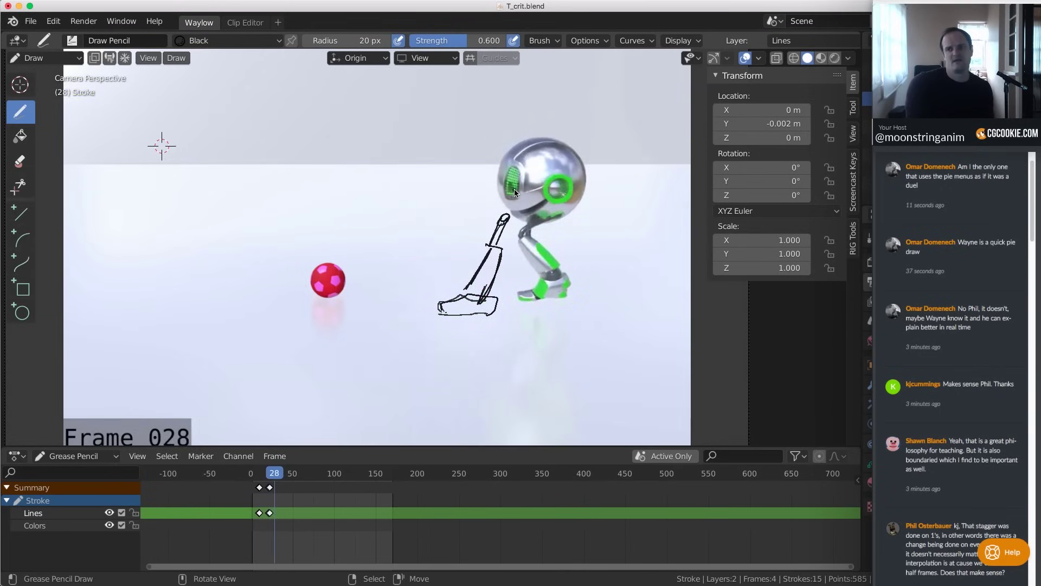
# Sketch a rounded U-shaped curve with handles and a sharp V-shaped curve above the robot around frames 27 and 28
pyautogui.hotkey('ctrl', 'z')
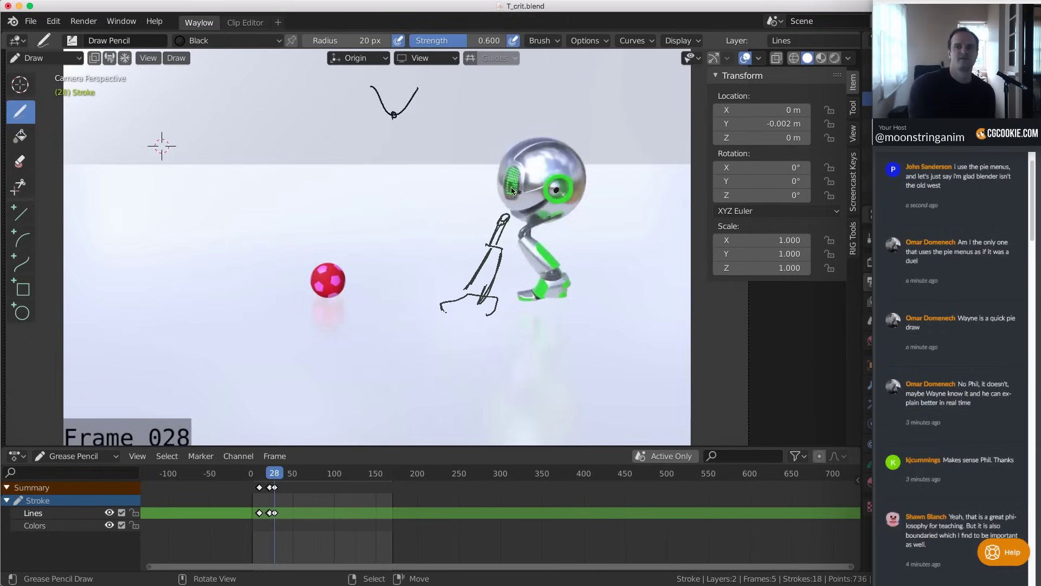
pyautogui.press('Right')
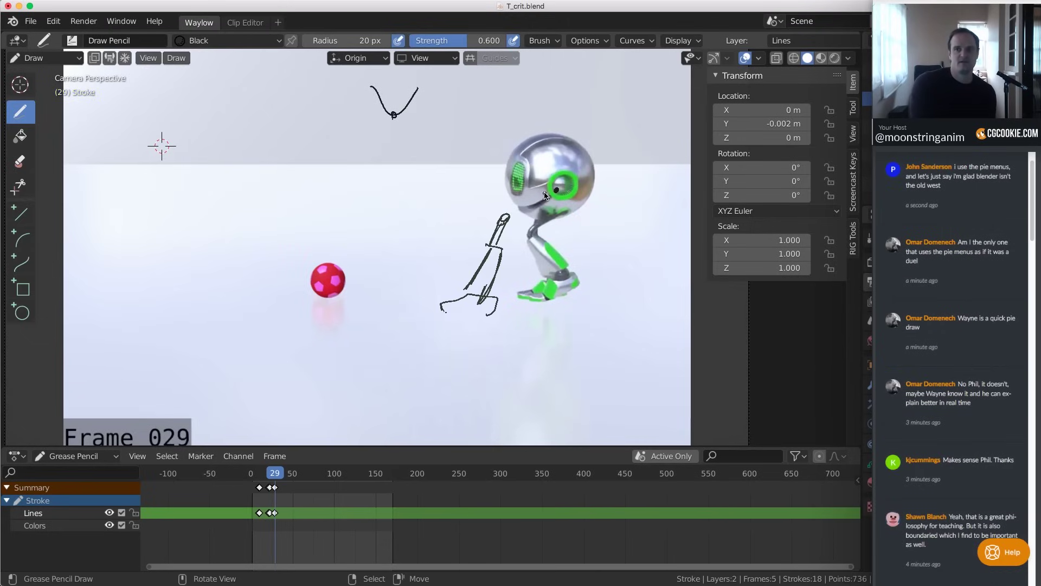
pyautogui.press('Left')
pyautogui.press('Left')
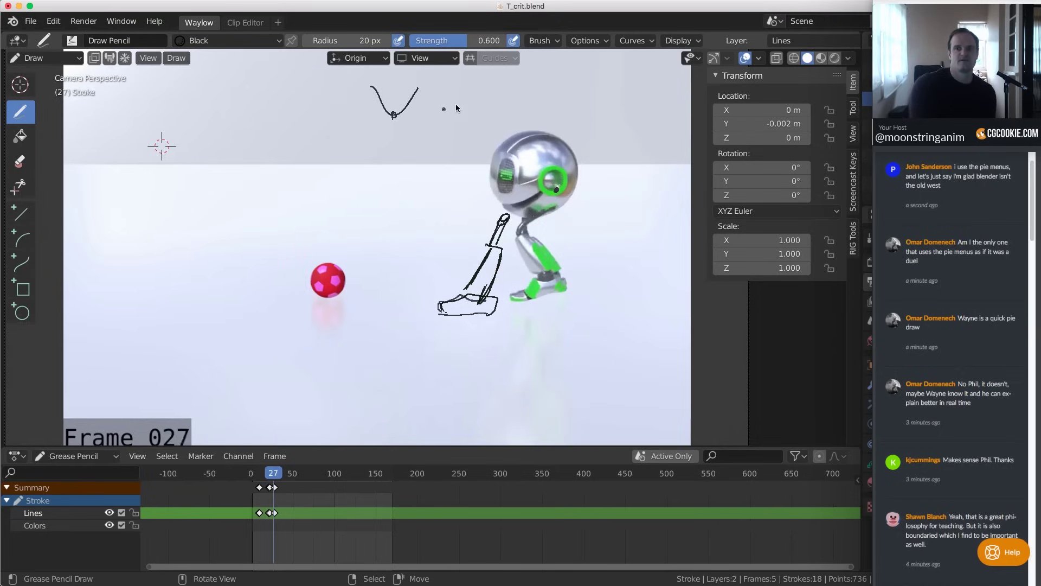
pyautogui.moveTo(455, 106)
pyautogui.mouseDown()
pyautogui.moveTo(470, 110)
pyautogui.moveTo(458, 116)
pyautogui.mouseUp()
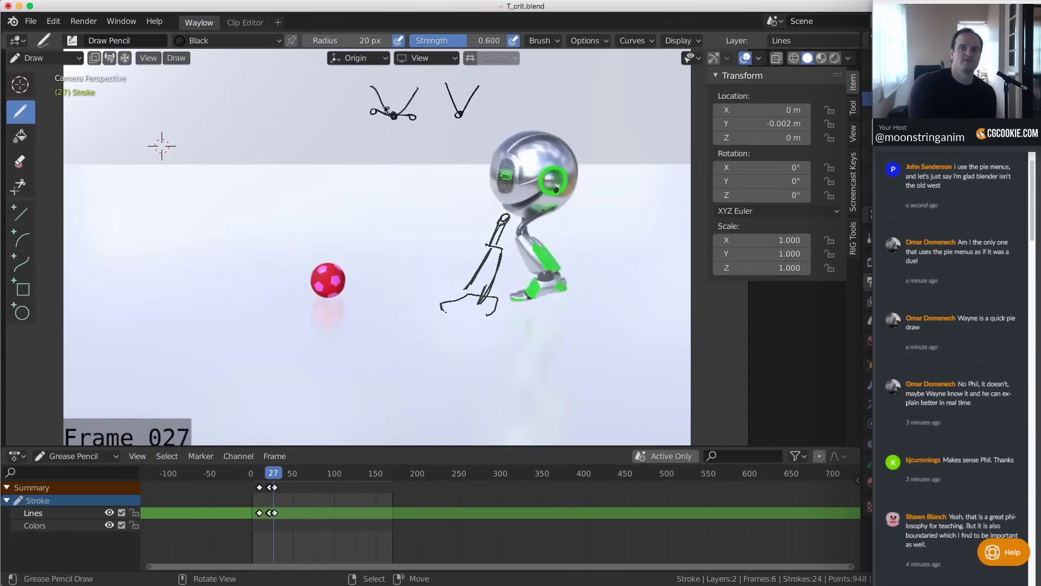
# Outline the robot's rear foot on frame 33 and compare the outline with the foot's position in the following frames
pyautogui.press('space')
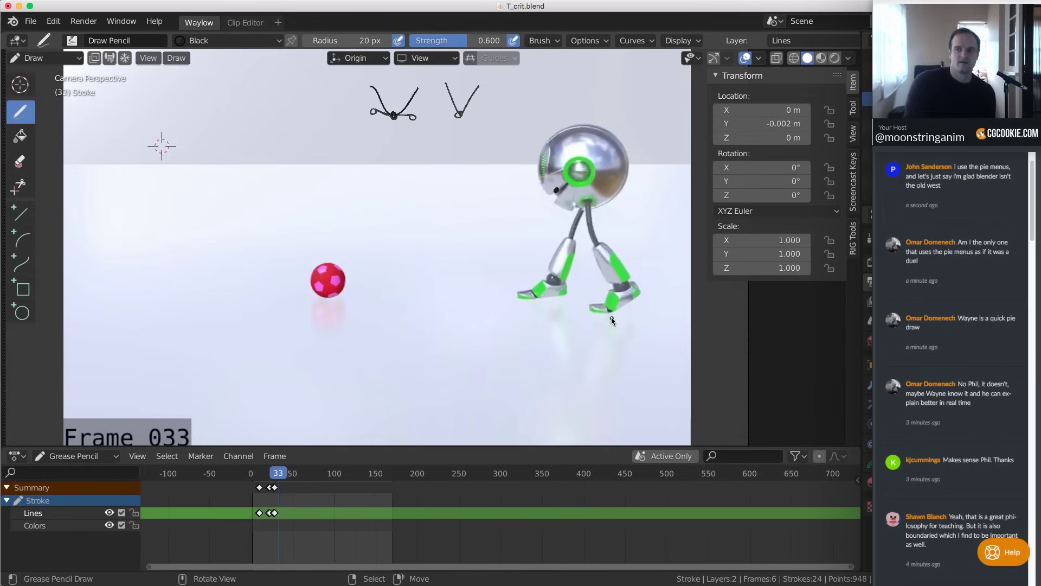
pyautogui.moveTo(610, 311)
pyautogui.mouseDown()
pyautogui.moveTo(639, 293)
pyautogui.moveTo(588, 311)
pyautogui.mouseUp()
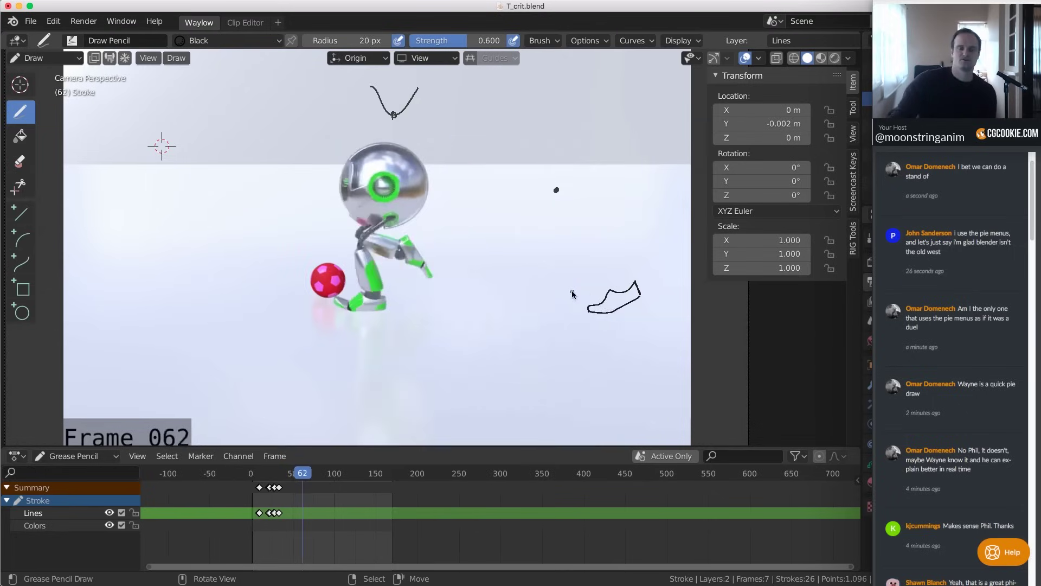
pyautogui.keyDown('alt'); pyautogui.scroll(14, 572, 291); pyautogui.keyUp('alt')
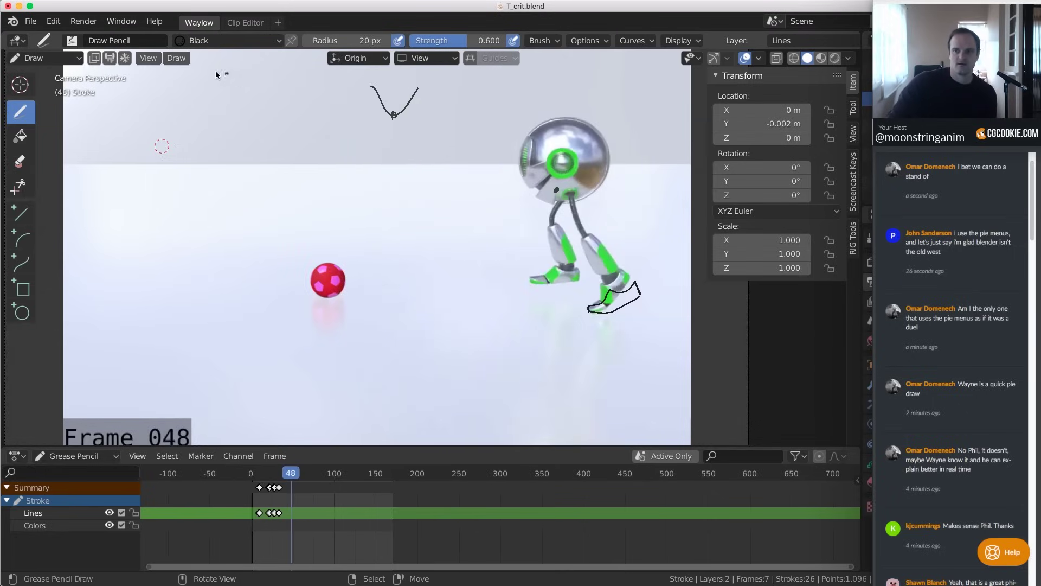
pyautogui.press('space')
pyautogui.press('Escape')
pyautogui.keyDown('alt'); pyautogui.scroll(-3, 480, 369); pyautogui.keyUp('alt')
pyautogui.keyDown('alt'); pyautogui.scroll(7, 510, 361); pyautogui.keyUp('alt')
pyautogui.keyDown('alt'); pyautogui.scroll(3, 574, 175); pyautogui.keyUp('alt')
pyautogui.keyDown('alt'); pyautogui.scroll(-1, 621, 195); pyautogui.keyUp('alt')
# Mark the centre of the robot's ear with a dot on each successive frame from 43 to 51
pyautogui.click(616, 185)
pyautogui.keyDown('alt'); pyautogui.scroll(-1, 605, 187); pyautogui.keyUp('alt')
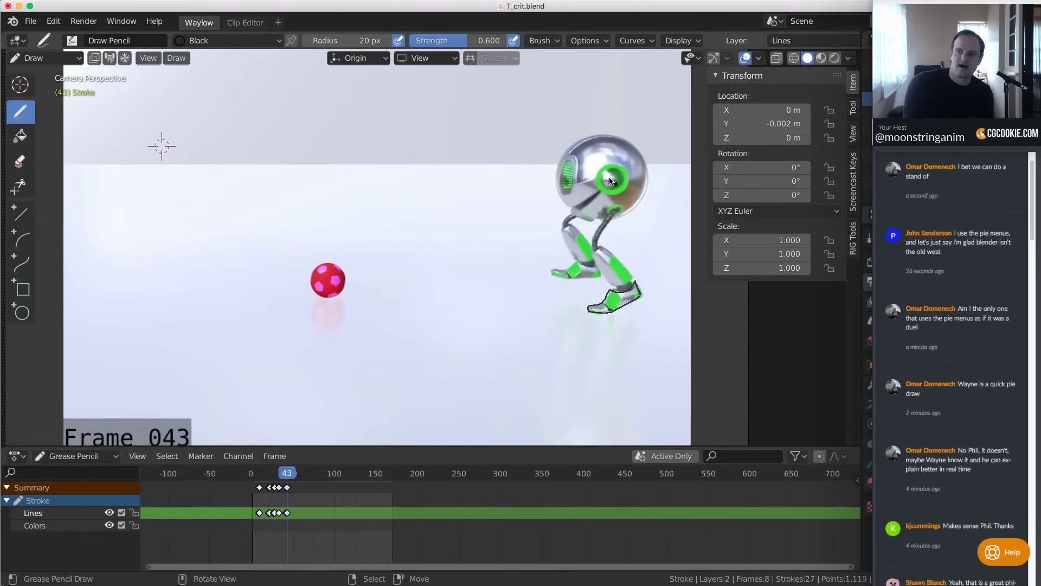
pyautogui.keyDown('alt'); pyautogui.scroll(-1, 604, 178); pyautogui.keyUp('alt')
pyautogui.click(593, 174)
pyautogui.keyDown('alt'); pyautogui.scroll(-1, 593, 175); pyautogui.keyUp('alt')
pyautogui.click(595, 171)
pyautogui.keyDown('alt'); pyautogui.scroll(-1, 589, 170); pyautogui.keyUp('alt')
pyautogui.click(584, 170)
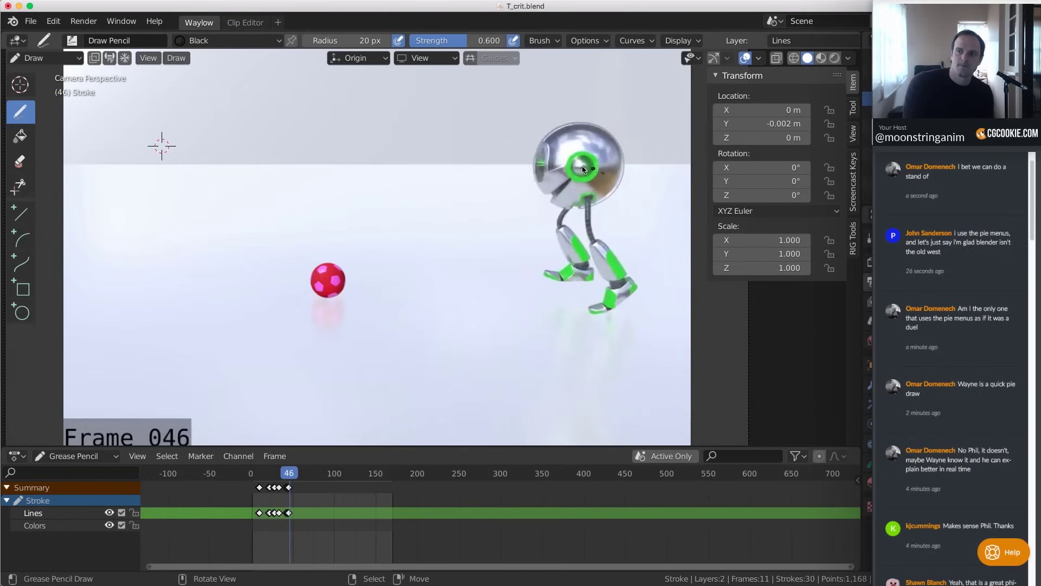
pyautogui.keyDown('alt'); pyautogui.scroll(-1, 574, 173); pyautogui.keyUp('alt')
pyautogui.click(567, 169)
pyautogui.keyDown('alt'); pyautogui.scroll(-1, 565, 169); pyautogui.keyUp('alt')
pyautogui.click(562, 168)
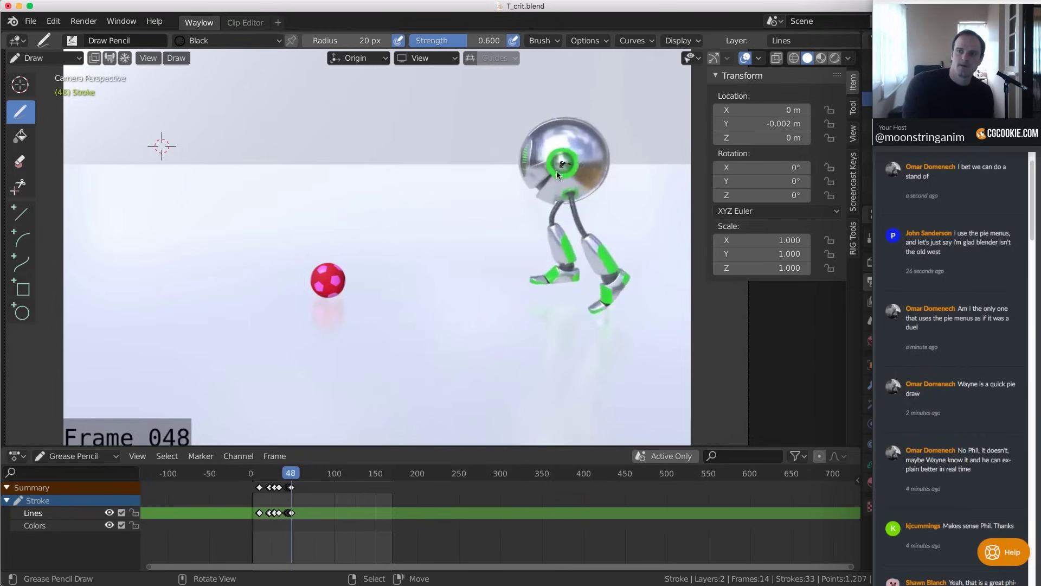
pyautogui.keyDown('alt'); pyautogui.scroll(-1, 560, 166); pyautogui.keyUp('alt')
pyautogui.keyDown('alt'); pyautogui.scroll(-1, 551, 181); pyautogui.keyUp('alt')
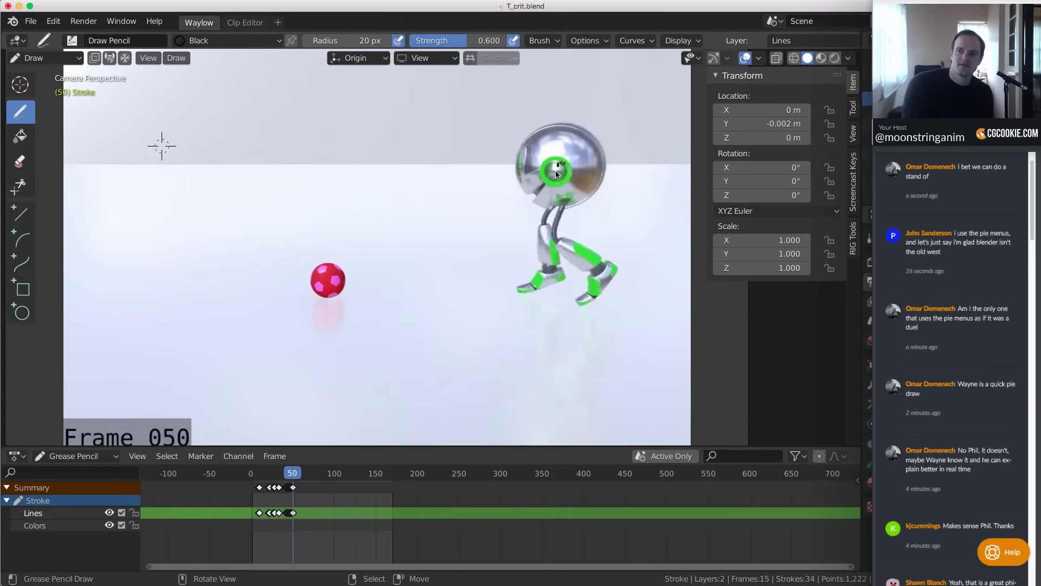
pyautogui.keyDown('alt'); pyautogui.scroll(-1, 560, 181); pyautogui.keyUp('alt')
# Sketch the head's sharply peaked path above the robot on frame 43 and check the motion up to frame 52
pyautogui.keyDown('alt'); pyautogui.scroll(8, 580, 187); pyautogui.keyUp('alt')
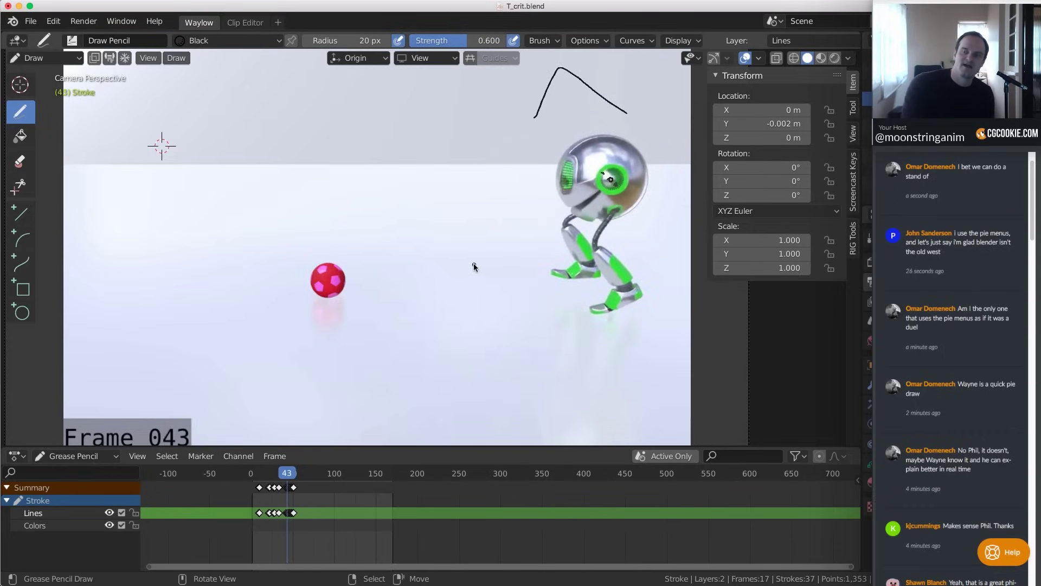
pyautogui.keyDown('alt'); pyautogui.scroll(1, 559, 139); pyautogui.keyUp('alt')
pyautogui.keyDown('alt'); pyautogui.scroll(-1, 556, 141); pyautogui.keyUp('alt')
pyautogui.keyDown('alt'); pyautogui.scroll(-3, 557, 141); pyautogui.keyUp('alt')
pyautogui.keyDown('alt'); pyautogui.scroll(-3, 556, 141); pyautogui.keyUp('alt')
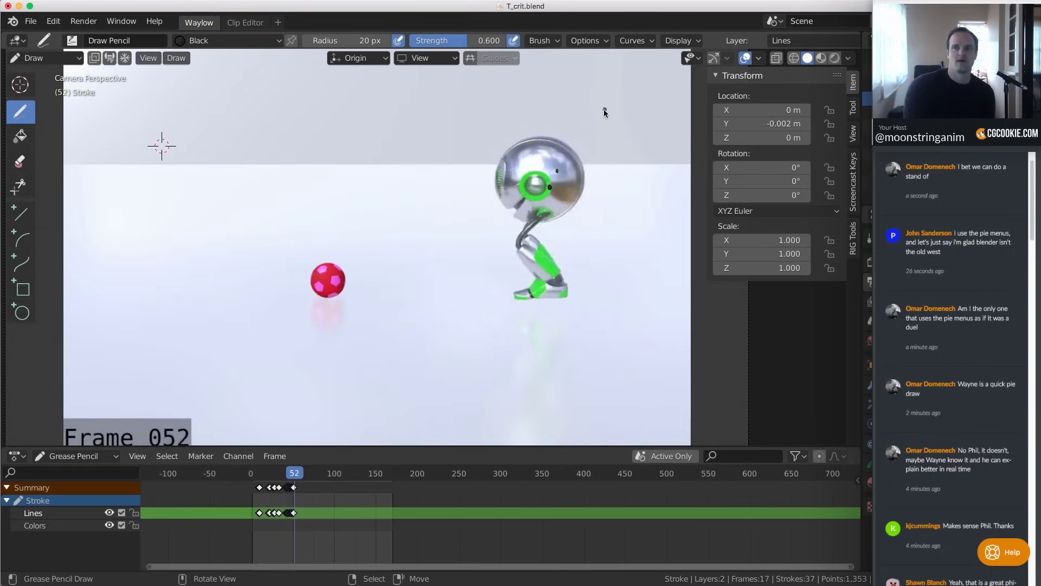
# Sketch a rounded, bell-shaped head path above the robot on frame 46, replacing a first trial arc
pyautogui.press('Left')
pyautogui.press('Left')
pyautogui.press('Left')
pyautogui.press('Left')
pyautogui.press('Left')
pyautogui.press('Left')
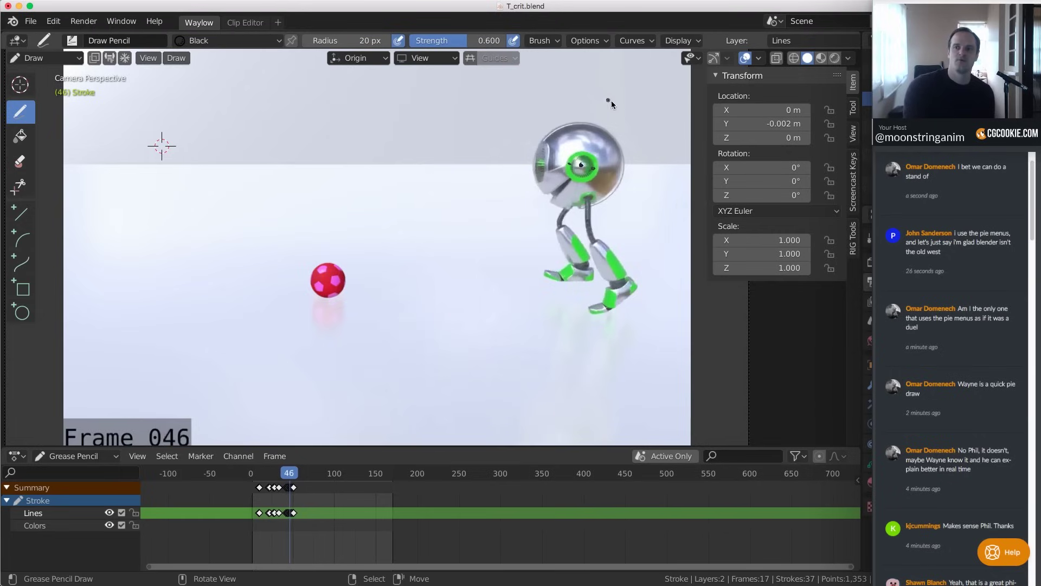
pyautogui.press('Left')
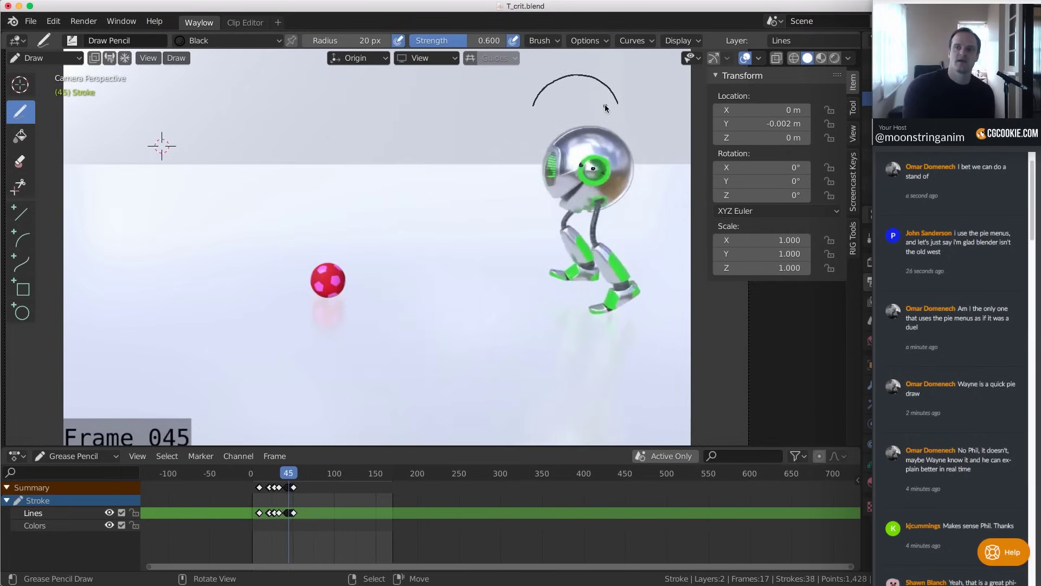
pyautogui.press('Right')
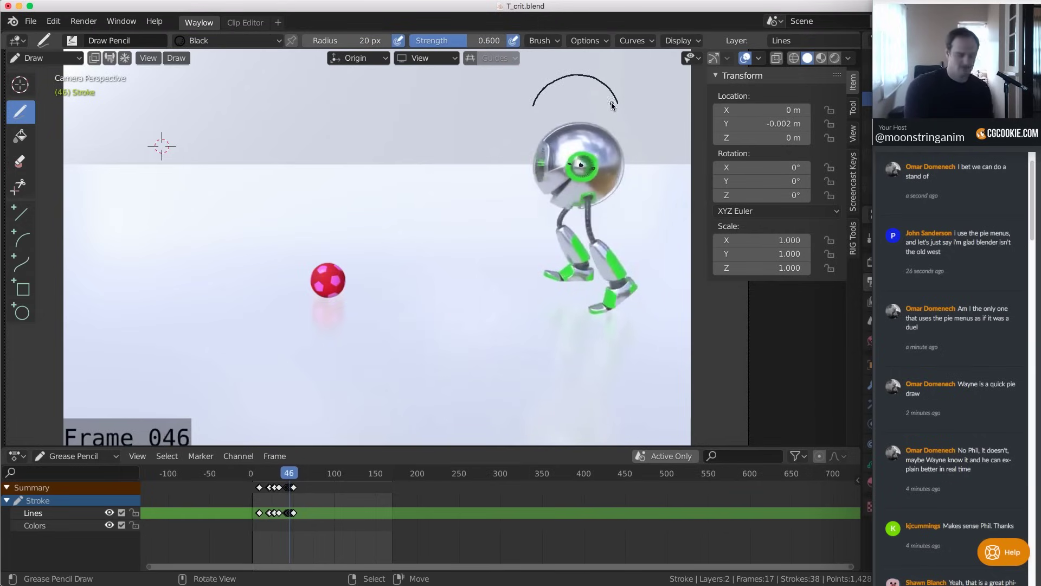
pyautogui.hotkey('ctrl', 'z')
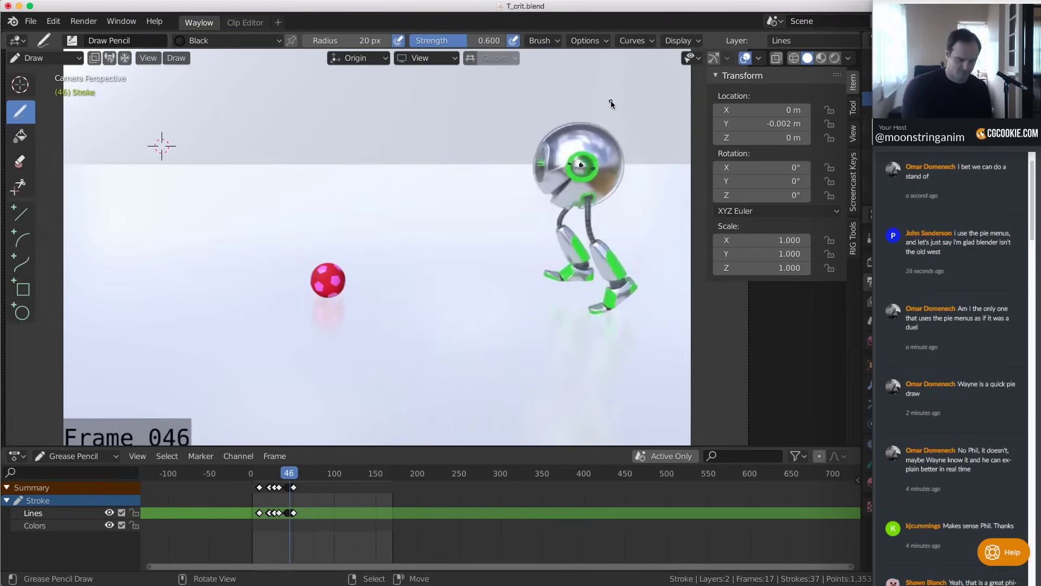
pyautogui.moveTo(612, 101)
pyautogui.mouseDown()
pyautogui.moveTo(583, 77)
pyautogui.moveTo(549, 86)
pyautogui.mouseUp()
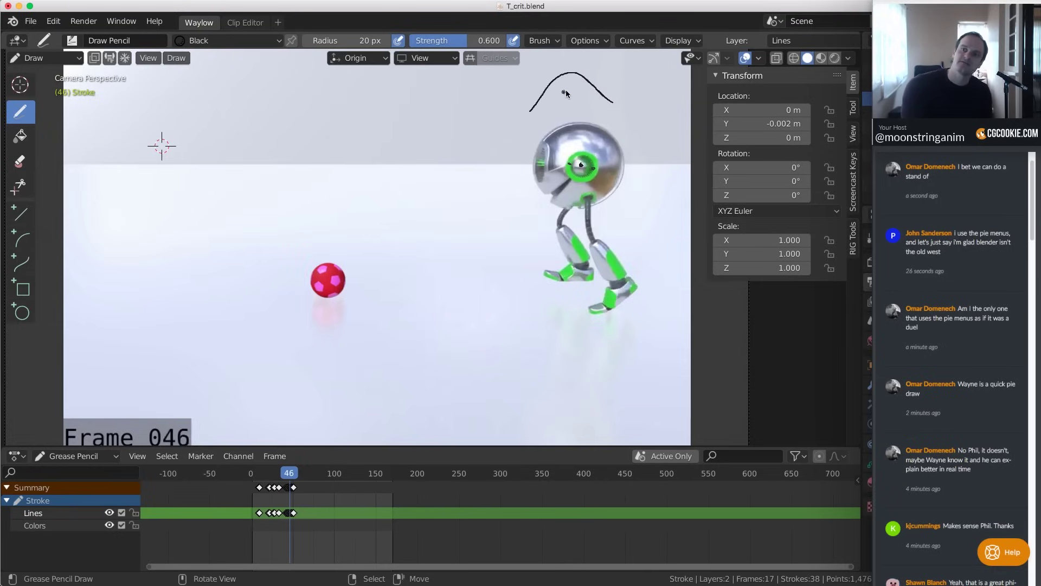
# Review the head between frames 46 and 52 and draw a curved motion path across it on frame 48
pyautogui.press('Right')
pyautogui.press('Right')
pyautogui.press('Right')
pyautogui.press('Right')
pyautogui.press('Right')
pyautogui.press('Right')
pyautogui.press('Left')
pyautogui.press('Left')
pyautogui.press('Left')
pyautogui.press('Left')
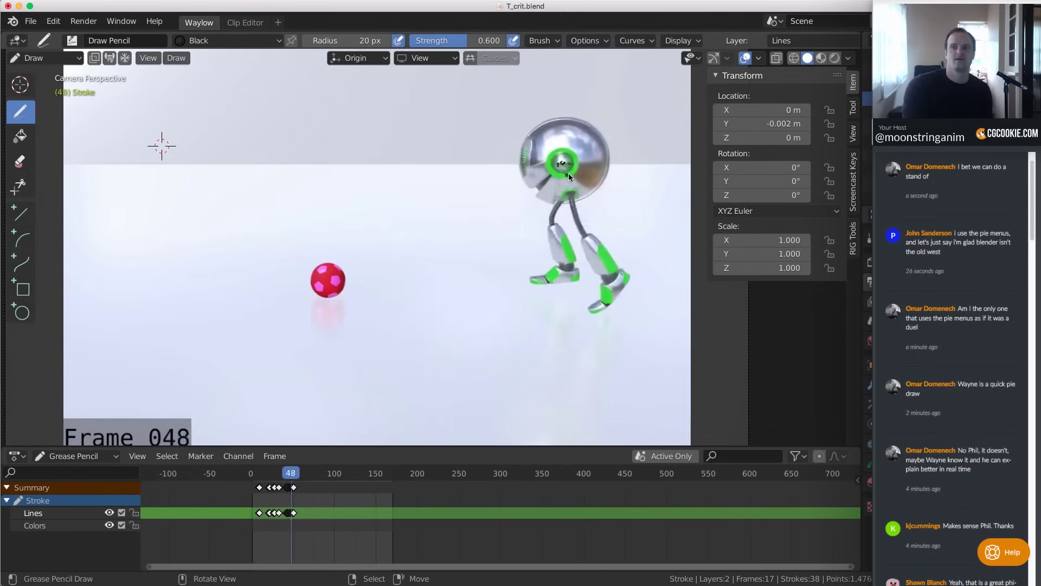
pyautogui.press('Left')
pyautogui.press('Left')
pyautogui.press('Right')
pyautogui.press('Right')
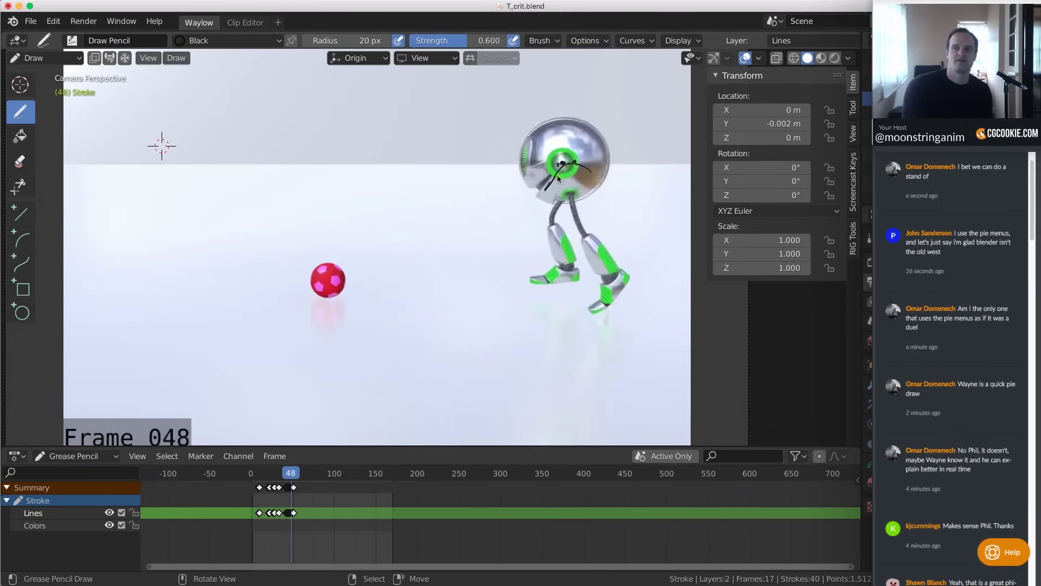
# Step forward from frame 48 to frame 72 to examine the robot's run-up, kick and landing
pyautogui.press('Right')
pyautogui.press('Right')
pyautogui.press('Right')
pyautogui.press('Right')
pyautogui.press('Right')
pyautogui.press('Right')
pyautogui.press('Right')
pyautogui.press('Right')
pyautogui.press('Right')
pyautogui.press('Right')
pyautogui.press('Right')
pyautogui.press('Right')
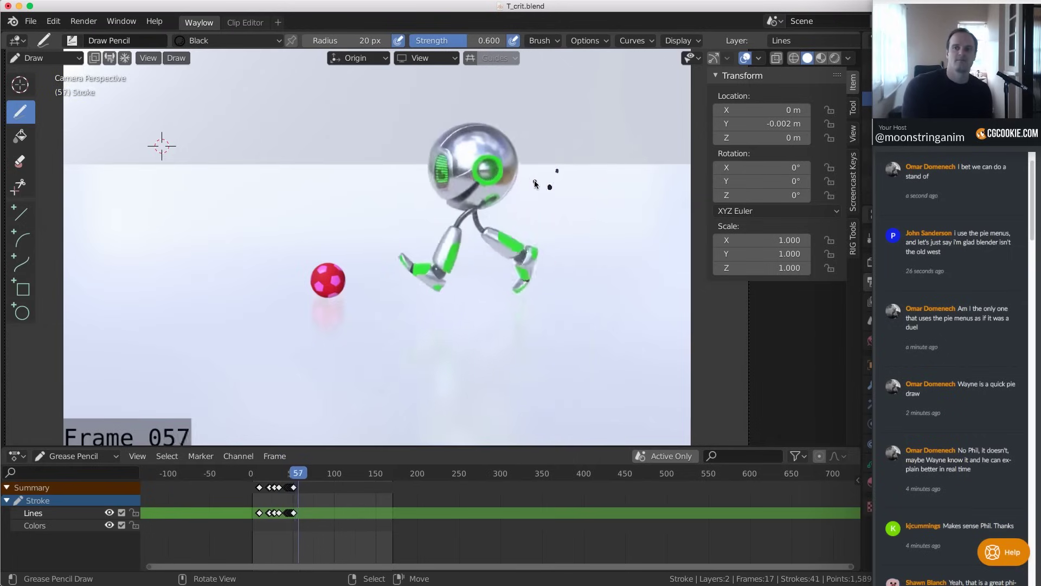
pyautogui.press('Right')
pyautogui.press('Right')
pyautogui.press('Right')
pyautogui.press('Right')
pyautogui.press('Right')
pyautogui.press('Left')
pyautogui.press('Left')
pyautogui.press('Right')
pyautogui.press('Right')
pyautogui.press('Right')
pyautogui.press('Right')
pyautogui.press('Right')
pyautogui.press('Right')
pyautogui.press('Right')
pyautogui.press('Right')
pyautogui.press('Right')
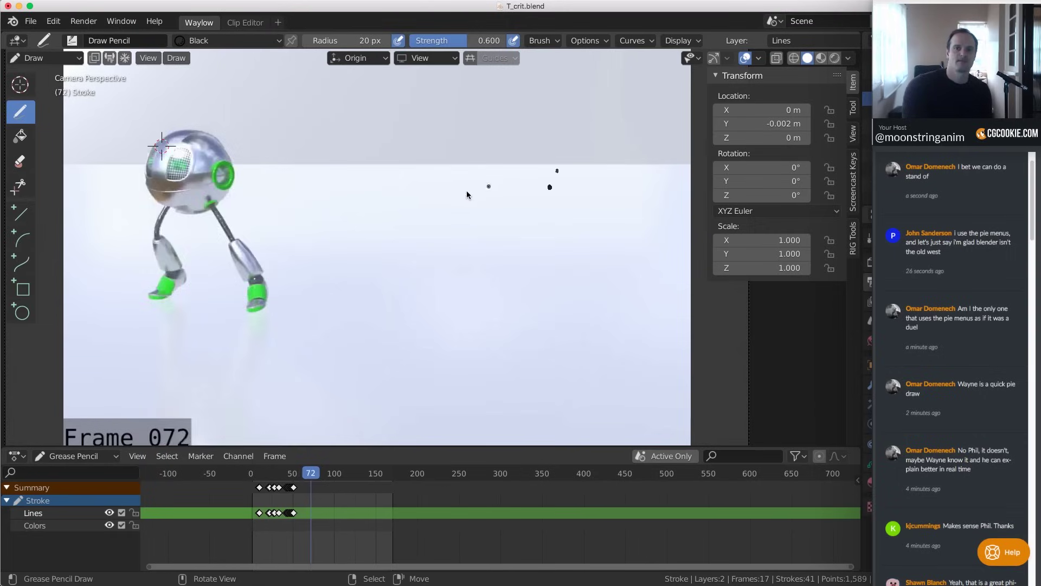
# Circle the robot's ear on frame 69 and compare its position with frame 70
pyautogui.press('Left')
pyautogui.press('Left')
pyautogui.press('Left')
pyautogui.press('Left')
pyautogui.press('Right')
pyautogui.press('Right')
pyautogui.press('Left')
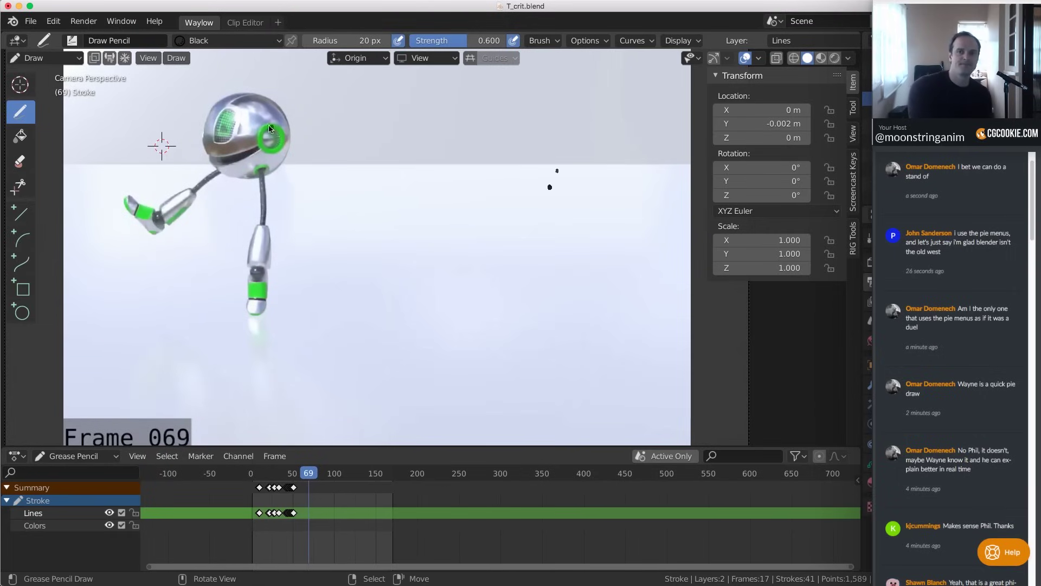
pyautogui.moveTo(272, 130); pyautogui.dragTo(273, 131)
pyautogui.press('Right')
pyautogui.press('Left')
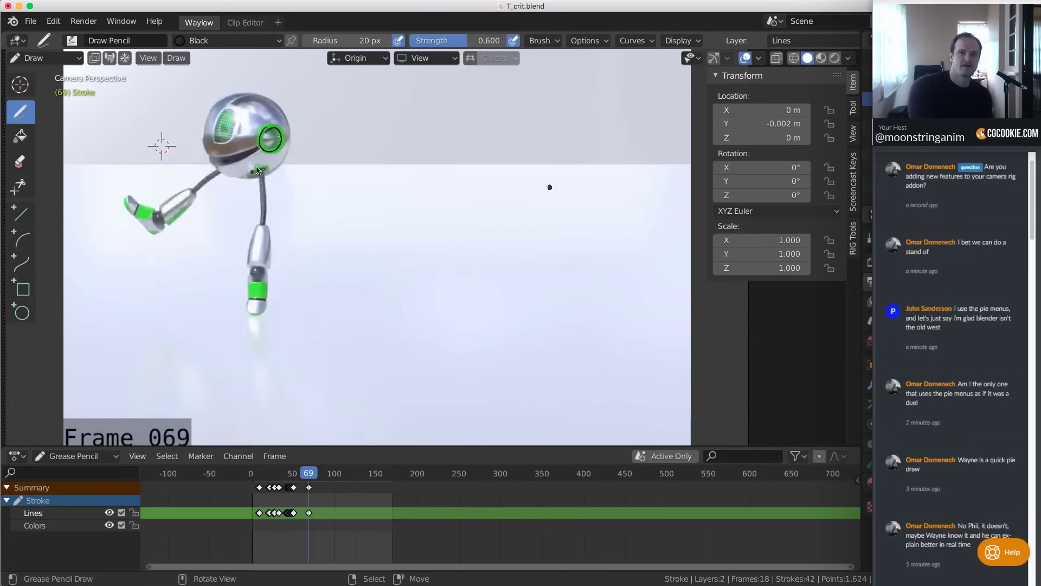
# Circle the ear's dropped position on frame 70 and flip between frames 69 and 70 to compare both circles
pyautogui.press('Right')
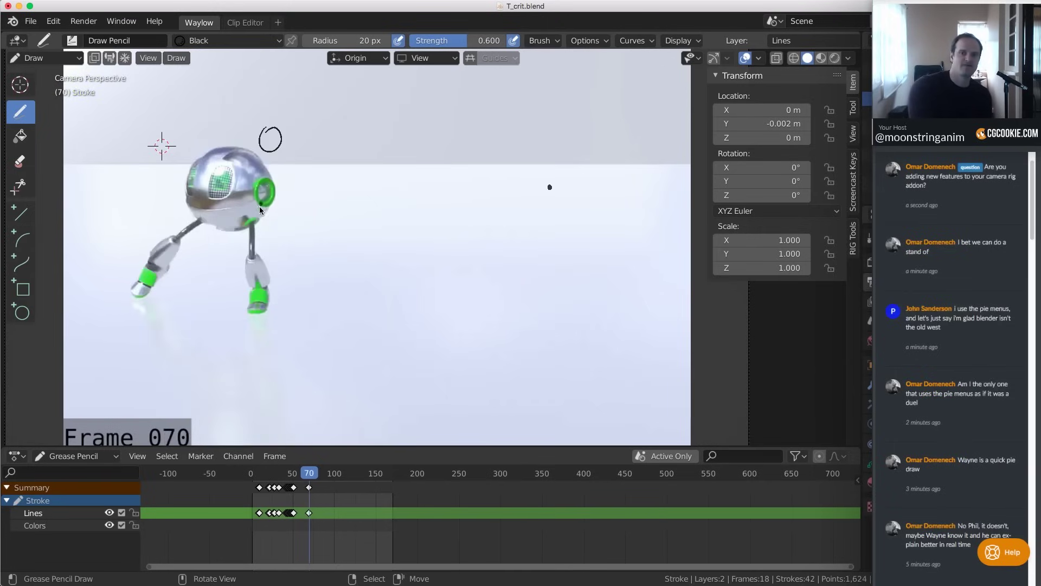
pyautogui.moveTo(265, 192); pyautogui.dragTo(270, 201)
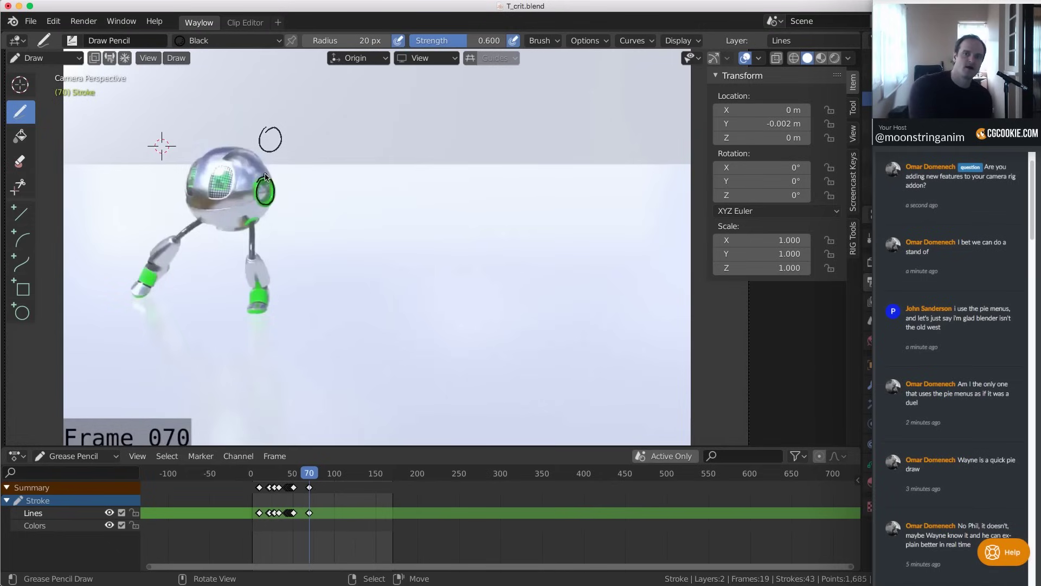
pyautogui.press('Left')
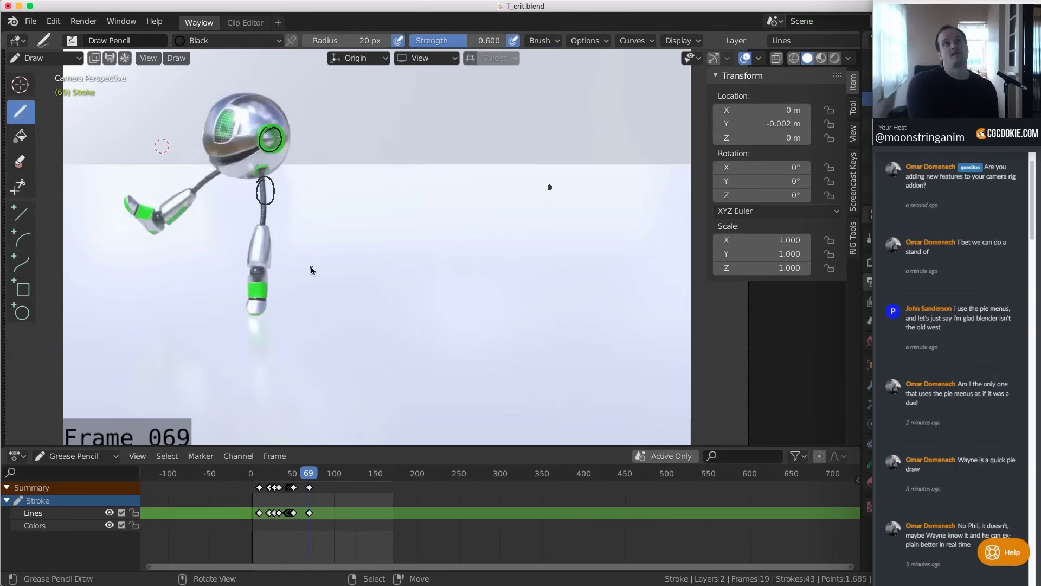
pyautogui.press('Right')
pyautogui.press('Left')
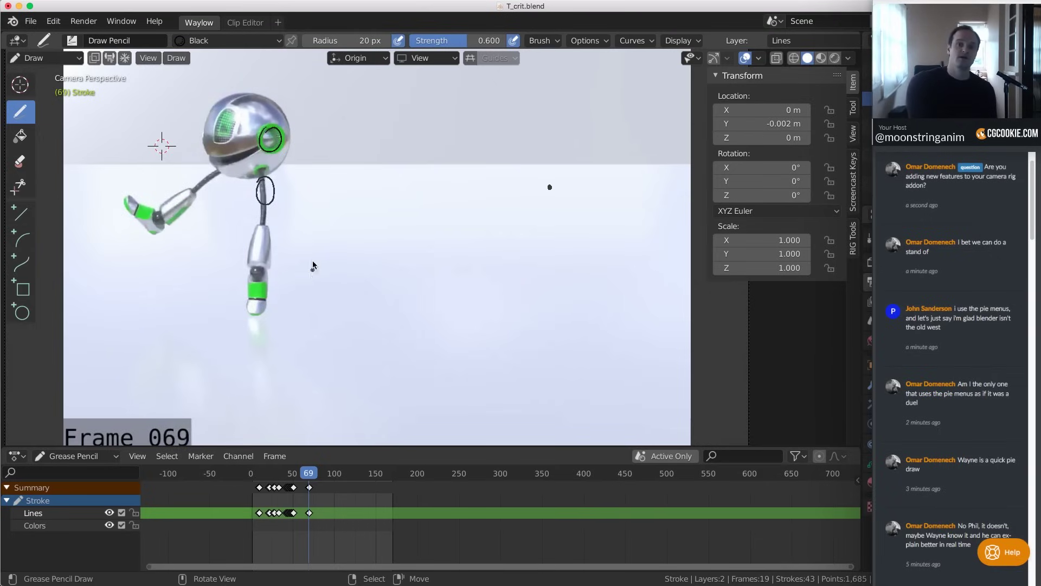
# Mark the standing foot's toe on frame 69 and compare the mark with the foot on frame 70
pyautogui.moveTo(248, 312); pyautogui.dragTo(256, 315)
pyautogui.press('Right')
pyautogui.press('Left')
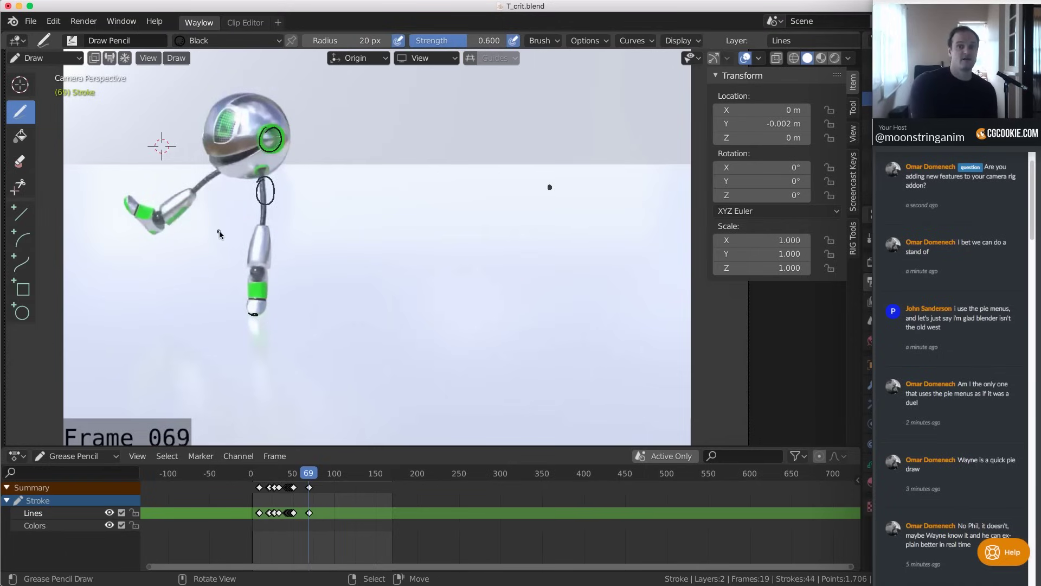
pyautogui.press('Right')
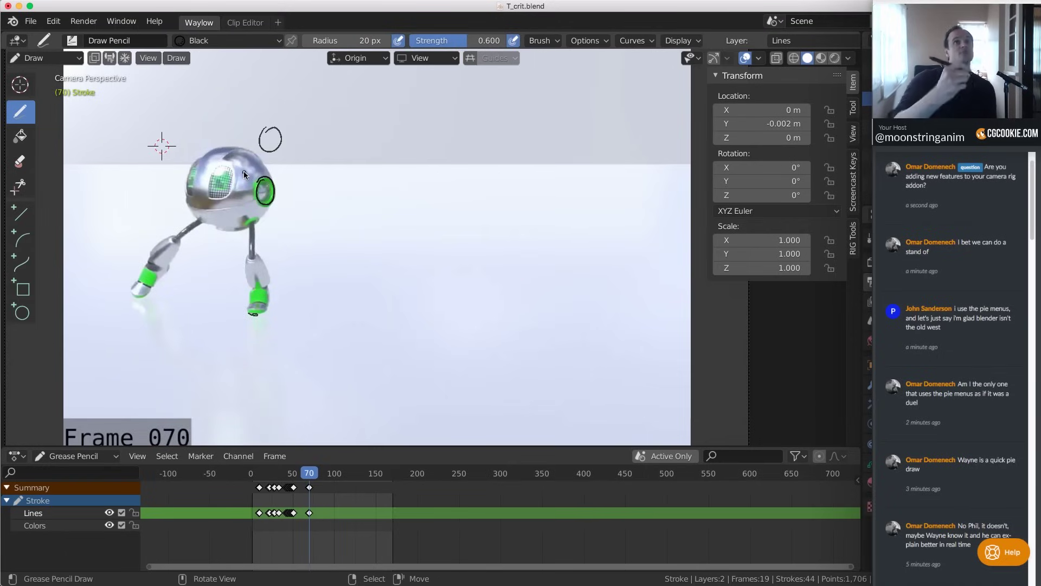
# Draw an intermediate ear circle between the two existing ones on frame 70, with a short spacing tick beside each circle
pyautogui.press('Right')
pyautogui.press('Left')
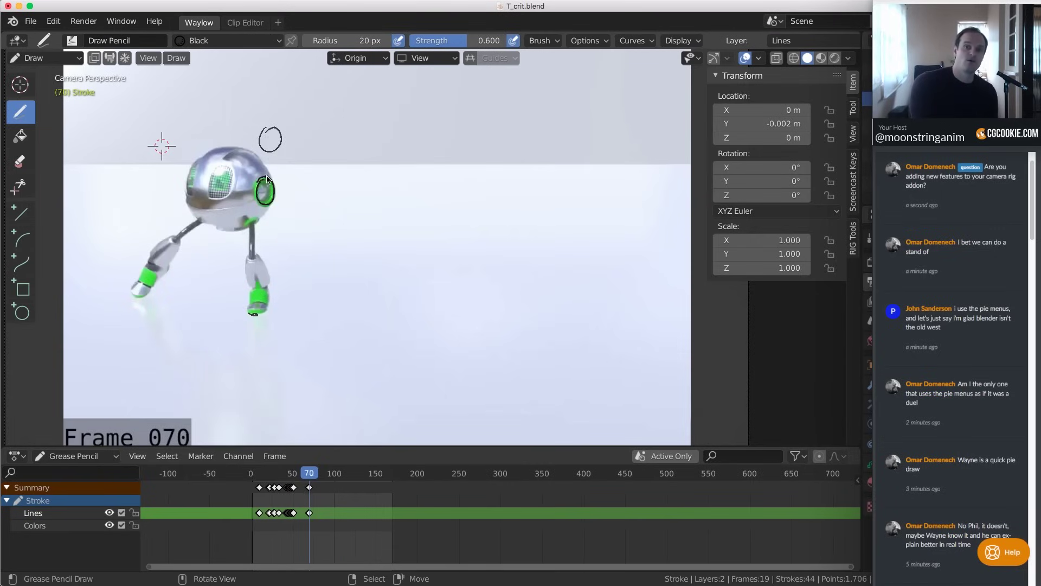
pyautogui.moveTo(261, 163); pyautogui.dragTo(261, 164)
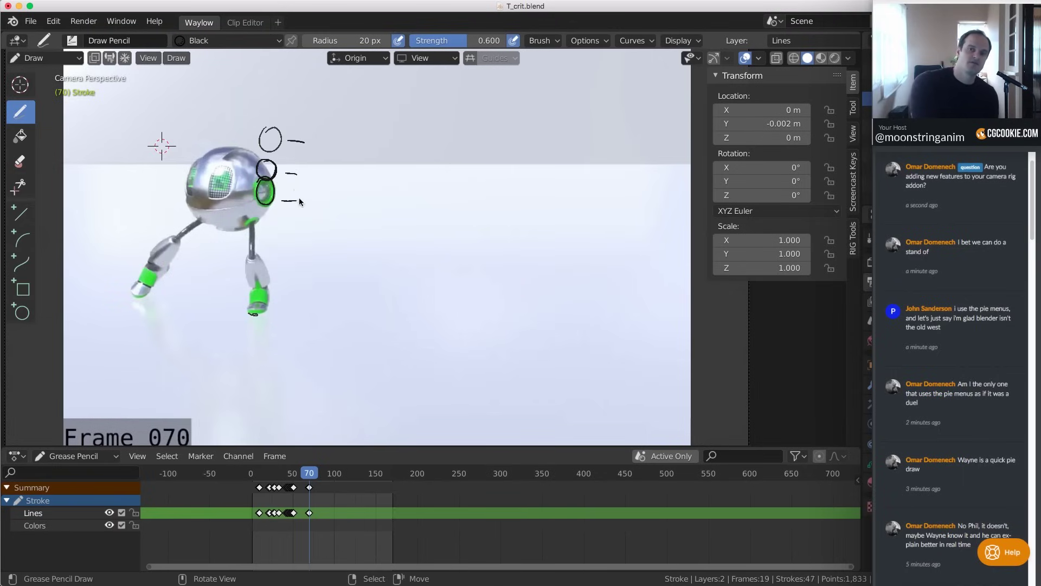
# Draw two vertical spacing charts with ticks beside the ear circles on frame 70
pyautogui.moveTo(292, 139); pyautogui.dragTo(290, 187)
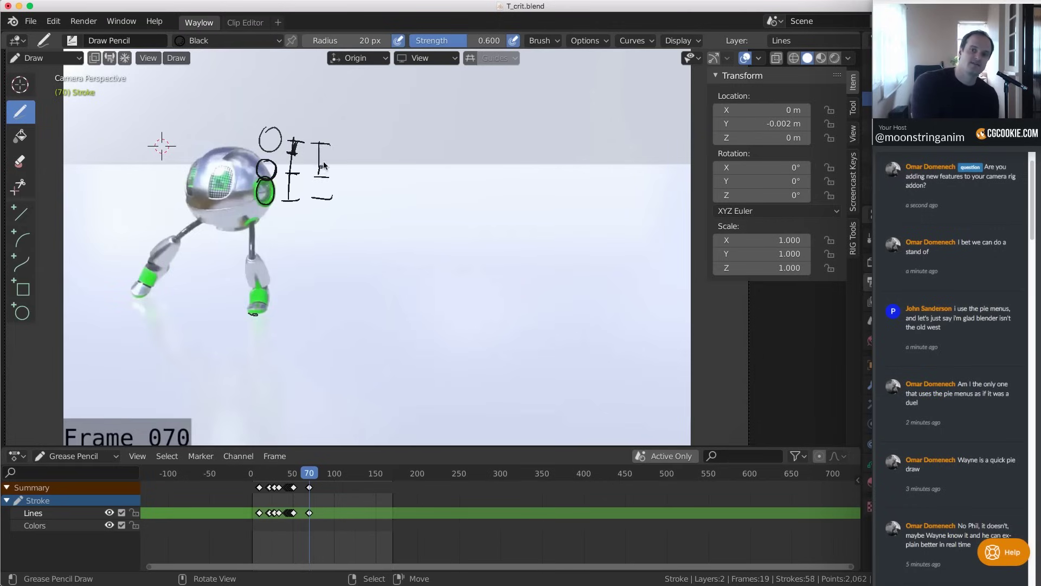
pyautogui.moveTo(321, 177)
pyautogui.mouseDown()
pyautogui.moveTo(320, 201)
pyautogui.moveTo(318, 177)
pyautogui.mouseUp()
# Flip between the frames on either side of frame 70 to compare the ear's spacing with the drawn charts
pyautogui.press('Right')
pyautogui.press('Left')
pyautogui.press('Left')
pyautogui.press('Left')
pyautogui.press('Right')
pyautogui.press('Right')
pyautogui.press('Right')
pyautogui.press('Right')
pyautogui.press('Right')
pyautogui.press('Left')
pyautogui.press('Left')
pyautogui.press('Left')
pyautogui.press('Right')
pyautogui.press('Right')
pyautogui.press('Right')
pyautogui.press('Left')
pyautogui.press('Left')
pyautogui.press('Left')
pyautogui.press('Left')
pyautogui.press('Right')
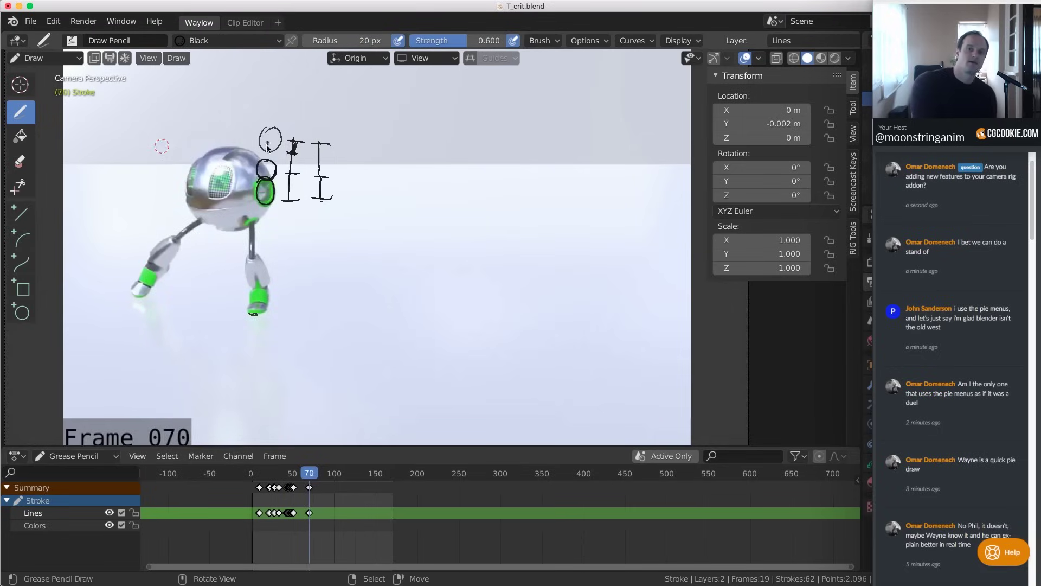
# Step forward through frame 74 to frame 81 and back to frame 70 to examine how the head's motion continues
pyautogui.press('Right')
pyautogui.press('Right')
pyautogui.press('Right')
pyautogui.press('Right')
pyautogui.press('Right')
pyautogui.press('Right')
pyautogui.press('Right')
pyautogui.press('Right')
pyautogui.press('Right')
pyautogui.press('Right')
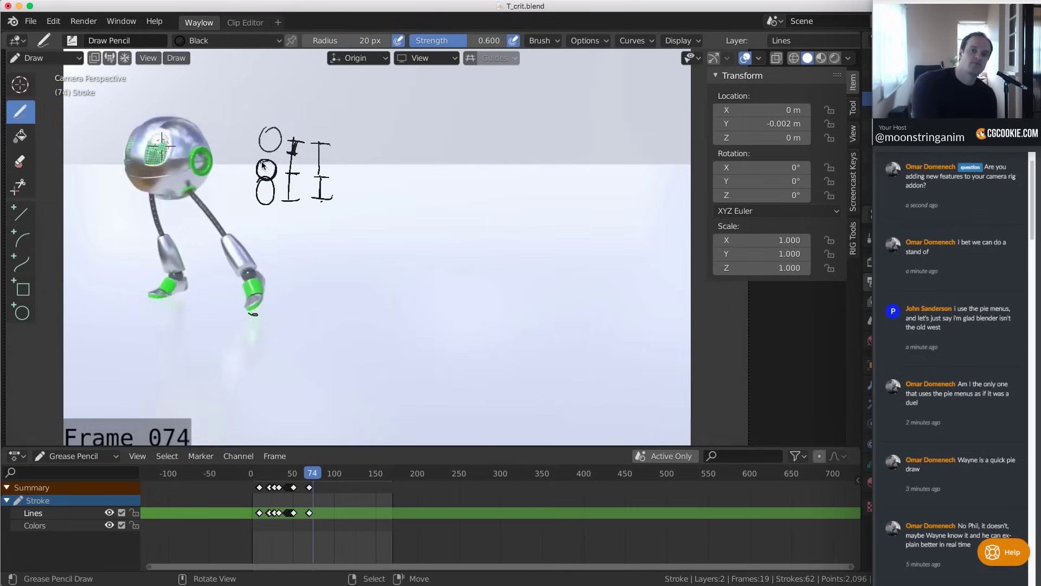
pyautogui.press('Right')
pyautogui.press('Right')
pyautogui.press('Left')
pyautogui.press('Left')
pyautogui.press('Left')
pyautogui.press('Left')
pyautogui.press('Left')
pyautogui.press('Left')
pyautogui.press('Left')
pyautogui.press('Left')
pyautogui.press('Left')
pyautogui.press('Left')
pyautogui.press('Left')
pyautogui.press('Left')
pyautogui.press('Left')
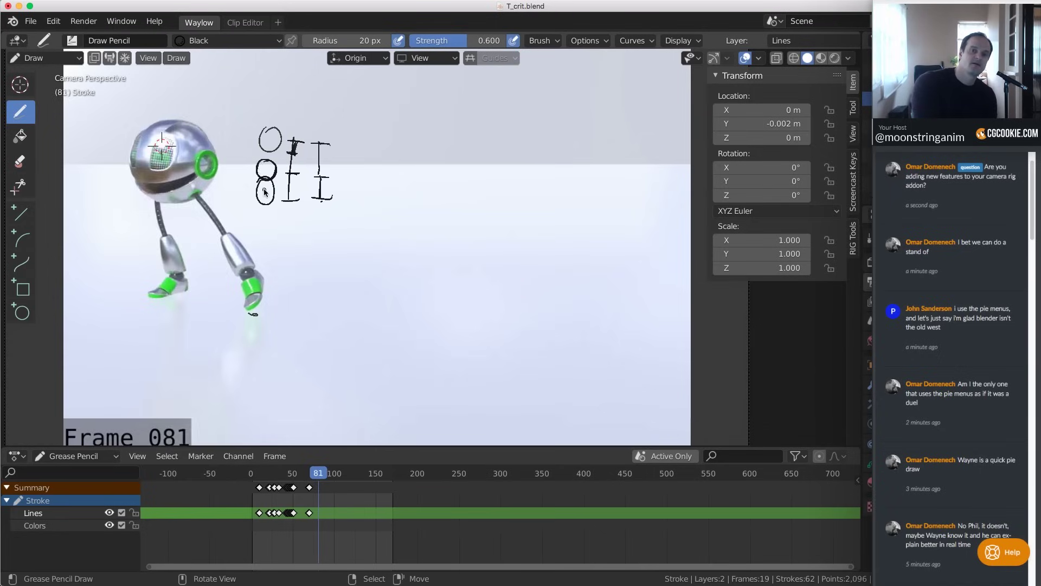
pyautogui.press('Left')
pyautogui.press('Right')
pyautogui.press('Right')
pyautogui.press('Right')
pyautogui.press('Left')
pyautogui.press('Left')
# Trace the ear's sharp V-shaped path on frame 70, a smoother alternative with an in-between dot, and an arrow beneath it
pyautogui.moveTo(269, 131)
pyautogui.mouseDown()
pyautogui.moveTo(265, 197)
pyautogui.moveTo(205, 147)
pyautogui.mouseUp()
pyautogui.press('Right')
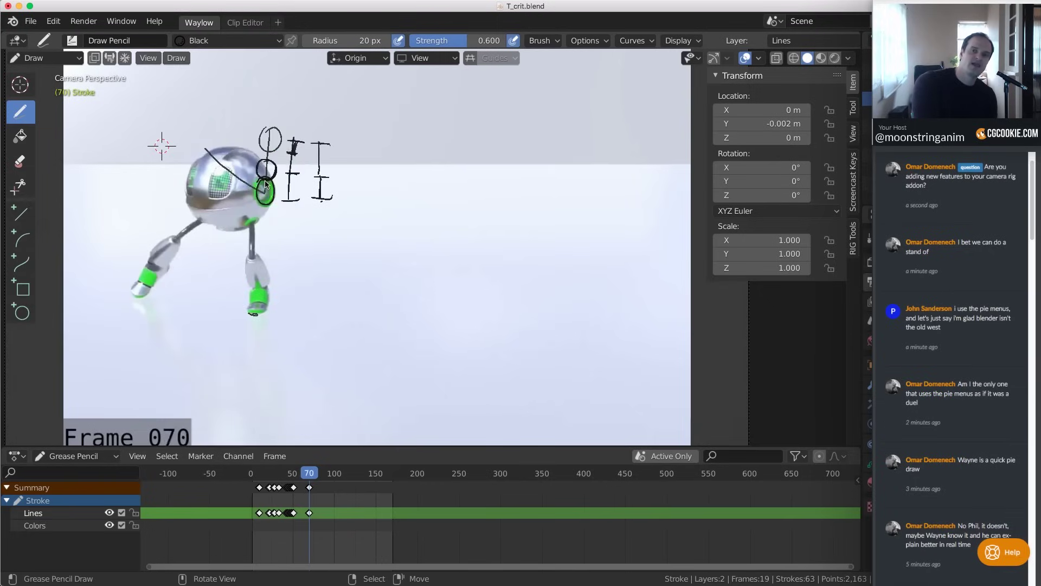
pyautogui.moveTo(270, 136); pyautogui.dragTo(255, 187)
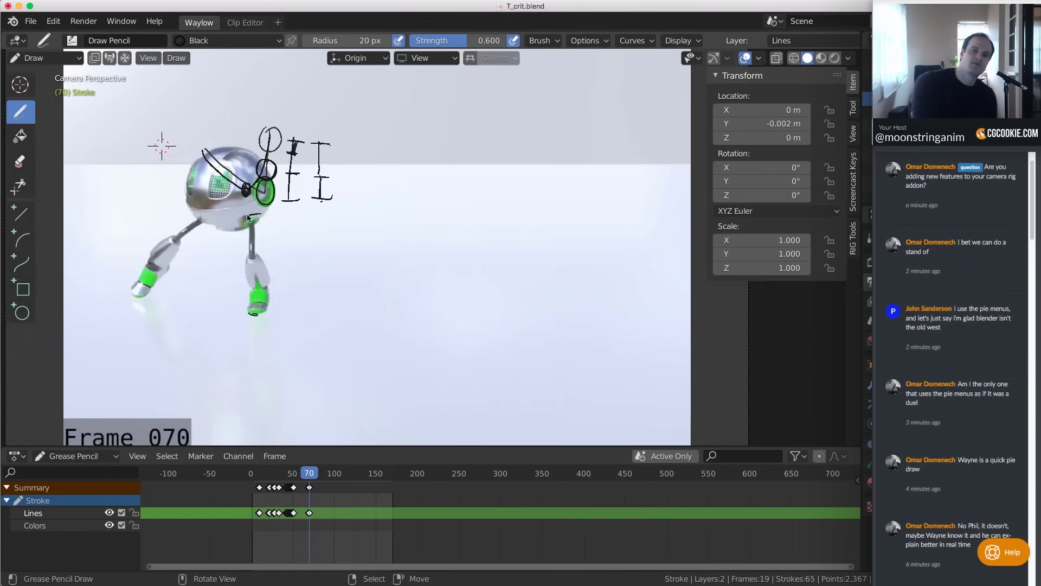
pyautogui.moveTo(253, 220)
pyautogui.mouseDown()
pyautogui.moveTo(272, 211)
pyautogui.moveTo(247, 227)
pyautogui.mouseUp()
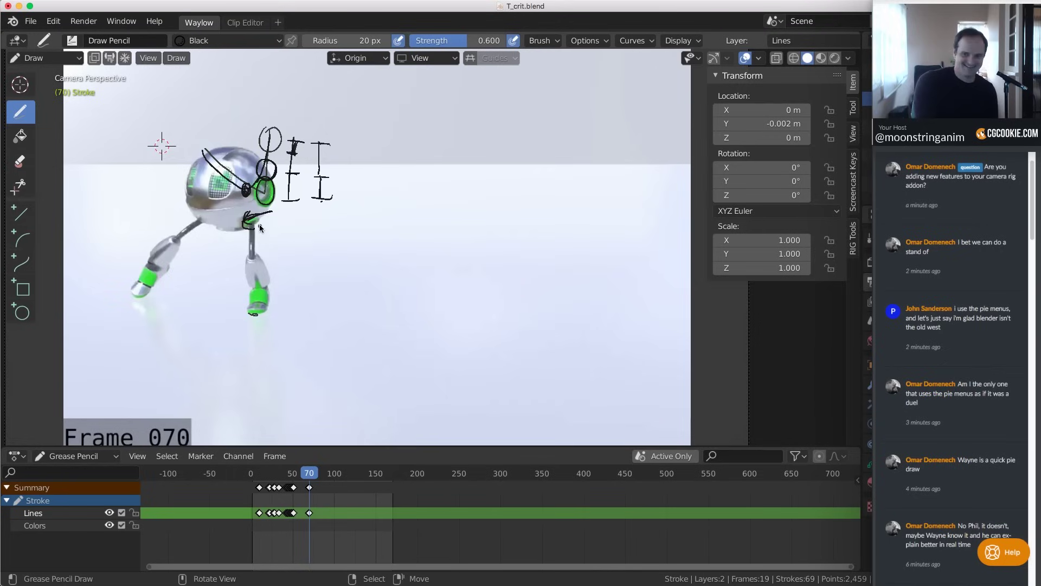
# Erase the surplus strokes of the arrow under the robot's head and return to the Draw tool
pyautogui.hotkey('shift', 'space')
pyautogui.click(247, 253)
pyautogui.moveTo(268, 214); pyautogui.dragTo(242, 238)
pyautogui.hotkey('shift', 'space')
pyautogui.click(257, 207)
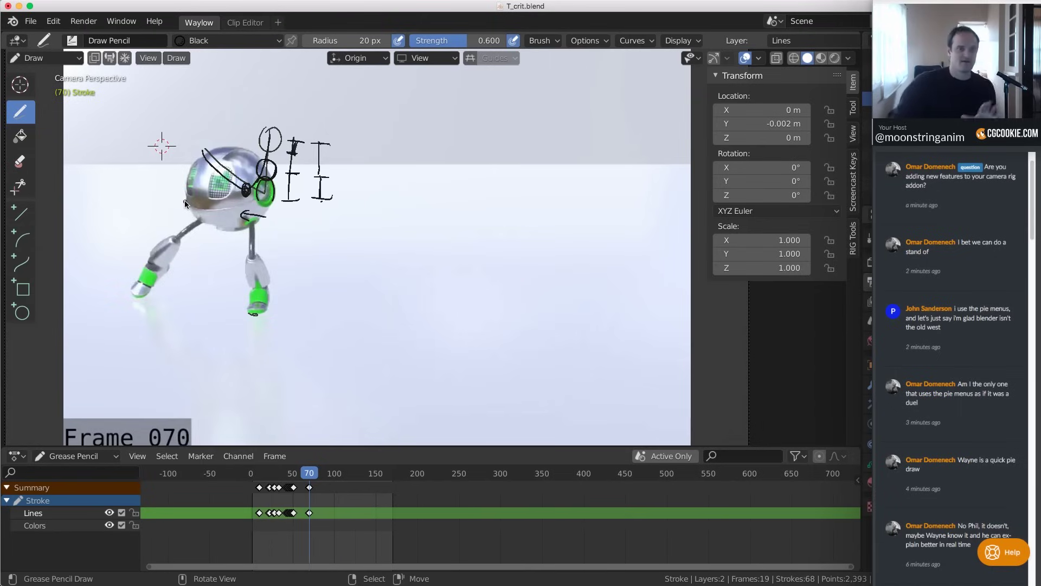
# Play the clip onward to frame 120, and mark the trailing foot's toe there with a forward-pointing arrow below it
pyautogui.press('space')
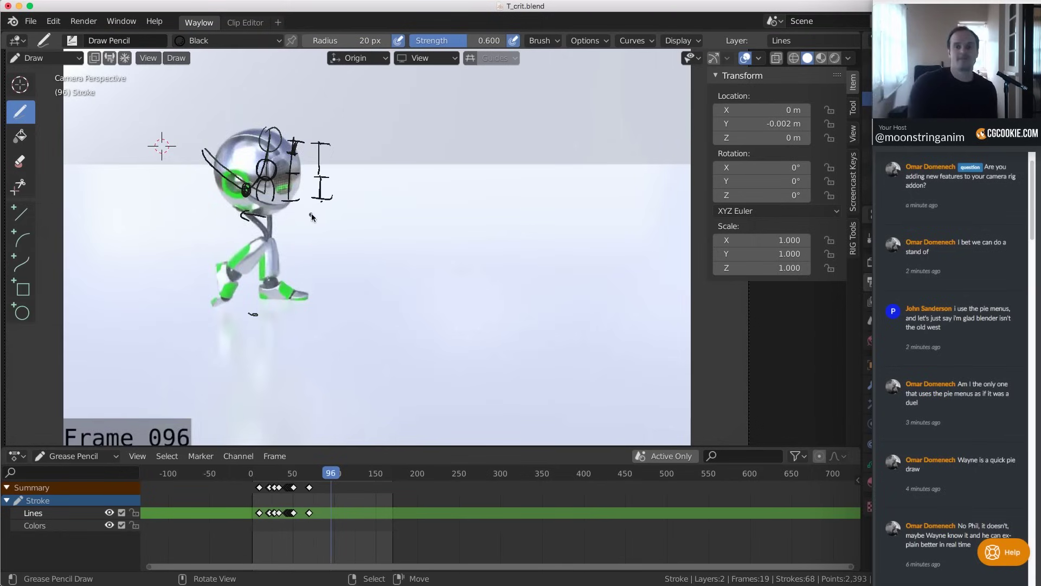
pyautogui.moveTo(84, 371); pyautogui.dragTo(81, 384)
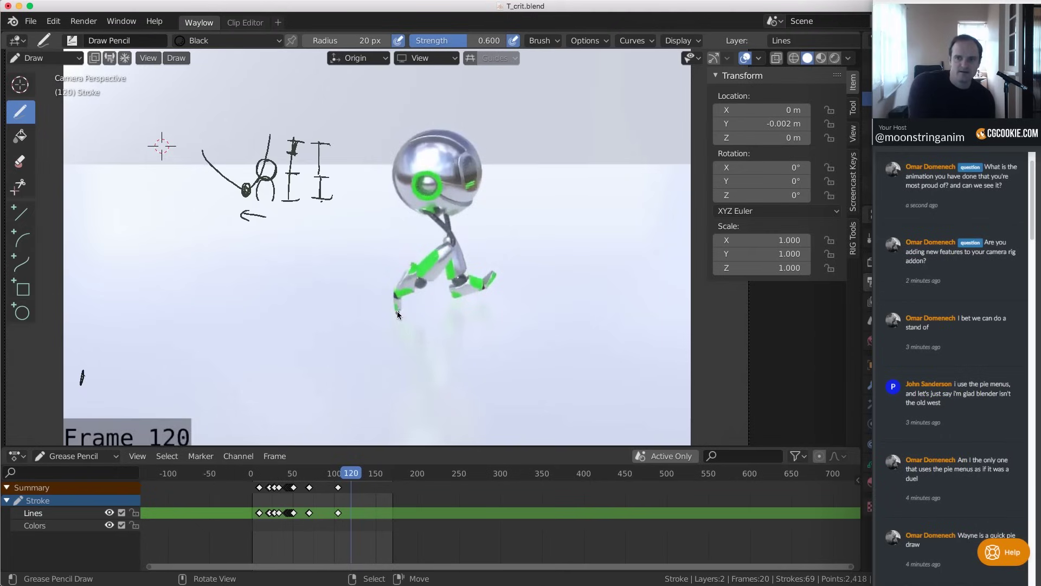
pyautogui.moveTo(397, 311); pyautogui.dragTo(394, 318)
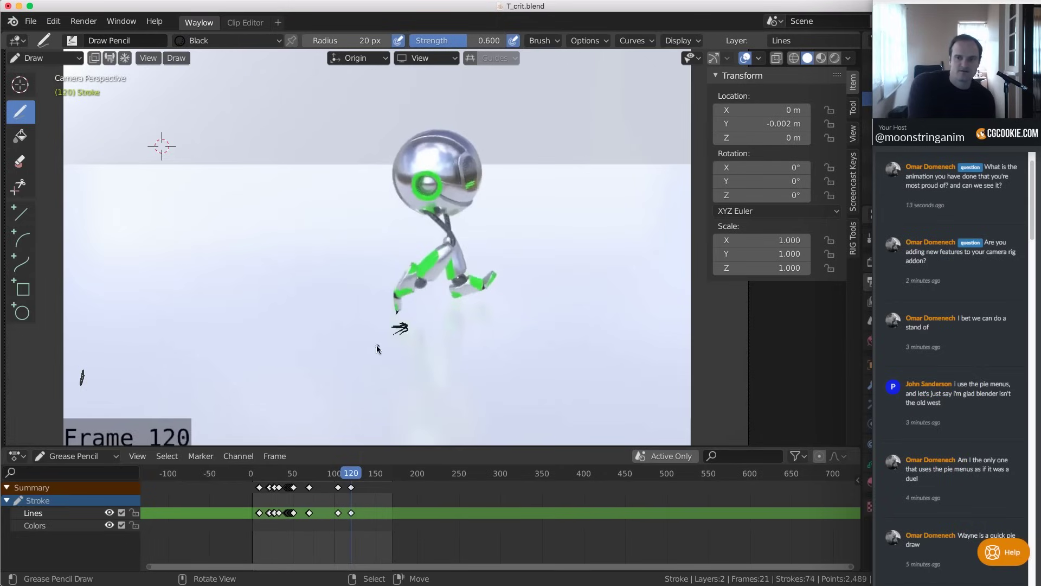
# Flip through the frames around 119 to 121 to compare the trailing foot with its toe mark for sliding
pyautogui.press('Left')
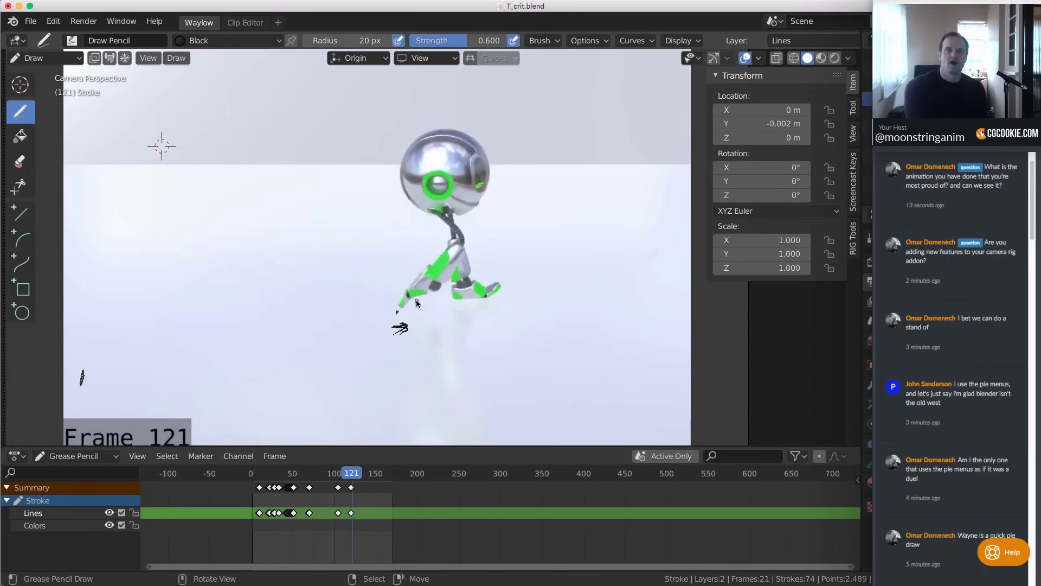
pyautogui.press('Left')
pyautogui.press('Left')
pyautogui.press('Left')
pyautogui.press('Left')
pyautogui.press('Left')
pyautogui.press('space')
pyautogui.press('Left')
pyautogui.press('Left')
pyautogui.press('Left')
pyautogui.press('Left')
pyautogui.press('Left')
pyautogui.press('Left')
pyautogui.press('Left')
pyautogui.press('Right')
pyautogui.press('Right')
pyautogui.press('Right')
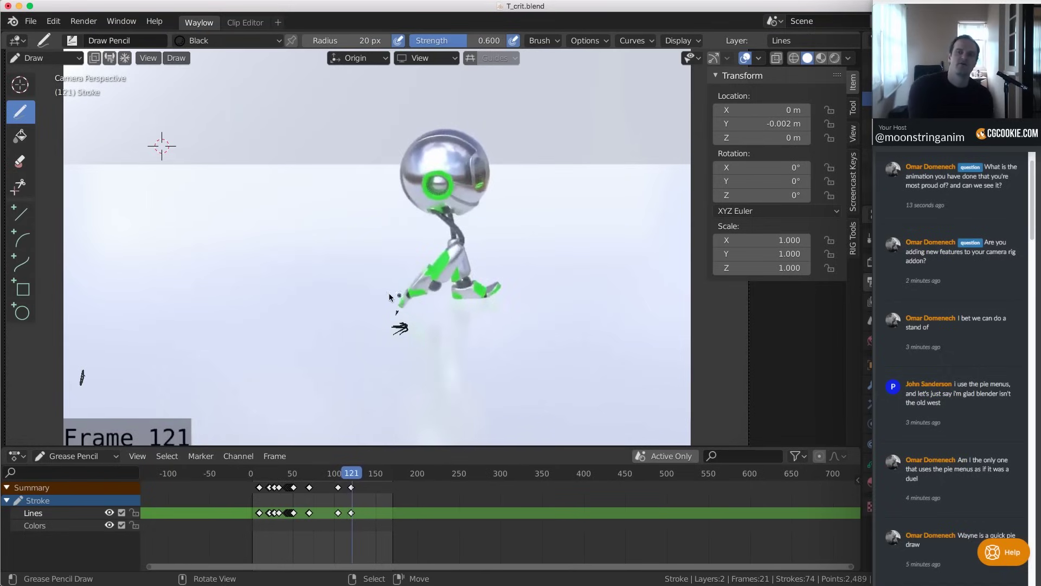
pyautogui.press('Right')
pyautogui.press('Right')
pyautogui.press('Left')
pyautogui.press('Left')
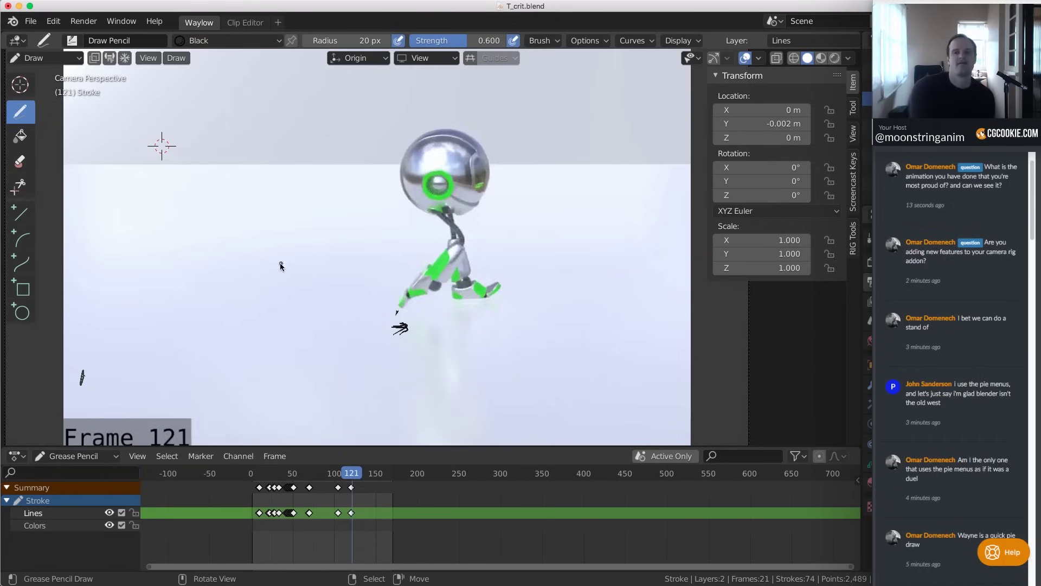
pyautogui.press('Left')
pyautogui.press('Right')
pyautogui.press('Right')
pyautogui.press('Right')
pyautogui.press('Right')
pyautogui.press('Left')
pyautogui.press('Left')
pyautogui.press('Left')
pyautogui.press('Left')
pyautogui.press('Left')
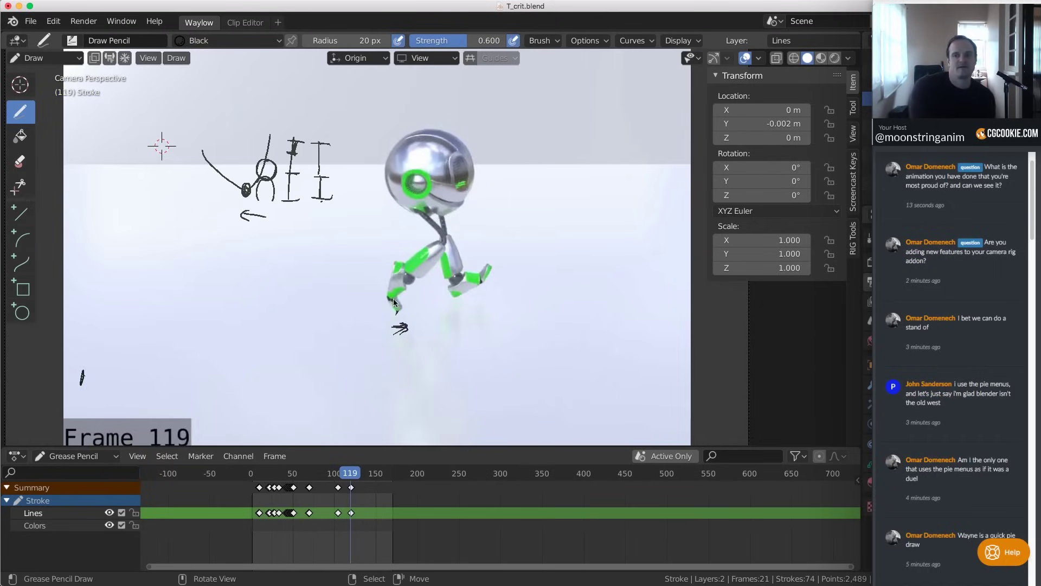
# Mark the trailing foot's ankle joint with a dot on successive frames around 121
pyautogui.press('Right')
pyautogui.click(422, 285)
pyautogui.press('Right')
pyautogui.click(438, 285)
pyautogui.press('Right')
pyautogui.press('Right')
pyautogui.click(451, 281)
# Flip repeatedly through the frames around 122 to compare the spacing of the ankle dots
pyautogui.press('Left')
pyautogui.press('Left')
pyautogui.press('Left')
pyautogui.press('Right')
pyautogui.press('Right')
pyautogui.press('Right')
pyautogui.press('Right')
pyautogui.press('Right')
pyautogui.press('Left')
pyautogui.press('Left')
pyautogui.press('Left')
pyautogui.press('Left')
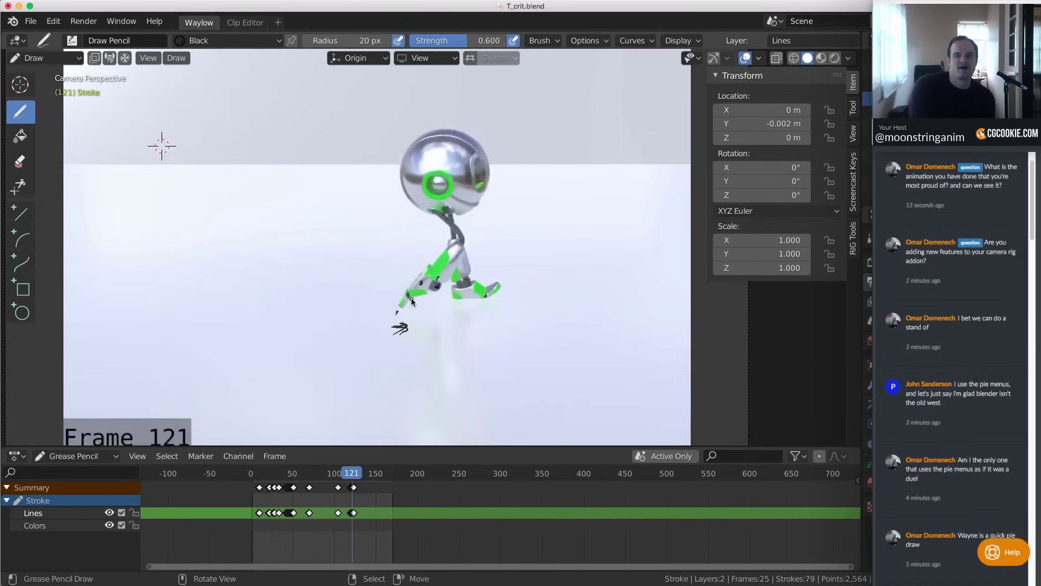
pyautogui.press('Right')
pyautogui.press('Right')
pyautogui.press('Right')
pyautogui.press('Right')
pyautogui.press('Left')
pyautogui.press('Left')
pyautogui.press('Left')
pyautogui.press('Left')
pyautogui.press('Left')
pyautogui.press('Right')
pyautogui.press('Right')
pyautogui.press('Right')
pyautogui.press('Right')
pyautogui.press('Left')
pyautogui.press('Left')
pyautogui.press('Left')
pyautogui.press('Right')
pyautogui.press('Left')
pyautogui.press('Right')
pyautogui.press('Right')
pyautogui.press('Left')
pyautogui.press('Left')
pyautogui.press('Right')
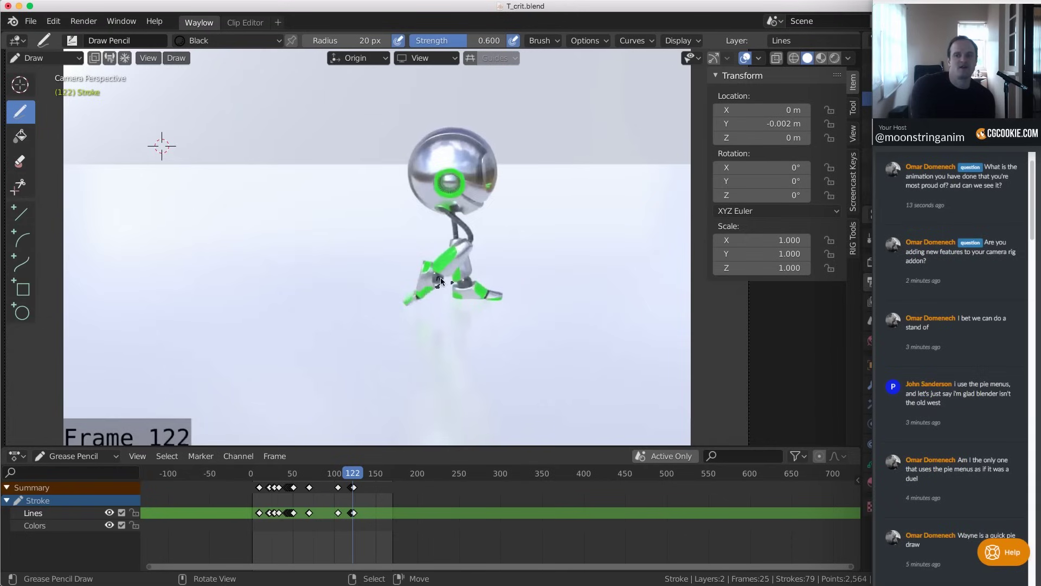
# Write "122" on the floor area of frame 122 and play the clip on to frame 132
pyautogui.moveTo(222, 361); pyautogui.dragTo(233, 351)
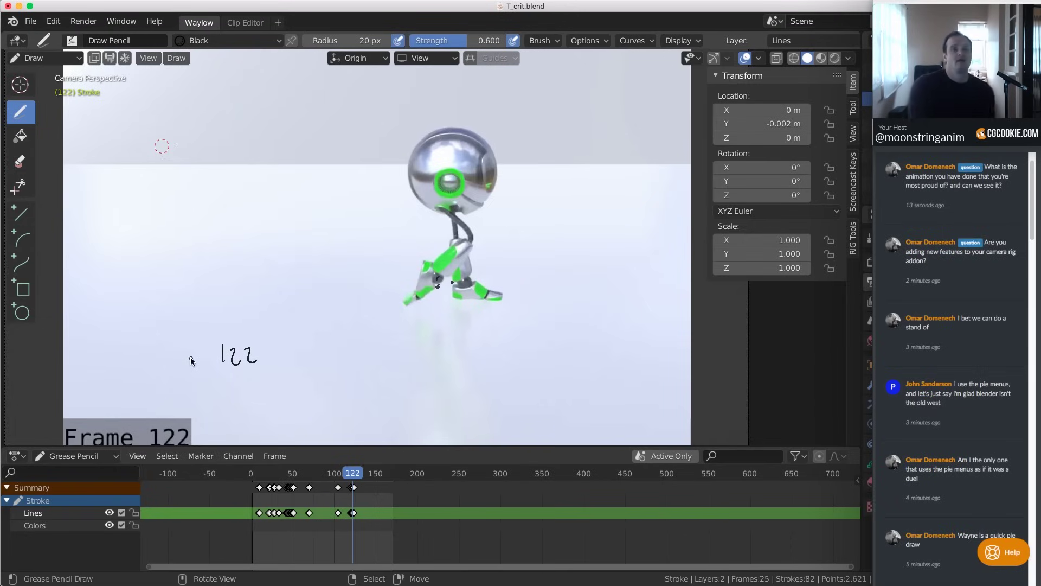
pyautogui.press('space')
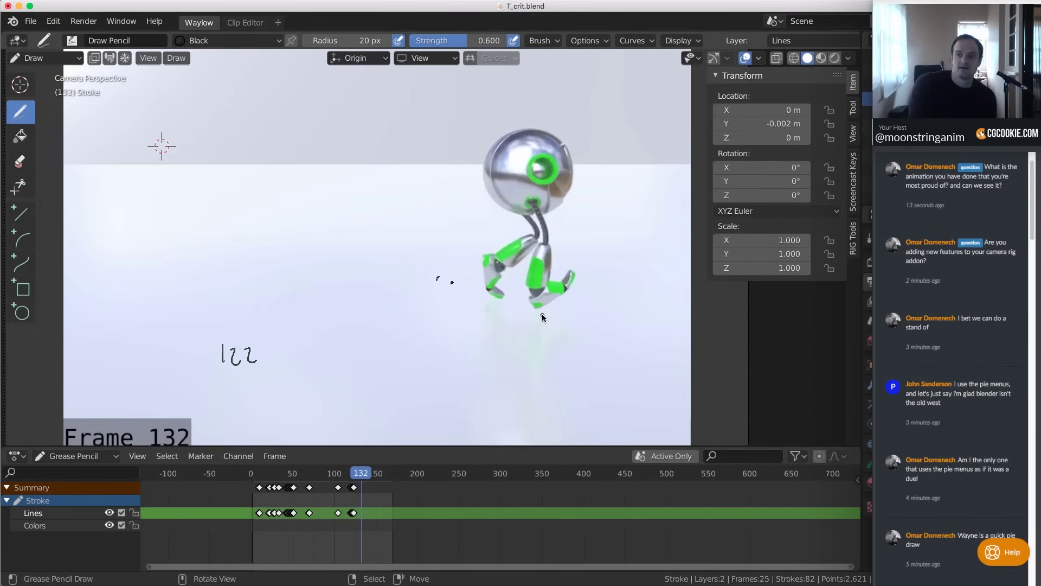
# Mark the planted foot's floor contact on frames 132 to 134 and flip between them to compare the marks
pyautogui.moveTo(535, 312); pyautogui.dragTo(553, 314)
pyautogui.press('Right')
pyautogui.press('Right')
pyautogui.press('Left')
pyautogui.press('Left')
pyautogui.press('Right')
pyautogui.press('Right')
pyautogui.press('Left')
pyautogui.press('Left')
pyautogui.press('Left')
pyautogui.press('Right')
pyautogui.press('Right')
pyautogui.press('Right')
pyautogui.press('Left')
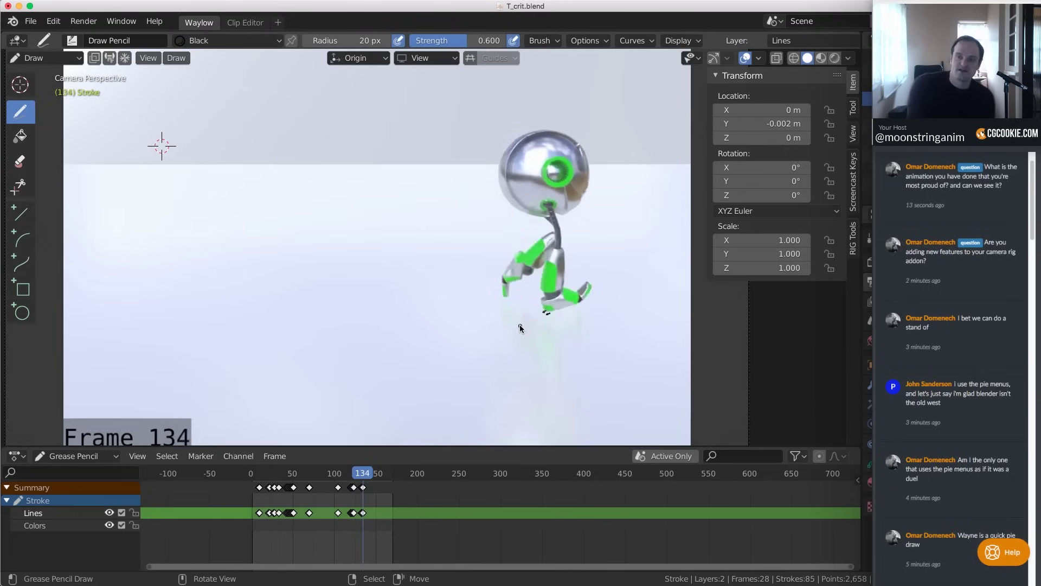
pyautogui.press('Left')
pyautogui.press('Left')
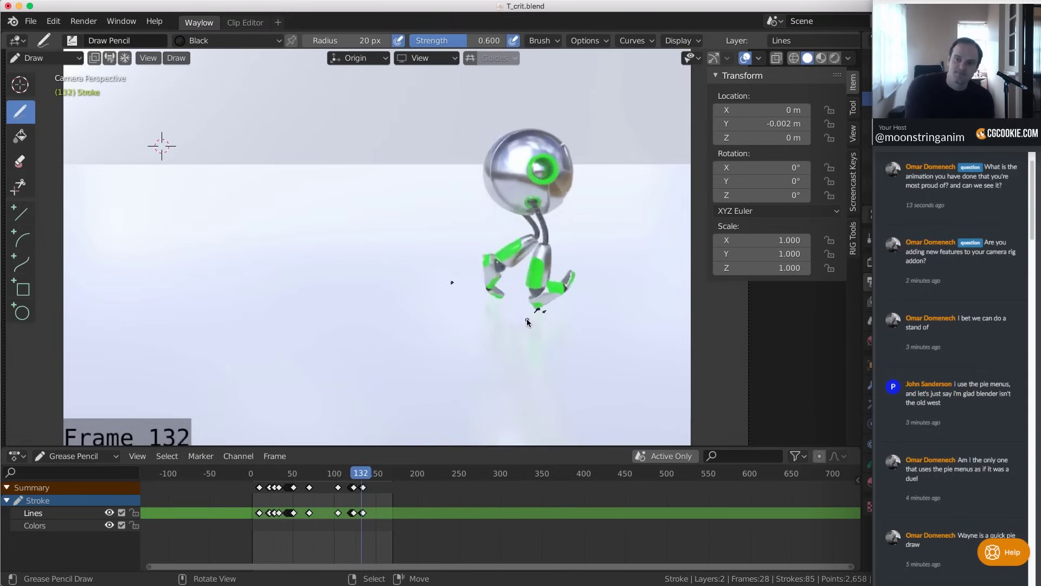
# Add another floor-contact mark under the planted front foot around frame 132 and flip through the neighbouring frames to compare the marks
pyautogui.moveTo(536, 311); pyautogui.dragTo(543, 313)
pyautogui.press('Right')
pyautogui.press('Right')
pyautogui.press('Left')
pyautogui.press('Left')
pyautogui.press('Left')
pyautogui.press('Right')
pyautogui.press('Right')
pyautogui.press('Right')
pyautogui.press('Right')
pyautogui.press('Left')
pyautogui.press('Left')
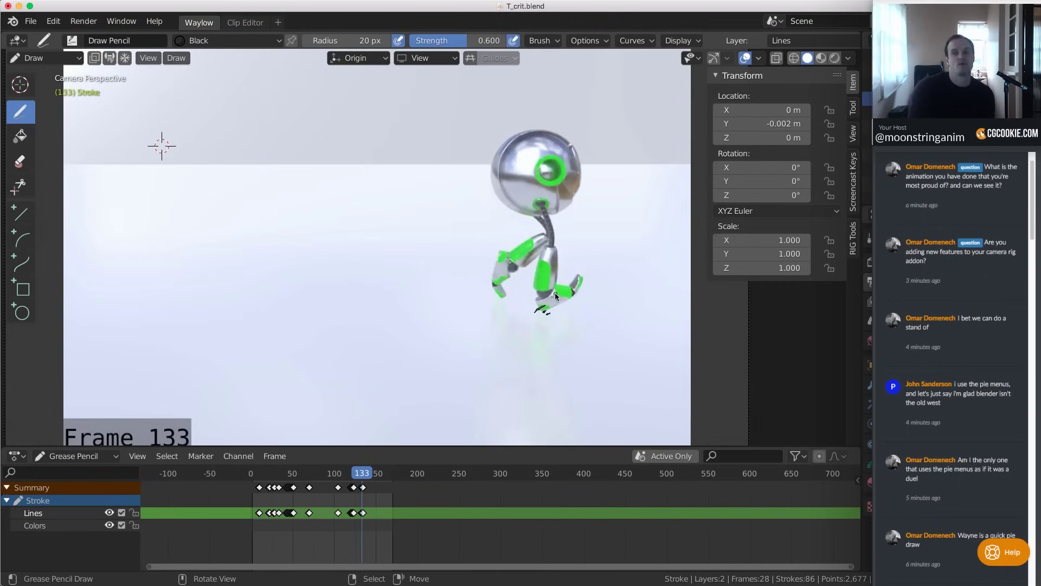
# Step back to frames 122 to 124 and flip between them to examine the trailing foot's ankle spacing
pyautogui.press('Left')
pyautogui.press('Left')
pyautogui.press('Left')
pyautogui.press('Left')
pyautogui.press('Left')
pyautogui.press('Left')
pyautogui.press('Left')
pyautogui.press('Left')
pyautogui.press('Left')
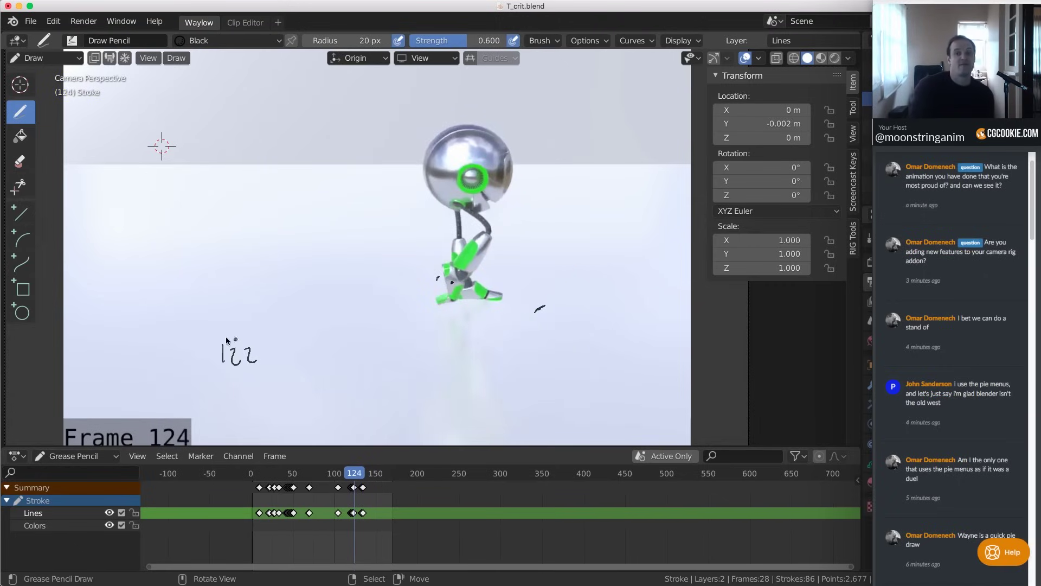
pyautogui.press('Left')
pyautogui.press('Left')
pyautogui.press('Right')
pyautogui.press('Left')
pyautogui.press('Right')
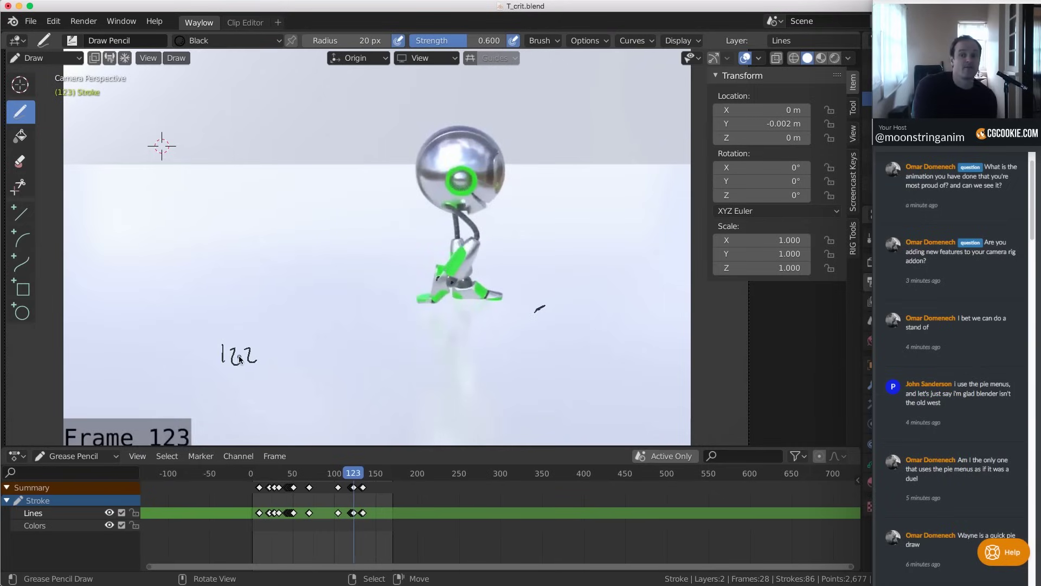
# Step forward from frame 123 and back to frame 126 to examine how the feet pass each other
pyautogui.press('Right')
pyautogui.press('Right')
pyautogui.press('Right')
pyautogui.press('Right')
pyautogui.press('Right')
pyautogui.press('Right')
pyautogui.press('Right')
pyautogui.press('Right')
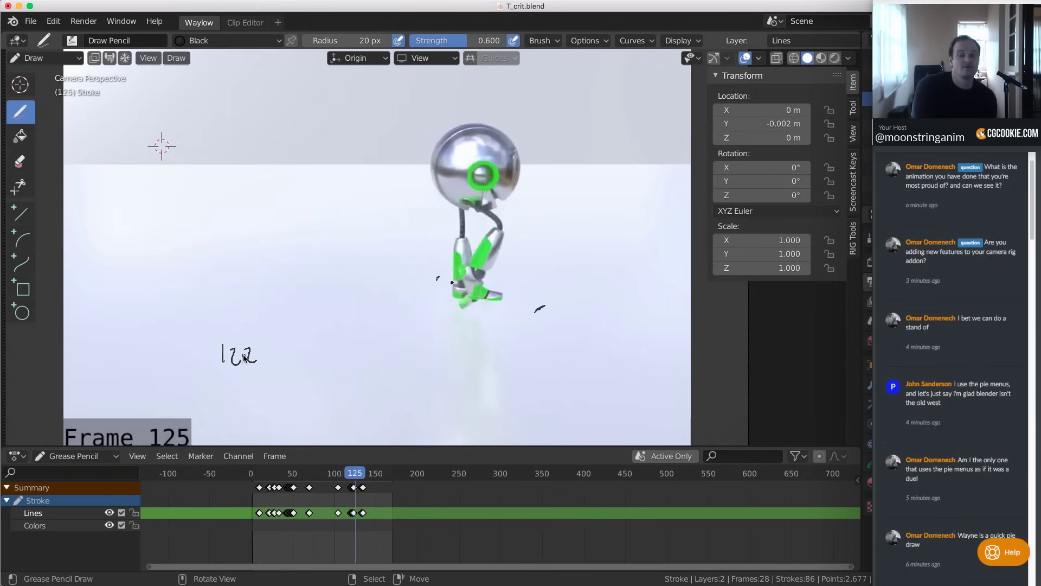
pyautogui.press('Left')
pyautogui.press('Left')
pyautogui.press('Left')
pyautogui.press('Left')
pyautogui.press('Left')
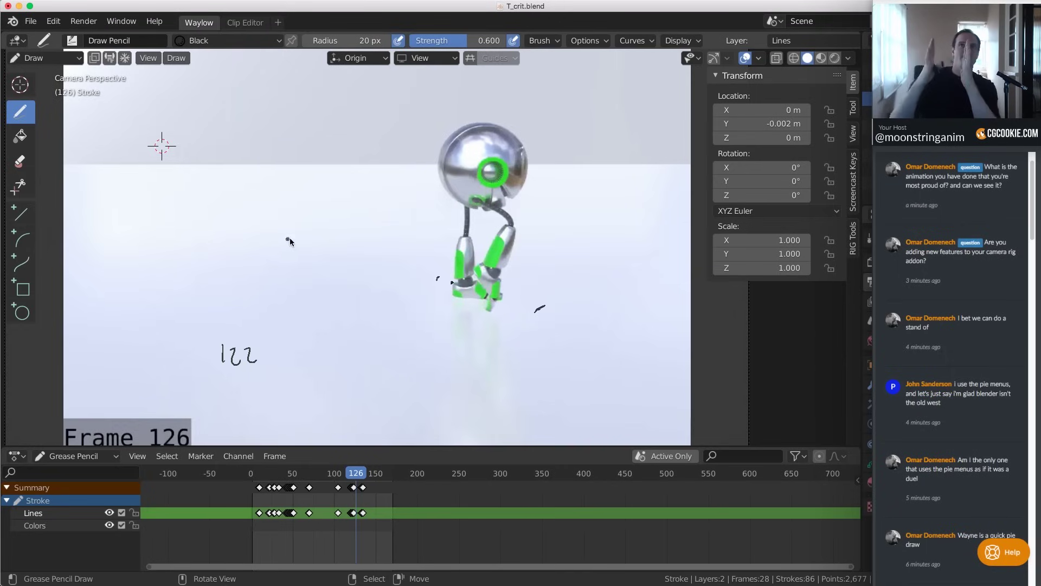
# Flip back and forth through the frames around 130 to 133 to examine the front foot's landing against the contact marks
pyautogui.press('Right')
pyautogui.press('Right')
pyautogui.press('Right')
pyautogui.press('Right')
pyautogui.press('Right')
pyautogui.press('Left')
pyautogui.press('Left')
pyautogui.press('Right')
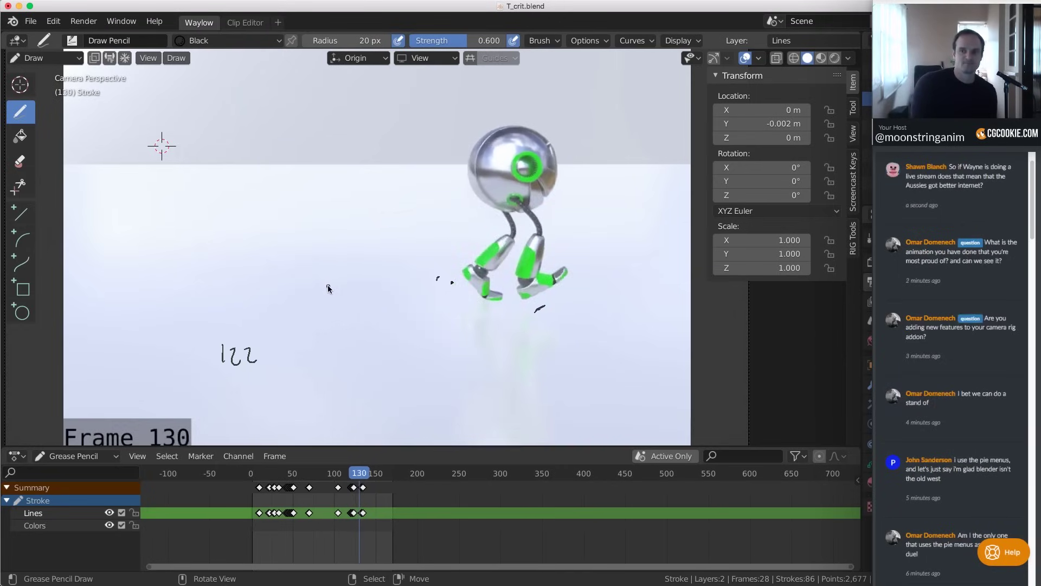
pyautogui.press('Left')
pyautogui.press('Right')
pyautogui.press('Right')
pyautogui.press('Right')
pyautogui.press('Right')
pyautogui.press('Right')
pyautogui.press('Left')
pyautogui.press('Left')
pyautogui.press('Left')
pyautogui.press('Left')
pyautogui.press('Left')
pyautogui.press('Right')
pyautogui.press('Right')
pyautogui.press('Right')
pyautogui.press('Right')
pyautogui.press('Right')
pyautogui.press('Right')
pyautogui.press('Right')
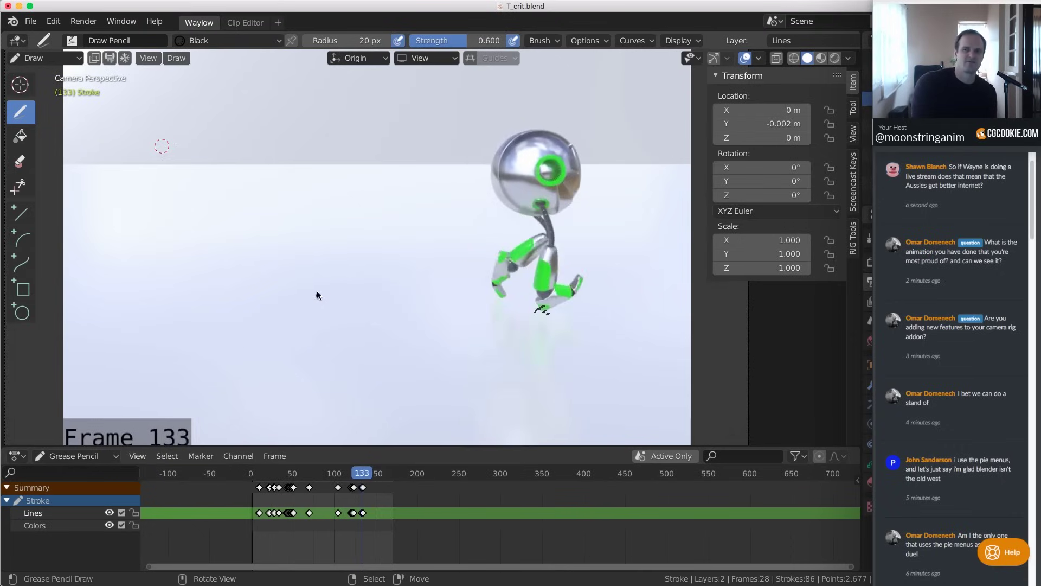
# Step back through the passing pose to frame 118 to examine the trailing foot's push-off
pyautogui.press('Left')
pyautogui.press('Left')
pyautogui.press('Left')
pyautogui.press('Left')
pyautogui.press('Left')
pyautogui.press('Left')
pyautogui.press('Left')
pyautogui.press('Left')
pyautogui.press('Left')
pyautogui.press('Left')
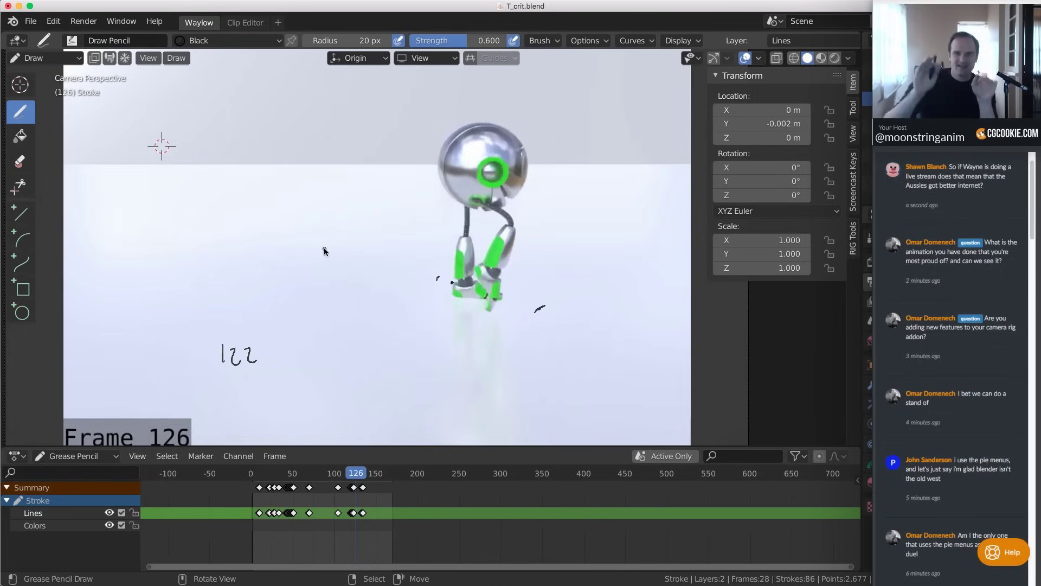
pyautogui.press('Left')
pyautogui.press('Left')
pyautogui.press('Left')
pyautogui.press('Left')
pyautogui.press('Left')
pyautogui.press('Left')
pyautogui.press('Left')
pyautogui.press('Left')
pyautogui.press('Left')
pyautogui.press('Left')
pyautogui.press('Right')
pyautogui.press('Right')
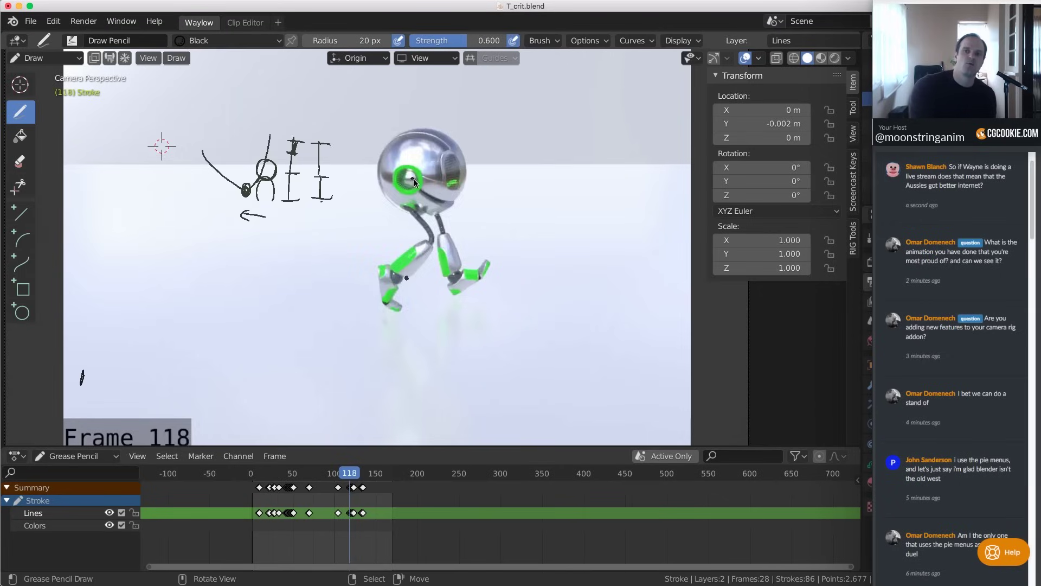
# Sketch a small arrow on the floor below the trailing foot's toe on frame 119 and flip through the neighbouring frames to compare
pyautogui.press('Right')
pyautogui.press('Right')
pyautogui.press('Right')
pyautogui.press('Left')
pyautogui.press('Left')
pyautogui.press('Left')
pyautogui.press('Right')
pyautogui.moveTo(393, 325); pyautogui.dragTo(408, 328)
pyautogui.press('Right')
pyautogui.press('Right')
pyautogui.press('Right')
pyautogui.press('Right')
pyautogui.press('Left')
pyautogui.press('Left')
pyautogui.press('Left')
pyautogui.press('Left')
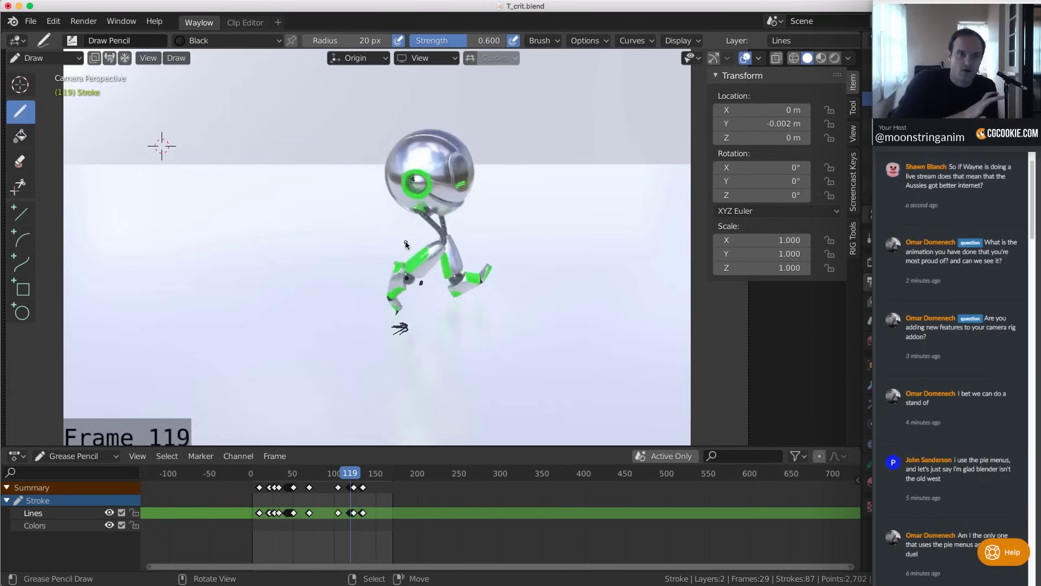
# Step from frame 119 to 126 and back to 123 to examine the trailing foot coming forward
pyautogui.press('Right')
pyautogui.press('Right')
pyautogui.press('Right')
pyautogui.press('Right')
pyautogui.press('Right')
pyautogui.press('Right')
pyautogui.press('Right')
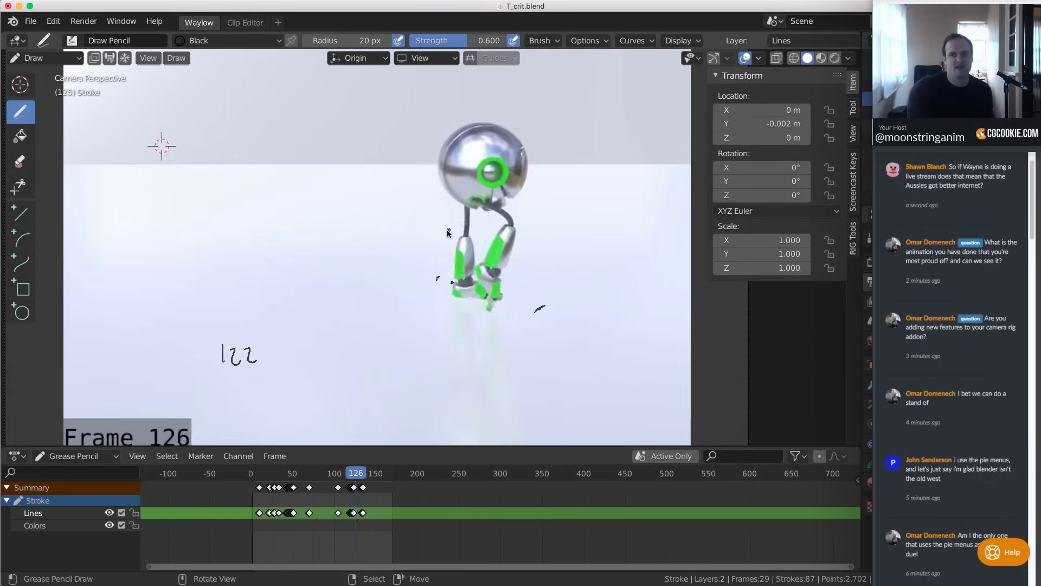
pyautogui.press('Left')
pyautogui.press('Left')
pyautogui.press('Left')
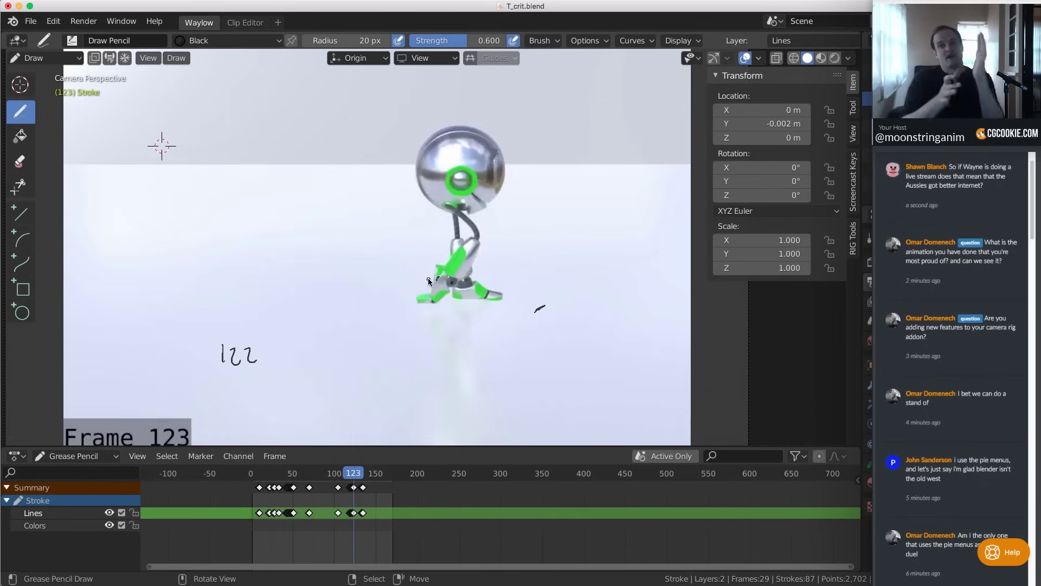
# Step forward from frame 123 to frame 154 to examine the rest of the robot's walk
pyautogui.press('Right')
pyautogui.press('Right')
pyautogui.press('Right')
pyautogui.press('Right')
pyautogui.press('Right')
pyautogui.press('Right')
pyautogui.press('Right')
pyautogui.press('Right')
pyautogui.press('Right')
pyautogui.press('Right')
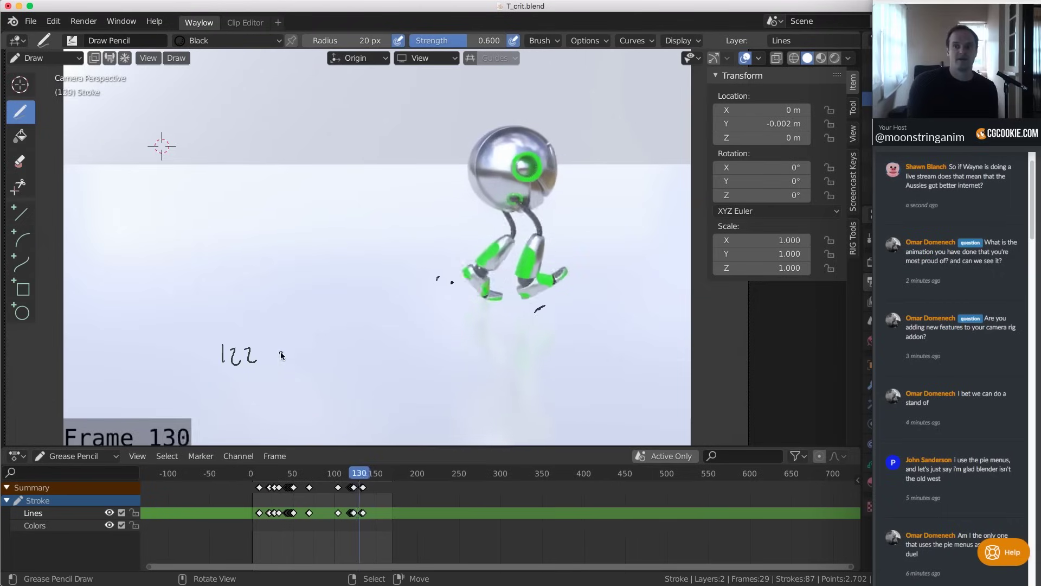
pyautogui.press('Right')
pyautogui.press('Right')
pyautogui.press('Right')
pyautogui.press('Right')
pyautogui.press('Right')
pyautogui.press('Right')
pyautogui.press('Right')
pyautogui.press('Right')
pyautogui.press('Right')
pyautogui.press('Right')
pyautogui.press('Right')
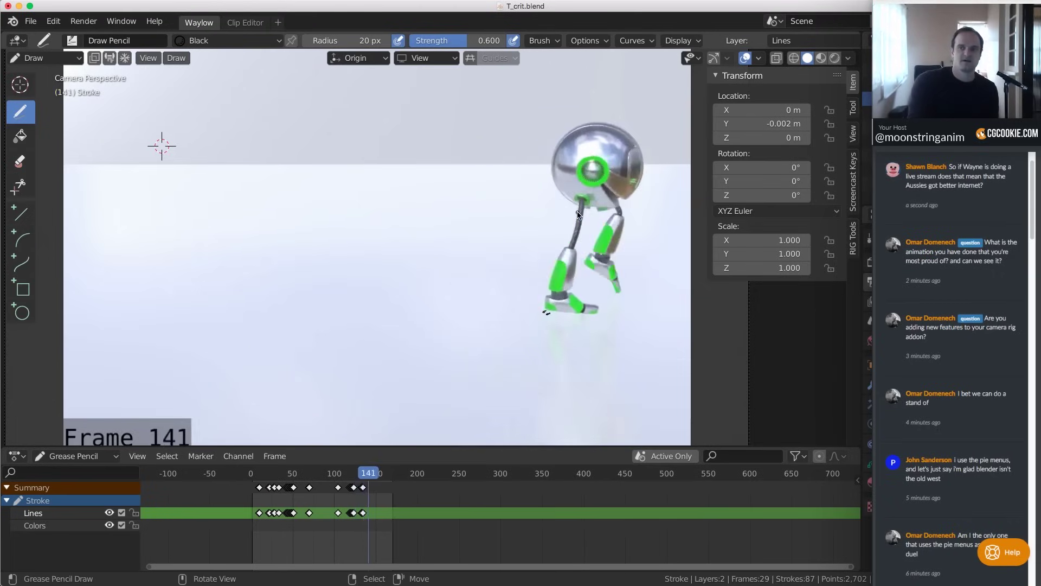
pyautogui.press('Right')
pyautogui.press('Right')
pyautogui.press('Right')
pyautogui.press('Right')
pyautogui.press('Right')
pyautogui.press('Right')
pyautogui.press('Right')
pyautogui.press('Right')
pyautogui.press('Right')
pyautogui.press('Right')
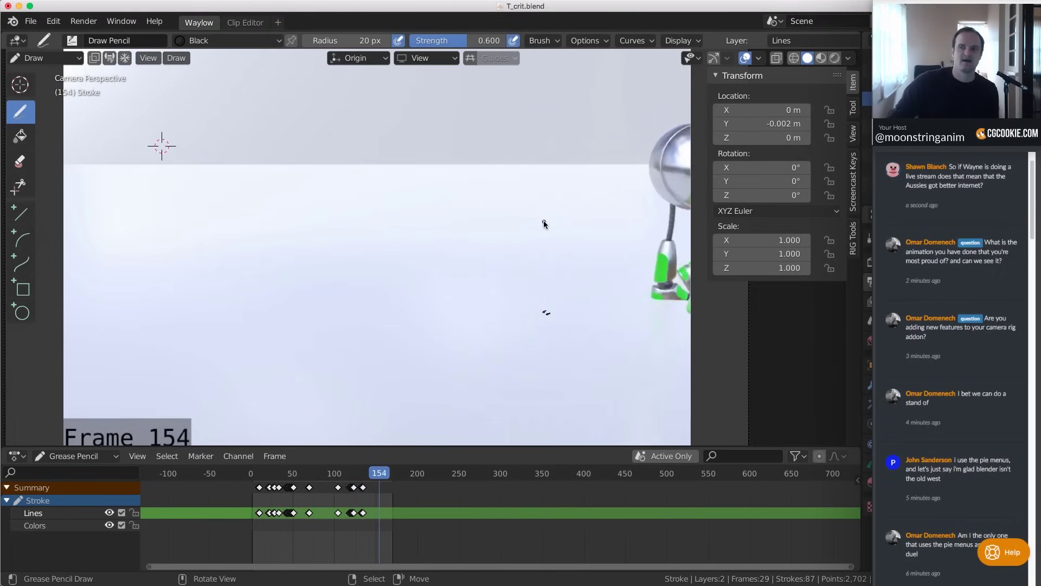
# Flip back a few frames, advance to frame 159 and fit the whole camera frame in view to examine the robot's exit
pyautogui.press('Left')
pyautogui.press('Left')
pyautogui.press('Left')
pyautogui.press('Left')
pyautogui.press('Right')
pyautogui.press('Right')
pyautogui.press('Right')
pyautogui.press('Right')
pyautogui.press('Right')
pyautogui.press('Right')
pyautogui.press('Right')
pyautogui.press('Right')
pyautogui.press('Right')
pyautogui.scroll(-3, 623, 309)
pyautogui.scroll(1, 649, 287)
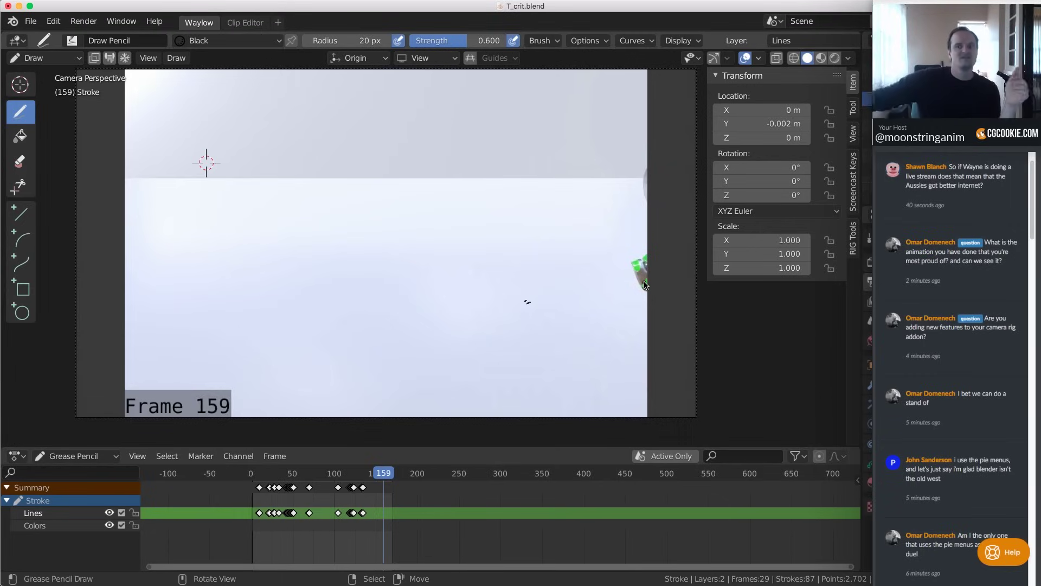
# Scrub the robot walk back to frame 137 and save the file
pyautogui.click(316, 498)
pyautogui.moveTo(320, 527); pyautogui.dragTo(366, 529)
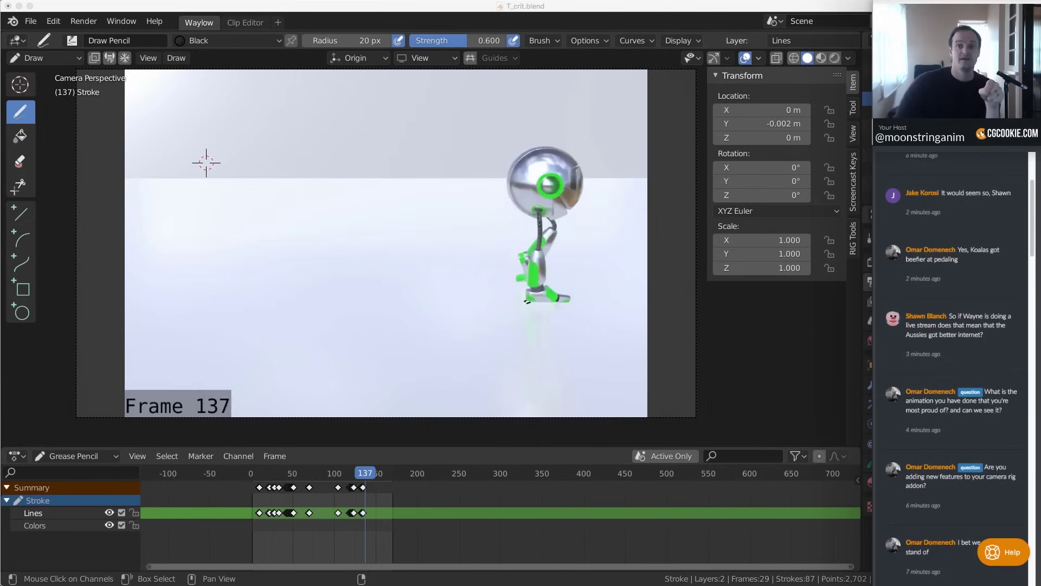
pyautogui.click(232, 164)
pyautogui.press('super+s')
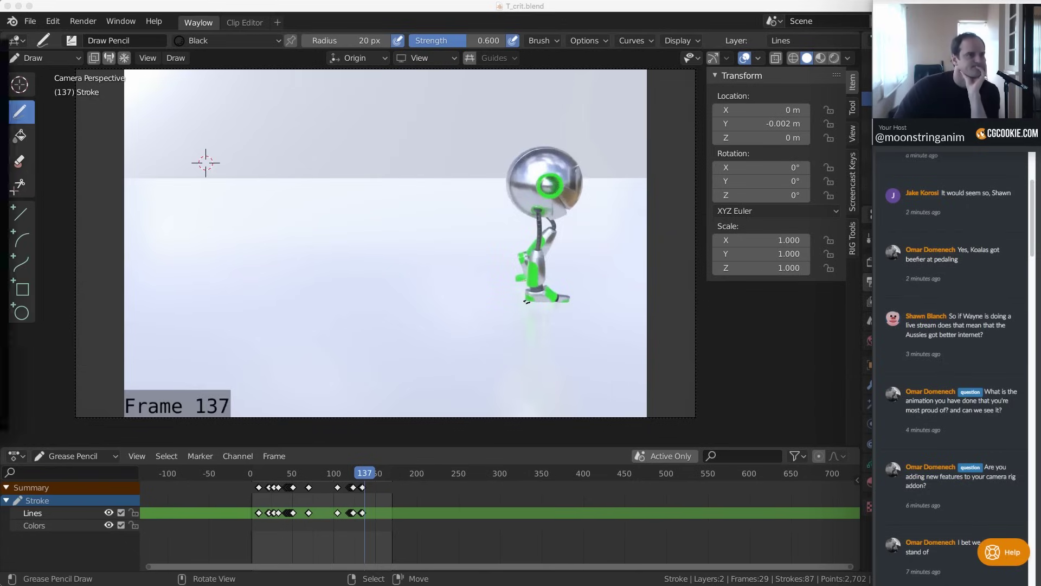
# Switch to the video player, watch the finished Stay clip with its playback controls moved off the character's face, and rewind it to the start
pyautogui.press('super+Tab')
pyautogui.moveTo(462, 344); pyautogui.dragTo(710, 61)
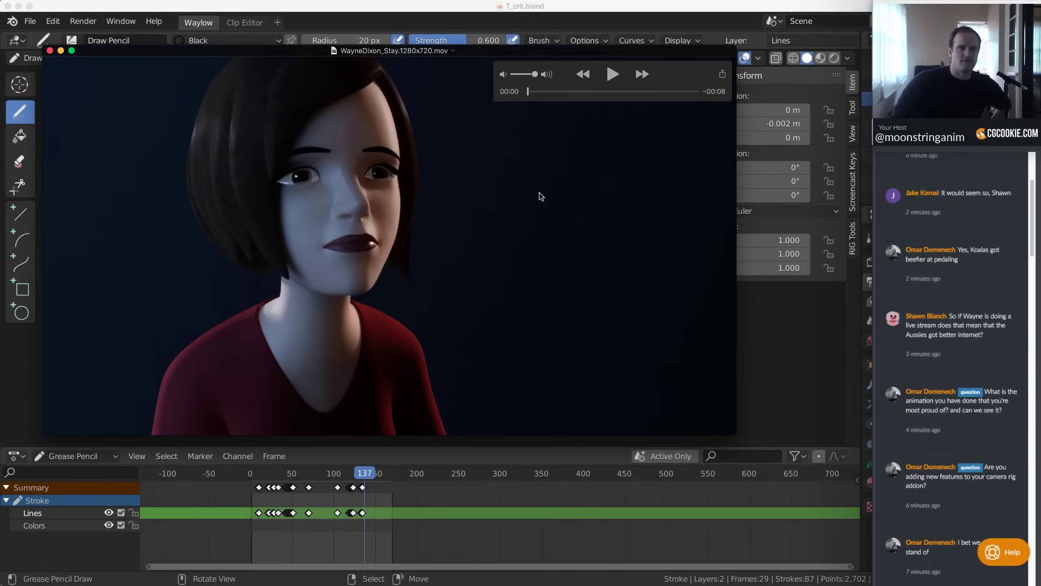
pyautogui.click(611, 75)
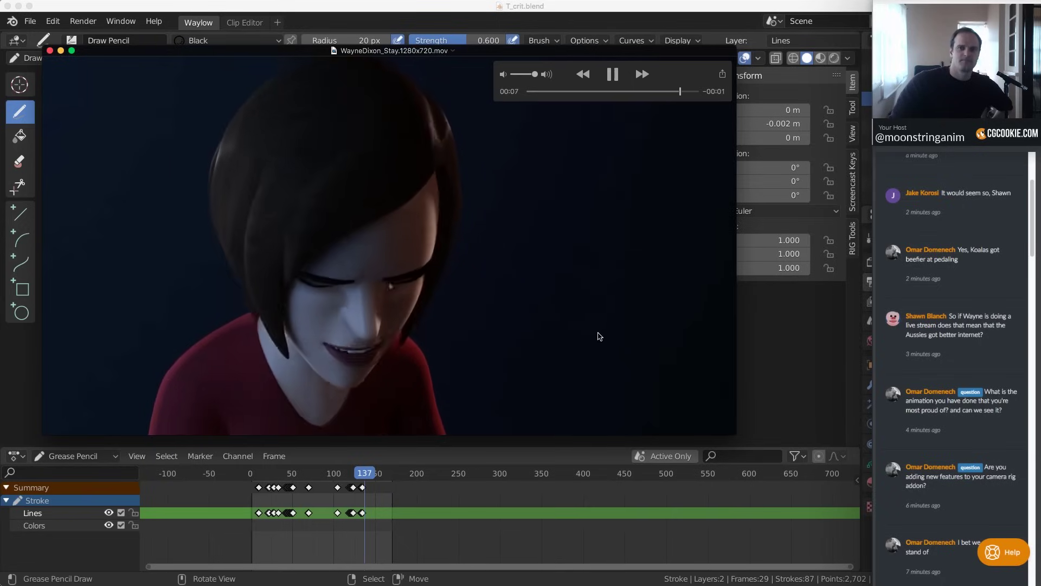
pyautogui.click(529, 91)
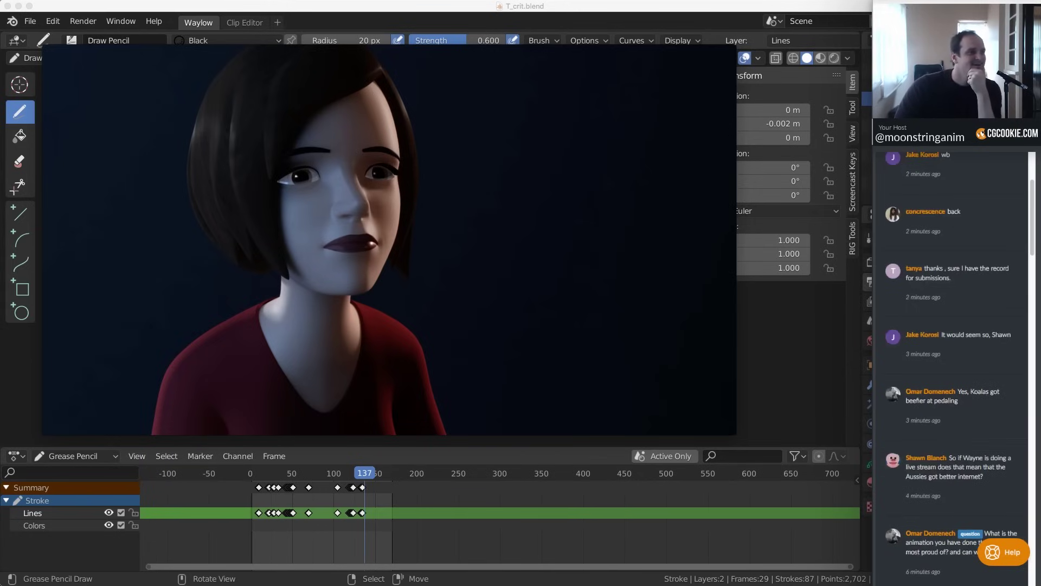
# Switch to the WS07 progress reel, cue it to 00:10 and play the side-by-side reference comparison up to frame 198
pyautogui.press('super+Tab')
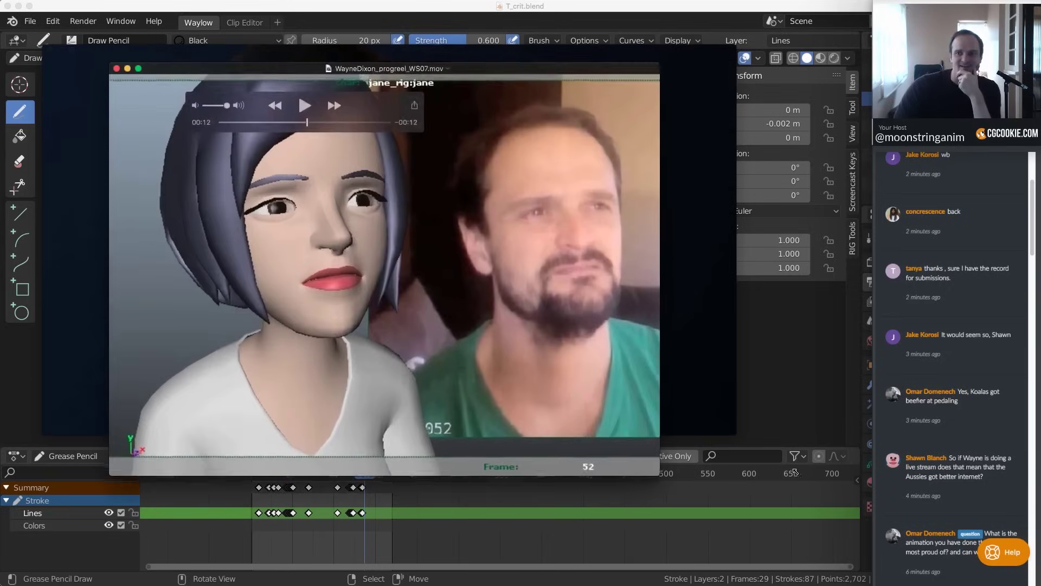
pyautogui.moveTo(222, 123); pyautogui.dragTo(291, 127)
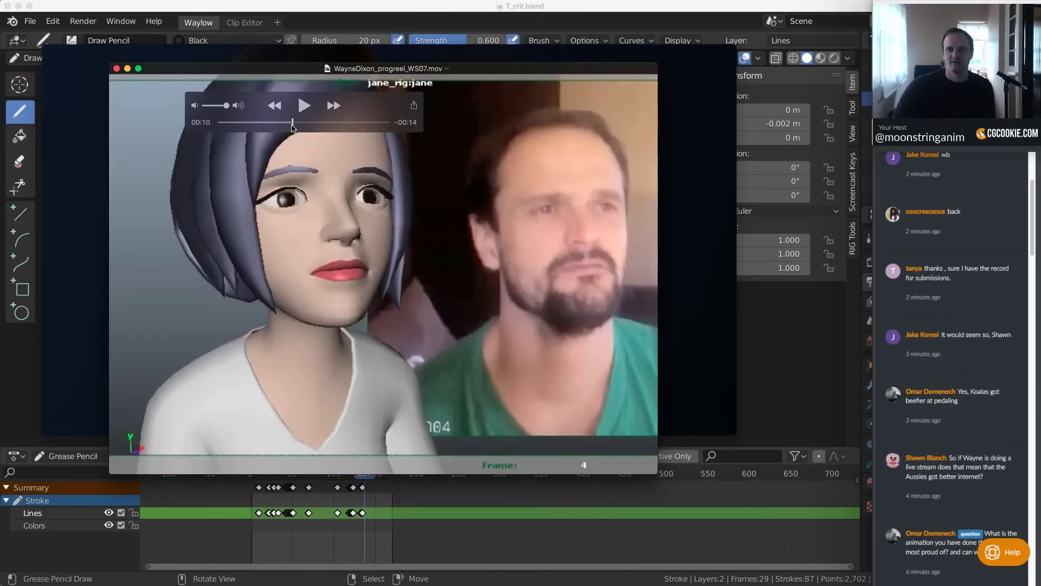
pyautogui.moveTo(350, 99); pyautogui.dragTo(279, 85)
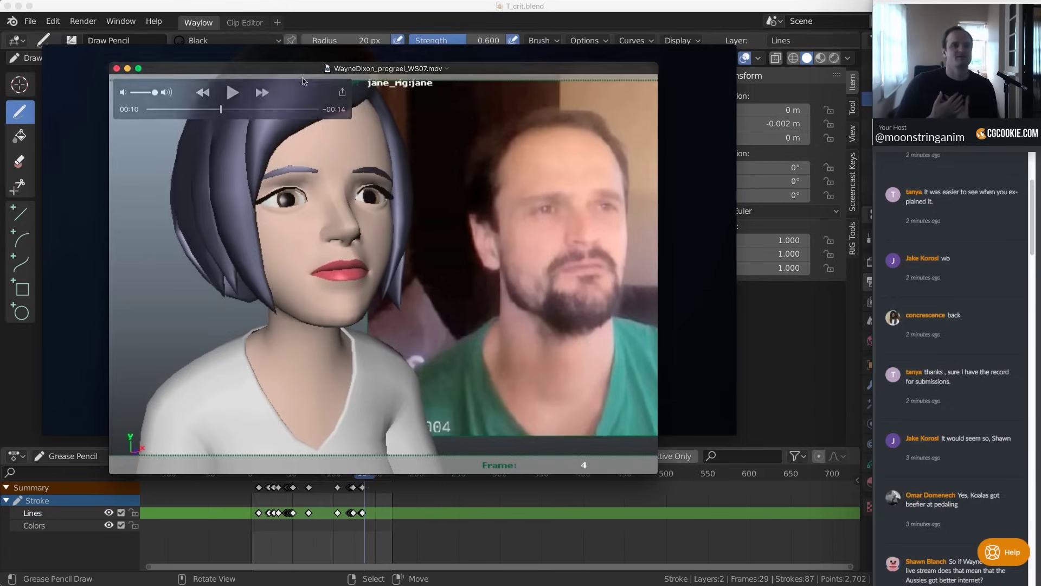
pyautogui.click(233, 94)
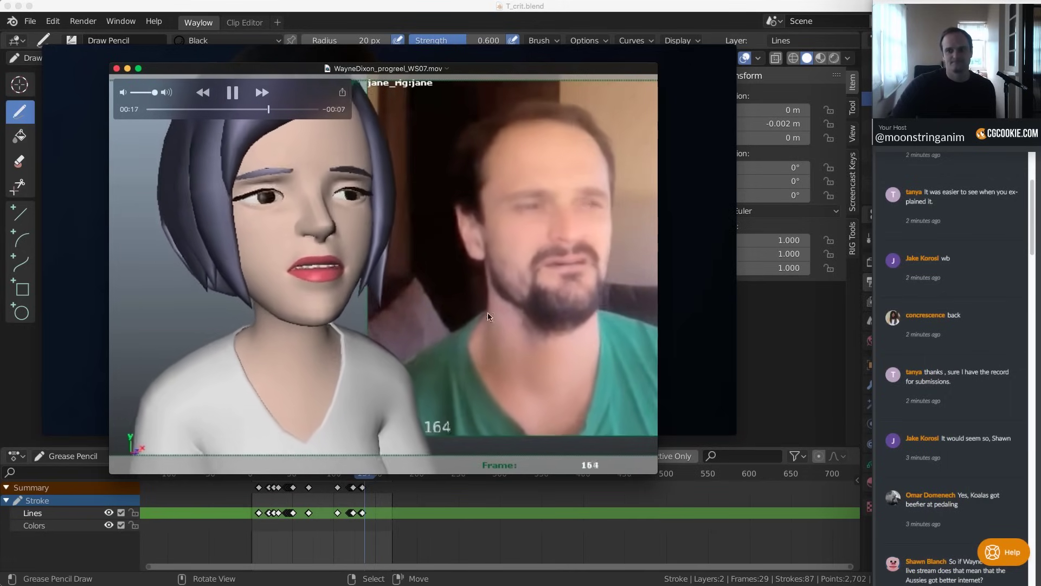
pyautogui.press('space')
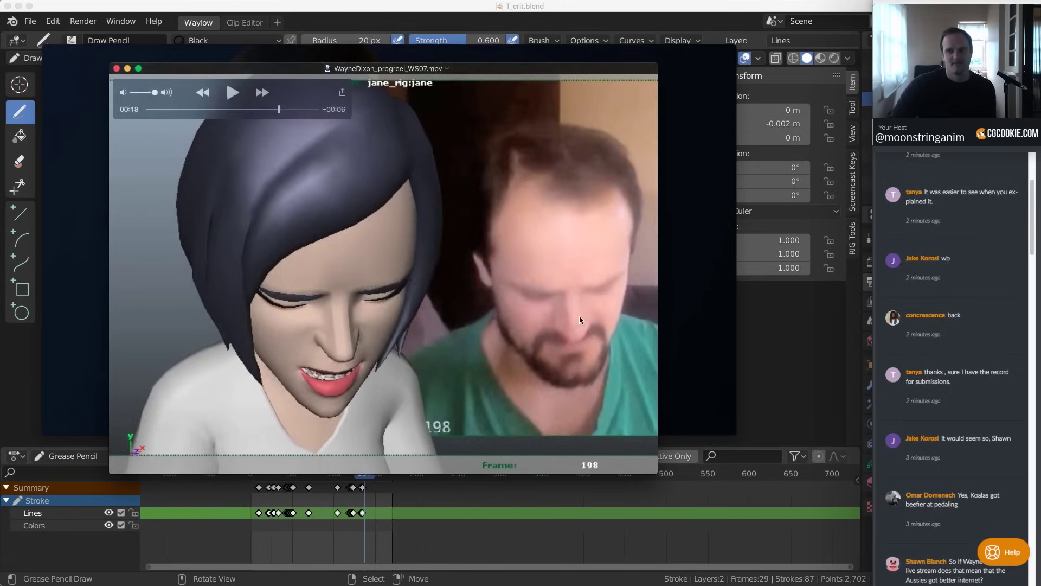
# Scrub the progress reel back to frame 154, step forward to 159 and back to 156 to compare the face with the reference
pyautogui.moveTo(278, 109); pyautogui.dragTo(265, 111)
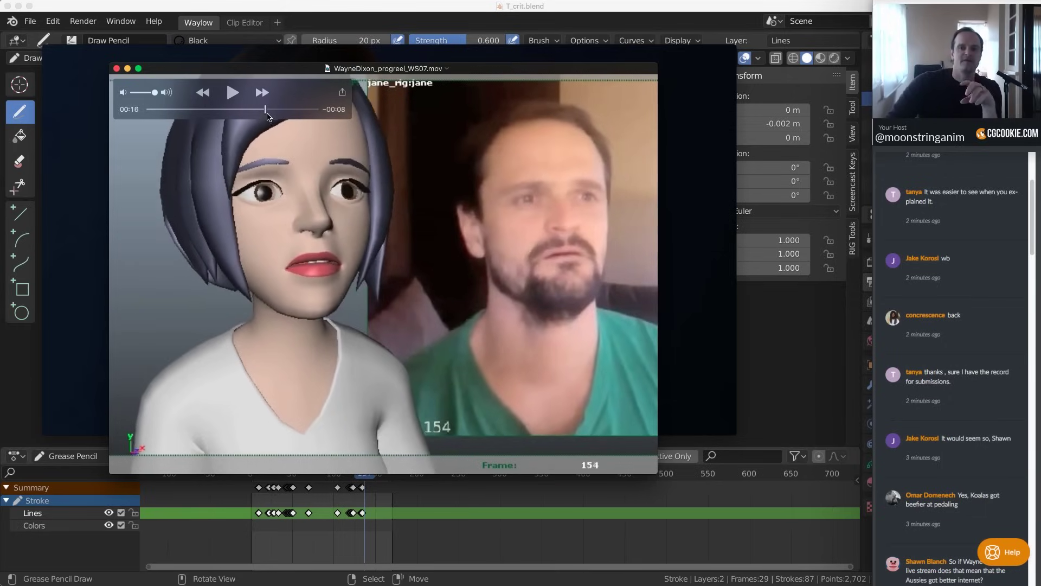
pyautogui.press('Right')
pyautogui.press('Right')
pyautogui.press('Right')
pyautogui.press('Right')
pyautogui.press('Right')
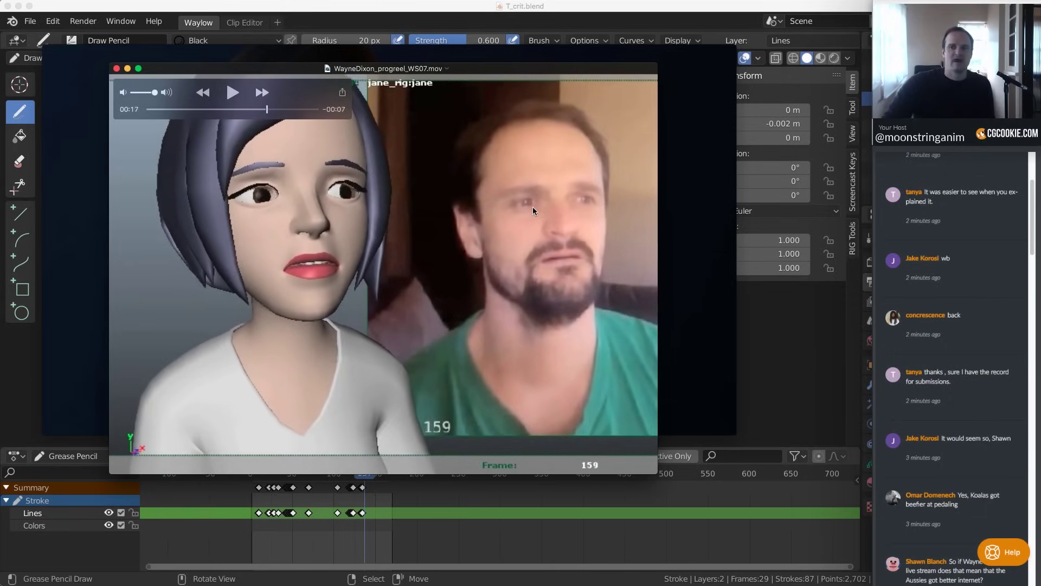
pyautogui.press('Left')
pyautogui.press('Left')
pyautogui.press('Left')
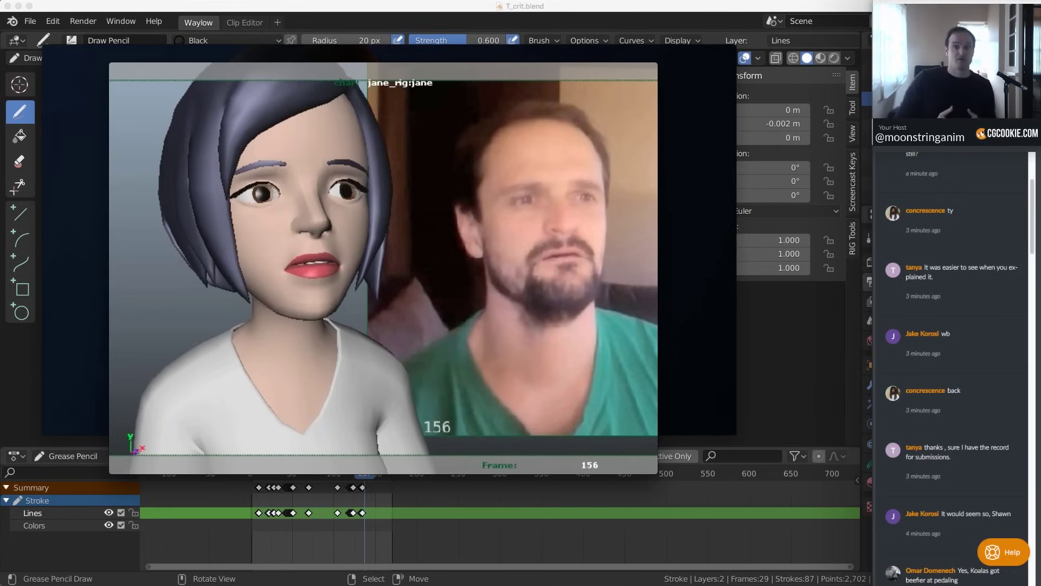
# Minimize the progress reel and nudge the Stay video window slightly downward
pyautogui.moveTo(639, 196)
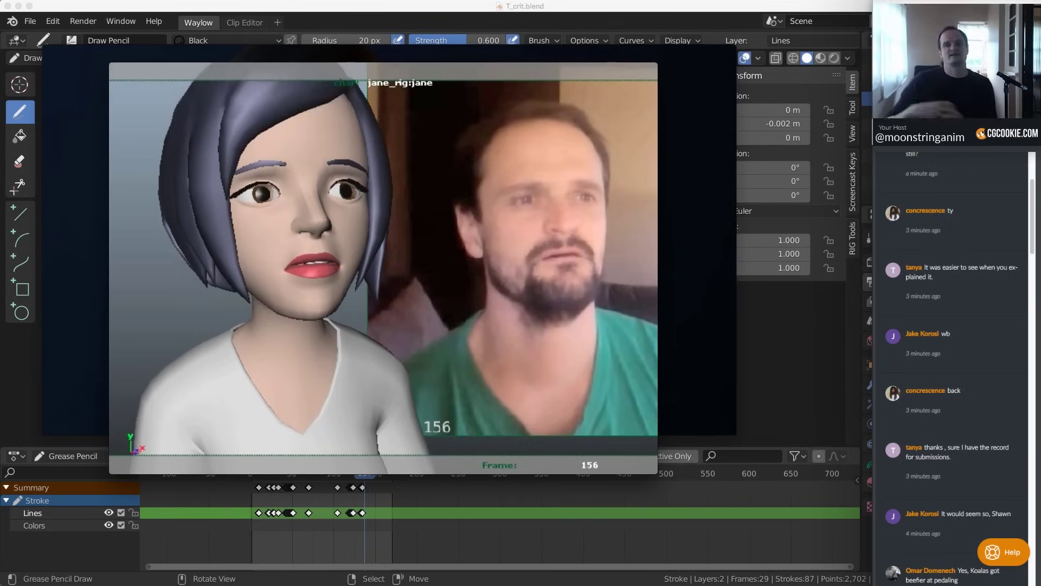
pyautogui.moveTo(438, 232)
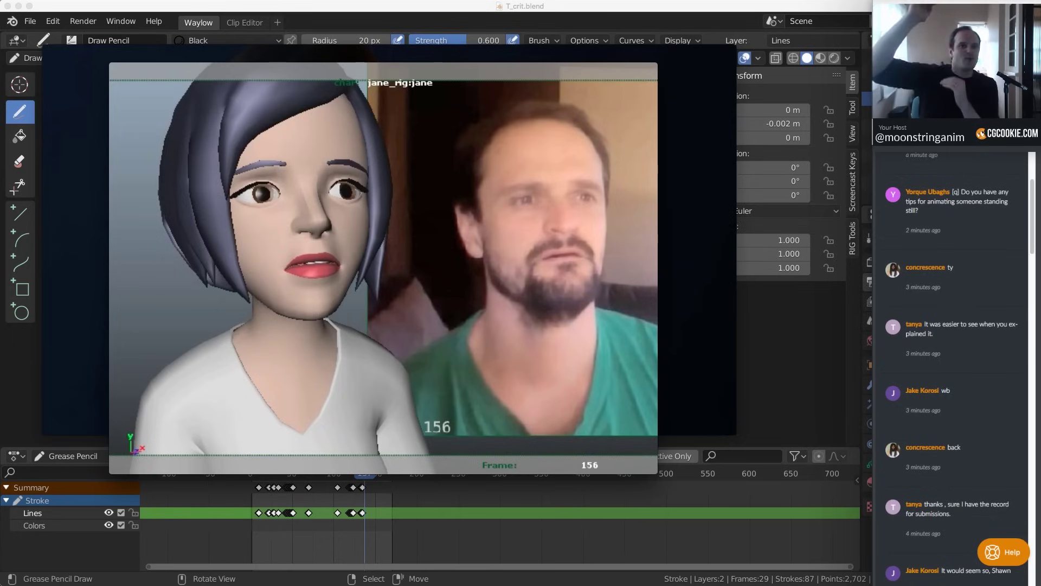
pyautogui.moveTo(626, 68)
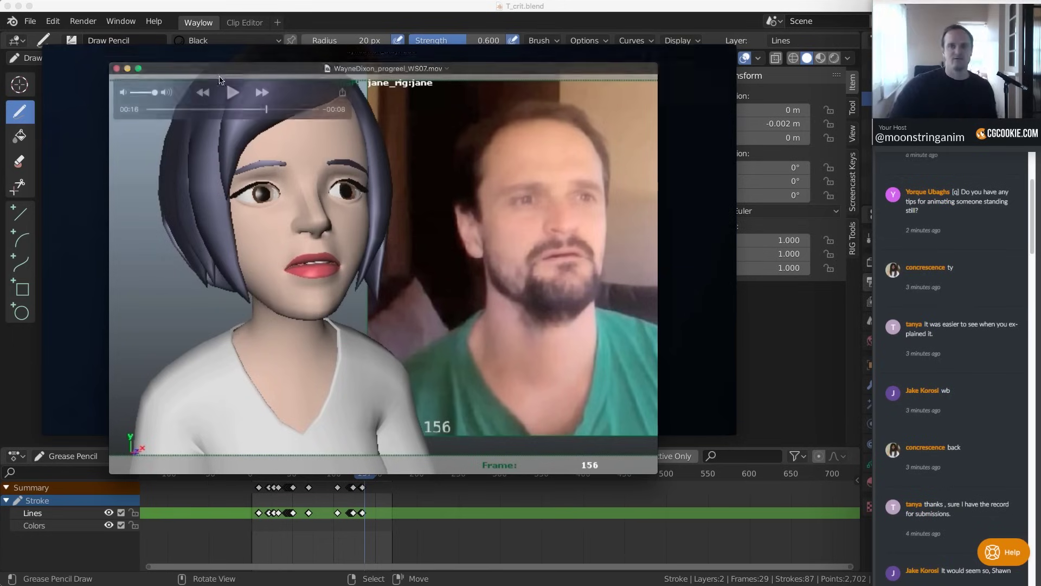
pyautogui.press('super+m')
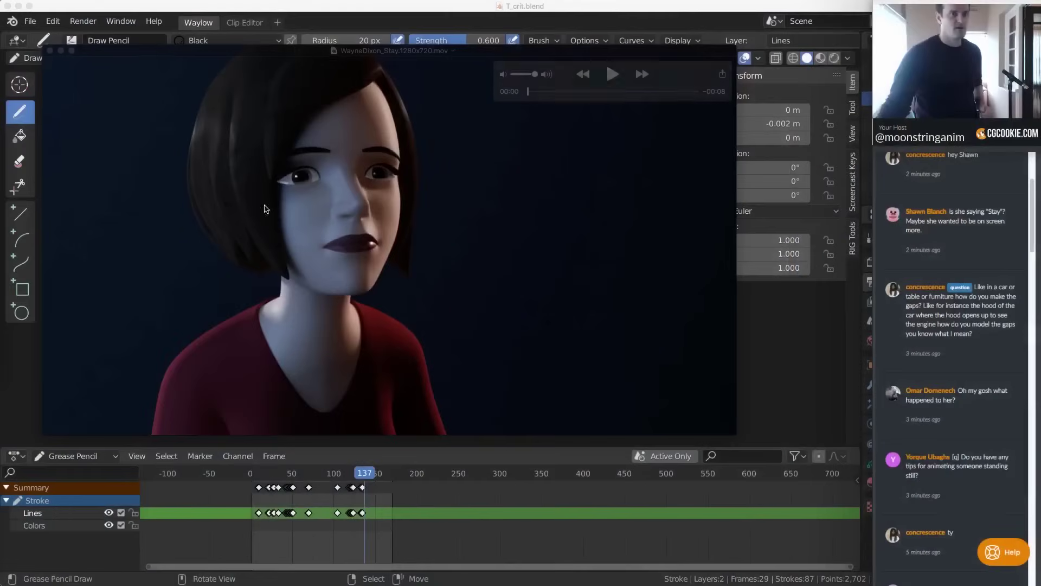
pyautogui.moveTo(336, 198)
pyautogui.moveTo(335, 198); pyautogui.dragTo(332, 203)
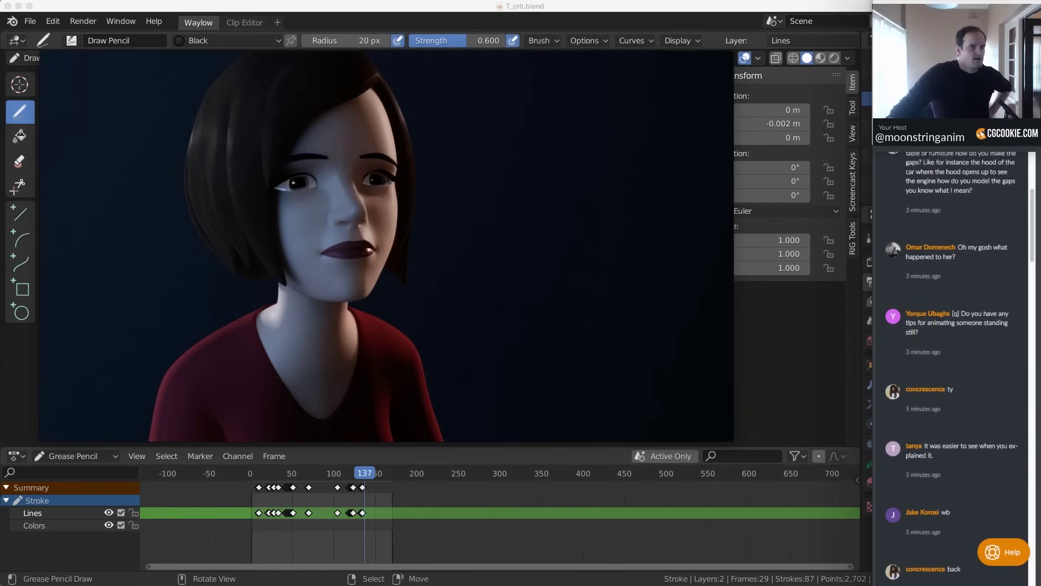
# Scrub the Stay clip to 00:06 and on to 00:07 to examine the character's facial expressions
pyautogui.moveTo(367, 237)
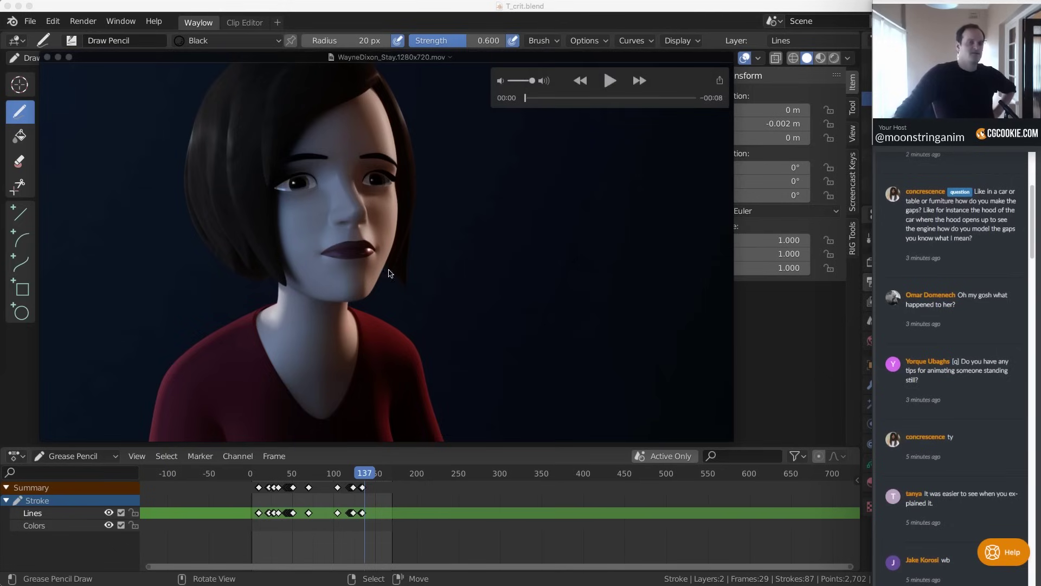
pyautogui.moveTo(529, 99)
pyautogui.mouseDown()
pyautogui.moveTo(540, 102)
pyautogui.moveTo(516, 102)
pyautogui.mouseUp()
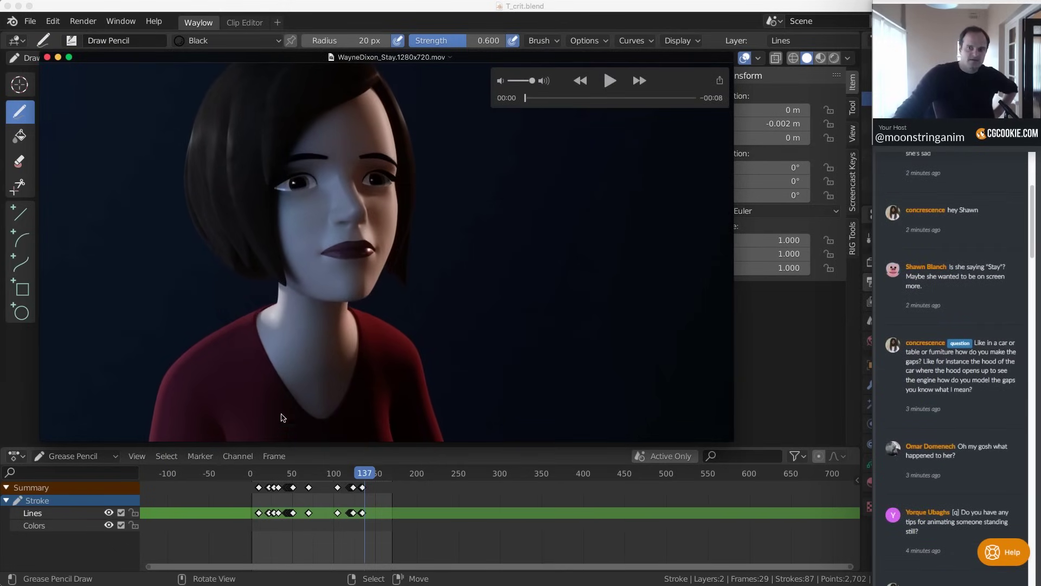
pyautogui.moveTo(532, 101); pyautogui.dragTo(652, 103)
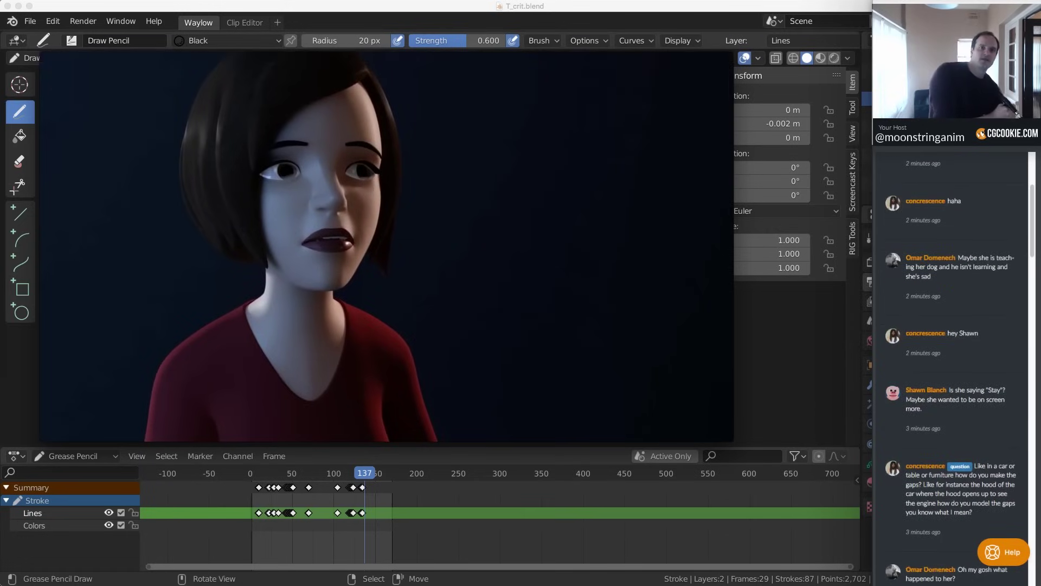
pyautogui.moveTo(404, 197)
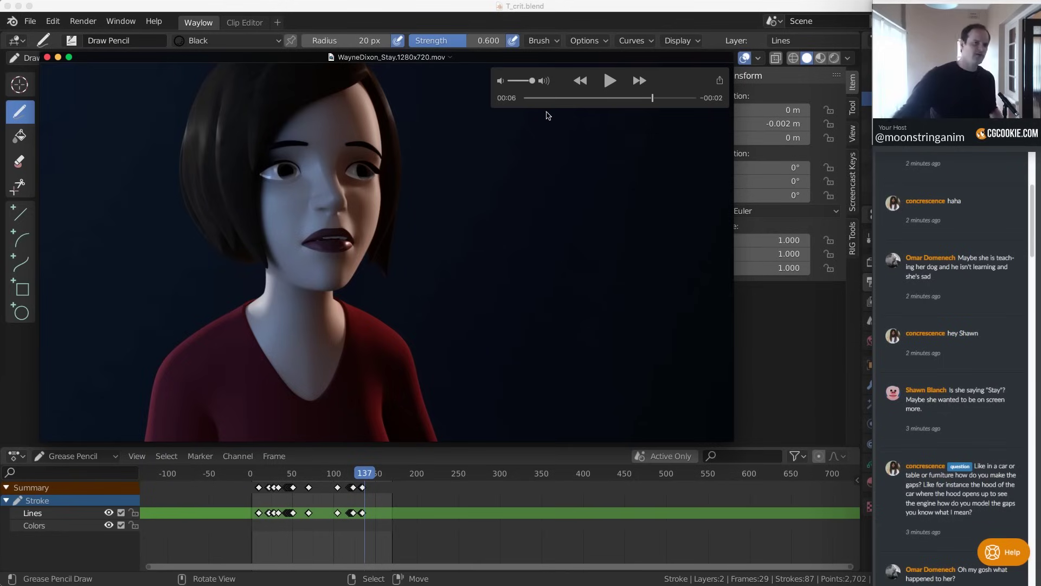
pyautogui.moveTo(541, 99); pyautogui.dragTo(676, 99)
pyautogui.press('space')
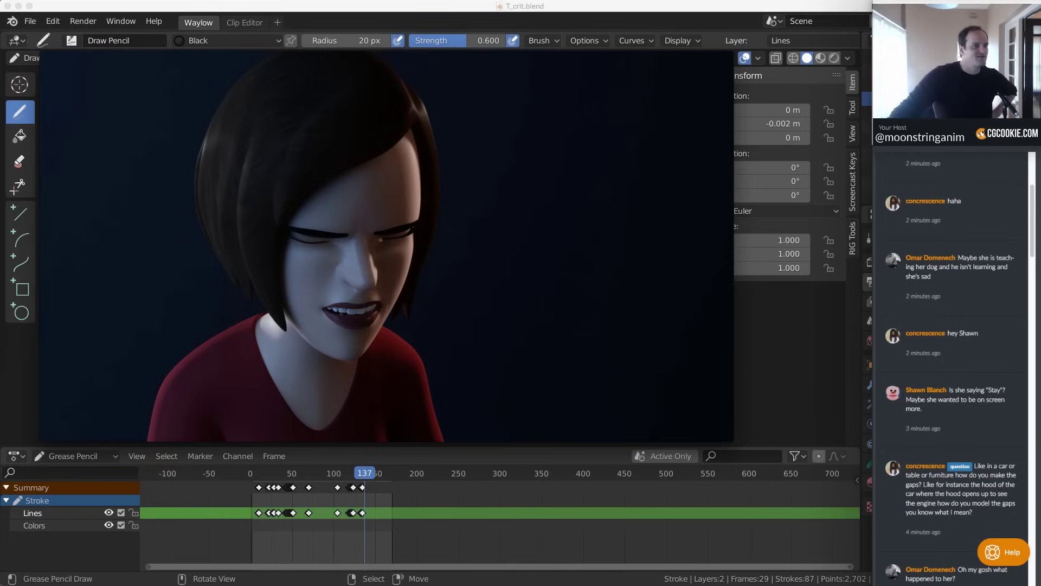
pyautogui.moveTo(167, 260)
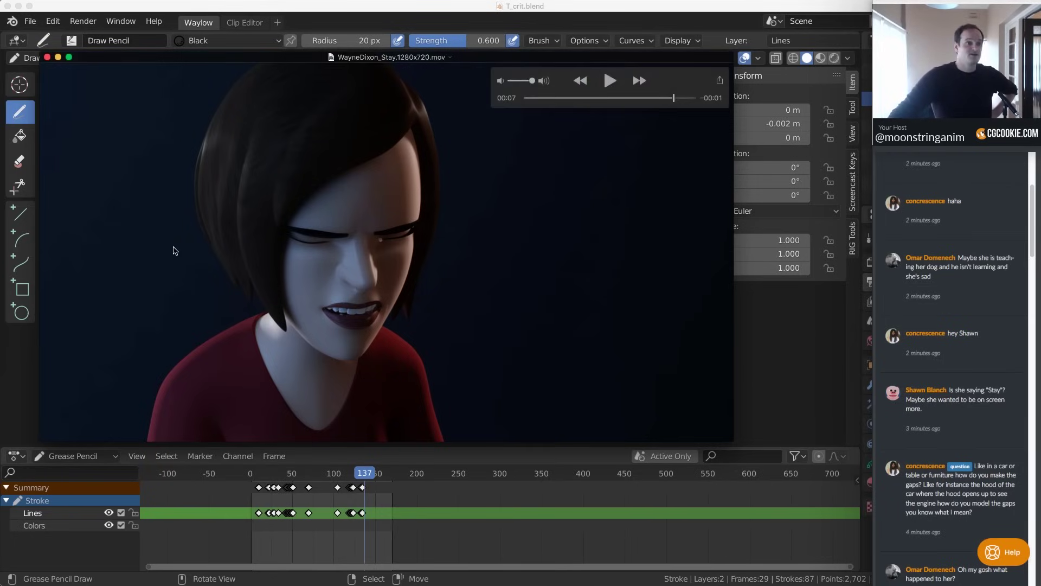
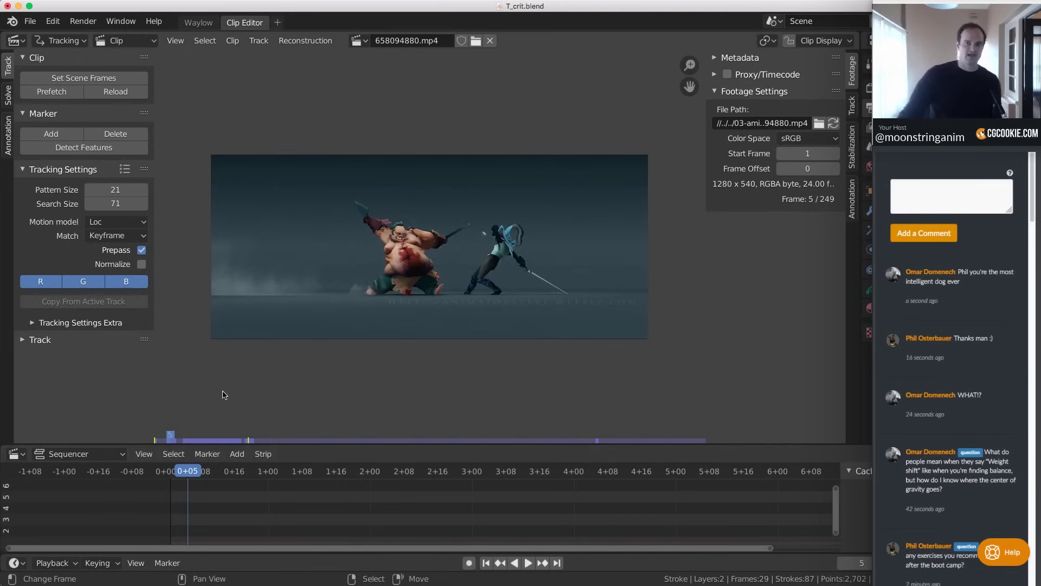
# Step through the fight clip 658094880.mp4 to frame 8 and scrub back to frame 3 to examine the weight shift
pyautogui.press('Right')
pyautogui.press('Right')
pyautogui.press('Right')
pyautogui.press('Right')
pyautogui.press('Right')
pyautogui.press('Right')
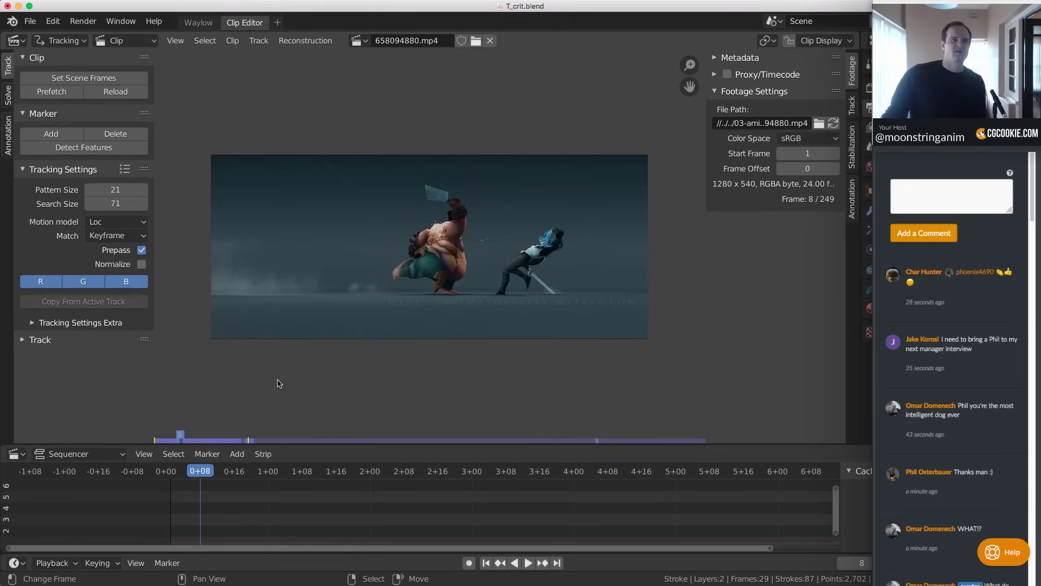
pyautogui.moveTo(185, 505)
pyautogui.mouseDown()
pyautogui.moveTo(172, 507)
pyautogui.moveTo(179, 513)
pyautogui.mouseUp()
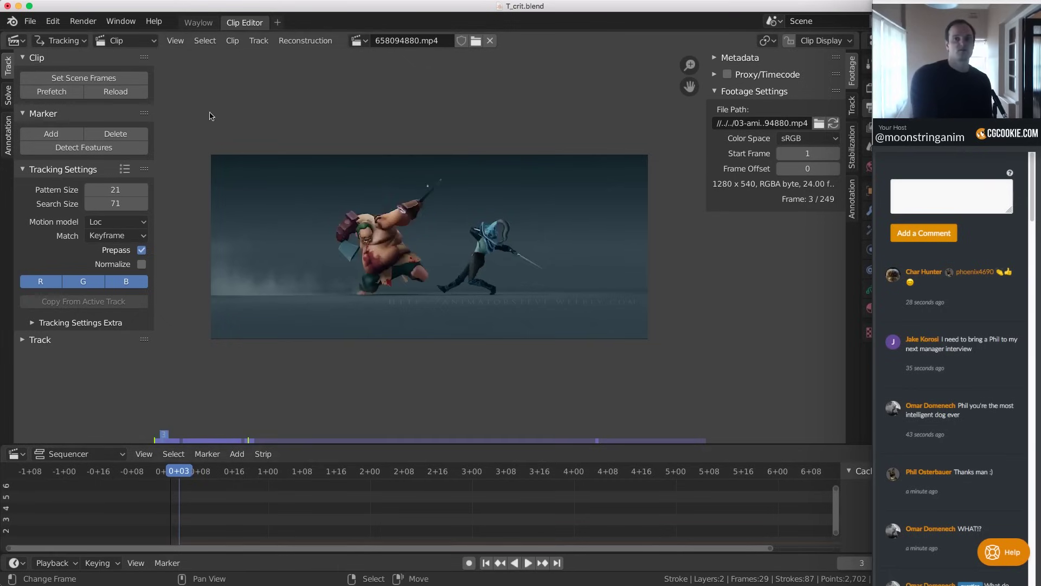
# Return to the Waylow workspace, select the camera in Object Mode and set its background clip to 658094880.mp4
pyautogui.click(198, 22)
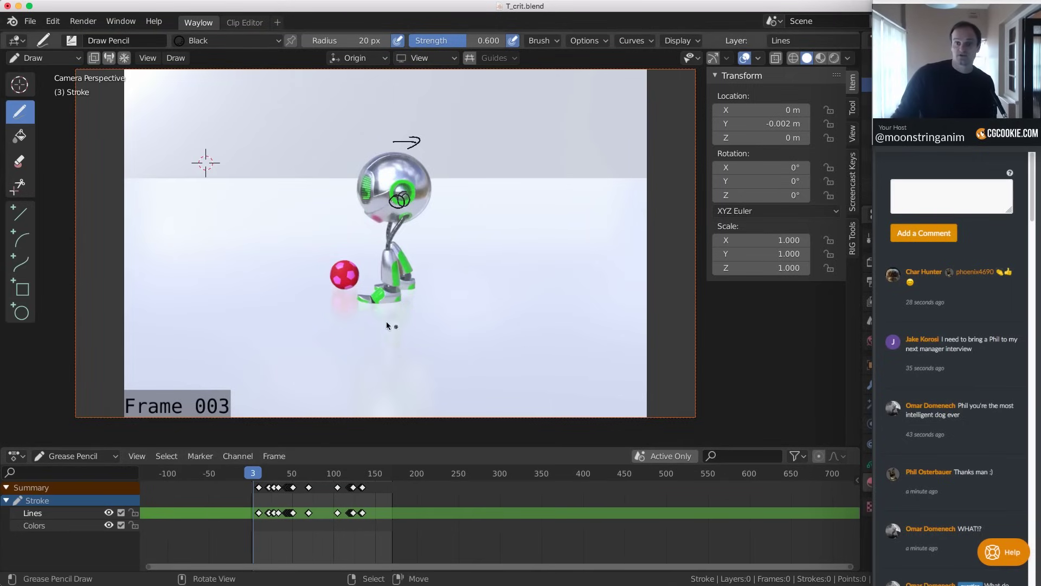
pyautogui.hotkey('ctrl', 'Tab')
pyautogui.click(321, 313)
pyautogui.click(695, 244)
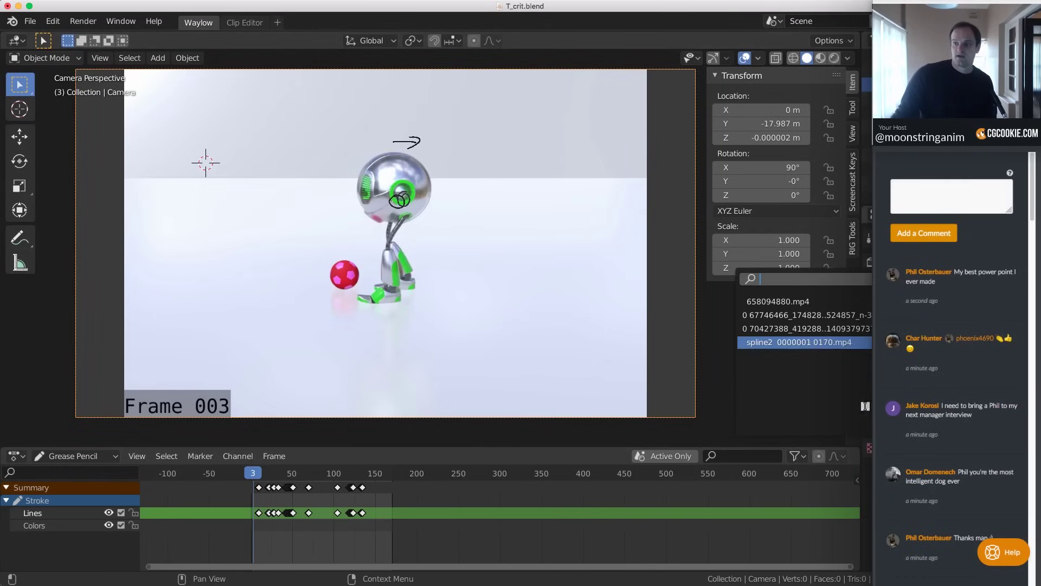
pyautogui.click(804, 303)
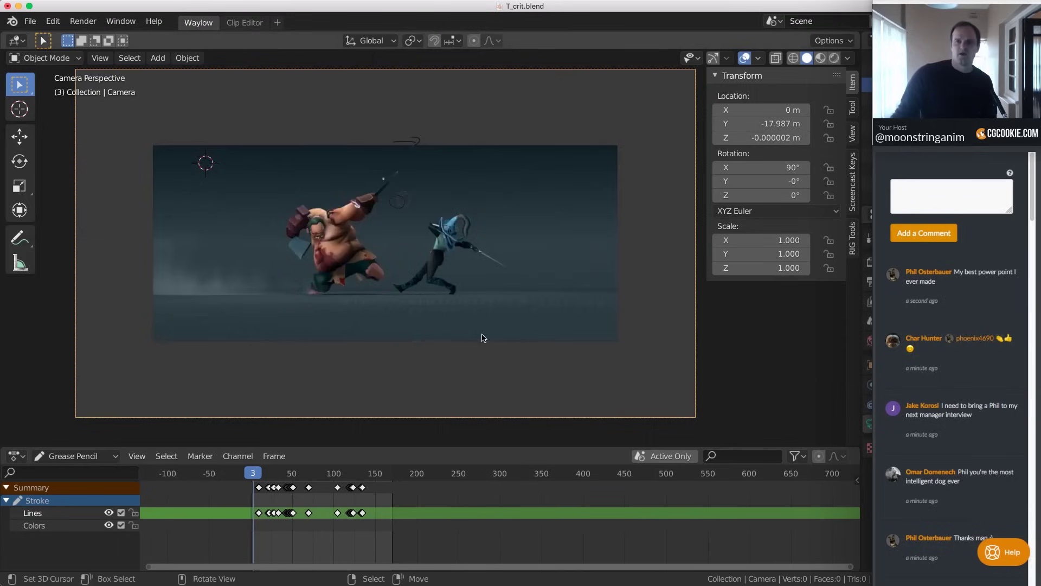
# Delete all the grease pencil keyframes from the previous critique and set the current frame to 0
pyautogui.moveTo(265, 499); pyautogui.dragTo(251, 506)
pyautogui.press('a')
pyautogui.press('x')
pyautogui.click(250, 506)
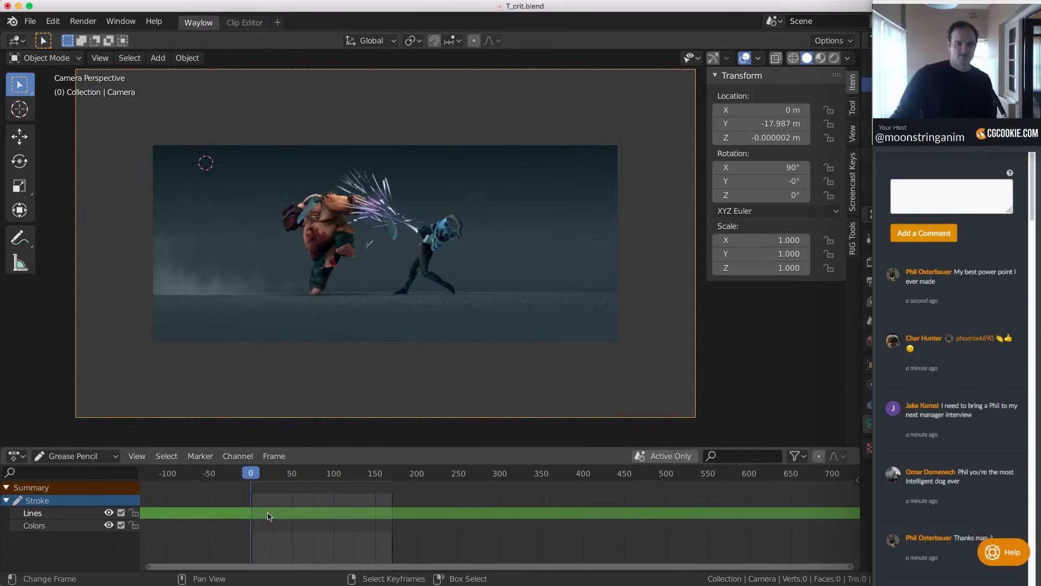
# Select the grease pencil Stroke object over the enlarged fight footage and switch it to Draw mode
pyautogui.scroll(2, 381, 390)
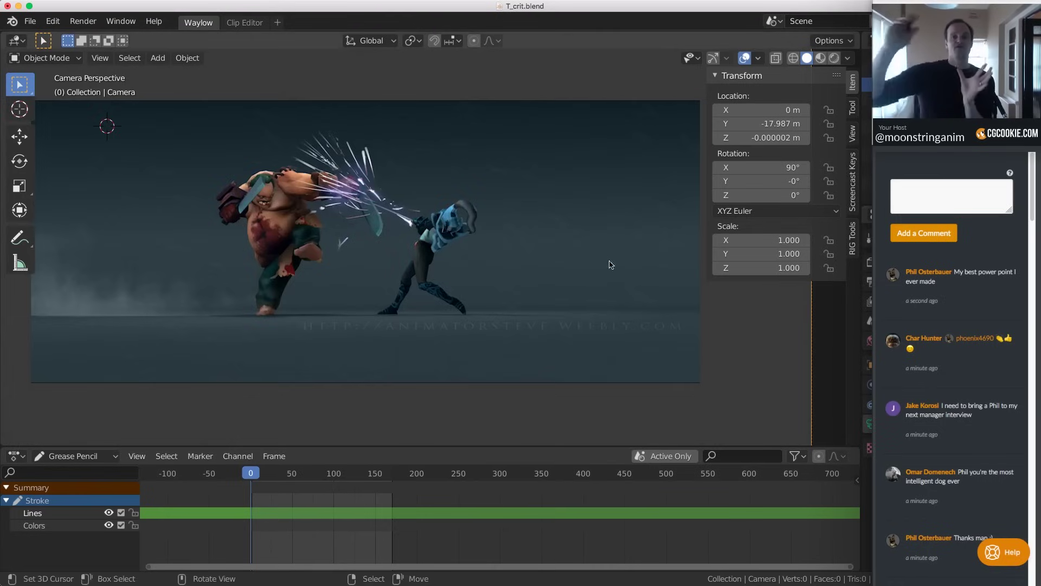
pyautogui.click(366, 241)
pyautogui.hotkey('ctrl', 'Tab')
pyautogui.click(537, 113)
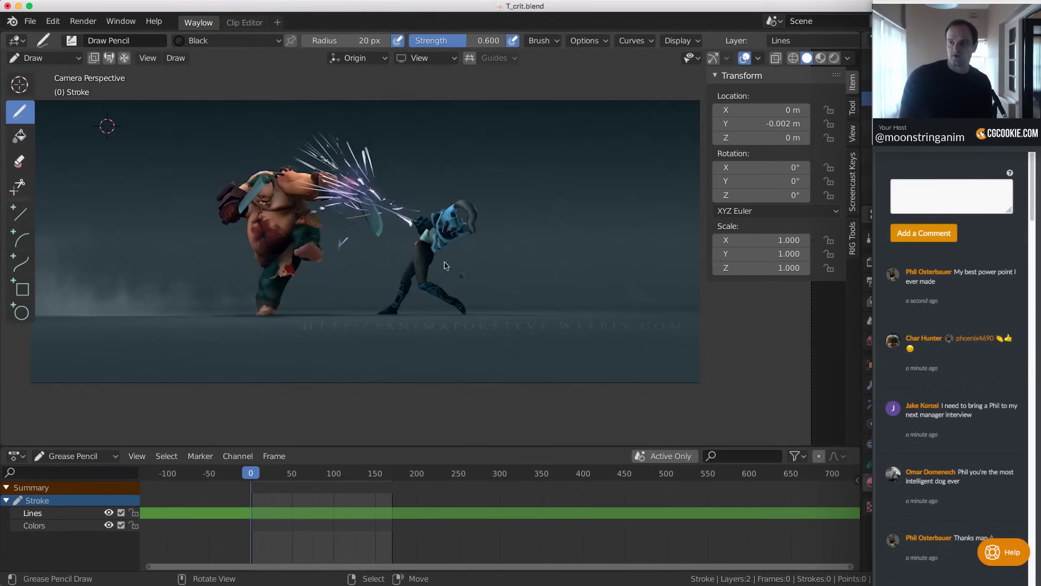
# Draw a test squiggle on the empty background beside the sword fighter, undo it and go to frame 5
pyautogui.moveTo(538, 265)
pyautogui.mouseDown()
pyautogui.moveTo(587, 288)
pyautogui.moveTo(590, 303)
pyautogui.mouseUp()
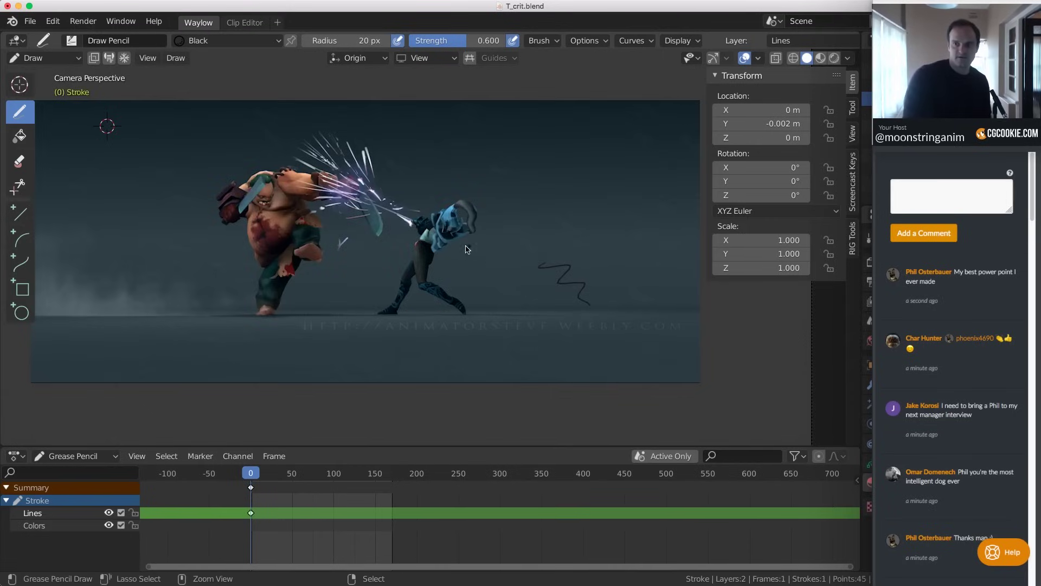
pyautogui.hotkey('ctrl', 'z')
pyautogui.click(252, 496)
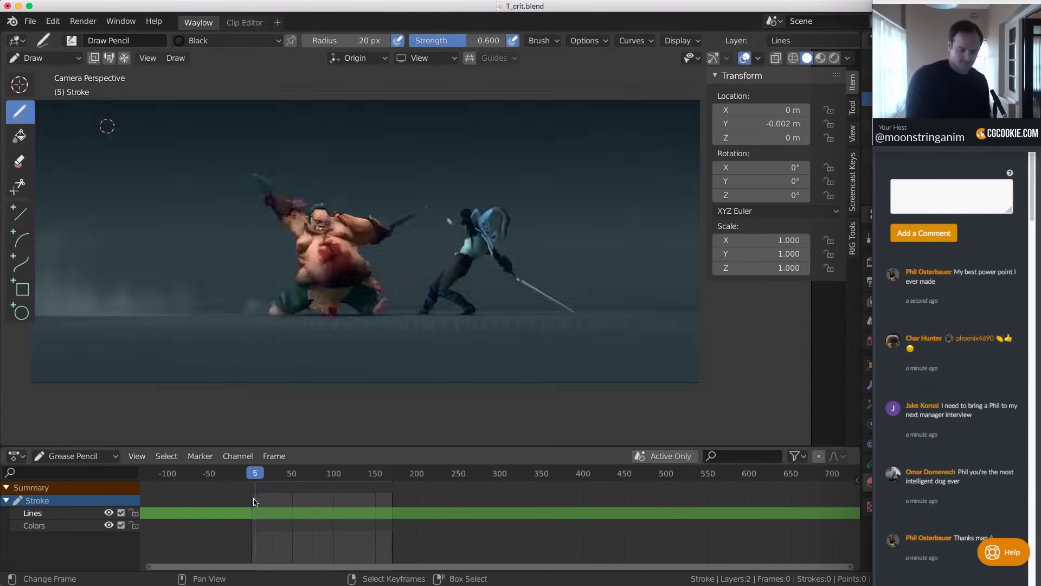
# Reduce the brush radius to 5 px and draw a test squiggle beside the sword fighter on frame 2
pyautogui.press('f')
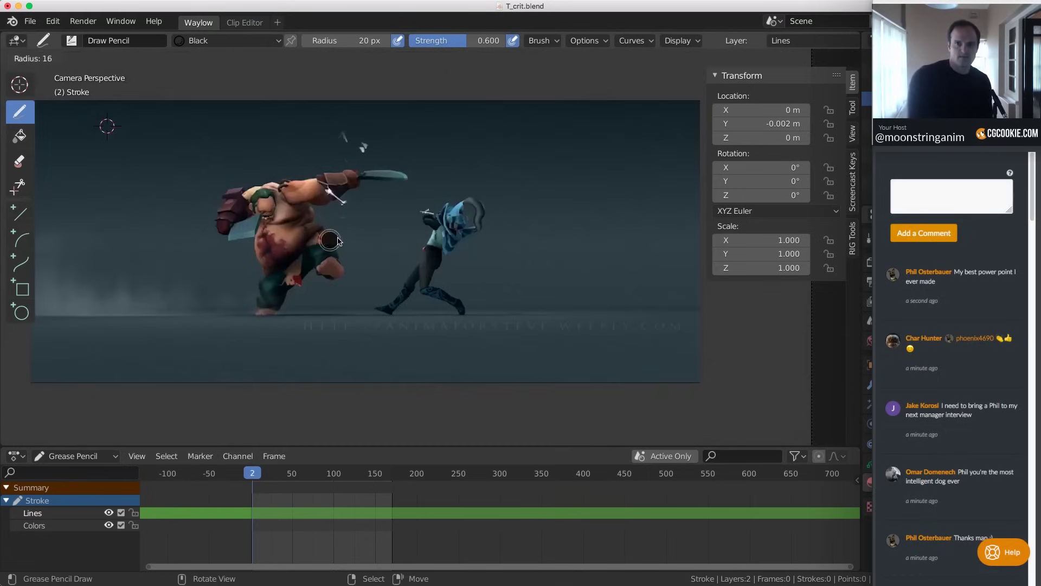
pyautogui.click(327, 240)
pyautogui.press('f')
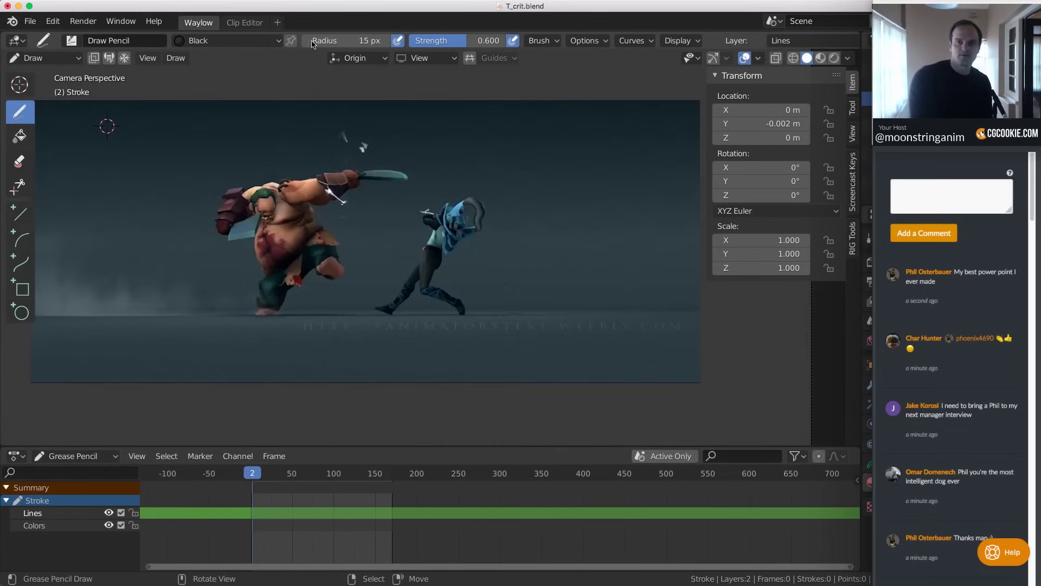
pyautogui.click(460, 239)
pyautogui.moveTo(554, 249); pyautogui.dragTo(574, 300)
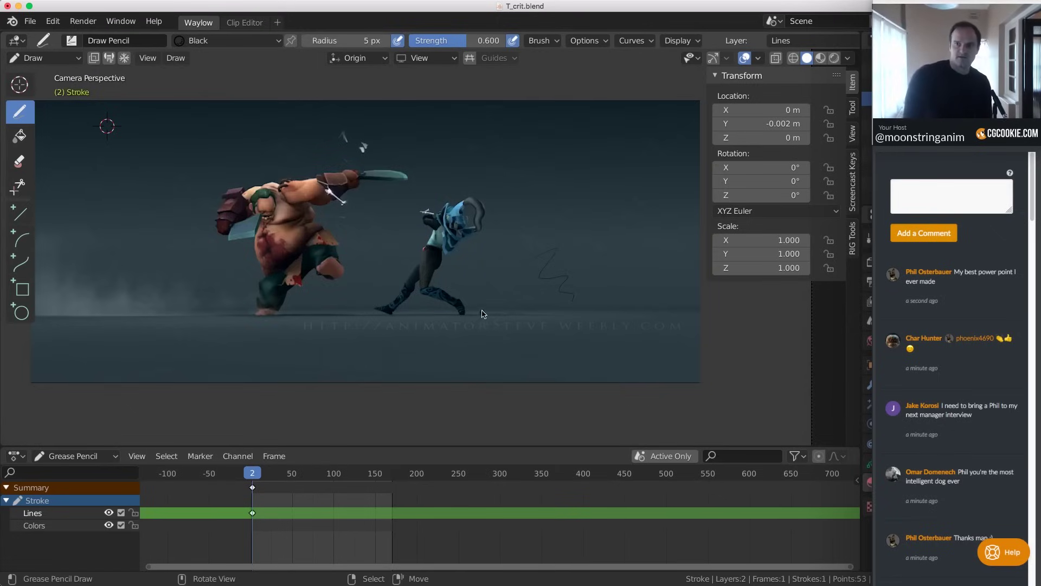
# Set the brush radius to 8 px and draw a second test squiggle beside the first one
pyautogui.click(362, 40)
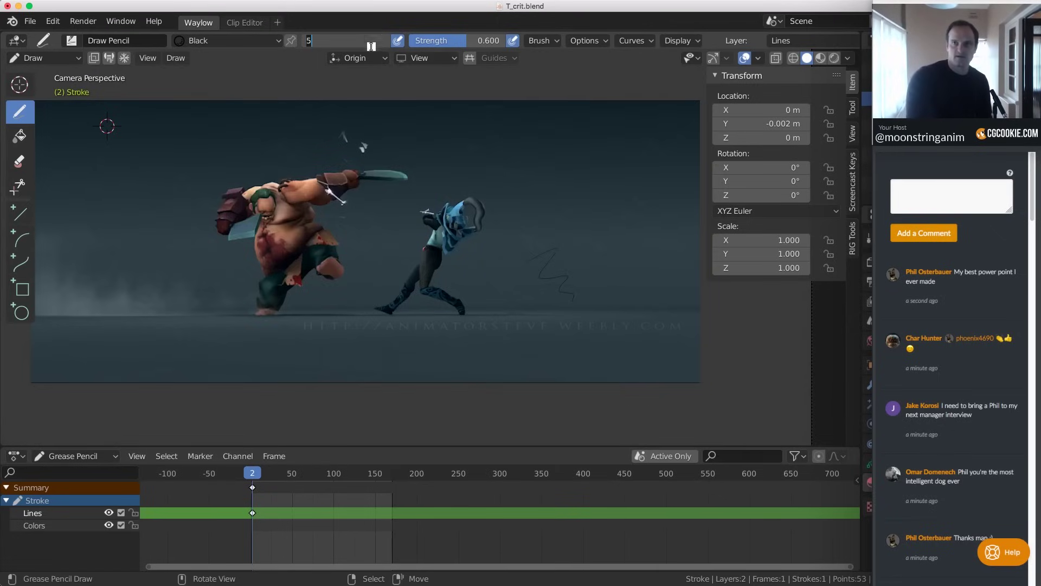
pyautogui.write('8')
pyautogui.press('Return')
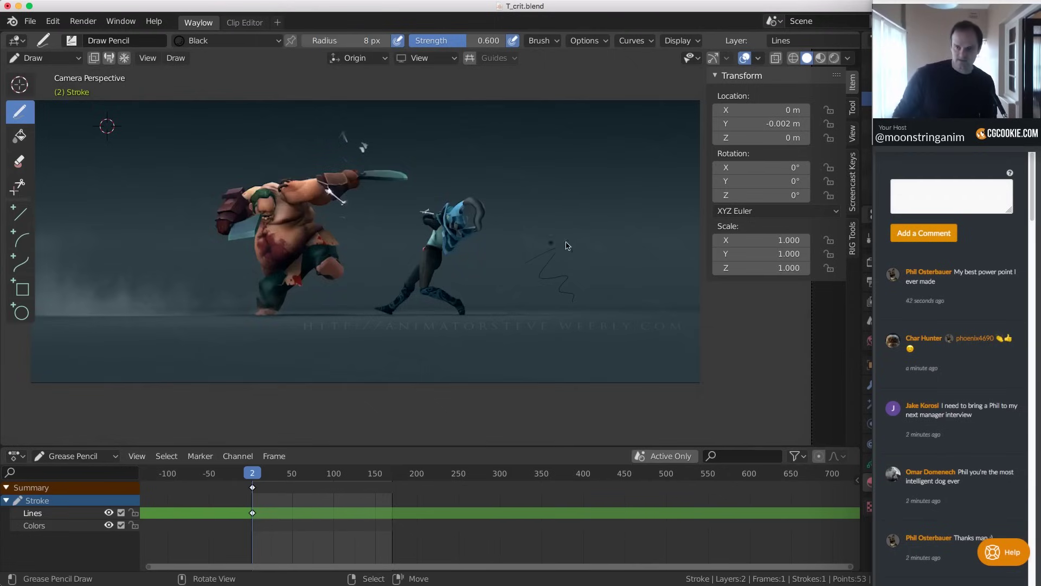
pyautogui.moveTo(571, 240); pyautogui.dragTo(593, 273)
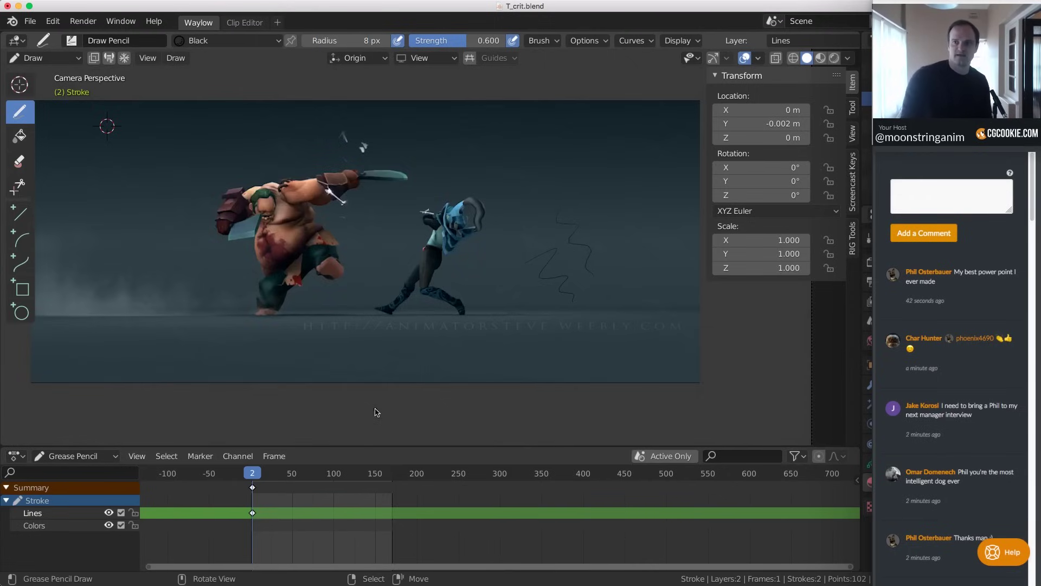
# Outline the big fighter's belly up close on frame 2, increasing the brush radius to 25 px for the lower contour
pyautogui.keyDown('ctrl'); pyautogui.moveTo(279, 349); pyautogui.dragTo(459, 302, button='middle'); pyautogui.keyUp('ctrl')
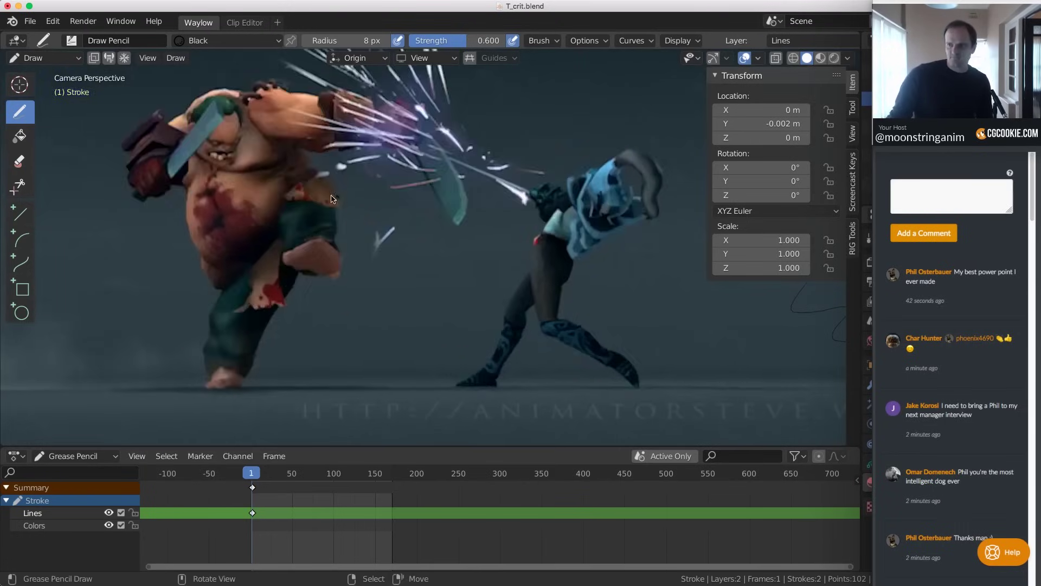
pyautogui.moveTo(205, 232); pyautogui.dragTo(220, 301)
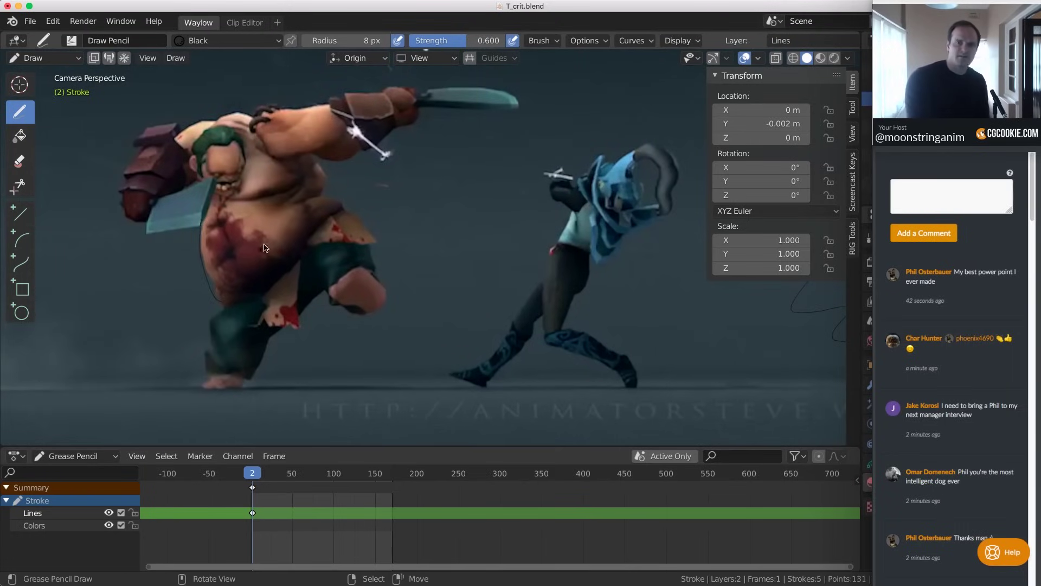
pyautogui.moveTo(340, 41); pyautogui.dragTo(353, 38)
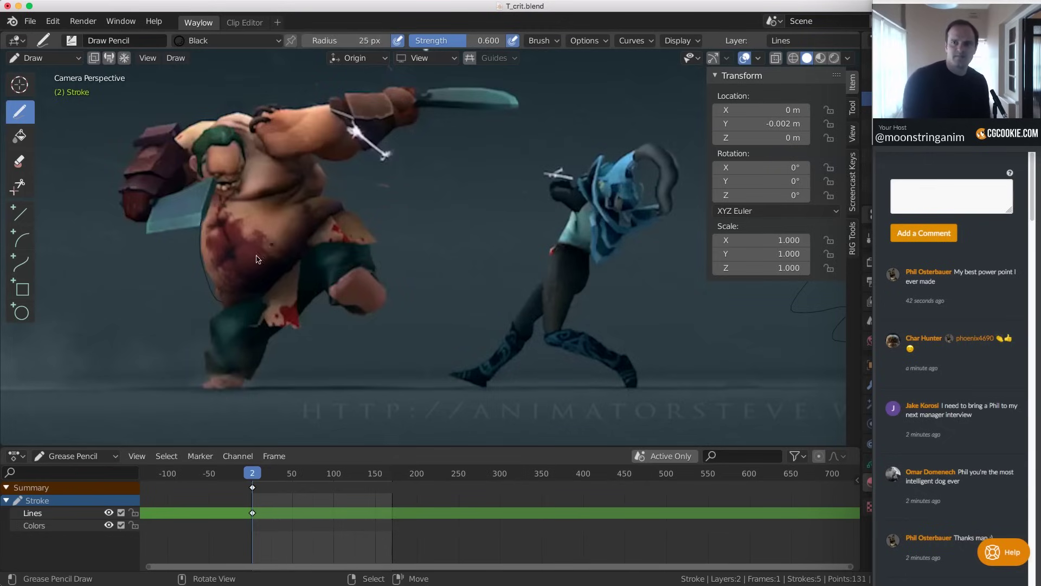
pyautogui.moveTo(206, 218)
pyautogui.mouseDown()
pyautogui.moveTo(220, 304)
pyautogui.moveTo(336, 220)
pyautogui.mouseUp()
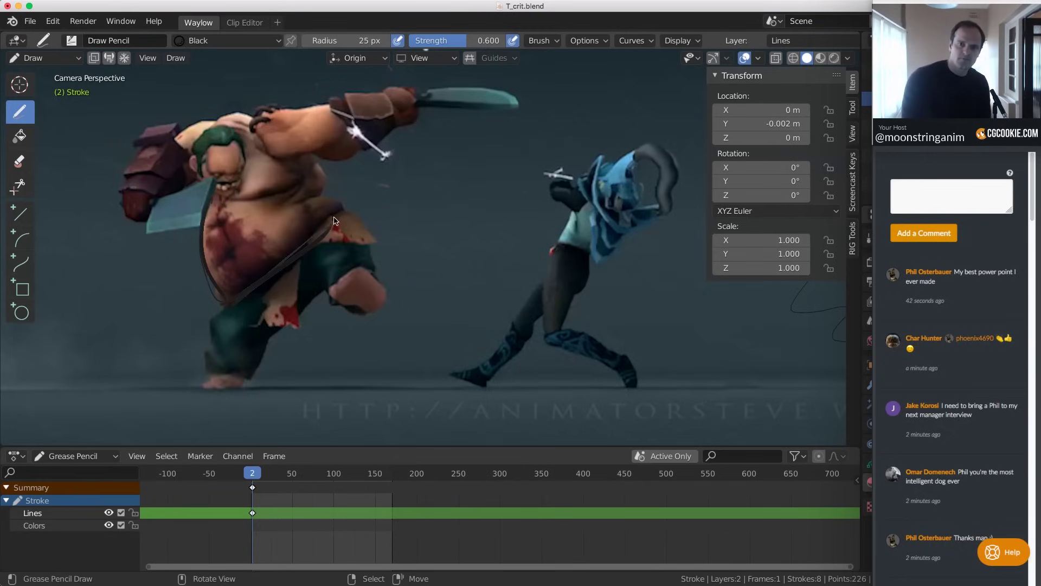
# Draw volume and direction lines over the big fighter's chest, torso and head on frame 2, undoing the last stroke
pyautogui.moveTo(218, 196)
pyautogui.mouseDown()
pyautogui.moveTo(222, 295)
pyautogui.moveTo(314, 238)
pyautogui.moveTo(338, 206)
pyautogui.moveTo(205, 197)
pyautogui.moveTo(187, 179)
pyautogui.moveTo(184, 152)
pyautogui.moveTo(320, 163)
pyautogui.moveTo(325, 195)
pyautogui.mouseUp()
pyautogui.moveTo(242, 140)
pyautogui.mouseDown()
pyautogui.moveTo(238, 199)
pyautogui.moveTo(287, 162)
pyautogui.moveTo(201, 187)
pyautogui.moveTo(223, 247)
pyautogui.mouseUp()
pyautogui.moveTo(229, 208); pyautogui.dragTo(245, 281)
pyautogui.moveTo(184, 263); pyautogui.dragTo(300, 205)
pyautogui.moveTo(208, 155)
pyautogui.mouseDown()
pyautogui.moveTo(228, 181)
pyautogui.moveTo(197, 176)
pyautogui.moveTo(194, 151)
pyautogui.moveTo(255, 179)
pyautogui.moveTo(223, 198)
pyautogui.moveTo(235, 147)
pyautogui.moveTo(232, 198)
pyautogui.moveTo(247, 163)
pyautogui.mouseUp()
pyautogui.hotkey('ctrl', 'z')
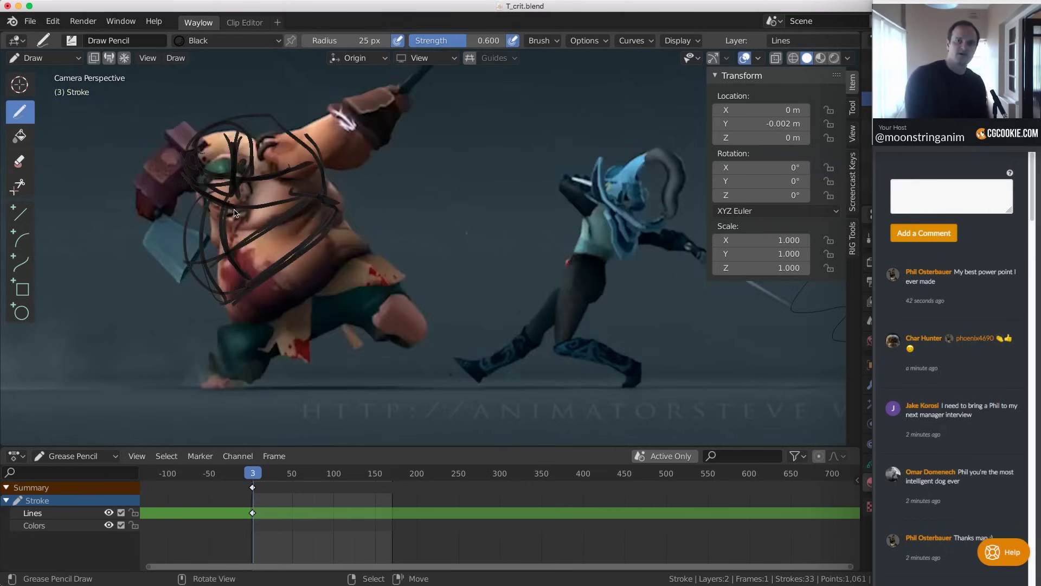
# Draw the big fighter's lower belly contour and a curve across his chest on frame 3
pyautogui.press('Right')
pyautogui.moveTo(220, 242)
pyautogui.mouseDown()
pyautogui.moveTo(246, 327)
pyautogui.moveTo(356, 253)
pyautogui.moveTo(252, 320)
pyautogui.mouseUp()
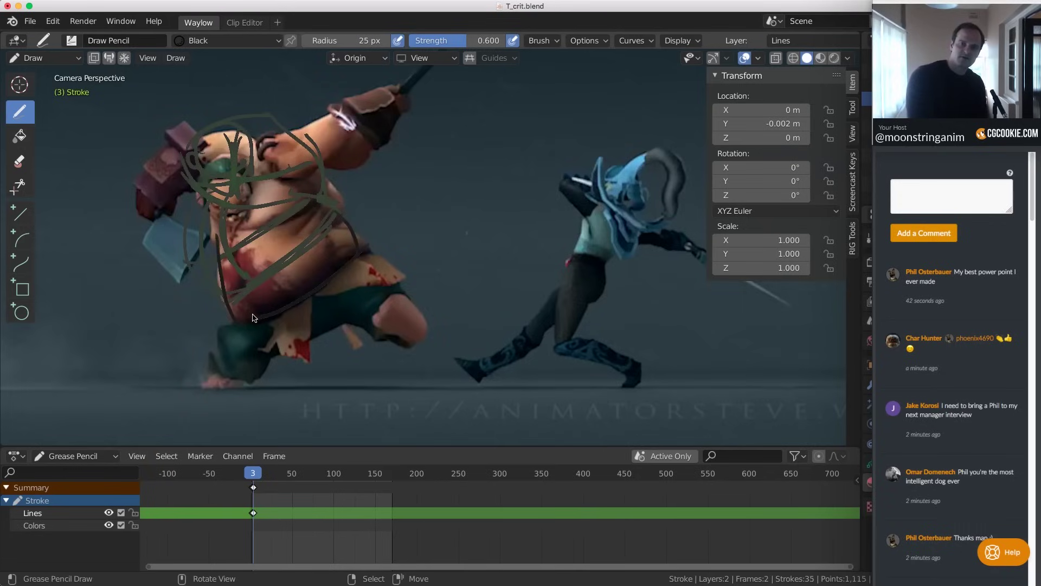
pyautogui.moveTo(222, 233); pyautogui.dragTo(333, 210)
pyautogui.press('Right')
pyautogui.press('Left')
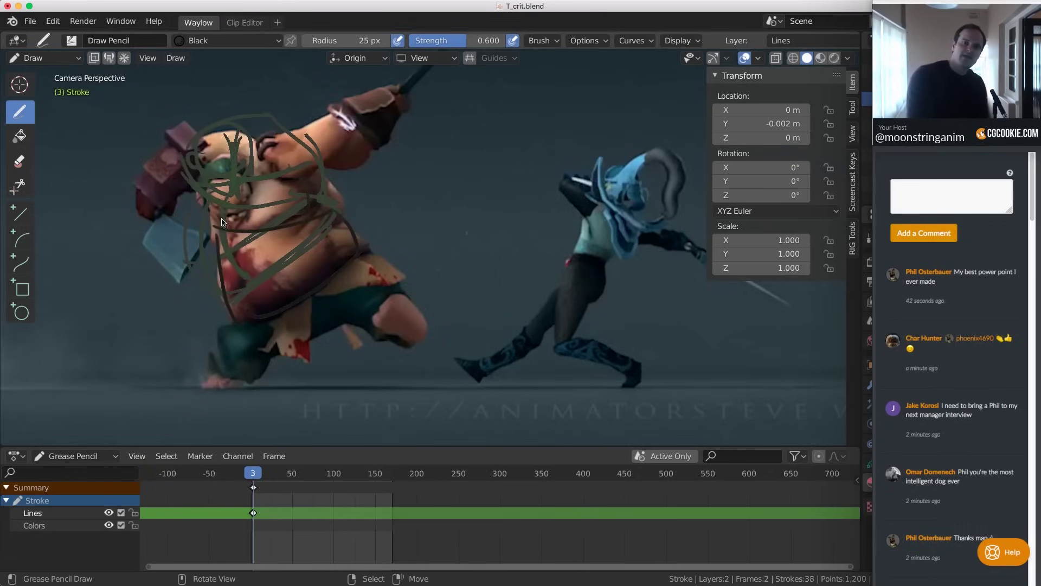
# Go to frame 6 and turn off the grease pencil onion skin overlay
pyautogui.press('Right')
pyautogui.press('Right')
pyautogui.press('Right')
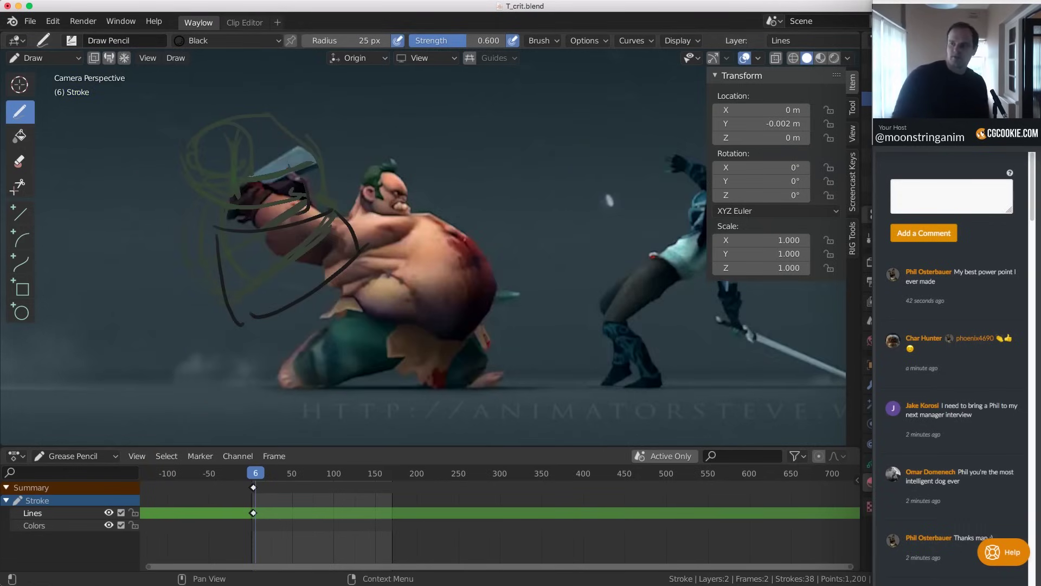
pyautogui.click(758, 58)
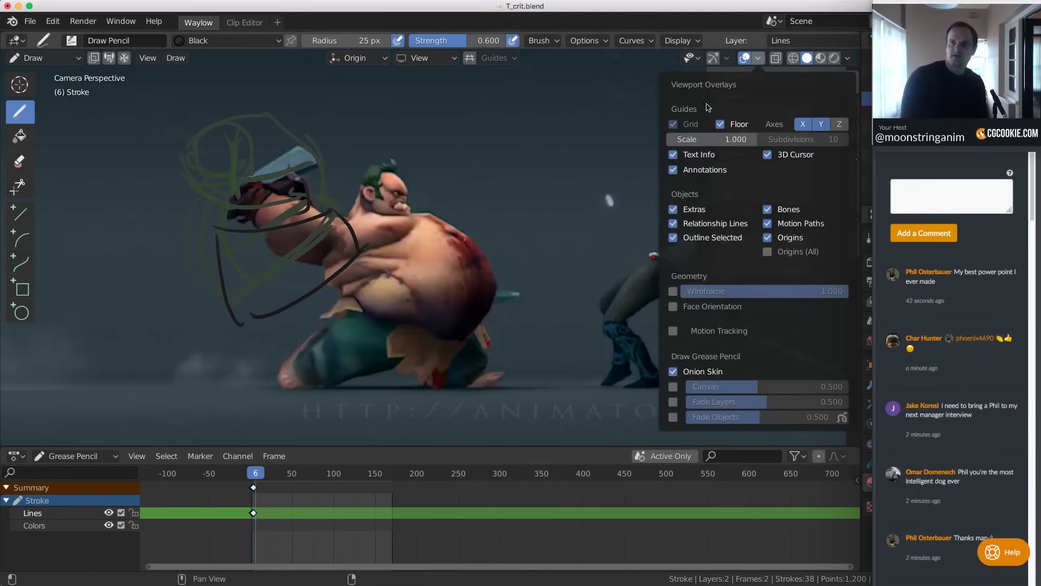
pyautogui.click(674, 371)
# Return to frame 3, step to frame 4 and draw a horizontal and a vertical contour line over the big fighter's torso
pyautogui.press('Left')
pyautogui.press('Left')
pyautogui.press('Left')
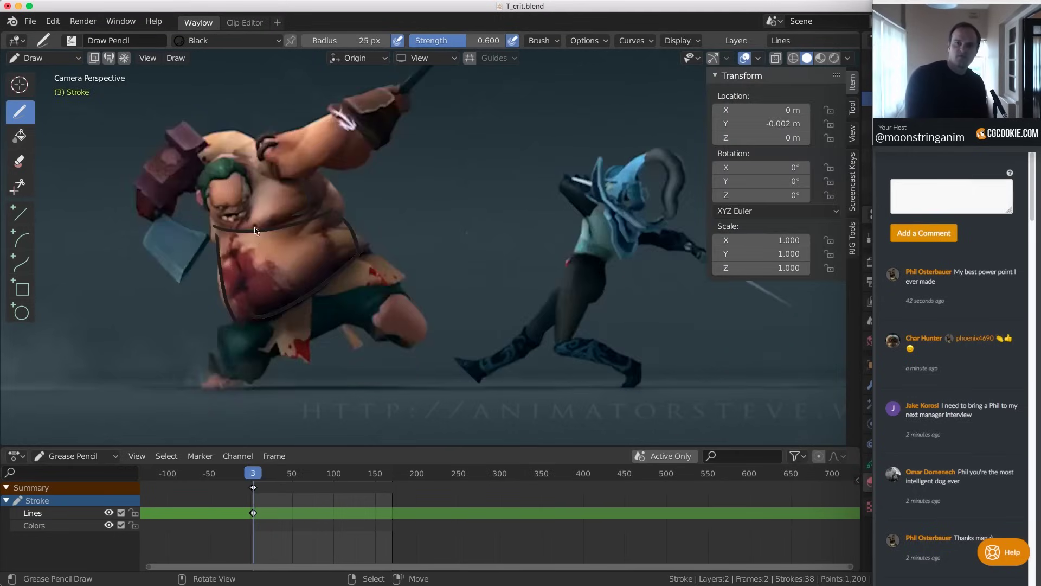
pyautogui.press('Right')
pyautogui.moveTo(249, 252)
pyautogui.mouseDown()
pyautogui.moveTo(358, 304)
pyautogui.moveTo(396, 276)
pyautogui.mouseUp()
pyautogui.moveTo(368, 230); pyautogui.dragTo(386, 286)
# On frame 5, draw three upright contour lines over the big fighter's torso and an arc crossing them
pyautogui.press('Right')
pyautogui.moveTo(303, 256); pyautogui.dragTo(308, 327)
pyautogui.moveTo(412, 252); pyautogui.dragTo(430, 320)
pyautogui.moveTo(358, 250); pyautogui.dragTo(380, 309)
pyautogui.moveTo(304, 290); pyautogui.dragTo(418, 266)
# On frame 6, draw the big fighter's chest and belly curves, an arc from raised hand to back foot, and circles around the fist
pyautogui.press('Right')
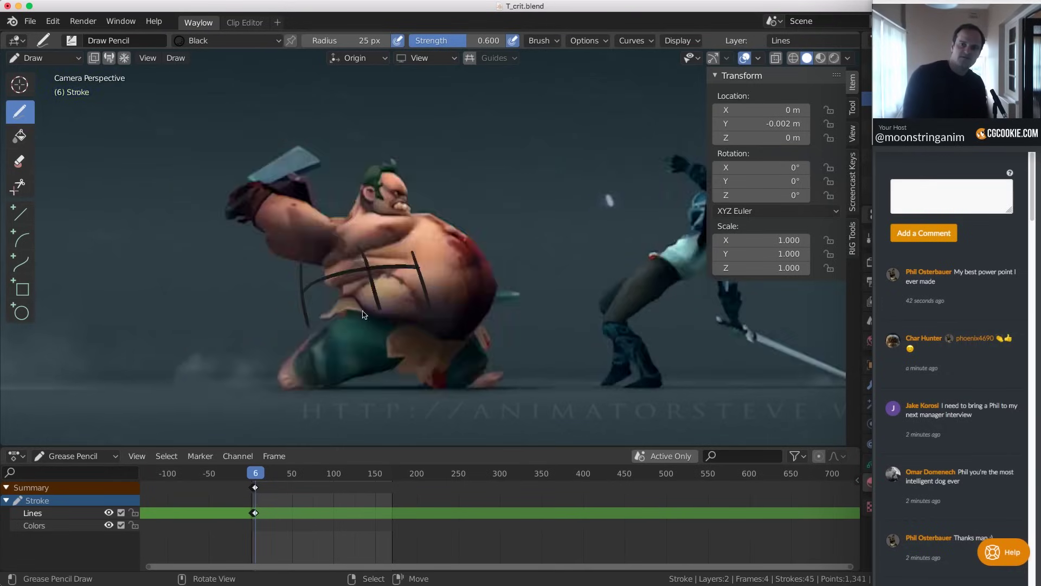
pyautogui.moveTo(341, 266)
pyautogui.mouseDown()
pyautogui.moveTo(428, 214)
pyautogui.moveTo(461, 312)
pyautogui.mouseUp()
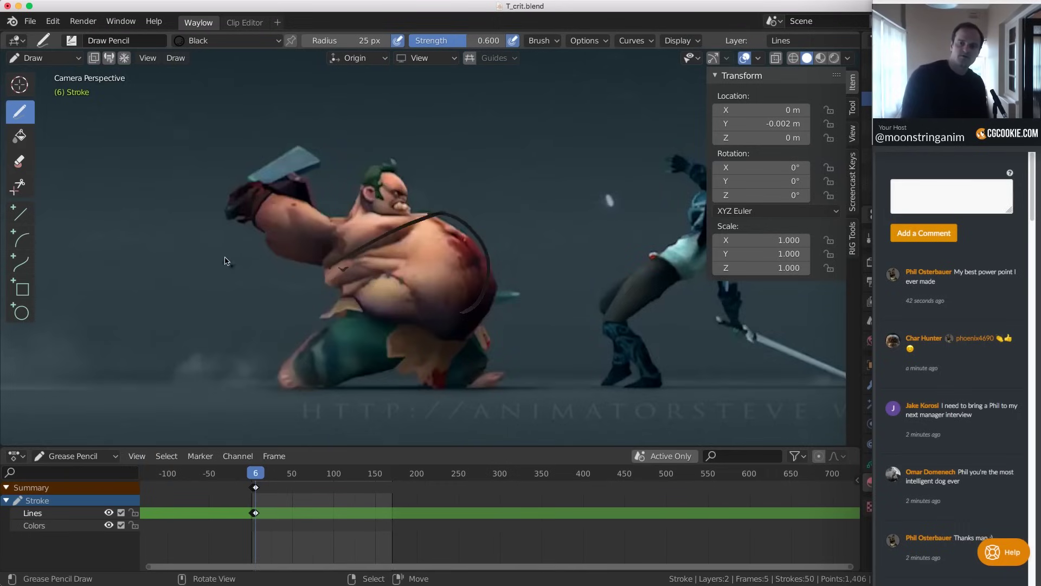
pyautogui.moveTo(247, 220); pyautogui.dragTo(266, 398)
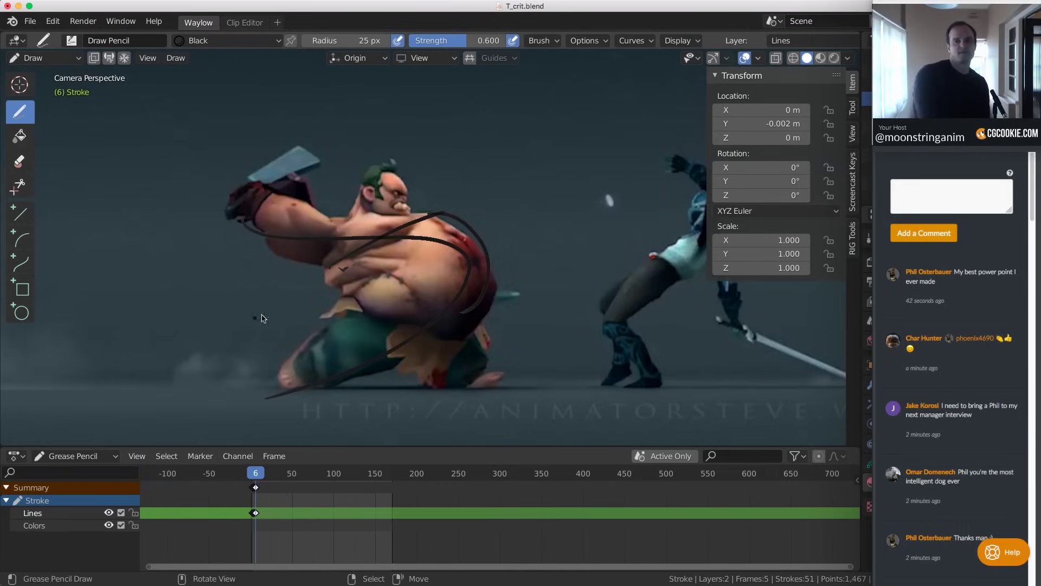
pyautogui.moveTo(255, 200)
pyautogui.mouseDown()
pyautogui.moveTo(230, 205)
pyautogui.moveTo(249, 217)
pyautogui.mouseUp()
# Step back and forth between frame 6 and its neighbouring frames to examine the big fighter's torso and arm movement
pyautogui.press('Right')
pyautogui.press('Left')
pyautogui.press('Right')
pyautogui.press('Left')
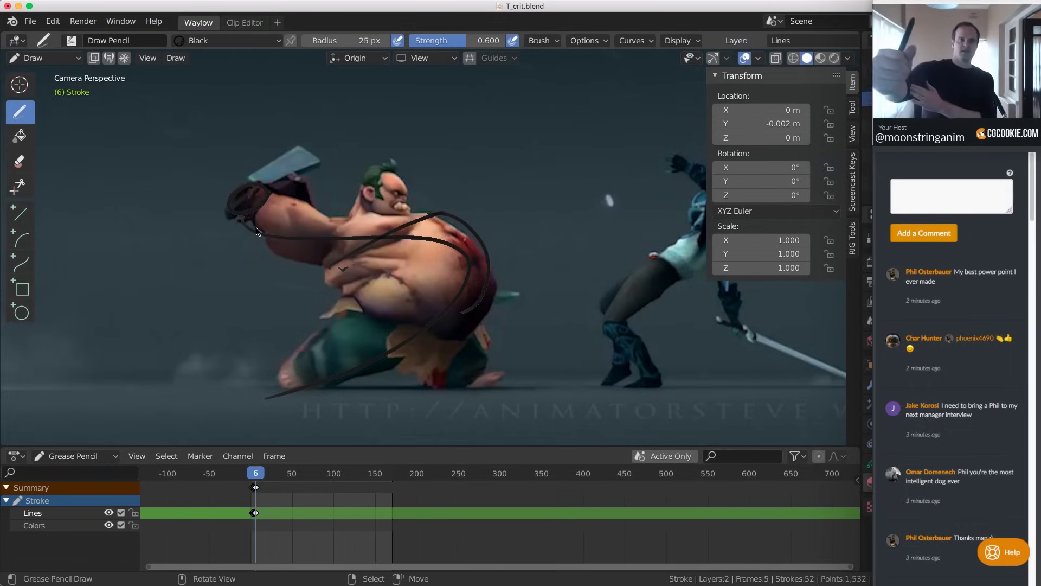
pyautogui.press('Left')
pyautogui.press('Right')
pyautogui.press('Right')
pyautogui.press('Left')
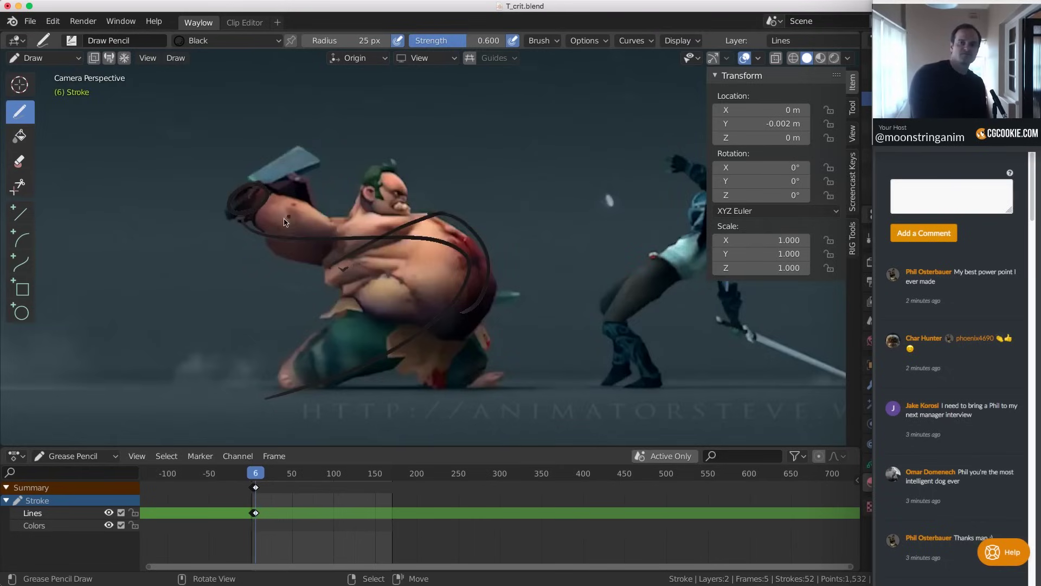
# Sketch pencil marks tracking the large character's arm and elbow on frames 6 and 7, comparing the two poses
pyautogui.press('Right')
pyautogui.moveTo(380, 202)
pyautogui.mouseDown()
pyautogui.moveTo(388, 194)
pyautogui.moveTo(340, 201)
pyautogui.moveTo(350, 224)
pyautogui.mouseUp()
pyautogui.press('Left')
pyautogui.press('Right')
pyautogui.press('Left')
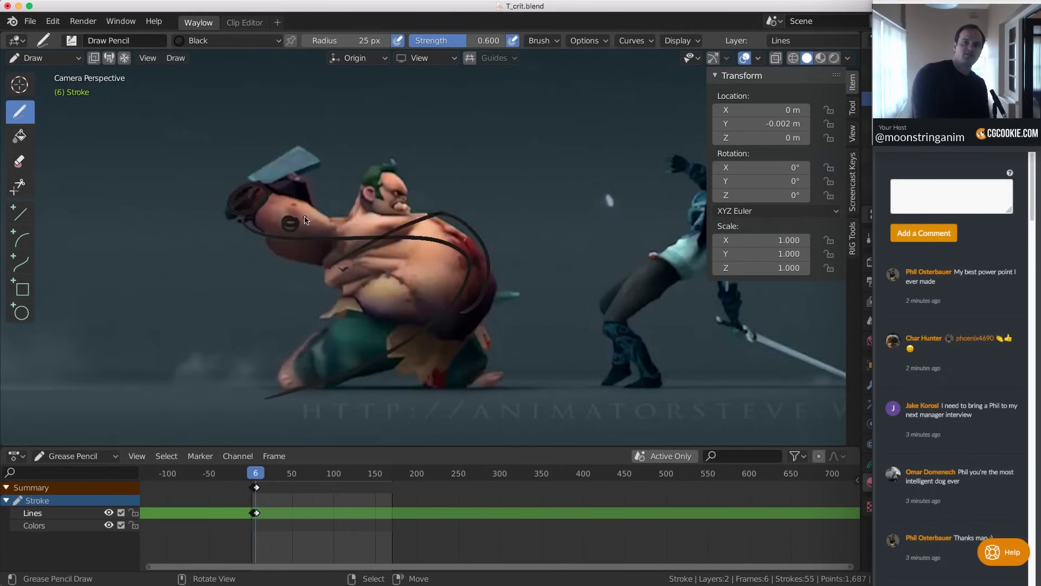
pyautogui.moveTo(260, 212); pyautogui.dragTo(300, 250)
pyautogui.press('Right')
pyautogui.moveTo(388, 194); pyautogui.dragTo(385, 206)
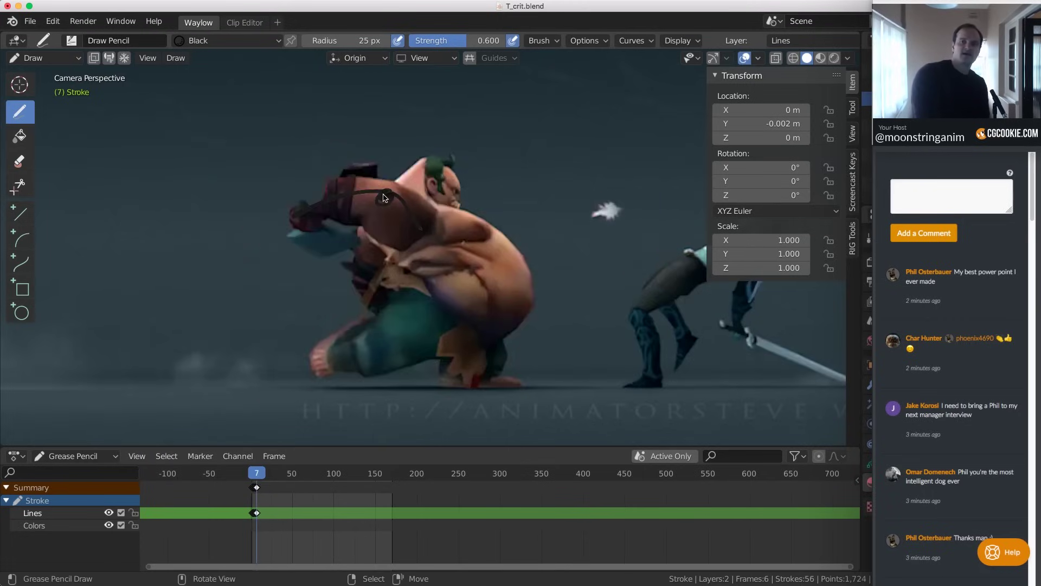
# Draw arcs for the large character's raised arm on frame 8, compare neighbouring frames, and add a stroke at the hand on frame 6
pyautogui.press('Right')
pyautogui.moveTo(496, 204); pyautogui.dragTo(525, 117)
pyautogui.moveTo(417, 232)
pyautogui.mouseDown()
pyautogui.moveTo(252, 211)
pyautogui.moveTo(501, 76)
pyautogui.mouseUp()
pyautogui.press('Left')
pyautogui.press('Right')
pyautogui.press('Left')
pyautogui.press('Right')
pyautogui.moveTo(263, 196); pyautogui.dragTo(253, 190)
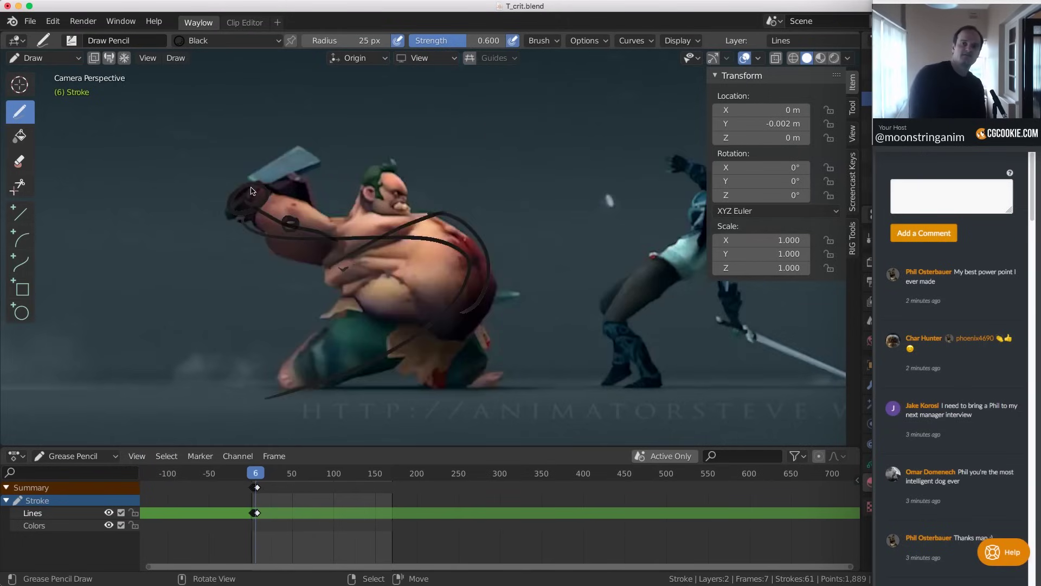
pyautogui.press('Left')
pyautogui.press('Right')
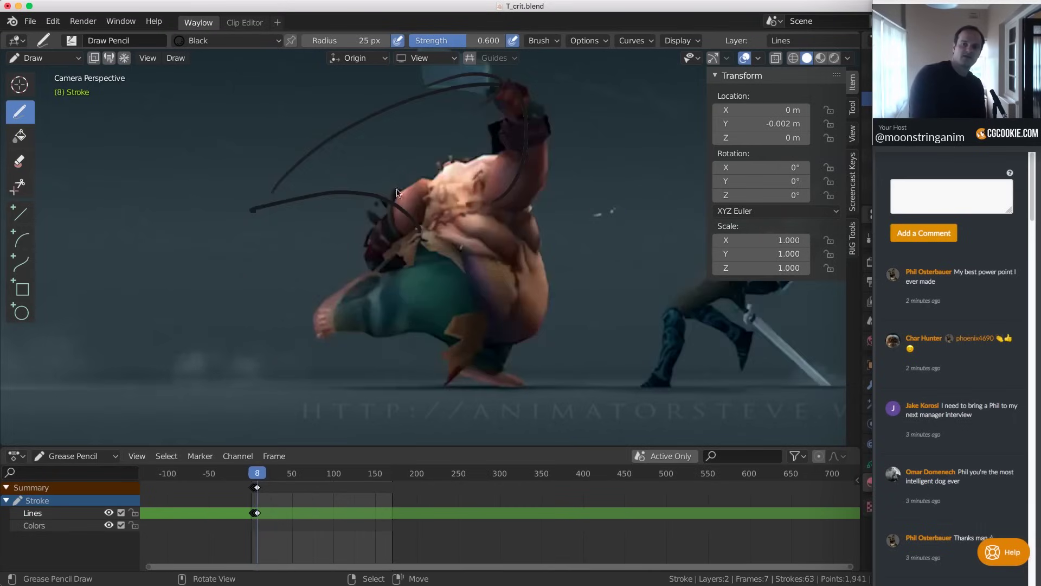
# Add a pencil stroke on frame 9 and a long swing arc from behind the character past the raised hand on frame 8
pyautogui.press('Right')
pyautogui.moveTo(692, 259); pyautogui.dragTo(662, 275)
pyautogui.press('Right')
pyautogui.press('Right')
pyautogui.press('Left')
pyautogui.press('Left')
pyautogui.press('Left')
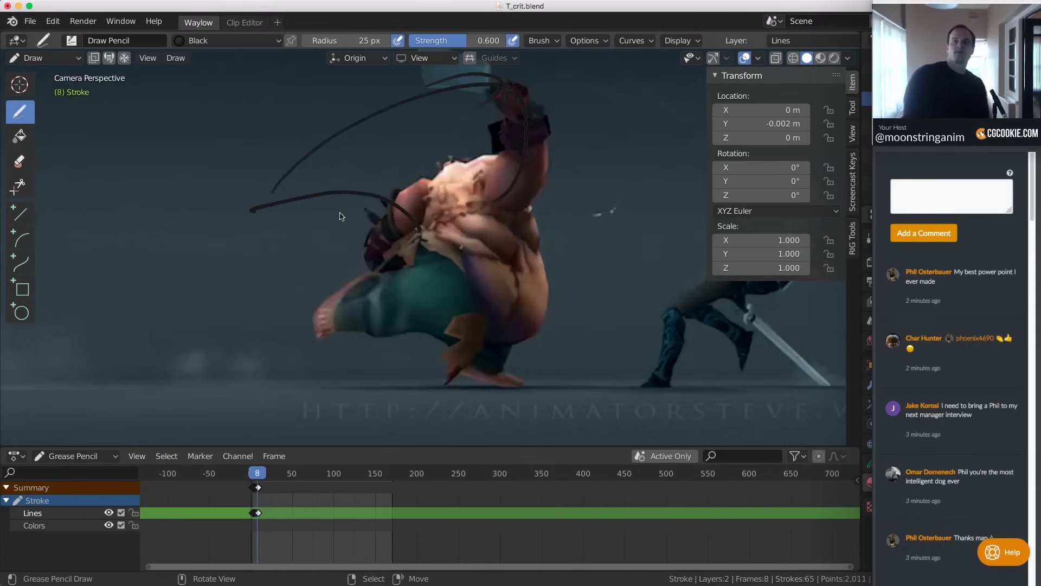
pyautogui.moveTo(267, 219); pyautogui.dragTo(677, 230)
pyautogui.press('Right')
pyautogui.press('Left')
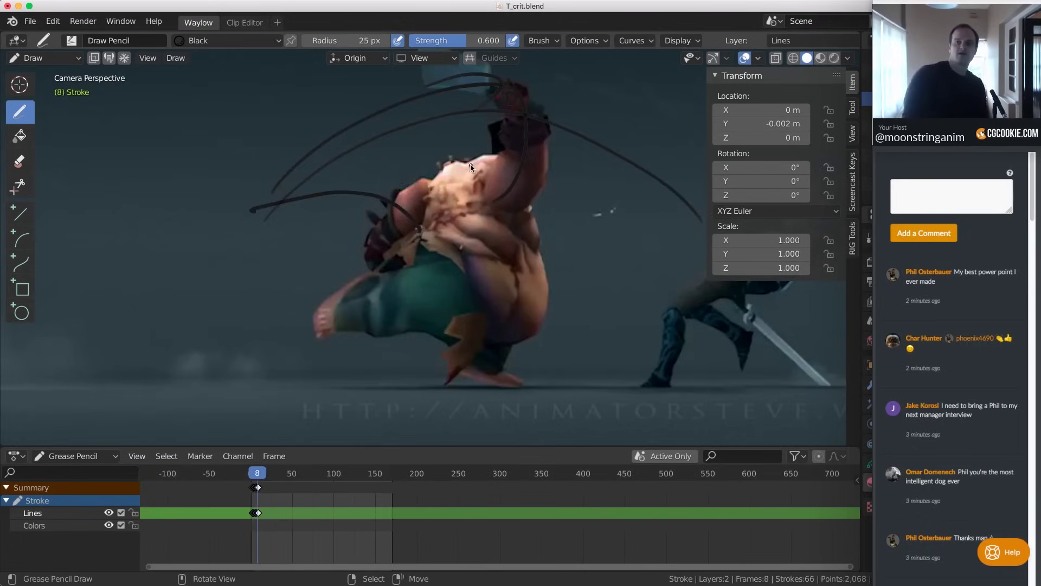
pyautogui.scroll(-1, 471, 157)
pyautogui.scroll(-1, 468, 158)
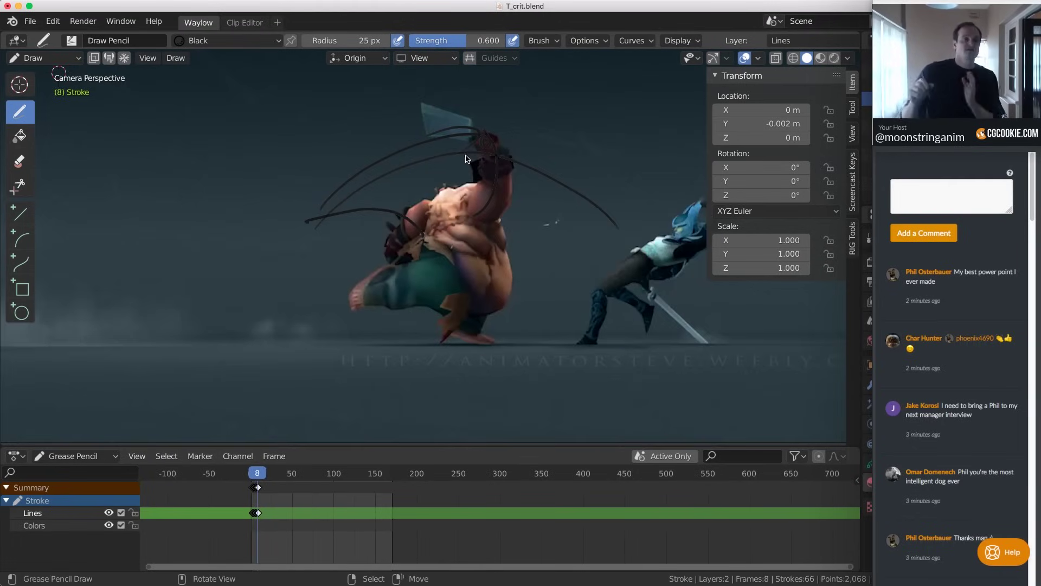
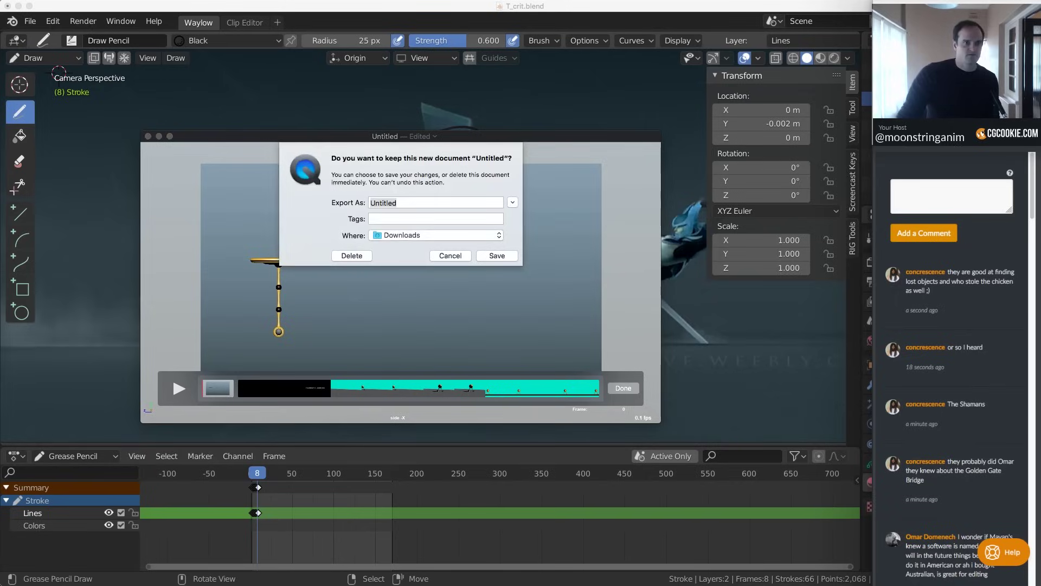
# Discard the untitled video document and rewind the walking ball clip 1454354265.mp4 for review
pyautogui.press('super+BackSpace')
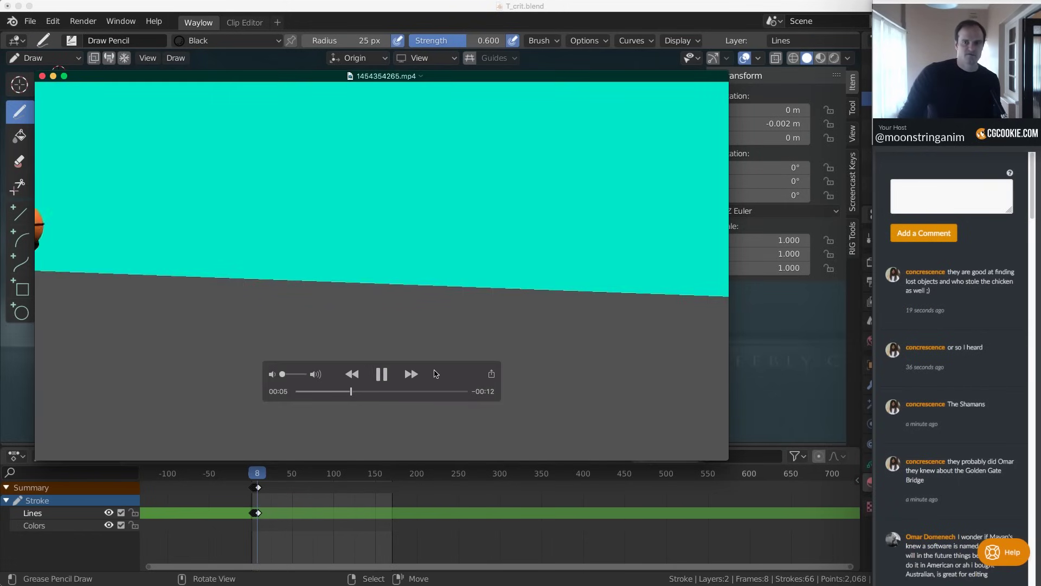
pyautogui.moveTo(393, 373); pyautogui.dragTo(340, 420)
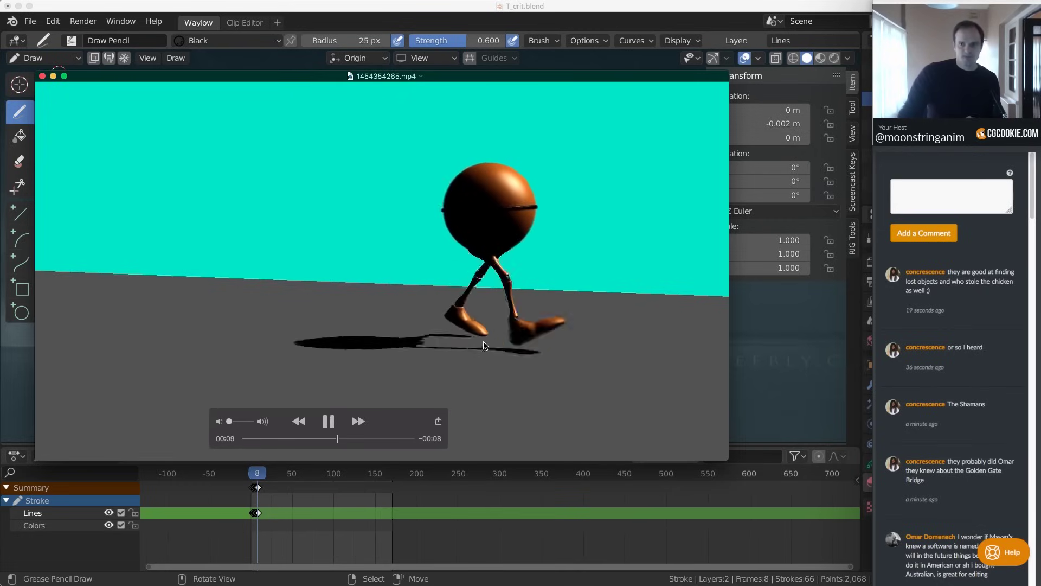
pyautogui.click(293, 438)
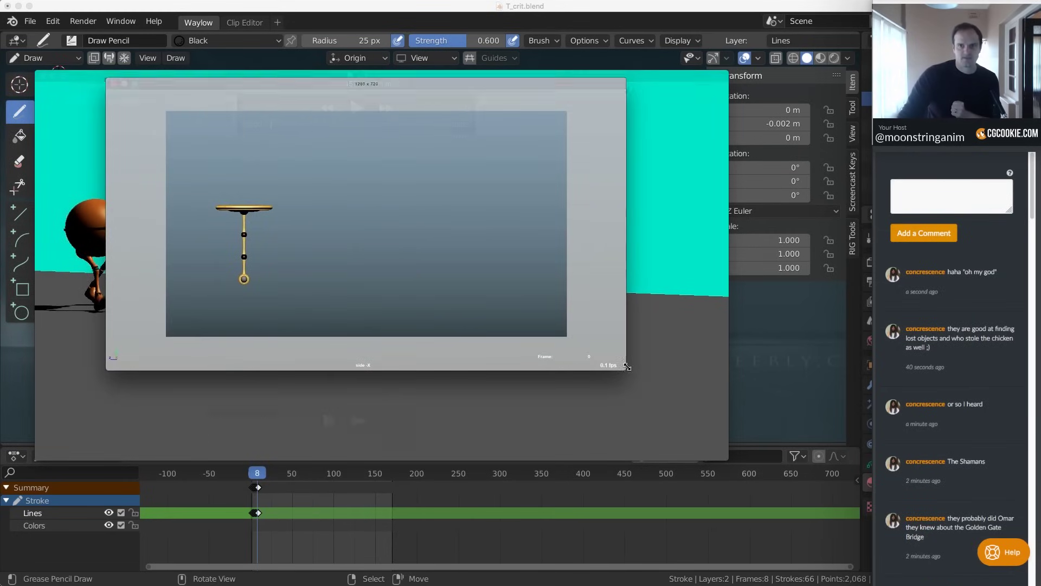
# Enlarge the pendulum clip 1457095668.mp4, play it, pause it and move its window clear for review
pyautogui.press('super+equal')
pyautogui.click(399, 112)
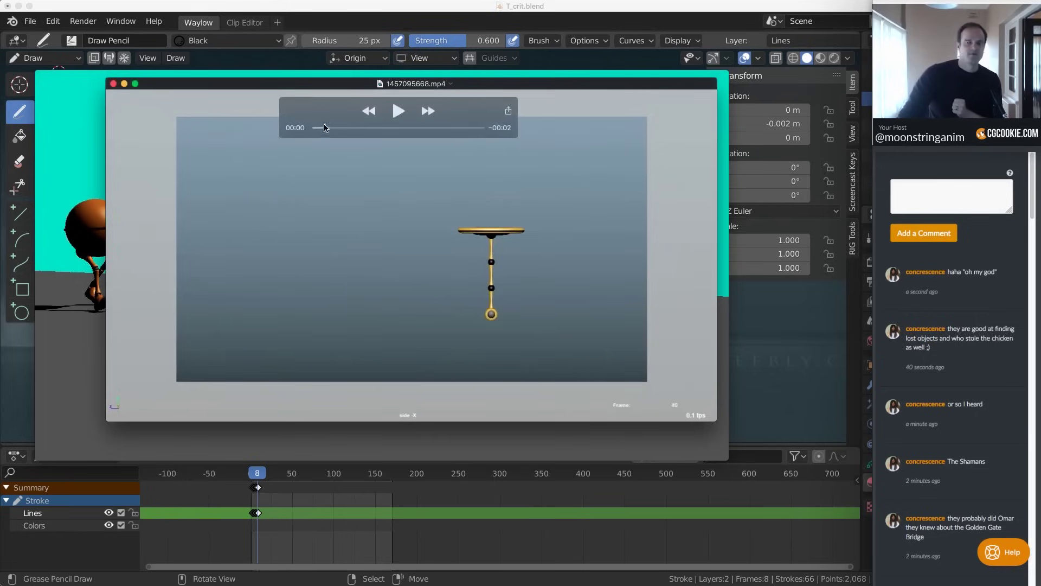
pyautogui.press('space')
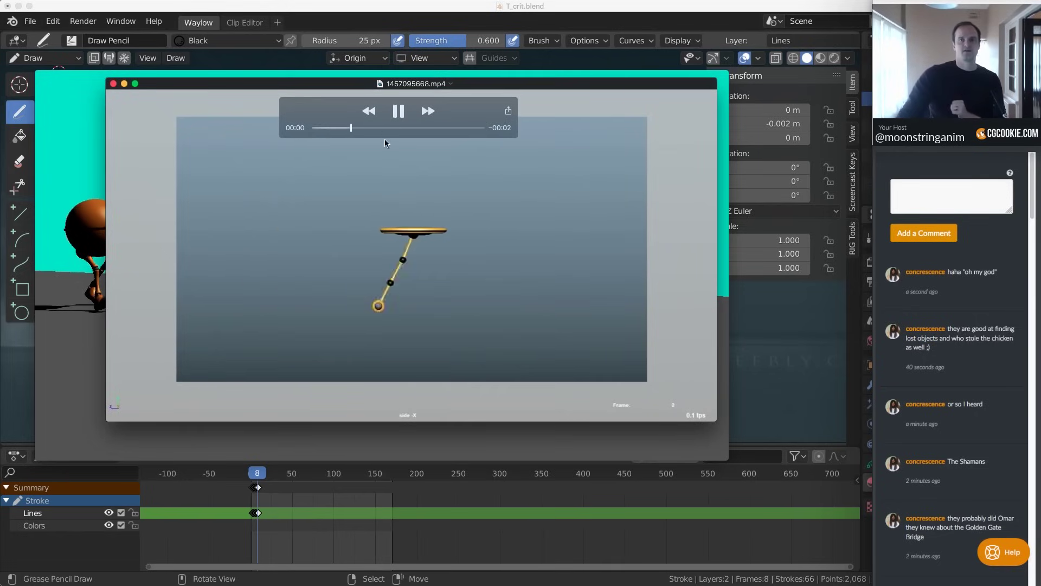
pyautogui.click(393, 112)
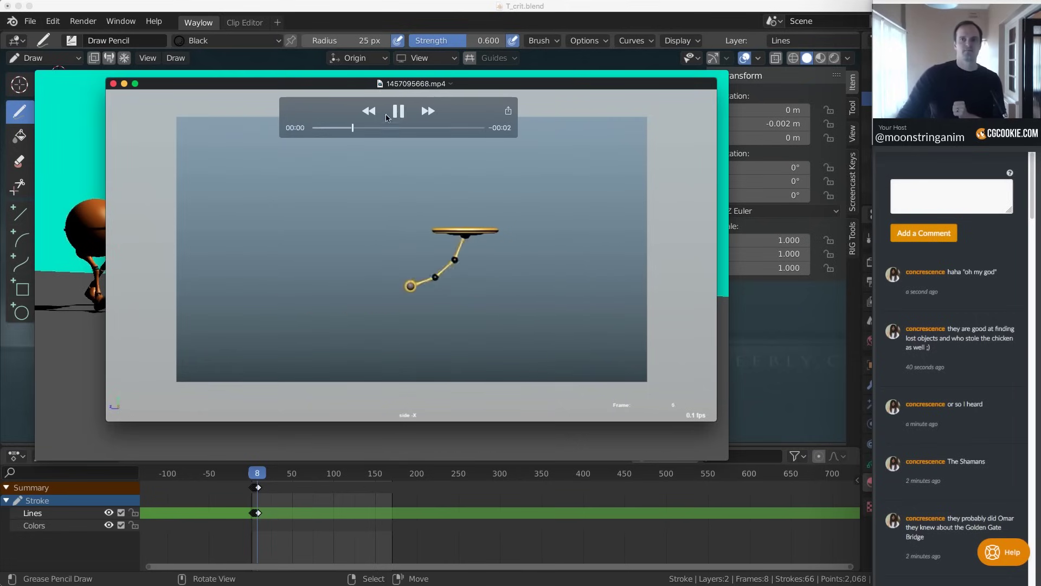
pyautogui.moveTo(297, 86); pyautogui.dragTo(266, 160)
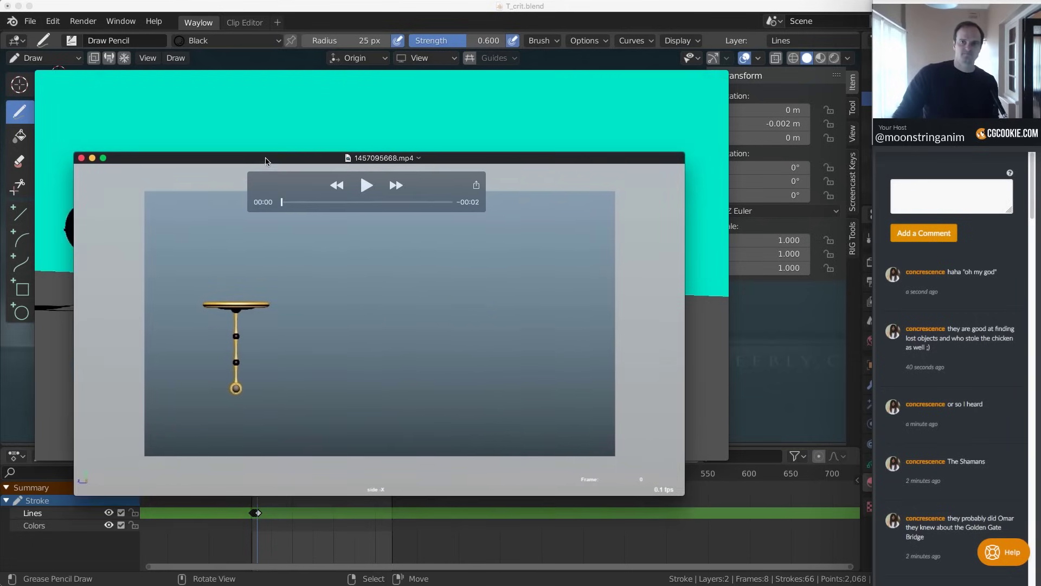
# Step back and forth through the pendulum clip's opening frames to examine how the chain reacts to the platform's first move
pyautogui.press('Right')
pyautogui.press('Left')
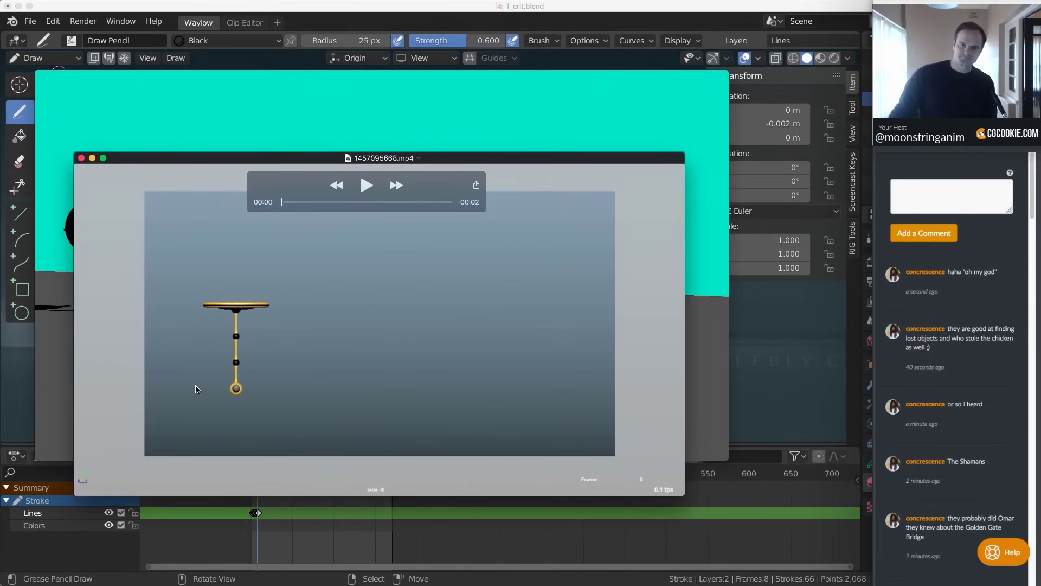
pyautogui.press('Right')
pyautogui.press('Left')
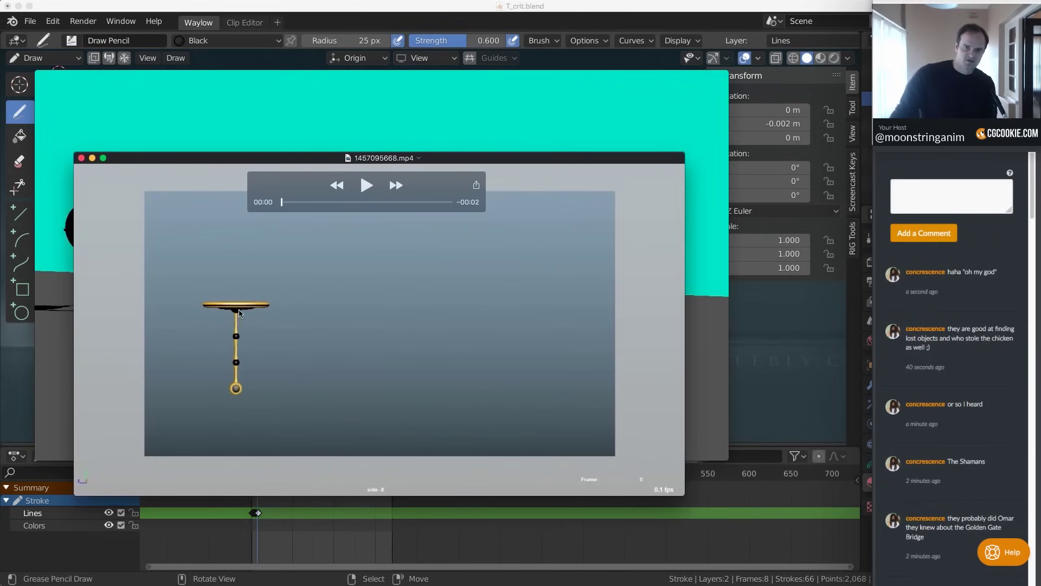
pyautogui.press('Right')
pyautogui.press('Right')
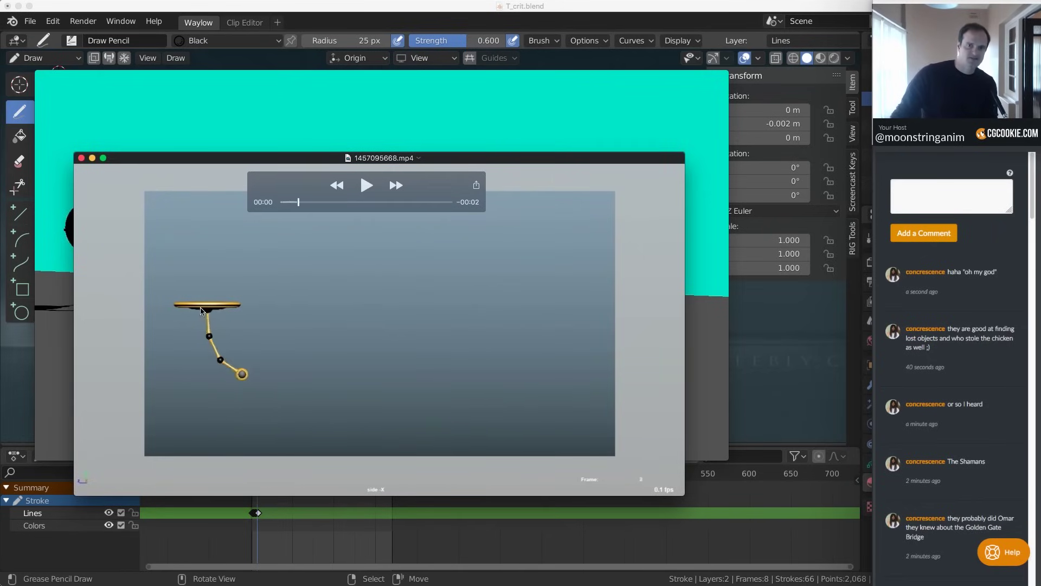
pyautogui.press('Right')
pyautogui.press('Right')
pyautogui.press('Right')
pyautogui.press('Right')
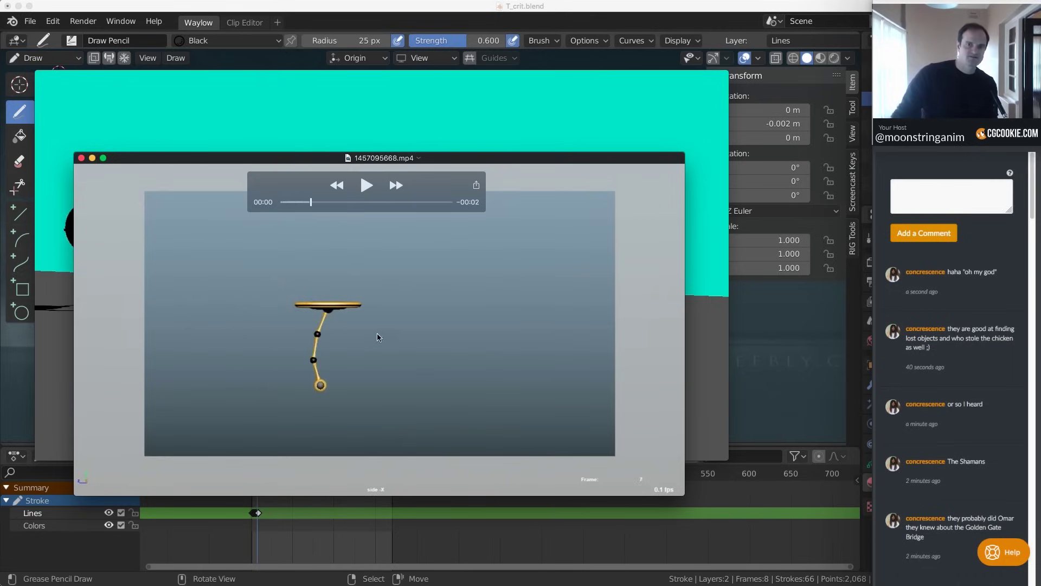
pyautogui.press('Left')
pyautogui.press('Left')
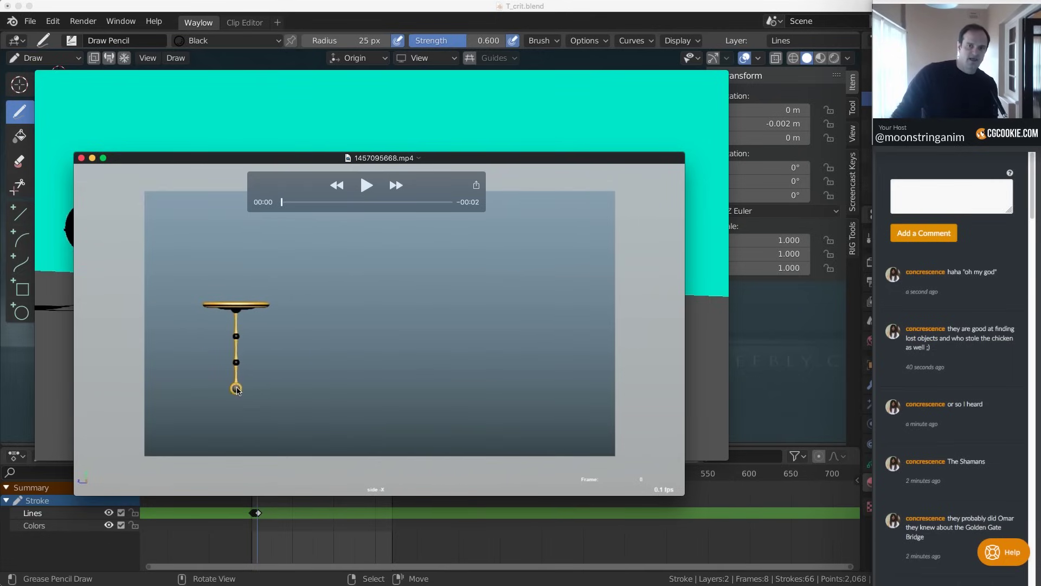
pyautogui.press('Right')
pyautogui.press('Left')
pyautogui.press('Left')
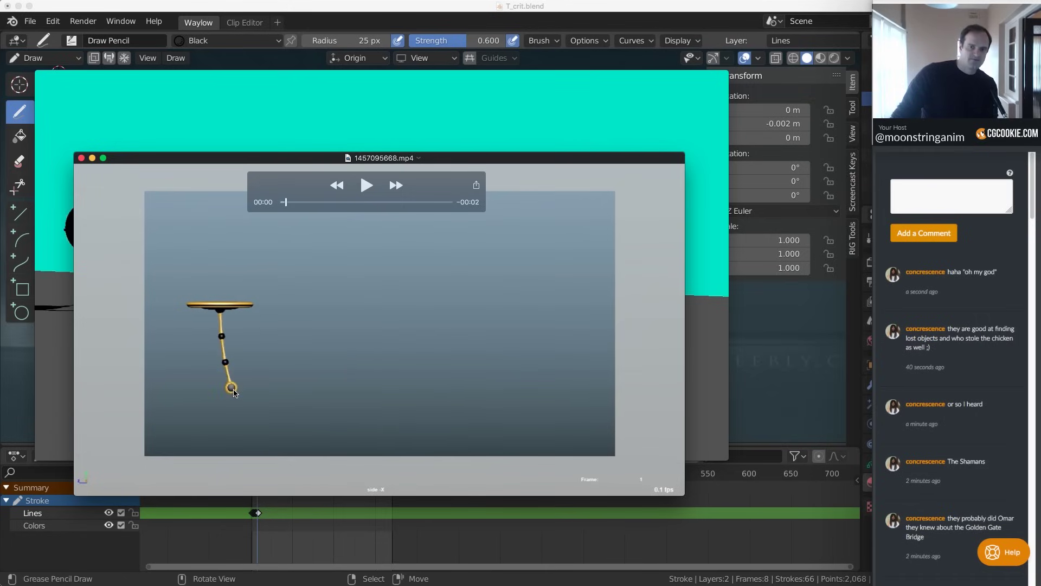
# Examine the pendulum tip's drag frame by frame around the platform's change of direction, up to about frame 7
pyautogui.press('Right')
pyautogui.press('Right')
pyautogui.press('Right')
pyautogui.press('Right')
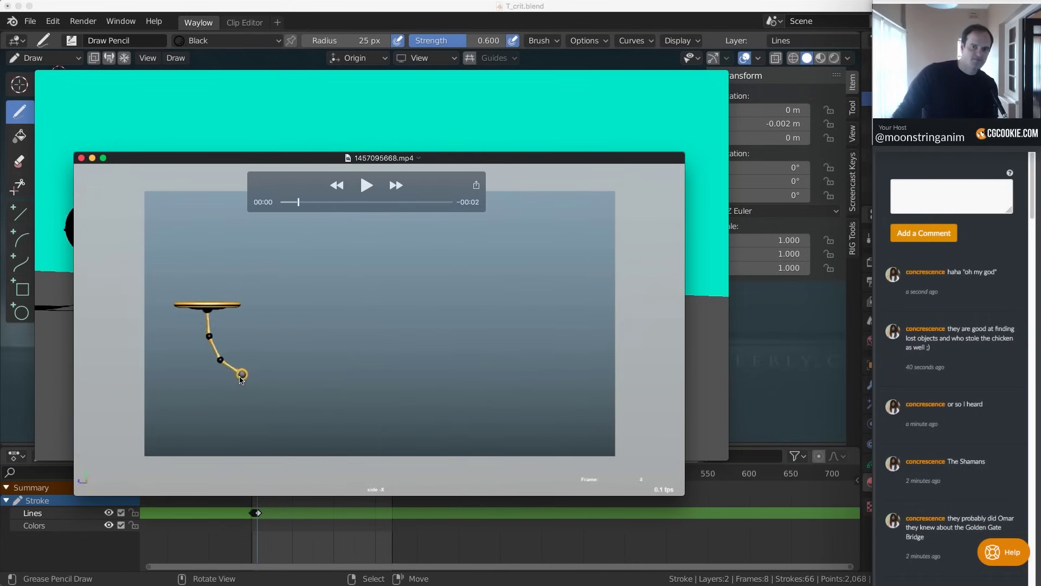
pyautogui.press('Right')
pyautogui.press('Right')
pyautogui.press('Right')
pyautogui.press('Right')
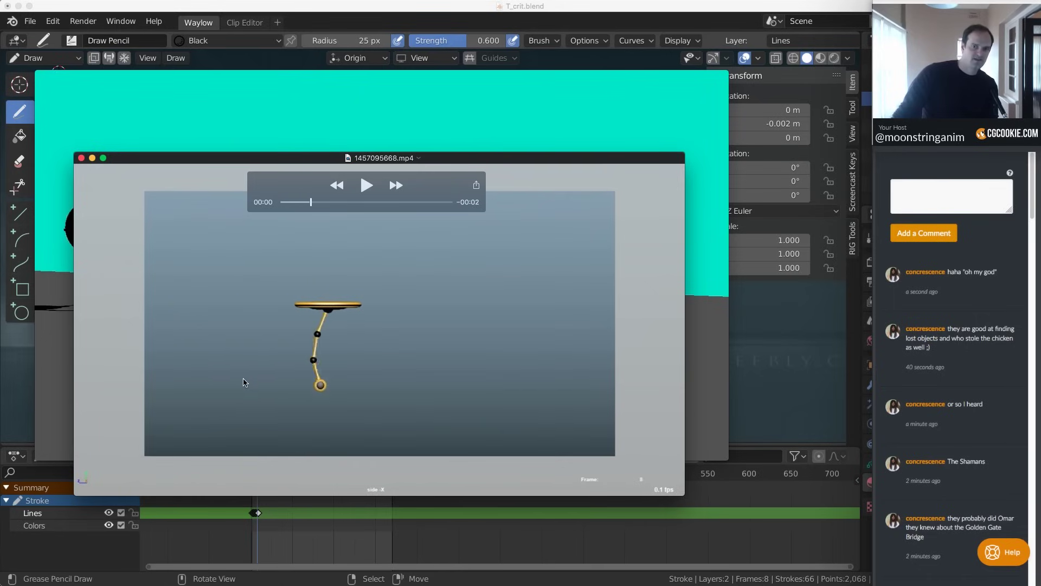
pyautogui.press('Right')
pyautogui.press('Right')
pyautogui.press('Left')
pyautogui.press('Left')
pyautogui.press('Left')
pyautogui.press('Left')
pyautogui.press('Left')
pyautogui.press('Left')
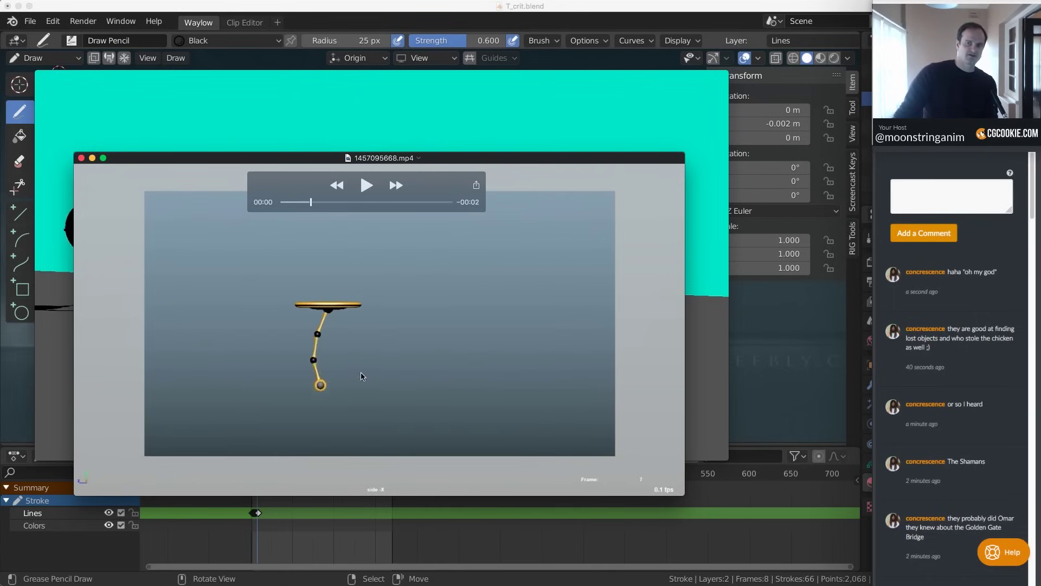
pyautogui.press('Right')
pyautogui.press('Right')
pyautogui.press('Left')
pyautogui.press('Left')
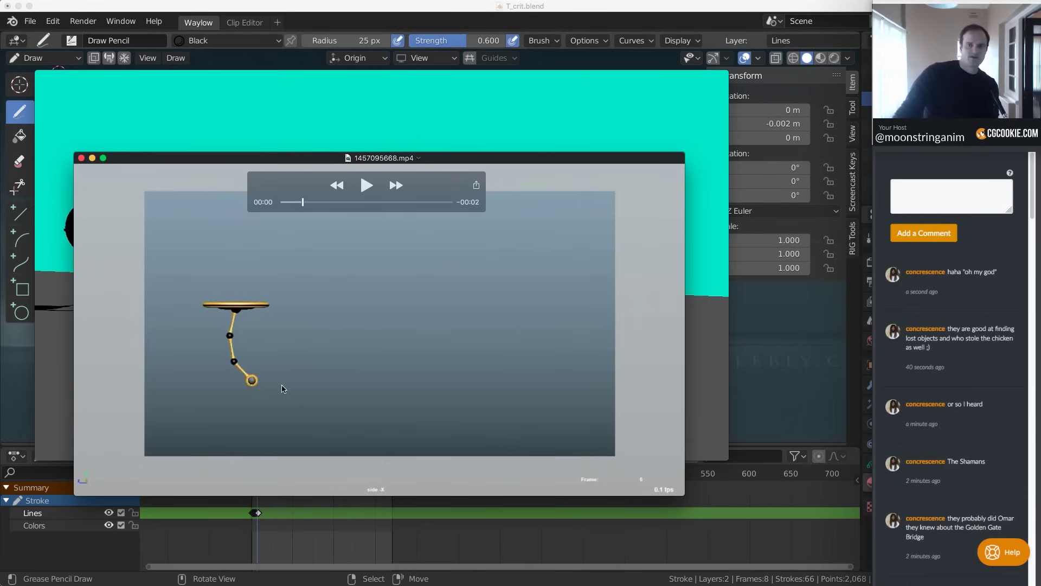
# Advance the pendulum clip to frame 19 to examine the chain's follow-through
pyautogui.press('Right')
pyautogui.press('Right')
pyautogui.press('Right')
pyautogui.press('Right')
pyautogui.press('Right')
pyautogui.press('Right')
pyautogui.press('Right')
pyautogui.press('Right')
pyautogui.press('Right')
pyautogui.press('Right')
pyautogui.press('Right')
pyautogui.press('Right')
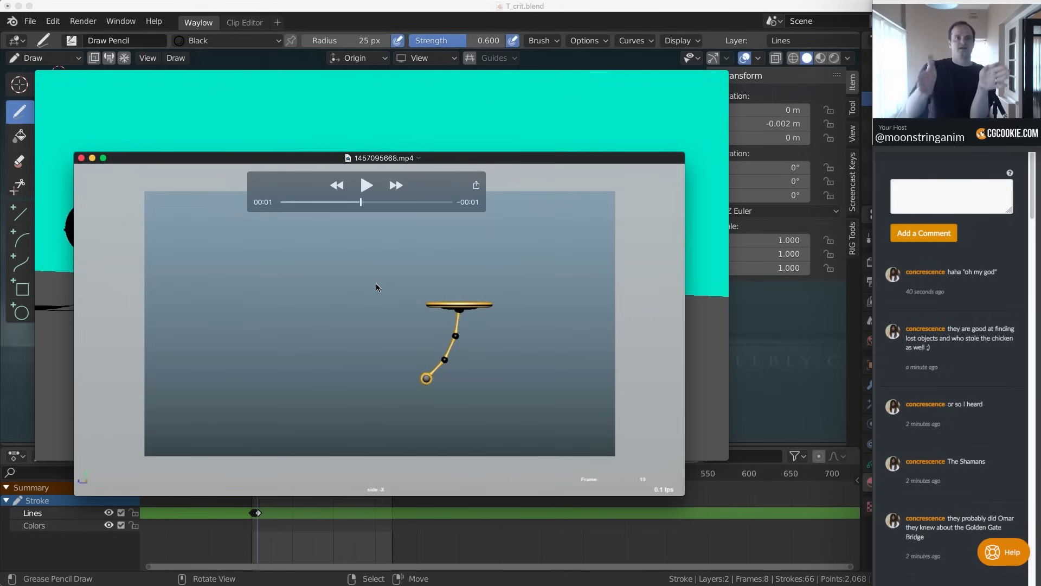
# Return to the walking ball clip 1454354265.mp4, scrub slightly forward, and scroll the chat to the viewers' questions
pyautogui.click(291, 148)
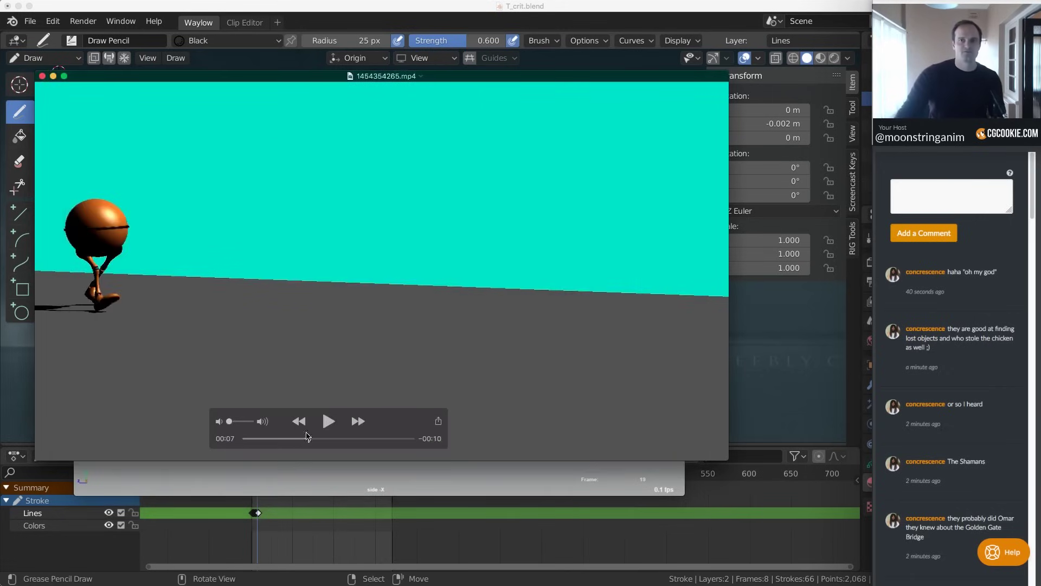
pyautogui.moveTo(307, 436); pyautogui.dragTo(322, 439)
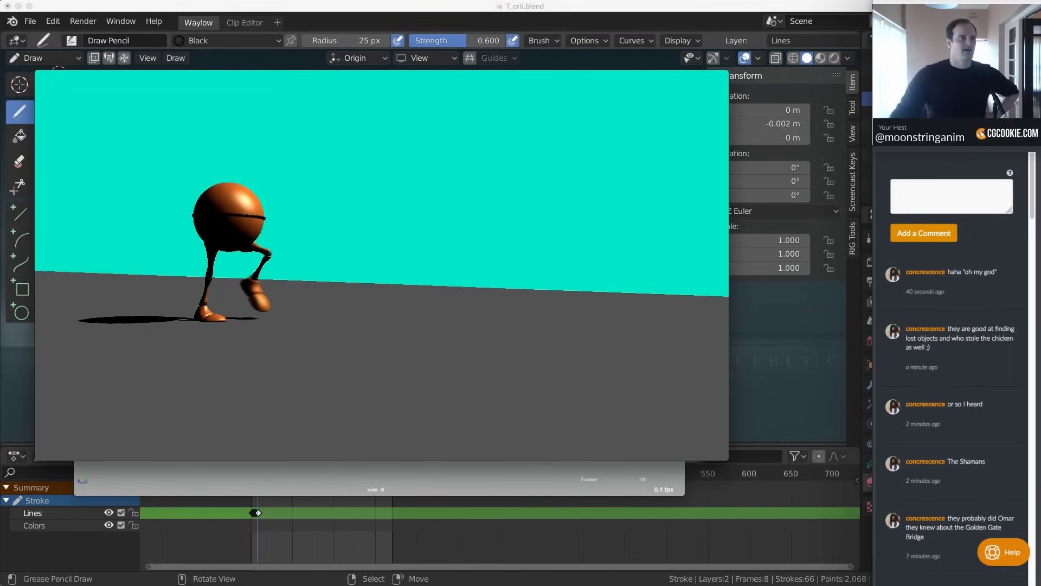
pyautogui.scroll(-2, 952, 369)
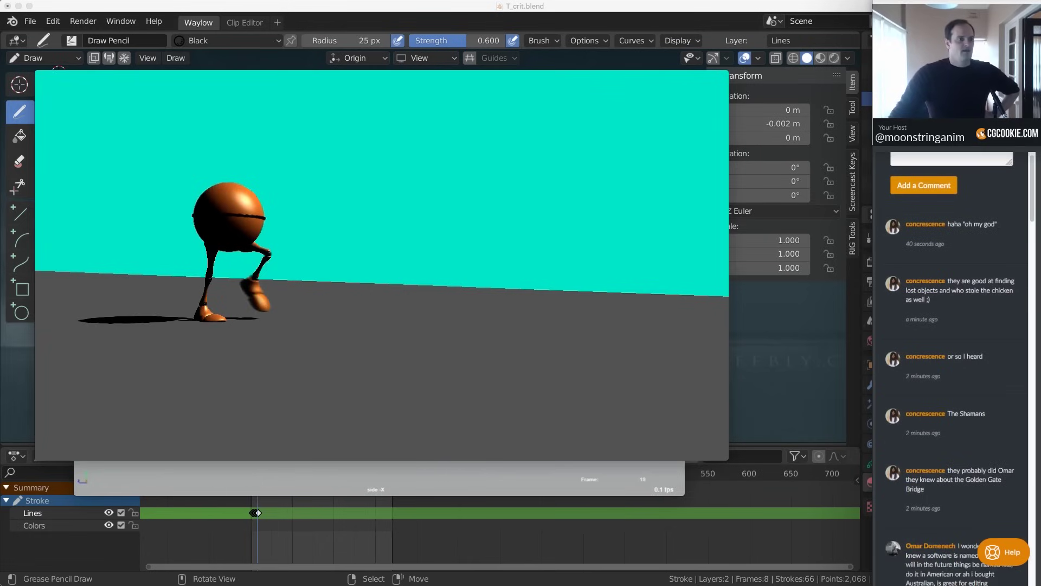
pyautogui.scroll(-10, 952, 369)
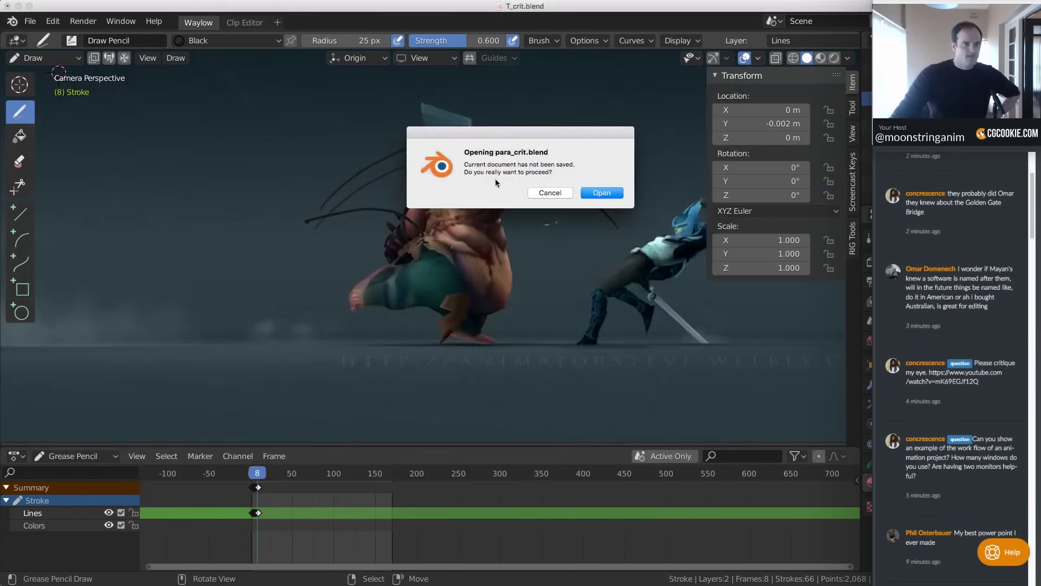
# Open para_crit.blend without saving the current document
pyautogui.click(593, 194)
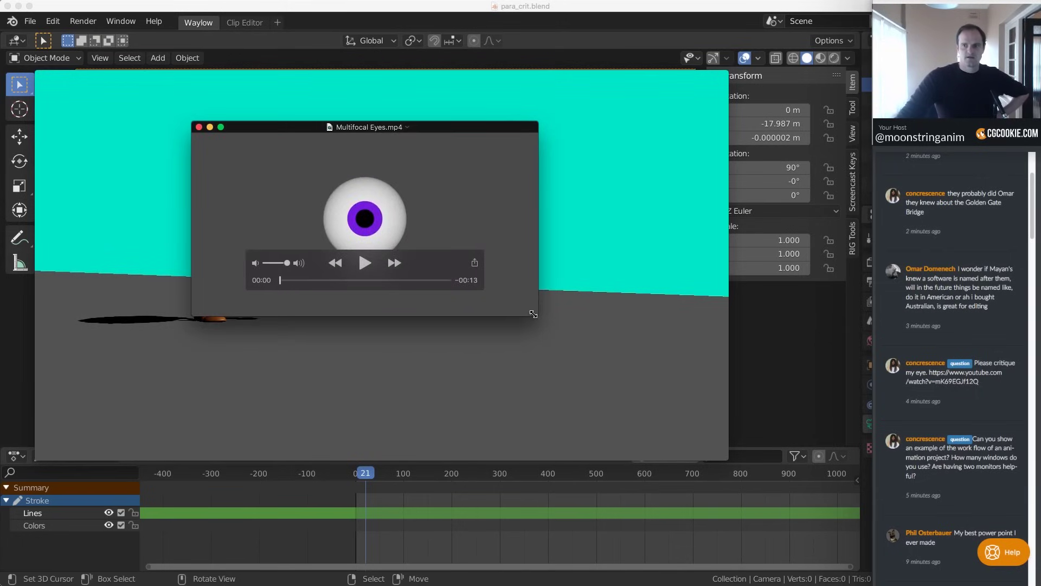
# Enlarge the Multifocal Eyes.mp4 window, move its playback controls off the eyeball, and play the clip
pyautogui.moveTo(533, 314); pyautogui.dragTo(761, 436)
pyautogui.moveTo(424, 356); pyautogui.dragTo(267, 141)
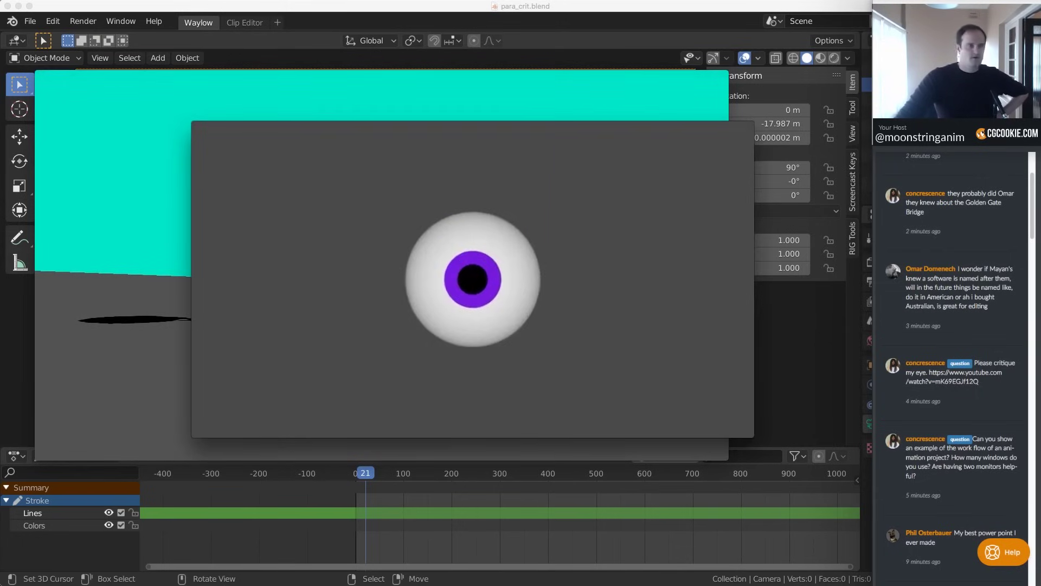
pyautogui.click(315, 151)
pyautogui.click(315, 151)
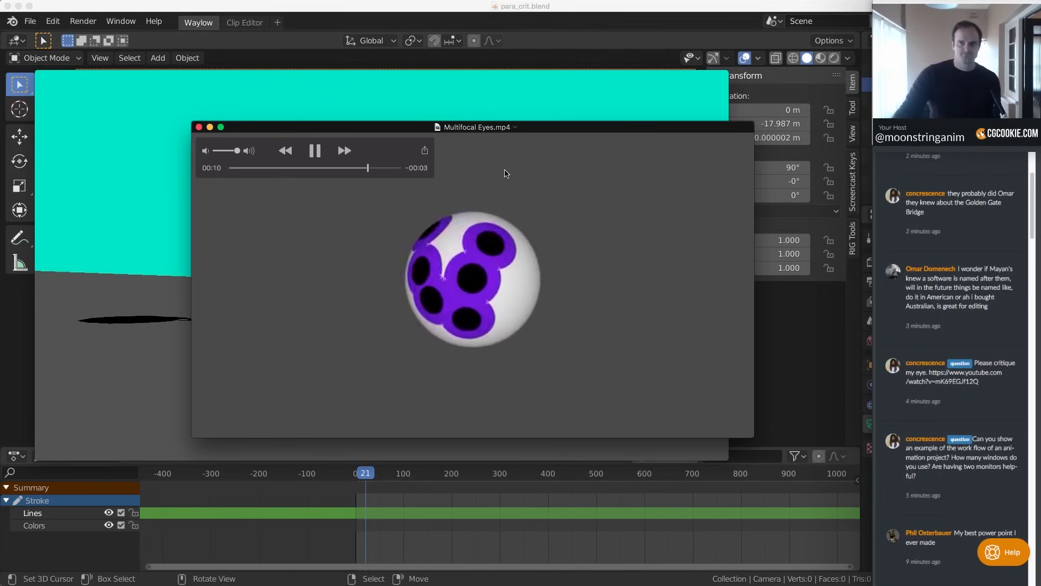
# Shift the Multifocal Eyes.mp4 window aside, scrub back to the clip's earlier part, and pause the playback
pyautogui.moveTo(467, 133); pyautogui.dragTo(409, 143)
pyautogui.moveTo(187, 171); pyautogui.dragTo(239, 171)
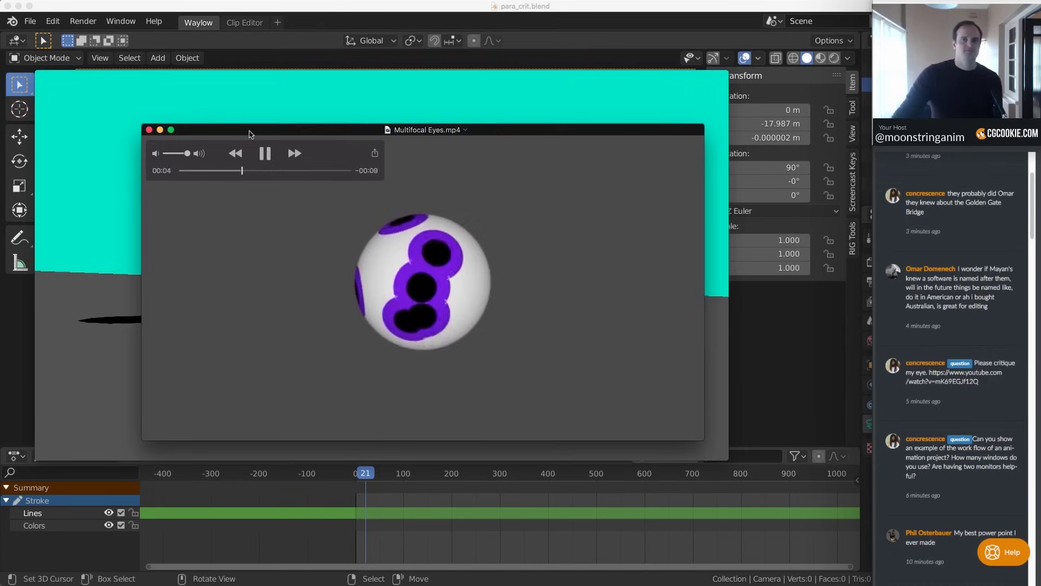
pyautogui.moveTo(251, 132); pyautogui.dragTo(219, 98)
pyautogui.click(229, 121)
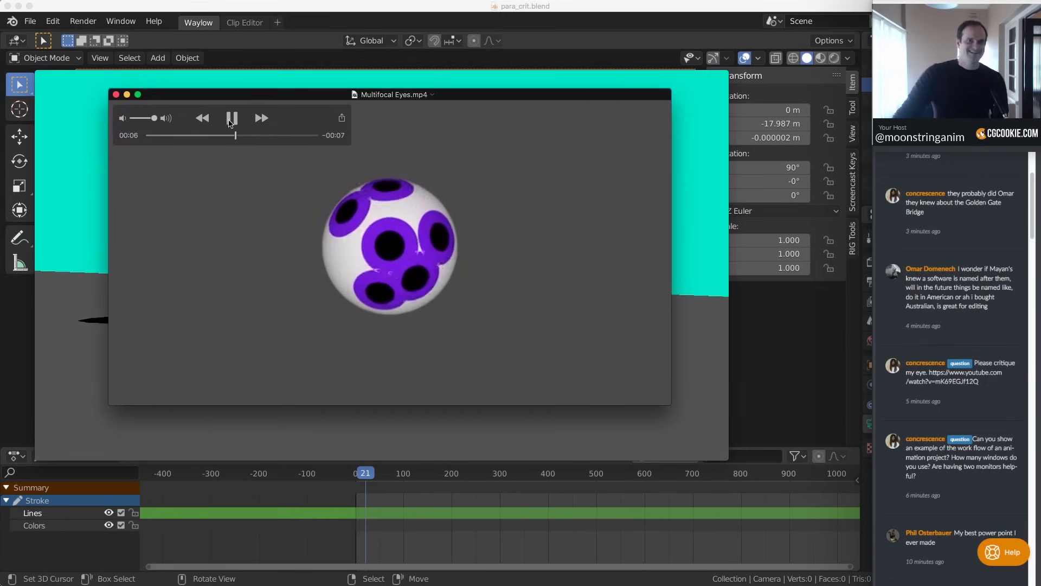
# Move and enlarge the Multifocal Eyes.mp4 window, and scrub the clip back to about the 3-second mark
pyautogui.moveTo(234, 99); pyautogui.dragTo(169, 65)
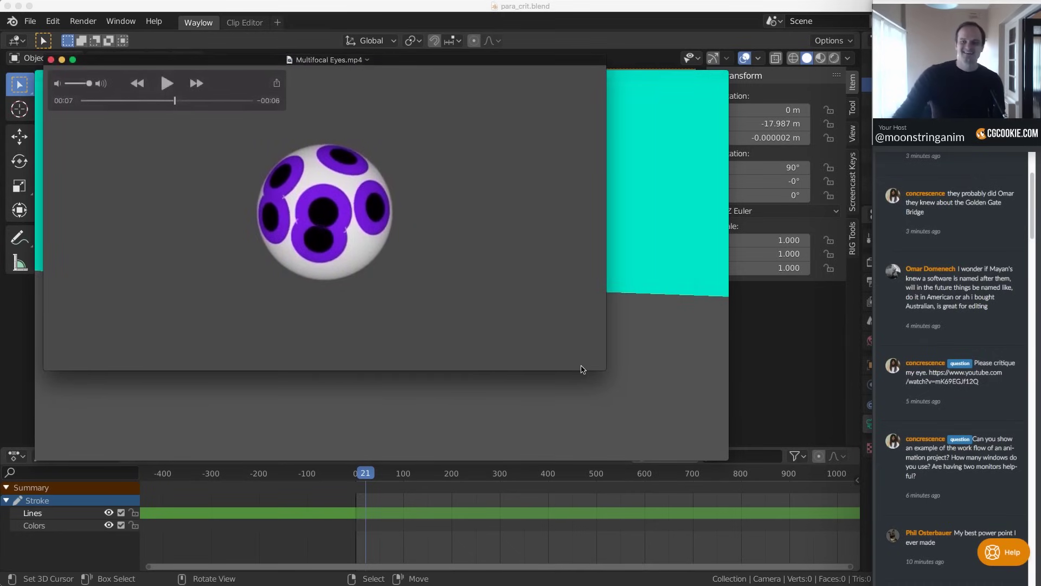
pyautogui.moveTo(602, 367); pyautogui.dragTo(777, 496)
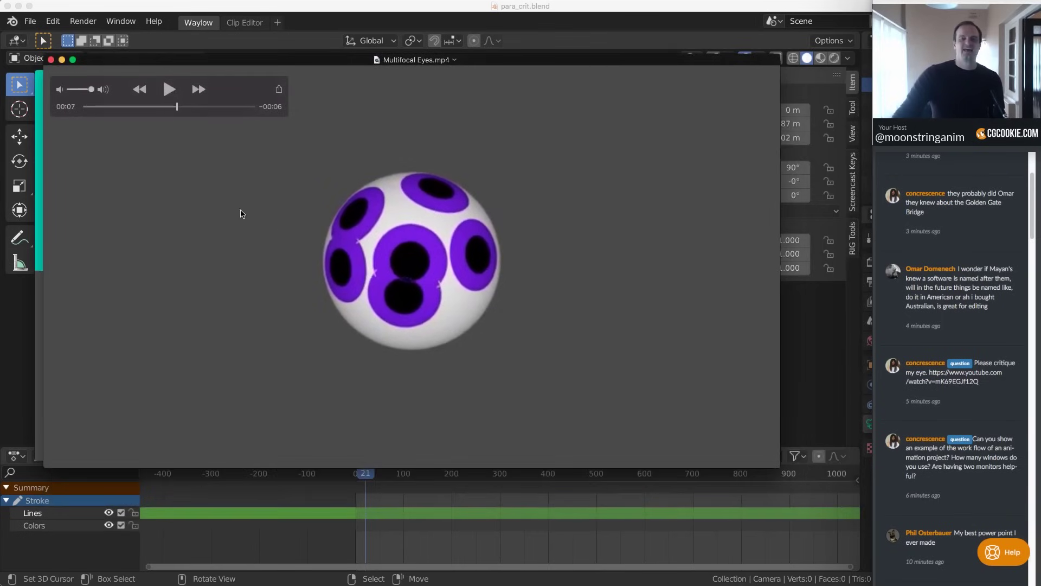
pyautogui.moveTo(106, 107); pyautogui.dragTo(123, 108)
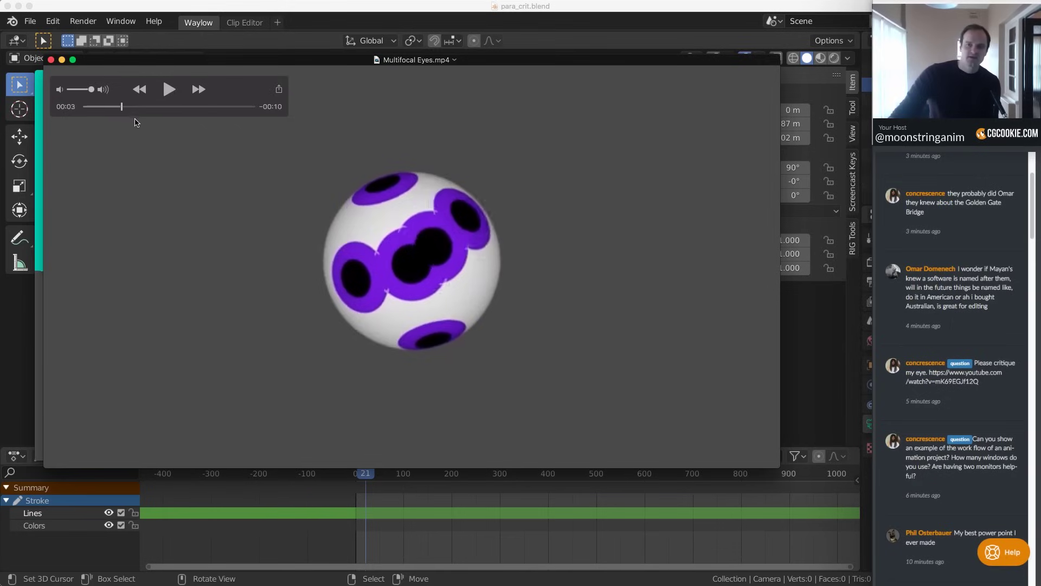
# Step the eye clip backward and forward frame by frame around the 3-second mark to examine the pupil motion
pyautogui.press('Left')
pyautogui.press('Left')
pyautogui.press('Left')
pyautogui.press('Left')
pyautogui.press('Left')
pyautogui.press('Left')
pyautogui.press('Left')
pyautogui.press('Left')
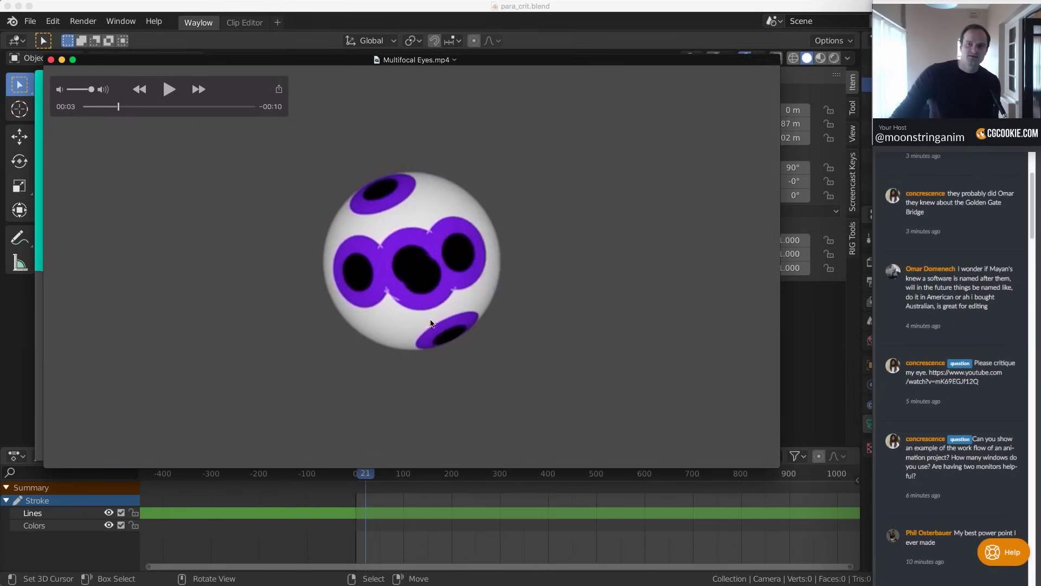
pyautogui.press('Left')
pyautogui.press('Left')
pyautogui.press('Right')
pyautogui.press('Right')
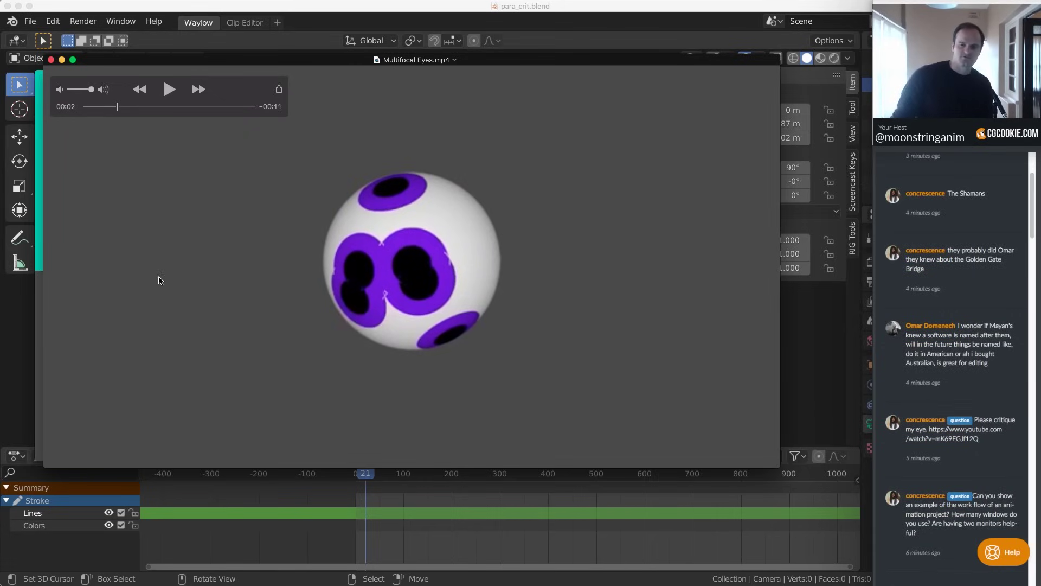
# Close both clip windows and load Multifocal Eyes.mp4 into the Clip Editor workspace
pyautogui.press('super+w')
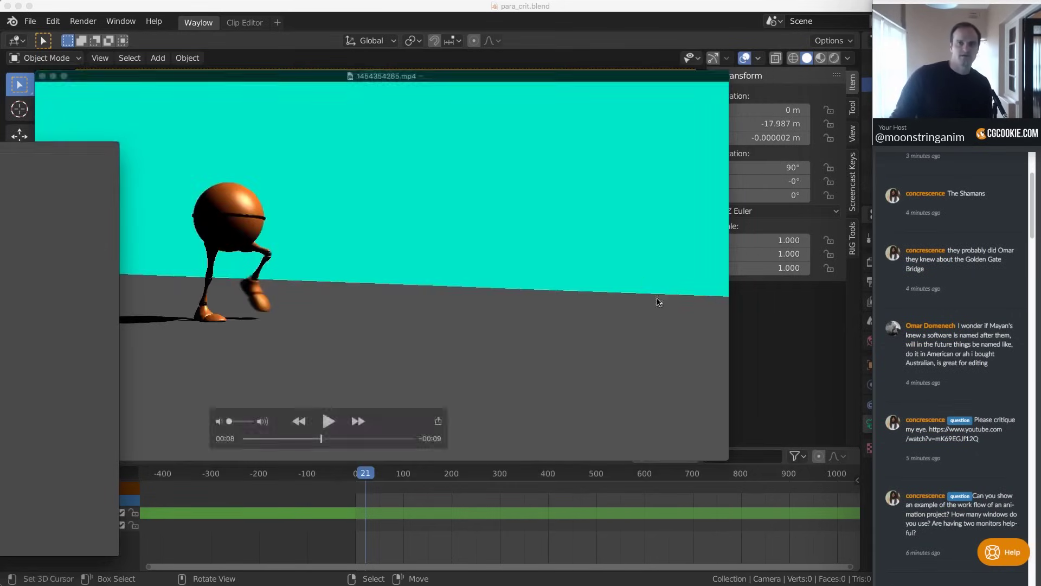
pyautogui.press('super+w')
pyautogui.click(357, 473)
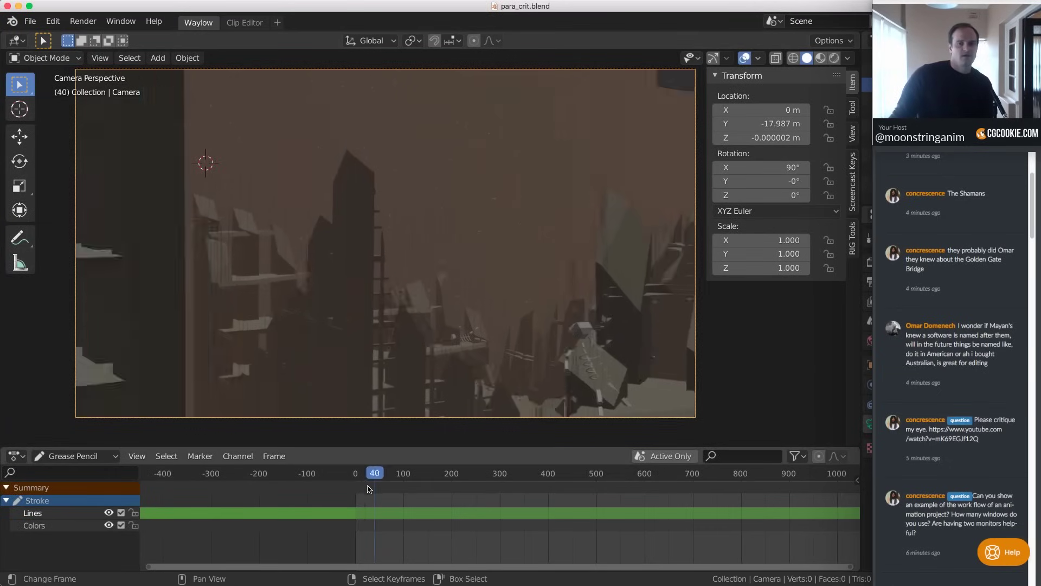
pyautogui.click(228, 22)
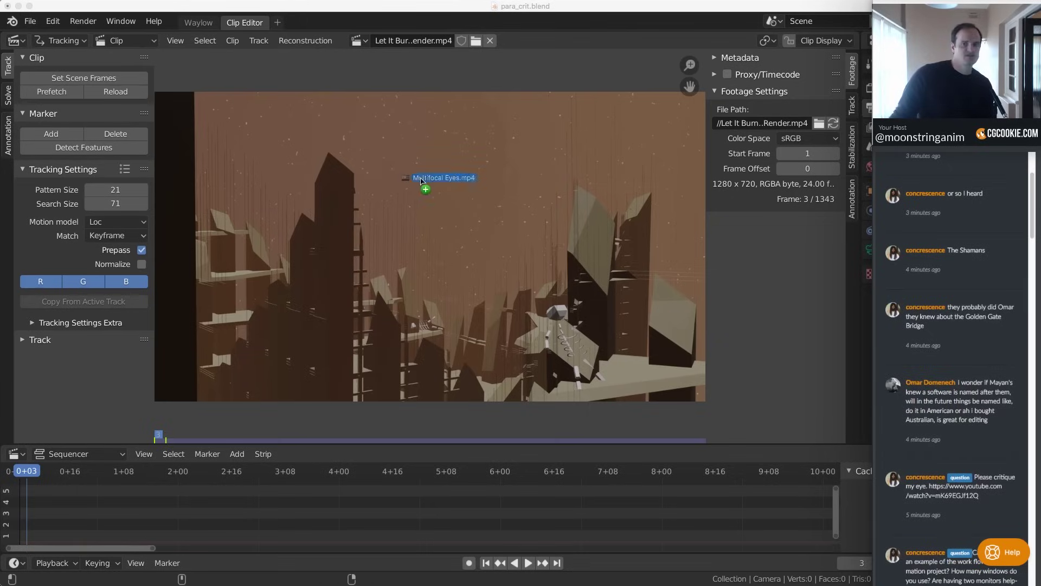
pyautogui.moveTo(425, 185); pyautogui.dragTo(418, 183)
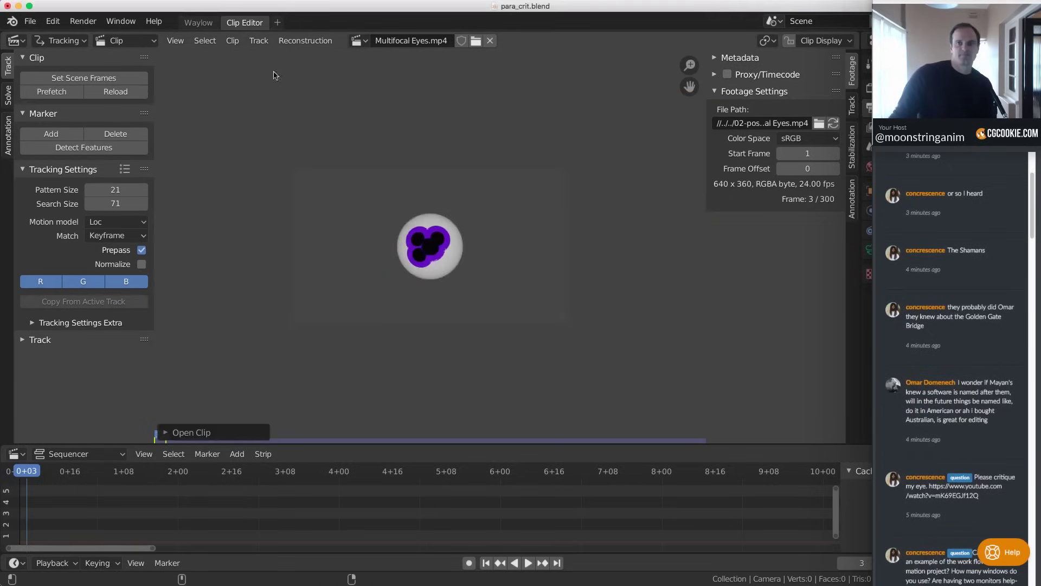
# Set Multifocal Eyes.mp4 as the camera's background clip in the Waylow workspace and scrub to frame 81
pyautogui.click(198, 23)
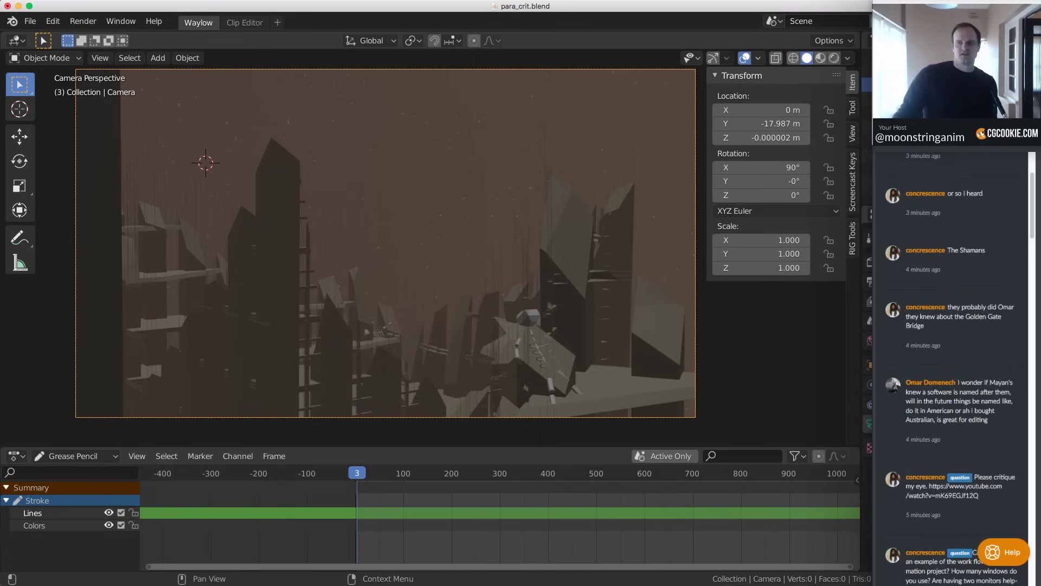
pyautogui.click(916, 300)
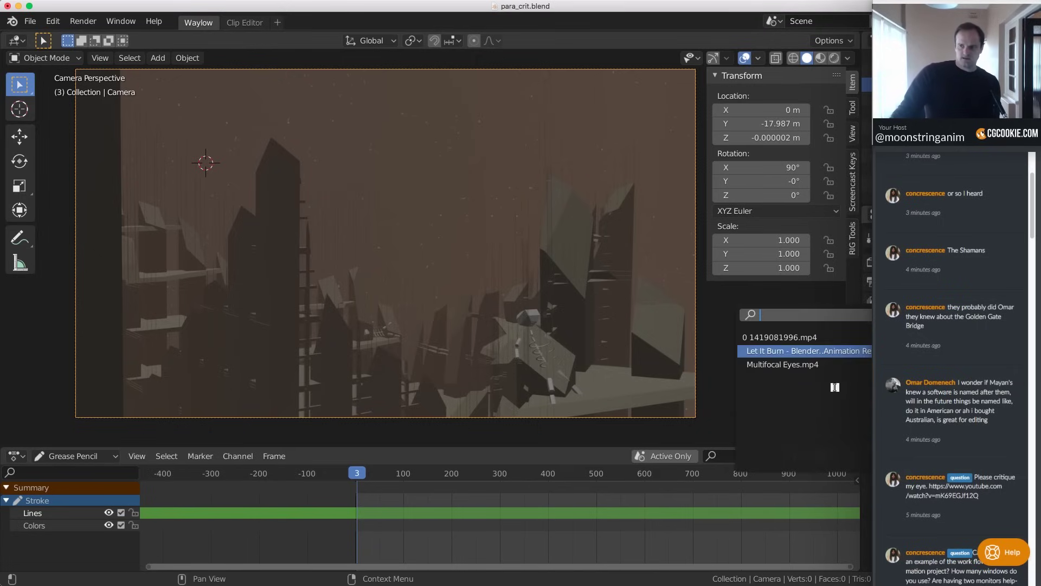
pyautogui.click(825, 365)
pyautogui.moveTo(353, 495); pyautogui.dragTo(394, 502)
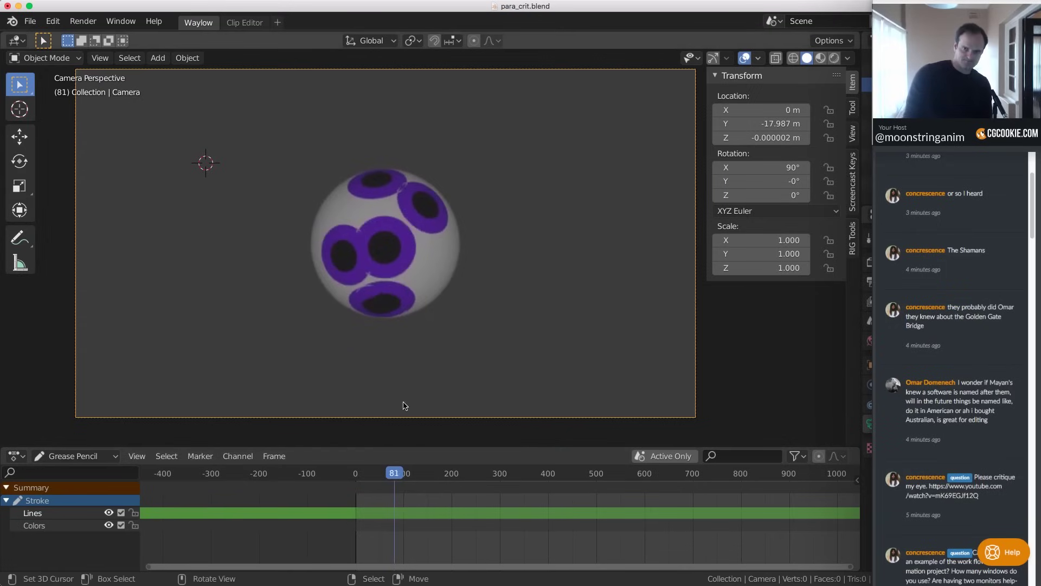
# Mark the leftmost pupil with the 3D cursor, and use Grease Pencil Draw mode to outline its iris at frame 81 and its pupil at frame 83
pyautogui.keyDown('shift'); pyautogui.rightClick(343, 254); pyautogui.keyUp('shift')
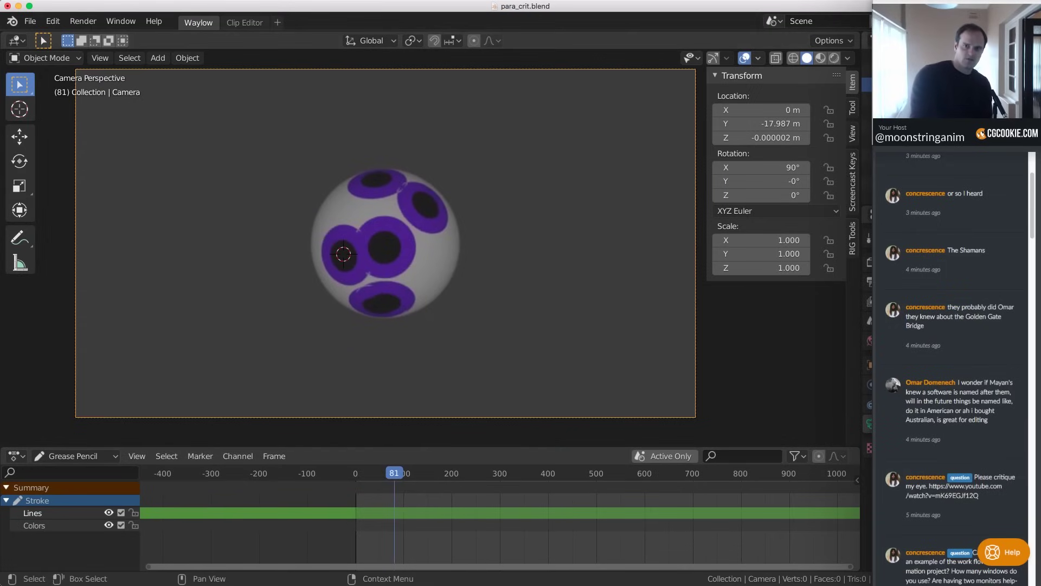
pyautogui.click(286, 255)
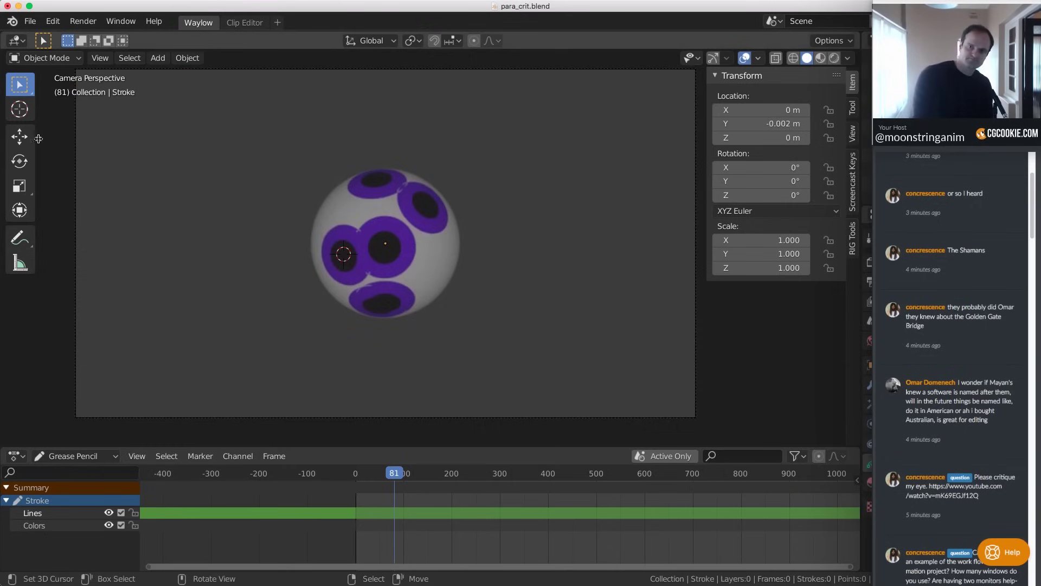
pyautogui.hotkey('ctrl', 'Tab')
pyautogui.click(242, 145)
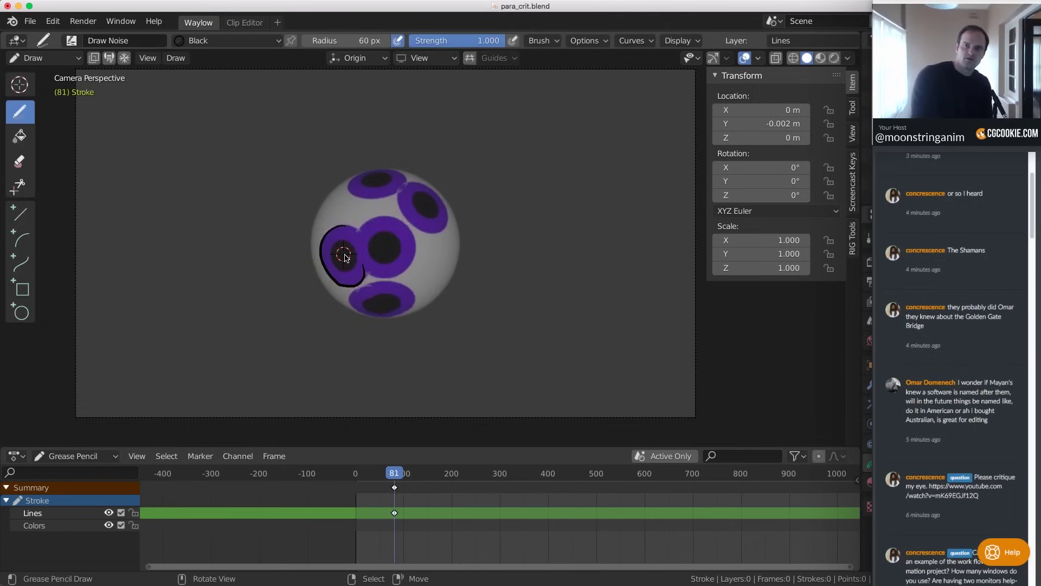
pyautogui.press('Right')
pyautogui.press('Right')
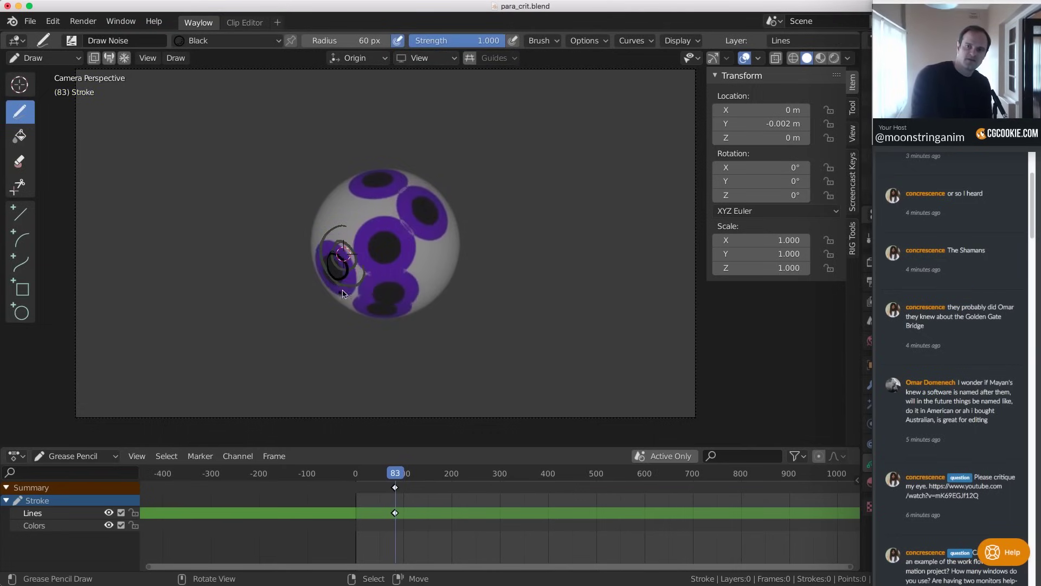
# Step the eye clip forward frame by frame from frame 83 to frame 193, comparing the pupils with the drawn circle
pyautogui.press('Right')
pyautogui.press('Right')
pyautogui.press('Right')
pyautogui.press('Right')
pyautogui.press('Right')
pyautogui.press('Right')
pyautogui.press('Right')
pyautogui.press('Right')
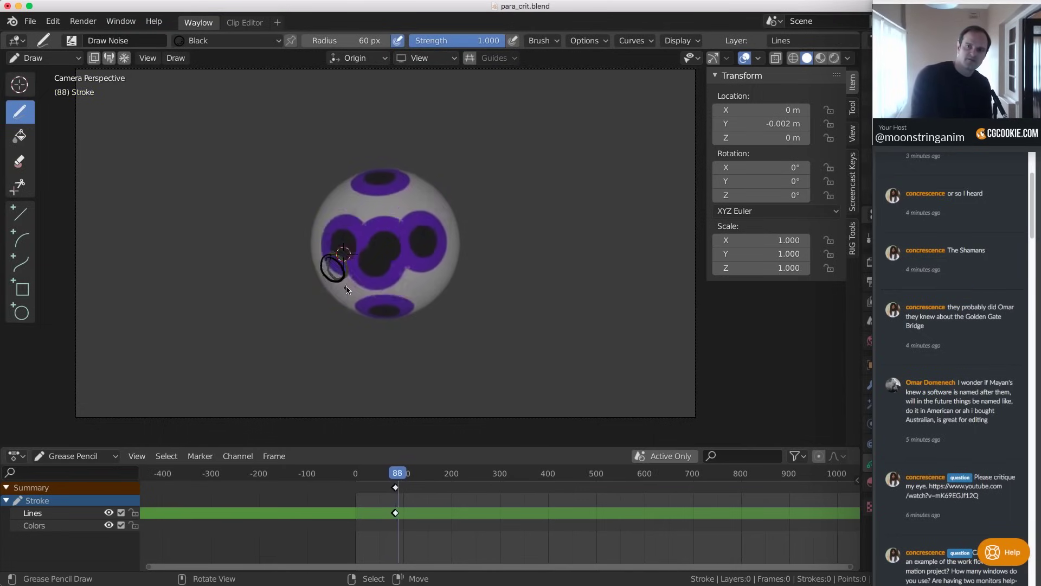
pyautogui.press('Right')
pyautogui.press('Right')
pyautogui.press('Right')
pyautogui.press('Right')
pyautogui.press('Right')
pyautogui.press('Right')
pyautogui.press('Right')
pyautogui.press('Right')
pyautogui.press('Right')
pyautogui.press('Right')
pyautogui.press('Right')
pyautogui.press('Right')
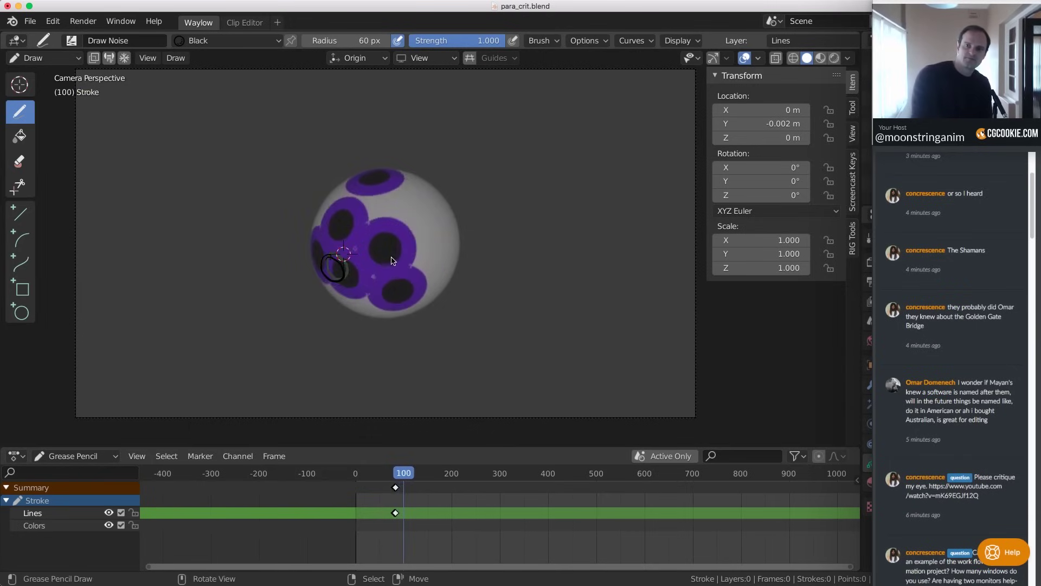
pyautogui.press('Right')
pyautogui.press('Right')
pyautogui.press('Right')
pyautogui.press('Right')
pyautogui.press('Right')
pyautogui.press('Right')
pyautogui.press('Right')
pyautogui.press('Right')
pyautogui.press('Right')
pyautogui.press('Right')
pyautogui.press('Right')
pyautogui.press('Right')
pyautogui.press('Right')
pyautogui.press('Right')
pyautogui.press('Right')
pyautogui.press('Right')
pyautogui.press('Right')
pyautogui.press('Right')
pyautogui.press('Right')
pyautogui.press('Right')
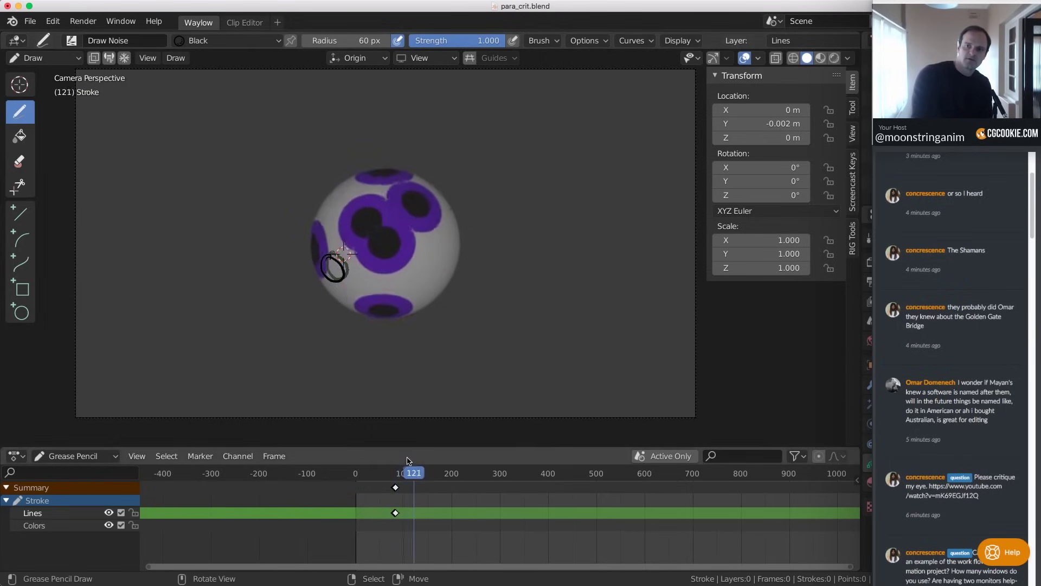
pyautogui.press('Right')
pyautogui.press('Right')
pyautogui.press('Right')
pyautogui.press('Right')
pyautogui.press('Right')
pyautogui.press('Right')
pyautogui.press('Right')
pyautogui.press('Right')
pyautogui.press('Right')
pyautogui.press('Right')
pyautogui.press('Right')
pyautogui.press('Right')
pyautogui.press('Right')
pyautogui.press('Right')
pyautogui.press('Right')
pyautogui.press('Right')
pyautogui.press('Right')
pyautogui.press('Right')
pyautogui.press('Right')
pyautogui.press('Right')
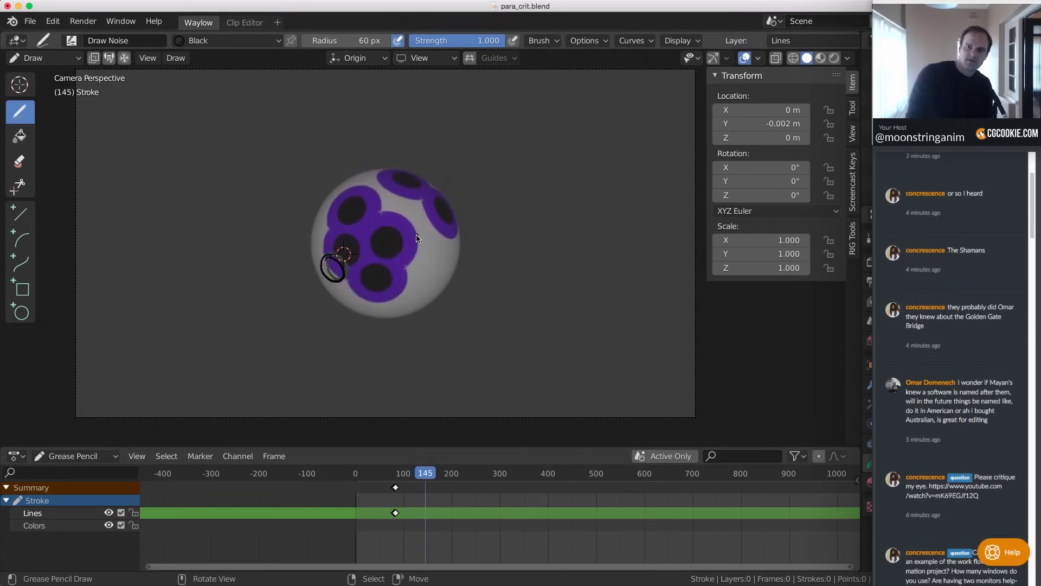
pyautogui.press('Right')
pyautogui.press('Right')
pyautogui.press('Right')
pyautogui.press('Right')
pyautogui.press('Right')
pyautogui.press('Right')
pyautogui.press('Right')
pyautogui.press('Right')
pyautogui.press('Right')
pyautogui.press('Right')
pyautogui.press('Right')
pyautogui.press('Right')
pyautogui.press('Right')
pyautogui.press('Right')
pyautogui.press('Right')
pyautogui.press('Right')
pyautogui.press('Right')
pyautogui.press('Right')
pyautogui.press('Right')
pyautogui.press('Right')
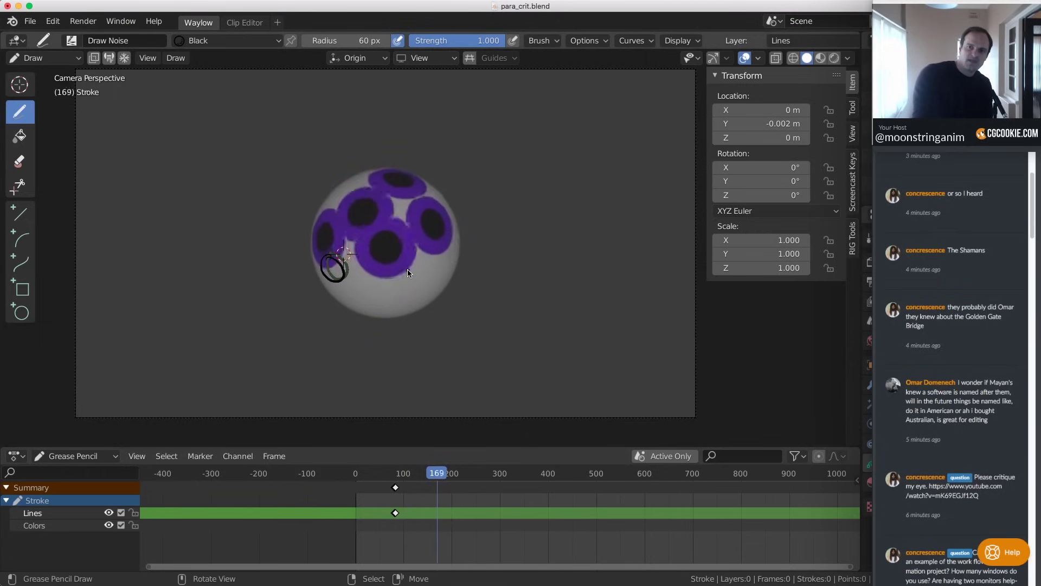
pyautogui.press('Right')
pyautogui.press('Right')
pyautogui.press('Right')
pyautogui.press('Right')
pyautogui.press('Right')
pyautogui.press('Right')
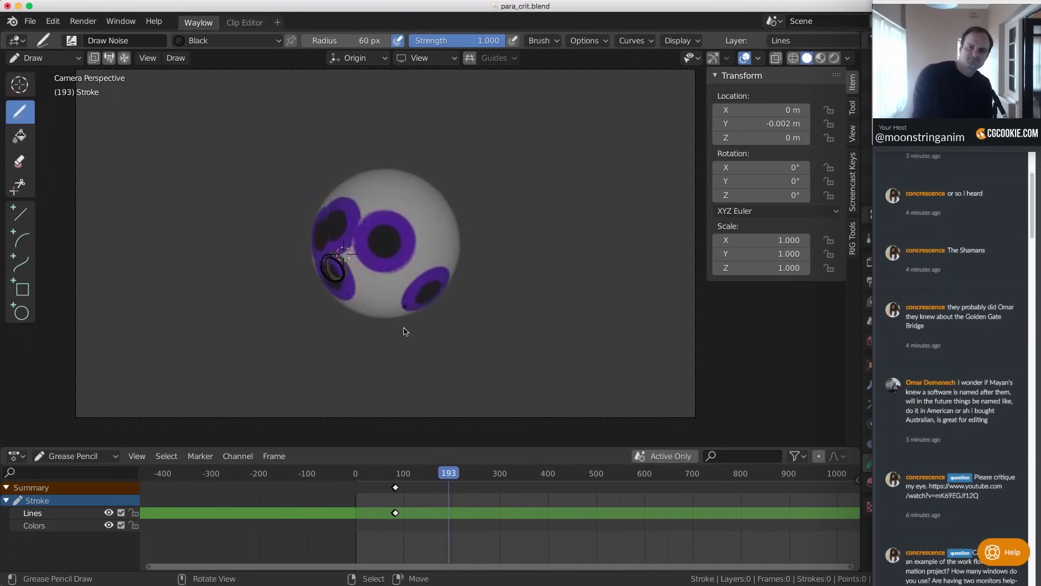
# Scrub the eye clip to frame 217 and back through frame 211 to frame 137 to compare the pupil arrangements
pyautogui.click(459, 486)
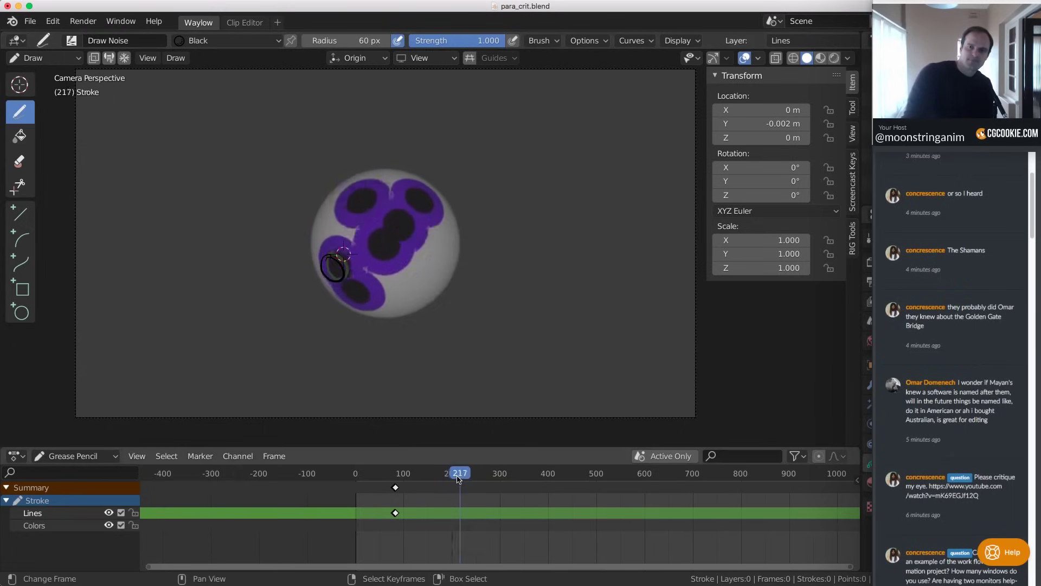
pyautogui.moveTo(458, 491); pyautogui.dragTo(458, 527)
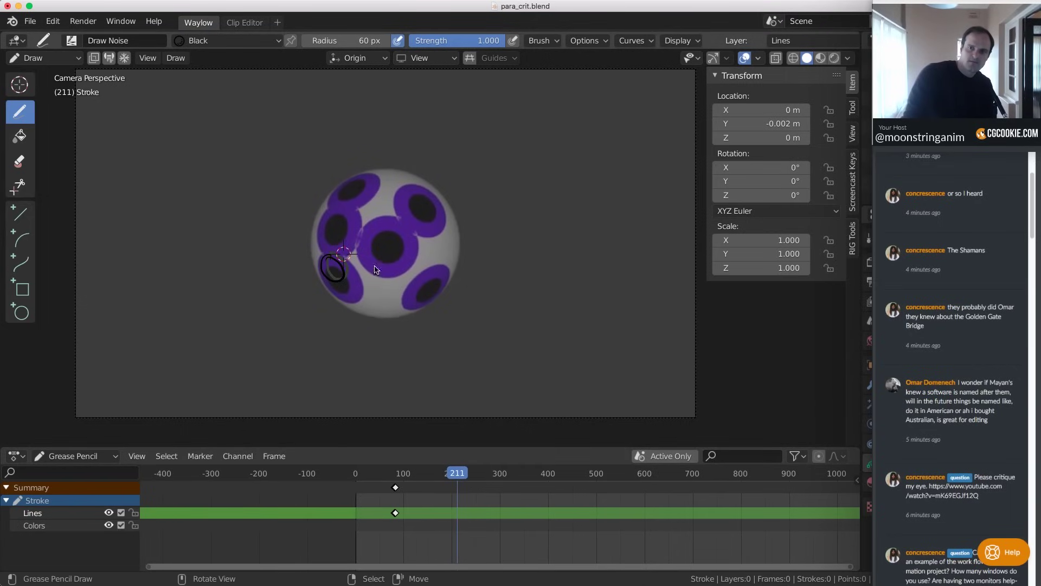
pyautogui.moveTo(457, 512); pyautogui.dragTo(428, 513)
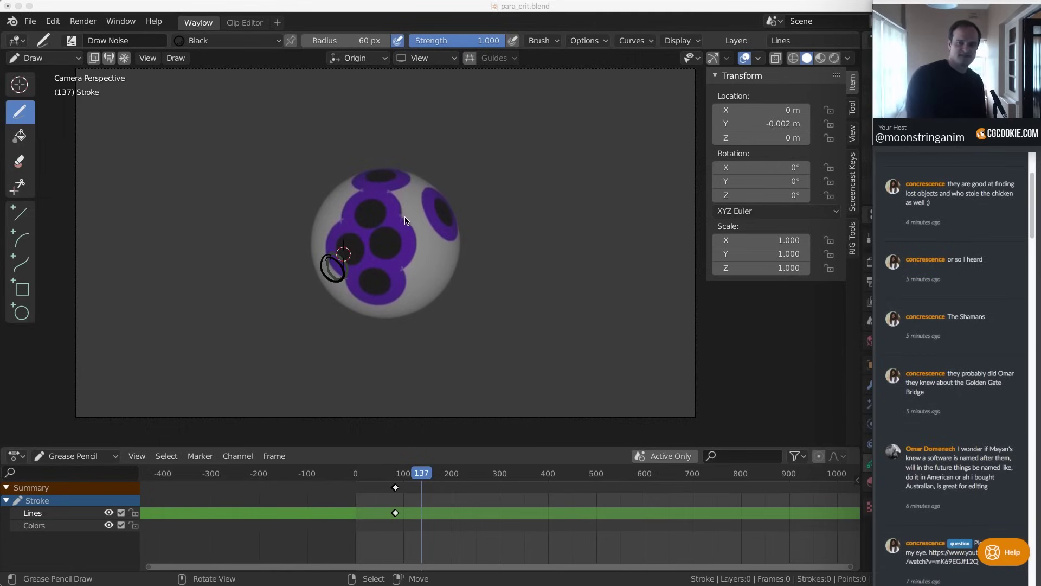
# Sketch three small circles among the eyeball's upper irises at frame 137 and another small loop between the upper-right irises at frame 146
pyautogui.click(393, 239)
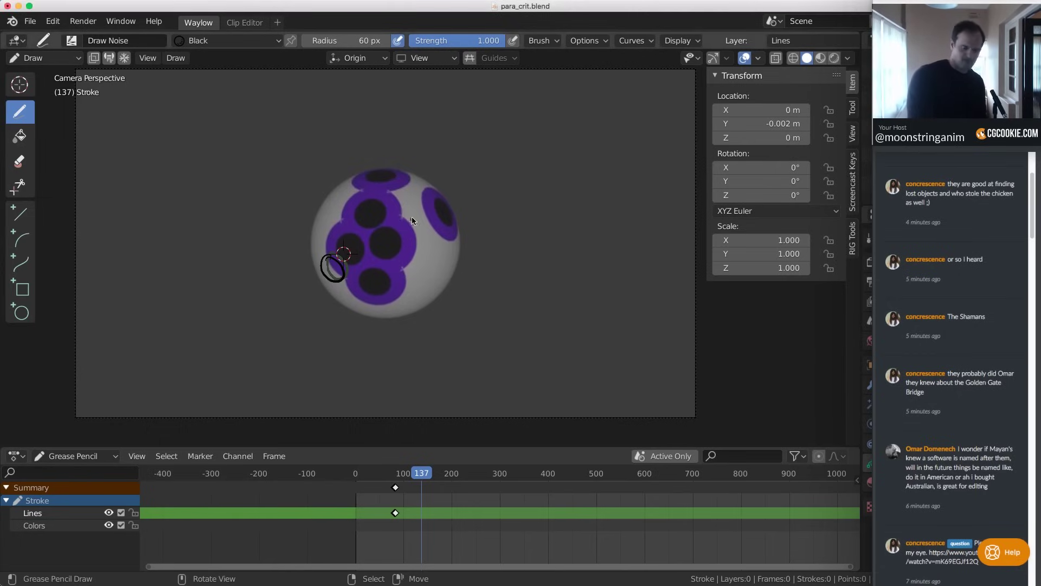
pyautogui.moveTo(412, 216)
pyautogui.mouseDown()
pyautogui.moveTo(385, 187)
pyautogui.moveTo(358, 188)
pyautogui.mouseUp()
pyautogui.press('Right')
pyautogui.press('Right')
pyautogui.press('Right')
pyautogui.press('Right')
pyautogui.press('Right')
pyautogui.press('Right')
pyautogui.press('Right')
pyautogui.press('Right')
pyautogui.press('Right')
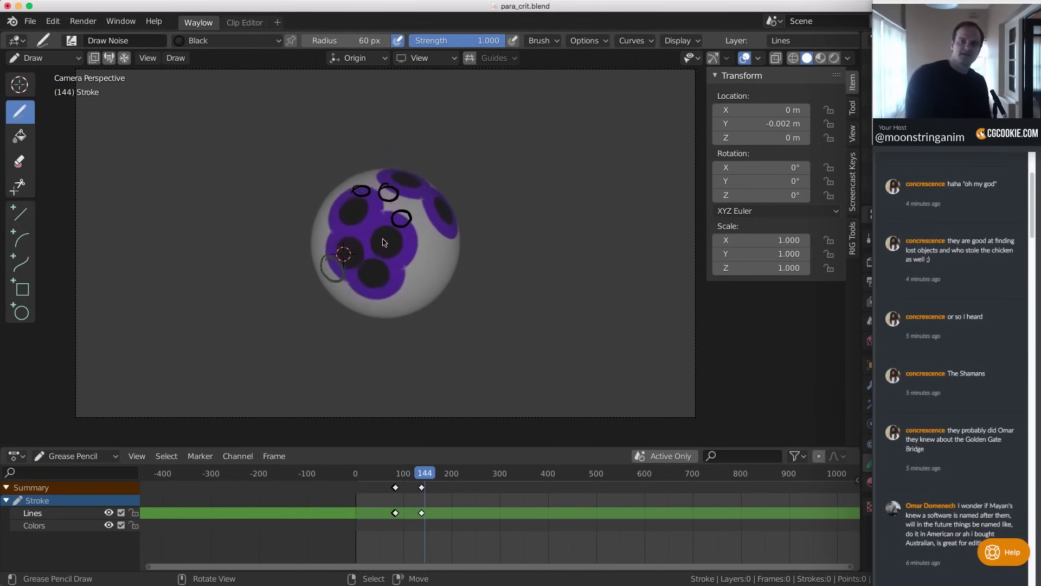
pyautogui.moveTo(424, 196); pyautogui.dragTo(418, 206)
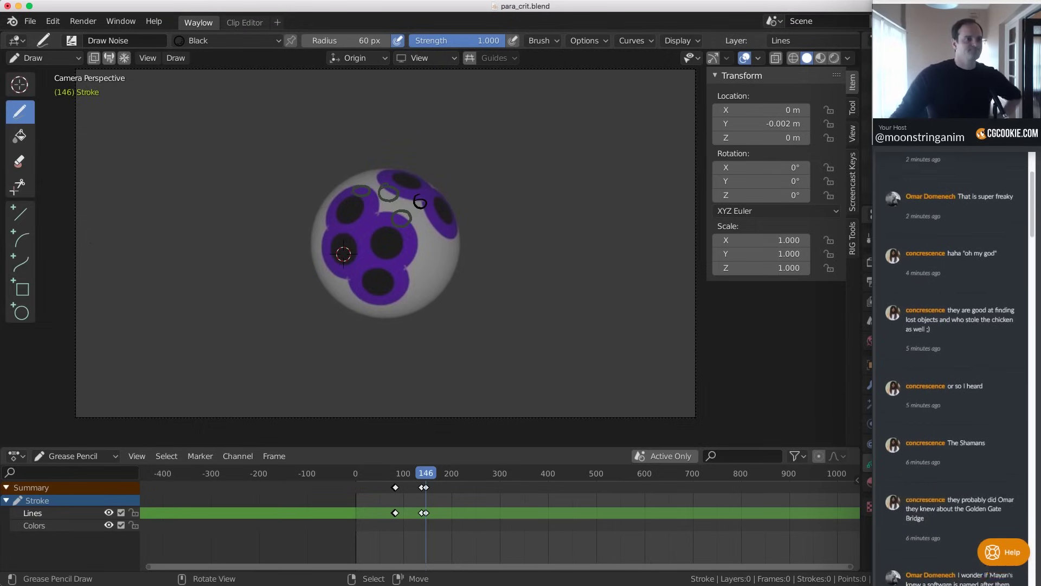
# Play the eye clip with the sketched marks, scrub through it to frame 211, and stop the playback
pyautogui.press('space')
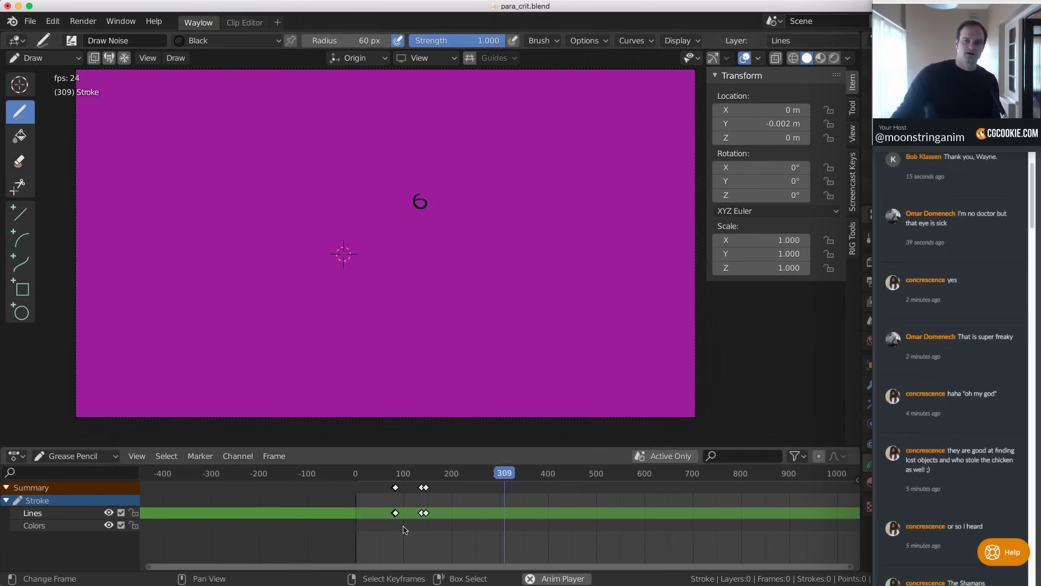
pyautogui.moveTo(379, 521); pyautogui.dragTo(439, 524)
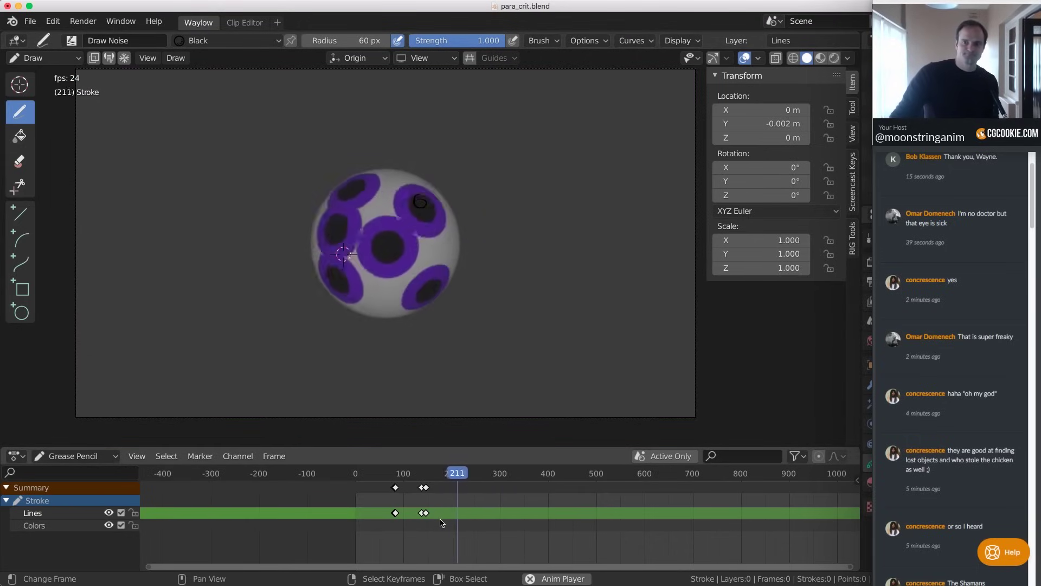
pyautogui.press('Escape')
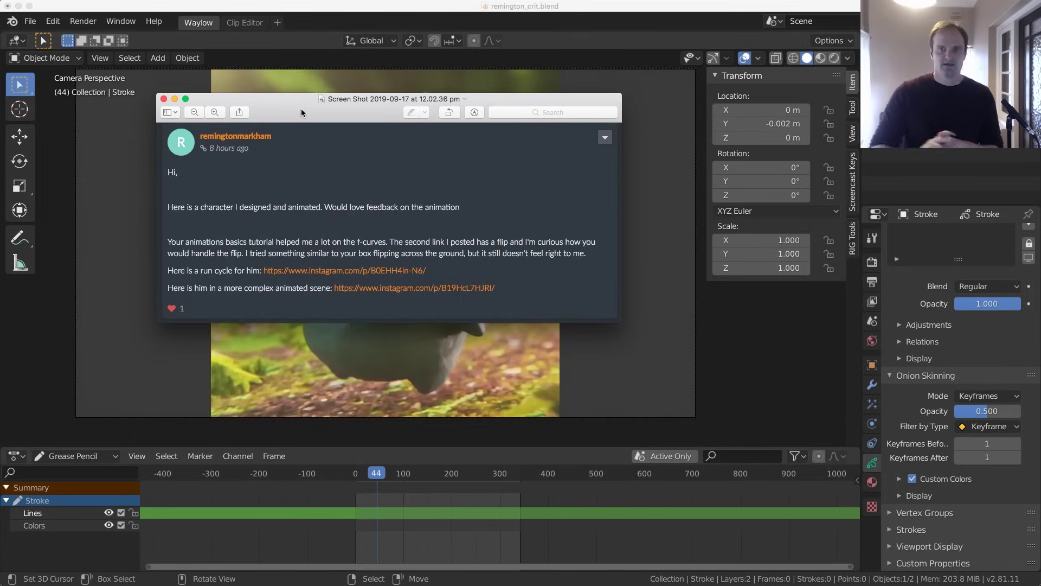
# Close the feedback-request screenshot over remington_crit.blend, play the character shot from near its start, and stop the playback
pyautogui.click(163, 98)
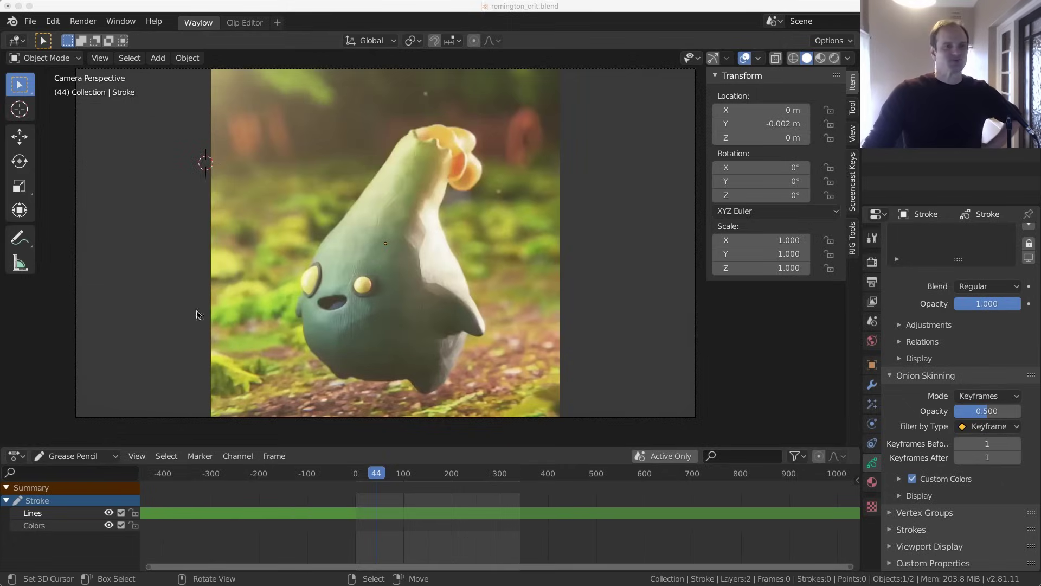
pyautogui.click(362, 517)
pyautogui.press('space')
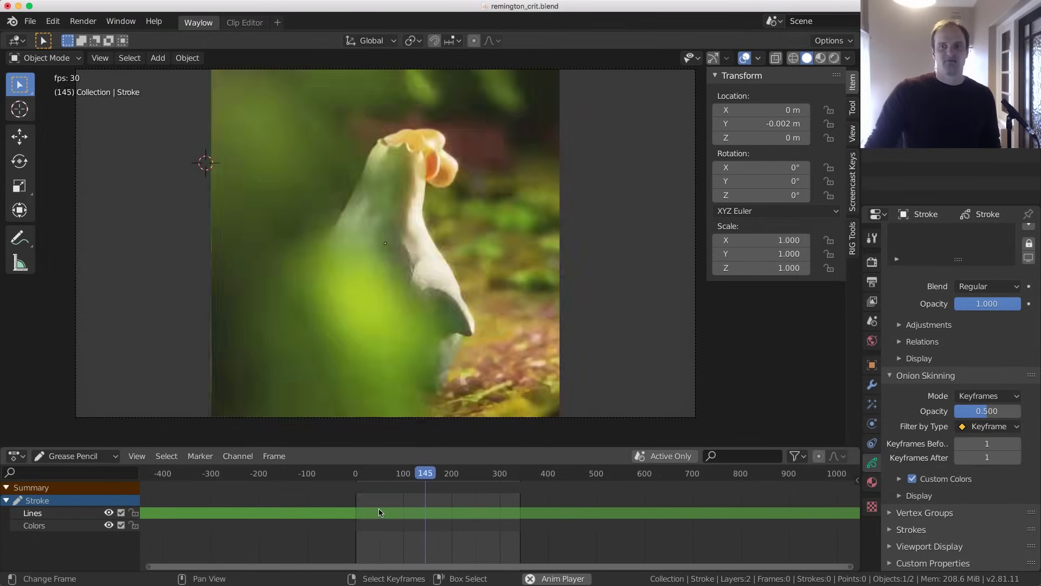
pyautogui.press('Escape')
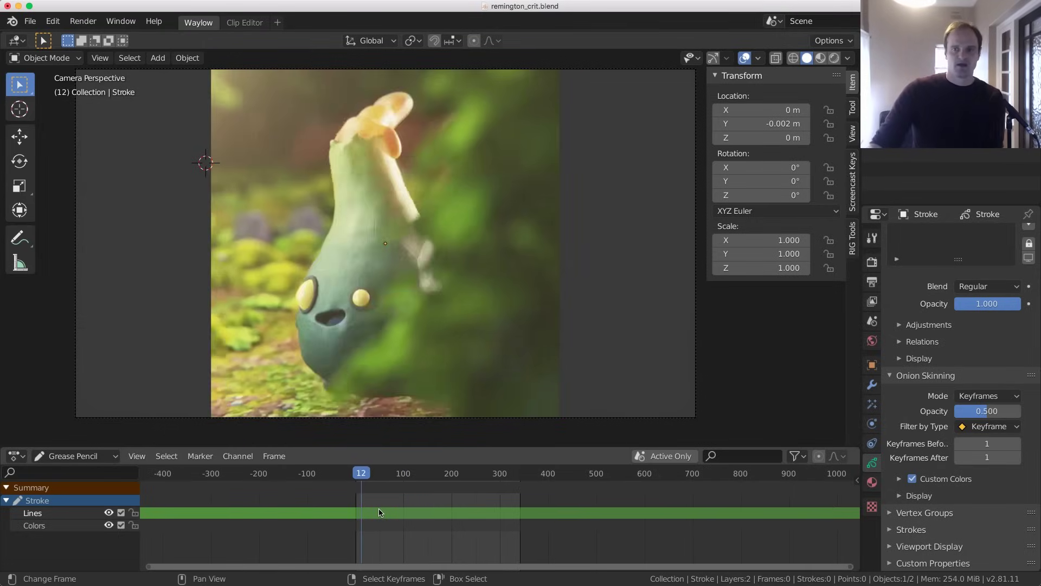
# Step the character shot forward from frame 12 to frame 33 to examine the body's pose
pyautogui.press('Right')
pyautogui.press('Right')
pyautogui.press('Right')
pyautogui.press('Right')
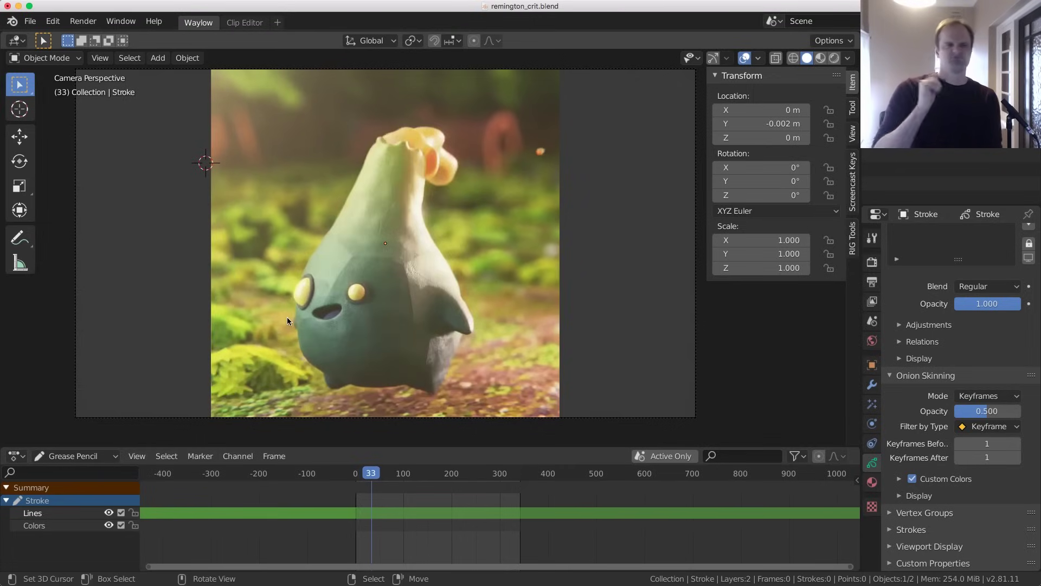
# Step through the character shot from around frame 33 to frame 40 to examine how the body and neck move
pyautogui.press('Left')
pyautogui.press('Left')
pyautogui.press('Left')
pyautogui.press('Right')
pyautogui.press('Right')
pyautogui.press('Right')
pyautogui.press('Right')
pyautogui.press('Right')
pyautogui.press('Right')
pyautogui.press('Right')
pyautogui.press('Right')
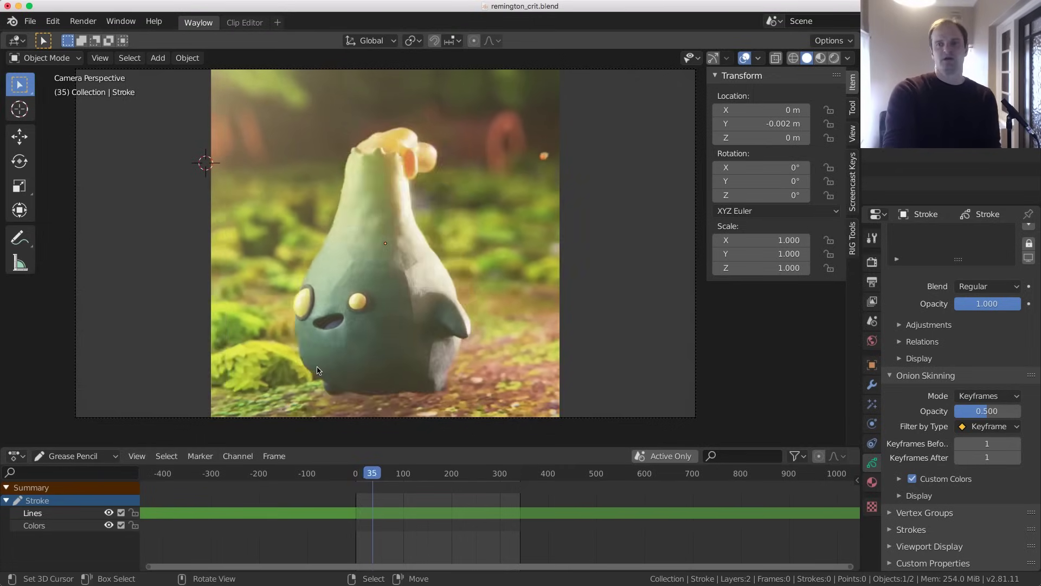
pyautogui.press('Right')
pyautogui.press('Right')
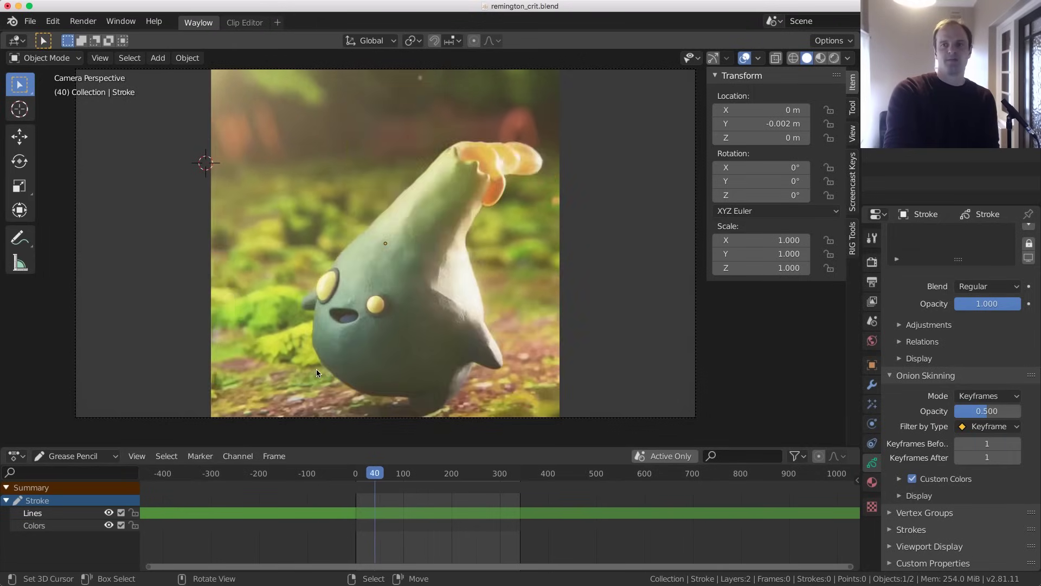
# Flip between frames 39 and 40 to compare the neck and flower poses, ending on frame 39
pyautogui.press('Left')
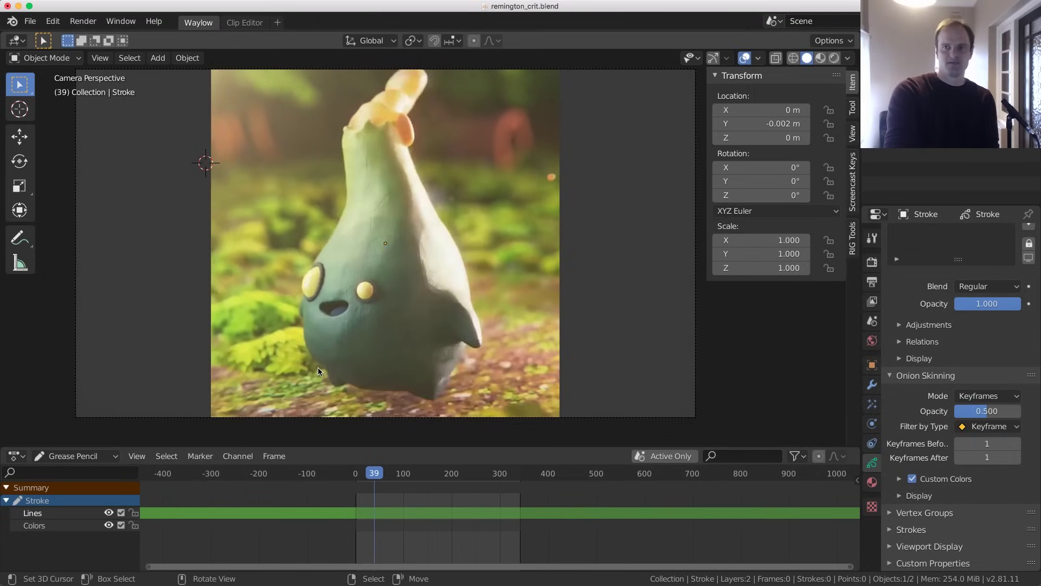
pyautogui.press('Right')
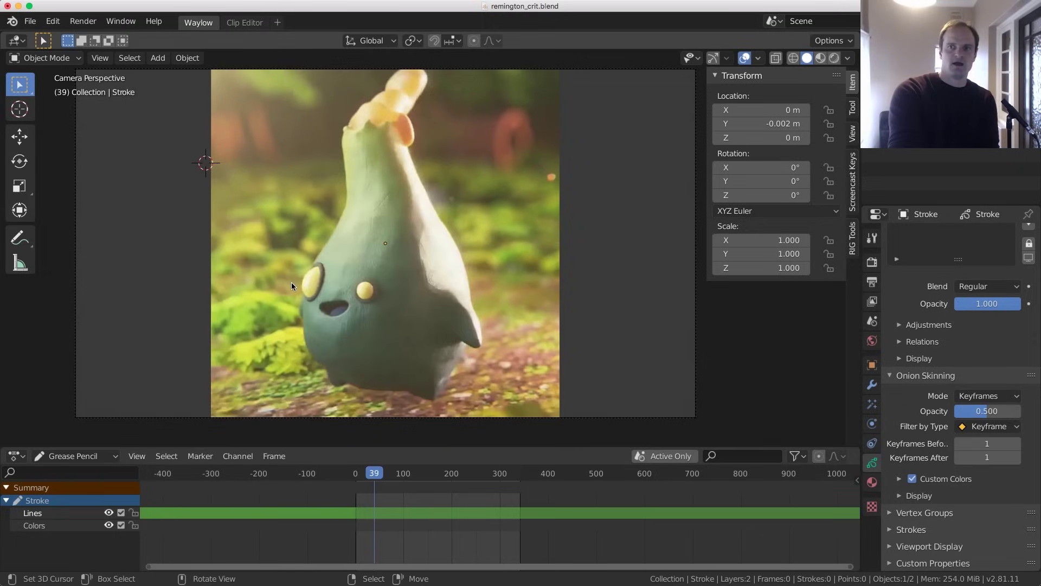
pyautogui.press('Left')
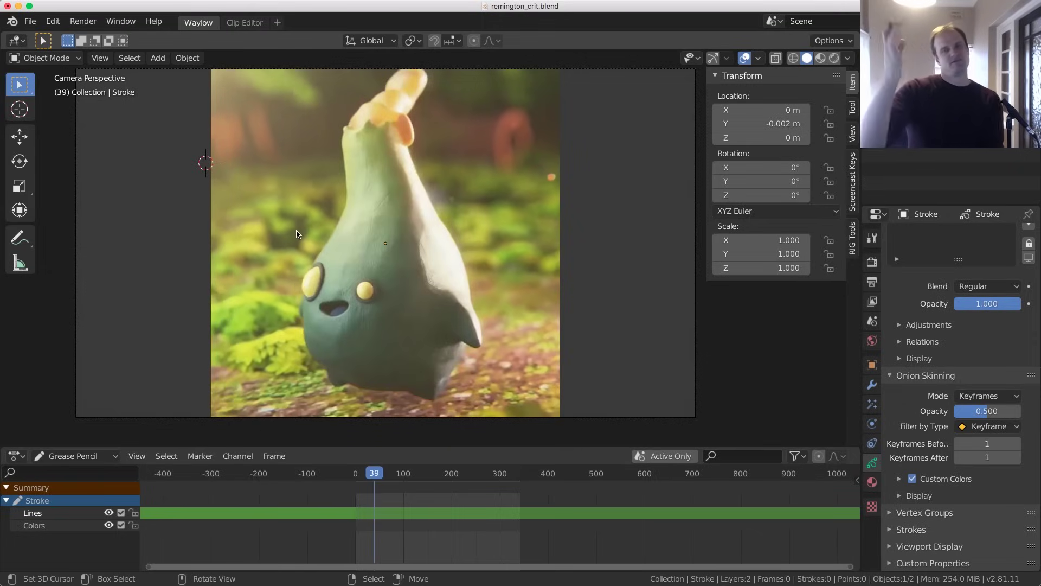
pyautogui.press('Right')
pyautogui.press('Left')
pyautogui.press('Right')
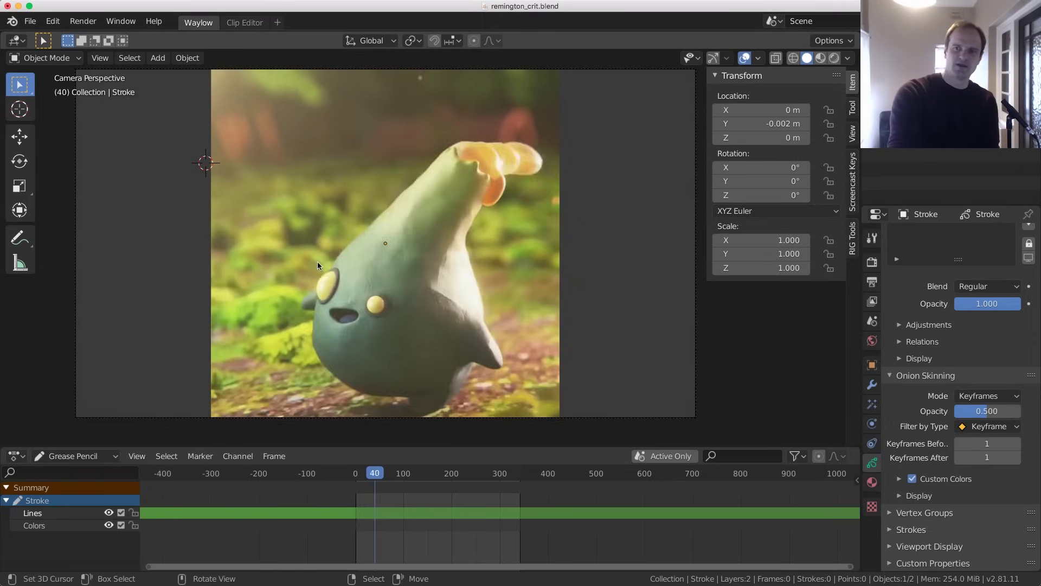
pyautogui.press('Left')
# Switch the Stroke object to Draw mode and trace the character's neck and body outline at frame 39
pyautogui.hotkey('ctrl', 'Tab')
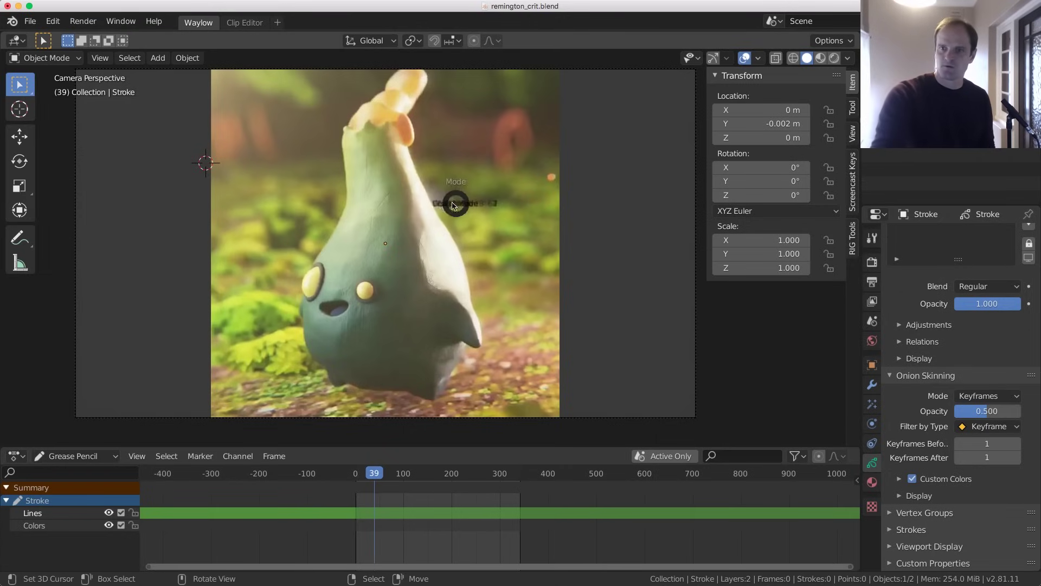
pyautogui.click(465, 54)
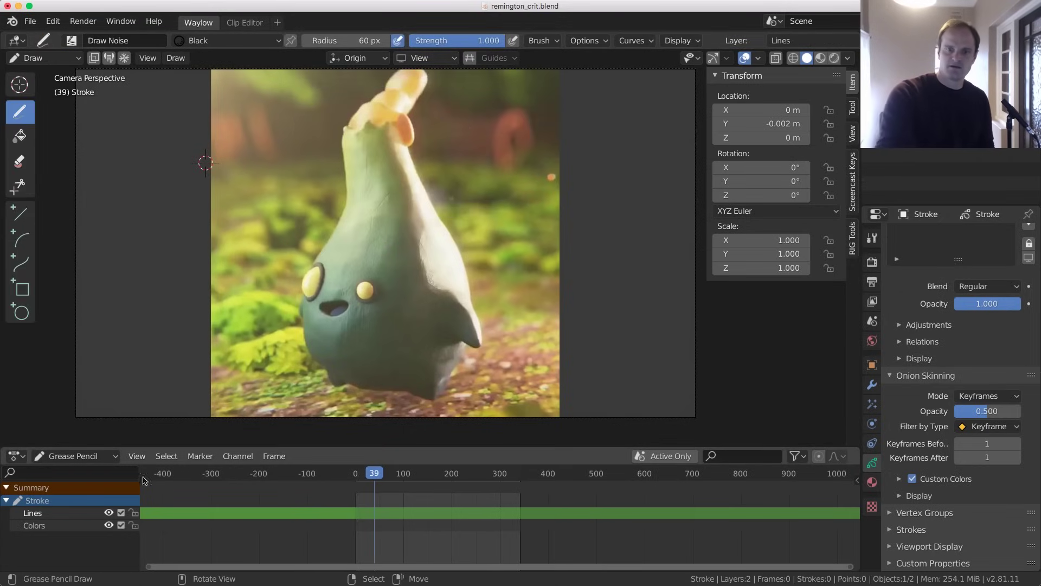
pyautogui.click(6, 500)
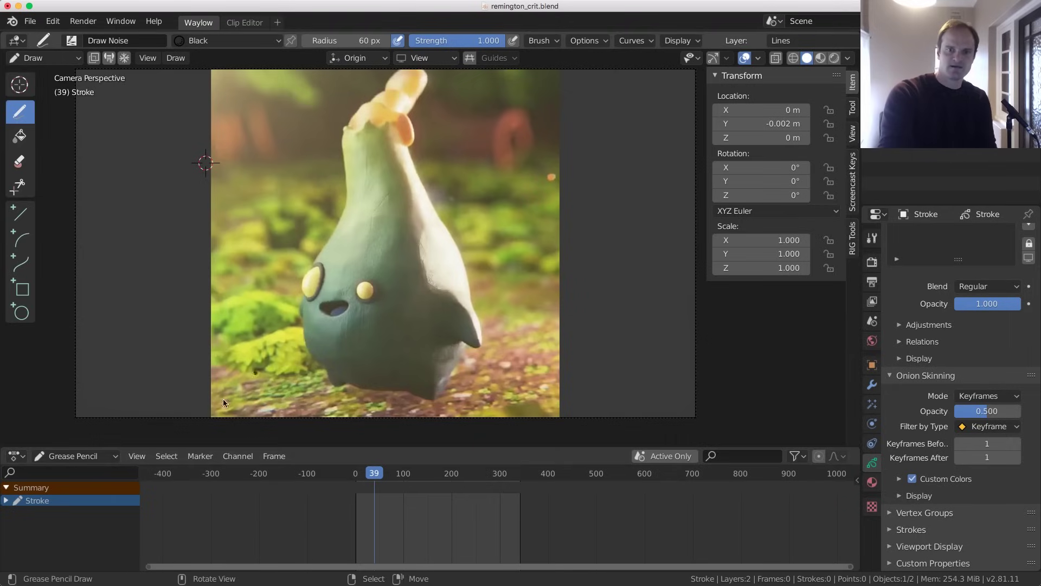
pyautogui.click(6, 500)
pyautogui.moveTo(313, 266); pyautogui.dragTo(346, 205)
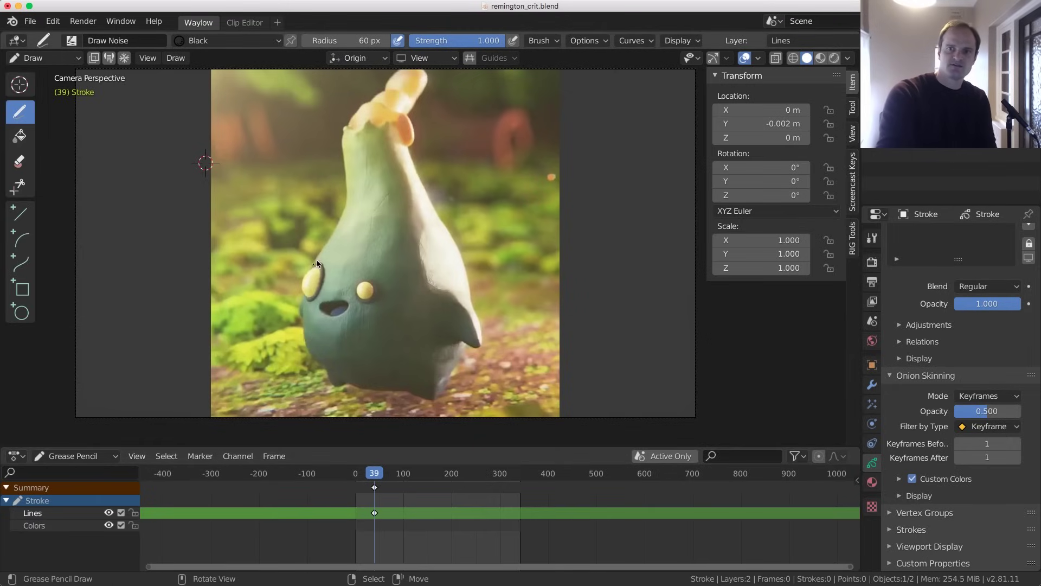
pyautogui.moveTo(375, 128); pyautogui.dragTo(416, 174)
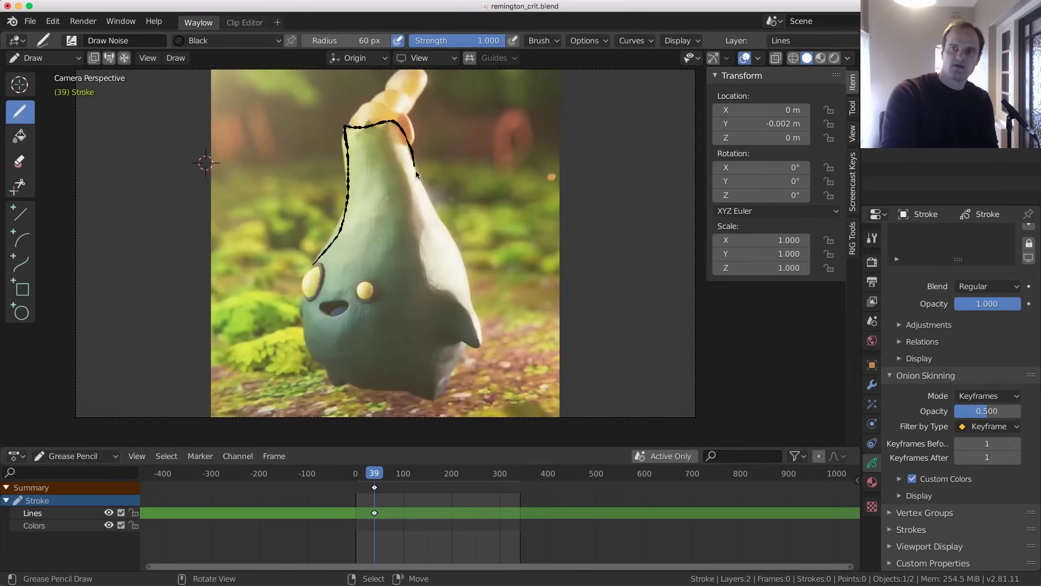
pyautogui.moveTo(448, 235)
pyautogui.mouseDown()
pyautogui.moveTo(471, 323)
pyautogui.moveTo(435, 389)
pyautogui.moveTo(311, 349)
pyautogui.moveTo(309, 339)
pyautogui.mouseUp()
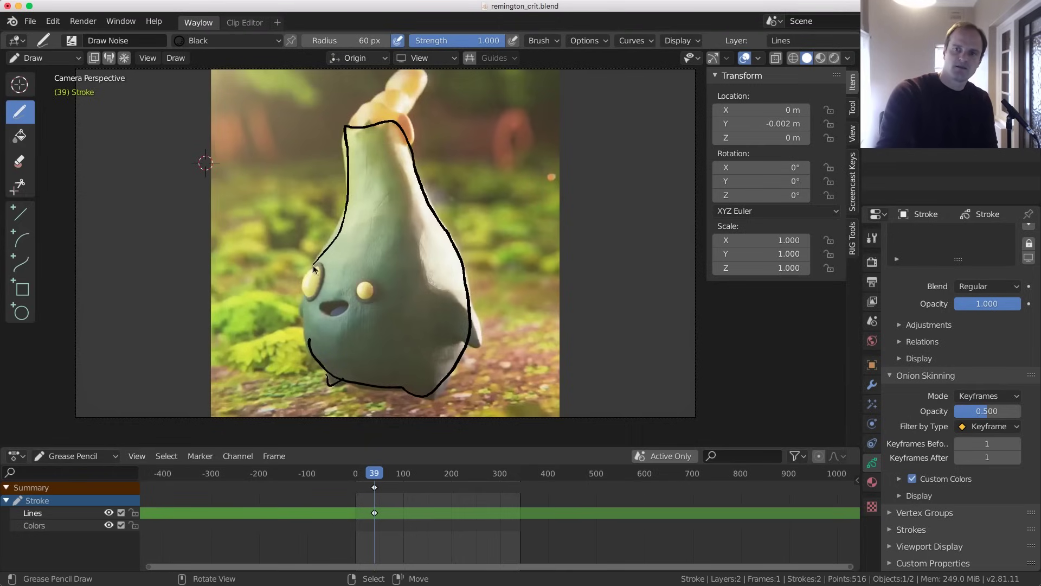
# Trace the eyes, mouth, left body edge, right arm and flower on the character at frame 39
pyautogui.moveTo(314, 265)
pyautogui.mouseDown()
pyautogui.moveTo(363, 283)
pyautogui.moveTo(320, 308)
pyautogui.mouseUp()
pyautogui.moveTo(308, 310); pyautogui.dragTo(310, 350)
pyautogui.moveTo(312, 358); pyautogui.dragTo(313, 368)
pyautogui.moveTo(454, 338); pyautogui.dragTo(454, 313)
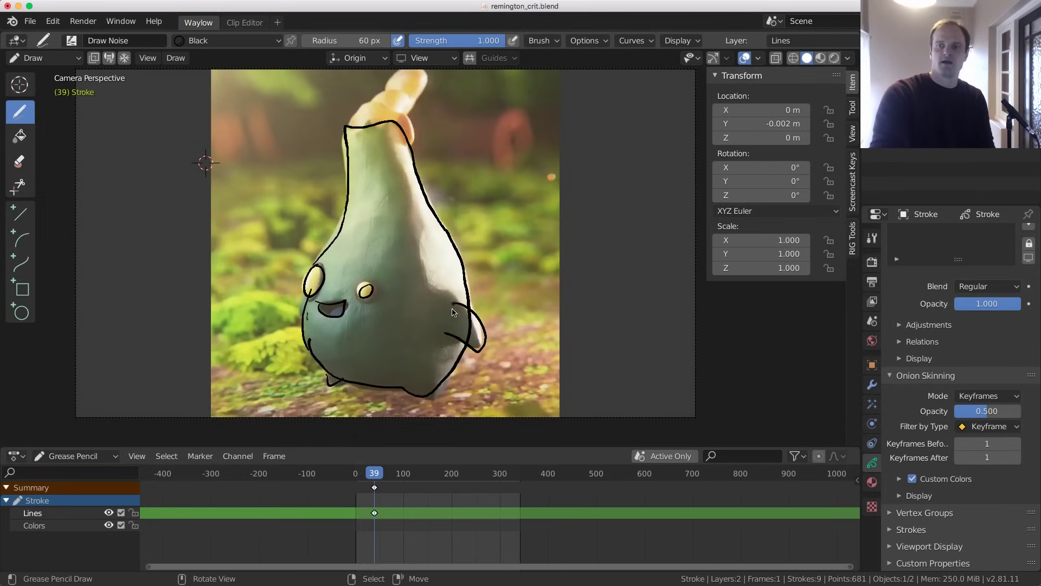
pyautogui.moveTo(343, 123)
pyautogui.mouseDown()
pyautogui.moveTo(402, 135)
pyautogui.moveTo(426, 76)
pyautogui.moveTo(418, 105)
pyautogui.mouseUp()
pyautogui.moveTo(395, 125); pyautogui.dragTo(391, 142)
# At frame 40, trace the body and arm and sketch a more upright neck curving above the footage's neck
pyautogui.press('Right')
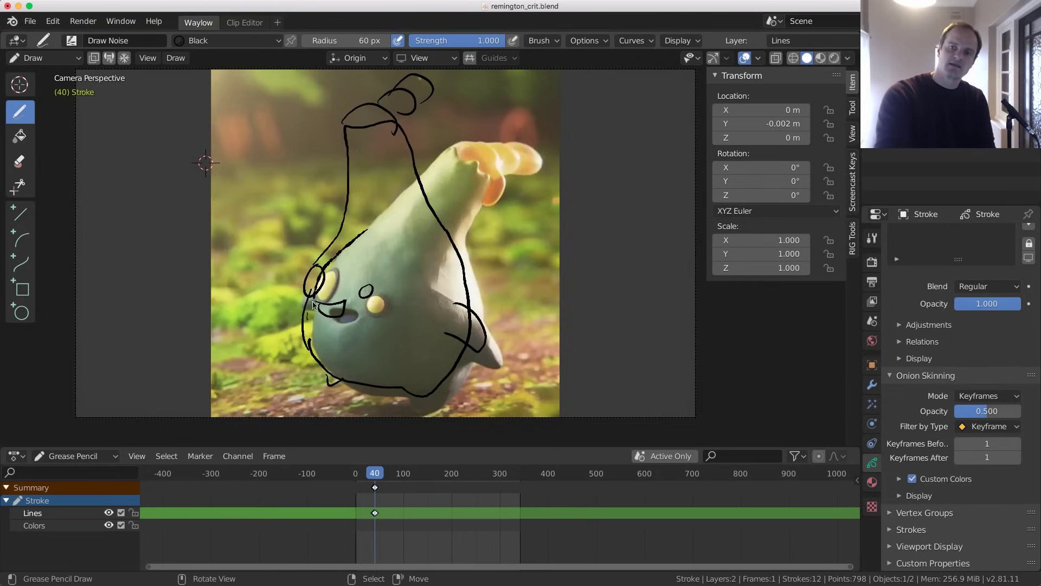
pyautogui.moveTo(321, 361)
pyautogui.mouseDown()
pyautogui.moveTo(371, 399)
pyautogui.moveTo(431, 400)
pyautogui.moveTo(467, 373)
pyautogui.mouseUp()
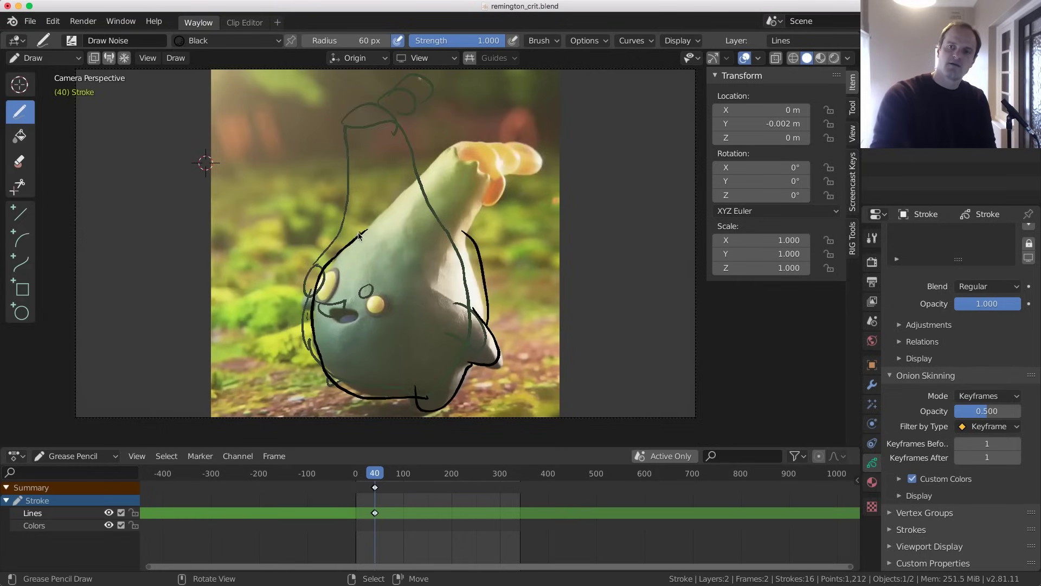
pyautogui.moveTo(414, 146); pyautogui.dragTo(417, 129)
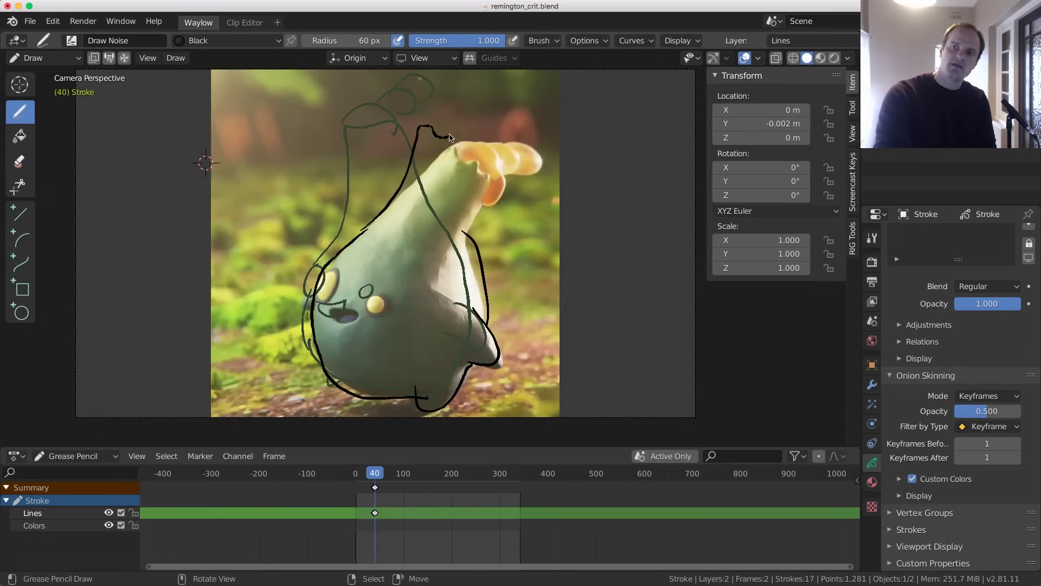
pyautogui.moveTo(467, 153); pyautogui.dragTo(466, 255)
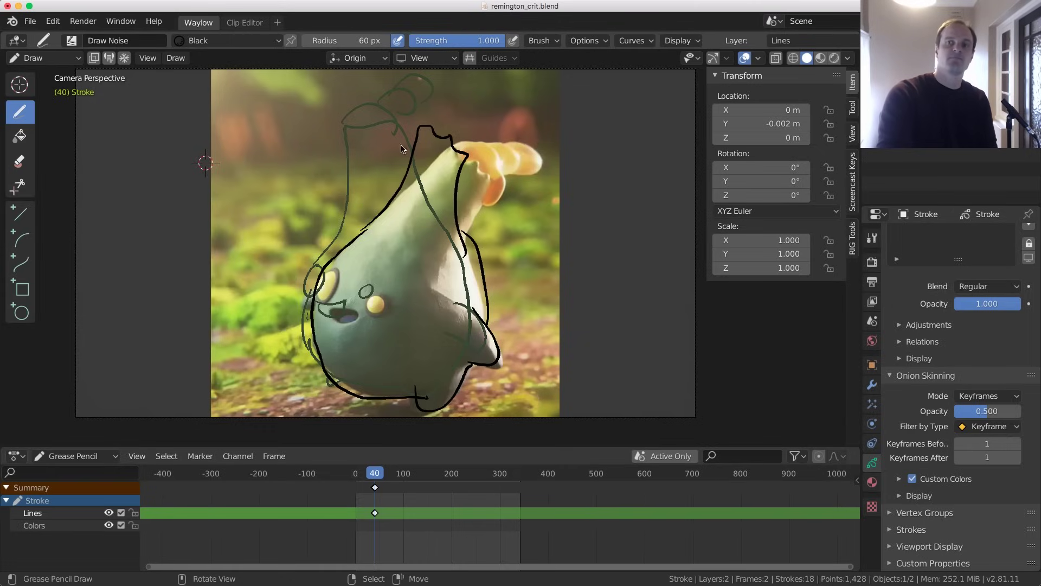
# Compare the neighbouring frames and trace the fully leaning neck and its jagged tip at frame 41
pyautogui.press('Right')
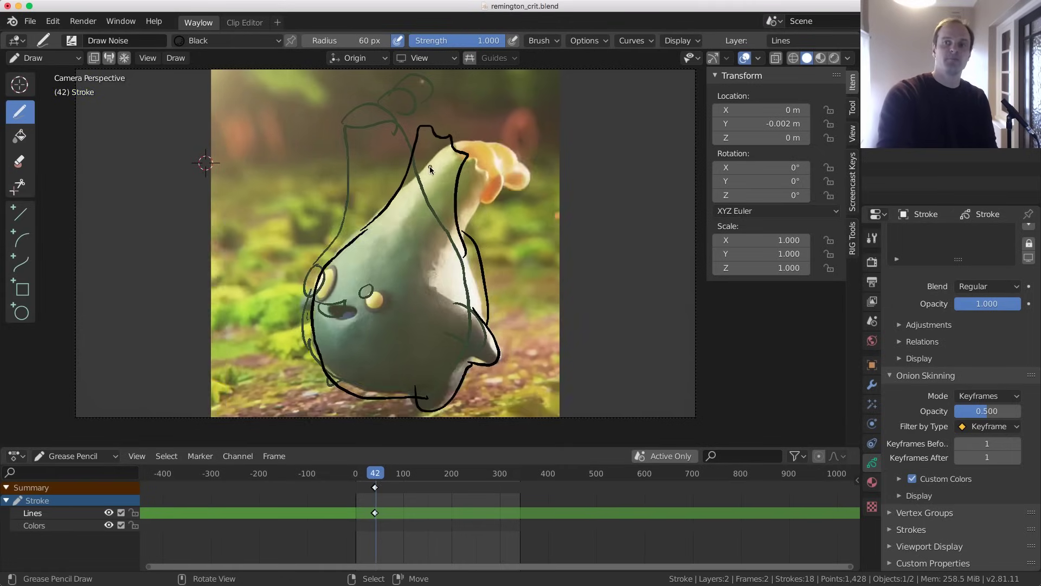
pyautogui.press('Left')
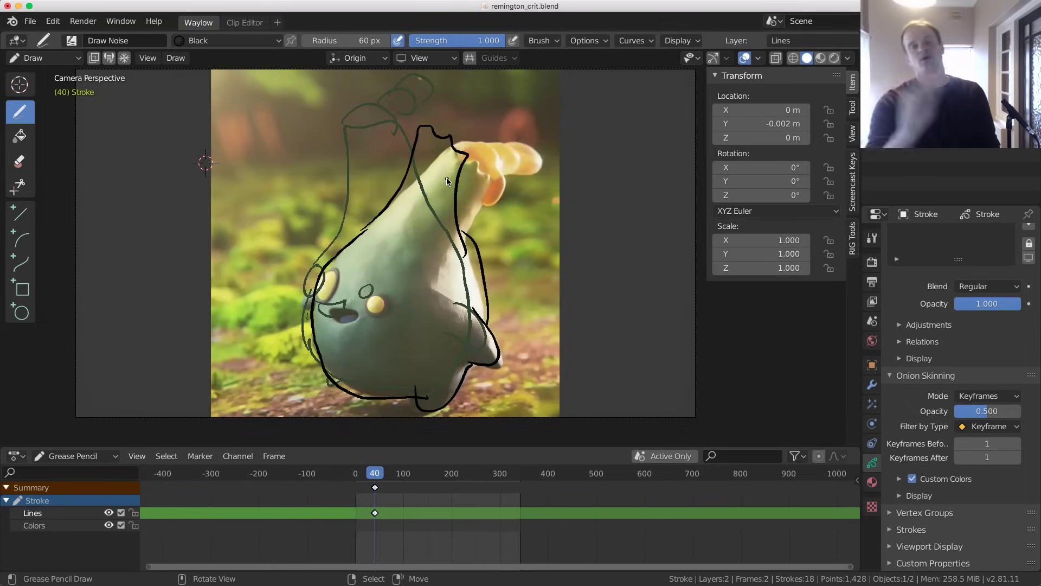
pyautogui.press('Left')
pyautogui.press('Right')
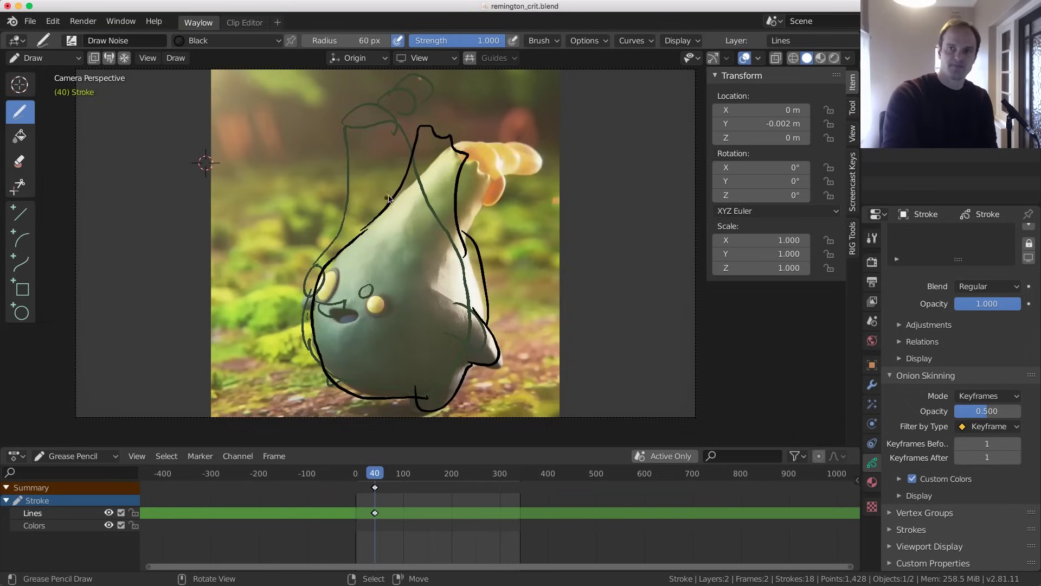
pyautogui.press('Right')
pyautogui.moveTo(383, 211); pyautogui.dragTo(438, 162)
pyautogui.moveTo(486, 189); pyautogui.dragTo(457, 237)
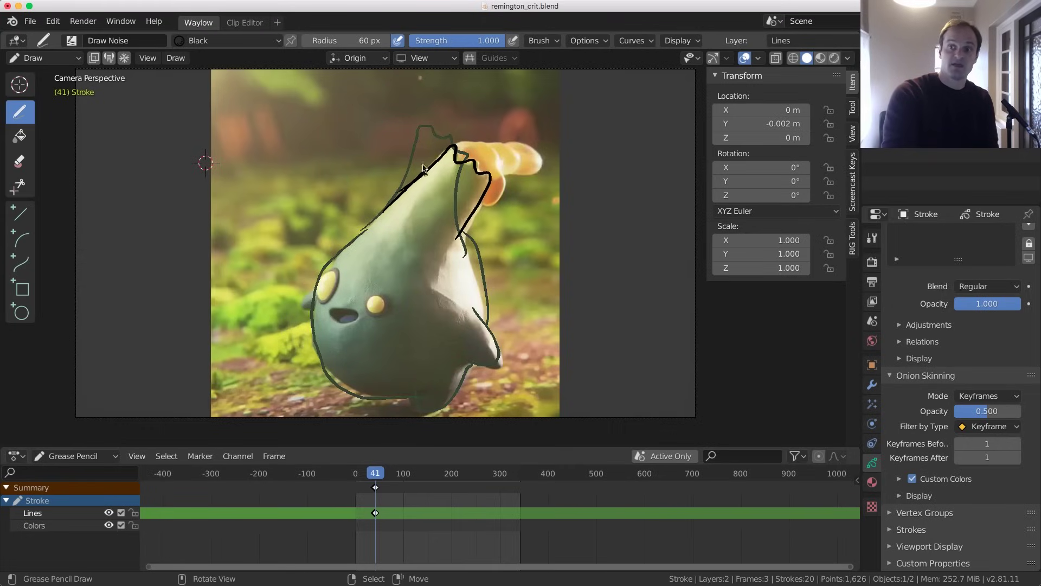
# Flip between frames 39 and 41 to compare the neck sketches, and sketch a raised flower above the neck tip at frame 40
pyautogui.press('Left')
pyautogui.press('Right')
pyautogui.press('Left')
pyautogui.press('Right')
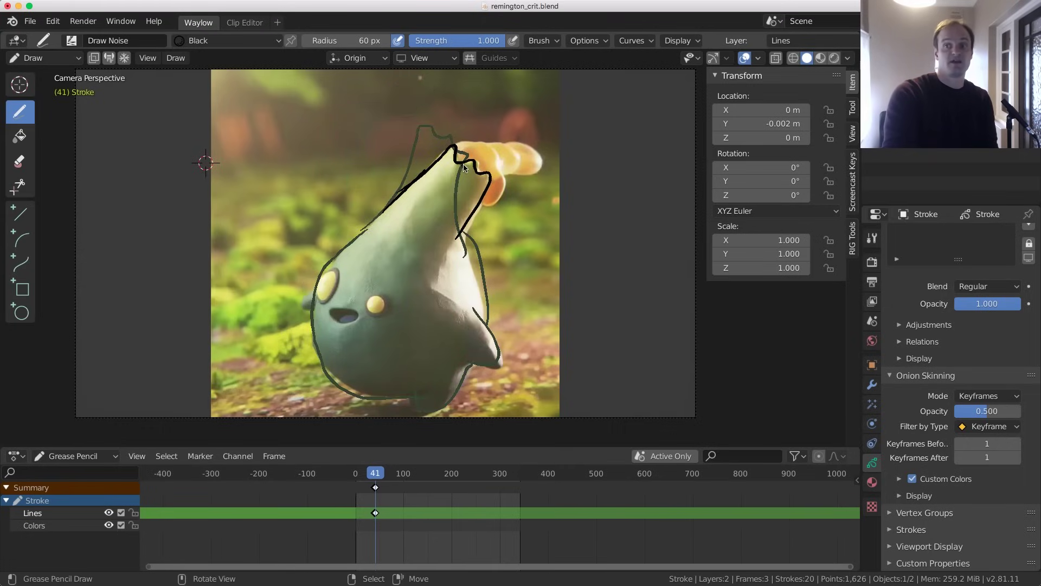
pyautogui.press('Left')
pyautogui.press('Left')
pyautogui.press('Right')
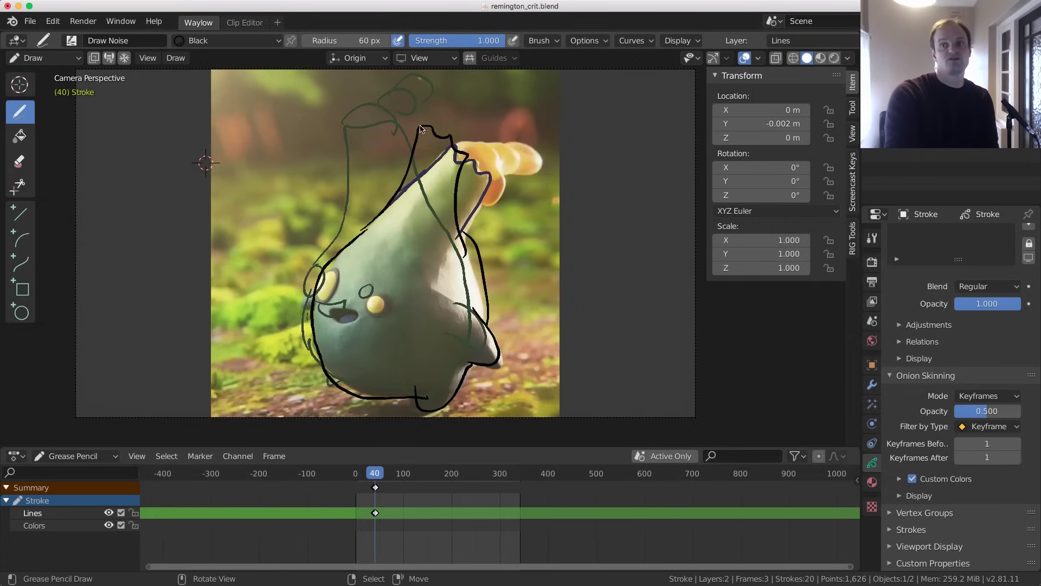
pyautogui.moveTo(424, 128)
pyautogui.mouseDown()
pyautogui.moveTo(470, 133)
pyautogui.moveTo(437, 108)
pyautogui.moveTo(453, 82)
pyautogui.mouseUp()
# Check the flower against frame 39 and sketch it trailing up and right from the neck tip at frame 41
pyautogui.press('Left')
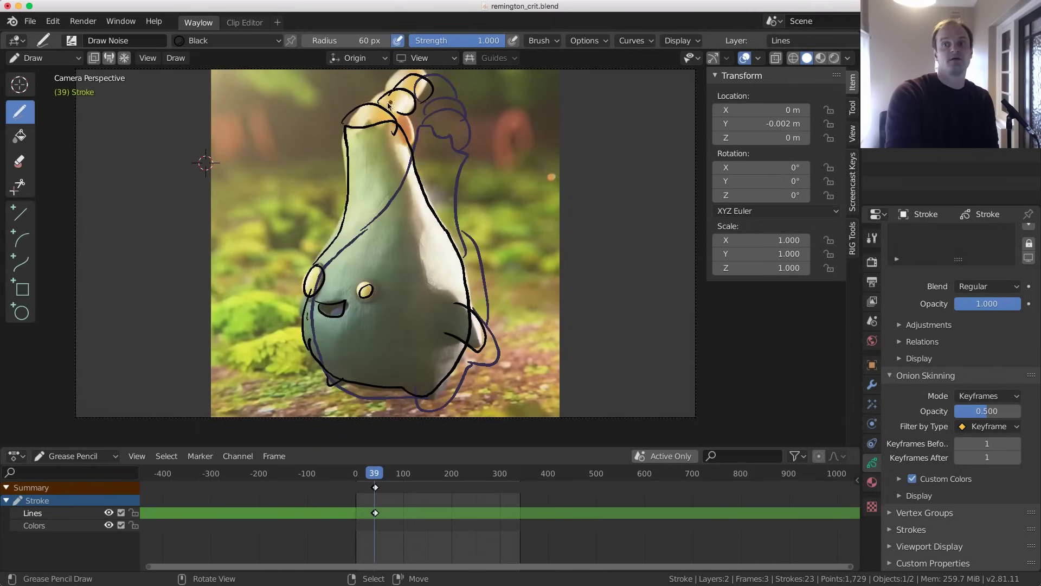
pyautogui.press('Right')
pyautogui.press('Right')
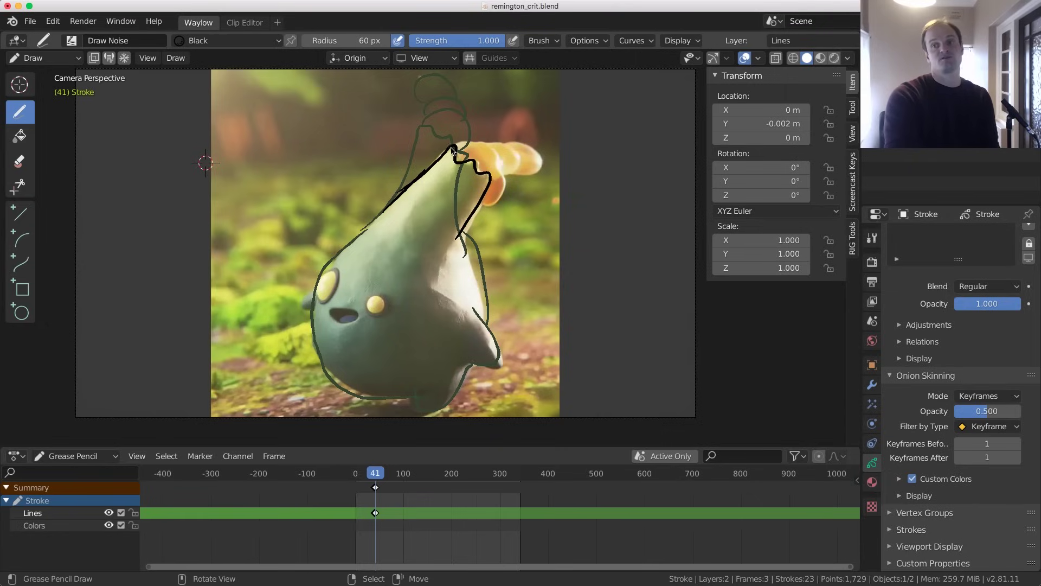
pyautogui.moveTo(453, 150)
pyautogui.mouseDown()
pyautogui.moveTo(491, 163)
pyautogui.moveTo(471, 133)
pyautogui.moveTo(500, 138)
pyautogui.moveTo(504, 123)
pyautogui.mouseUp()
# At frame 42, sketch the flower swinging lower beyond the neck tip and add a curved downward arrow beside it
pyautogui.press('Right')
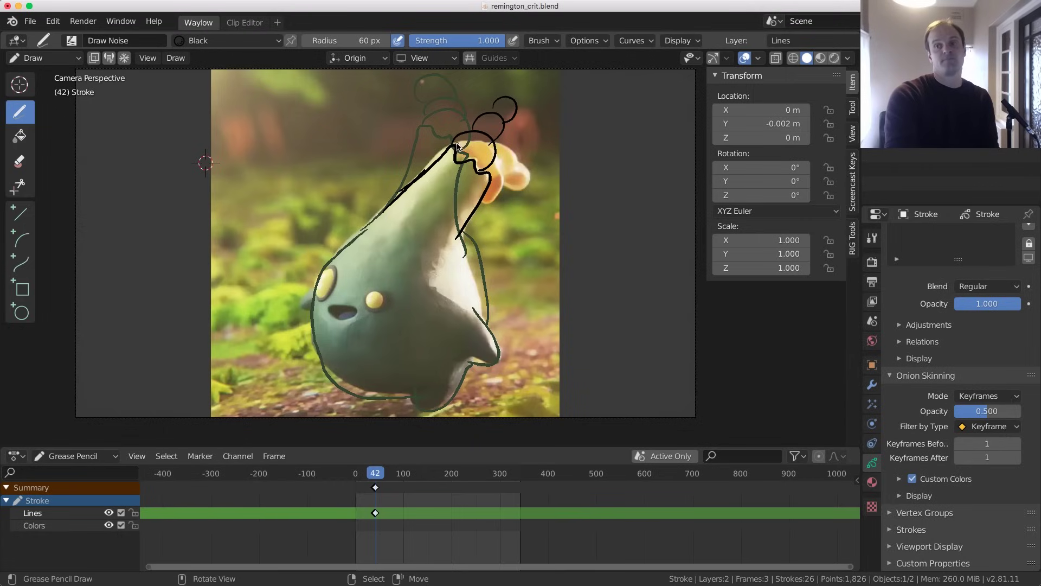
pyautogui.moveTo(457, 146); pyautogui.dragTo(491, 153)
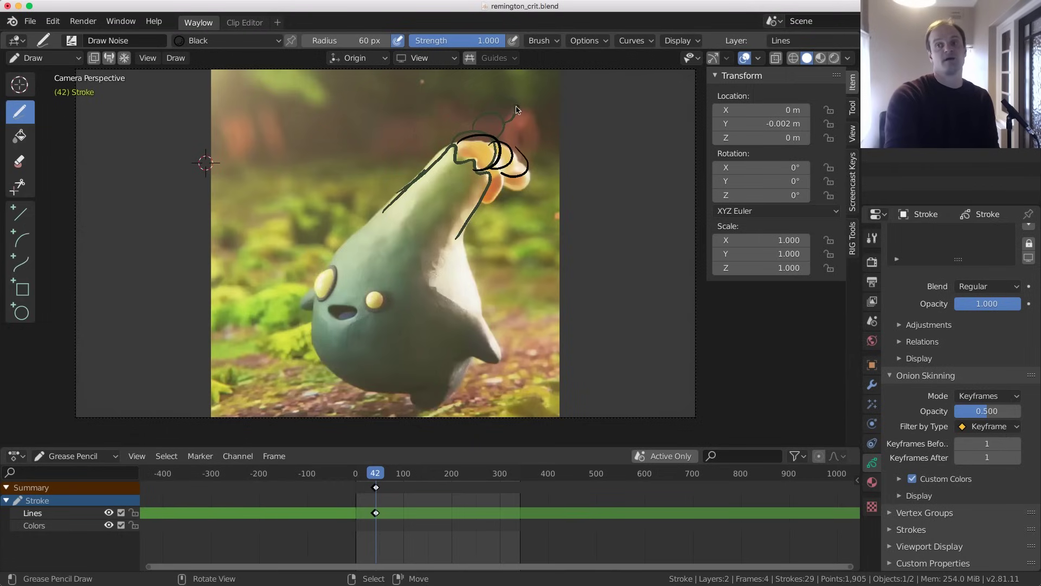
pyautogui.moveTo(516, 108)
pyautogui.mouseDown()
pyautogui.moveTo(534, 140)
pyautogui.moveTo(550, 142)
pyautogui.mouseUp()
# Step back from frame 42 to frame 38 and flip through the sketched poses to review the overlapping motion
pyautogui.press('Left')
pyautogui.press('Left')
pyautogui.press('Left')
pyautogui.press('Left')
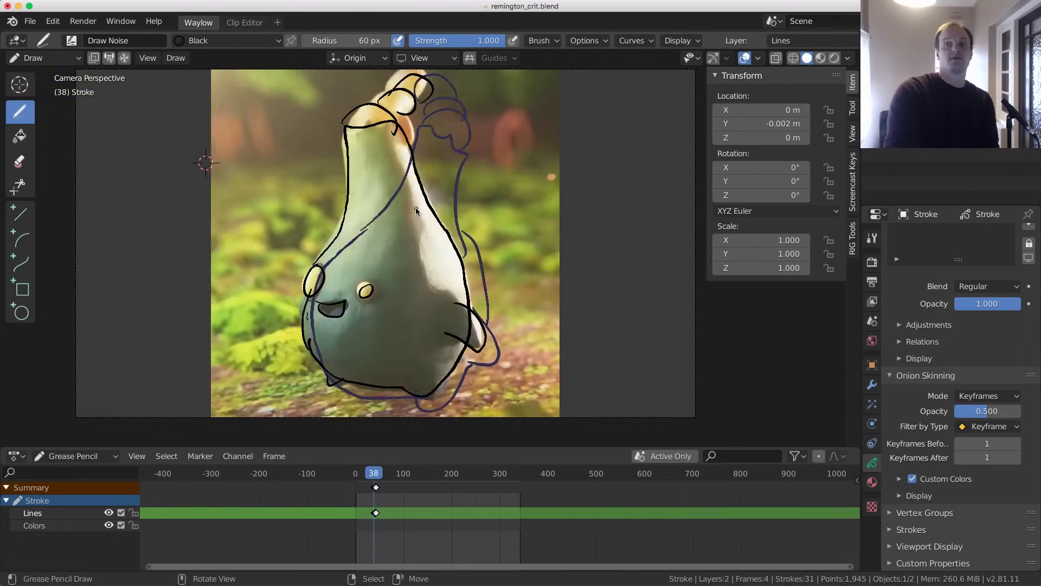
pyautogui.press('Right')
pyautogui.press('Right')
pyautogui.press('Left')
pyautogui.press('Left')
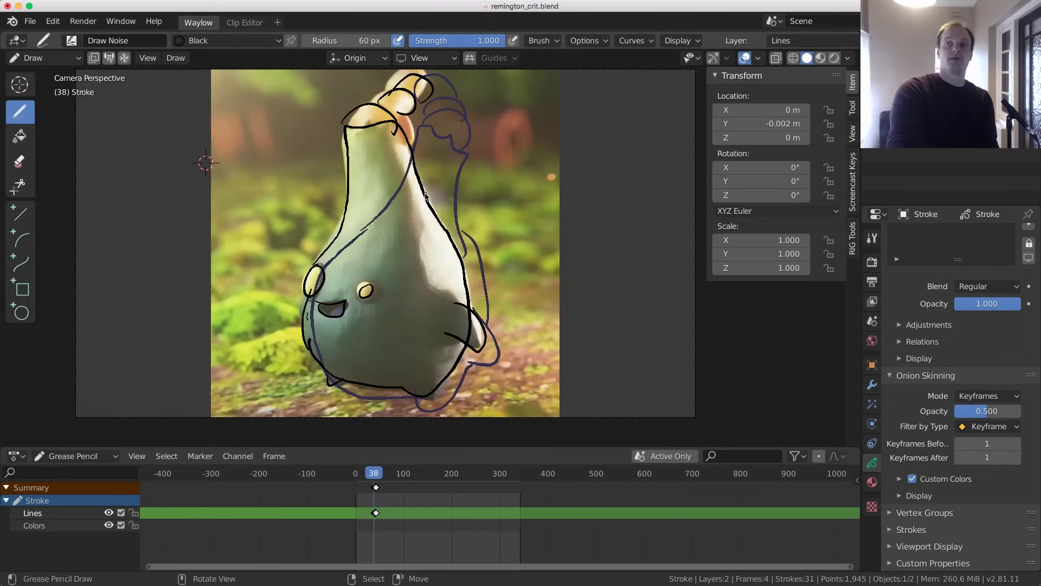
# Advance to frame 44 and sketch the neck arching over to a lowered tip, with its inner edge curving back down
pyautogui.press('Right')
pyautogui.press('Right')
pyautogui.press('Right')
pyautogui.press('Right')
pyautogui.press('Right')
pyautogui.press('Right')
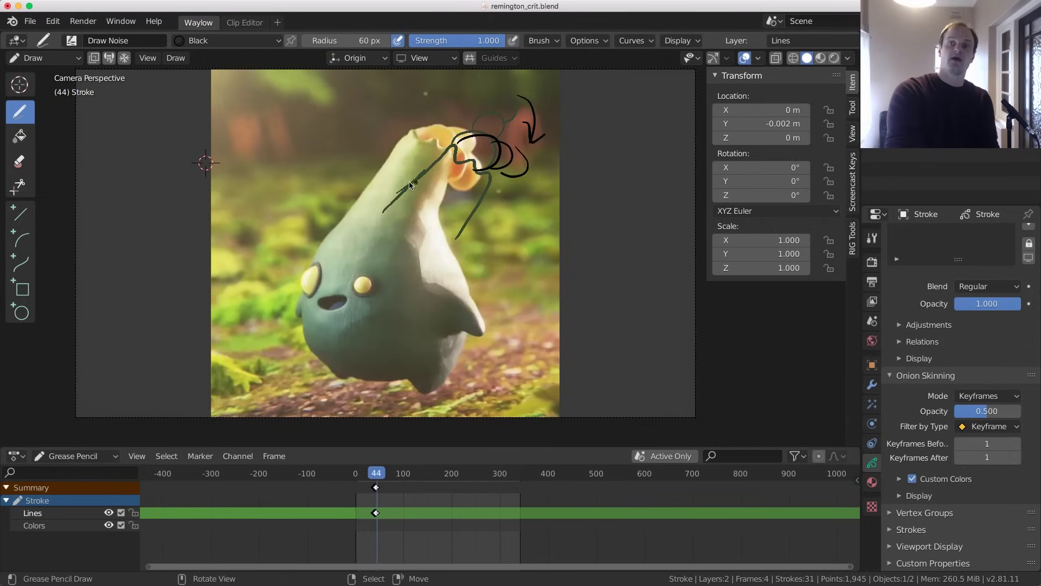
pyautogui.moveTo(333, 225); pyautogui.dragTo(352, 201)
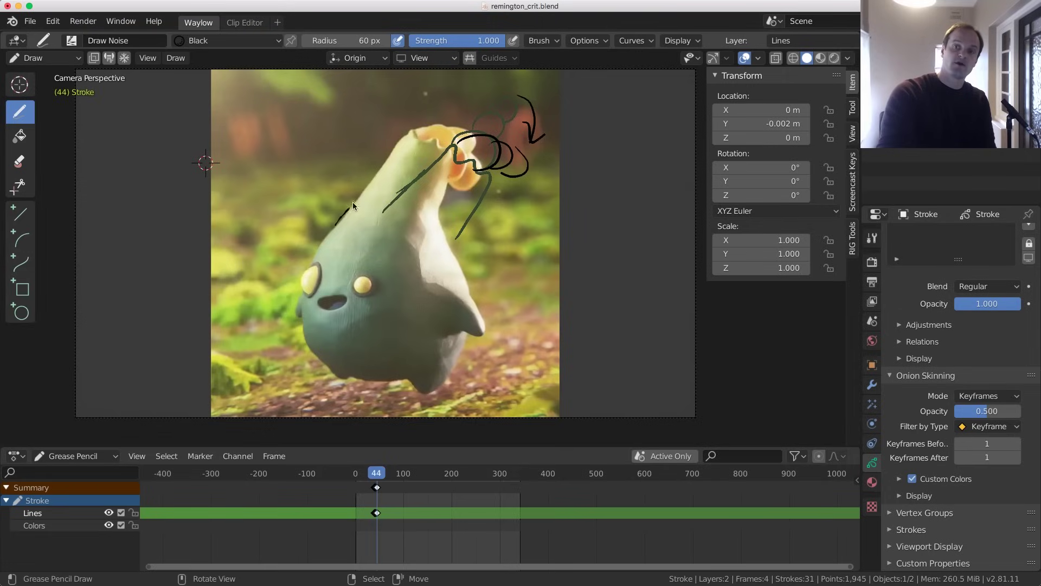
pyautogui.moveTo(397, 161); pyautogui.dragTo(423, 141)
pyautogui.moveTo(470, 167); pyautogui.dragTo(437, 216)
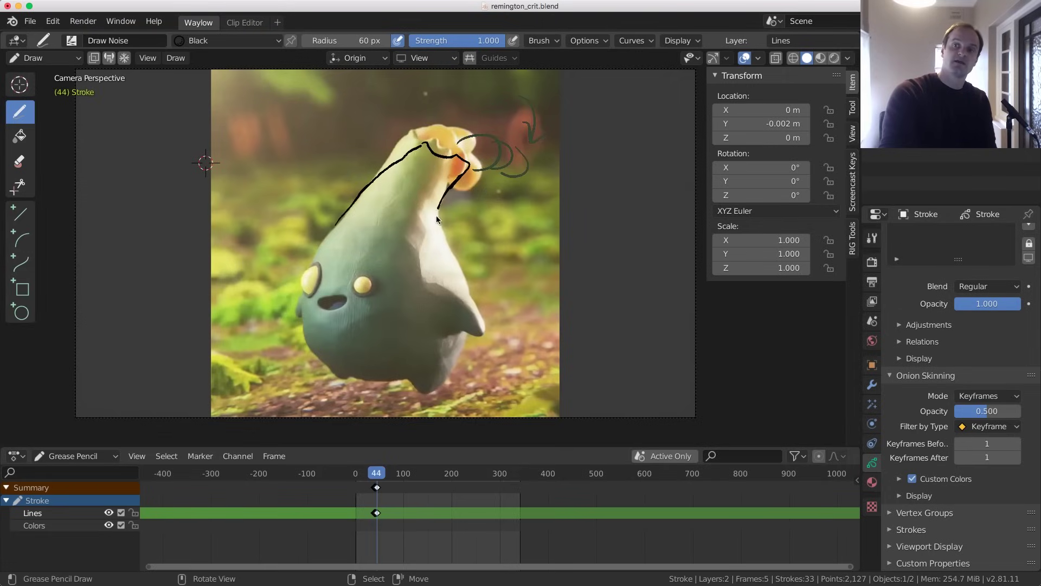
# Trace the right arm, foot, lower body edge, mouth and both eyes on the character at frame 44
pyautogui.moveTo(447, 315)
pyautogui.mouseDown()
pyautogui.moveTo(467, 326)
pyautogui.moveTo(464, 342)
pyautogui.mouseUp()
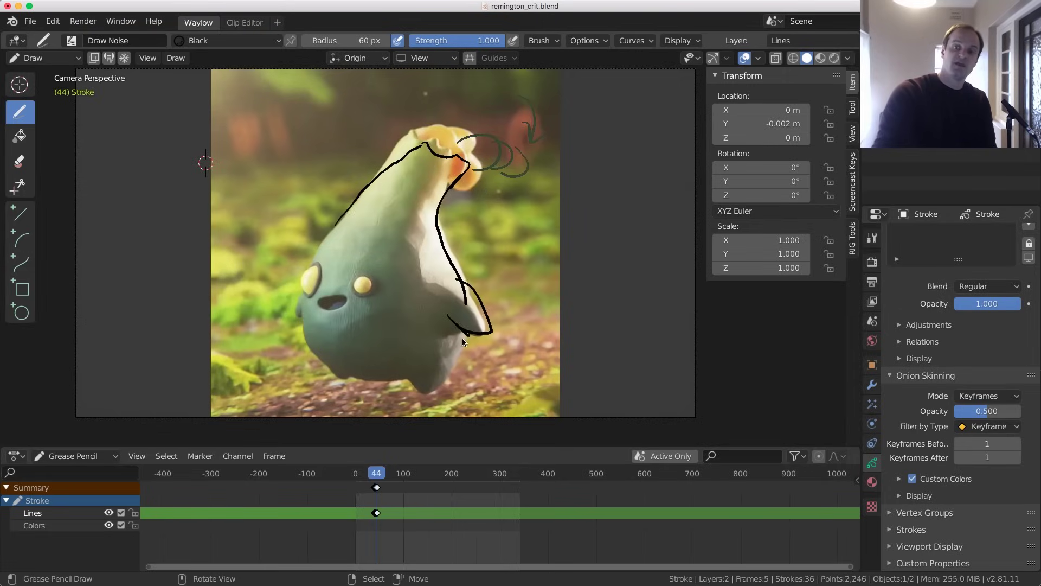
pyautogui.moveTo(412, 375); pyautogui.dragTo(309, 347)
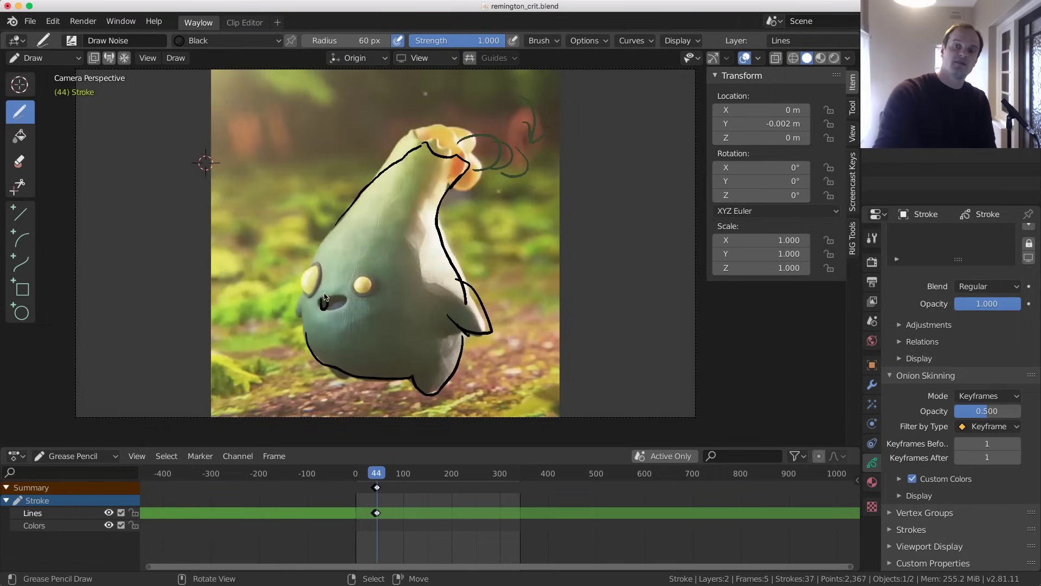
pyautogui.moveTo(324, 295); pyautogui.dragTo(347, 293)
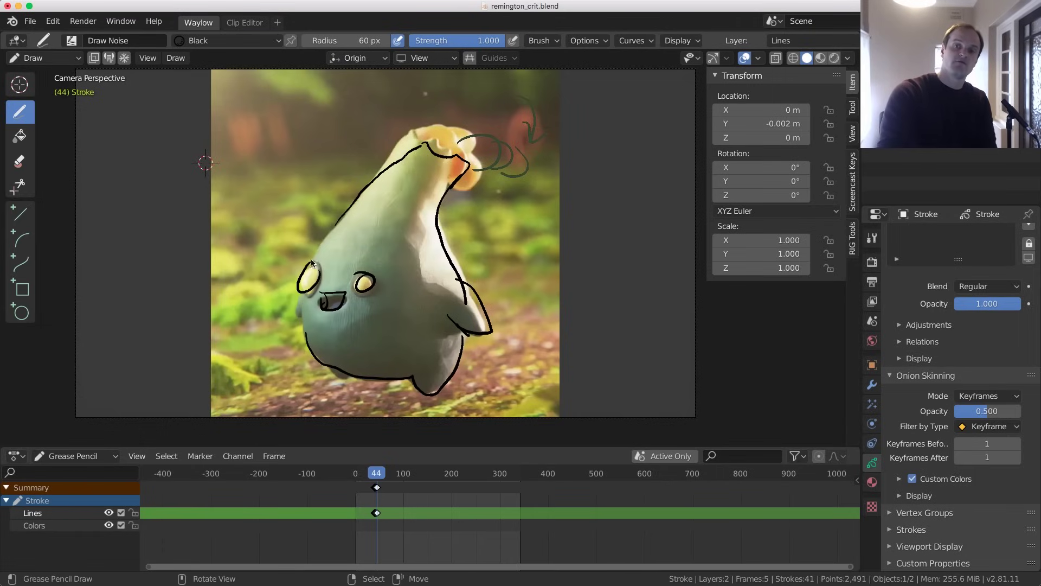
# Trace the body's left edge at frame 44 from the eye to the base and complete the contour above the eye
pyautogui.moveTo(311, 258); pyautogui.dragTo(307, 342)
pyautogui.moveTo(315, 257); pyautogui.dragTo(367, 191)
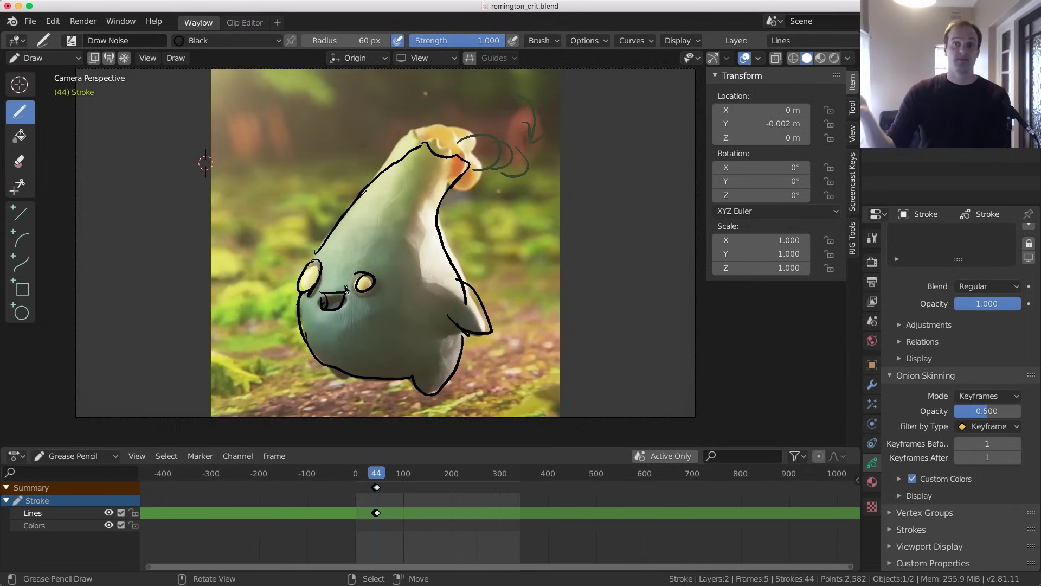
# Step forward from frame 44 past frame 66, then scrub back to frame 13 to compare the sketched poses with the footage
pyautogui.press('Right')
pyautogui.press('Right')
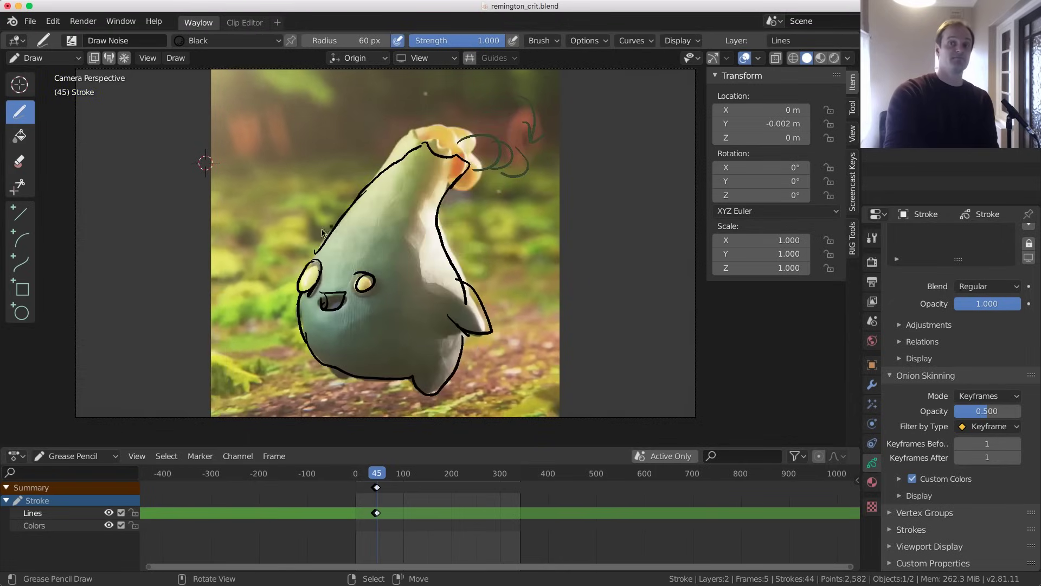
pyautogui.press('Right')
pyautogui.press('Right')
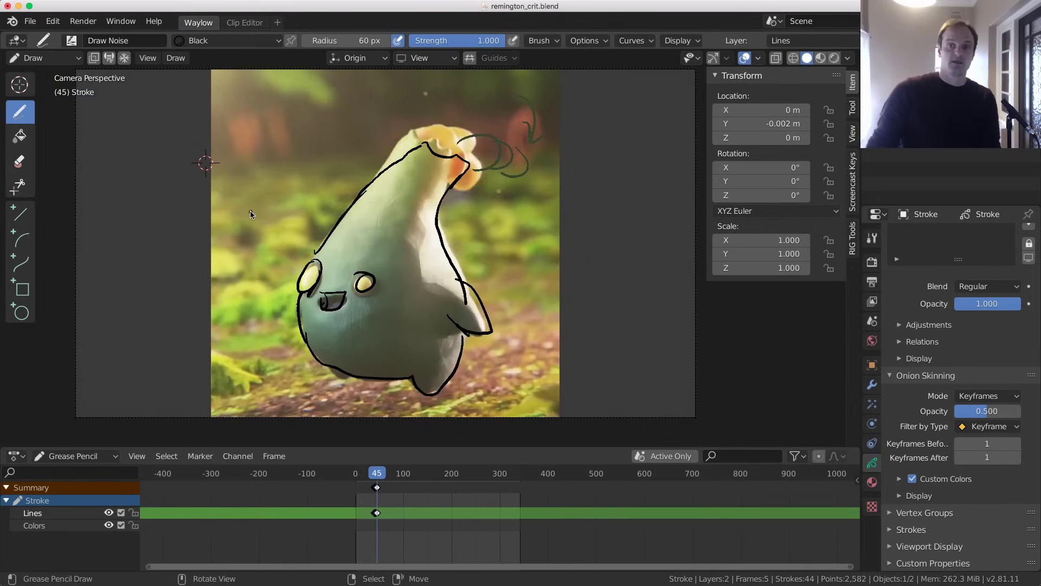
pyautogui.press('Right')
pyautogui.press('Right')
pyautogui.press('Right')
pyautogui.press('Right')
pyautogui.press('Right')
pyautogui.press('Right')
pyautogui.press('Right')
pyautogui.press('Right')
pyautogui.press('Right')
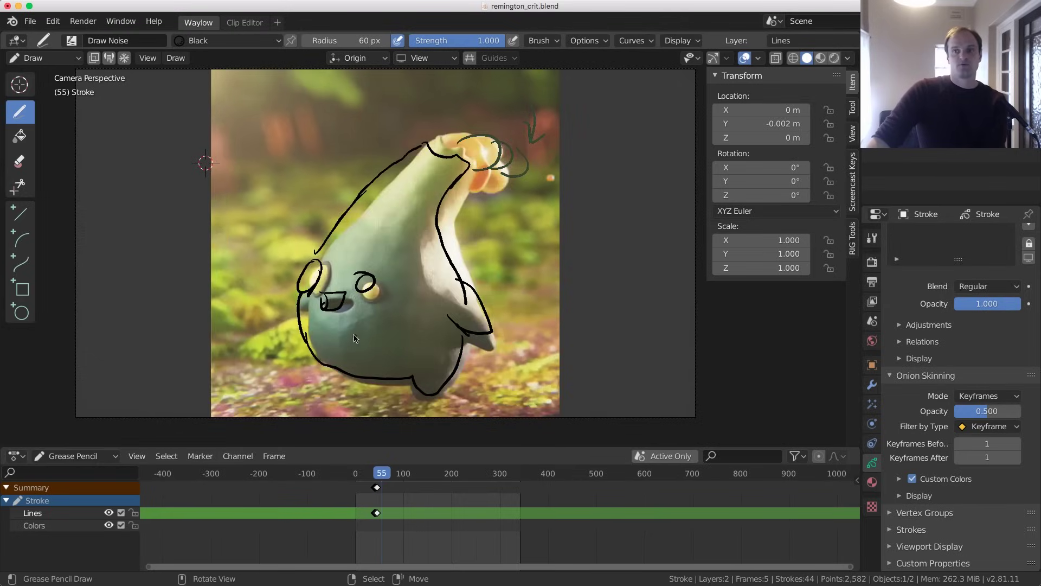
pyautogui.press('Right')
pyautogui.press('Right')
pyautogui.press('Right')
pyautogui.press('Right')
pyautogui.press('Right')
pyautogui.press('Right')
pyautogui.press('Right')
pyautogui.press('Right')
pyautogui.press('Right')
pyautogui.press('Right')
pyautogui.press('Right')
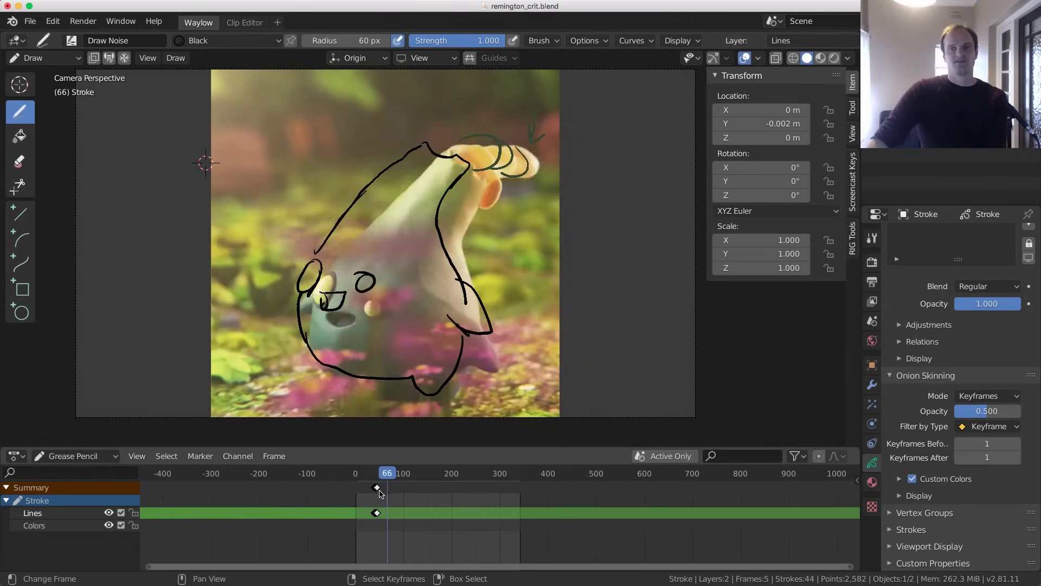
pyautogui.press('Right')
pyautogui.press('Right')
pyautogui.click(387, 475)
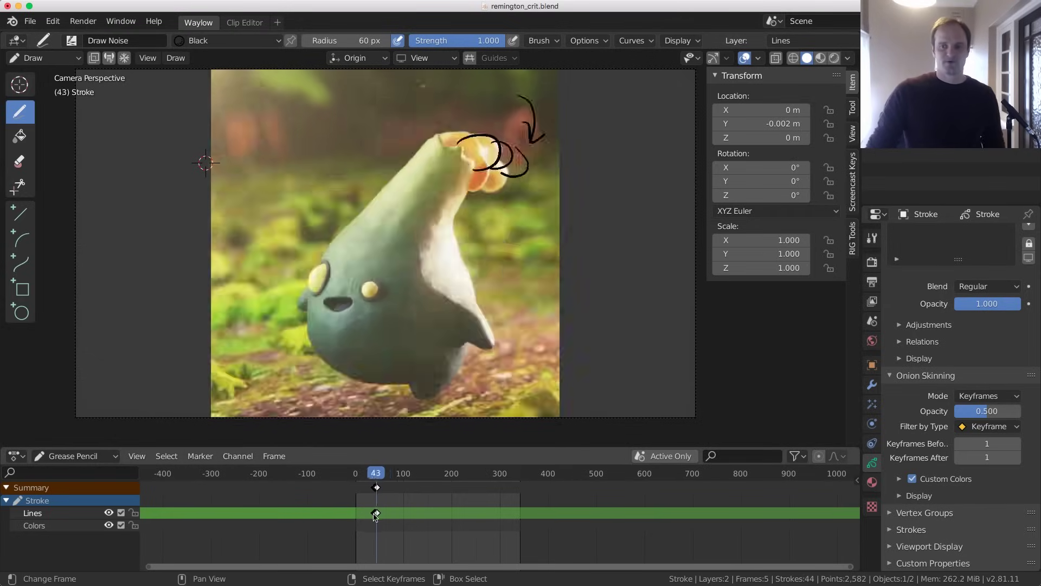
pyautogui.press('space')
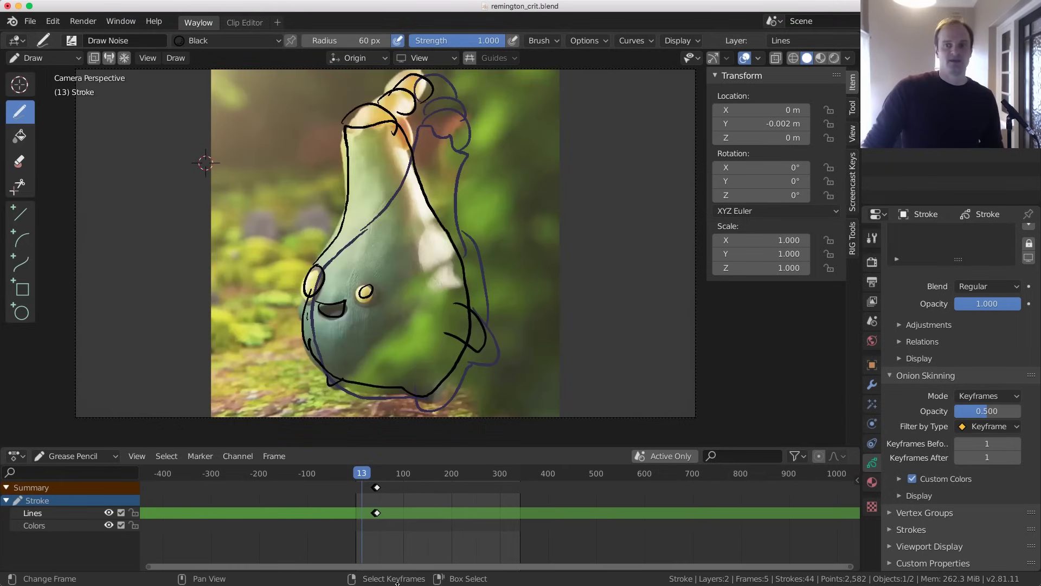
# Make the Colors layer active, hide the Lines layer and return the stroke object to Object Mode
pyautogui.click(36, 526)
pyautogui.click(109, 514)
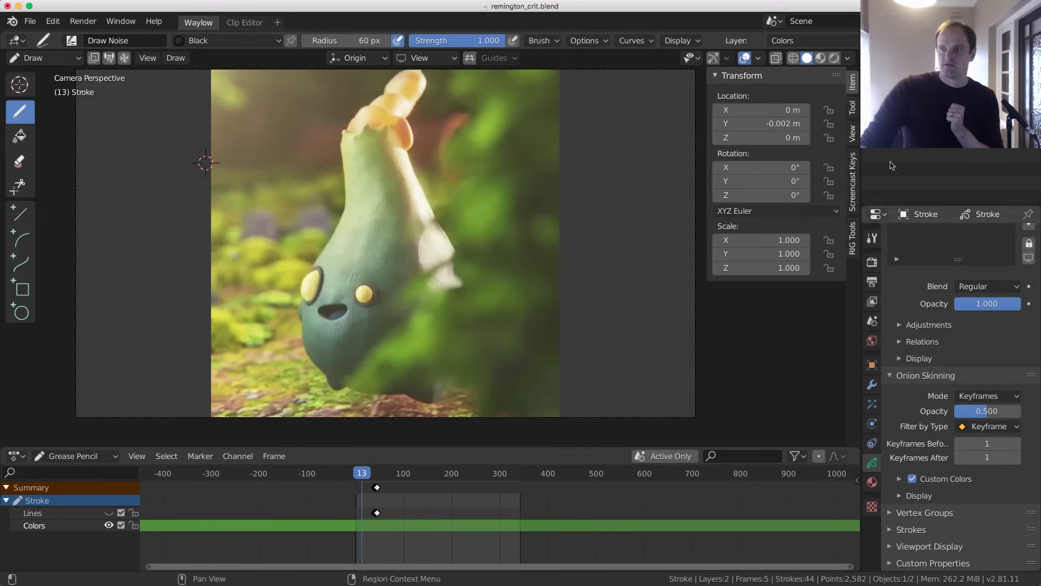
pyautogui.hotkey('ctrl', 'Tab')
pyautogui.click(187, 158)
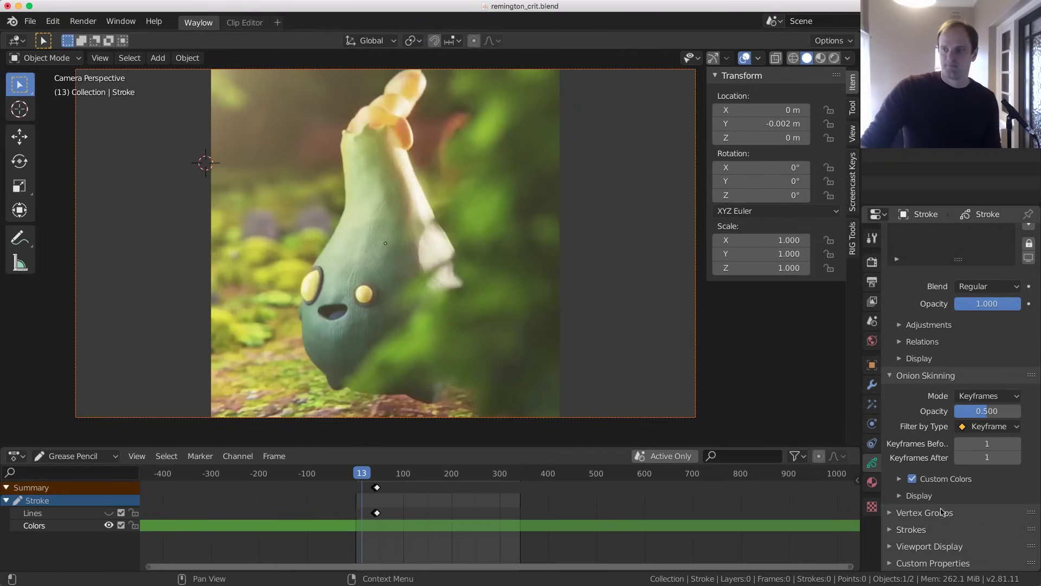
# Select the camera and switch its background movie clip to the 70427388 video
pyautogui.click(872, 482)
pyautogui.click(872, 463)
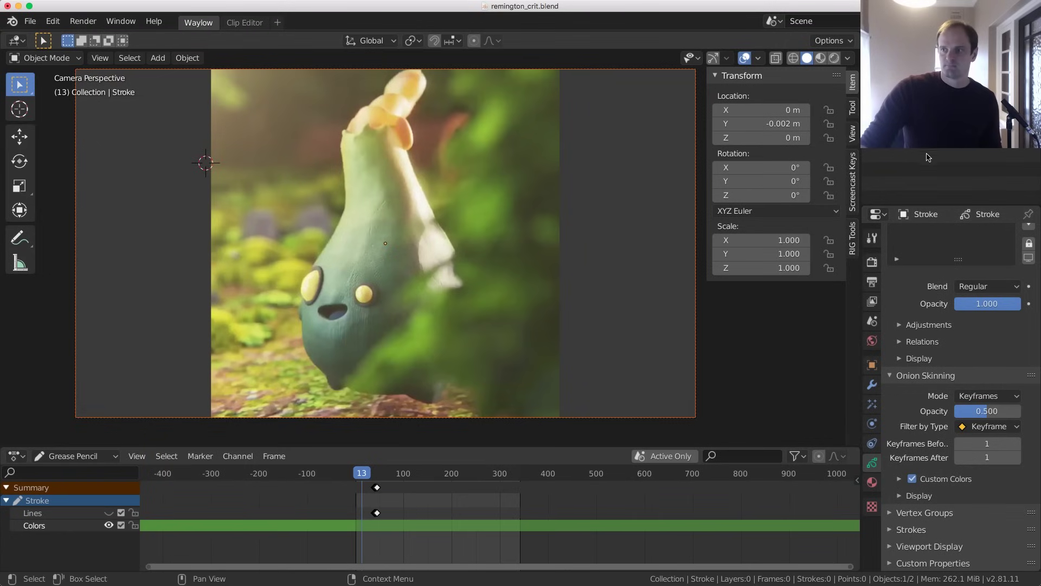
pyautogui.click(695, 271)
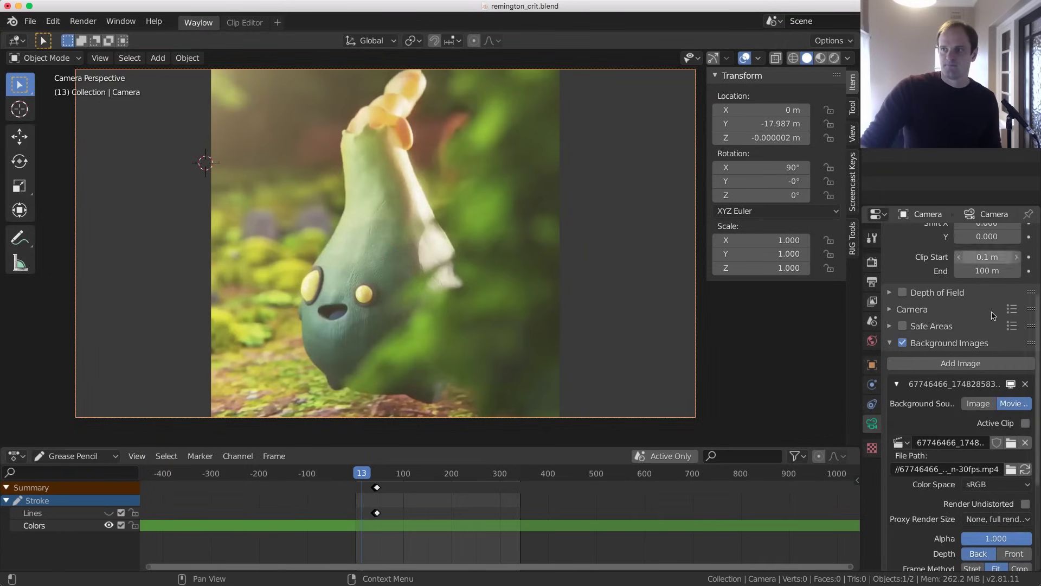
pyautogui.click(900, 441)
pyautogui.click(804, 315)
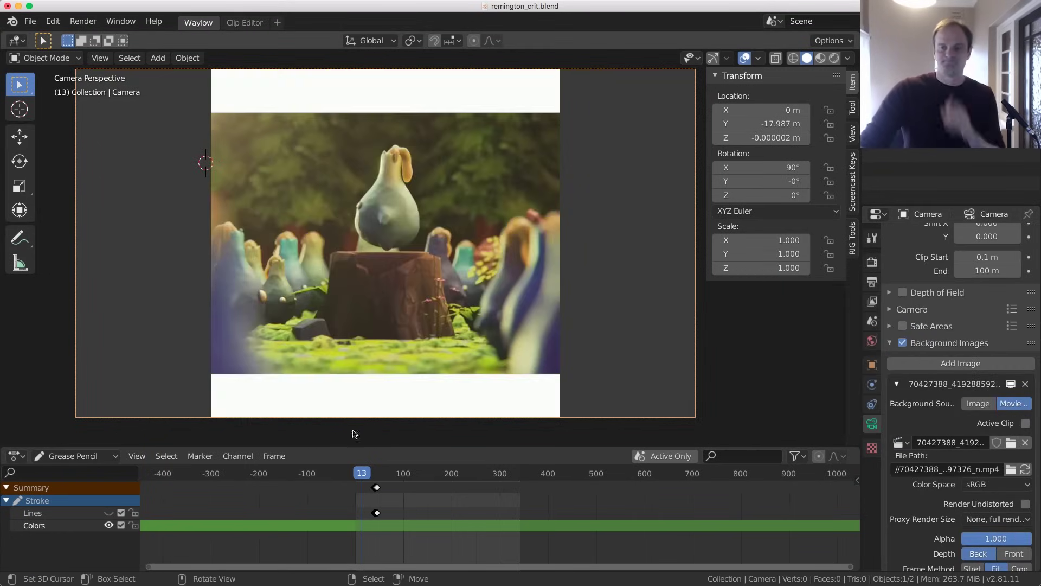
# Play the stump shot to examine the character's motion, then scrub back to frame 3
pyautogui.click(365, 513)
pyautogui.press('space')
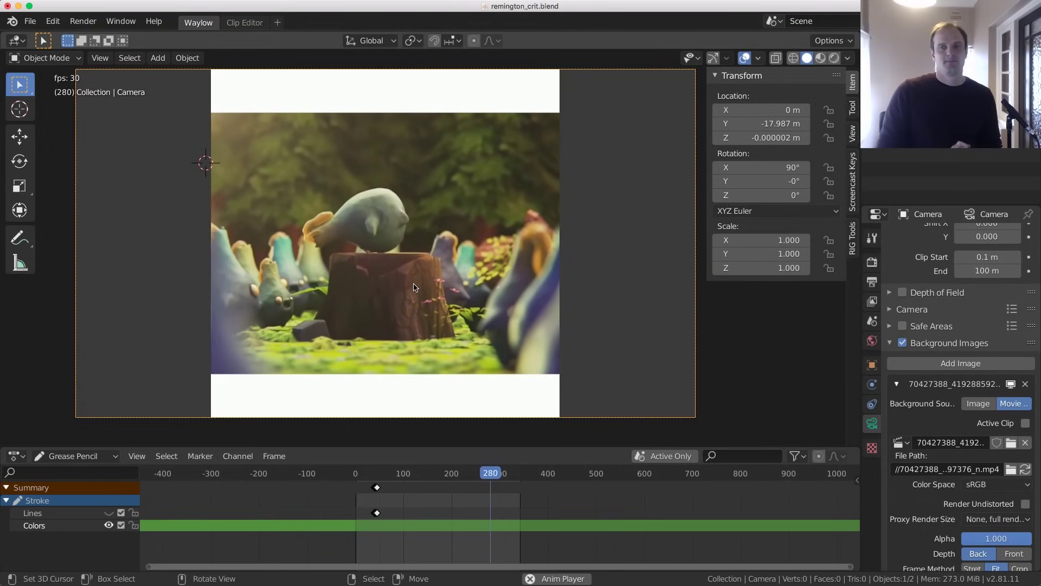
pyautogui.press('Escape')
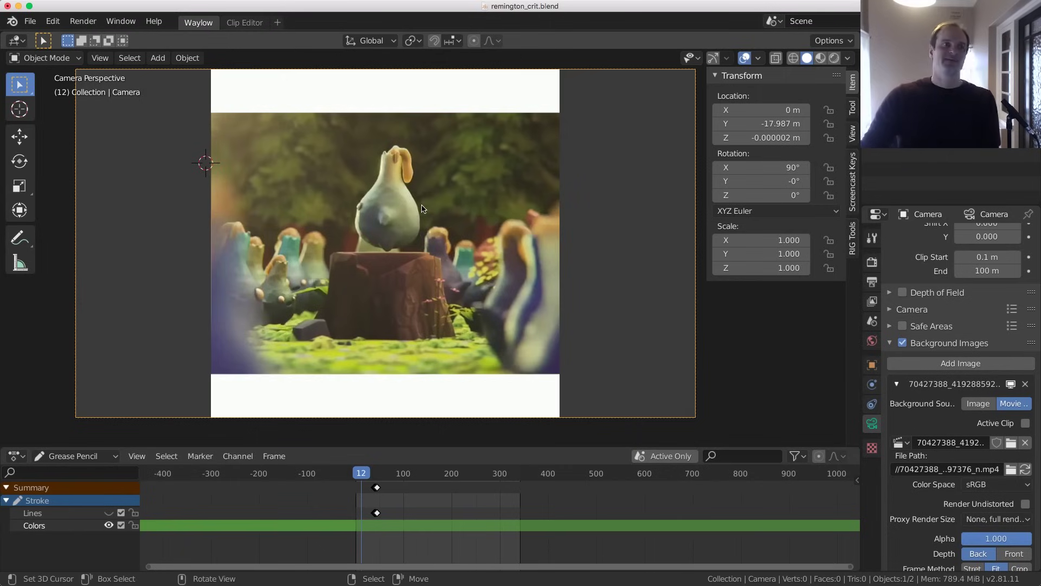
pyautogui.click(357, 548)
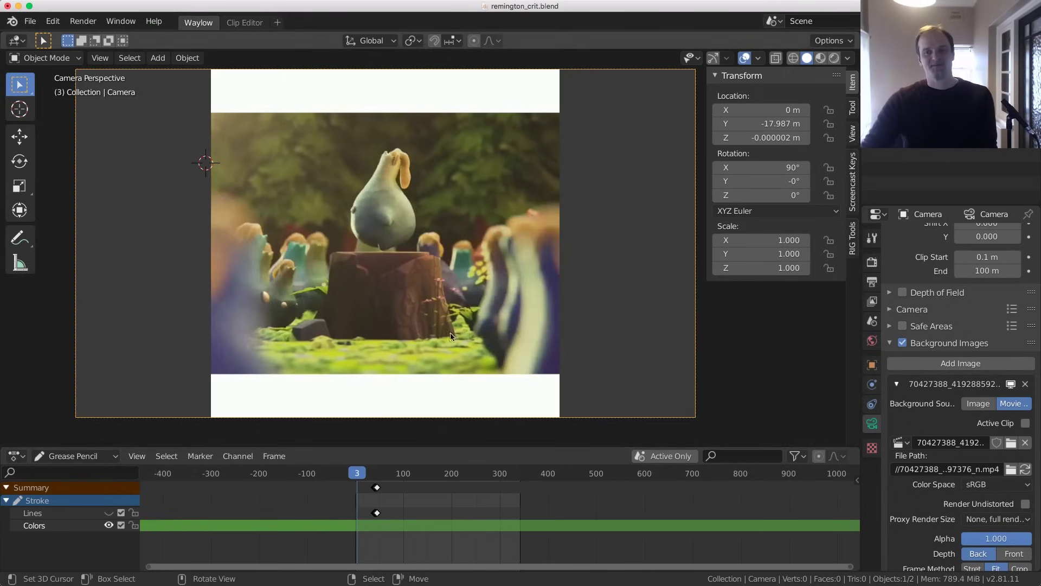
# Step back and forth through the footage up to frame 32 to examine how the character on the stump moves
pyautogui.scroll(3, 419, 319)
pyautogui.scroll(-3, 418, 320)
pyautogui.press('space')
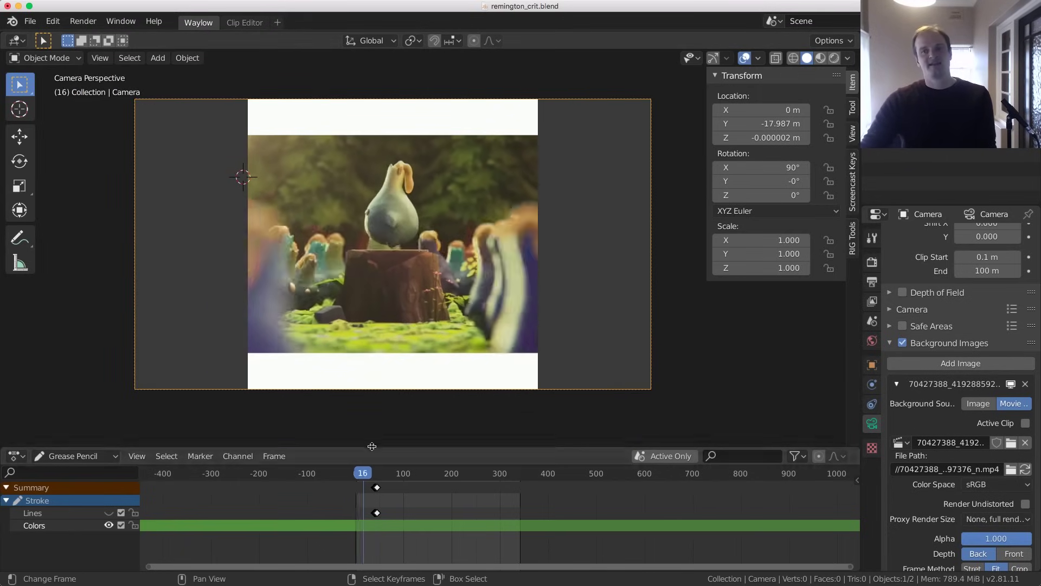
pyautogui.press('Left')
pyautogui.scroll(3, 439, 236)
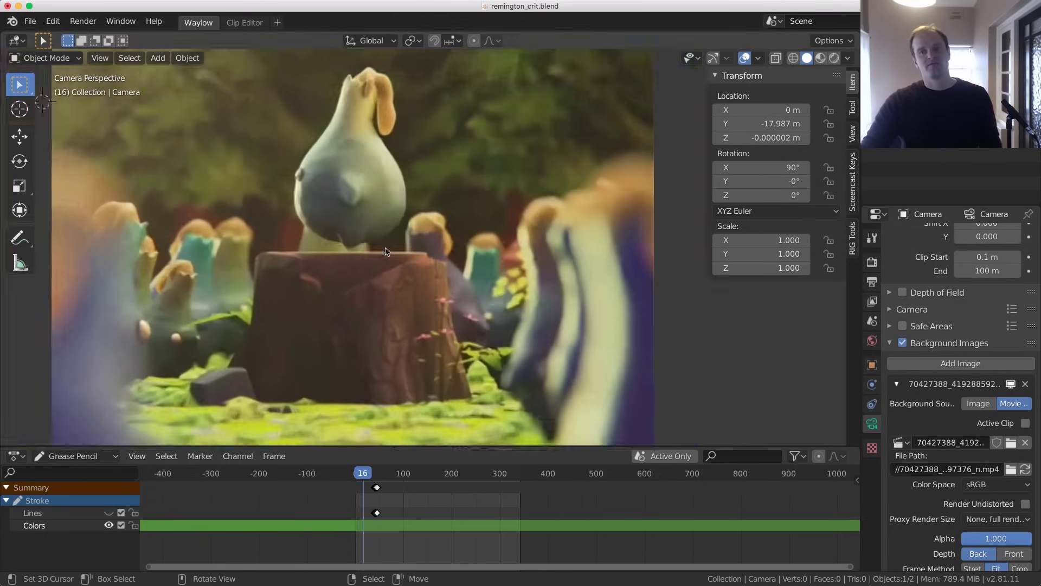
pyautogui.press('Right')
pyautogui.scroll(-3, 410, 222)
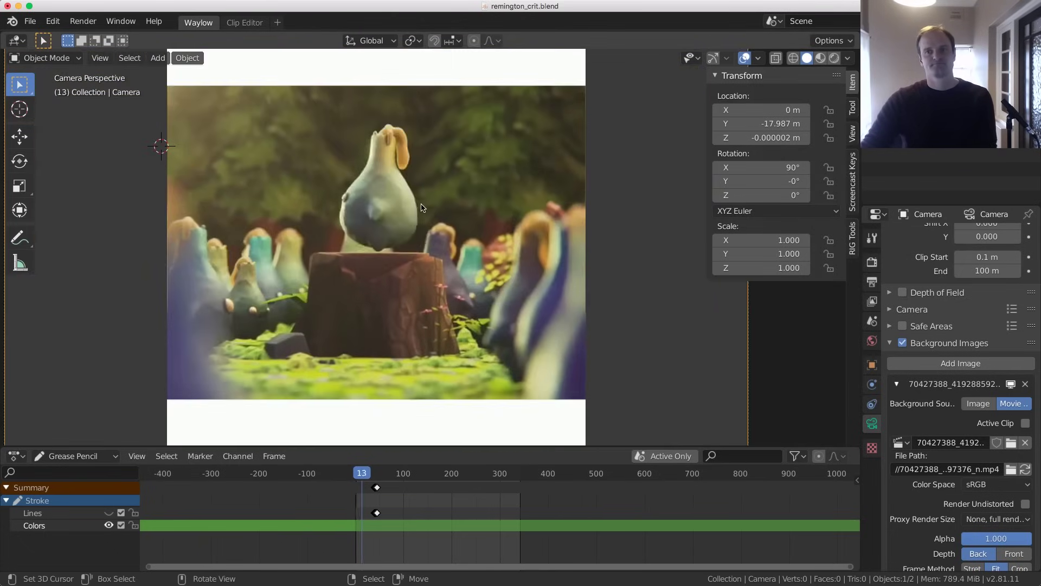
pyautogui.press('Right')
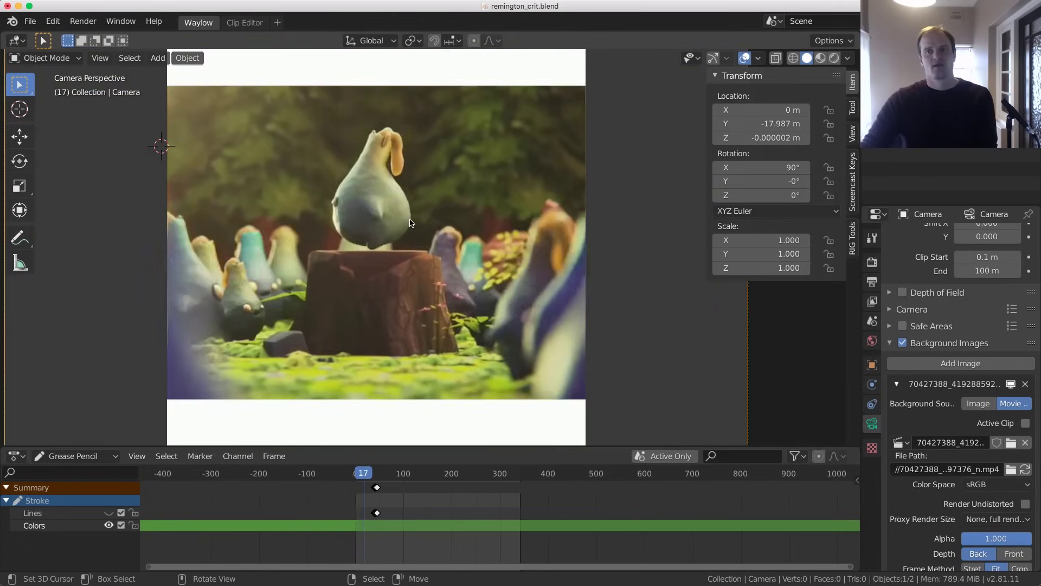
pyautogui.press('Right')
pyautogui.press('Right')
pyautogui.press('Right')
pyautogui.press('Right')
pyautogui.press('Right')
pyautogui.press('Right')
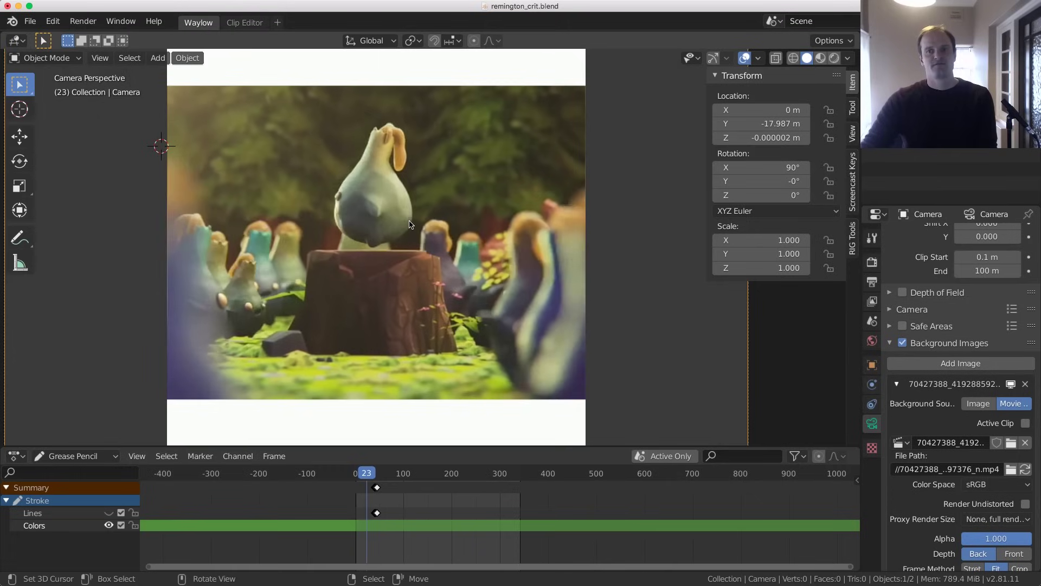
pyautogui.press('Left')
pyautogui.press('Left')
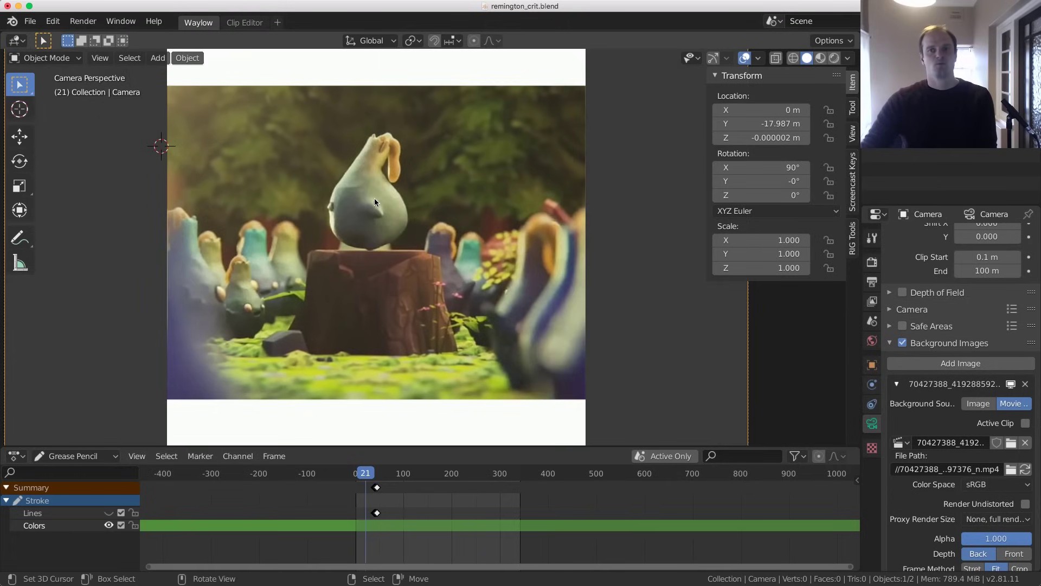
pyautogui.press('Right')
pyautogui.press('Right')
pyautogui.press('Right')
pyautogui.press('Right')
pyautogui.press('Right')
pyautogui.press('Right')
pyautogui.press('Right')
pyautogui.press('Right')
pyautogui.press('Right')
pyautogui.press('Right')
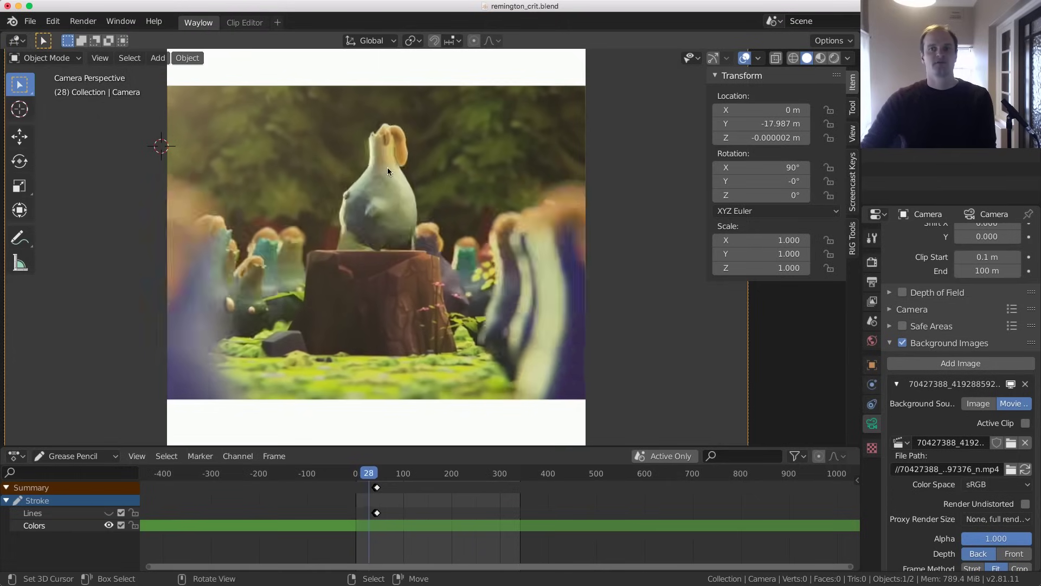
pyautogui.press('Right')
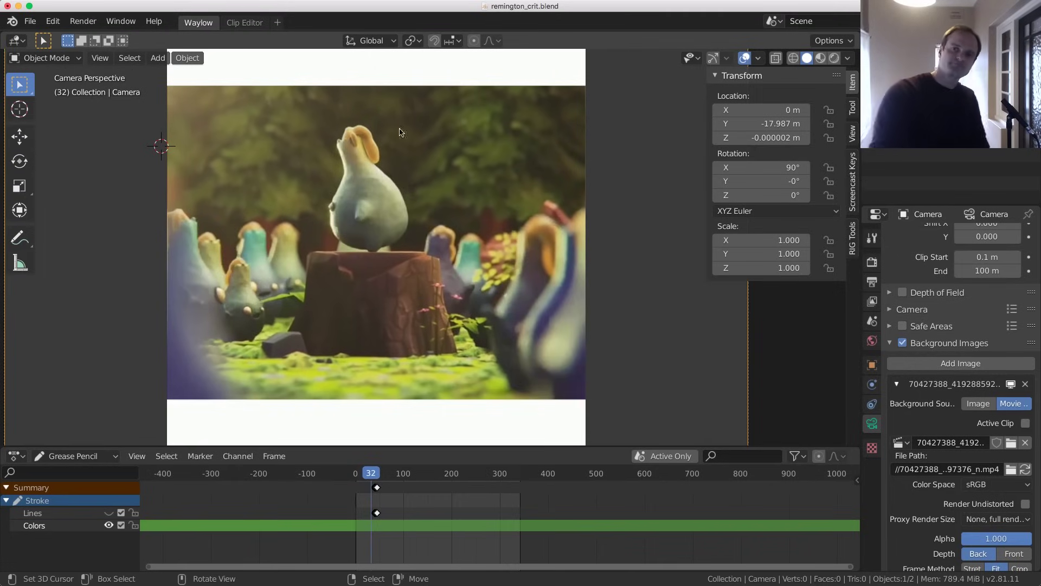
# Select the stroke object, enter Draw mode and roughly outline the stump character's body and neck at frame 32
pyautogui.hotkey('alt', 'a')
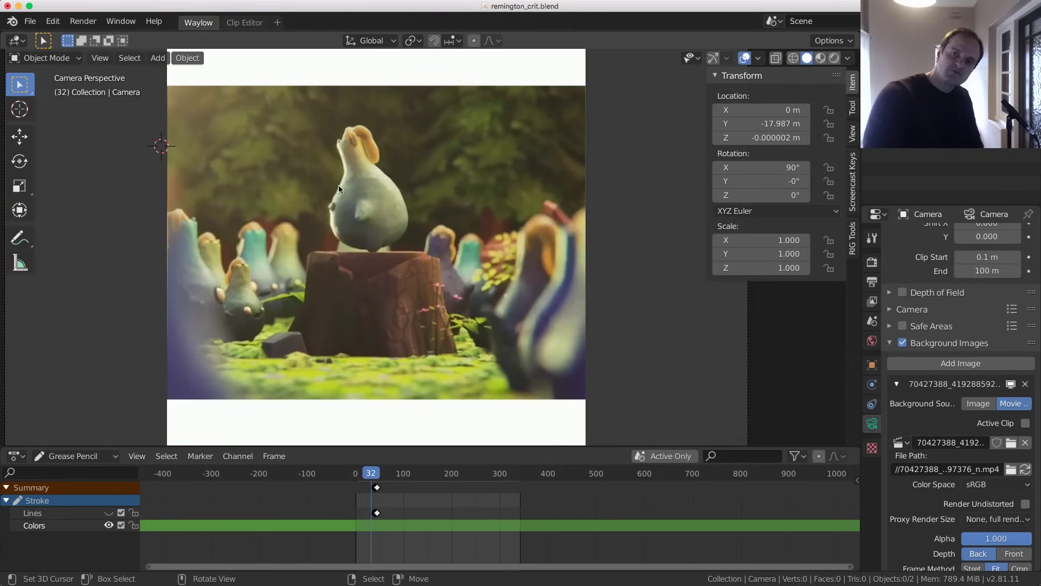
pyautogui.click(386, 201)
pyautogui.hotkey('ctrl', 'Tab')
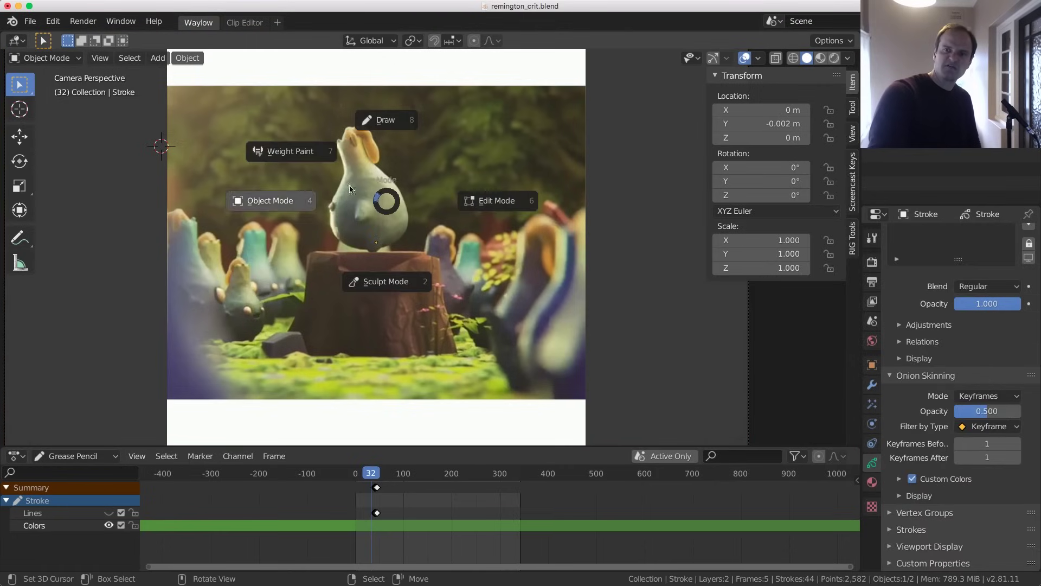
pyautogui.click(372, 128)
pyautogui.moveTo(345, 172)
pyautogui.mouseDown()
pyautogui.moveTo(347, 153)
pyautogui.moveTo(373, 143)
pyautogui.moveTo(383, 242)
pyautogui.moveTo(364, 243)
pyautogui.mouseUp()
pyautogui.moveTo(345, 172)
pyautogui.mouseDown()
pyautogui.moveTo(340, 223)
pyautogui.moveTo(393, 235)
pyautogui.mouseUp()
# Switch to the Draw Pencil brush and outline the character's body and neck at frame 33, checking it against neighbouring frames
pyautogui.click(71, 40)
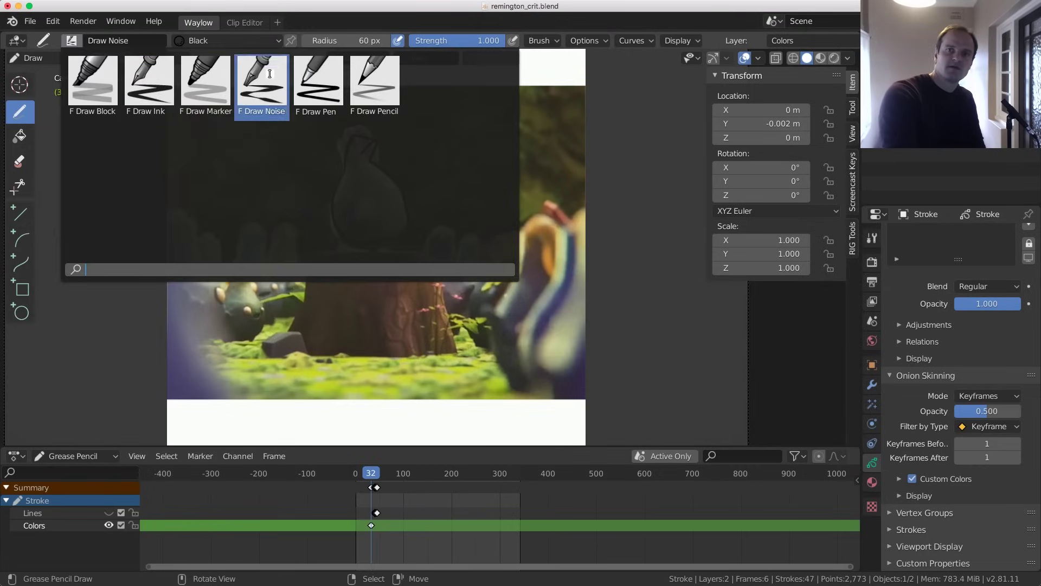
pyautogui.click(354, 107)
pyautogui.press('Left')
pyautogui.press('Right')
pyautogui.press('Left')
pyautogui.press('Right')
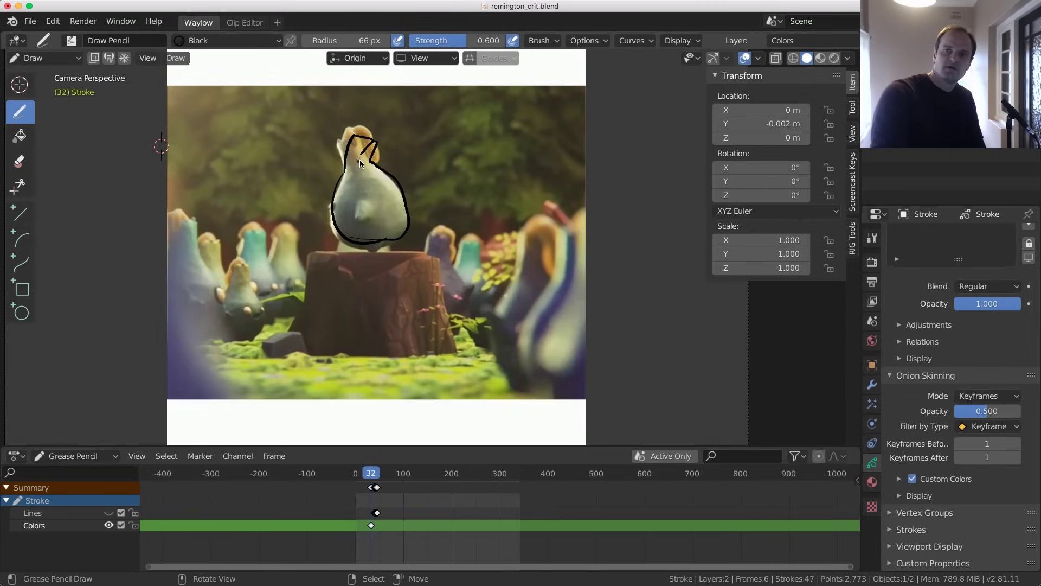
pyautogui.press('Right')
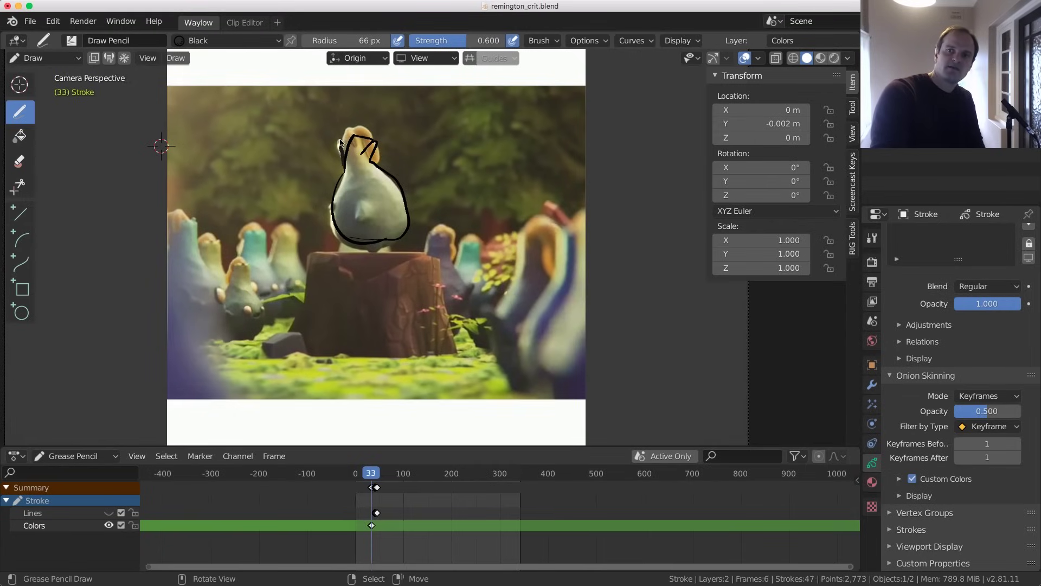
pyautogui.press('Left')
pyautogui.moveTo(343, 176)
pyautogui.mouseDown()
pyautogui.moveTo(352, 245)
pyautogui.moveTo(392, 246)
pyautogui.mouseUp()
pyautogui.press('Left')
pyautogui.press('Right')
pyautogui.press('Right')
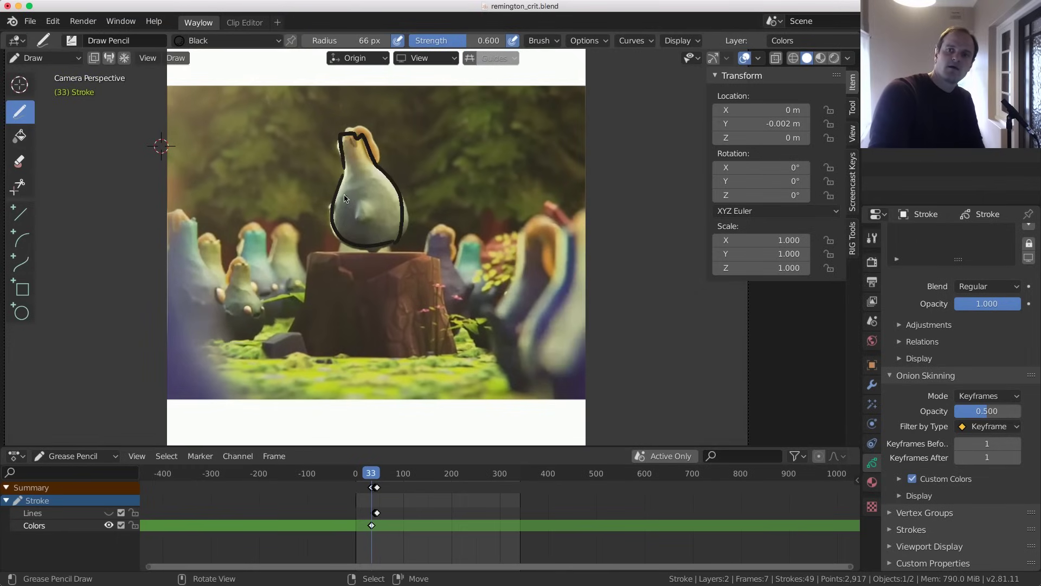
# Advance to frame 36 and outline the character's pear-shaped body, flat neck tip and small left arm
pyautogui.press('Left')
pyautogui.press('Left')
pyautogui.press('Right')
pyautogui.press('Right')
pyautogui.press('Right')
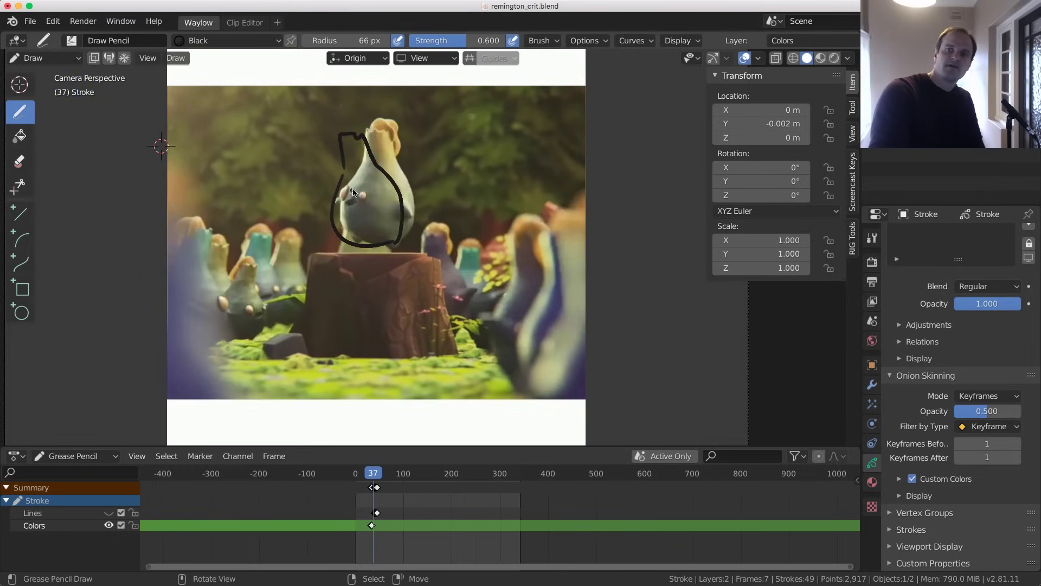
pyautogui.press('Right')
pyautogui.press('Right')
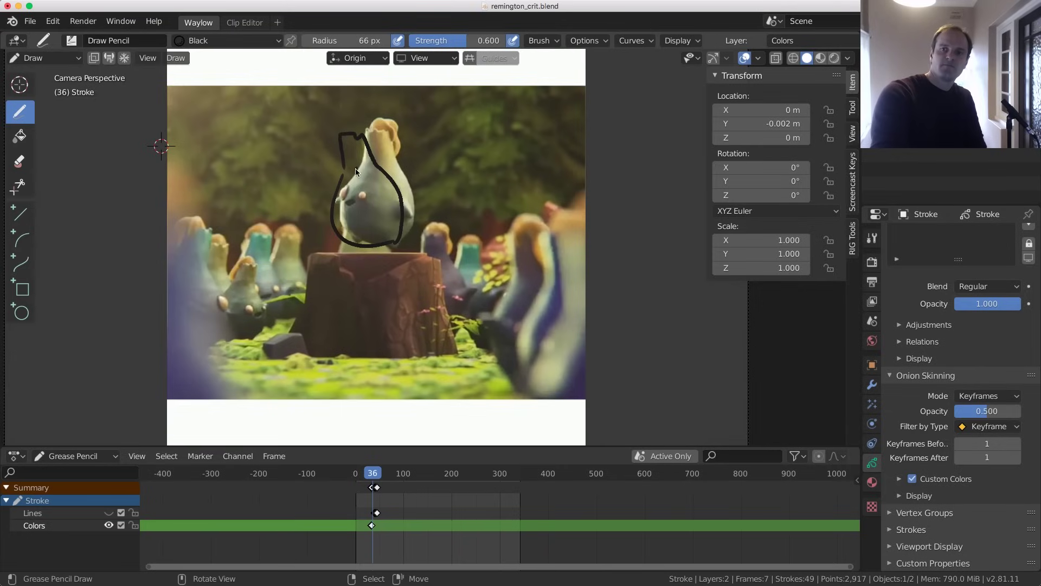
pyautogui.moveTo(355, 173)
pyautogui.mouseDown()
pyautogui.moveTo(361, 130)
pyautogui.moveTo(399, 157)
pyautogui.moveTo(412, 223)
pyautogui.moveTo(343, 226)
pyautogui.mouseUp()
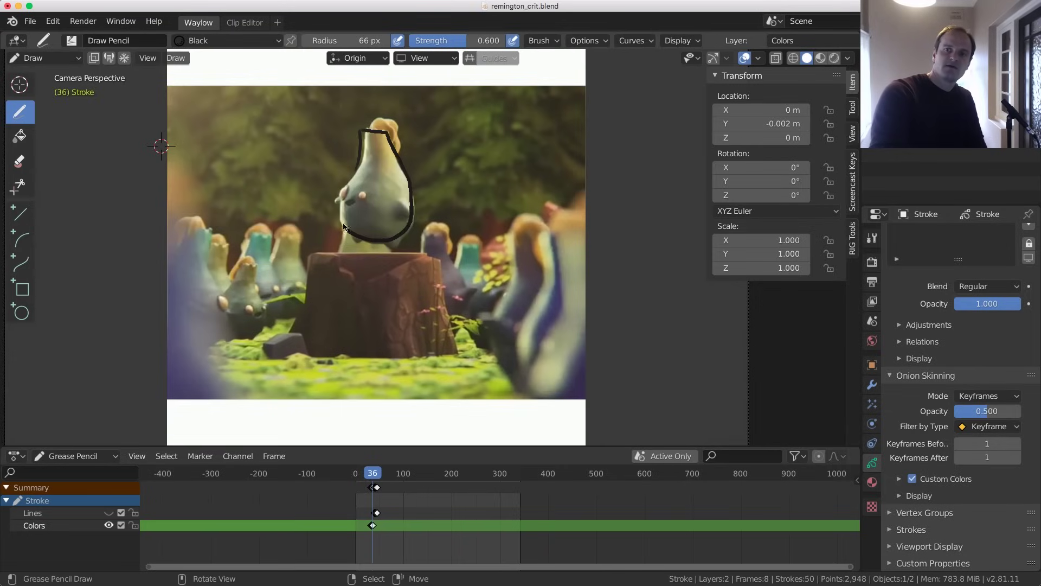
pyautogui.moveTo(362, 162); pyautogui.dragTo(337, 200)
# Flip between the sketched frames and frames 38 to 41 to compare the outlines with the character's turn
pyautogui.press('Right')
pyautogui.press('Right')
pyautogui.press('Right')
pyautogui.press('Right')
pyautogui.press('Right')
pyautogui.press('Right')
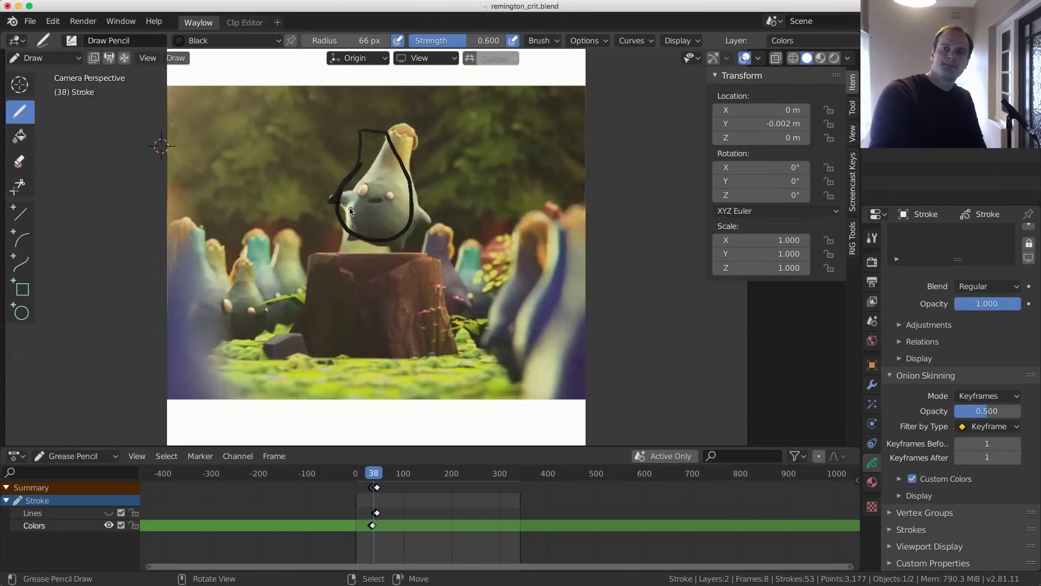
pyautogui.press('Left')
pyautogui.press('Left')
pyautogui.press('Left')
pyautogui.press('Left')
pyautogui.press('Left')
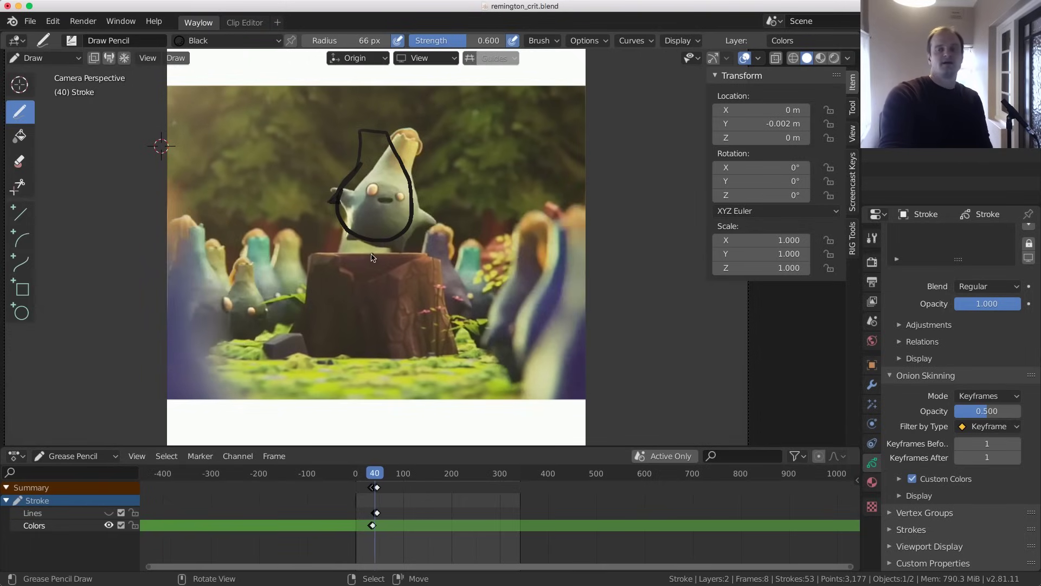
pyautogui.press('Right')
pyautogui.press('Right')
pyautogui.press('Right')
pyautogui.press('Right')
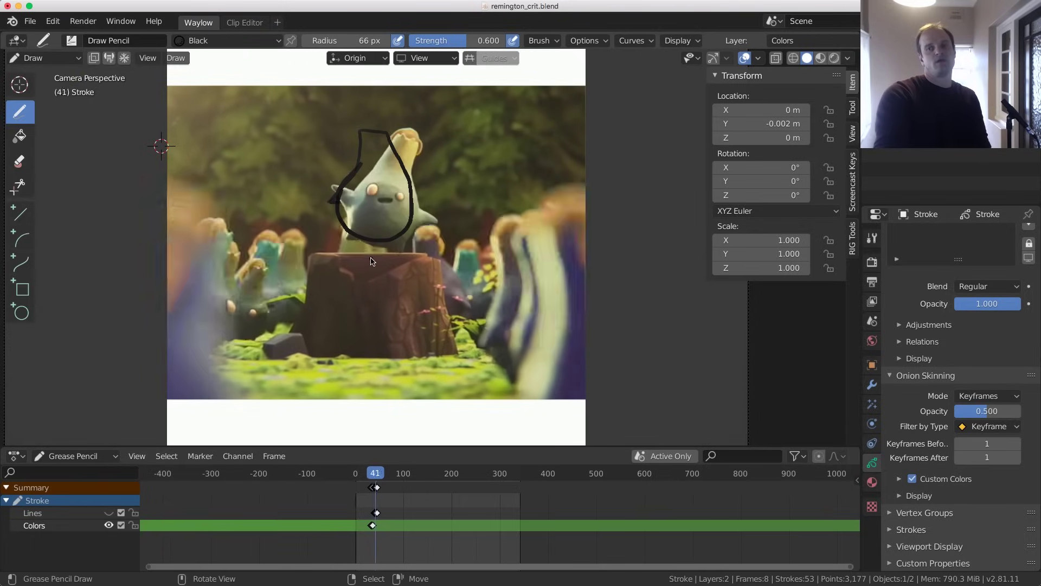
# Outline the stump character's body and small arms at frame 41 and compare it with frames 40 and 42
pyautogui.press('Left')
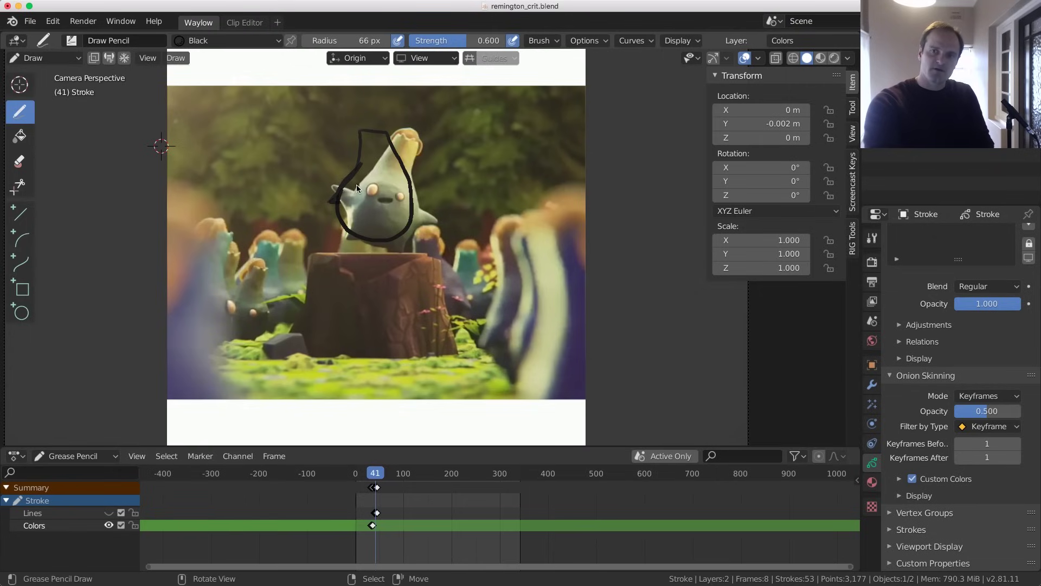
pyautogui.moveTo(381, 157)
pyautogui.mouseDown()
pyautogui.moveTo(342, 204)
pyautogui.moveTo(350, 237)
pyautogui.mouseUp()
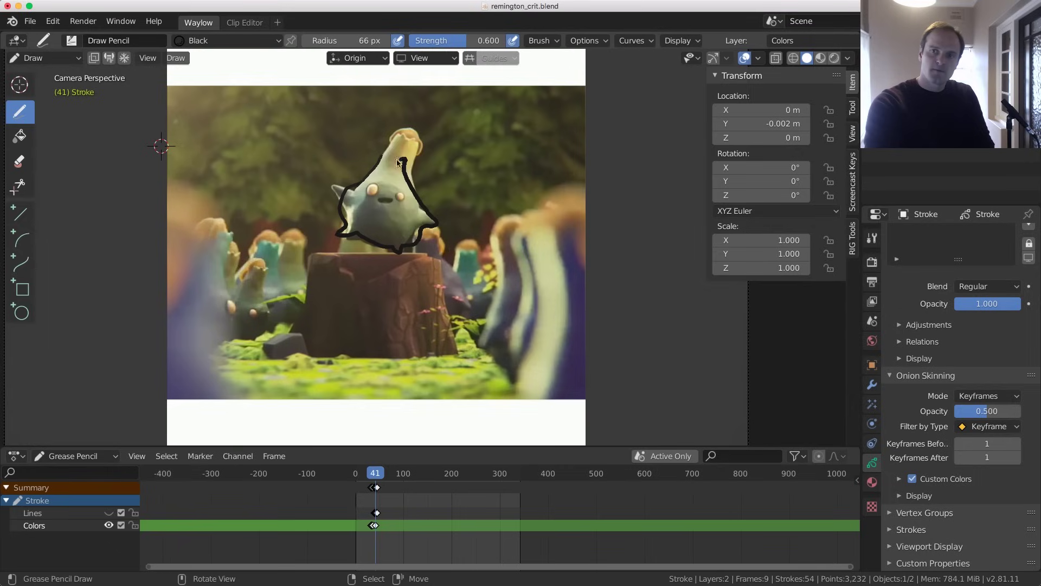
pyautogui.press('Left')
pyautogui.press('Right')
pyautogui.press('Left')
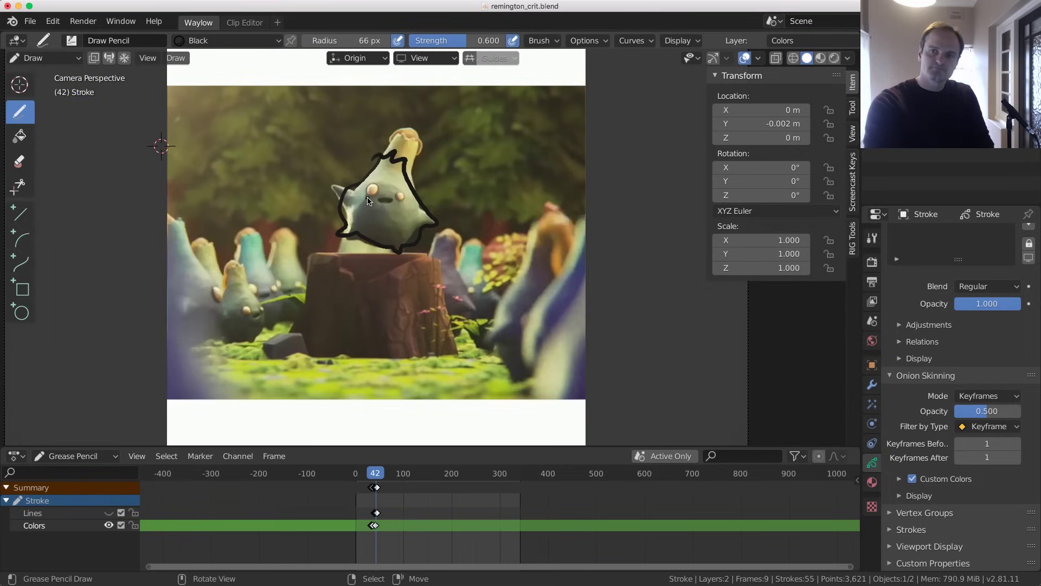
pyautogui.press('Right')
pyautogui.press('Left')
pyautogui.press('Right')
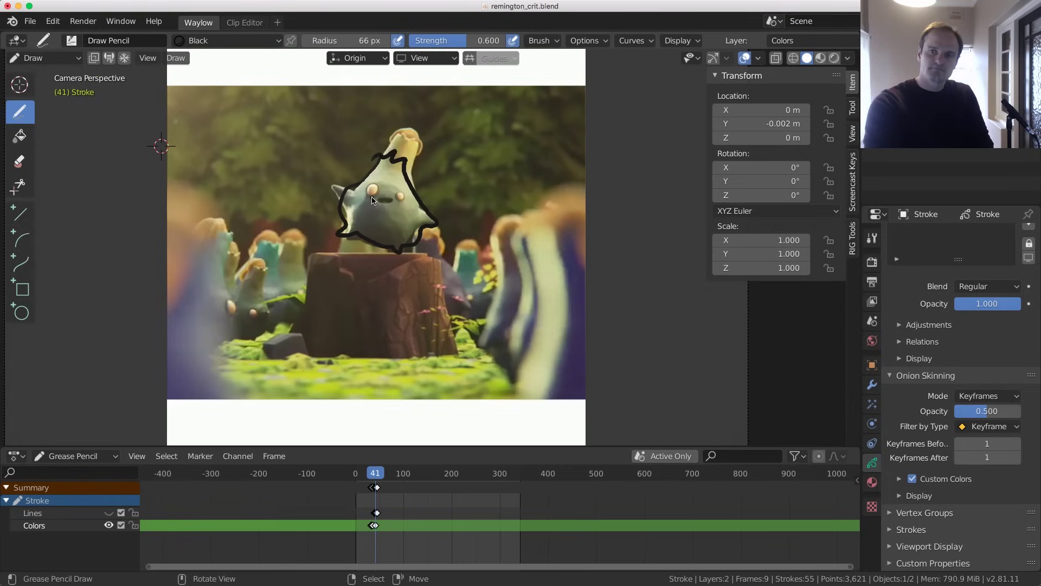
pyautogui.press('Left')
pyautogui.press('Right')
pyautogui.press('Left')
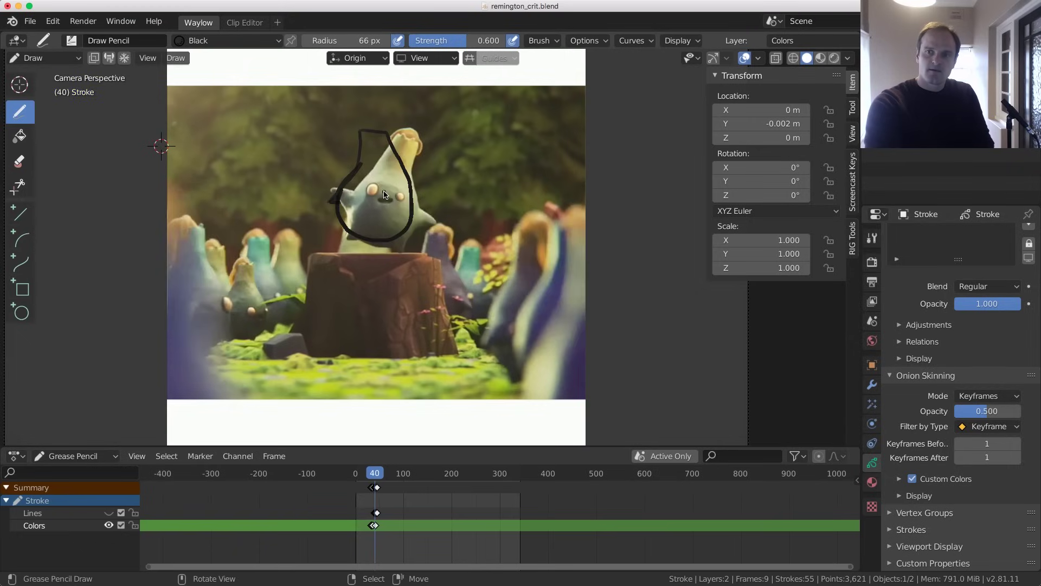
# Return to frame 40 and outline the character's body and neck over the footage
pyautogui.press('Right')
pyautogui.press('Left')
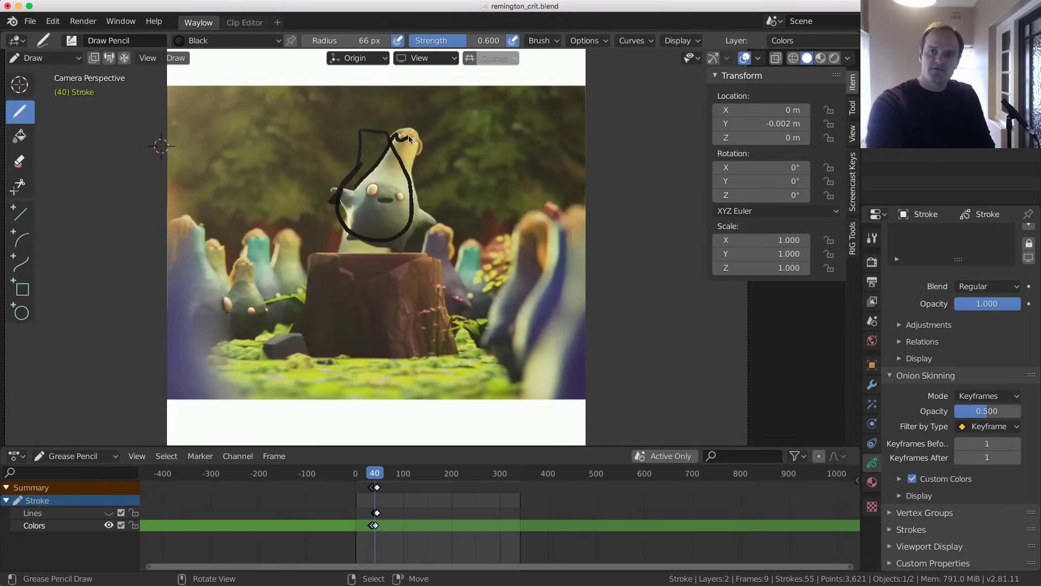
pyautogui.moveTo(416, 169)
pyautogui.mouseDown()
pyautogui.moveTo(431, 215)
pyautogui.moveTo(382, 245)
pyautogui.moveTo(335, 189)
pyautogui.moveTo(365, 177)
pyautogui.mouseUp()
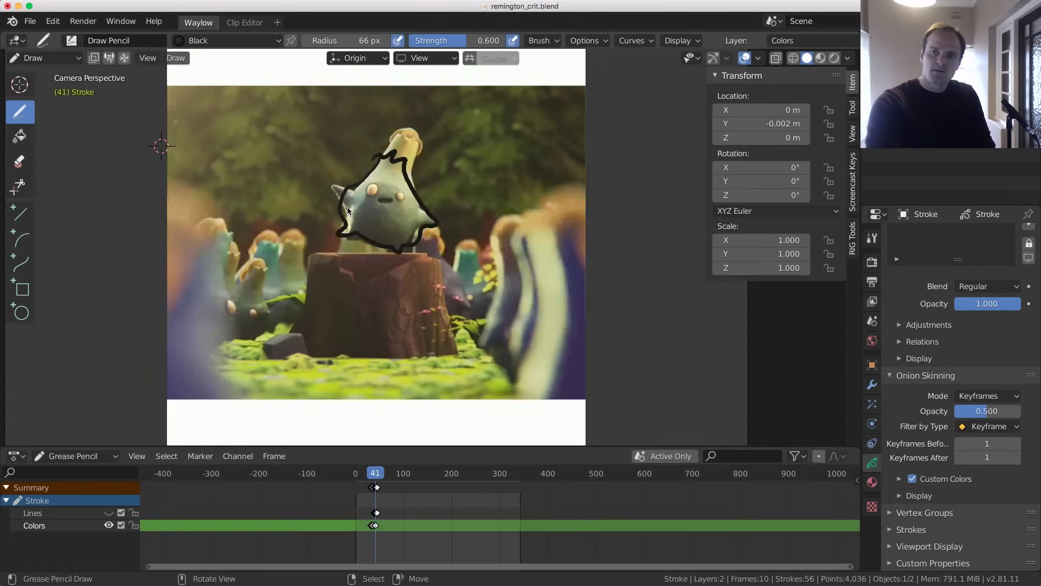
# Advance to frame 43 and outline the full character with both outstretched arms and the pointed neck
pyautogui.press('Right')
pyautogui.press('Right')
pyautogui.press('Right')
pyautogui.press('Right')
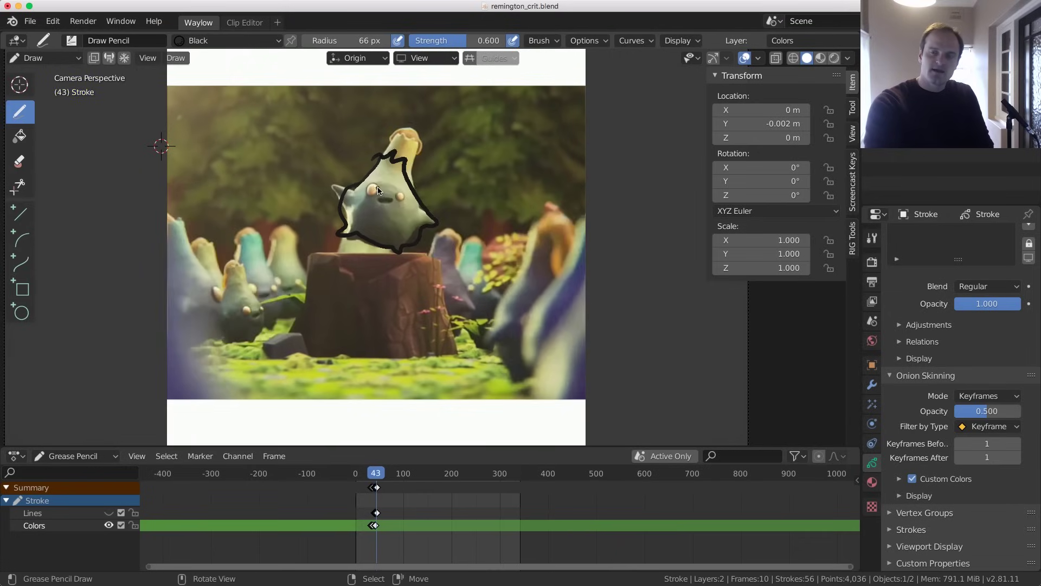
pyautogui.press('Left')
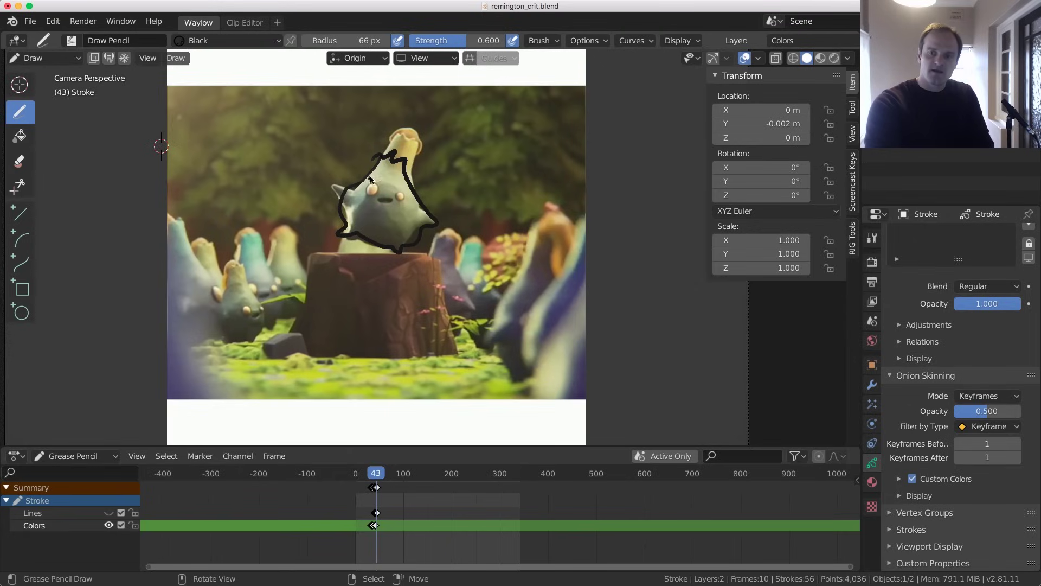
pyautogui.moveTo(413, 144)
pyautogui.mouseDown()
pyautogui.moveTo(436, 222)
pyautogui.moveTo(402, 252)
pyautogui.moveTo(341, 236)
pyautogui.moveTo(330, 185)
pyautogui.moveTo(385, 160)
pyautogui.mouseUp()
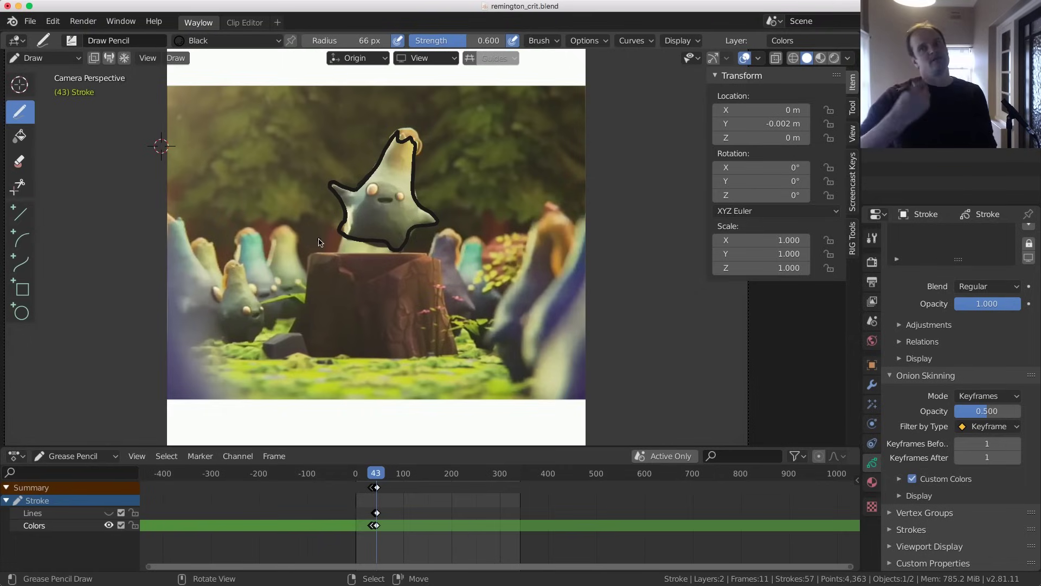
# Go through frames 44 to 84 one by one to compare the character's turns with the frame 43 outline
pyautogui.press('Right')
pyautogui.press('Right')
pyautogui.press('Right')
pyautogui.press('Right')
pyautogui.press('Right')
pyautogui.press('Right')
pyautogui.press('Right')
pyautogui.press('Right')
pyautogui.press('Right')
pyautogui.press('Right')
pyautogui.press('Right')
pyautogui.press('Right')
pyautogui.press('Right')
pyautogui.press('Right')
pyautogui.press('Right')
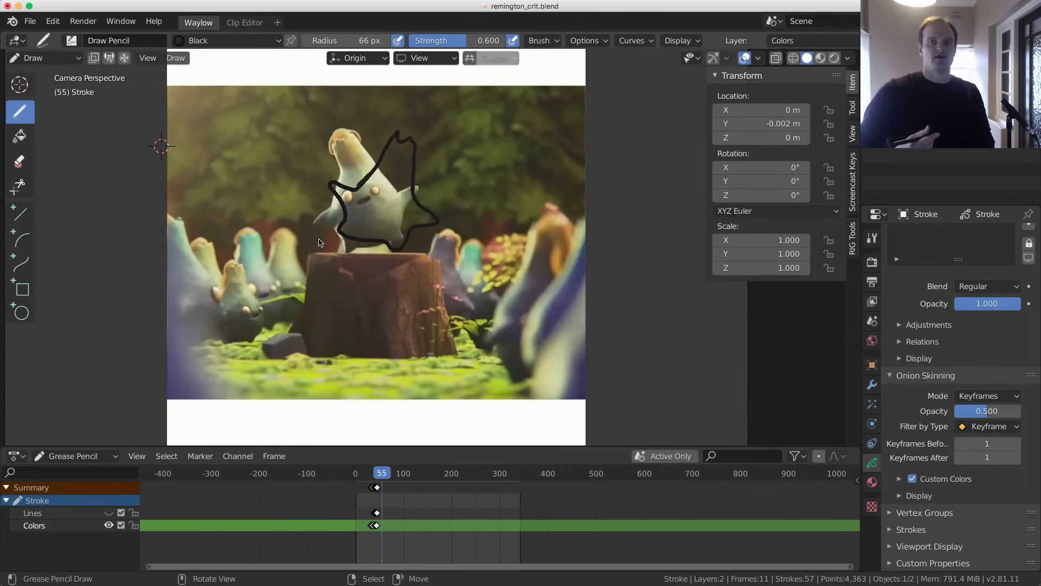
pyautogui.press('Right')
pyautogui.press('Right')
pyautogui.press('Right')
pyautogui.press('Right')
pyautogui.press('Right')
pyautogui.press('Right')
pyautogui.press('Right')
pyautogui.press('Right')
pyautogui.press('Right')
pyautogui.press('Right')
pyautogui.press('Right')
pyautogui.press('Right')
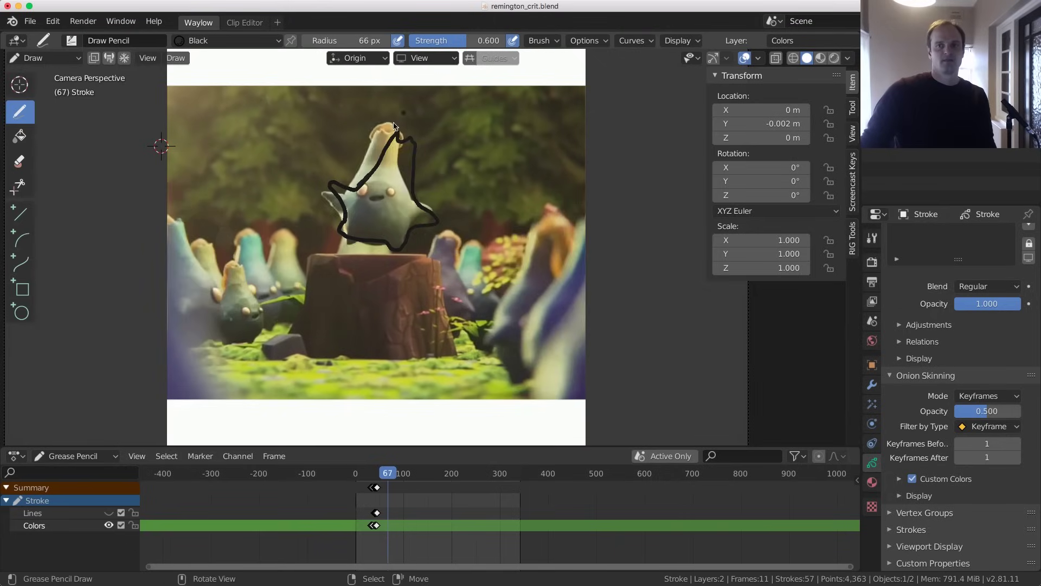
pyautogui.press('Right')
pyautogui.press('Right')
pyautogui.press('Right')
pyautogui.press('Right')
pyautogui.press('Right')
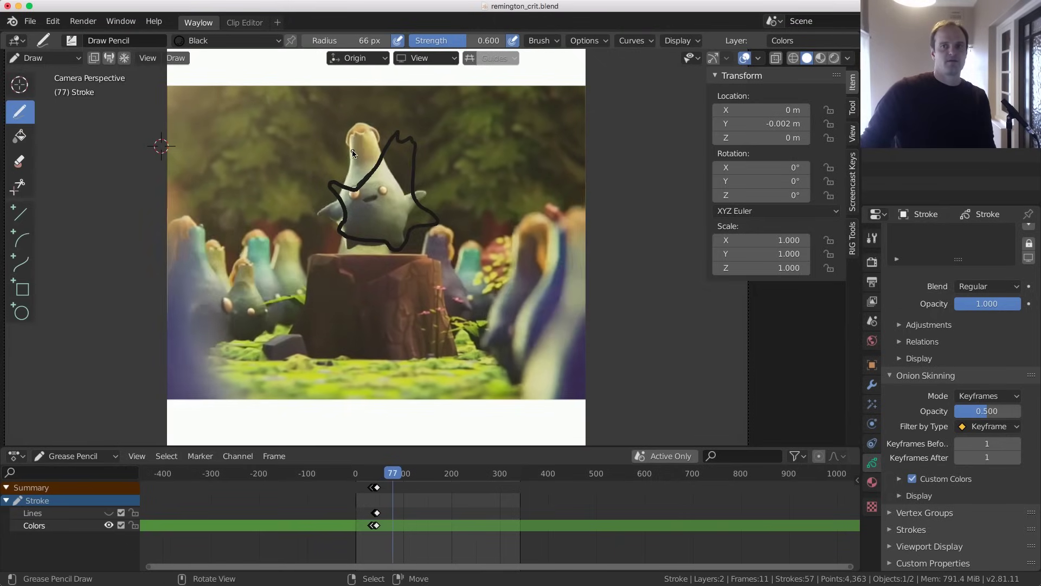
pyautogui.press('Right')
pyautogui.press('Right')
pyautogui.press('Right')
pyautogui.press('Right')
pyautogui.press('Right')
pyautogui.press('Right')
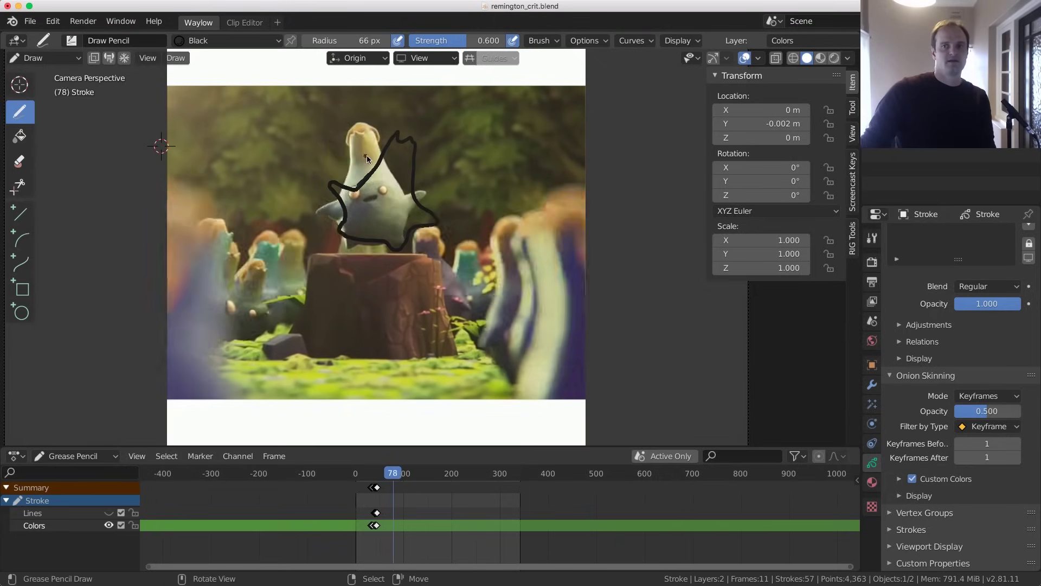
pyautogui.press('Right')
pyautogui.press('Right')
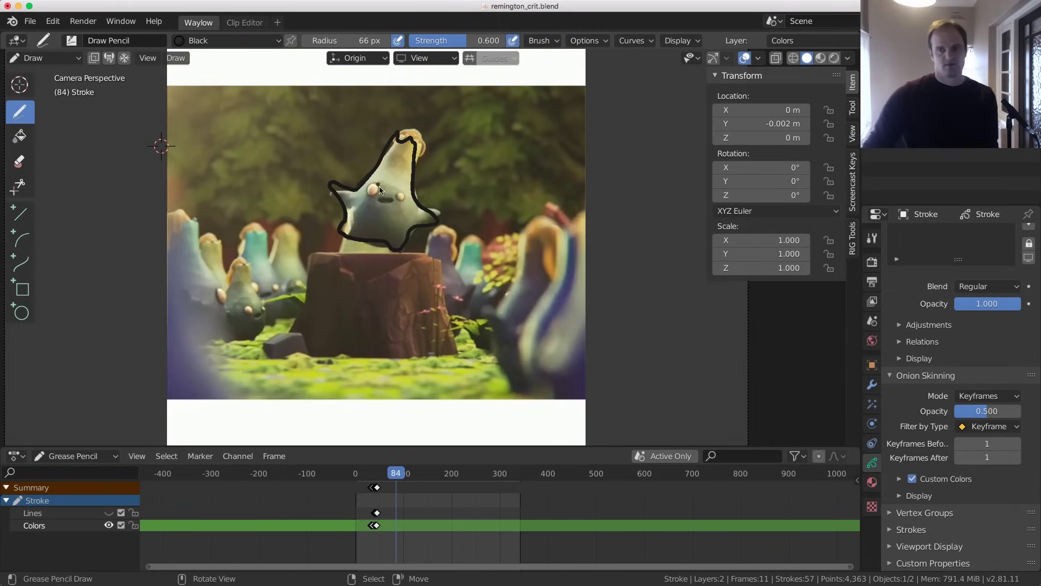
# Scrub and play the clip from frame 84 up to frame 188 to review the character's turns and jump
pyautogui.moveTo(396, 496)
pyautogui.mouseDown()
pyautogui.moveTo(419, 496)
pyautogui.moveTo(394, 496)
pyautogui.moveTo(406, 496)
pyautogui.mouseUp()
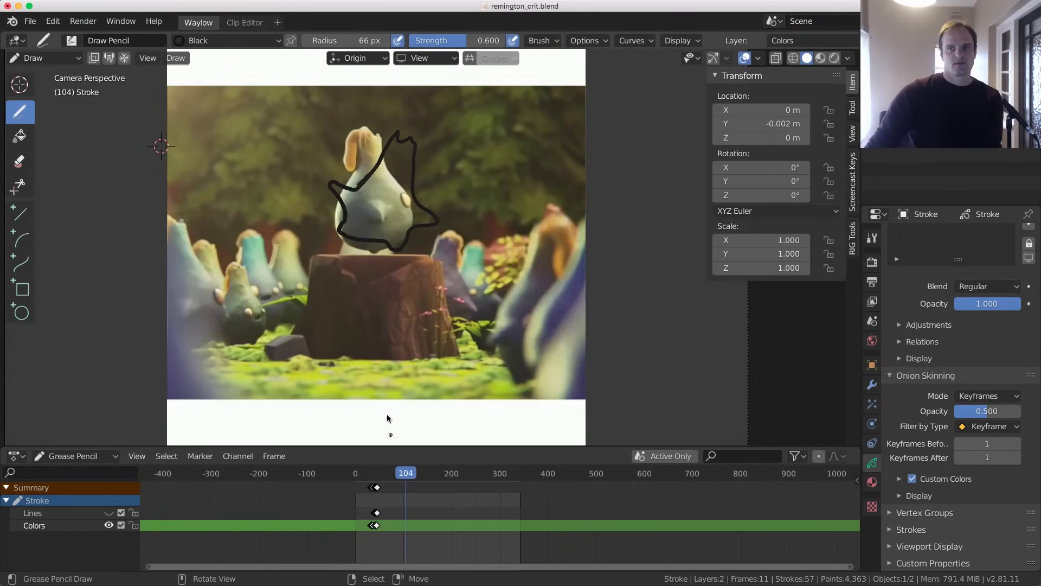
pyautogui.press('space')
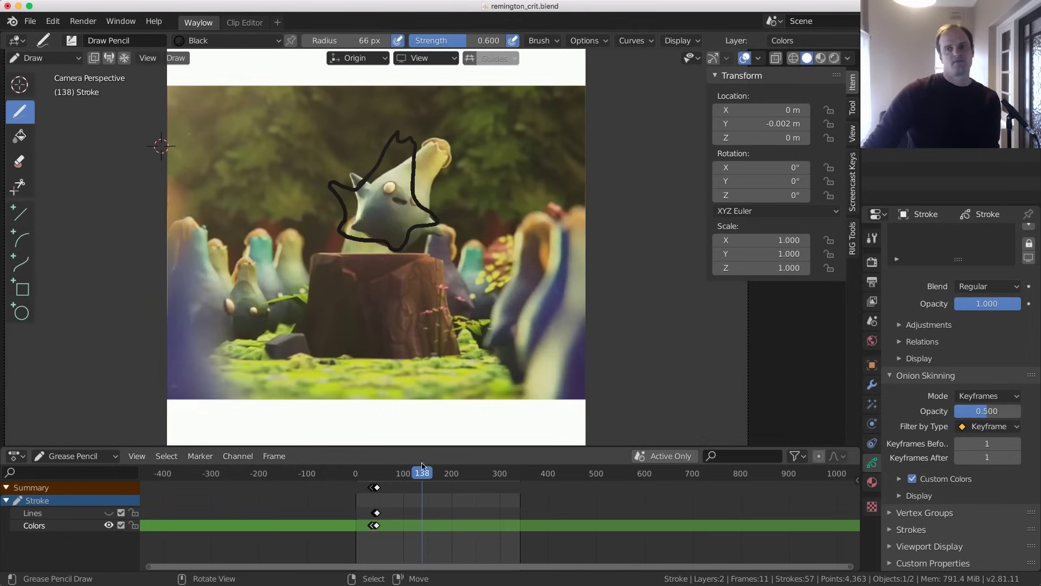
pyautogui.moveTo(422, 465); pyautogui.dragTo(443, 521)
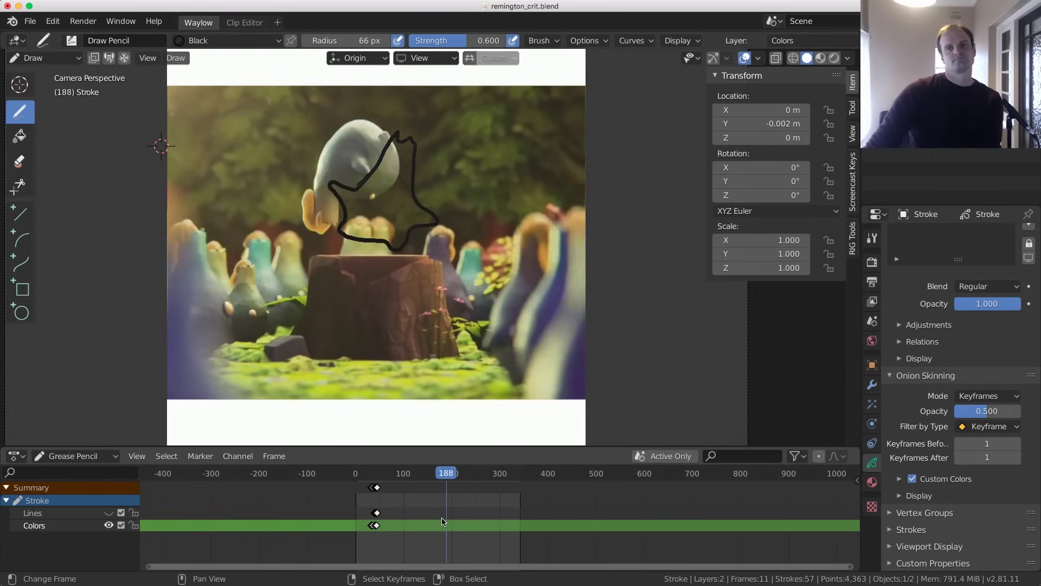
# Go back and forth between frames 188 and 196 to examine the character's airborne pose before landing
pyautogui.press('Right')
pyautogui.press('Right')
pyautogui.press('Right')
pyautogui.press('Right')
pyautogui.press('Right')
pyautogui.press('Right')
pyautogui.press('Right')
pyautogui.press('Right')
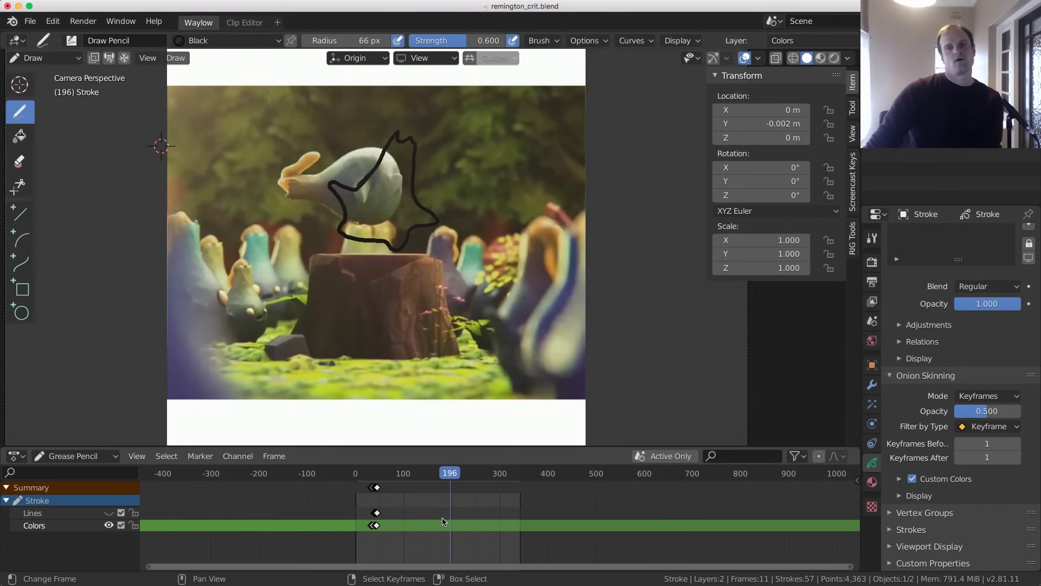
pyautogui.press('Left')
pyautogui.press('Left')
pyautogui.press('Left')
pyautogui.press('Left')
pyautogui.press('Left')
pyautogui.press('Left')
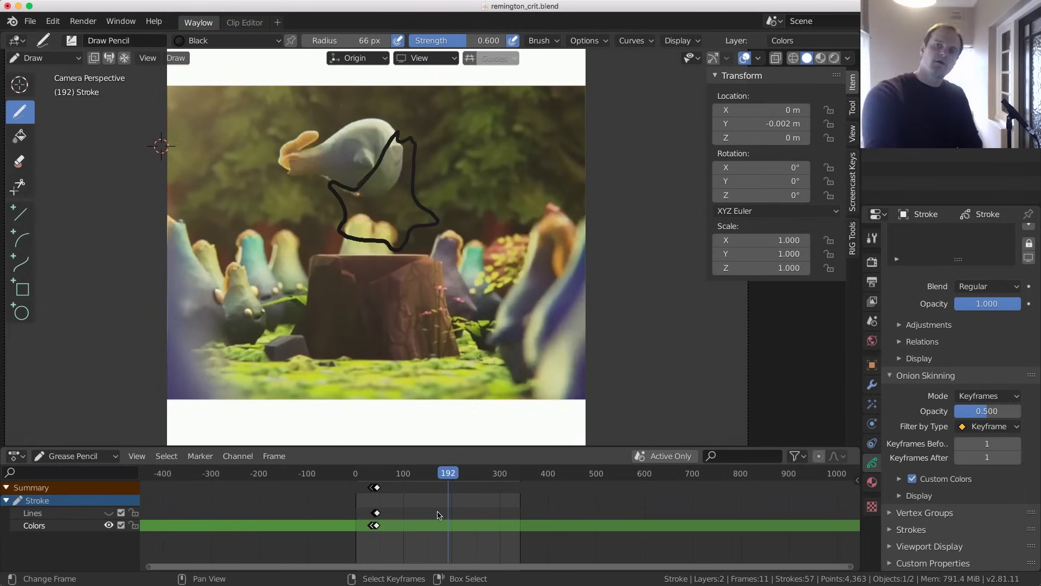
pyautogui.press('Right')
pyautogui.press('Right')
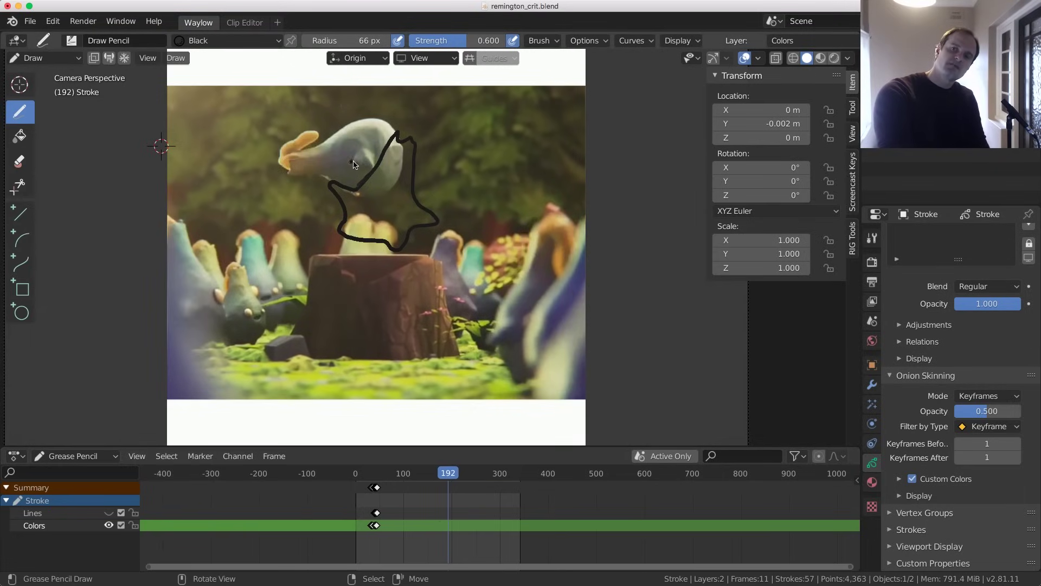
pyautogui.press('Left')
pyautogui.press('Left')
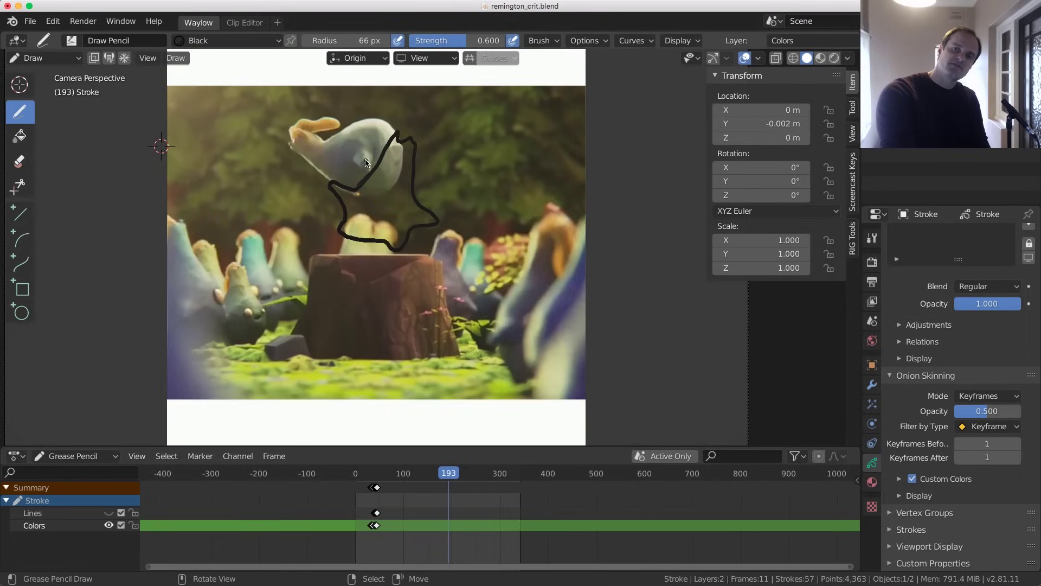
# Go back to frame 182 and forward to frame 193 to study how the body and neck swing in the air
pyautogui.press('Left')
pyautogui.press('Left')
pyautogui.press('Left')
pyautogui.press('Left')
pyautogui.press('Left')
pyautogui.press('Left')
pyautogui.press('Left')
pyautogui.press('Left')
pyautogui.press('Left')
pyautogui.press('Left')
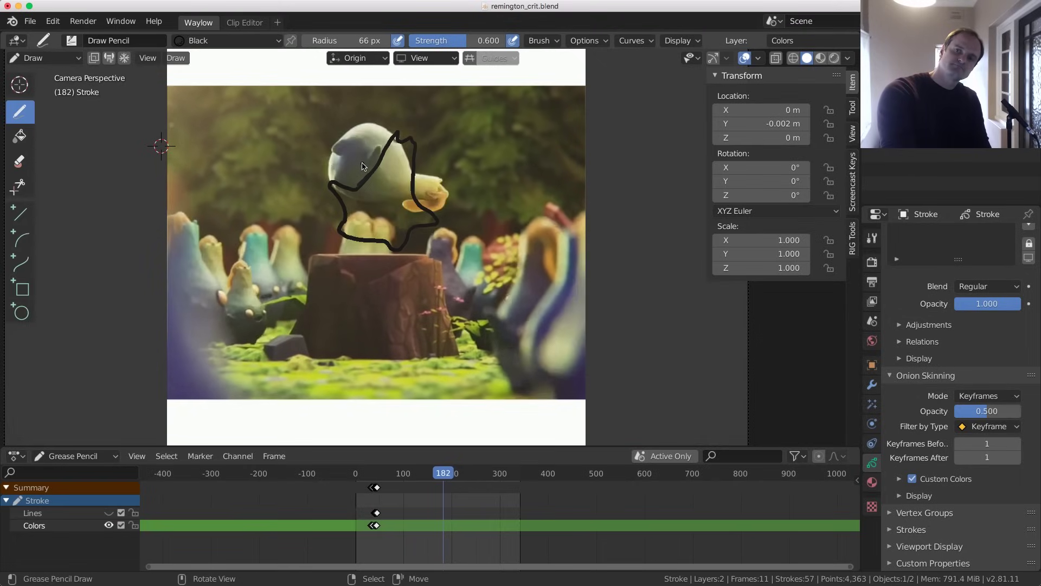
pyautogui.press('Right')
pyautogui.press('Right')
pyautogui.press('Right')
pyautogui.press('Right')
pyautogui.press('Right')
pyautogui.press('Right')
pyautogui.press('Right')
pyautogui.press('Right')
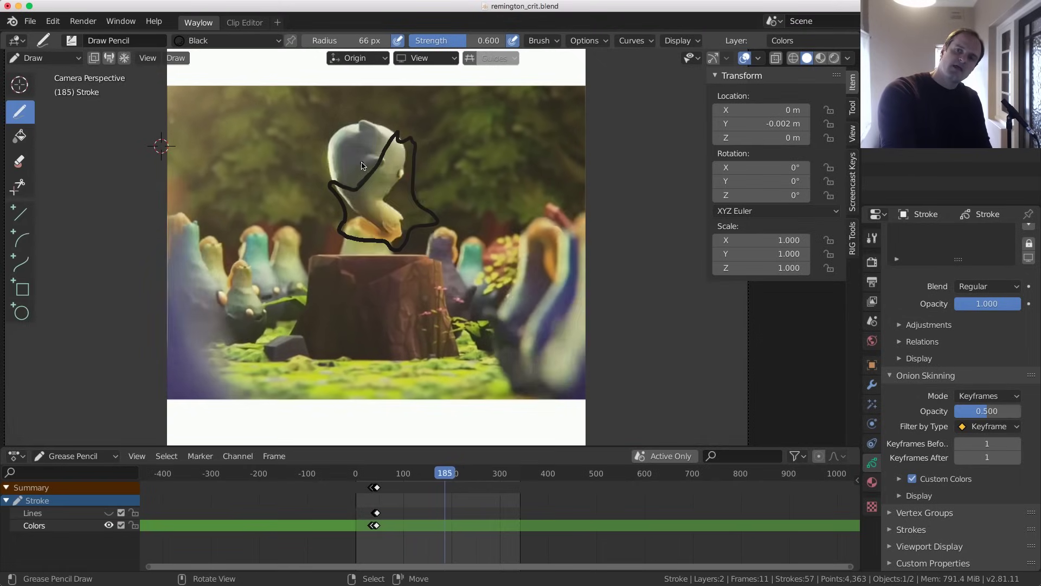
pyautogui.press('Right')
pyautogui.press('Right')
pyautogui.press('Right')
pyautogui.press('Right')
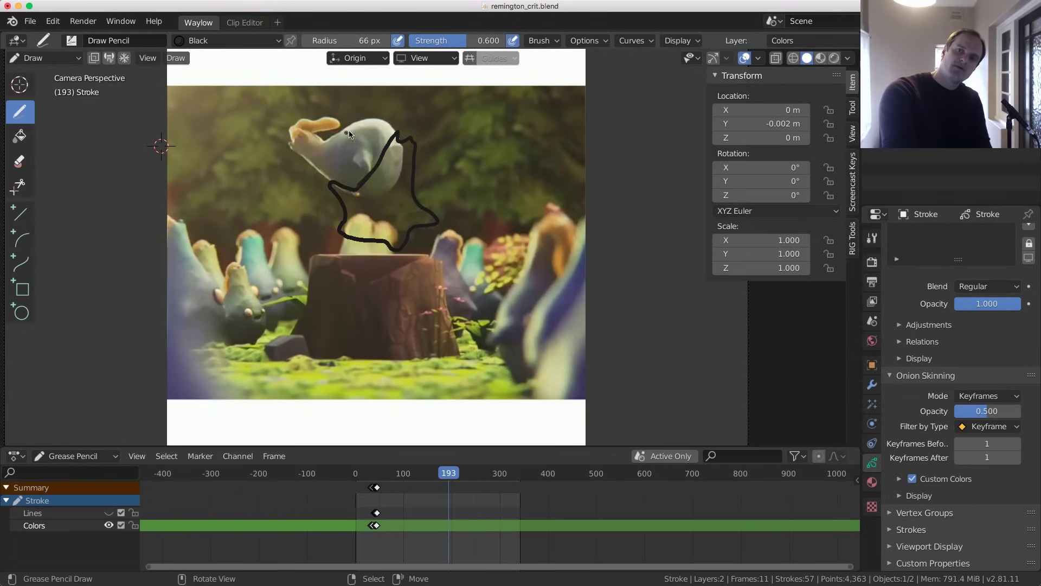
# Outline the airborne character's rounded body and raised neck at frame 193
pyautogui.moveTo(328, 132); pyautogui.dragTo(392, 125)
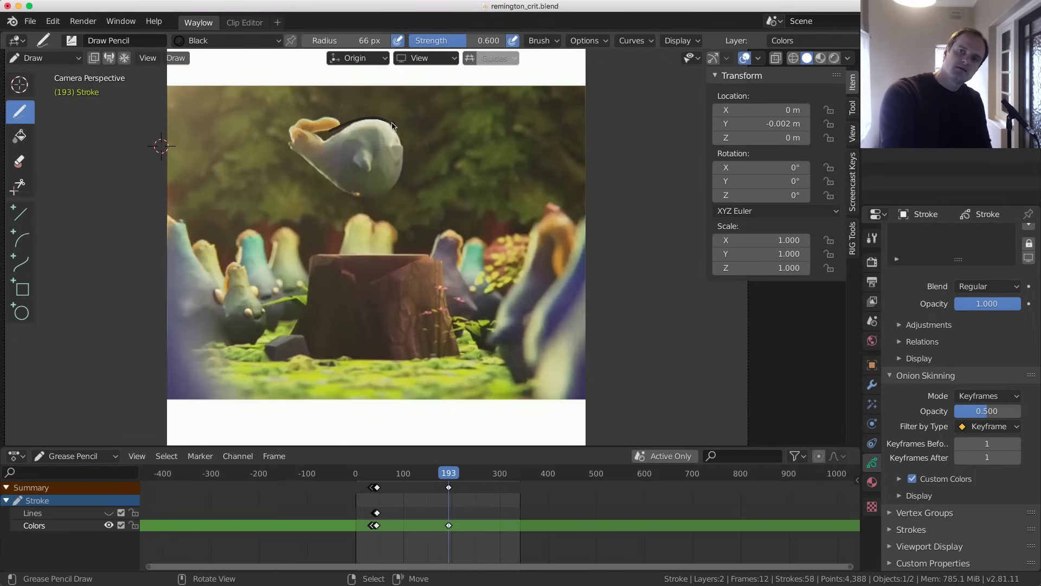
pyautogui.moveTo(334, 183); pyautogui.dragTo(398, 174)
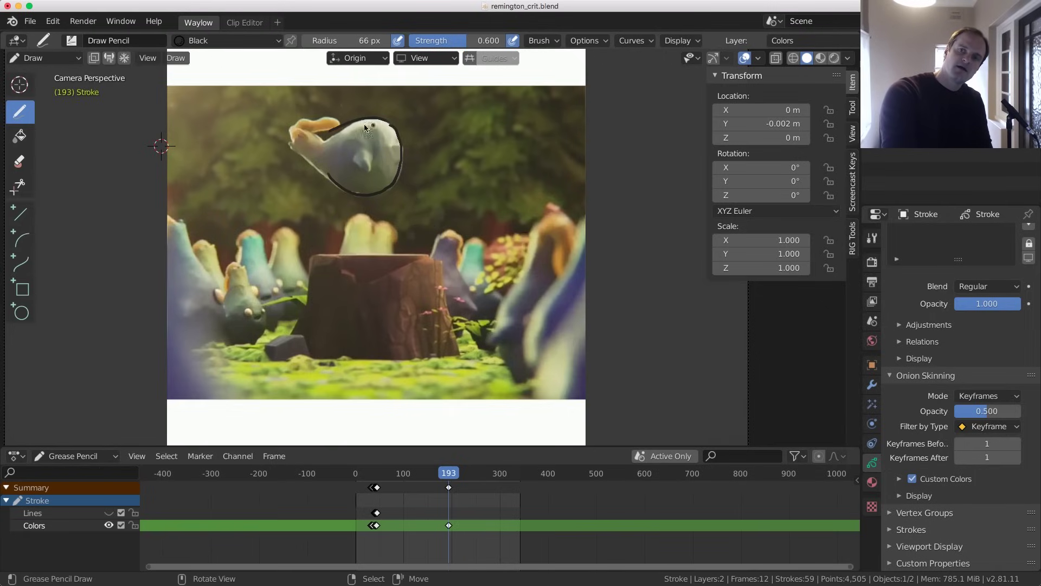
pyautogui.moveTo(324, 136)
pyautogui.mouseDown()
pyautogui.moveTo(304, 142)
pyautogui.moveTo(326, 184)
pyautogui.mouseUp()
# At frame 196, outline the body stretched down to the stump and add an upward arrow and vertical drag lines
pyautogui.press('Right')
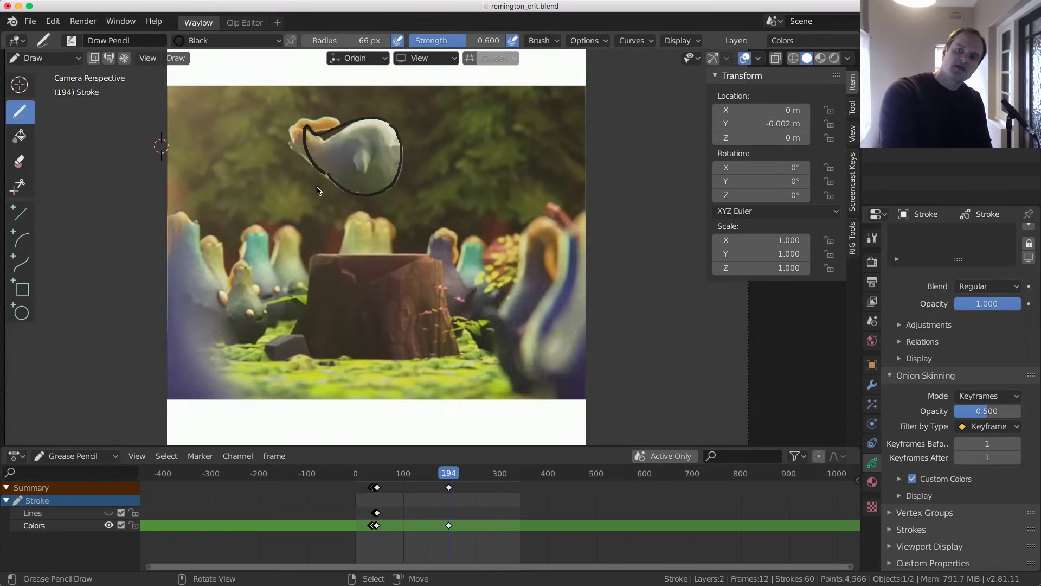
pyautogui.press('Right')
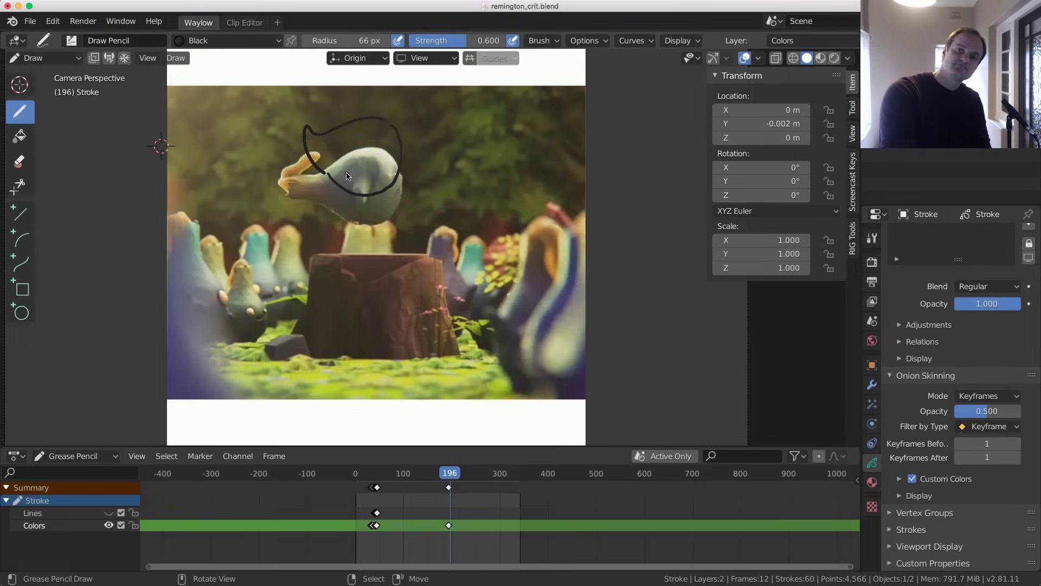
pyautogui.moveTo(360, 252)
pyautogui.mouseDown()
pyautogui.moveTo(305, 212)
pyautogui.moveTo(333, 168)
pyautogui.mouseUp()
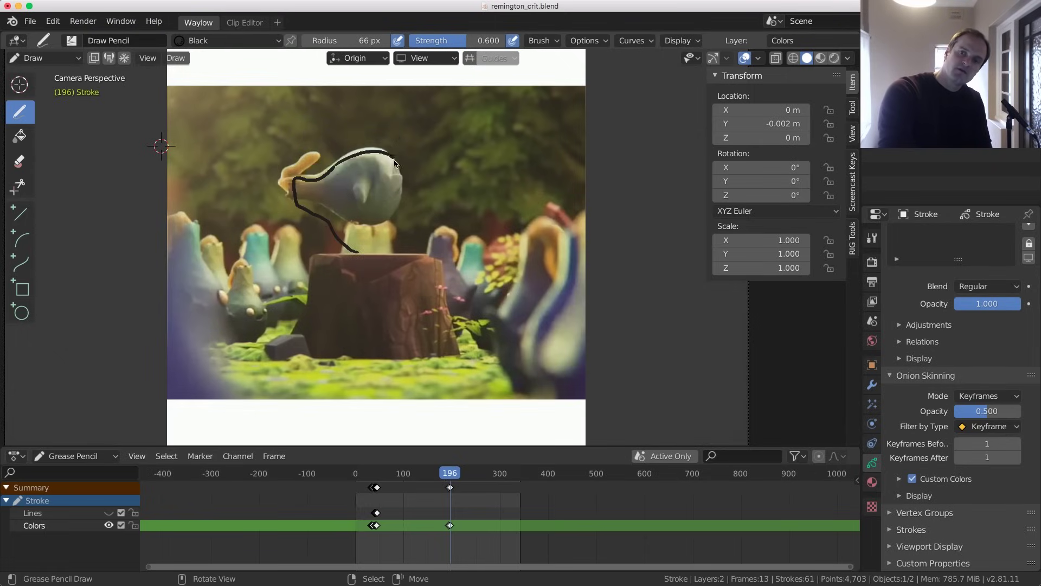
pyautogui.moveTo(397, 216); pyautogui.dragTo(346, 248)
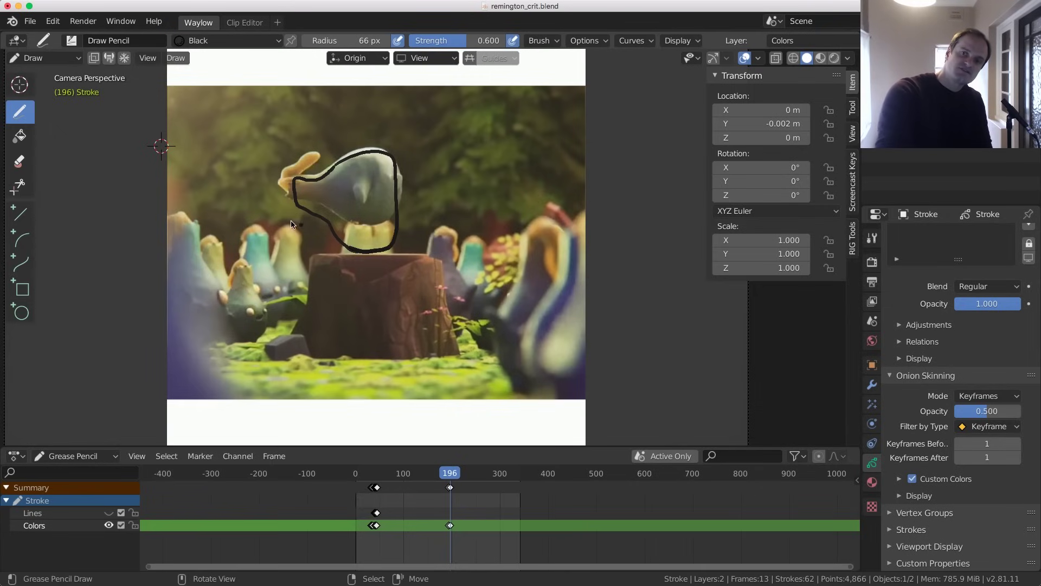
pyautogui.moveTo(278, 232)
pyautogui.mouseDown()
pyautogui.moveTo(273, 164)
pyautogui.moveTo(264, 185)
pyautogui.mouseUp()
pyautogui.moveTo(326, 205)
pyautogui.mouseDown()
pyautogui.moveTo(327, 151)
pyautogui.moveTo(347, 202)
pyautogui.mouseUp()
pyautogui.moveTo(373, 154); pyautogui.dragTo(367, 194)
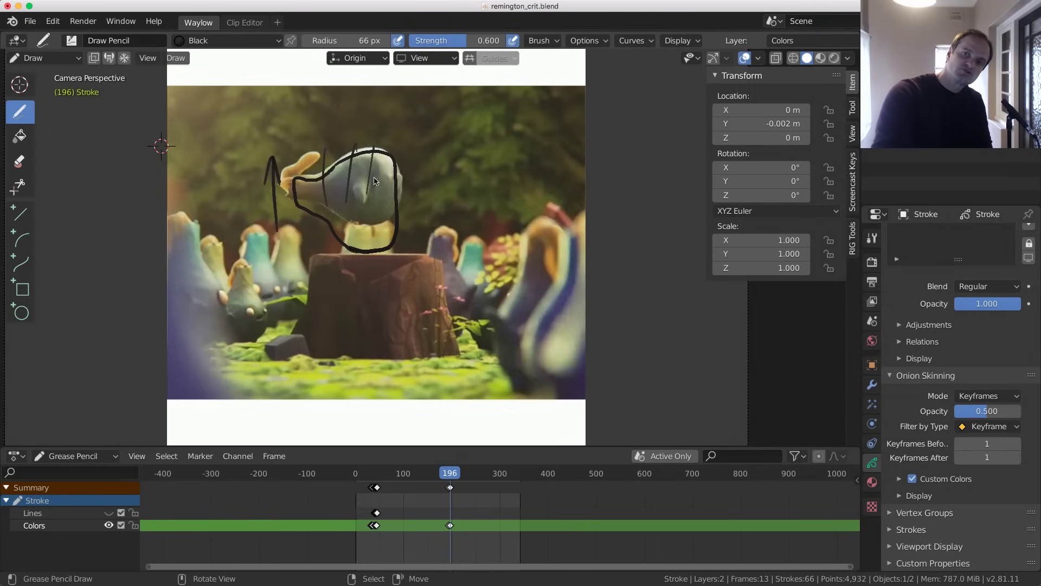
pyautogui.click(382, 186)
# Outline a flattened, squashed landing pose on the stump at frame 199 and compare it with the frames up to 202
pyautogui.press('Right')
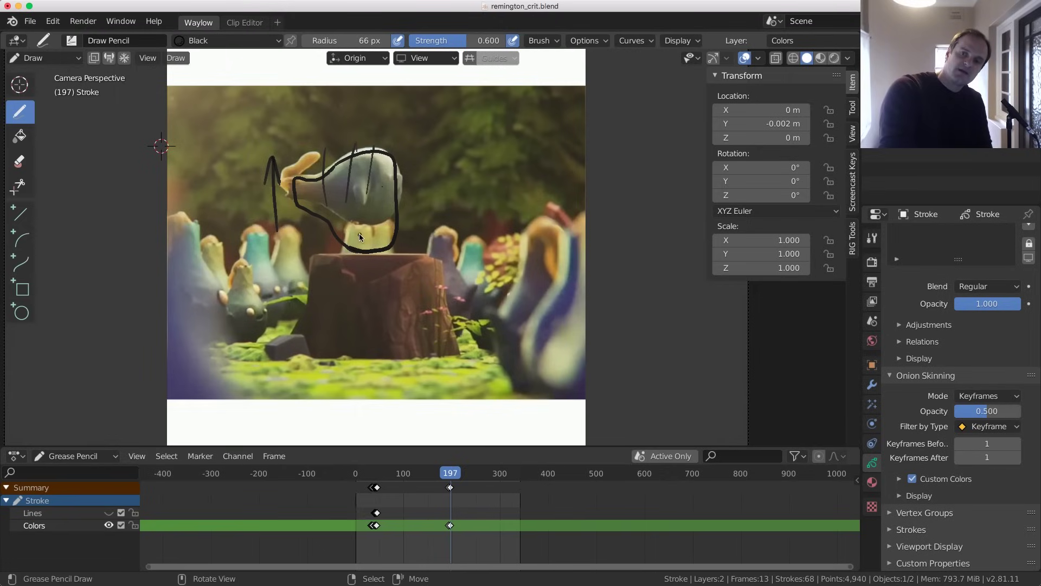
pyautogui.press('Right')
pyautogui.press('Right')
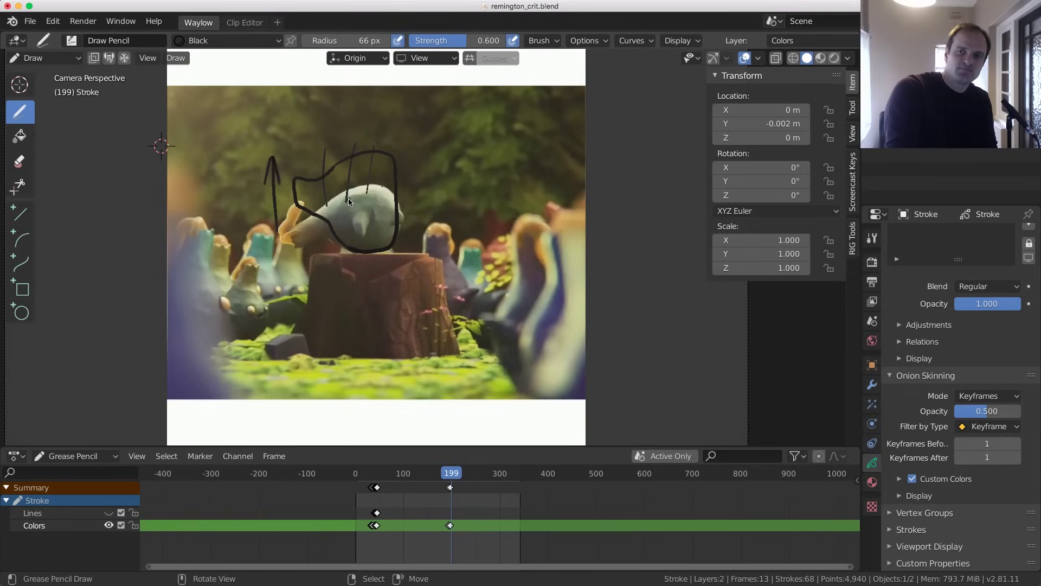
pyautogui.moveTo(350, 202)
pyautogui.mouseDown()
pyautogui.moveTo(278, 233)
pyautogui.moveTo(380, 251)
pyautogui.mouseUp()
pyautogui.moveTo(348, 202)
pyautogui.mouseDown()
pyautogui.moveTo(408, 239)
pyautogui.moveTo(390, 249)
pyautogui.mouseUp()
pyautogui.press('Right')
pyautogui.press('Right')
pyautogui.press('Right')
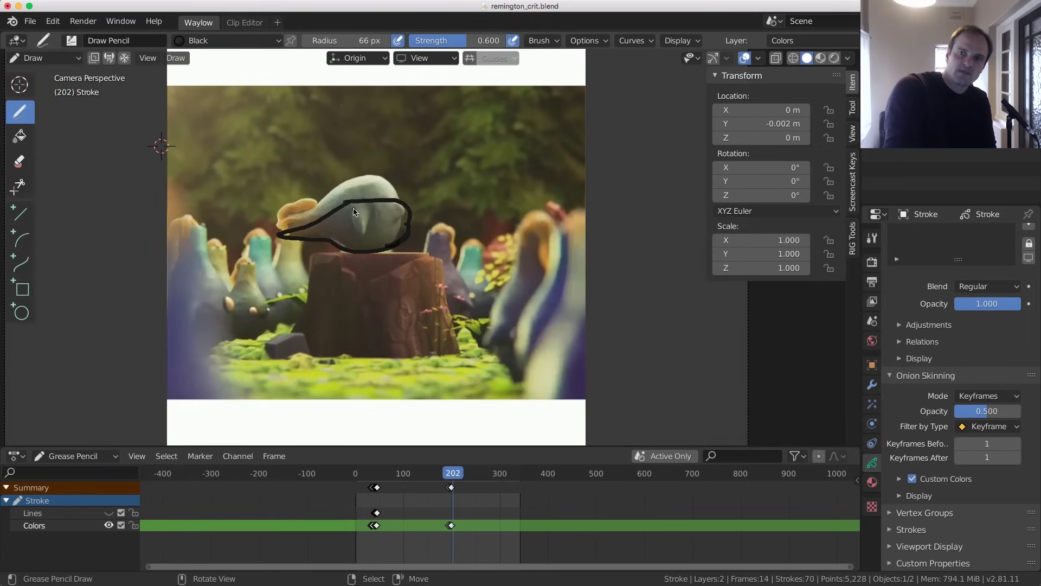
# Examine the landed pose up to frame 206 and the jump from the stump around frames 285 to 292
pyautogui.press('Right')
pyautogui.press('Right')
pyautogui.press('Right')
pyautogui.press('Right')
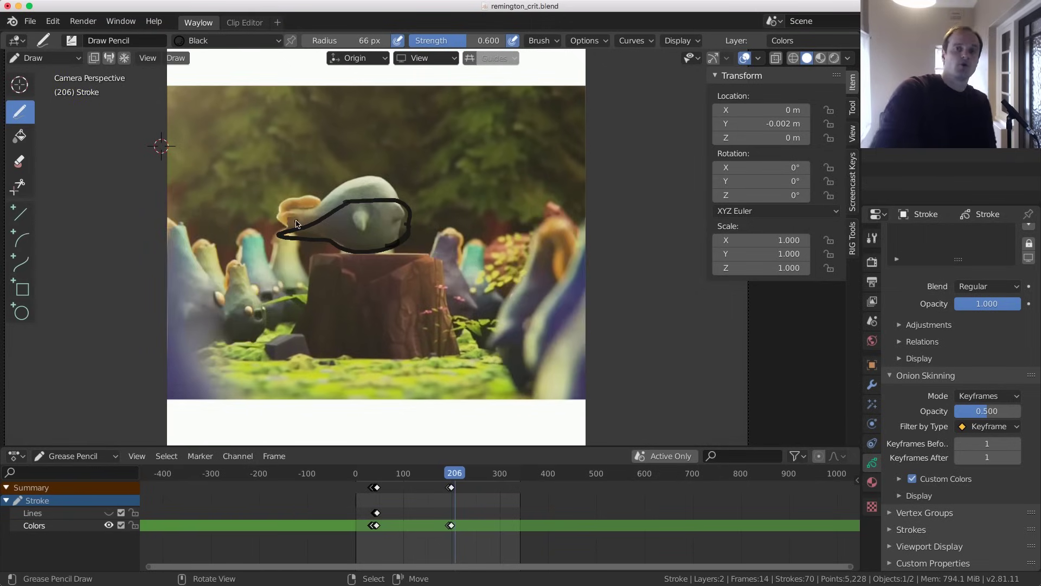
pyautogui.moveTo(434, 493); pyautogui.dragTo(493, 510)
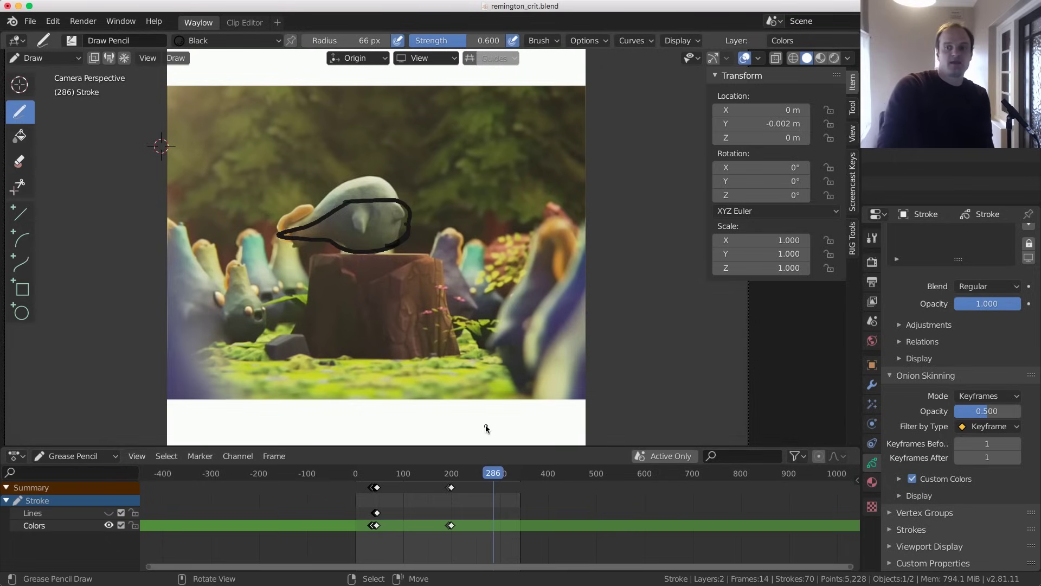
pyautogui.scroll(4, 490, 325)
pyautogui.press('Left')
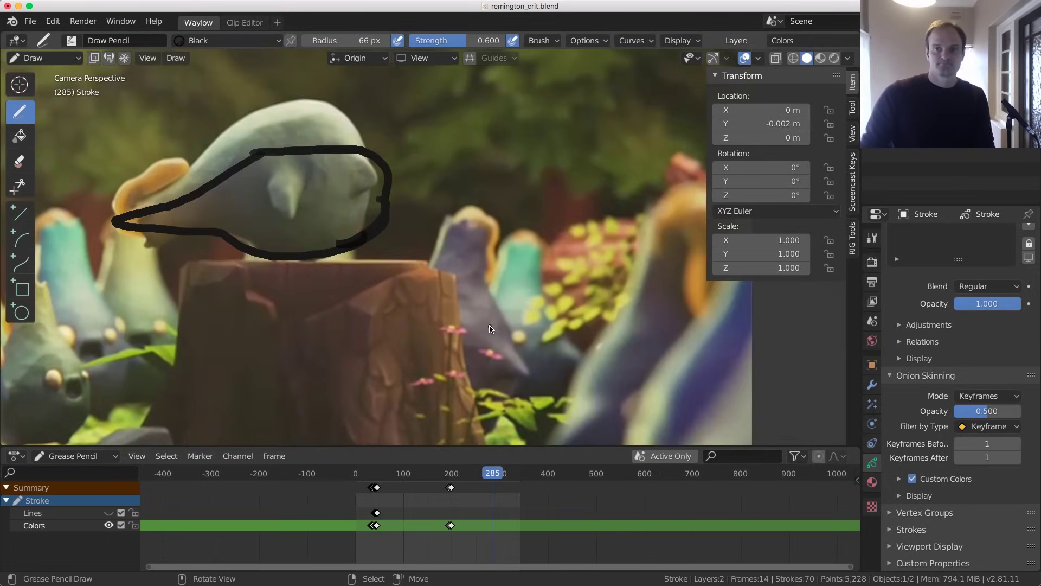
pyautogui.press('Right')
pyautogui.press('Right')
pyautogui.press('Right')
pyautogui.press('Right')
pyautogui.scroll(-2, 469, 243)
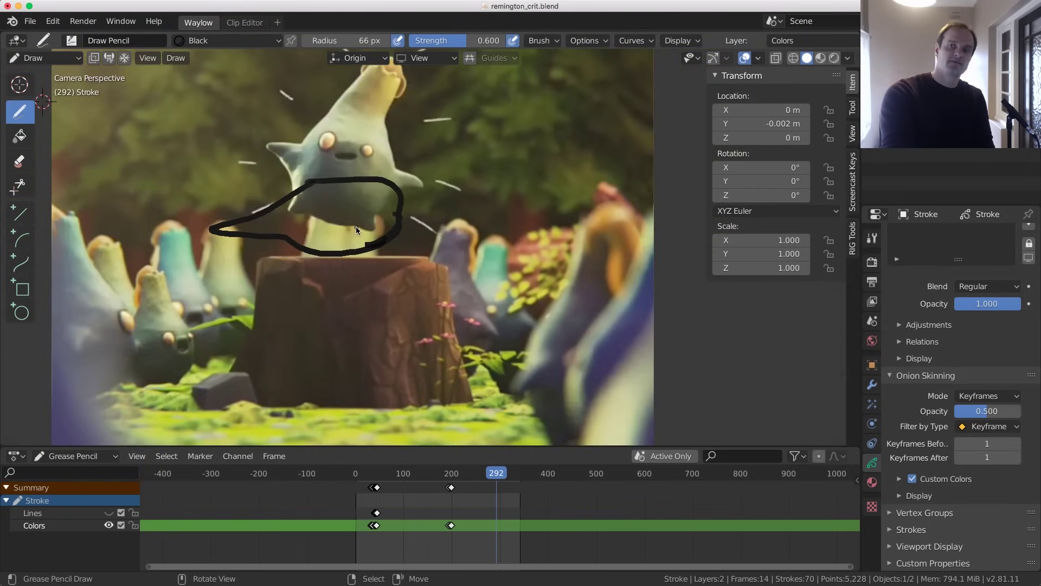
# Draw a small mark outside the footage at frame 292 to end the held squash outline there
pyautogui.click(410, 119)
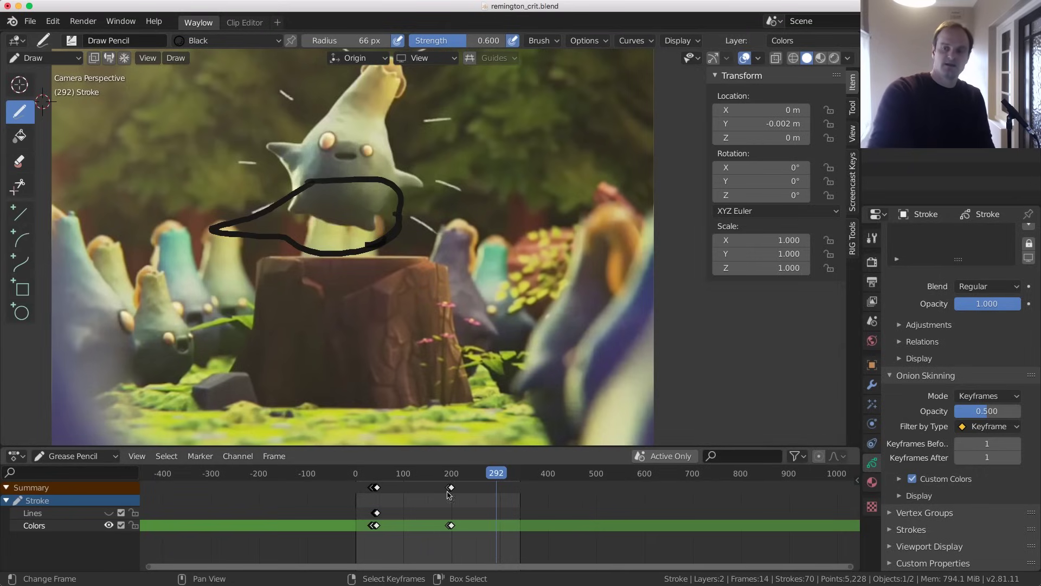
pyautogui.moveTo(676, 400); pyautogui.dragTo(700, 396)
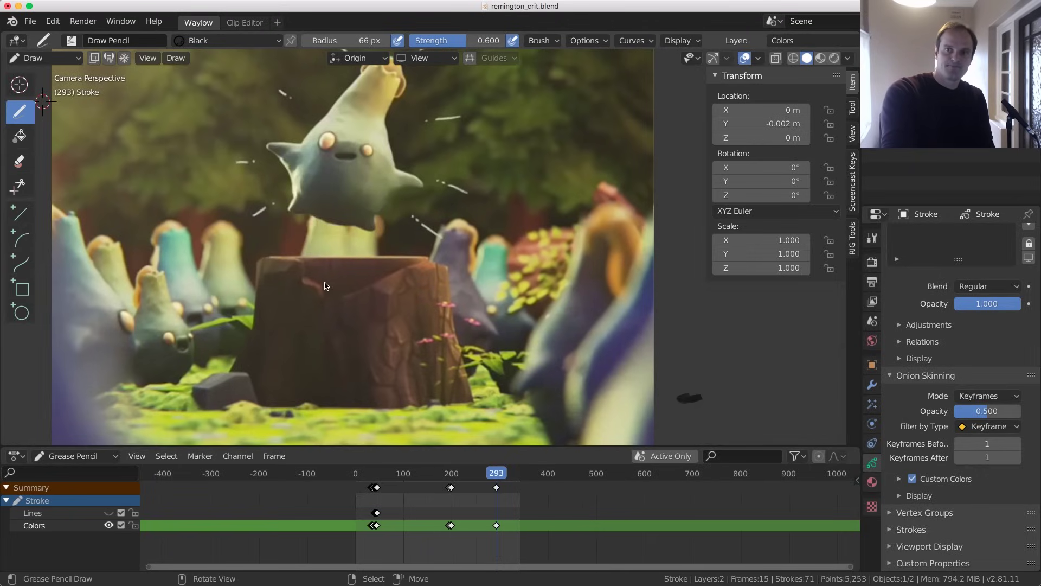
pyautogui.press('Left')
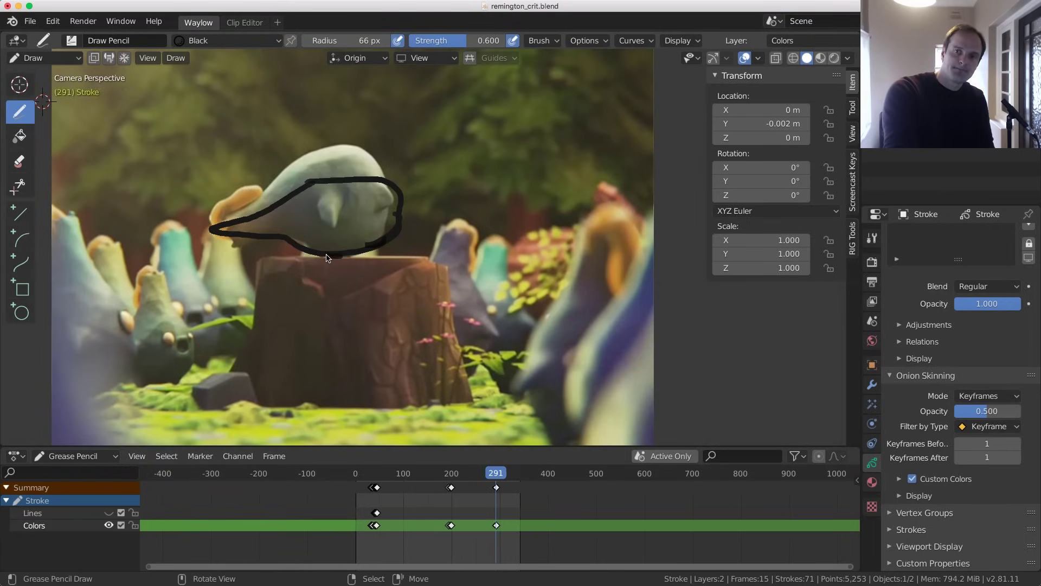
pyautogui.moveTo(275, 245)
pyautogui.mouseDown()
pyautogui.moveTo(225, 246)
pyautogui.moveTo(227, 226)
pyautogui.moveTo(319, 192)
pyautogui.mouseUp()
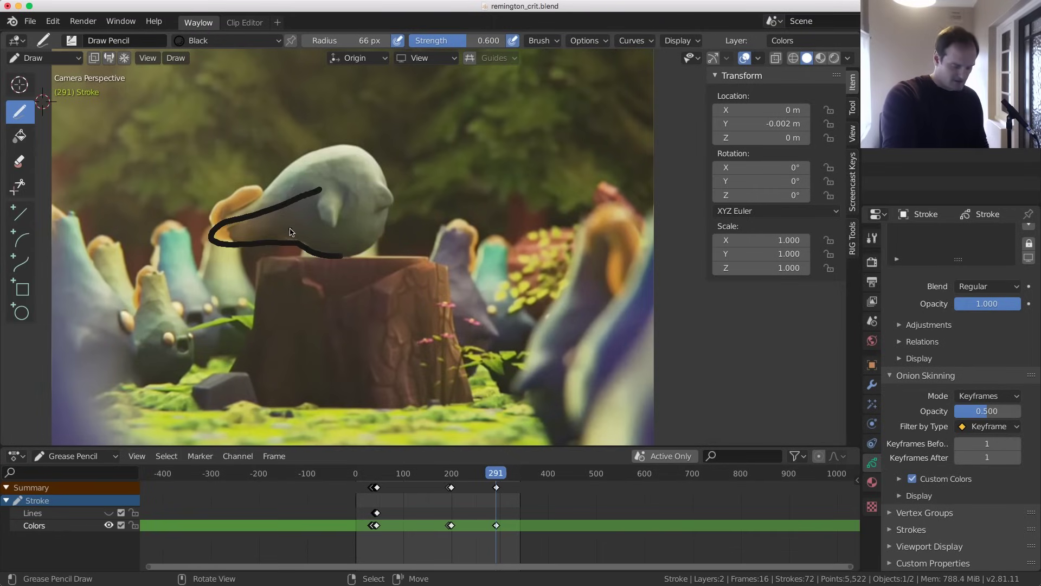
pyautogui.hotkey('ctrl', 'z')
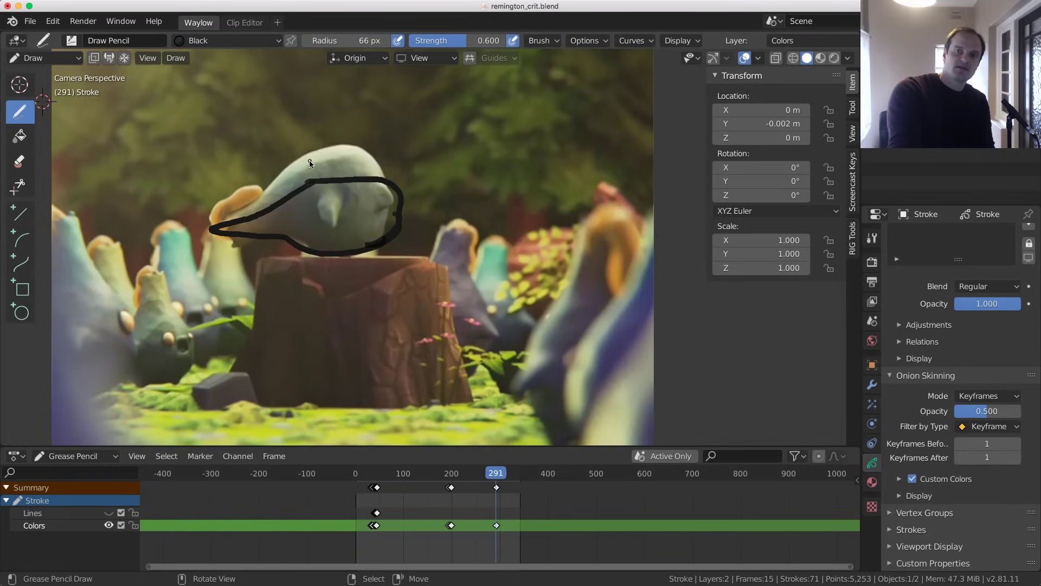
# At frame 290, outline the crouched character's rounded body and bent-down neck, and compare it with the preceding frames
pyautogui.moveTo(249, 205)
pyautogui.mouseDown()
pyautogui.moveTo(299, 161)
pyautogui.moveTo(378, 161)
pyautogui.mouseUp()
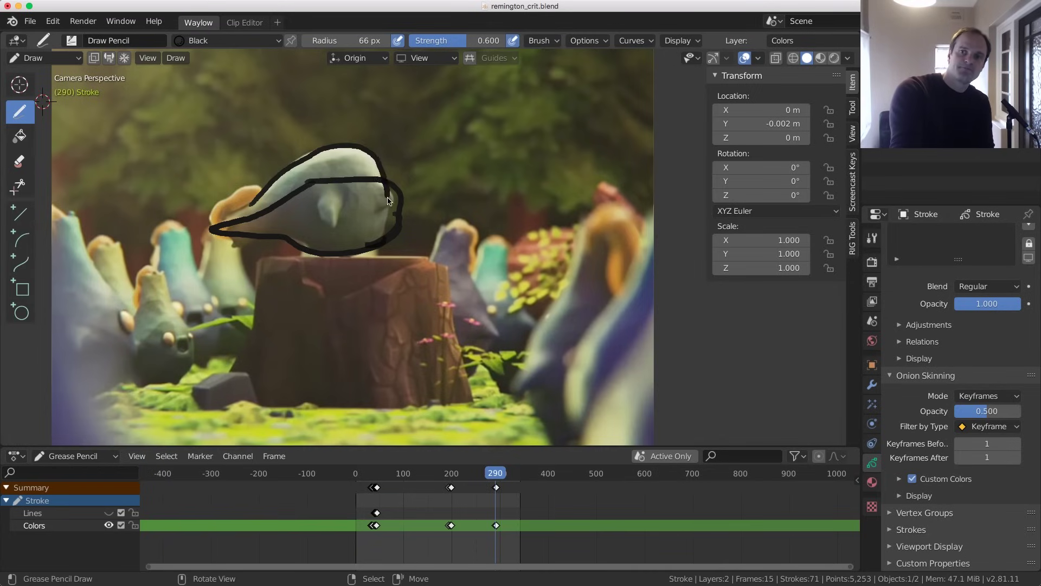
pyautogui.moveTo(389, 201)
pyautogui.mouseDown()
pyautogui.moveTo(379, 245)
pyautogui.moveTo(334, 254)
pyautogui.moveTo(226, 233)
pyautogui.moveTo(251, 204)
pyautogui.mouseUp()
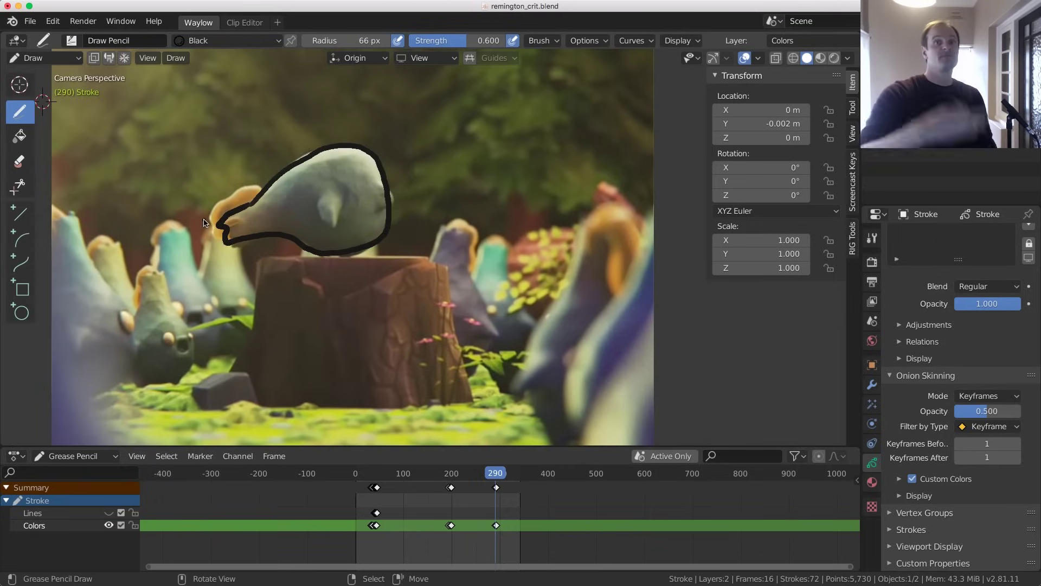
pyautogui.press('Left')
pyautogui.press('Left')
pyautogui.press('Right')
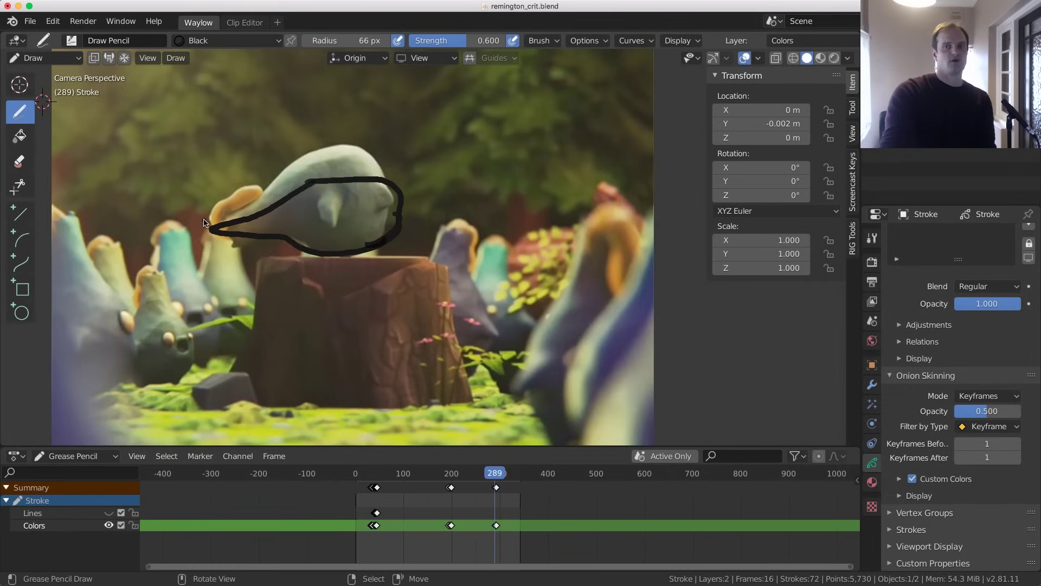
pyautogui.press('Right')
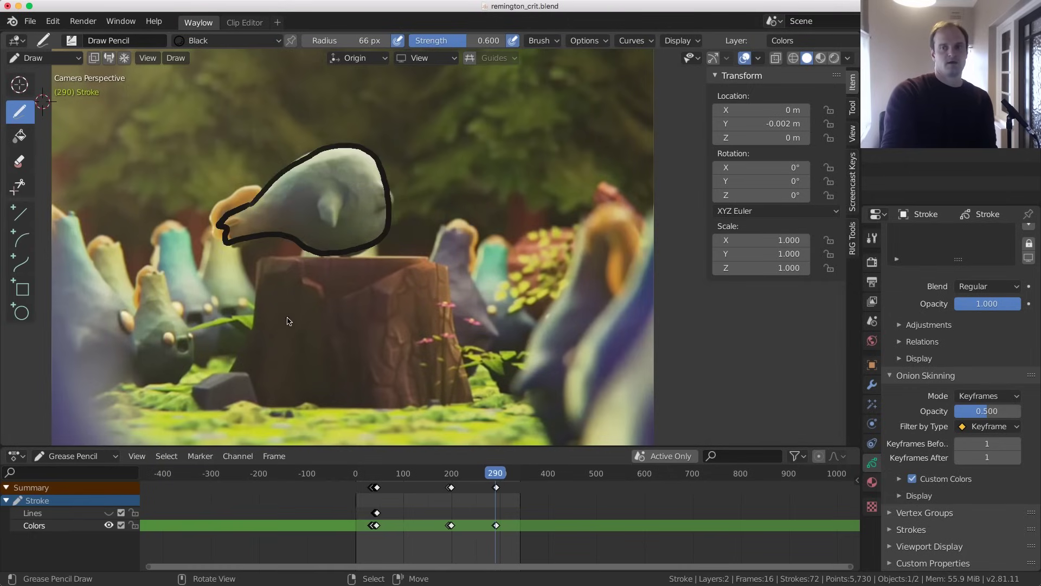
pyautogui.press('Down')
pyautogui.press('Up')
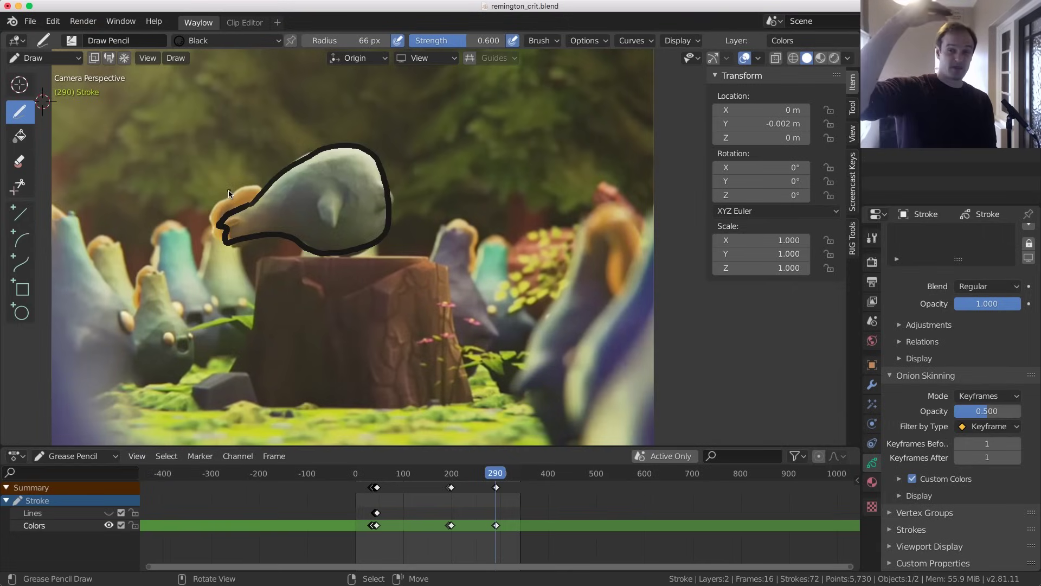
# Compare the crouch outline with the leap at frame 292, and duplicate its frame 290 keyframe to frame 291
pyautogui.press('Right')
pyautogui.press('Right')
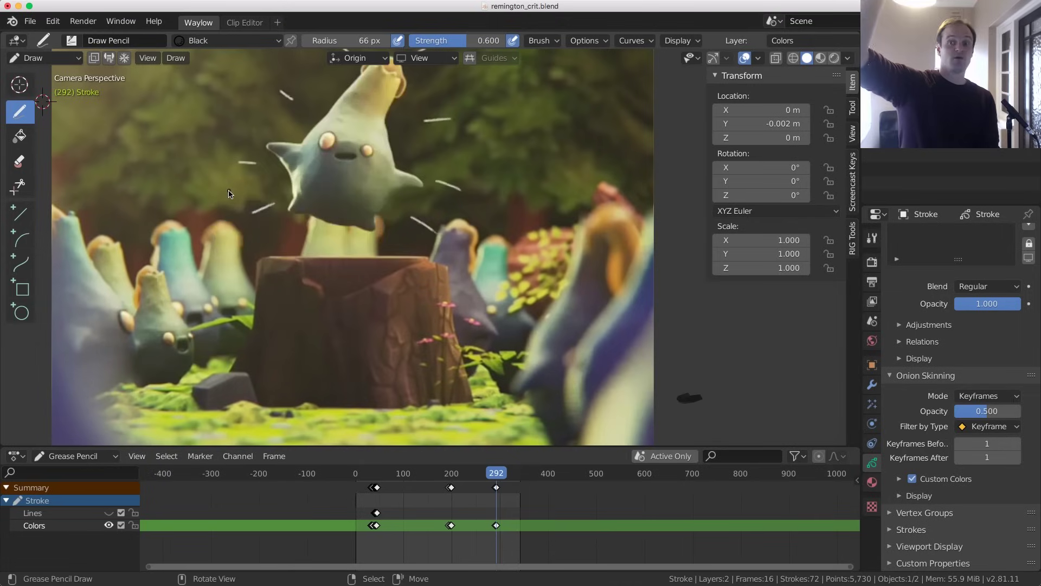
pyautogui.press('Left')
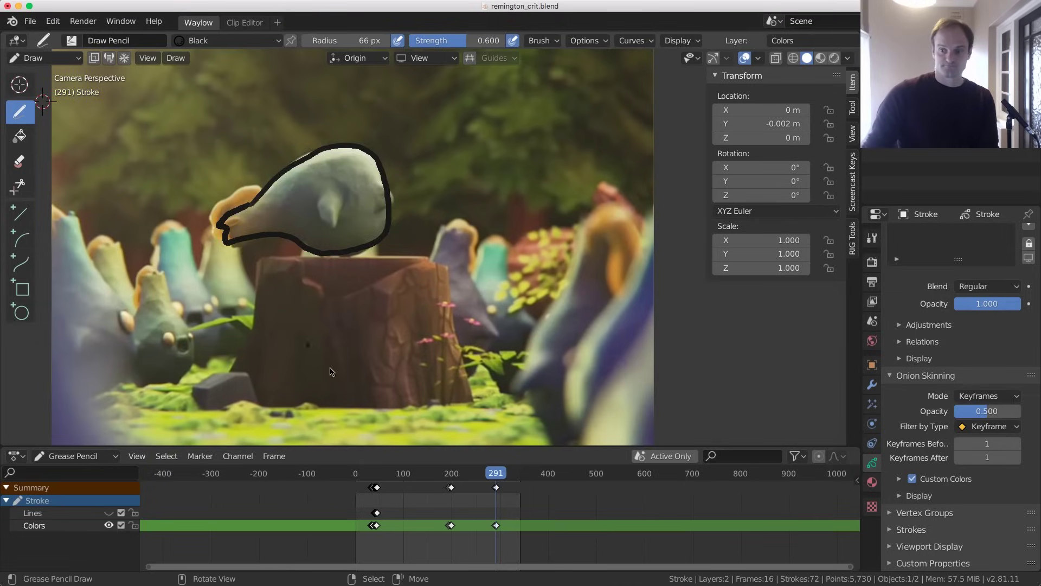
pyautogui.scroll(10, 502, 508)
pyautogui.scroll(5, 503, 508)
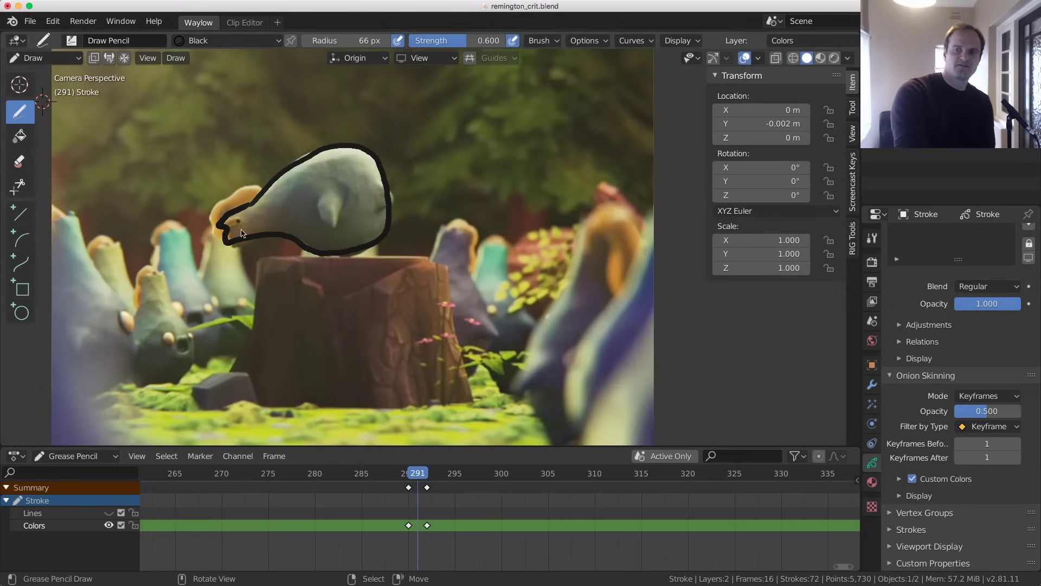
pyautogui.hotkey('shift', 'd')
pyautogui.click(421, 531)
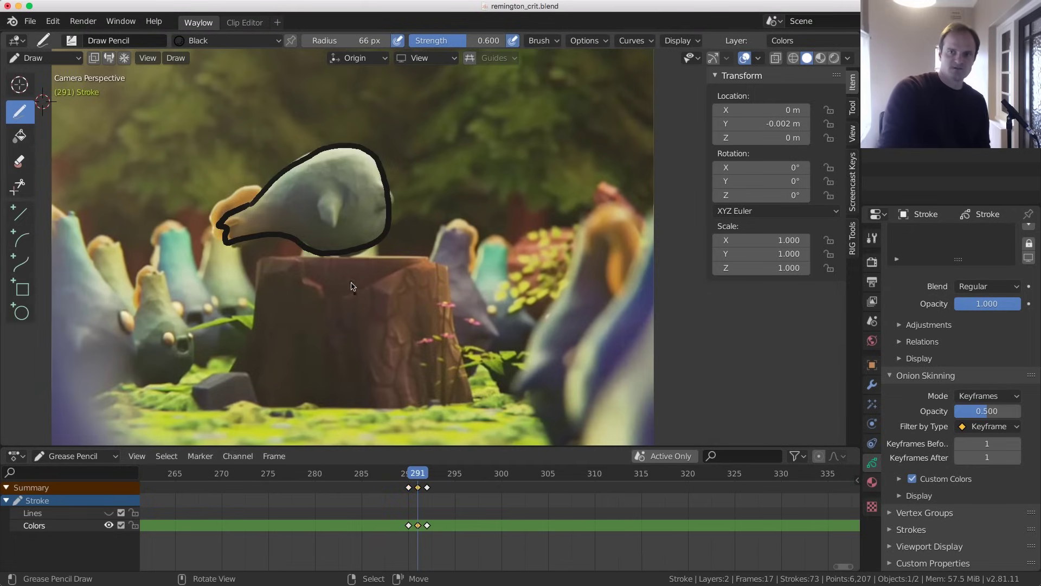
# Switch the stroke to Sculpt Mode and choose the Grab brush with a radius of 190 px
pyautogui.hotkey('ctrl', 'Tab')
pyautogui.click(354, 337)
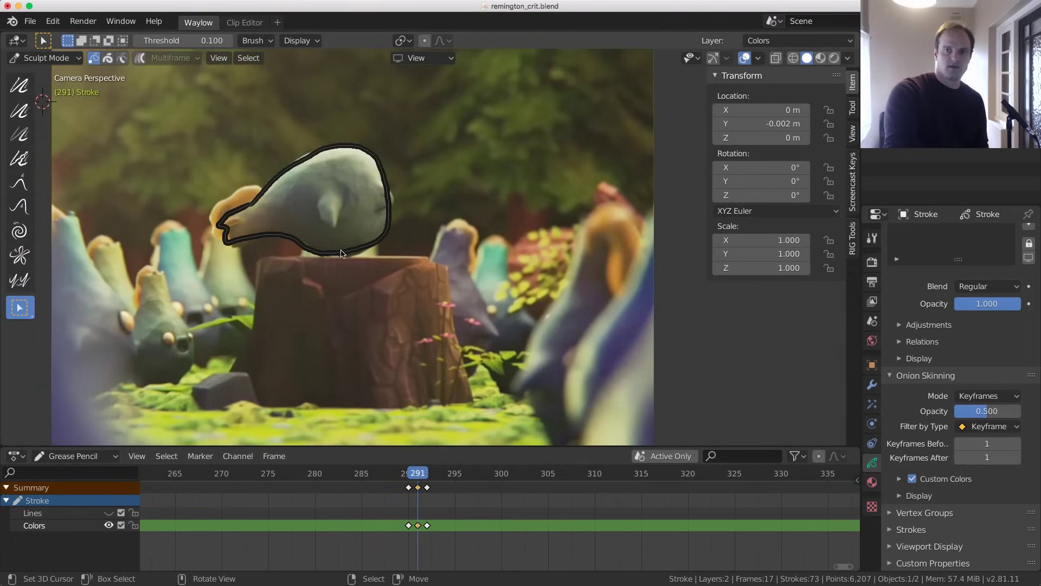
pyautogui.hotkey('shift', 'space')
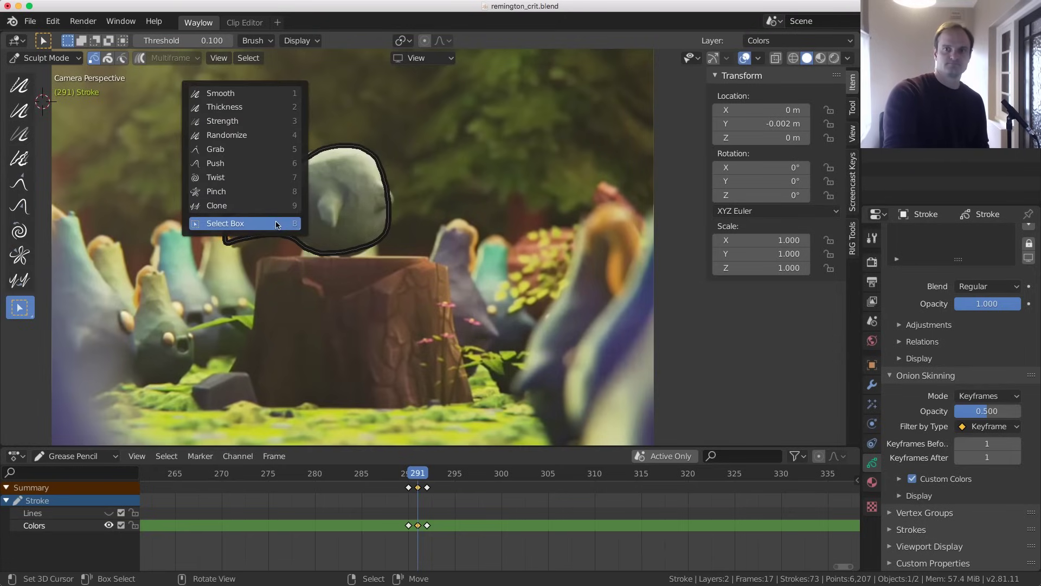
pyautogui.click(267, 153)
pyautogui.press('f')
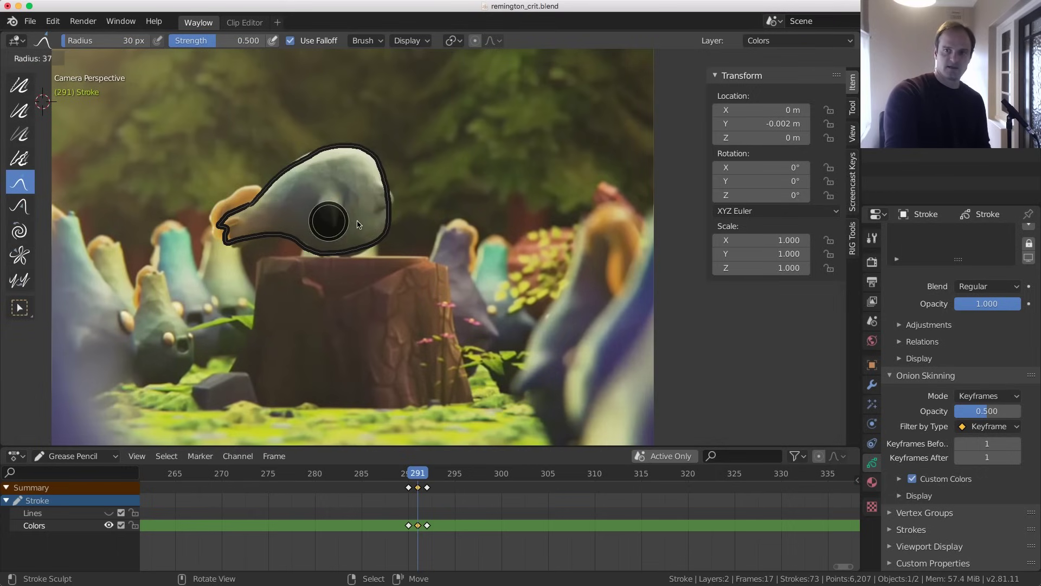
pyautogui.click(331, 130)
# Reshape the frame 291 outline into a lower, wider squash against the stump with the neck pulled outward
pyautogui.moveTo(328, 149)
pyautogui.mouseDown()
pyautogui.moveTo(332, 161)
pyautogui.moveTo(315, 128)
pyautogui.moveTo(303, 129)
pyautogui.mouseUp()
pyautogui.press('1')
pyautogui.moveTo(293, 239)
pyautogui.mouseDown()
pyautogui.moveTo(242, 244)
pyautogui.moveTo(260, 245)
pyautogui.mouseUp()
pyautogui.moveTo(374, 190)
pyautogui.mouseDown()
pyautogui.moveTo(401, 217)
pyautogui.moveTo(423, 201)
pyautogui.moveTo(360, 145)
pyautogui.mouseUp()
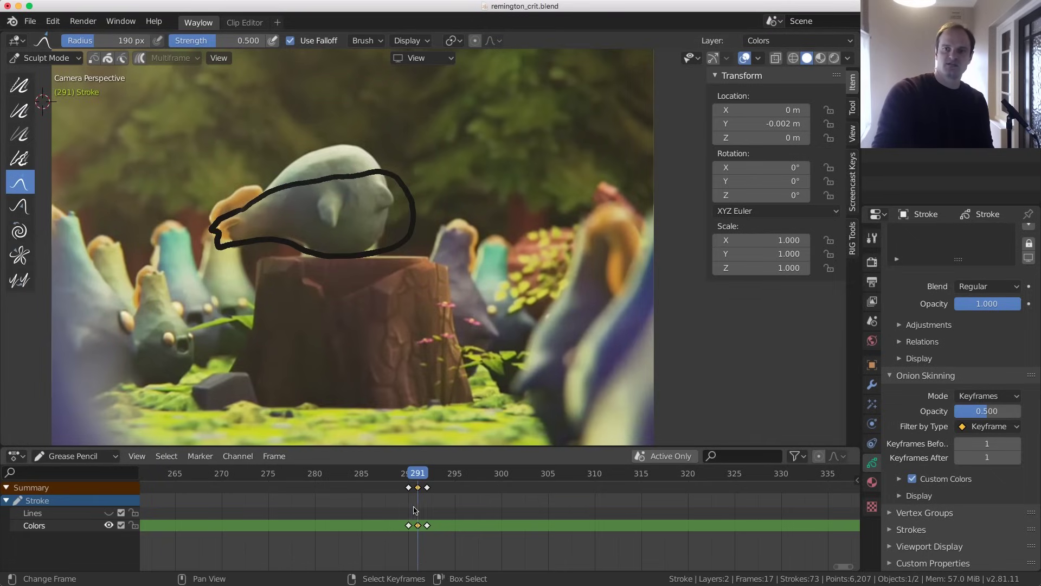
# Flip between frames 290, 291 and 292 to compare the crouch, the added squash and the leap
pyautogui.moveTo(415, 510); pyautogui.dragTo(429, 506)
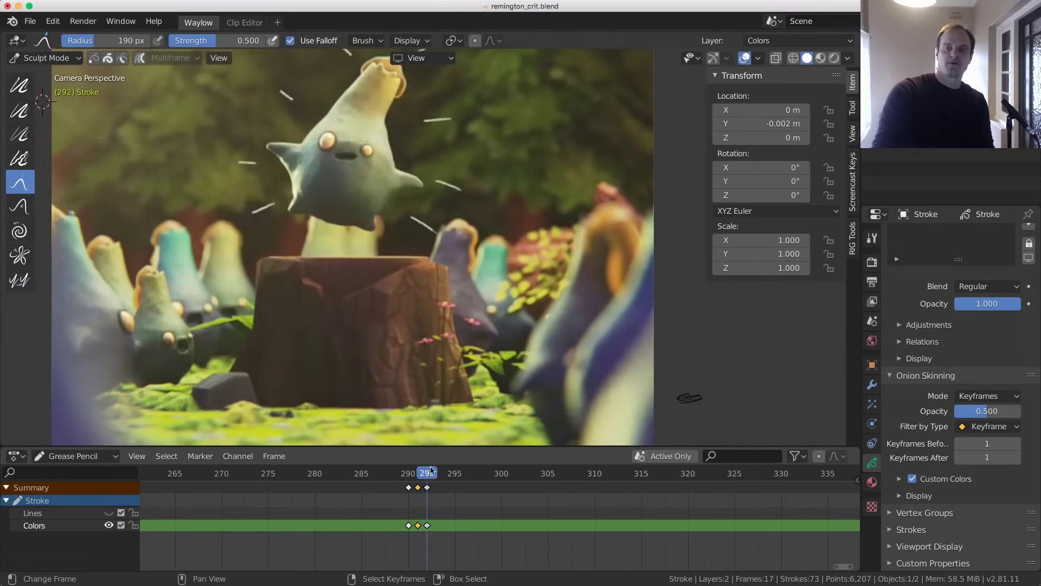
pyautogui.click(417, 518)
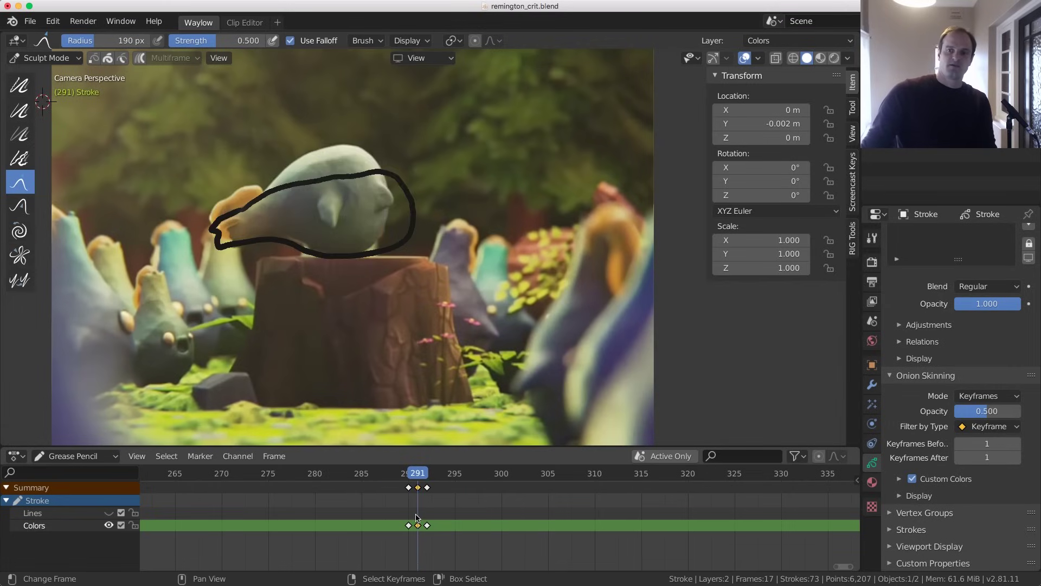
pyautogui.moveTo(417, 518)
pyautogui.mouseDown()
pyautogui.moveTo(409, 518)
pyautogui.moveTo(423, 524)
pyautogui.mouseUp()
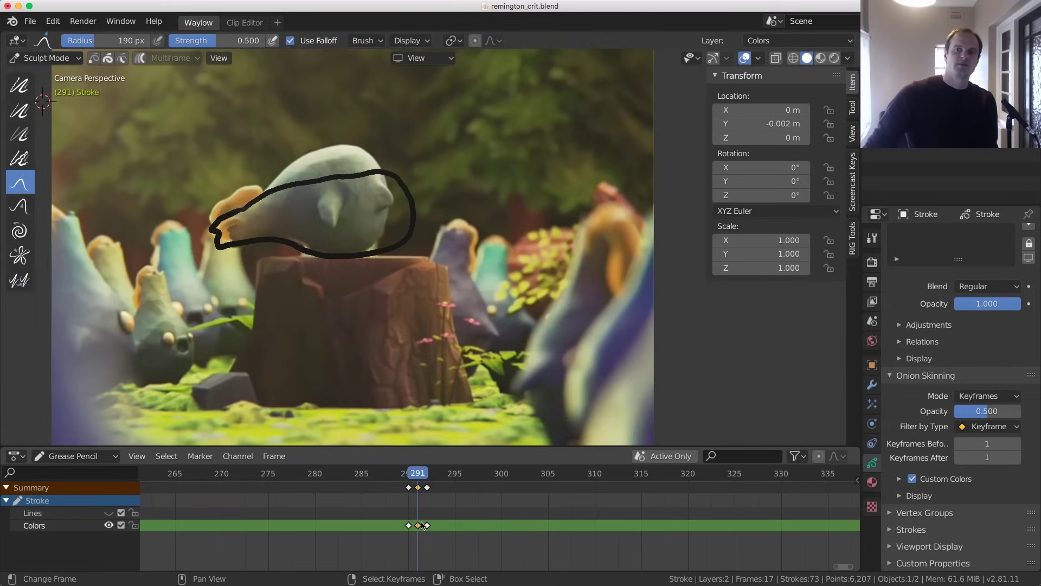
pyautogui.moveTo(337, 183)
pyautogui.mouseDown()
pyautogui.moveTo(298, 116)
pyautogui.moveTo(296, 141)
pyautogui.mouseUp()
pyautogui.press('Left')
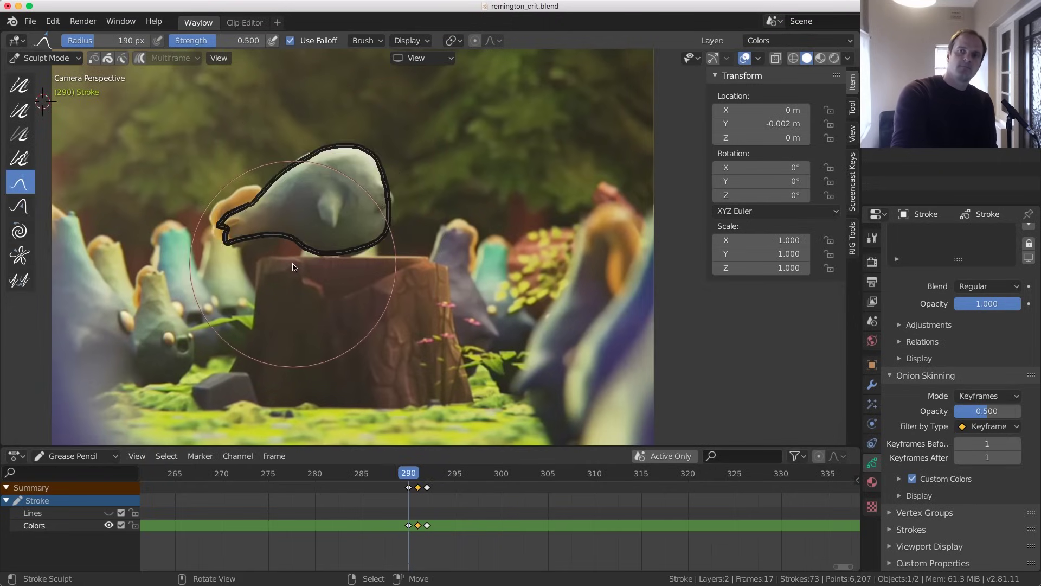
pyautogui.press('Right')
pyautogui.press('Right')
pyautogui.press('Left')
pyautogui.press('Left')
pyautogui.press('Right')
pyautogui.press('Right')
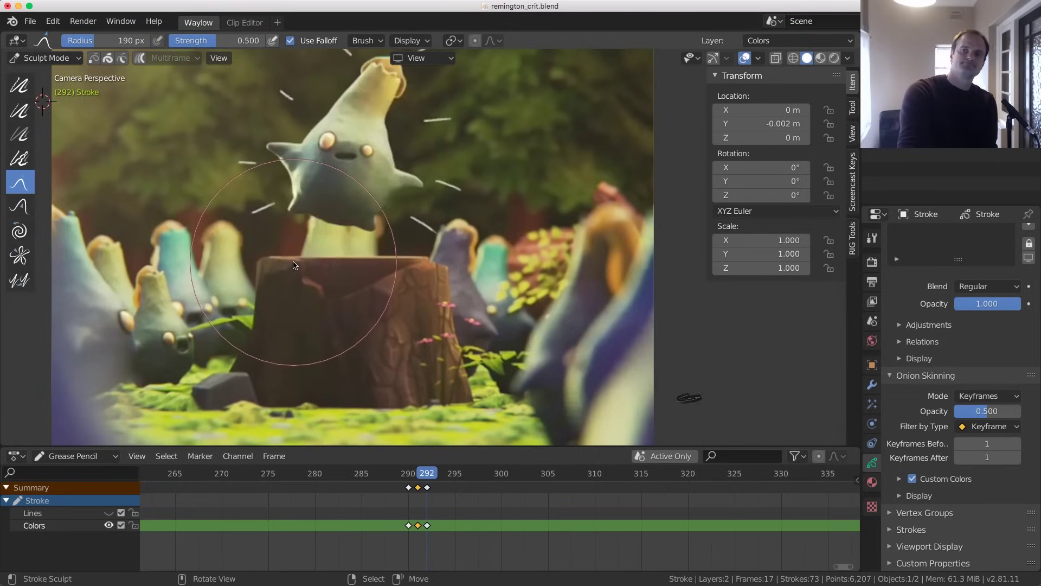
# Play on from frame 292 and scrub through the airborne hold to frame 334, viewing the whole shot
pyautogui.press('space')
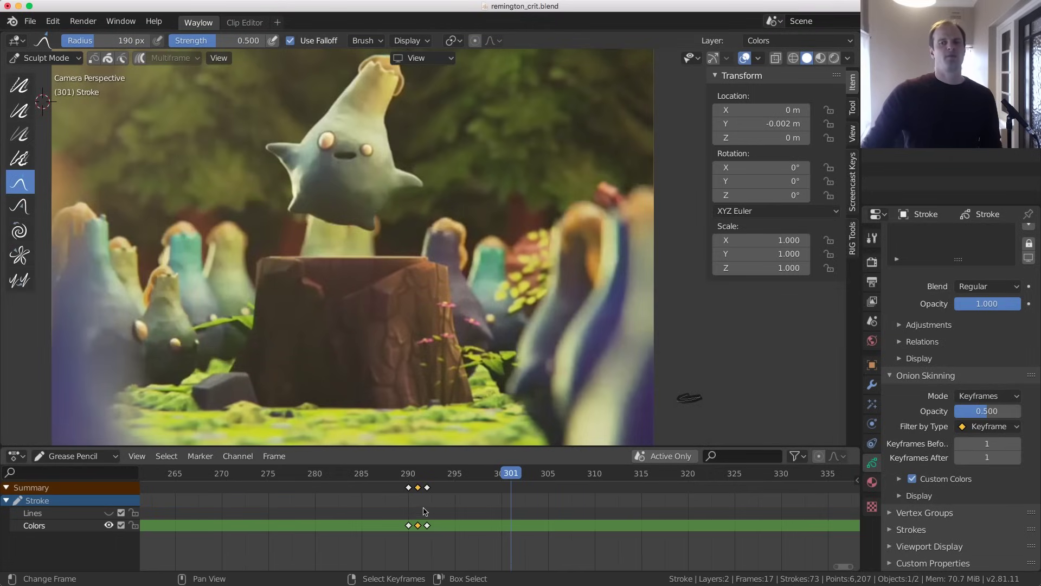
pyautogui.moveTo(425, 512); pyautogui.dragTo(725, 502)
pyautogui.scroll(-3, 509, 428)
pyautogui.scroll(-2, 621, 490)
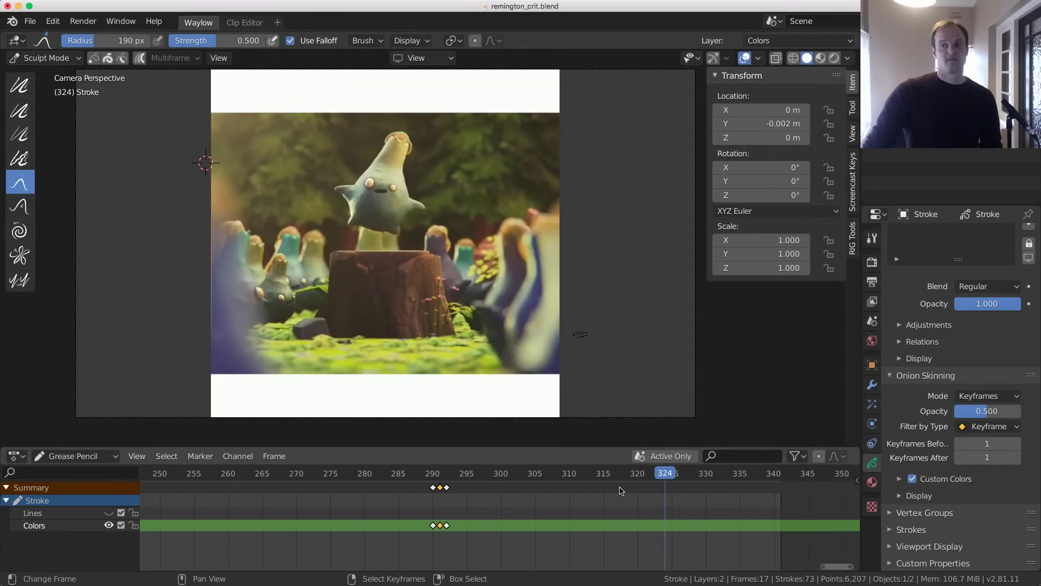
pyautogui.moveTo(493, 546); pyautogui.dragTo(623, 559)
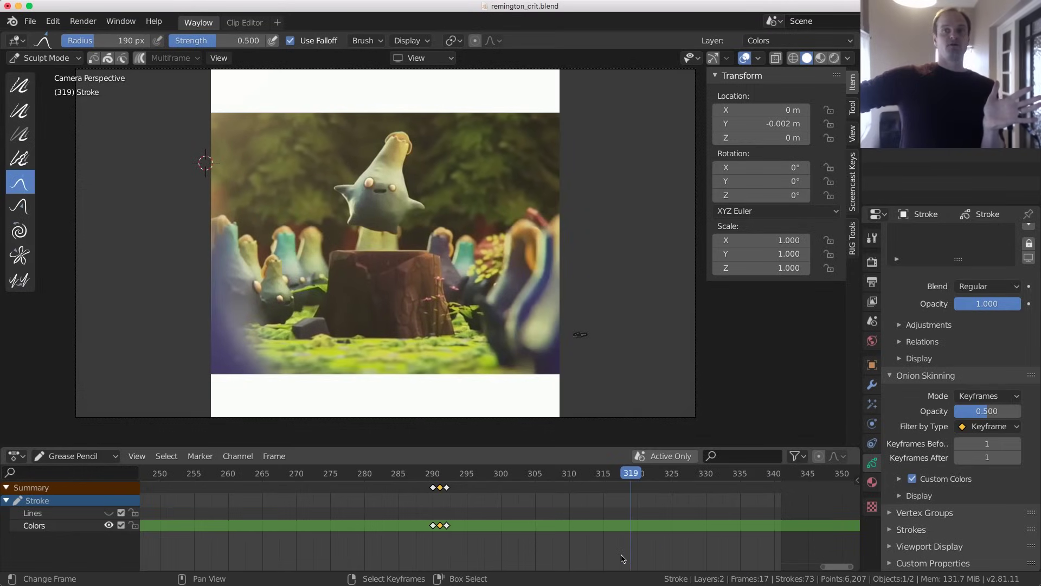
pyautogui.moveTo(626, 553)
pyautogui.mouseDown()
pyautogui.moveTo(758, 539)
pyautogui.moveTo(674, 540)
pyautogui.moveTo(776, 538)
pyautogui.moveTo(657, 539)
pyautogui.moveTo(706, 539)
pyautogui.mouseUp()
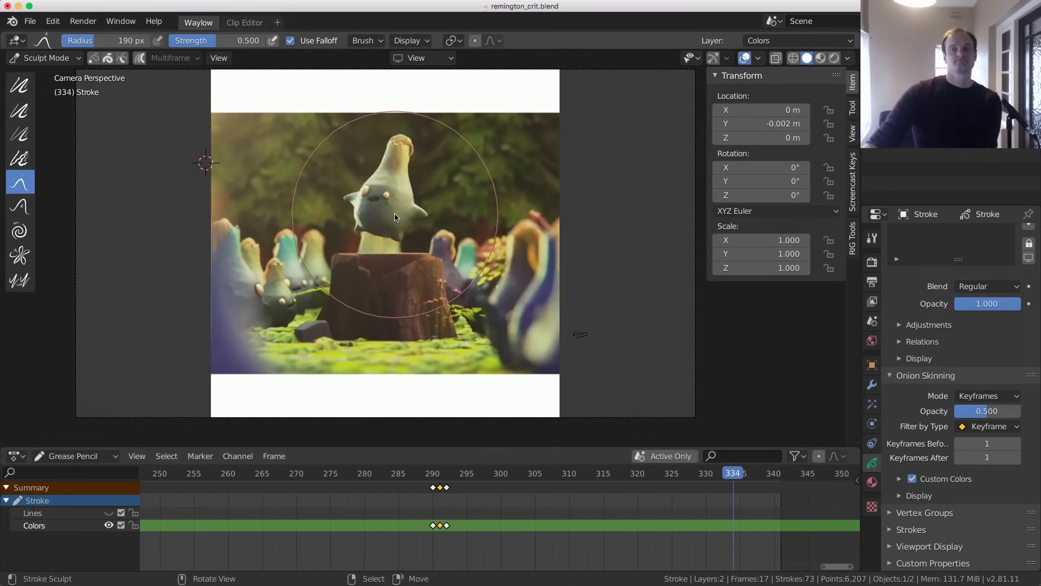
# Step back and forth through frames 333 to 338 to examine how the character moves from the airborne pose into the landing
pyautogui.press('Right')
pyautogui.press('Right')
pyautogui.press('Right')
pyautogui.press('Right')
pyautogui.press('Right')
pyautogui.press('Right')
pyautogui.press('Right')
pyautogui.press('Right')
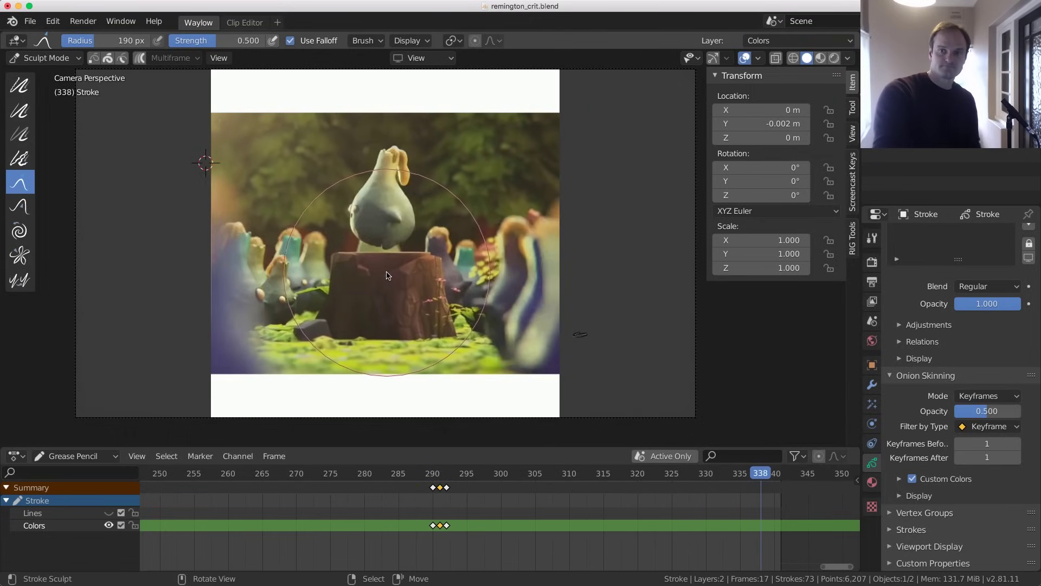
pyautogui.press('Left')
pyautogui.press('Left')
pyautogui.press('Left')
pyautogui.press('Left')
pyautogui.press('Left')
pyautogui.press('Left')
pyautogui.press('Right')
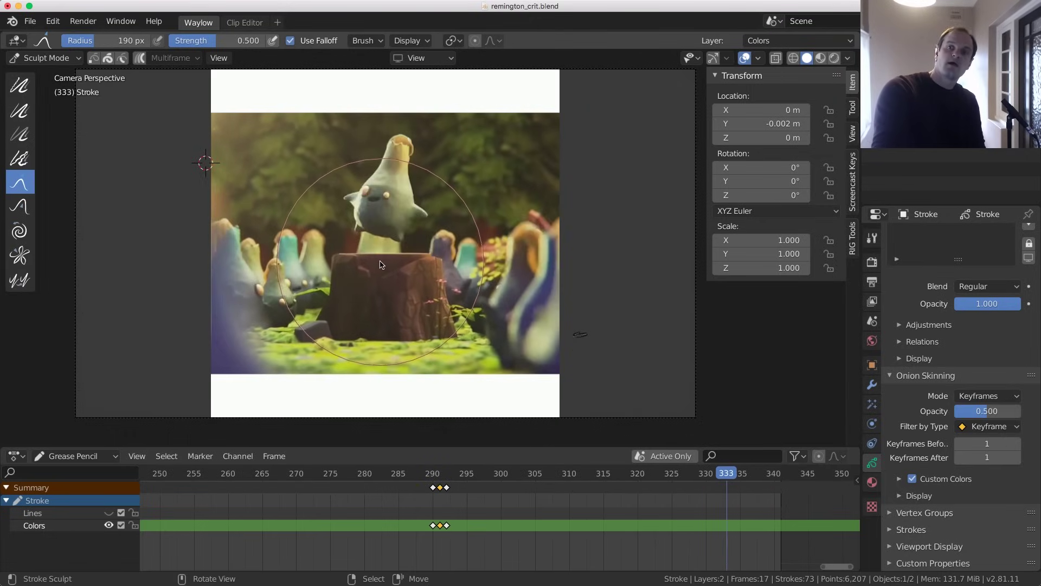
pyautogui.press('Right')
pyautogui.press('Right')
pyautogui.press('Left')
pyautogui.press('Left')
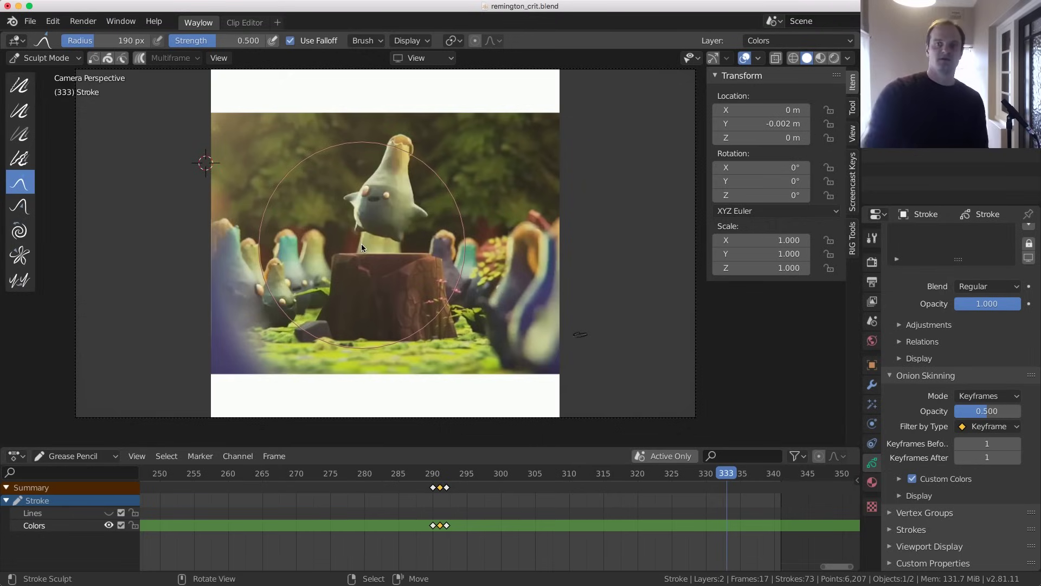
pyautogui.press('Right')
pyautogui.press('Right')
pyautogui.press('Right')
pyautogui.press('Right')
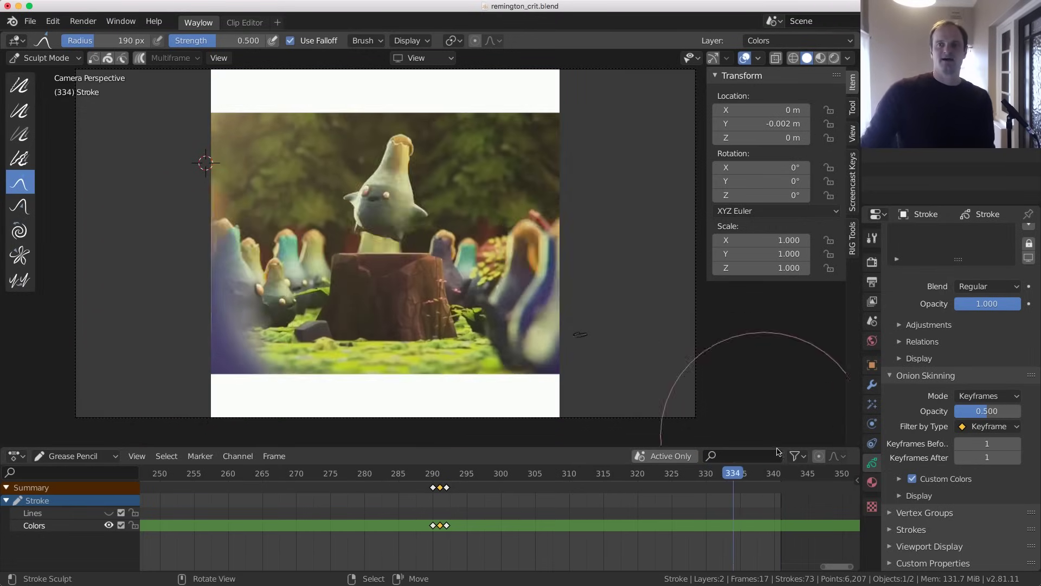
# Scrub the stump shot's timeline back from frame 334 to review the second jump
pyautogui.moveTo(753, 515); pyautogui.dragTo(630, 509)
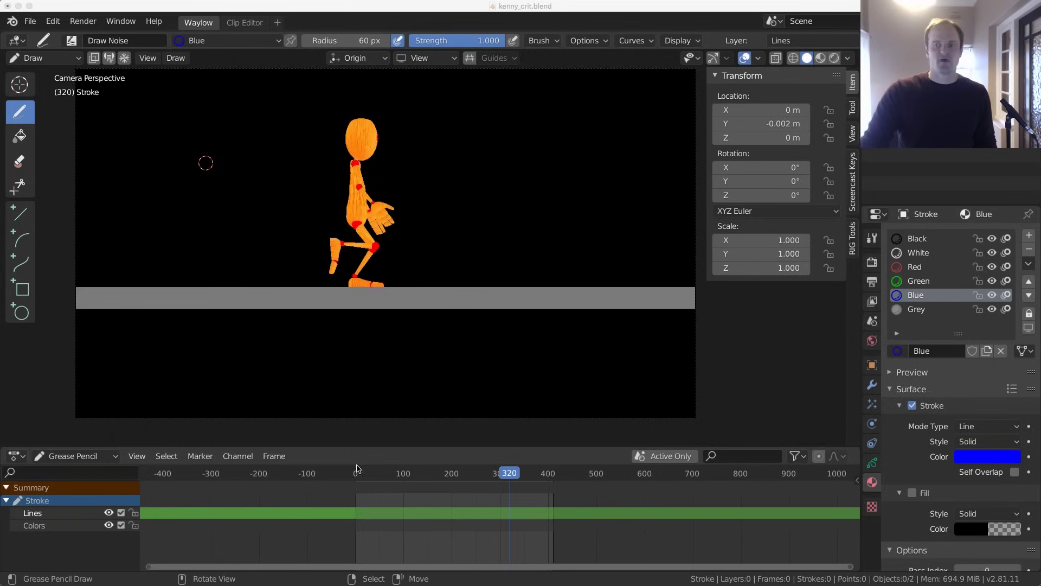
# Scrub, step and play through the walk cycle in kenny_crit.blend to examine the orange figure's leg and arm poses
pyautogui.moveTo(370, 508); pyautogui.dragTo(434, 510)
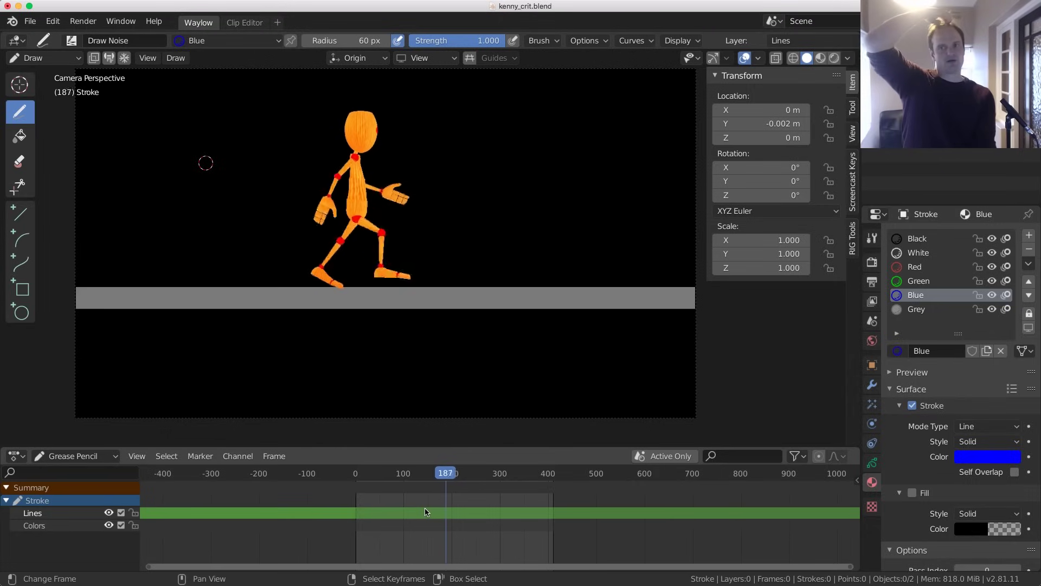
pyautogui.press('Left')
pyautogui.press('Left')
pyautogui.press('Left')
pyautogui.press('Left')
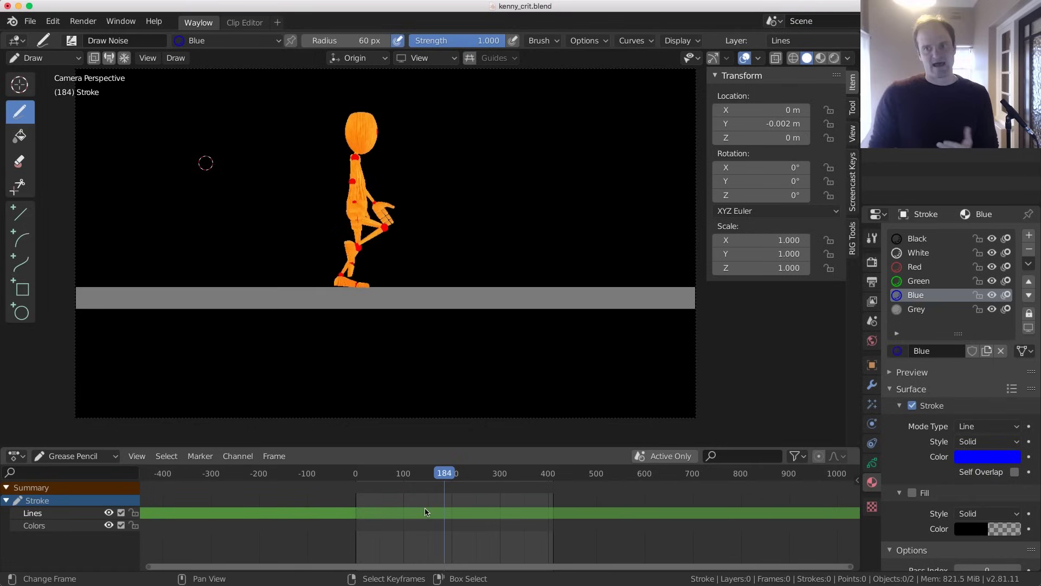
pyautogui.click(374, 526)
pyautogui.moveTo(374, 526); pyautogui.dragTo(413, 530)
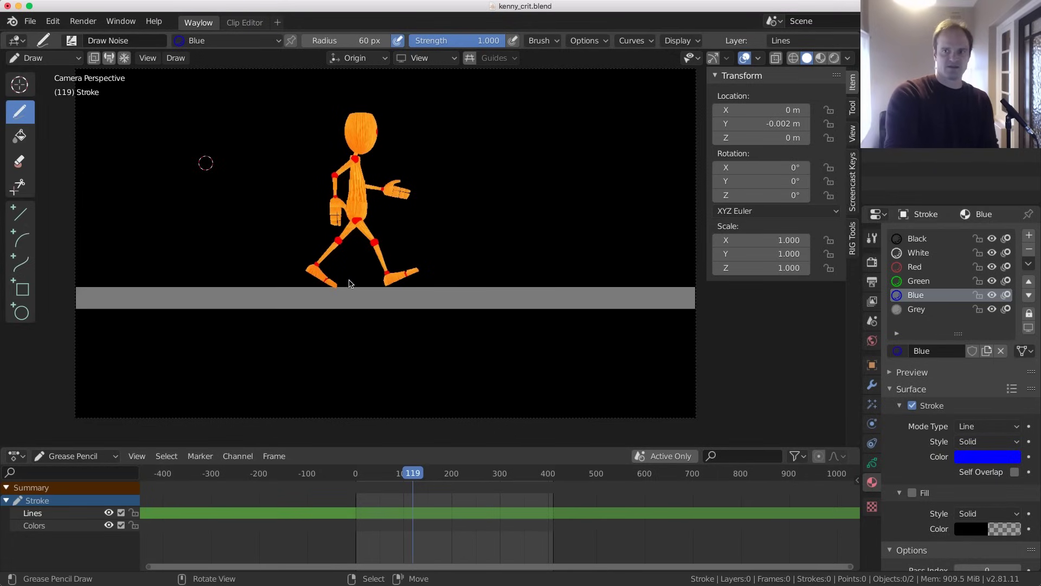
pyautogui.press('space')
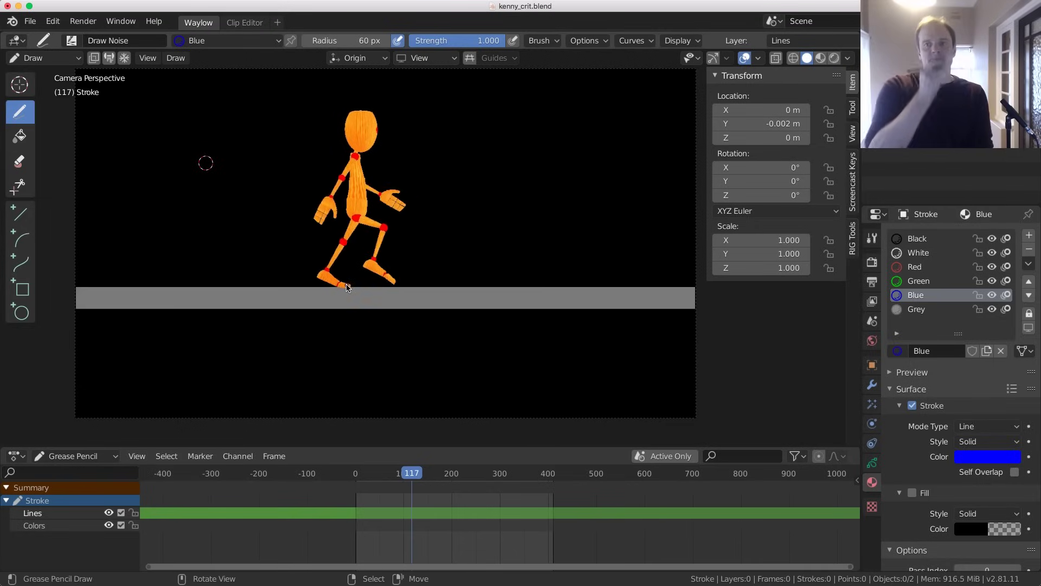
pyautogui.press('space')
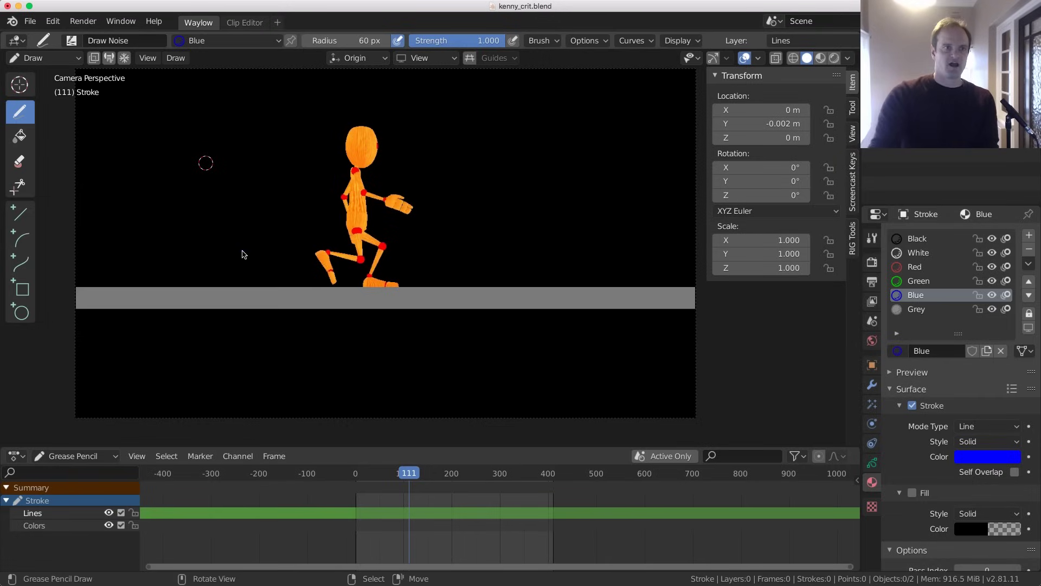
# Outline the figure's rear hand in blue on frame 118 of the Lines layer
pyautogui.press('Up')
pyautogui.press('Right')
pyautogui.press('Right')
pyautogui.press('Right')
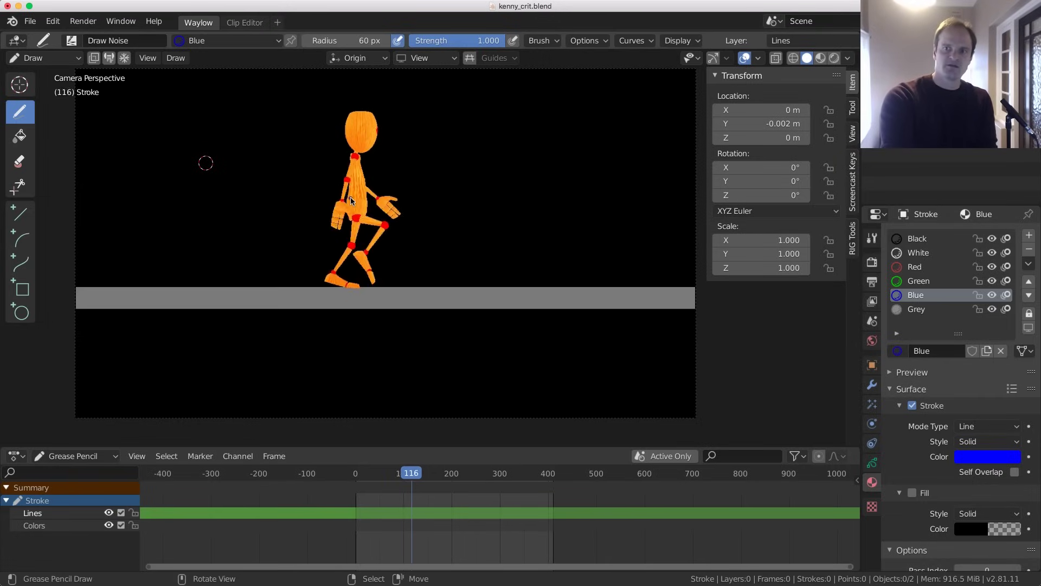
pyautogui.press('Right')
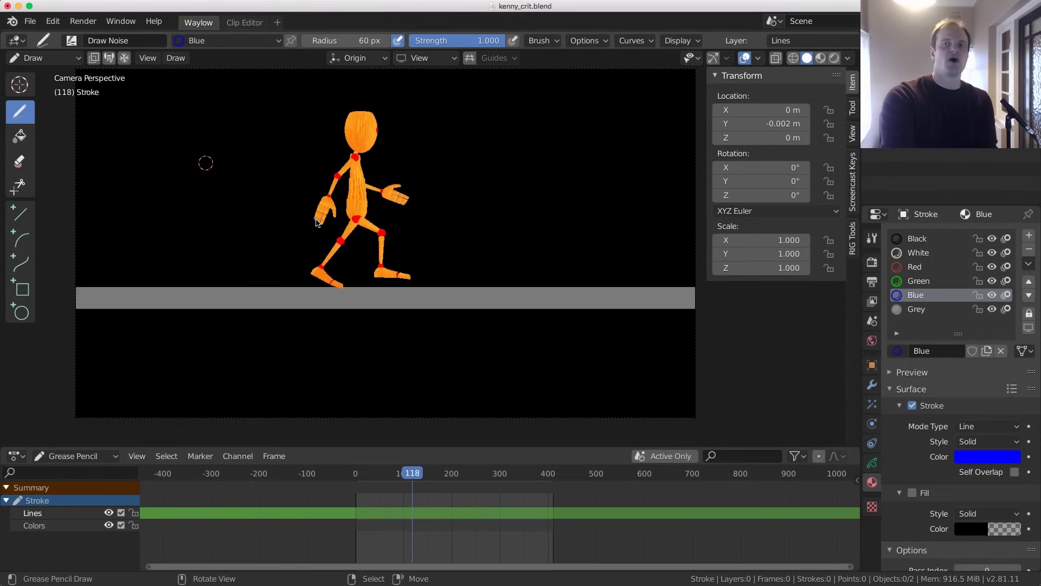
pyautogui.press('i')
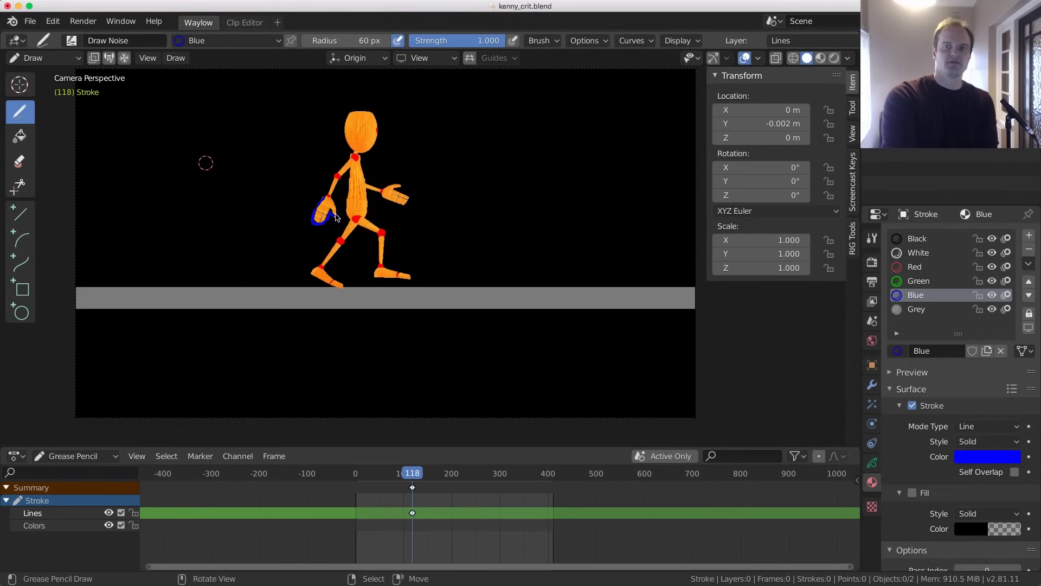
pyautogui.press('Right')
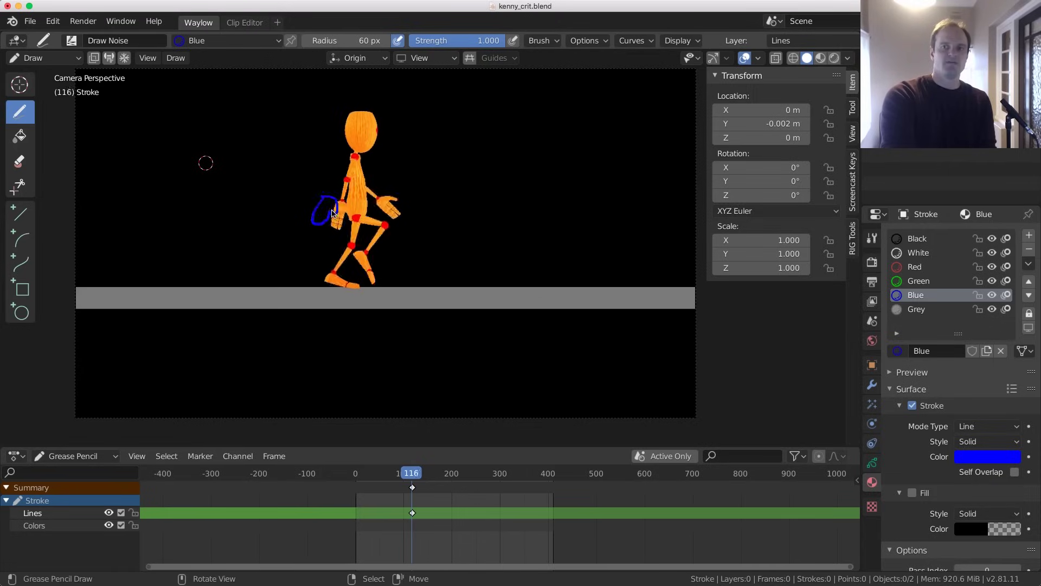
# Mark the swinging hand's position with small blue strokes up to frame 146, and sketch a stepped curve beside the figure
pyautogui.press('space')
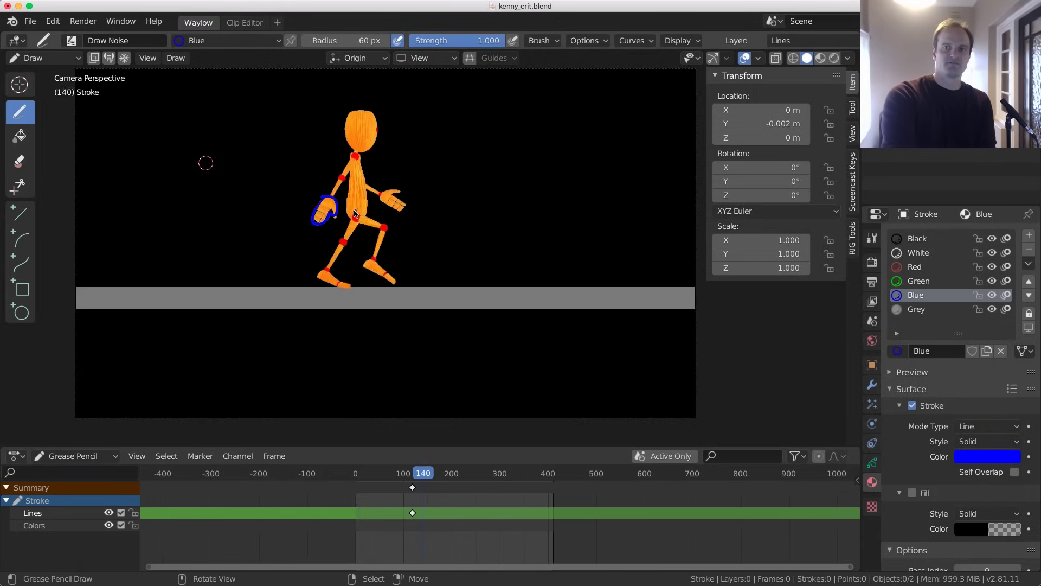
pyautogui.press('space')
pyautogui.moveTo(332, 199); pyautogui.dragTo(330, 197)
pyautogui.press('Right')
pyautogui.press('Right')
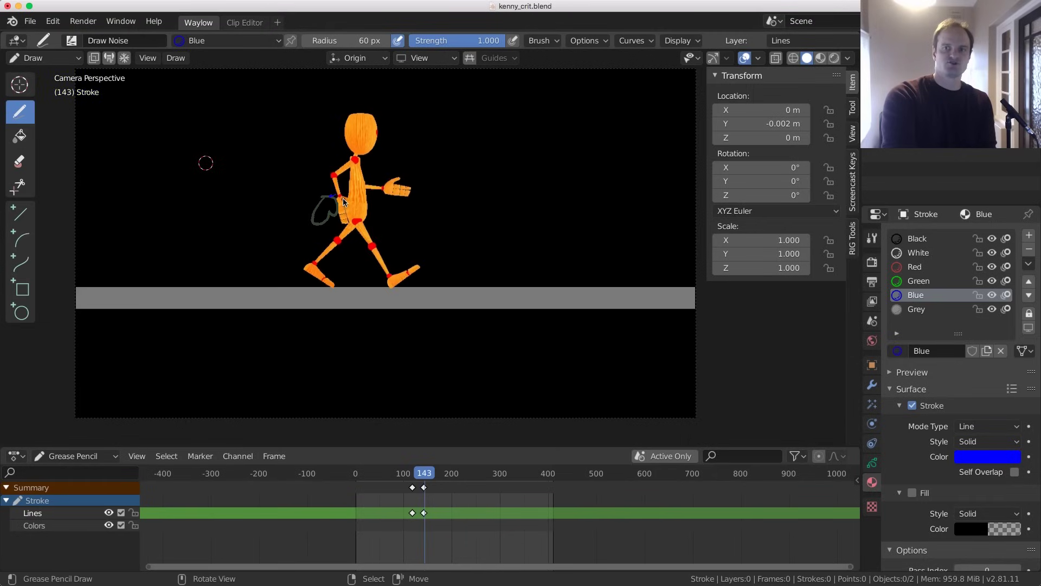
pyautogui.press('Right')
pyautogui.press('Right')
pyautogui.press('Right')
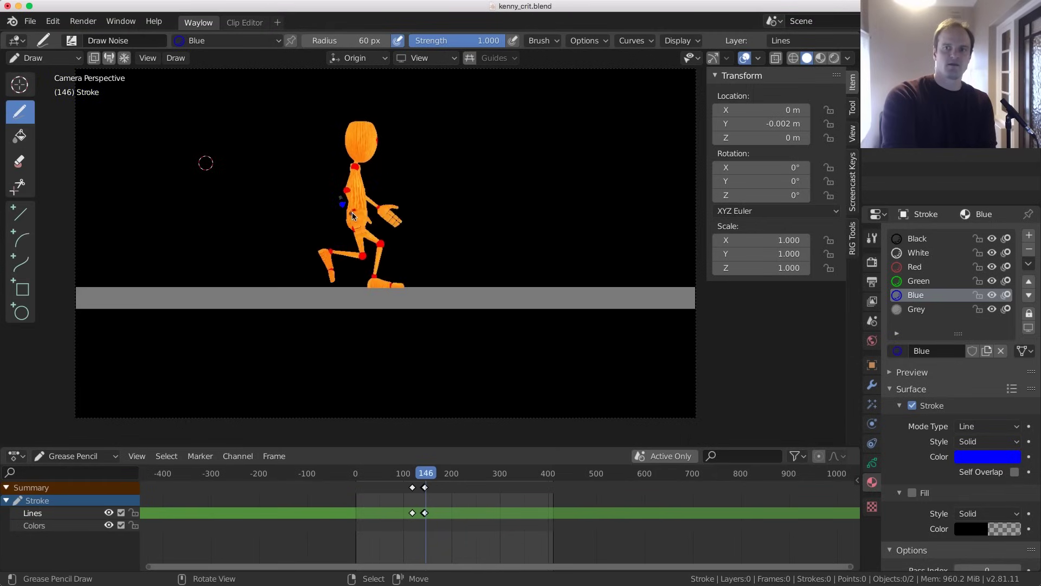
pyautogui.click(355, 211)
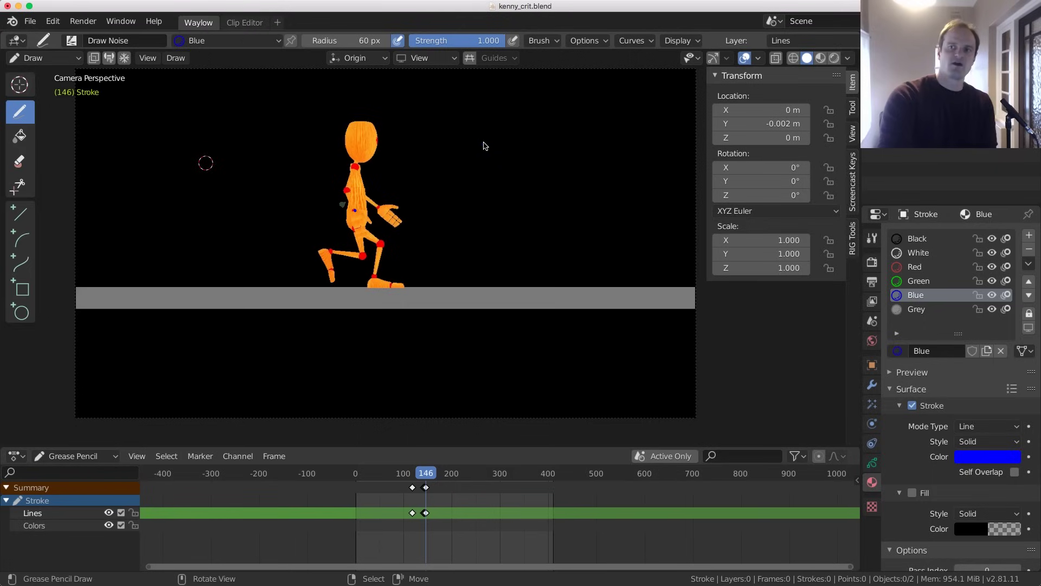
pyautogui.moveTo(512, 157); pyautogui.dragTo(541, 168)
# Step back and forth around frames 147 to 154 to examine how the arms and legs move between poses
pyautogui.press('Right')
pyautogui.press('Right')
pyautogui.press('Right')
pyautogui.press('Right')
pyautogui.press('Right')
pyautogui.press('Right')
pyautogui.press('Right')
pyautogui.press('Right')
pyautogui.press('Right')
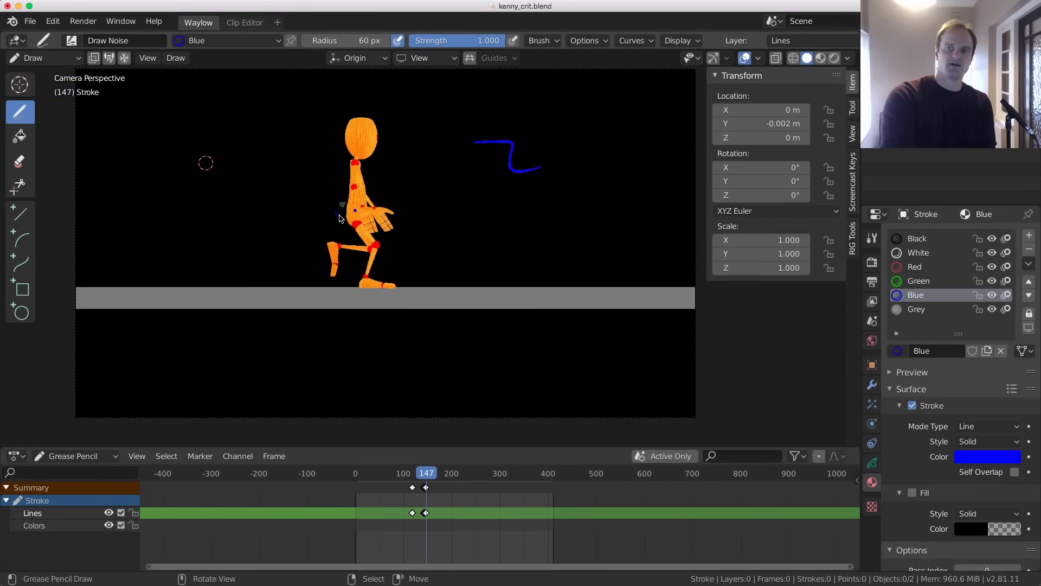
pyautogui.press('Left')
pyautogui.press('Left')
pyautogui.press('Left')
pyautogui.press('Left')
pyautogui.press('Left')
pyautogui.press('Left')
pyautogui.press('Left')
pyautogui.press('Left')
pyautogui.press('Left')
pyautogui.press('Left')
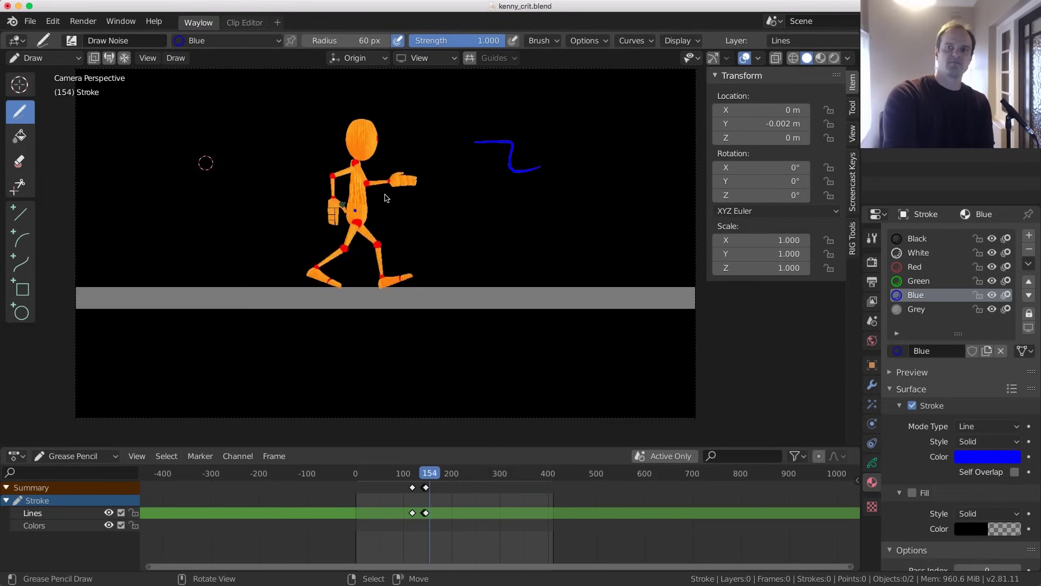
pyautogui.press('Right')
pyautogui.press('Right')
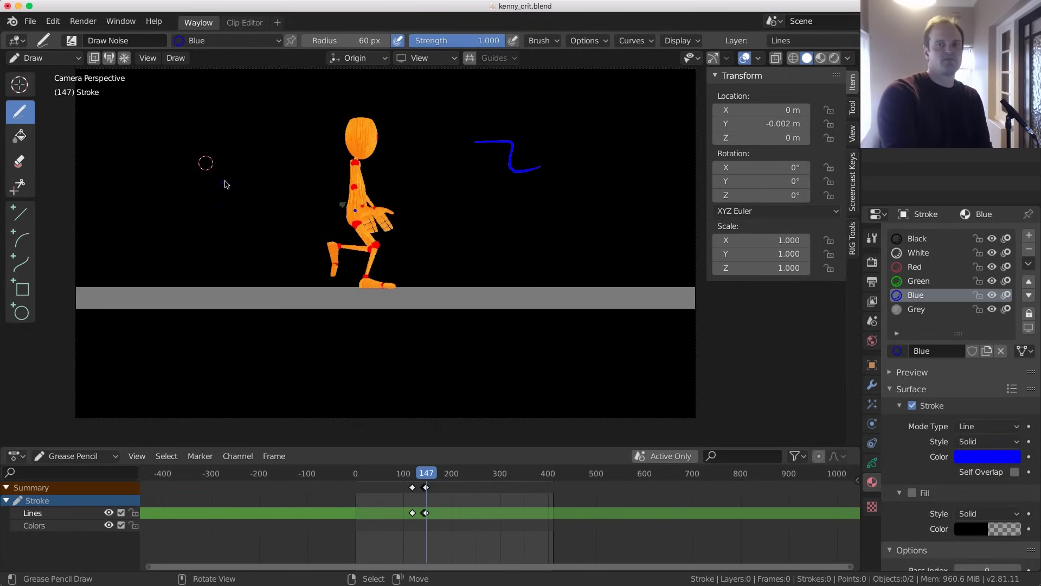
# Sketch a blue oval hip with a horizontal line through it and two striding legs with feet beside the figure on frame 147
pyautogui.moveTo(226, 169)
pyautogui.mouseDown()
pyautogui.moveTo(172, 193)
pyautogui.moveTo(223, 168)
pyautogui.mouseUp()
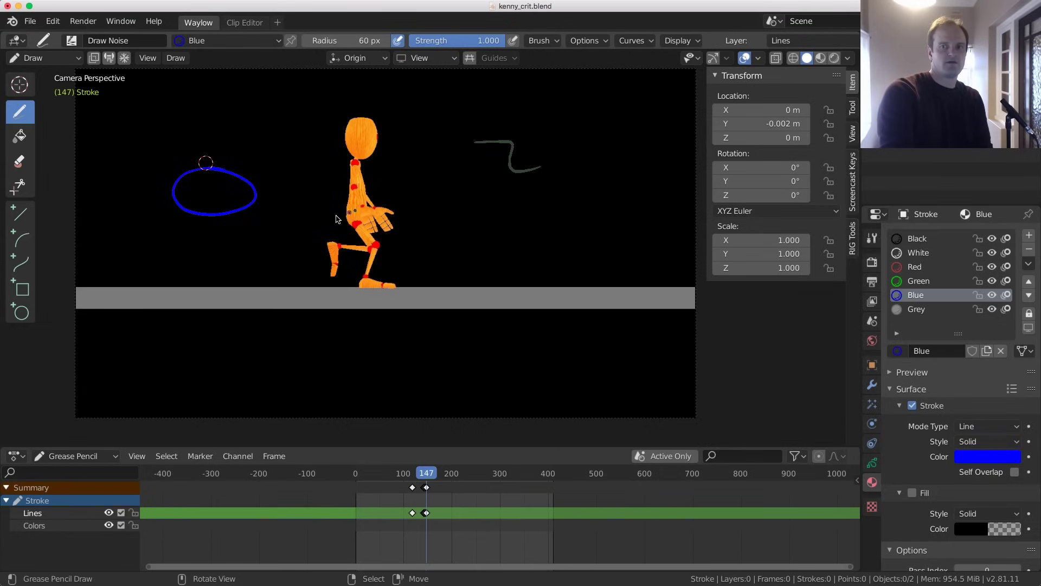
pyautogui.moveTo(219, 206); pyautogui.dragTo(251, 260)
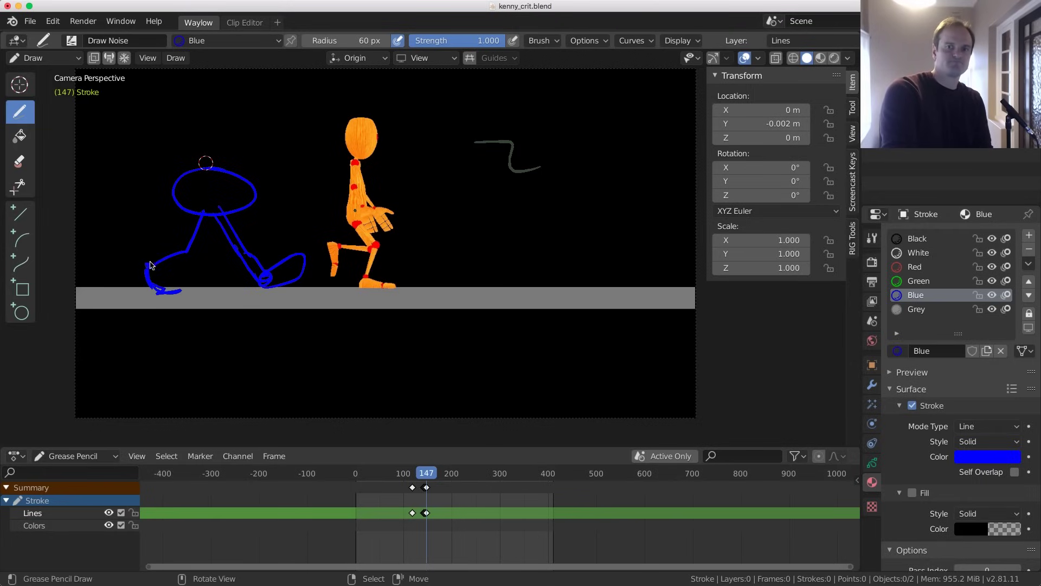
pyautogui.moveTo(138, 261); pyautogui.dragTo(190, 241)
pyautogui.moveTo(189, 247); pyautogui.dragTo(165, 272)
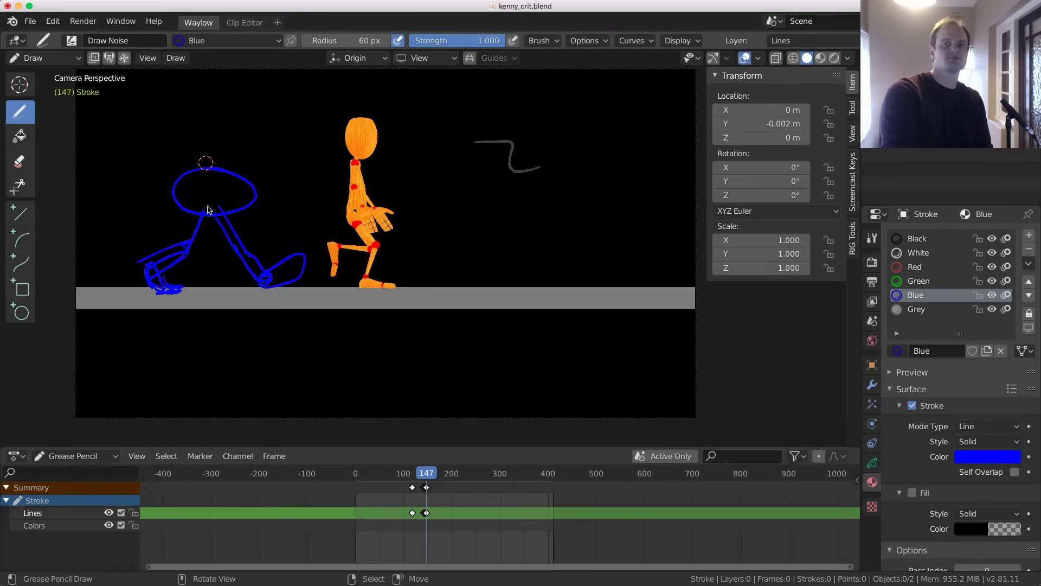
pyautogui.moveTo(183, 196); pyautogui.dragTo(263, 191)
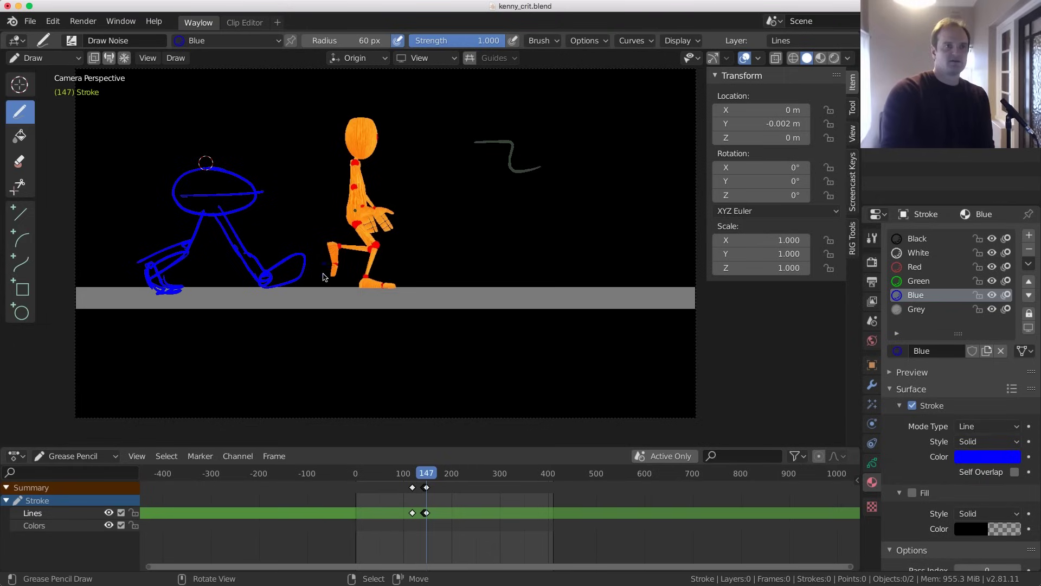
pyautogui.moveTo(187, 195)
pyautogui.mouseDown()
pyautogui.moveTo(258, 192)
pyautogui.moveTo(181, 191)
pyautogui.mouseUp()
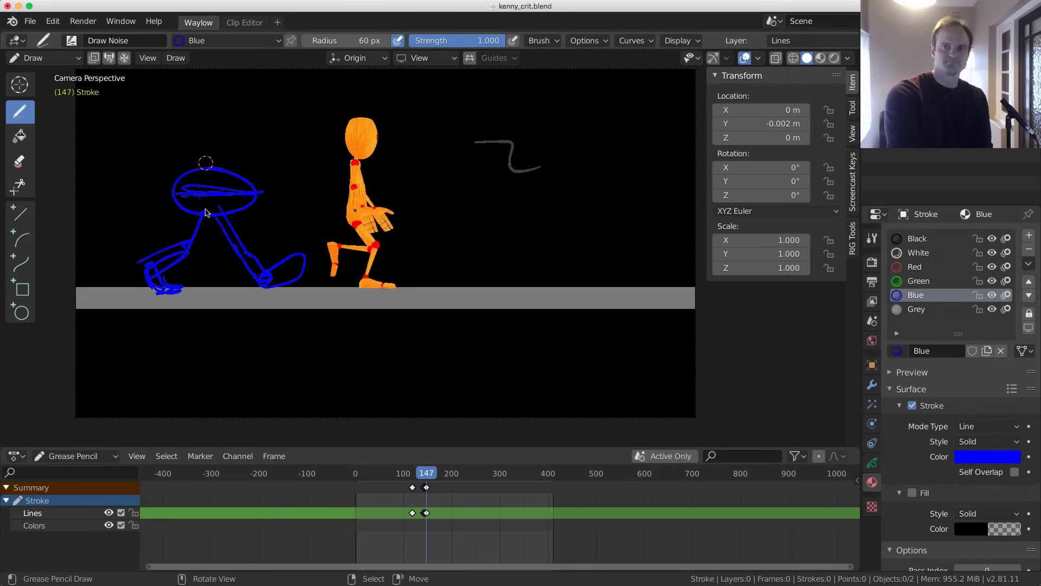
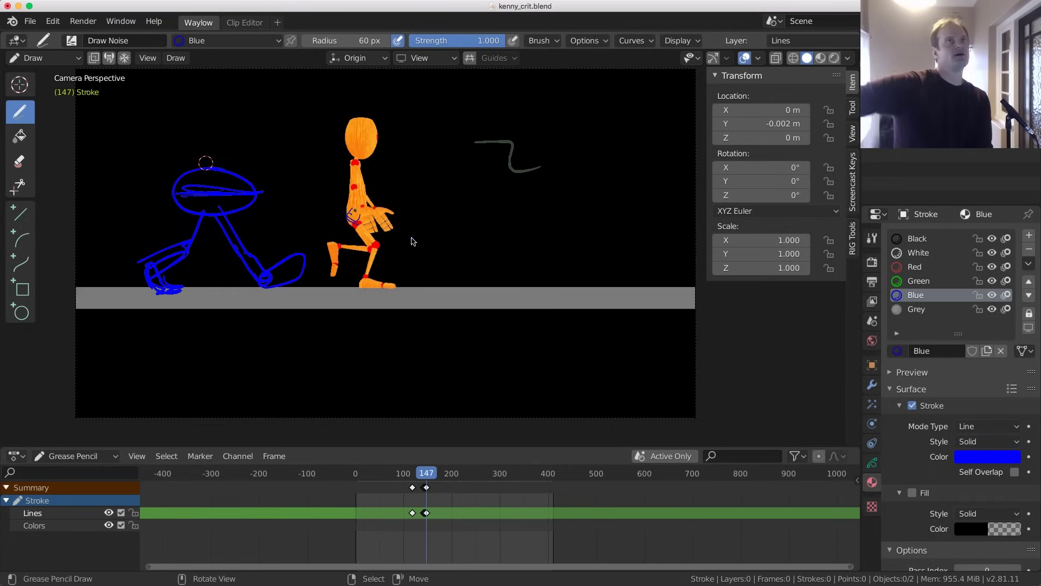
# Draw a blue circle around the figure's hips on frame 153
pyautogui.press('space')
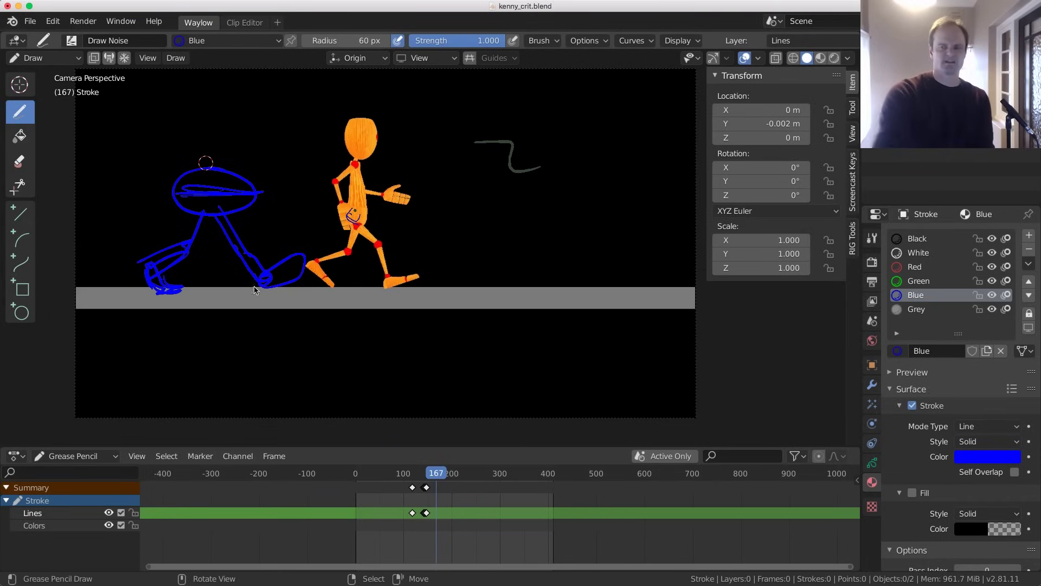
pyautogui.moveTo(436, 518)
pyautogui.mouseDown()
pyautogui.moveTo(420, 519)
pyautogui.moveTo(429, 520)
pyautogui.mouseUp()
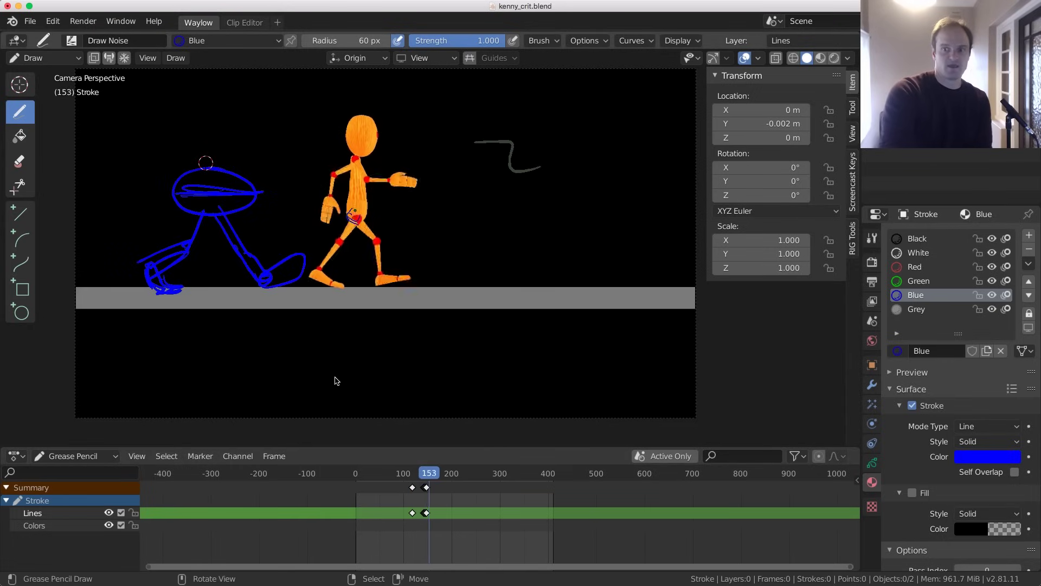
pyautogui.press('Right')
pyautogui.press('Right')
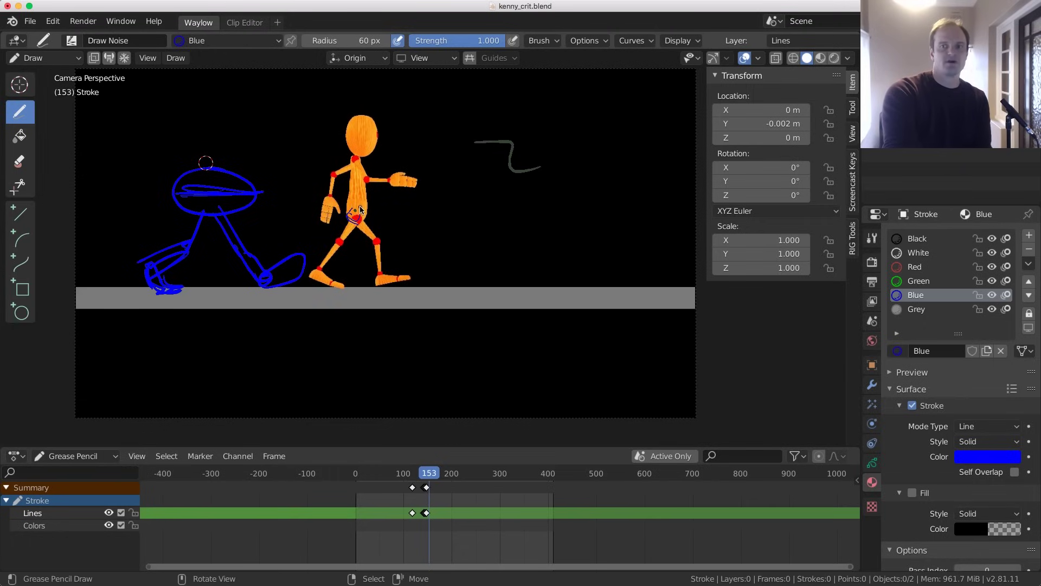
pyautogui.moveTo(360, 204); pyautogui.dragTo(359, 206)
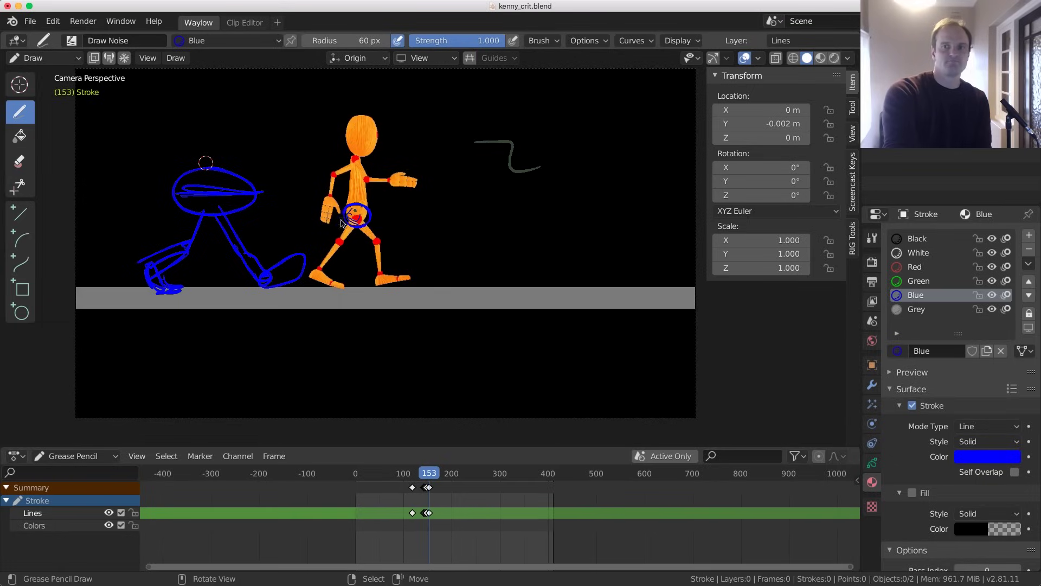
# Step back and forth through frames 153 to 172 to compare the hip height with the blue circle
pyautogui.press('Right')
pyautogui.press('Right')
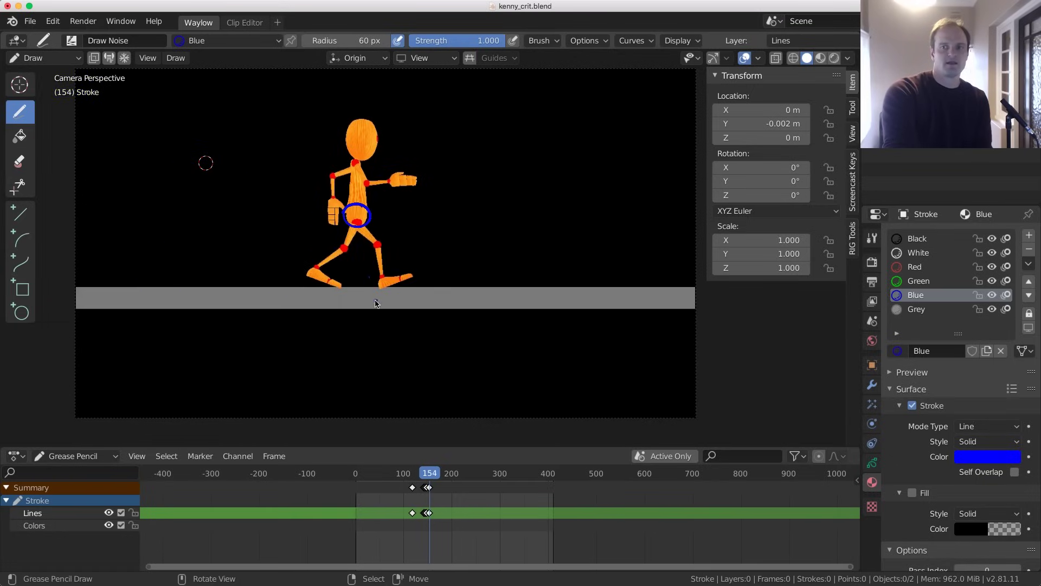
pyautogui.press('Left')
pyautogui.press('Left')
pyautogui.press('Left')
pyautogui.press('Right')
pyautogui.press('Right')
pyautogui.press('Right')
pyautogui.press('Right')
pyautogui.press('Right')
pyautogui.press('Right')
pyautogui.press('Right')
pyautogui.press('Right')
pyautogui.press('Right')
pyautogui.press('Right')
pyautogui.press('Right')
pyautogui.press('Right')
pyautogui.press('Right')
pyautogui.press('Right')
pyautogui.press('Right')
pyautogui.press('Right')
pyautogui.press('Right')
pyautogui.press('Right')
pyautogui.press('Right')
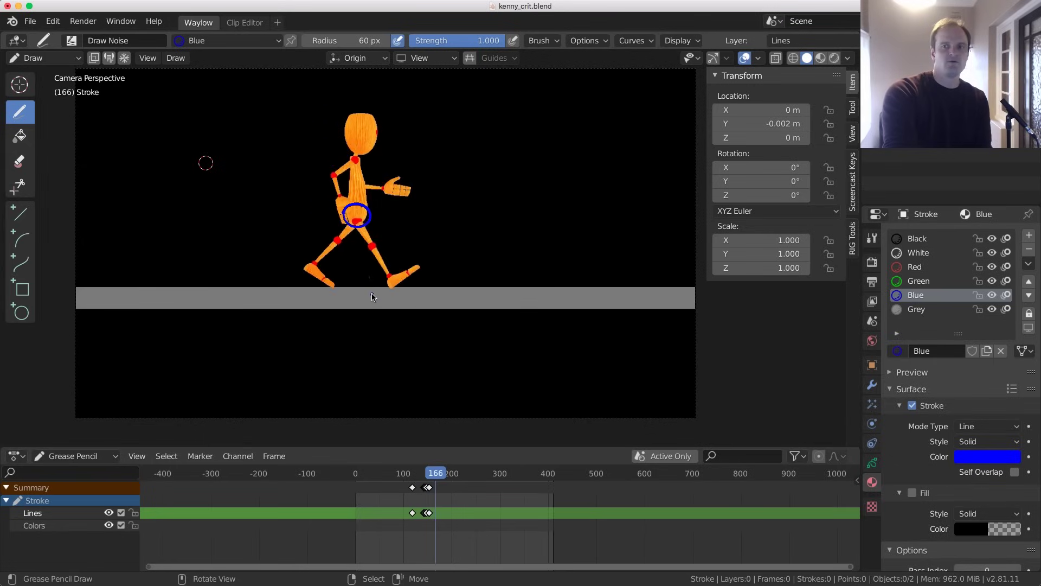
pyautogui.press('Left')
pyautogui.press('Left')
pyautogui.press('Left')
pyautogui.press('Left')
pyautogui.press('Left')
pyautogui.press('Left')
pyautogui.press('Left')
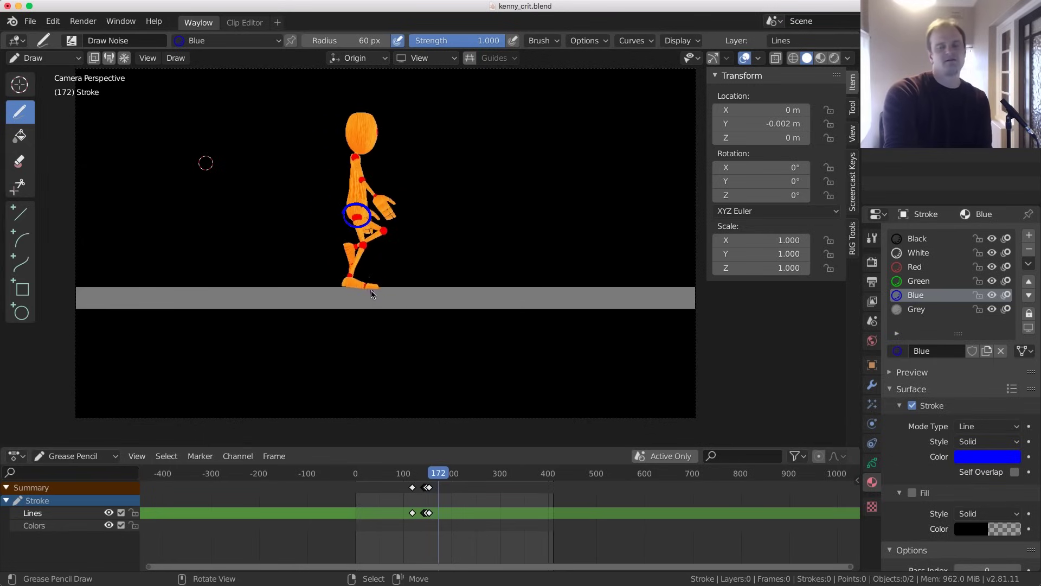
pyautogui.press('Right')
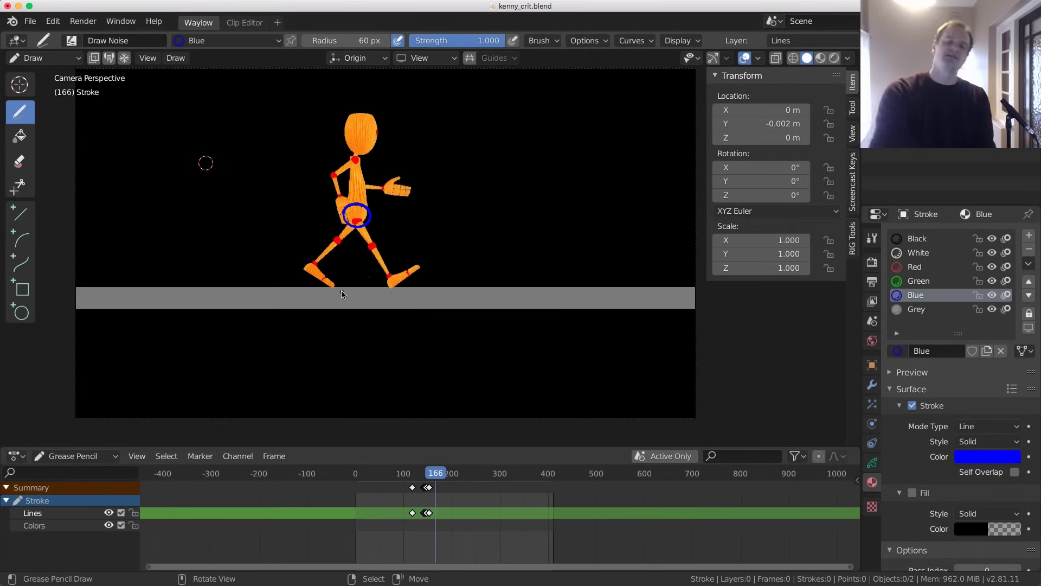
# Flip between frames 166 and 180 to examine the hips' rise and fall against the circle during the next stride
pyautogui.press('Right')
pyautogui.press('Right')
pyautogui.press('Right')
pyautogui.press('Right')
pyautogui.press('Right')
pyautogui.press('Right')
pyautogui.press('Right')
pyautogui.press('Right')
pyautogui.press('Right')
pyautogui.press('Right')
pyautogui.press('Right')
pyautogui.press('Right')
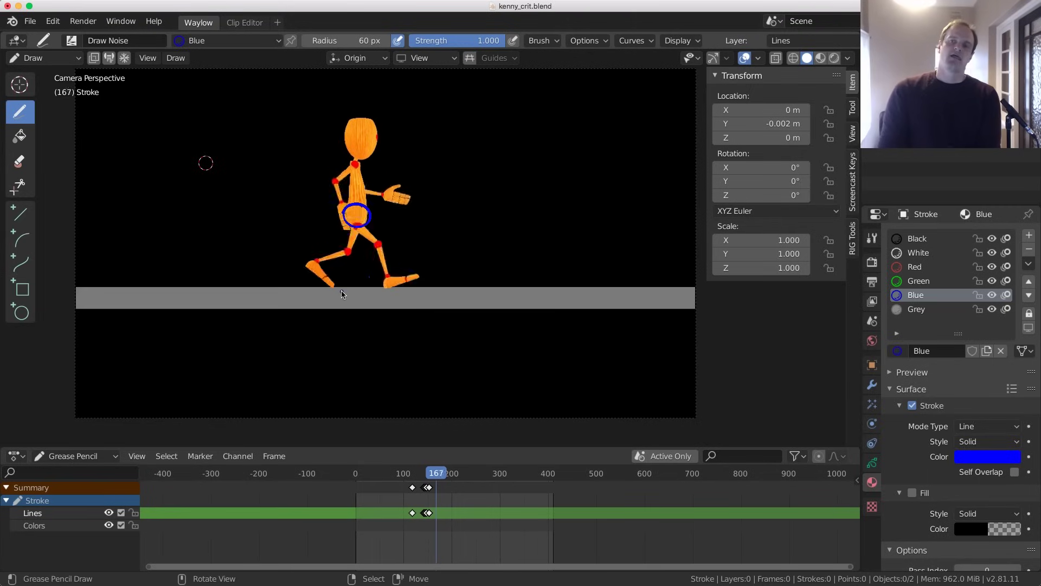
pyautogui.press('Right')
pyautogui.press('Right')
pyautogui.press('Right')
pyautogui.press('Right')
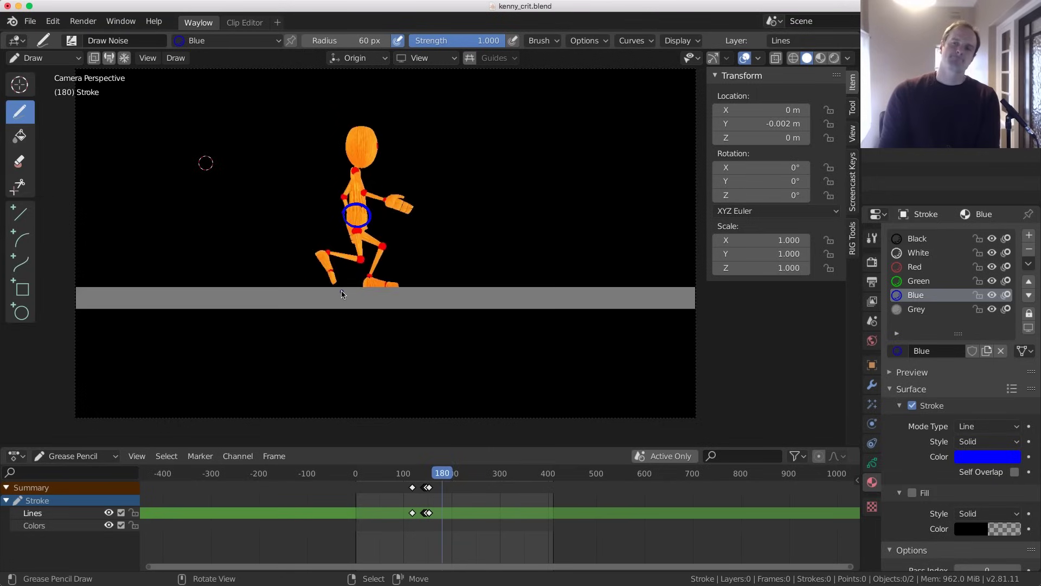
pyautogui.press('Left')
pyautogui.press('Left')
pyautogui.press('Left')
pyautogui.press('Left')
pyautogui.press('Left')
pyautogui.press('Left')
pyautogui.press('Left')
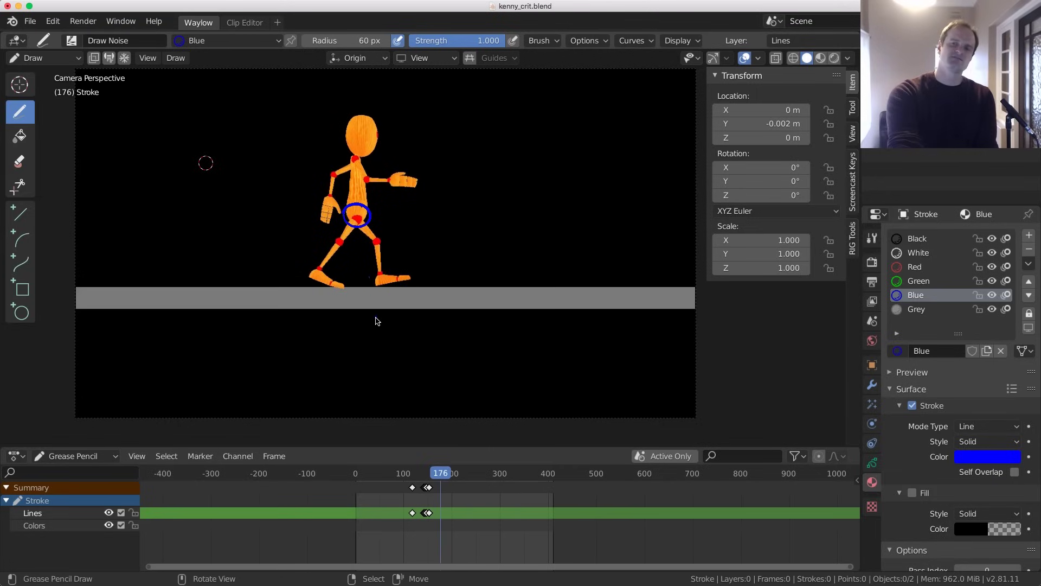
pyautogui.press('Left')
pyautogui.press('Right')
pyautogui.press('Right')
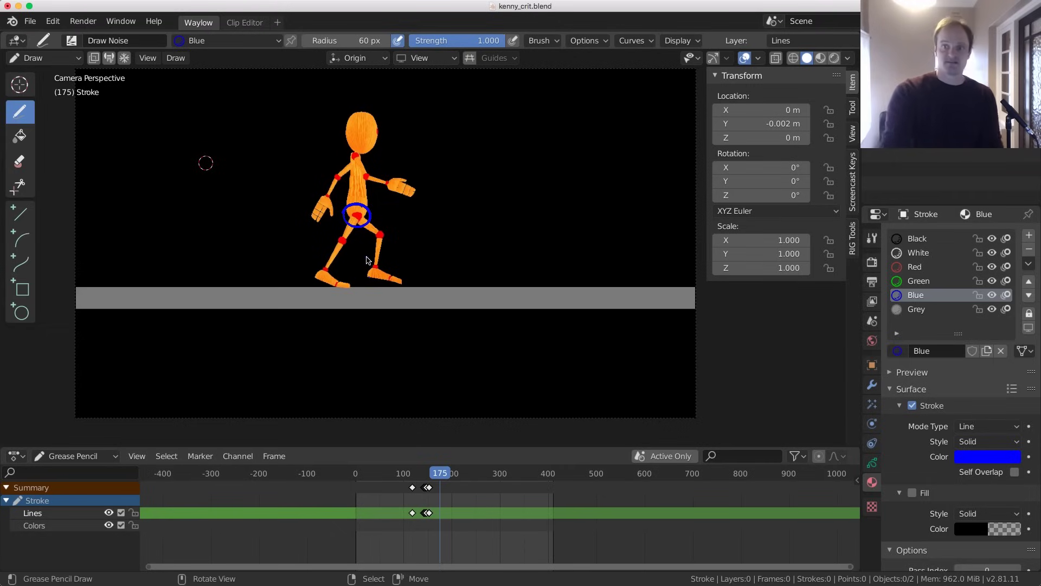
# Mark the lowered hip position with a short blue line beneath the circle on frame 181
pyautogui.press('Right')
pyautogui.press('Right')
pyautogui.press('Right')
pyautogui.press('Right')
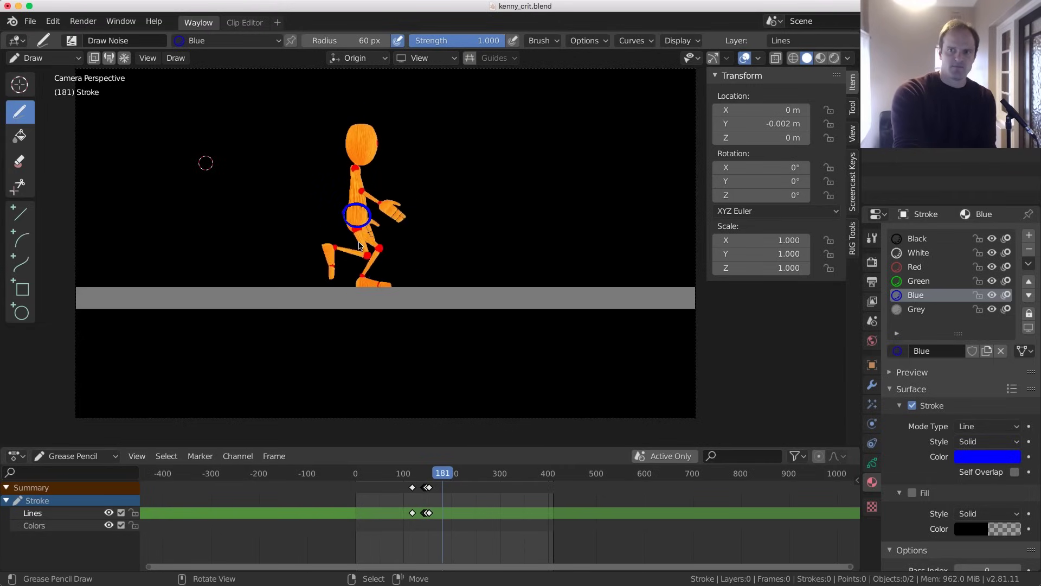
pyautogui.press('Right')
pyautogui.press('Right')
pyautogui.press('Right')
pyautogui.press('Right')
pyautogui.press('Right')
pyautogui.press('Right')
pyautogui.press('Right')
pyautogui.press('Right')
pyautogui.press('Right')
pyautogui.press('Right')
pyautogui.press('Right')
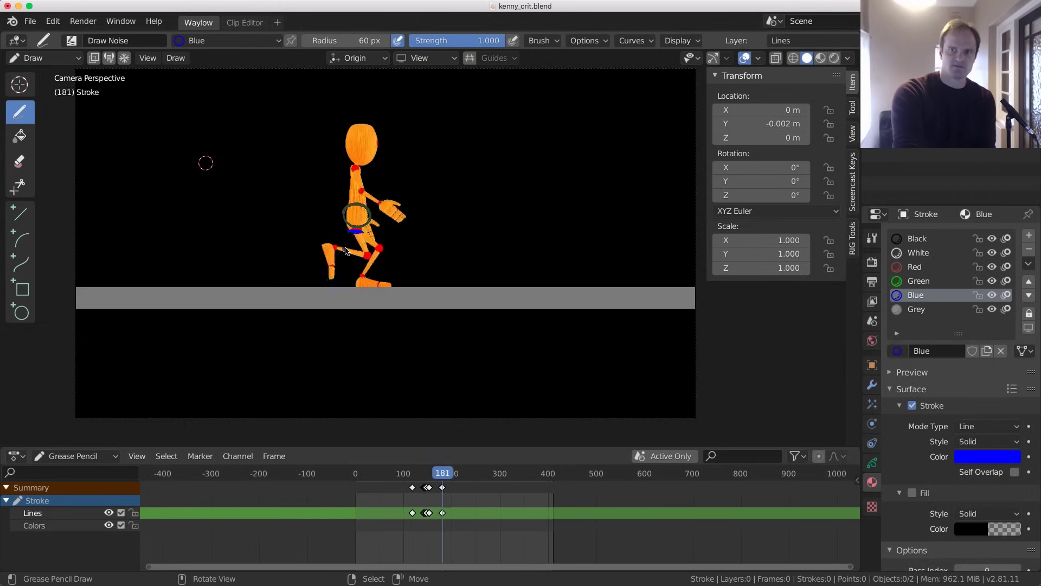
# Step back and forth up to frame 189 to compare the hip height with the circle and the lower line
pyautogui.press('Left')
pyautogui.press('Right')
pyautogui.press('Left')
pyautogui.press('Right')
pyautogui.press('Left')
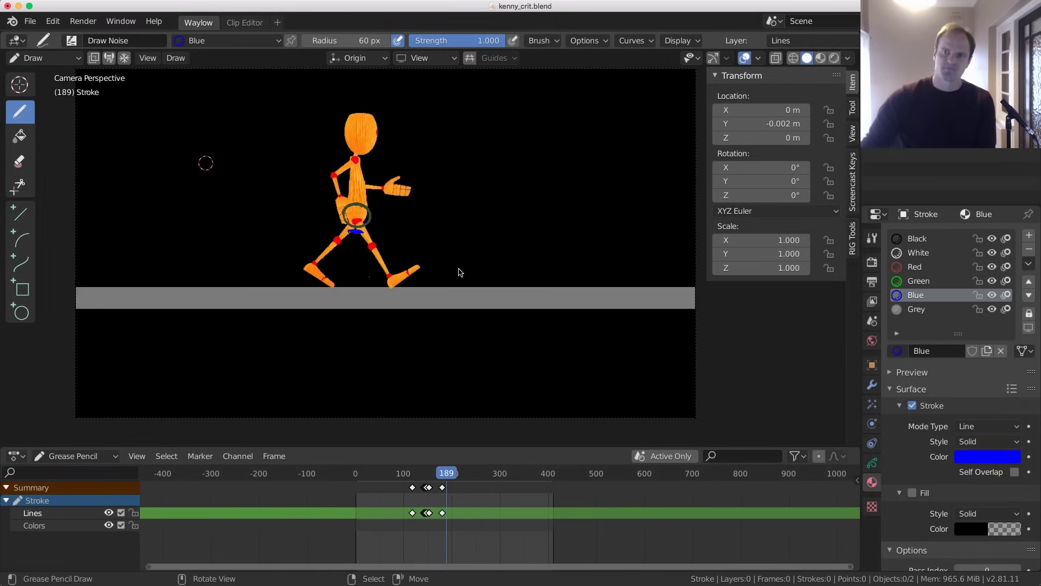
# Extend the playback range to frame 593 to include the front-view walk
pyautogui.moveTo(448, 499); pyautogui.dragTo(528, 496)
pyautogui.press('space')
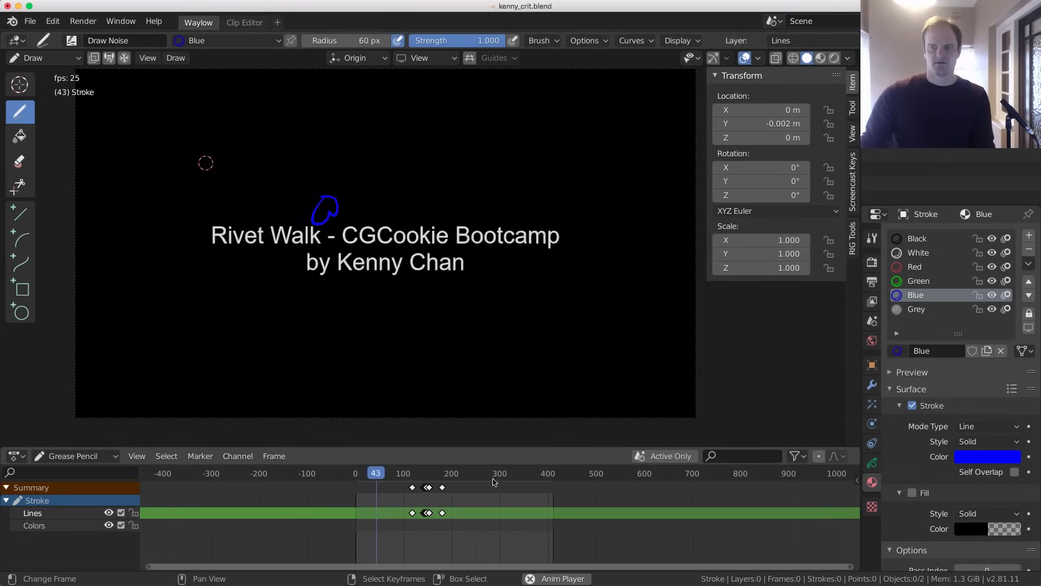
pyautogui.moveTo(542, 521); pyautogui.dragTo(642, 527)
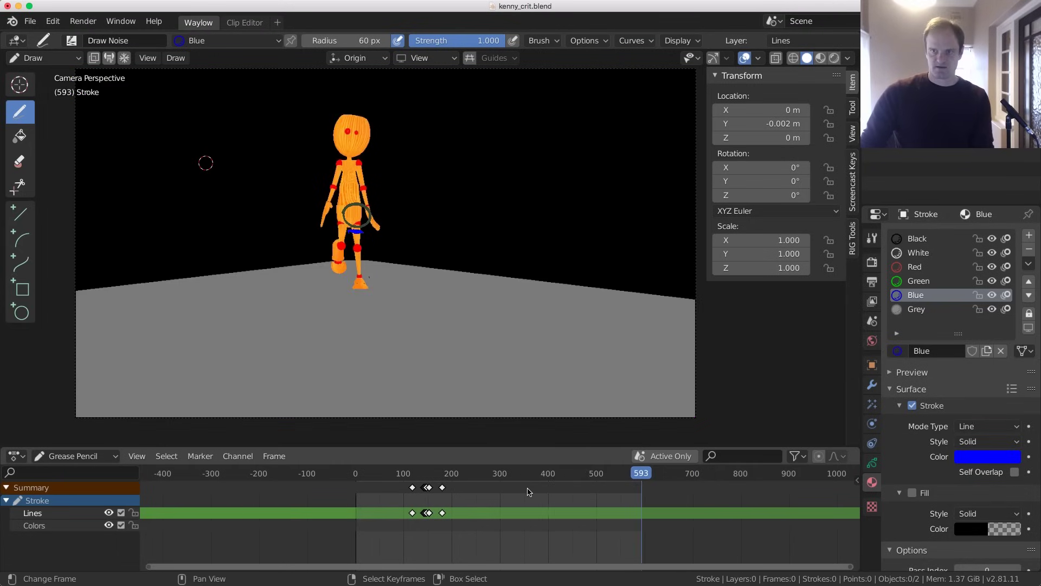
# Play the front-view walk and stop at frame 439
pyautogui.moveTo(480, 514); pyautogui.dragTo(489, 522)
pyautogui.press('space')
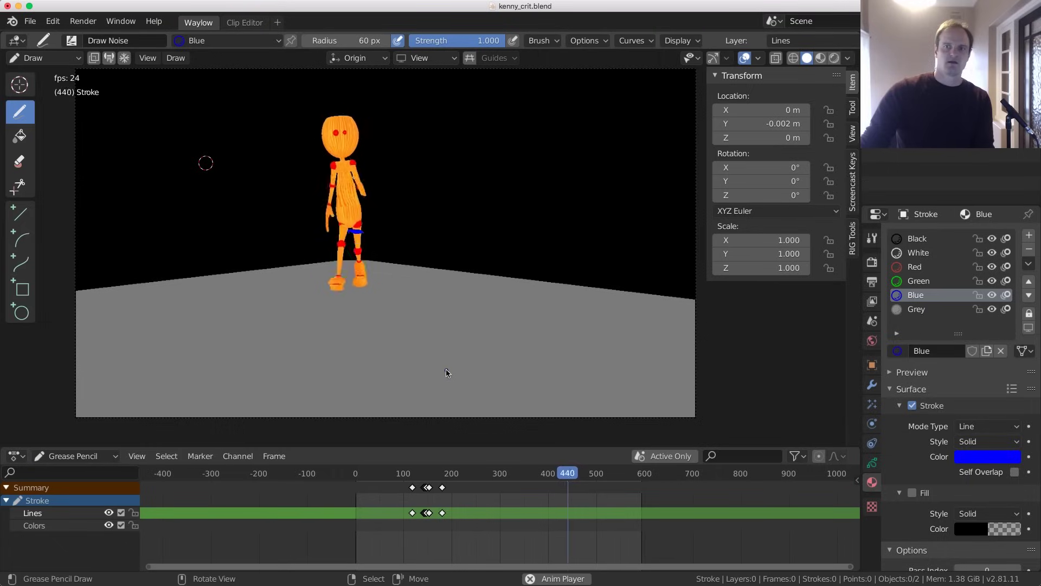
pyautogui.rightClick(388, 256)
pyautogui.press('Escape')
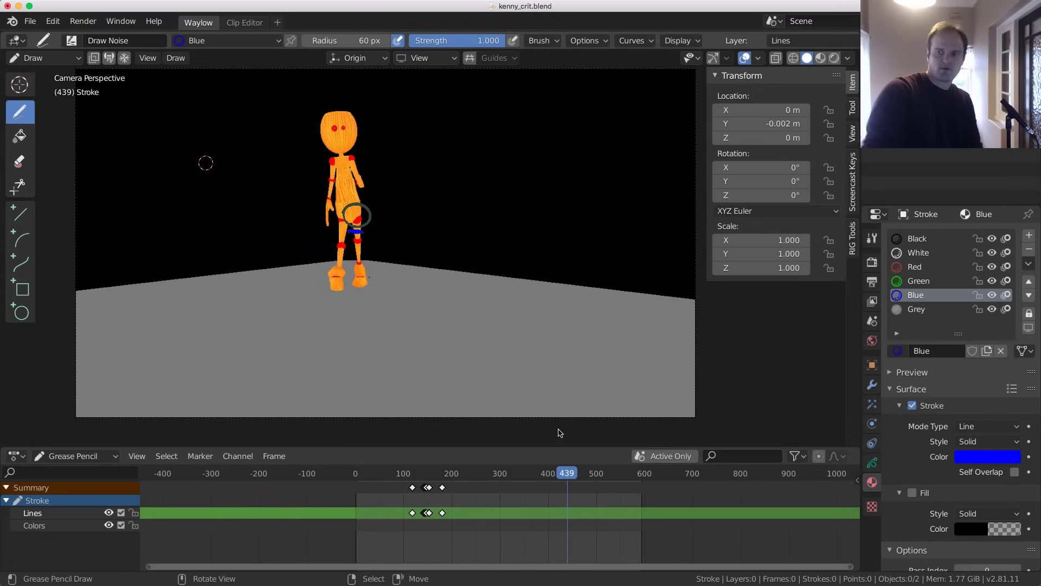
# Write 439-440 in blue beside the figure on frame 440
pyautogui.press('Right')
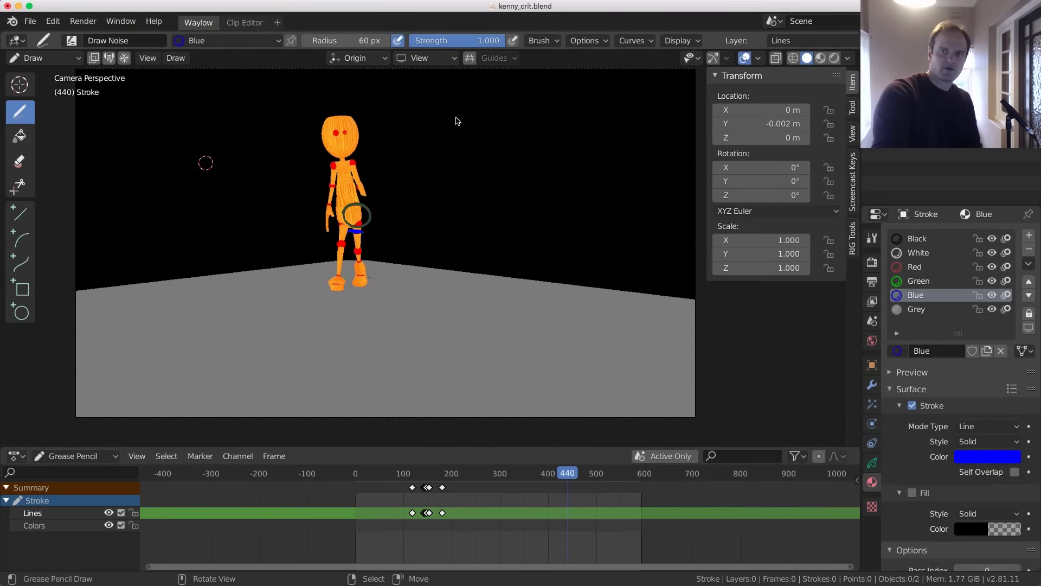
pyautogui.moveTo(457, 111)
pyautogui.mouseDown()
pyautogui.moveTo(465, 107)
pyautogui.moveTo(464, 124)
pyautogui.mouseUp()
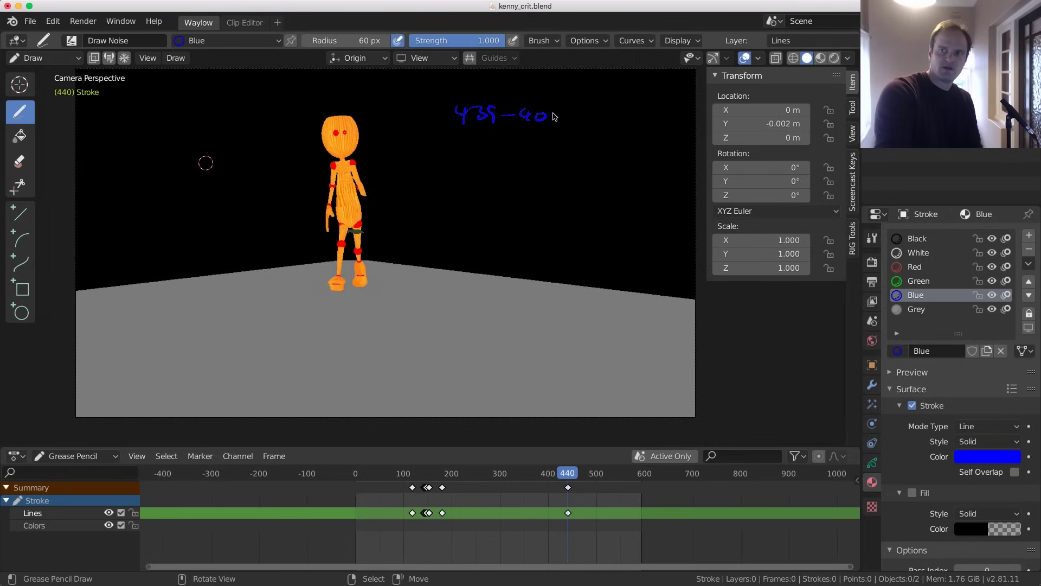
pyautogui.moveTo(553, 114); pyautogui.dragTo(554, 111)
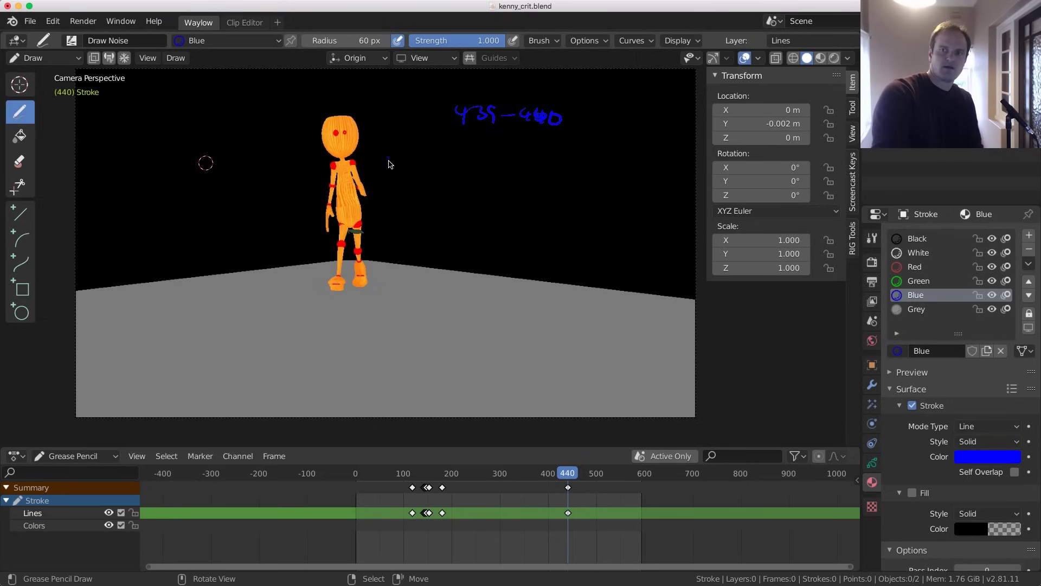
# Add a small blue mark at the front-view figure's hips and advance to frame 539
pyautogui.press('Right')
pyautogui.press('Right')
pyautogui.press('Right')
pyautogui.press('Right')
pyautogui.press('Right')
pyautogui.press('Right')
pyautogui.press('Right')
pyautogui.press('Right')
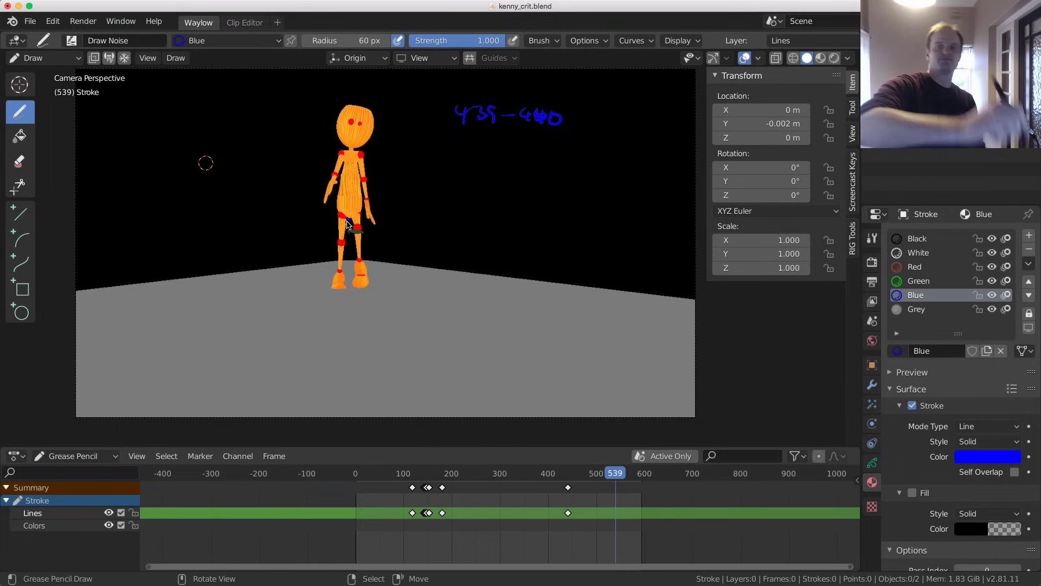
# Step back and forth through frames 531 to 543 to examine the hips' movement in the front view
pyautogui.press('Left')
pyautogui.press('Left')
pyautogui.press('Left')
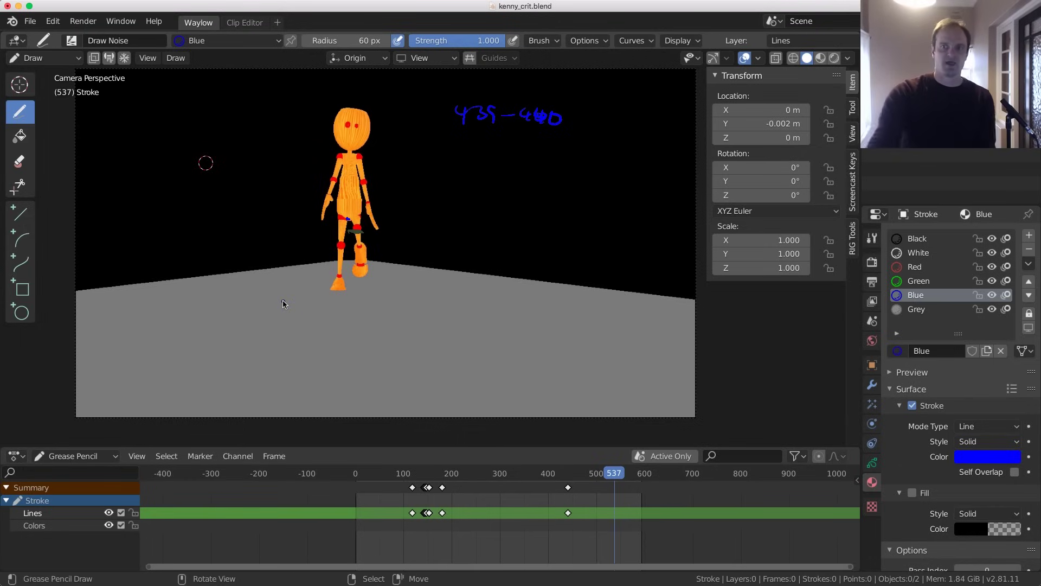
pyautogui.press('Left')
pyautogui.press('Left')
pyautogui.press('Left')
pyautogui.press('Left')
pyautogui.press('Left')
pyautogui.press('Left')
pyautogui.press('Left')
pyautogui.press('Right')
pyautogui.press('Right')
pyautogui.press('Right')
pyautogui.press('Right')
pyautogui.press('Right')
pyautogui.press('Right')
pyautogui.press('Right')
pyautogui.press('Right')
pyautogui.press('Right')
pyautogui.press('Right')
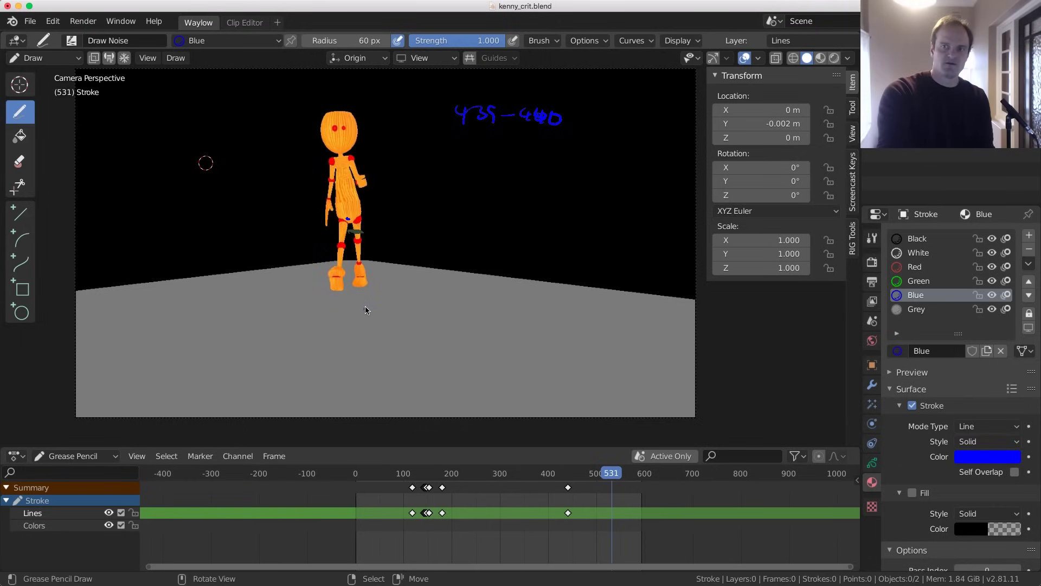
pyautogui.press('Right')
pyautogui.press('Right')
pyautogui.press('Right')
pyautogui.press('Right')
pyautogui.press('Right')
pyautogui.press('Right')
pyautogui.press('Right')
pyautogui.press('Right')
pyautogui.press('Right')
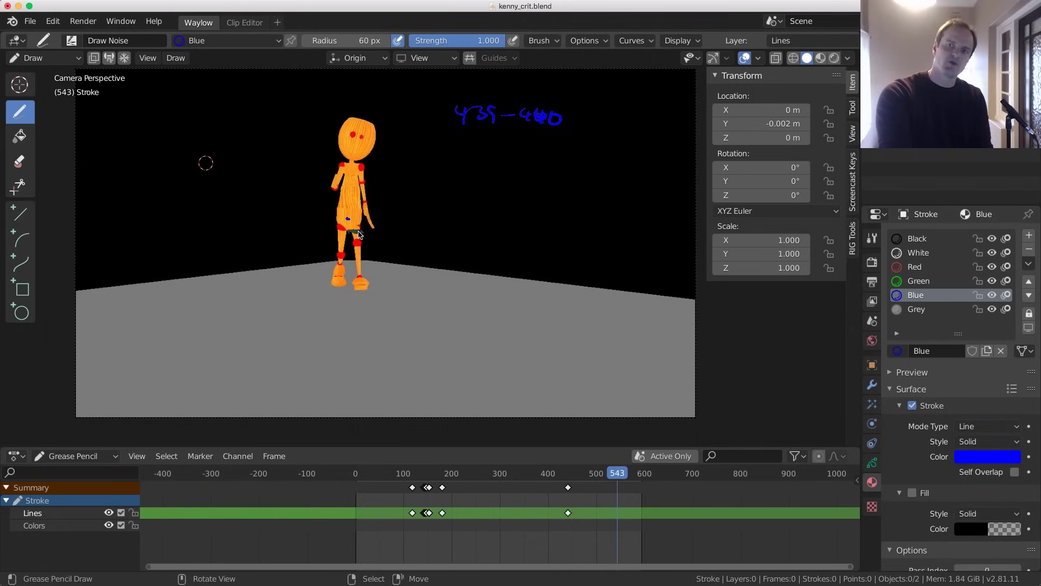
# Step forward through the front view to frame 588 to study the hips against the blue mark over further strides
pyautogui.press('Right')
pyautogui.press('Right')
pyautogui.press('Right')
pyautogui.press('Right')
pyautogui.press('Right')
pyautogui.press('Right')
pyautogui.press('Right')
pyautogui.press('Right')
pyautogui.press('Right')
pyautogui.press('Right')
pyautogui.press('Right')
pyautogui.press('Right')
pyautogui.press('Right')
pyautogui.press('Right')
pyautogui.press('Right')
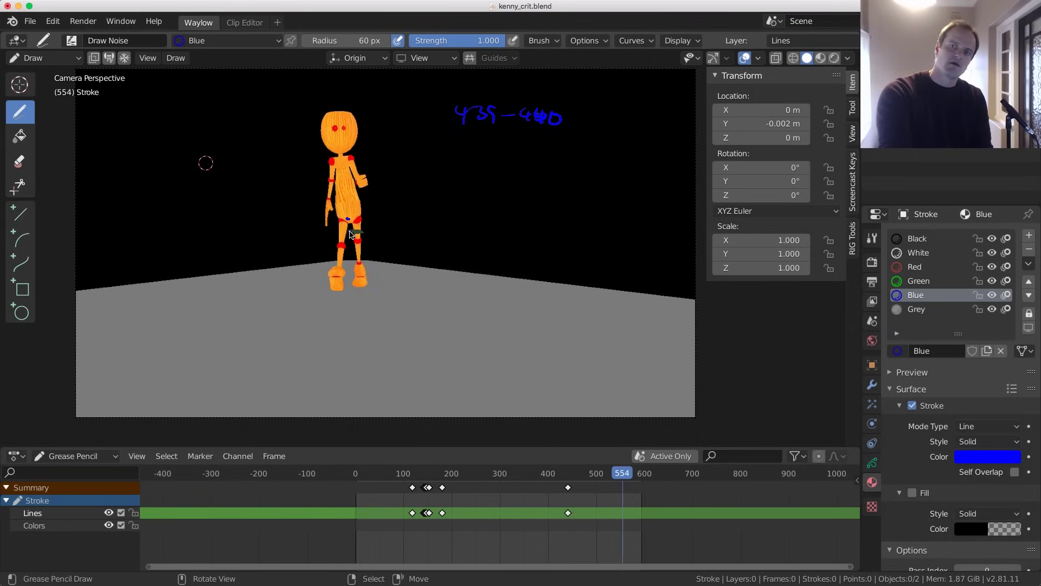
pyautogui.press('Right')
pyautogui.press('Right')
pyautogui.press('Right')
pyautogui.press('Right')
pyautogui.press('Right')
pyautogui.press('Right')
pyautogui.press('Right')
pyautogui.press('Right')
pyautogui.press('Right')
pyautogui.press('Right')
pyautogui.press('Right')
pyautogui.press('Right')
pyautogui.press('Right')
pyautogui.press('Right')
pyautogui.press('Right')
pyautogui.press('Right')
pyautogui.press('Right')
pyautogui.press('Right')
pyautogui.press('Right')
pyautogui.press('Right')
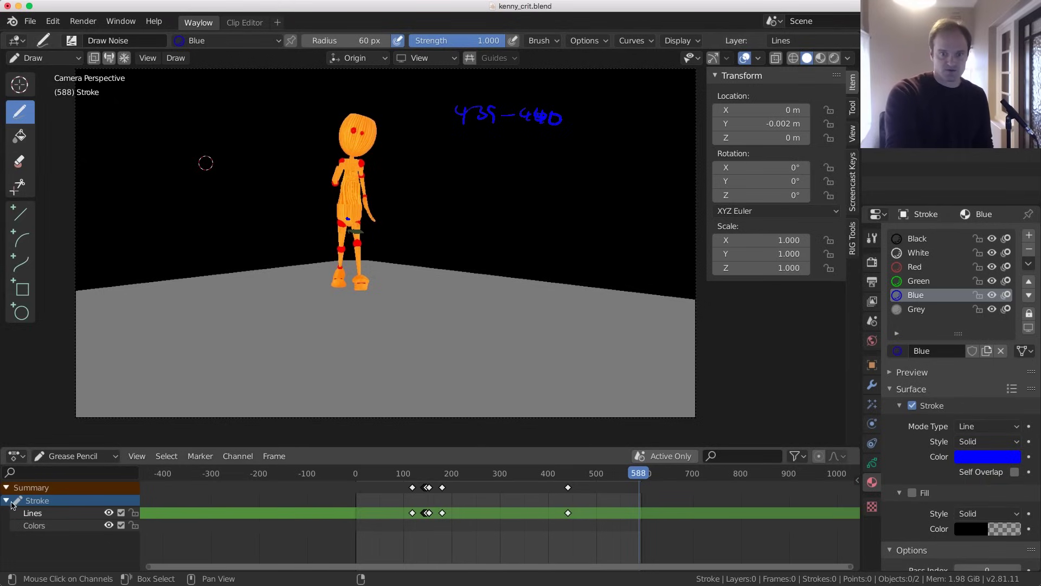
# Hide the Lines layer, make the Colors layer active, and return to frame 21
pyautogui.click(109, 513)
pyautogui.click(68, 528)
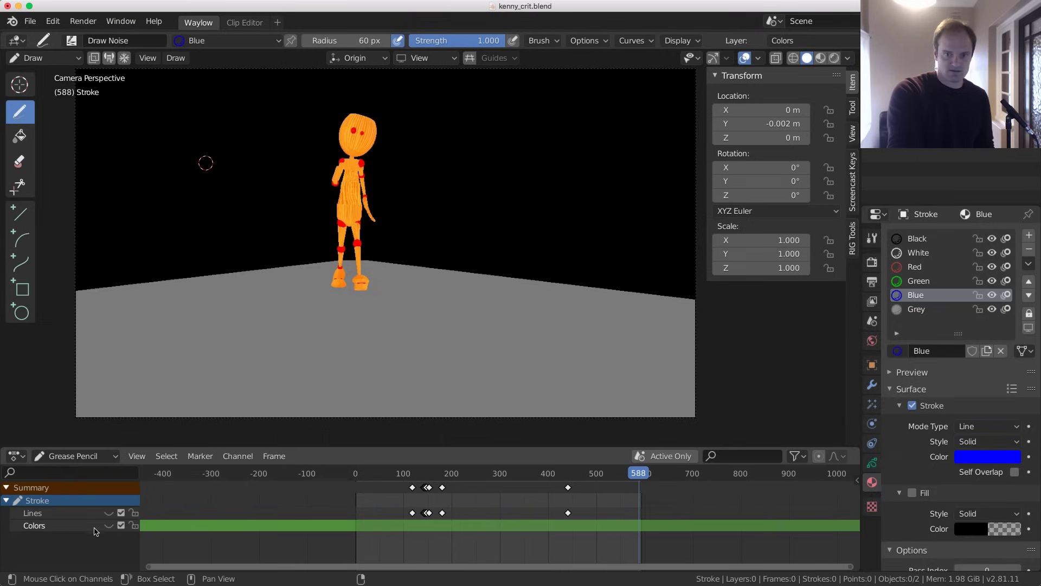
pyautogui.click(365, 473)
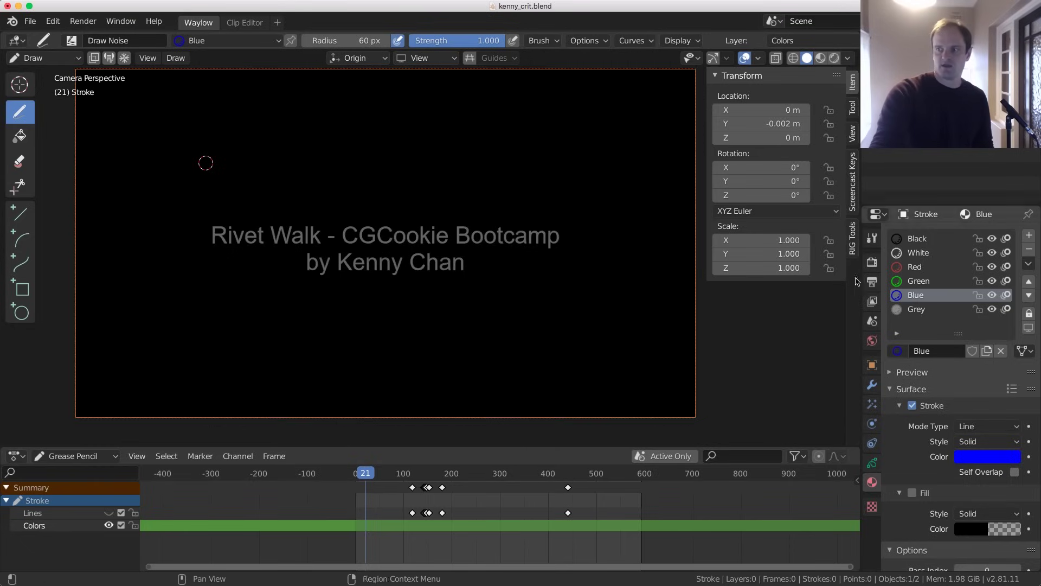
# Switch the camera's background clip to 1454354265.mp4 and move to frame 173 of the ball character's walk
pyautogui.hotkey('ctrl', 'Tab')
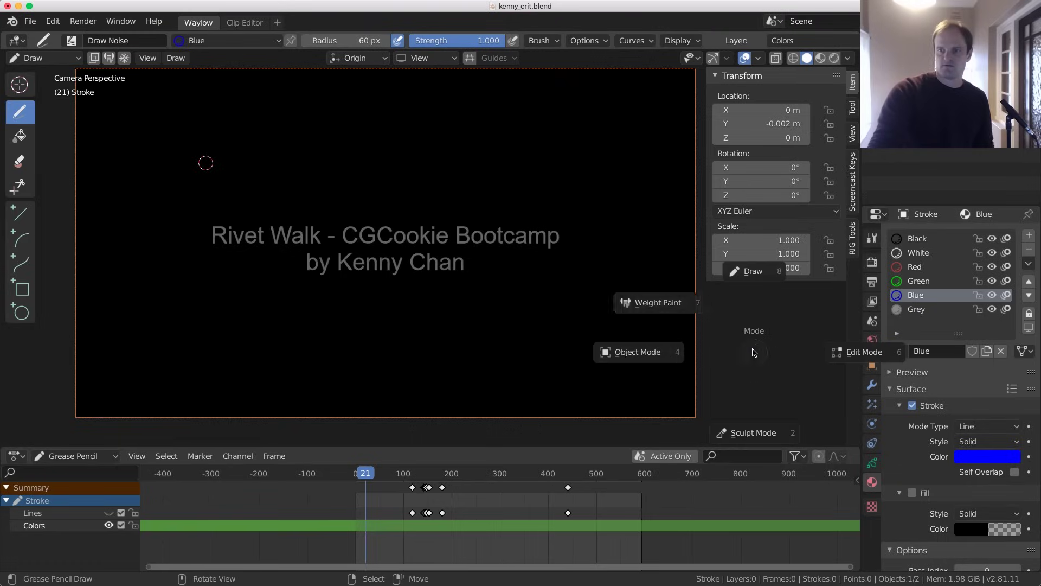
pyautogui.click(870, 465)
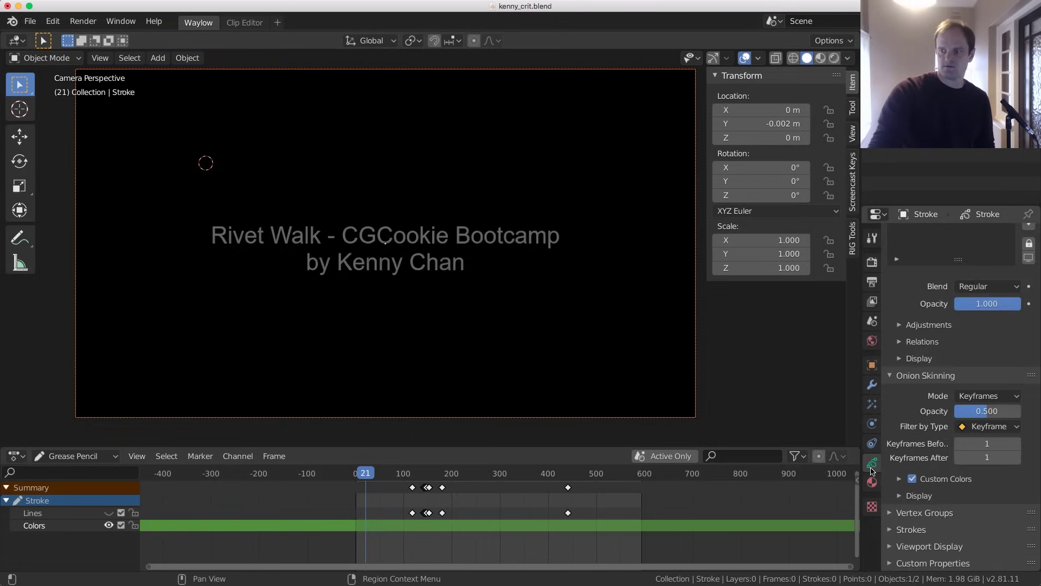
pyautogui.click(922, 84)
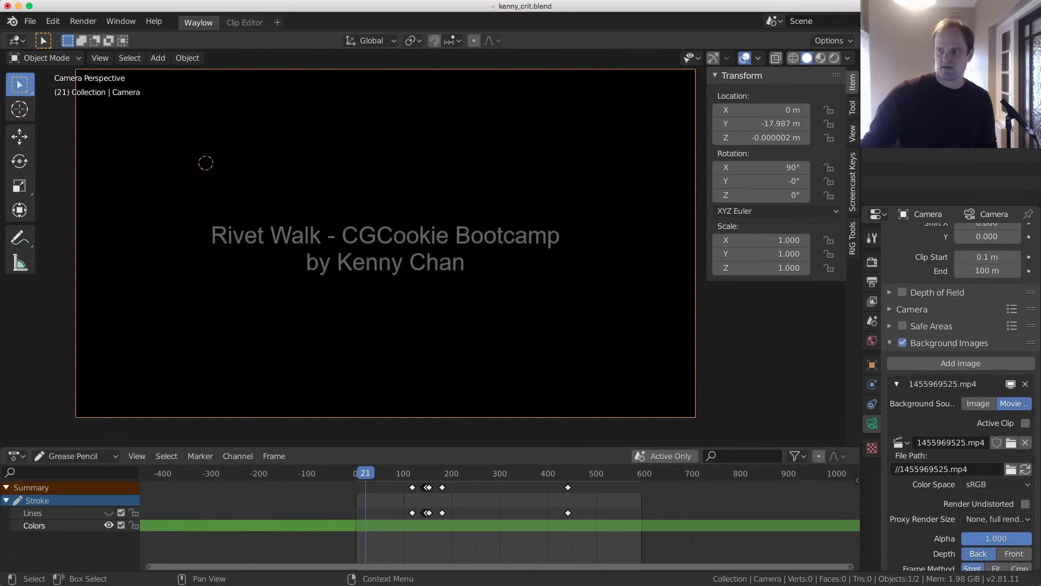
pyautogui.click(900, 442)
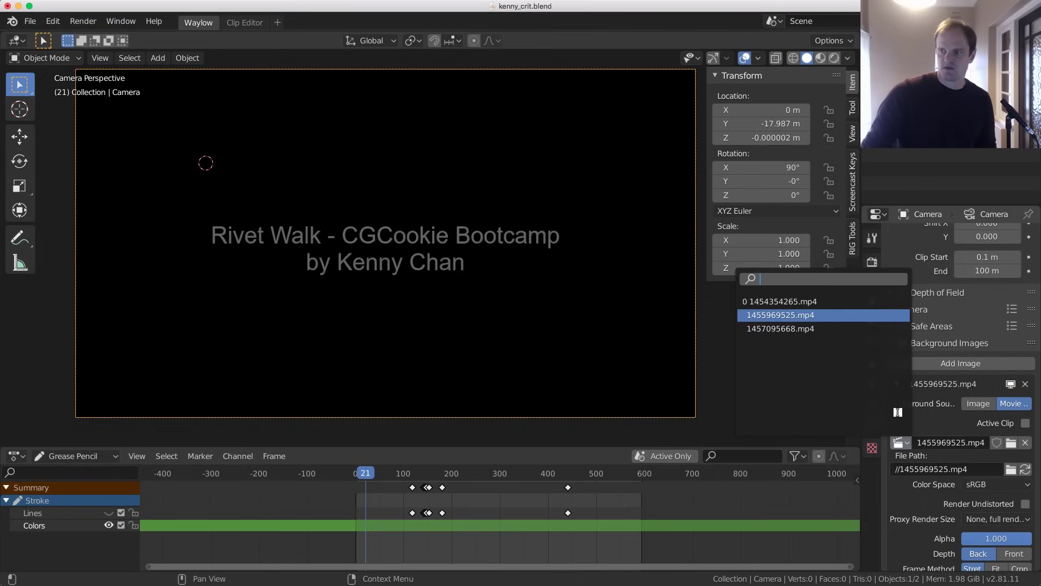
pyautogui.click(811, 302)
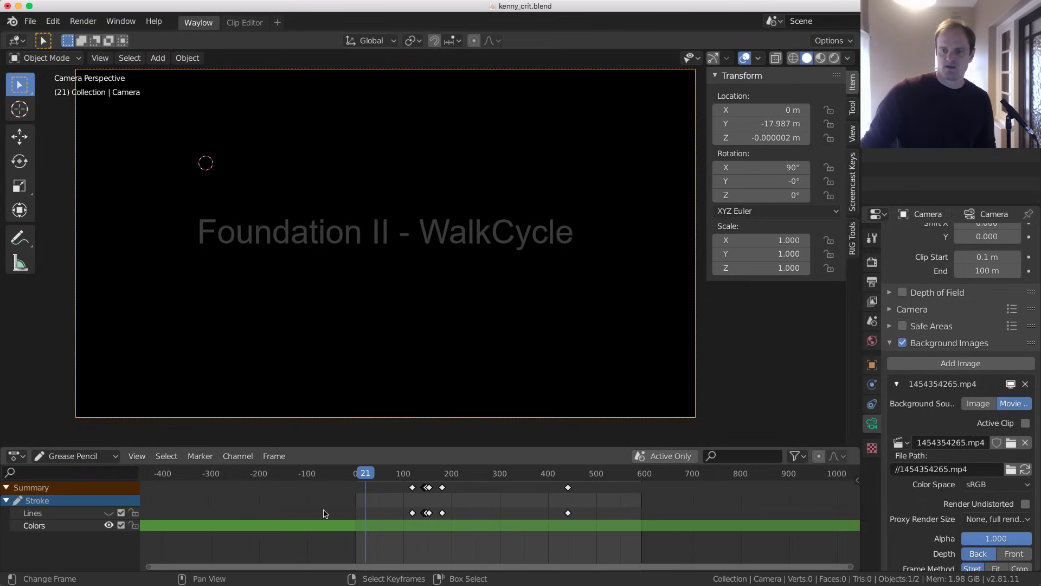
pyautogui.moveTo(372, 513); pyautogui.dragTo(440, 514)
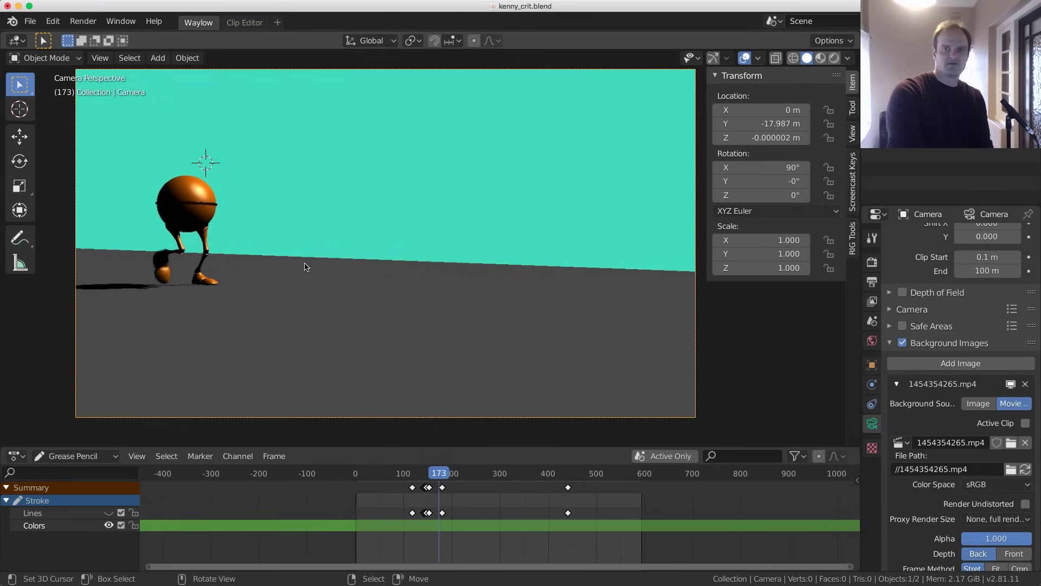
# Select the Stroke object and put it into Grease Pencil Draw mode
pyautogui.hotkey('ctrl', 'Tab')
pyautogui.press('Escape')
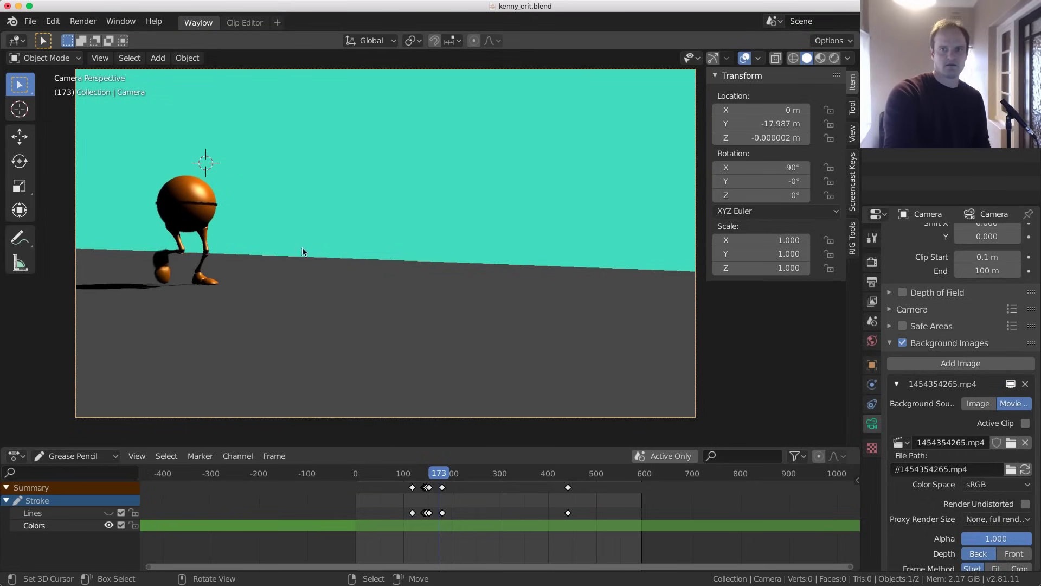
pyautogui.click(384, 244)
pyautogui.hotkey('ctrl', 'Tab')
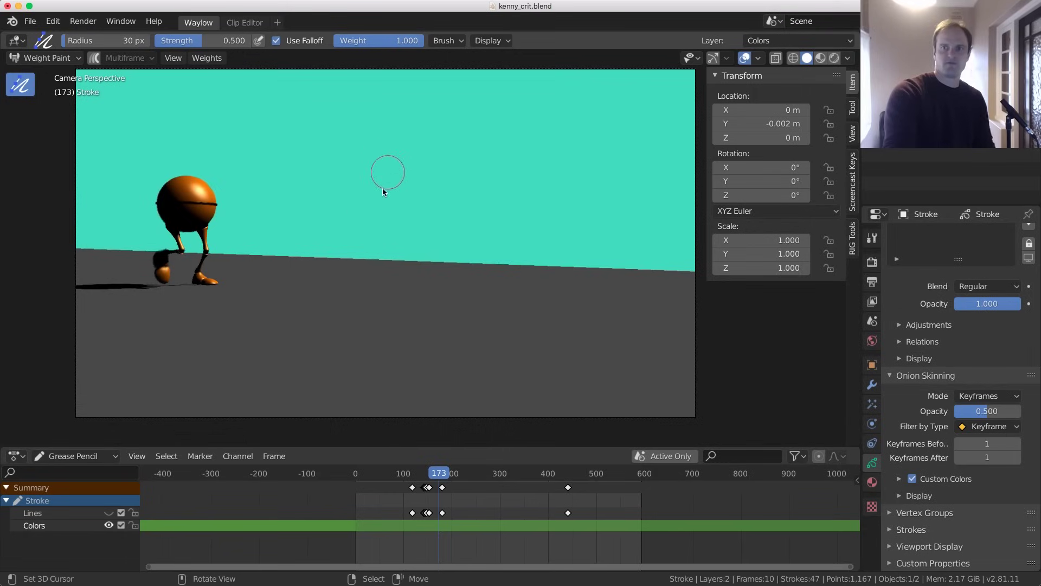
pyautogui.hotkey('ctrl', 'Tab')
pyautogui.click(383, 163)
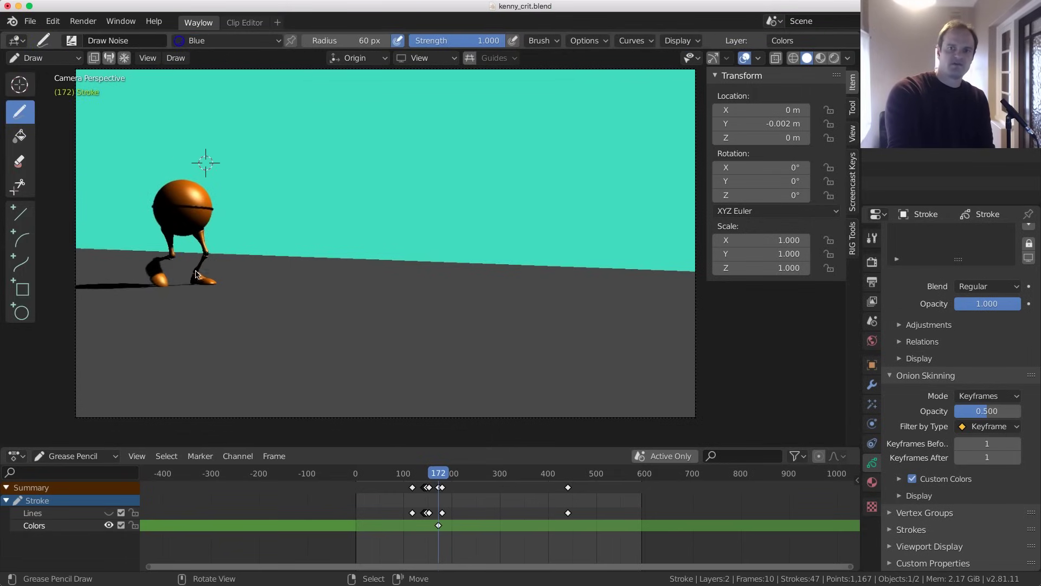
# Mark the ball character's front heel in blue on frame 172 and compare it across the neighbouring frames up to 177
pyautogui.press('Right')
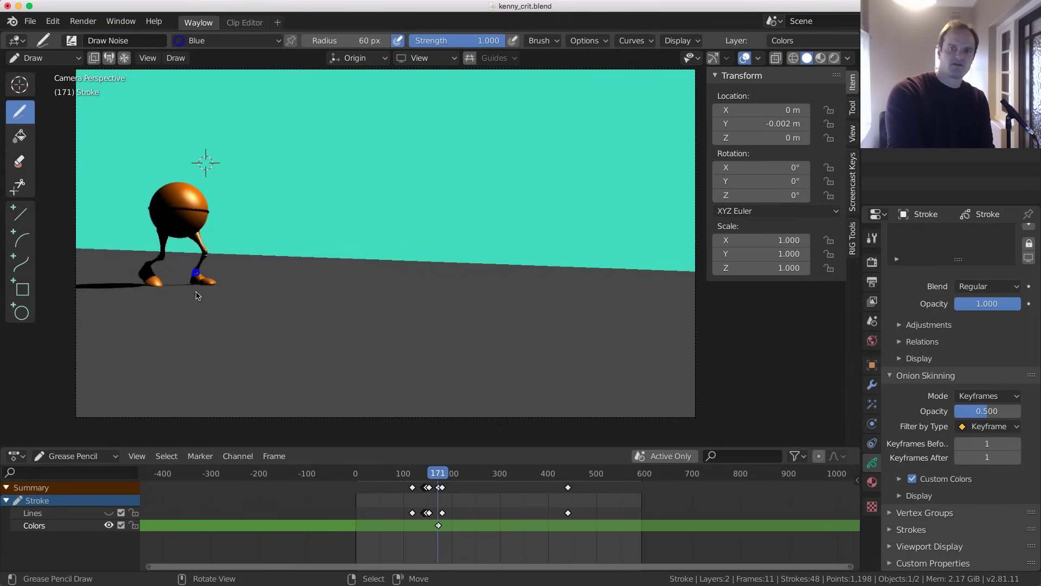
pyautogui.press('Right')
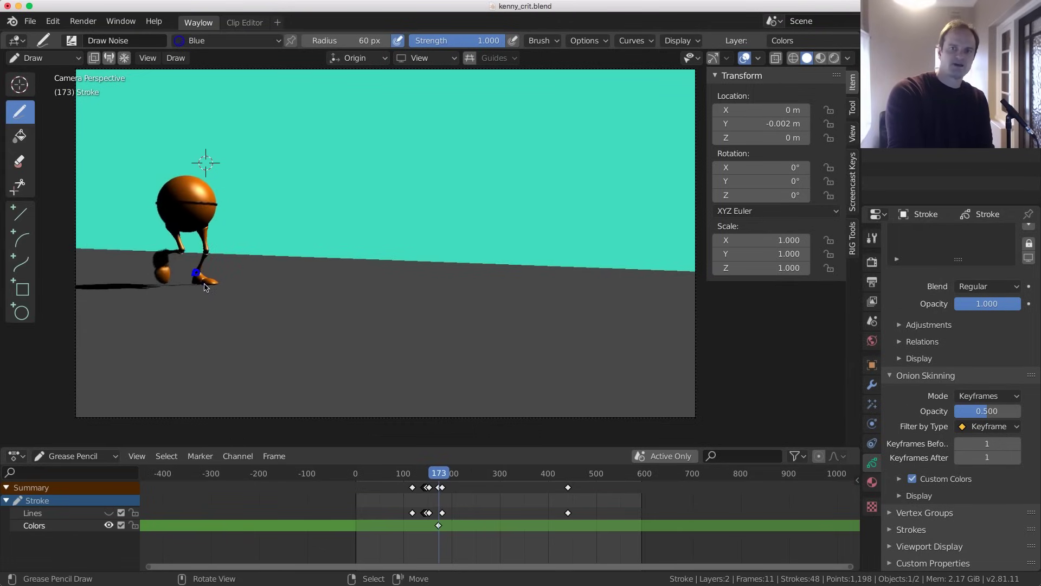
pyautogui.press('Left')
pyautogui.press('Left')
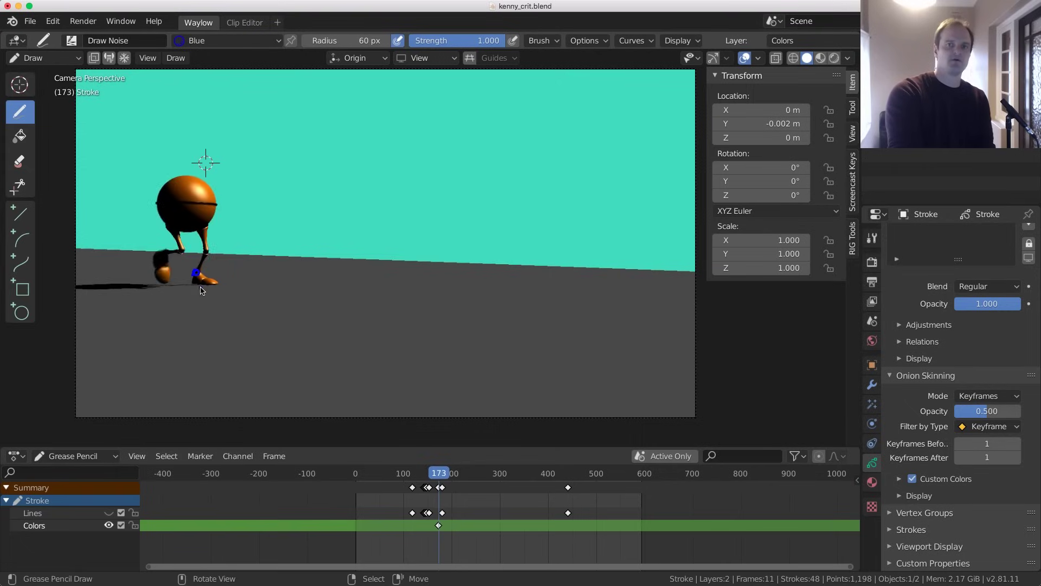
pyautogui.press('Right')
pyautogui.press('Right')
pyautogui.press('Right')
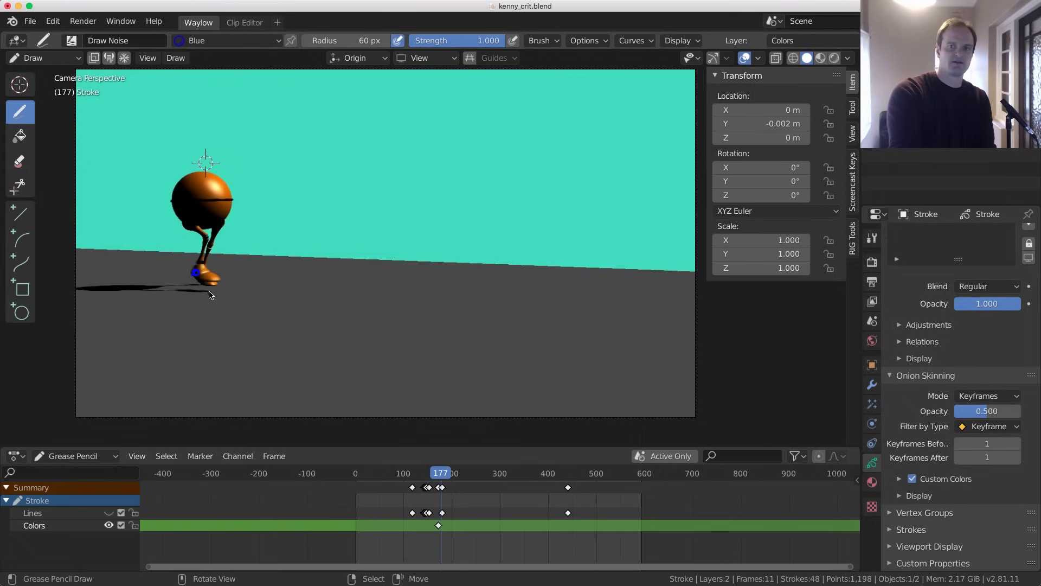
# Step through the ball character's walk up to frame 194 to examine the planted feet for sliding
pyautogui.press('Right')
pyautogui.press('Right')
pyautogui.press('Right')
pyautogui.press('Right')
pyautogui.press('Right')
pyautogui.press('Right')
pyautogui.press('Right')
pyautogui.press('Right')
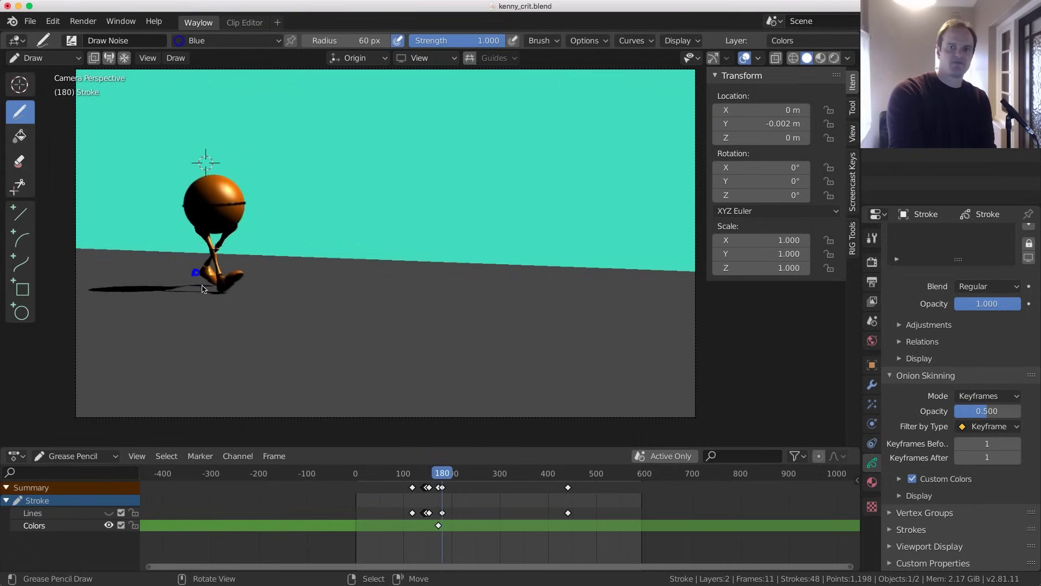
pyautogui.press('Right')
pyautogui.press('Right')
pyautogui.press('Right')
pyautogui.press('Right')
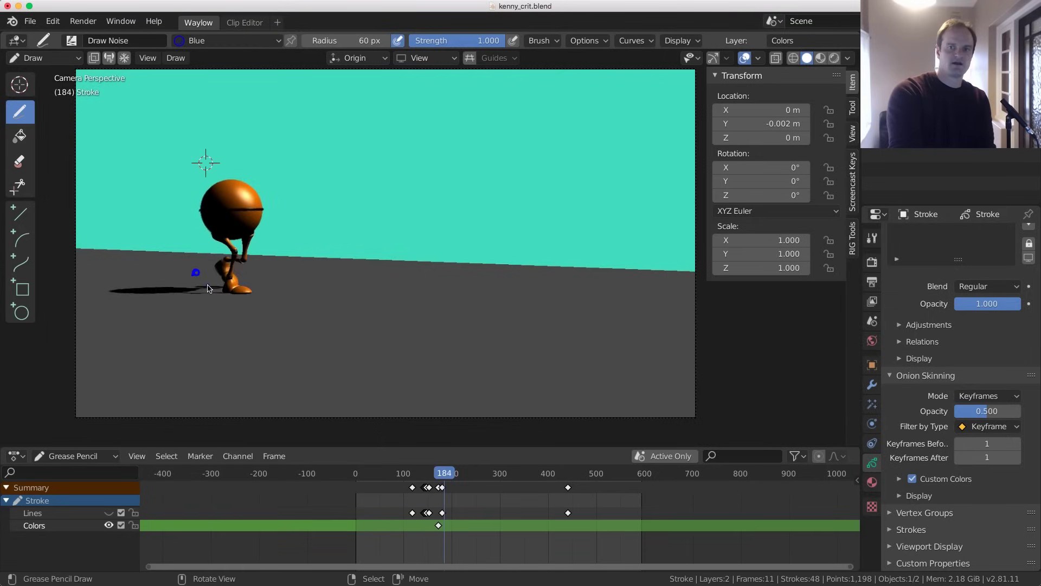
pyautogui.press('Right')
pyautogui.press('Right')
pyautogui.press('Right')
pyautogui.press('Right')
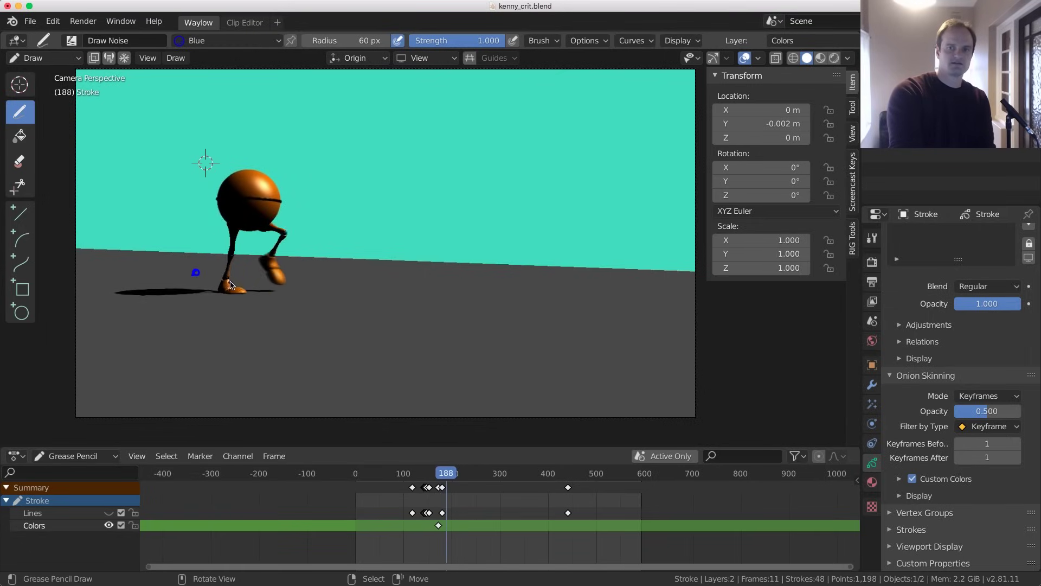
pyautogui.press('Right')
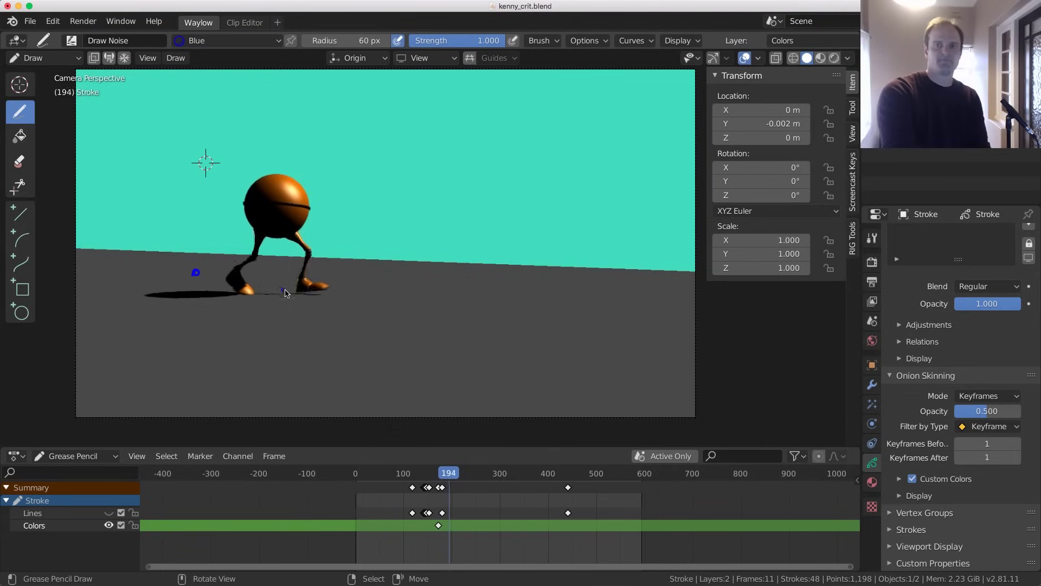
# Sketch blue lines beneath the ball character's front foot on frames 192 and 194 to mark its changing sole angle
pyautogui.press('Right')
pyautogui.press('Right')
pyautogui.press('Right')
pyautogui.press('Right')
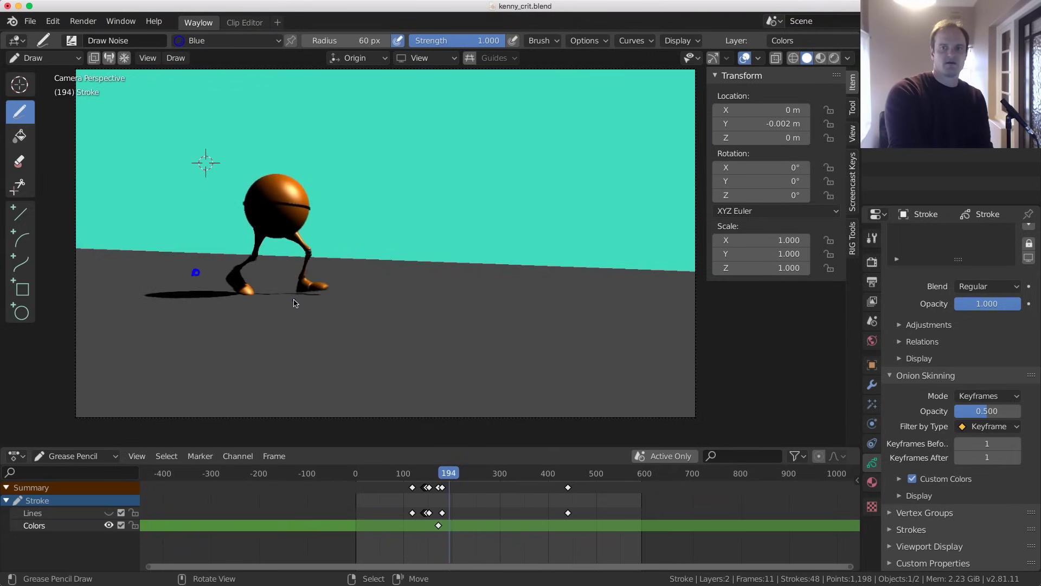
pyautogui.press('Left')
pyautogui.press('Left')
pyautogui.press('Left')
pyautogui.press('Left')
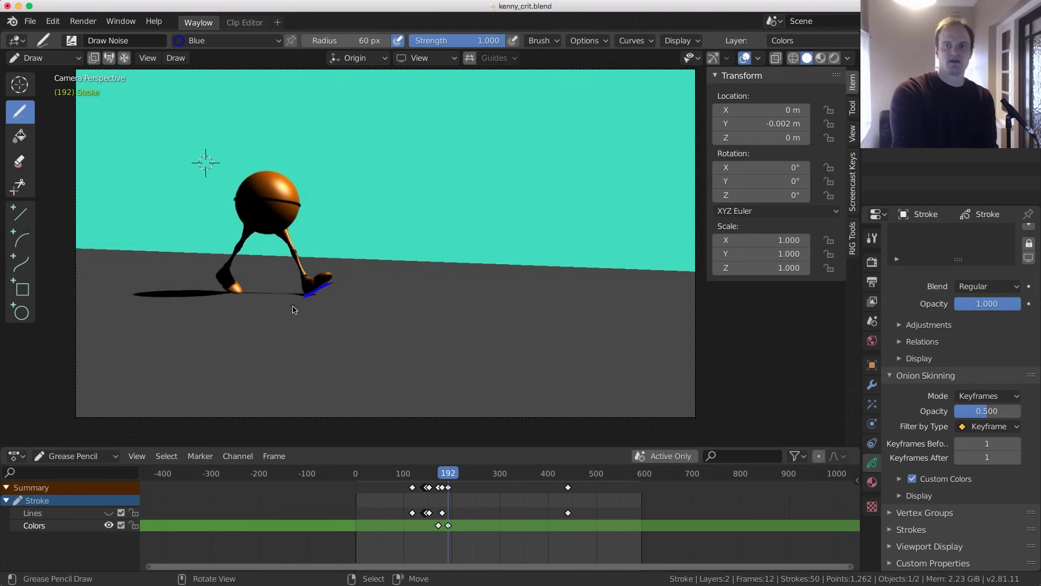
pyautogui.press('Right')
pyautogui.press('Right')
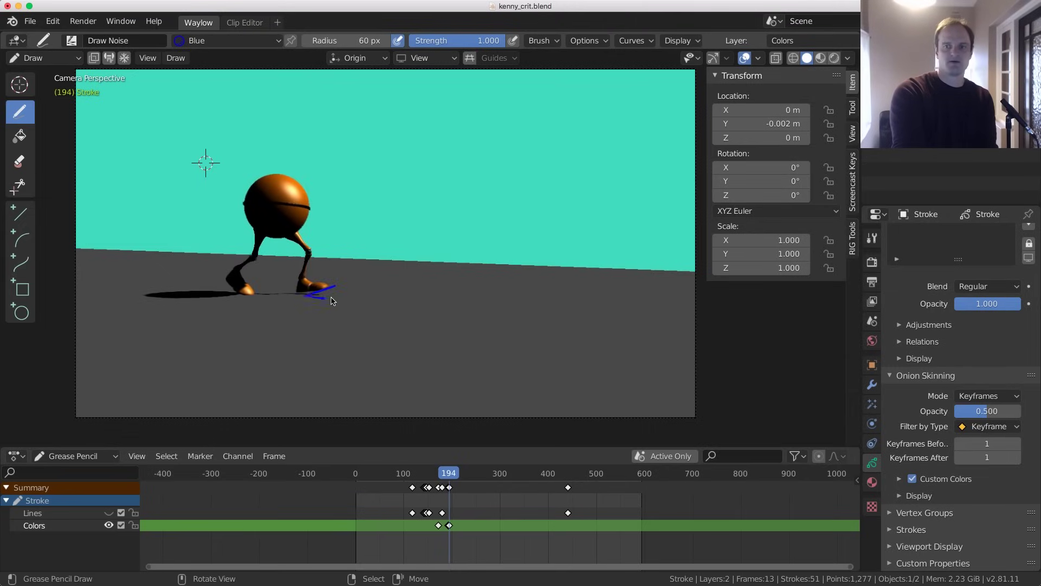
# Mark the front foot's ground contact in blue on successive frames from 195 to 199
pyautogui.press('Right')
pyautogui.moveTo(332, 298)
pyautogui.mouseDown()
pyautogui.moveTo(309, 296)
pyautogui.moveTo(338, 302)
pyautogui.mouseUp()
pyautogui.press('Right')
pyautogui.press('Right')
pyautogui.press('Right')
pyautogui.press('Right')
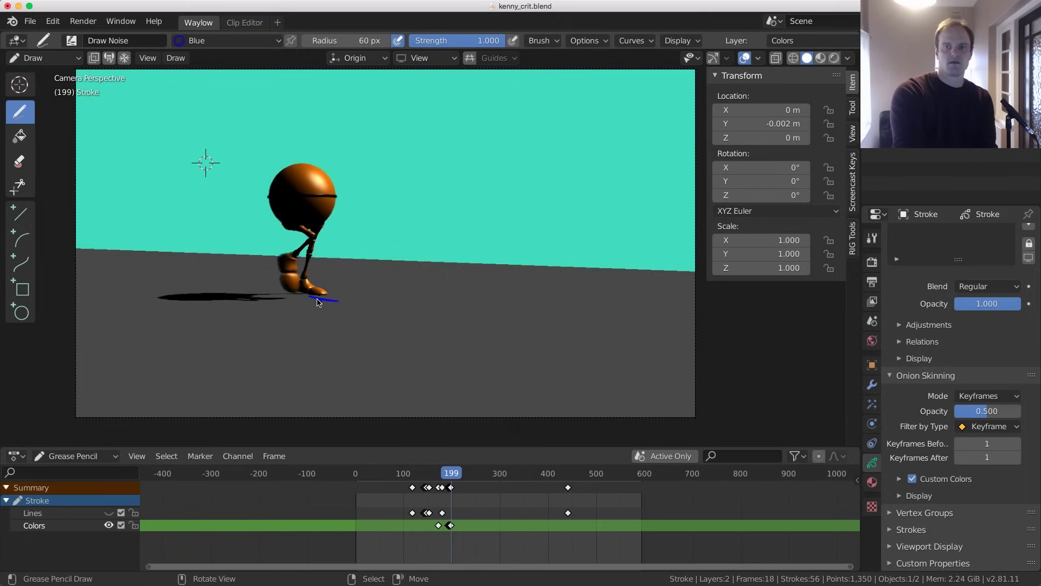
# Finish the blue foot contact marks past frame 199 and follow the step through to frame 205
pyautogui.press('Right')
pyautogui.press('Right')
pyautogui.press('Right')
pyautogui.press('Right')
pyautogui.press('Right')
pyautogui.press('Right')
pyautogui.press('Right')
pyautogui.press('Right')
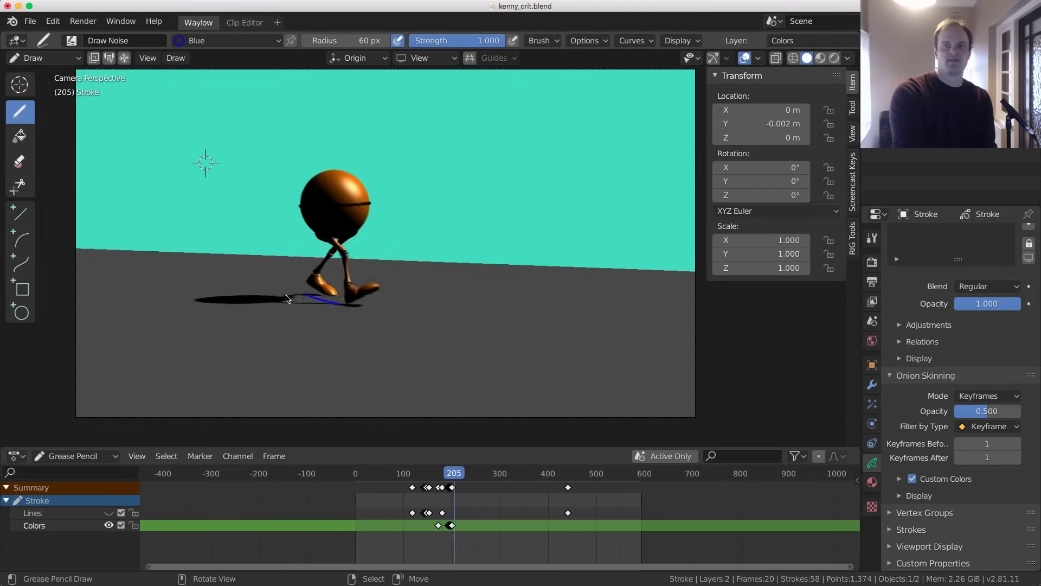
# Circle the ball character's rear hip in blue on frame 204 and sketch its movement on frame 207
pyautogui.press('Left')
pyautogui.press('Left')
pyautogui.press('Left')
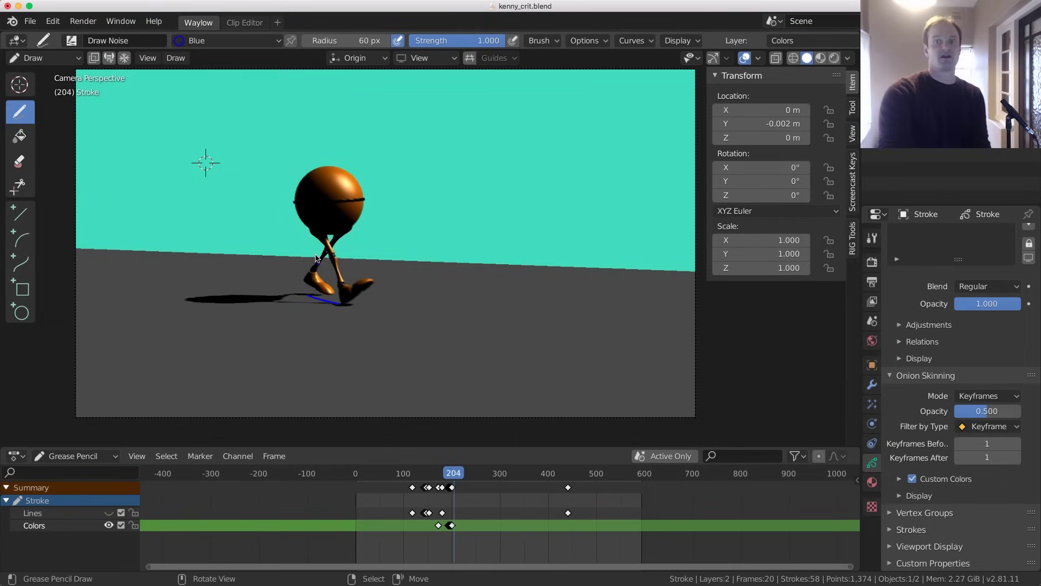
pyautogui.moveTo(314, 222); pyautogui.dragTo(310, 222)
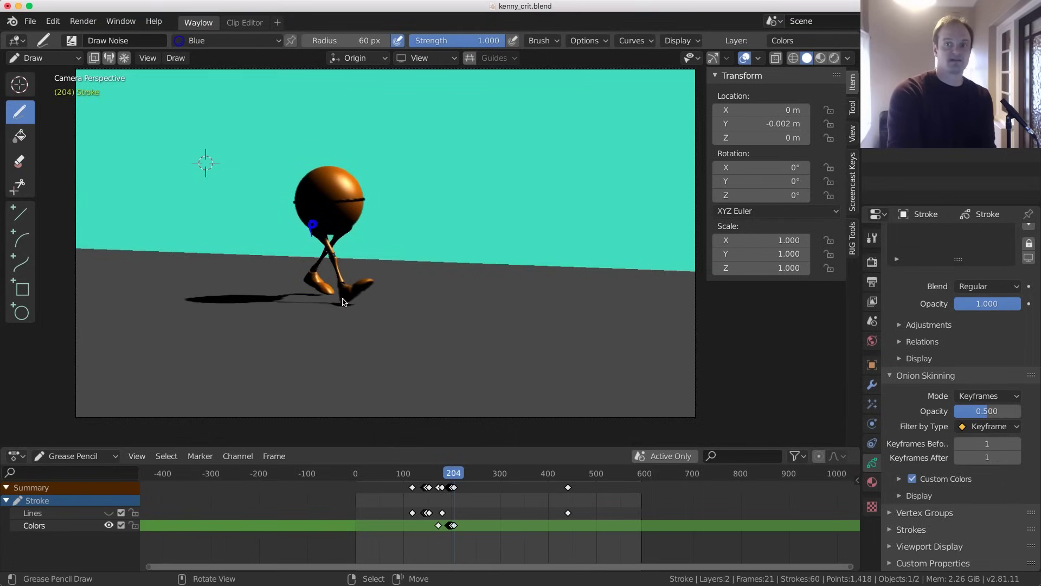
pyautogui.press('Right')
pyautogui.press('Right')
pyautogui.press('Right')
pyautogui.moveTo(338, 242); pyautogui.dragTo(338, 241)
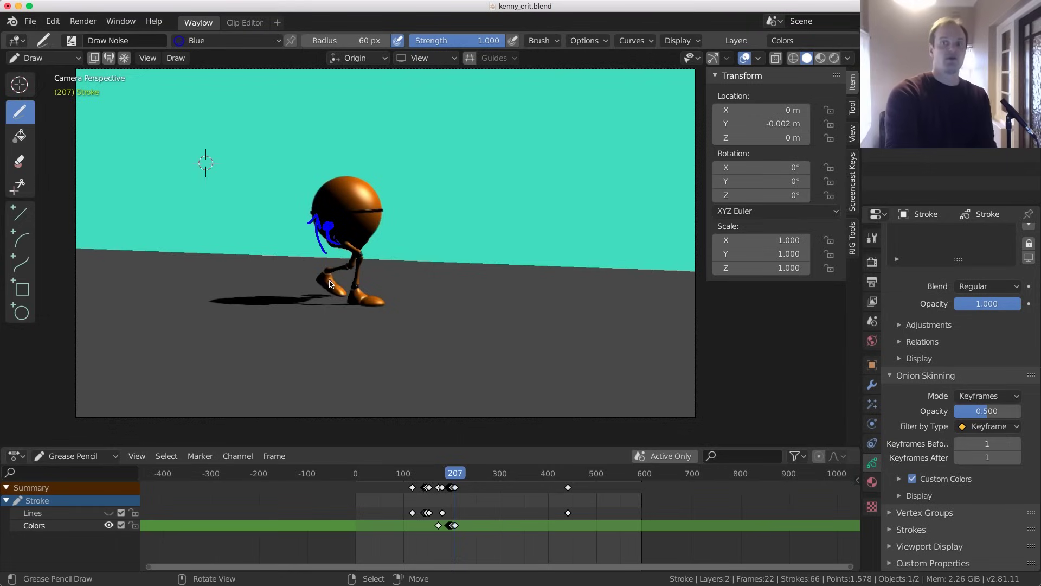
# Add blue rotation arrows across the hips and above the ball on frame 204
pyautogui.press('Left')
pyautogui.press('Left')
pyautogui.press('Left')
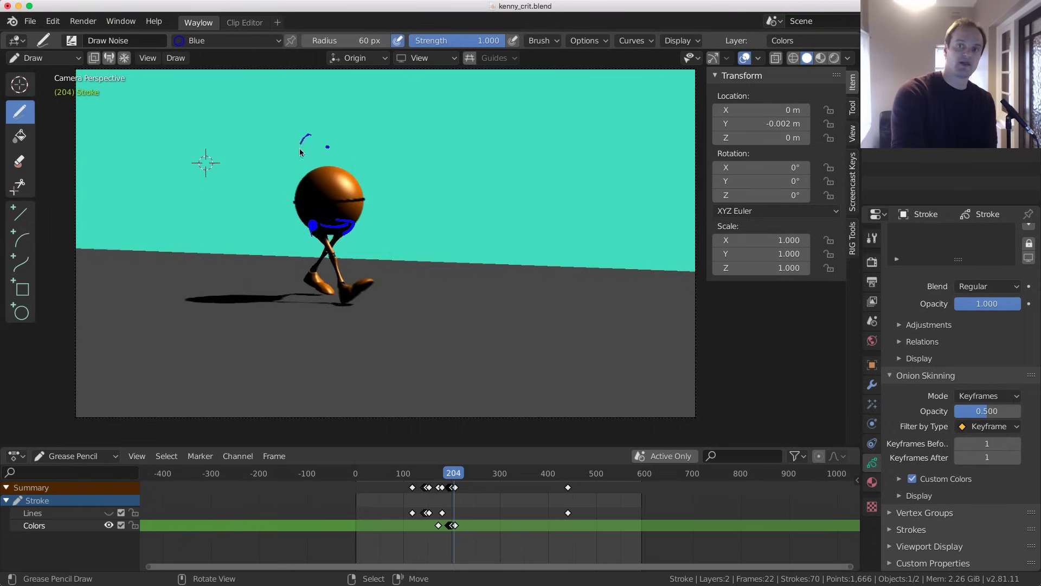
pyautogui.moveTo(300, 151); pyautogui.dragTo(349, 155)
# Play forward to frame 216 and sketch a dot with an oppositely curved blue arrow above the ball
pyautogui.press('space')
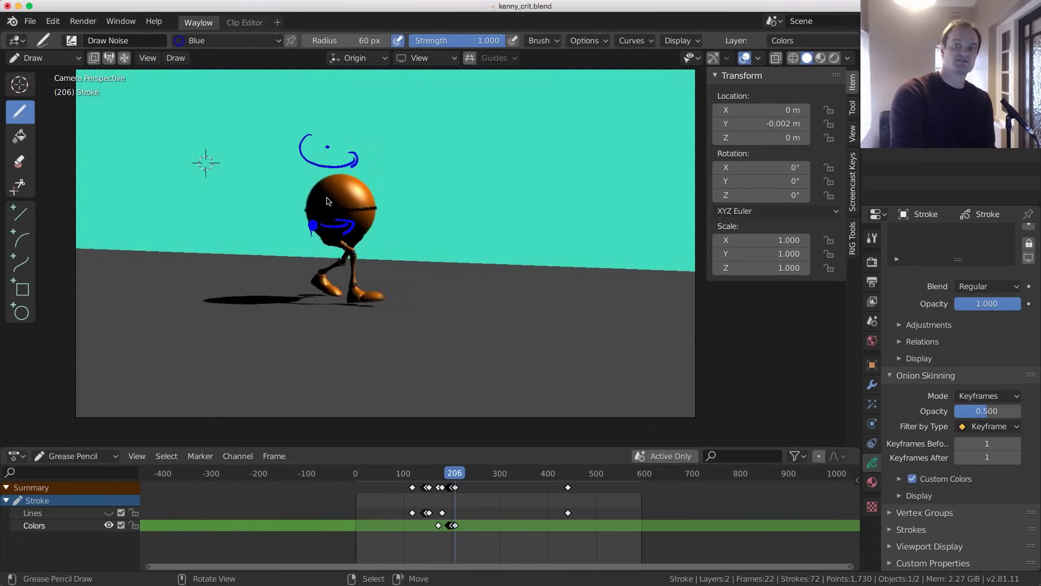
pyautogui.click(401, 144)
pyautogui.moveTo(422, 135); pyautogui.dragTo(388, 157)
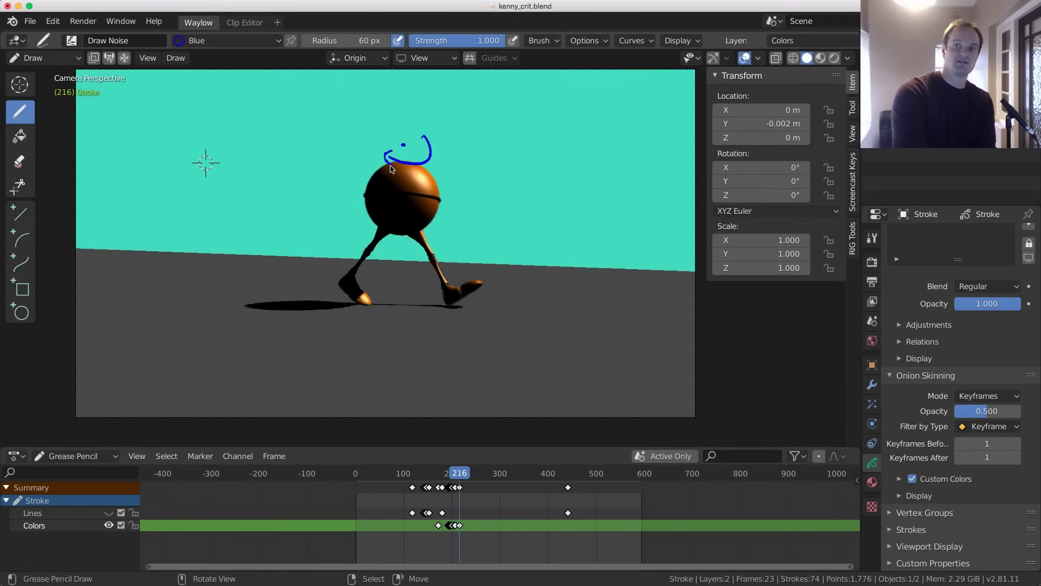
# Review the body rotation by stepping to frame 224 and scrubbing back to frame 205
pyautogui.press('Right')
pyautogui.press('Right')
pyautogui.press('Right')
pyautogui.press('Right')
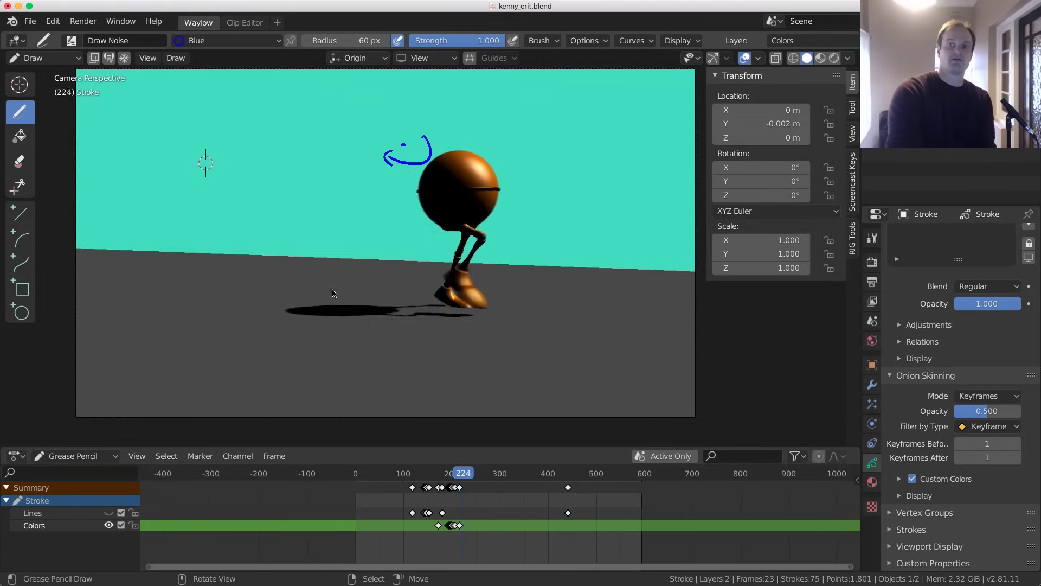
pyautogui.press('Left')
pyautogui.press('Left')
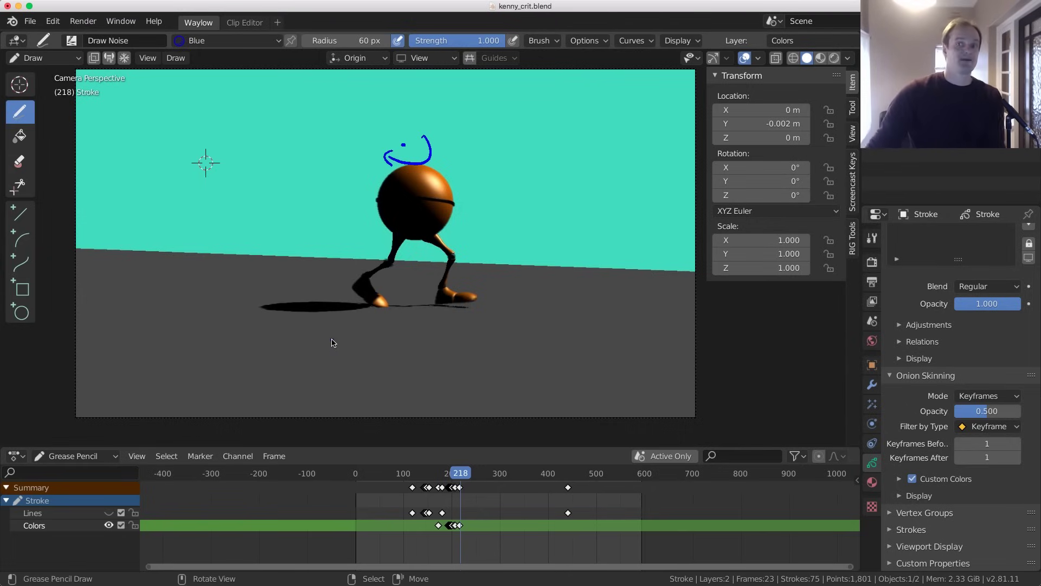
pyautogui.moveTo(458, 540)
pyautogui.mouseDown()
pyautogui.moveTo(441, 539)
pyautogui.moveTo(480, 540)
pyautogui.moveTo(445, 539)
pyautogui.moveTo(454, 538)
pyautogui.mouseUp()
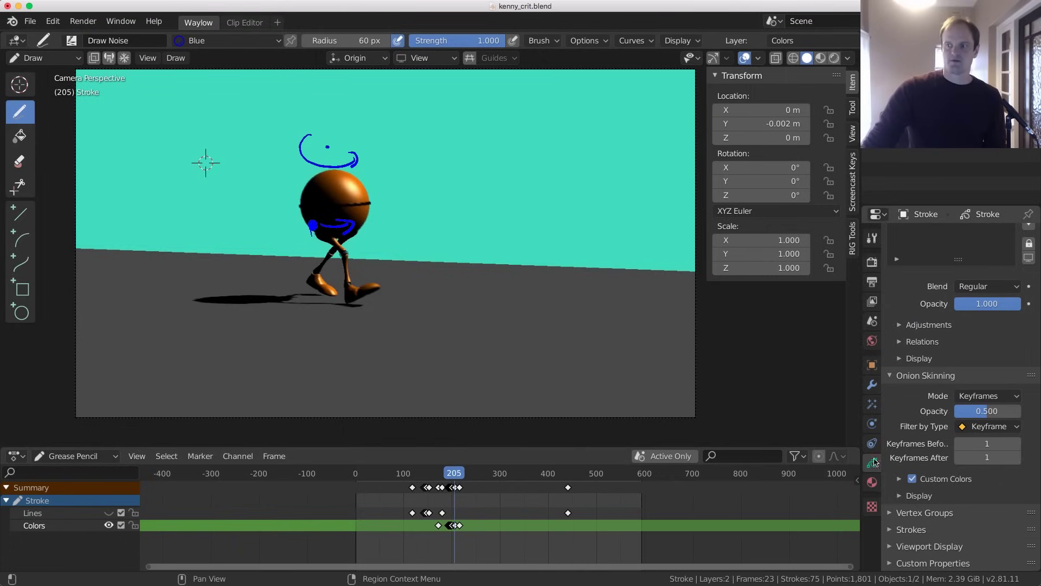
# Add a new Grease Pencil layer, place it below the Colors layer and hide Colors
pyautogui.scroll(5, 930, 318)
pyautogui.click(1029, 277)
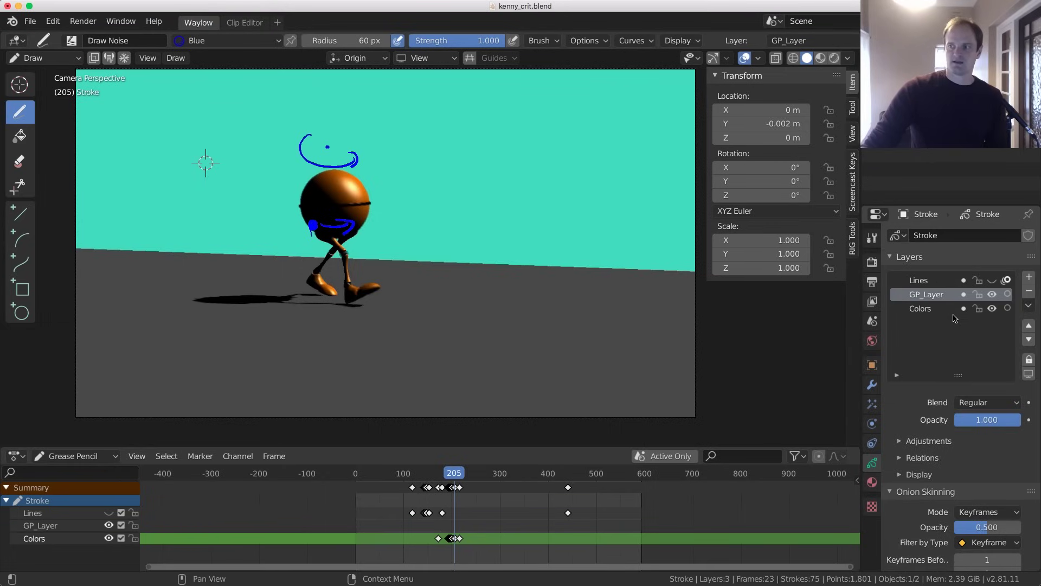
pyautogui.click(934, 298)
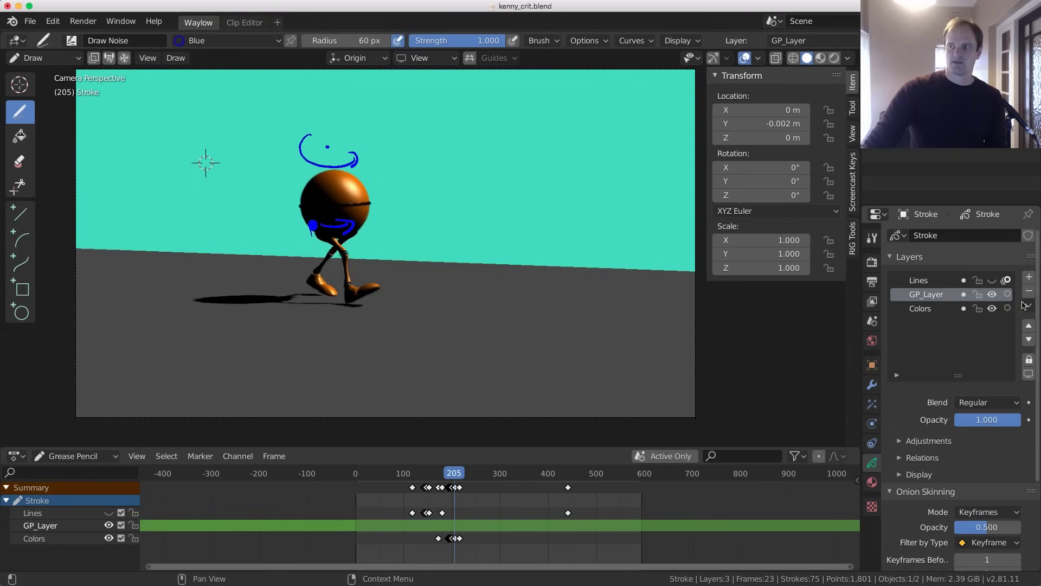
pyautogui.click(1028, 339)
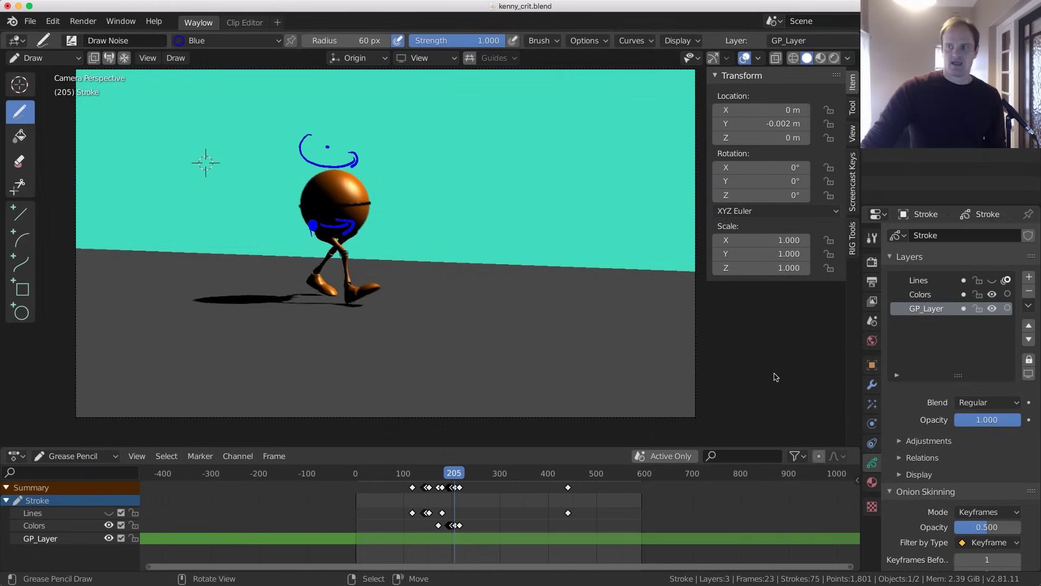
pyautogui.click(992, 294)
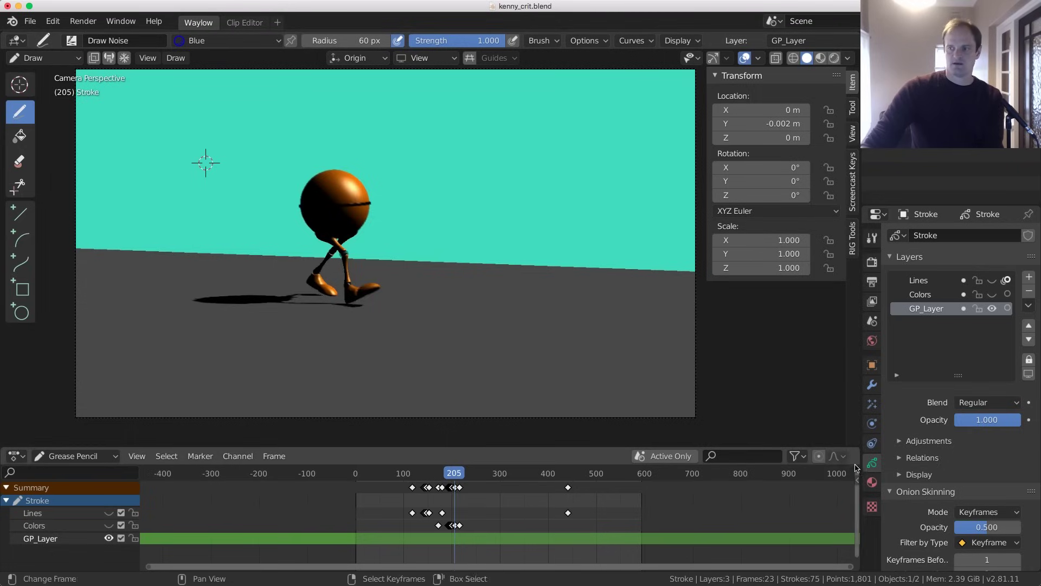
# In Object Mode, switch the camera's background clip to 1457095668.mp4 and move to frame 15
pyautogui.click(922, 92)
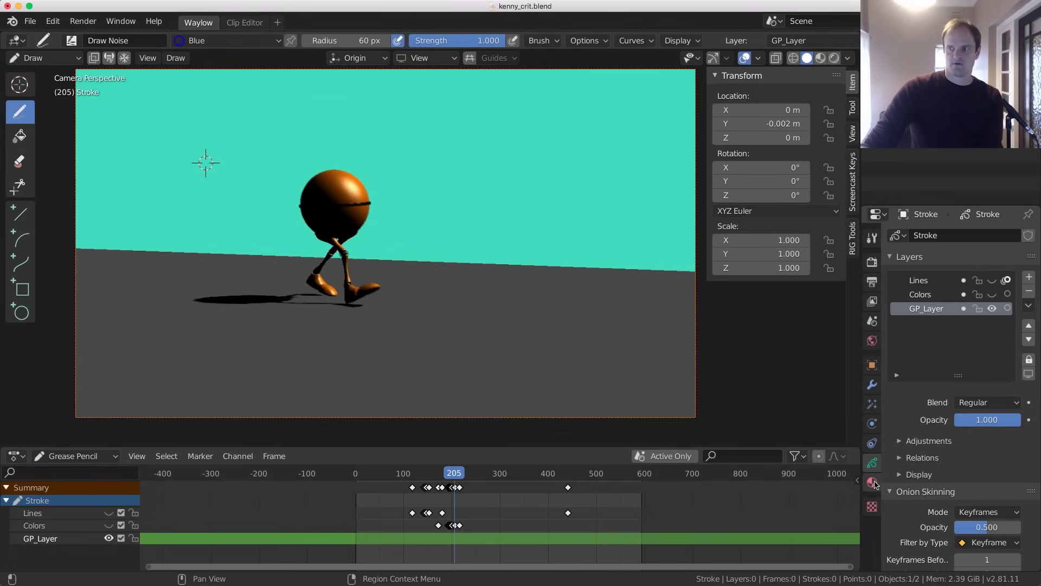
pyautogui.hotkey('ctrl', 'Tab')
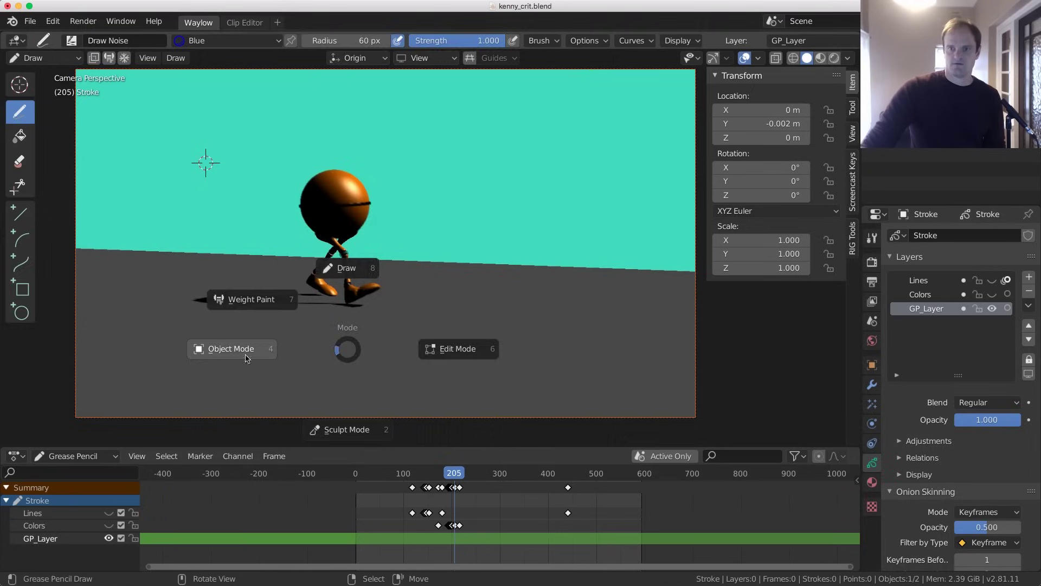
pyautogui.click(358, 265)
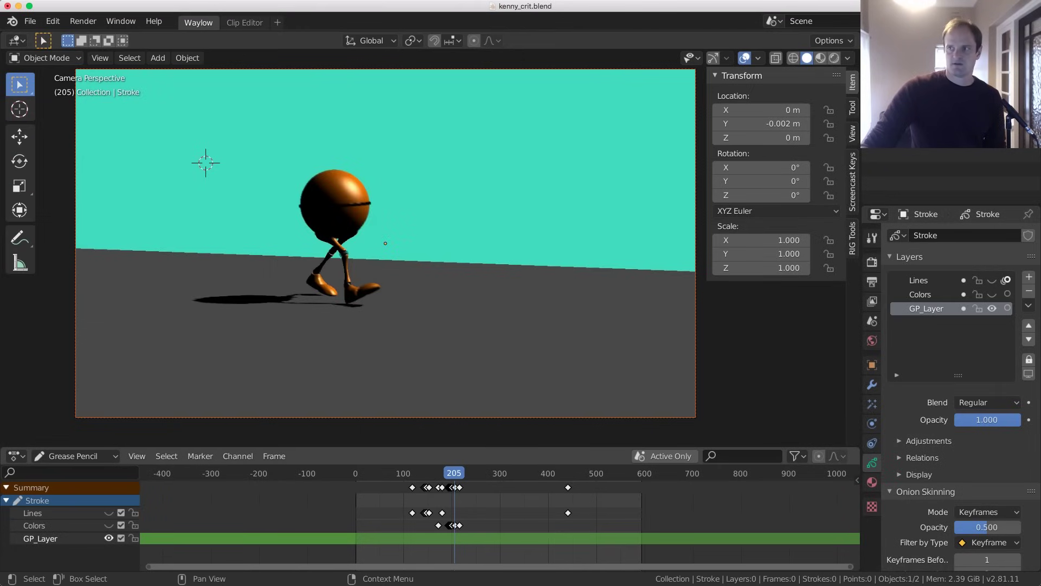
pyautogui.click(914, 165)
pyautogui.scroll(-3, 952, 499)
pyautogui.click(905, 515)
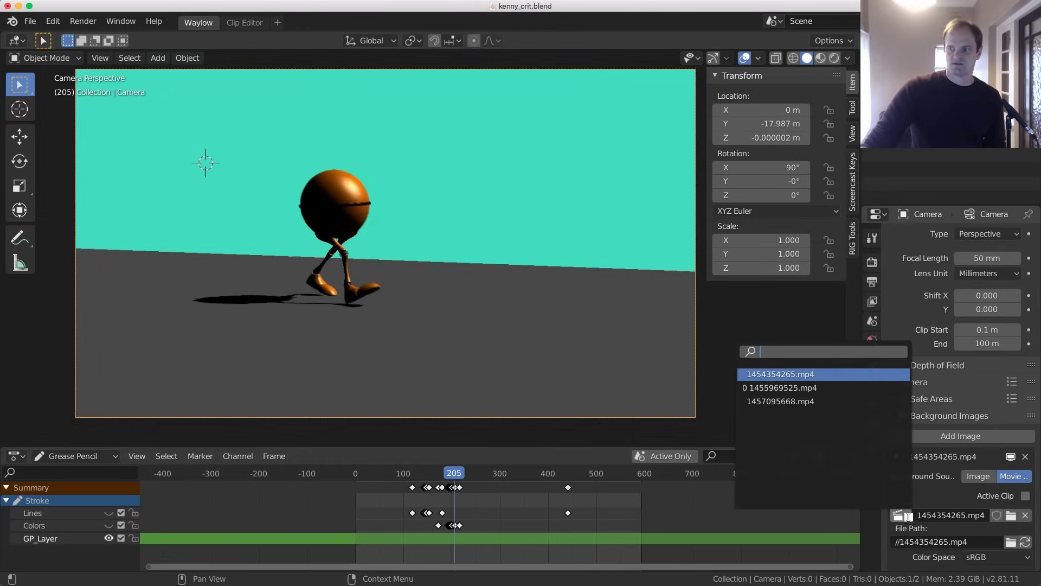
pyautogui.click(812, 388)
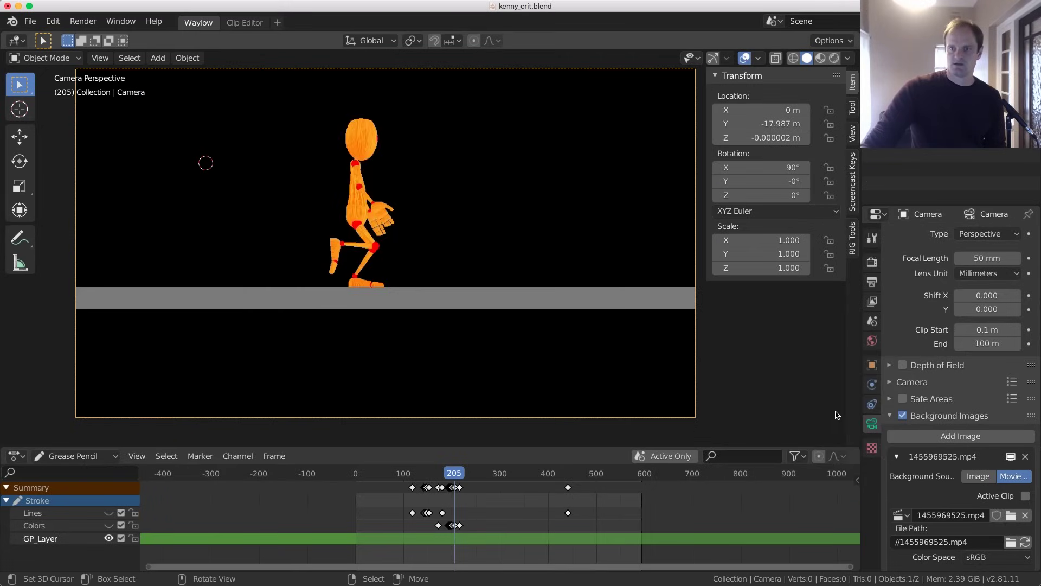
pyautogui.click(901, 515)
pyautogui.click(820, 404)
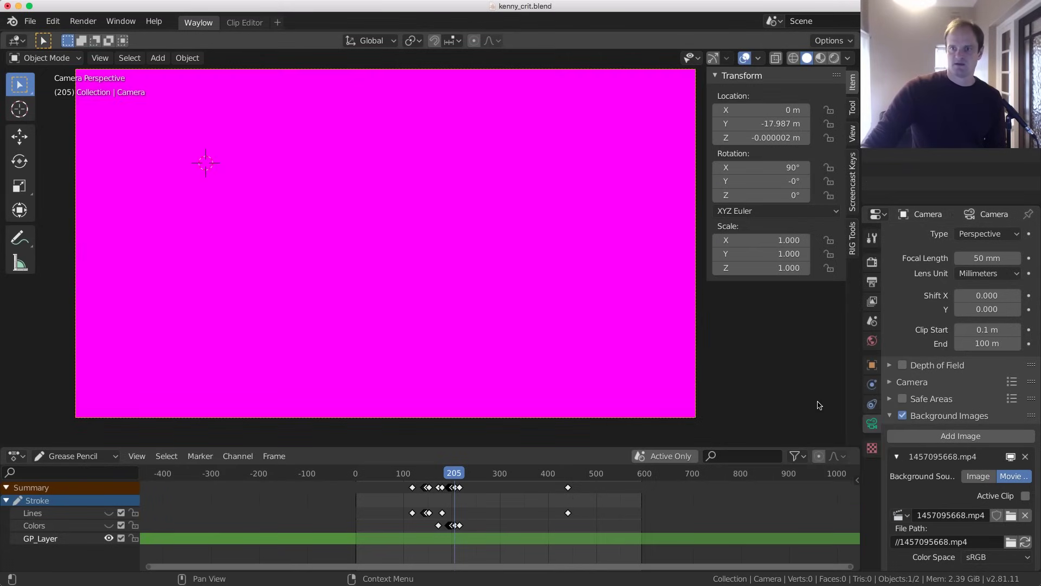
pyautogui.moveTo(359, 488); pyautogui.dragTo(364, 488)
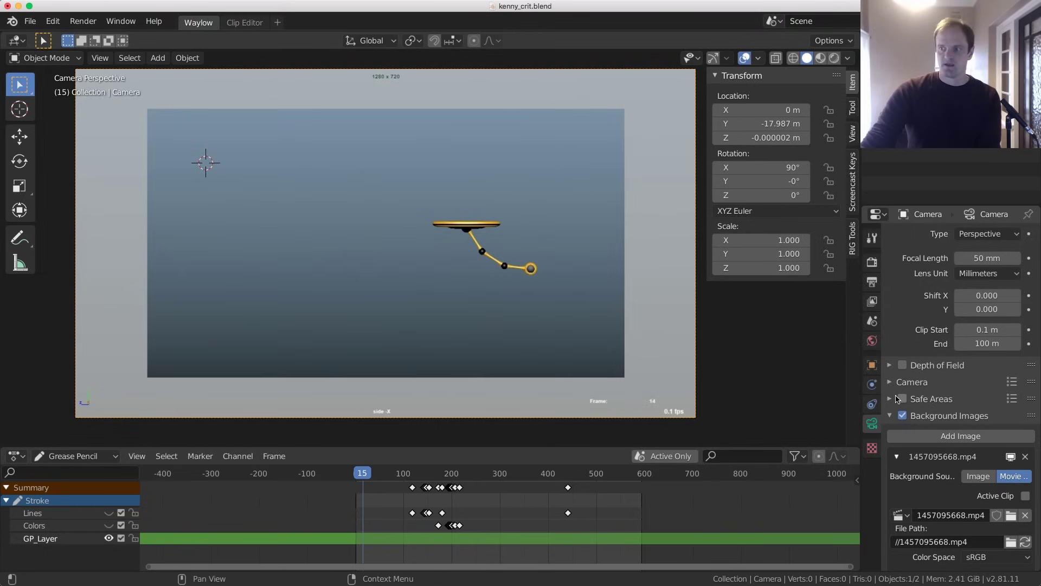
# Select the Stroke object and make Green its active material
pyautogui.click(922, 98)
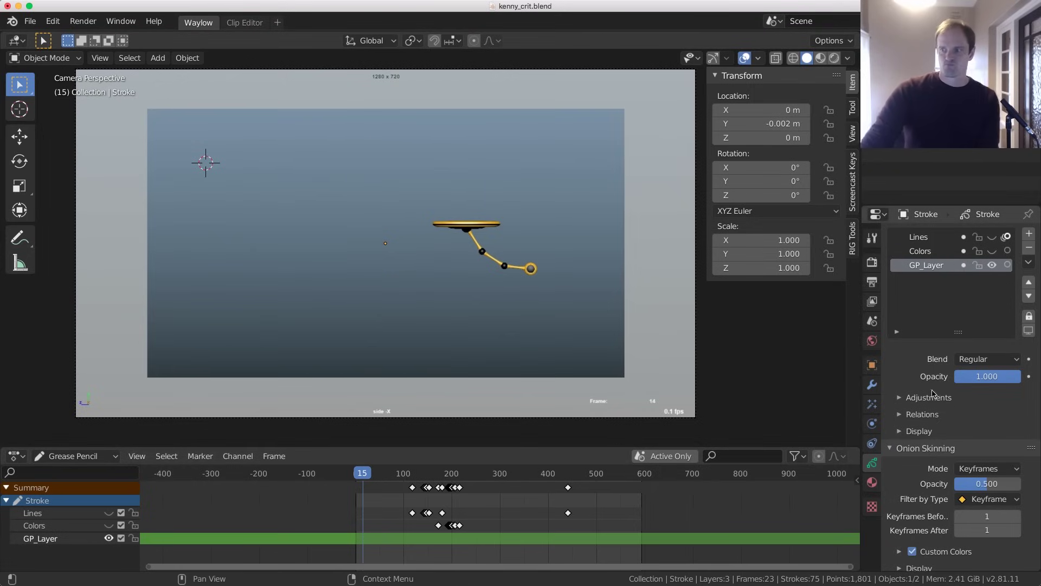
pyautogui.click(872, 482)
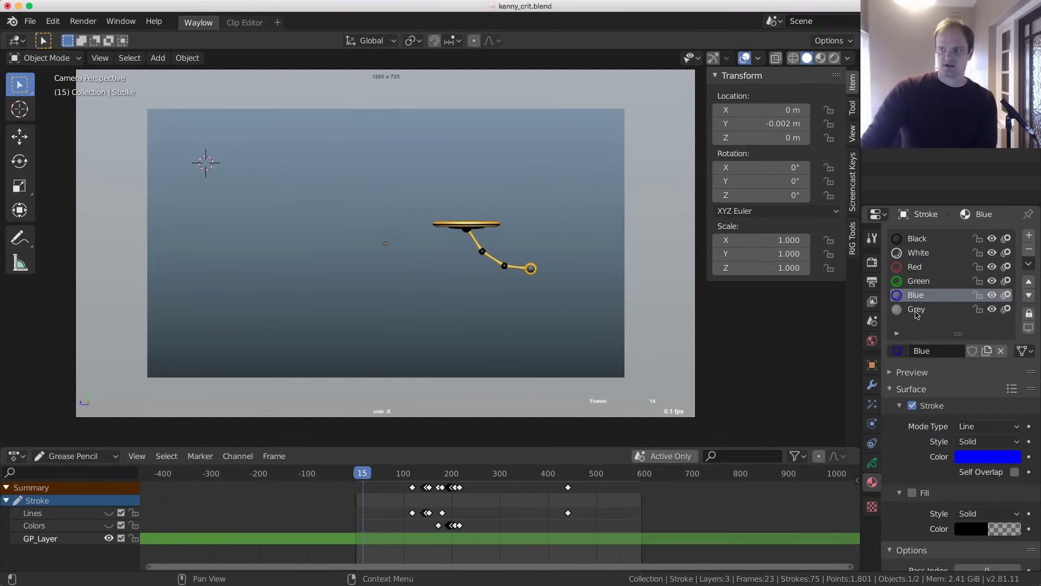
pyautogui.click(918, 281)
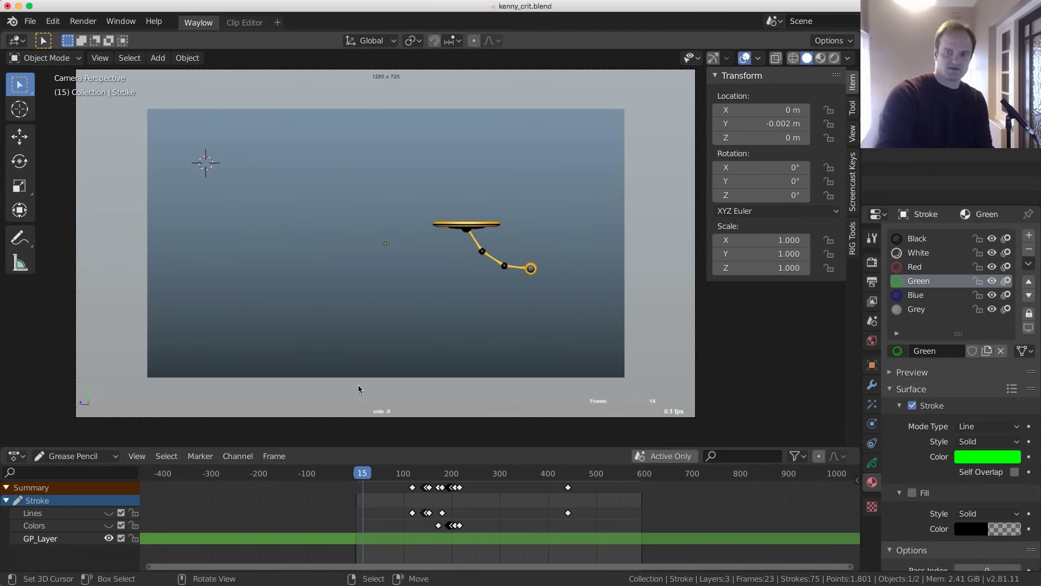
# Go to frame 1 of the pendulum clip and put the Stroke object into Draw mode
pyautogui.click(356, 473)
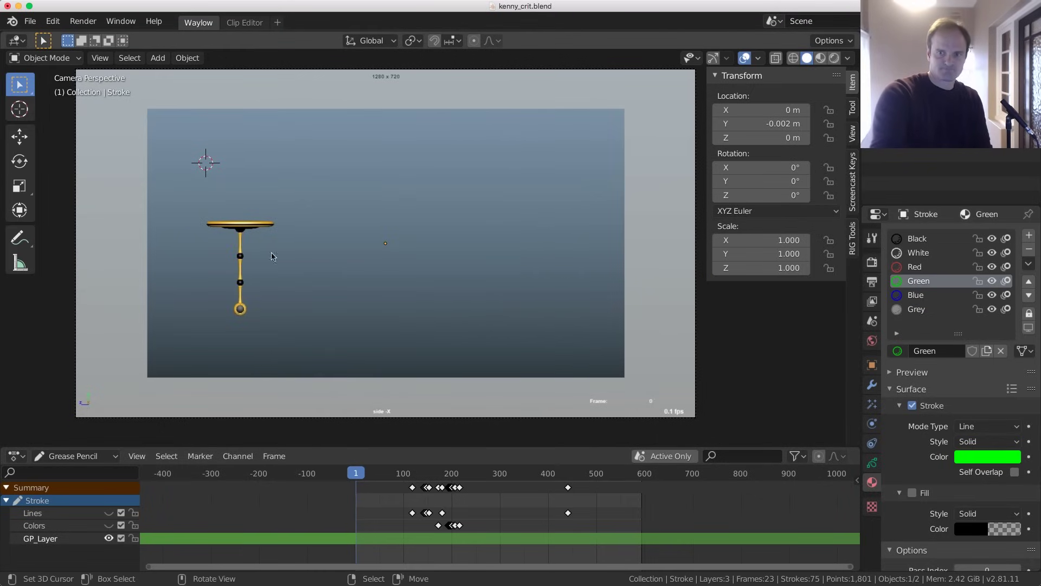
pyautogui.scroll(4, 249, 263)
pyautogui.scroll(-2, 249, 266)
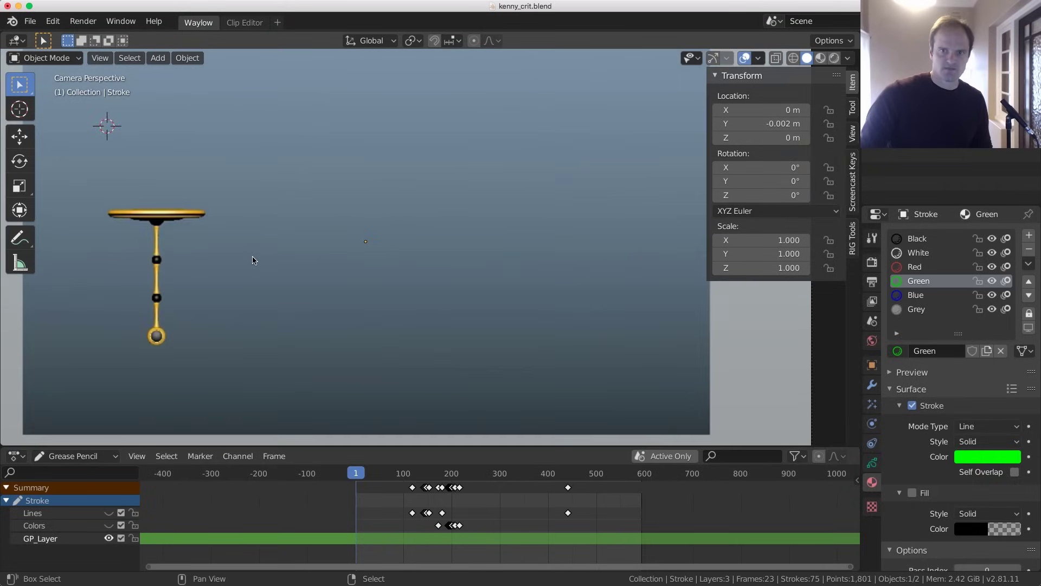
pyautogui.keyDown('shift'); pyautogui.moveTo(249, 265); pyautogui.dragTo(413, 279, button='middle'); pyautogui.keyUp('shift')
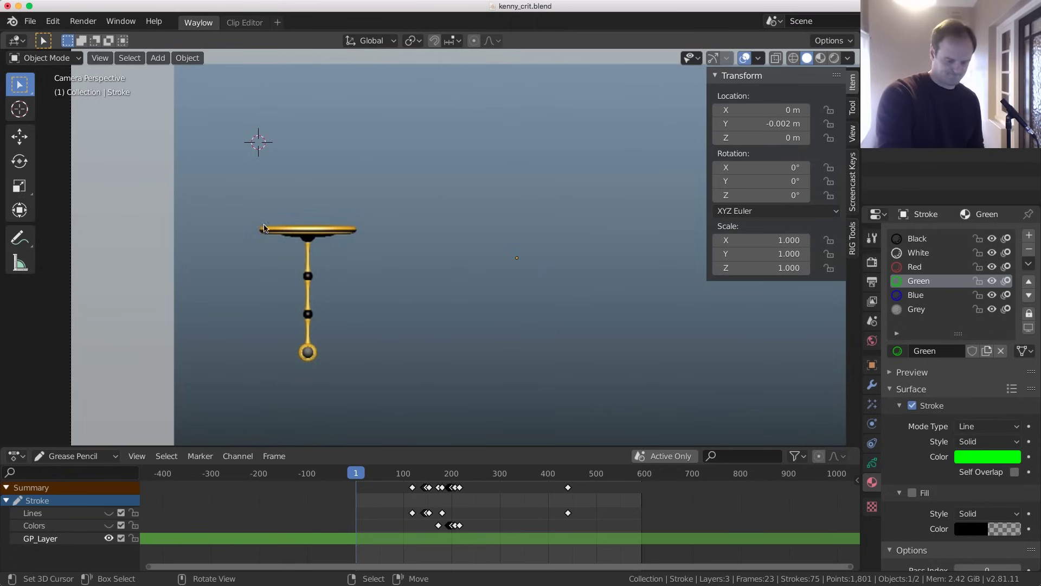
pyautogui.hotkey('ctrl', 'Tab')
pyautogui.click(266, 142)
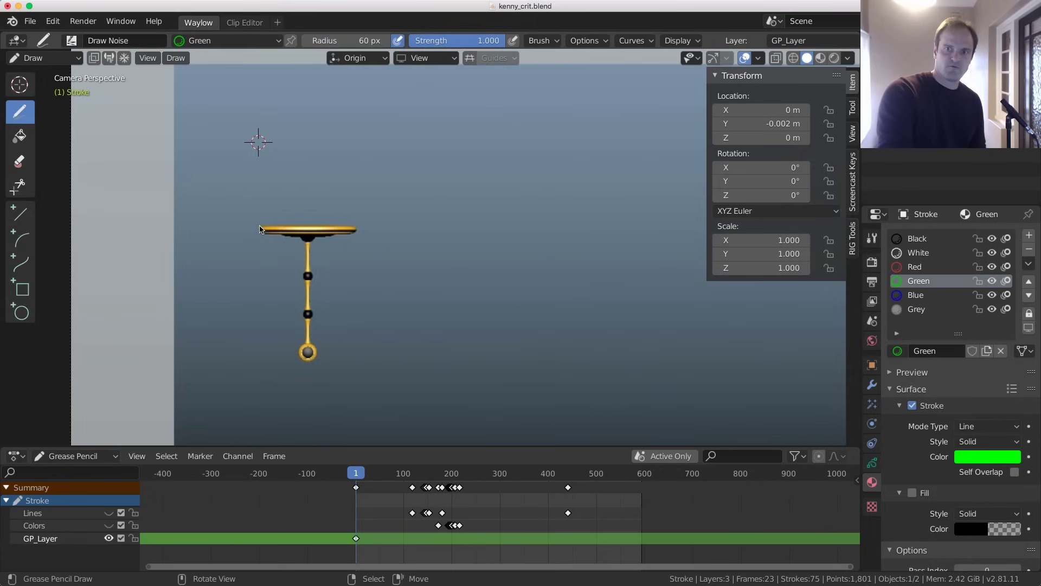
# Replace the trial stroke with a green Draw Pencil line along the underside of the pendulum's platform on frame 1
pyautogui.moveTo(260, 229)
pyautogui.mouseDown()
pyautogui.moveTo(343, 234)
pyautogui.moveTo(317, 239)
pyautogui.mouseUp()
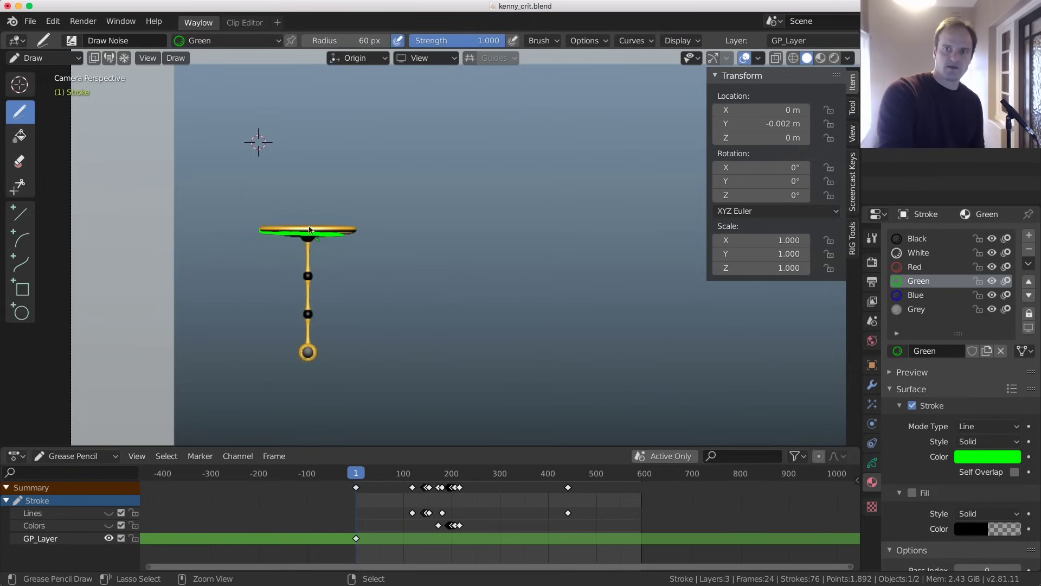
pyautogui.hotkey('ctrl', 'z')
pyautogui.click(71, 40)
pyautogui.click(320, 87)
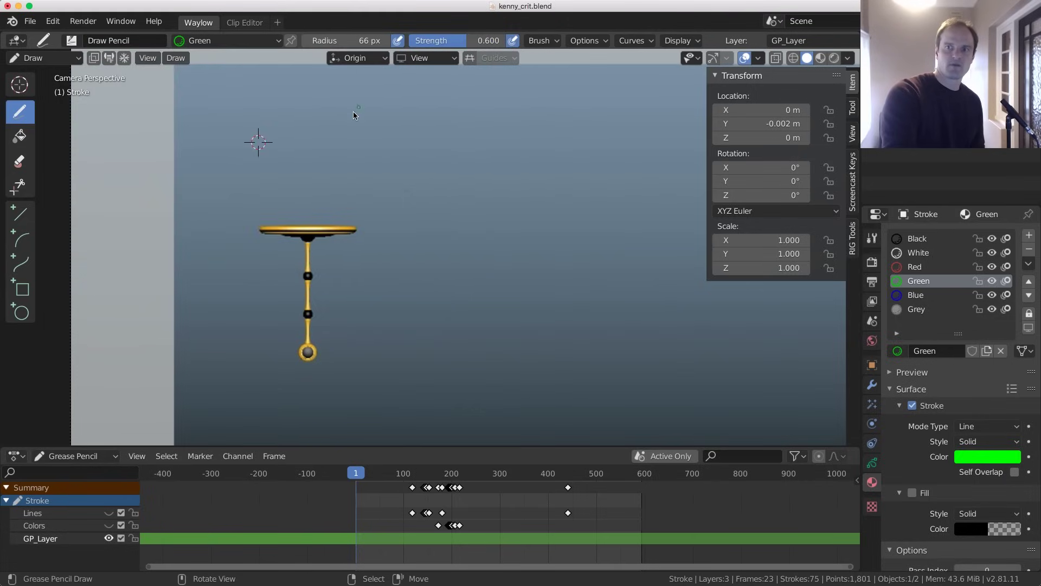
pyautogui.moveTo(249, 235); pyautogui.dragTo(363, 233)
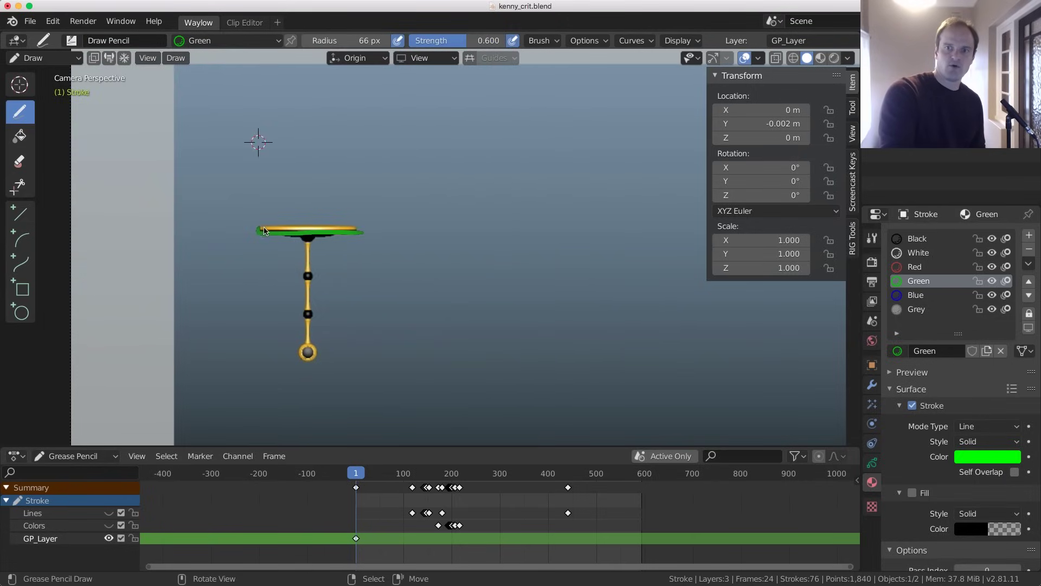
# Complete the green outline around the pendulum's platform on frame 1 and handwrite "8-10f" above it
pyautogui.moveTo(264, 231); pyautogui.dragTo(362, 228)
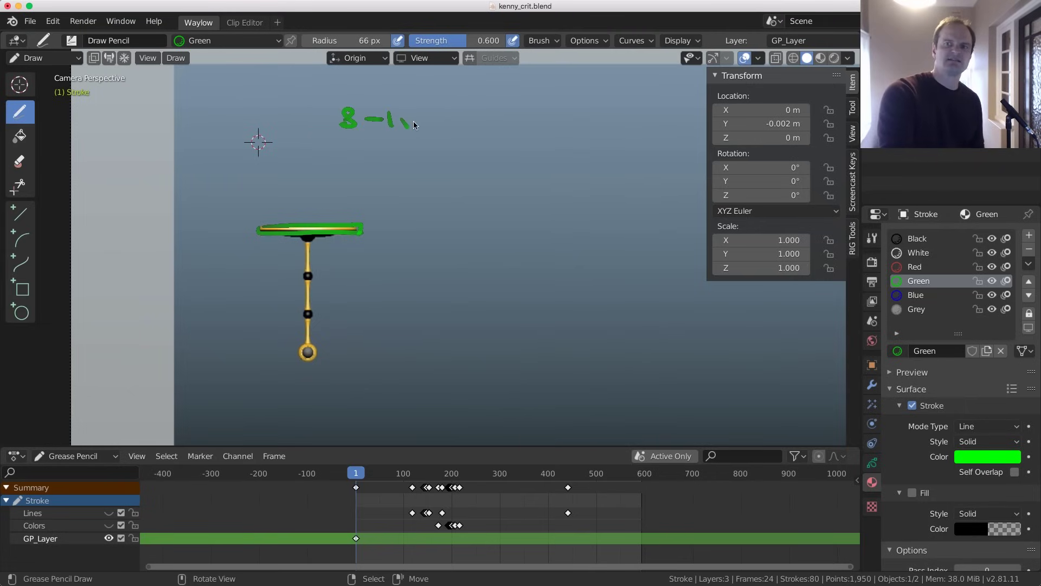
pyautogui.moveTo(421, 129); pyautogui.dragTo(437, 126)
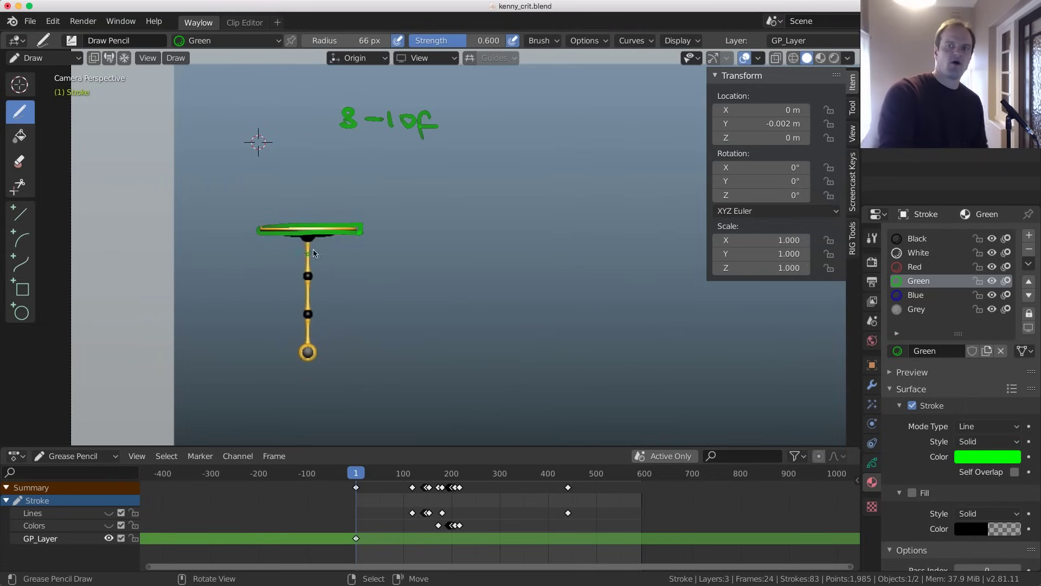
pyautogui.press('Right')
pyautogui.press('Left')
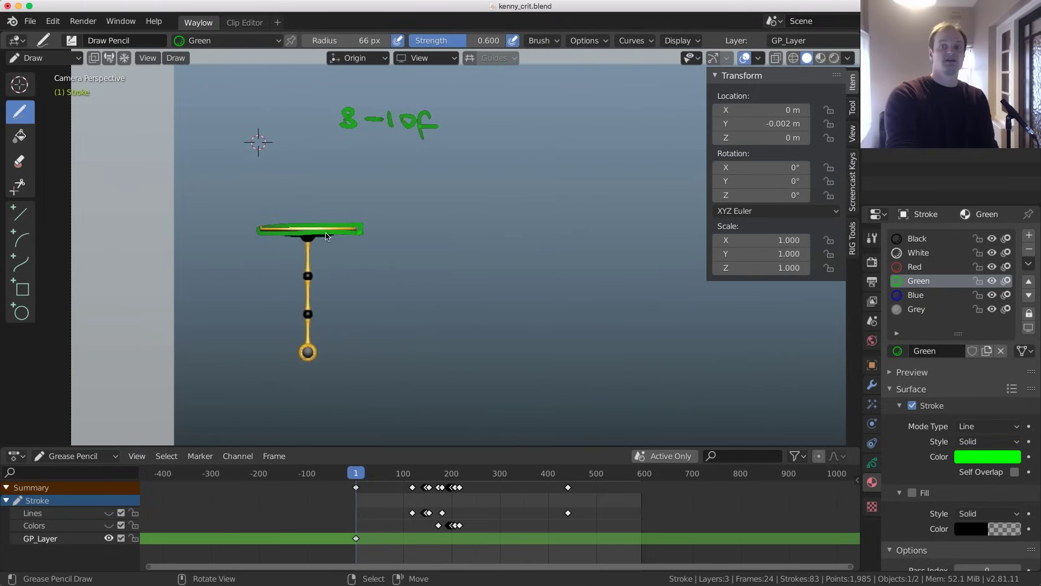
# Circle the pendulum's upper pivot in green on each of frames 1 to 5
pyautogui.click(307, 237)
pyautogui.press('Right')
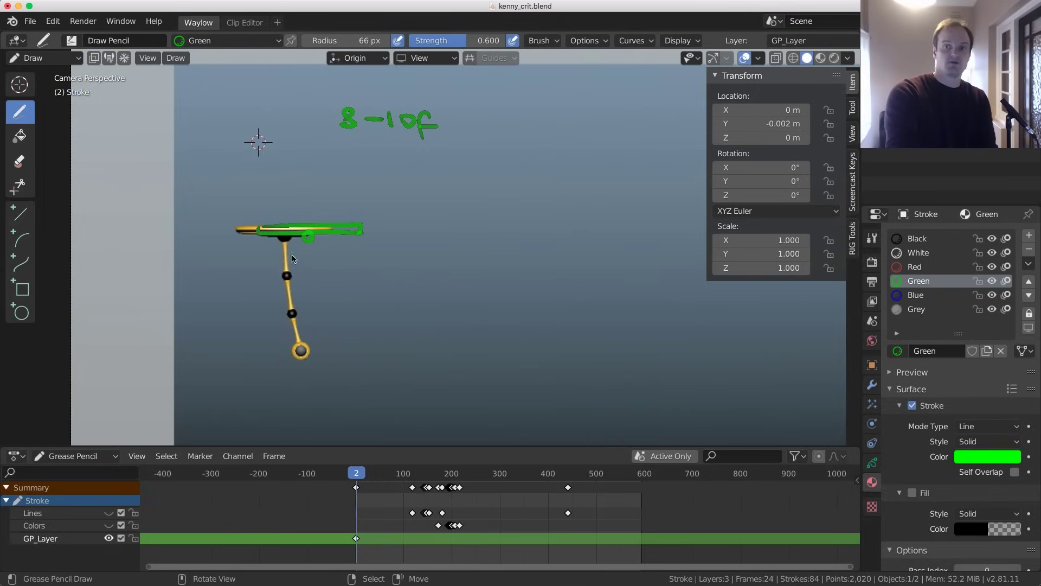
pyautogui.click(286, 237)
pyautogui.press('Right')
pyautogui.click(261, 236)
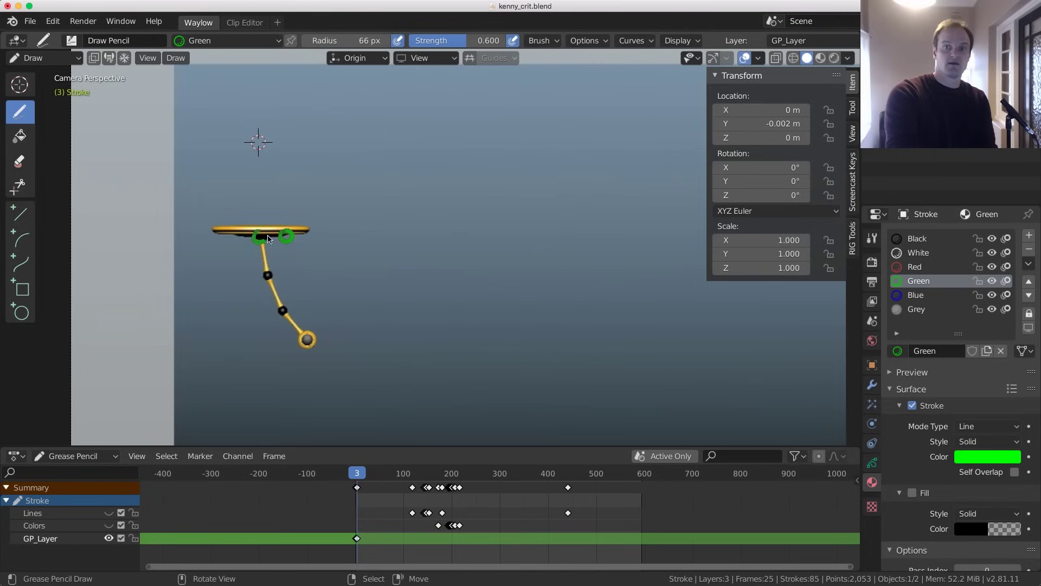
pyautogui.press('Right')
pyautogui.click(249, 238)
pyautogui.press('Right')
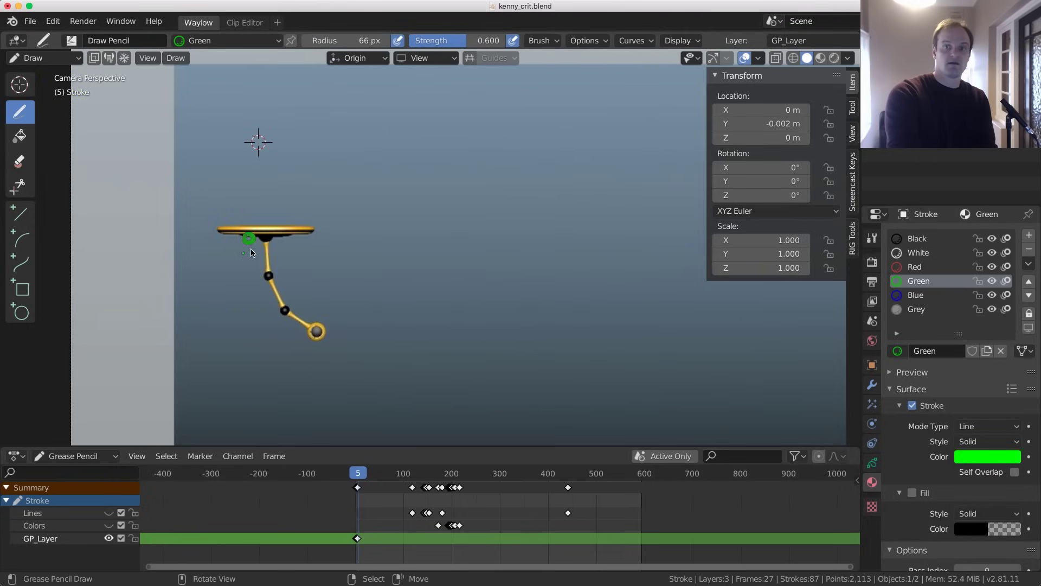
pyautogui.click(269, 236)
# Flip back and forth between frames 1 to 3 to examine the pivot's spacing at the start of the move
pyautogui.press('Left')
pyautogui.press('Left')
pyautogui.press('Left')
pyautogui.press('Left')
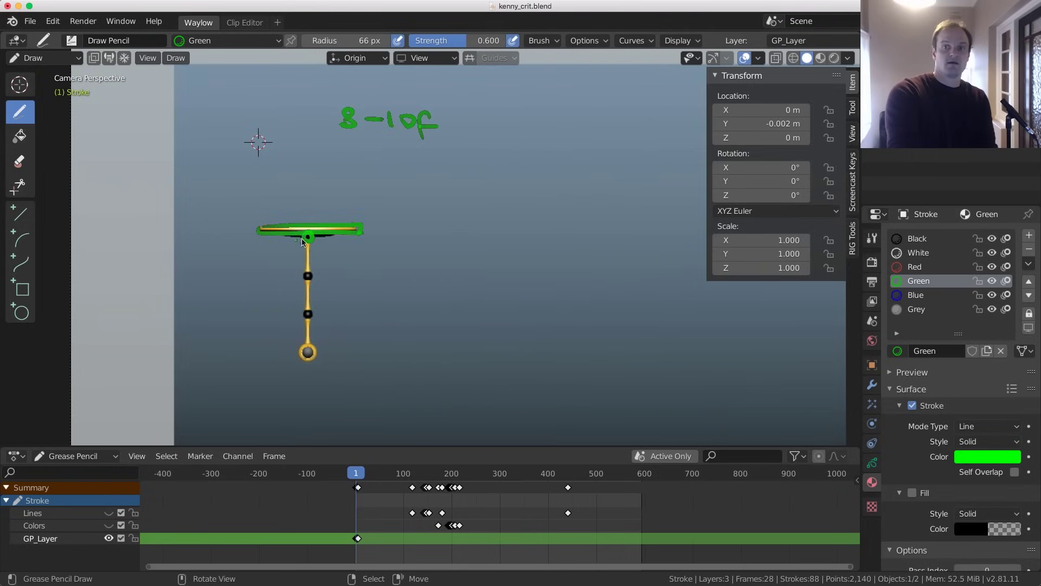
pyautogui.press('Right')
pyautogui.press('Right')
pyautogui.press('Left')
pyautogui.press('Left')
pyautogui.press('Right')
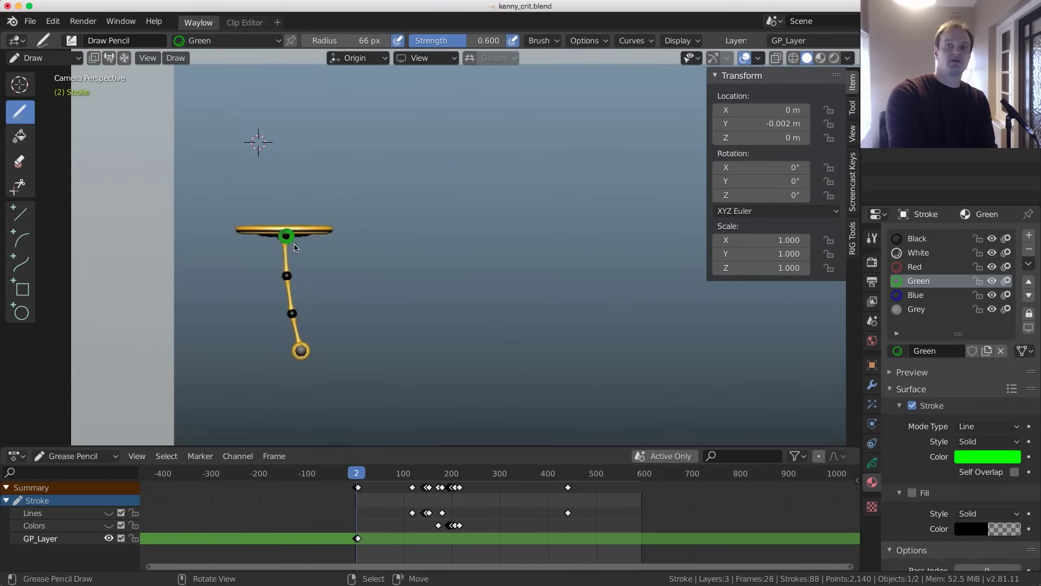
pyautogui.press('Left')
pyautogui.press('Right')
pyautogui.press('Left')
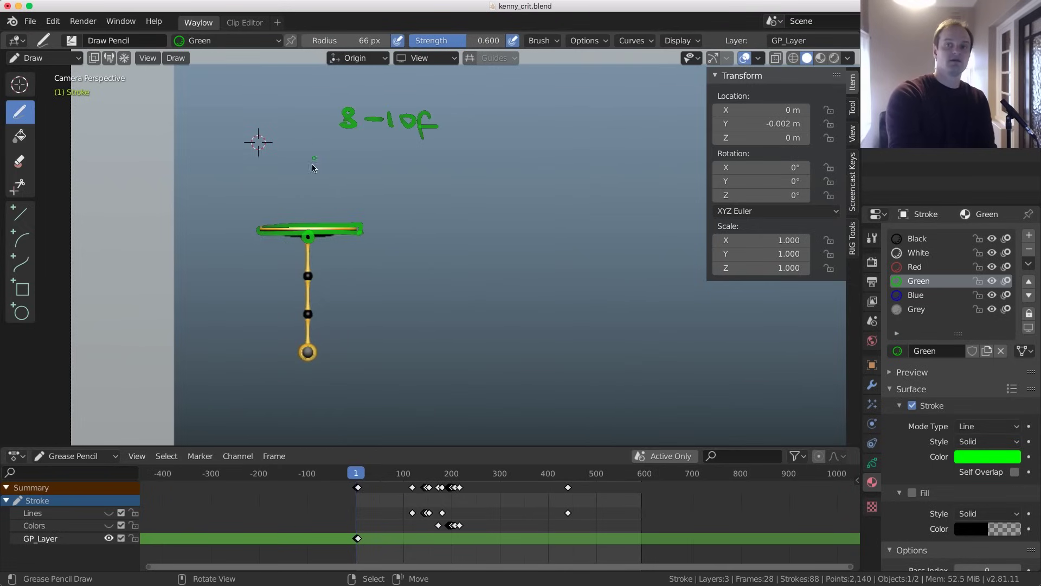
# Draw two rows of green spacing ticks above the platform on frame 1: four in the lower row and six in the upper
pyautogui.moveTo(266, 163)
pyautogui.mouseDown()
pyautogui.moveTo(265, 185)
pyautogui.moveTo(230, 181)
pyautogui.mouseUp()
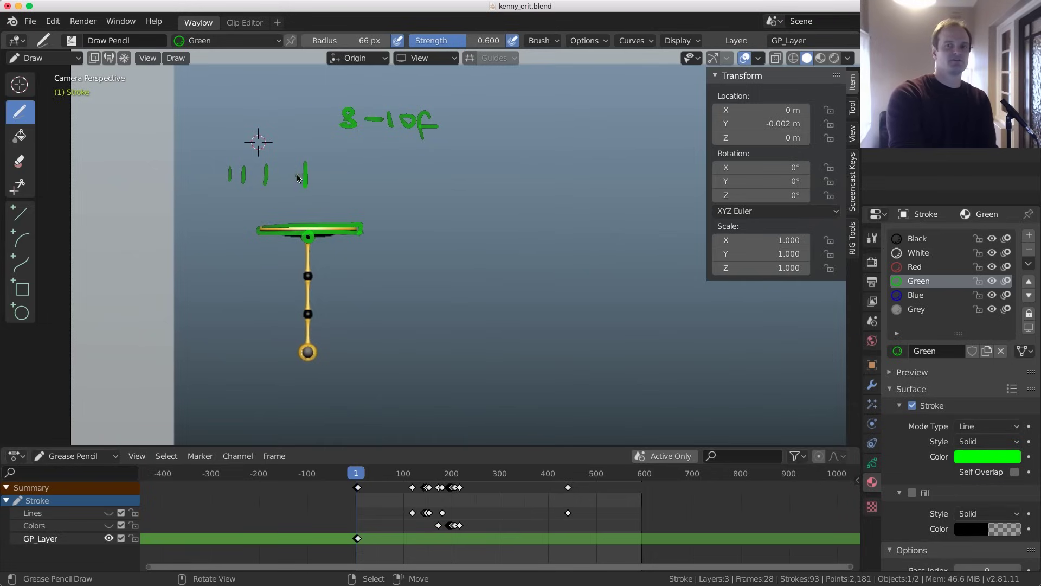
pyautogui.press('Left')
pyautogui.press('Right')
pyautogui.press('Right')
pyautogui.press('Right')
pyautogui.press('Left')
pyautogui.press('Left')
pyautogui.press('Left')
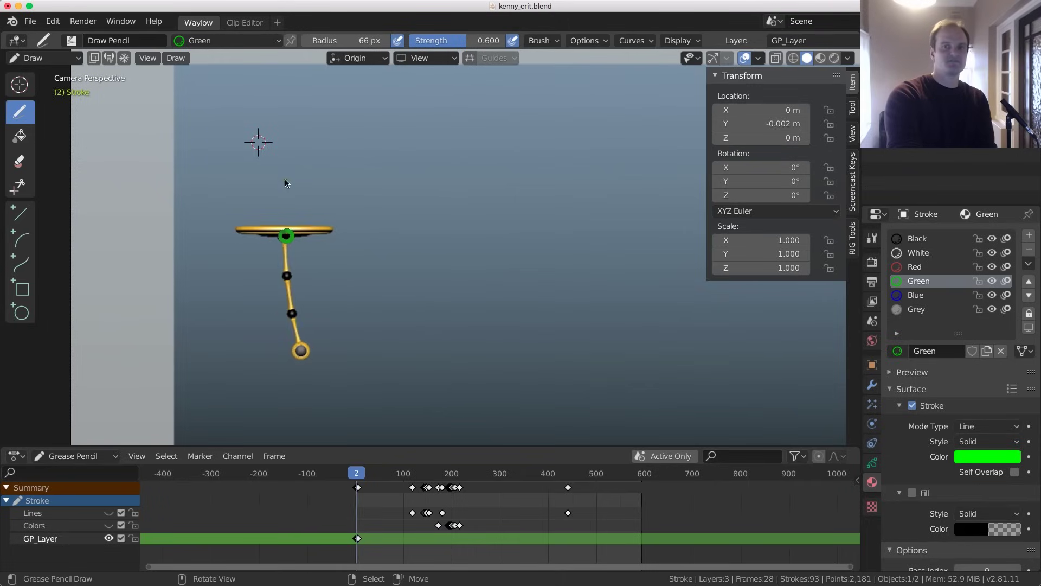
pyautogui.press('Right')
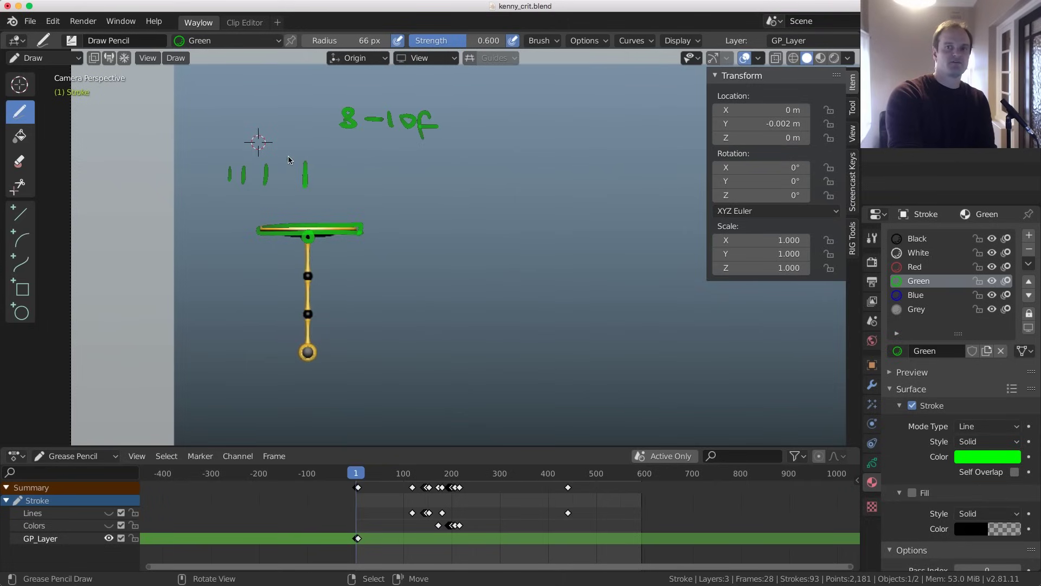
pyautogui.moveTo(307, 151); pyautogui.dragTo(306, 153)
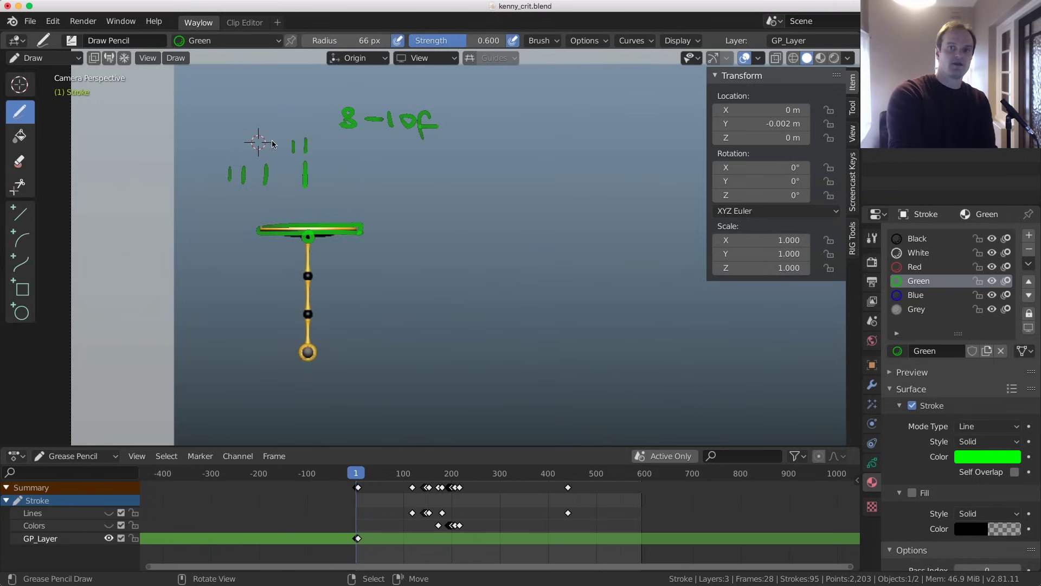
pyautogui.moveTo(271, 141)
pyautogui.mouseDown()
pyautogui.moveTo(271, 154)
pyautogui.moveTo(225, 152)
pyautogui.mouseUp()
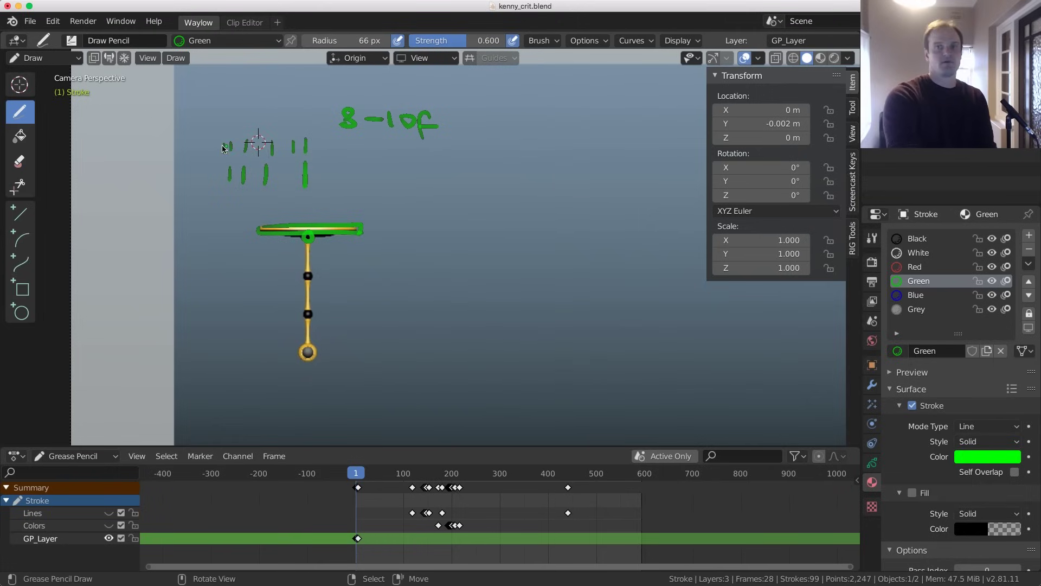
# Step through the platform's move to frame 11 and hide the sidebar covering the pendulum
pyautogui.press('Right')
pyautogui.press('Right')
pyautogui.press('Left')
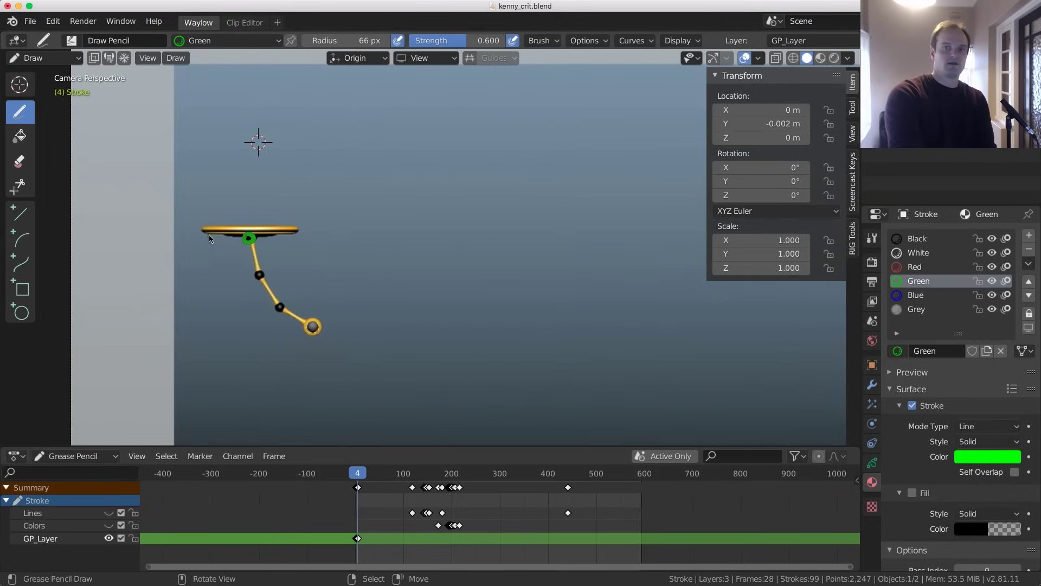
pyautogui.press('Right')
pyautogui.press('Right')
pyautogui.press('Right')
pyautogui.press('Right')
pyautogui.press('Right')
pyautogui.press('Right')
pyautogui.press('Right')
pyautogui.press('Right')
pyautogui.press('Right')
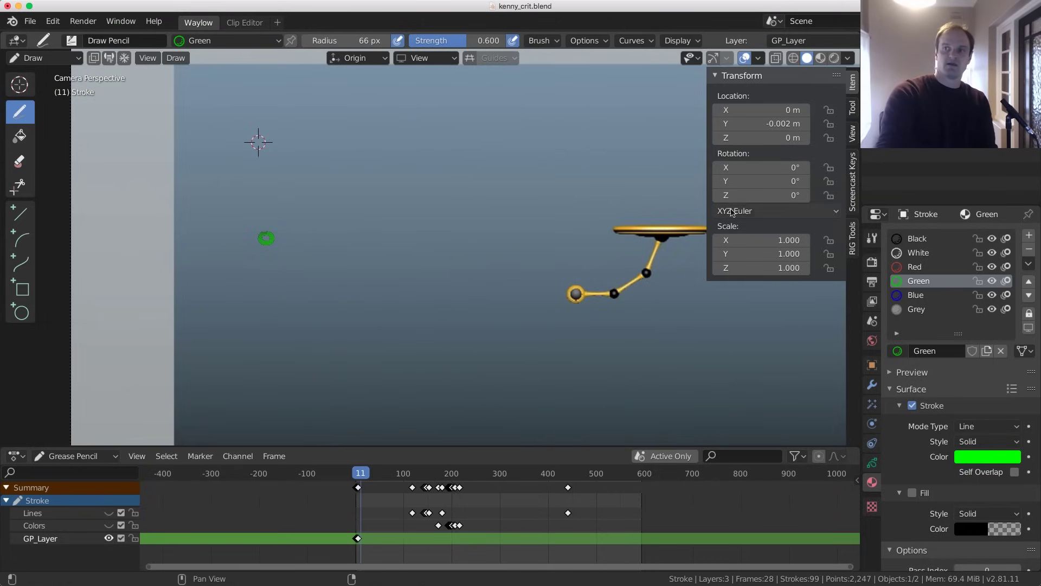
pyautogui.press('n')
pyautogui.press('Left')
pyautogui.press('Right')
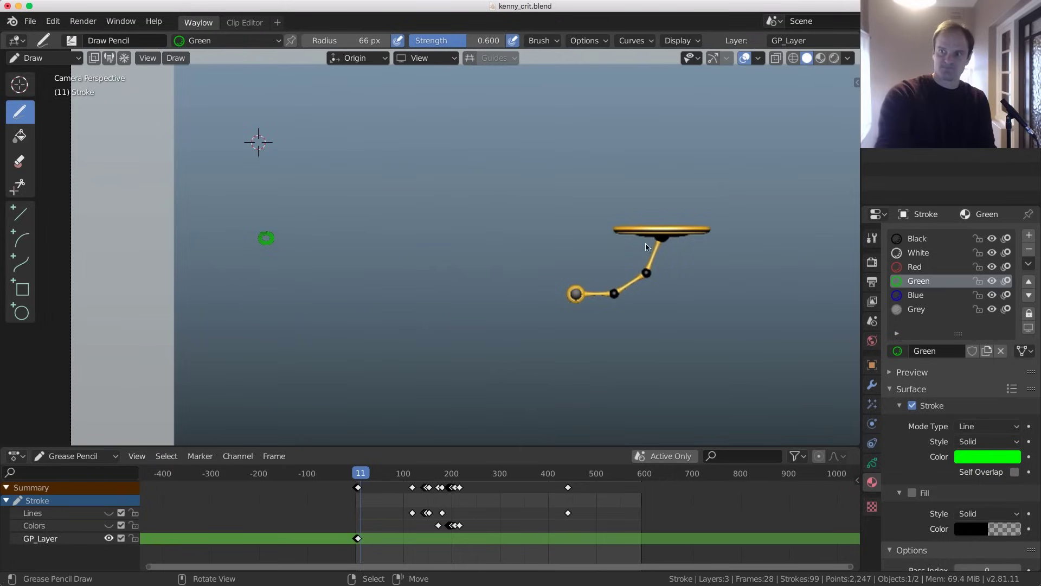
# Draw a green vertical line at the platform's right end on frame 11 and compare it with the following frames
pyautogui.moveTo(710, 210); pyautogui.dragTo(705, 256)
pyautogui.press('Right')
pyautogui.press('Right')
pyautogui.press('Right')
pyautogui.press('Right')
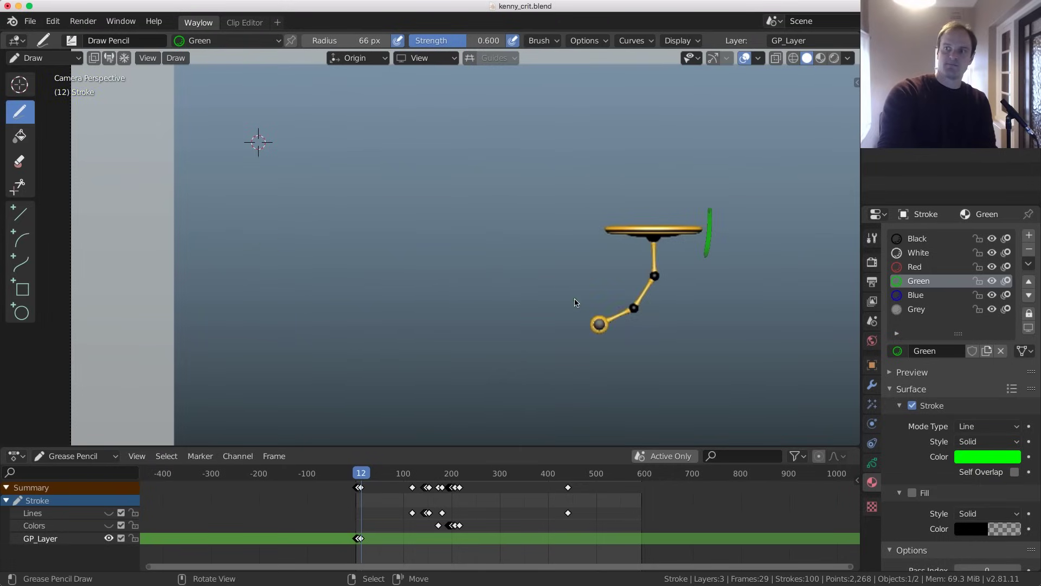
pyautogui.press('Left')
pyautogui.press('Left')
pyautogui.press('Left')
pyautogui.press('Left')
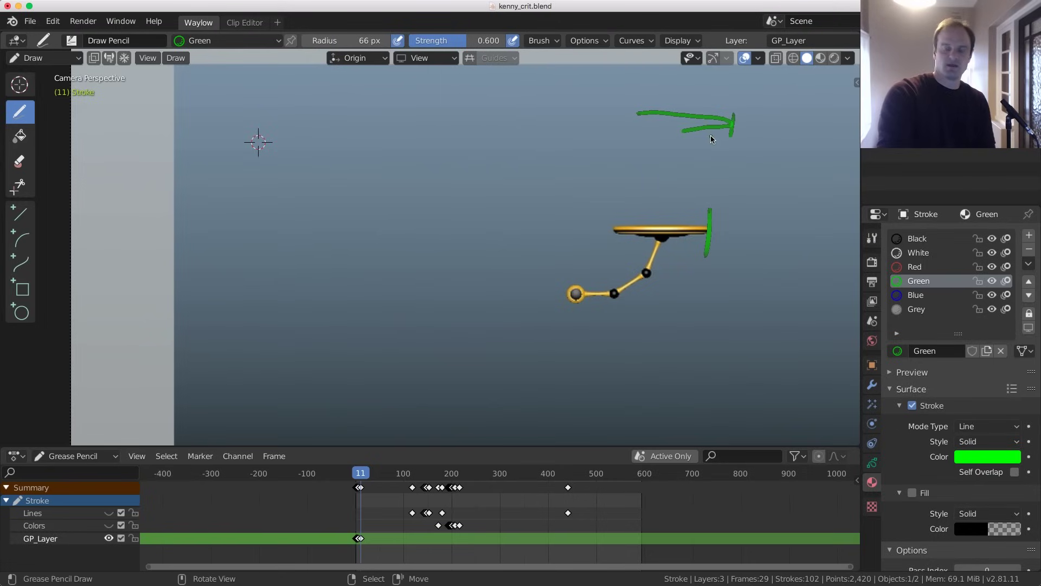
# Replace the two trial strokes on frame 11 with a thinner right-pointing arrow marked "x", using a 31 px brush radius
pyautogui.hotkey('ctrl', 'z')
pyautogui.hotkey('ctrl', 'z')
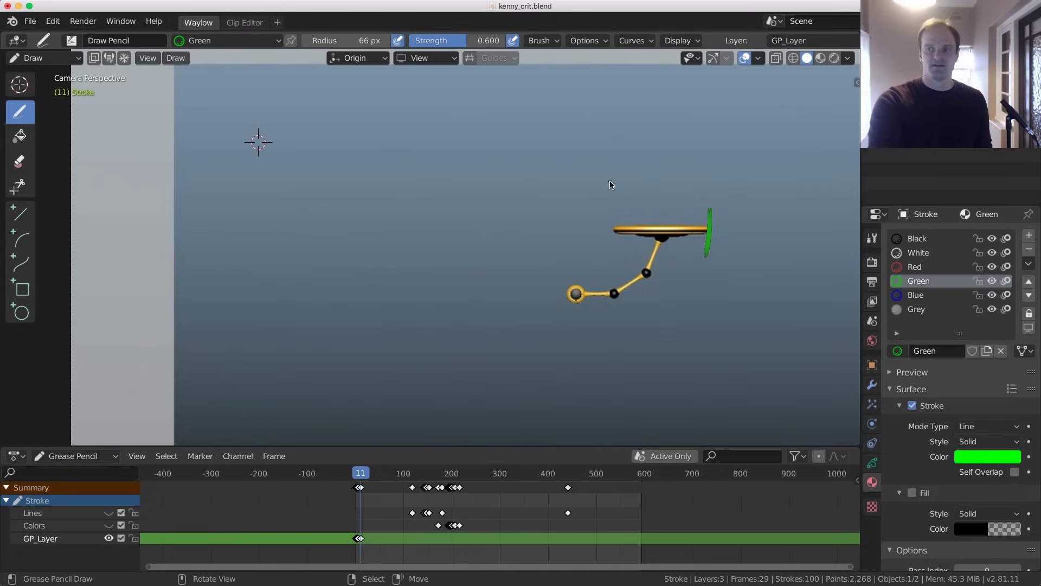
pyautogui.press('f')
pyautogui.click(587, 184)
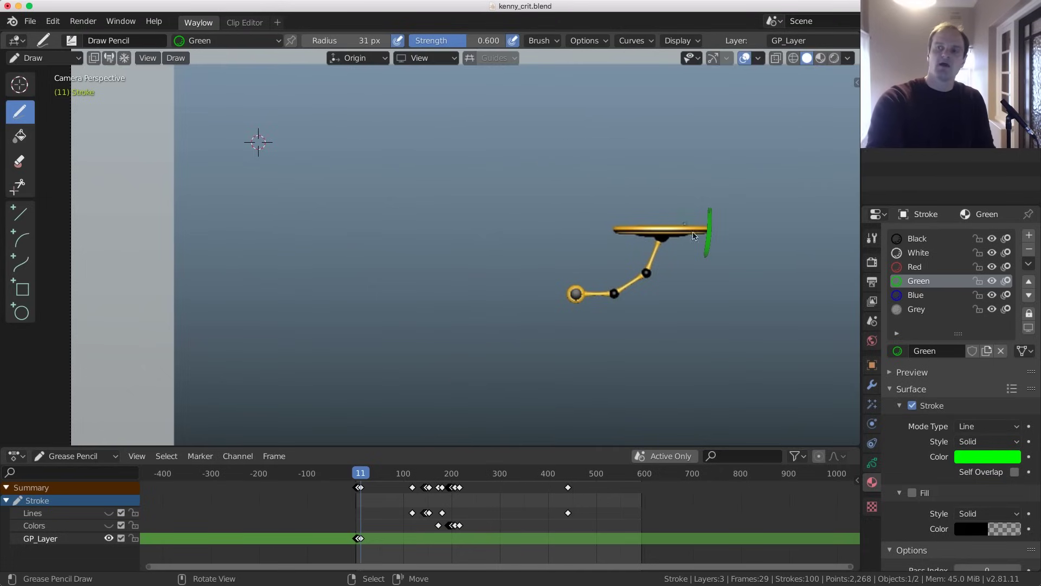
pyautogui.moveTo(630, 148); pyautogui.dragTo(677, 155)
pyautogui.moveTo(664, 149); pyautogui.dragTo(657, 161)
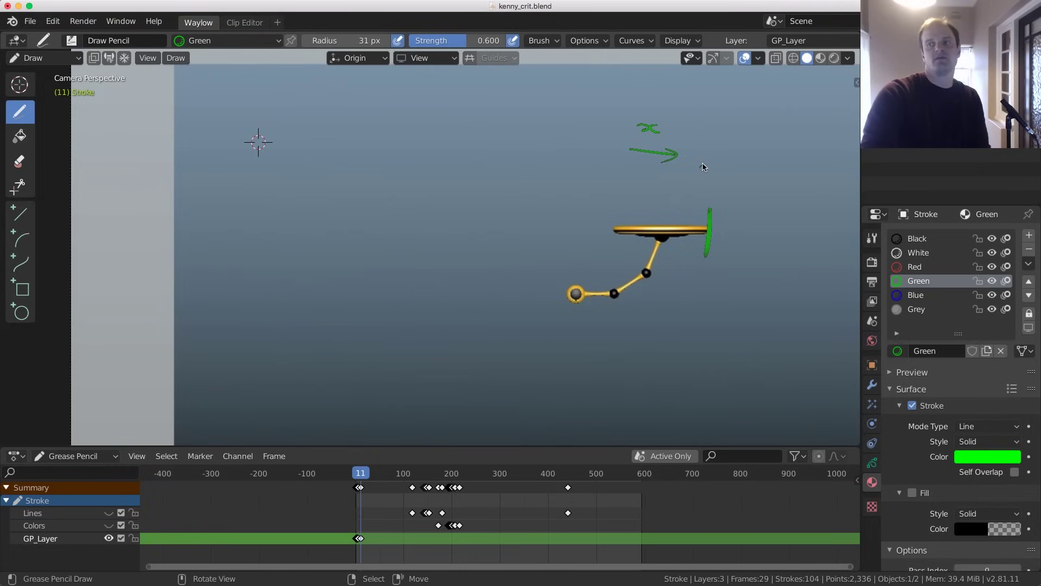
# Sketch two green motion curves beside the arrow, one above the other, each rising to a peak, dipping and settling
pyautogui.moveTo(700, 166)
pyautogui.mouseDown()
pyautogui.moveTo(752, 110)
pyautogui.moveTo(829, 111)
pyautogui.mouseUp()
pyautogui.moveTo(769, 96)
pyautogui.mouseDown()
pyautogui.moveTo(802, 118)
pyautogui.moveTo(792, 118)
pyautogui.moveTo(830, 109)
pyautogui.mouseUp()
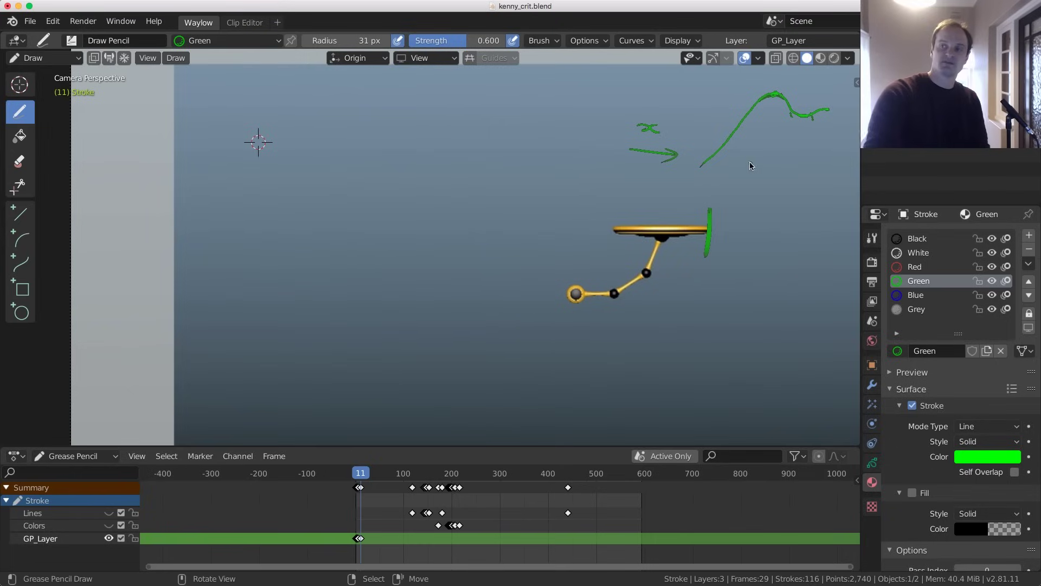
pyautogui.moveTo(727, 188)
pyautogui.mouseDown()
pyautogui.moveTo(779, 142)
pyautogui.moveTo(793, 161)
pyautogui.moveTo(842, 150)
pyautogui.moveTo(795, 160)
pyautogui.moveTo(787, 143)
pyautogui.moveTo(770, 148)
pyautogui.moveTo(779, 147)
pyautogui.mouseUp()
pyautogui.moveTo(785, 147); pyautogui.dragTo(790, 157)
# Return to frame 1 and switch the Draw Pencil to the Blue material with a 13 px radius
pyautogui.press('space')
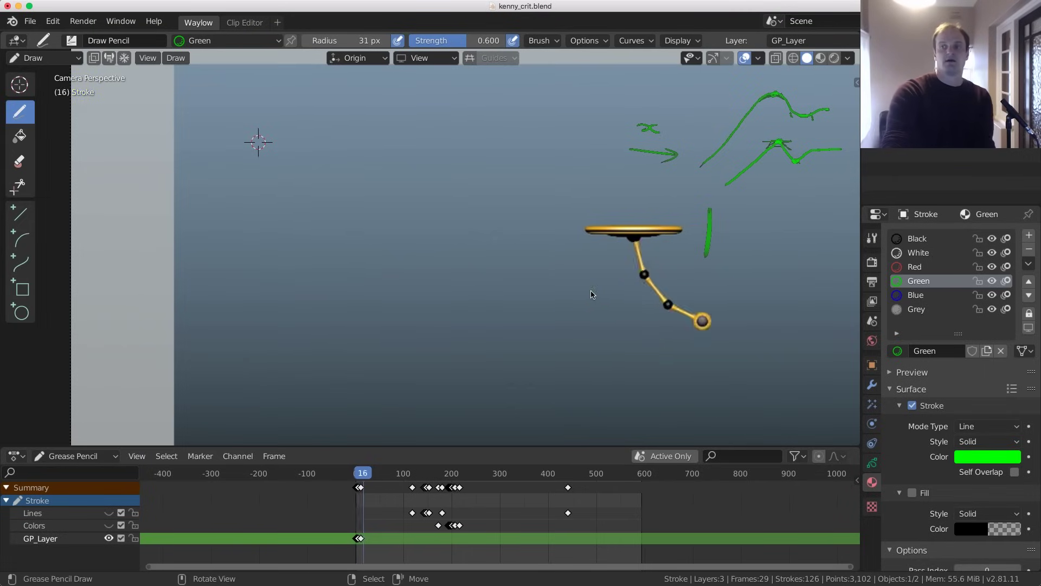
pyautogui.moveTo(362, 499); pyautogui.dragTo(356, 499)
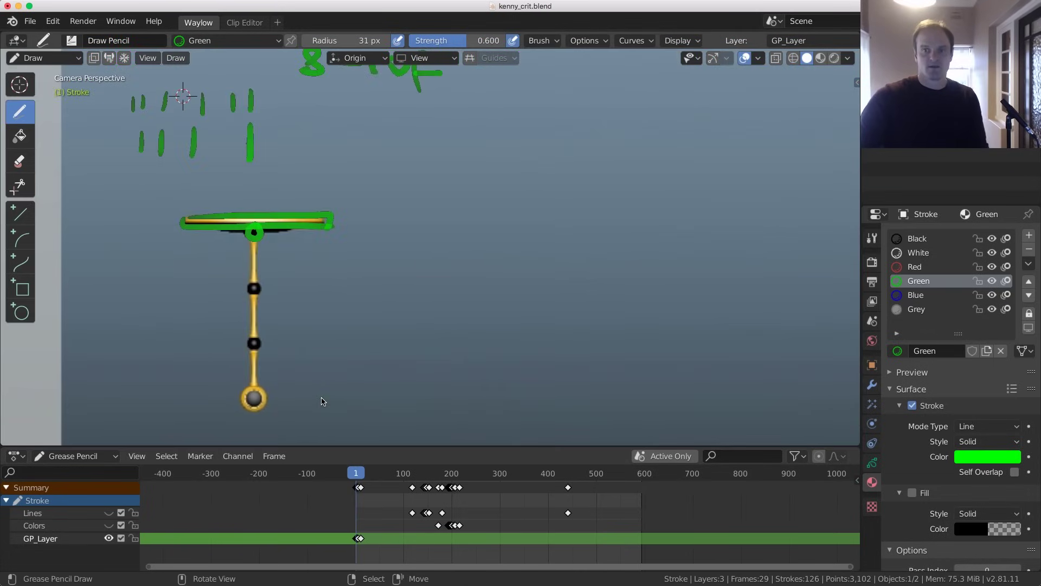
pyautogui.moveTo(320, 355)
pyautogui.keyDown('shift'); pyautogui.mouseDown(button='middle')
pyautogui.moveTo(372, 261)
pyautogui.moveTo(372, 291)
pyautogui.mouseUp(button='middle'); pyautogui.keyUp('shift')
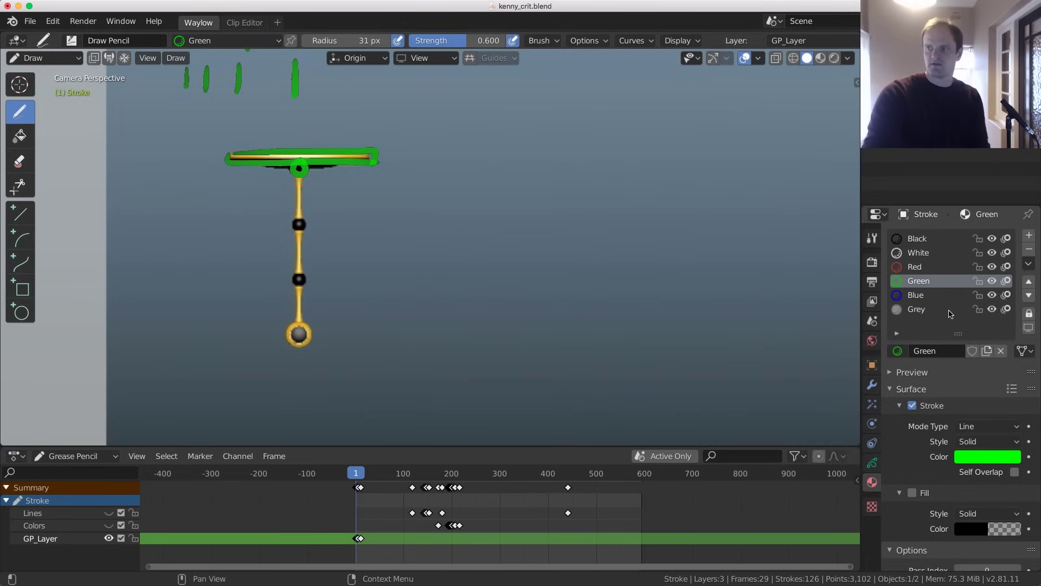
pyautogui.click(917, 295)
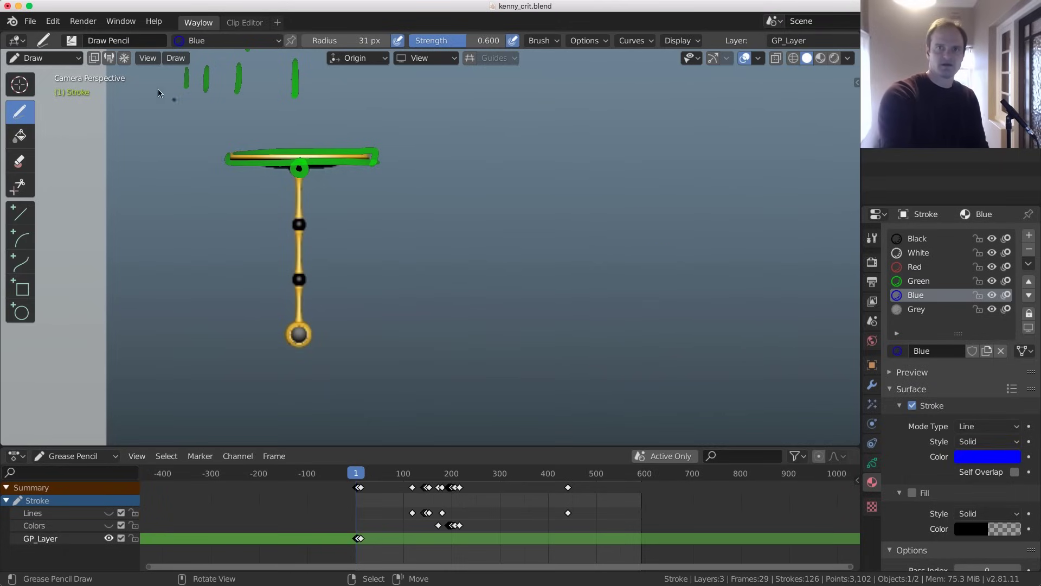
pyautogui.press('f')
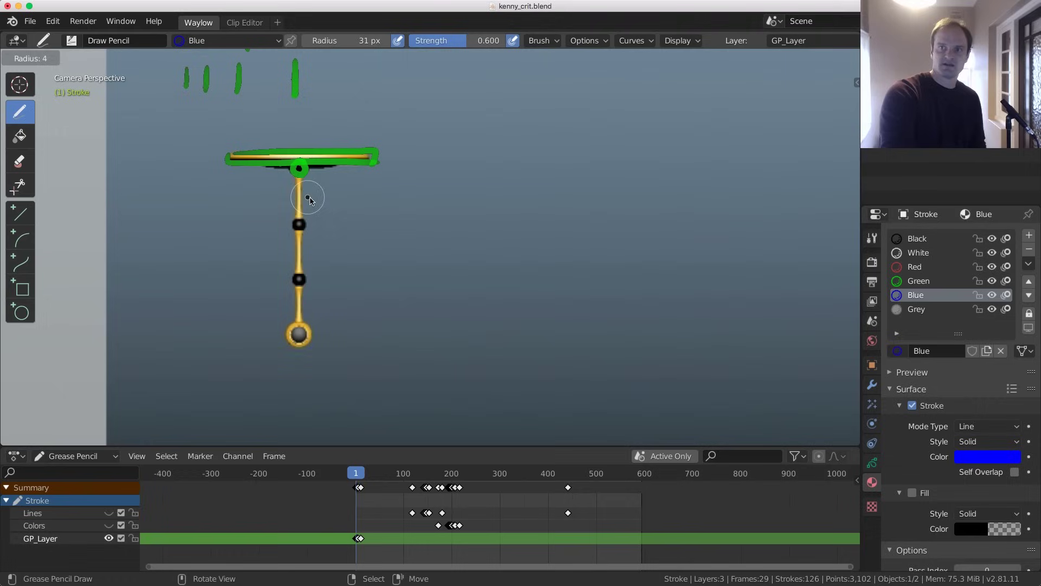
pyautogui.click(313, 205)
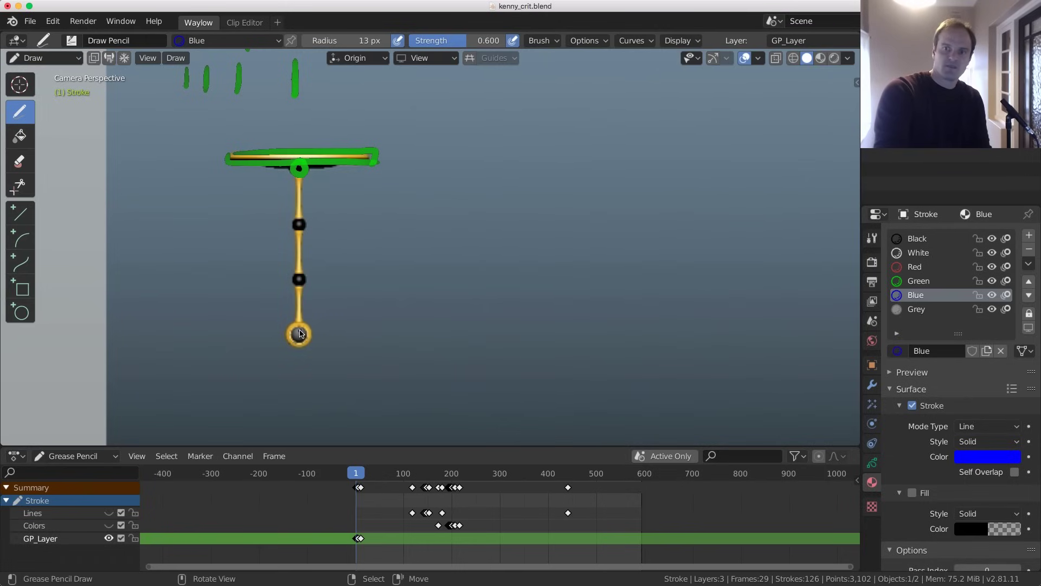
# Circle the ball at the pendulum's tip in blue on each of frames 1 to 3
pyautogui.press('Right')
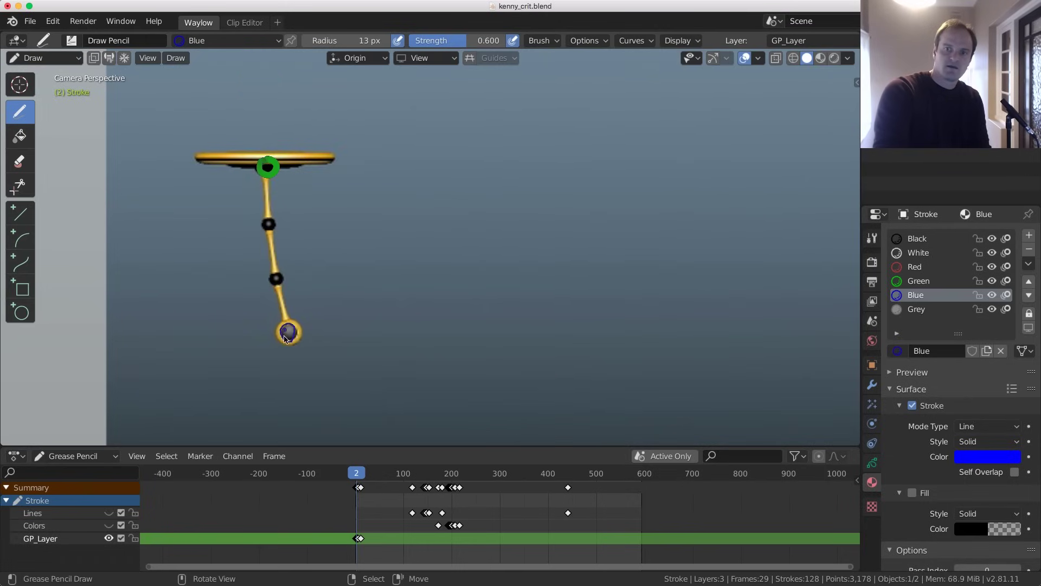
pyautogui.press('Right')
pyautogui.press('Left')
pyautogui.press('Left')
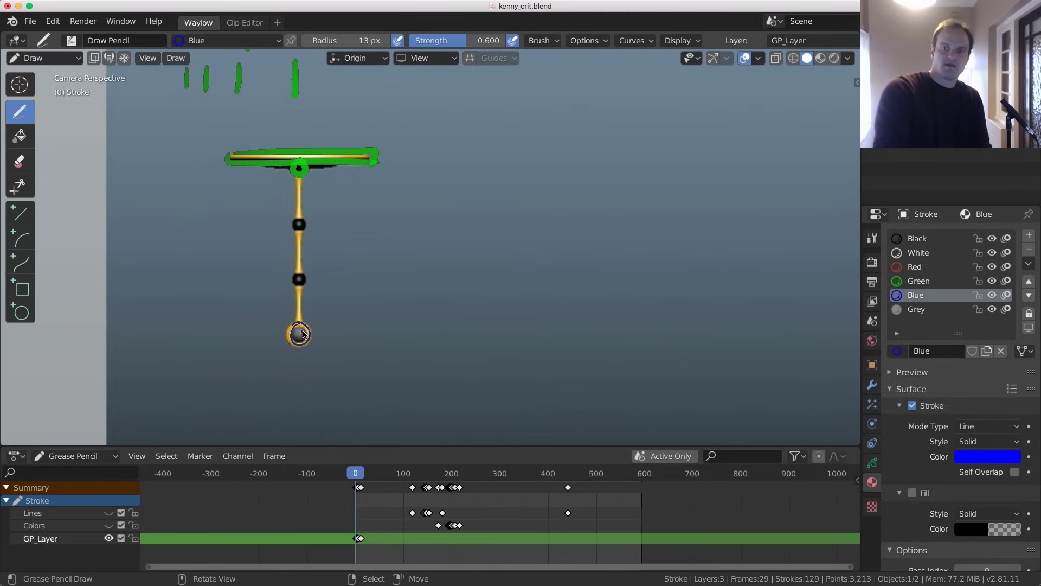
pyautogui.moveTo(299, 324); pyautogui.dragTo(302, 337)
# Flip back and forth between frames 1 to 3 to examine how the pendulum's tip moves relative to the pivot
pyautogui.press('Right')
pyautogui.press('Left')
pyautogui.press('Right')
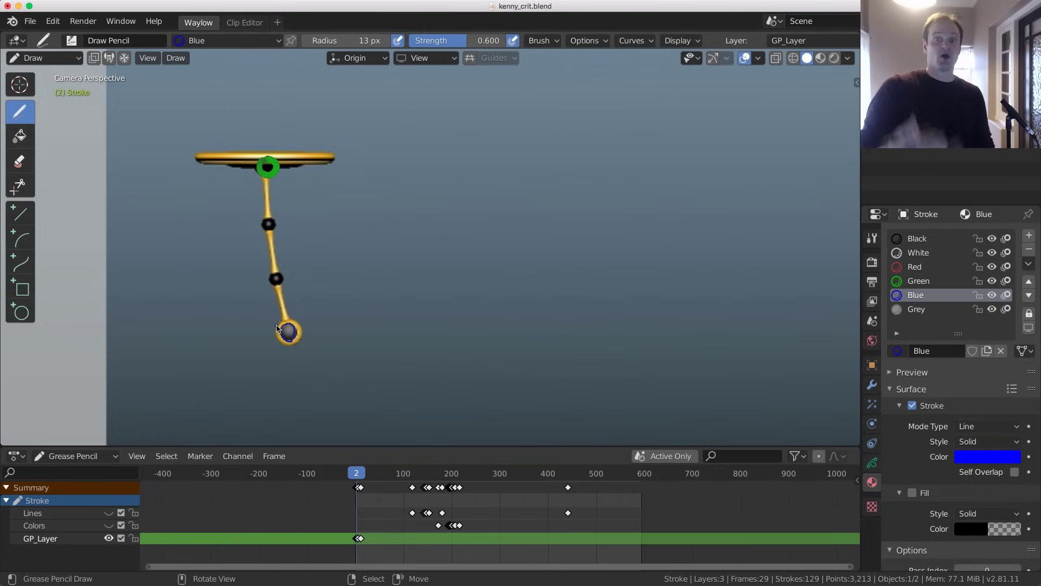
pyautogui.press('Right')
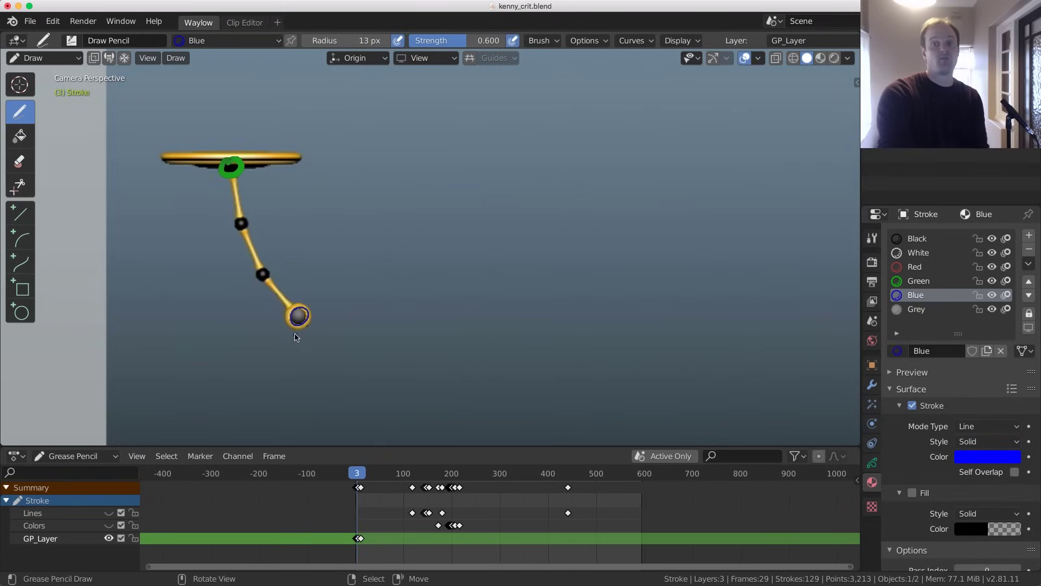
pyautogui.press('Left')
pyautogui.press('Right')
pyautogui.press('Left')
pyautogui.press('Right')
pyautogui.press('Left')
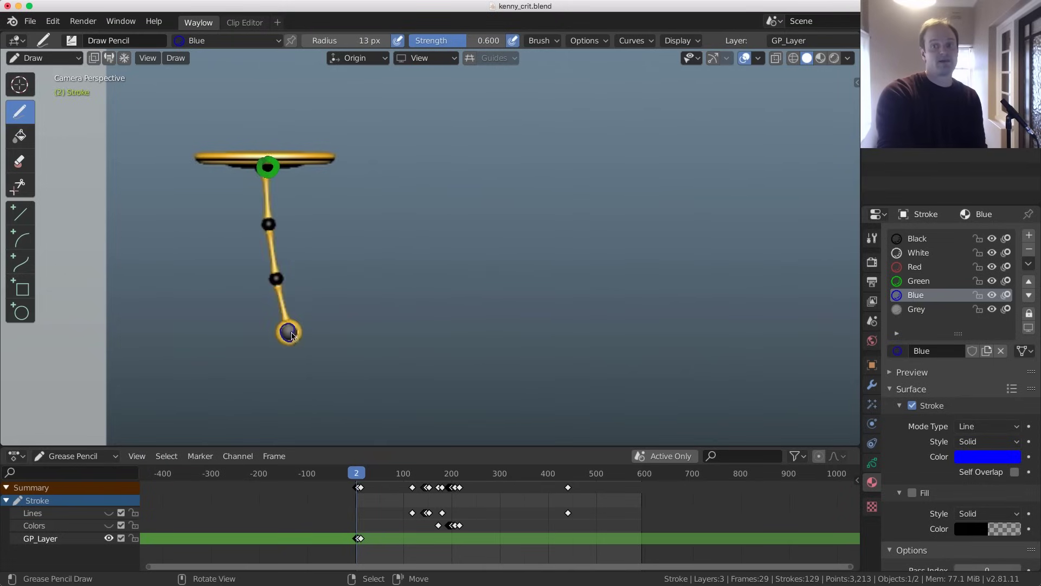
pyautogui.press('Right')
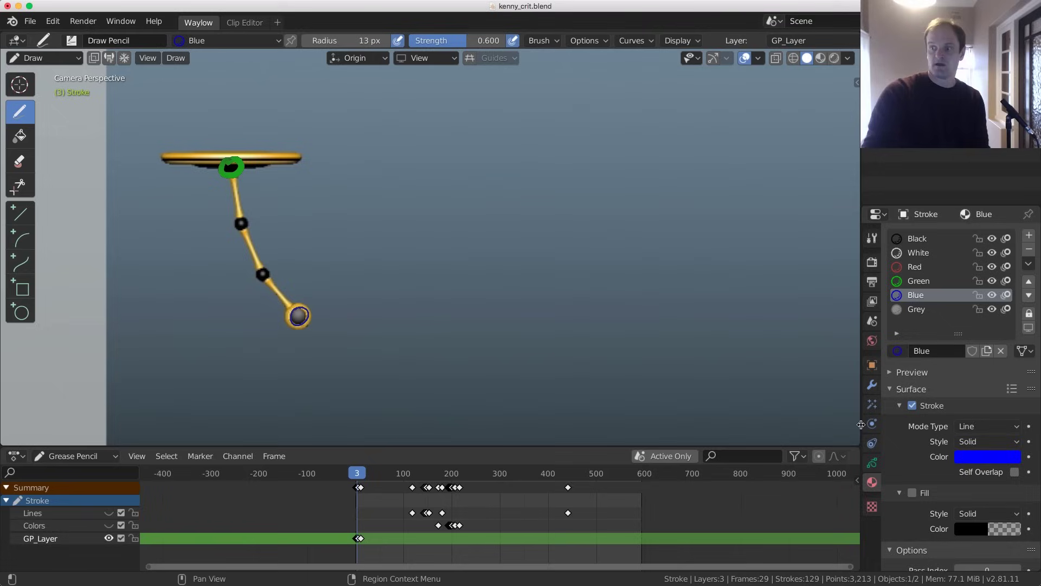
# Turn on onion skinning for GP_Layer and turn it off for the Lines layer
pyautogui.click(872, 462)
pyautogui.click(1008, 265)
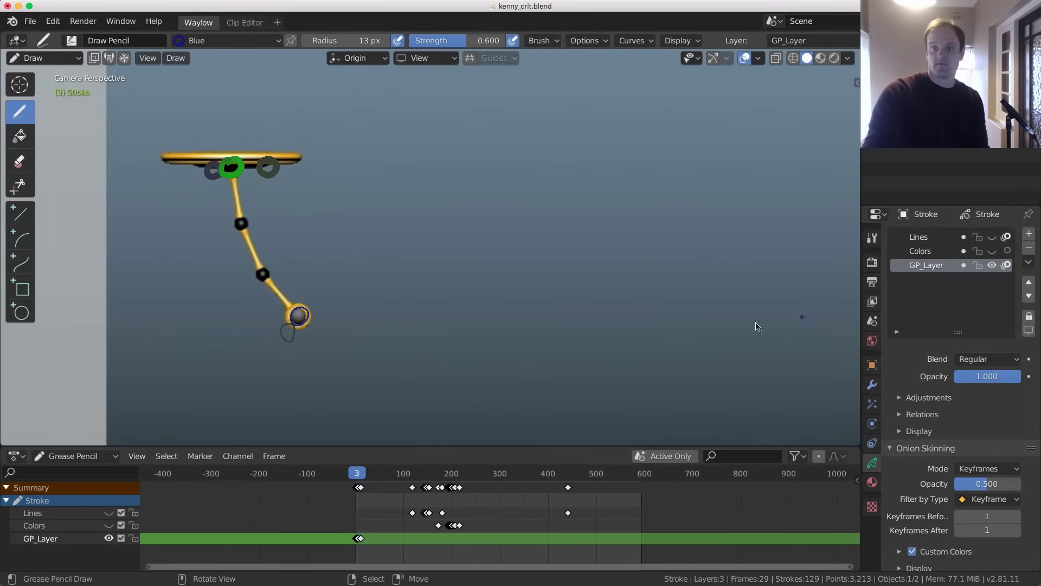
pyautogui.press('Left')
pyautogui.press('Right')
pyautogui.press('Left')
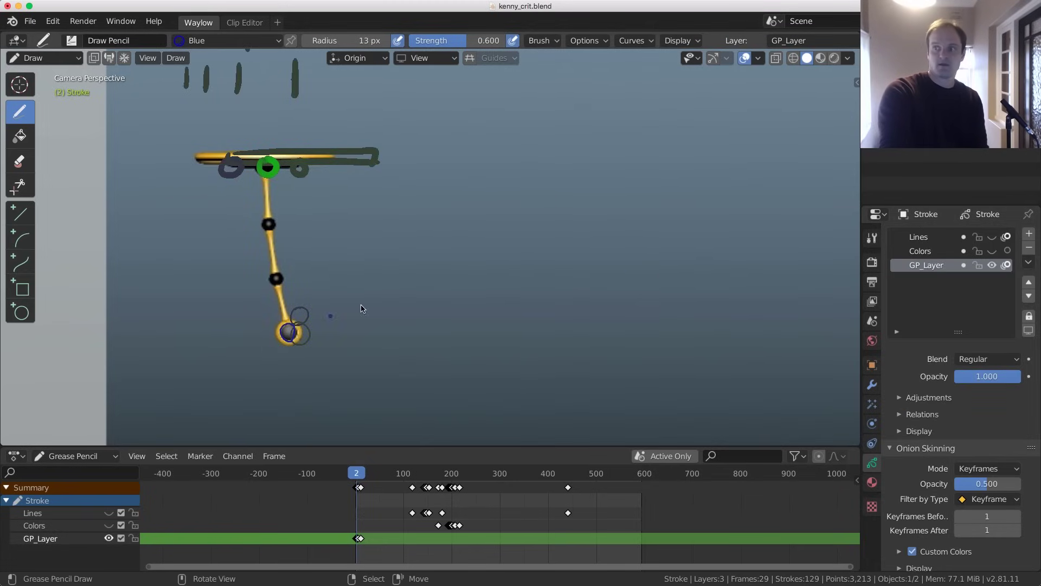
pyautogui.click(1006, 237)
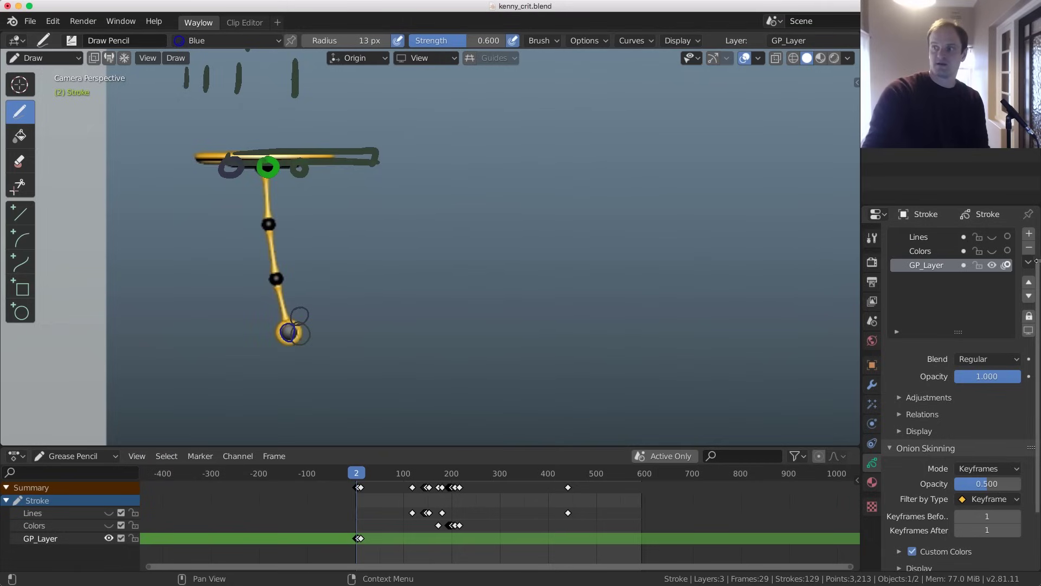
# Flip through frames 1 to 3 to compare the onion-skinned pivot circles with the circles around the tip ball
pyautogui.click(63, 524)
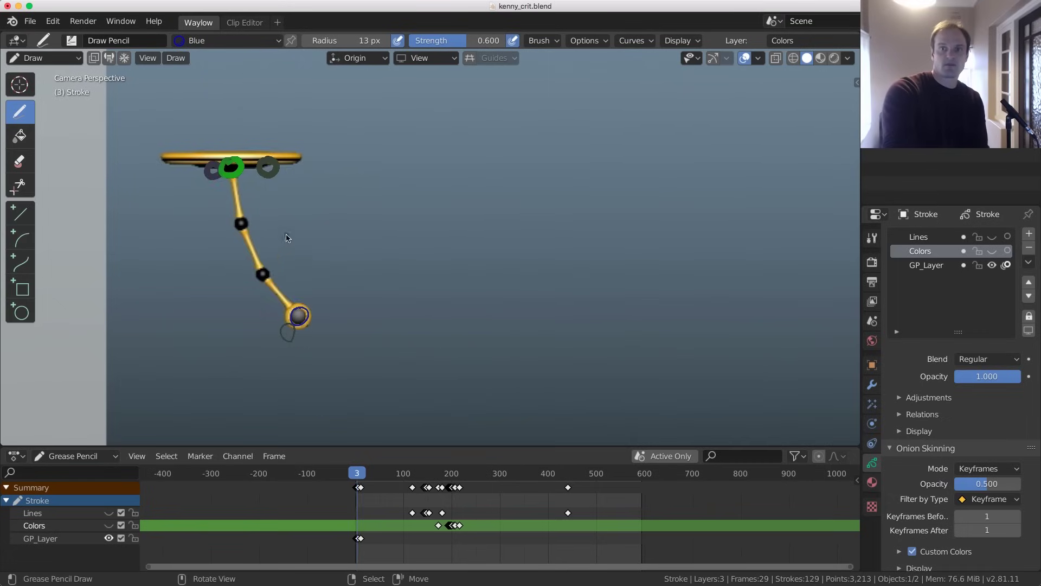
pyautogui.press('Left')
pyautogui.press('Right')
pyautogui.press('Left')
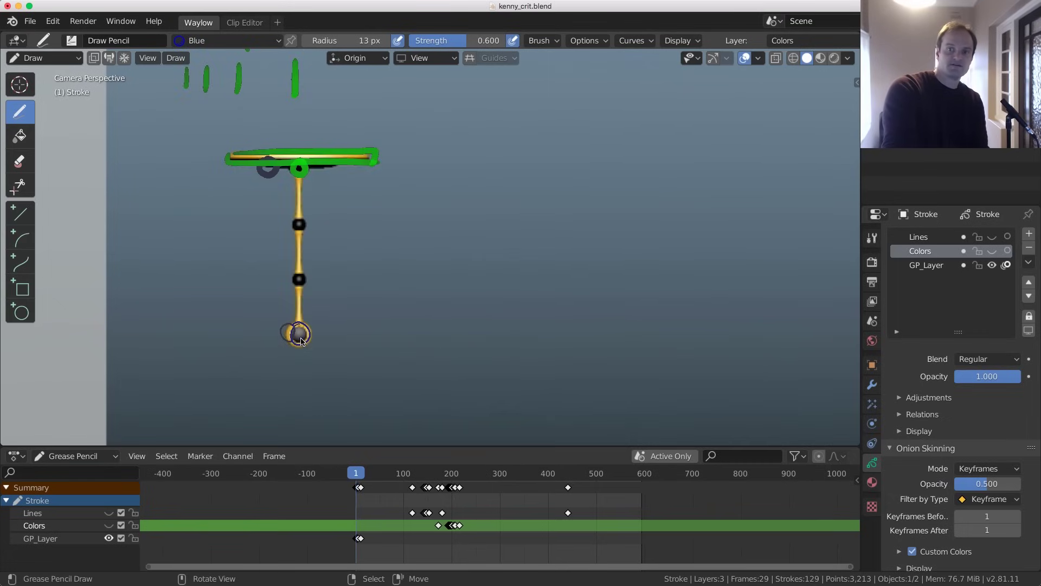
pyautogui.press('Right')
pyautogui.press('Right')
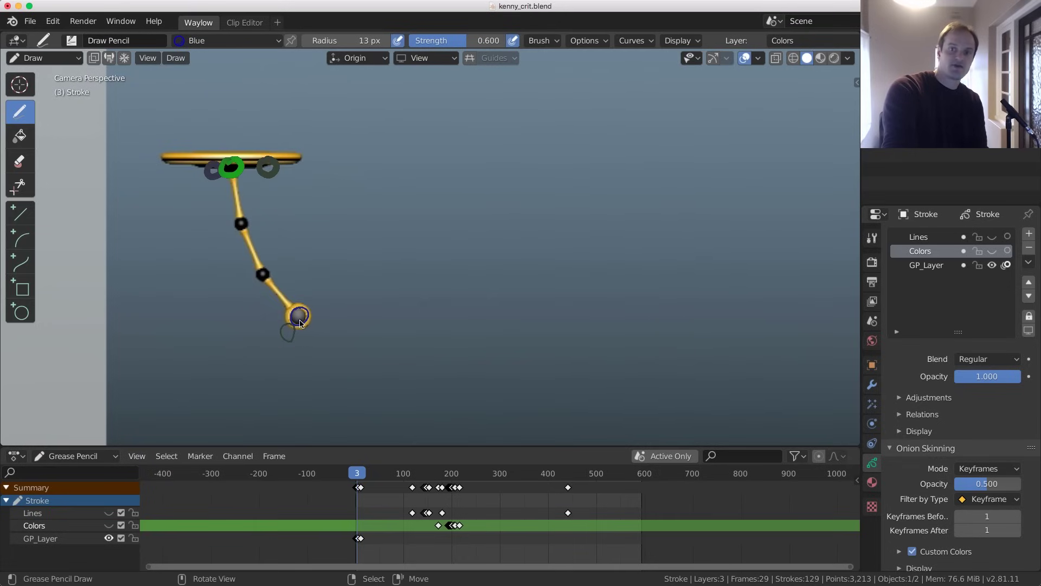
pyautogui.press('Left')
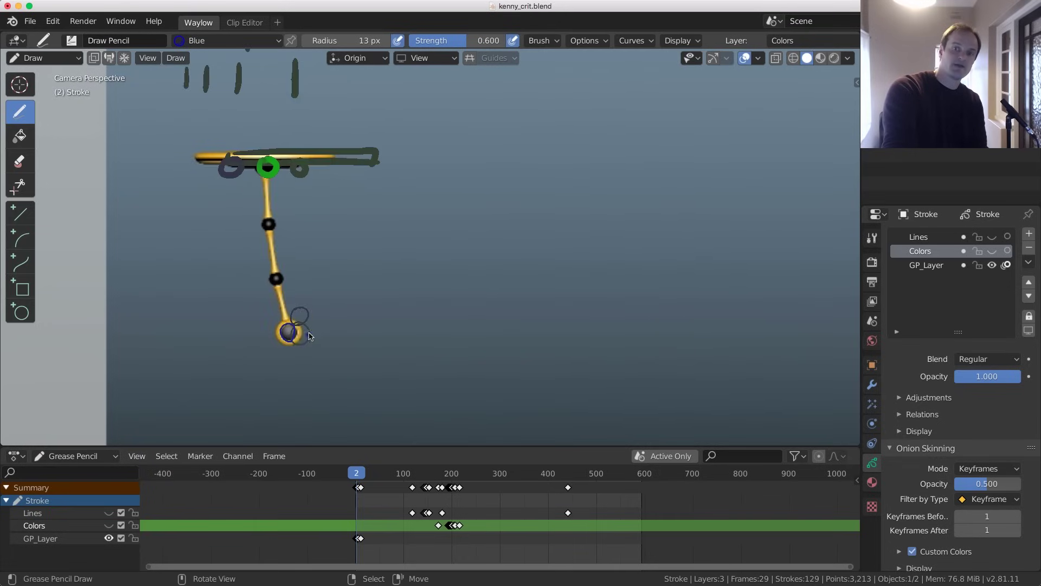
# Make GP_Layer the active layer and draw a blue left-pointing arrowhead beside the pendulum on frame 2
pyautogui.click(416, 250)
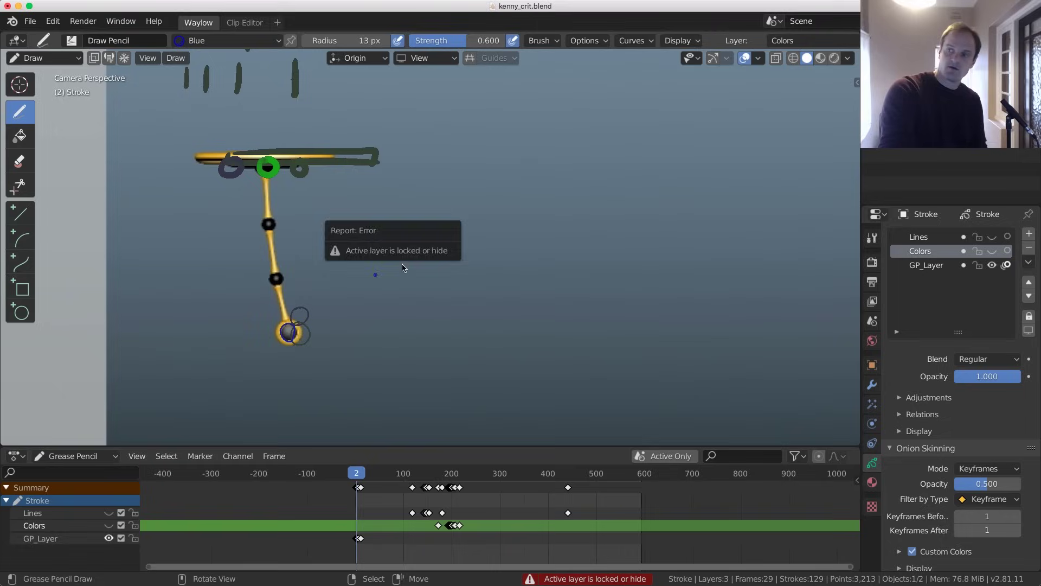
pyautogui.click(926, 264)
pyautogui.moveTo(413, 249)
pyautogui.mouseDown()
pyautogui.moveTo(385, 244)
pyautogui.moveTo(420, 223)
pyautogui.mouseUp()
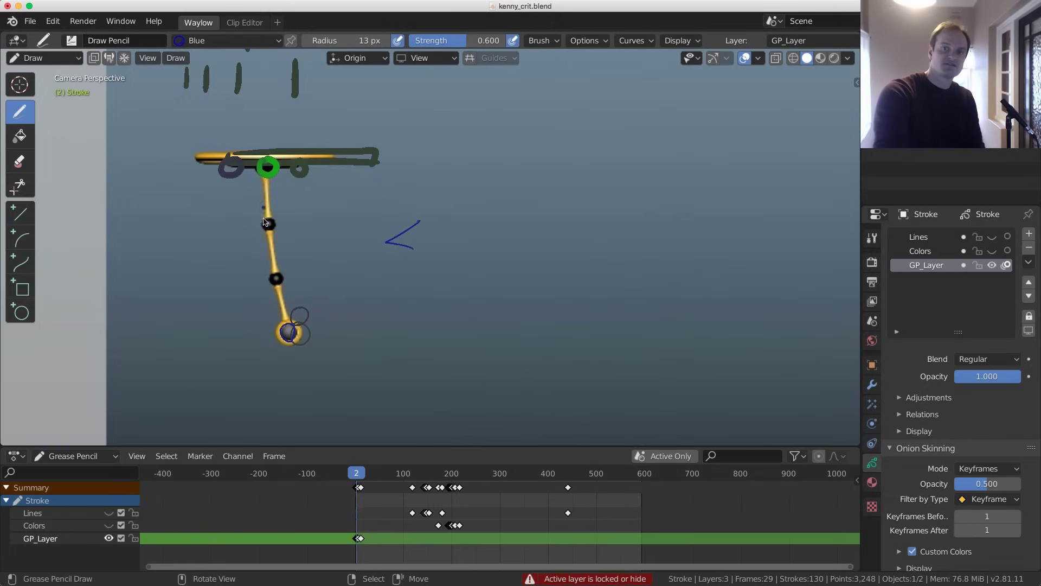
# Trace the pendulum chain in blue from pivot to ball on frames 1 and 2, and circle the ball again on frame 2
pyautogui.press('Left')
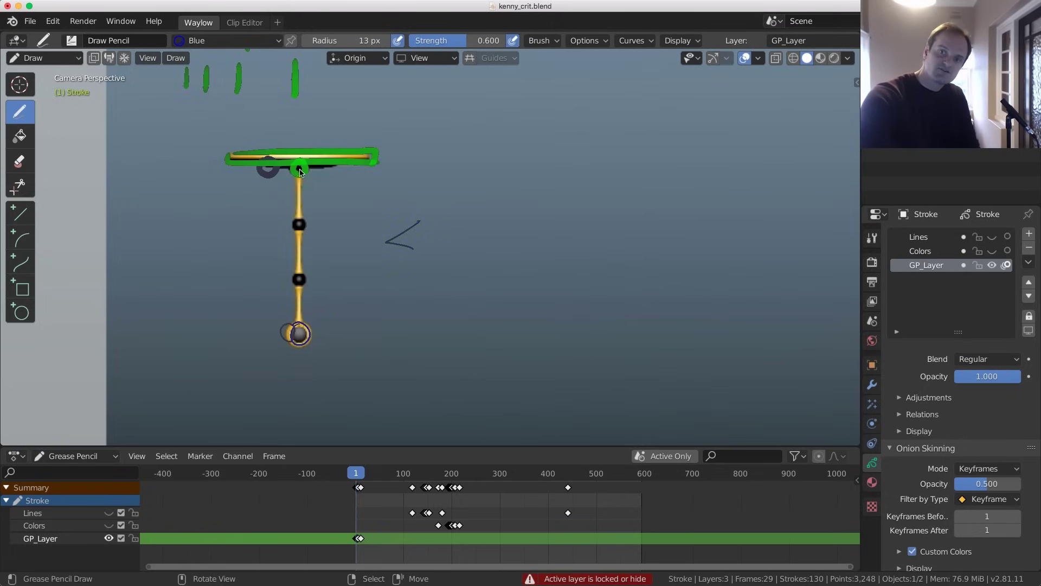
pyautogui.moveTo(300, 169); pyautogui.dragTo(296, 323)
pyautogui.press('Right')
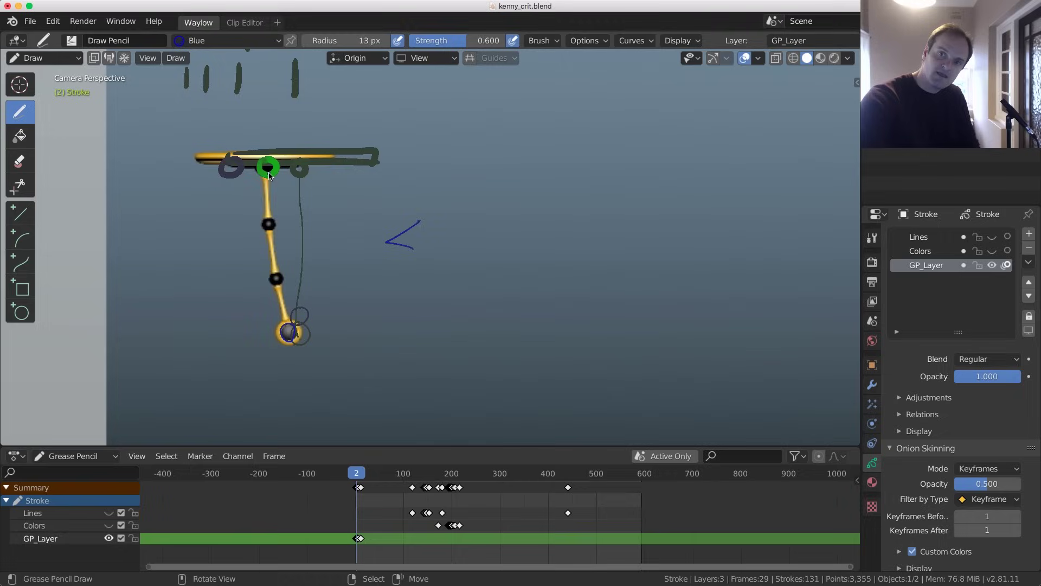
pyautogui.moveTo(268, 172)
pyautogui.mouseDown()
pyautogui.moveTo(267, 266)
pyautogui.moveTo(288, 331)
pyautogui.mouseUp()
pyautogui.press('Right')
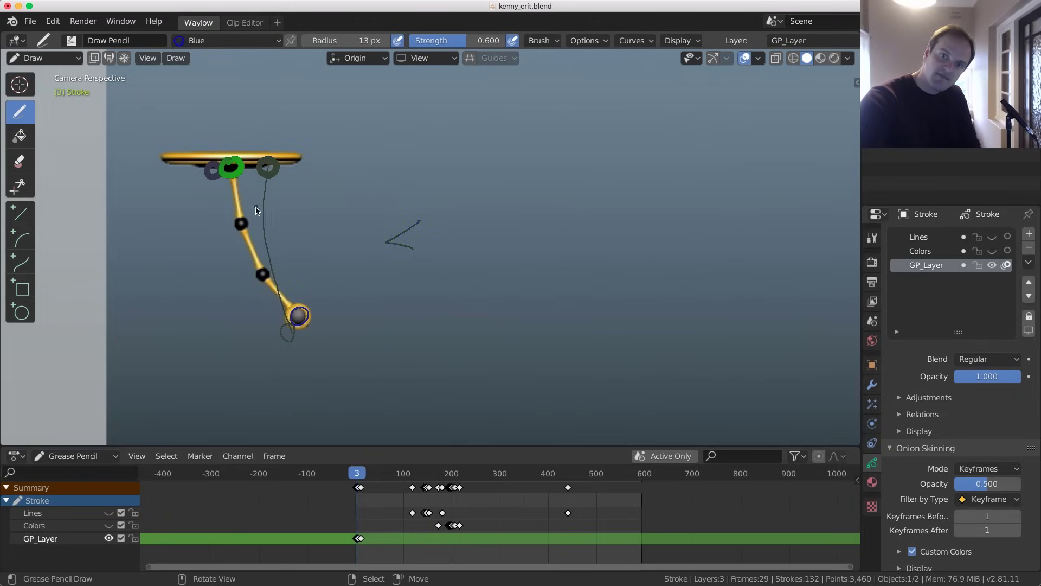
pyautogui.click(234, 172)
pyautogui.press('Left')
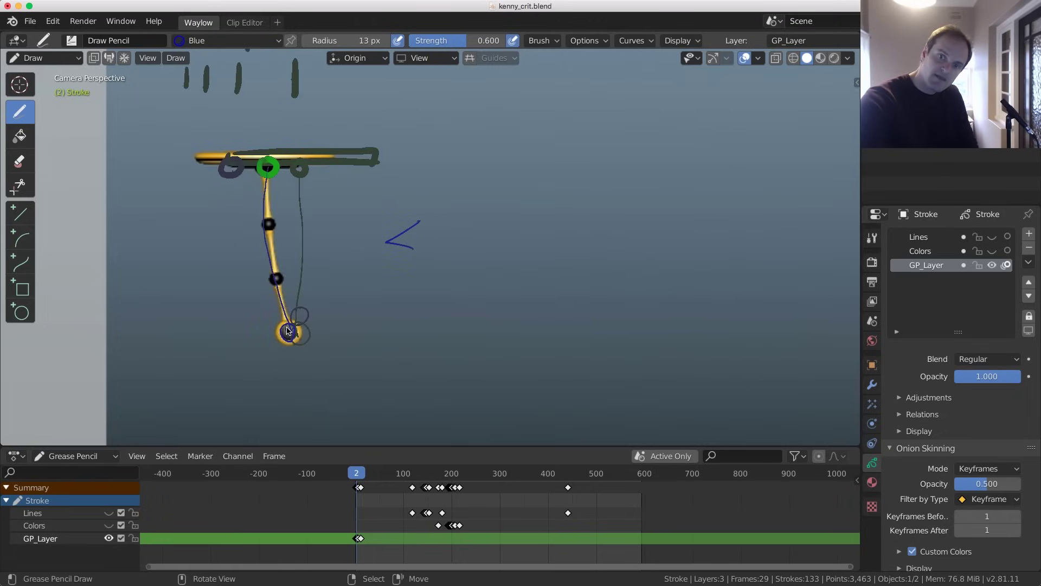
pyautogui.moveTo(288, 331); pyautogui.dragTo(286, 336)
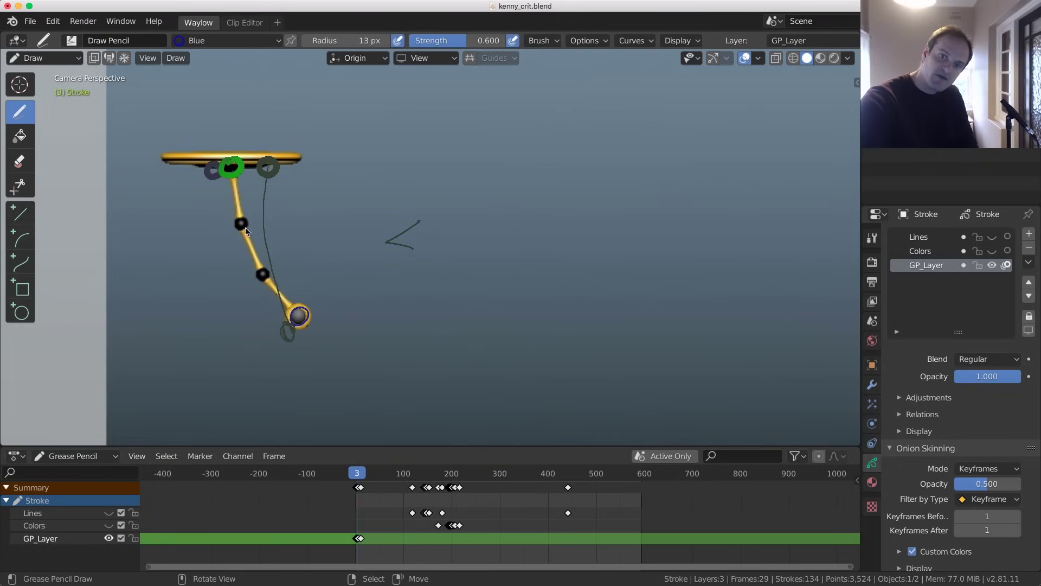
# Sketch trailing blue curves from the pivot on frames 3 and 4, each bowing down toward a lower tip position than the ball's
pyautogui.moveTo(232, 174); pyautogui.dragTo(251, 292)
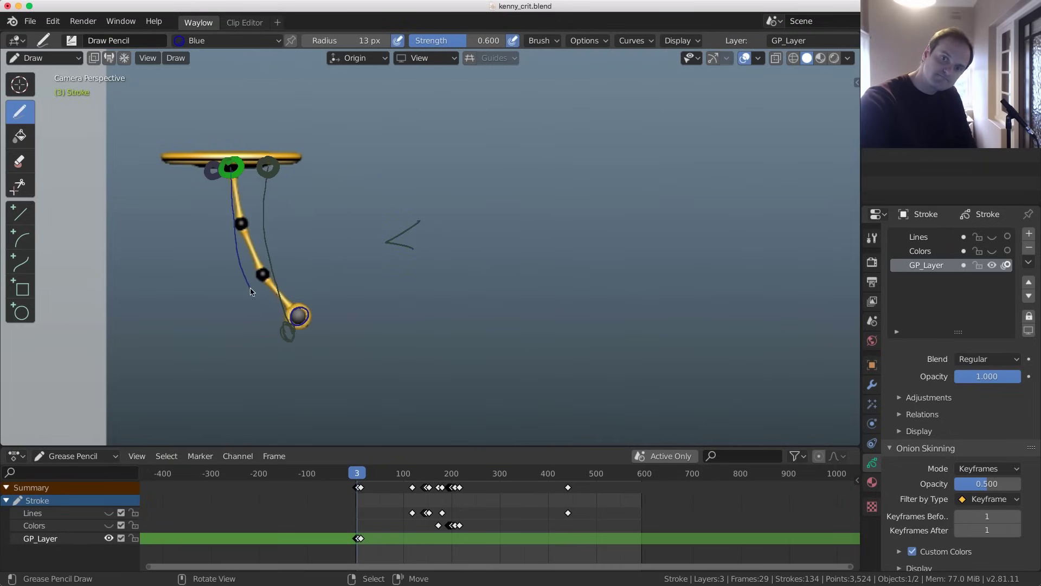
pyautogui.moveTo(229, 172)
pyautogui.mouseDown()
pyautogui.moveTo(242, 264)
pyautogui.moveTo(288, 341)
pyautogui.mouseUp()
pyautogui.press('Right')
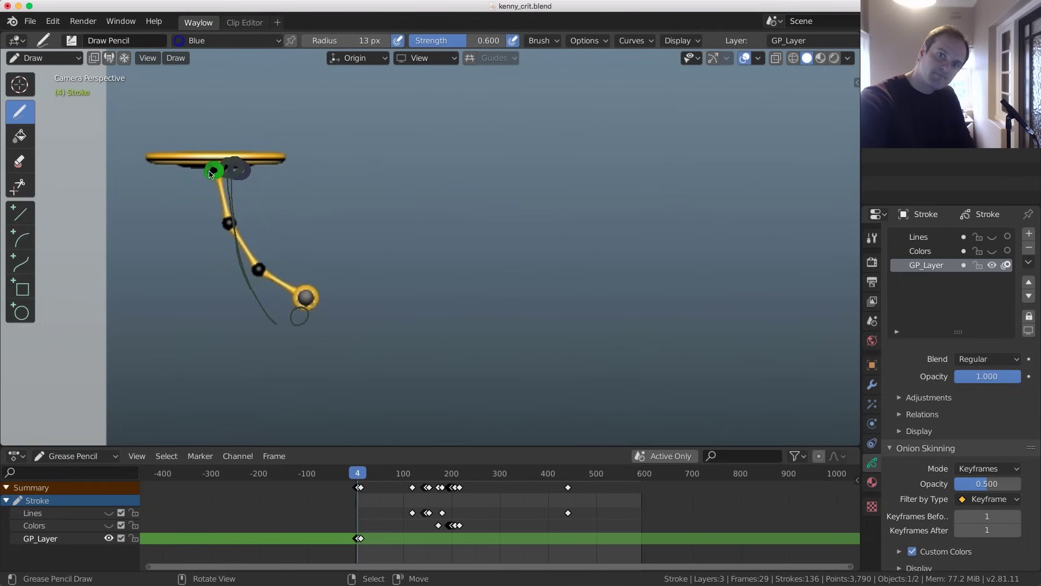
pyautogui.moveTo(210, 178)
pyautogui.mouseDown()
pyautogui.moveTo(234, 286)
pyautogui.moveTo(277, 324)
pyautogui.mouseUp()
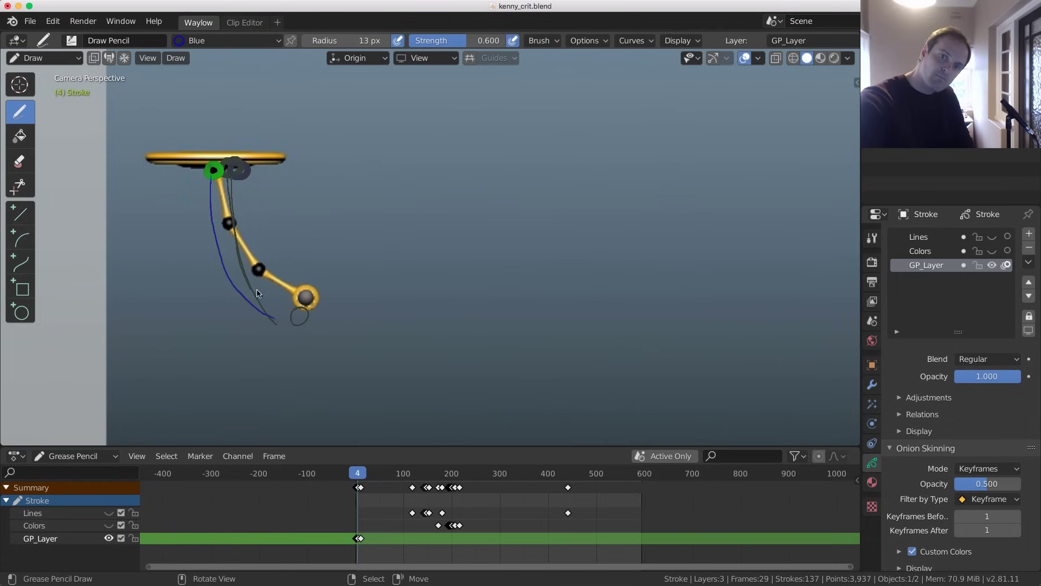
pyautogui.press('Left')
pyautogui.press('Right')
# On frame 5, sketch blue strokes from the pivot down past the first joint and add an arrowhead at the end of frame 4's curve
pyautogui.press('Right')
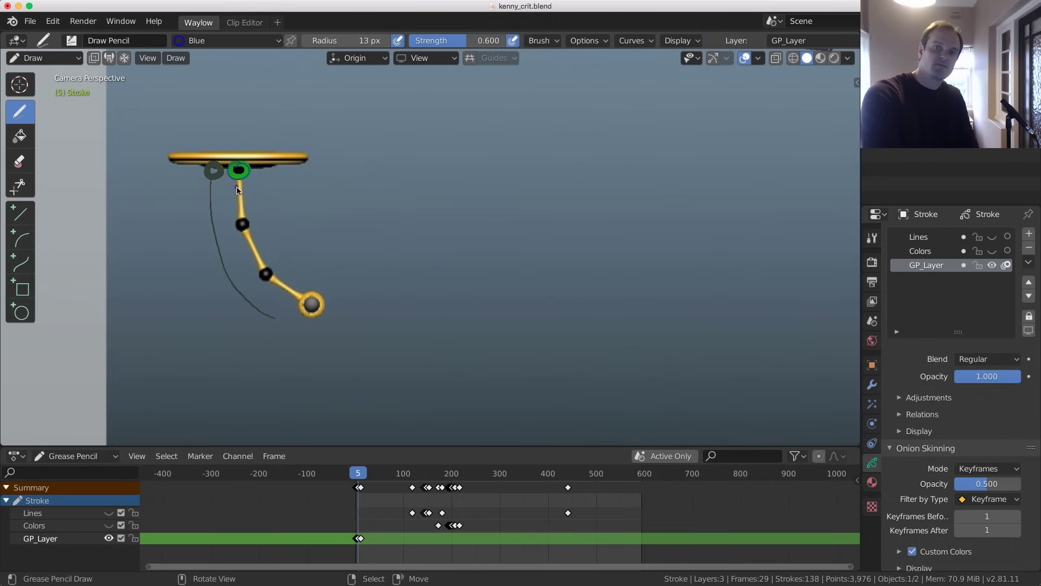
pyautogui.moveTo(241, 174); pyautogui.dragTo(239, 184)
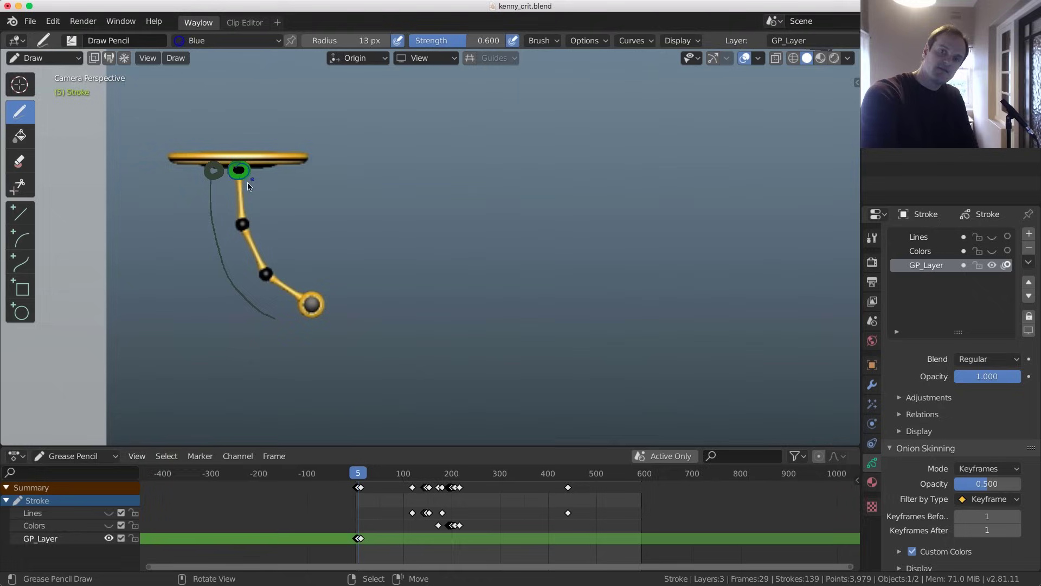
pyautogui.click(236, 177)
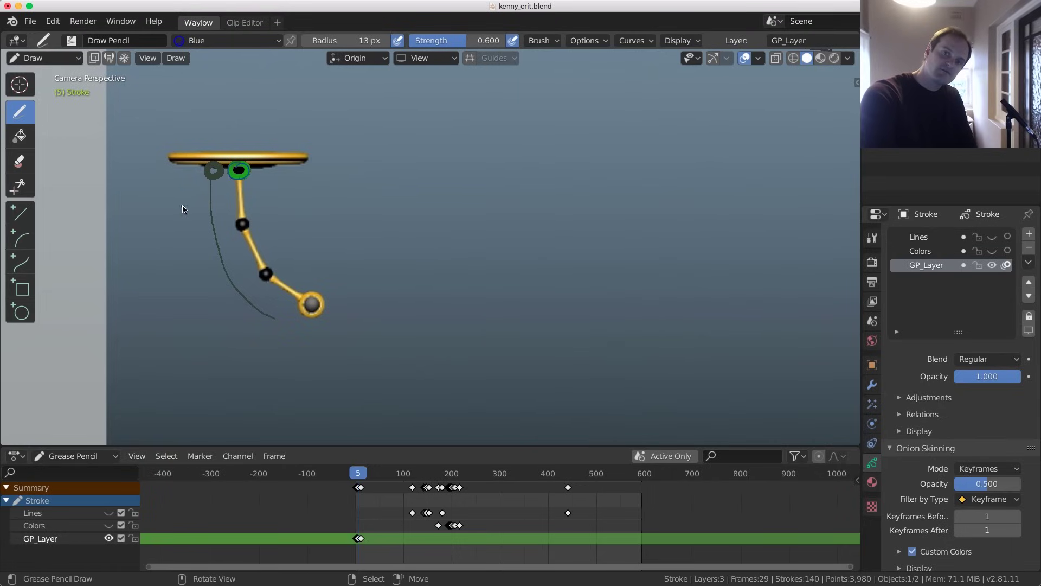
pyautogui.moveTo(238, 187); pyautogui.dragTo(242, 207)
pyautogui.moveTo(238, 179); pyautogui.dragTo(245, 226)
pyautogui.moveTo(238, 175)
pyautogui.mouseDown()
pyautogui.moveTo(249, 233)
pyautogui.moveTo(233, 255)
pyautogui.mouseUp()
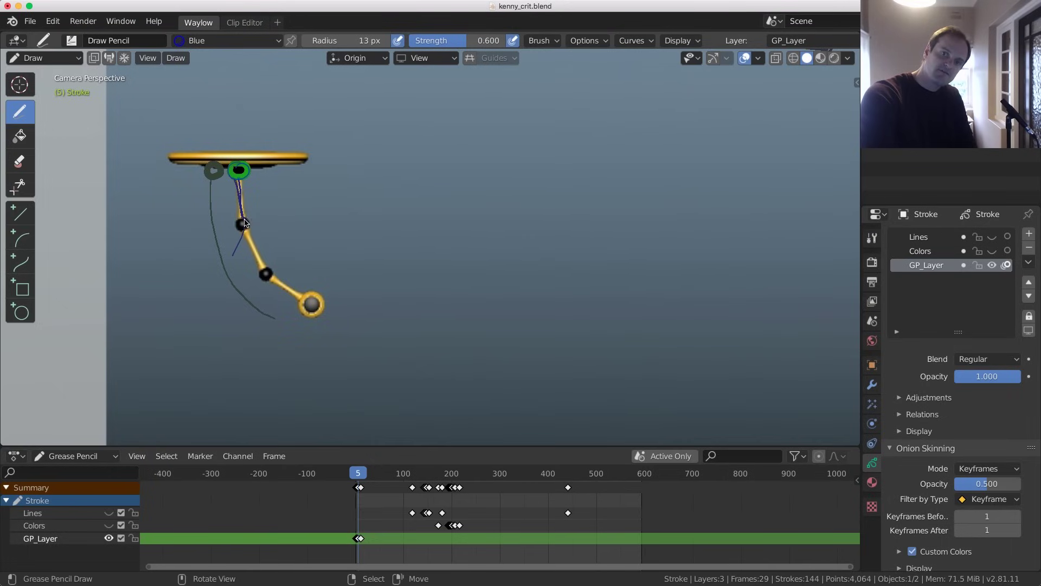
pyautogui.moveTo(245, 218)
pyautogui.mouseDown()
pyautogui.moveTo(241, 274)
pyautogui.moveTo(247, 260)
pyautogui.mouseUp()
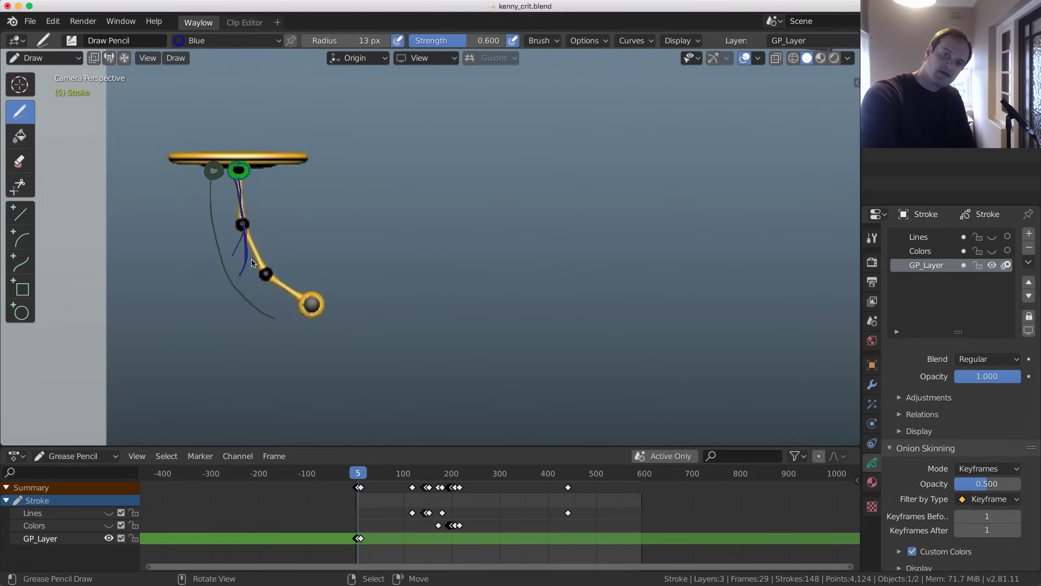
pyautogui.moveTo(272, 298); pyautogui.dragTo(271, 316)
pyautogui.moveTo(271, 316)
pyautogui.mouseDown()
pyautogui.moveTo(284, 305)
pyautogui.moveTo(274, 304)
pyautogui.mouseUp()
# Step forward to frame 10 and back to frame 1 to examine how the chain drags behind the moving platform
pyautogui.press('Right')
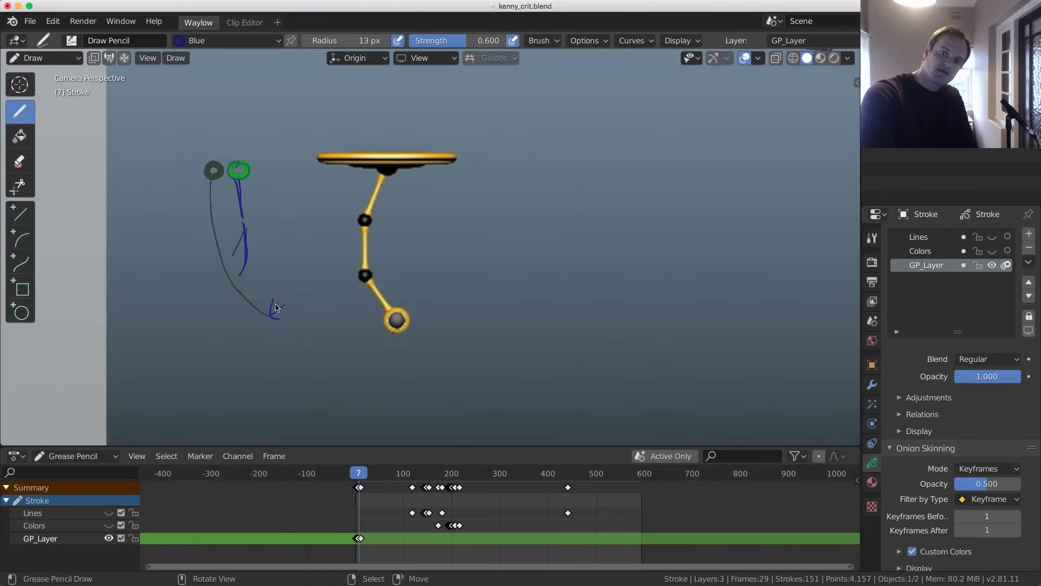
pyautogui.press('Right')
pyautogui.press('Right')
pyautogui.press('Right')
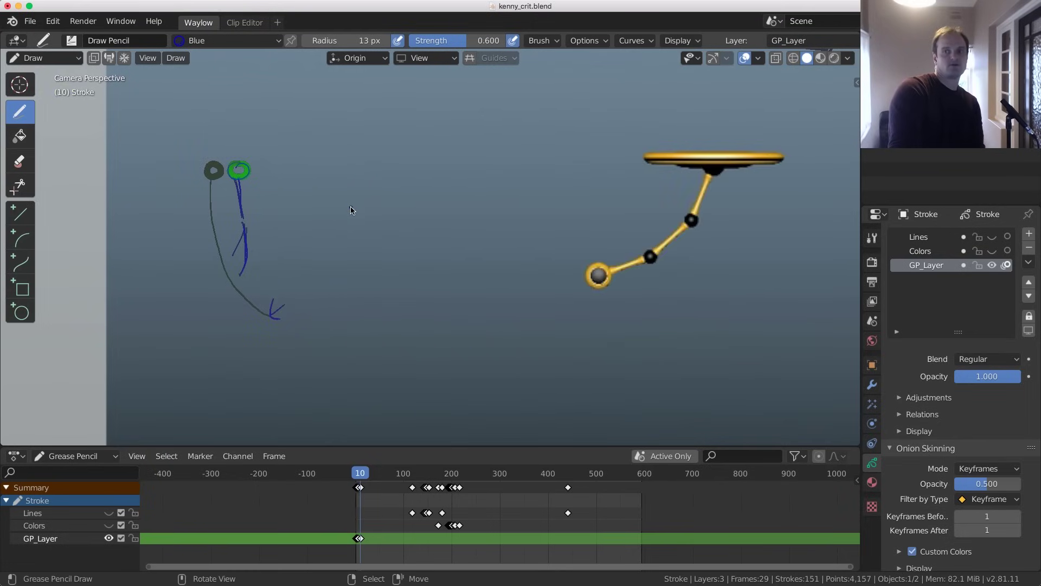
pyautogui.press('Left')
pyautogui.press('Right')
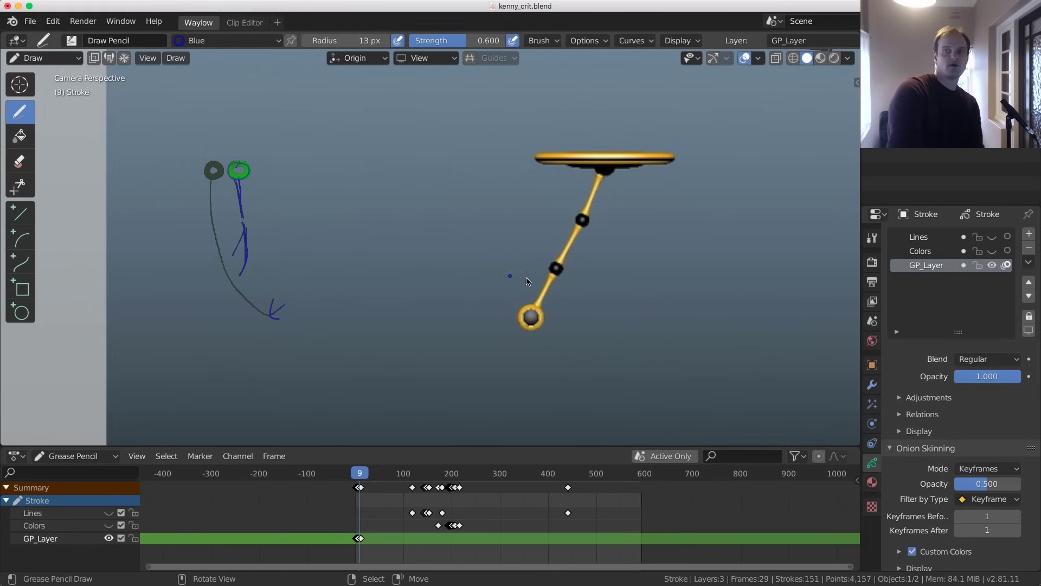
pyautogui.press('Left')
pyautogui.press('Left')
pyautogui.press('Left')
pyautogui.press('Left')
pyautogui.press('Left')
pyautogui.press('Left')
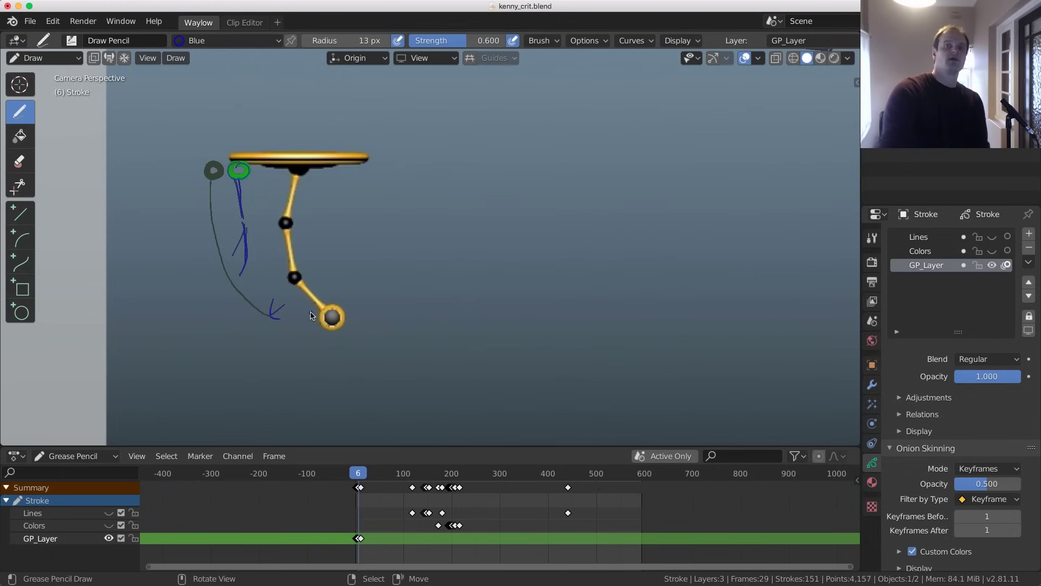
pyautogui.press('Left')
pyautogui.press('Left')
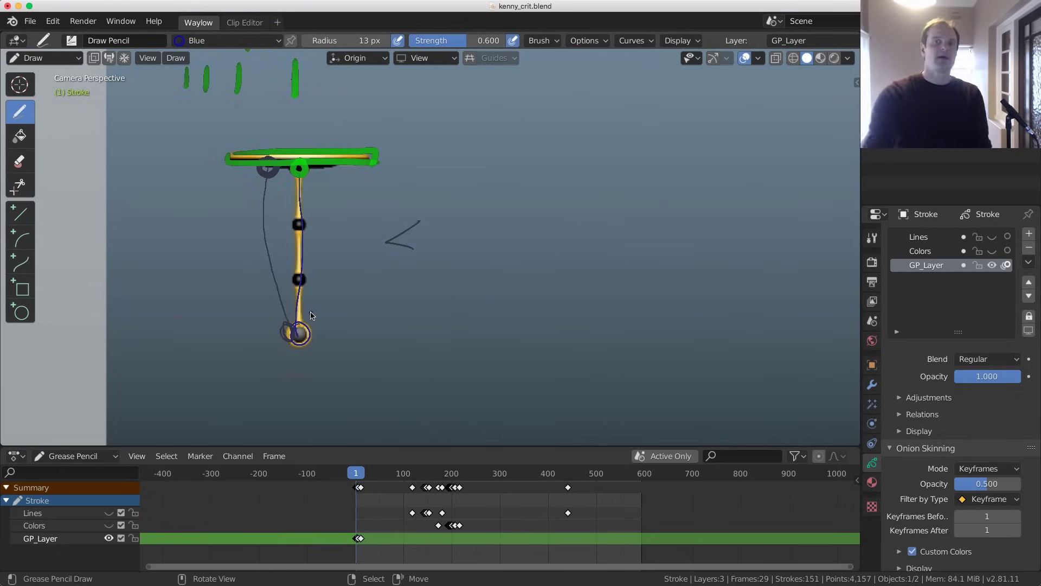
# Circle the pendulum's platform with a wide blue ellipse on frame 1
pyautogui.moveTo(219, 133); pyautogui.dragTo(238, 116)
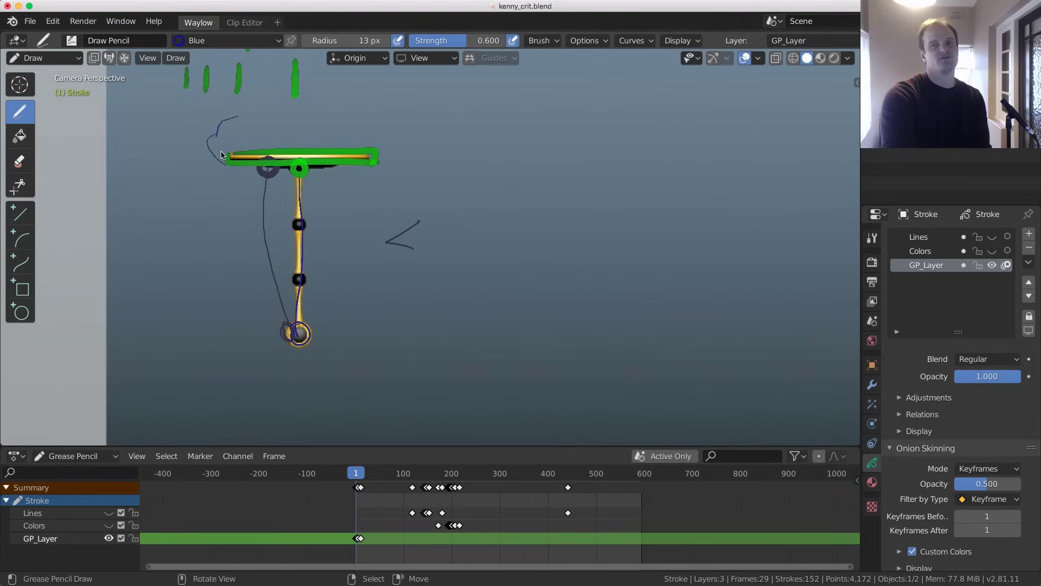
pyautogui.moveTo(223, 156); pyautogui.dragTo(227, 161)
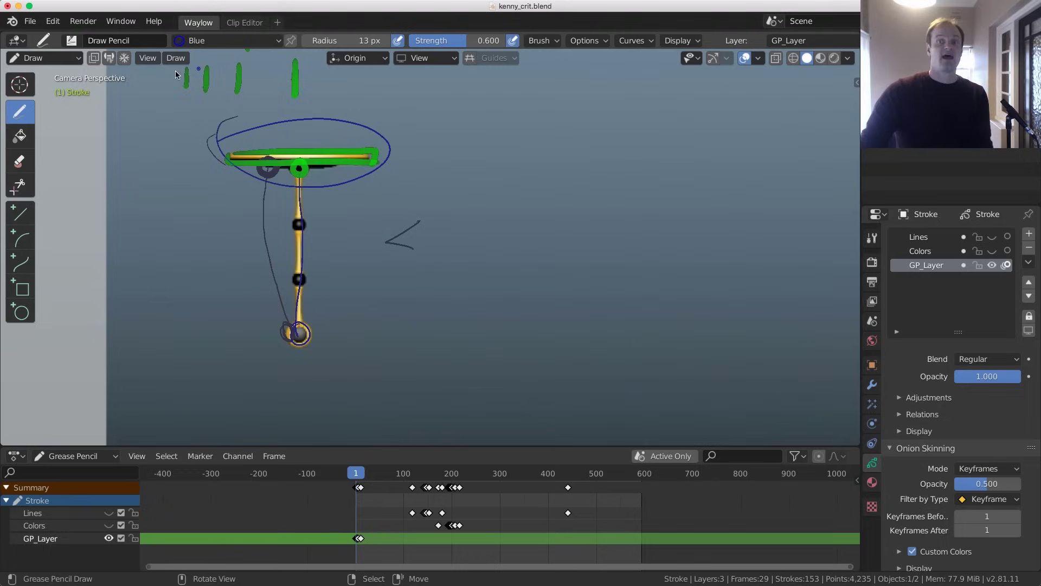
# Flip back and forth between frames 1 to 3 to examine how the chain and ball follow the platform's first movement
pyautogui.press('Right')
pyautogui.press('Left')
pyautogui.press('Up')
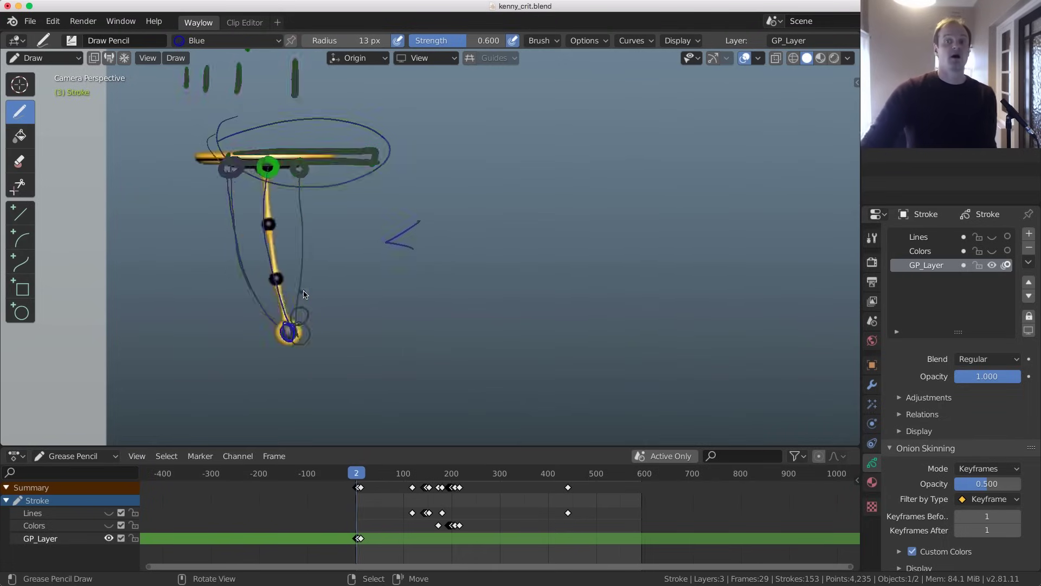
pyautogui.press('Up')
pyautogui.press('Down')
pyautogui.press('Down')
pyautogui.press('Right')
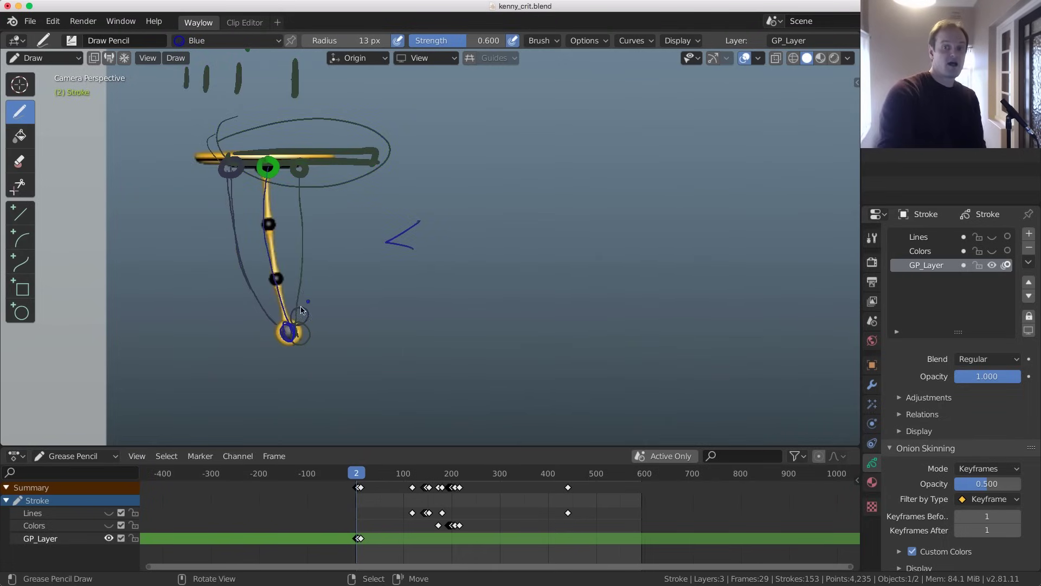
pyautogui.press('Right')
pyautogui.press('Left')
pyautogui.press('Right')
pyautogui.press('Right')
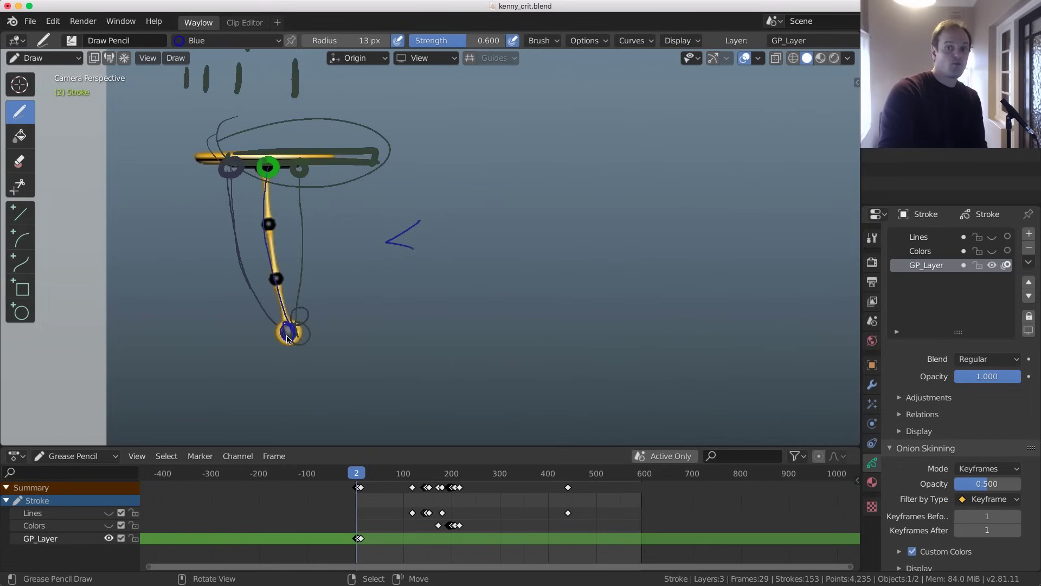
pyautogui.press('Left')
pyautogui.press('Right')
pyautogui.press('Right')
pyautogui.press('Left')
pyautogui.press('Left')
pyautogui.press('Left')
pyautogui.press('Left')
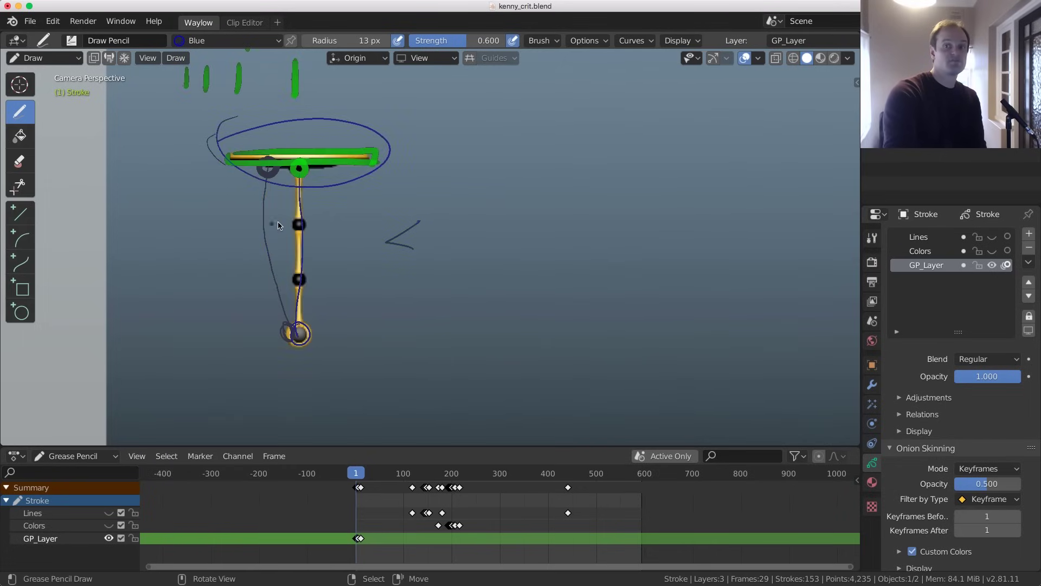
pyautogui.press('Right')
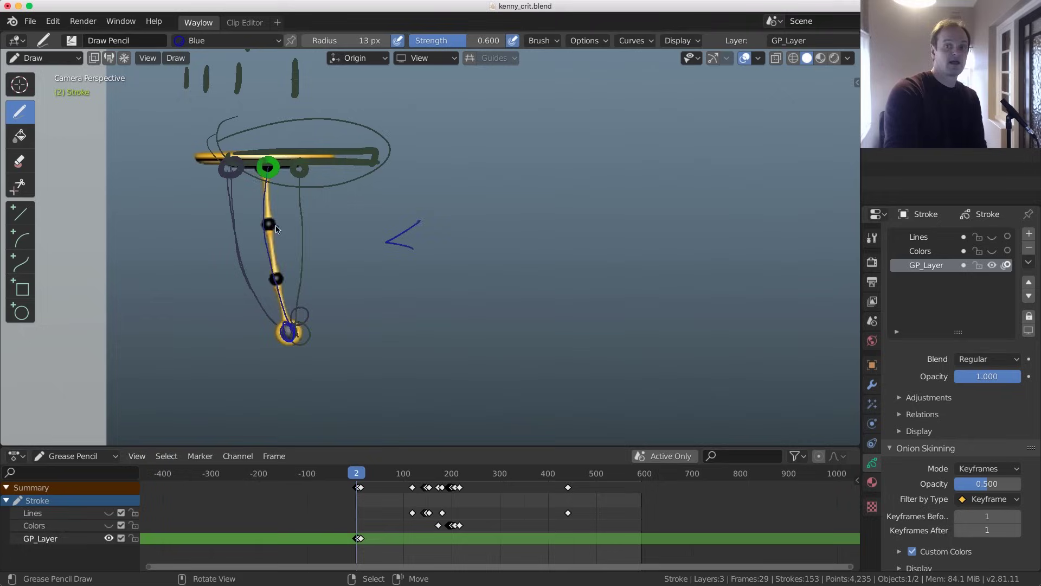
pyautogui.press('Left')
pyautogui.press('Right')
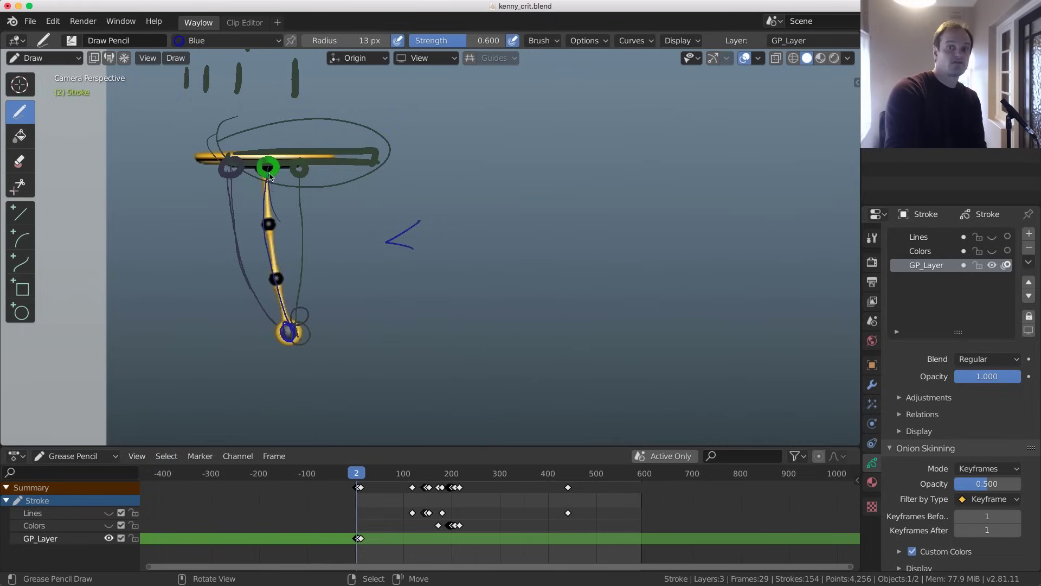
# On frame 3, sketch a blue curve running down from the green pivot circle beside the tail
pyautogui.press('Right')
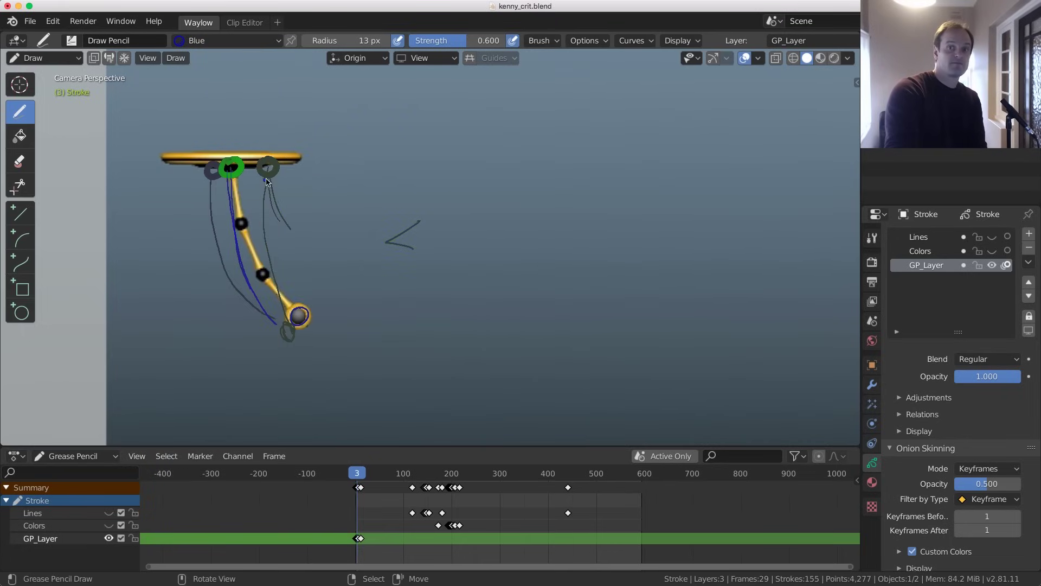
pyautogui.moveTo(240, 169); pyautogui.dragTo(278, 218)
pyautogui.press('Right')
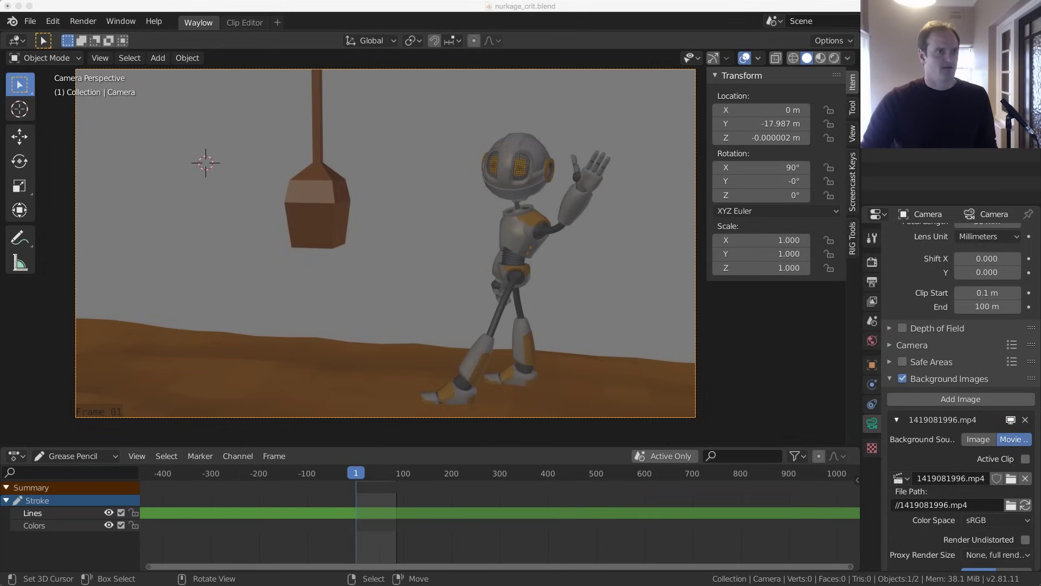
# Bring up the screenshot of the student's question about making characters feel alive, enlarge it to read, and minimize it
pyautogui.press('super+Tab')
pyautogui.moveTo(674, 326); pyautogui.dragTo(695, 360)
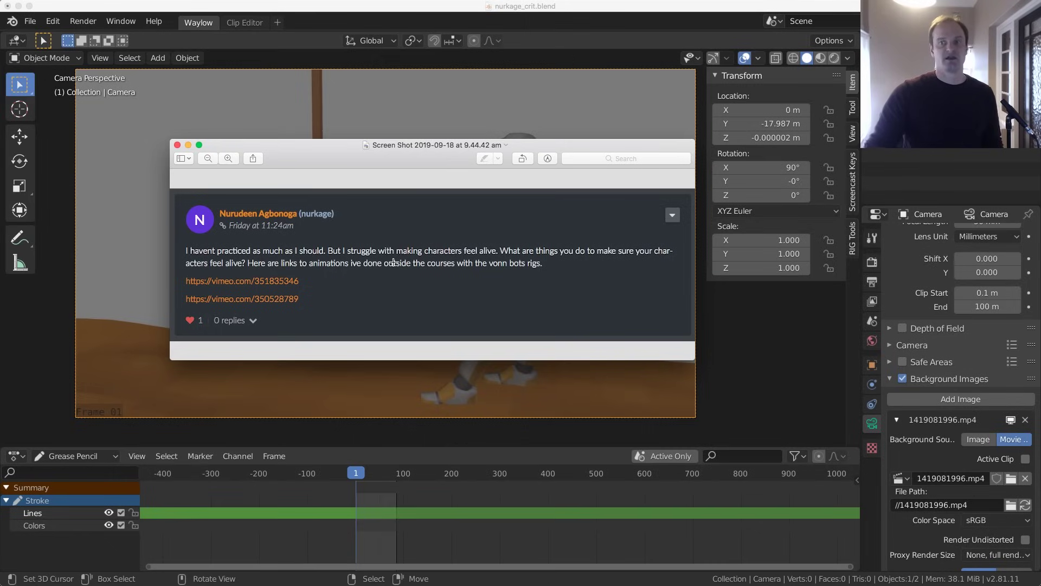
pyautogui.click(187, 145)
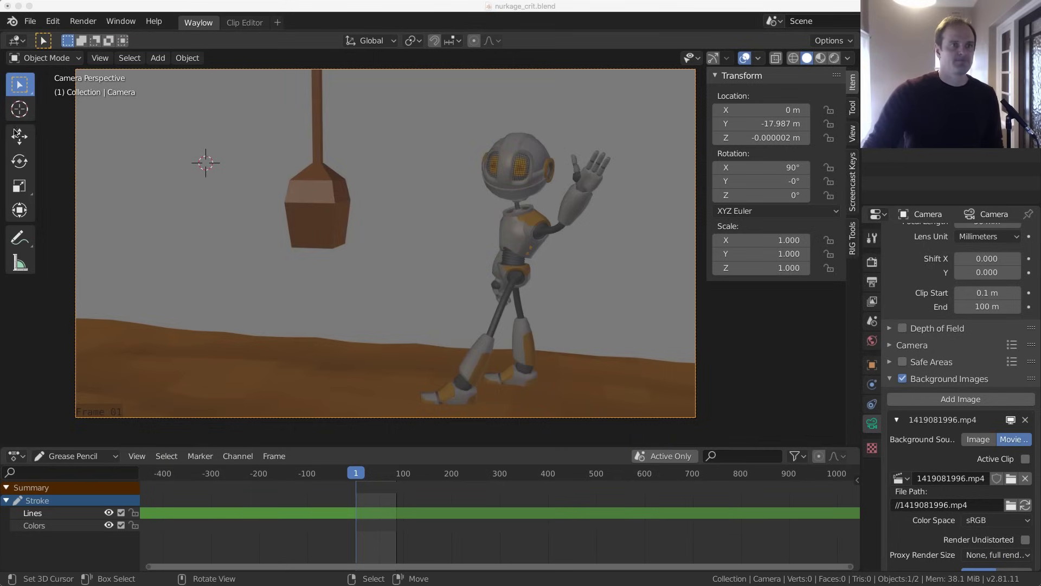
# Play back the robot punching animation in the camera view and stop it
pyautogui.click(344, 281)
pyautogui.press('space')
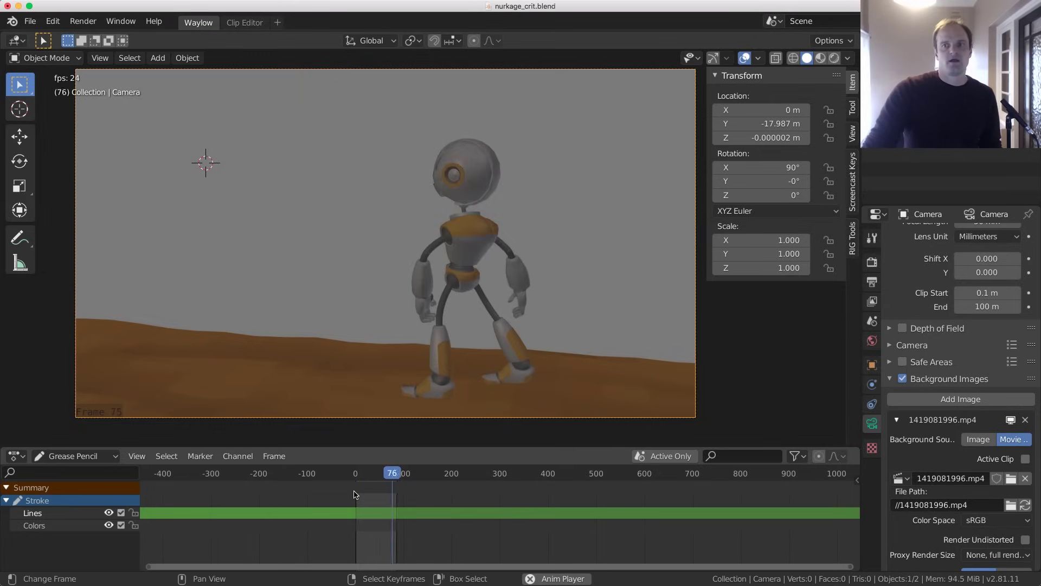
pyautogui.press('space')
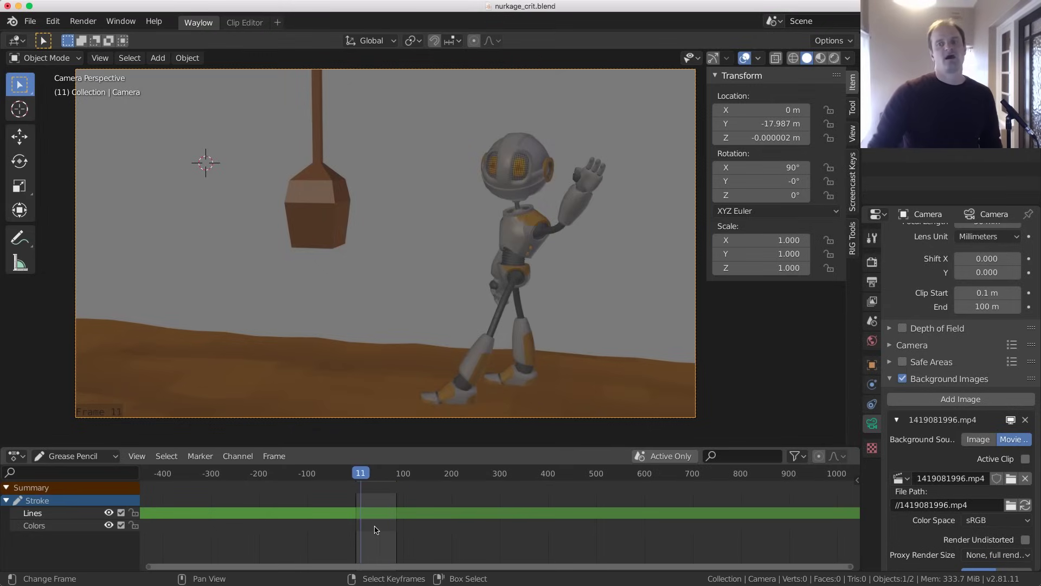
# Scrub to the robot's punch around frame 60 and examine the pose frame by frame
pyautogui.click(396, 512)
pyautogui.moveTo(398, 512); pyautogui.dragTo(388, 522)
pyautogui.press('Left')
pyautogui.press('Left')
pyautogui.press('Left')
pyautogui.press('Left')
pyautogui.press('Left')
pyautogui.press('Left')
pyautogui.press('Left')
pyautogui.press('Left')
pyautogui.press('Left')
pyautogui.press('Left')
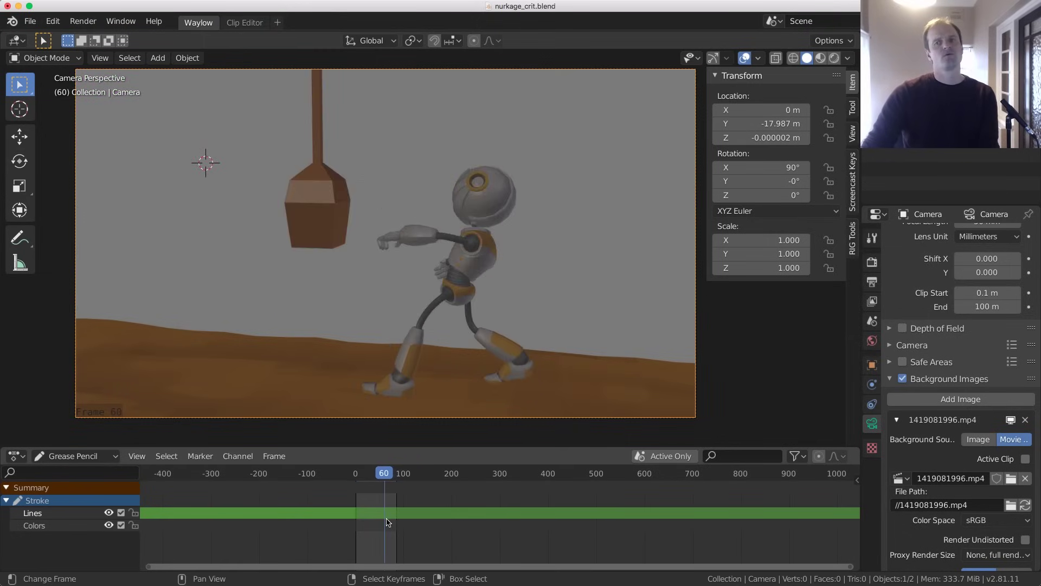
pyautogui.press('Right')
pyautogui.press('Right')
pyautogui.press('Right')
pyautogui.press('Right')
pyautogui.press('Right')
pyautogui.press('Right')
pyautogui.press('Right')
pyautogui.press('Right')
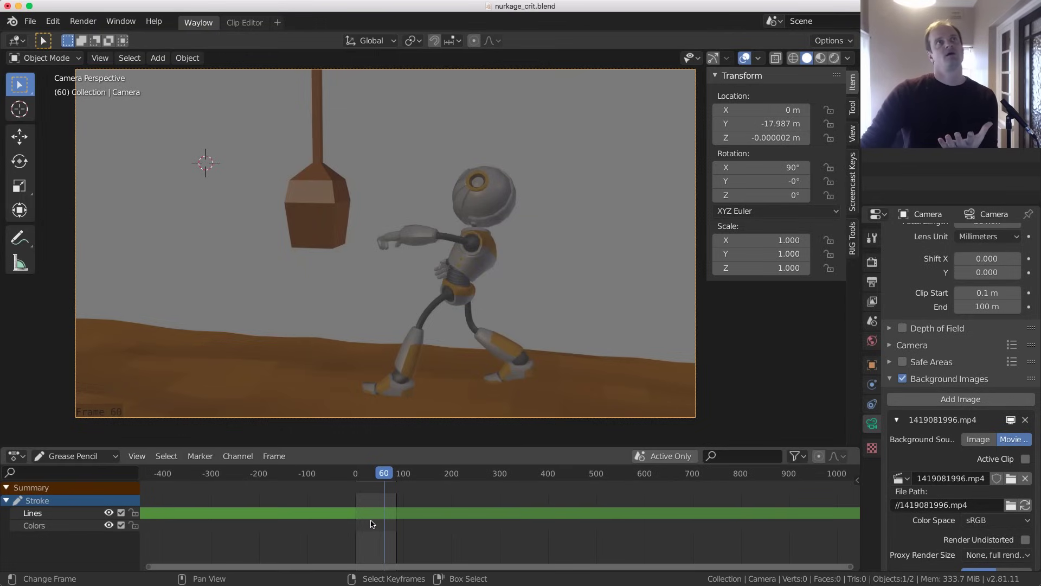
pyautogui.scroll(1, 441, 272)
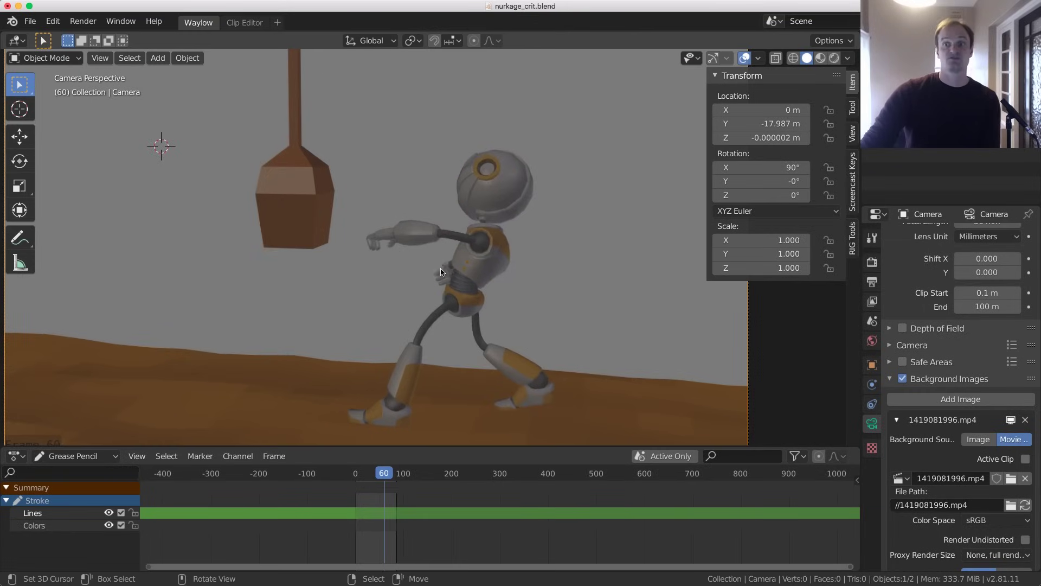
pyautogui.scroll(-1, 440, 272)
# Return to frame 2, select the Stroke grease pencil object and switch it to Draw mode
pyautogui.moveTo(363, 509); pyautogui.dragTo(357, 510)
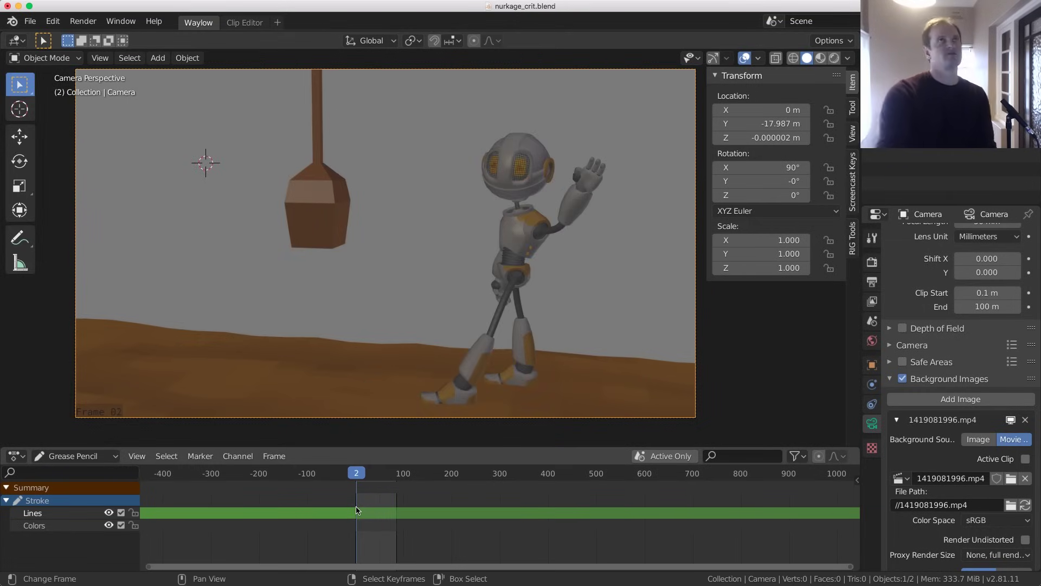
pyautogui.press('Right')
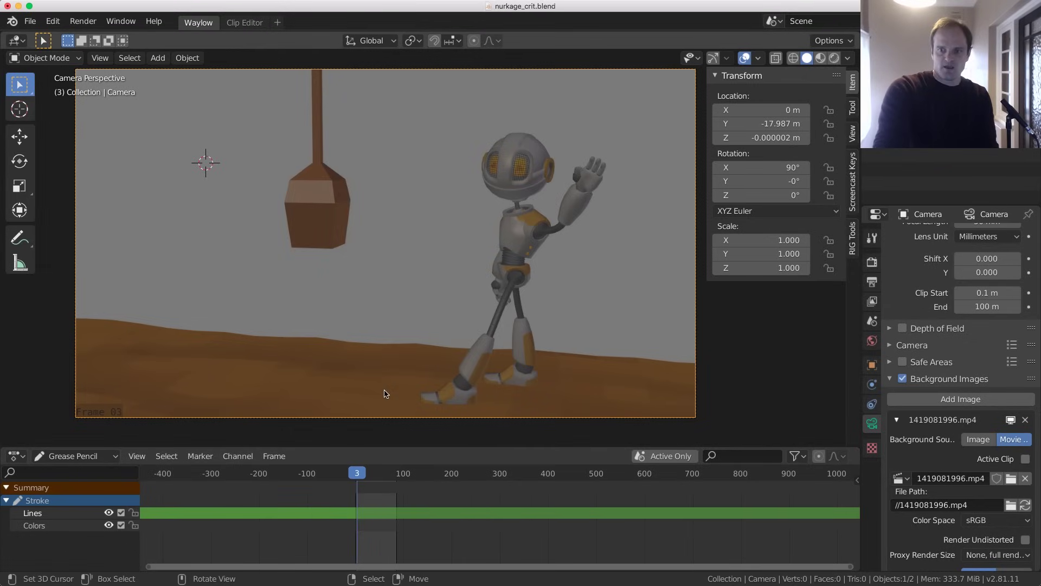
pyautogui.press('Left')
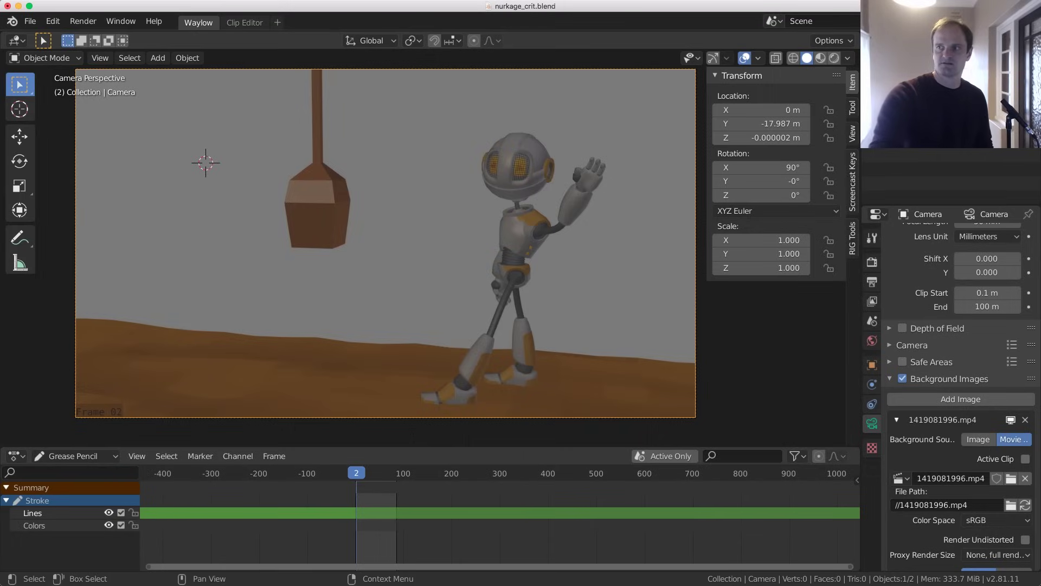
pyautogui.click(385, 243)
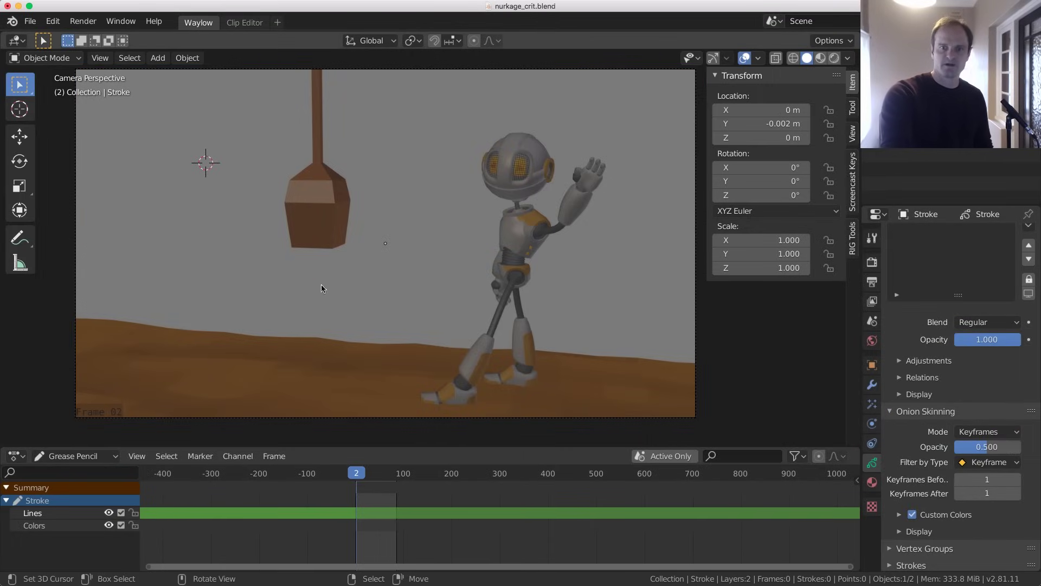
pyautogui.hotkey('ctrl', 'Tab')
pyautogui.click(319, 228)
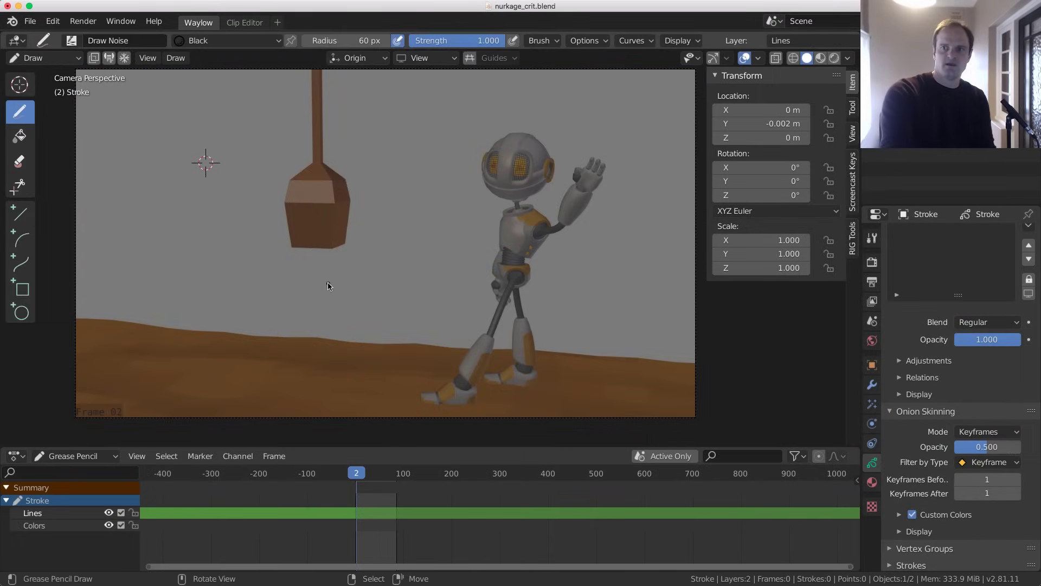
# Step back and forth through the opening frames to examine the robot's starting pose
pyautogui.press('Left')
pyautogui.press('Left')
pyautogui.press('Left')
pyautogui.press('Left')
pyautogui.press('Left')
pyautogui.press('Left')
pyautogui.press('Left')
pyautogui.press('Left')
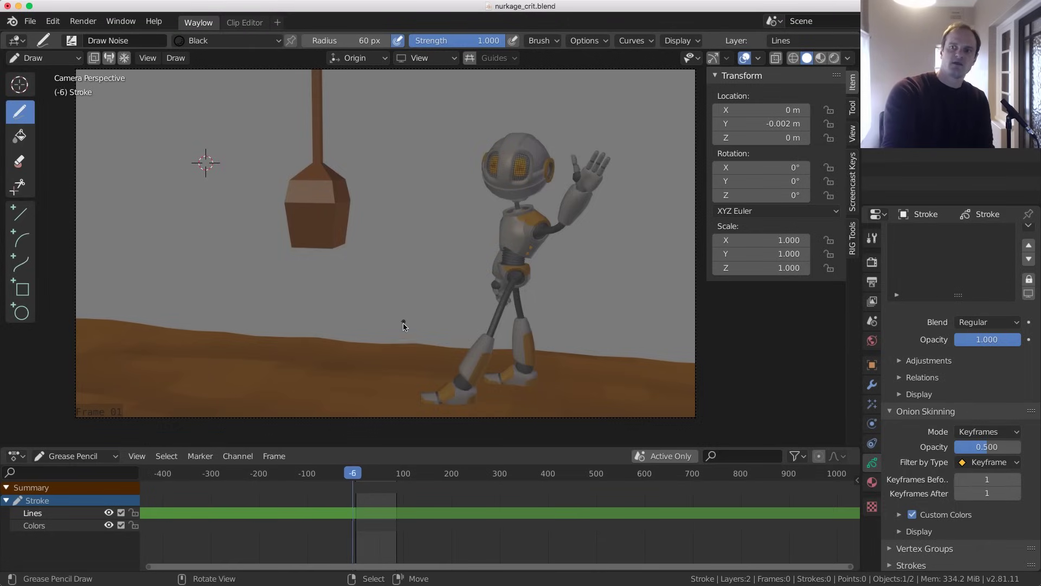
pyautogui.press('Right')
pyautogui.press('Right')
pyautogui.press('Right')
pyautogui.press('Right')
pyautogui.press('Right')
pyautogui.press('Right')
pyautogui.press('Right')
pyautogui.press('Right')
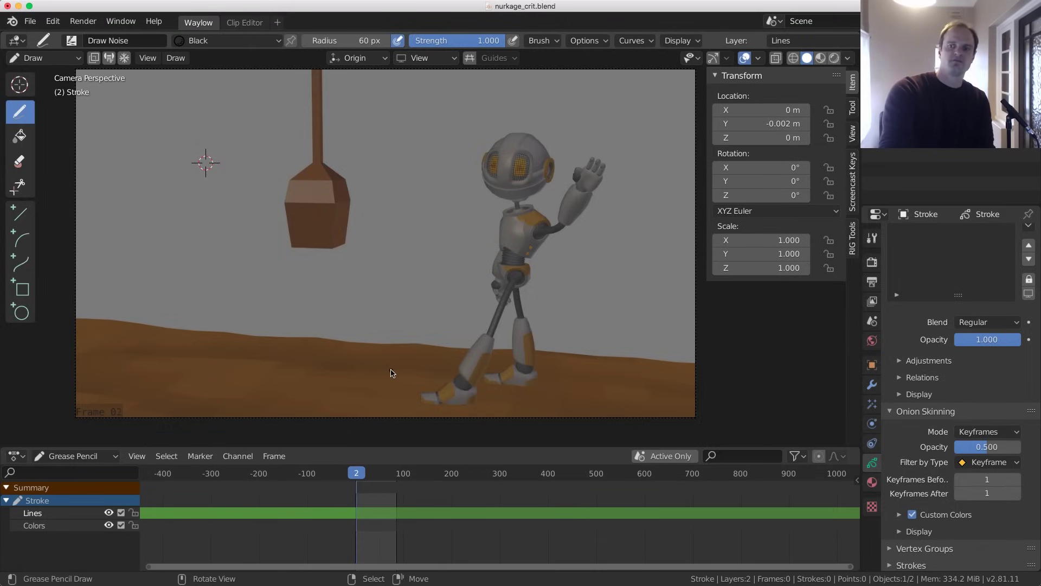
pyautogui.press('Right')
pyautogui.press('Right')
pyautogui.press('Right')
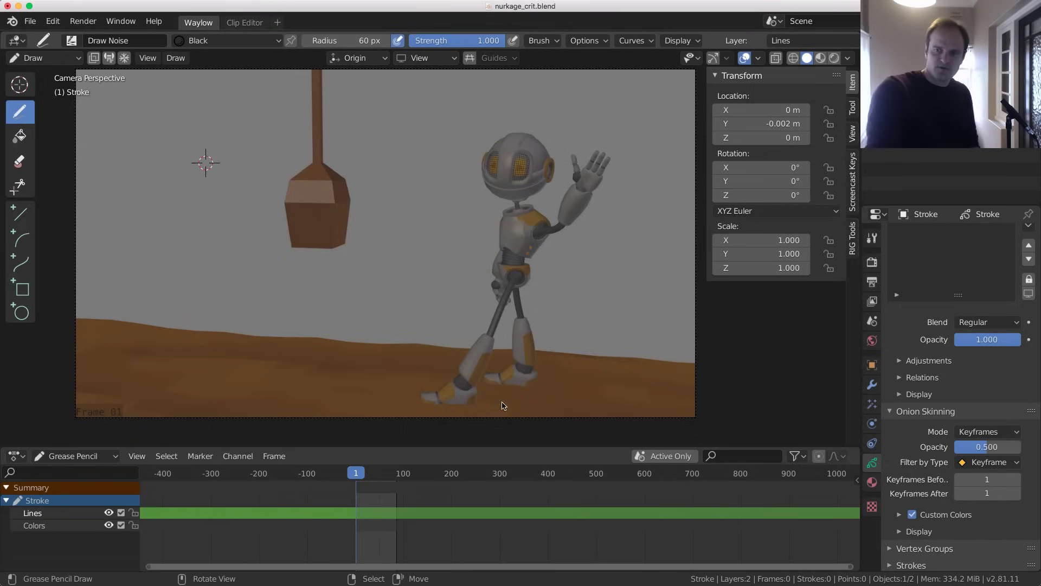
# On frame 1, draw a black leg guide with a ground ellipse between the feet and lines linking foot, knee and hip
pyautogui.moveTo(502, 395)
pyautogui.mouseDown()
pyautogui.moveTo(518, 400)
pyautogui.moveTo(474, 406)
pyautogui.mouseUp()
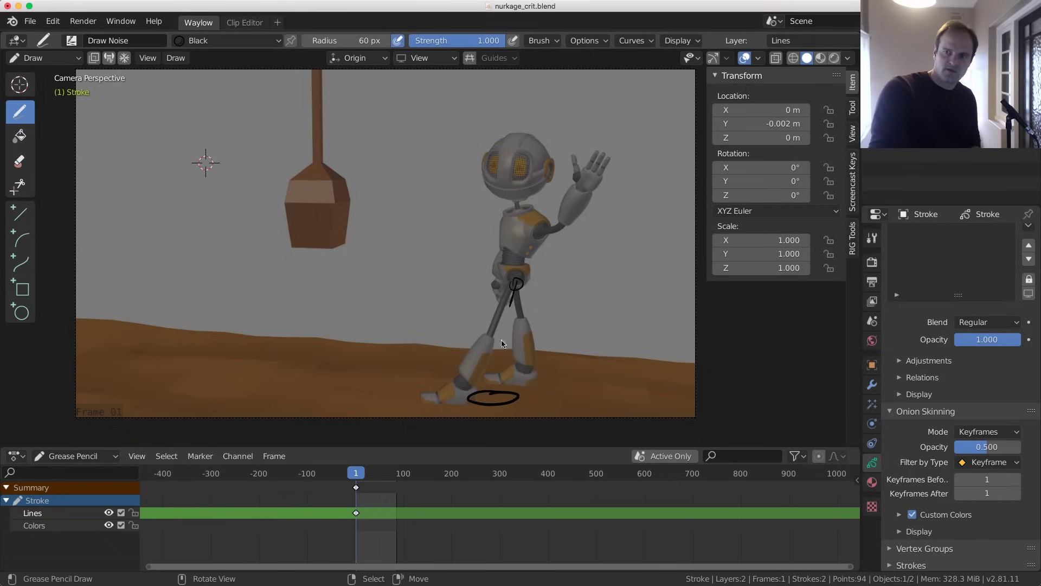
pyautogui.moveTo(501, 343); pyautogui.dragTo(517, 283)
pyautogui.moveTo(512, 387); pyautogui.dragTo(507, 322)
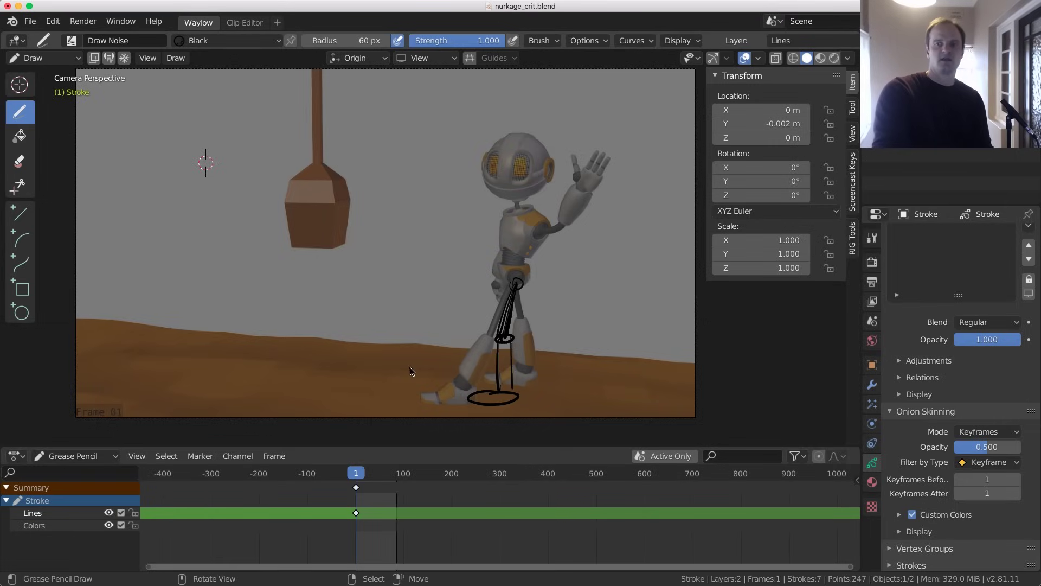
# Step through the first frames to compare the robot's stance with the drawn leg guide
pyautogui.press('Left')
pyautogui.press('Left')
pyautogui.press('Left')
pyautogui.press('Left')
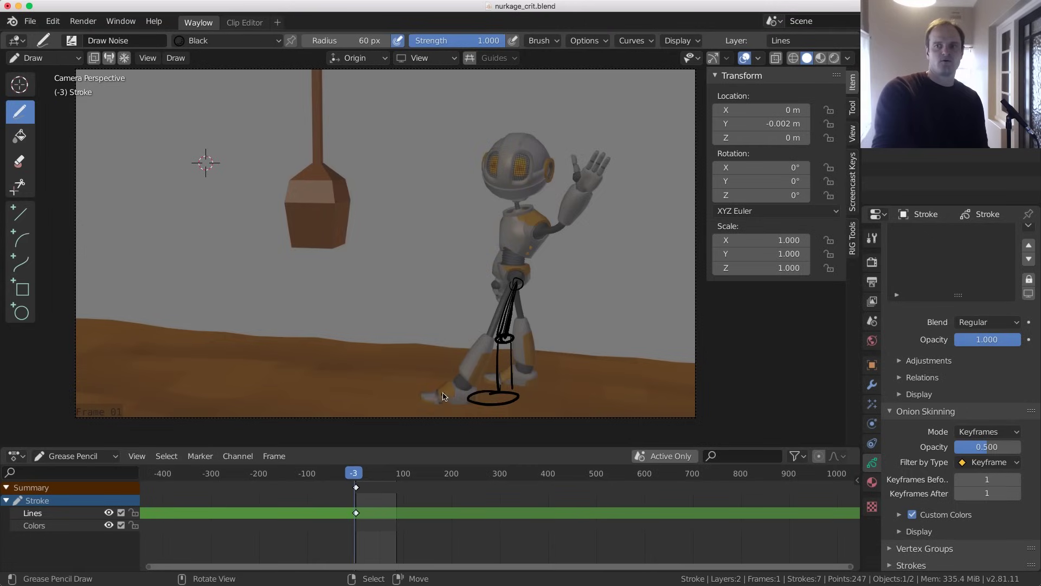
pyautogui.press('Right')
pyautogui.press('Right')
pyautogui.press('Right')
pyautogui.press('Right')
pyautogui.press('Right')
pyautogui.press('Right')
pyautogui.press('Right')
pyautogui.press('Right')
pyautogui.press('Right')
pyautogui.press('Right')
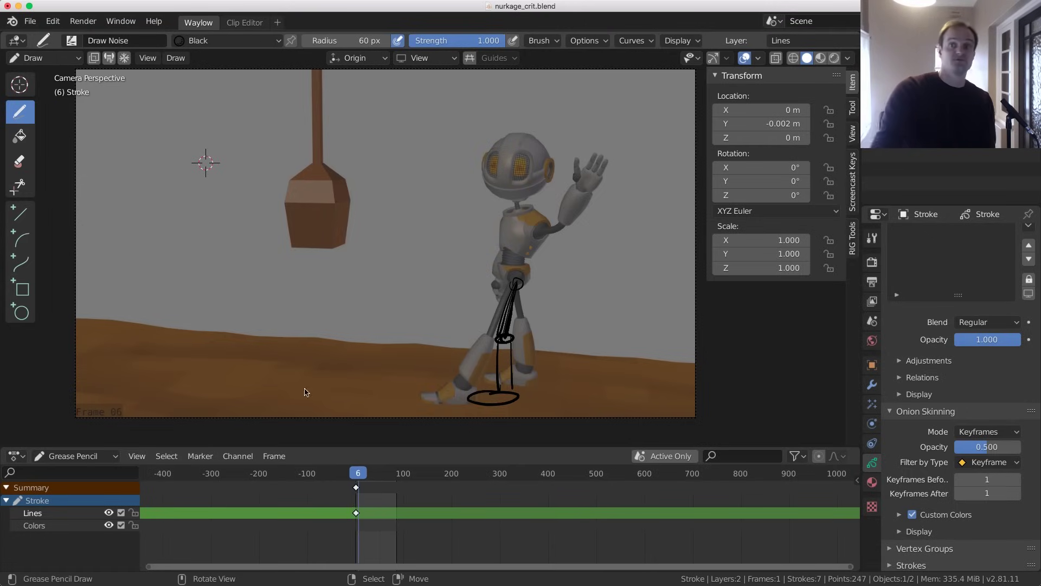
pyautogui.press('Right')
pyautogui.press('Right')
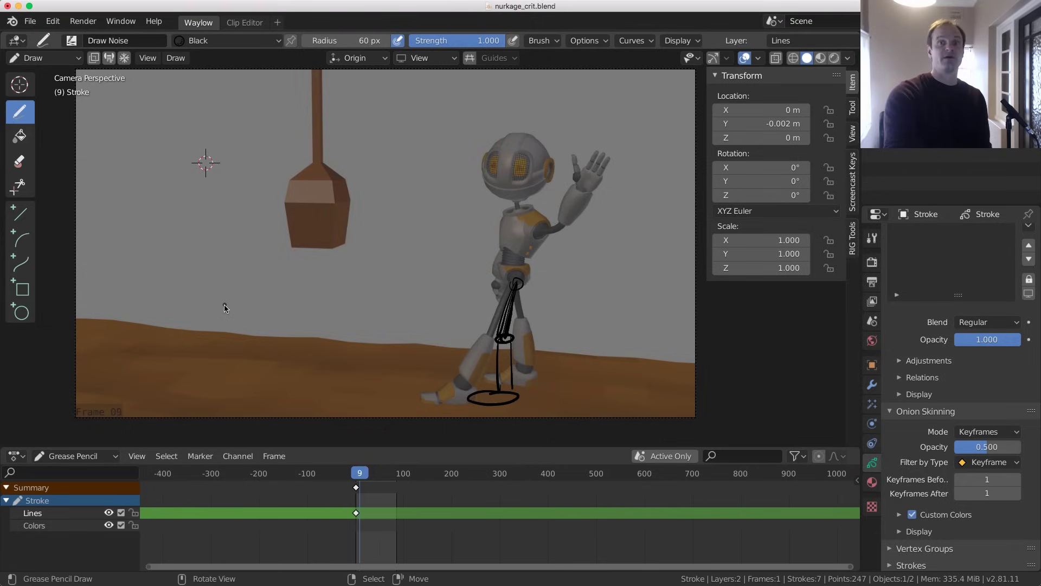
pyautogui.press('space')
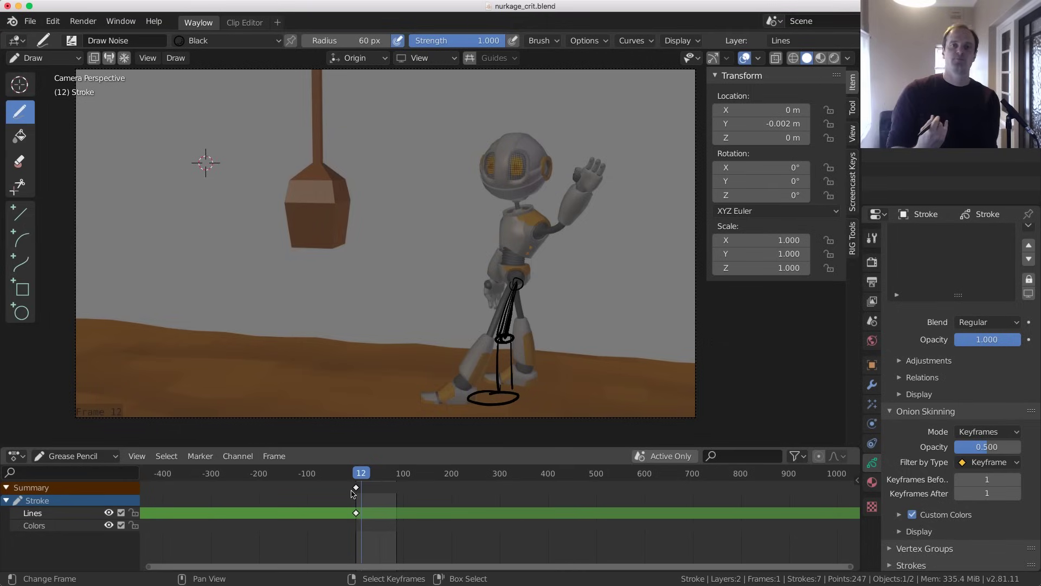
# Go to frame 14 and draw a short black squiggle on the ground well away from the robot
pyautogui.click(363, 503)
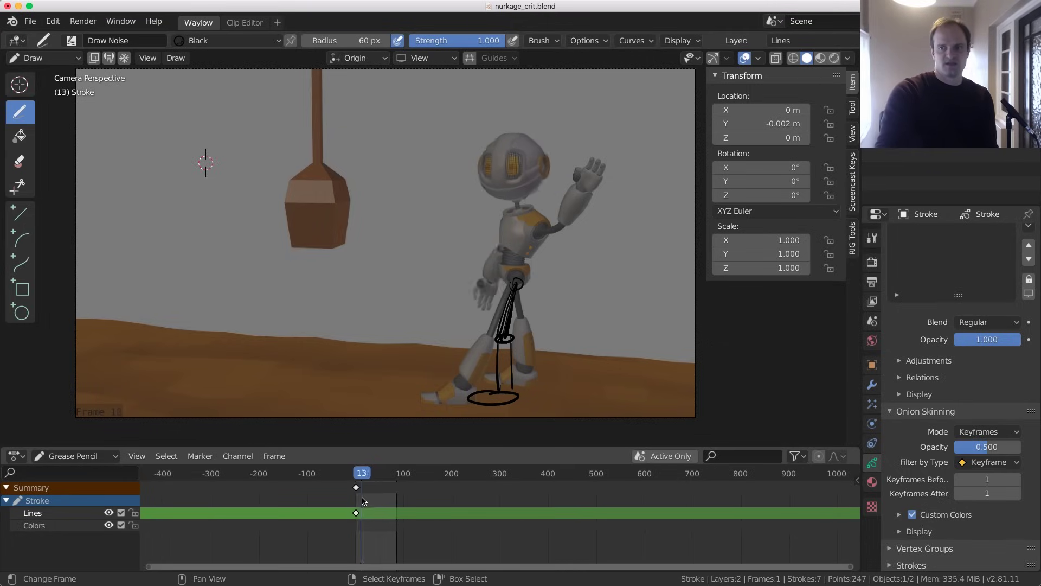
pyautogui.moveTo(363, 503); pyautogui.dragTo(362, 507)
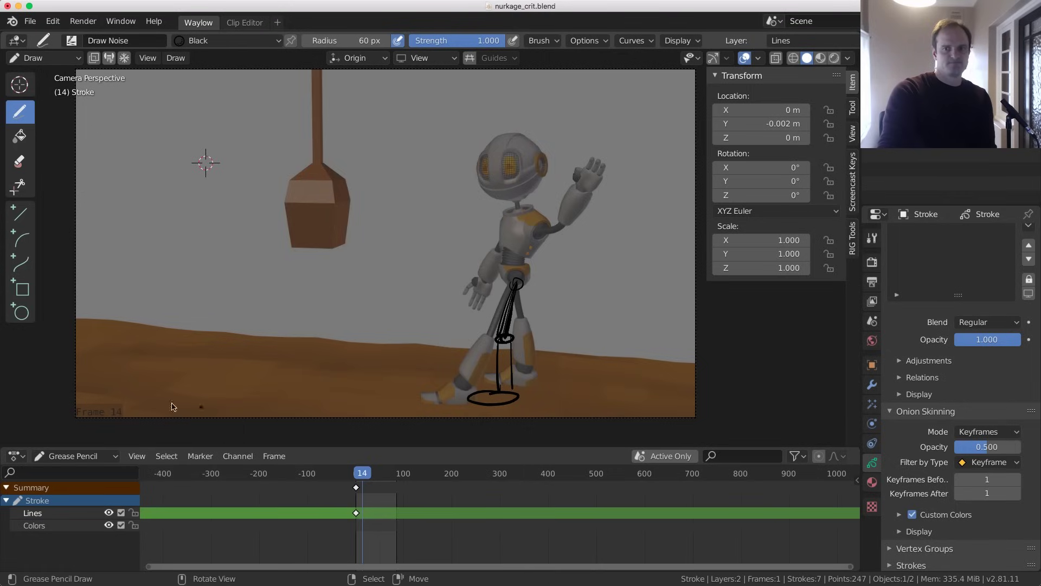
pyautogui.moveTo(103, 388); pyautogui.dragTo(118, 394)
# Advance to frame 18 and disable the grease pencil Onion Skin viewport overlay
pyautogui.press('Right')
pyautogui.press('Right')
pyautogui.press('Right')
pyautogui.press('Right')
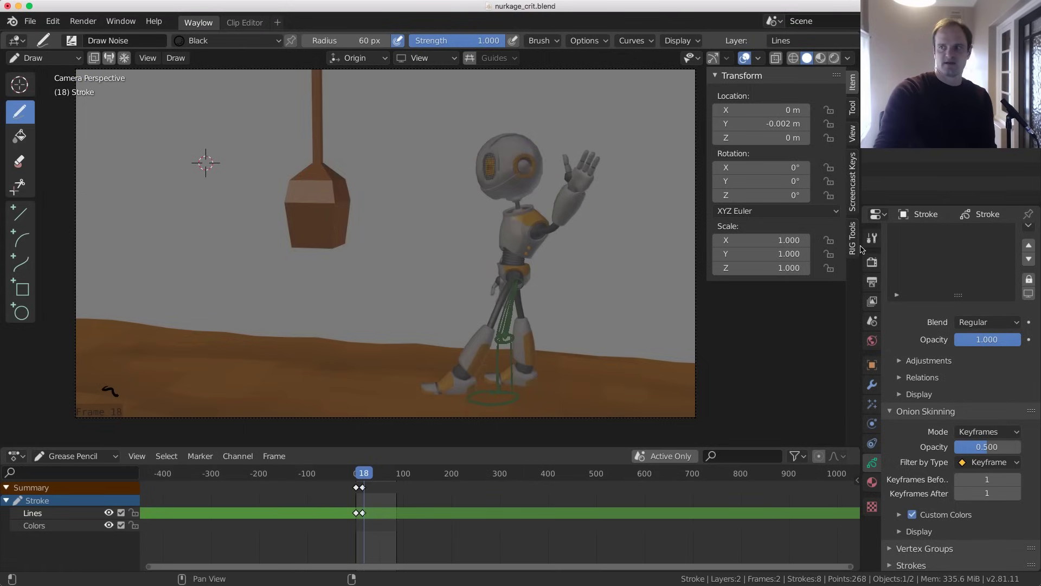
pyautogui.click(758, 58)
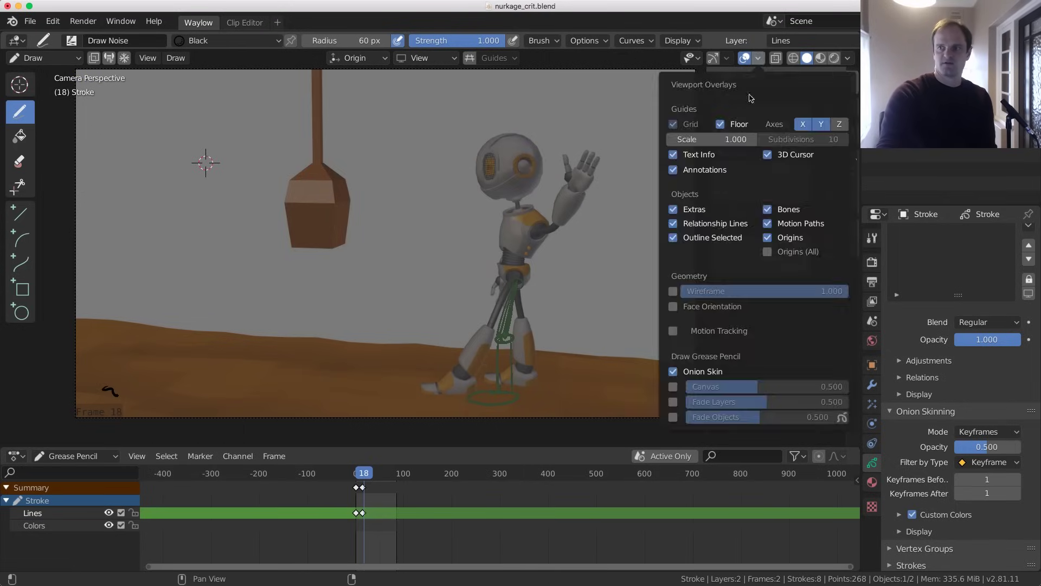
pyautogui.click(672, 372)
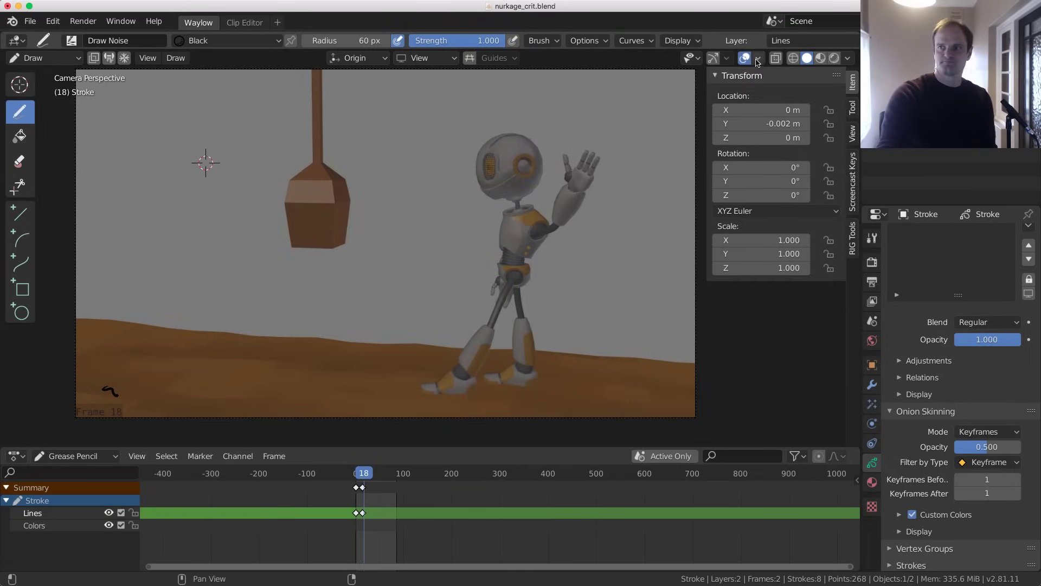
# Step back and forth between about frames 15 and 26 to examine how the robot's front foot moves on the ground
pyautogui.press('Left')
pyautogui.press('Left')
pyautogui.press('Left')
pyautogui.press('Right')
pyautogui.press('Right')
pyautogui.press('Right')
pyautogui.press('Right')
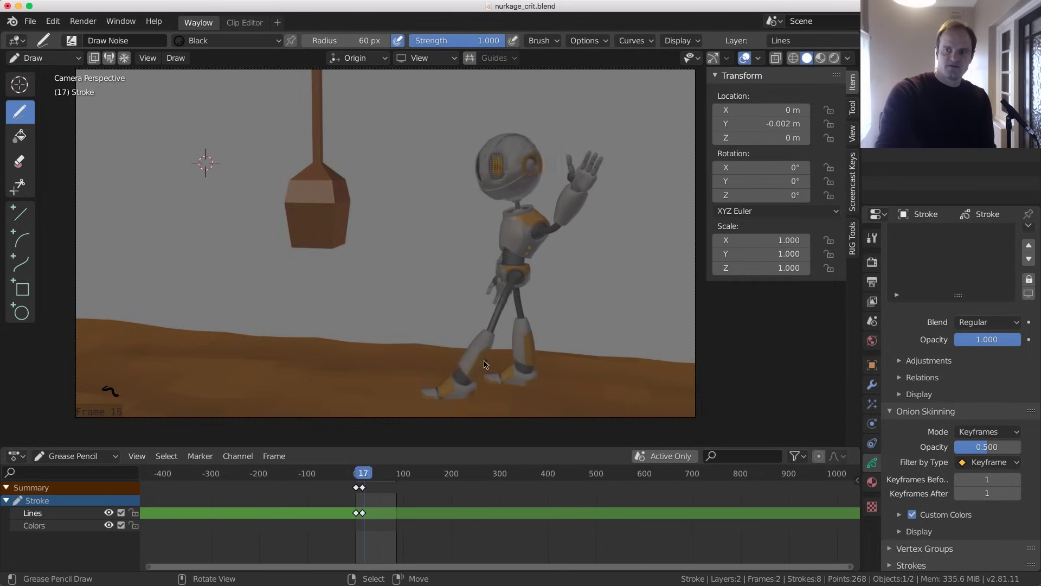
pyautogui.press('Right')
pyautogui.press('Right')
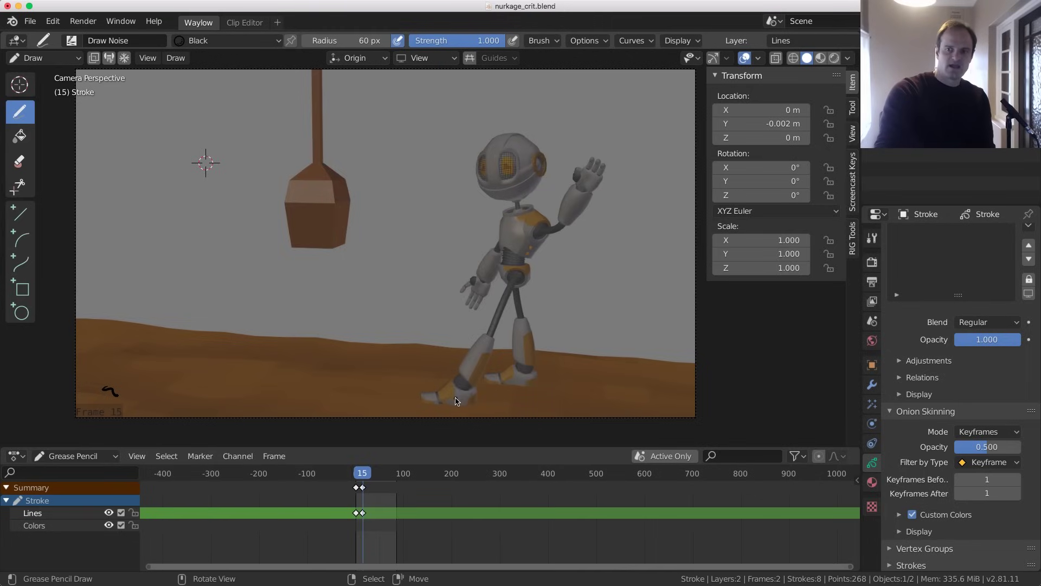
pyautogui.press('Right')
pyautogui.press('Right')
pyautogui.press('Right')
pyautogui.press('Right')
pyautogui.press('Right')
pyautogui.press('Right')
pyautogui.press('Right')
pyautogui.press('Right')
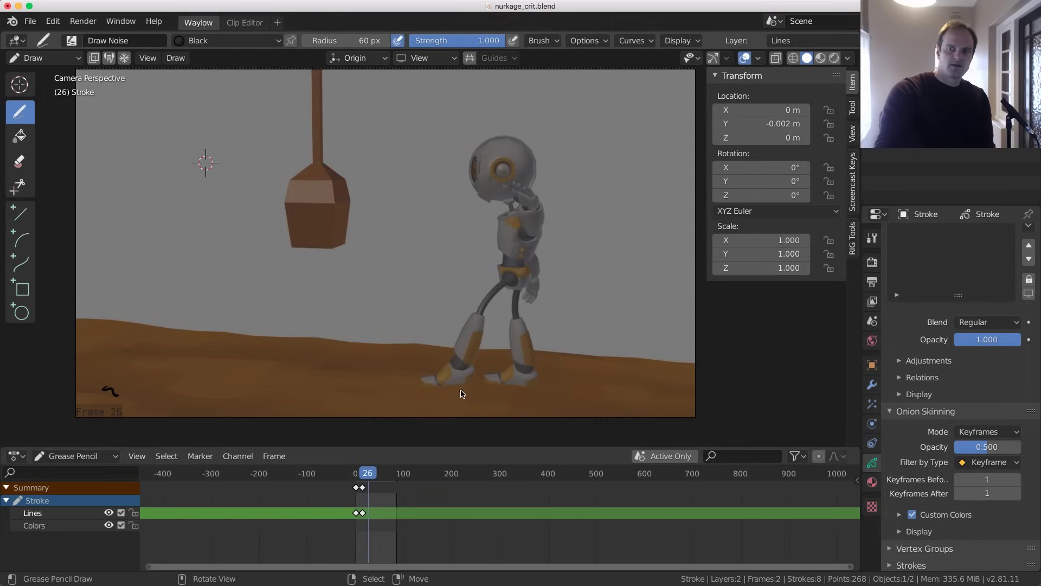
pyautogui.press('Left')
pyautogui.press('Left')
pyautogui.press('Left')
pyautogui.press('Left')
pyautogui.press('Left')
pyautogui.press('Left')
pyautogui.press('Left')
pyautogui.press('Left')
pyautogui.press('Left')
pyautogui.press('Left')
pyautogui.press('Left')
pyautogui.press('Left')
pyautogui.press('Left')
pyautogui.press('Left')
pyautogui.press('Left')
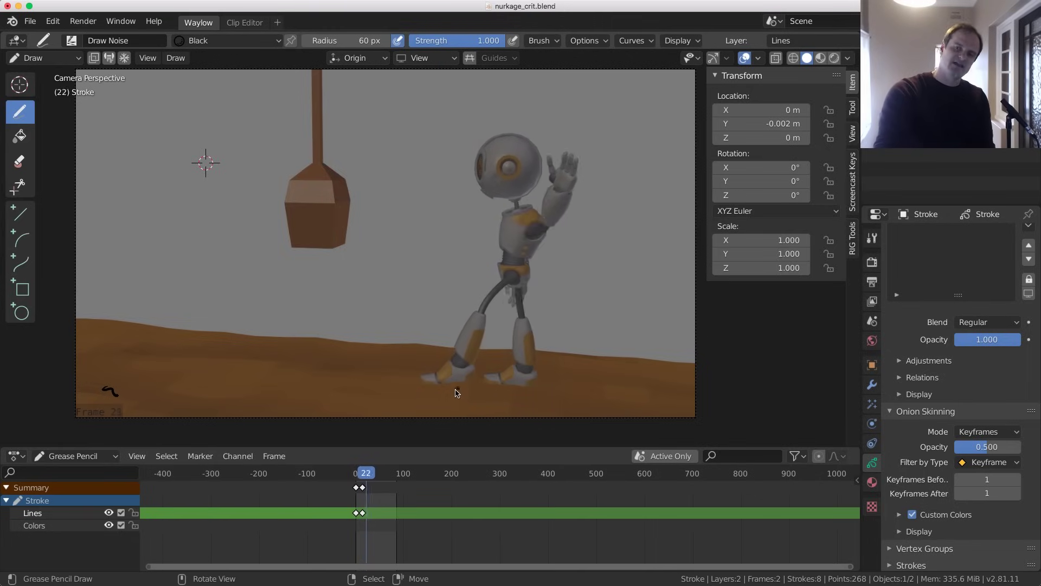
# Step through the frames up to about frame 42 to examine the robot's feet during the wind-up to the punch
pyautogui.press('Right')
pyautogui.press('Right')
pyautogui.press('Right')
pyautogui.press('Right')
pyautogui.press('Right')
pyautogui.press('Right')
pyautogui.press('Right')
pyautogui.press('Right')
pyautogui.press('Right')
pyautogui.press('Right')
pyautogui.press('Right')
pyautogui.press('Right')
pyautogui.press('Right')
pyautogui.press('Right')
pyautogui.press('Right')
pyautogui.press('Right')
pyautogui.press('Right')
pyautogui.press('Right')
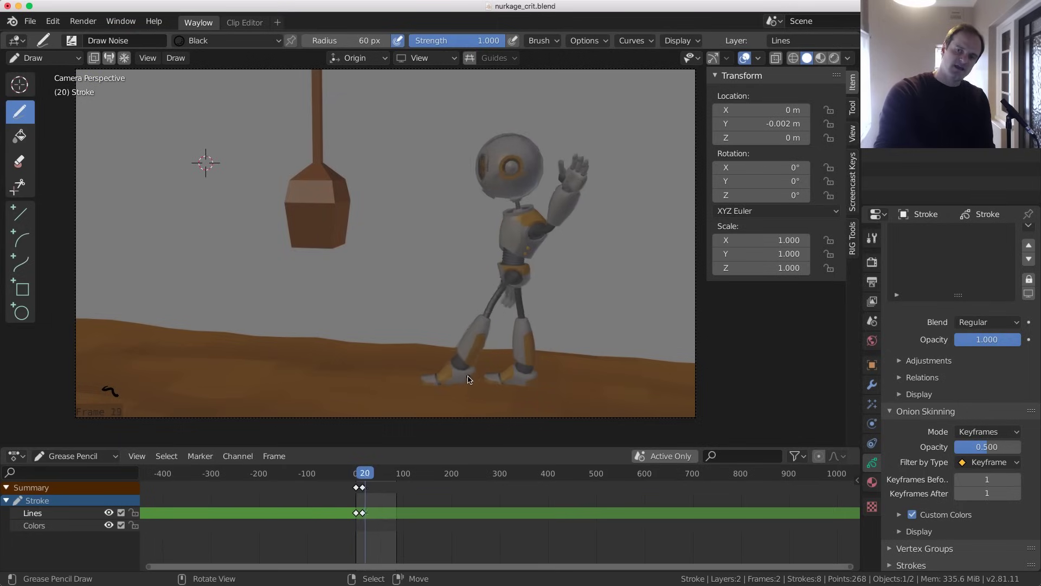
pyautogui.press('Right')
pyautogui.press('Right')
pyautogui.press('Right')
pyautogui.press('Right')
pyautogui.press('Right')
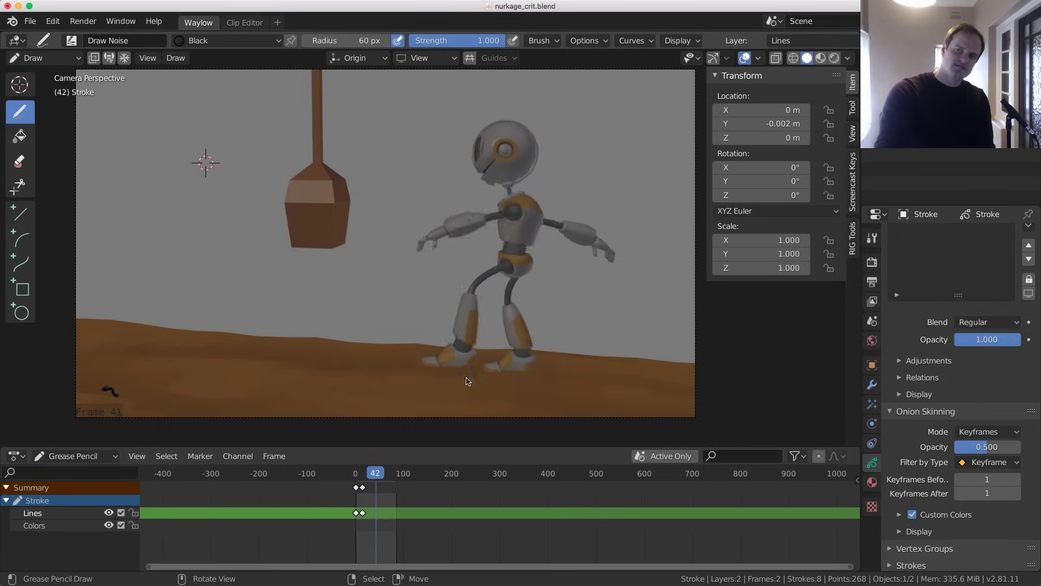
pyautogui.press('Right')
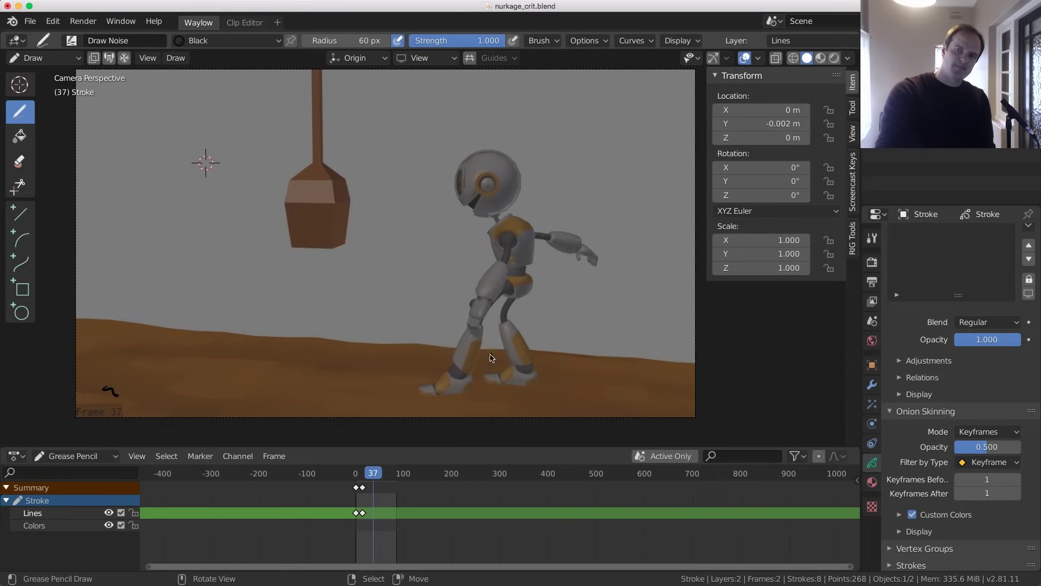
# On frame 38, outline the robot's hips, torso, both feet and both legs in black over the crouched pose
pyautogui.press('Left')
pyautogui.press('Right')
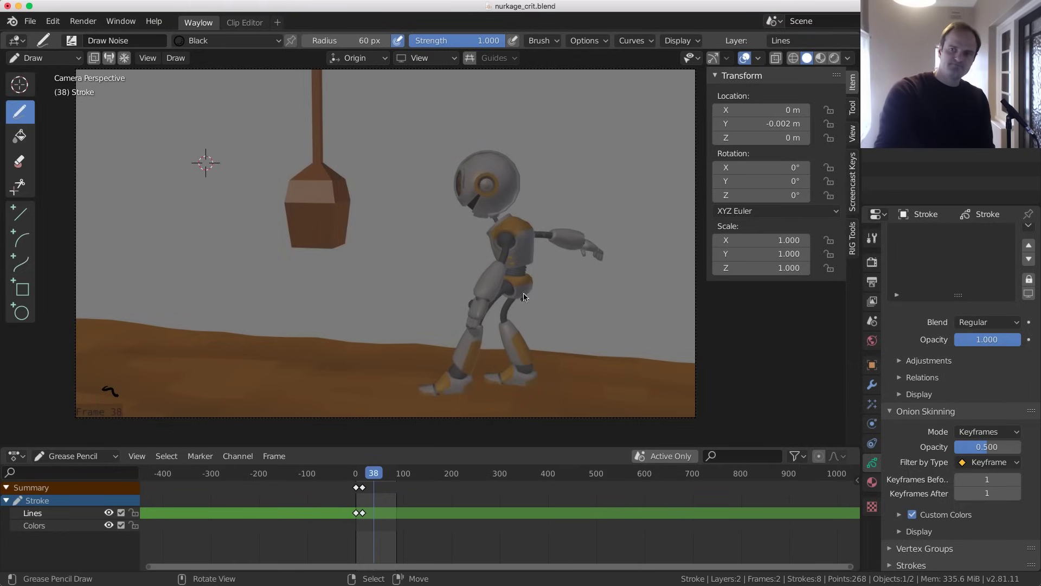
pyautogui.moveTo(524, 293)
pyautogui.mouseDown()
pyautogui.moveTo(515, 272)
pyautogui.moveTo(526, 290)
pyautogui.mouseUp()
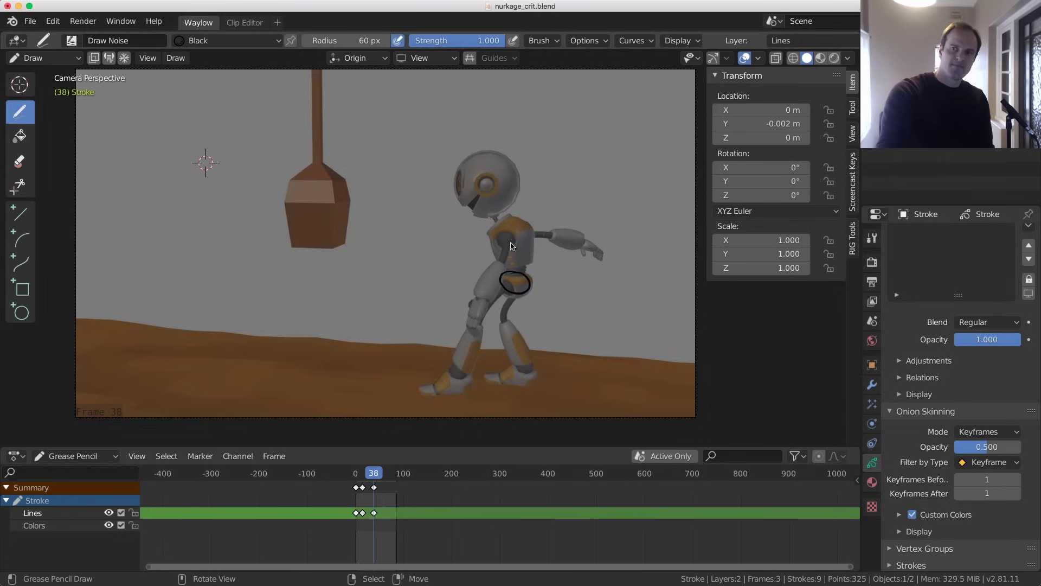
pyautogui.moveTo(503, 222); pyautogui.dragTo(520, 266)
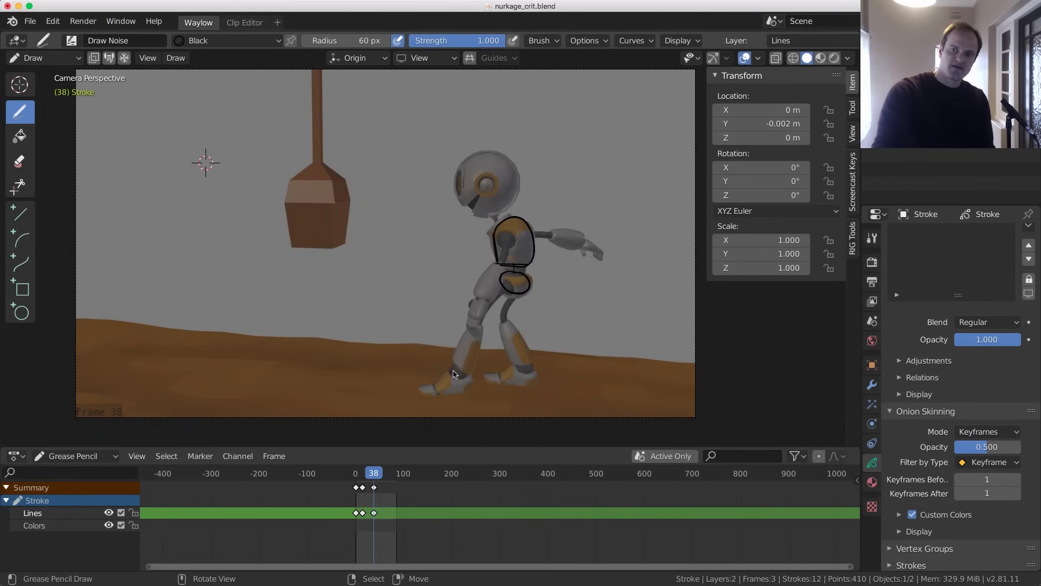
pyautogui.moveTo(445, 379); pyautogui.dragTo(522, 366)
pyautogui.moveTo(521, 367); pyautogui.dragTo(508, 371)
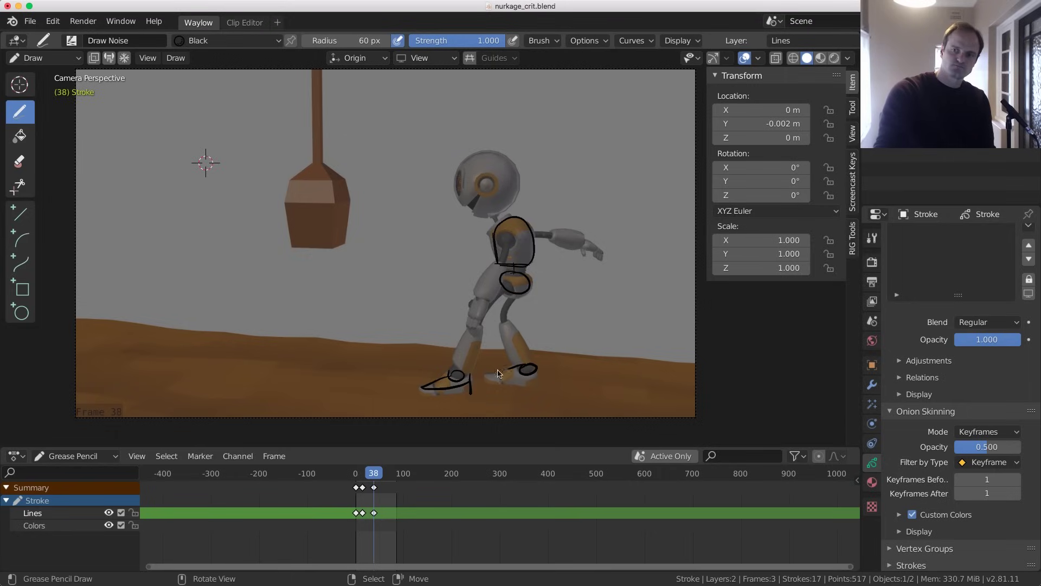
pyautogui.moveTo(501, 325); pyautogui.dragTo(523, 367)
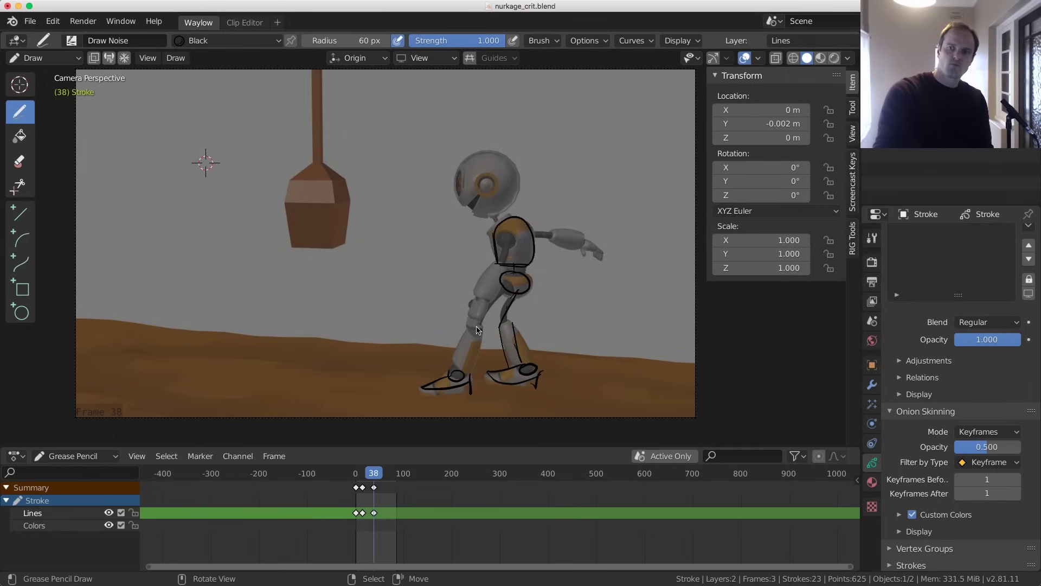
pyautogui.moveTo(477, 330)
pyautogui.mouseDown()
pyautogui.moveTo(445, 374)
pyautogui.moveTo(466, 375)
pyautogui.mouseUp()
# Advance to frame 46 and outline the robot's hips, the raised leg, and the standing leg with its foot
pyautogui.press('Right')
pyautogui.press('Right')
pyautogui.press('Right')
pyautogui.press('Right')
pyautogui.press('Right')
pyautogui.press('Right')
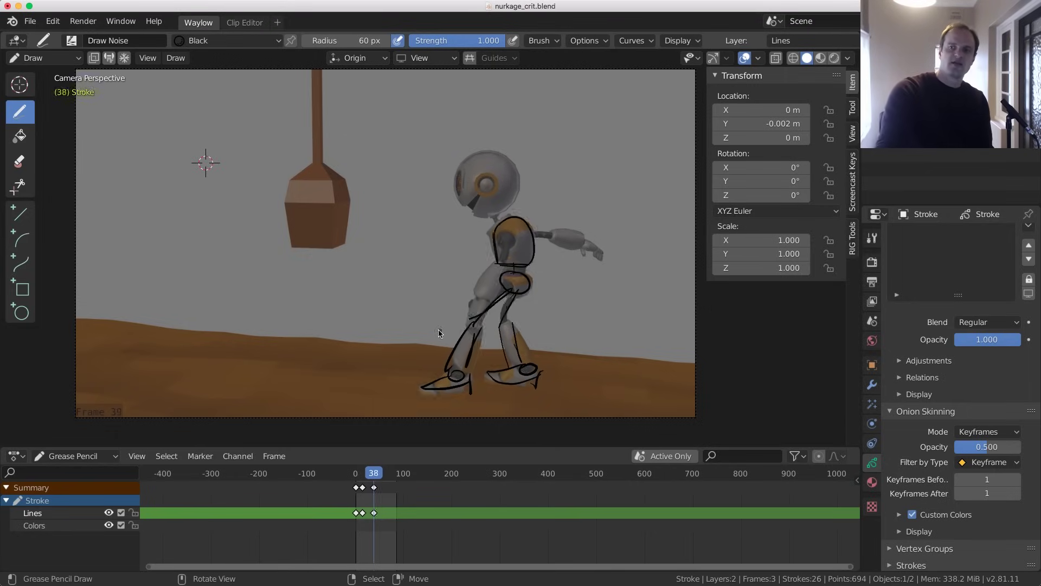
pyautogui.press('Right')
pyautogui.press('Right')
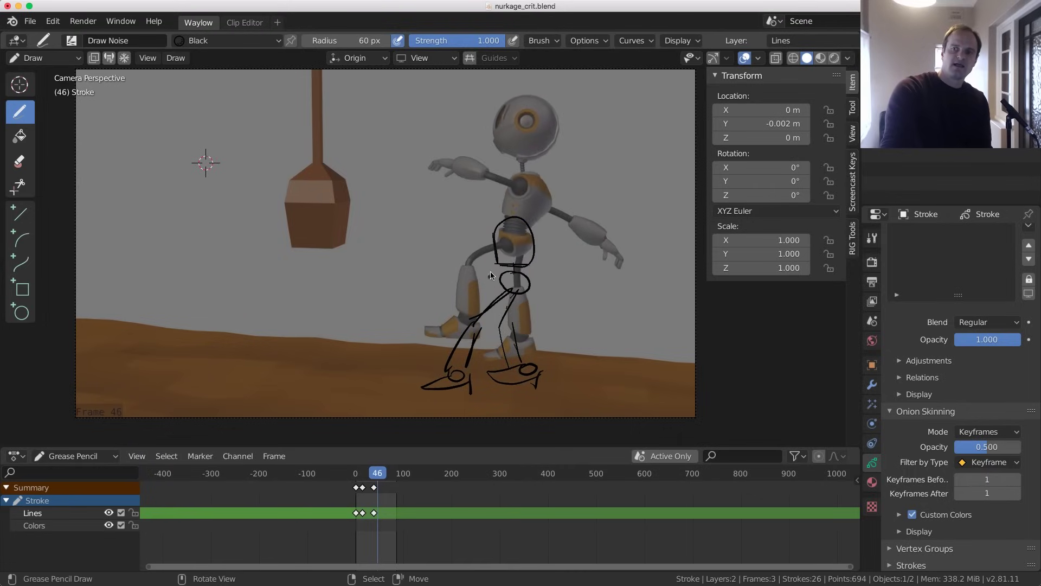
pyautogui.moveTo(519, 237)
pyautogui.mouseDown()
pyautogui.moveTo(495, 234)
pyautogui.moveTo(529, 239)
pyautogui.mouseUp()
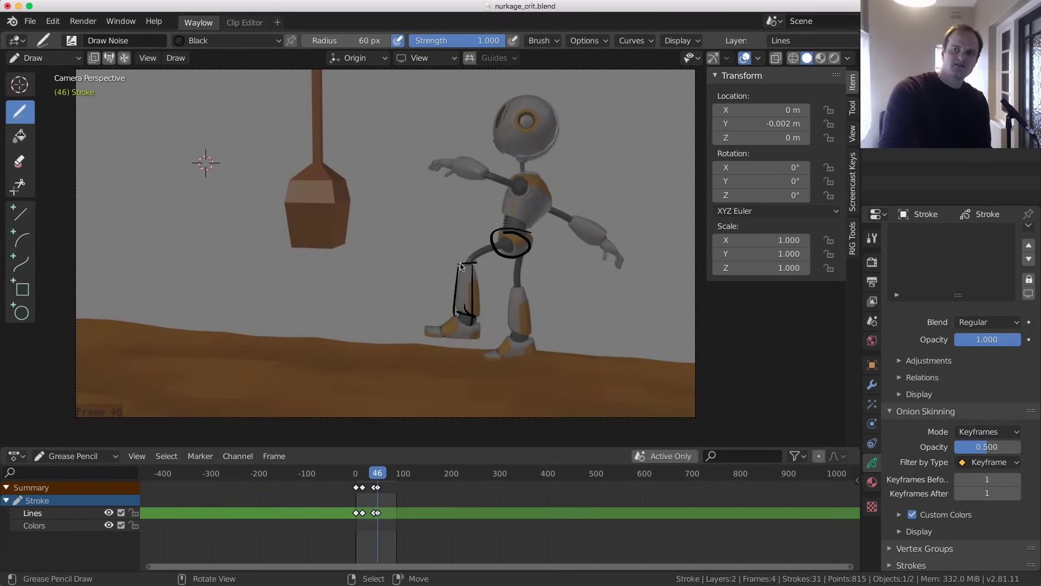
pyautogui.moveTo(523, 294); pyautogui.dragTo(525, 341)
pyautogui.moveTo(505, 332); pyautogui.dragTo(534, 334)
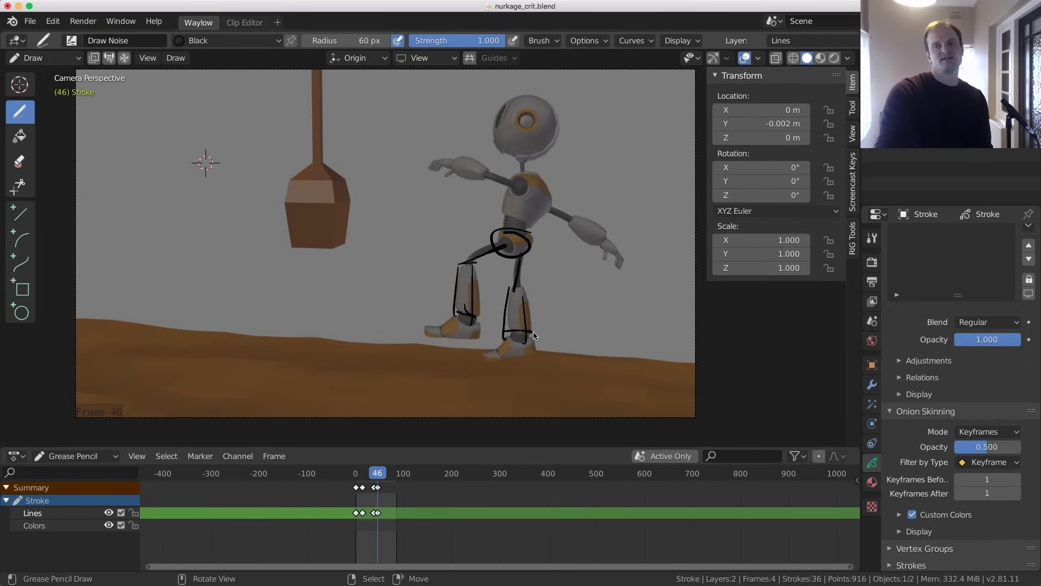
pyautogui.moveTo(486, 356); pyautogui.dragTo(489, 355)
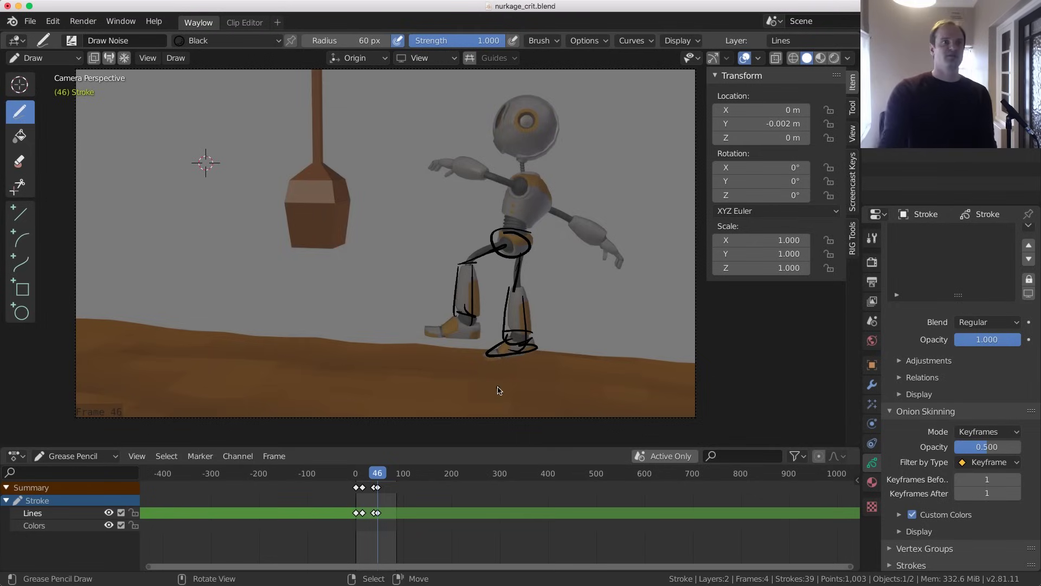
# Return to frame 39 and step back and forth through the adjacent frames to examine the crouched leg pose
pyautogui.press('space')
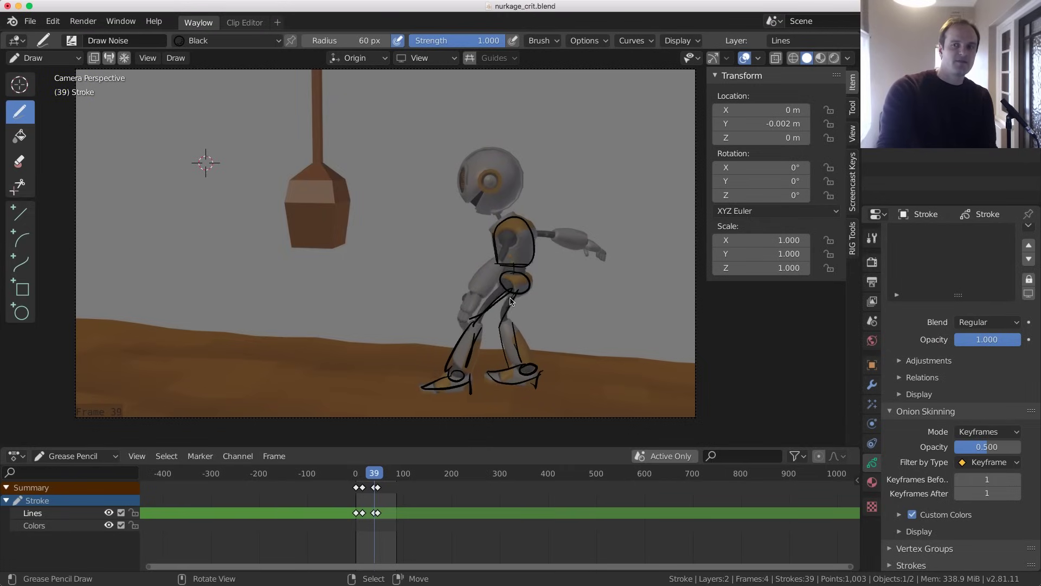
pyautogui.press('Left')
pyautogui.press('Left')
pyautogui.press('Right')
pyautogui.press('Right')
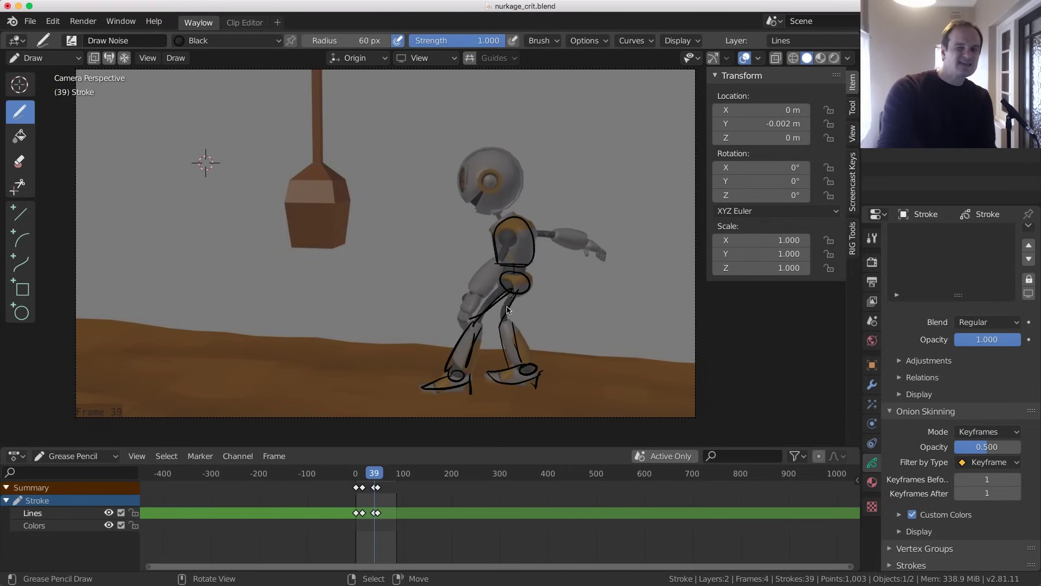
pyautogui.press('Right')
pyautogui.press('Left')
pyautogui.press('Left')
pyautogui.press('Right')
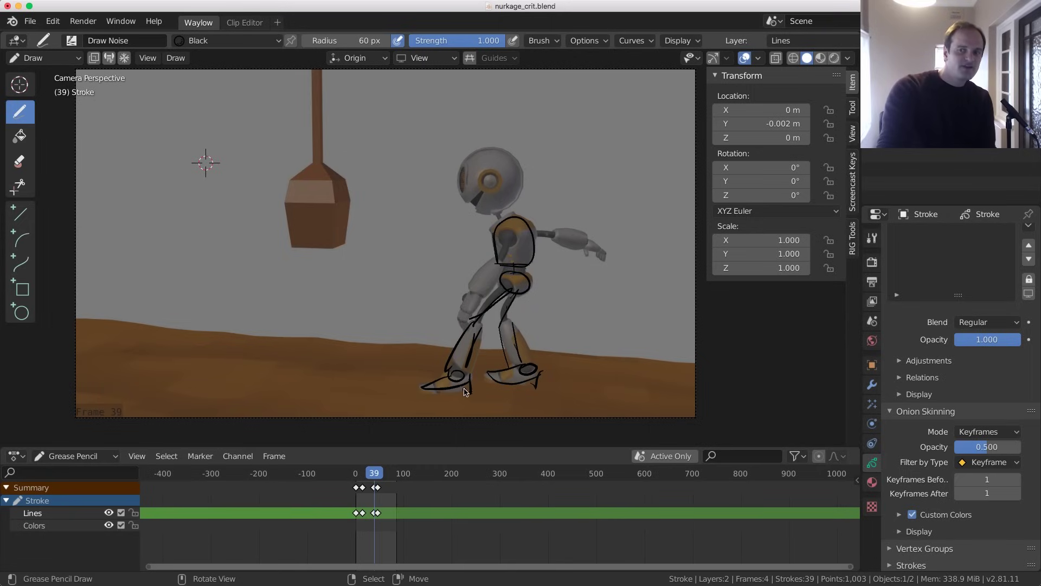
# Step back and forth between about frames 38 and 48 to compare the crouch with the raised-leg pose
pyautogui.press('Right')
pyautogui.press('Right')
pyautogui.press('Right')
pyautogui.press('Right')
pyautogui.press('Right')
pyautogui.press('Right')
pyautogui.press('Right')
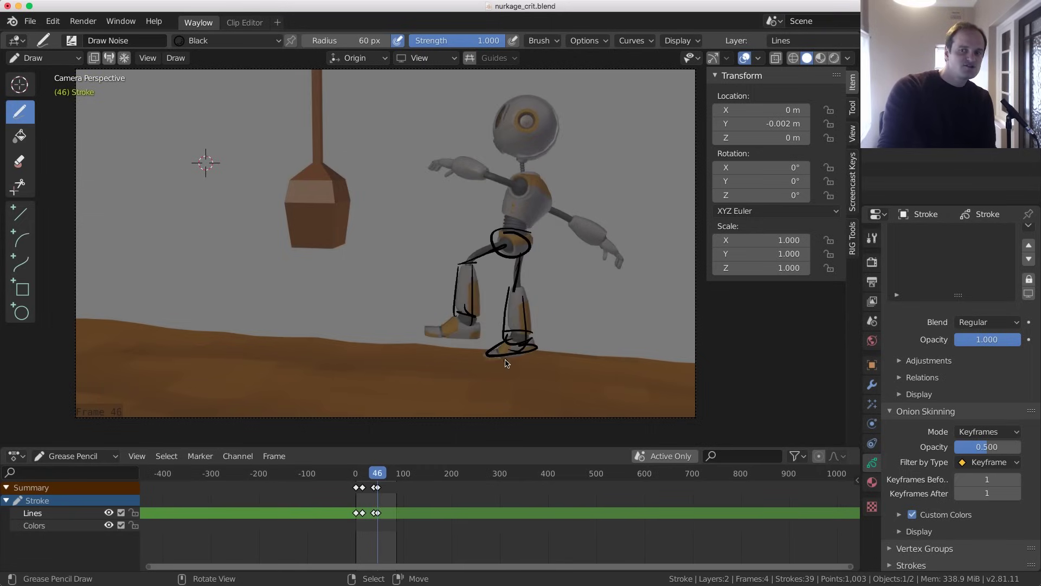
pyautogui.press('Left')
pyautogui.press('Left')
pyautogui.press('Left')
pyautogui.press('Left')
pyautogui.press('Left')
pyautogui.press('Left')
pyautogui.press('Left')
pyautogui.press('Left')
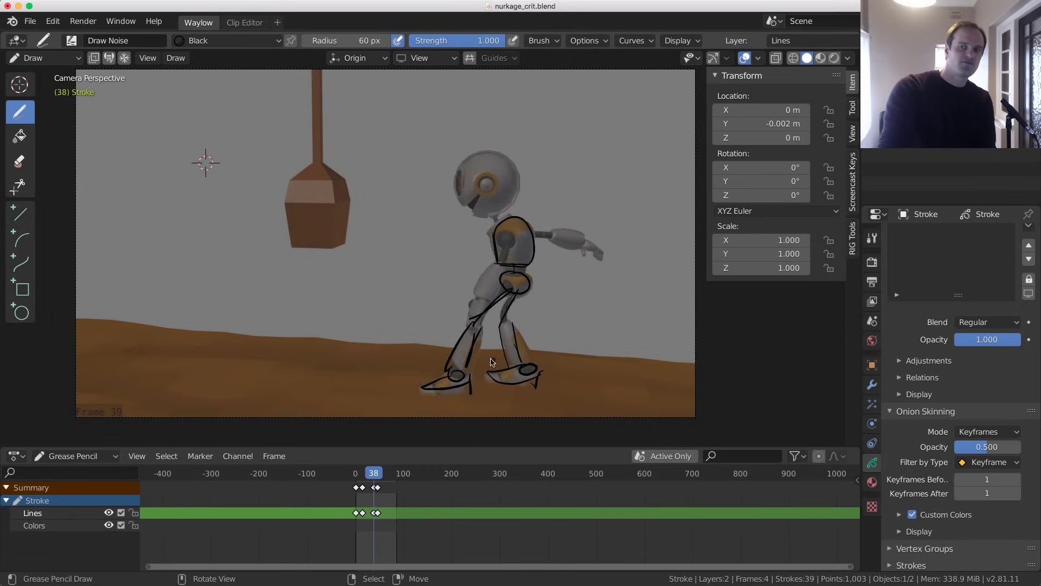
pyautogui.press('Right')
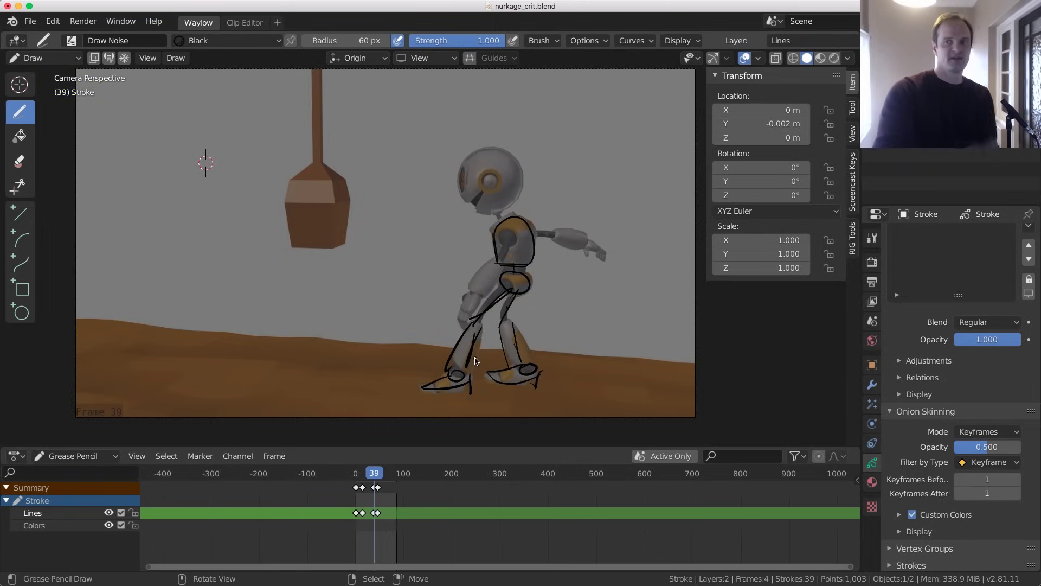
pyautogui.press('Right')
pyautogui.press('Right')
pyautogui.press('Right')
pyautogui.press('Right')
pyautogui.press('Right')
pyautogui.press('Right')
pyautogui.press('Right')
pyautogui.press('Right')
pyautogui.press('Right')
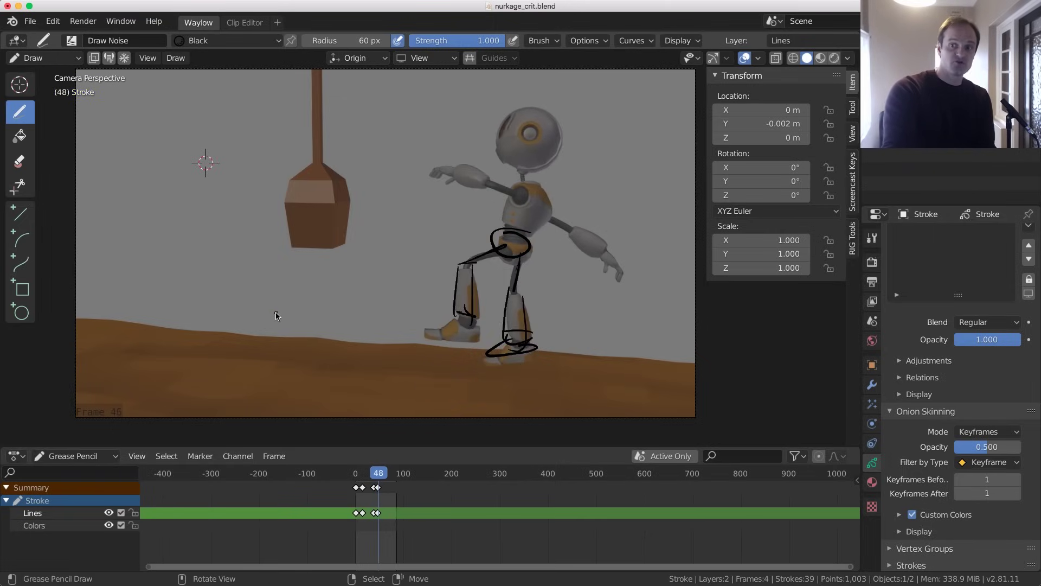
pyautogui.press('Left')
pyautogui.press('Left')
pyautogui.press('Left')
pyautogui.press('Left')
pyautogui.press('Left')
pyautogui.press('Left')
pyautogui.press('Left')
pyautogui.press('Left')
pyautogui.press('Left')
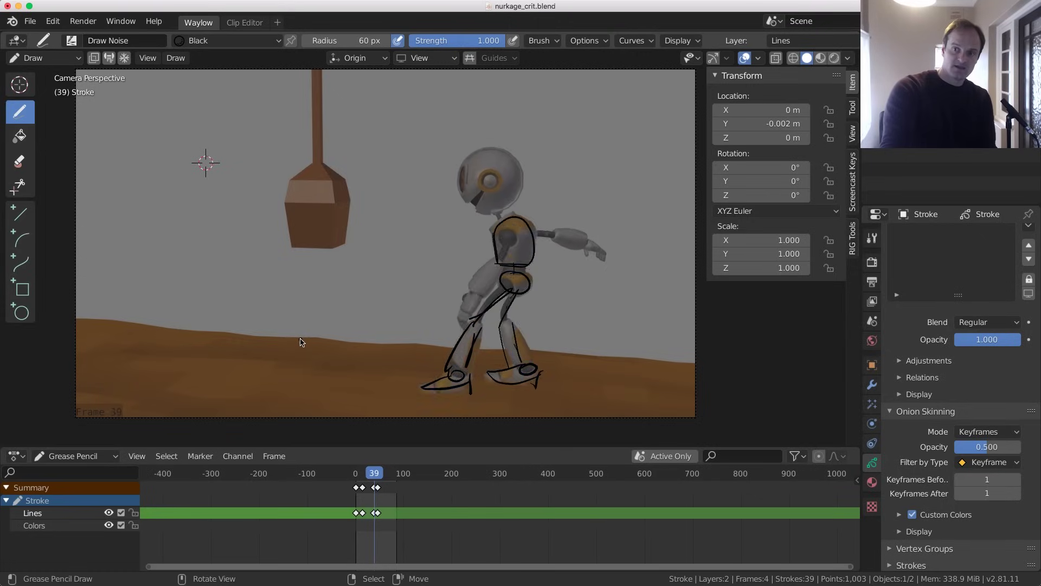
# Go to frame 41 and draw a corrected pose with circled hips, straighter legs and both feet planted on the ground
pyautogui.press('Right')
pyautogui.press('Right')
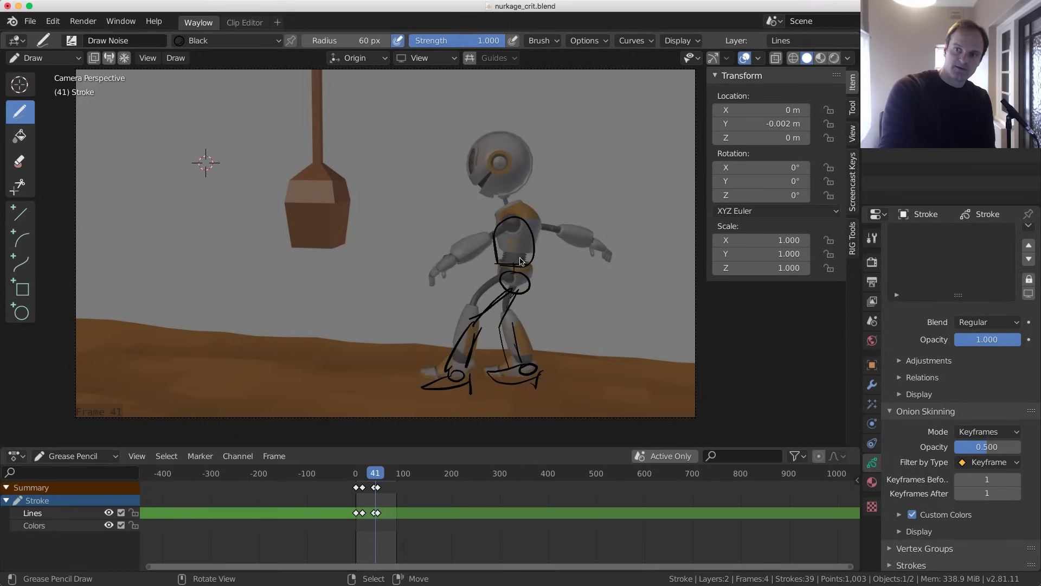
pyautogui.moveTo(521, 258); pyautogui.dragTo(489, 277)
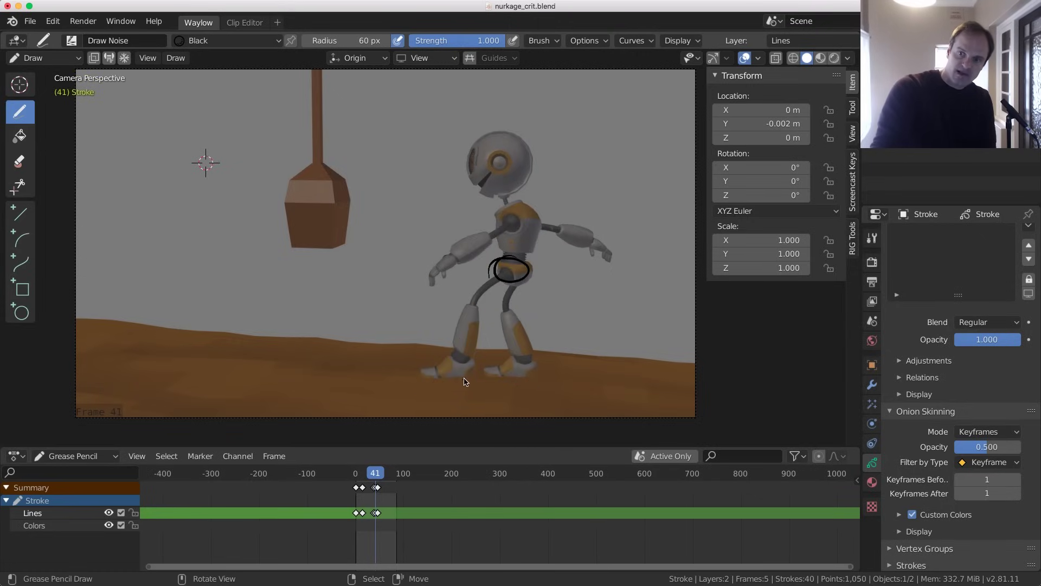
pyautogui.moveTo(433, 389); pyautogui.dragTo(470, 385)
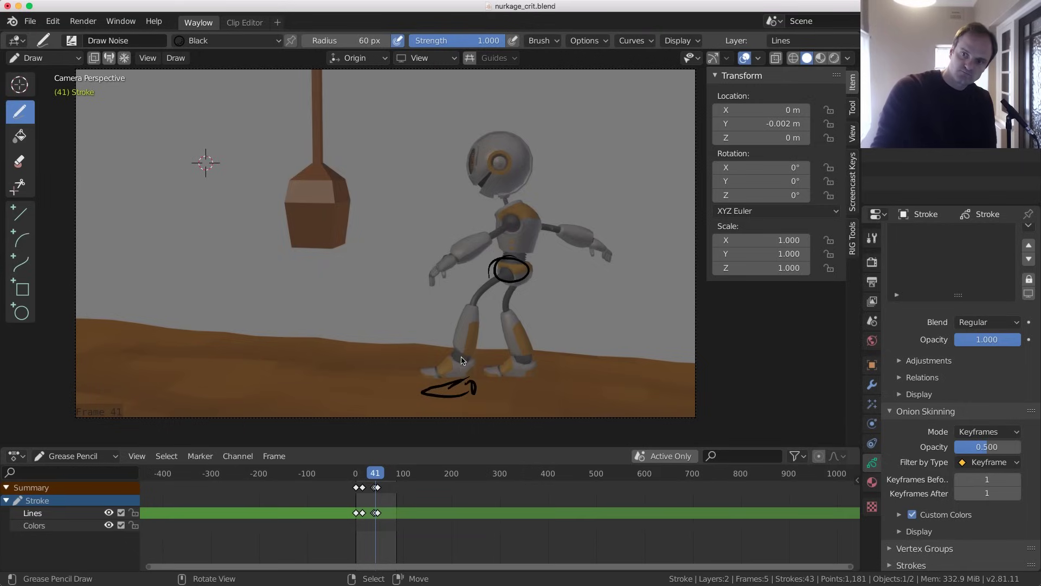
pyautogui.moveTo(489, 307); pyautogui.dragTo(477, 348)
pyautogui.moveTo(515, 271)
pyautogui.mouseDown()
pyautogui.moveTo(478, 328)
pyautogui.moveTo(511, 327)
pyautogui.moveTo(512, 367)
pyautogui.mouseUp()
pyautogui.moveTo(525, 325); pyautogui.dragTo(527, 369)
pyautogui.moveTo(501, 364)
pyautogui.mouseDown()
pyautogui.moveTo(526, 374)
pyautogui.moveTo(509, 364)
pyautogui.moveTo(486, 377)
pyautogui.mouseUp()
pyautogui.moveTo(487, 380); pyautogui.dragTo(536, 368)
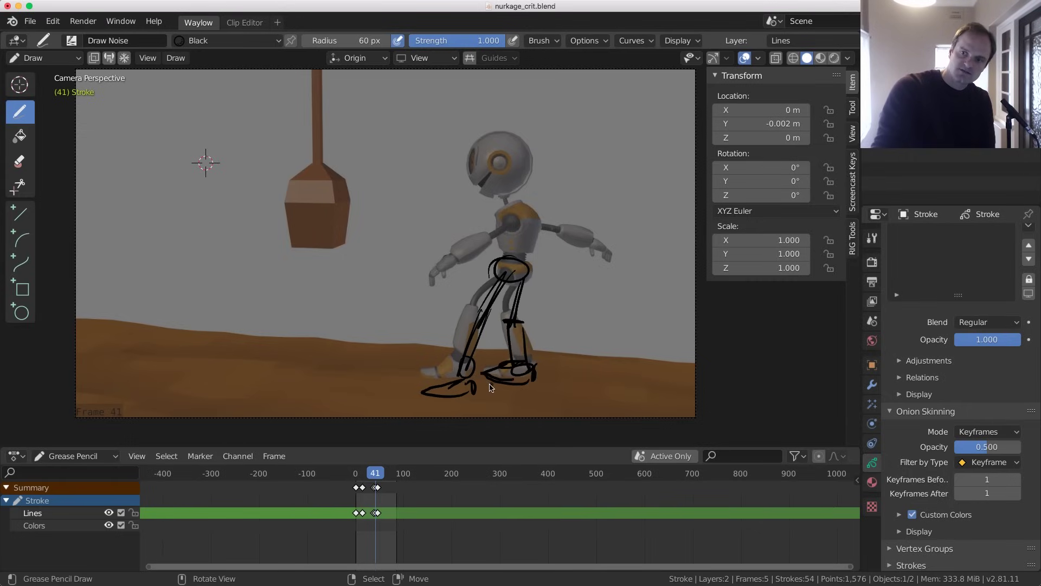
# Flip between frames 40, 41 and 46 to review how the drawn leg poses flow into each other
pyautogui.press('Left')
pyautogui.press('Right')
pyautogui.press('Left')
pyautogui.press('Right')
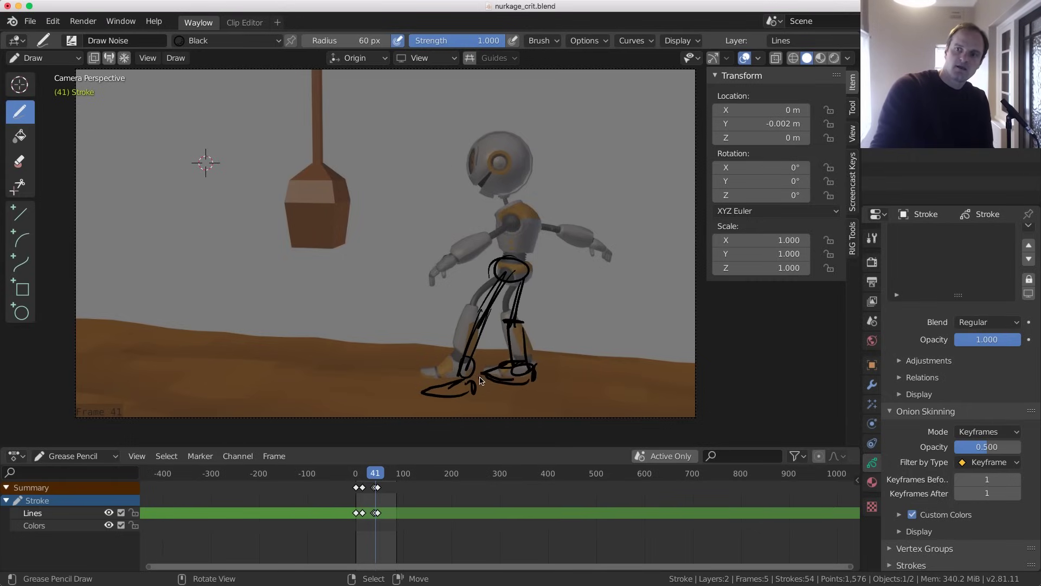
pyautogui.press('Up')
pyautogui.press('Down')
pyautogui.press('Left')
pyautogui.press('Right')
pyautogui.press('Up')
pyautogui.press('Down')
pyautogui.press('Up')
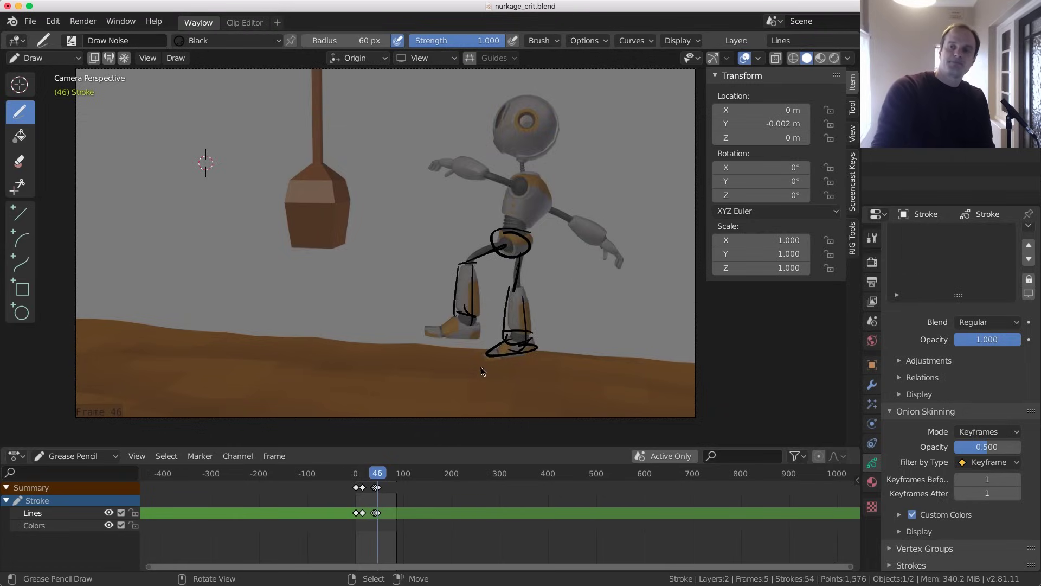
pyautogui.press('Down')
pyautogui.press('Up')
pyautogui.press('Down')
pyautogui.press('Up')
pyautogui.press('Up')
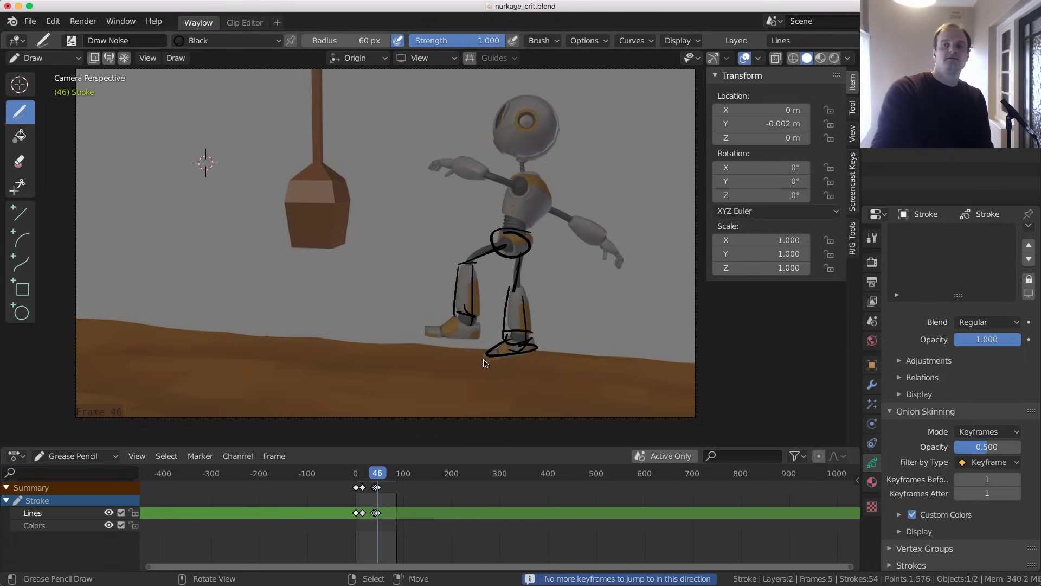
# Play past frame 46 and step around frames 59 to 61 to examine the start of the punch
pyautogui.press('space')
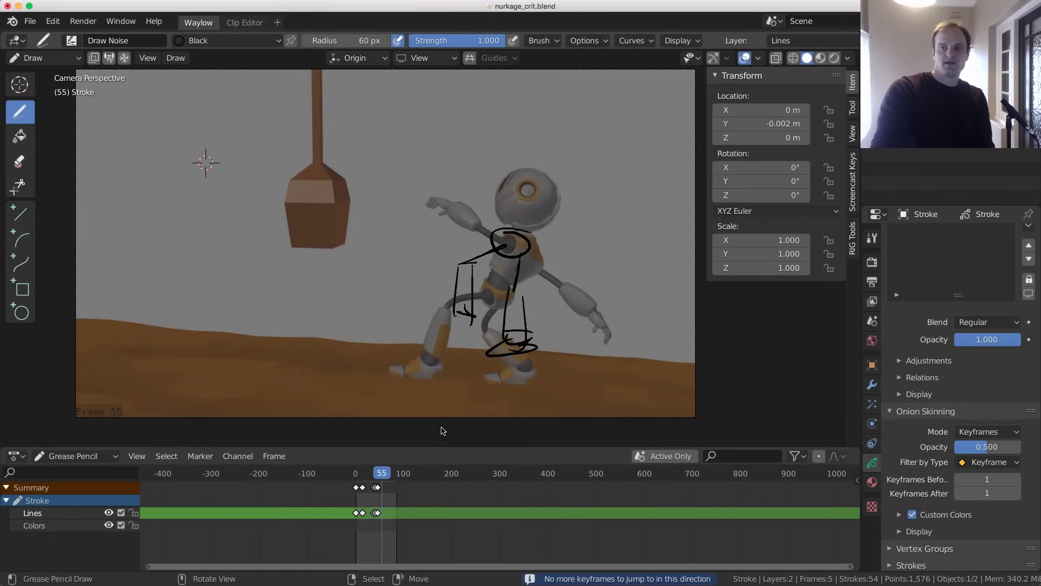
pyautogui.press('Left')
pyautogui.press('Left')
pyautogui.press('Left')
pyautogui.press('Left')
pyautogui.press('Left')
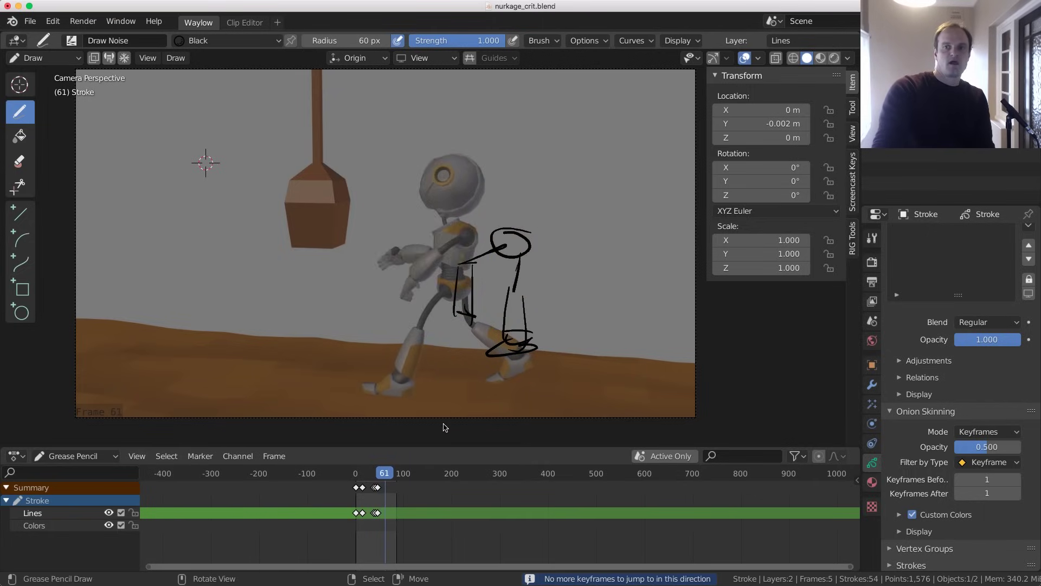
pyautogui.press('Right')
pyautogui.press('Right')
pyautogui.press('Left')
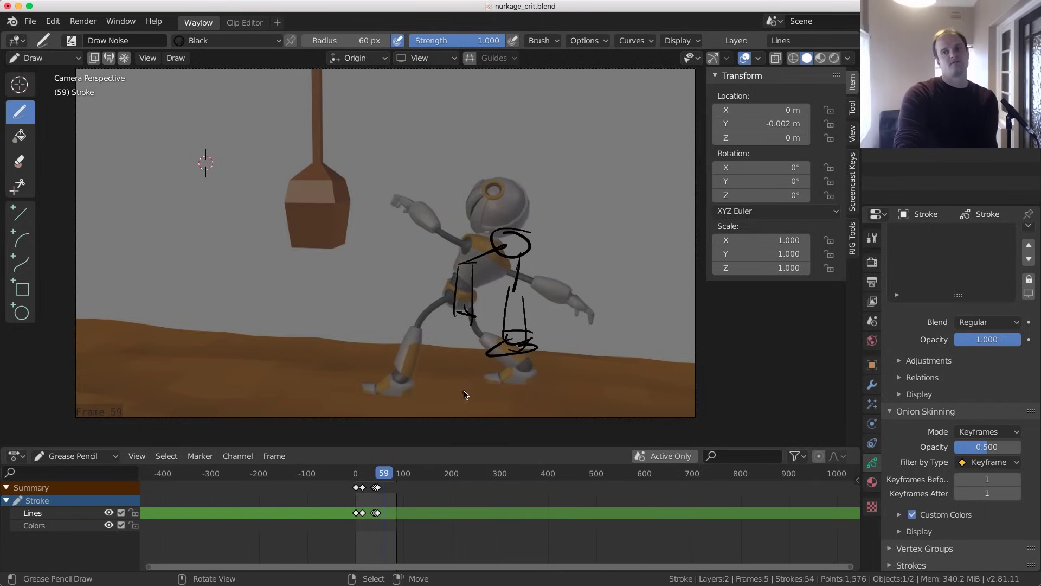
pyautogui.press('Right')
pyautogui.press('Left')
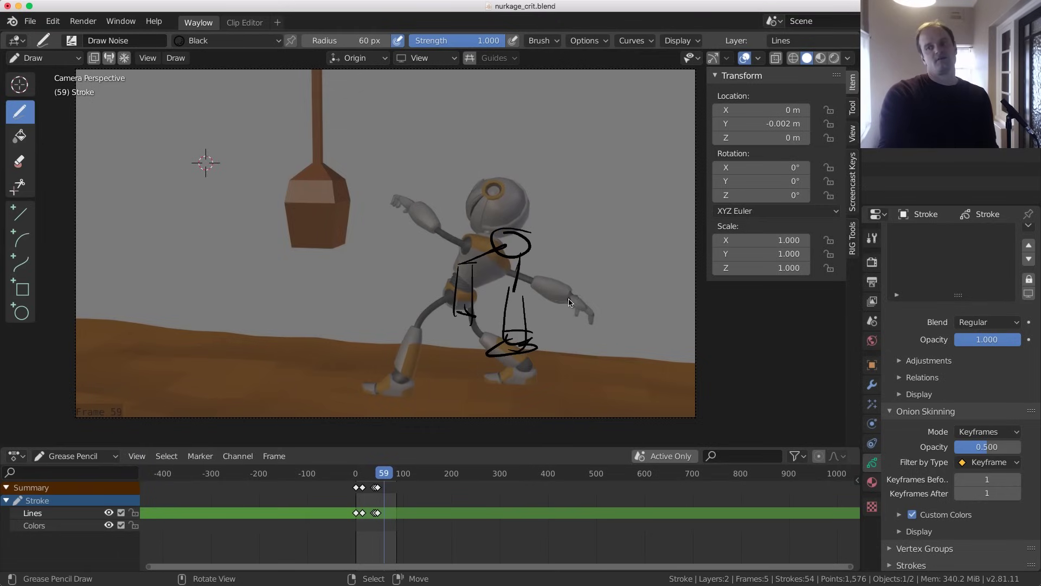
# Trace the forearm of the robot's rear arm on frame 59 and circle the punching fist's position on each frame through 63
pyautogui.moveTo(536, 278); pyautogui.dragTo(577, 294)
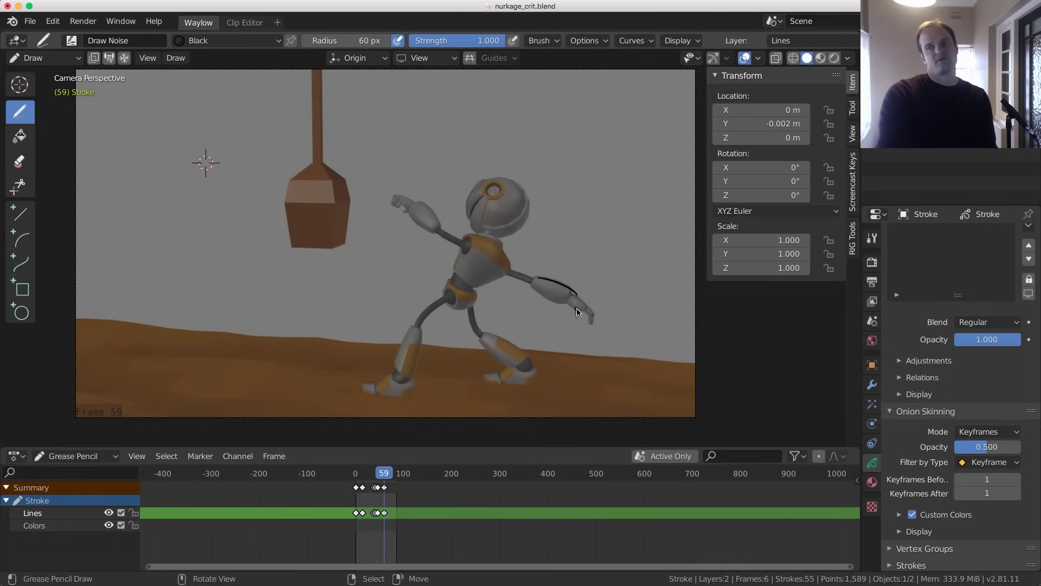
pyautogui.press('Right')
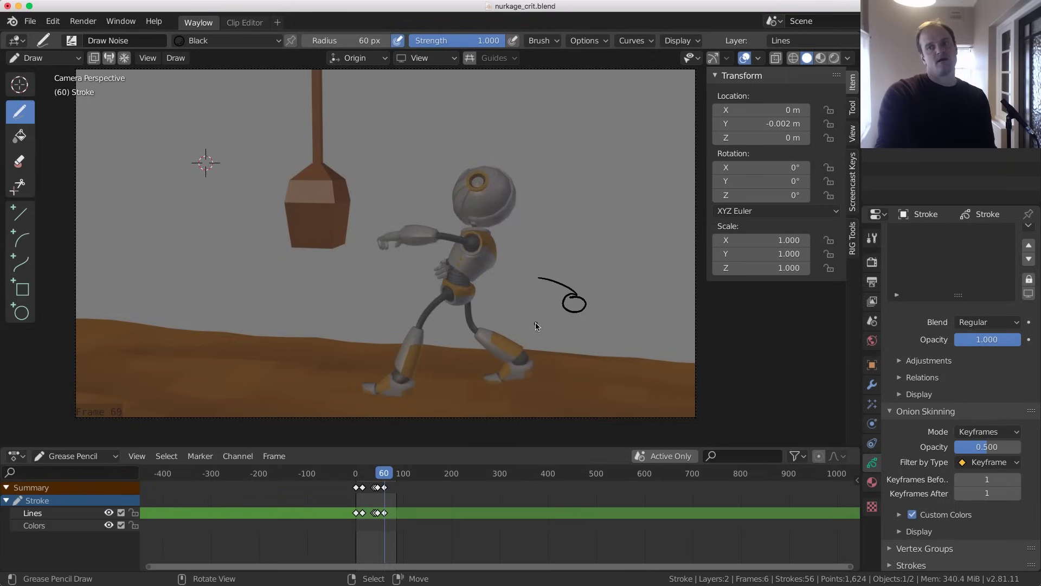
pyautogui.press('Right')
pyautogui.moveTo(440, 259)
pyautogui.mouseDown()
pyautogui.moveTo(383, 264)
pyautogui.moveTo(356, 230)
pyautogui.mouseUp()
pyautogui.press('Right')
pyautogui.press('Right')
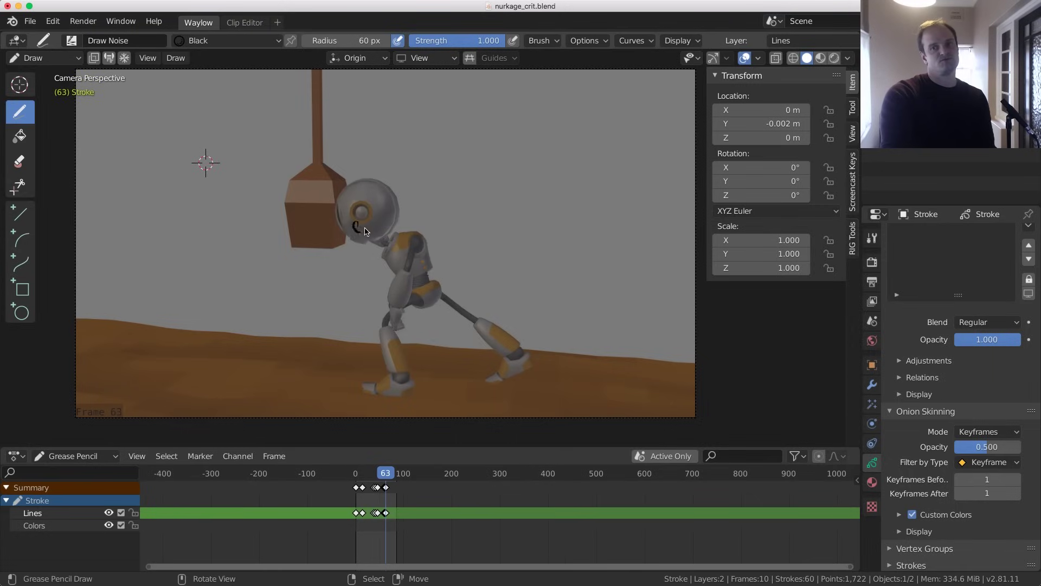
# Go back to frame 58 and step through to frame 64 to review the drawn path of the fist
pyautogui.press('space')
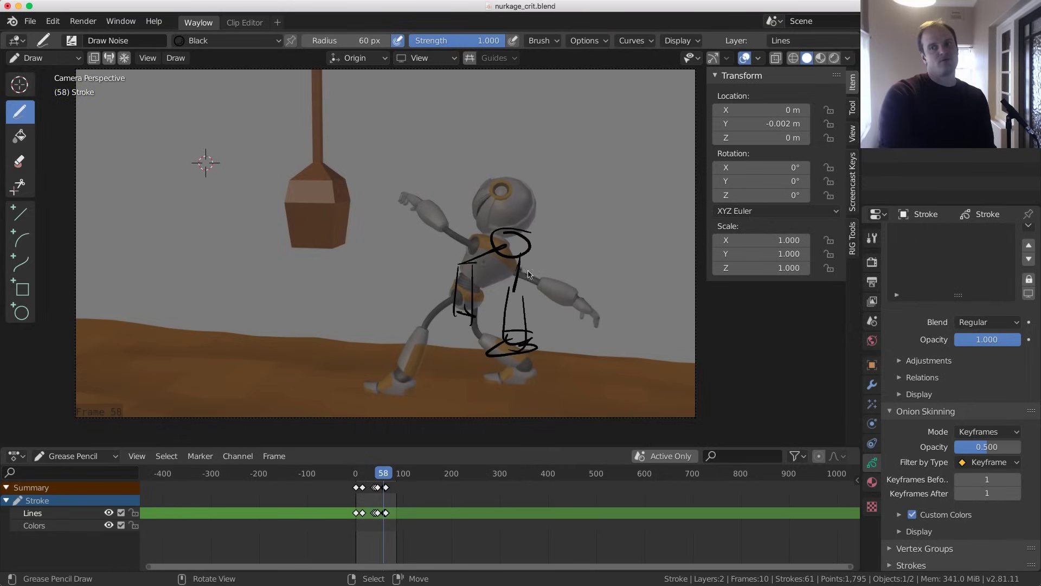
pyautogui.press('Right')
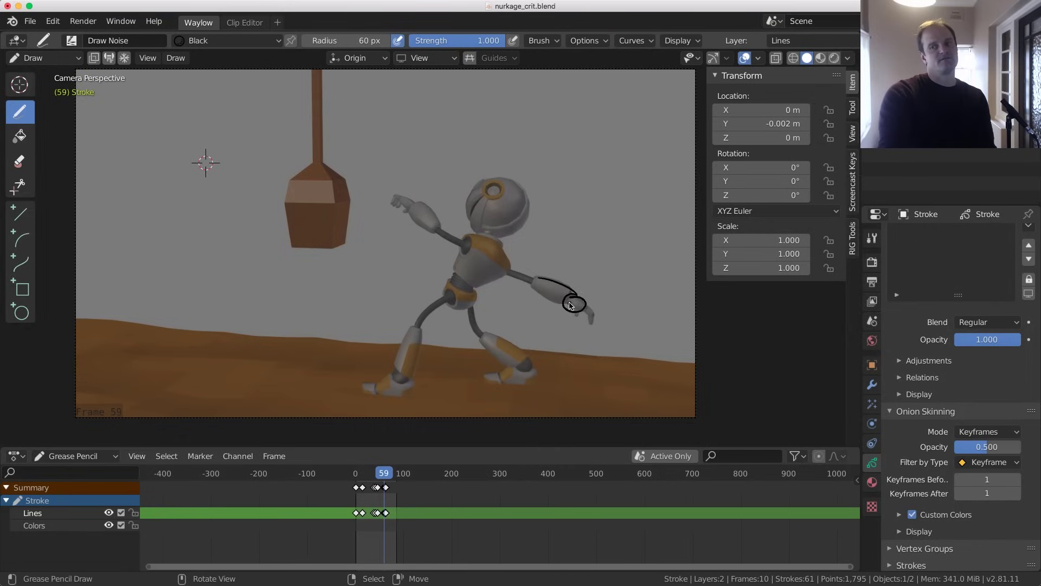
pyautogui.press('Right')
pyautogui.press('Right')
pyautogui.press('Right')
pyautogui.press('Right')
pyautogui.press('Right')
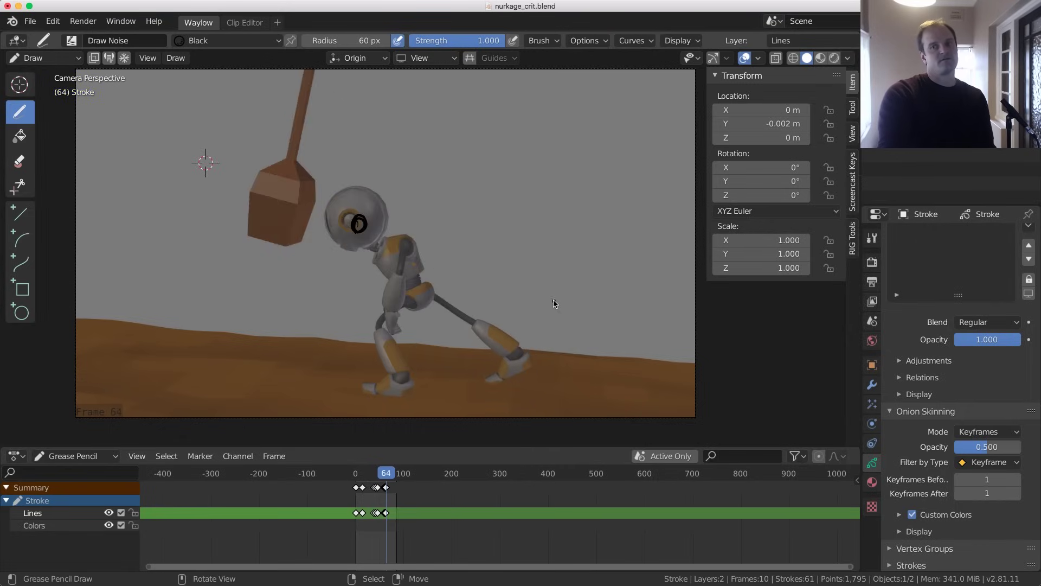
# Step back from frame 64 to frame 59 and compare the circled fist positions on frames 59 and 60
pyautogui.press('Left')
pyautogui.press('Left')
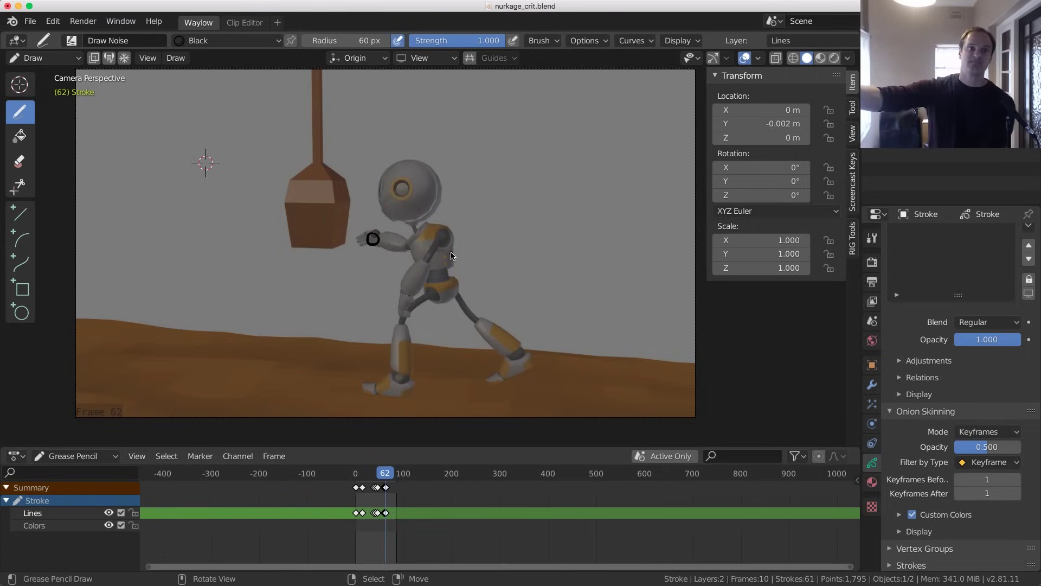
pyautogui.press('Left')
pyautogui.press('Left')
pyautogui.press('Left')
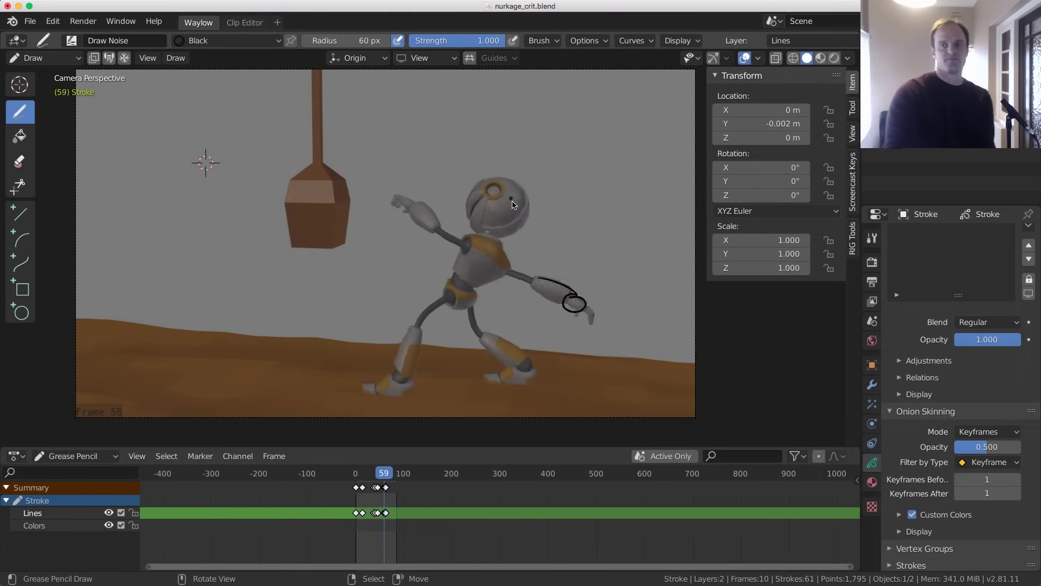
pyautogui.press('Right')
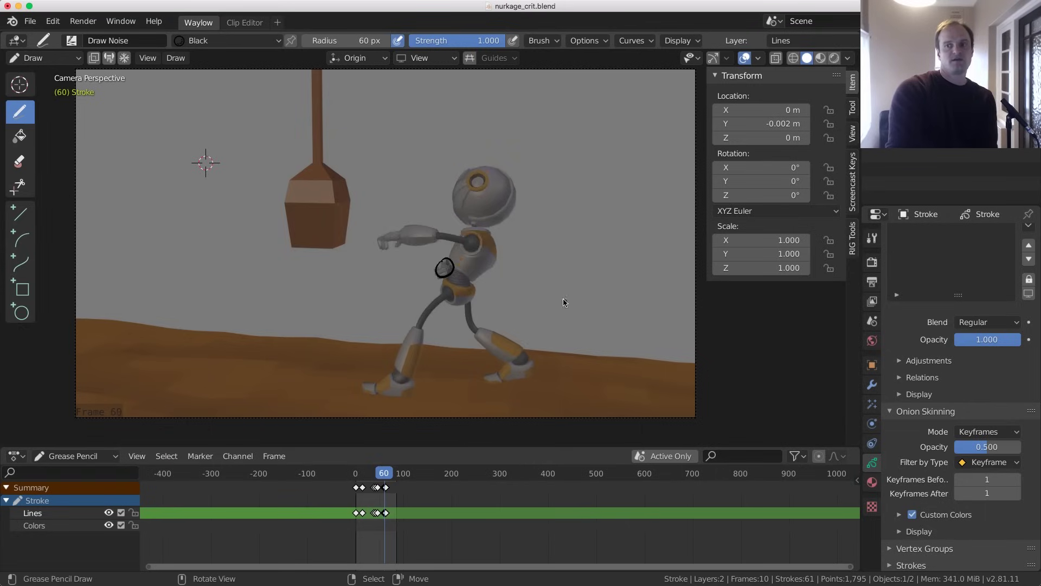
pyautogui.press('Left')
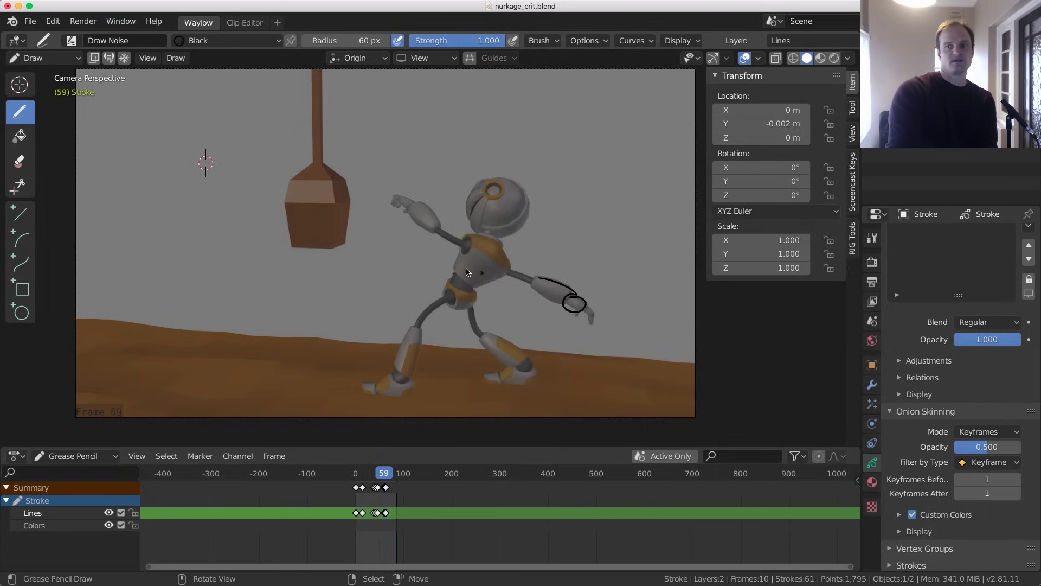
# Add short strokes around the circled punching fist on frames 59 through 63 to mark its direction of travel
pyautogui.moveTo(439, 262)
pyautogui.mouseDown()
pyautogui.moveTo(564, 308)
pyautogui.moveTo(446, 271)
pyautogui.mouseUp()
pyautogui.press('Right')
pyautogui.press('Left')
pyautogui.press('Right')
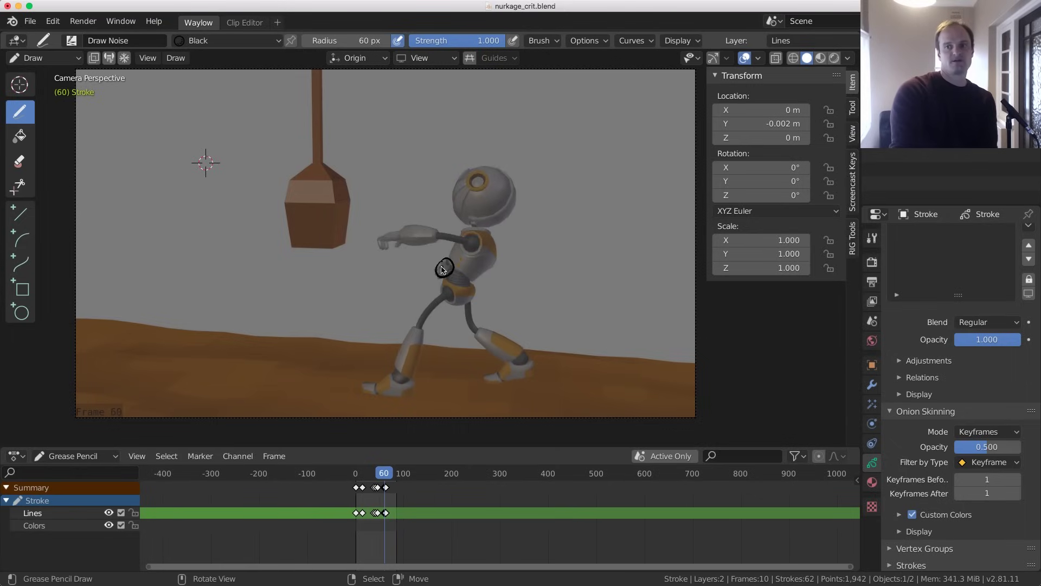
pyautogui.press('Right')
pyautogui.press('Left')
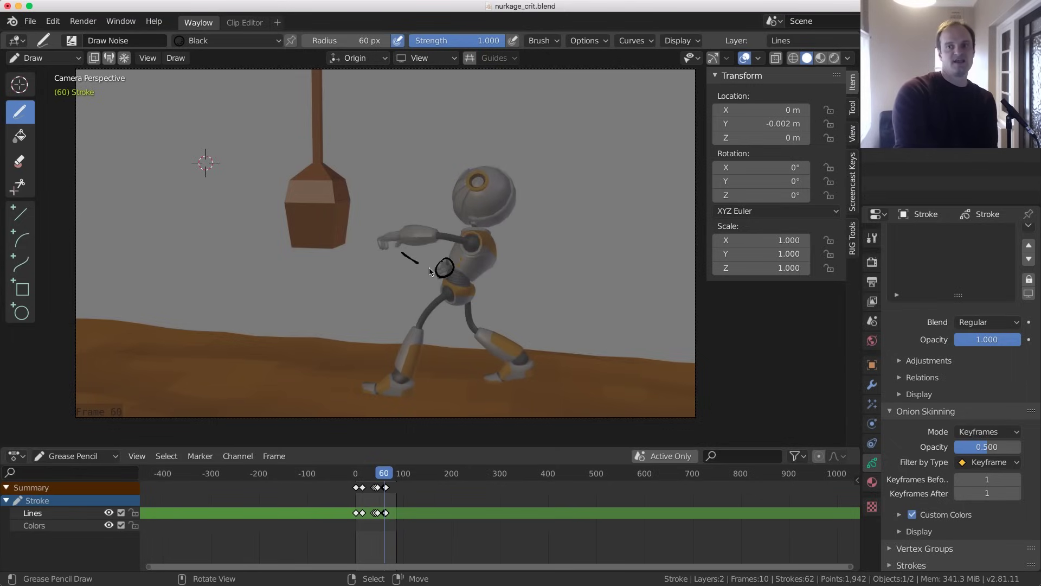
pyautogui.moveTo(415, 247)
pyautogui.mouseDown()
pyautogui.moveTo(386, 261)
pyautogui.moveTo(393, 274)
pyautogui.mouseUp()
pyautogui.press('Right')
pyautogui.press('Right')
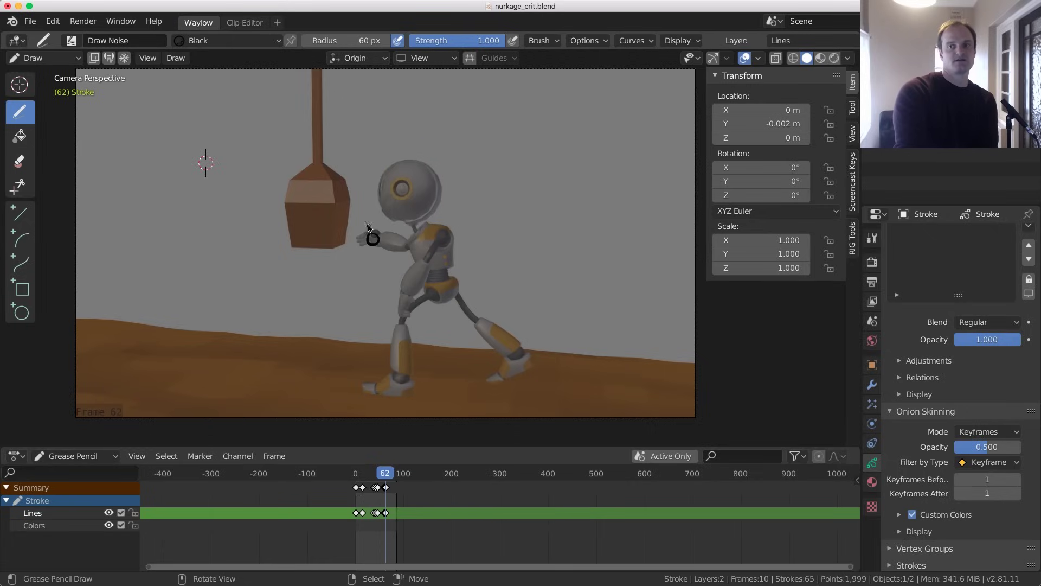
pyautogui.press('Right')
pyautogui.moveTo(360, 218); pyautogui.dragTo(357, 228)
# Flip back and forth between frames 58 and 65 to review how the fist's drawn strokes read in motion
pyautogui.press('Left')
pyautogui.press('Left')
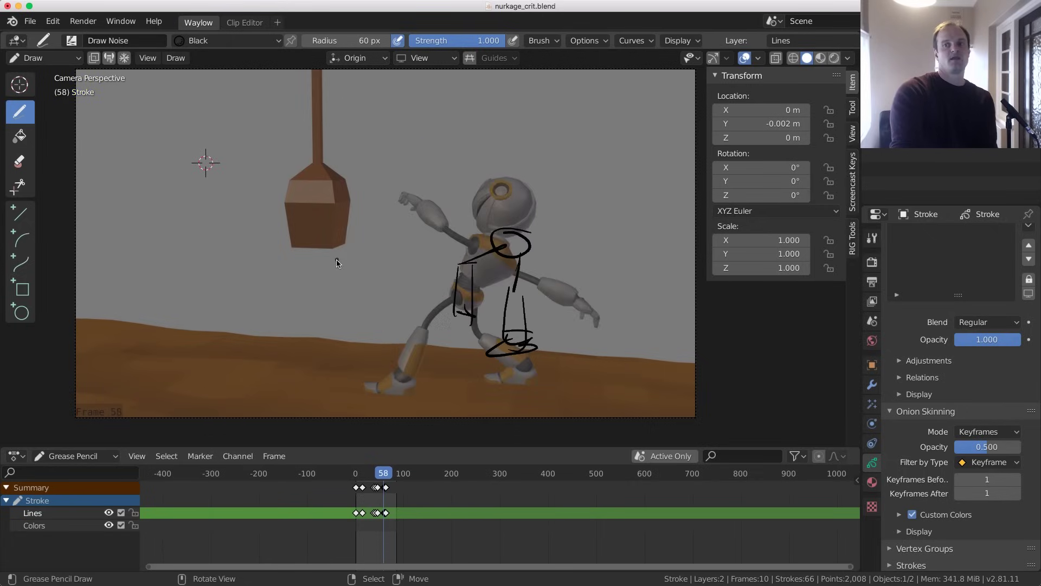
pyautogui.press('Right')
pyautogui.press('Right')
pyautogui.press('Right')
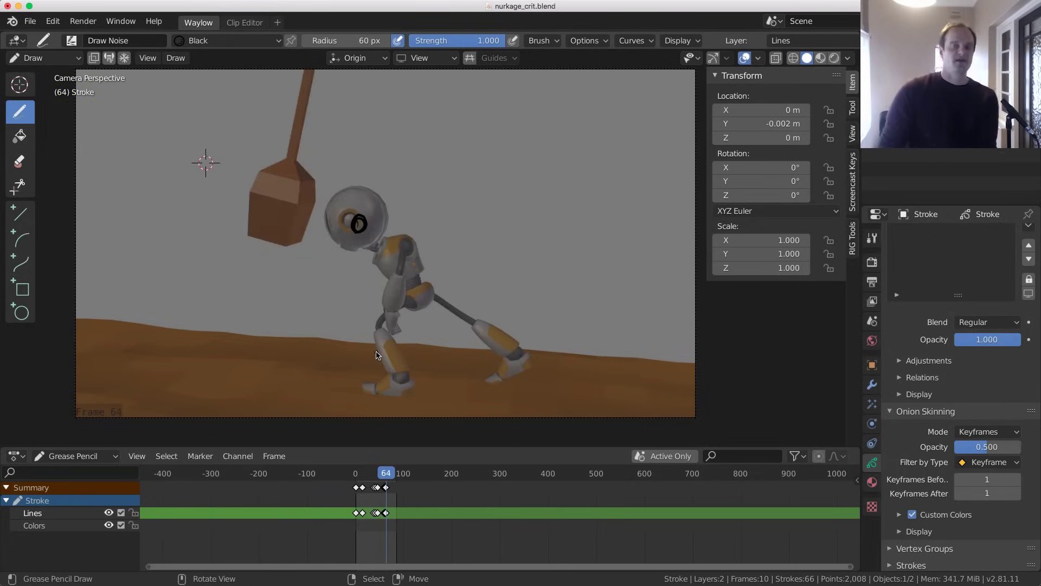
pyautogui.press('Left')
pyautogui.press('Left')
pyautogui.press('Left')
pyautogui.press('Left')
pyautogui.press('Right')
pyautogui.press('Right')
pyautogui.press('Right')
pyautogui.press('Right')
pyautogui.press('Left')
pyautogui.press('Left')
pyautogui.press('Left')
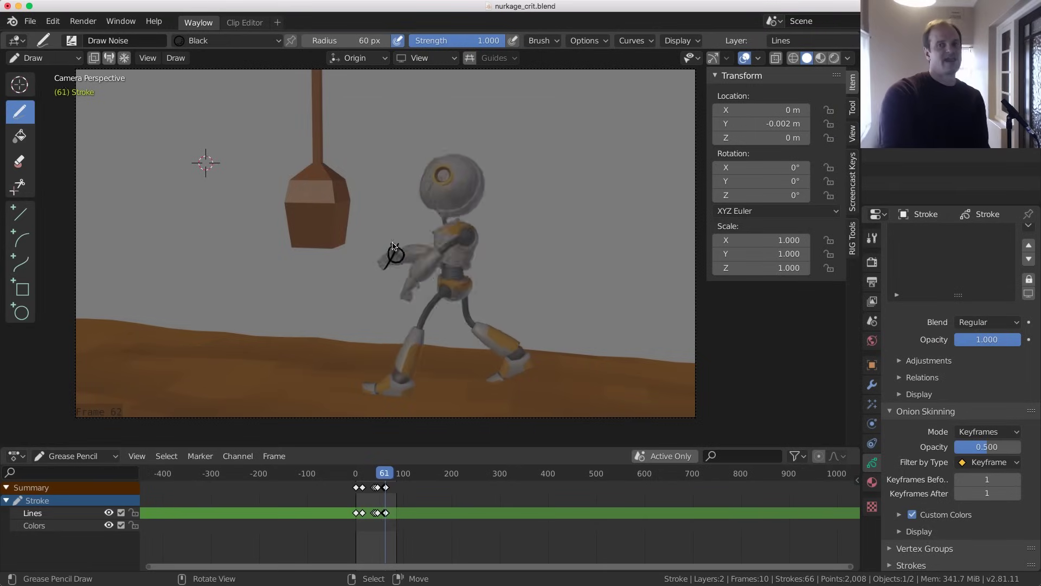
pyautogui.press('Left')
pyautogui.press('Right')
pyautogui.press('Right')
pyautogui.press('Right')
pyautogui.press('Right')
pyautogui.press('Left')
pyautogui.press('Left')
pyautogui.press('Left')
pyautogui.press('Left')
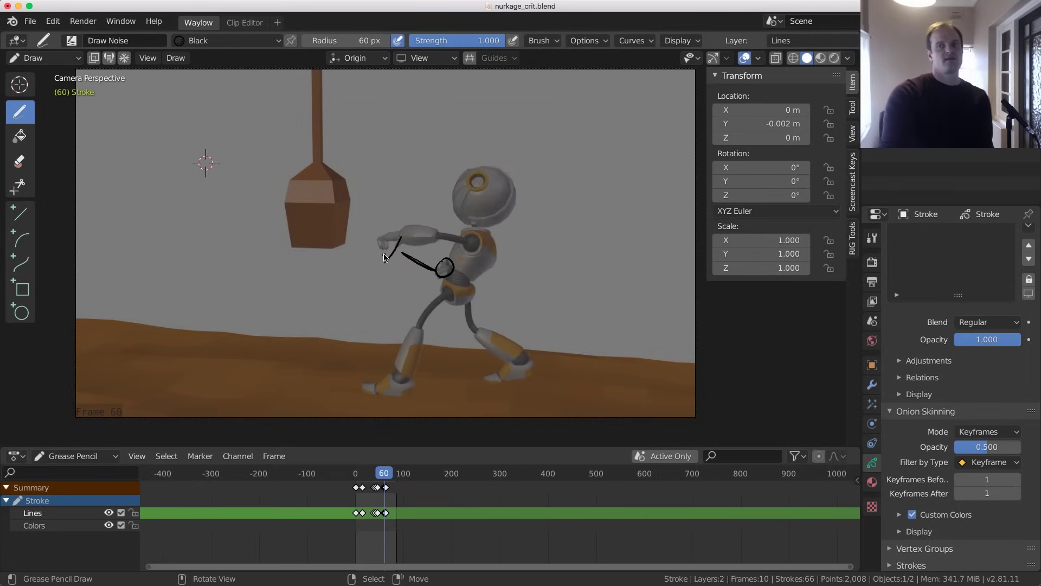
pyautogui.press('Right')
pyautogui.press('Right')
pyautogui.press('Right')
pyautogui.press('Right')
pyautogui.press('Right')
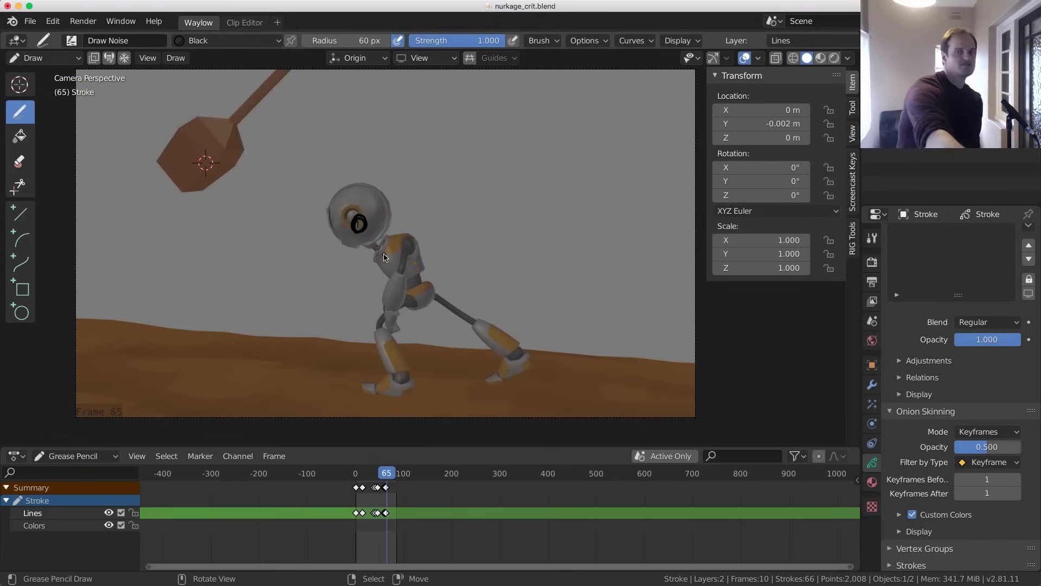
# Return to frame 58 and step through to frame 68 to examine the punch's hit and follow-through
pyautogui.press('Left')
pyautogui.press('Left')
pyautogui.press('Left')
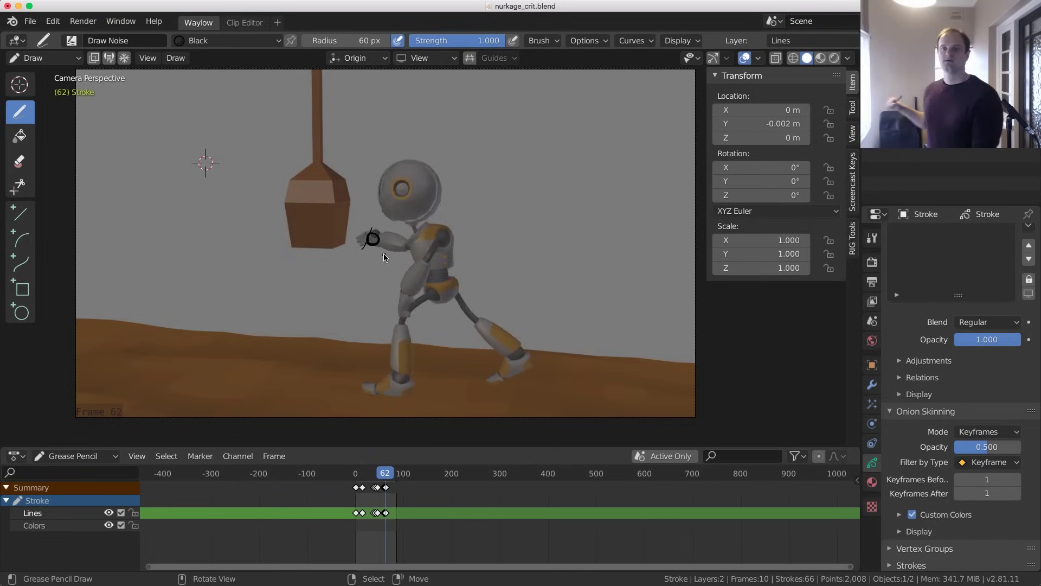
pyautogui.press('Left')
pyautogui.press('Left')
pyautogui.press('Left')
pyautogui.press('Left')
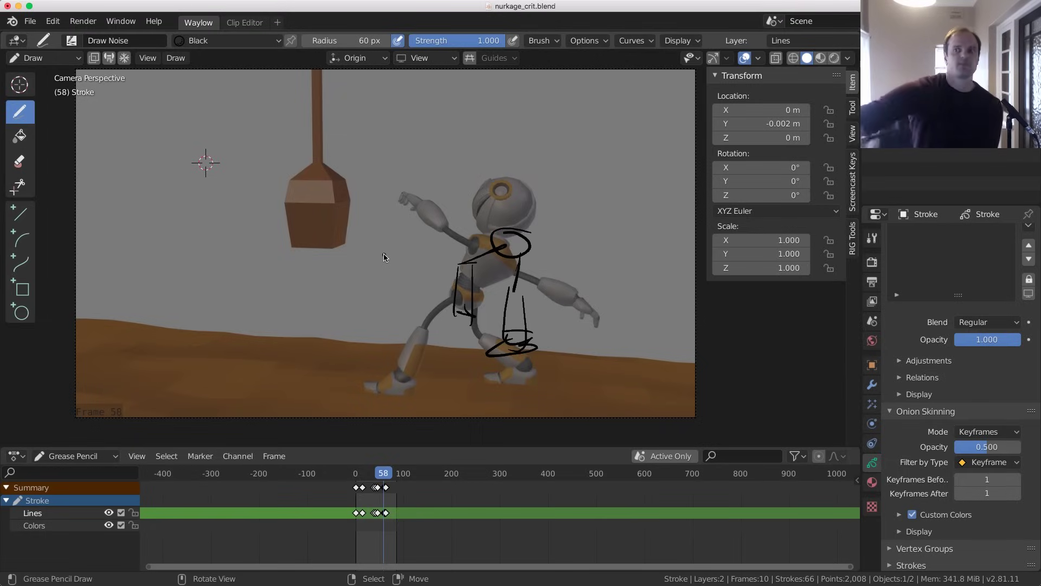
pyautogui.press('Right')
pyautogui.press('Right')
pyautogui.press('Right')
pyautogui.press('Right')
pyautogui.press('Right')
pyautogui.press('Right')
pyautogui.press('Right')
pyautogui.press('Right')
pyautogui.press('Right')
pyautogui.press('Right')
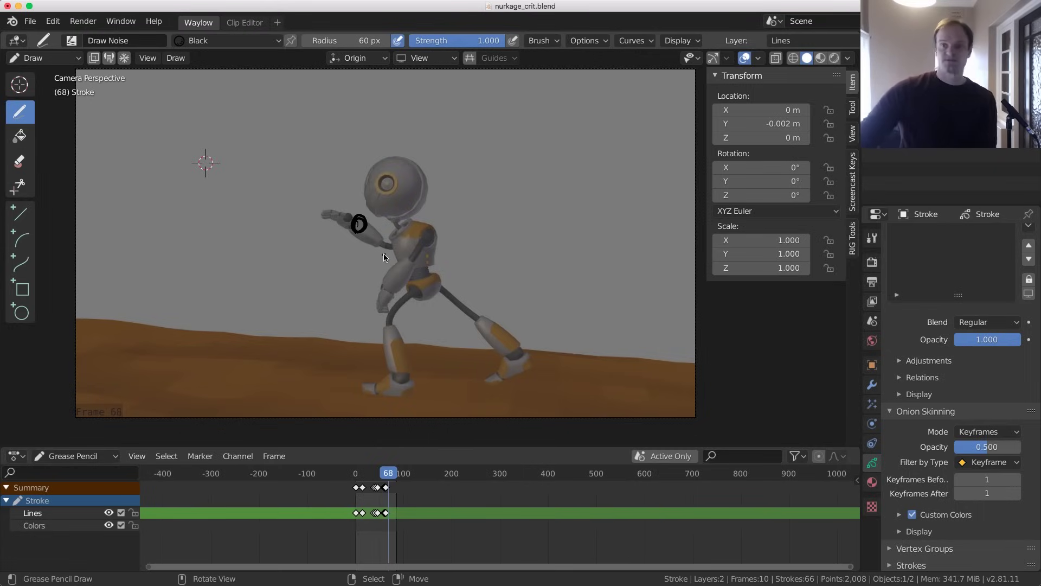
# Step on from frame 68 to frame 85 to examine how the robot returns to its standing pose
pyautogui.press('Right')
pyautogui.press('Right')
pyautogui.press('Right')
pyautogui.press('Right')
pyautogui.press('Right')
pyautogui.press('Right')
pyautogui.press('Right')
pyautogui.press('Right')
pyautogui.press('Right')
pyautogui.press('Right')
pyautogui.press('Right')
pyautogui.press('Right')
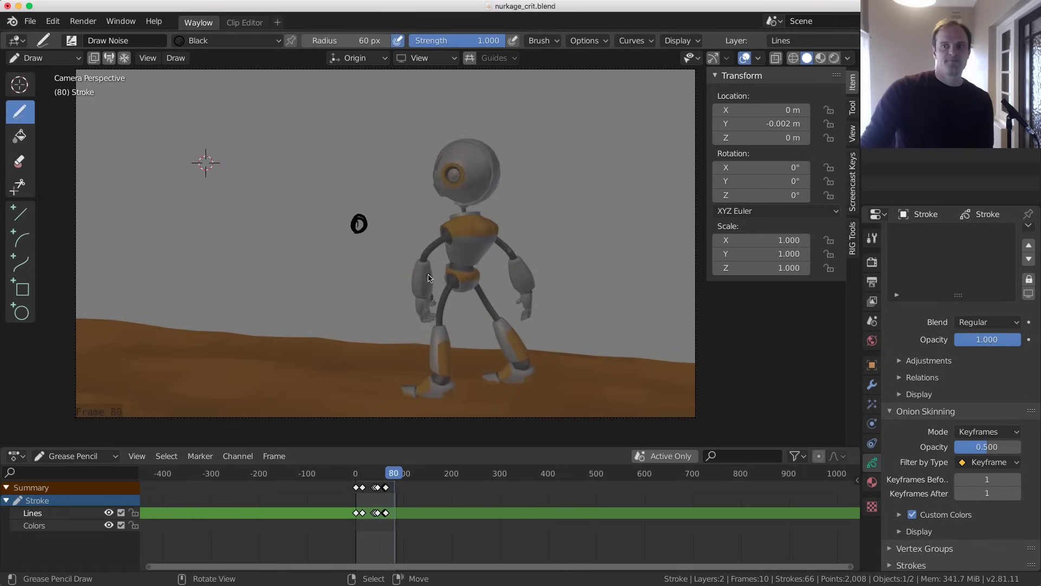
pyautogui.press('Right')
pyautogui.press('Right')
pyautogui.press('Right')
pyautogui.press('Right')
pyautogui.press('Right')
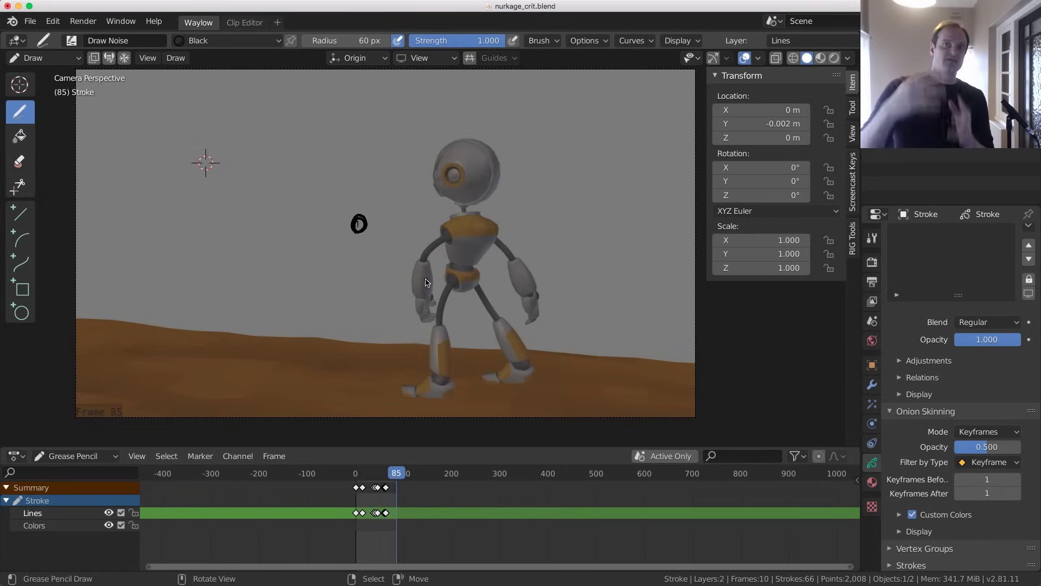
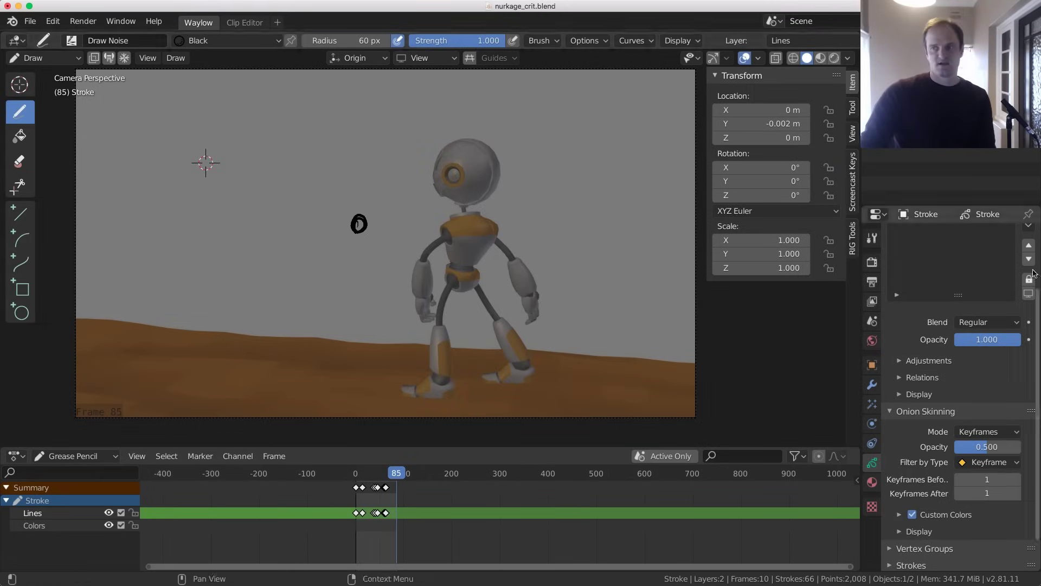
# Hide the Lines layer of the grease pencil drawing and make the Colors layer active
pyautogui.click(108, 512)
pyautogui.click(109, 525)
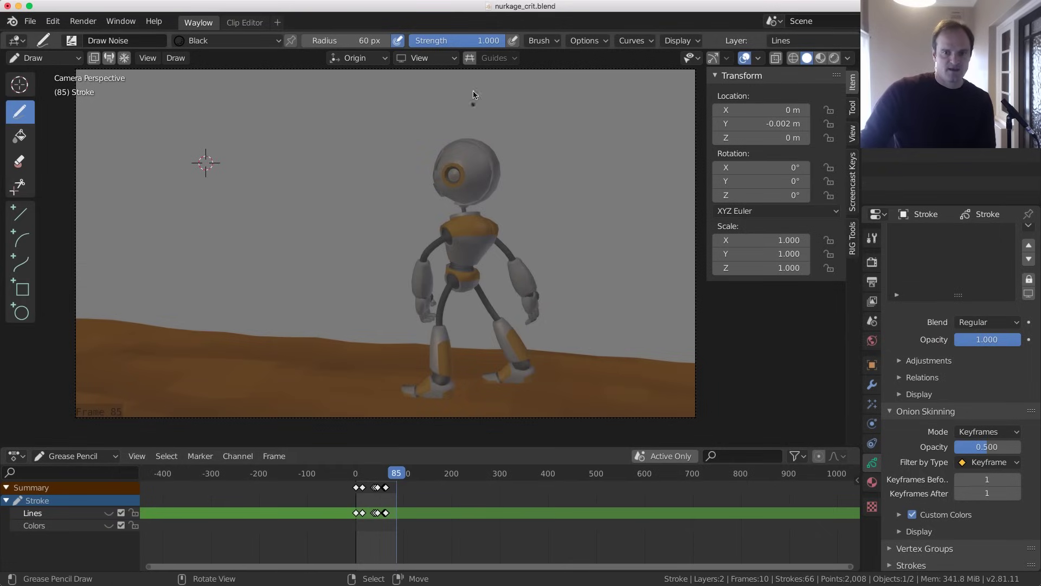
pyautogui.click(75, 528)
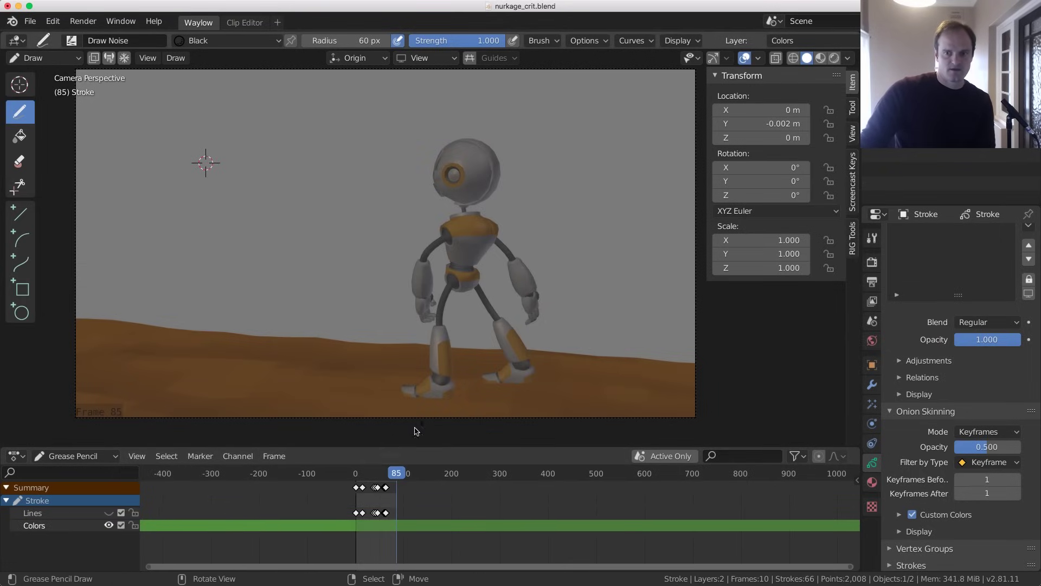
# Return to the start, select the camera in Object Mode and change its background clip to 1426971968.mp4
pyautogui.hotkey('shift', 'Left')
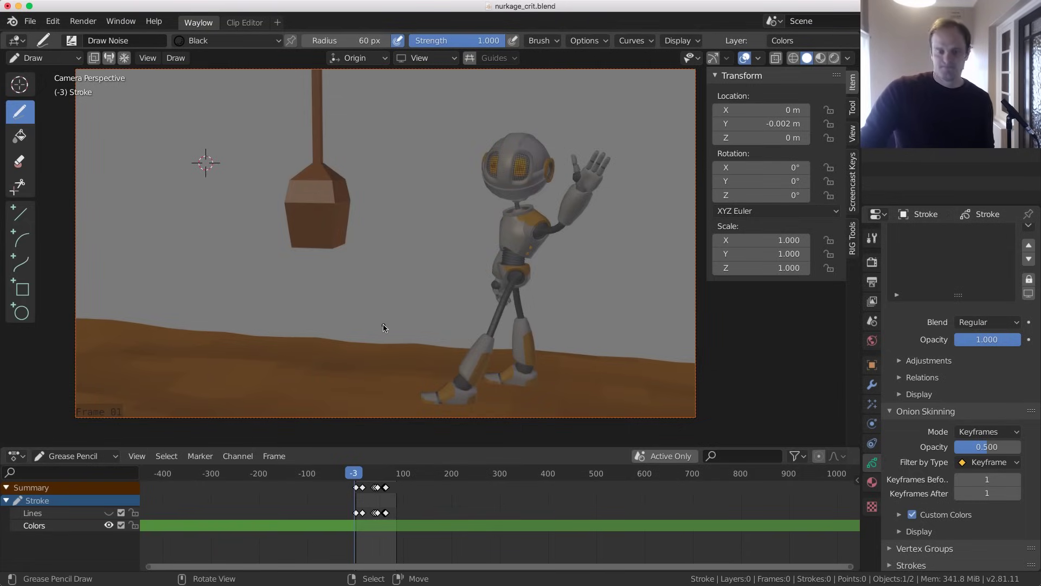
pyautogui.hotkey('ctrl', 'Tab')
pyautogui.click(279, 324)
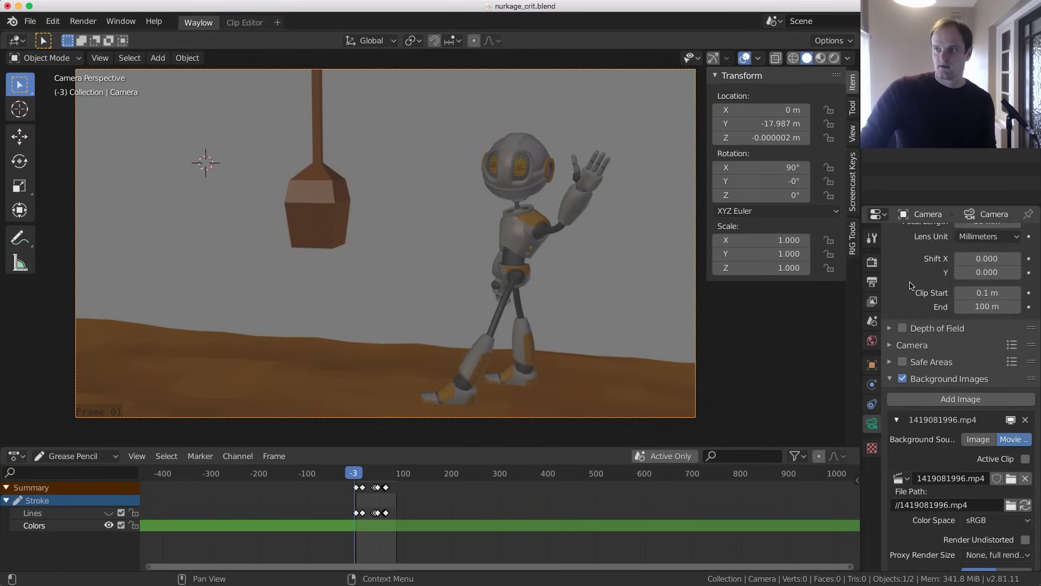
pyautogui.click(909, 481)
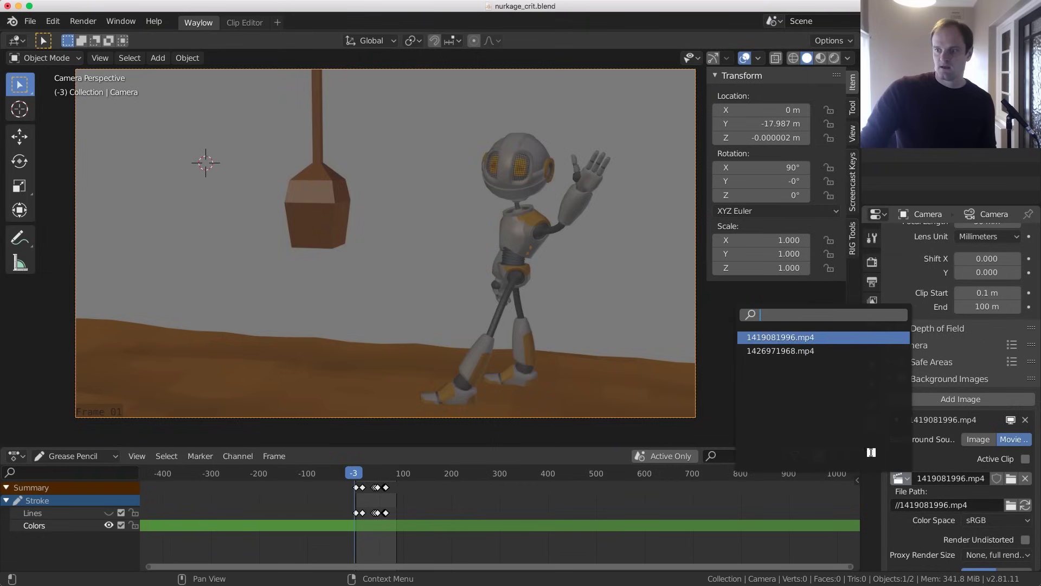
pyautogui.click(809, 350)
# Bring up frame 11 of the seesaw clip and set the background clip's alpha to 1.000
pyautogui.moveTo(342, 535); pyautogui.dragTo(361, 530)
pyautogui.scroll(-4, 954, 477)
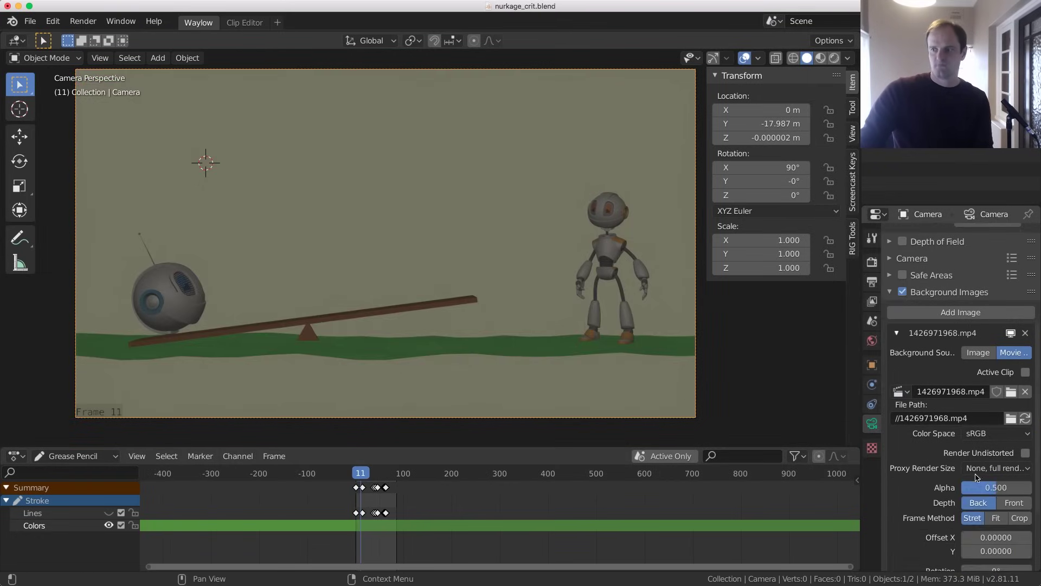
pyautogui.moveTo(983, 487); pyautogui.dragTo(1030, 487)
# Play the seesaw clip from the start, check frame 51, and return to the beginning
pyautogui.click(355, 496)
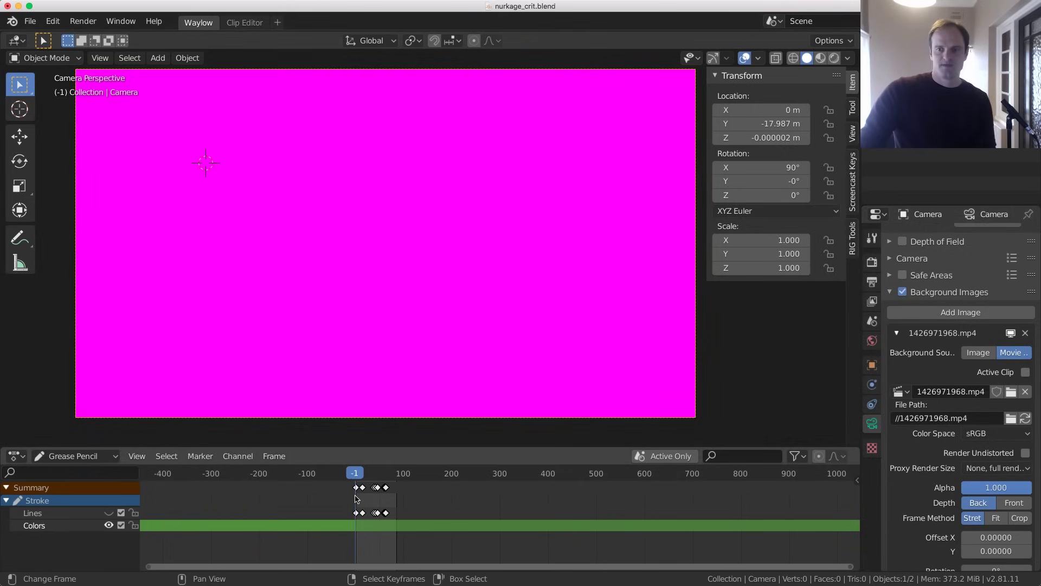
pyautogui.press('space')
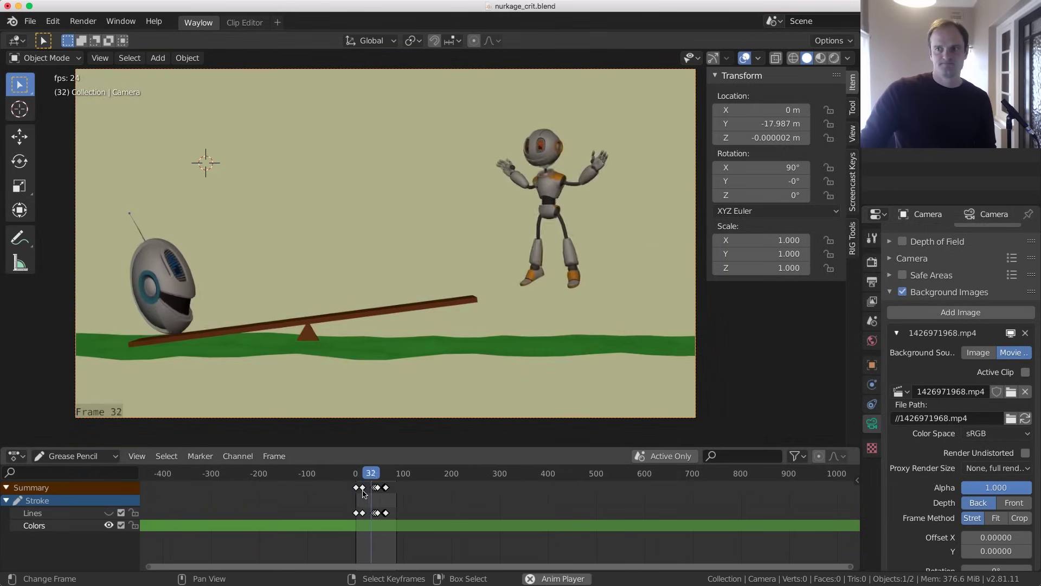
pyautogui.press('Escape')
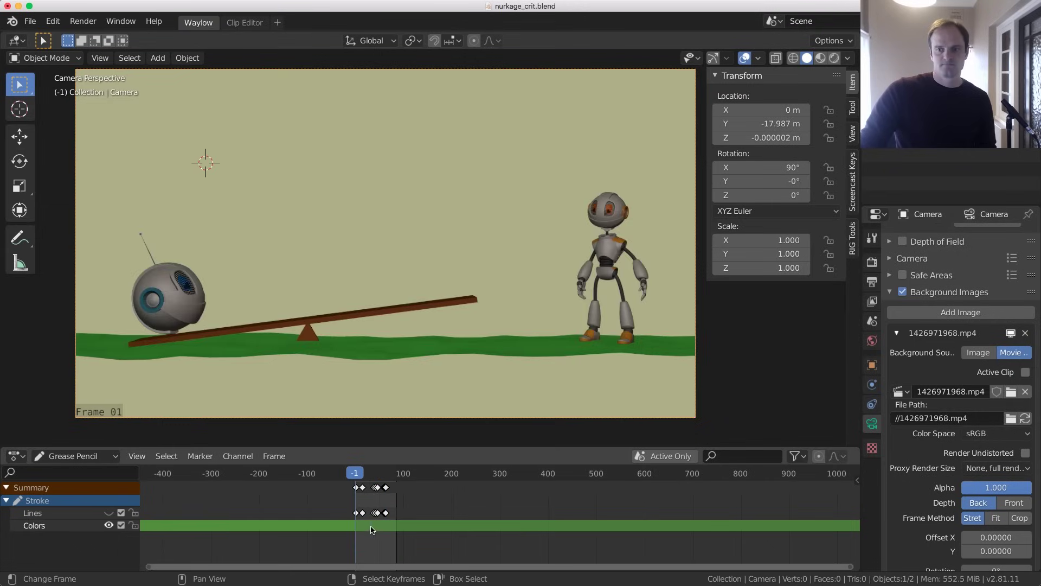
pyautogui.click(380, 530)
pyautogui.scroll(2, 325, 534)
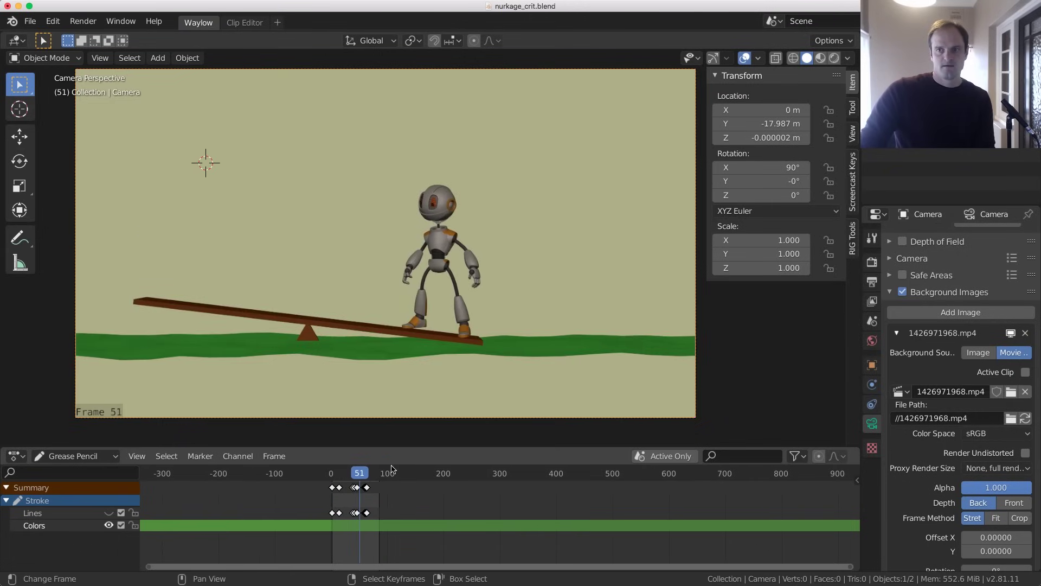
pyautogui.click(330, 532)
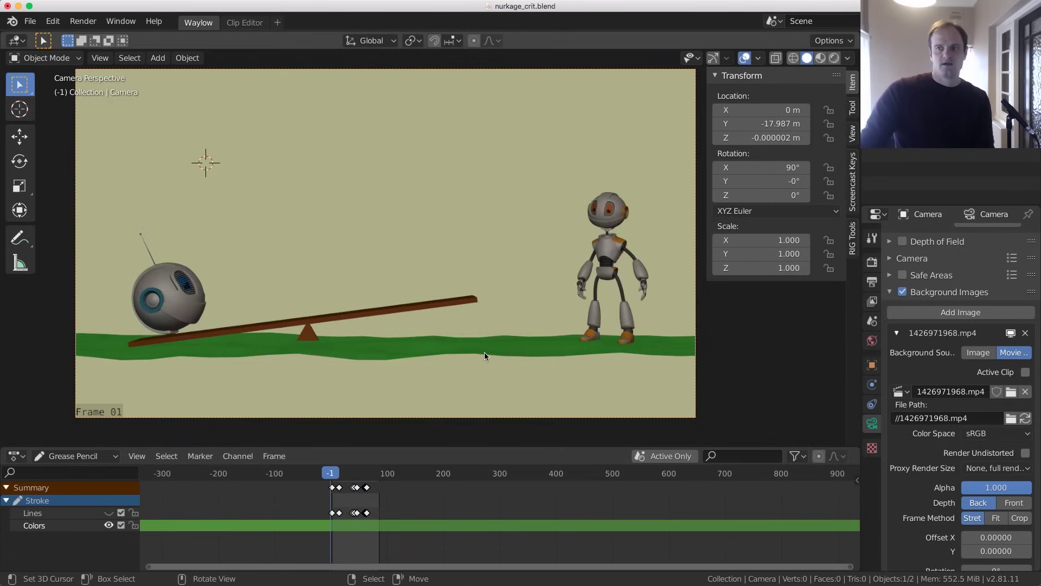
# Step through the seesaw clip from the beginning to frame 25 to examine the robot's crouch before the jump
pyautogui.press('Right')
pyautogui.press('Right')
pyautogui.press('Right')
pyautogui.press('Right')
pyautogui.press('Right')
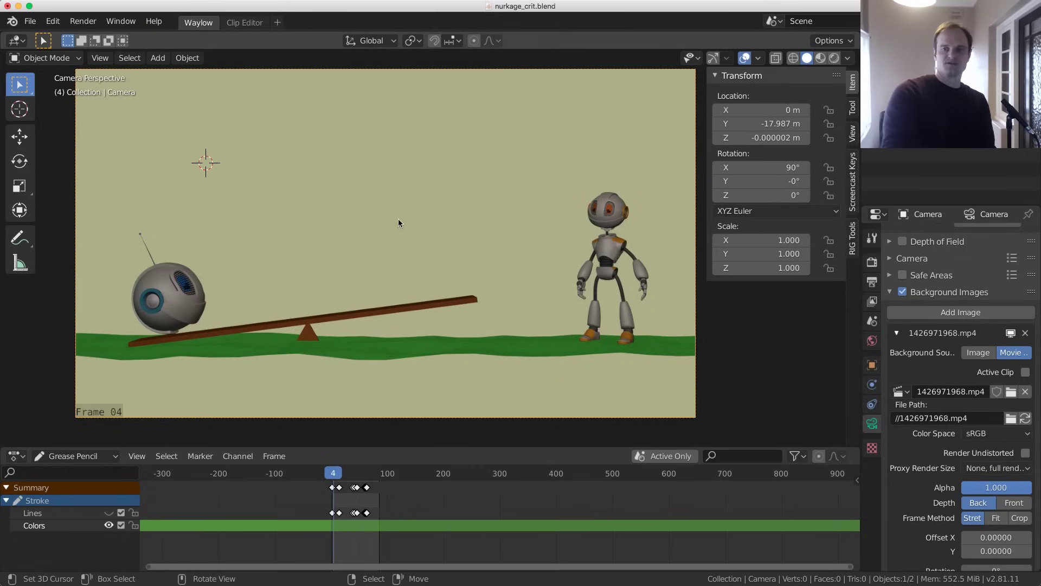
pyautogui.press('Right')
pyautogui.press('Right')
pyautogui.press('Right')
pyautogui.press('Right')
pyautogui.press('Right')
pyautogui.press('Right')
pyautogui.press('Right')
pyautogui.press('Right')
pyautogui.press('Right')
pyautogui.press('Right')
pyautogui.press('Right')
pyautogui.press('Right')
pyautogui.press('Right')
pyautogui.press('Right')
pyautogui.press('Right')
pyautogui.press('Right')
pyautogui.press('Right')
pyautogui.press('Right')
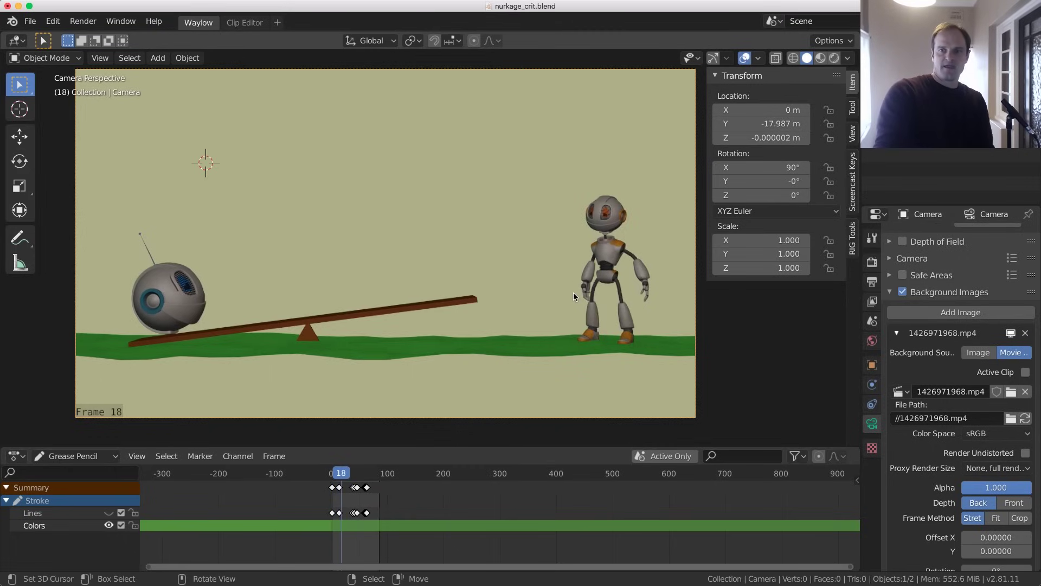
pyautogui.press('Right')
pyautogui.press('Right')
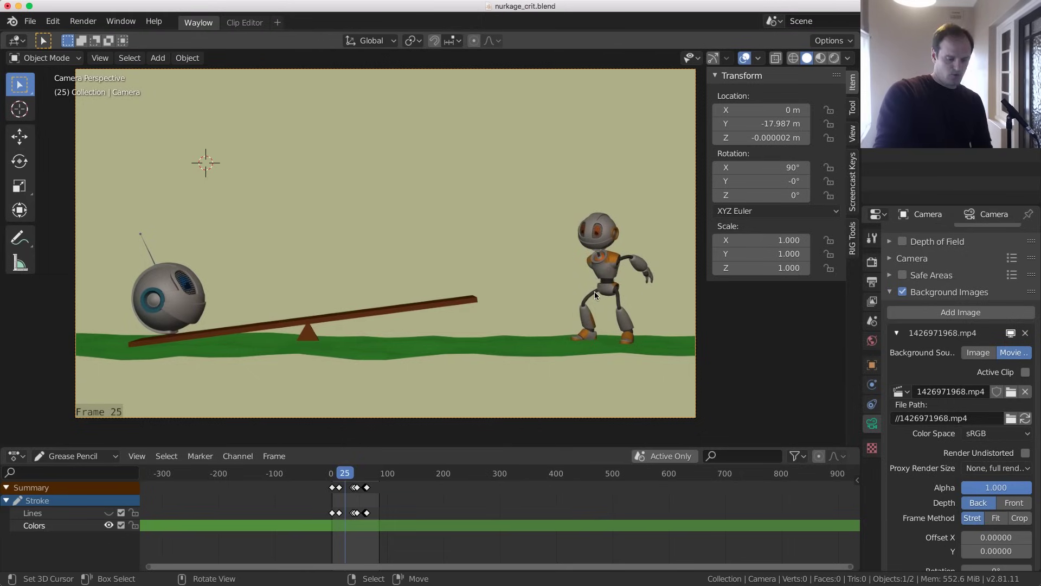
pyautogui.moveTo(598, 282)
pyautogui.mouseDown()
pyautogui.moveTo(618, 278)
pyautogui.moveTo(599, 283)
pyautogui.mouseUp()
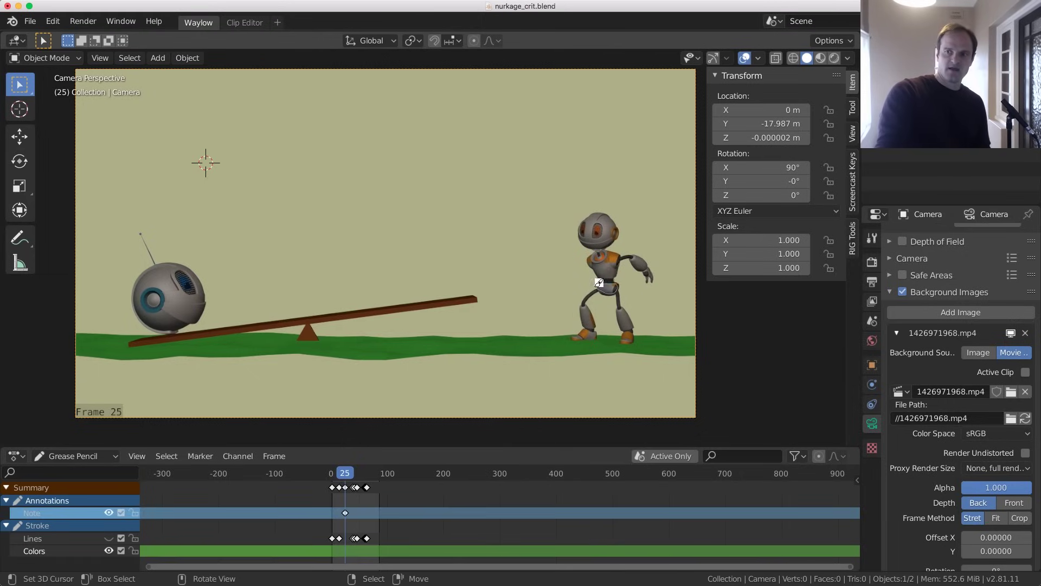
pyautogui.press('Right')
pyautogui.press('Right')
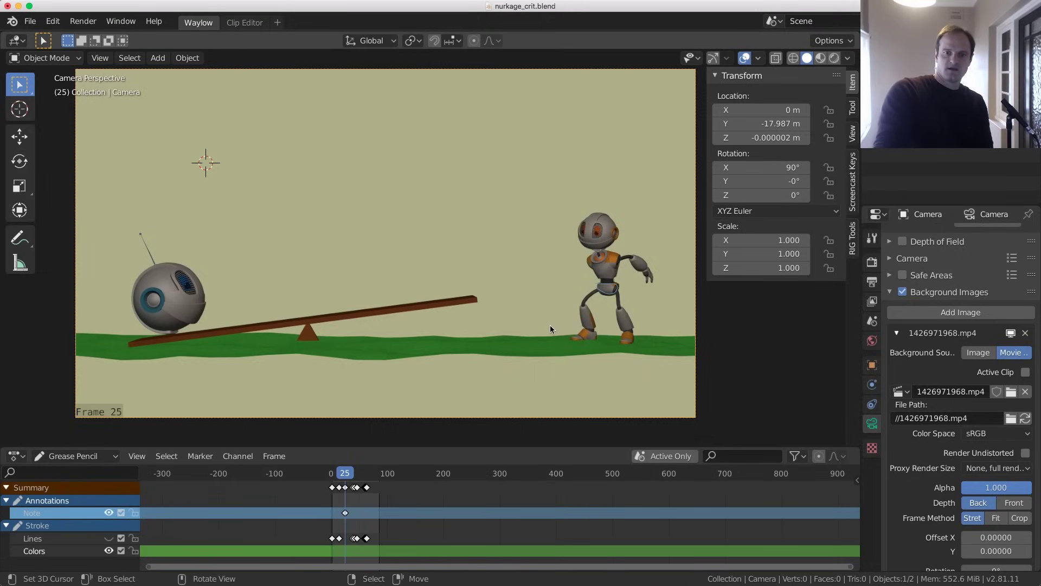
pyautogui.press('Left')
pyautogui.press('Left')
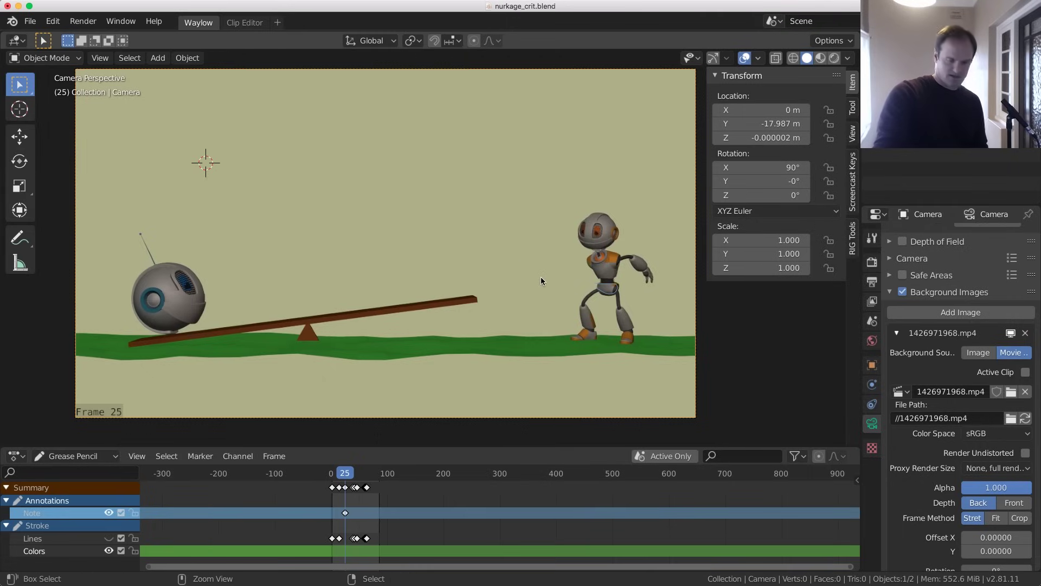
# Return to the Stroke grease pencil object in Draw mode and choose the Blue material with the Draw Pencil brush
pyautogui.hotkey('ctrl', 'z')
pyautogui.hotkey('ctrl', 'z')
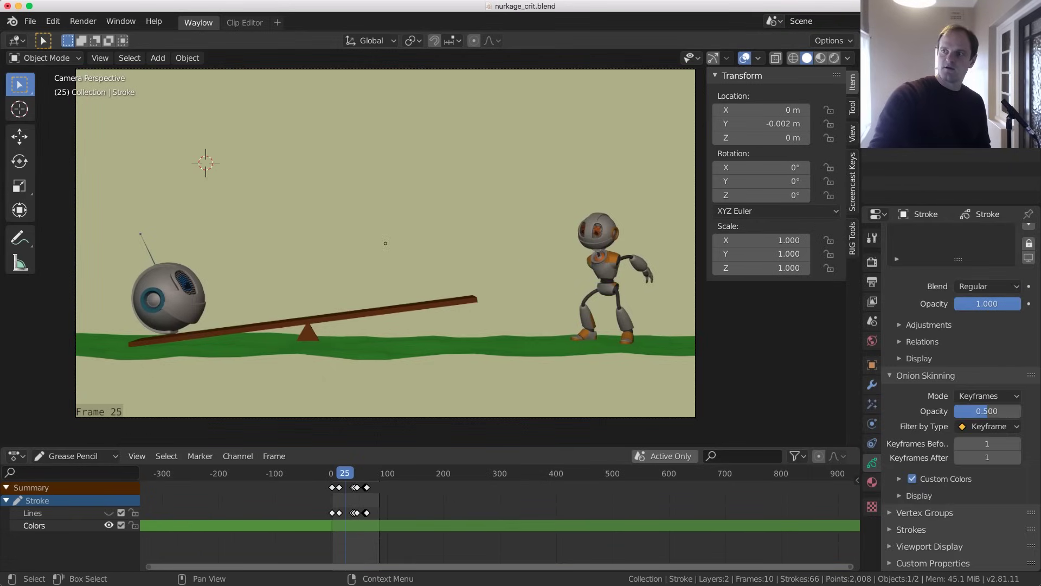
pyautogui.hotkey('ctrl', 'Tab')
pyautogui.click(451, 66)
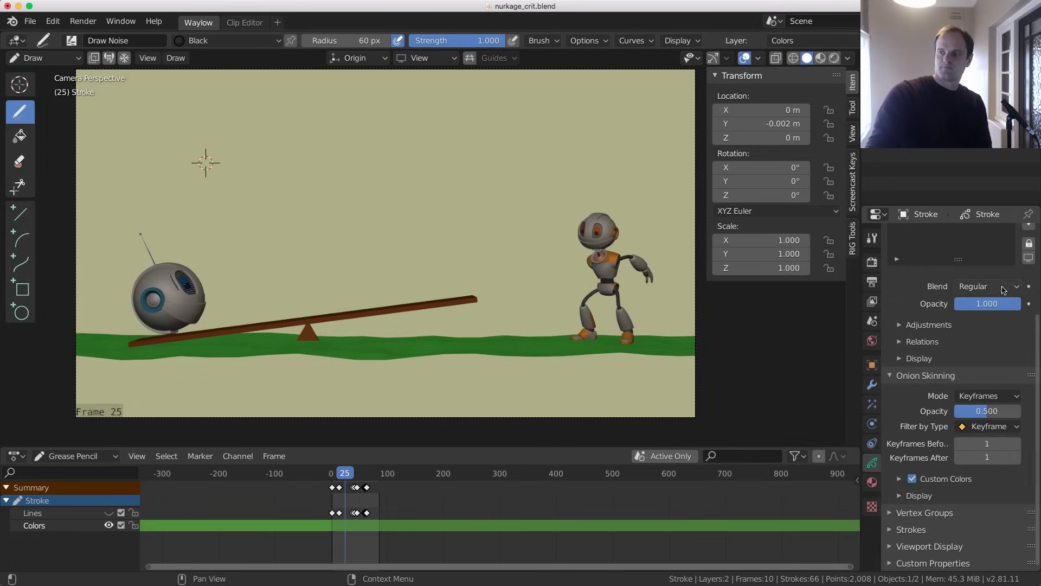
pyautogui.click(872, 482)
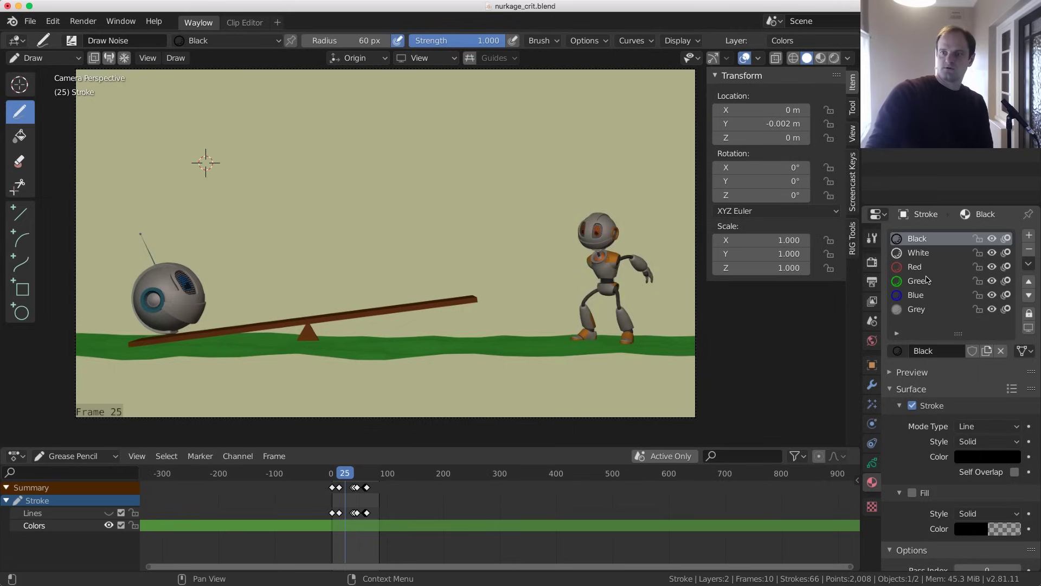
pyautogui.click(917, 295)
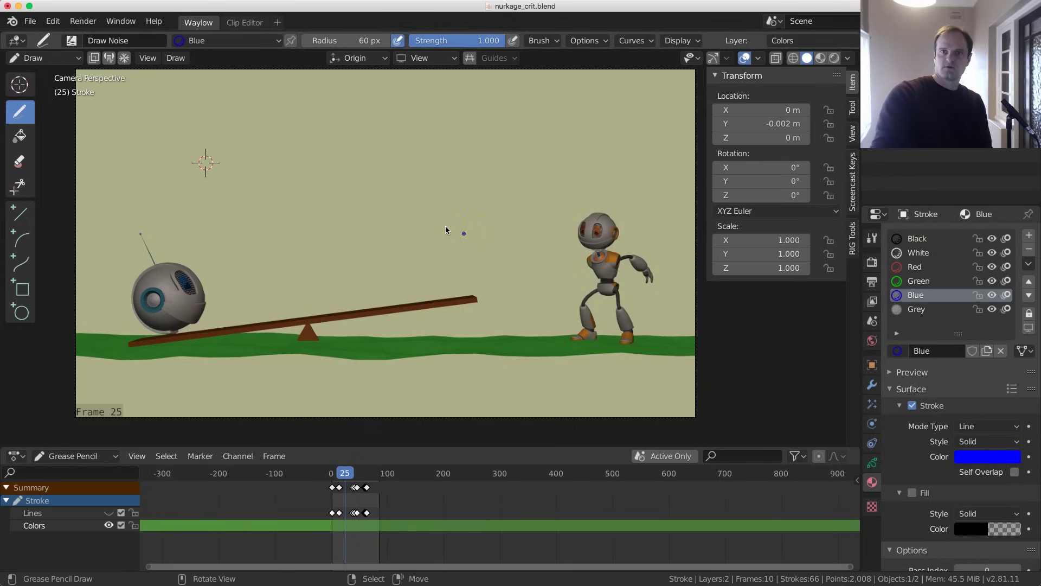
pyautogui.click(71, 40)
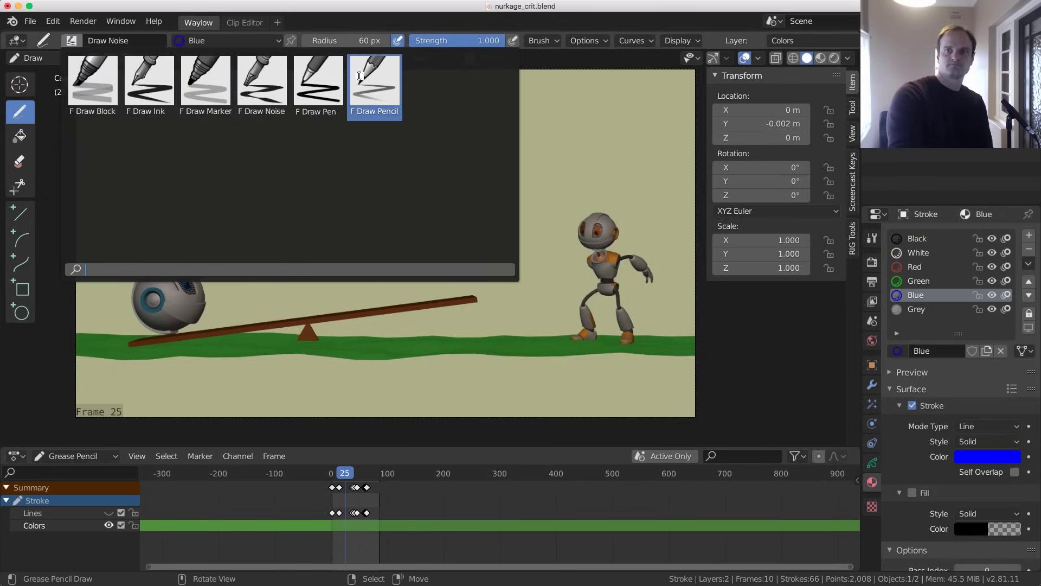
pyautogui.click(372, 90)
# Draw a blue loop around the robot's hips on frame 25 and check it against the following frames
pyautogui.moveTo(597, 299); pyautogui.dragTo(595, 293)
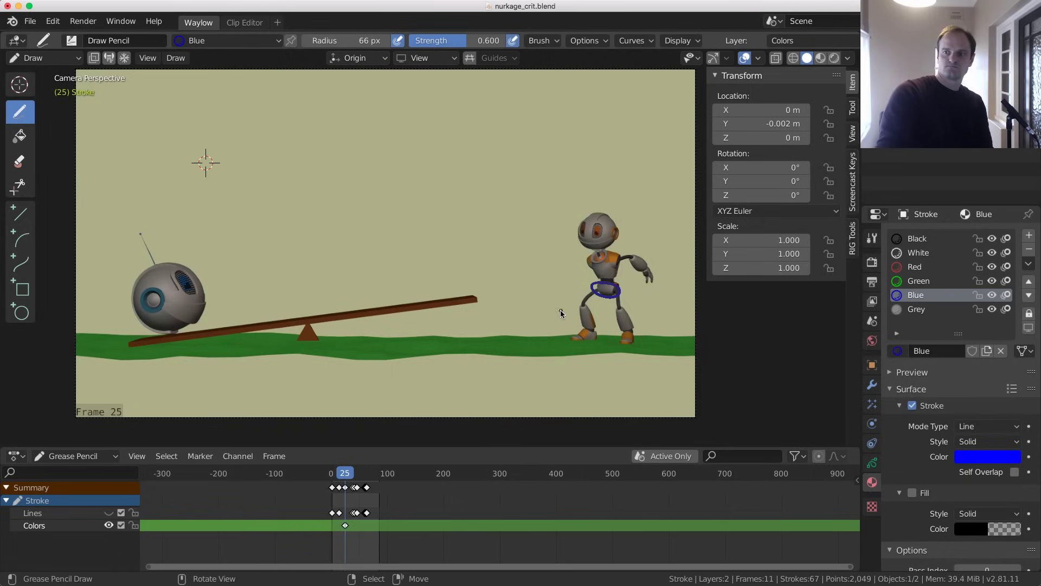
pyautogui.hotkey('ctrl', 'z')
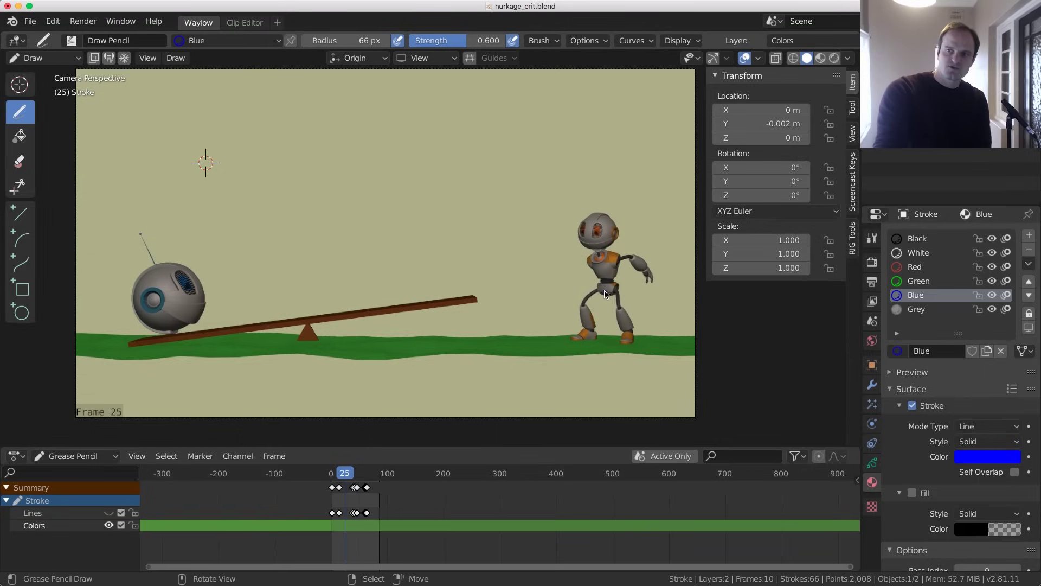
pyautogui.moveTo(605, 288); pyautogui.dragTo(596, 287)
pyautogui.press('Right')
pyautogui.press('Right')
pyautogui.press('Right')
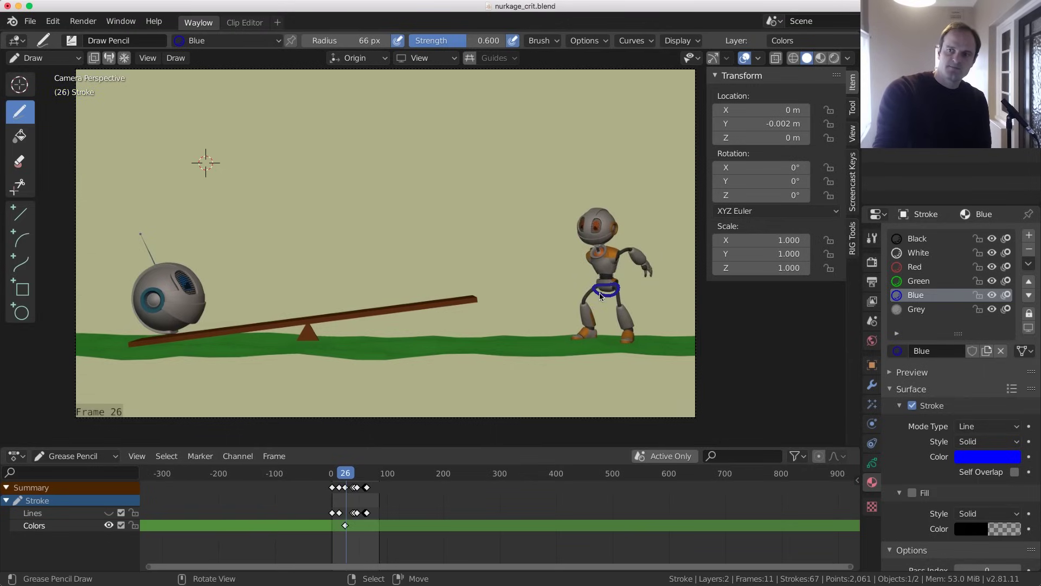
# Draw a blue loop around the robot's raised hips on frame 27
pyautogui.press('Left')
pyautogui.press('Left')
pyautogui.press('Left')
pyautogui.press('Right')
pyautogui.press('Right')
pyautogui.moveTo(611, 273); pyautogui.dragTo(613, 271)
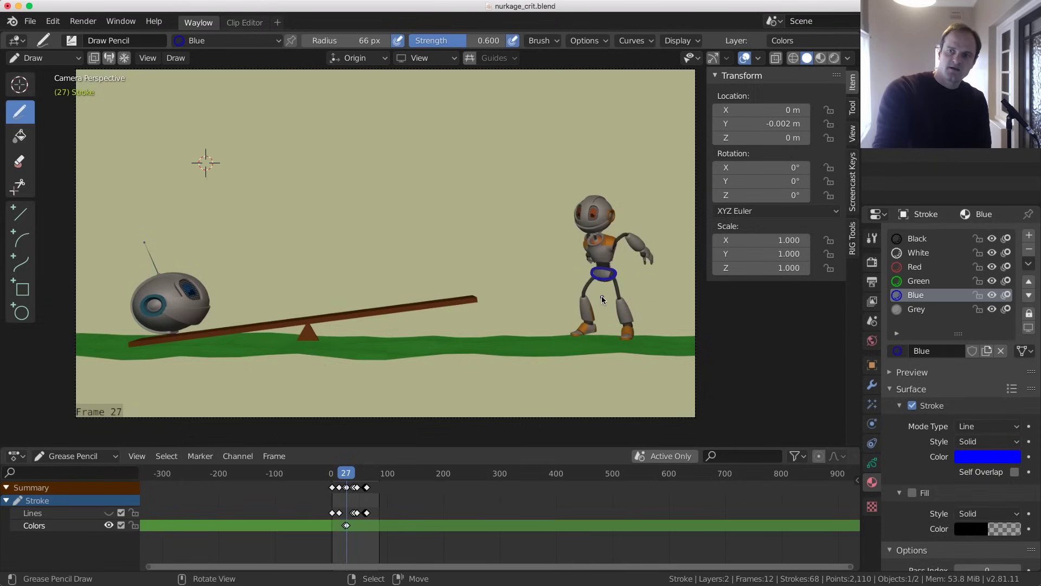
# Flip between frames 25 and 27 to compare the hip height and the planted feet at takeoff
pyautogui.press('Right')
pyautogui.press('Left')
pyautogui.press('Right')
pyautogui.press('Right')
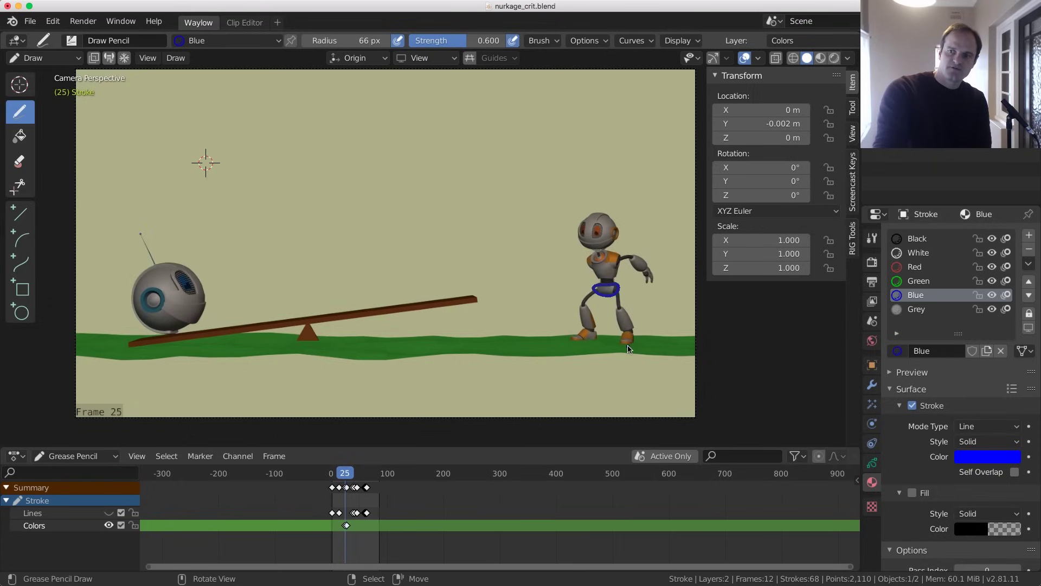
pyautogui.press('Left')
pyautogui.press('Left')
pyautogui.press('Right')
pyautogui.press('Left')
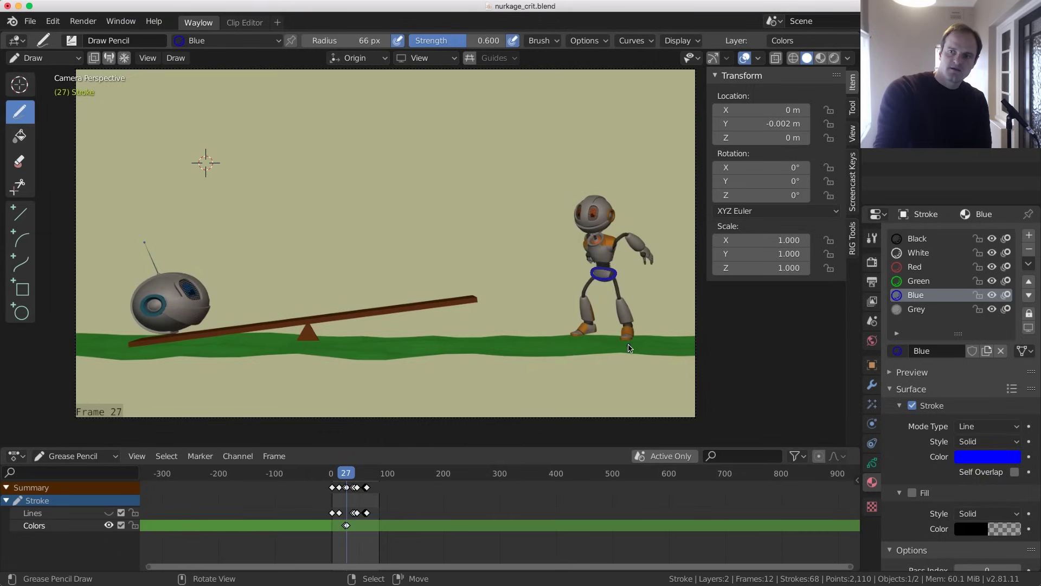
pyautogui.press('Right')
pyautogui.press('Left')
pyautogui.press('Right')
pyautogui.press('Left')
# Sketch straightened legs and planted feet below the hip loop on frame 27
pyautogui.moveTo(625, 331); pyautogui.dragTo(624, 340)
pyautogui.moveTo(611, 281)
pyautogui.mouseDown()
pyautogui.moveTo(625, 328)
pyautogui.moveTo(621, 309)
pyautogui.moveTo(573, 345)
pyautogui.moveTo(593, 338)
pyautogui.moveTo(580, 343)
pyautogui.mouseUp()
pyautogui.moveTo(598, 305); pyautogui.dragTo(588, 332)
# Step through the jump between frames 27 and 38 to compare the airborne poses with the leg sketch
pyautogui.press('Right')
pyautogui.press('Right')
pyautogui.press('Right')
pyautogui.press('Right')
pyautogui.press('Right')
pyautogui.press('Right')
pyautogui.press('Right')
pyautogui.press('Right')
pyautogui.press('Right')
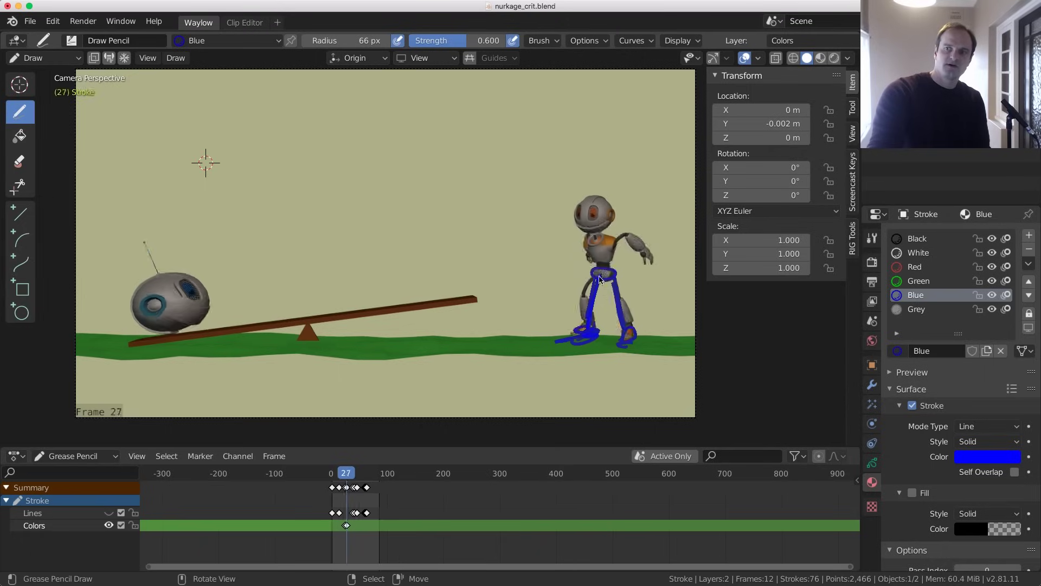
pyautogui.press('Left')
pyautogui.press('Left')
pyautogui.press('Left')
pyautogui.press('Left')
pyautogui.press('Left')
pyautogui.press('Left')
pyautogui.press('Left')
pyautogui.press('Left')
pyautogui.press('Left')
pyautogui.press('Left')
pyautogui.press('Left')
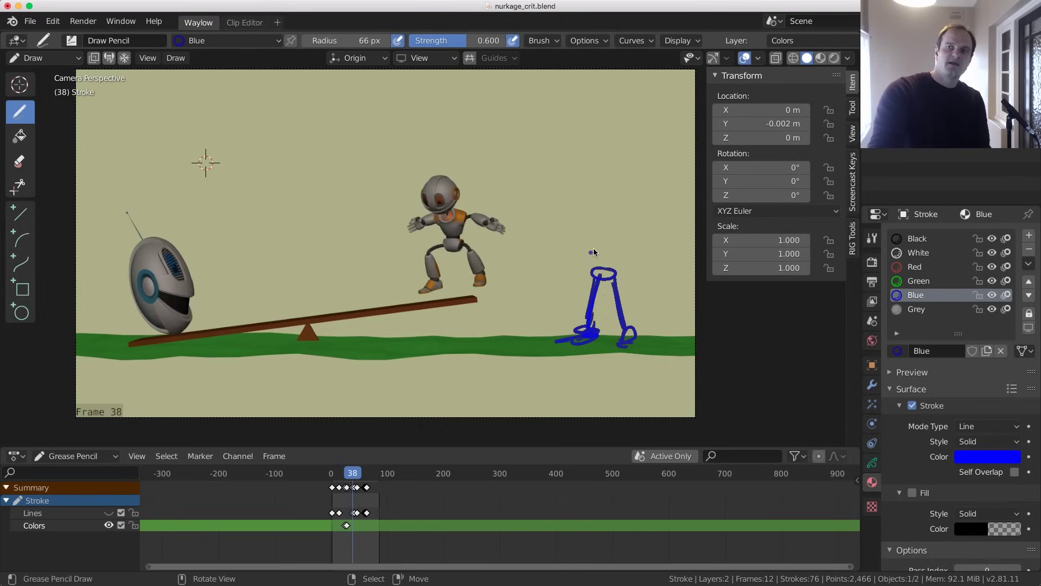
# Review the clip between frames 23 and 40, checking the crouch, takeoff and landing, and return to frame 27
pyautogui.press('Right')
pyautogui.press('Right')
pyautogui.press('Right')
pyautogui.press('Right')
pyautogui.press('Right')
pyautogui.press('Right')
pyautogui.press('Right')
pyautogui.press('Right')
pyautogui.press('Right')
pyautogui.press('Right')
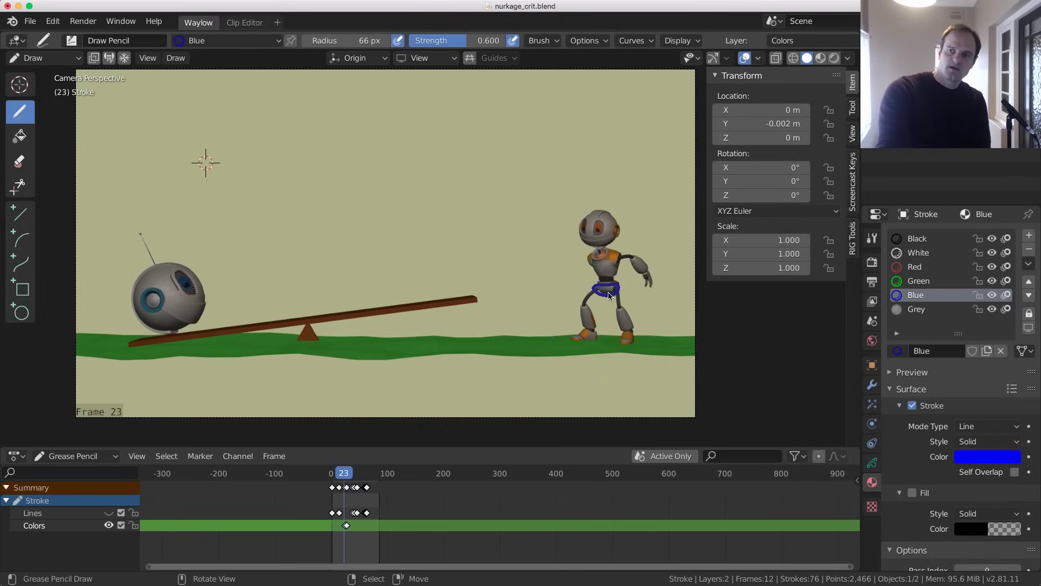
pyautogui.press('Right')
pyautogui.press('Right')
pyautogui.press('Right')
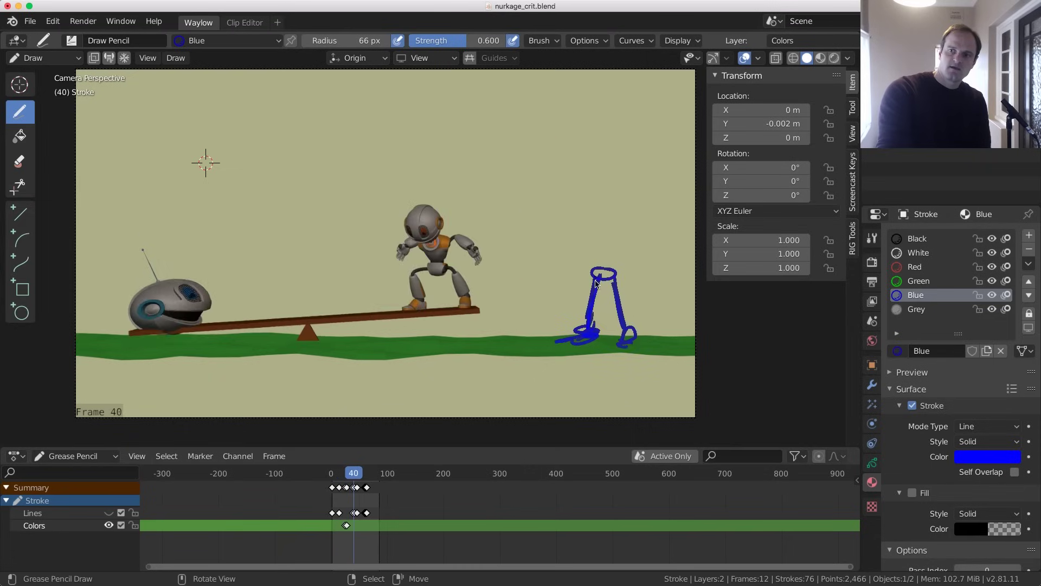
pyautogui.press('Left')
pyautogui.press('Left')
pyautogui.press('Left')
pyautogui.press('Left')
pyautogui.press('Left')
pyautogui.press('Left')
pyautogui.press('Left')
pyautogui.press('Left')
pyautogui.press('Left')
pyautogui.press('Left')
pyautogui.press('Left')
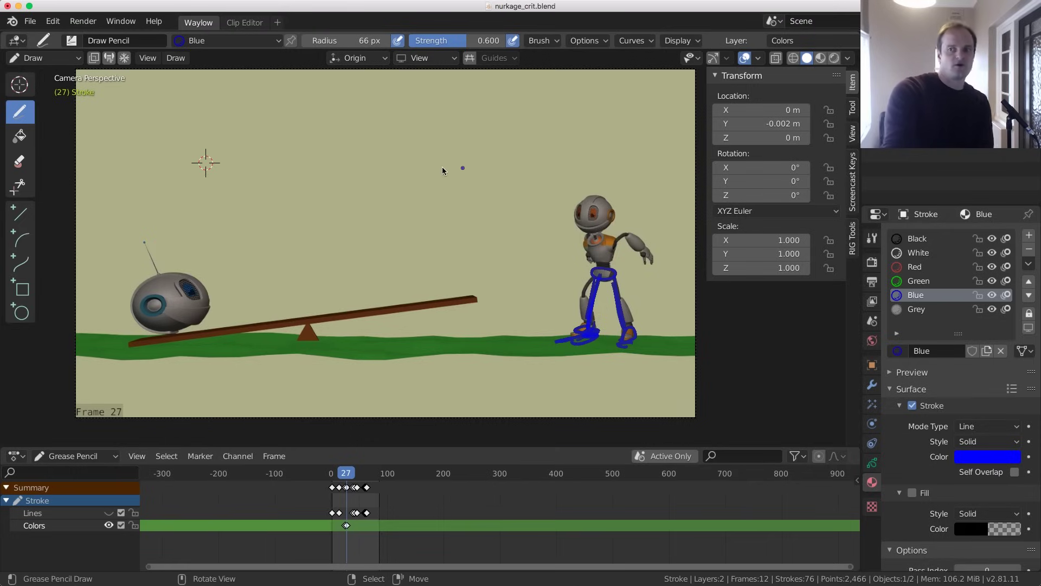
# Sketch a high jump arc from the robot on frame 27 and a flatter path over its head in mid-air
pyautogui.moveTo(544, 214)
pyautogui.mouseDown()
pyautogui.moveTo(526, 167)
pyautogui.moveTo(470, 130)
pyautogui.moveTo(435, 138)
pyautogui.moveTo(424, 173)
pyautogui.mouseUp()
pyautogui.press('space')
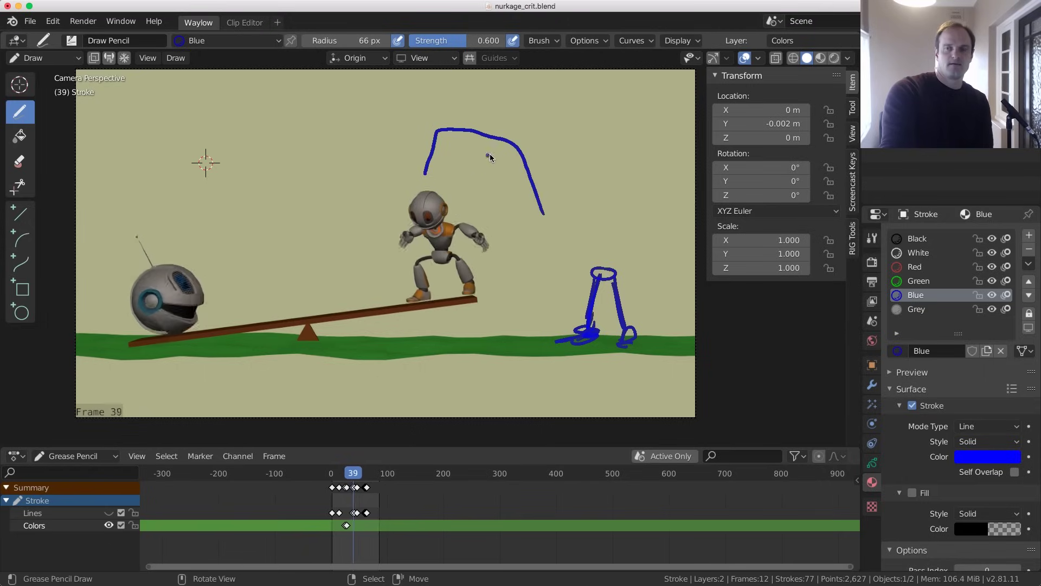
pyautogui.moveTo(431, 169)
pyautogui.mouseDown()
pyautogui.moveTo(507, 138)
pyautogui.moveTo(531, 157)
pyautogui.moveTo(439, 163)
pyautogui.mouseUp()
pyautogui.press('Right')
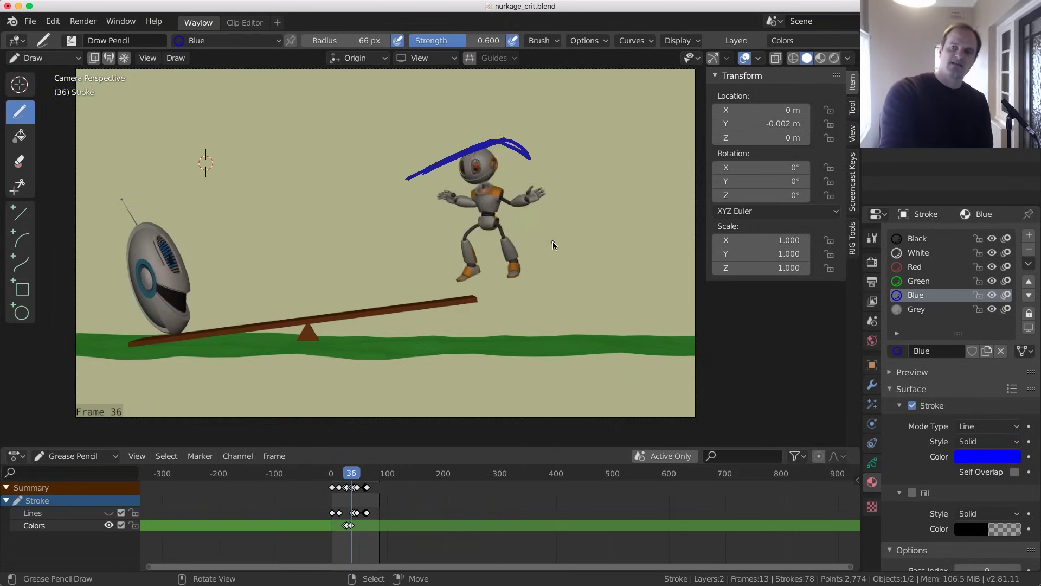
# Step between the takeoff at frame 27 and the airborne pose at frame 36 to compare the two paths
pyautogui.press('Left')
pyautogui.press('Left')
pyautogui.press('Left')
pyautogui.press('Left')
pyautogui.press('Left')
pyautogui.press('Left')
pyautogui.press('Left')
pyautogui.press('Left')
pyautogui.press('Right')
pyautogui.press('Right')
pyautogui.press('Right')
pyautogui.press('Right')
pyautogui.press('Right')
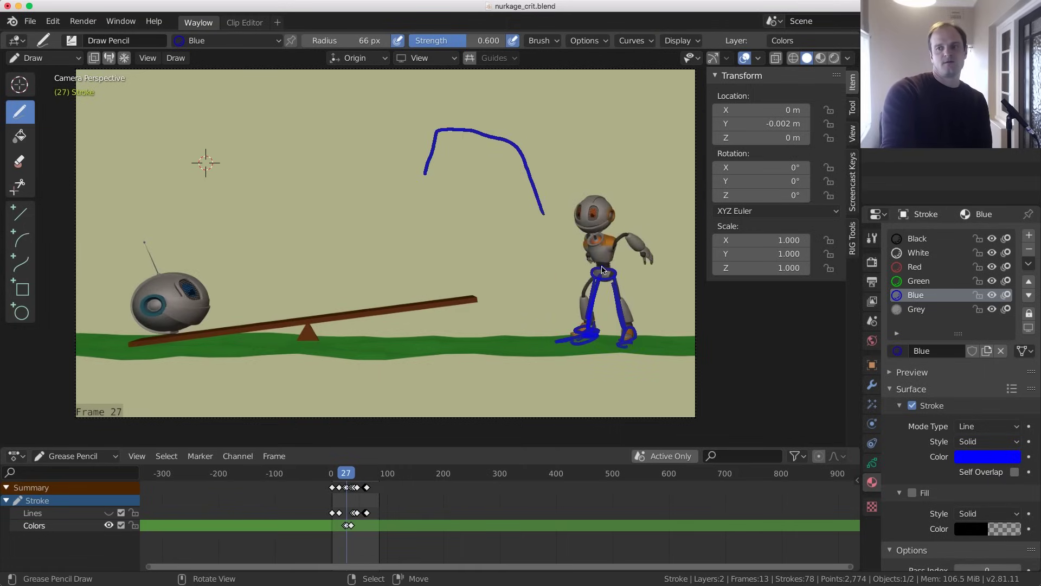
pyautogui.press('Right')
pyautogui.press('Right')
pyautogui.press('Right')
pyautogui.press('Right')
pyautogui.press('Right')
pyautogui.press('Right')
pyautogui.press('Right')
pyautogui.press('Right')
pyautogui.press('Right')
pyautogui.press('Right')
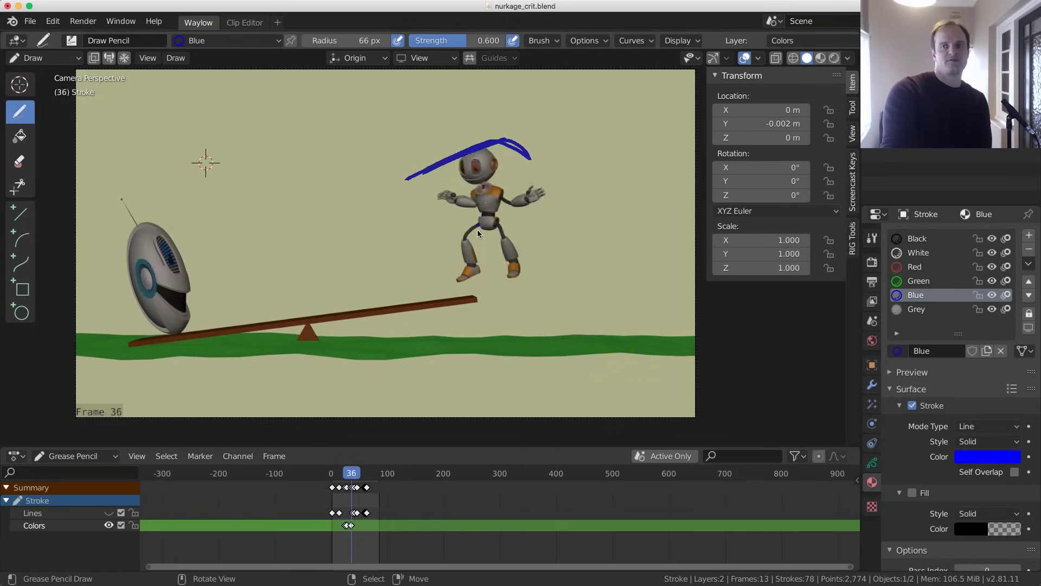
# Step through the landing up to frame 46 and back to examine how the robot settles on the seesaw
pyautogui.press('Right')
pyautogui.press('Right')
pyautogui.press('Right')
pyautogui.press('Right')
pyautogui.press('Right')
pyautogui.press('Right')
pyautogui.press('Right')
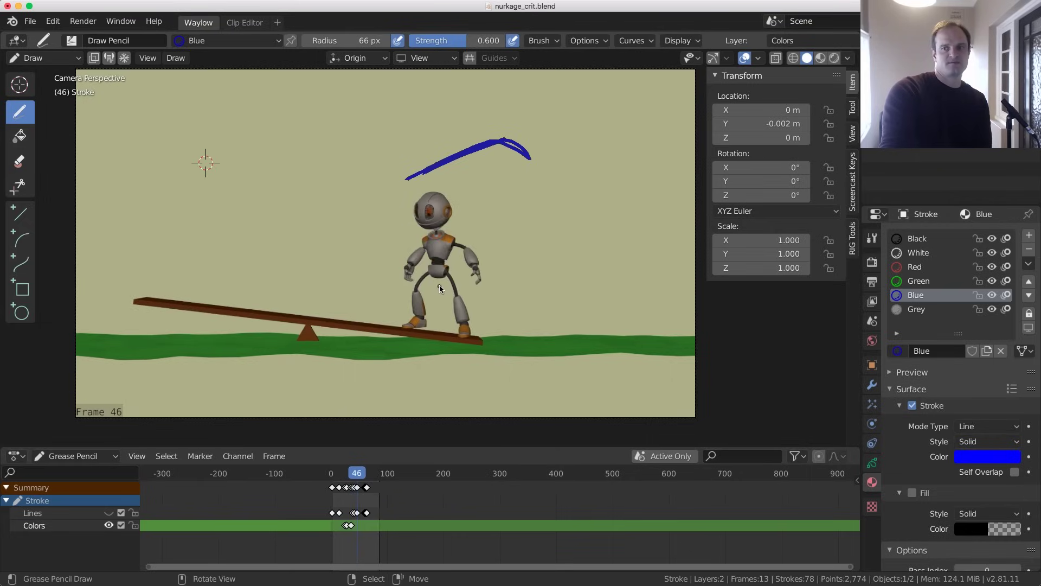
pyautogui.press('Left')
pyautogui.press('Left')
pyautogui.press('Left')
pyautogui.press('Left')
pyautogui.press('Left')
pyautogui.press('Left')
pyautogui.press('Left')
pyautogui.press('Left')
pyautogui.press('Left')
pyautogui.press('Left')
pyautogui.press('Left')
pyautogui.press('Left')
pyautogui.press('Left')
pyautogui.press('Left')
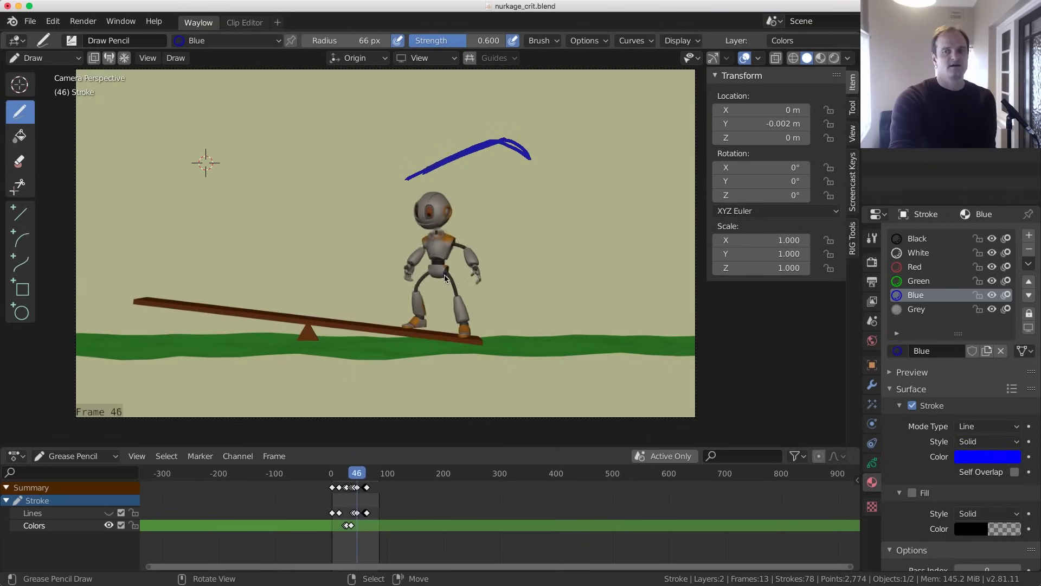
# Flip between frames 37 and 39 to examine the robot's feet as they reach the seesaw
pyautogui.press('Right')
pyautogui.press('Right')
pyautogui.press('Right')
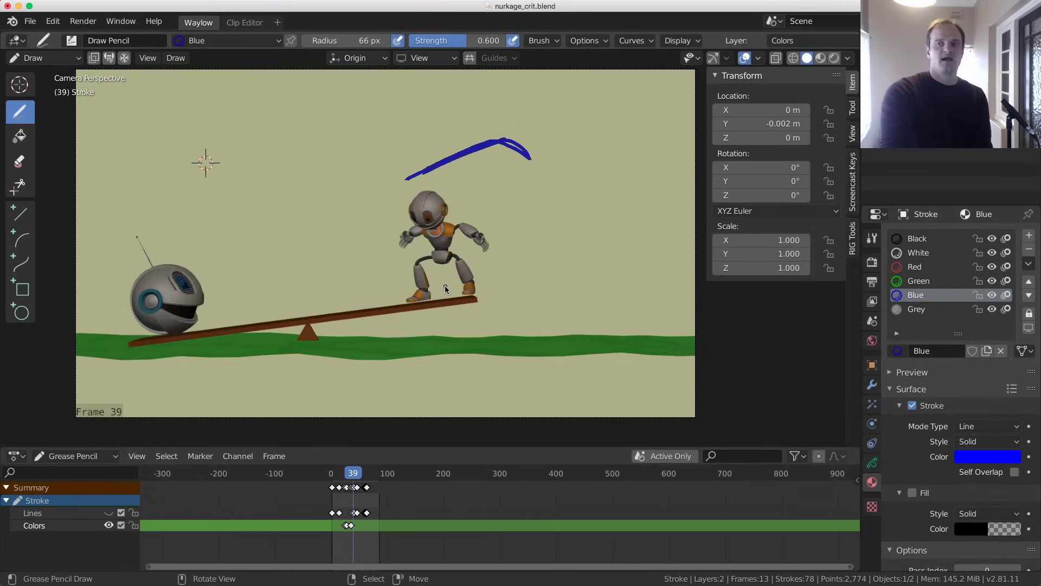
pyautogui.press('Left')
pyautogui.press('Left')
pyautogui.press('Right')
pyautogui.press('Right')
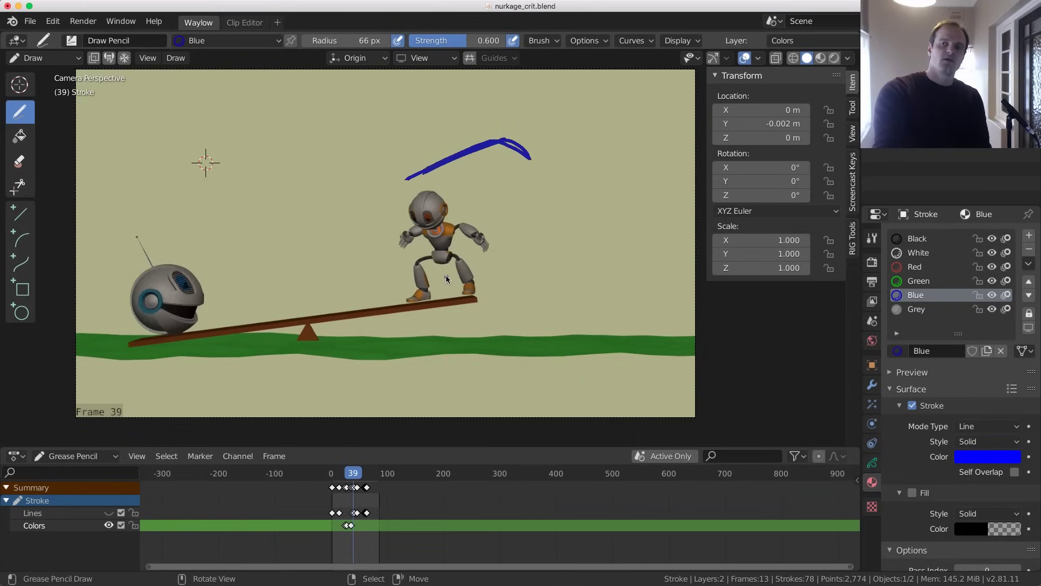
pyautogui.press('Right')
pyautogui.press('Left')
pyautogui.press('Left')
pyautogui.press('Left')
pyautogui.press('Left')
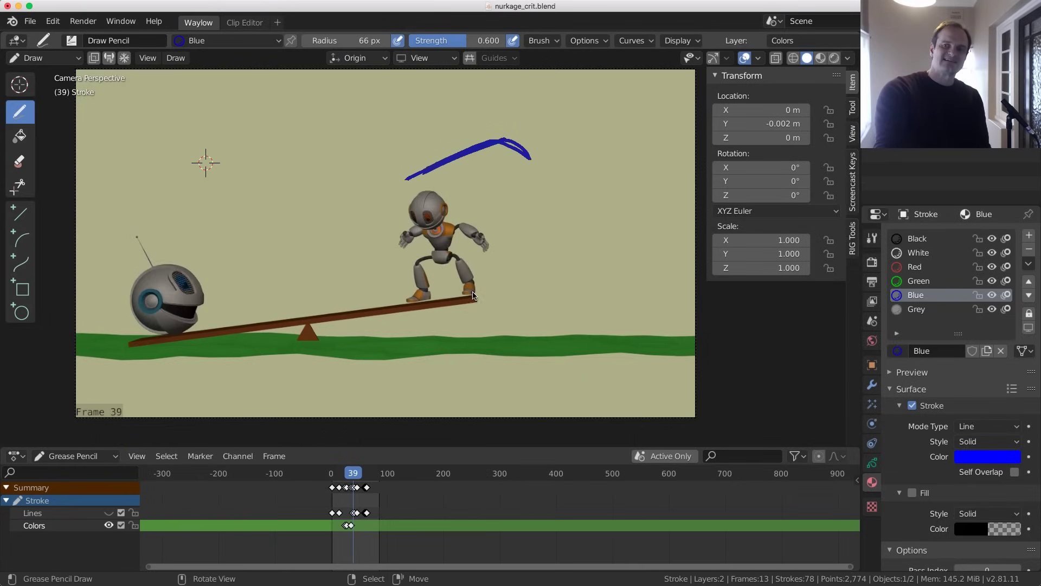
pyautogui.press('Right')
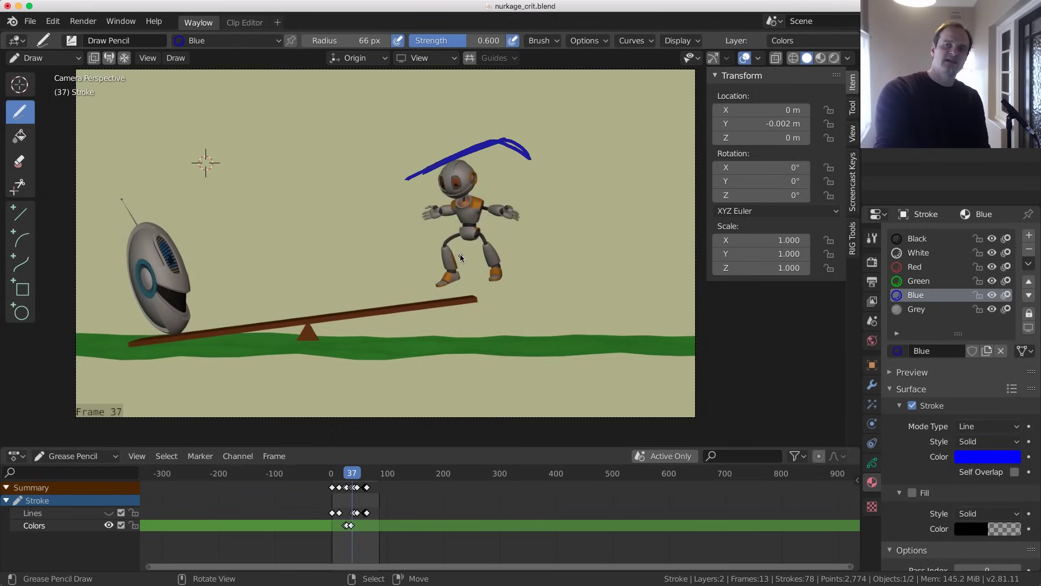
pyautogui.press('Right')
pyautogui.press('Left')
pyautogui.press('Right')
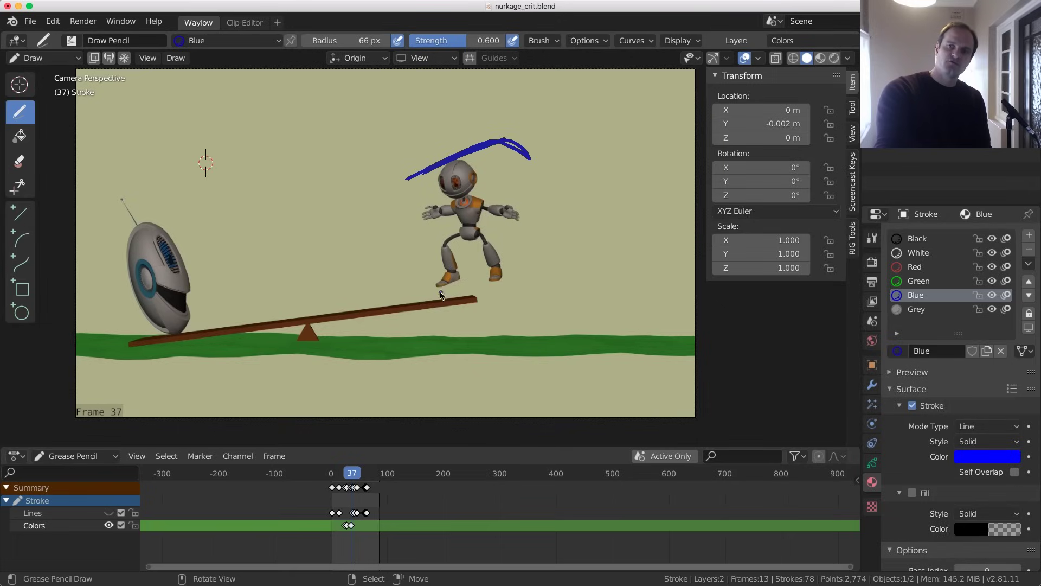
# Sketch the robot's hips and extended legs reaching the seesaw on frames 37 and 38
pyautogui.moveTo(434, 295)
pyautogui.mouseDown()
pyautogui.moveTo(442, 232)
pyautogui.moveTo(463, 231)
pyautogui.moveTo(459, 292)
pyautogui.moveTo(456, 222)
pyautogui.moveTo(450, 296)
pyautogui.mouseUp()
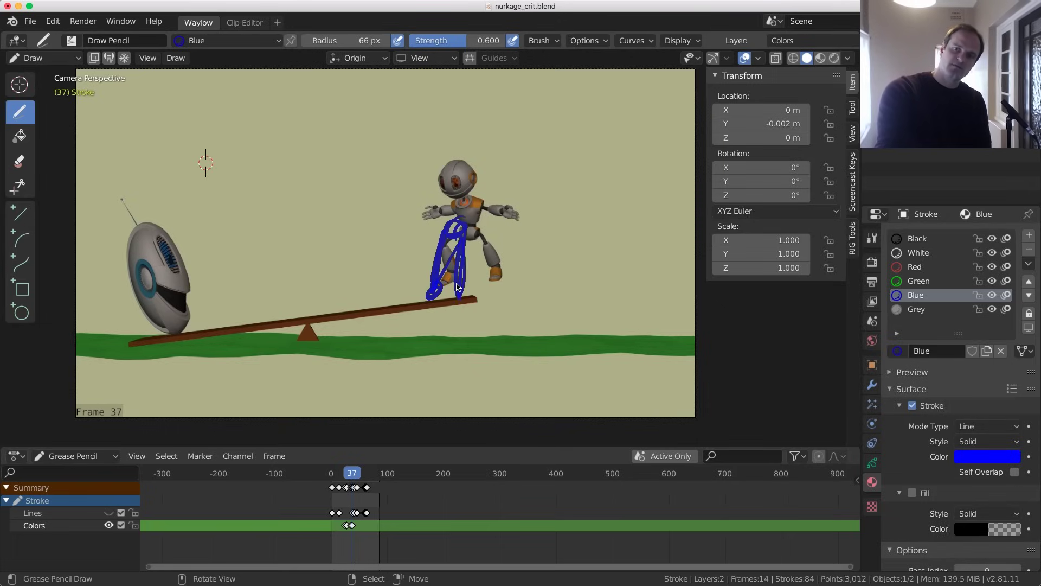
pyautogui.moveTo(461, 223); pyautogui.dragTo(469, 287)
pyautogui.press('Right')
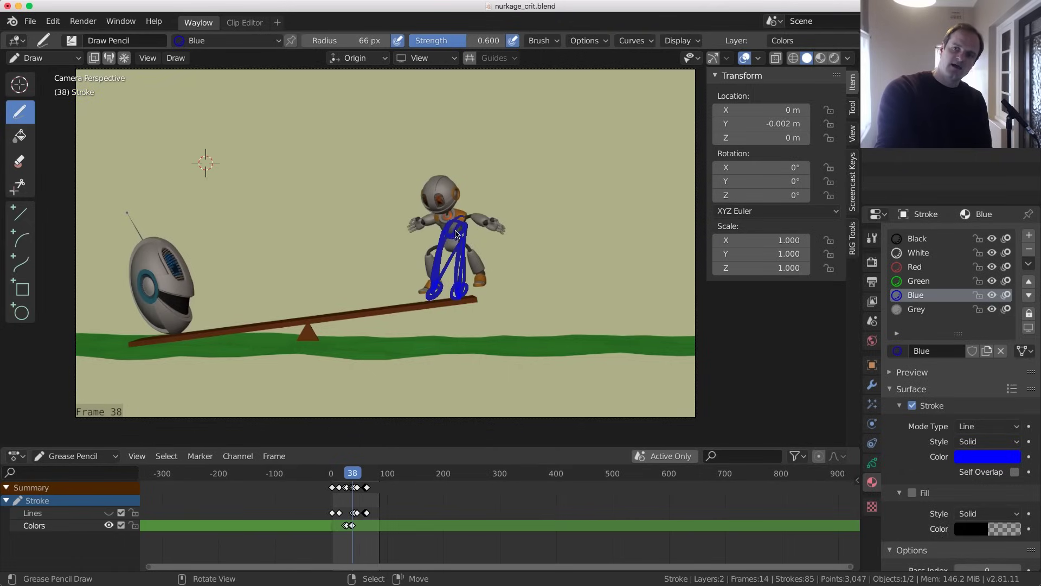
pyautogui.moveTo(456, 234)
pyautogui.mouseDown()
pyautogui.moveTo(437, 297)
pyautogui.moveTo(437, 289)
pyautogui.mouseUp()
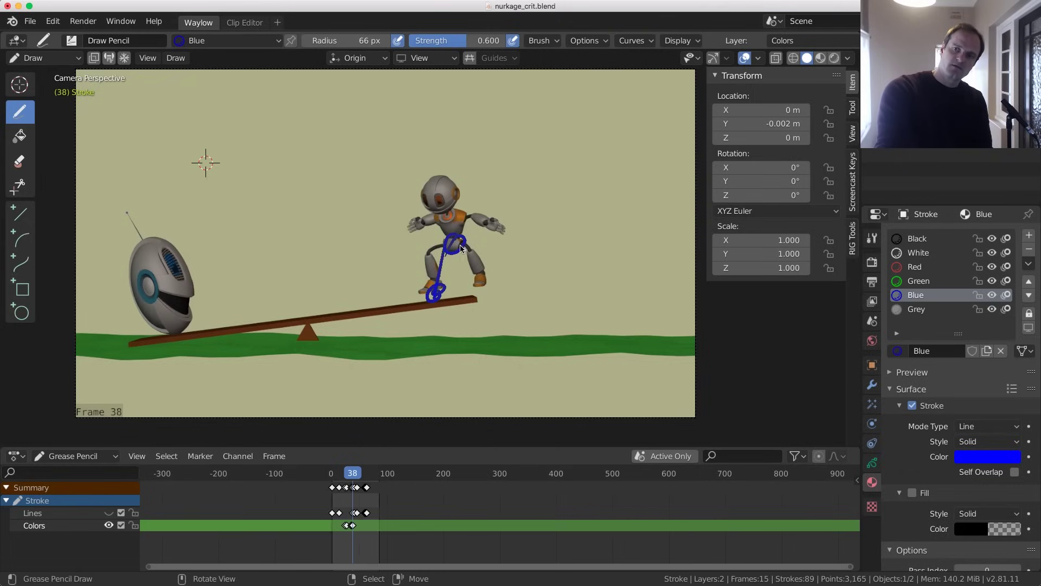
# Sketch the robot's lowered hips and bent legs in blue on frame 43, with both feet planted on the seesaw
pyautogui.press('Right')
pyautogui.press('Right')
pyautogui.press('Right')
pyautogui.press('Right')
pyautogui.press('Right')
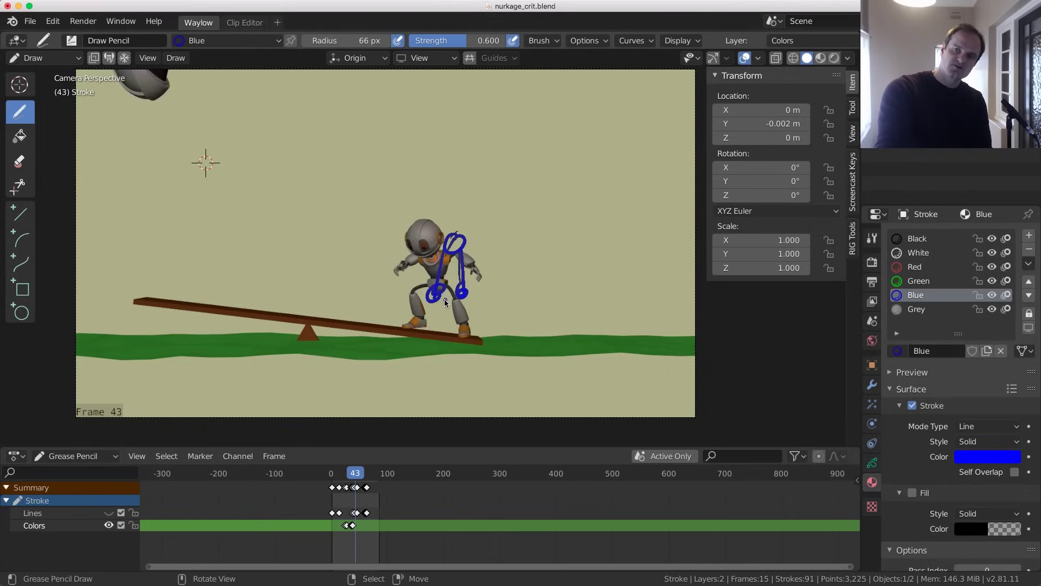
pyautogui.moveTo(439, 291); pyautogui.dragTo(441, 297)
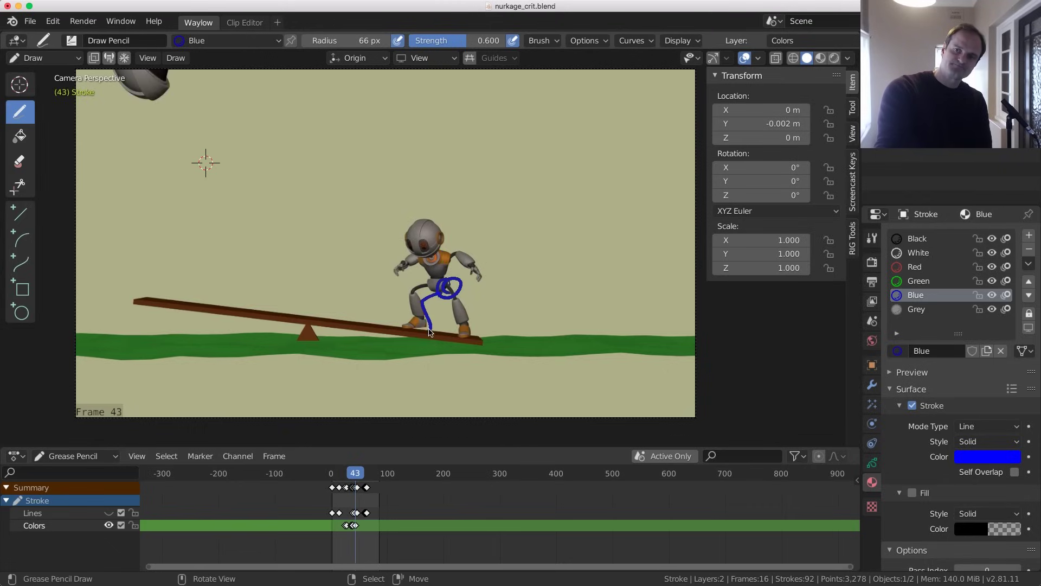
pyautogui.moveTo(429, 331)
pyautogui.mouseDown()
pyautogui.moveTo(465, 341)
pyautogui.moveTo(461, 328)
pyautogui.mouseUp()
# Step between frames 40 and 51 to compare the sketched landing poses with the robot's settling motion
pyautogui.press('Left')
pyautogui.press('Left')
pyautogui.press('Left')
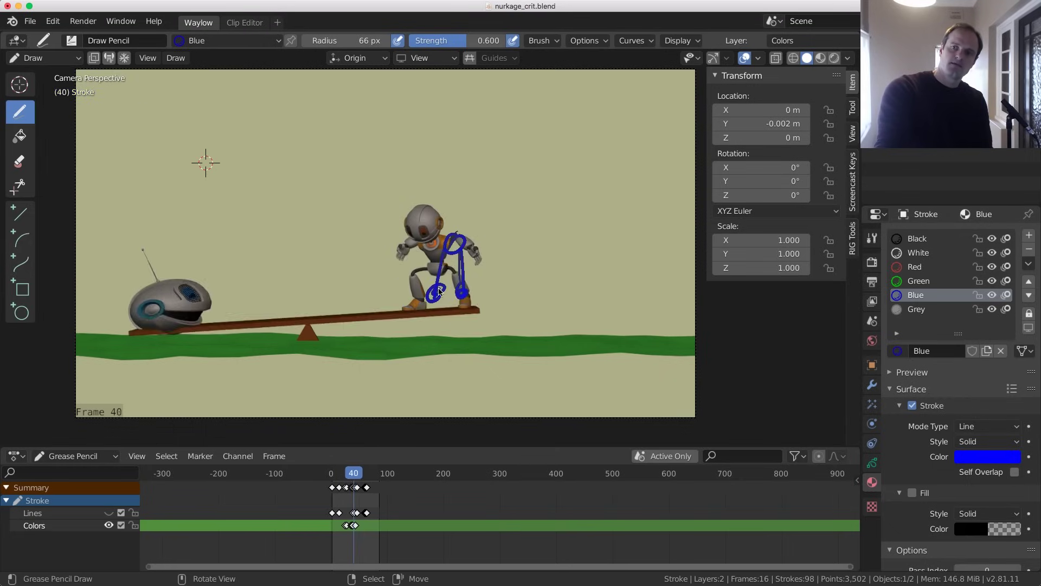
pyautogui.press('Right')
pyautogui.press('Right')
pyautogui.press('Right')
pyautogui.press('Right')
pyautogui.press('Right')
pyautogui.press('Right')
pyautogui.press('Right')
pyautogui.press('Right')
pyautogui.press('Right')
pyautogui.press('Right')
pyautogui.press('Right')
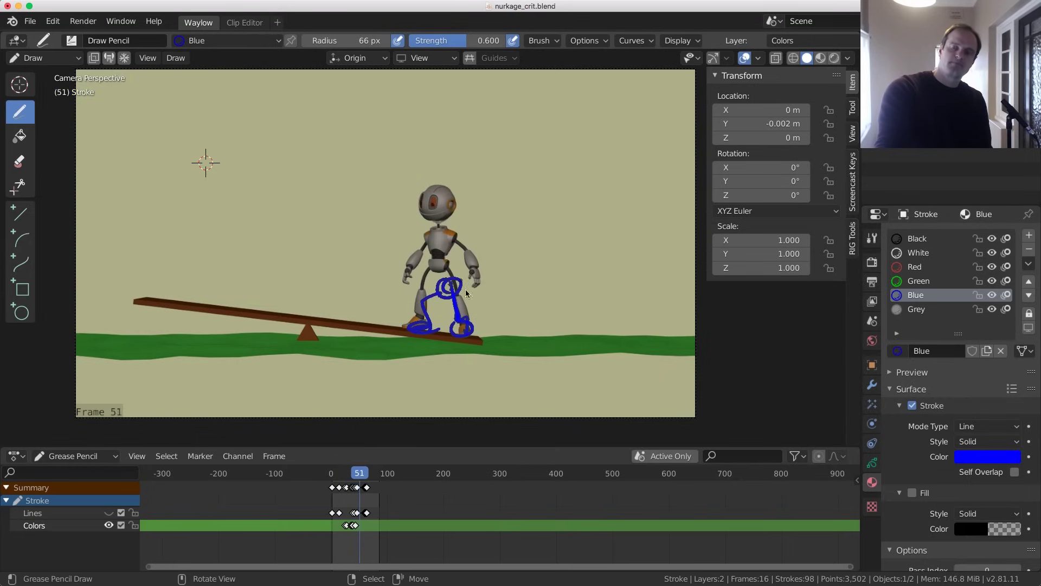
pyautogui.moveTo(358, 518)
pyautogui.mouseDown()
pyautogui.moveTo(344, 518)
pyautogui.moveTo(353, 518)
pyautogui.mouseUp()
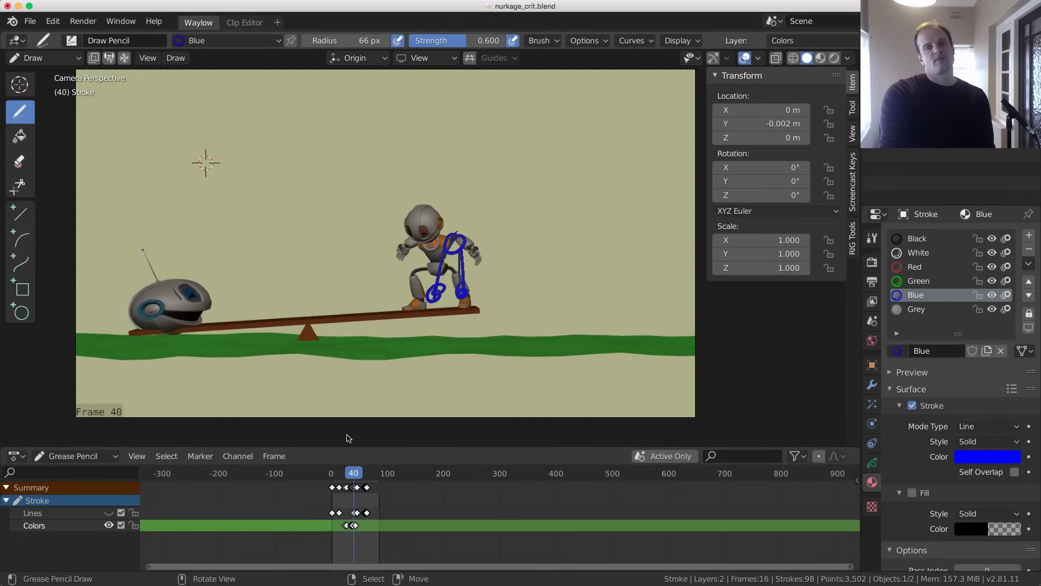
# Flip between frames 39 and 40 to examine how the seesaw moves under the robot's feet at impact
pyautogui.press('Left')
pyautogui.press('Right')
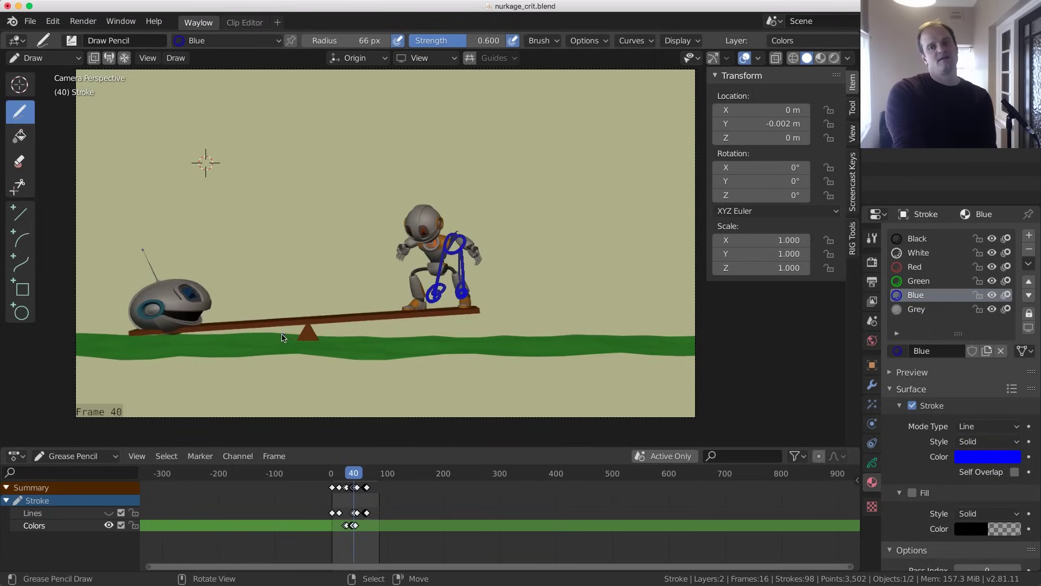
pyautogui.press('Left')
pyautogui.press('Right')
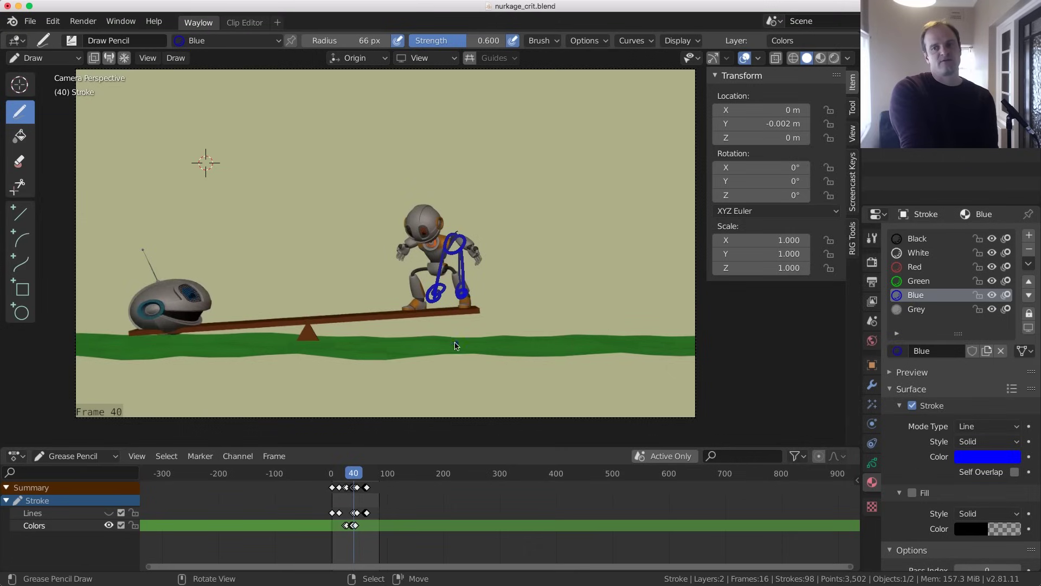
pyautogui.press('Left')
pyautogui.press('Right')
# Trace the seesaw plank under the robot's feet with blue strokes on frames 39 and 40
pyautogui.press('Left')
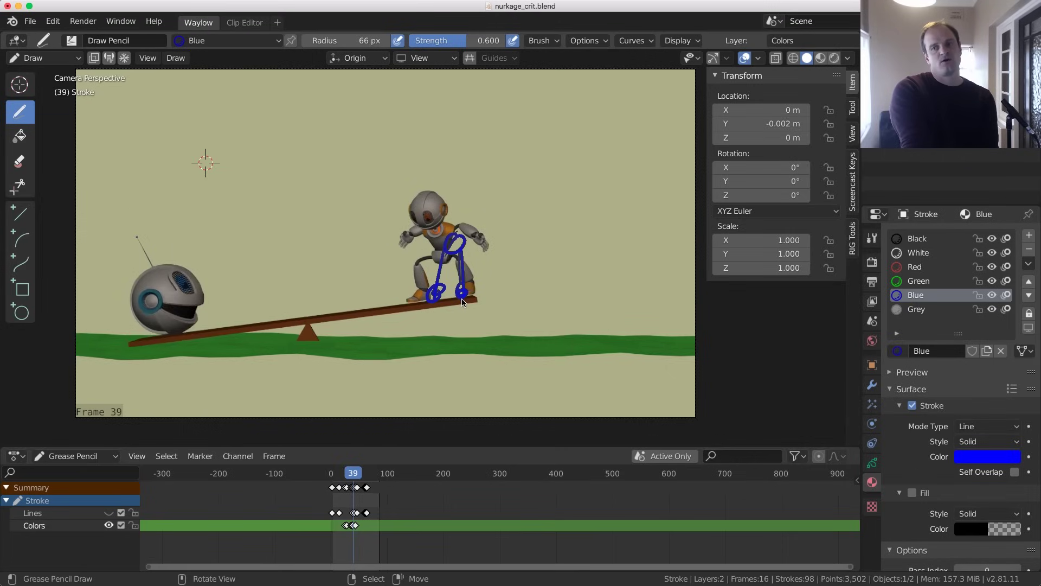
pyautogui.moveTo(457, 301); pyautogui.dragTo(363, 314)
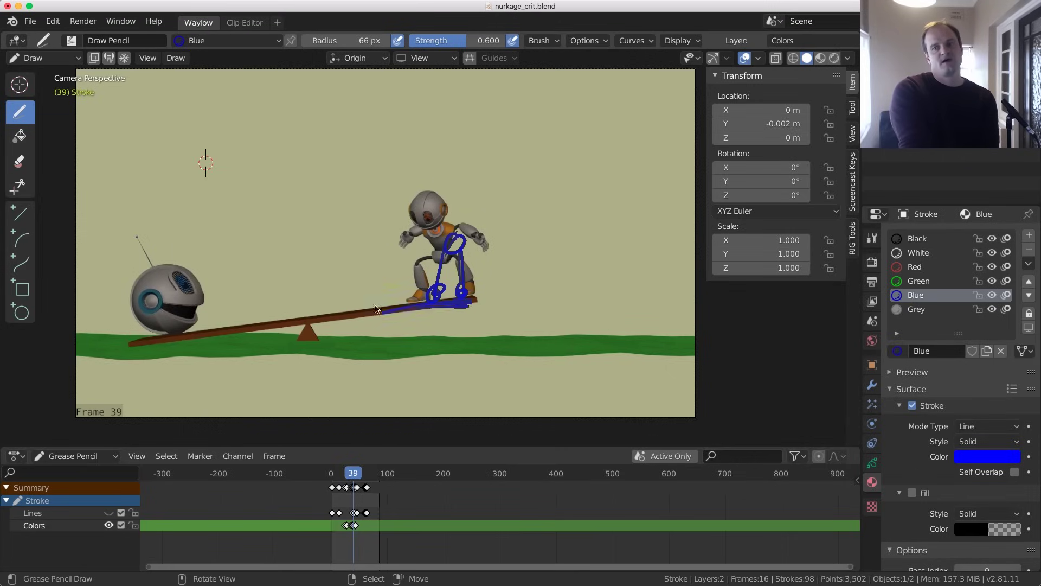
pyautogui.press('Right')
pyautogui.hotkey('ctrl', 'z')
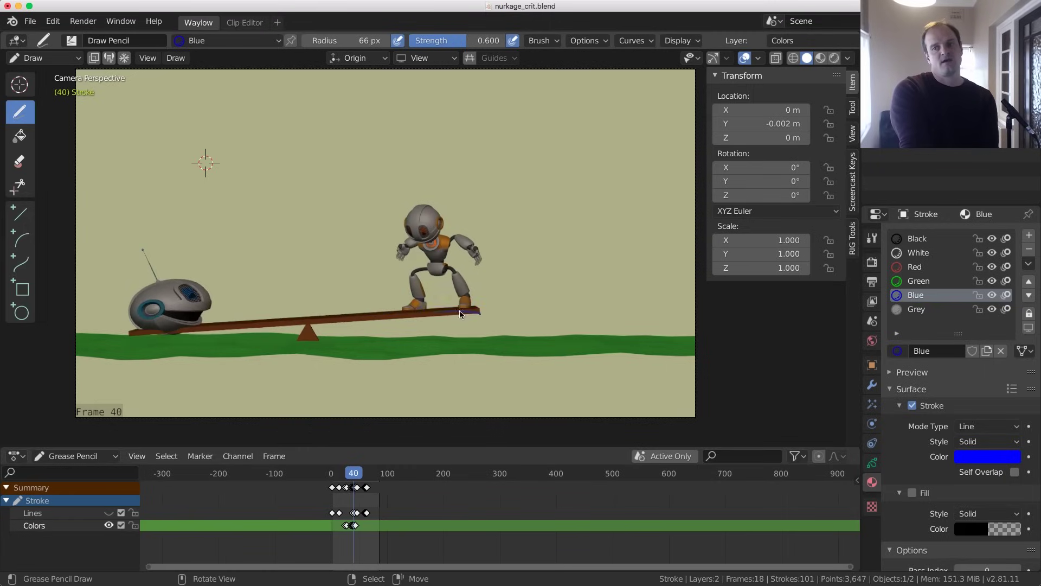
pyautogui.moveTo(477, 312); pyautogui.dragTo(401, 314)
# Step back and forth through frames 38 to 43 to examine the timing of the seesaw's tilt after the landing
pyautogui.press('Right')
pyautogui.press('Left')
pyautogui.press('Left')
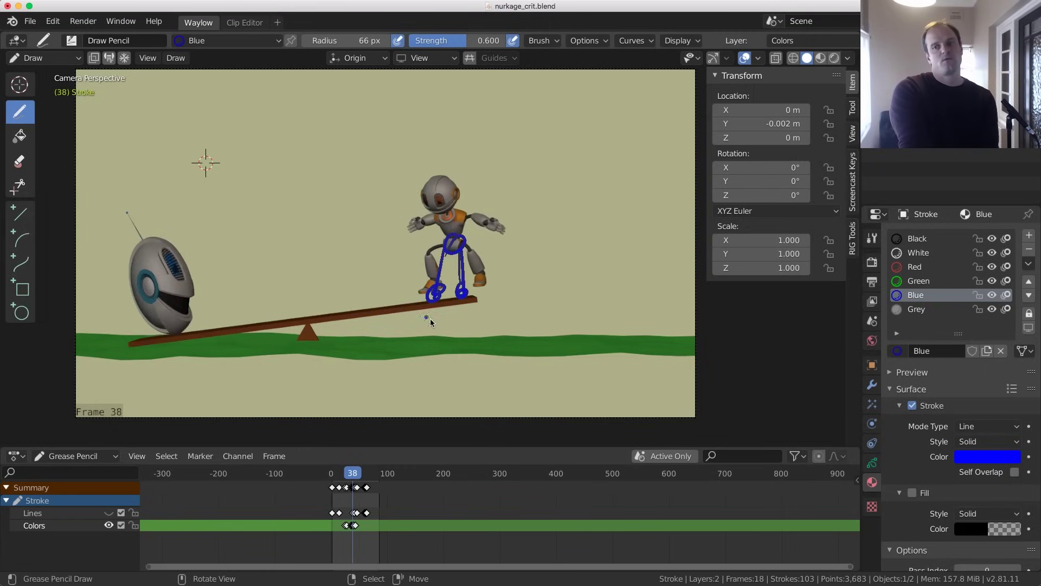
pyautogui.press('Right')
pyautogui.press('Right')
pyautogui.press('Right')
pyautogui.press('Right')
pyautogui.press('Left')
pyautogui.press('Left')
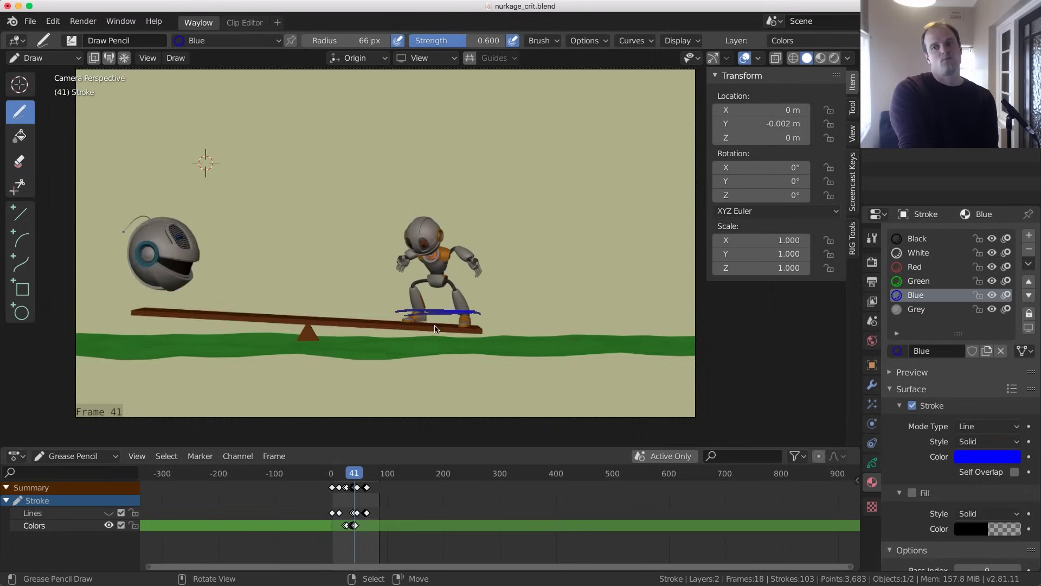
pyautogui.press('Left')
pyautogui.press('Right')
pyautogui.press('Left')
pyautogui.press('Left')
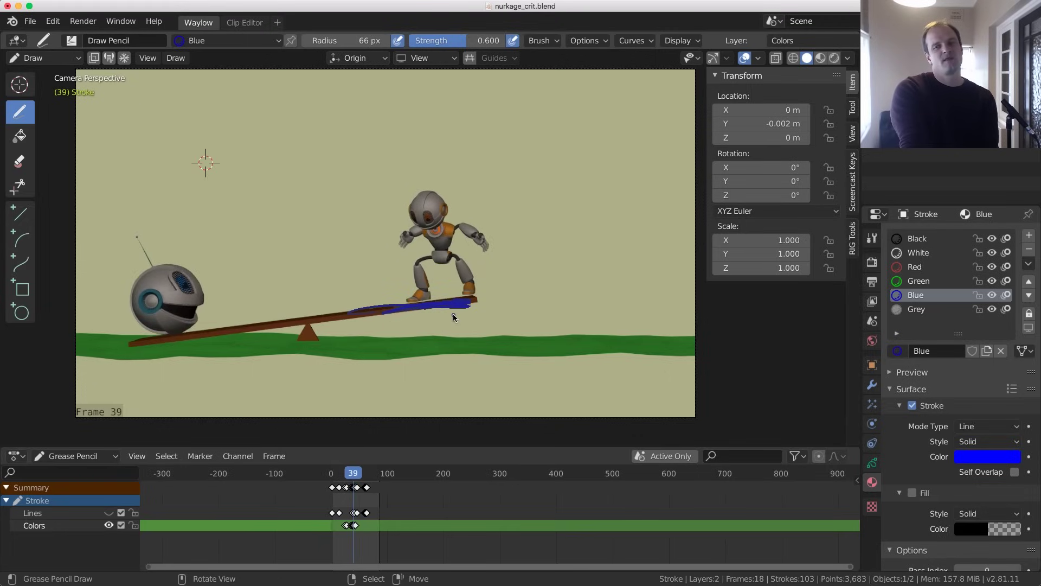
pyautogui.press('Left')
pyautogui.press('Right')
pyautogui.press('Right')
pyautogui.press('Right')
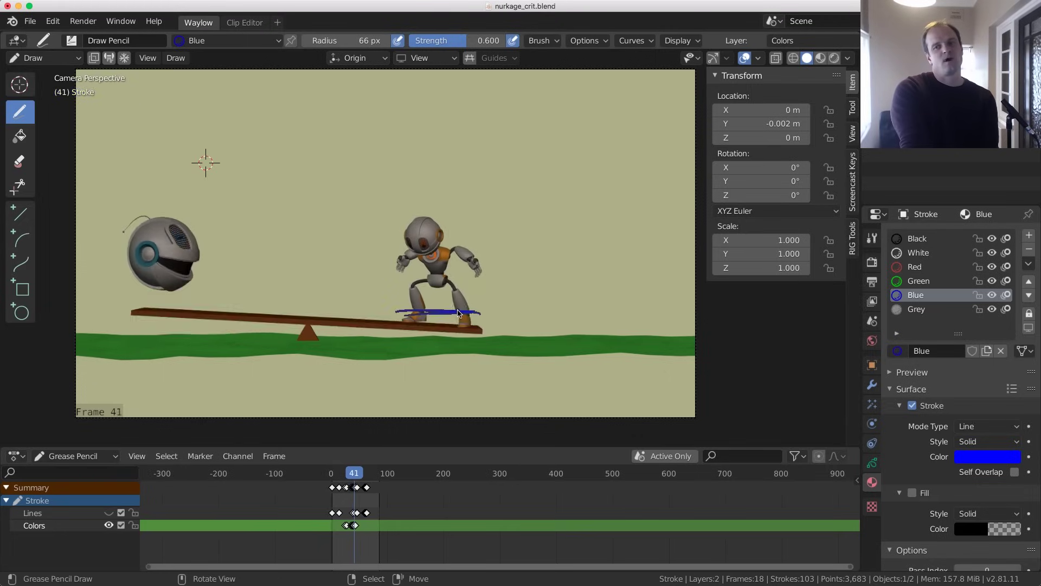
pyautogui.press('Right')
pyautogui.press('Right')
pyautogui.press('Left')
pyautogui.press('Left')
pyautogui.press('Right')
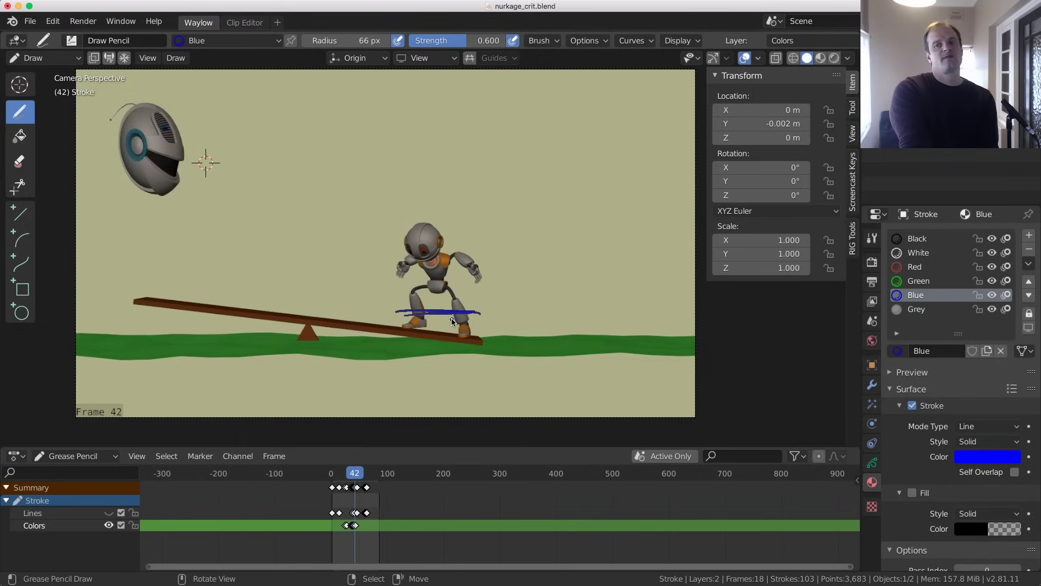
pyautogui.press('Left')
pyautogui.press('Left')
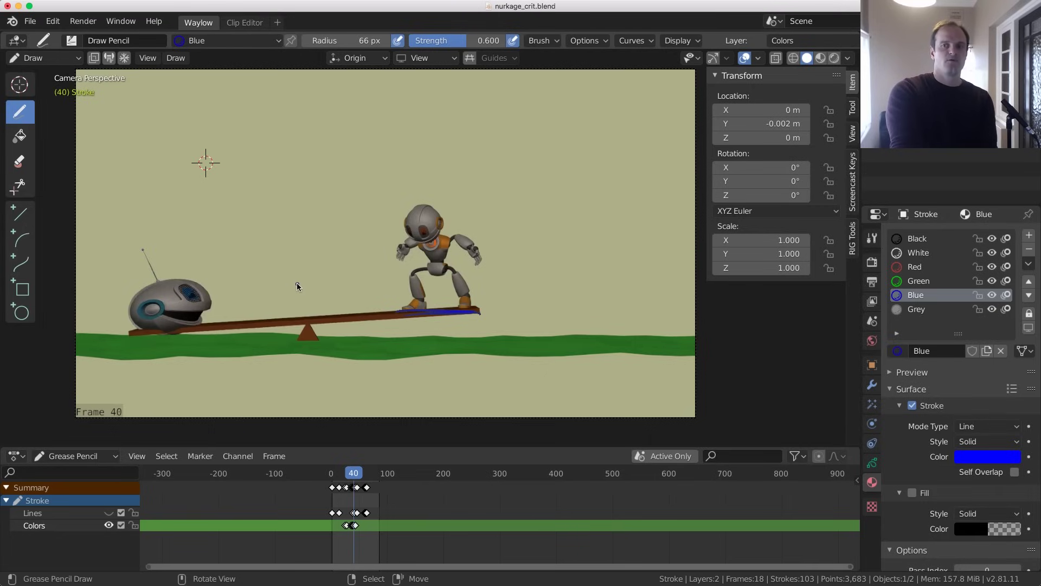
# On frame 42, sketch the plank bending over the pivot with its far end lagging low, and add strokes above that end
pyautogui.press('Right')
pyautogui.press('Right')
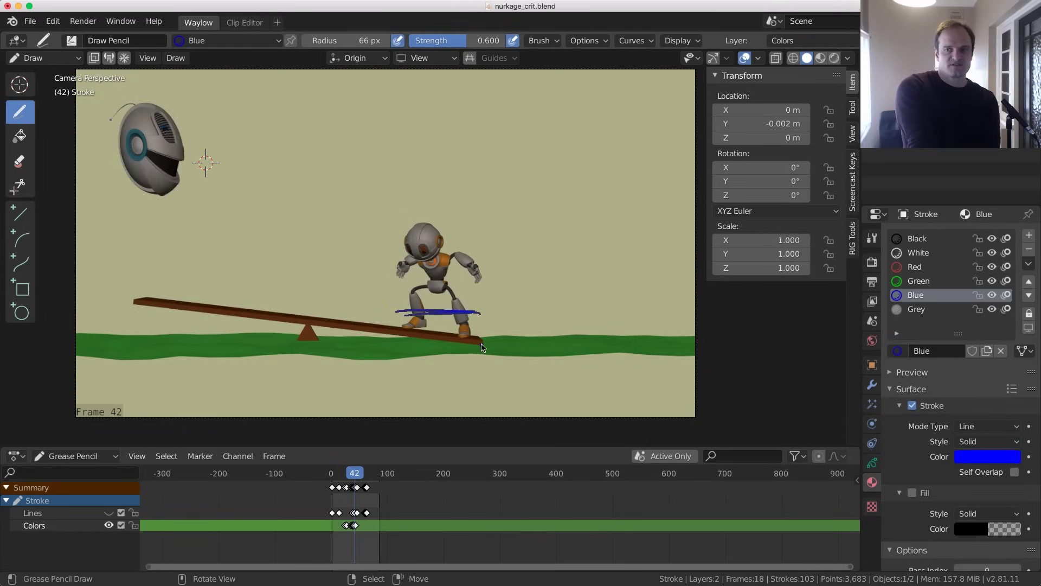
pyautogui.moveTo(481, 347); pyautogui.dragTo(384, 328)
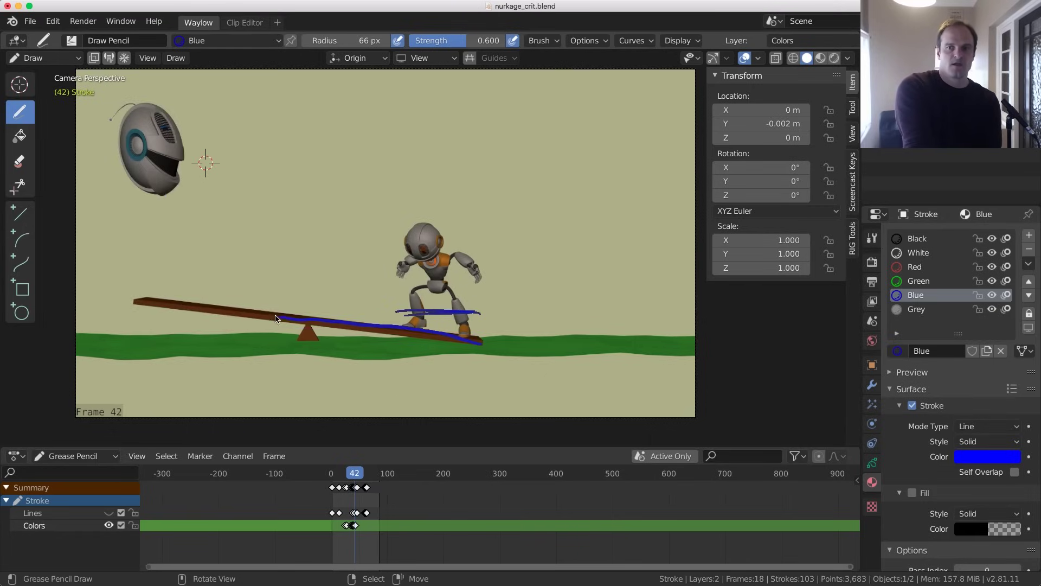
pyautogui.moveTo(172, 328)
pyautogui.mouseDown()
pyautogui.moveTo(324, 324)
pyautogui.moveTo(462, 348)
pyautogui.moveTo(306, 325)
pyautogui.moveTo(160, 340)
pyautogui.moveTo(197, 321)
pyautogui.mouseUp()
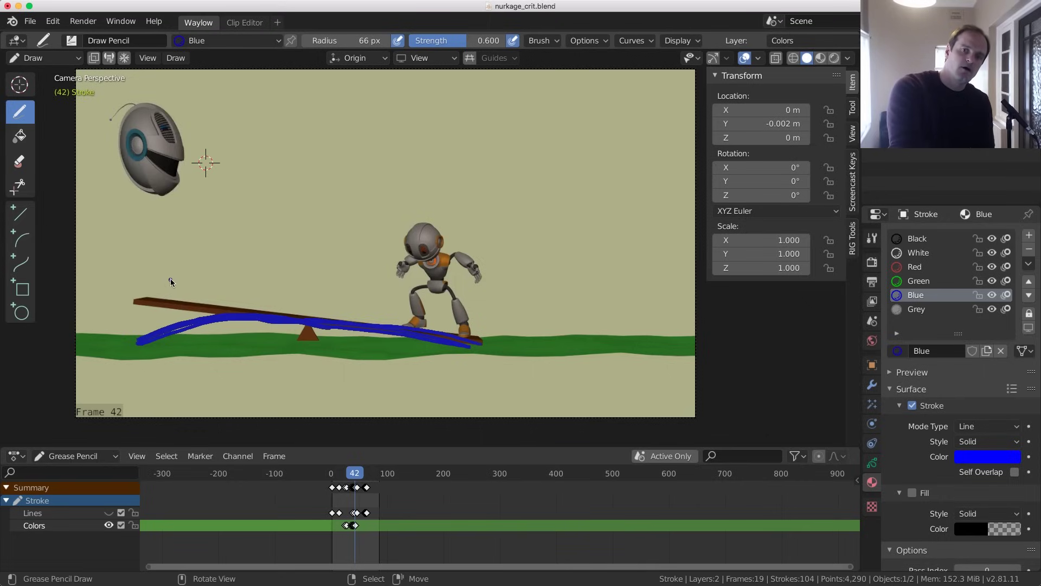
pyautogui.moveTo(174, 276)
pyautogui.mouseDown()
pyautogui.moveTo(127, 294)
pyautogui.moveTo(187, 278)
pyautogui.moveTo(147, 298)
pyautogui.mouseUp()
# On frame 43, sketch the plank whipping upward at its far end with a tall stretched oval for the egg-shaped robot on it
pyautogui.press('Right')
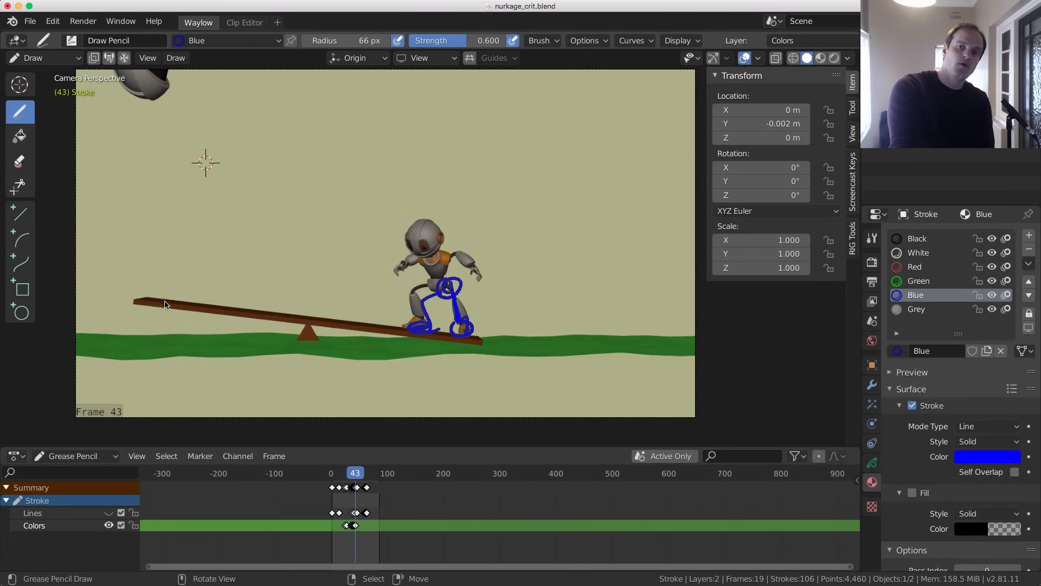
pyautogui.moveTo(394, 333)
pyautogui.mouseDown()
pyautogui.moveTo(223, 307)
pyautogui.moveTo(137, 275)
pyautogui.moveTo(220, 320)
pyautogui.mouseUp()
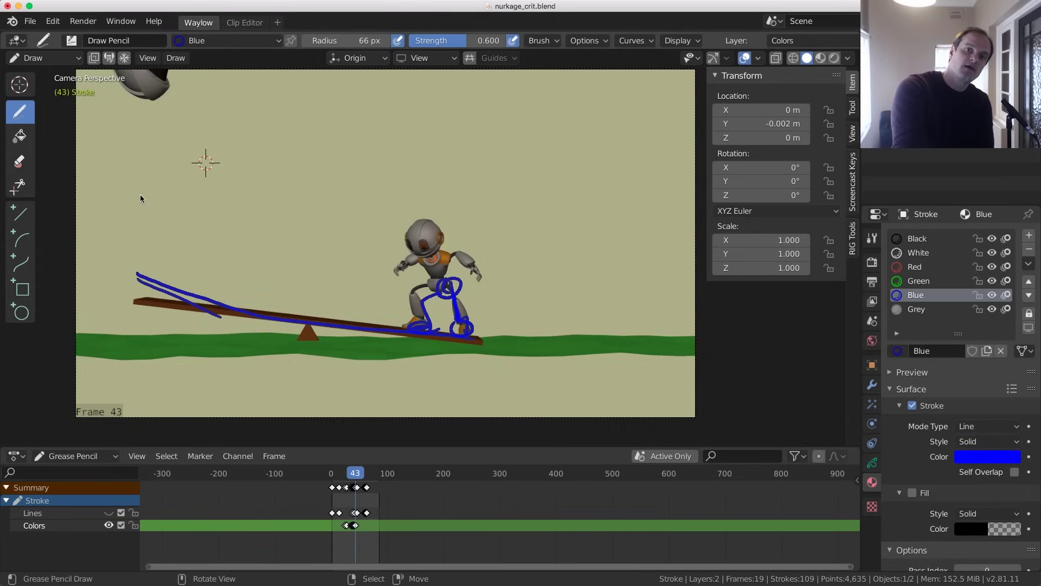
pyautogui.moveTo(140, 198)
pyautogui.mouseDown()
pyautogui.moveTo(161, 179)
pyautogui.moveTo(170, 209)
pyautogui.moveTo(154, 223)
pyautogui.mouseUp()
# Sketch the egg-shaped robot's oval high in the air on frame 45 and leaving the top of the shot on frame 46
pyautogui.press('Right')
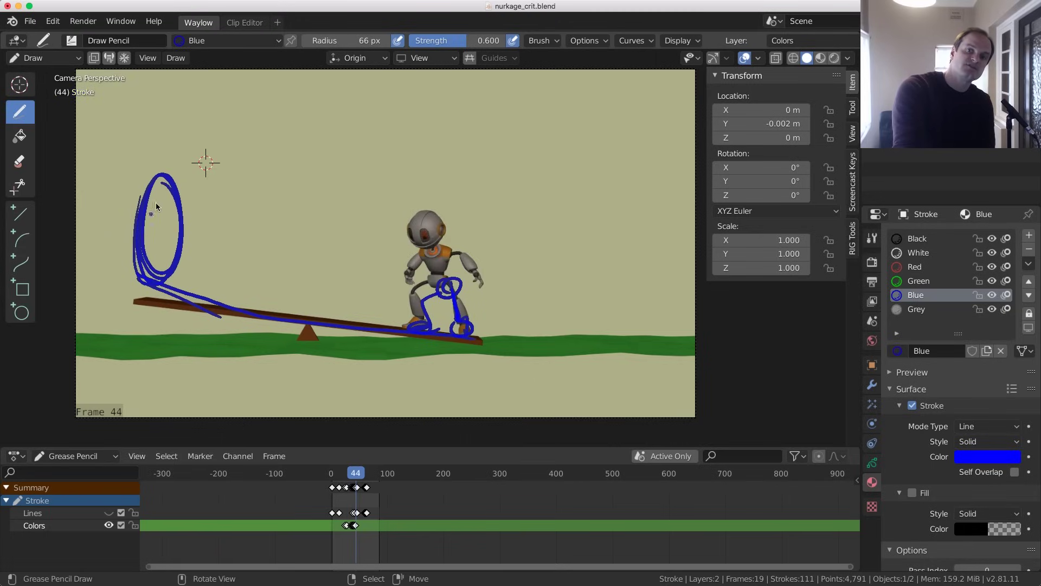
pyautogui.press('Right')
pyautogui.moveTo(153, 74)
pyautogui.mouseDown()
pyautogui.moveTo(144, 117)
pyautogui.moveTo(154, 123)
pyautogui.mouseUp()
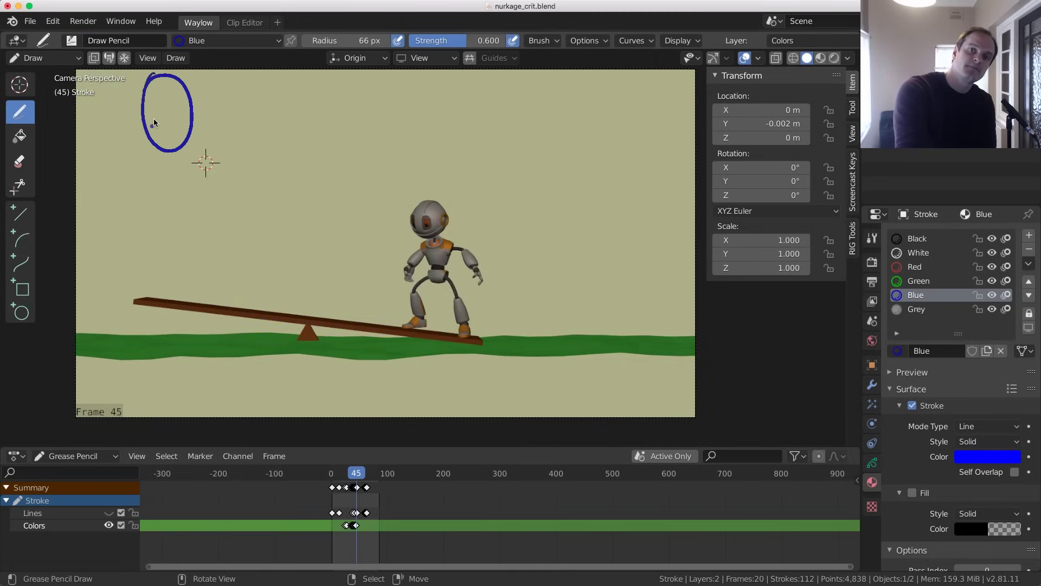
pyautogui.moveTo(192, 81); pyautogui.dragTo(148, 70)
# Play back the landing and launch several times to review the timing of the blue sketches
pyautogui.press('space')
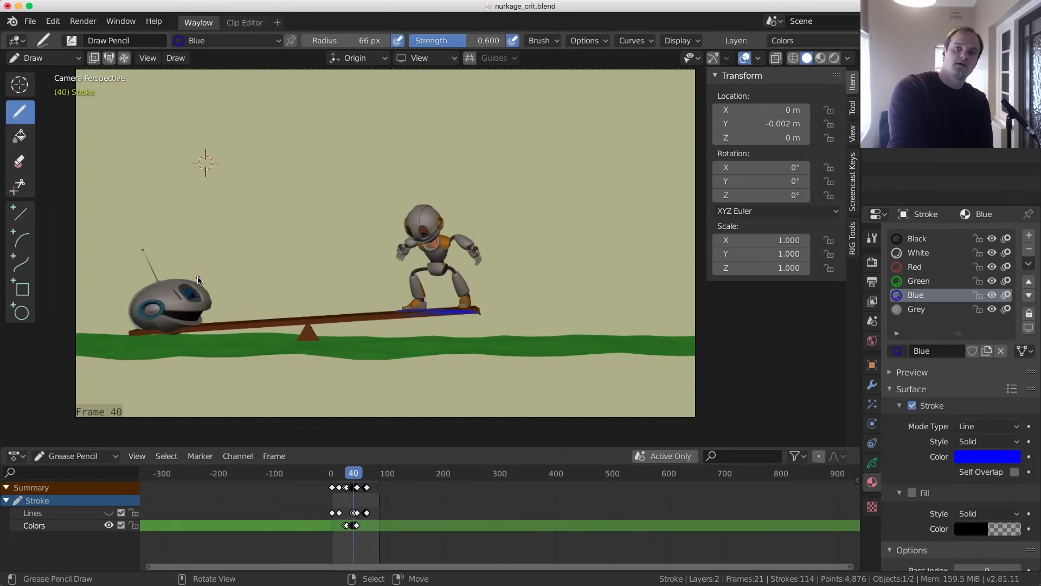
pyautogui.press('space')
pyautogui.press('space')
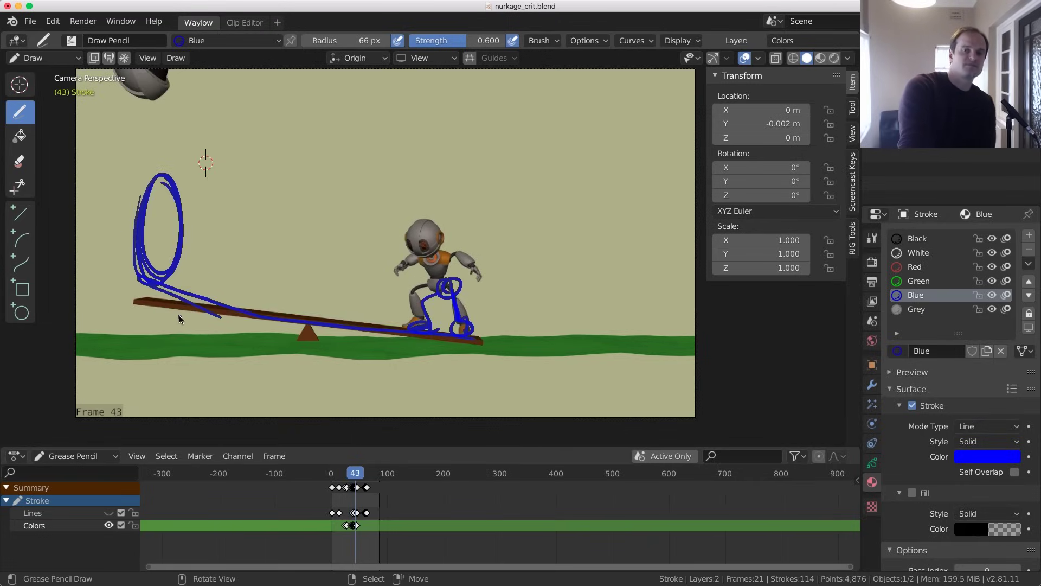
pyautogui.press('space')
pyautogui.press('space')
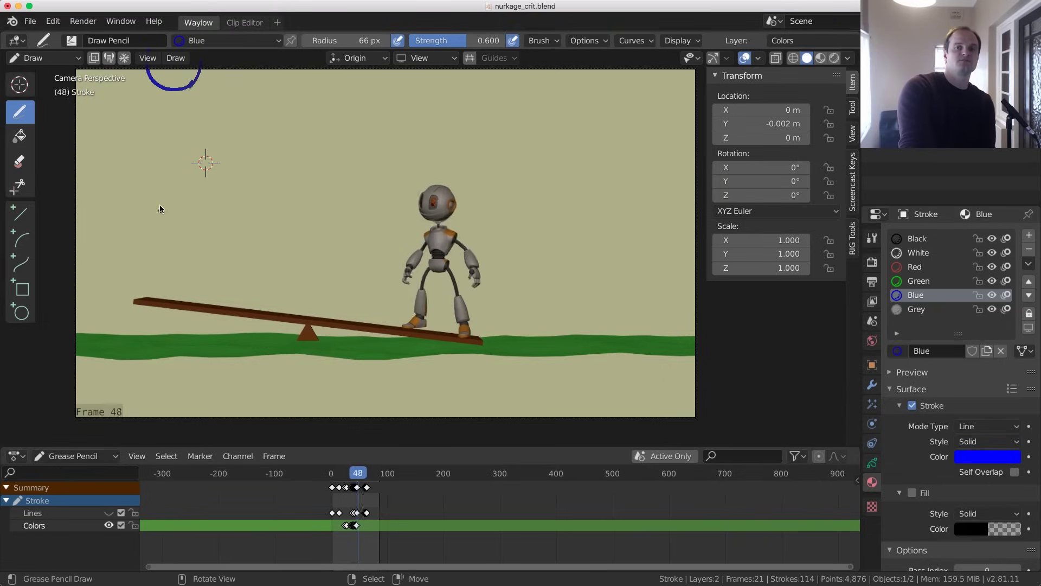
pyautogui.press('space')
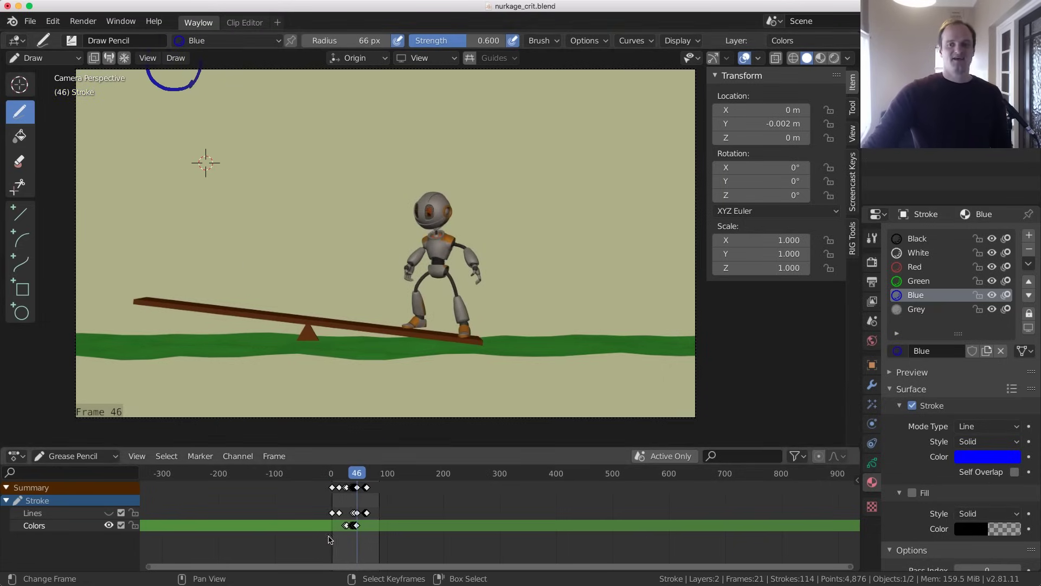
pyautogui.press('space')
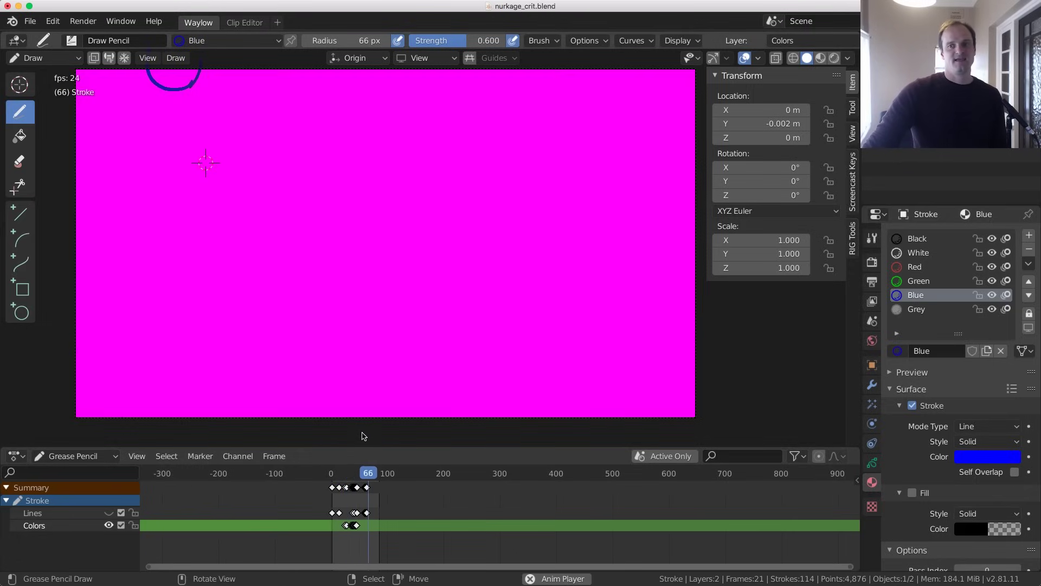
# Draw two blue arrows pointing upward above the standing robot's head just before frame 60
pyautogui.moveTo(364, 510)
pyautogui.mouseDown()
pyautogui.moveTo(340, 514)
pyautogui.moveTo(365, 515)
pyautogui.mouseUp()
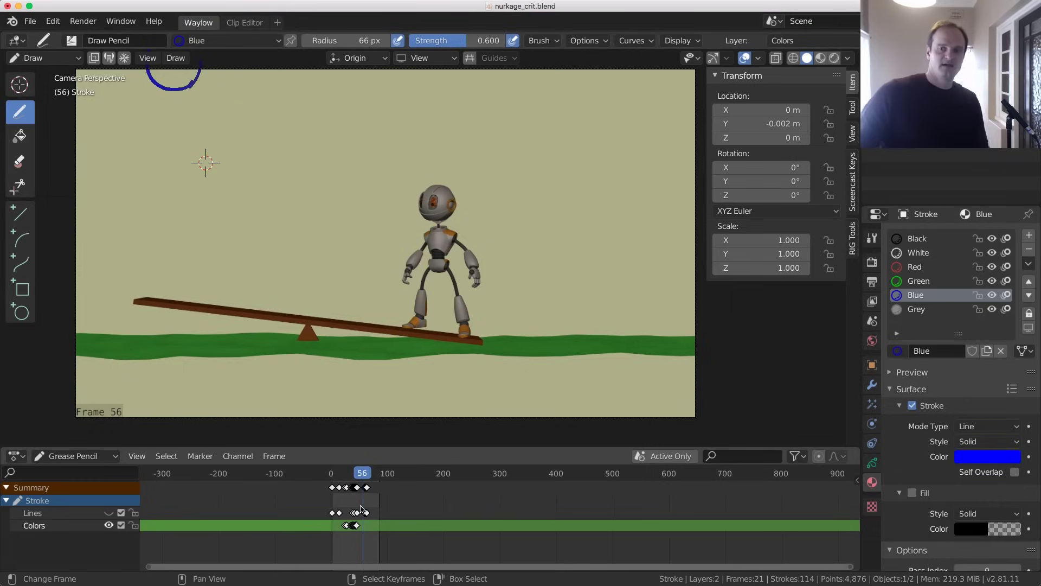
pyautogui.press('Right')
pyautogui.press('Right')
pyautogui.moveTo(409, 213)
pyautogui.mouseDown()
pyautogui.moveTo(403, 119)
pyautogui.moveTo(415, 127)
pyautogui.mouseUp()
pyautogui.press('Right')
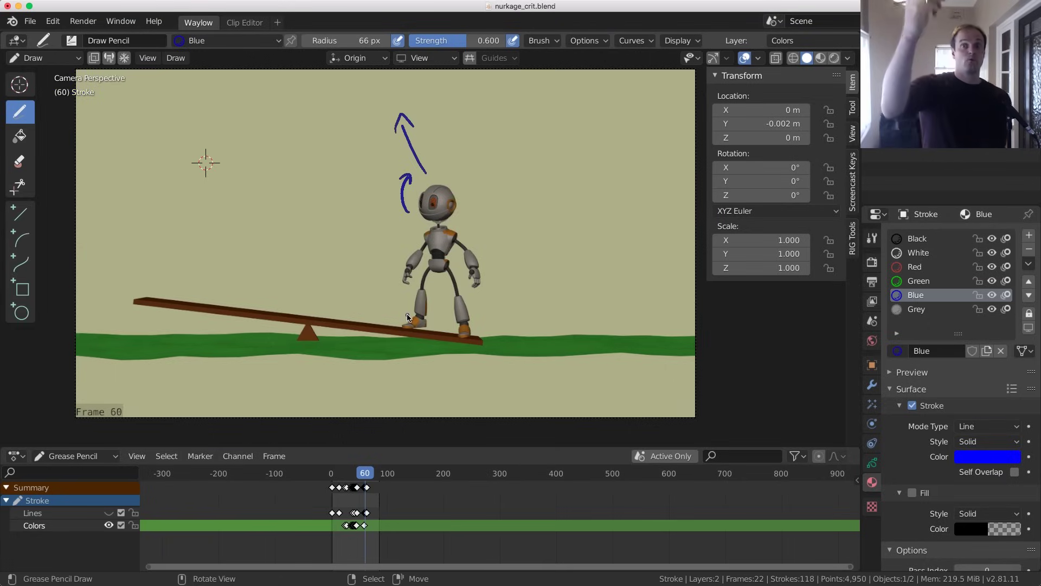
# Check the clip's last frames up to 64, view the robot's final pose close up and scrub through the opening frames
pyautogui.press('Right')
pyautogui.press('Right')
pyautogui.press('Right')
pyautogui.press('Right')
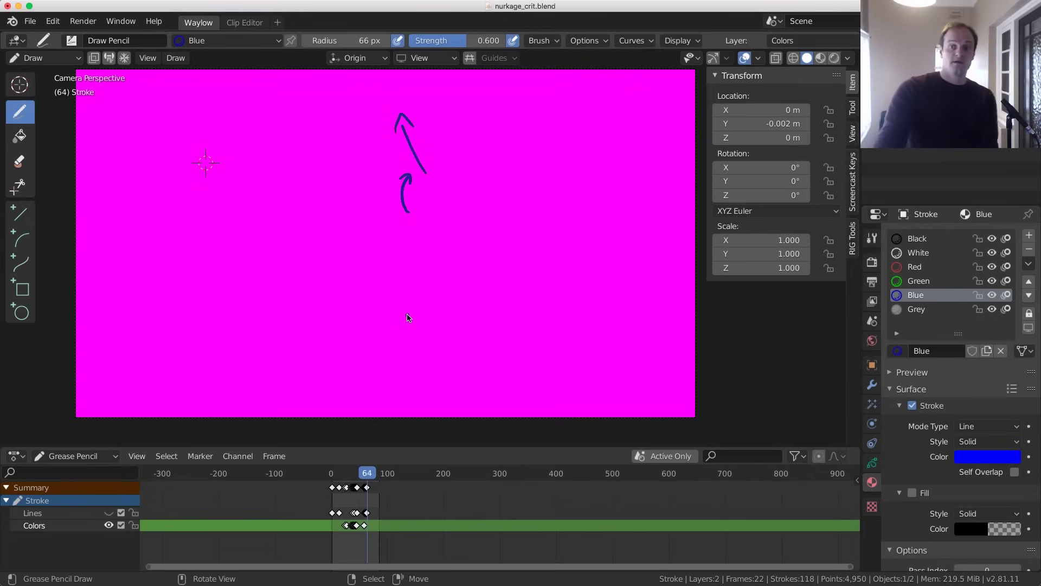
pyautogui.scroll(2, 491, 434)
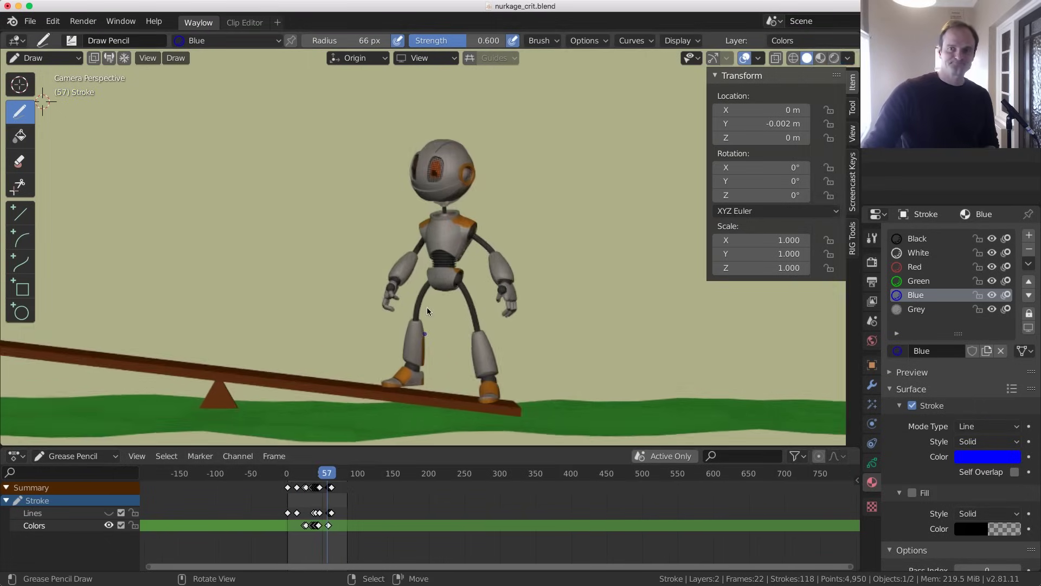
pyautogui.press('Home')
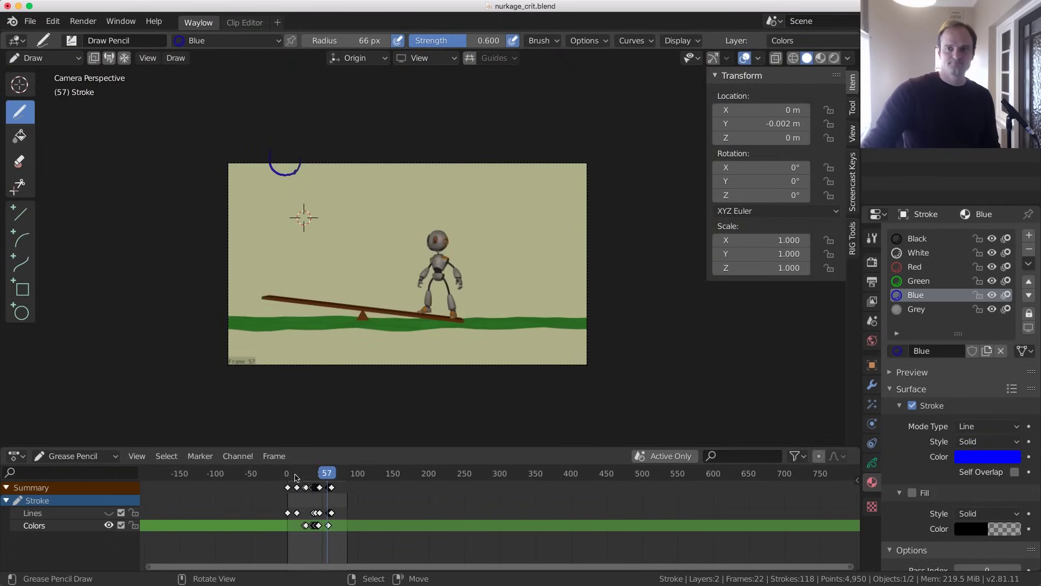
pyautogui.moveTo(287, 515)
pyautogui.mouseDown()
pyautogui.moveTo(328, 515)
pyautogui.moveTo(309, 516)
pyautogui.mouseUp()
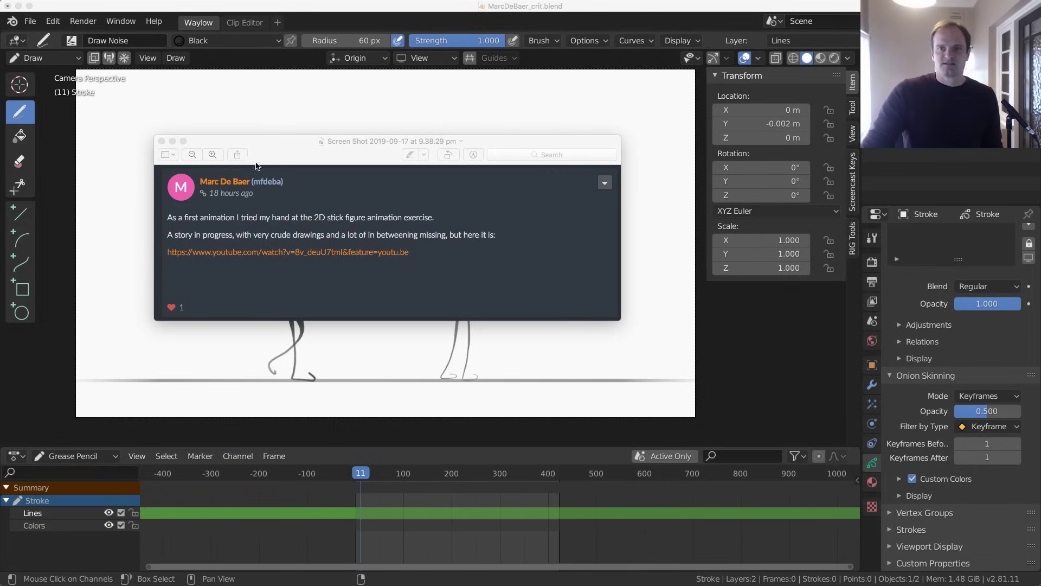
# Move the screenshot of the student's comment higher over the viewport and read about the 2D stick figure exercise
pyautogui.moveTo(287, 148); pyautogui.dragTo(261, 110)
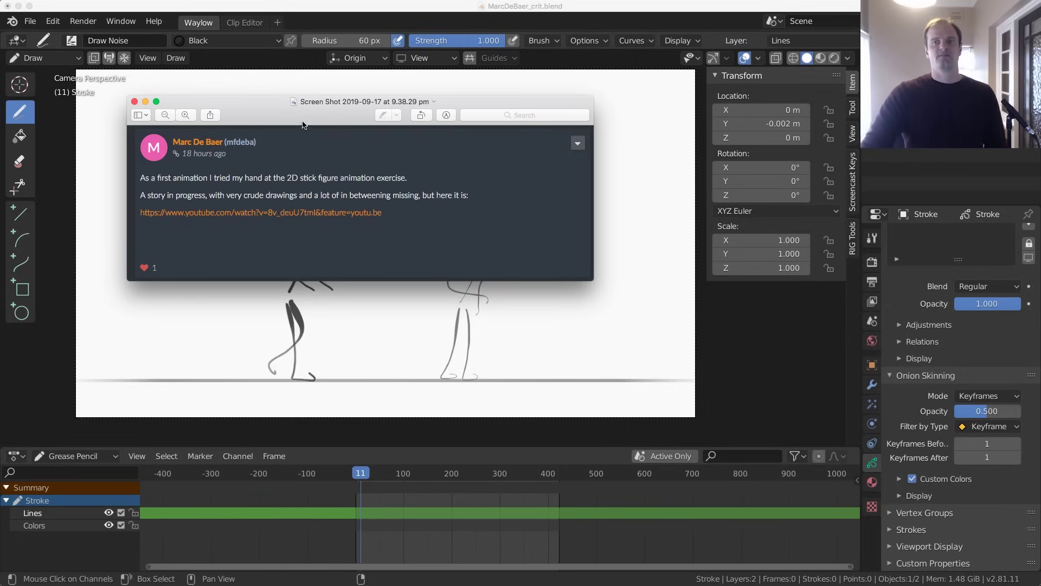
# Close the comment screenshot and play the stick figure animation through once
pyautogui.press('super+w')
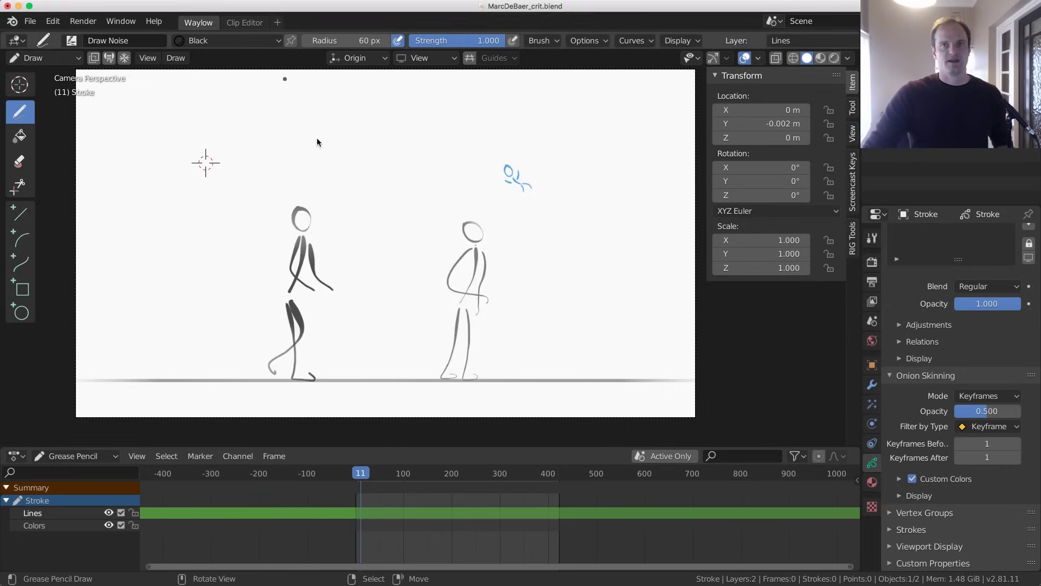
pyautogui.press('space')
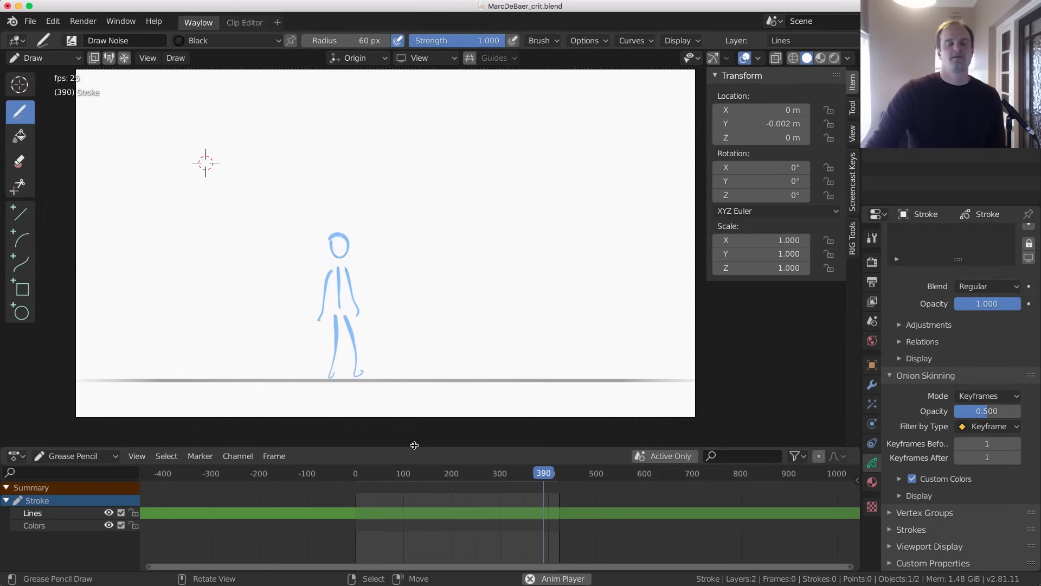
pyautogui.press('space')
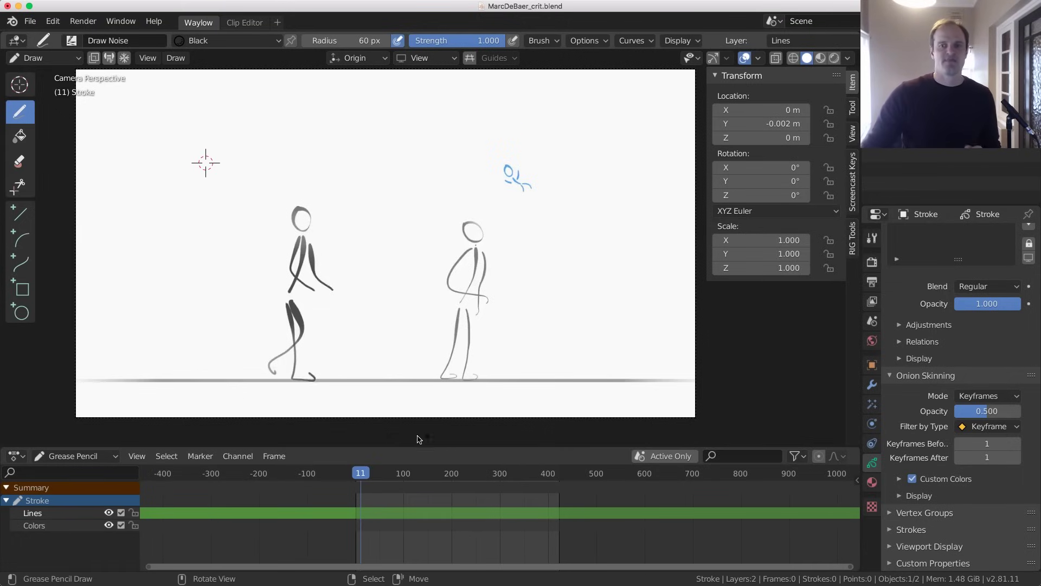
# Scrub through the stick figure story from frame 15 to frame 380, stopping at frames 189, 226 and 259 to examine the poses
pyautogui.click(372, 506)
pyautogui.moveTo(372, 507)
pyautogui.mouseDown()
pyautogui.moveTo(309, 518)
pyautogui.moveTo(561, 519)
pyautogui.moveTo(297, 518)
pyautogui.mouseUp()
pyautogui.scroll(1, 412, 511)
pyautogui.scroll(2, 402, 514)
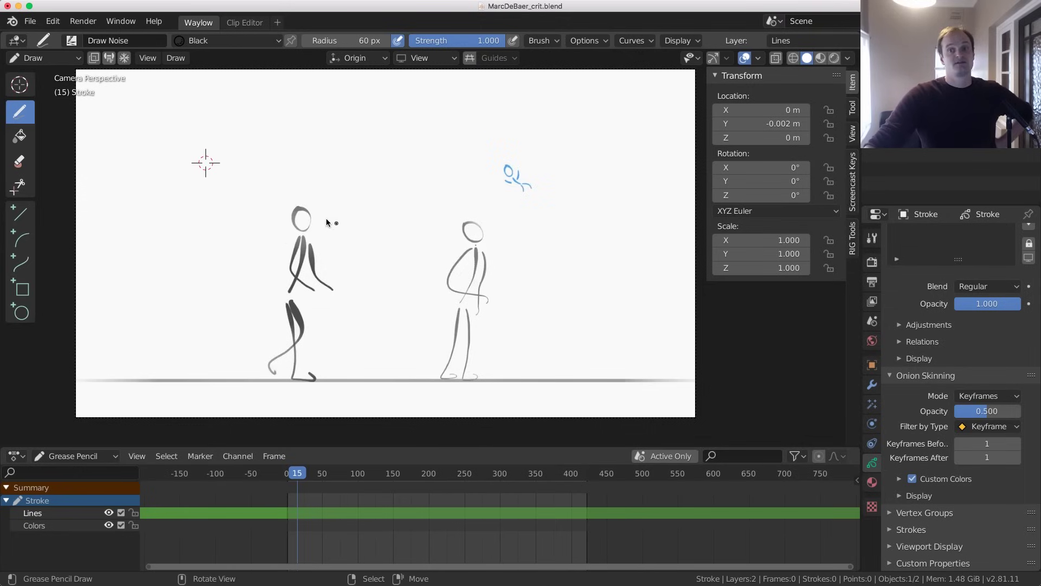
pyautogui.moveTo(312, 504); pyautogui.dragTo(439, 513)
pyautogui.moveTo(454, 512); pyautogui.dragTo(422, 494)
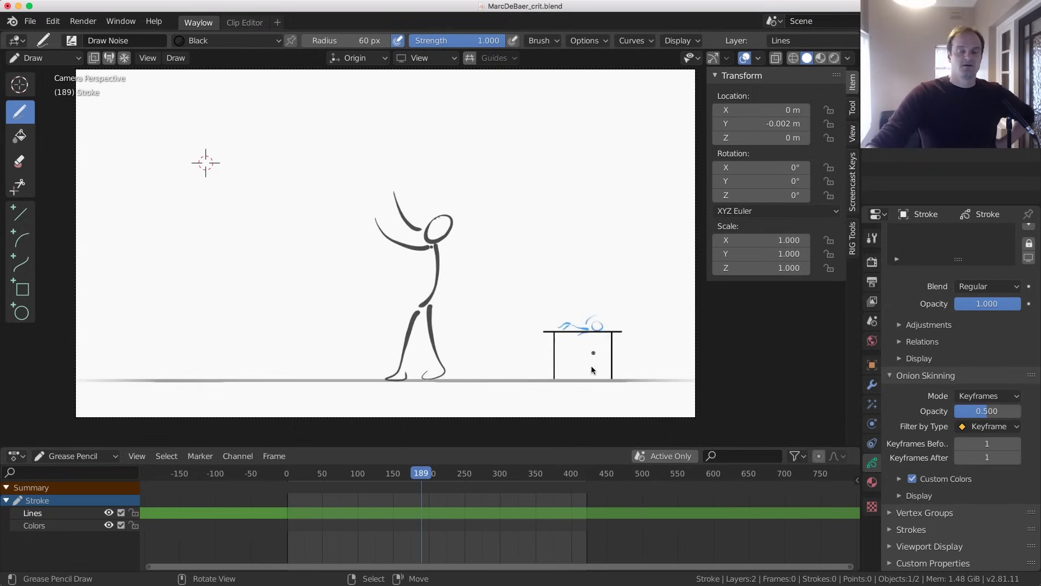
pyautogui.moveTo(431, 511); pyautogui.dragTo(448, 513)
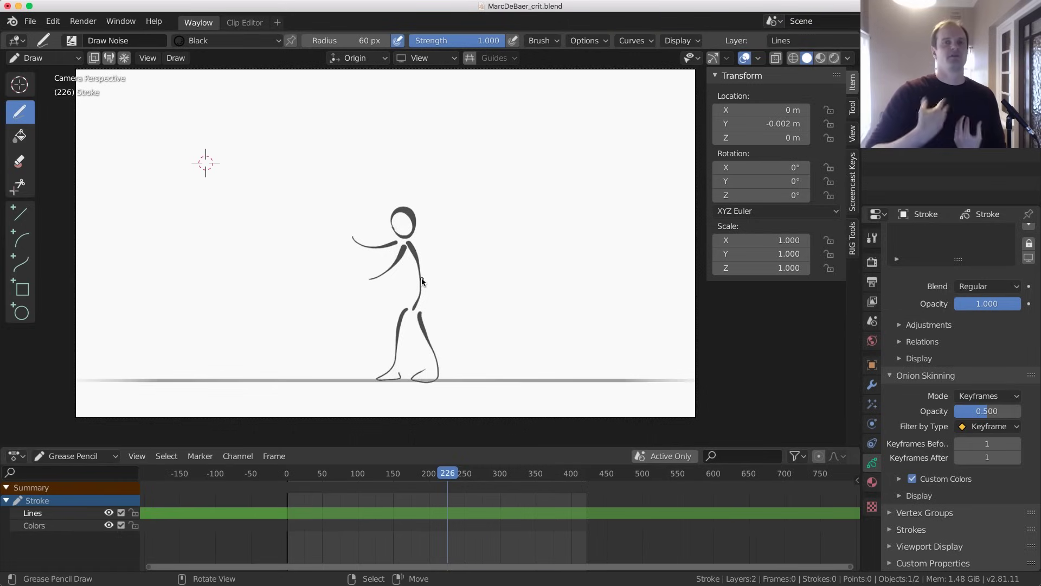
pyautogui.moveTo(442, 495); pyautogui.dragTo(471, 497)
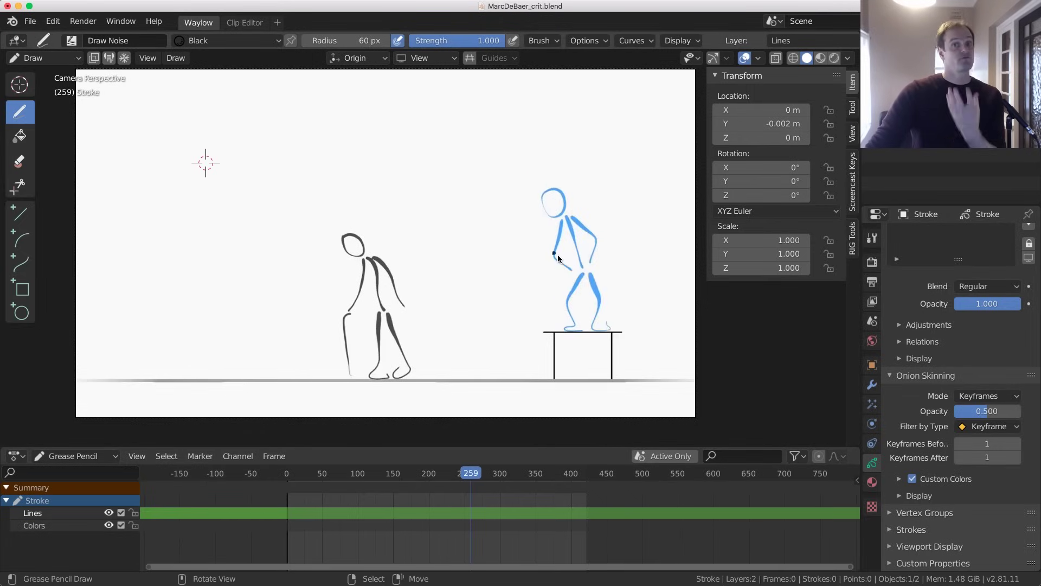
pyautogui.moveTo(470, 501); pyautogui.dragTo(556, 499)
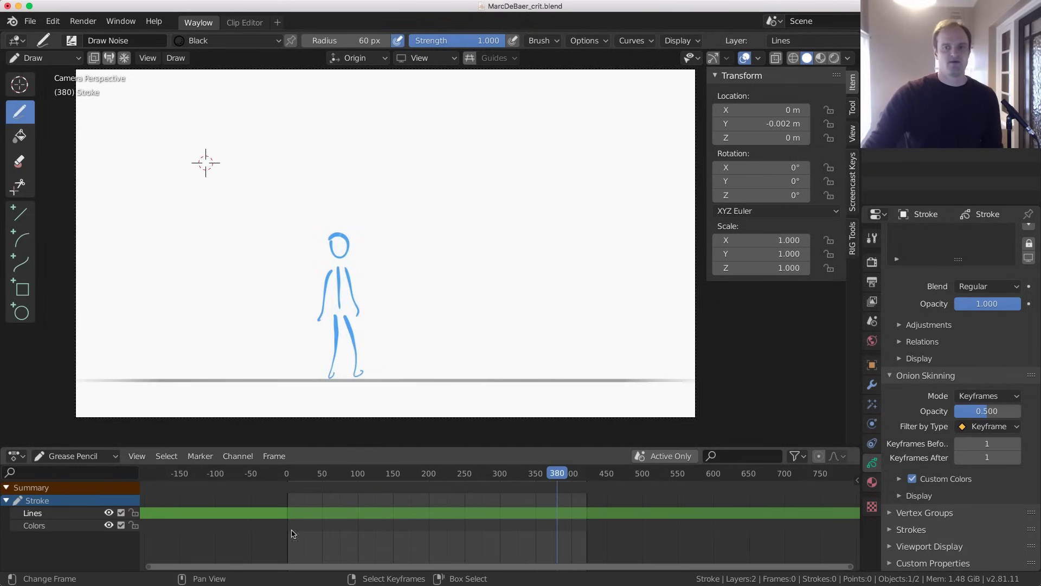
# Scrub through the whole story again from the start and return to frame 10
pyautogui.moveTo(295, 532)
pyautogui.mouseDown()
pyautogui.moveTo(354, 512)
pyautogui.moveTo(549, 497)
pyautogui.mouseUp()
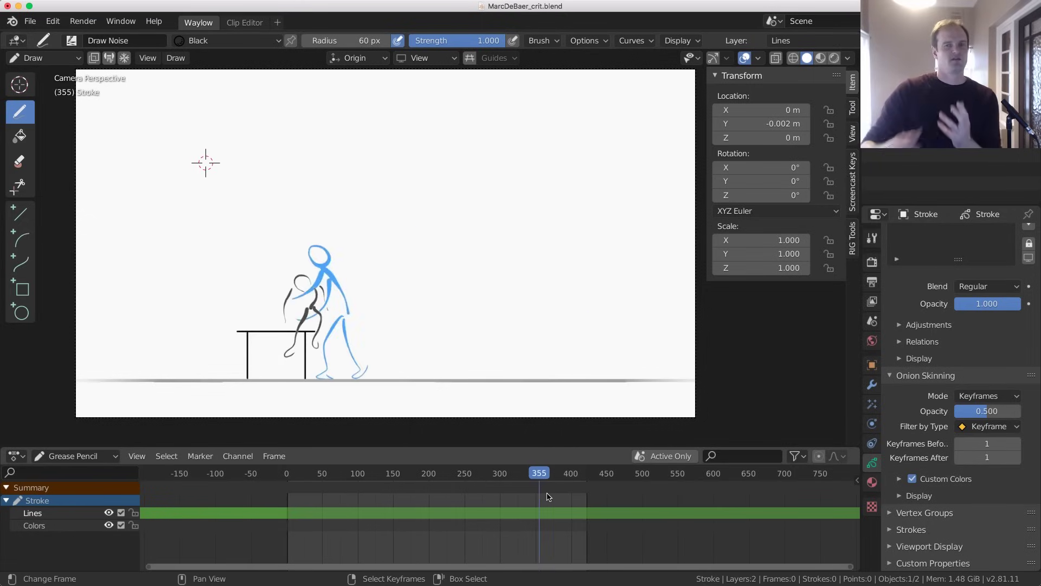
pyautogui.click(307, 515)
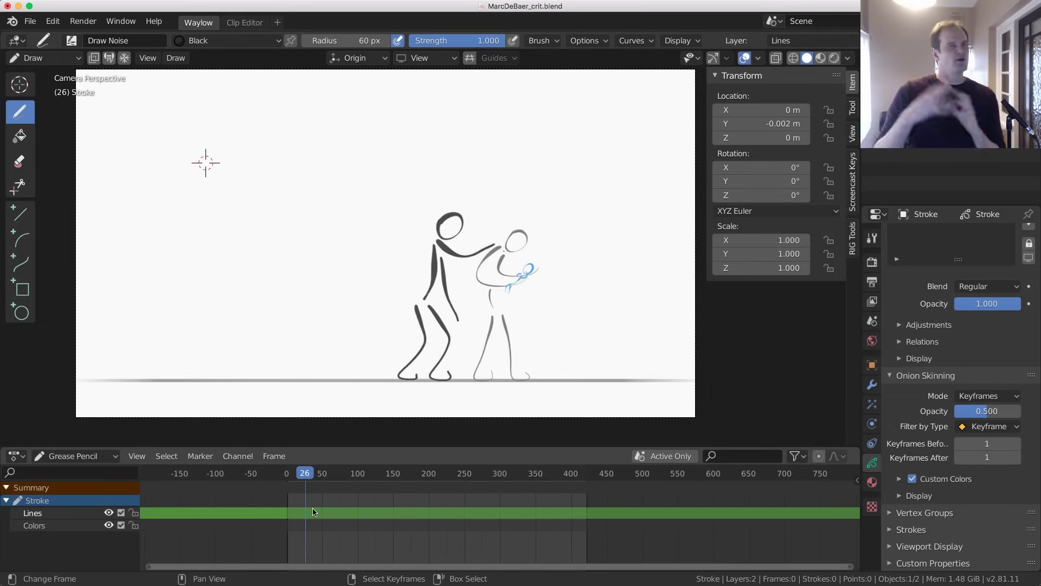
pyautogui.moveTo(302, 531); pyautogui.dragTo(426, 525)
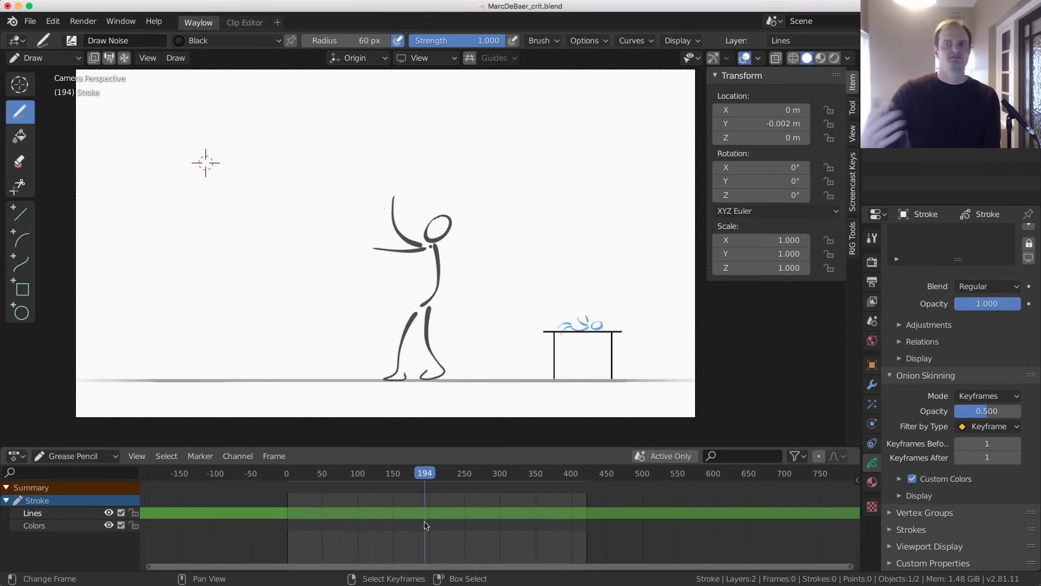
pyautogui.moveTo(293, 539); pyautogui.dragTo(293, 515)
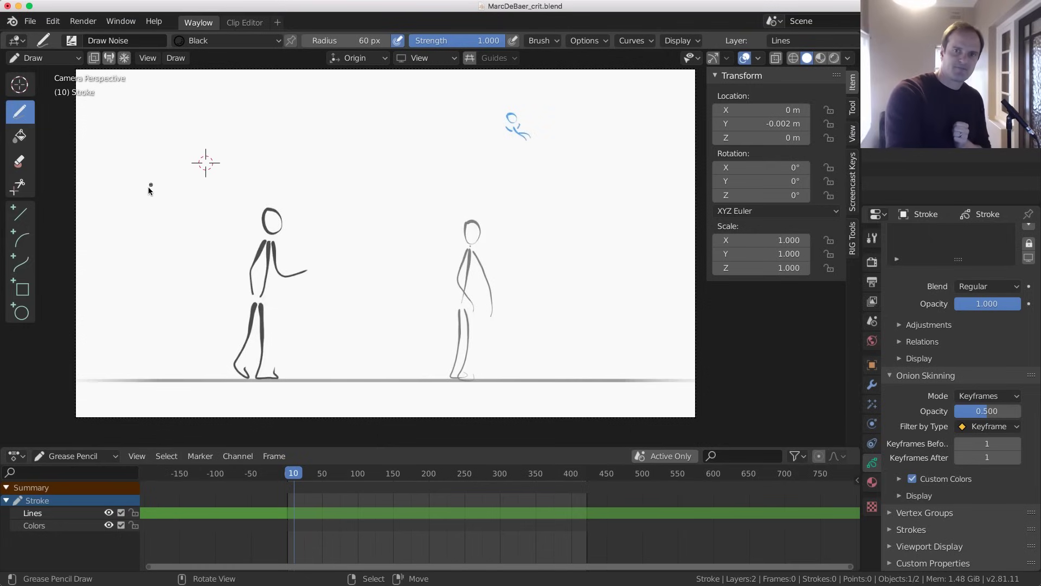
pyautogui.moveTo(133, 161); pyautogui.dragTo(278, 161)
pyautogui.hotkey('ctrl', 'z')
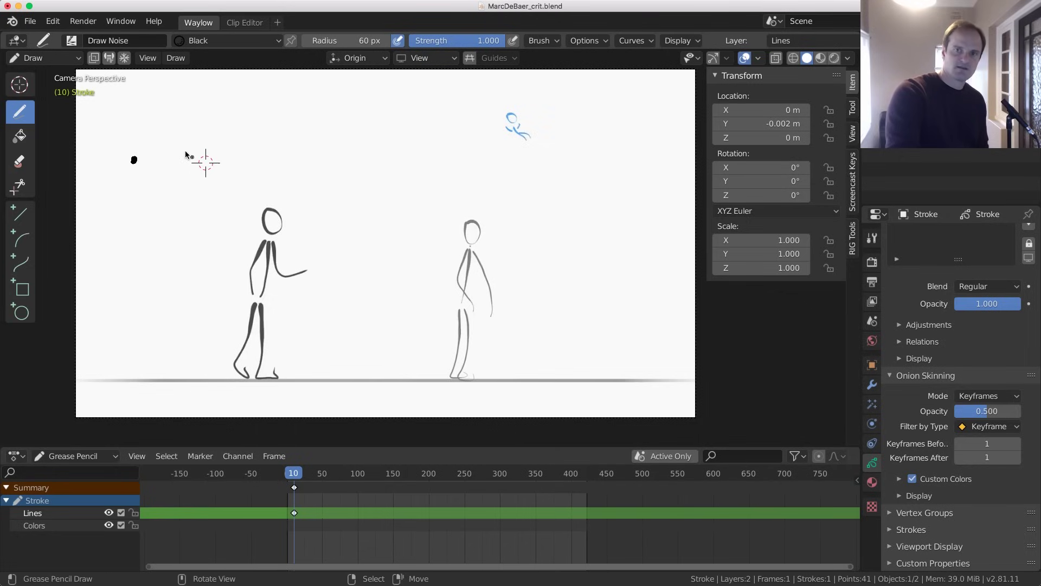
pyautogui.hotkey('ctrl', 'z')
# With the Draw Pencil brush, sketch a black stepped line above the figures at frame 10, marking its ends and bends with dots
pyautogui.click(71, 40)
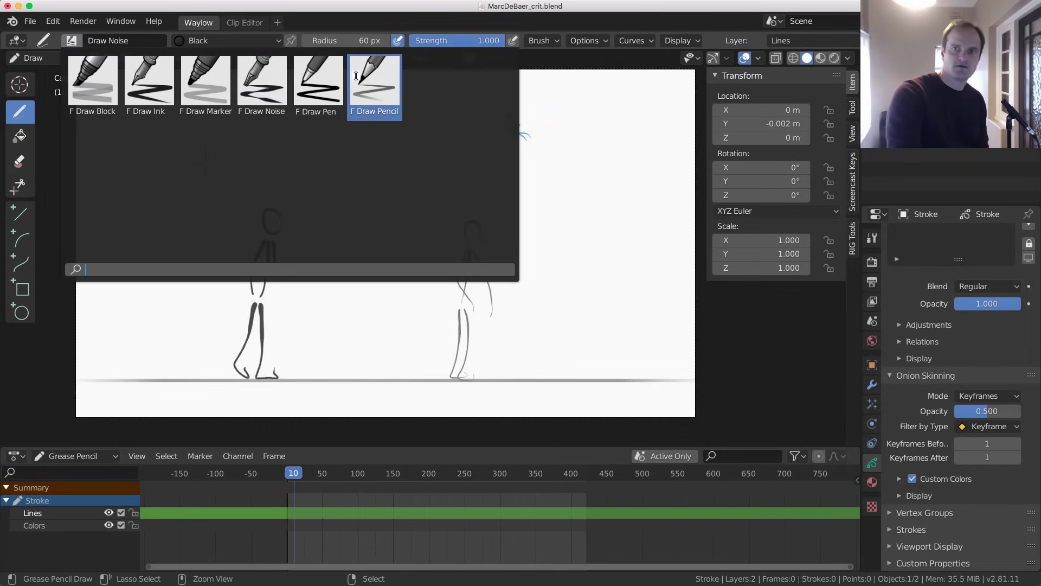
pyautogui.click(374, 82)
pyautogui.moveTo(128, 165); pyautogui.dragTo(214, 169)
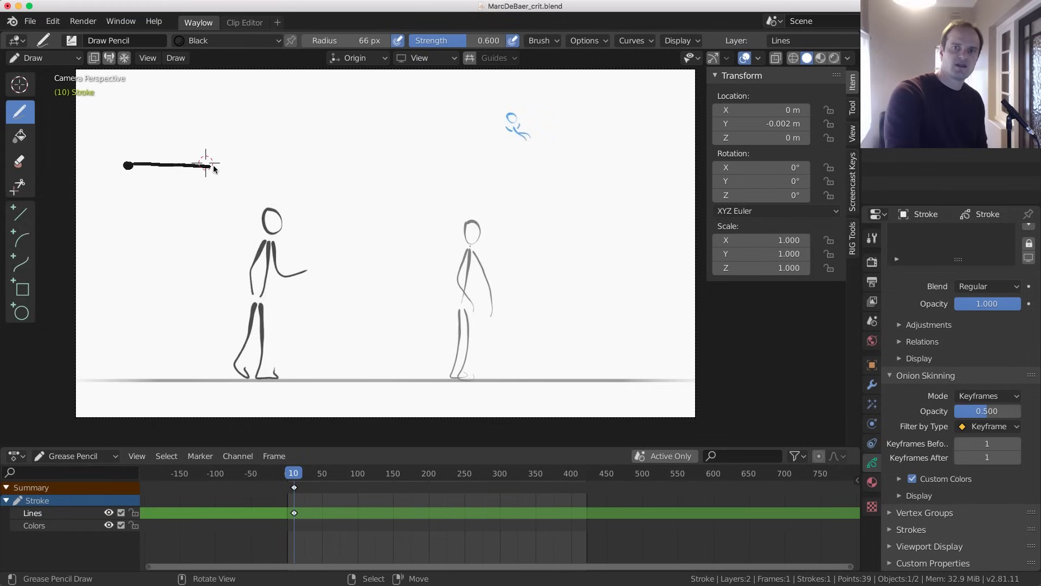
pyautogui.click(293, 163)
pyautogui.moveTo(294, 162); pyautogui.dragTo(355, 119)
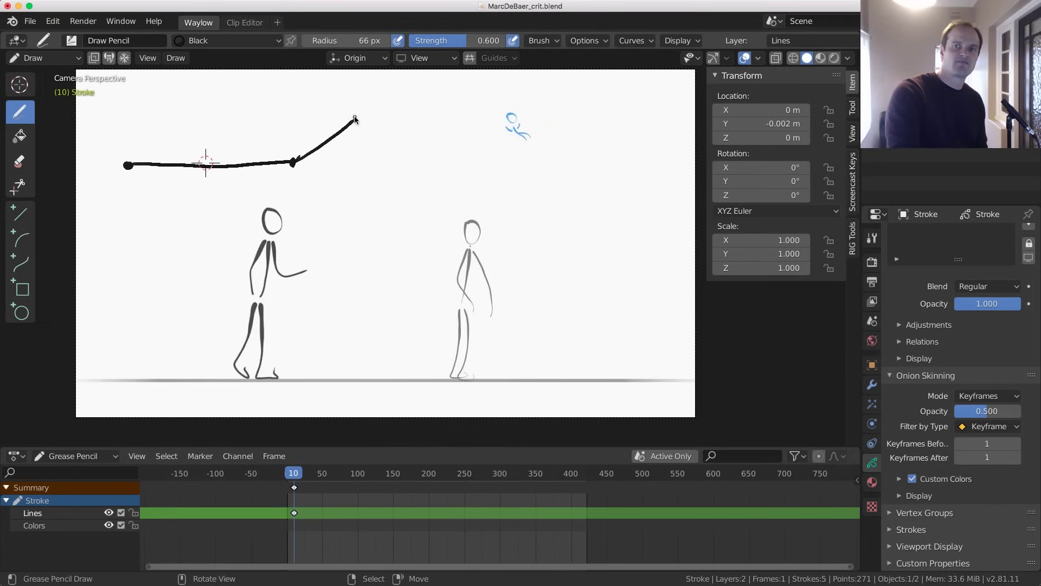
pyautogui.moveTo(446, 125); pyautogui.dragTo(446, 124)
pyautogui.click(444, 122)
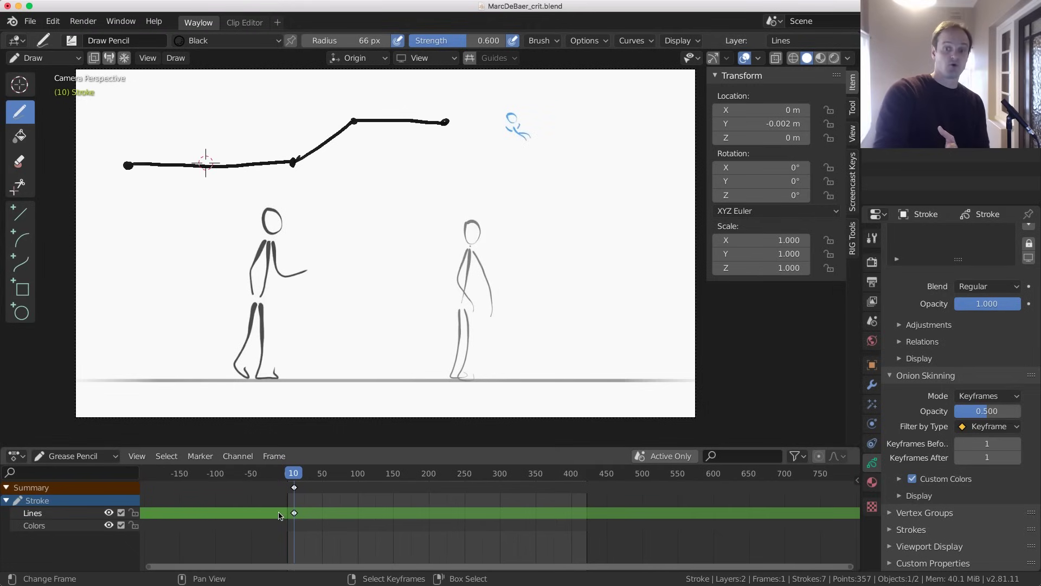
# Advance to frame 36 and draw a heavy black dot over the stepped line's starting point
pyautogui.press('Right')
pyautogui.press('Left')
pyautogui.press('Left')
pyautogui.press('Right')
pyautogui.press('Right')
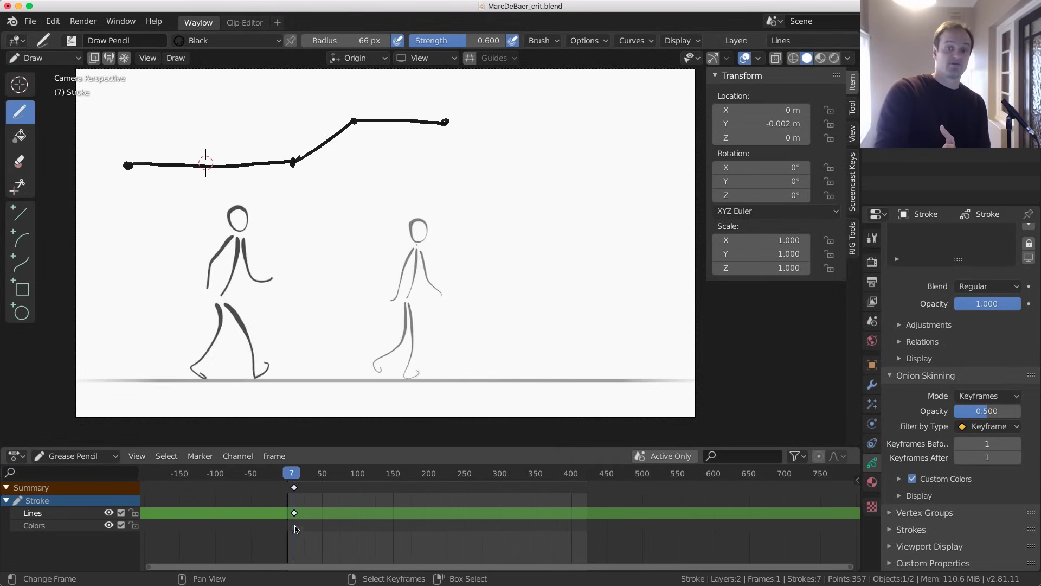
pyautogui.press('space')
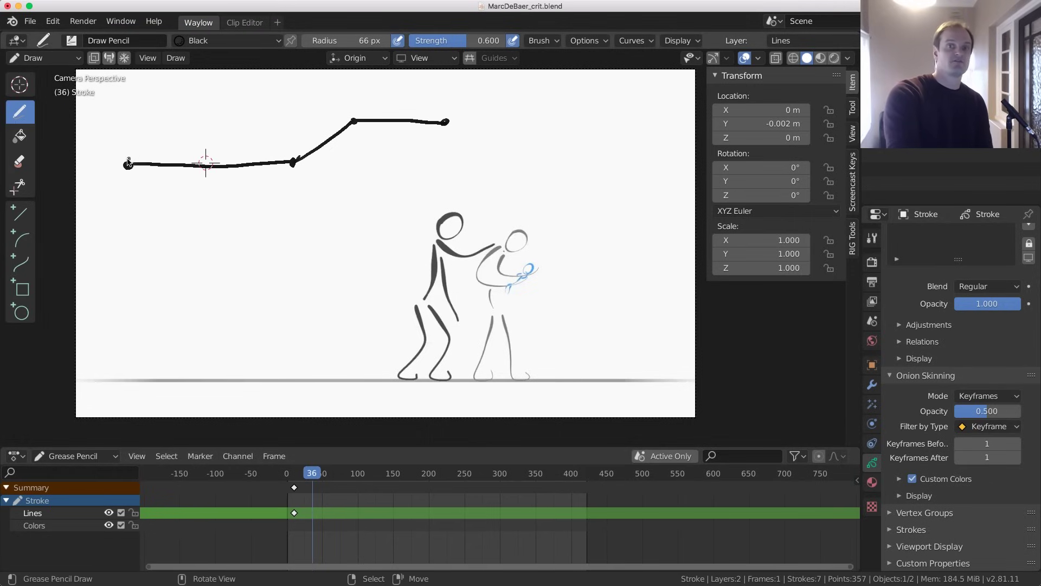
pyautogui.moveTo(127, 160); pyautogui.dragTo(129, 167)
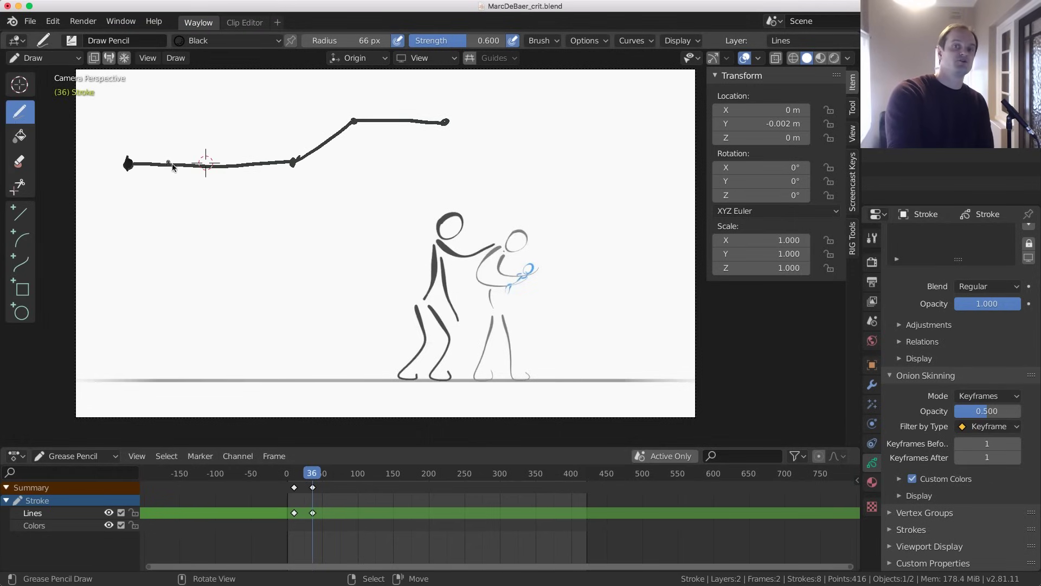
pyautogui.press('Left')
pyautogui.press('Left')
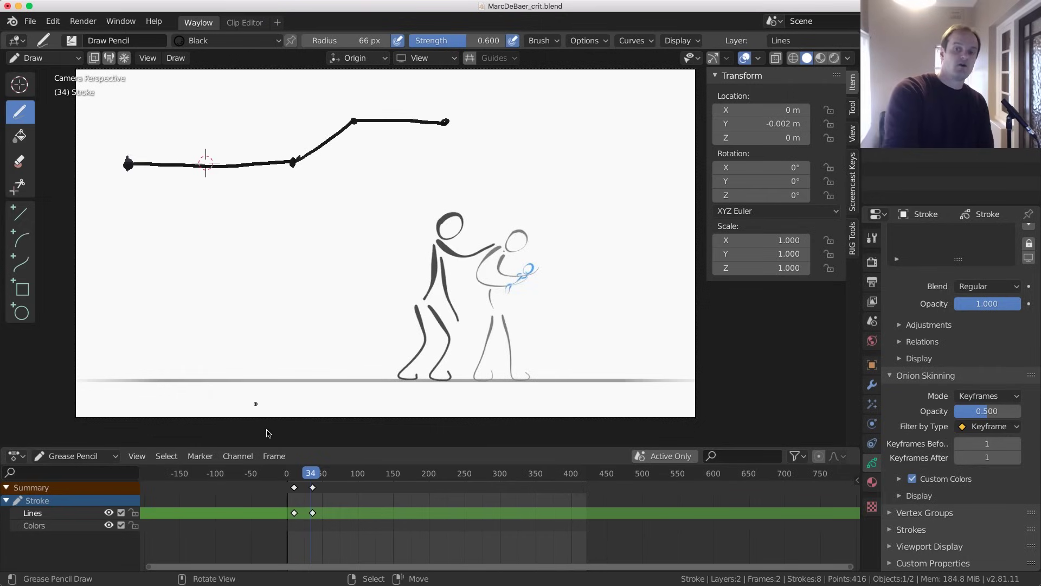
# Duplicate the Lines keyframe at frame 36 to about frame 65
pyautogui.scroll(2, 239, 521)
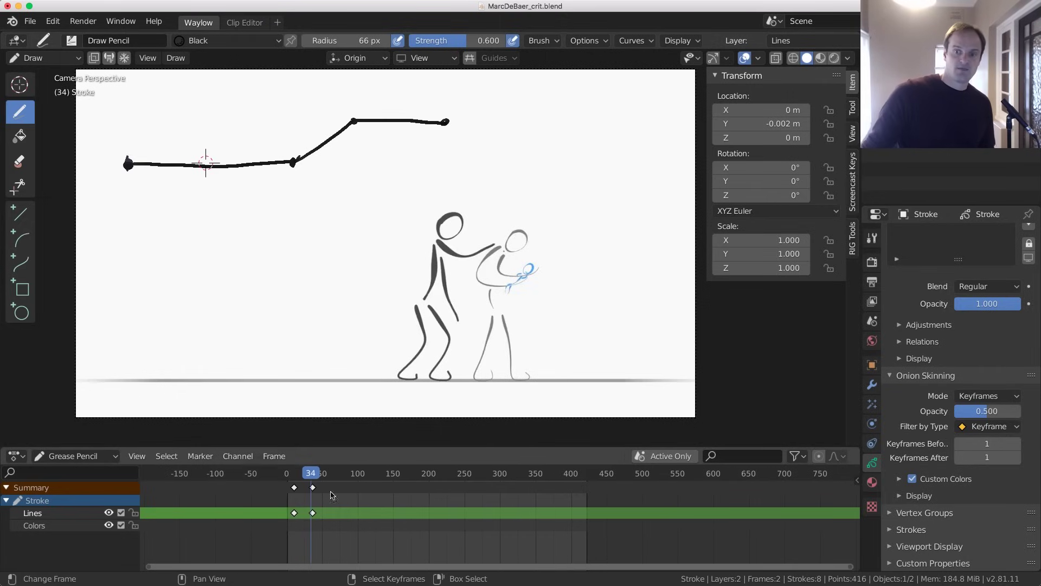
pyautogui.scroll(1, 247, 521)
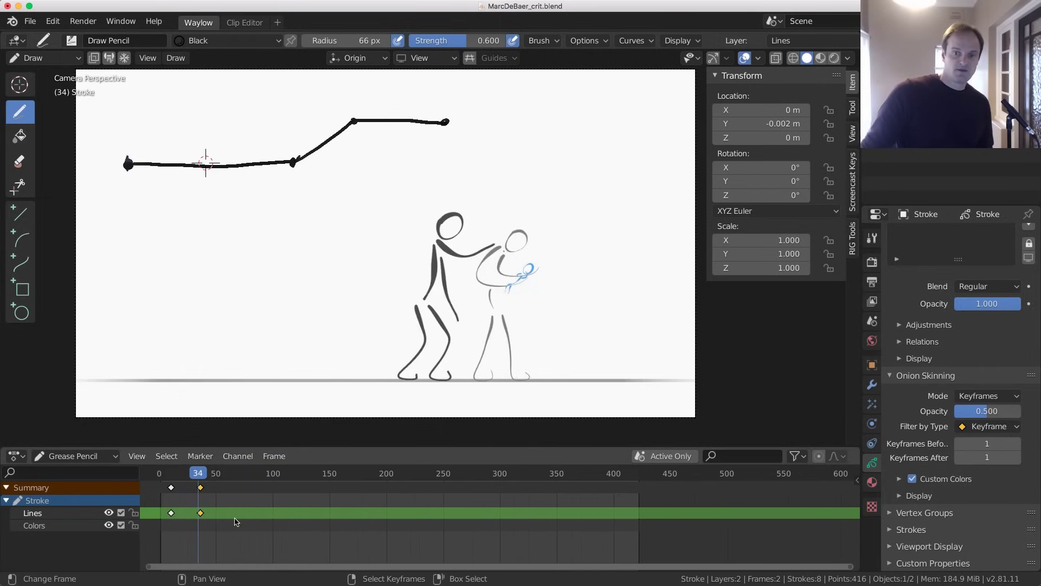
pyautogui.moveTo(233, 519); pyautogui.dragTo(309, 518, button='middle')
pyautogui.hotkey('shift', 'd')
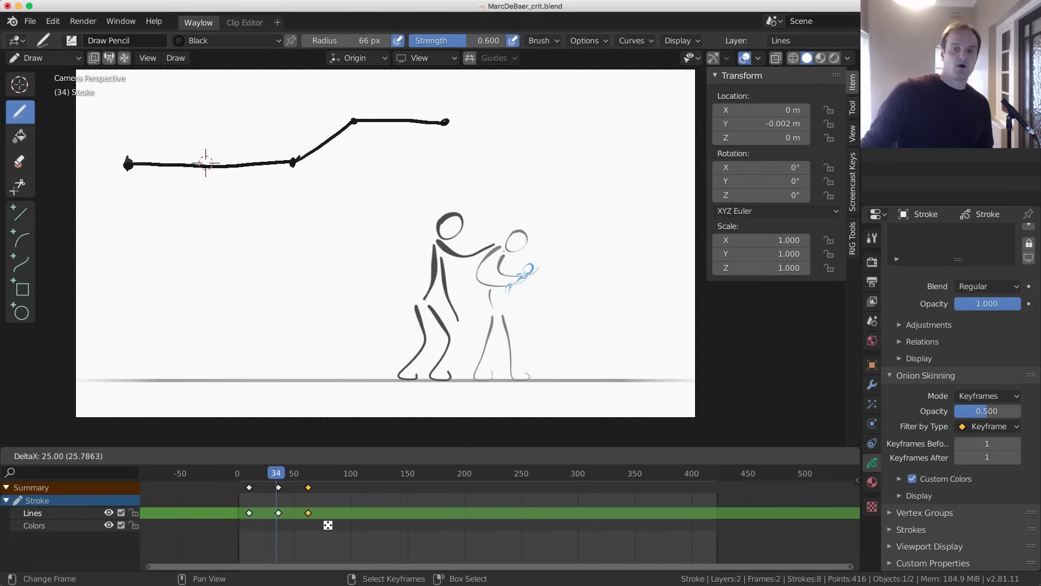
pyautogui.click(328, 525)
# Compare the poses at the keyframes on frames 10 and 36, and view the hold up to frame 51
pyautogui.click(250, 520)
pyautogui.click(251, 520)
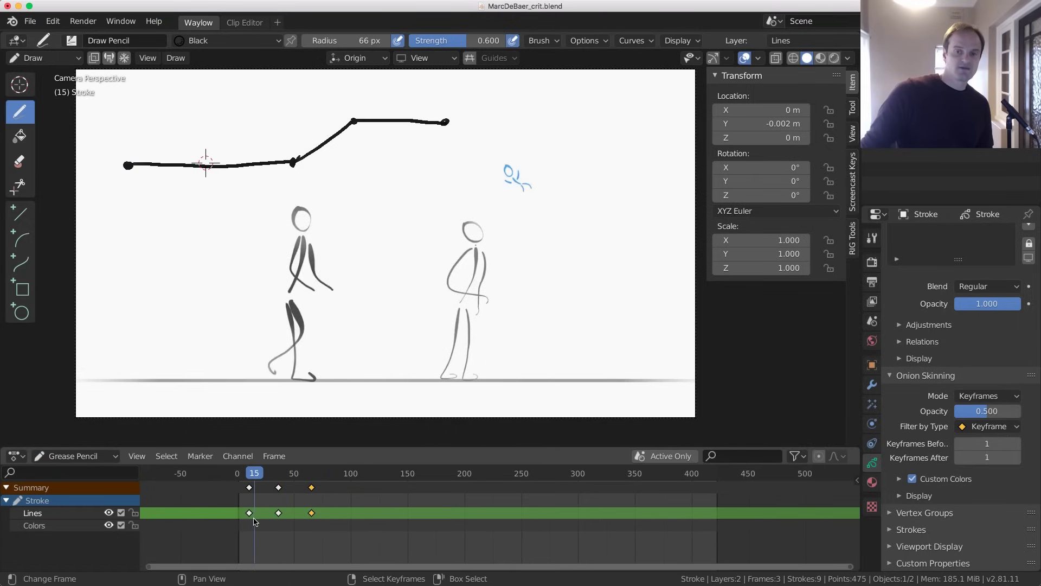
pyautogui.click(278, 516)
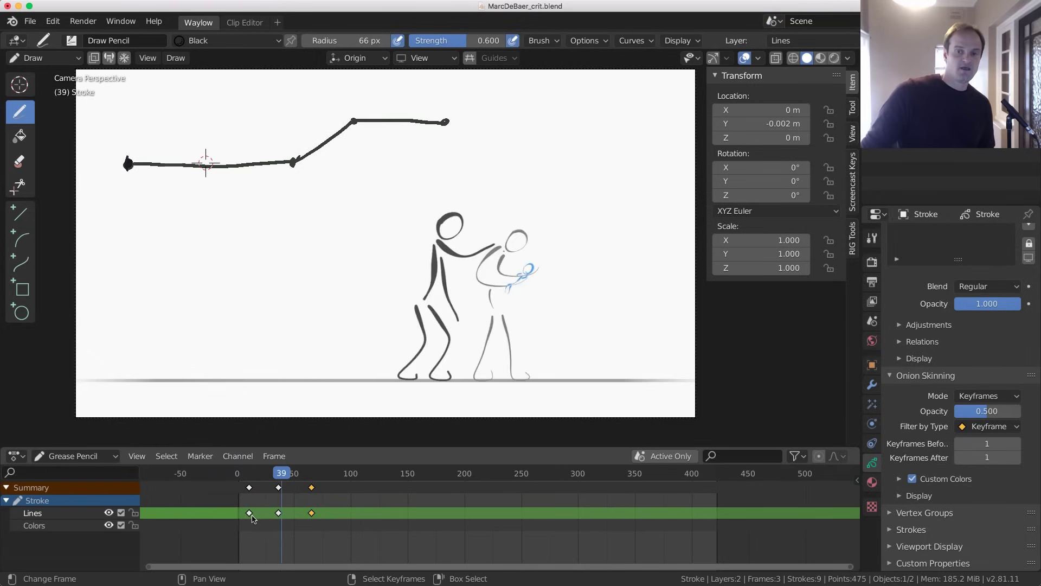
pyautogui.click(249, 520)
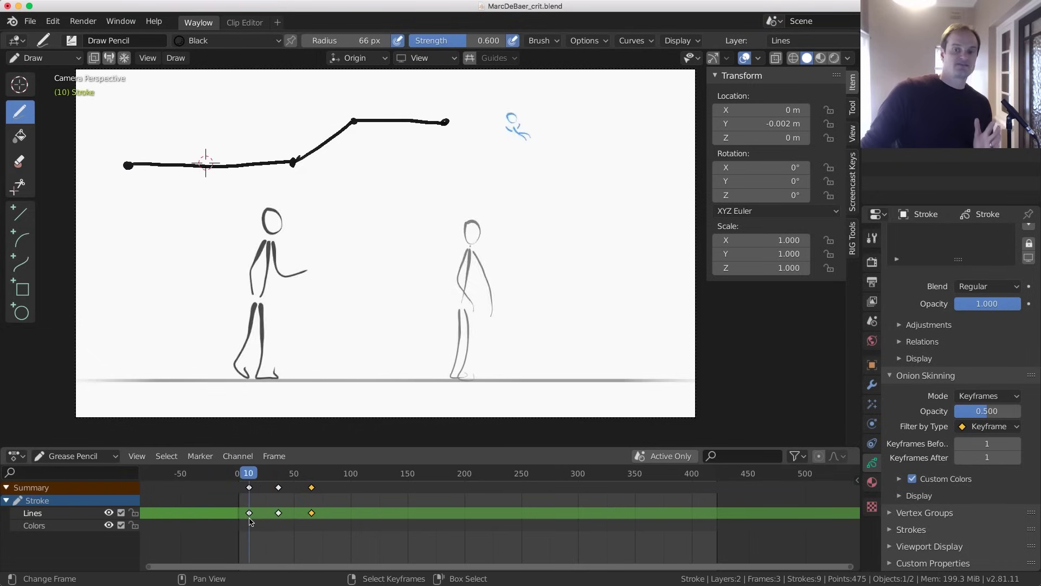
pyautogui.click(278, 522)
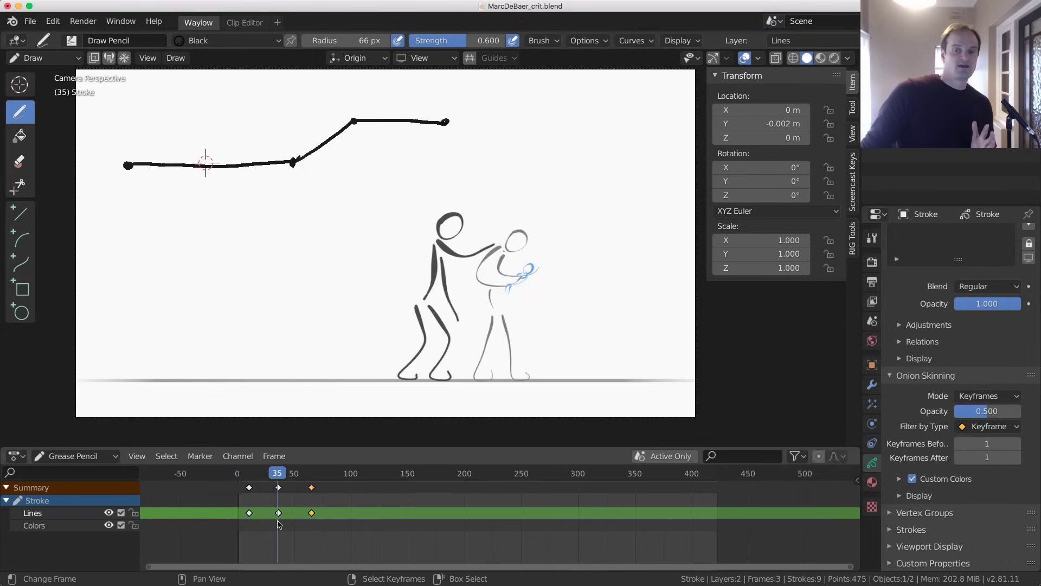
pyautogui.click(279, 521)
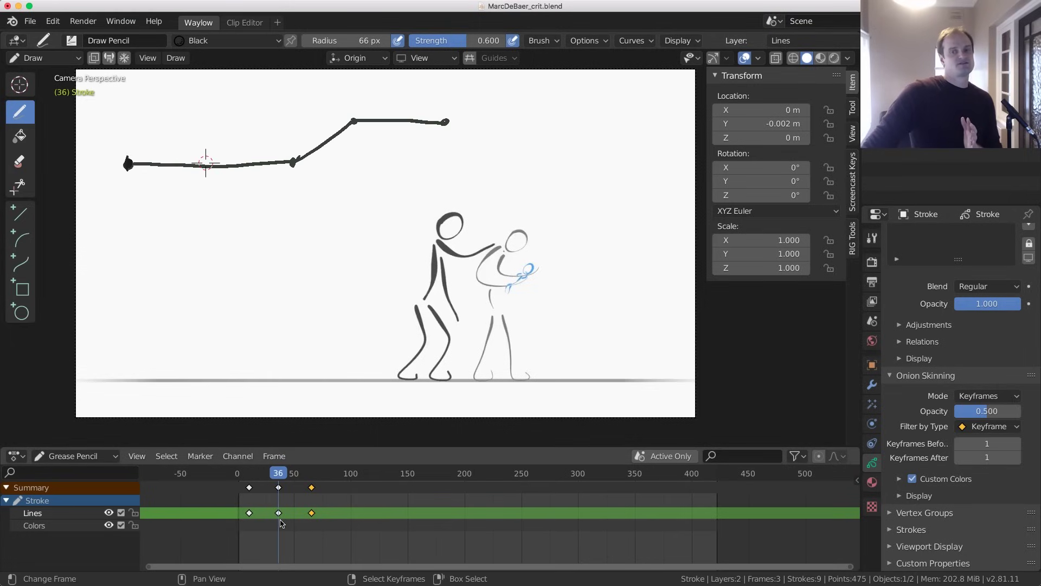
pyautogui.moveTo(281, 523); pyautogui.dragTo(294, 523)
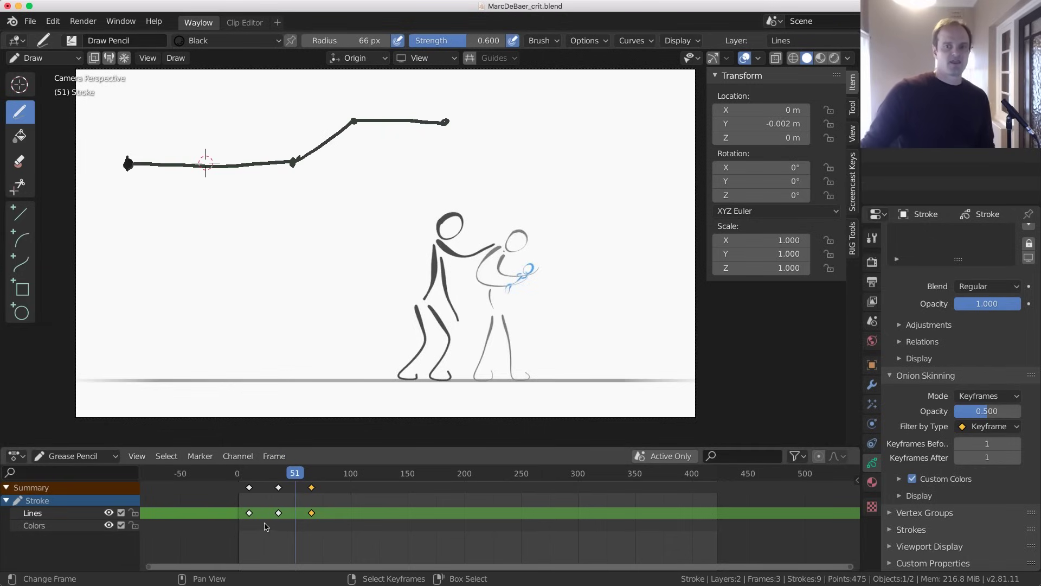
# Review the change from frame 10 to frame 38 and draw a small black circle at the stepped line's first bend on frame 38
pyautogui.moveTo(265, 526); pyautogui.dragTo(251, 527)
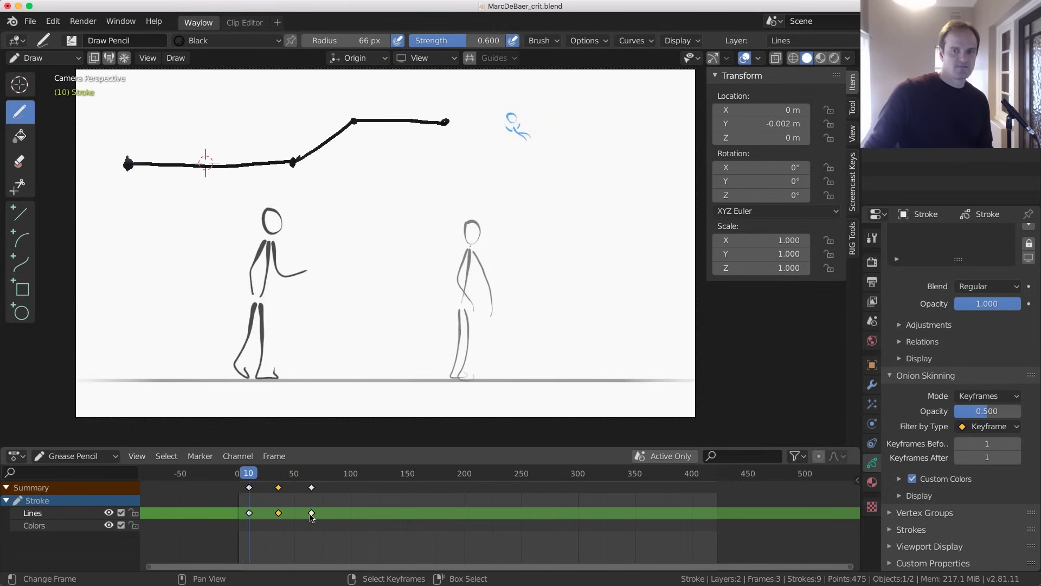
pyautogui.press('space')
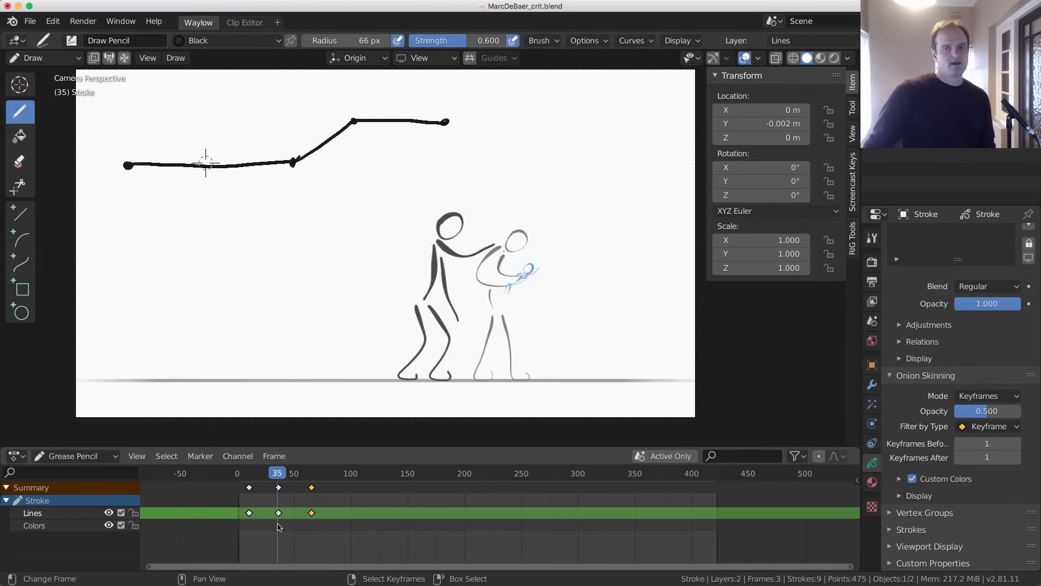
pyautogui.press('space')
pyautogui.click(250, 515)
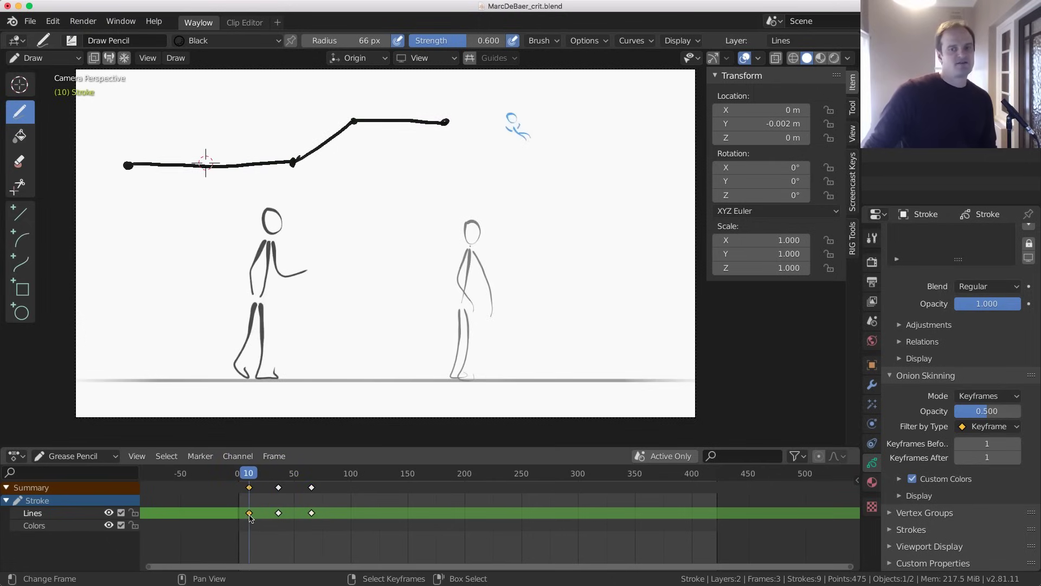
pyautogui.moveTo(250, 518)
pyautogui.mouseDown()
pyautogui.moveTo(290, 521)
pyautogui.moveTo(249, 522)
pyautogui.moveTo(281, 527)
pyautogui.mouseUp()
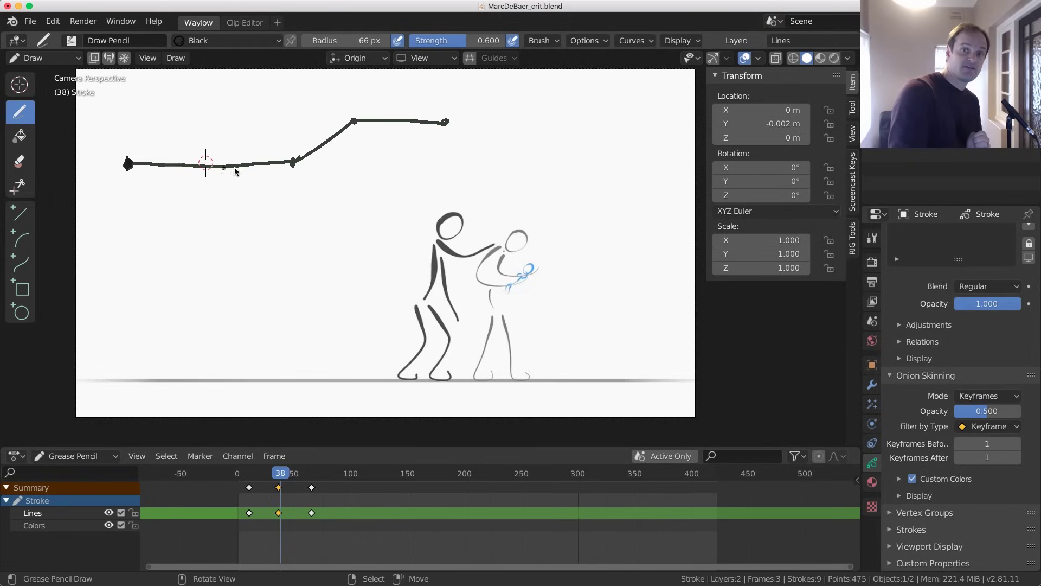
pyautogui.moveTo(293, 162); pyautogui.dragTo(291, 157)
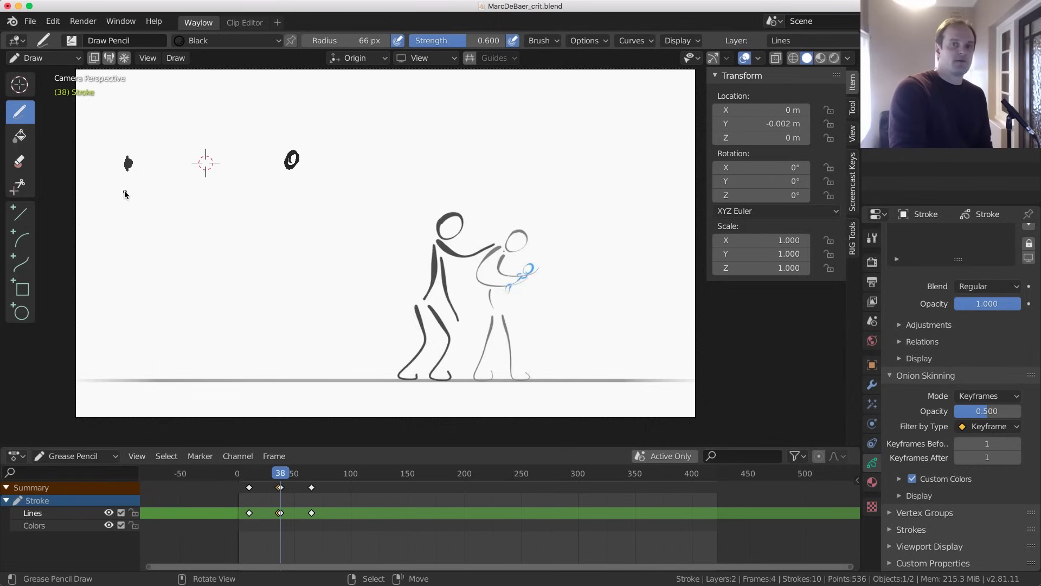
# Label the first two dots of the frame 38 diagram 1 and 20, and fill both dots solid black
pyautogui.moveTo(126, 184); pyautogui.dragTo(127, 201)
pyautogui.moveTo(275, 187); pyautogui.dragTo(294, 194)
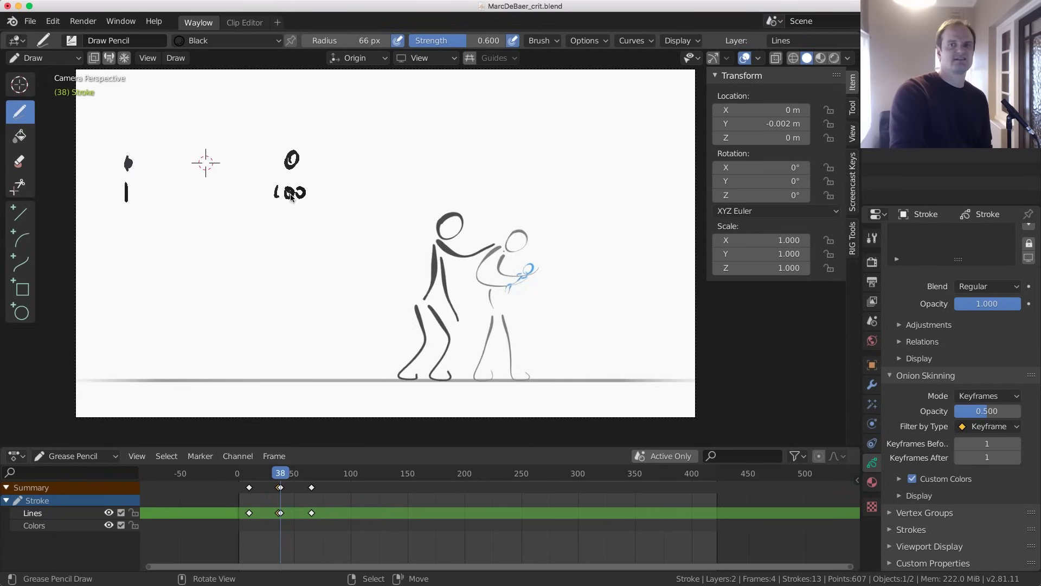
pyautogui.hotkey('ctrl', 'z')
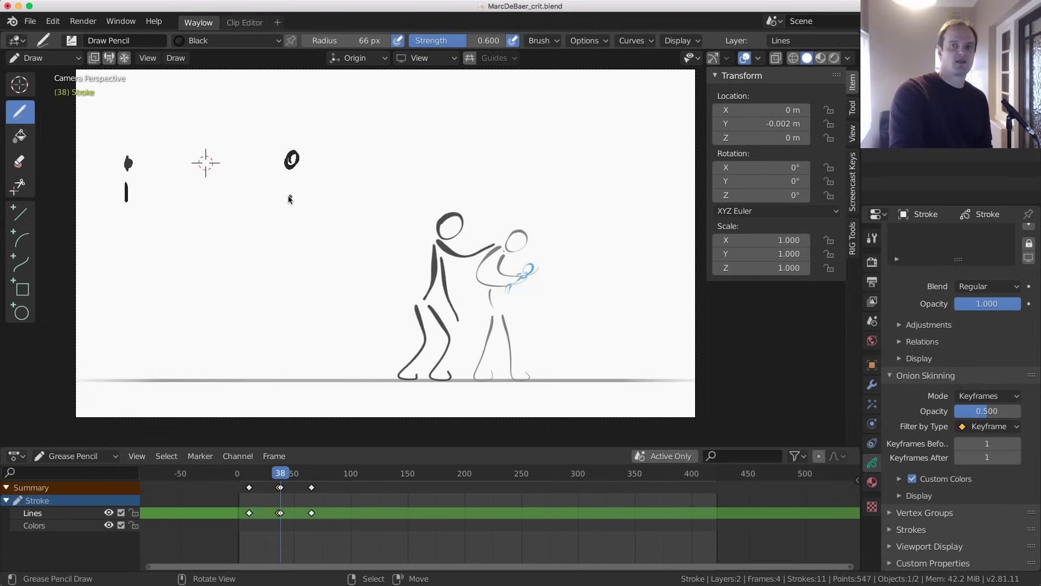
pyautogui.moveTo(276, 188)
pyautogui.mouseDown()
pyautogui.moveTo(290, 199)
pyautogui.moveTo(296, 189)
pyautogui.mouseUp()
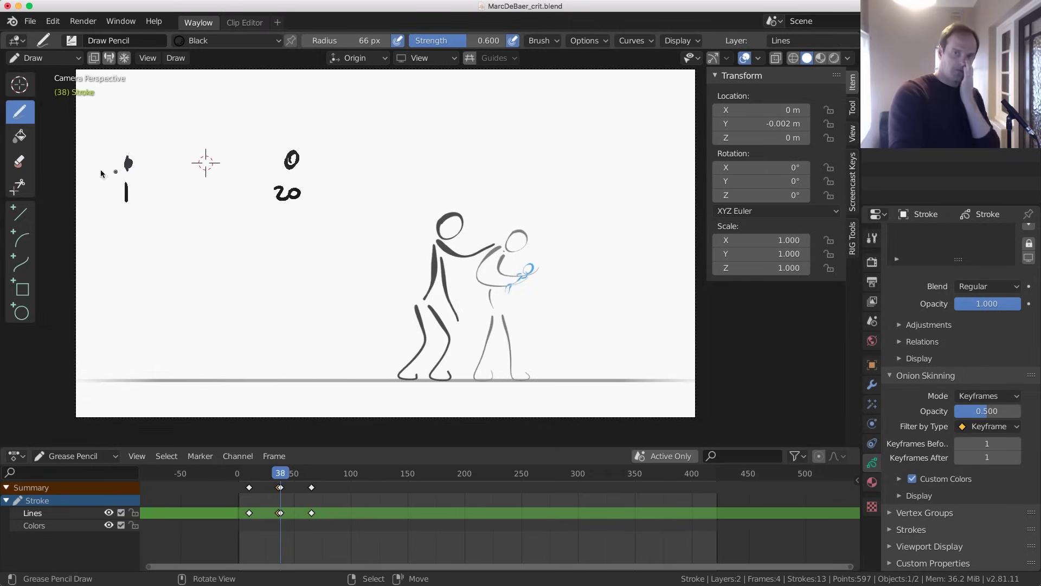
pyautogui.moveTo(128, 161); pyautogui.dragTo(126, 165)
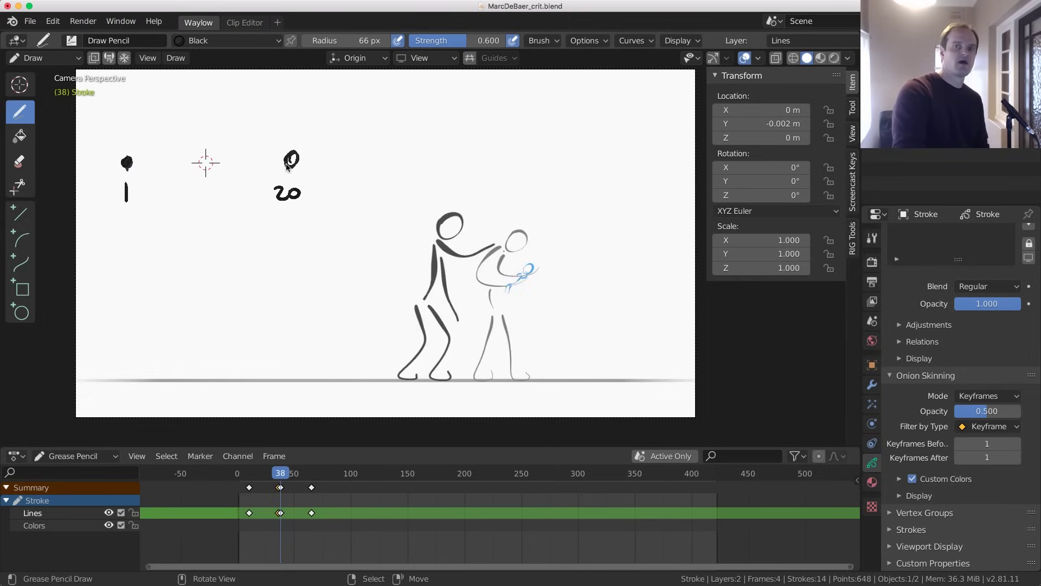
pyautogui.moveTo(286, 166); pyautogui.dragTo(291, 160)
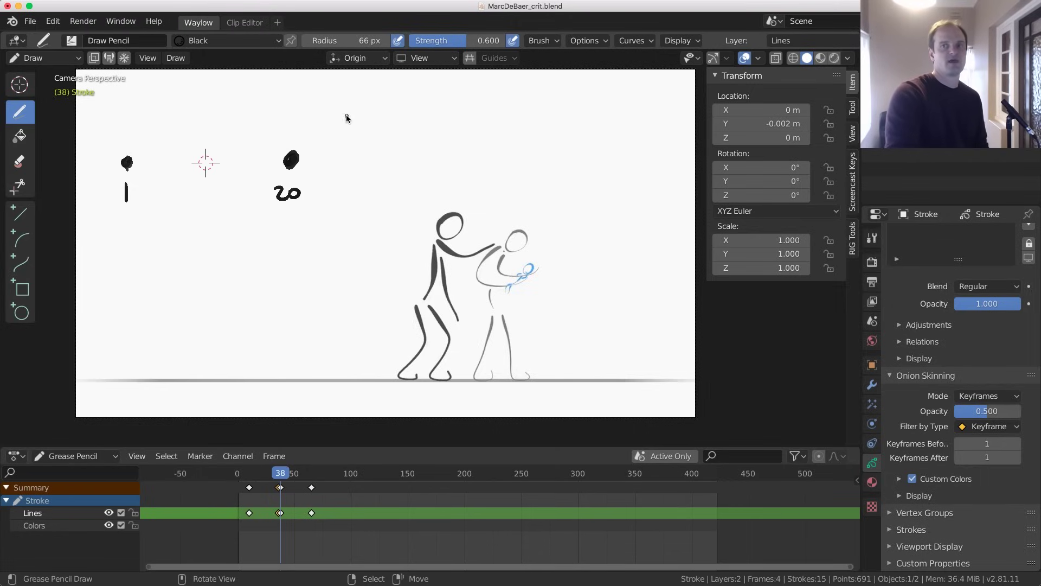
# Add a raised third dot labelled 24 and connect the dots with a stepped line extending flat past 24
pyautogui.moveTo(341, 120); pyautogui.dragTo(343, 135)
pyautogui.moveTo(325, 188); pyautogui.dragTo(355, 191)
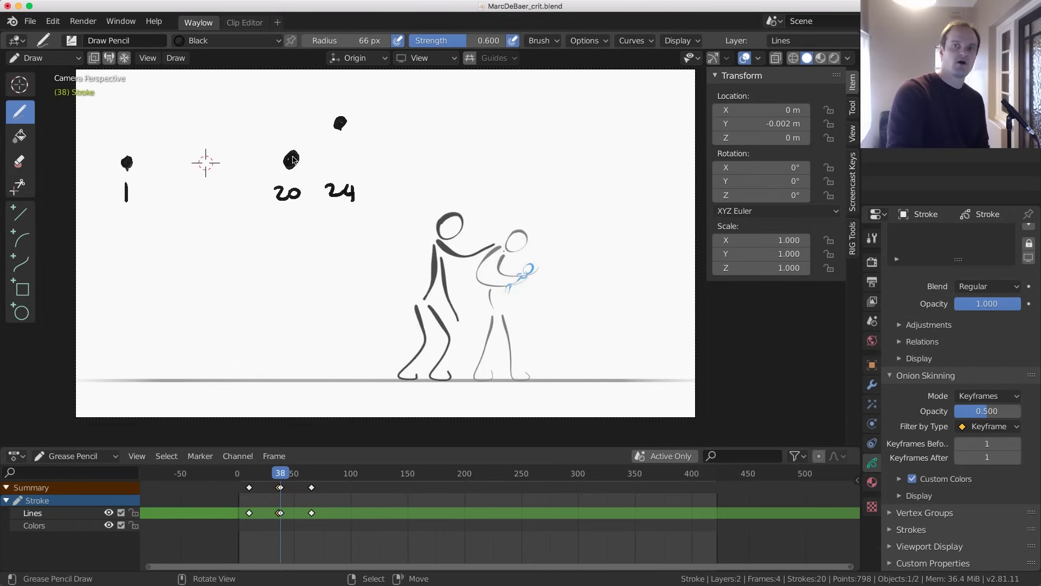
pyautogui.moveTo(293, 160); pyautogui.dragTo(333, 128)
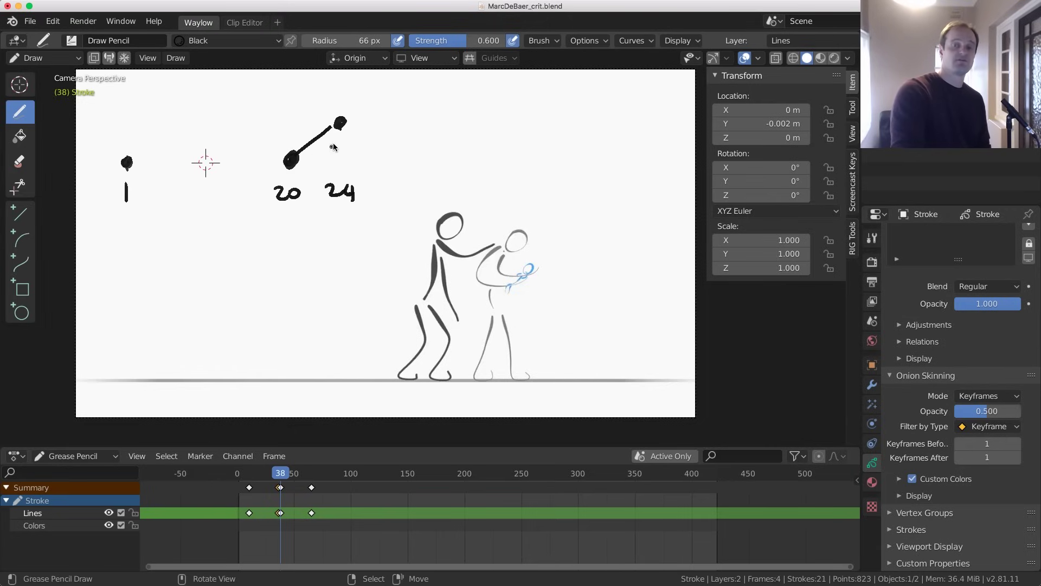
pyautogui.moveTo(127, 161)
pyautogui.mouseDown()
pyautogui.moveTo(204, 163)
pyautogui.moveTo(481, 128)
pyautogui.mouseUp()
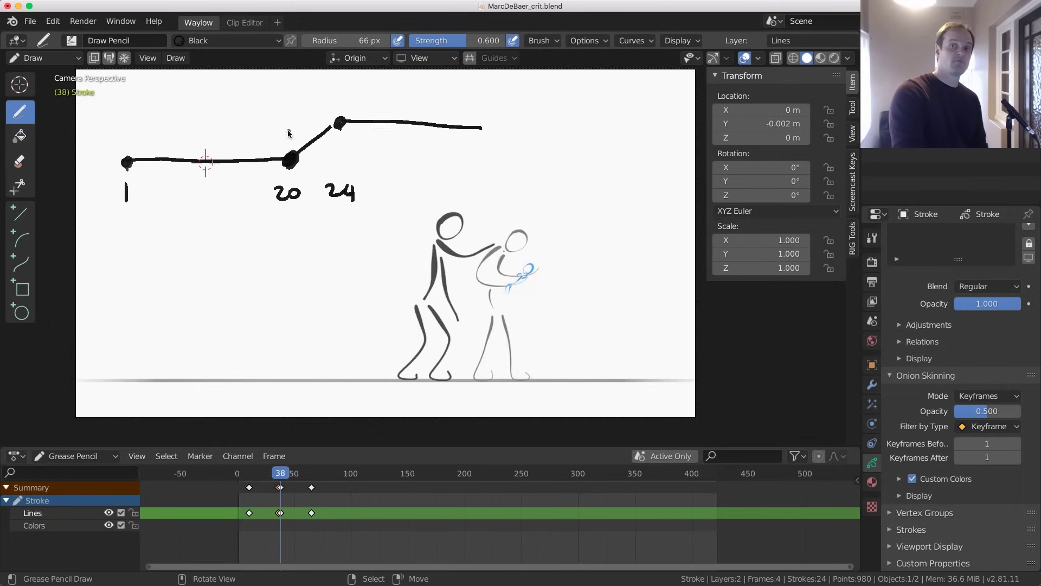
# Circle the dot at 20 and draw a thin arc from the dot at 1 to the dot at 24
pyautogui.moveTo(280, 169); pyautogui.dragTo(286, 174)
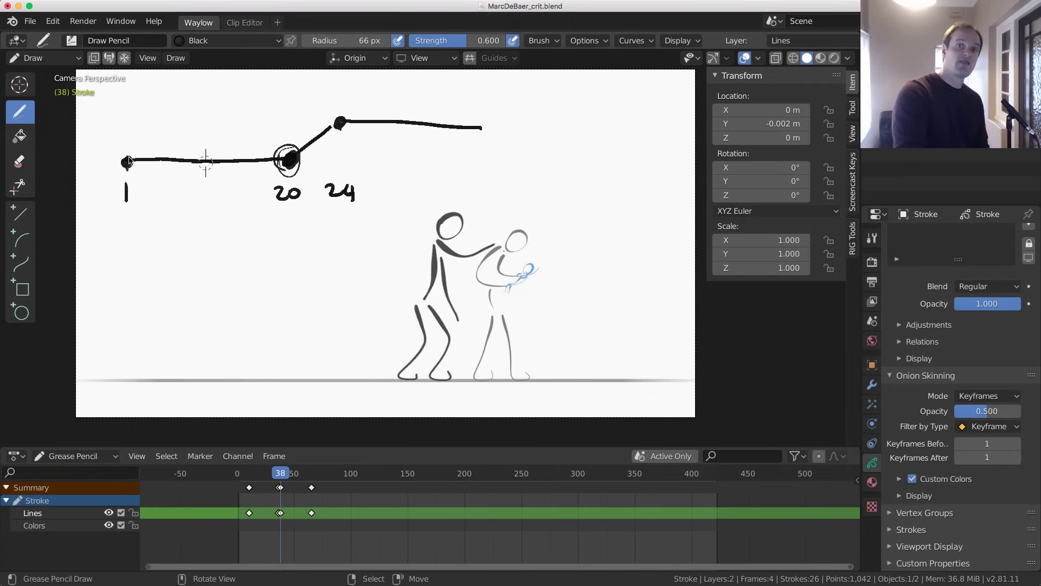
pyautogui.moveTo(198, 141); pyautogui.dragTo(341, 121)
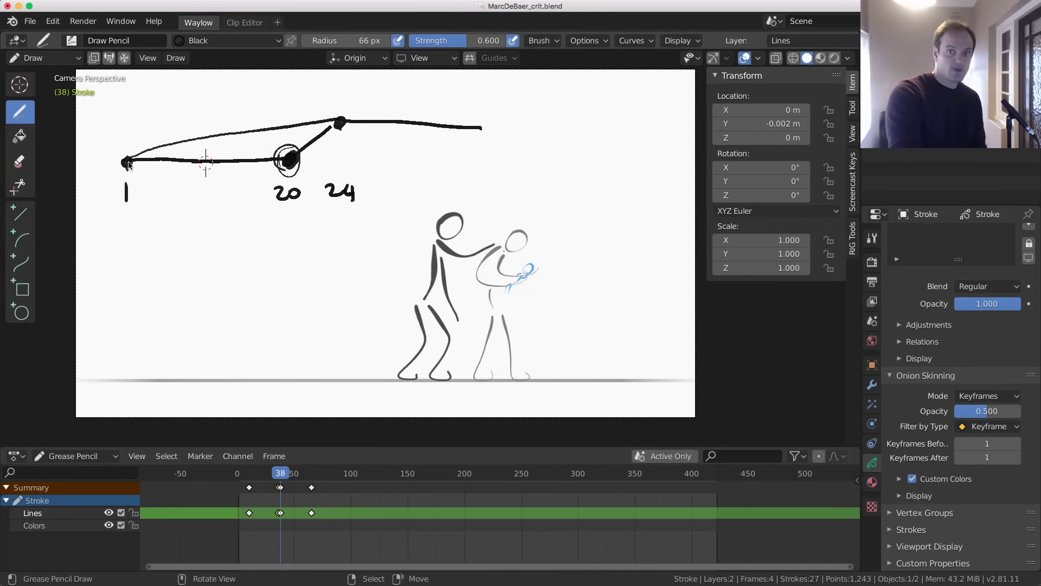
pyautogui.moveTo(128, 165); pyautogui.dragTo(129, 162)
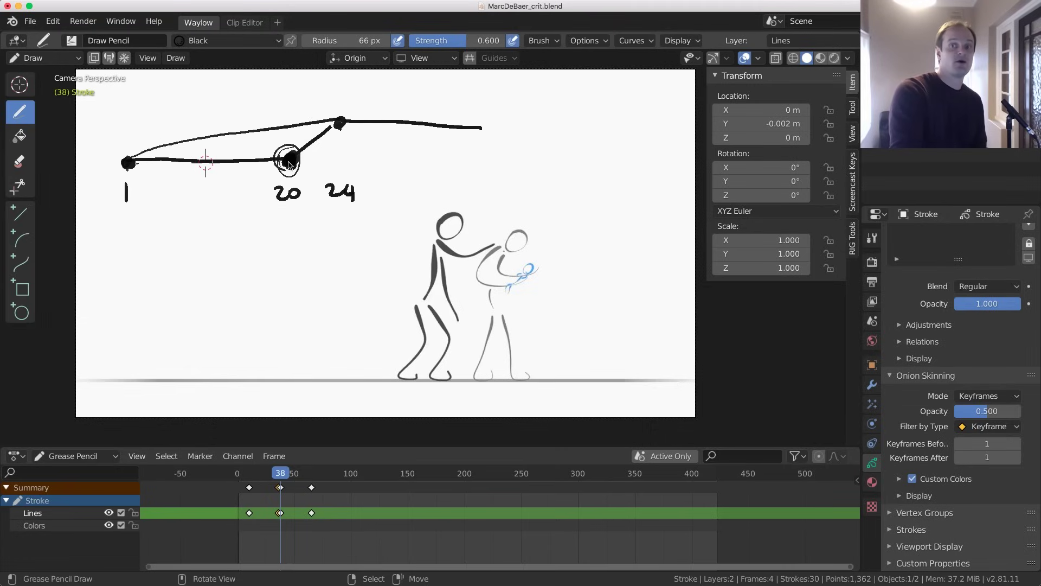
pyautogui.moveTo(288, 162); pyautogui.dragTo(295, 197)
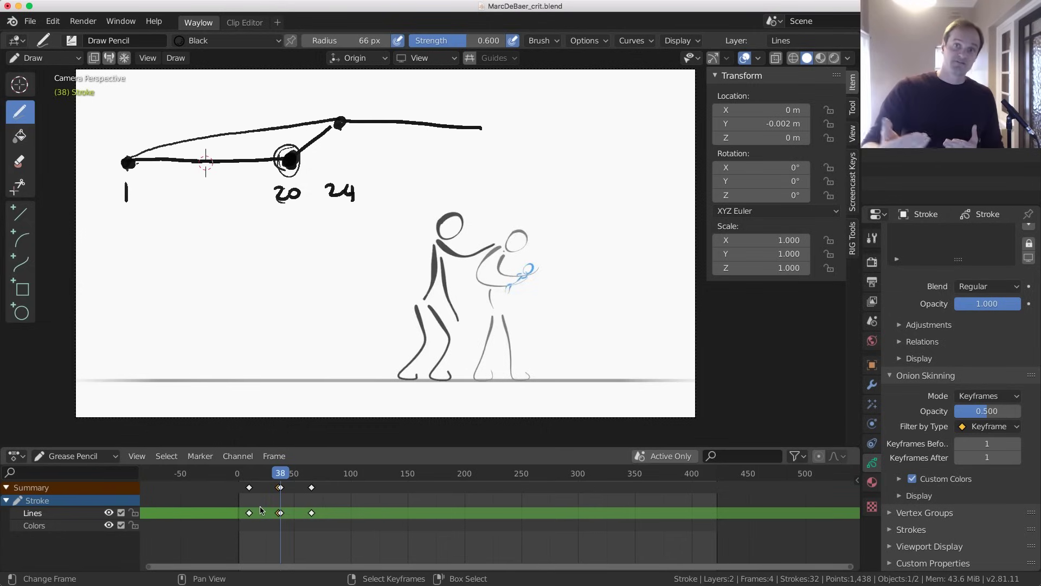
# Hide the Lines layer and play back the stick figure animation from frame 16
pyautogui.click(256, 541)
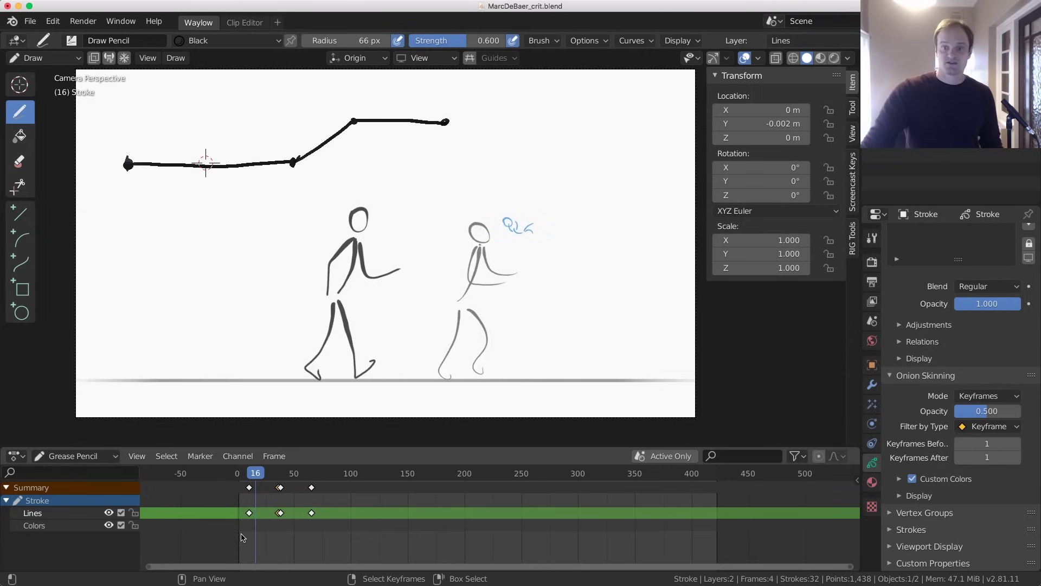
pyautogui.click(109, 512)
pyautogui.press('space')
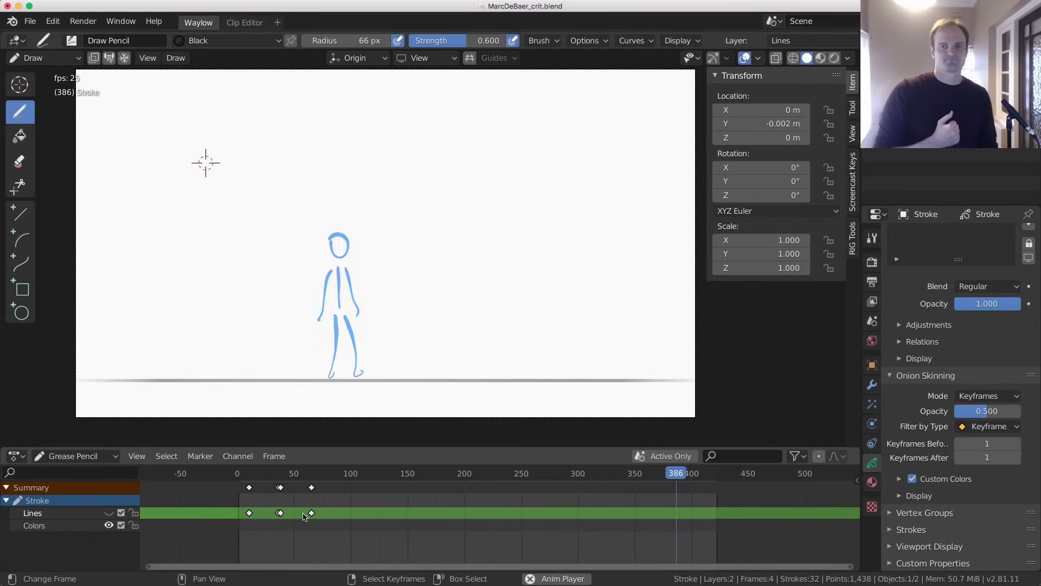
pyautogui.press('space')
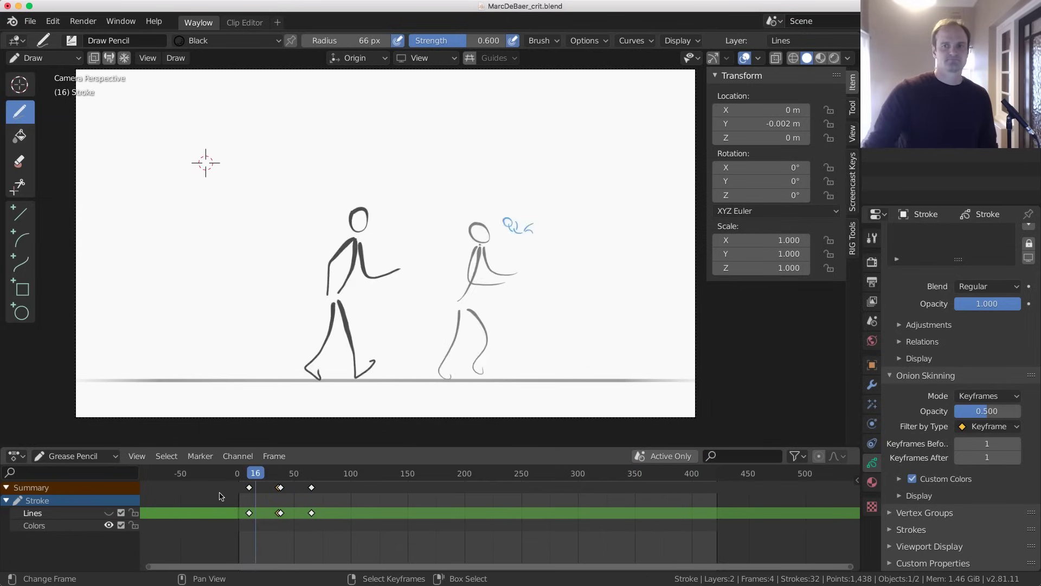
pyautogui.press('space')
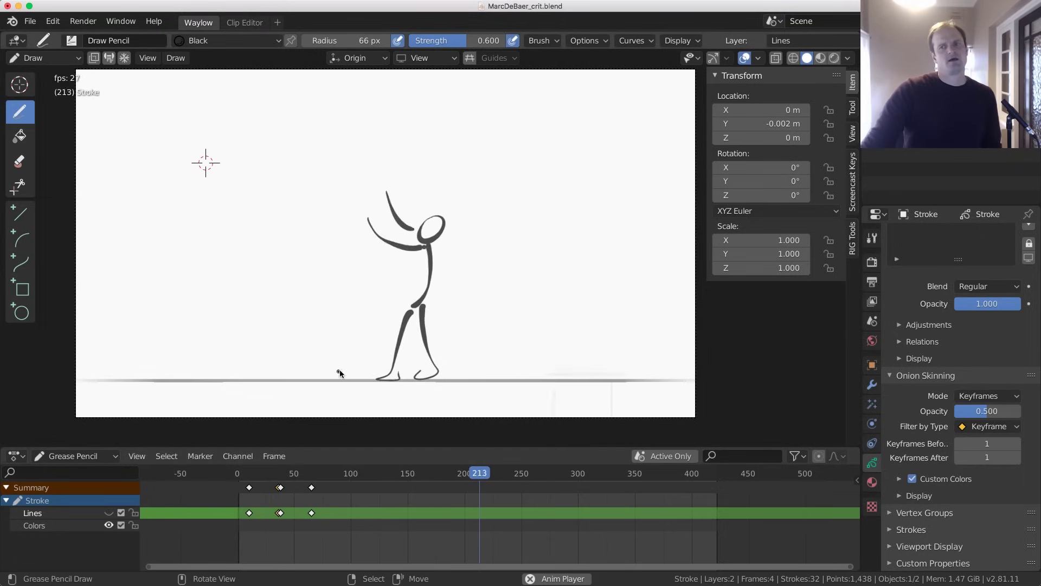
pyautogui.press('Escape')
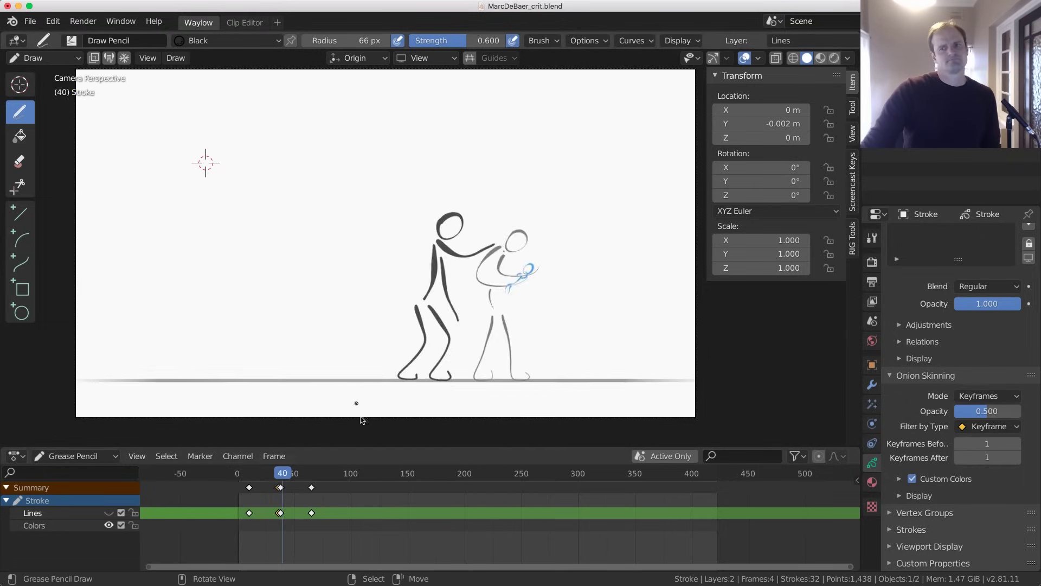
# Review the poses around frames 210 and 74, and return to the blue figure's fall at frame 9
pyautogui.moveTo(285, 496)
pyautogui.mouseDown()
pyautogui.moveTo(325, 496)
pyautogui.moveTo(227, 496)
pyautogui.moveTo(518, 475)
pyautogui.moveTo(477, 476)
pyautogui.mouseUp()
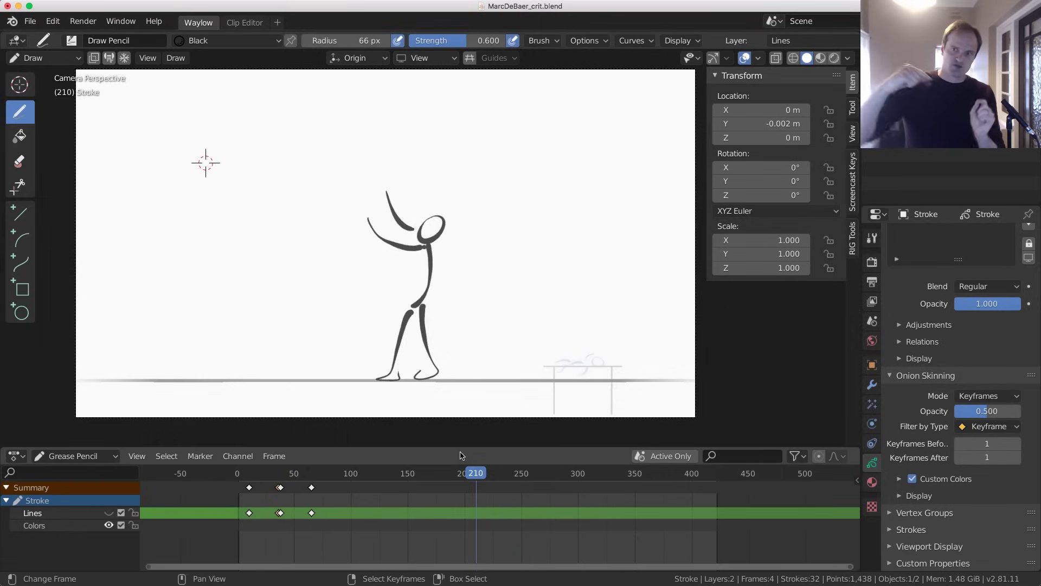
pyautogui.moveTo(477, 512)
pyautogui.mouseDown()
pyautogui.moveTo(629, 512)
pyautogui.moveTo(464, 514)
pyautogui.moveTo(269, 535)
pyautogui.moveTo(322, 536)
pyautogui.mouseUp()
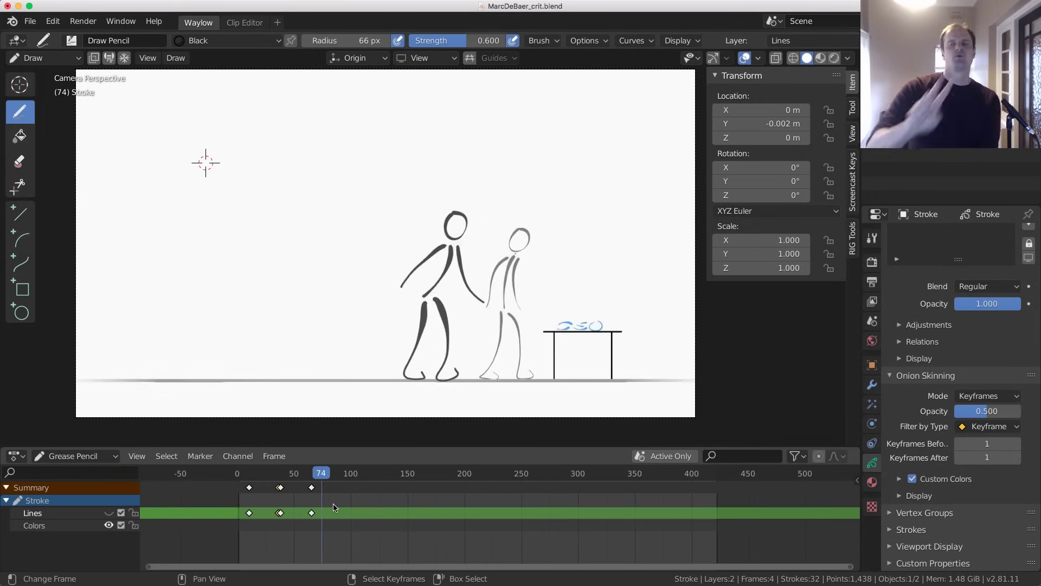
pyautogui.moveTo(313, 527); pyautogui.dragTo(250, 542)
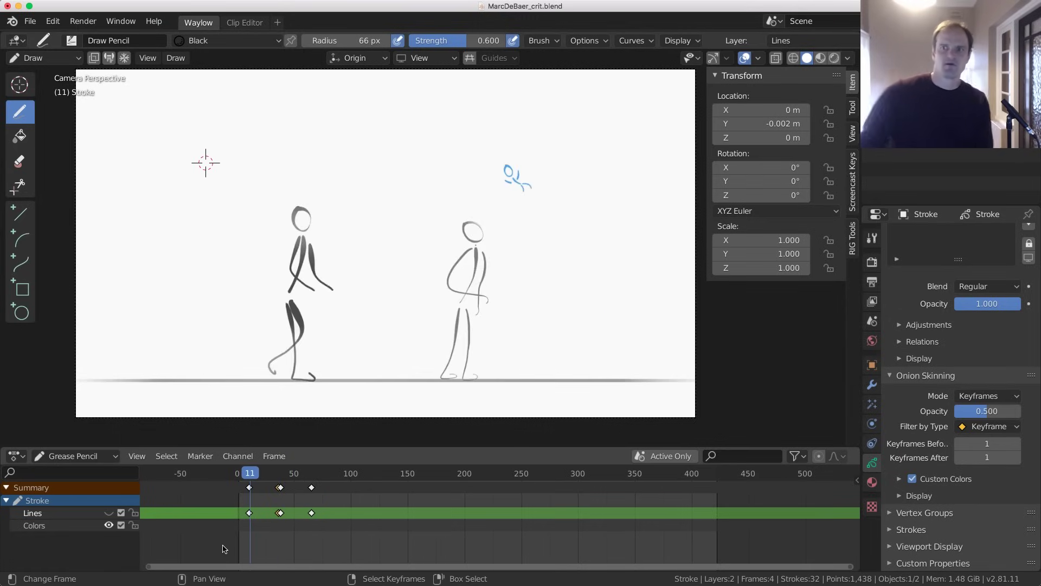
pyautogui.moveTo(250, 502); pyautogui.dragTo(248, 503)
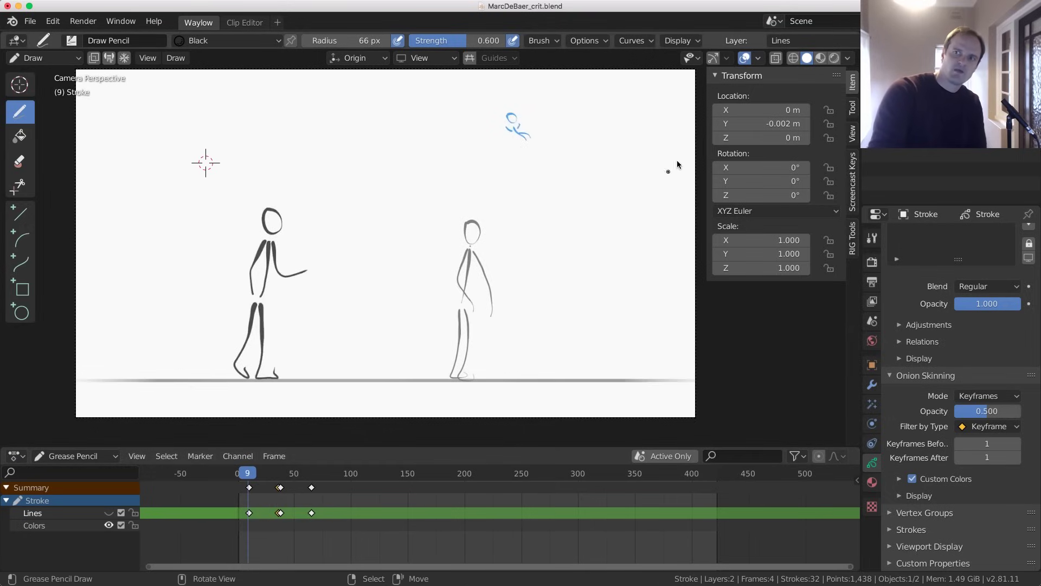
# On the Colors layer at frame 9, draw a vertical spacing chart with three tick marks beside the falling blue figure
pyautogui.click(595, 99)
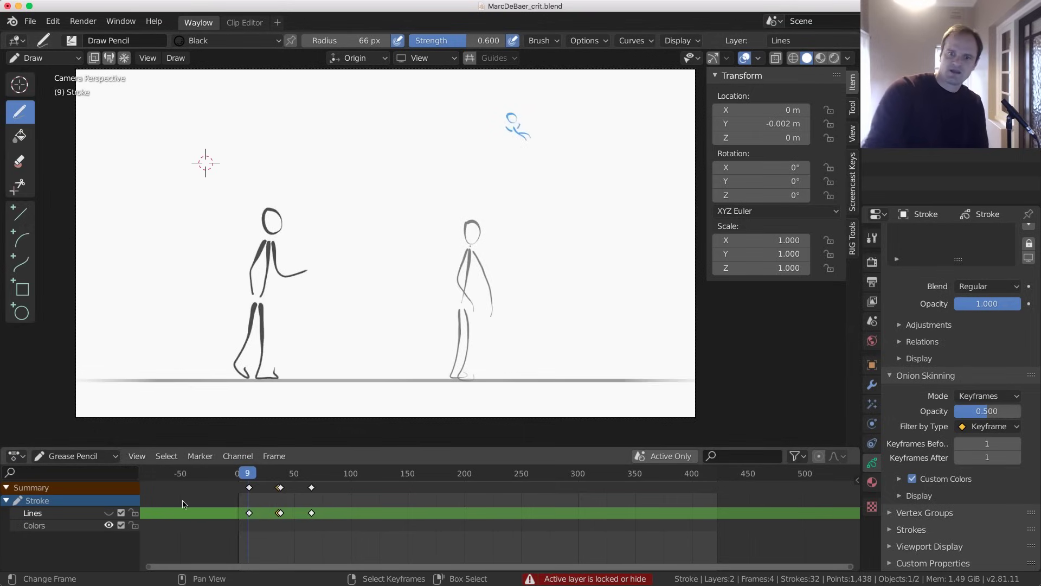
pyautogui.click(67, 524)
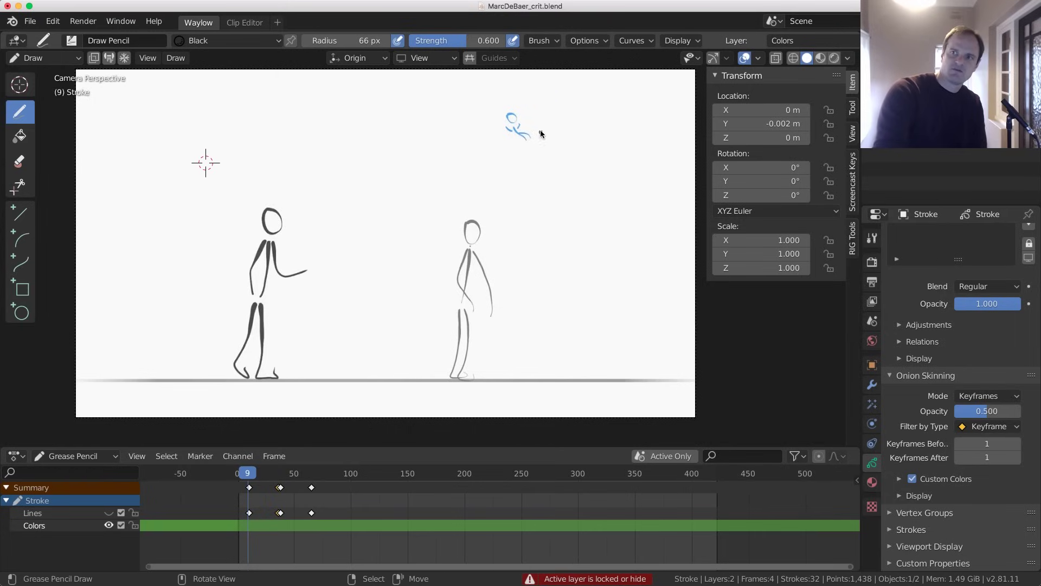
pyautogui.moveTo(527, 129); pyautogui.dragTo(552, 128)
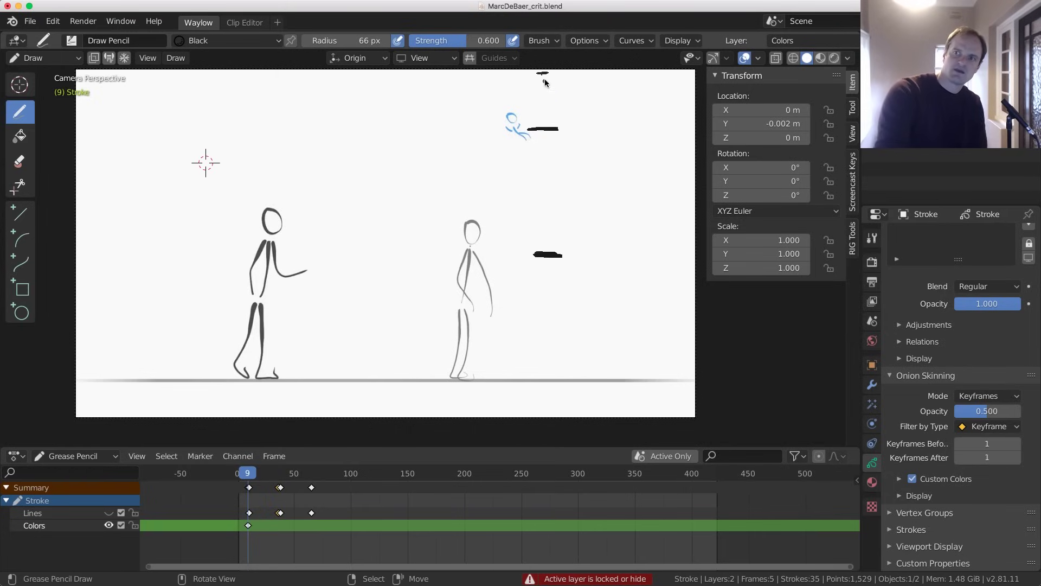
pyautogui.press('Up')
pyautogui.press('Up')
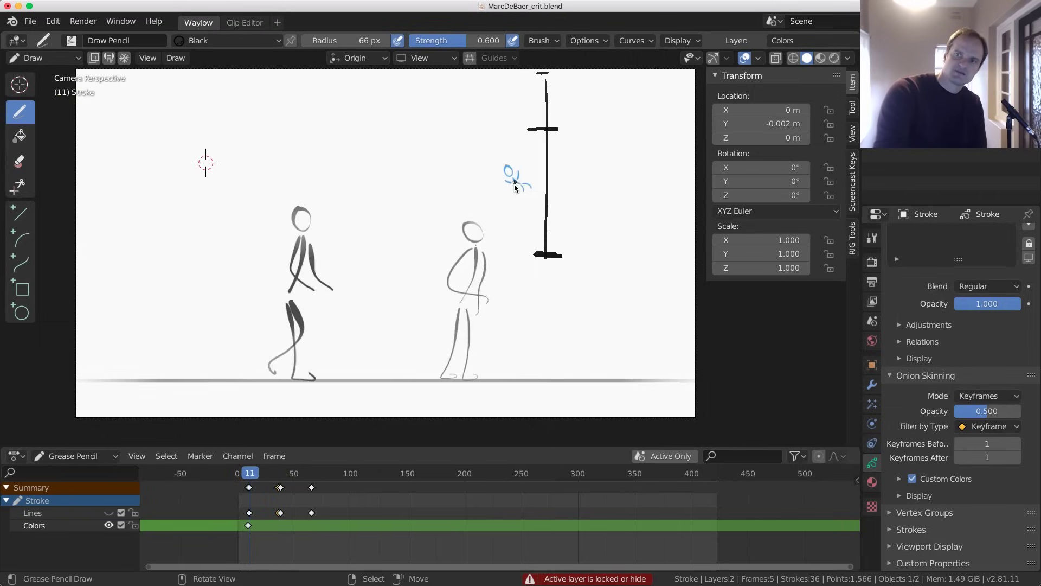
# Mark the falling blue figure's position with a black dot on frames 10 and 11
pyautogui.press('Down')
pyautogui.moveTo(514, 131); pyautogui.dragTo(516, 129)
pyautogui.press('Right')
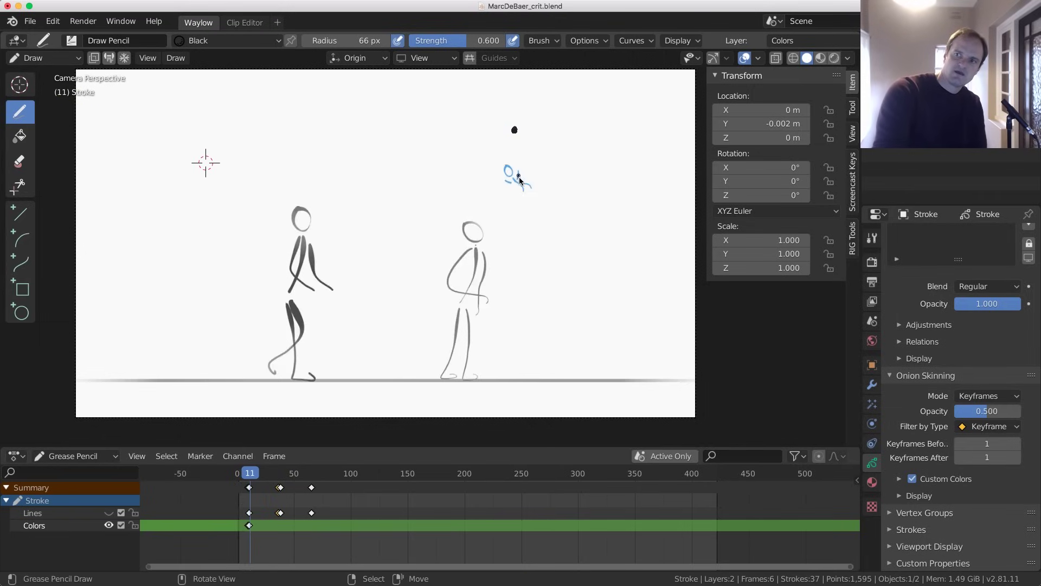
pyautogui.moveTo(517, 183); pyautogui.dragTo(519, 181)
# Continue tracking the falling blue figure with a black dot on frame 17 and another on frame 21
pyautogui.press('Right')
pyautogui.press('Right')
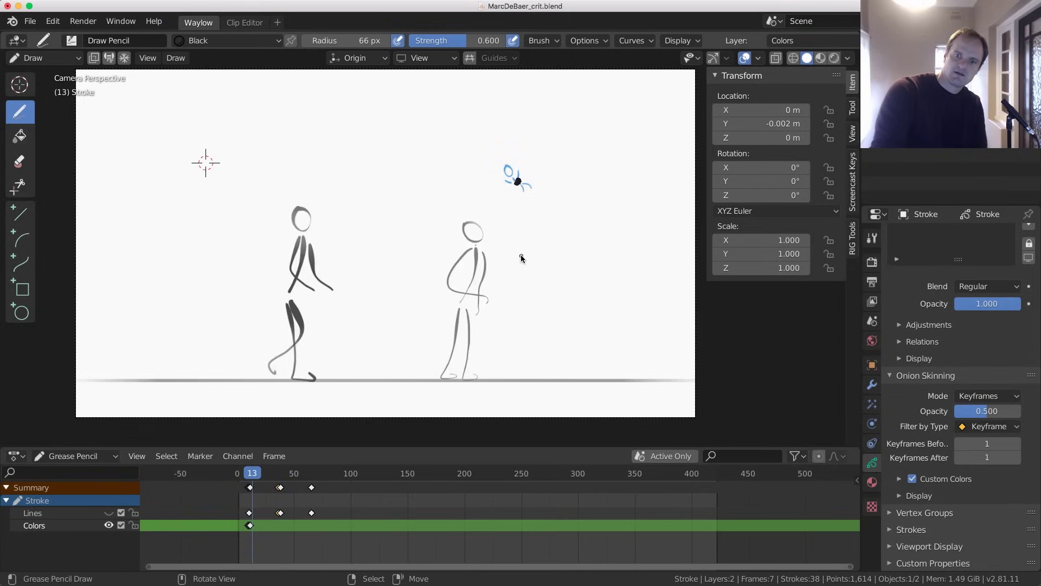
pyautogui.press('Right')
pyautogui.press('Right')
pyautogui.press('Right')
pyautogui.press('Right')
pyautogui.moveTo(520, 232); pyautogui.dragTo(518, 230)
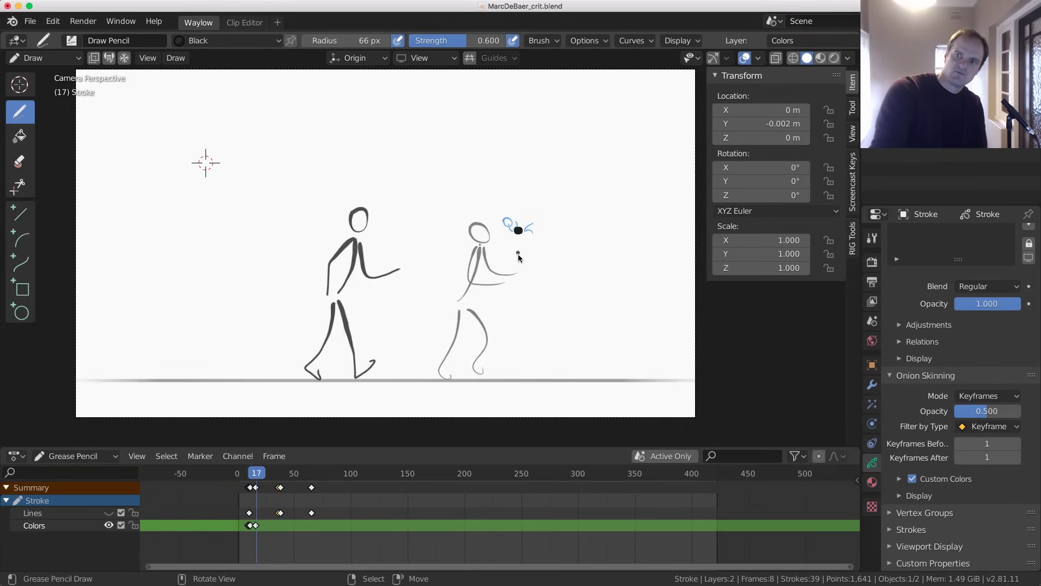
pyautogui.press('Right')
pyautogui.press('Right')
pyautogui.press('Right')
pyautogui.press('Right')
pyautogui.moveTo(518, 278); pyautogui.dragTo(515, 278)
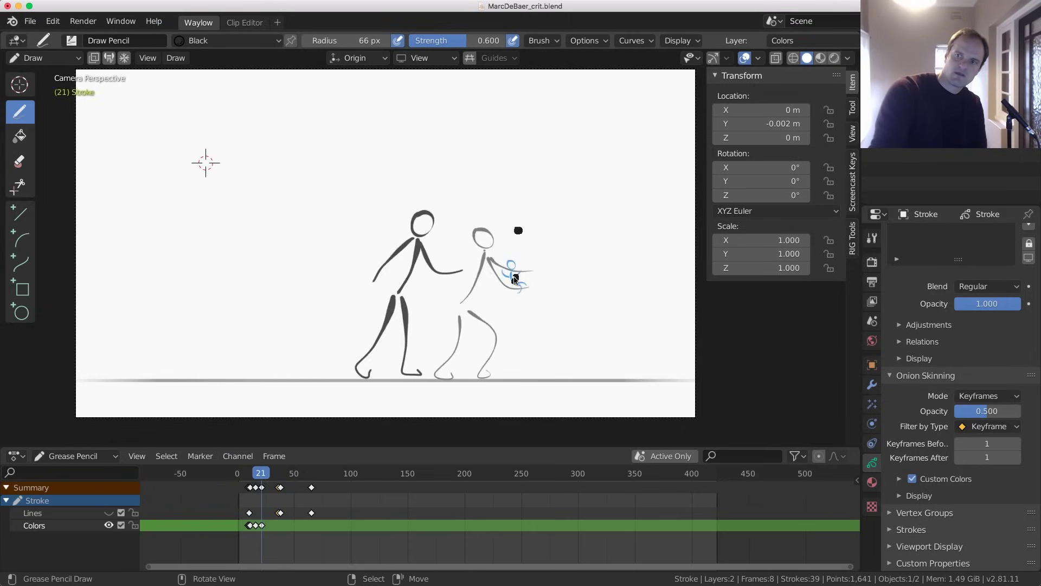
# Step back to frame 14 and forward to frame 24 to examine the spacing between the blue figure's dots
pyautogui.press('Left')
pyautogui.press('Left')
pyautogui.press('Left')
pyautogui.press('Left')
pyautogui.press('Left')
pyautogui.press('Left')
pyautogui.press('Left')
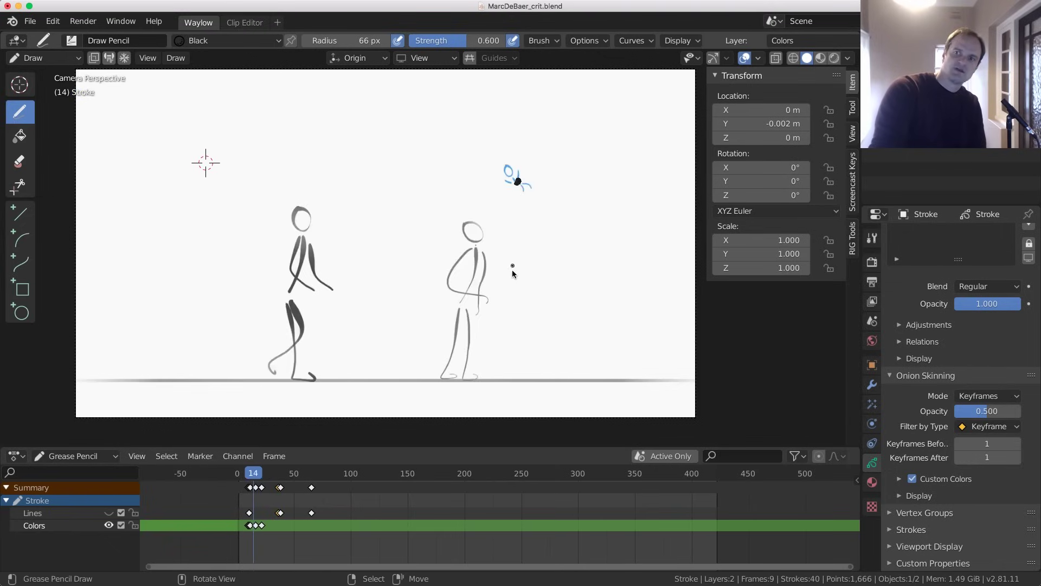
pyautogui.press('Right')
pyautogui.press('Right')
pyautogui.press('Right')
pyautogui.press('Right')
pyautogui.press('Right')
pyautogui.press('Right')
pyautogui.press('Right')
pyautogui.press('Right')
pyautogui.press('Right')
pyautogui.press('Right')
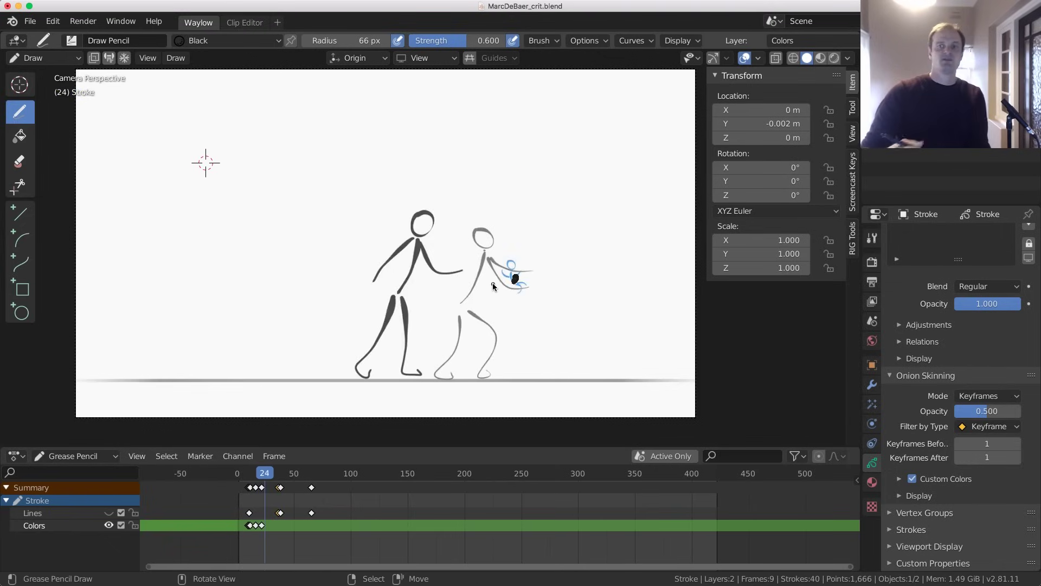
# Examine the catch pose through frame 33 and the figures' poses by the table at frame 79
pyautogui.press('Right')
pyautogui.press('Right')
pyautogui.press('Right')
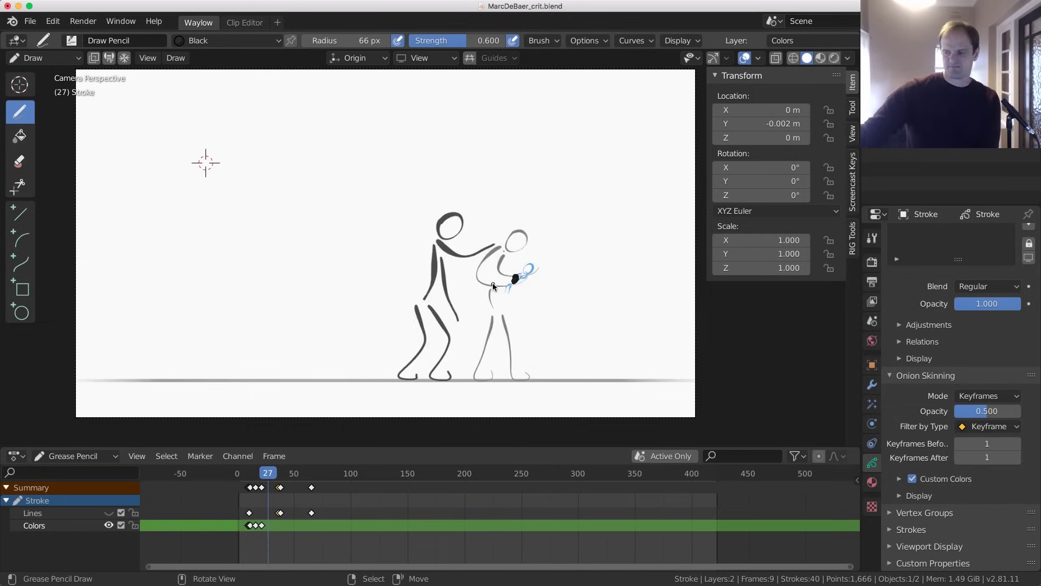
pyautogui.press('Right')
pyautogui.press('Right')
pyautogui.press('Right')
pyautogui.press('Right')
pyautogui.press('Right')
pyautogui.press('Right')
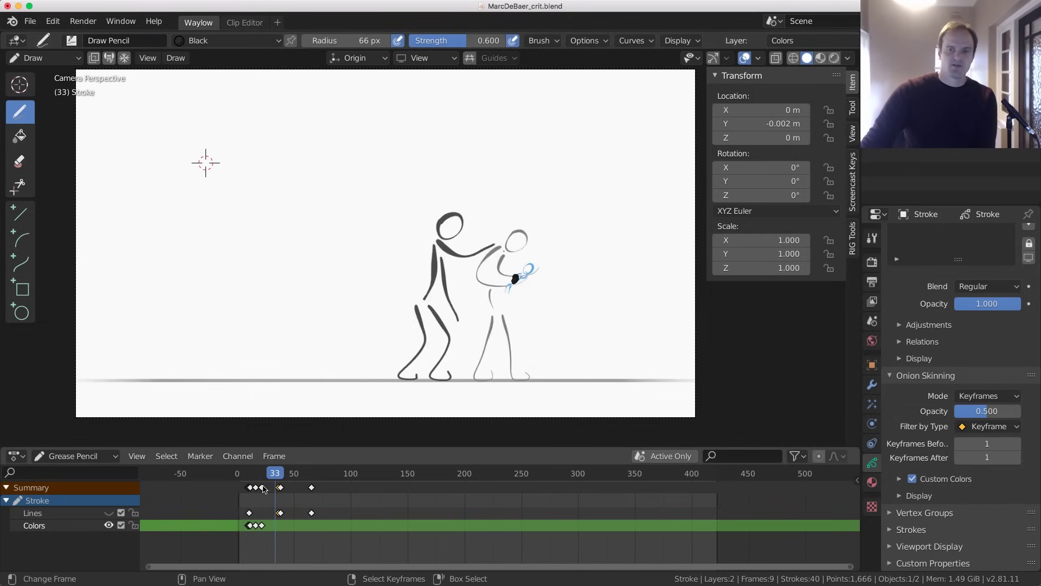
pyautogui.moveTo(274, 493); pyautogui.dragTo(329, 497)
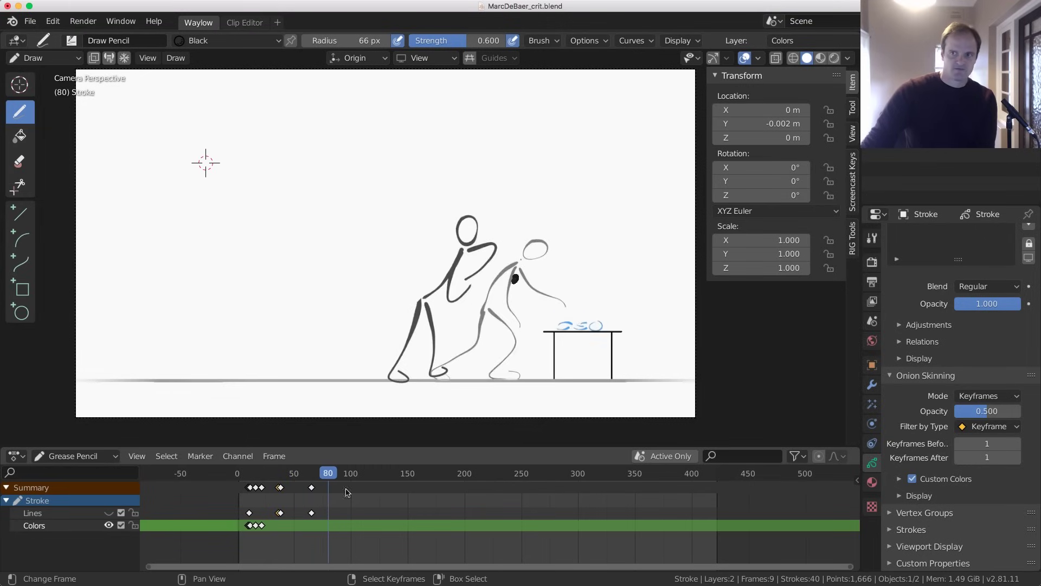
pyautogui.press('Left')
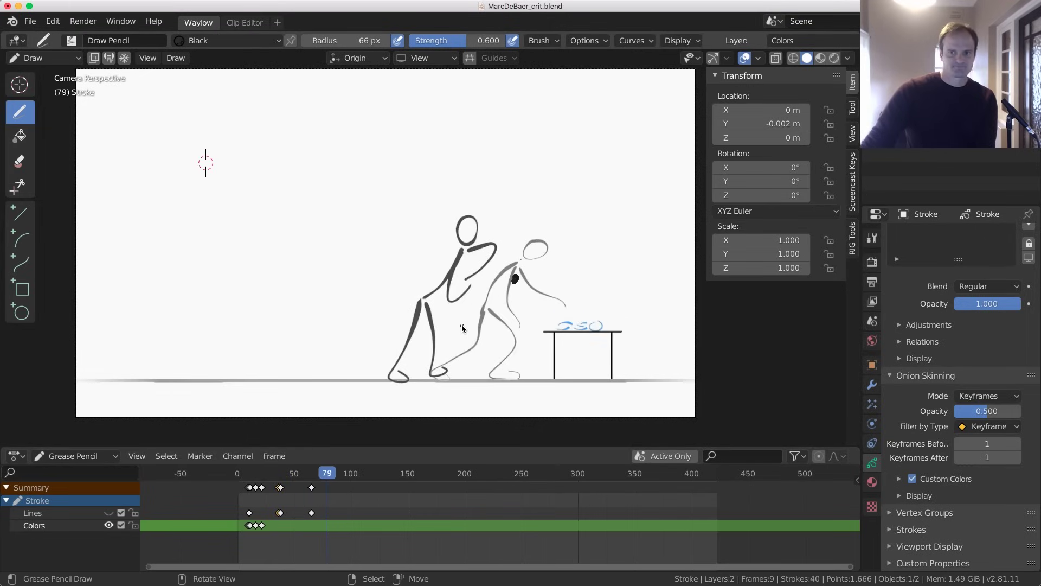
# Step forward to frame 92 to examine the hold by the table and the pose change that ends it
pyautogui.press('Right')
pyautogui.press('Right')
pyautogui.press('Right')
pyautogui.press('Right')
pyautogui.press('Right')
pyautogui.press('Right')
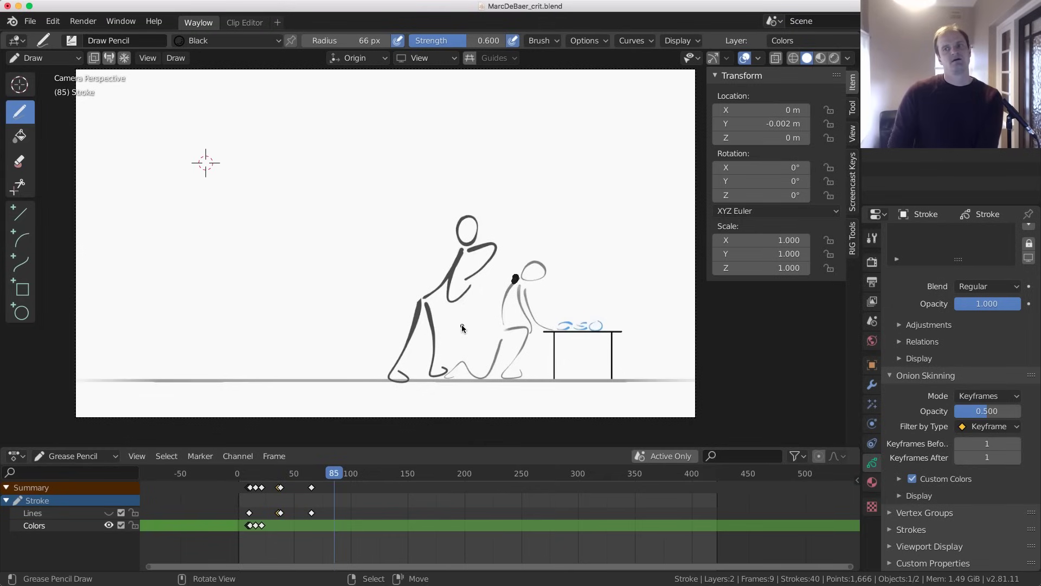
pyautogui.press('Right')
pyautogui.press('Right')
pyautogui.press('Right')
pyautogui.press('Right')
pyautogui.press('Right')
pyautogui.press('Right')
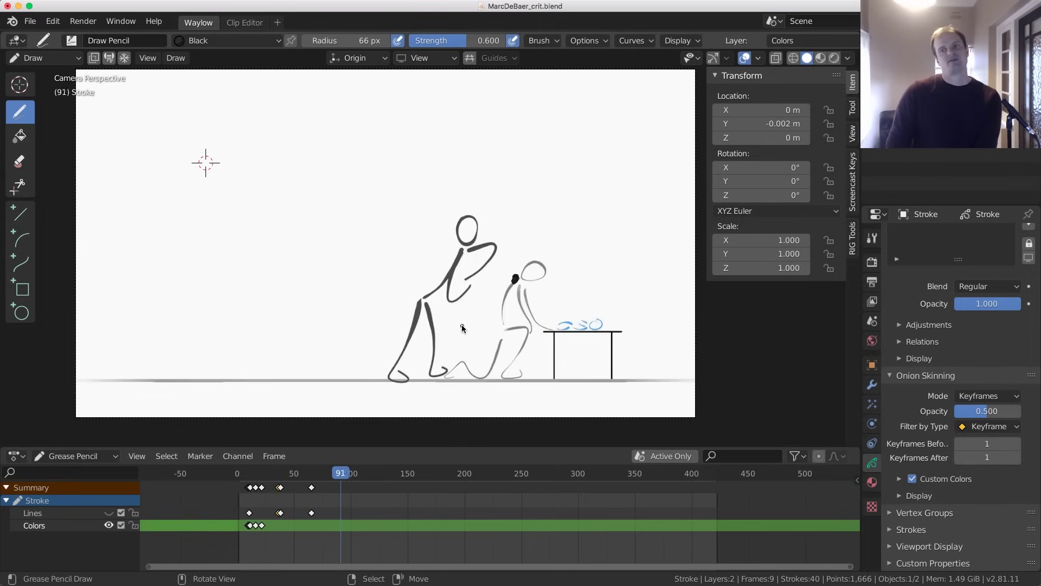
pyautogui.press('Right')
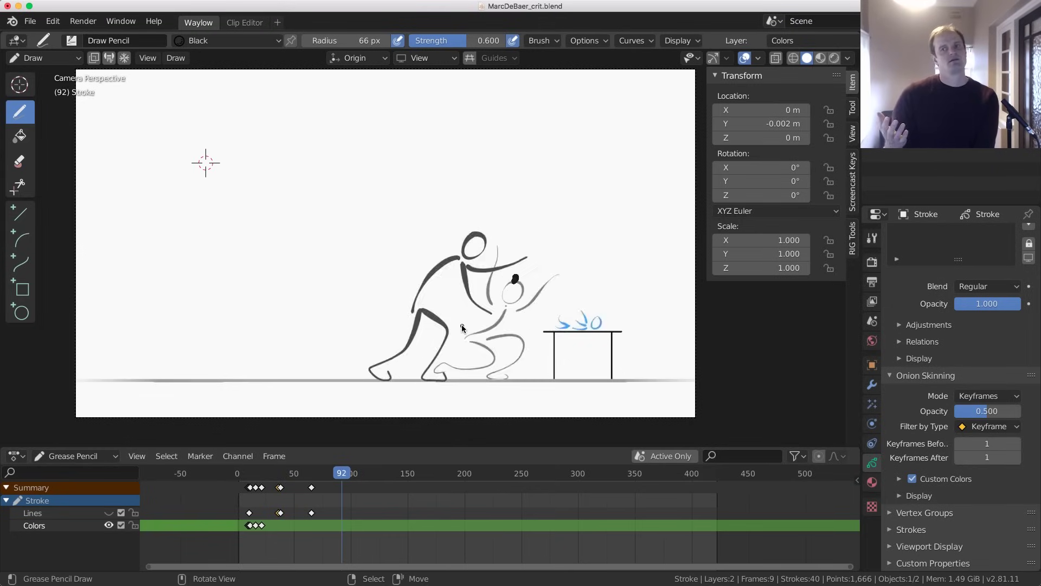
# Step on to frame 115 to examine the standing and crouching figures' reaction poses and how long each is held
pyautogui.press('Right')
pyautogui.press('Right')
pyautogui.press('Right')
pyautogui.press('Right')
pyautogui.press('Right')
pyautogui.press('Right')
pyautogui.press('Right')
pyautogui.press('Right')
pyautogui.press('Right')
pyautogui.press('Right')
pyautogui.press('Right')
pyautogui.press('Right')
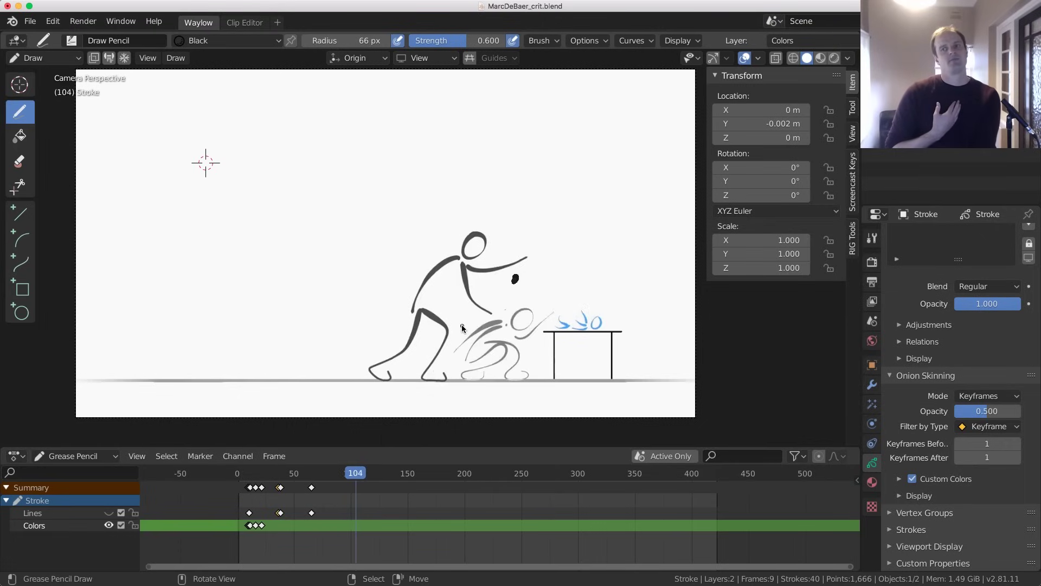
pyautogui.press('Right')
pyautogui.press('Right')
pyautogui.press('Right')
pyautogui.press('Right')
pyautogui.press('Right')
pyautogui.press('Right')
pyautogui.press('Right')
pyautogui.press('Right')
pyautogui.press('Right')
pyautogui.press('Right')
pyautogui.press('Right')
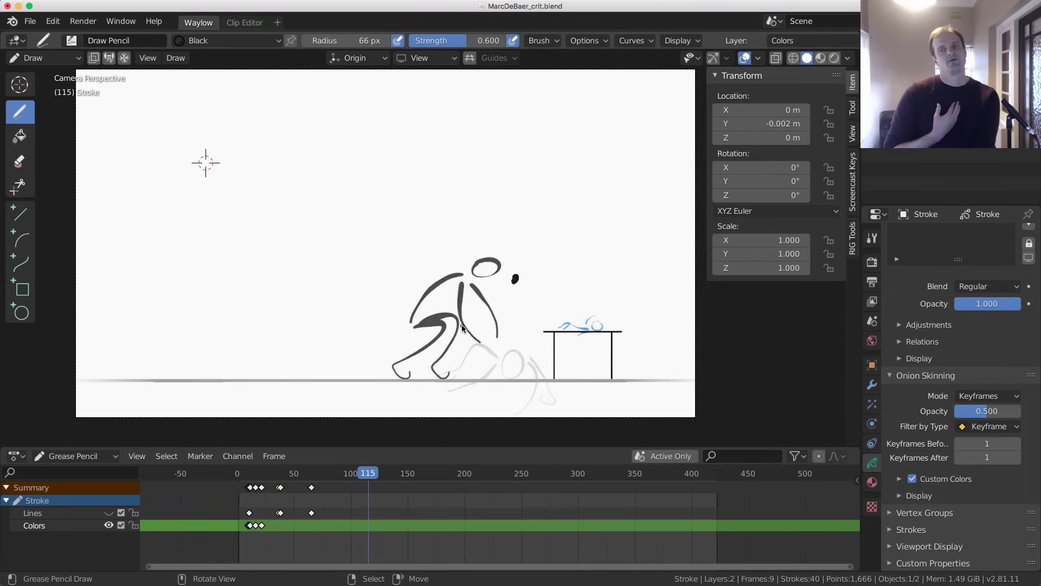
# Step back to frame 89 to re-examine the timing of the reaction poses and the hold before them
pyautogui.press('Left')
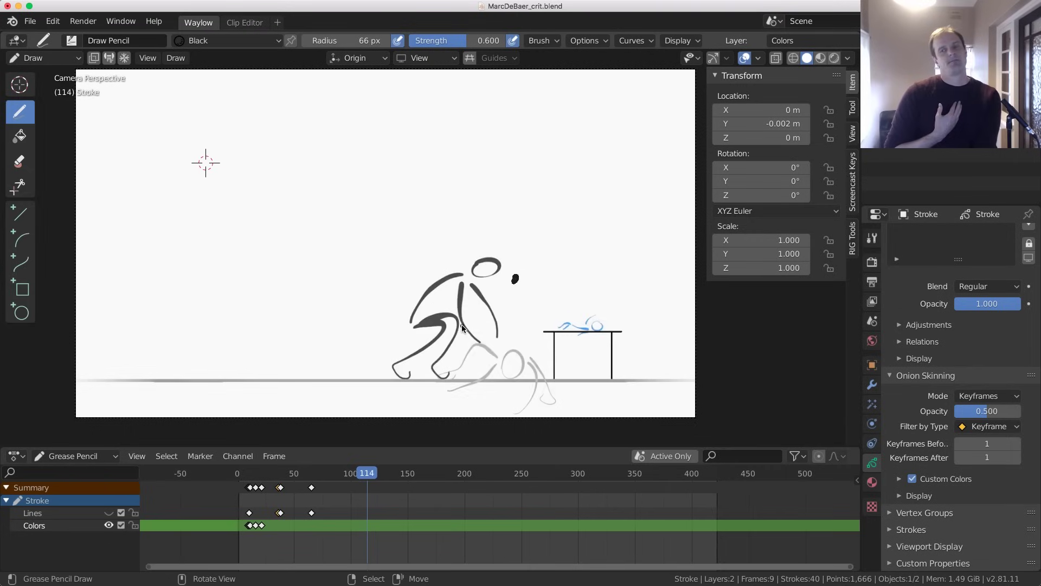
pyautogui.press('Left')
pyautogui.press('Left')
pyautogui.press('Left')
pyautogui.press('Left')
pyautogui.press('Left')
pyautogui.press('Left')
pyautogui.press('Left')
pyautogui.press('Left')
pyautogui.press('Left')
pyautogui.press('Left')
pyautogui.press('Left')
pyautogui.press('Left')
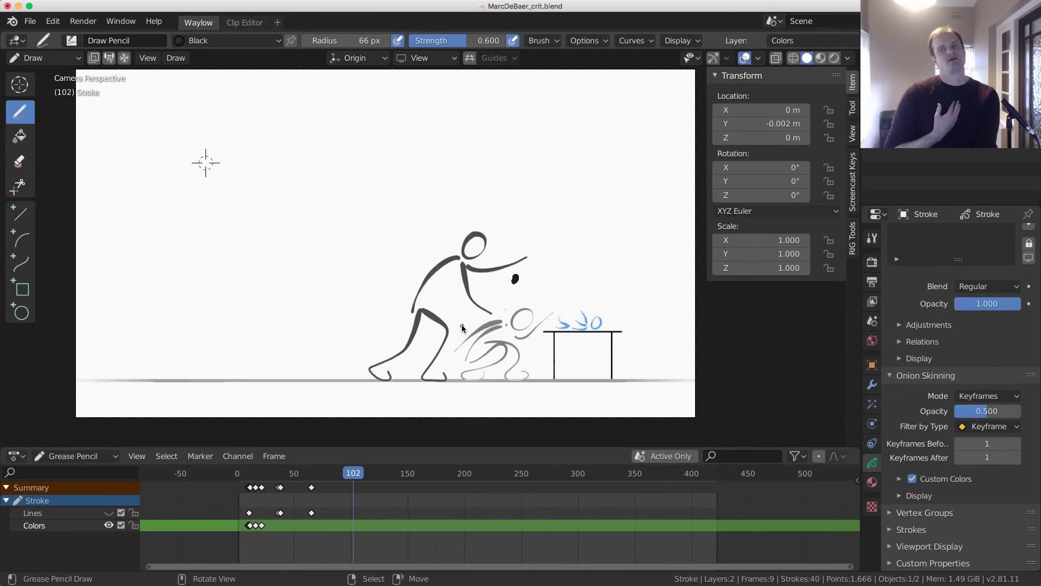
pyautogui.press('Left')
pyautogui.press('Left')
pyautogui.press('Left')
pyautogui.press('Left')
pyautogui.press('Left')
pyautogui.press('Left')
pyautogui.press('Left')
pyautogui.press('Left')
pyautogui.press('Left')
pyautogui.press('Left')
pyautogui.press('Left')
pyautogui.press('Left')
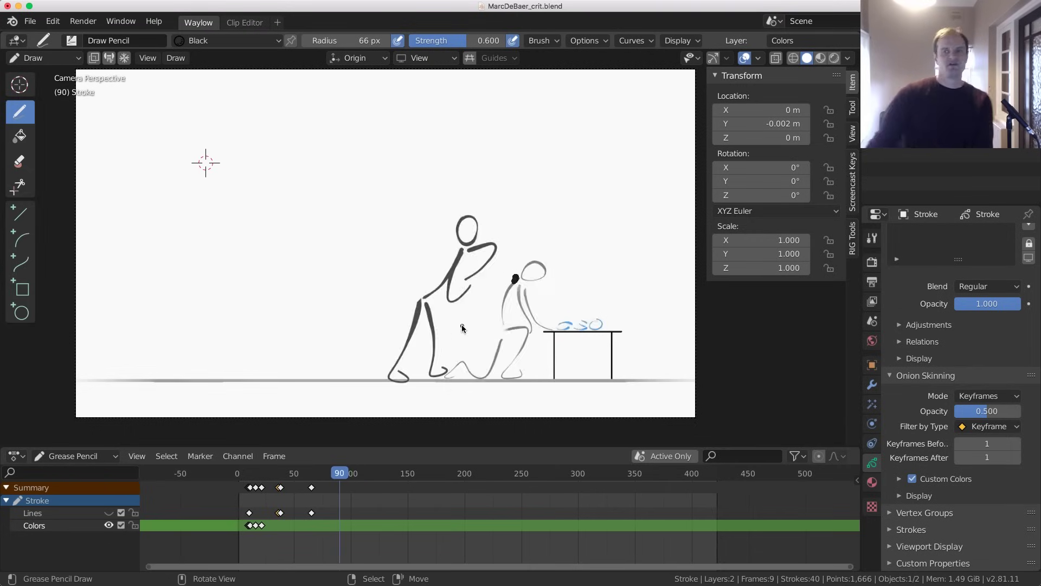
pyautogui.press('Left')
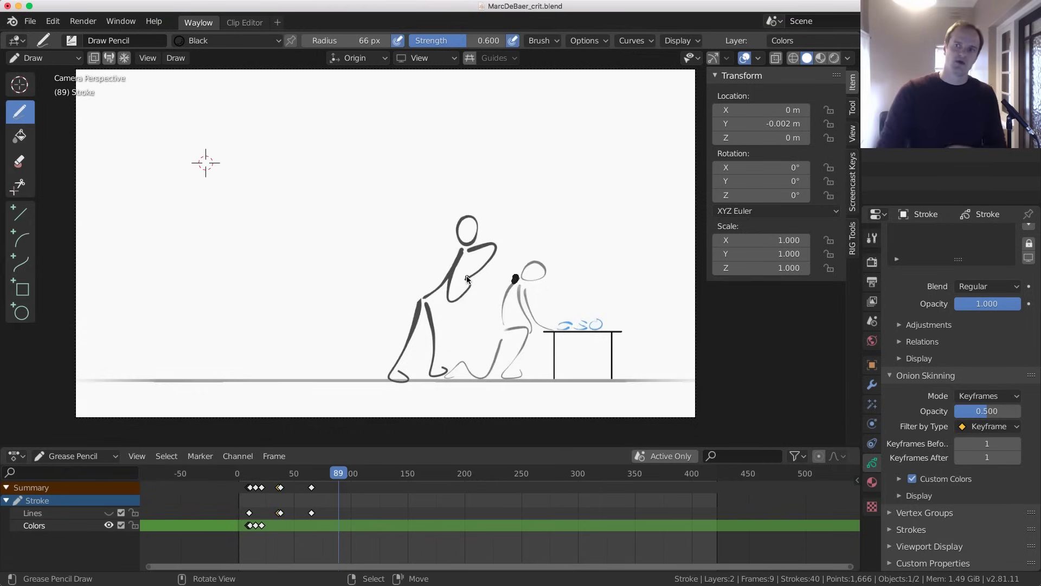
pyautogui.moveTo(331, 502)
pyautogui.mouseDown()
pyautogui.moveTo(359, 512)
pyautogui.moveTo(319, 512)
pyautogui.moveTo(372, 512)
pyautogui.moveTo(271, 513)
pyautogui.moveTo(345, 513)
pyautogui.moveTo(322, 513)
pyautogui.mouseUp()
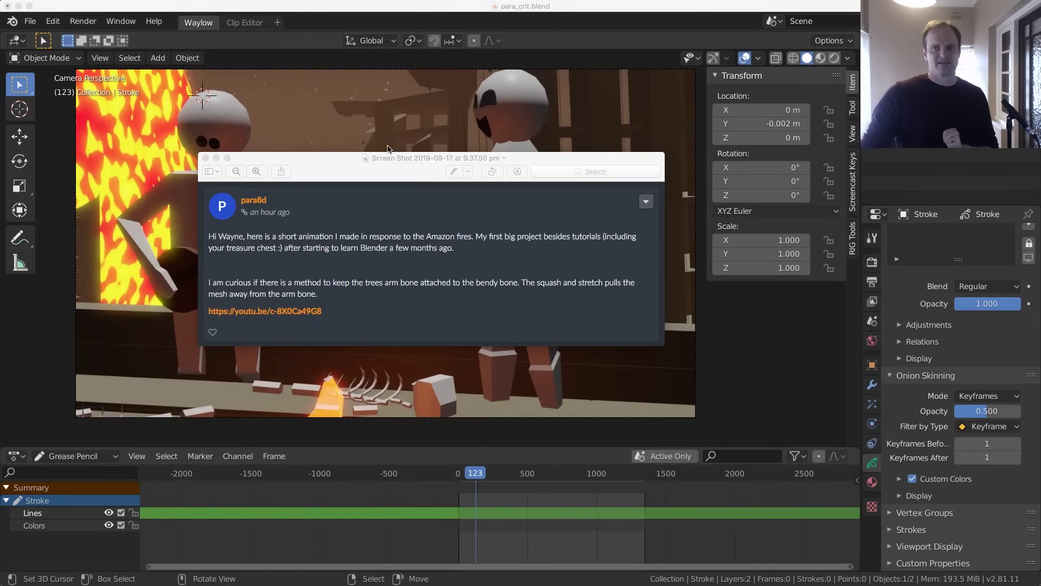
# Read the screenshot of the student's bendy bone question over the para_crit.blend scene, and put it out of view
pyautogui.moveTo(352, 170); pyautogui.dragTo(278, 135)
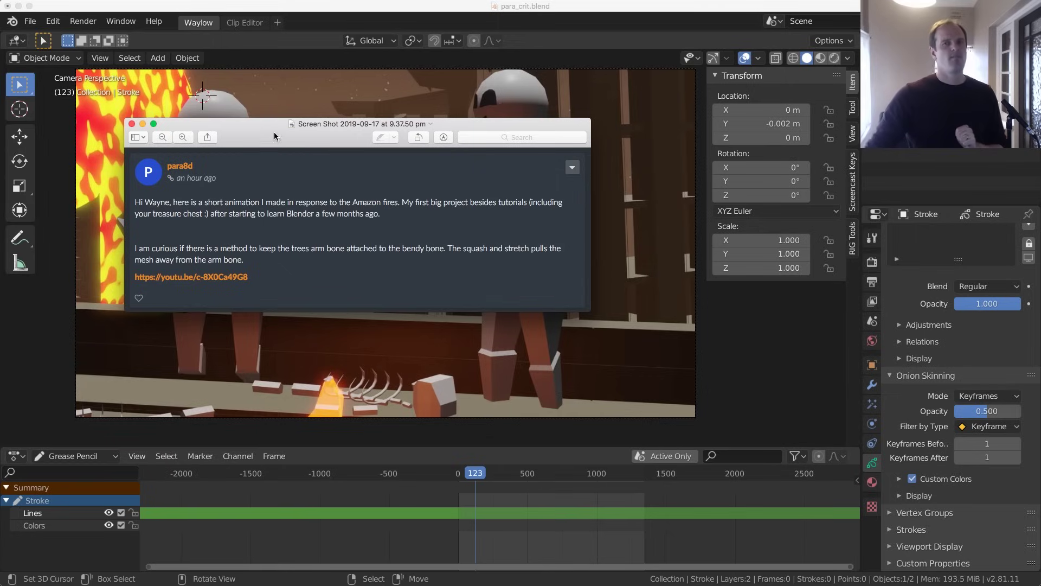
pyautogui.moveTo(296, 141); pyautogui.dragTo(288, 149)
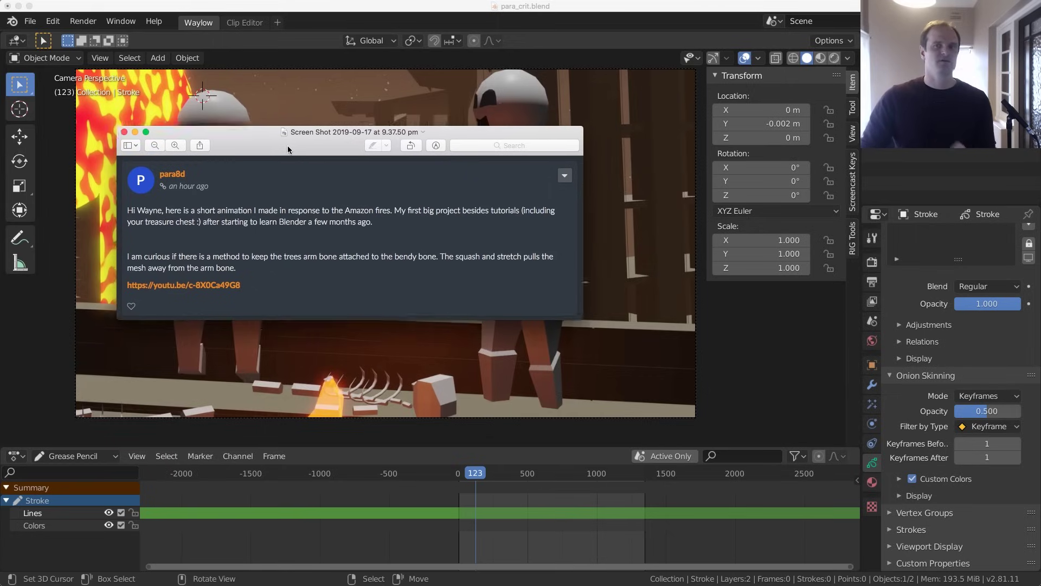
pyautogui.click(433, 374)
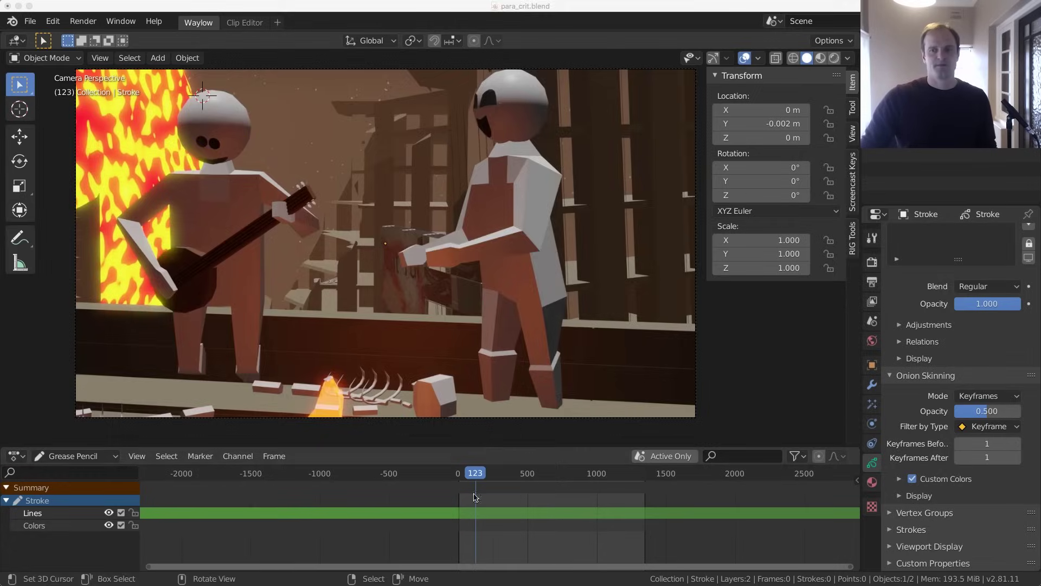
# Play the Amazon fires animation from frame 29 to review it, and stop playback back at that frame
pyautogui.click(461, 472)
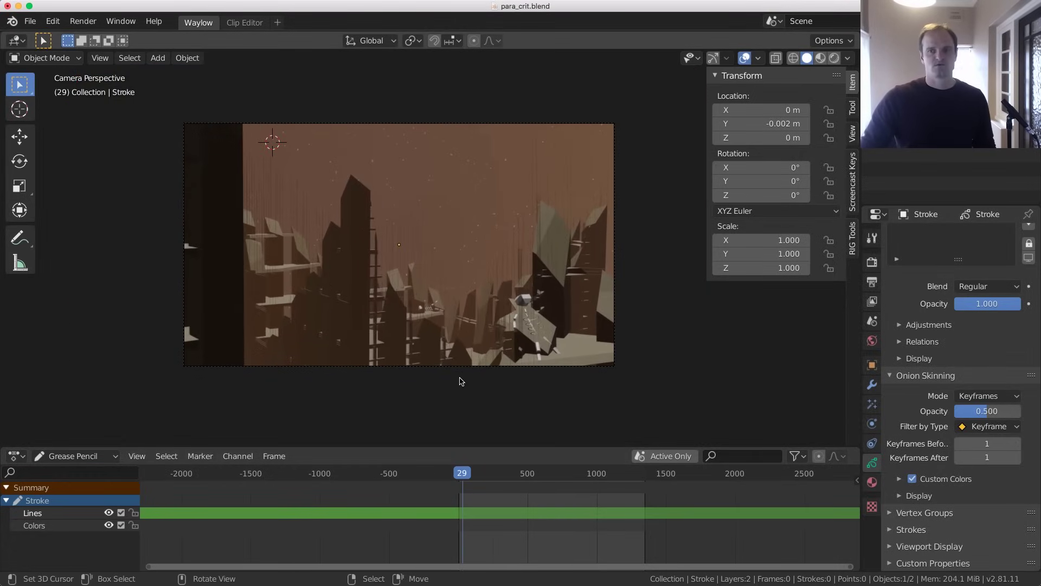
pyautogui.press('space')
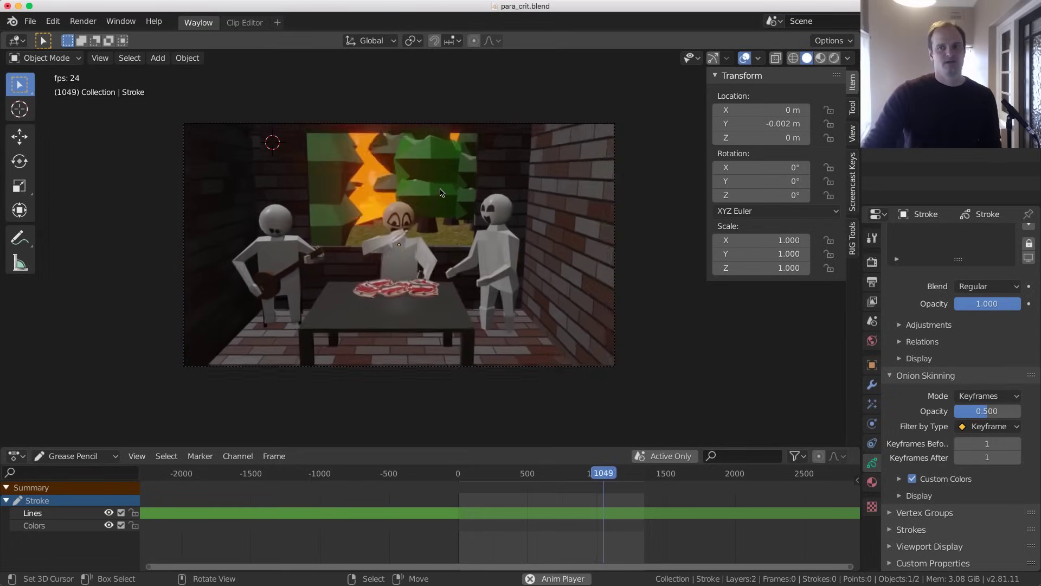
pyautogui.click(474, 473)
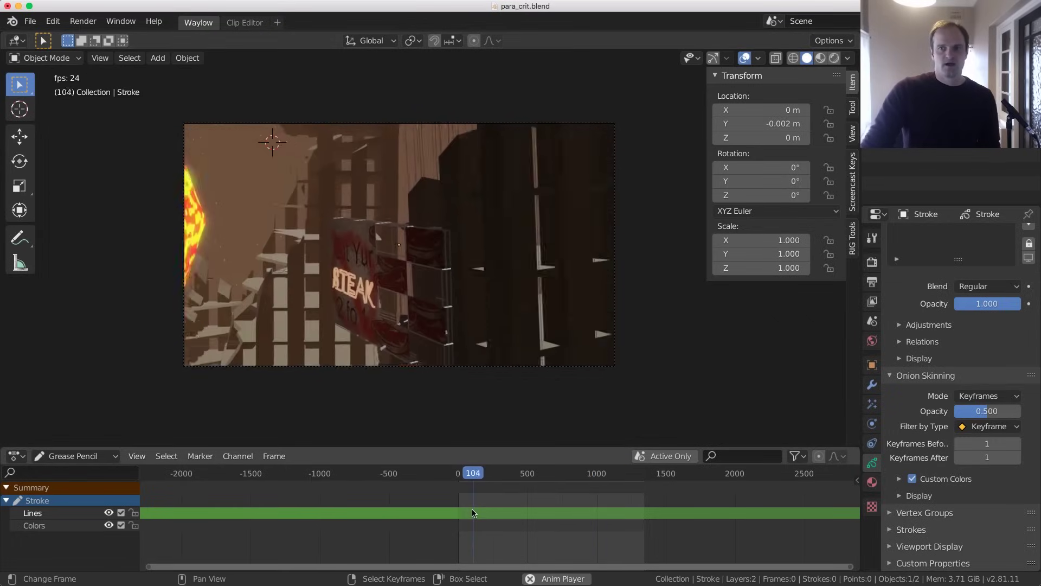
pyautogui.press('Escape')
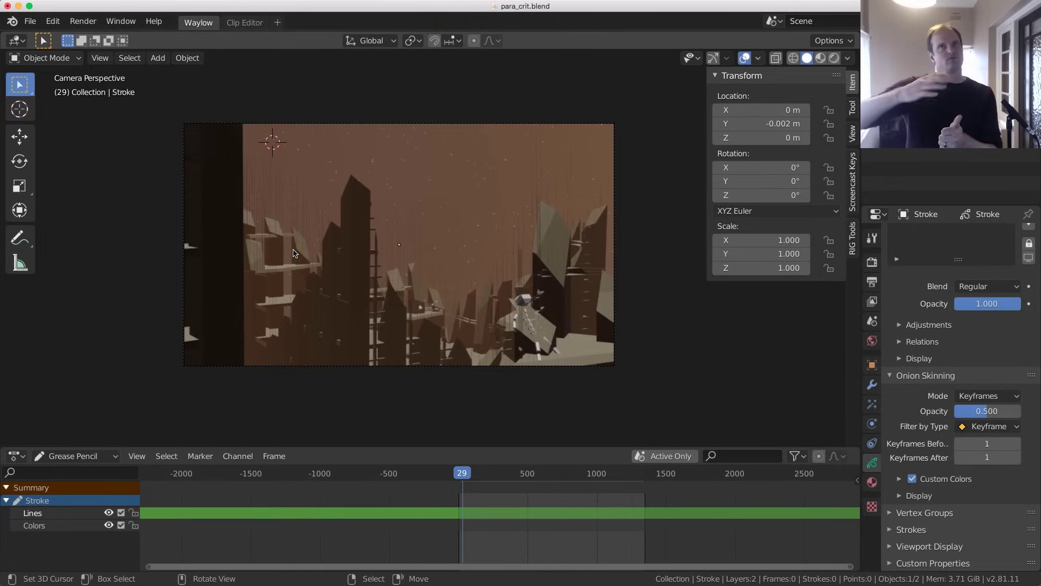
# Find the Add Camera Rigs add-on in the preferences by searching "add c", read its details and close the preferences
pyautogui.click(29, 24)
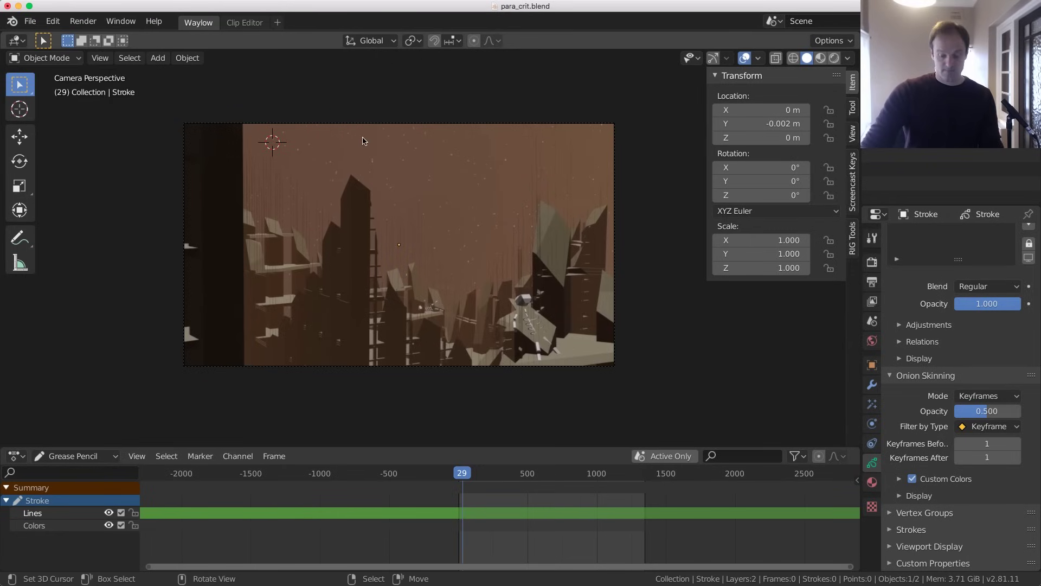
pyautogui.press('super+comma')
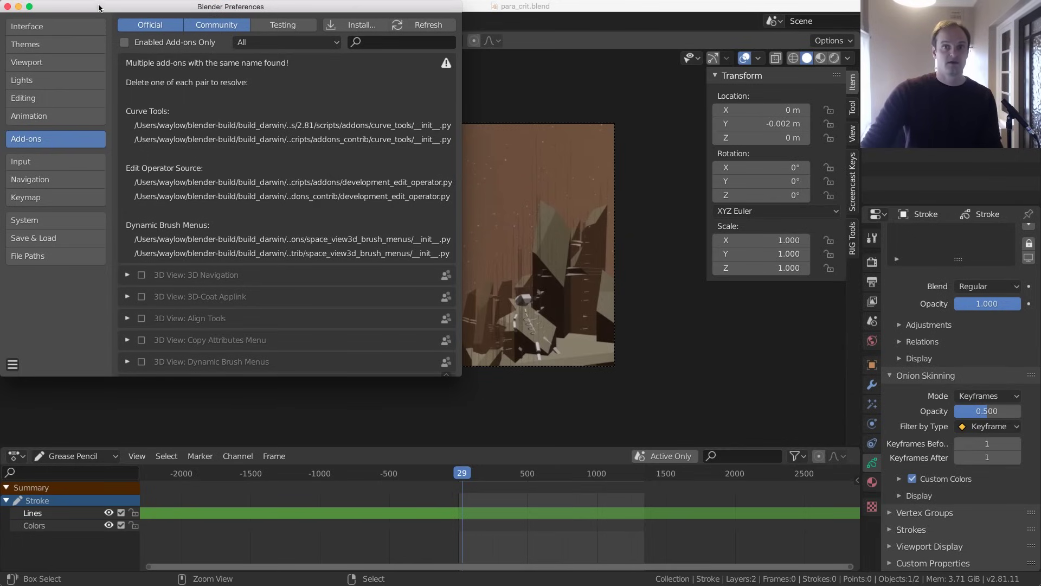
pyautogui.moveTo(101, 9); pyautogui.dragTo(188, 59)
pyautogui.click(391, 42)
pyautogui.write('add c')
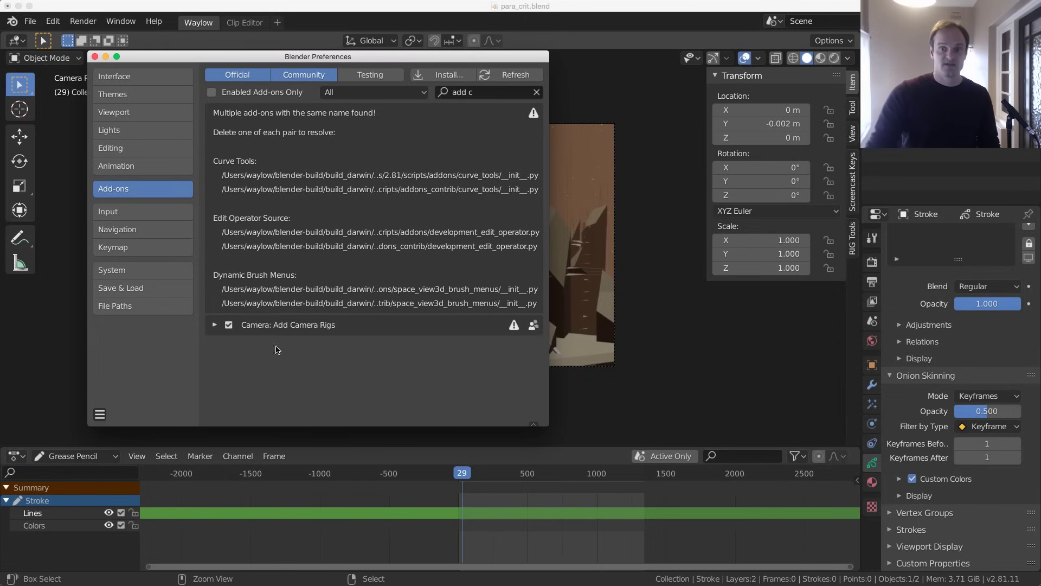
pyautogui.press('Return')
pyautogui.click(216, 325)
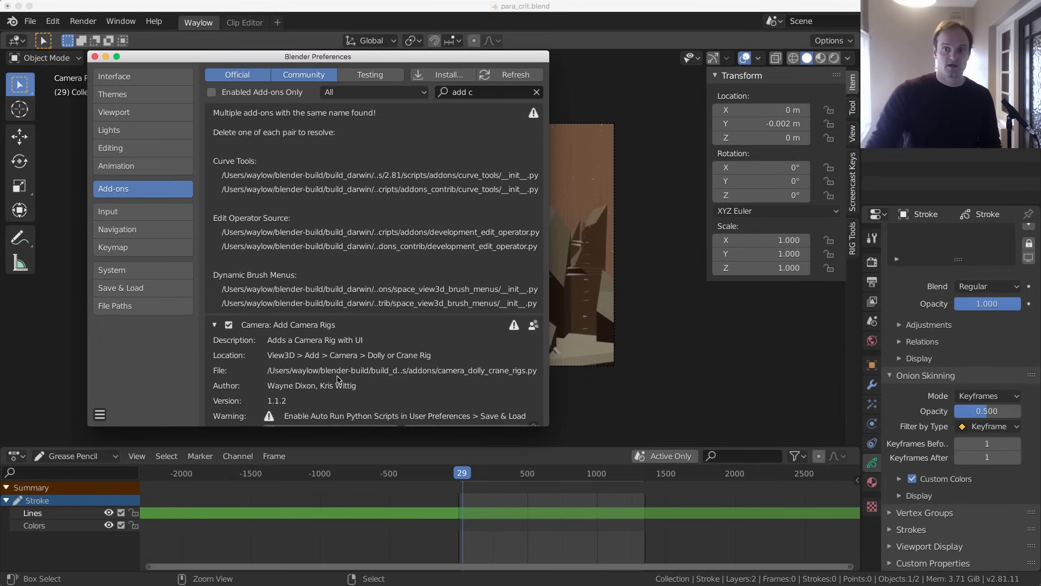
pyautogui.click(95, 57)
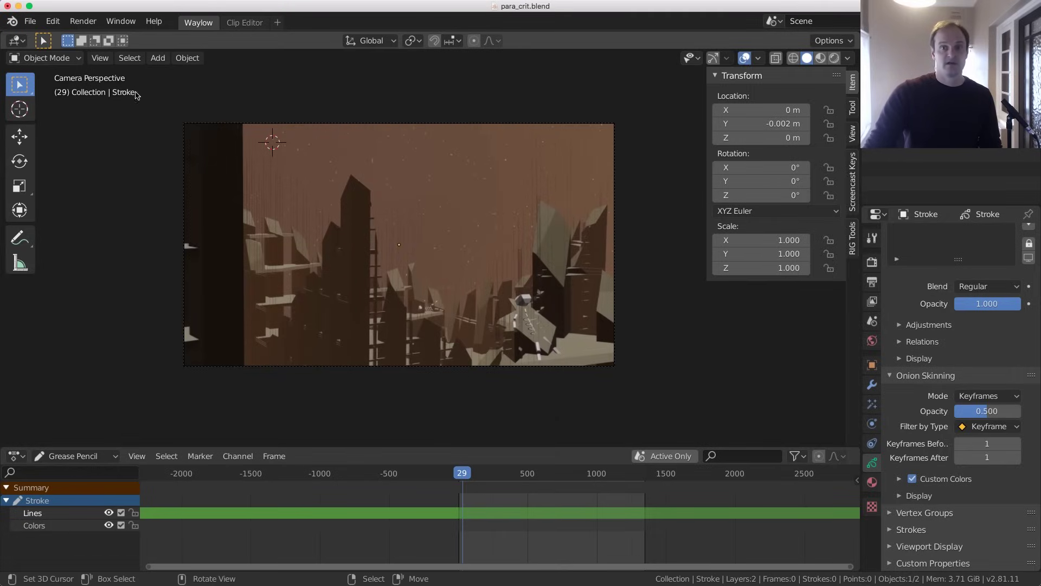
# Add a Dolly Camera Rig to the scene
pyautogui.press('z')
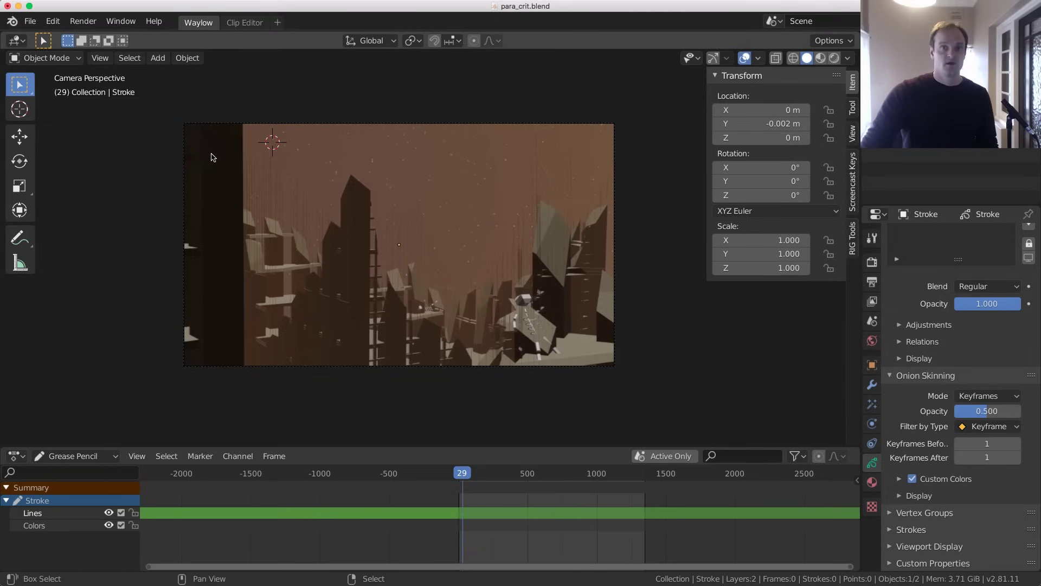
pyautogui.hotkey('shift', 'a')
pyautogui.moveTo(205, 371)
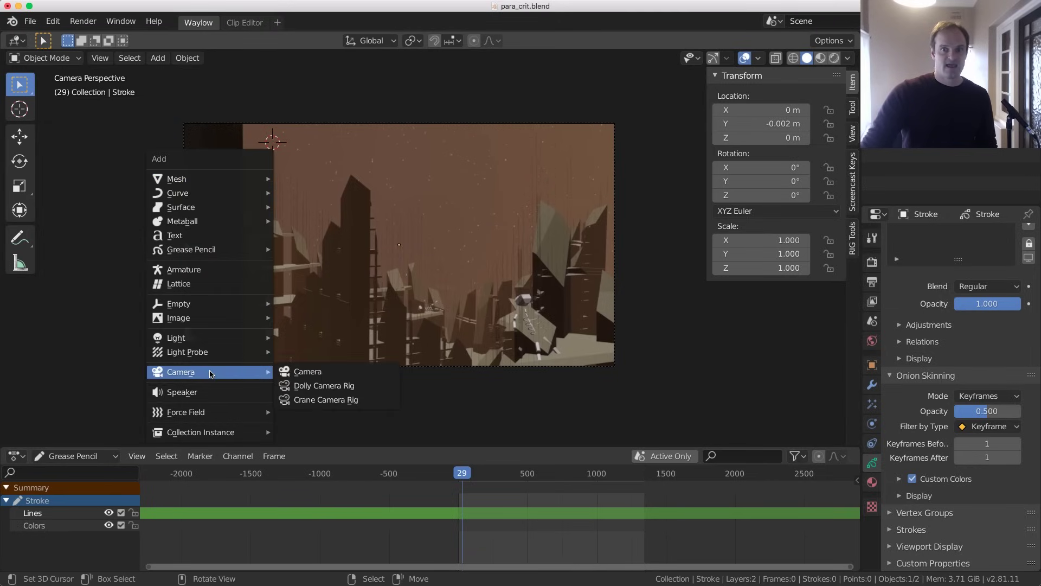
pyautogui.click(330, 388)
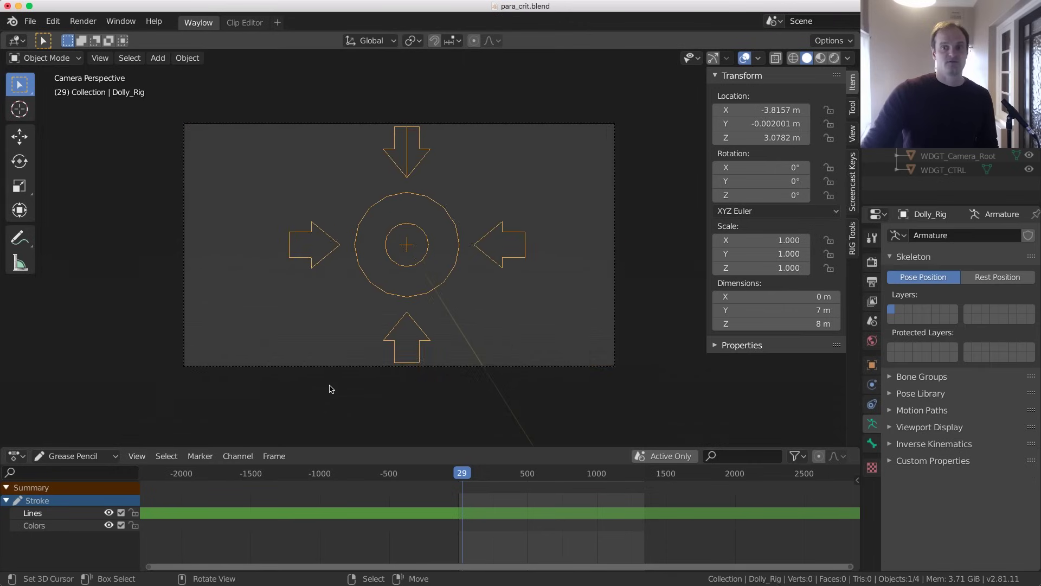
# Switch the dolly rig to Pose Mode with its whole set of controls in view
pyautogui.scroll(-3, 434, 299)
pyautogui.moveTo(435, 300); pyautogui.dragTo(366, 315, button='middle')
pyautogui.scroll(-3, 333, 315)
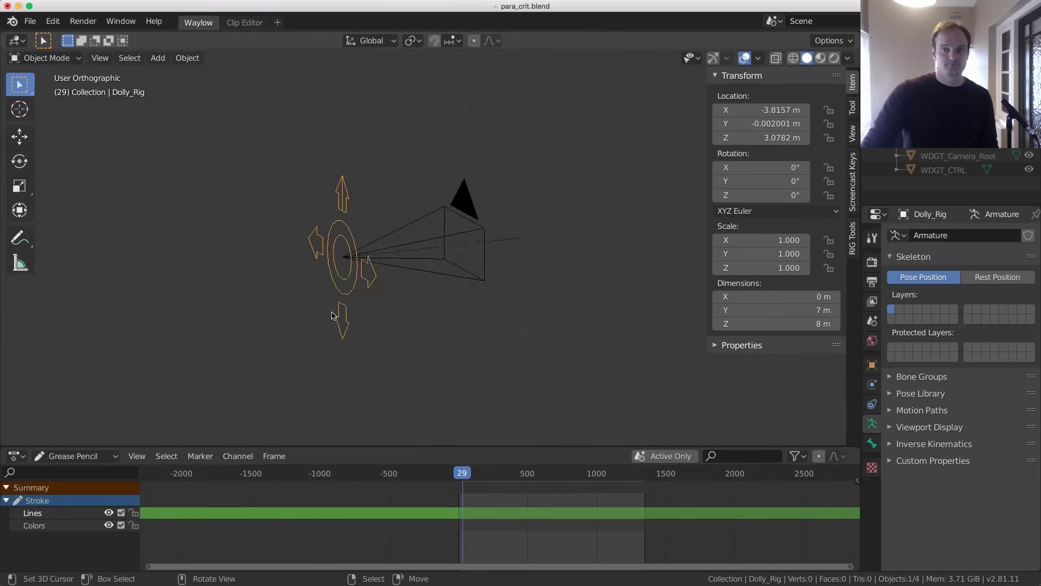
pyautogui.hotkey('ctrl', 'Tab')
pyautogui.scroll(-2, 413, 314)
pyautogui.click(413, 314)
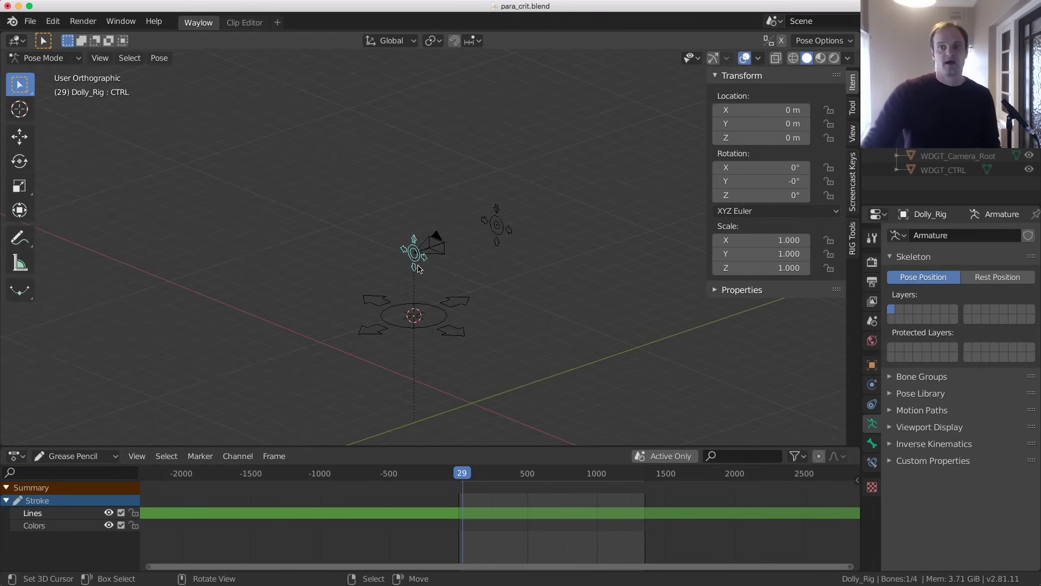
# Try moving the dolly rig's AIM control to demonstrate camera aiming, cancel each move and select the CTRL bone
pyautogui.click(493, 221)
pyautogui.press('g')
pyautogui.rightClick(497, 253)
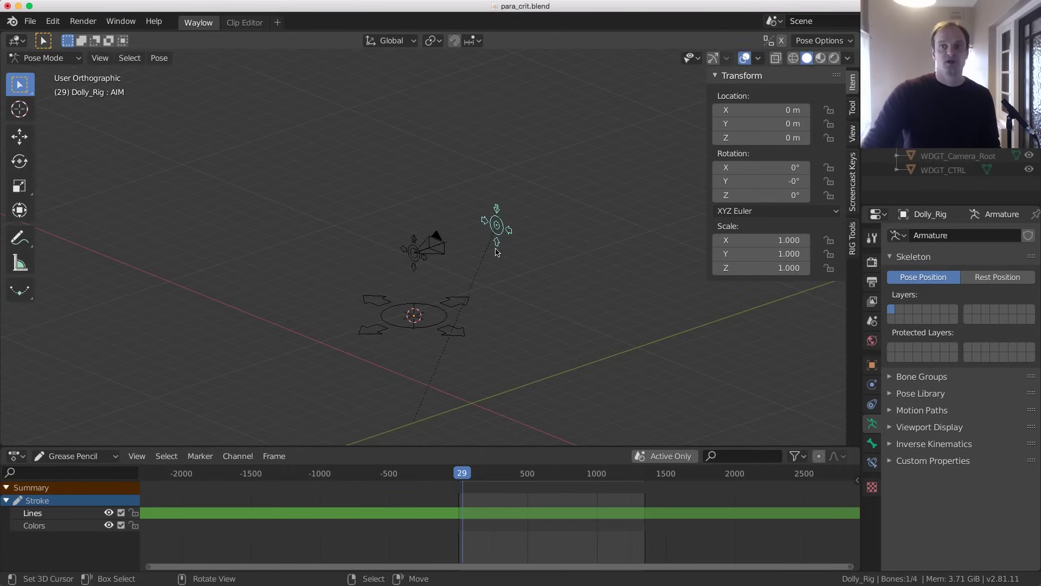
pyautogui.moveTo(463, 283); pyautogui.dragTo(483, 273, button='middle')
pyautogui.press('g')
pyautogui.rightClick(482, 244)
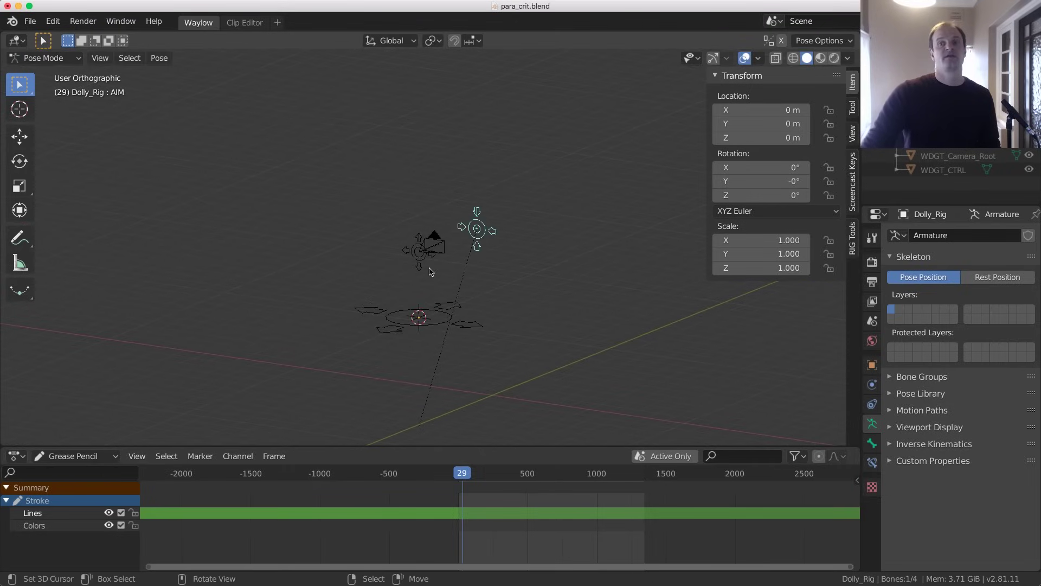
pyautogui.click(430, 269)
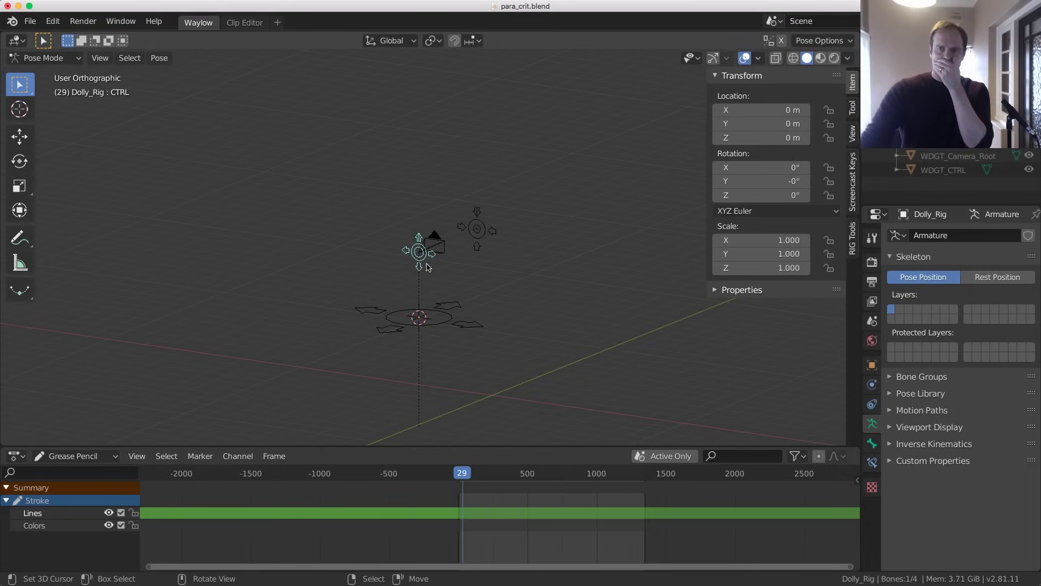
pyautogui.scroll(3, 426, 266)
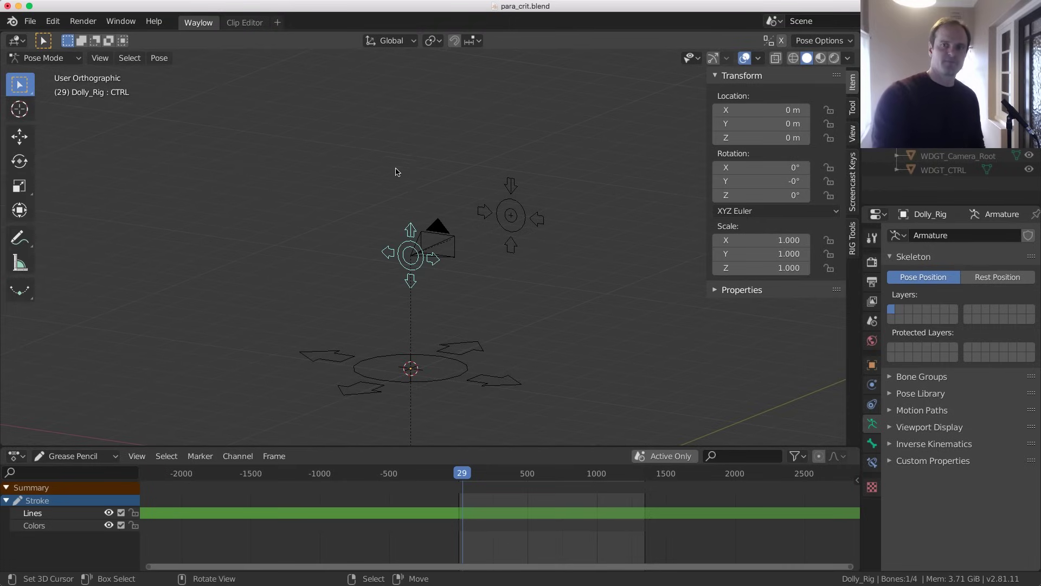
# Return the dolly rig to Object Mode, then select the Stroke grease pencil object and put it in Draw mode
pyautogui.hotkey('ctrl', 'Tab')
pyautogui.hotkey('ctrl', 'Tab')
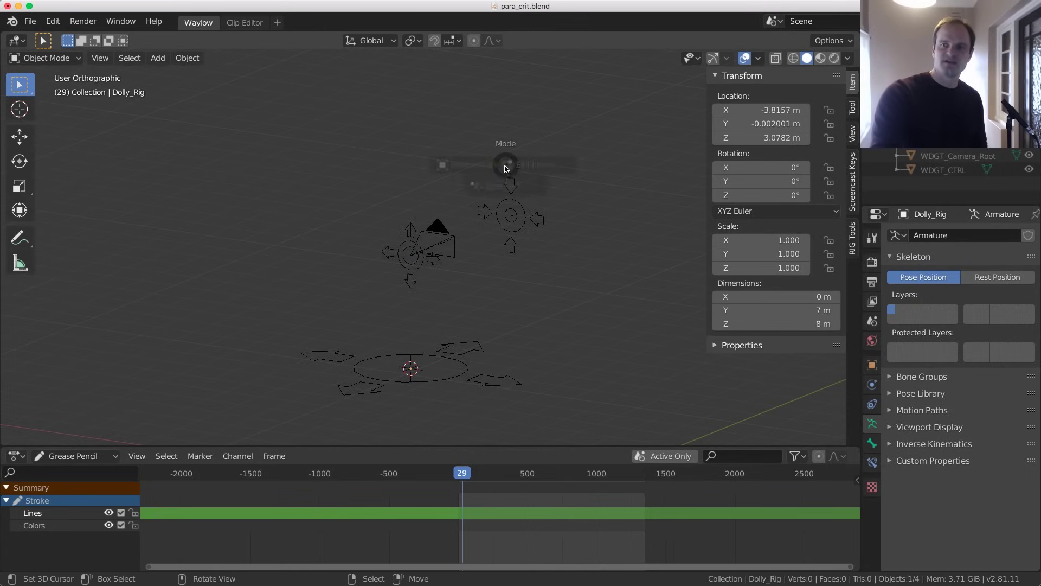
pyautogui.click(427, 165)
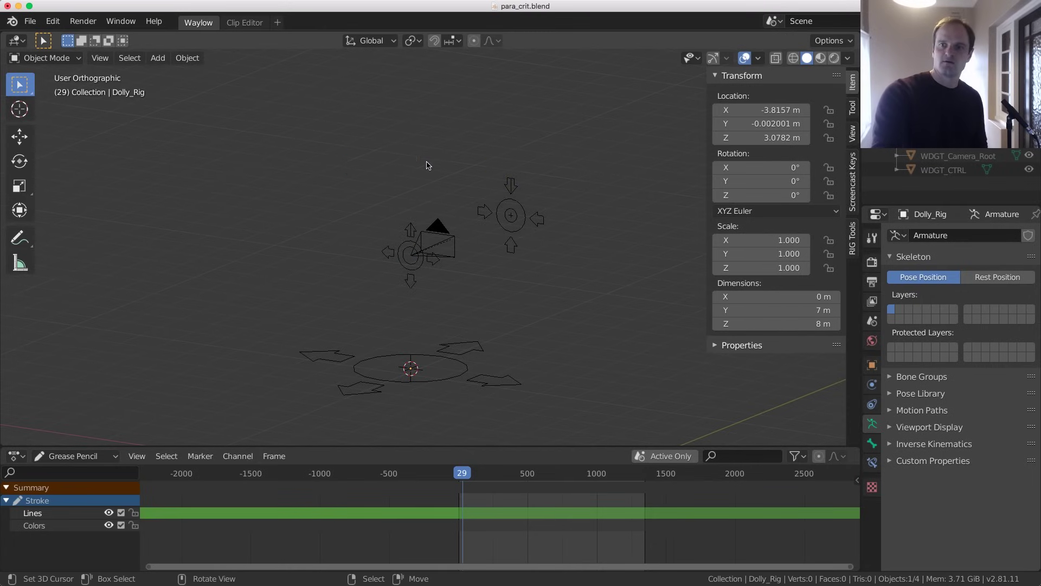
pyautogui.click(938, 142)
pyautogui.hotkey('ctrl', 'Tab')
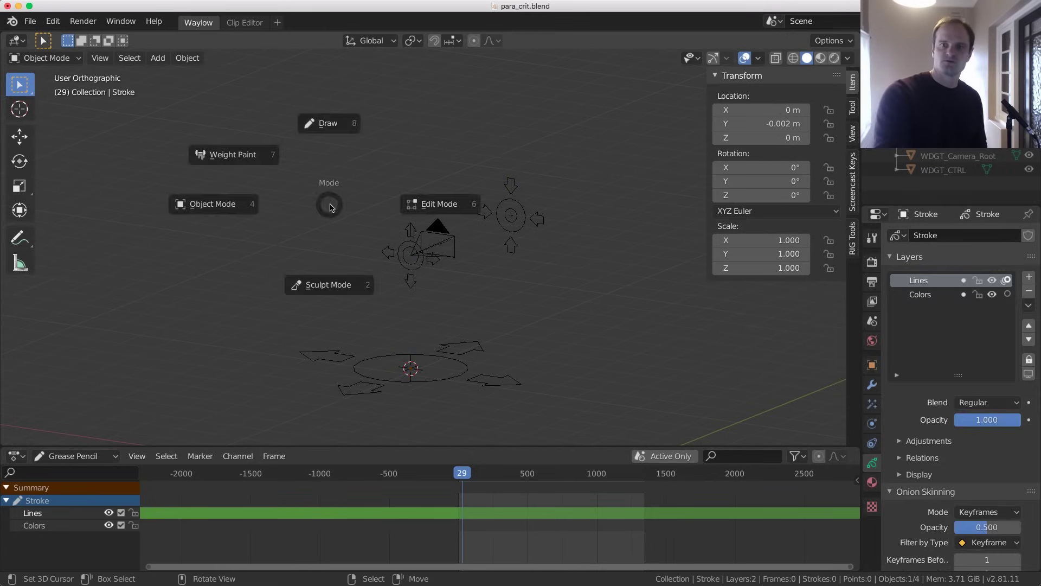
pyautogui.click(333, 125)
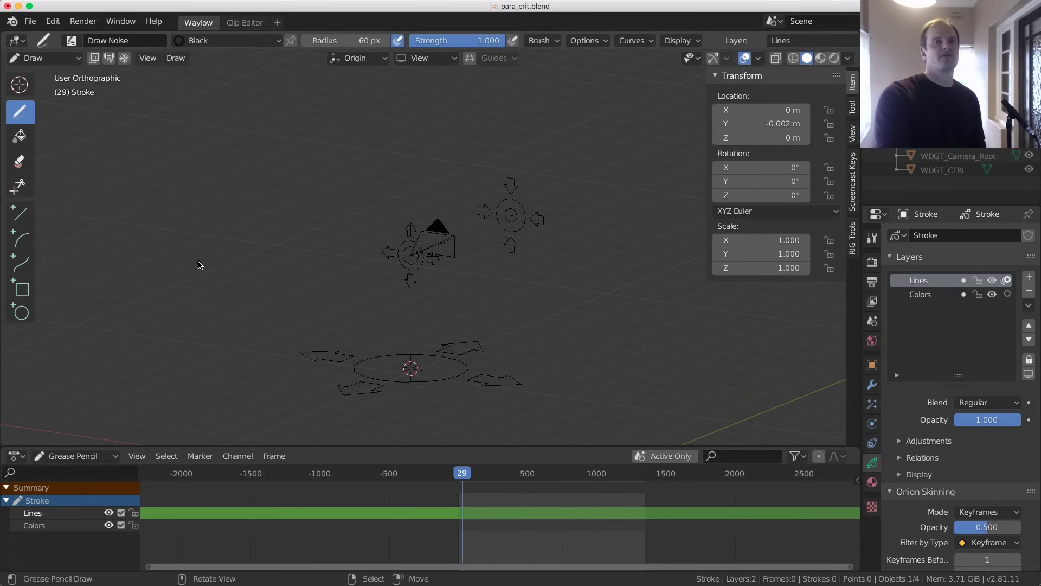
# In the front view, draw a motion curve with three keyframe dots, plus a smooth eased alternative across its sloping section
pyautogui.press('KP_0')
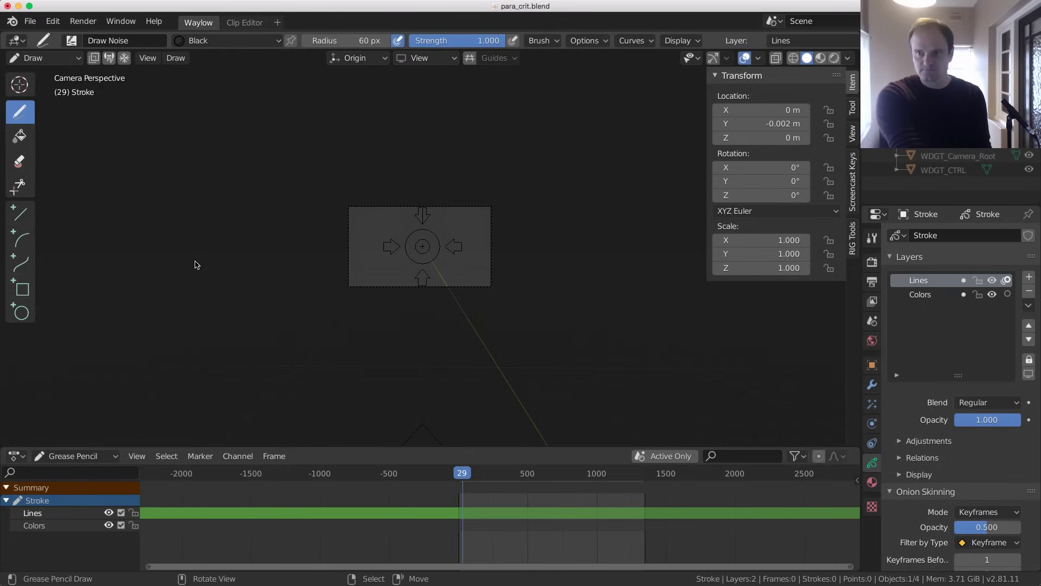
pyautogui.press('KP_1')
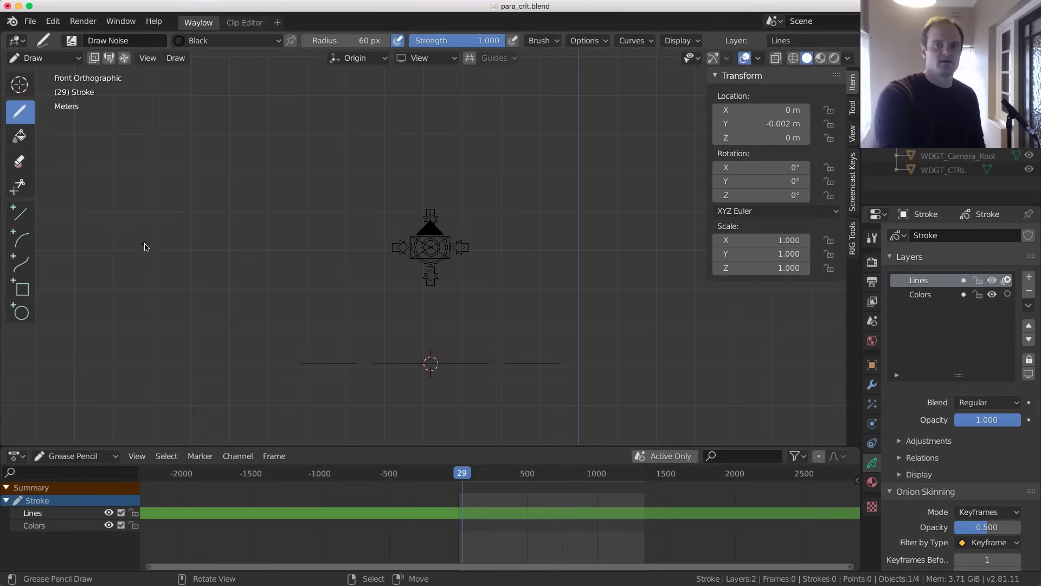
pyautogui.moveTo(98, 206)
pyautogui.mouseDown()
pyautogui.moveTo(259, 220)
pyautogui.moveTo(385, 140)
pyautogui.moveTo(542, 137)
pyautogui.mouseUp()
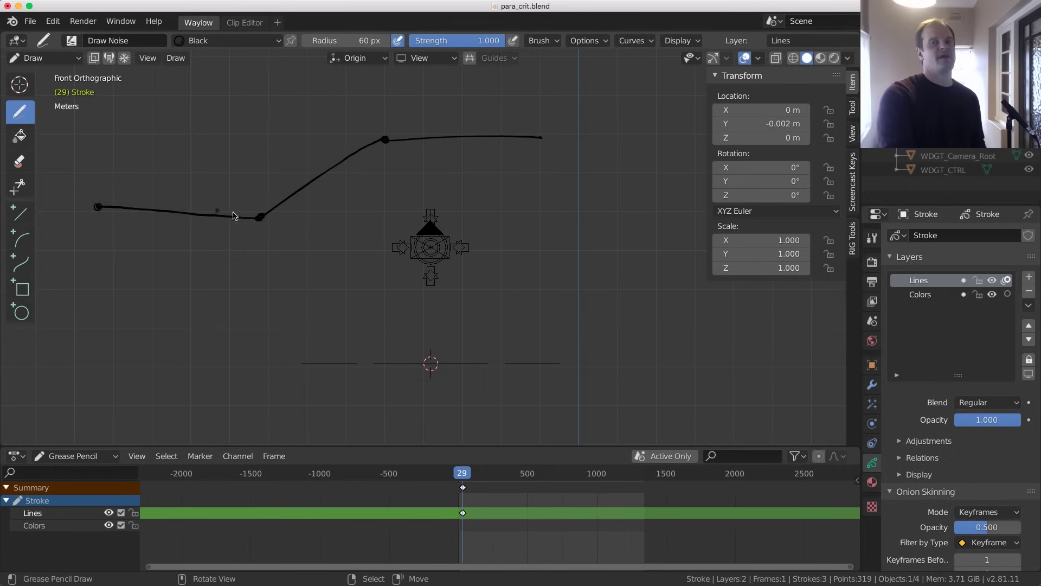
pyautogui.moveTo(261, 217); pyautogui.dragTo(281, 210)
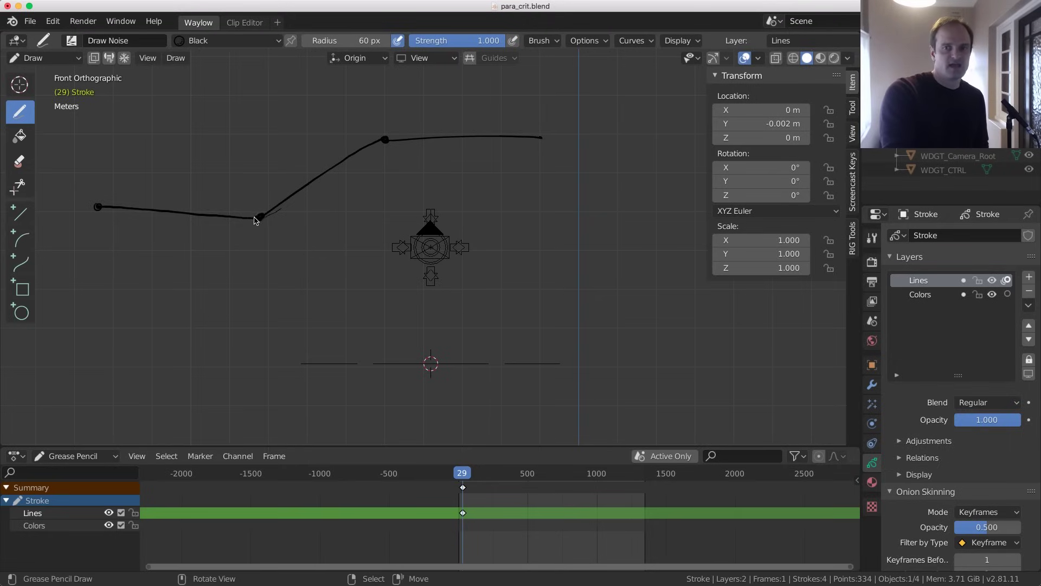
pyautogui.moveTo(258, 218)
pyautogui.mouseDown()
pyautogui.moveTo(327, 193)
pyautogui.moveTo(385, 140)
pyautogui.mouseUp()
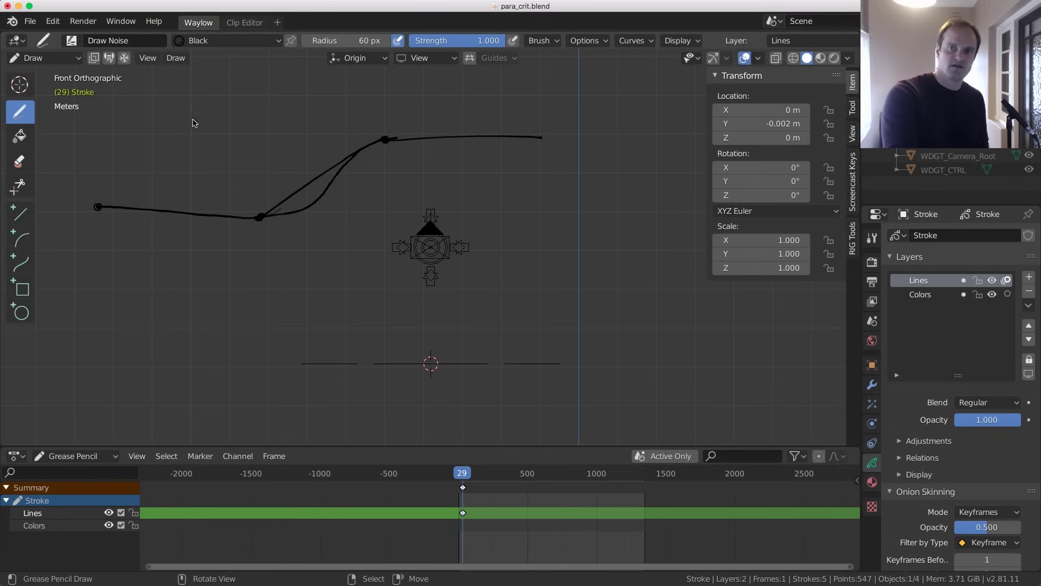
# Draw a smaller eased curve with two keyframe dots above, and a jittery zigzag along the straight slope of the large curve
pyautogui.moveTo(193, 120)
pyautogui.mouseDown()
pyautogui.moveTo(264, 103)
pyautogui.moveTo(302, 79)
pyautogui.moveTo(371, 74)
pyautogui.mouseUp()
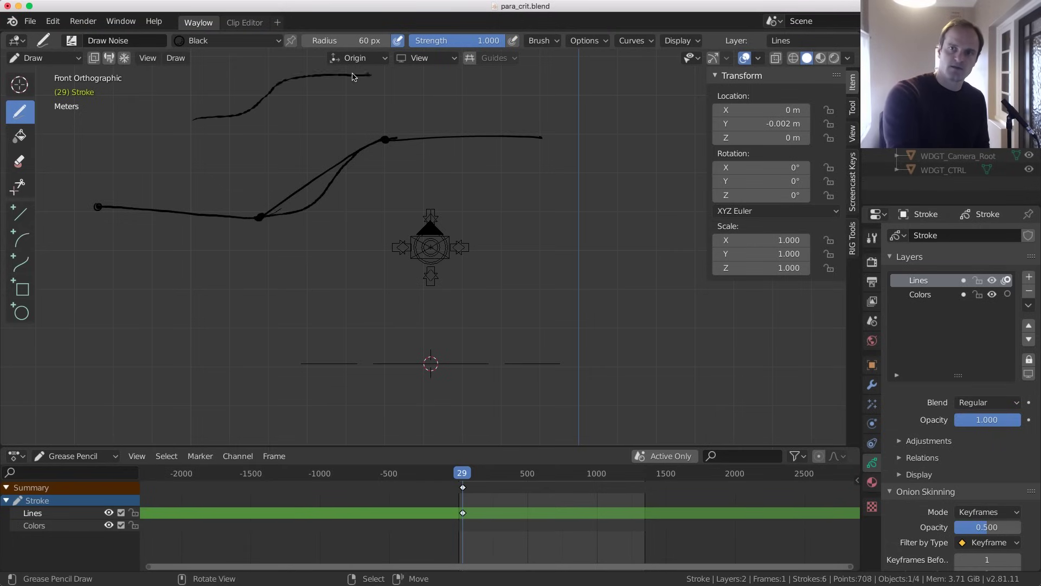
pyautogui.click(239, 113)
pyautogui.click(307, 76)
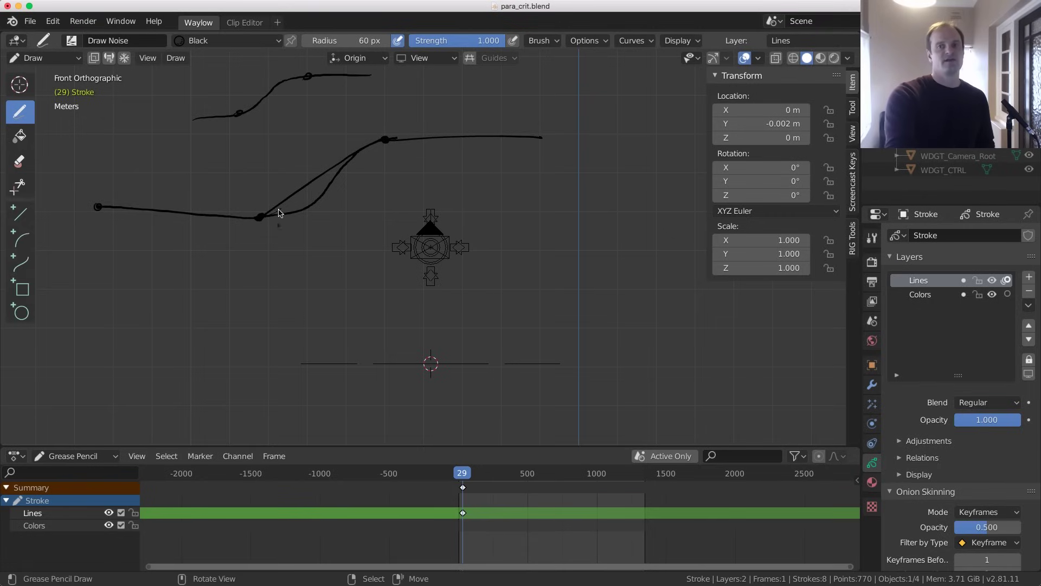
pyautogui.moveTo(278, 204); pyautogui.dragTo(357, 152)
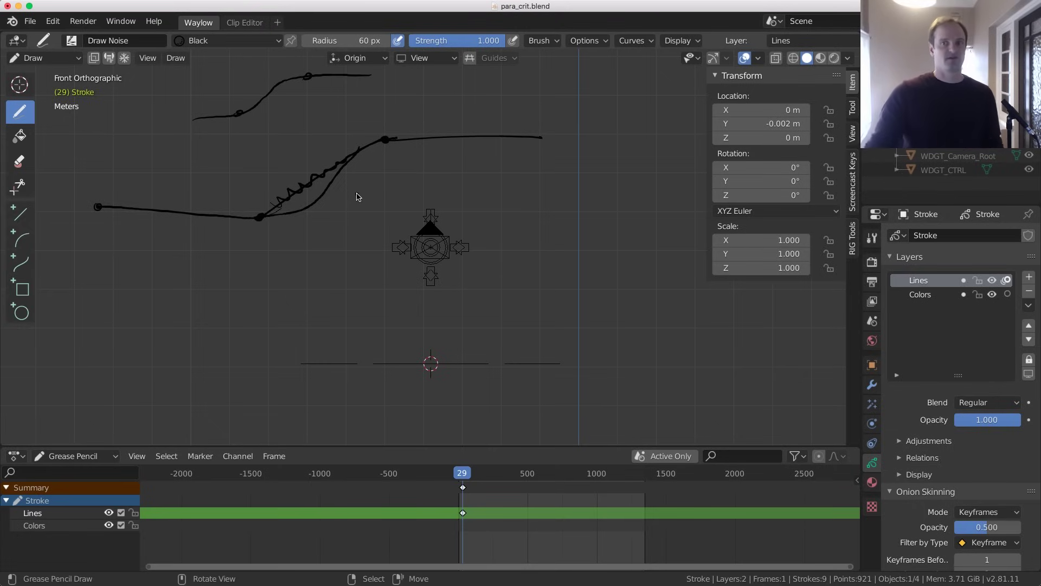
# Reload the saved para_crit.blend and scrub the Let It Burn background movie to the tree character shot at frame 411
pyautogui.click(30, 20)
pyautogui.moveTo(58, 68)
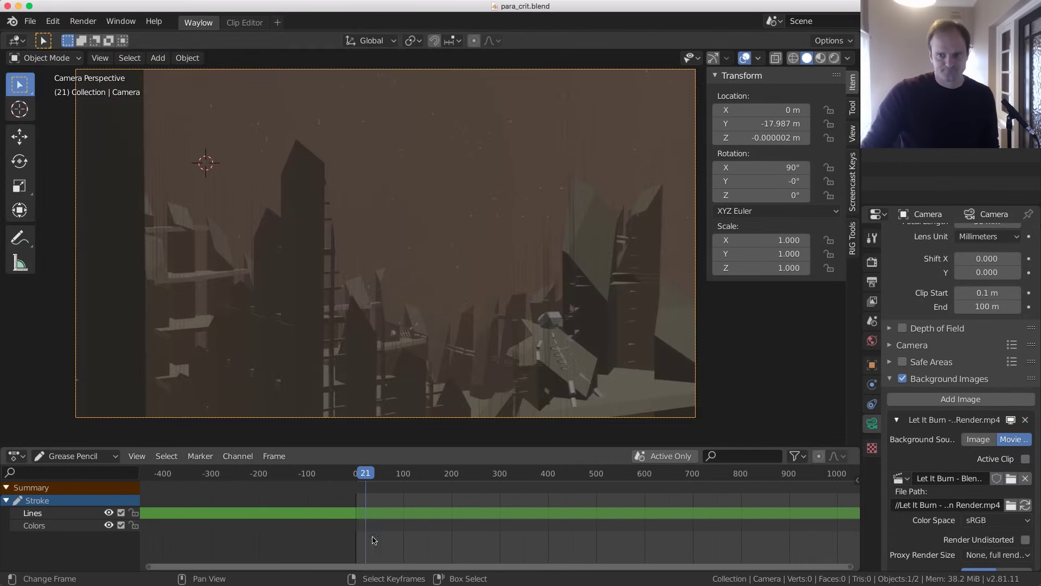
pyautogui.moveTo(372, 540); pyautogui.dragTo(422, 534)
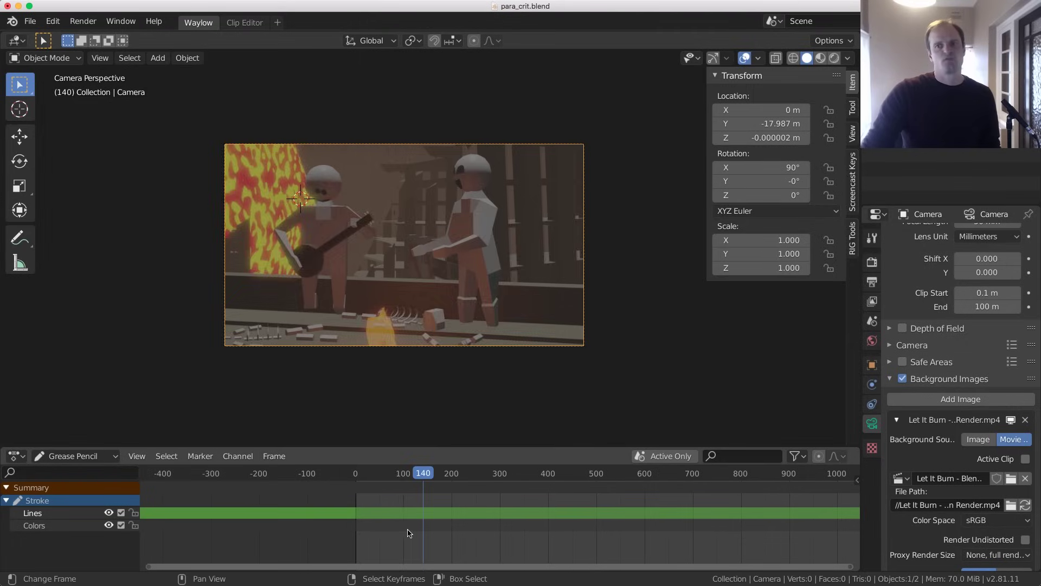
pyautogui.click(382, 514)
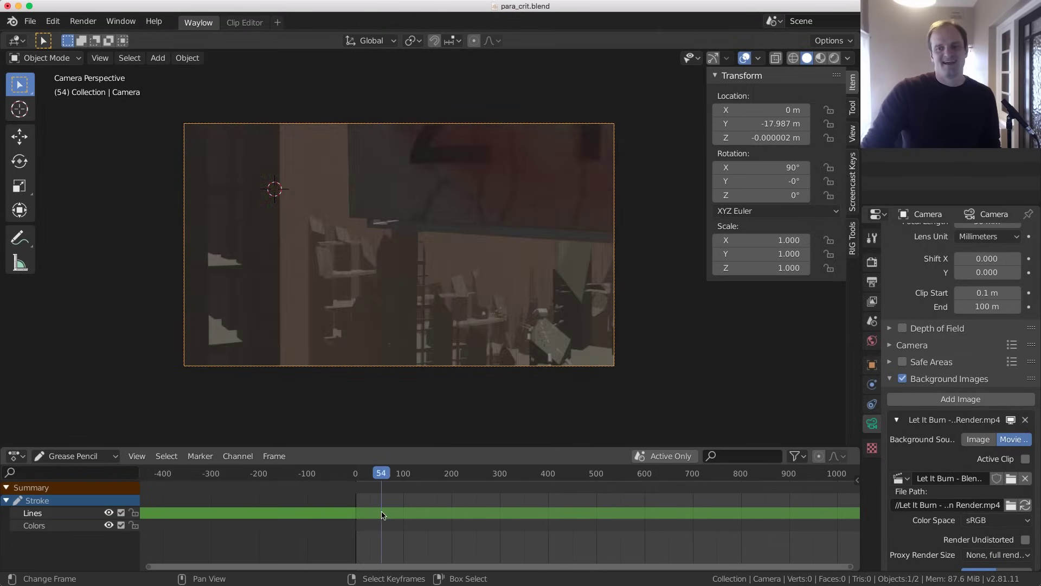
pyautogui.moveTo(383, 514); pyautogui.dragTo(553, 507)
pyautogui.scroll(2, 467, 283)
pyautogui.keyDown('shift'); pyautogui.moveTo(467, 283); pyautogui.dragTo(535, 233, button='middle'); pyautogui.keyUp('shift')
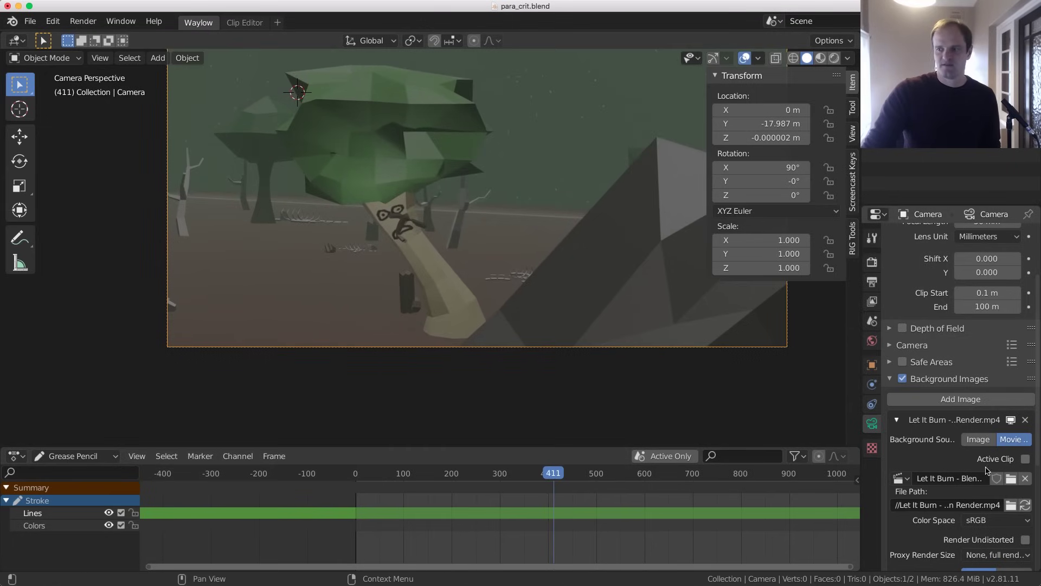
# Set the alpha of the camera's Let It Burn background movie to 1
pyautogui.scroll(-3, 973, 517)
pyautogui.doubleClick(973, 517)
pyautogui.write('1')
pyautogui.press('Return')
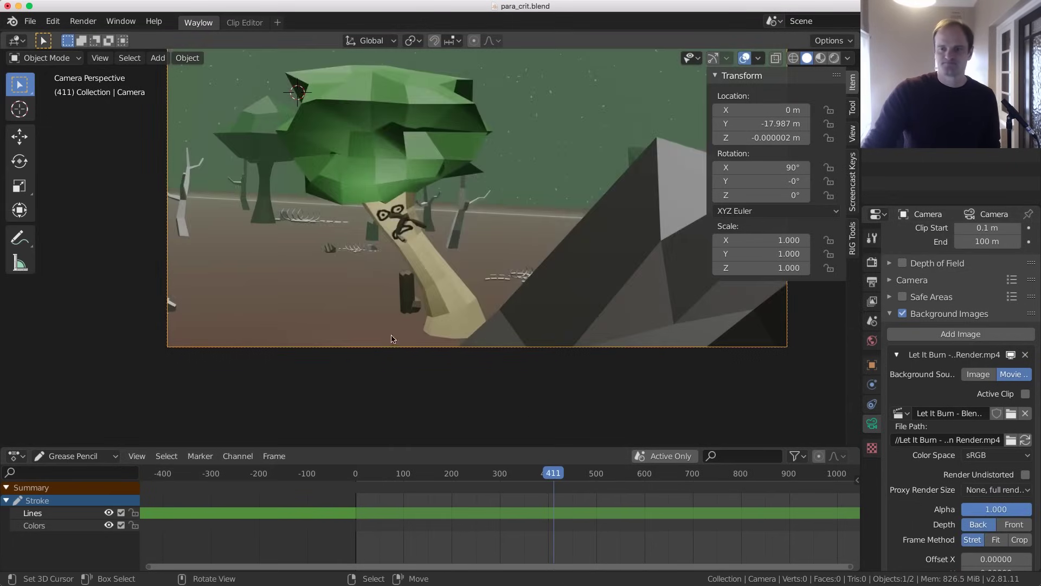
# Scrub through the tree's performance in close-up and stop at frame 436
pyautogui.scroll(3, 477, 244)
pyautogui.click(550, 536)
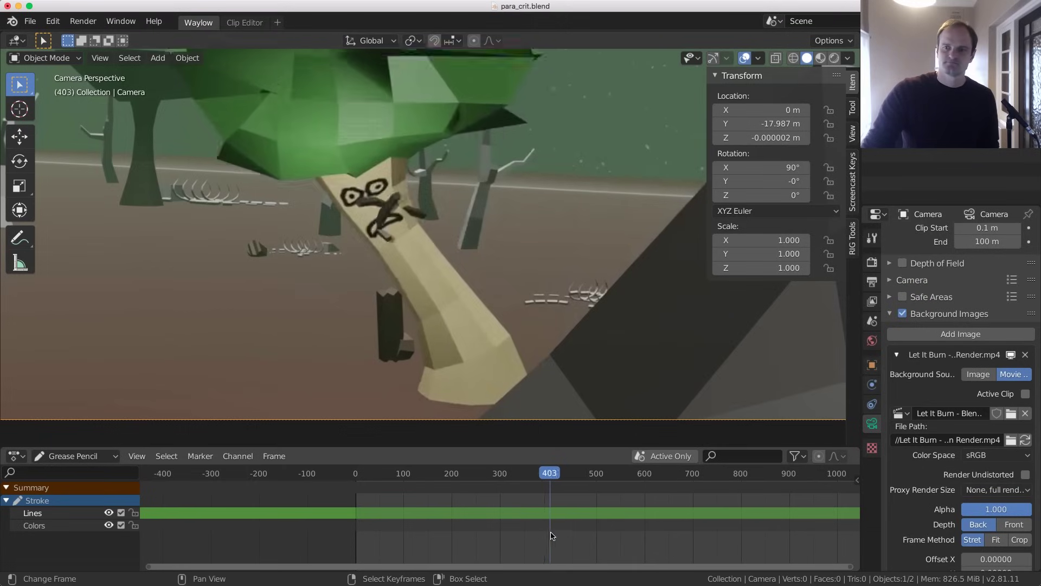
pyautogui.moveTo(549, 535); pyautogui.dragTo(565, 532)
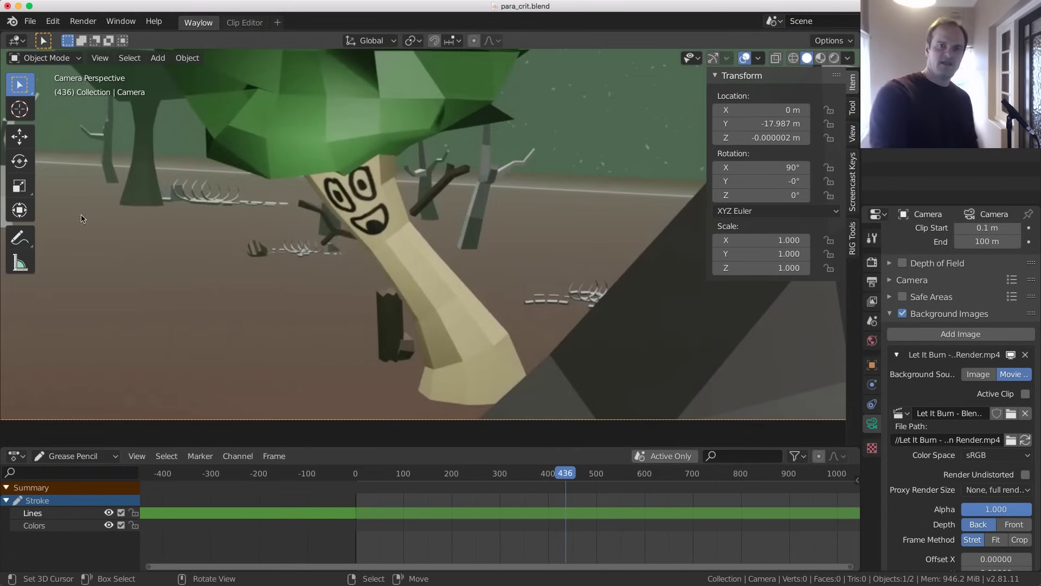
# Select the Stroke grease pencil object and put it in Draw mode
pyautogui.click(617, 206)
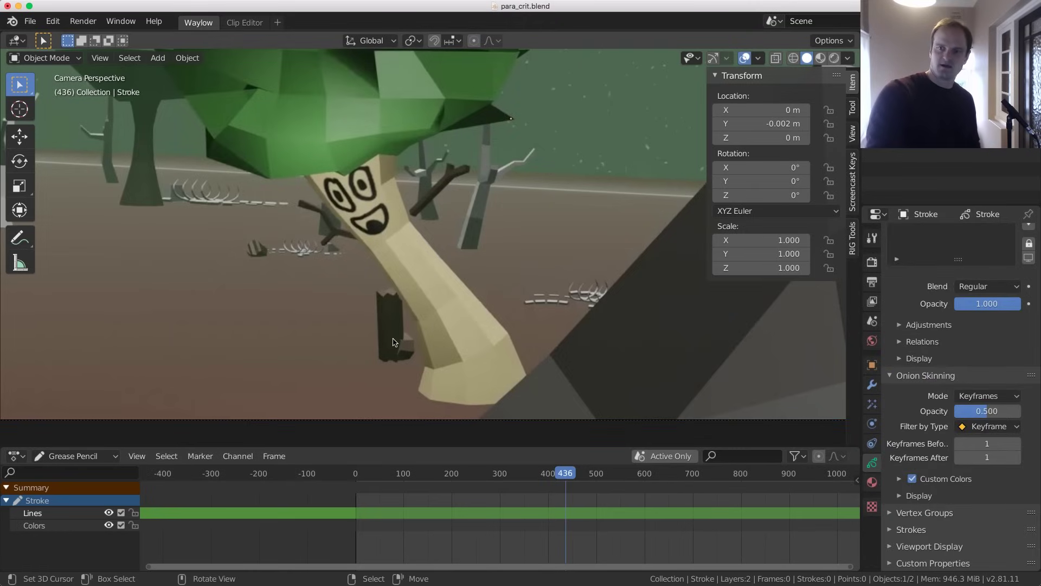
pyautogui.hotkey('ctrl', 'Tab')
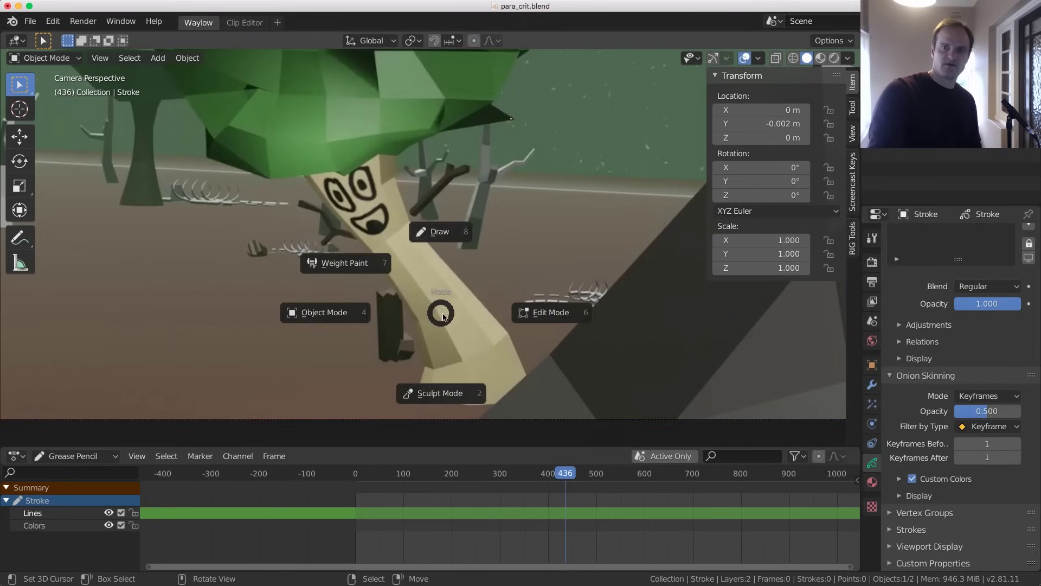
pyautogui.click(428, 228)
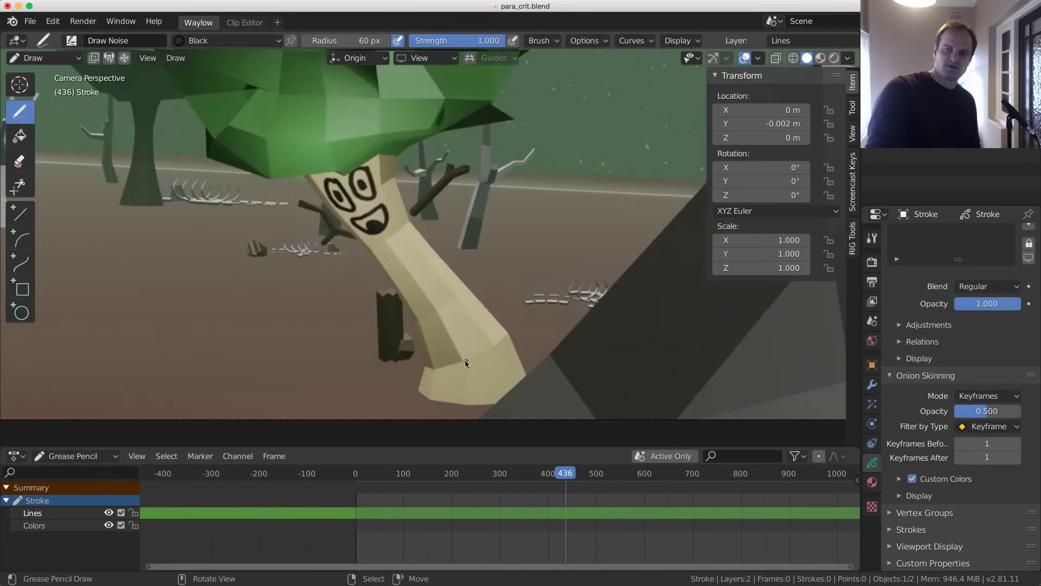
# Draw a curved bendy bone along the tree's trunk, with circle controls at both ends and short ticks marking its segments
pyautogui.moveTo(464, 360)
pyautogui.mouseDown()
pyautogui.moveTo(460, 369)
pyautogui.moveTo(449, 321)
pyautogui.moveTo(372, 238)
pyautogui.moveTo(337, 166)
pyautogui.moveTo(369, 255)
pyautogui.moveTo(431, 306)
pyautogui.moveTo(462, 379)
pyautogui.mouseUp()
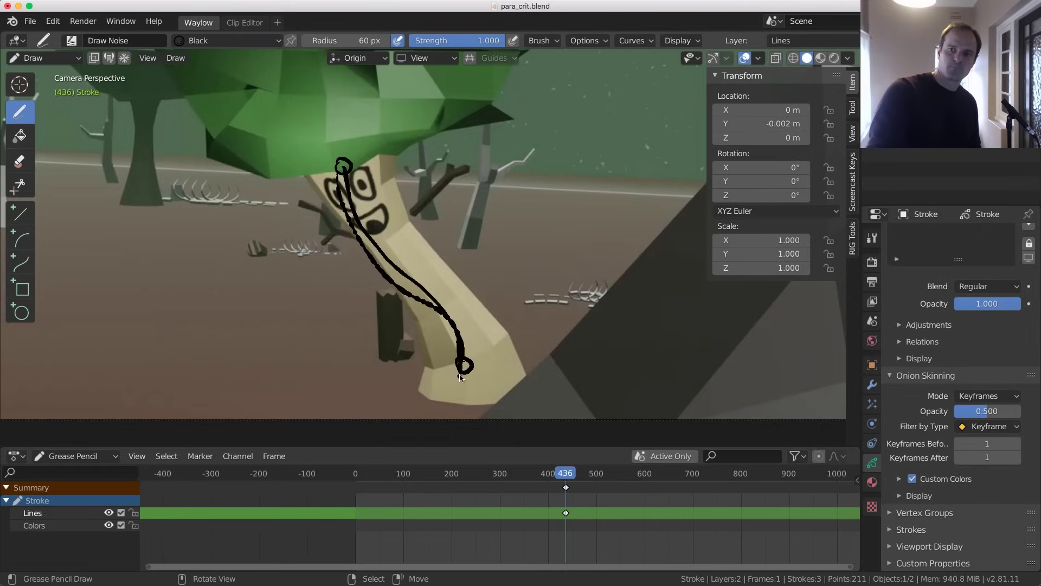
pyautogui.moveTo(465, 337)
pyautogui.mouseDown()
pyautogui.moveTo(456, 358)
pyautogui.moveTo(447, 333)
pyautogui.mouseUp()
pyautogui.moveTo(437, 308)
pyautogui.mouseDown()
pyautogui.moveTo(431, 316)
pyautogui.moveTo(417, 308)
pyautogui.mouseUp()
pyautogui.moveTo(410, 292)
pyautogui.mouseDown()
pyautogui.moveTo(402, 299)
pyautogui.moveTo(388, 281)
pyautogui.mouseUp()
pyautogui.moveTo(377, 259); pyautogui.dragTo(372, 267)
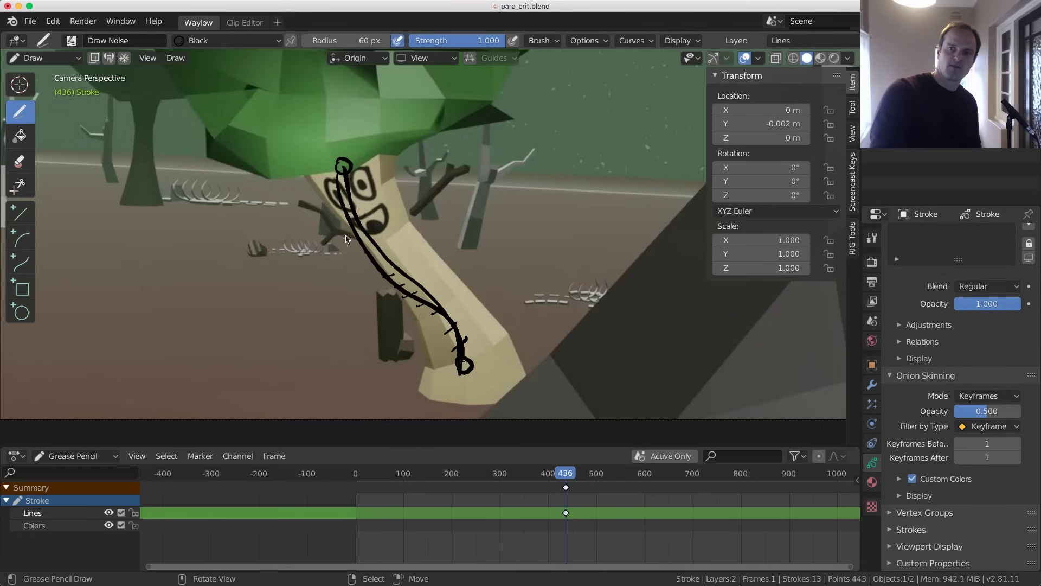
pyautogui.moveTo(334, 214); pyautogui.dragTo(344, 222)
pyautogui.moveTo(350, 183); pyautogui.dragTo(344, 187)
pyautogui.click(344, 186)
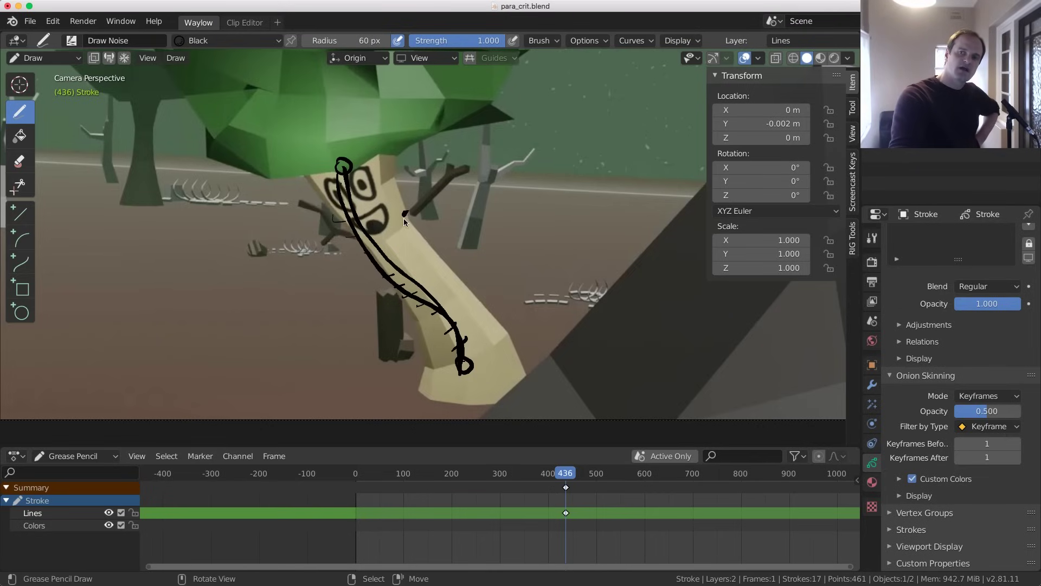
# Draw a bone with circle ends over the tree's raised branch arm, and an arrow linking it to the trunk bone
pyautogui.moveTo(403, 218)
pyautogui.mouseDown()
pyautogui.moveTo(457, 167)
pyautogui.moveTo(412, 214)
pyautogui.mouseUp()
pyautogui.moveTo(458, 162); pyautogui.dragTo(459, 164)
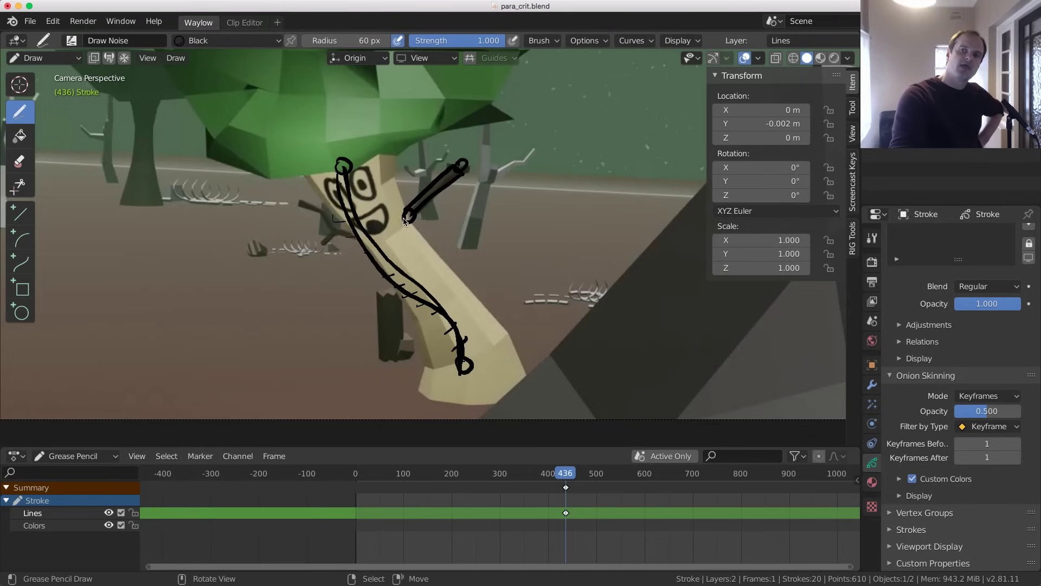
pyautogui.moveTo(404, 224); pyautogui.dragTo(378, 245)
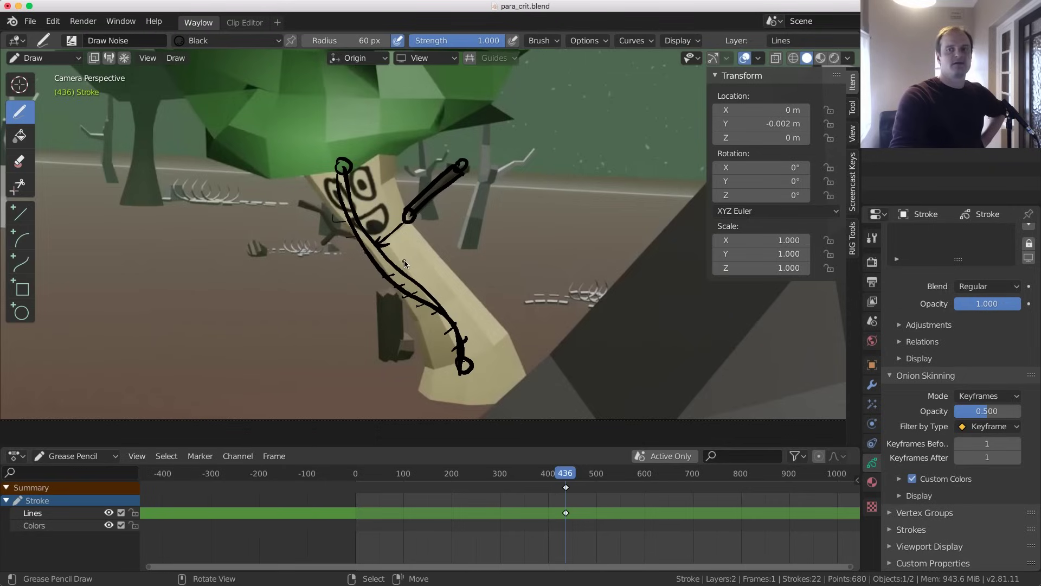
pyautogui.moveTo(402, 254); pyautogui.dragTo(373, 238)
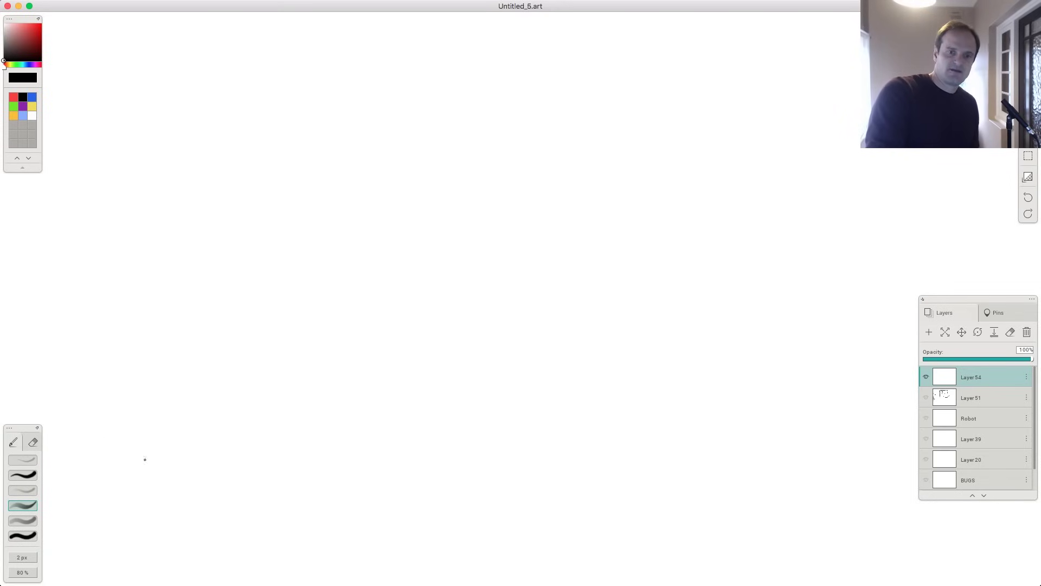
# Switch to the Untitled_5.art sketch canvas and draw a tall segmented bone in black with a circle at each end
pyautogui.moveTo(291, 399)
pyautogui.mouseDown()
pyautogui.moveTo(345, 384)
pyautogui.moveTo(340, 150)
pyautogui.moveTo(265, 142)
pyautogui.moveTo(276, 382)
pyautogui.mouseUp()
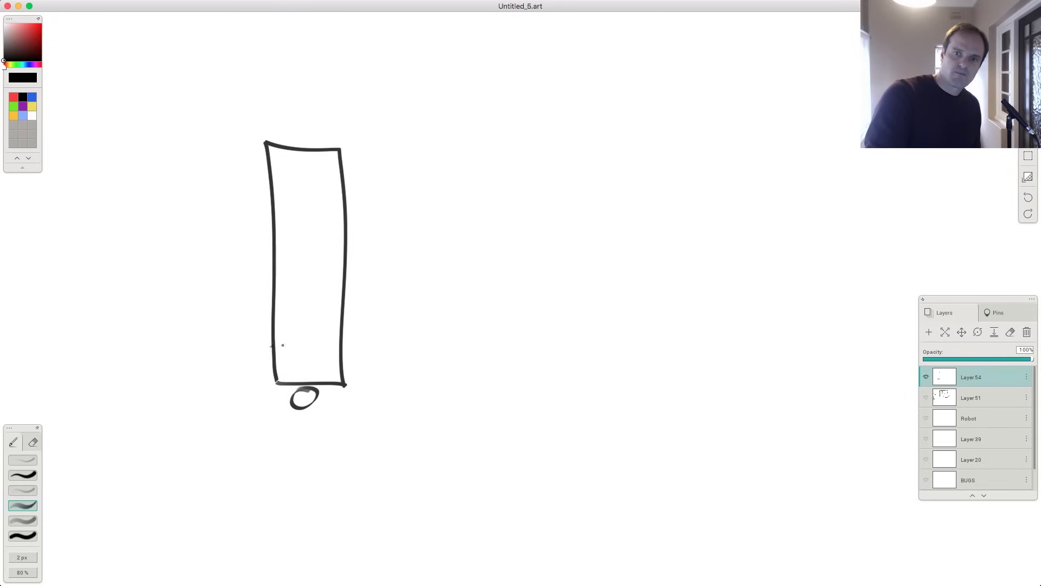
pyautogui.moveTo(271, 345); pyautogui.dragTo(343, 330)
pyautogui.moveTo(280, 306)
pyautogui.mouseDown()
pyautogui.moveTo(338, 294)
pyautogui.moveTo(340, 250)
pyautogui.mouseUp()
pyautogui.moveTo(306, 235); pyautogui.dragTo(351, 216)
pyautogui.moveTo(296, 198)
pyautogui.mouseDown()
pyautogui.moveTo(346, 186)
pyautogui.moveTo(346, 165)
pyautogui.mouseUp()
pyautogui.moveTo(292, 156); pyautogui.dragTo(346, 153)
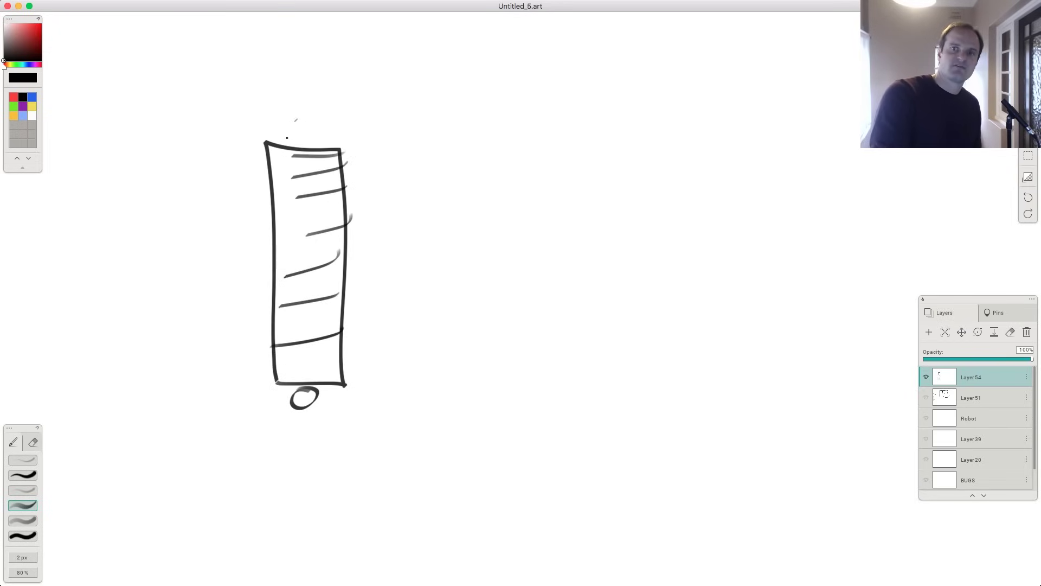
pyautogui.moveTo(287, 138); pyautogui.dragTo(296, 120)
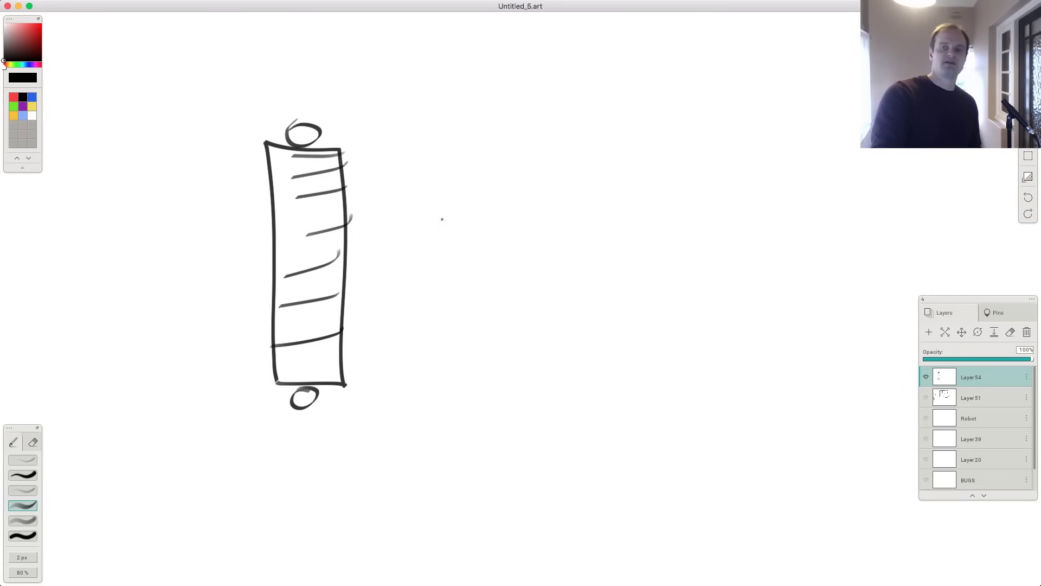
# Draw a small tapered bone with circles at both ends beside the tall bone, and an arrow pointing at it from above
pyautogui.moveTo(408, 228)
pyautogui.mouseDown()
pyautogui.moveTo(417, 207)
pyautogui.moveTo(422, 240)
pyautogui.mouseUp()
pyautogui.moveTo(423, 193)
pyautogui.mouseDown()
pyautogui.moveTo(503, 217)
pyautogui.moveTo(421, 237)
pyautogui.mouseUp()
pyautogui.moveTo(493, 209); pyautogui.dragTo(491, 219)
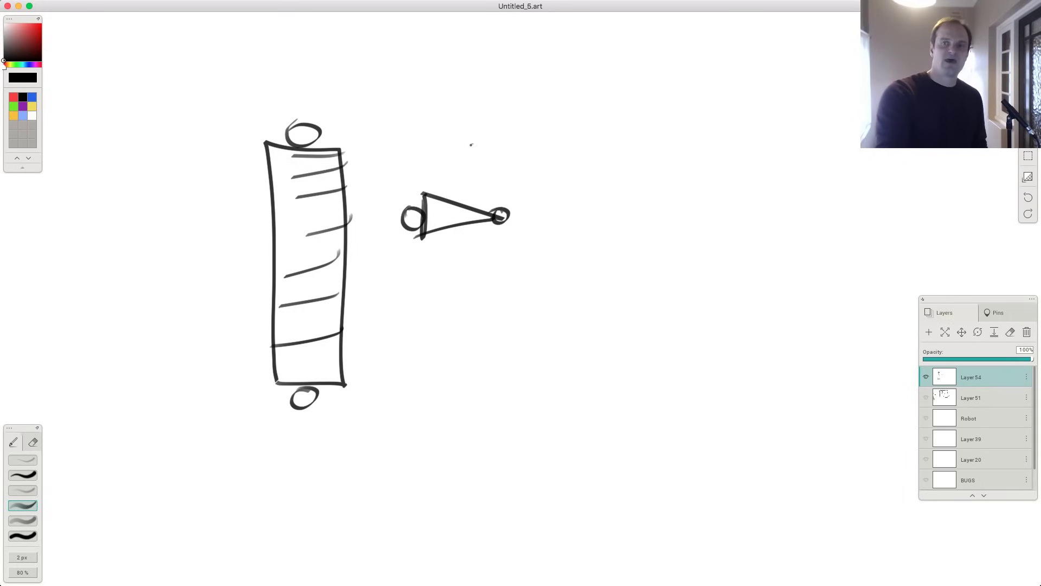
pyautogui.moveTo(473, 144); pyautogui.dragTo(448, 180)
pyautogui.moveTo(450, 164); pyautogui.dragTo(462, 179)
# Handwrite "ARMATURE CONSTRAINT" in red above the arrow to the tapered bone
pyautogui.click(13, 98)
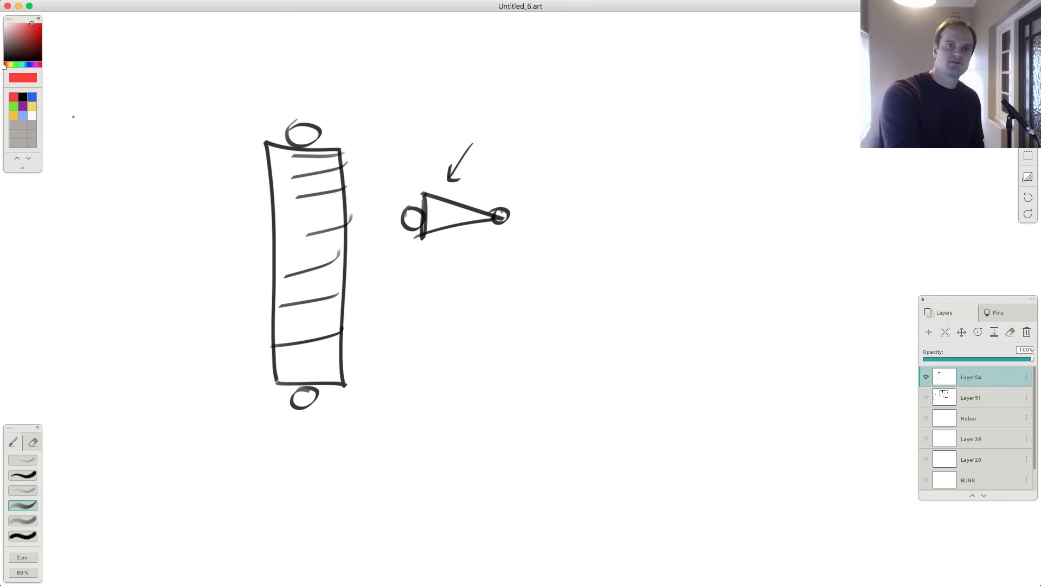
pyautogui.moveTo(456, 125)
pyautogui.mouseDown()
pyautogui.moveTo(504, 109)
pyautogui.moveTo(521, 124)
pyautogui.mouseUp()
pyautogui.moveTo(525, 113); pyautogui.dragTo(593, 126)
pyautogui.moveTo(604, 117); pyautogui.dragTo(624, 117)
pyautogui.moveTo(636, 117)
pyautogui.mouseDown()
pyautogui.moveTo(629, 127)
pyautogui.moveTo(662, 134)
pyautogui.mouseUp()
pyautogui.moveTo(661, 134)
pyautogui.mouseDown()
pyautogui.moveTo(675, 121)
pyautogui.moveTo(692, 133)
pyautogui.moveTo(691, 122)
pyautogui.mouseUp()
pyautogui.moveTo(695, 133); pyautogui.dragTo(727, 122)
pyautogui.moveTo(717, 123); pyautogui.dragTo(715, 135)
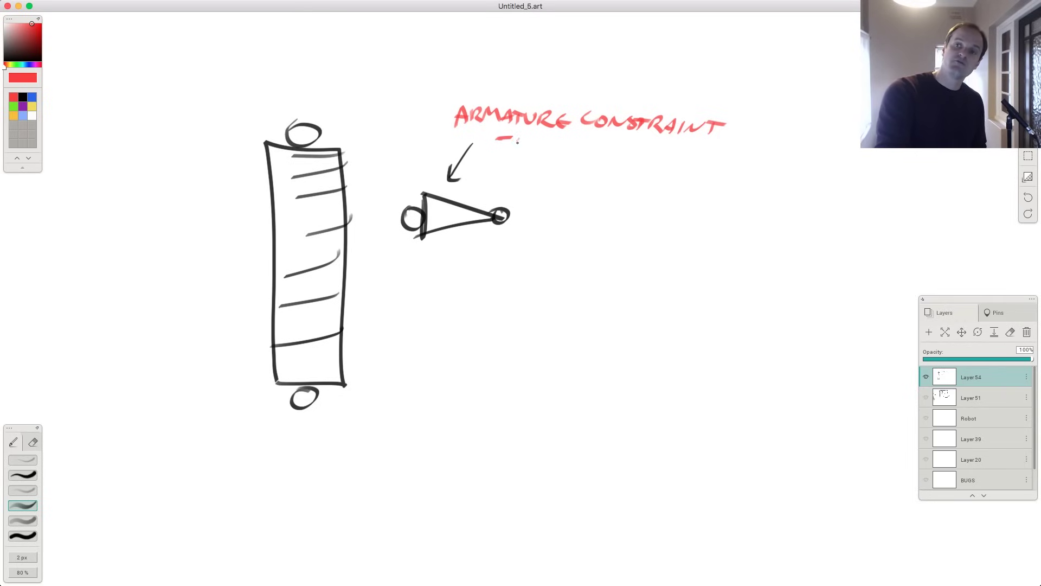
# Add the red note "remove parent." under the heading, and a red arrow from the tapered bone to the tall bone
pyautogui.moveTo(515, 145); pyautogui.dragTo(663, 152)
pyautogui.moveTo(655, 156); pyautogui.dragTo(681, 157)
pyautogui.moveTo(685, 160); pyautogui.dragTo(699, 159)
pyautogui.moveTo(684, 155); pyautogui.dragTo(702, 154)
pyautogui.click(706, 161)
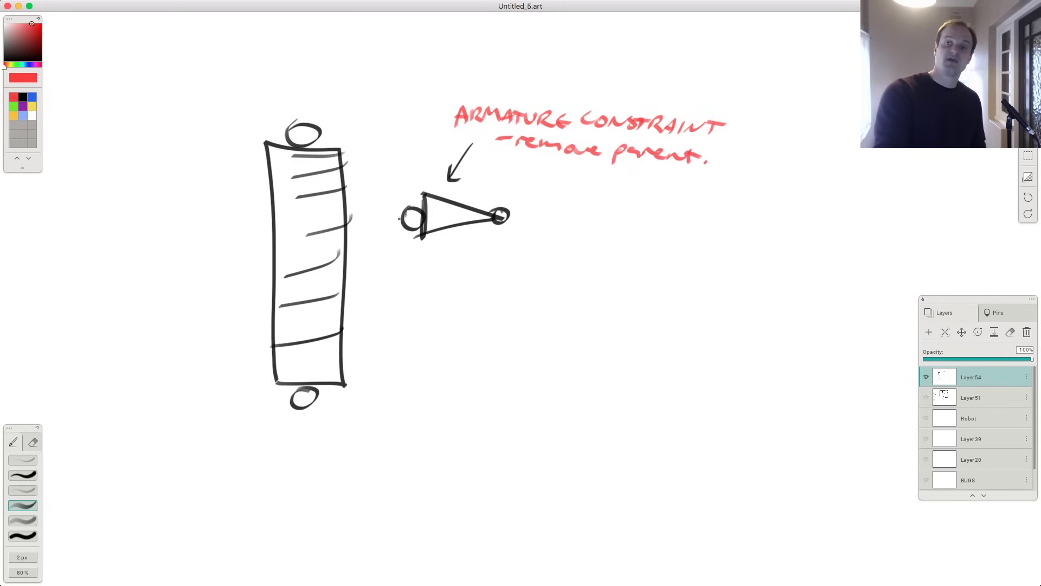
pyautogui.moveTo(402, 218)
pyautogui.mouseDown()
pyautogui.moveTo(345, 235)
pyautogui.moveTo(356, 240)
pyautogui.mouseUp()
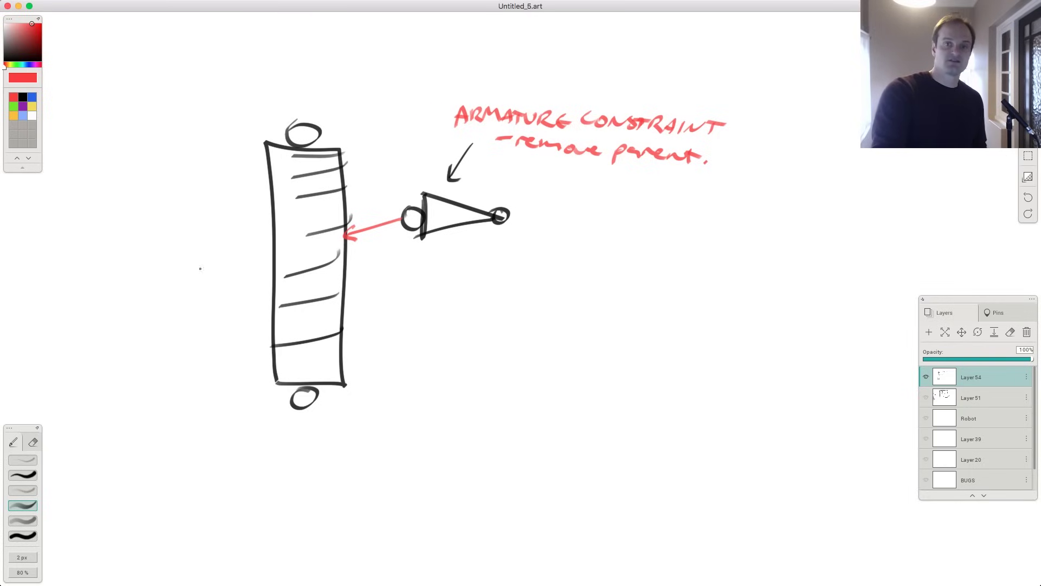
# In green, draw the tall bone bent over with its end control, and circle the base control of the tapered bone
pyautogui.click(13, 106)
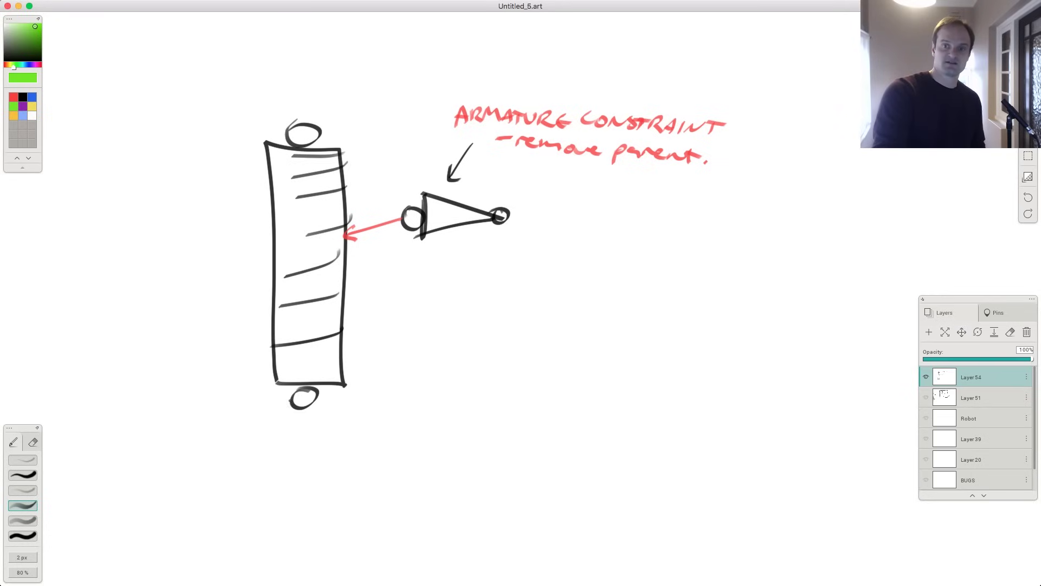
pyautogui.moveTo(292, 400)
pyautogui.mouseDown()
pyautogui.moveTo(280, 233)
pyautogui.moveTo(150, 157)
pyautogui.moveTo(228, 142)
pyautogui.moveTo(310, 223)
pyautogui.moveTo(305, 393)
pyautogui.mouseUp()
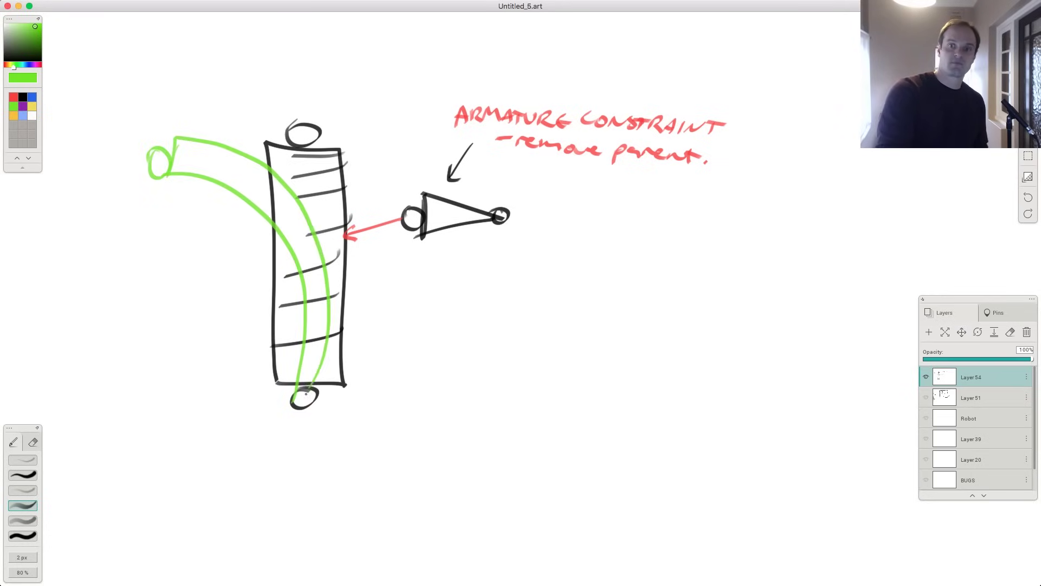
pyautogui.moveTo(416, 218)
pyautogui.mouseDown()
pyautogui.moveTo(404, 214)
pyautogui.moveTo(408, 222)
pyautogui.mouseUp()
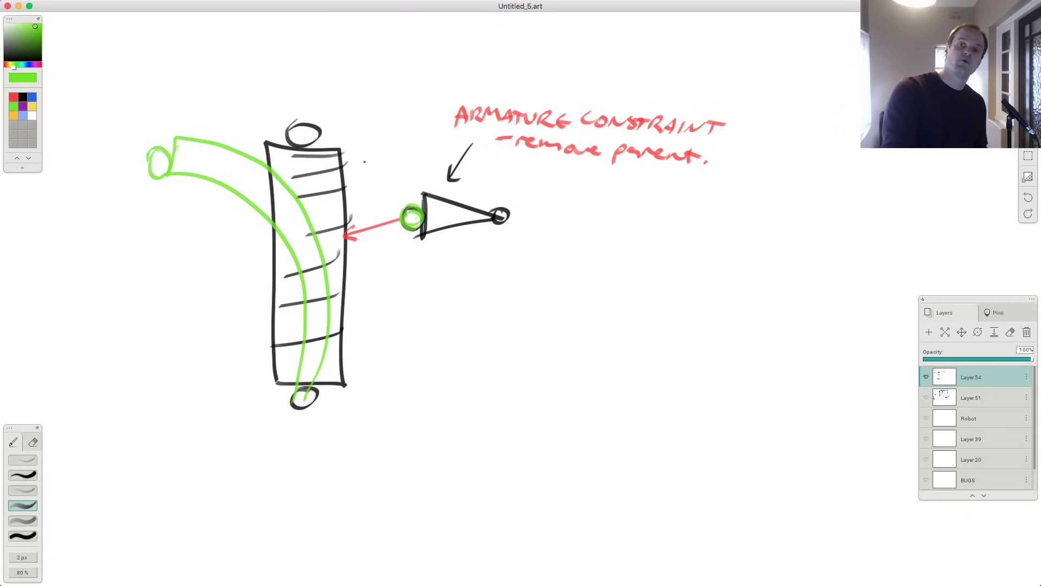
# In green, draw a raised, tilted copy of the tapered bone with end circles, linked by a line to the original's base control
pyautogui.moveTo(365, 161); pyautogui.dragTo(352, 152)
pyautogui.moveTo(400, 216)
pyautogui.mouseDown()
pyautogui.moveTo(338, 177)
pyautogui.moveTo(402, 212)
pyautogui.mouseUp()
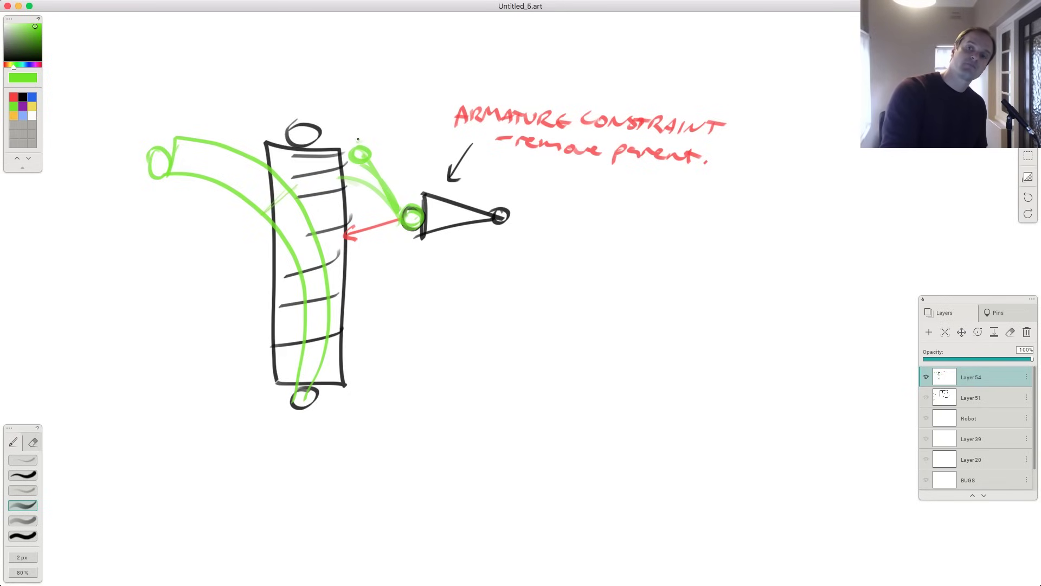
pyautogui.moveTo(358, 140)
pyautogui.mouseDown()
pyautogui.moveTo(373, 158)
pyautogui.moveTo(413, 96)
pyautogui.moveTo(404, 115)
pyautogui.mouseUp()
pyautogui.moveTo(416, 90); pyautogui.dragTo(402, 118)
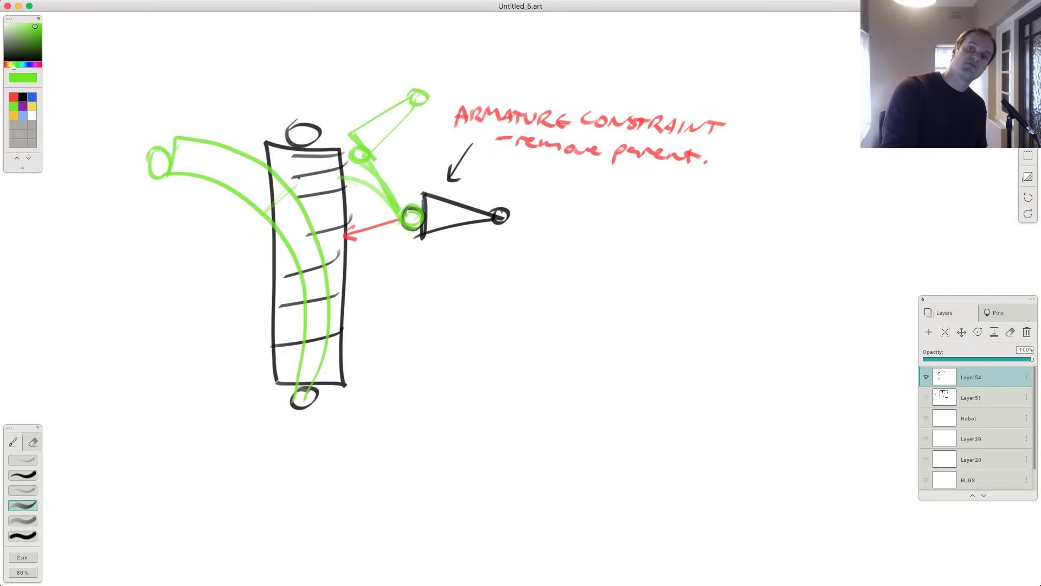
# Add green segment lines across the bent bone along its whole length
pyautogui.moveTo(191, 142); pyautogui.dragTo(179, 167)
pyautogui.moveTo(212, 146)
pyautogui.mouseDown()
pyautogui.moveTo(199, 174)
pyautogui.moveTo(222, 181)
pyautogui.mouseUp()
pyautogui.moveTo(266, 171)
pyautogui.mouseDown()
pyautogui.moveTo(251, 201)
pyautogui.moveTo(279, 226)
pyautogui.mouseUp()
pyautogui.moveTo(309, 229); pyautogui.dragTo(297, 251)
pyautogui.moveTo(319, 267); pyautogui.dragTo(306, 298)
# Bracket the "ARMATURE CONSTRAINT" note in green and hatch the inside of the black tapered bone
pyautogui.moveTo(451, 94); pyautogui.dragTo(464, 133)
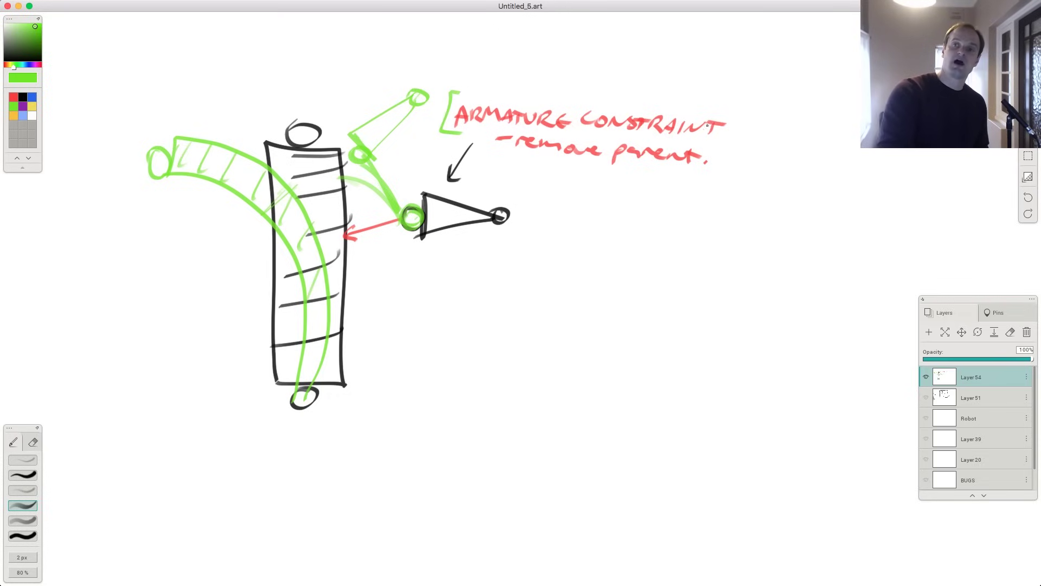
pyautogui.moveTo(755, 115); pyautogui.dragTo(738, 145)
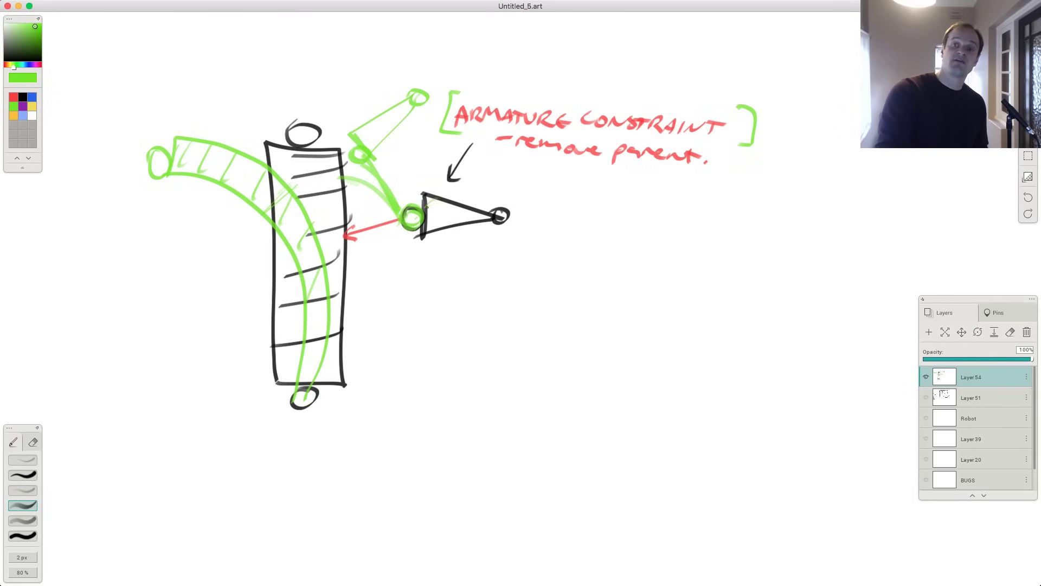
pyautogui.moveTo(427, 207); pyautogui.dragTo(496, 219)
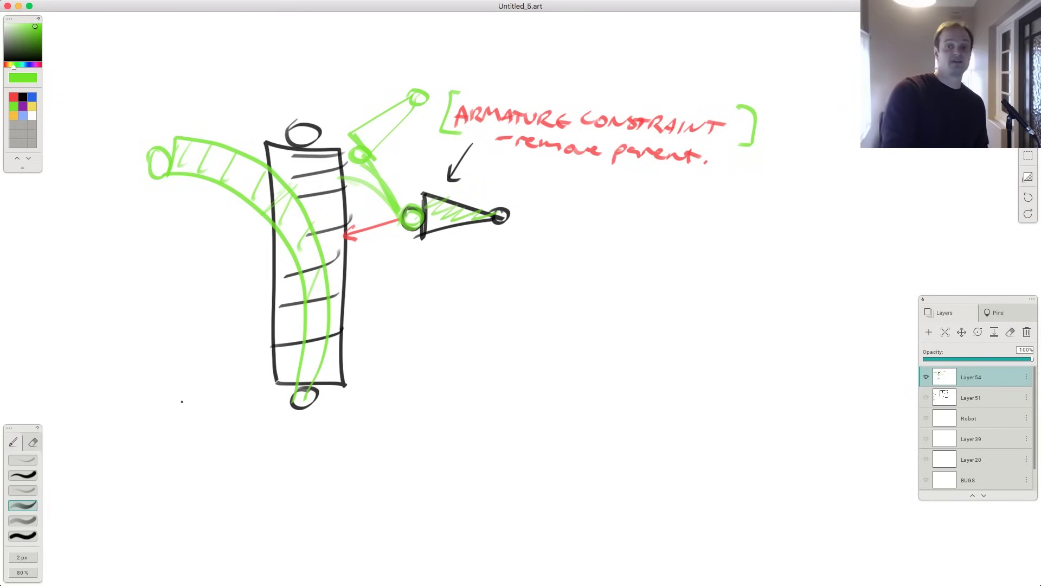
# Draw a large green root control around the tall bone's base, an open oval with pointed arrowheads on four sides
pyautogui.moveTo(223, 382)
pyautogui.mouseDown()
pyautogui.moveTo(242, 490)
pyautogui.moveTo(406, 377)
pyautogui.mouseUp()
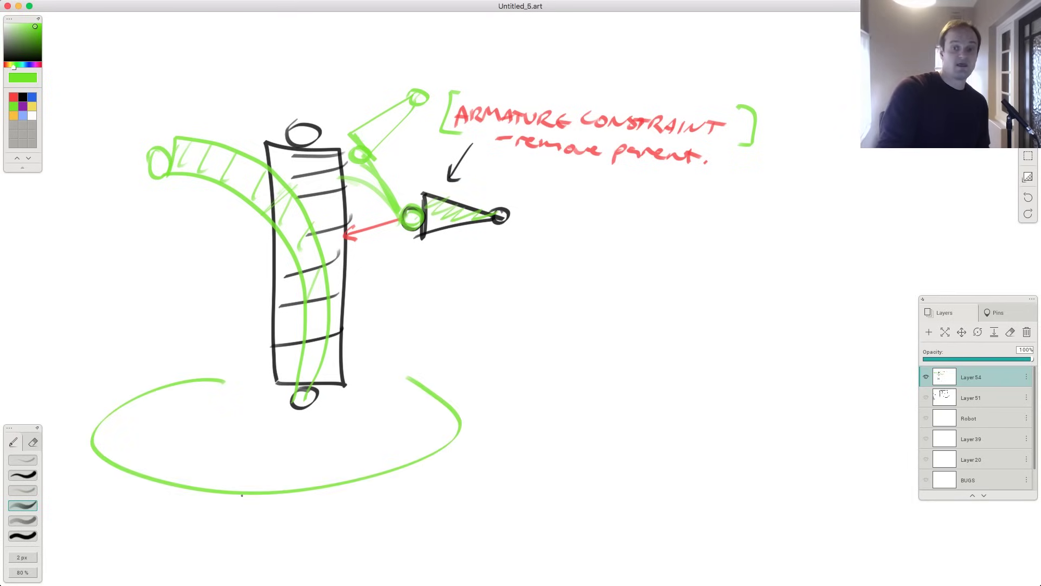
pyautogui.moveTo(245, 492); pyautogui.dragTo(255, 503)
pyautogui.moveTo(444, 409); pyautogui.dragTo(457, 430)
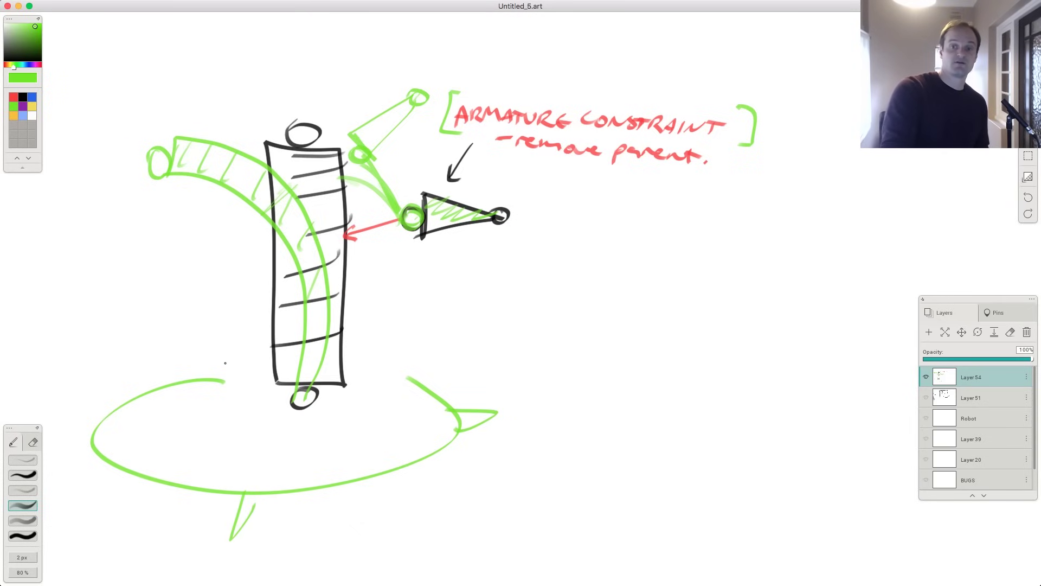
pyautogui.moveTo(225, 371); pyautogui.dragTo(254, 366)
pyautogui.moveTo(88, 410)
pyautogui.mouseDown()
pyautogui.moveTo(56, 418)
pyautogui.moveTo(81, 432)
pyautogui.mouseUp()
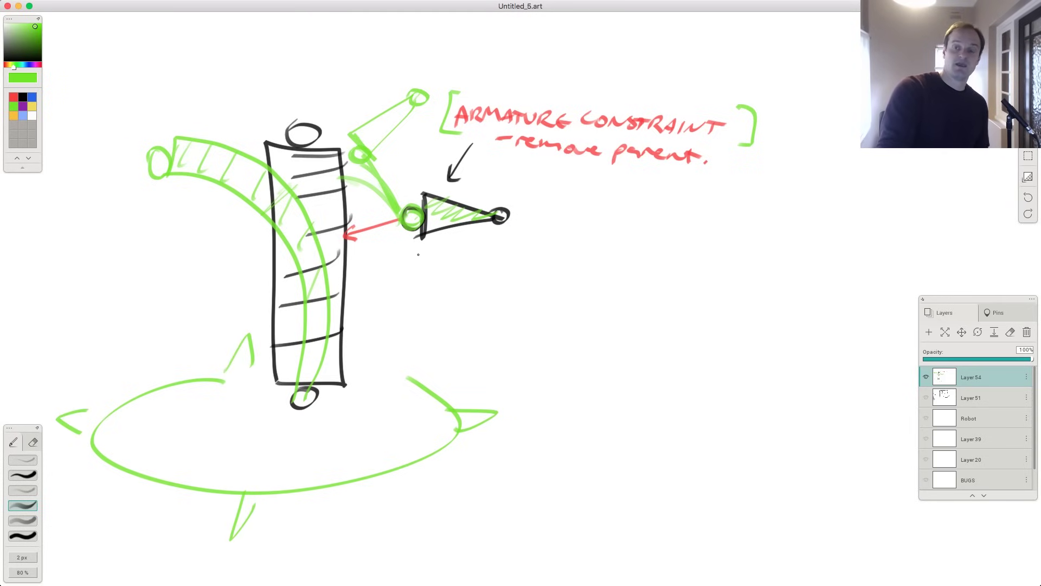
# In black, draw a dashed arrow from the tapered bone down to "P: Root CTRL", and put a boxed X under the arrow to the tall bone
pyautogui.click(23, 97)
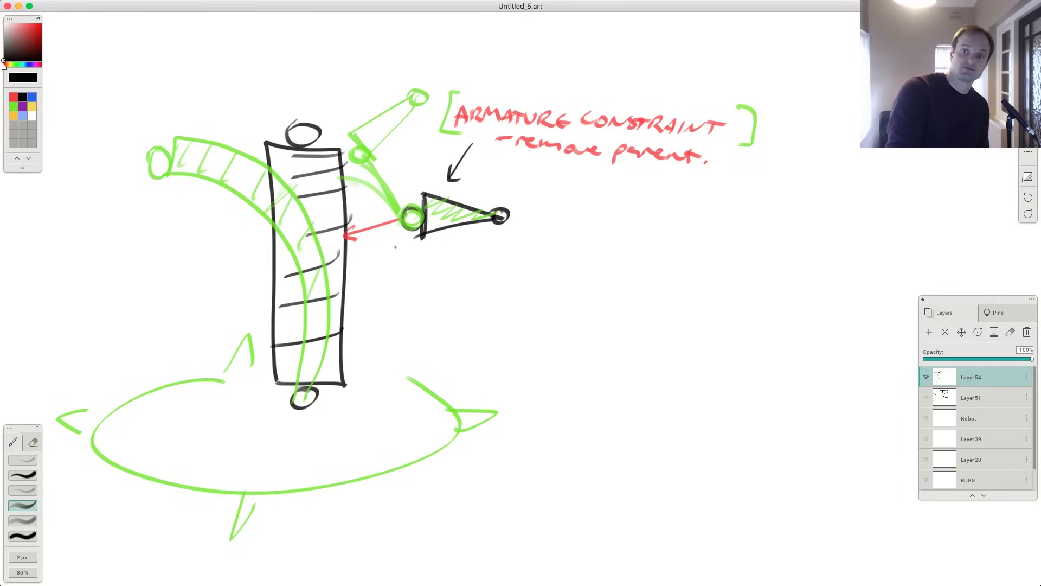
pyautogui.moveTo(411, 248)
pyautogui.mouseDown()
pyautogui.moveTo(400, 380)
pyautogui.moveTo(420, 374)
pyautogui.moveTo(432, 387)
pyautogui.mouseUp()
pyautogui.moveTo(433, 371)
pyautogui.mouseDown()
pyautogui.moveTo(485, 387)
pyautogui.moveTo(527, 375)
pyautogui.moveTo(548, 394)
pyautogui.mouseUp()
pyautogui.moveTo(546, 375)
pyautogui.mouseDown()
pyautogui.moveTo(568, 373)
pyautogui.moveTo(553, 394)
pyautogui.mouseUp()
pyautogui.moveTo(570, 394); pyautogui.dragTo(585, 391)
pyautogui.moveTo(590, 374); pyautogui.dragTo(616, 396)
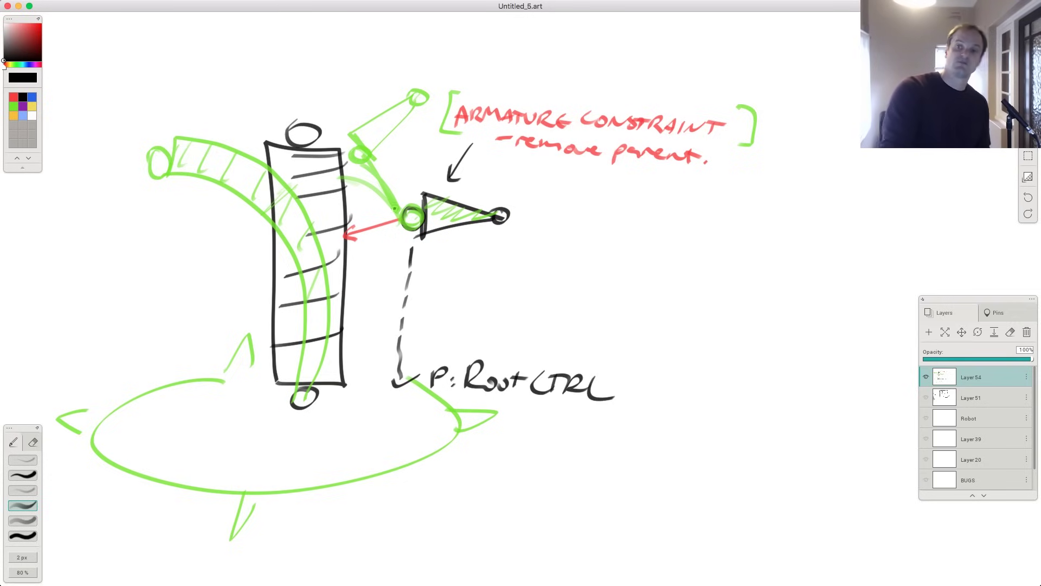
pyautogui.moveTo(330, 241)
pyautogui.mouseDown()
pyautogui.moveTo(391, 223)
pyautogui.moveTo(377, 271)
pyautogui.mouseUp()
pyautogui.moveTo(357, 251)
pyautogui.mouseDown()
pyautogui.moveTo(383, 280)
pyautogui.moveTo(362, 250)
pyautogui.mouseUp()
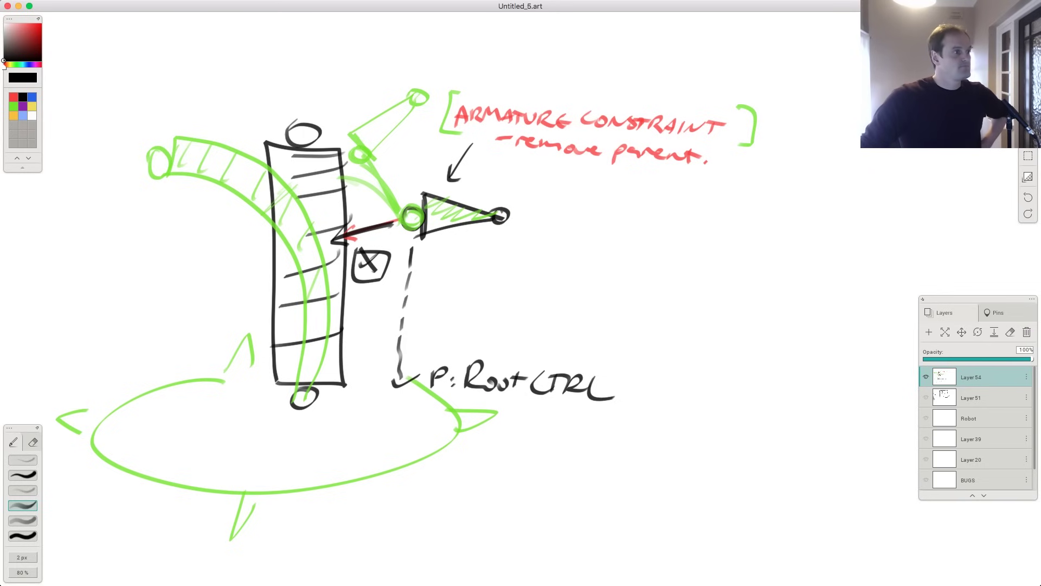
# Switch to Blender, save para_crit.blend, and start a new General file
pyautogui.press('super+Tab')
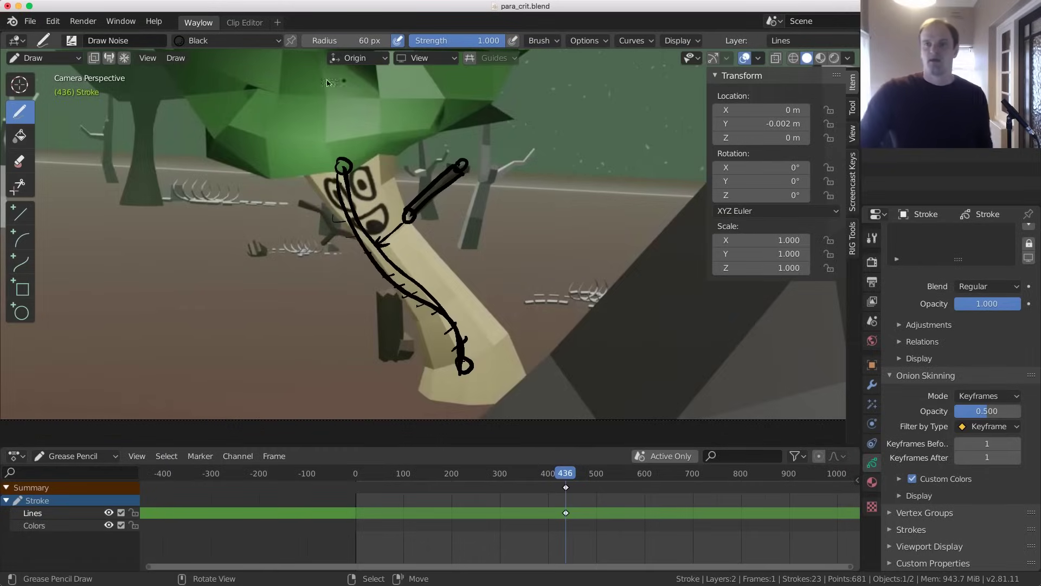
pyautogui.click(30, 21)
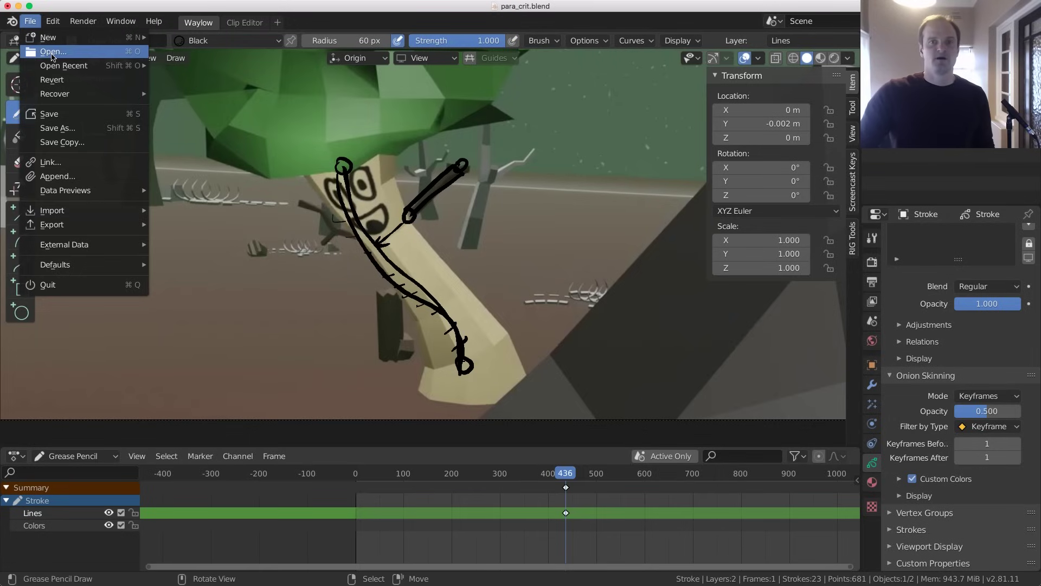
pyautogui.moveTo(53, 41)
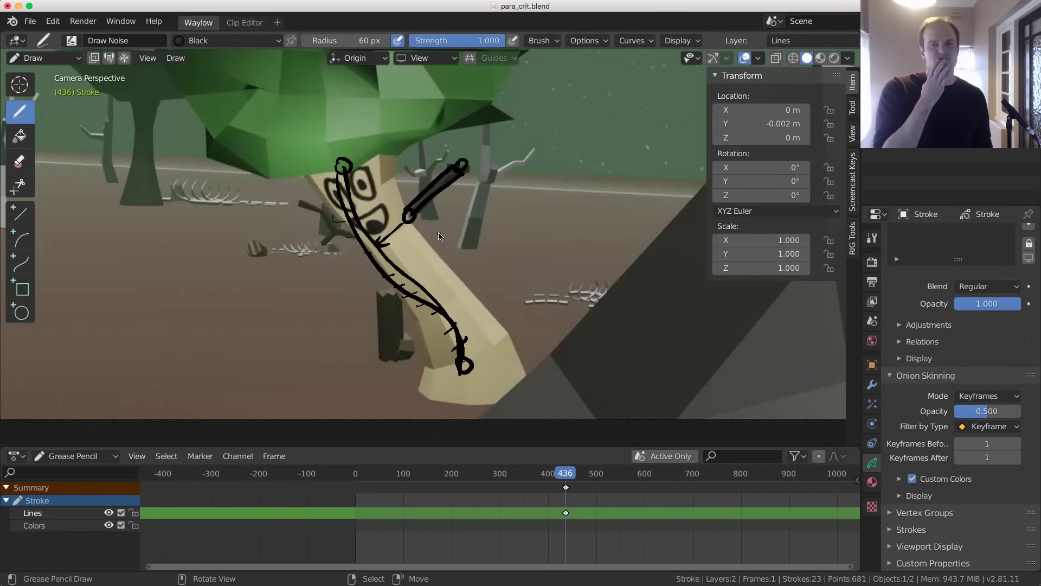
pyautogui.hotkey('ctrl', 's')
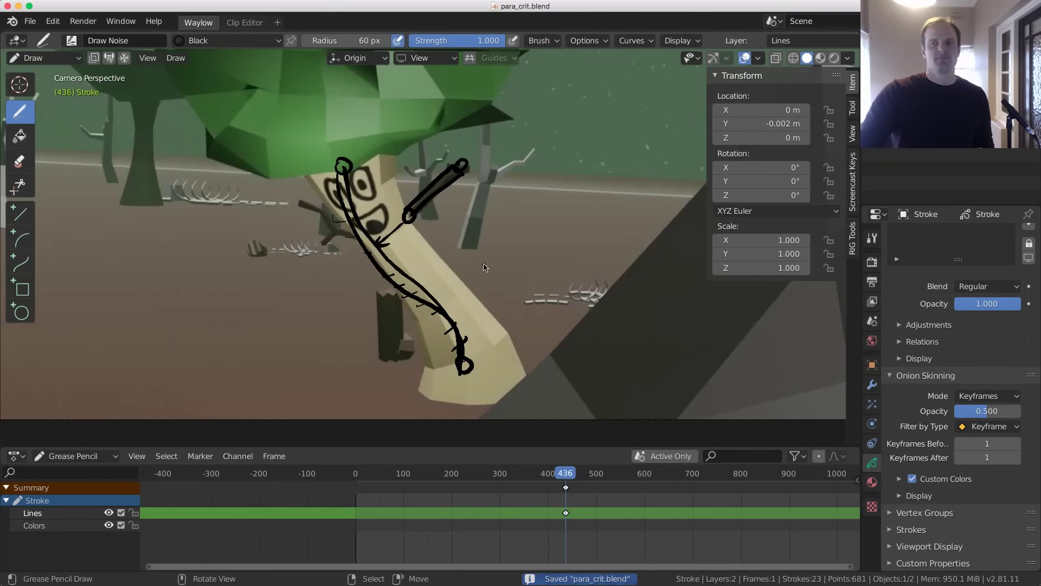
pyautogui.click(31, 21)
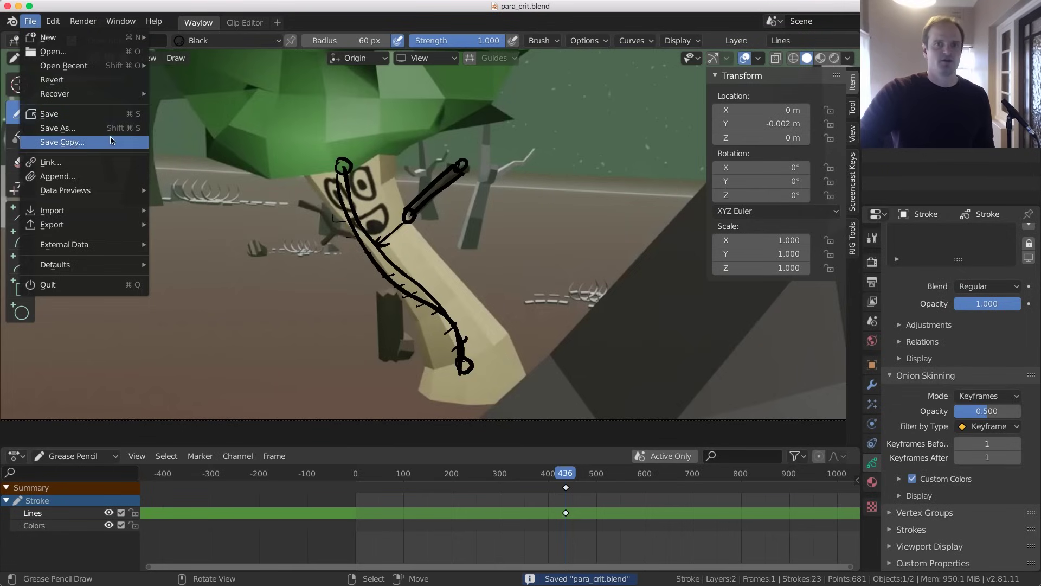
pyautogui.click(184, 38)
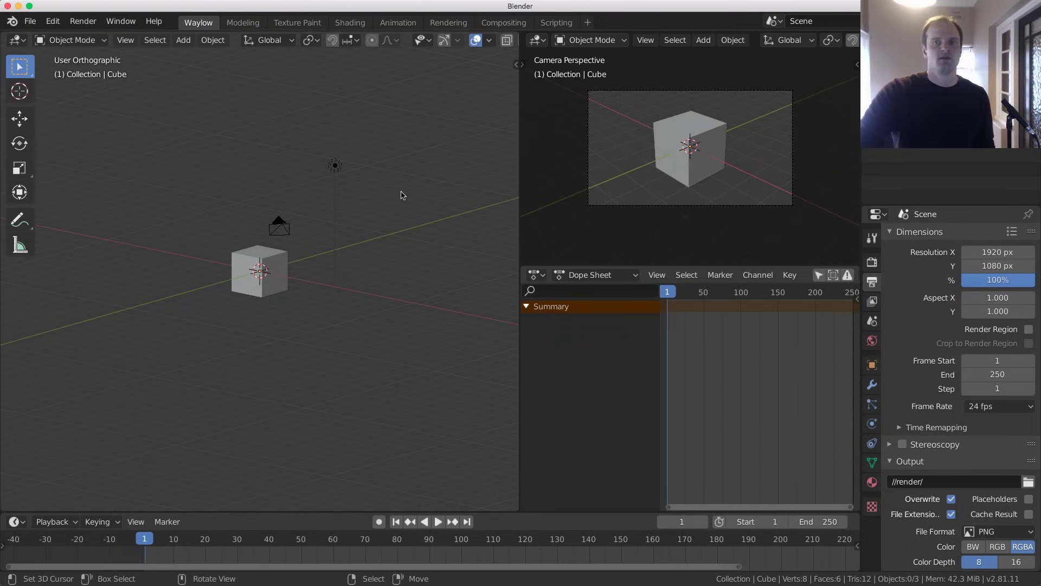
# Delete all the default objects from the scene
pyautogui.press('a')
pyautogui.press('x')
pyautogui.click(237, 292)
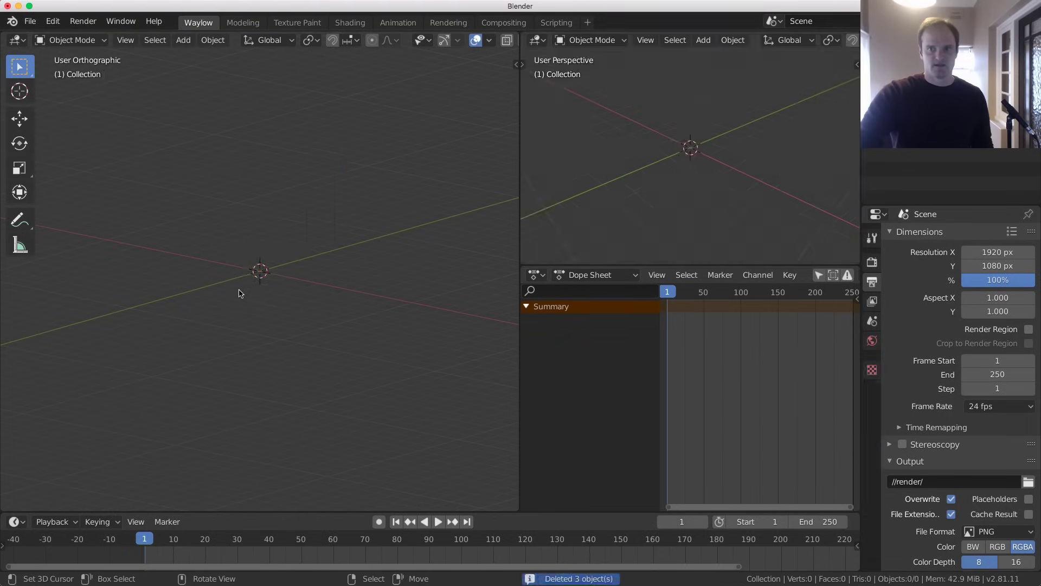
# Add an armature at the origin in front view and put it in Edit Mode
pyautogui.press('KP_1')
pyautogui.scroll(3, 302, 231)
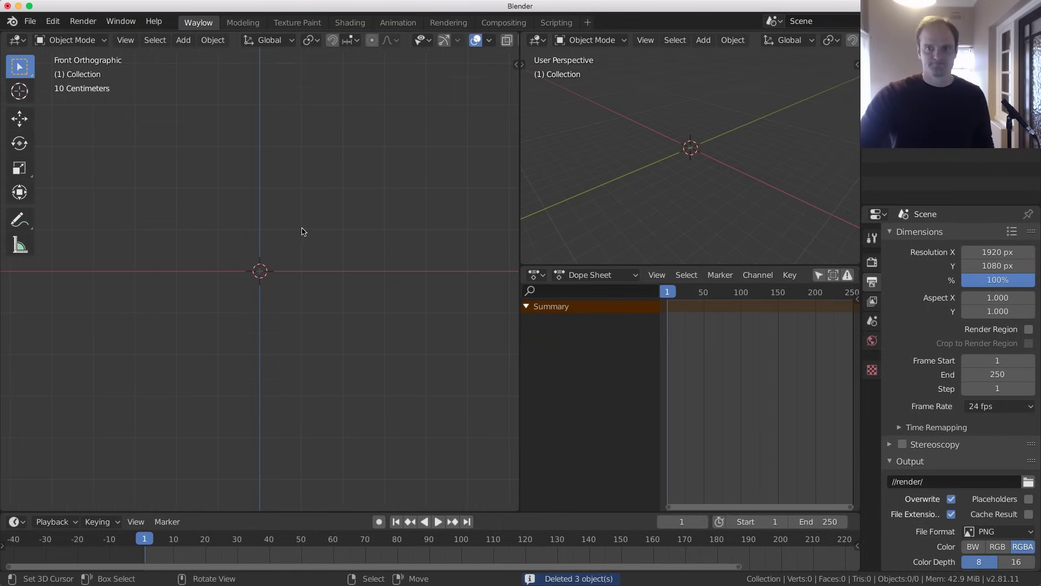
pyautogui.keyDown('shift'); pyautogui.moveTo(315, 243); pyautogui.dragTo(332, 257, button='middle'); pyautogui.keyUp('shift')
pyautogui.hotkey('shift', 'a')
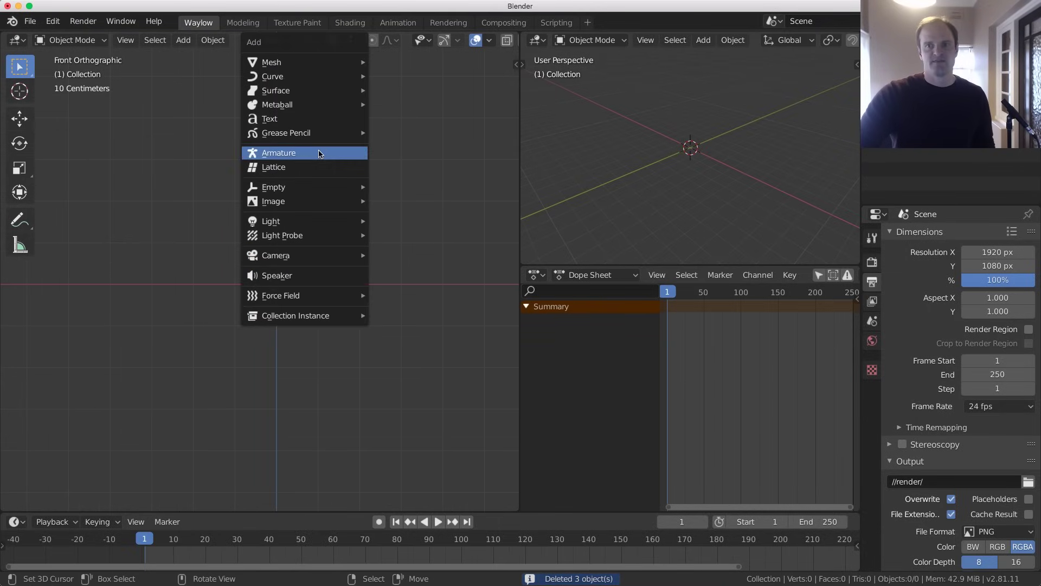
pyautogui.click(288, 151)
pyautogui.hotkey('ctrl', 'Tab')
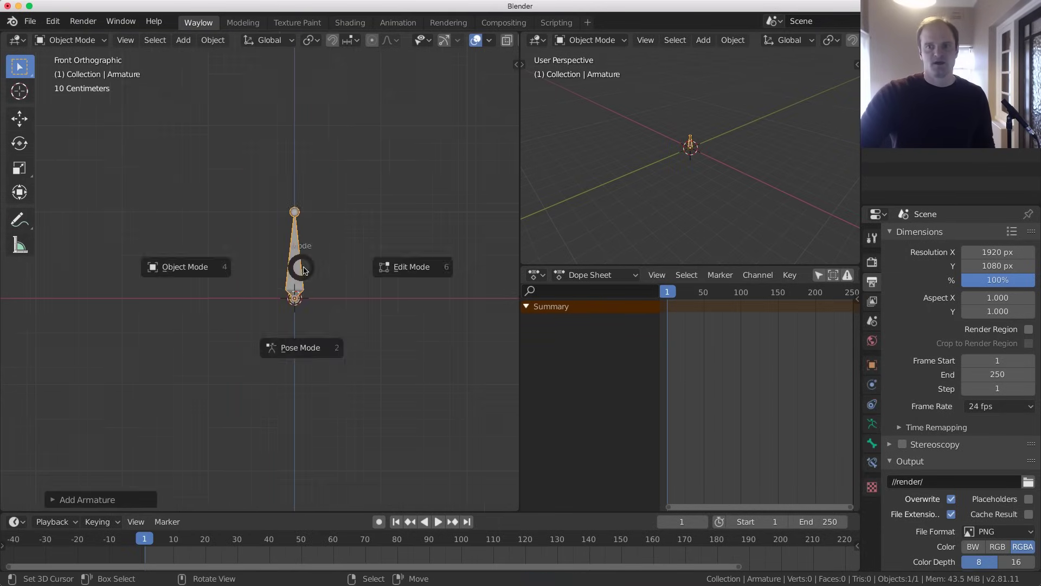
pyautogui.click(390, 268)
pyautogui.keyDown('shift'); pyautogui.moveTo(302, 264); pyautogui.dragTo(286, 273, button='middle'); pyautogui.keyUp('shift')
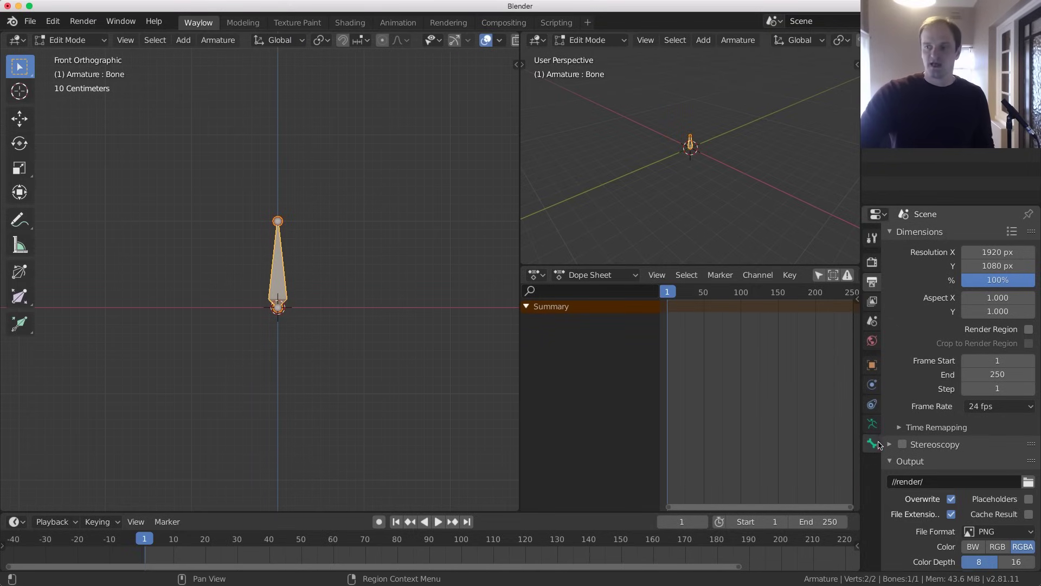
# Set the armature's viewport display to B-Bone
pyautogui.click(872, 424)
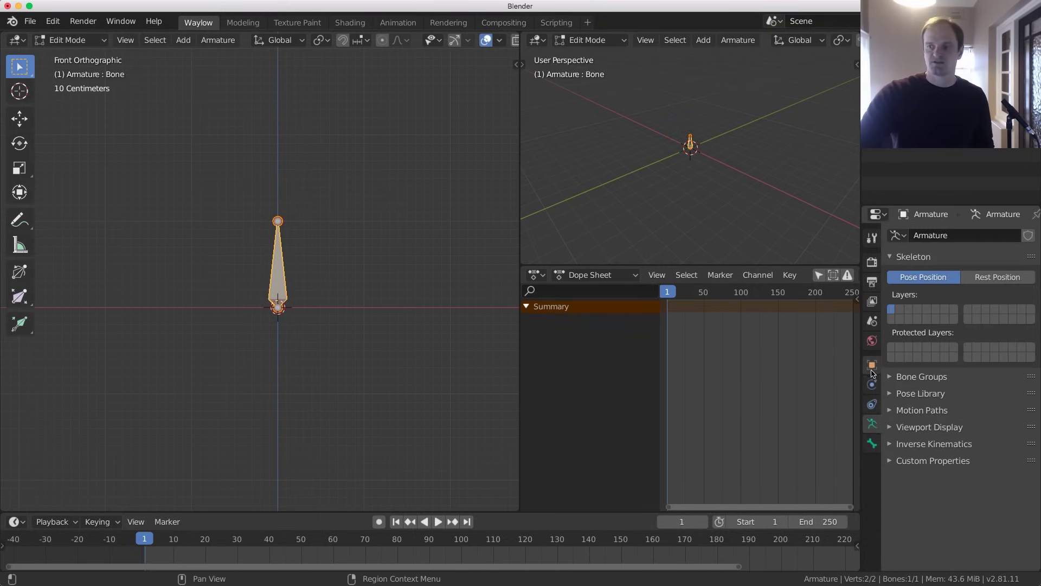
pyautogui.click(916, 427)
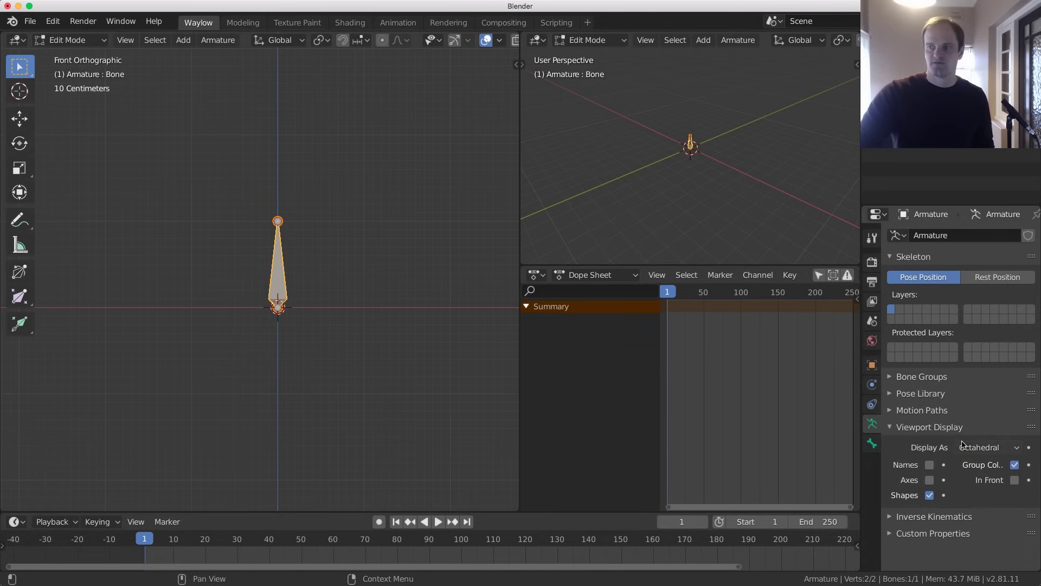
pyautogui.click(988, 448)
pyautogui.click(976, 493)
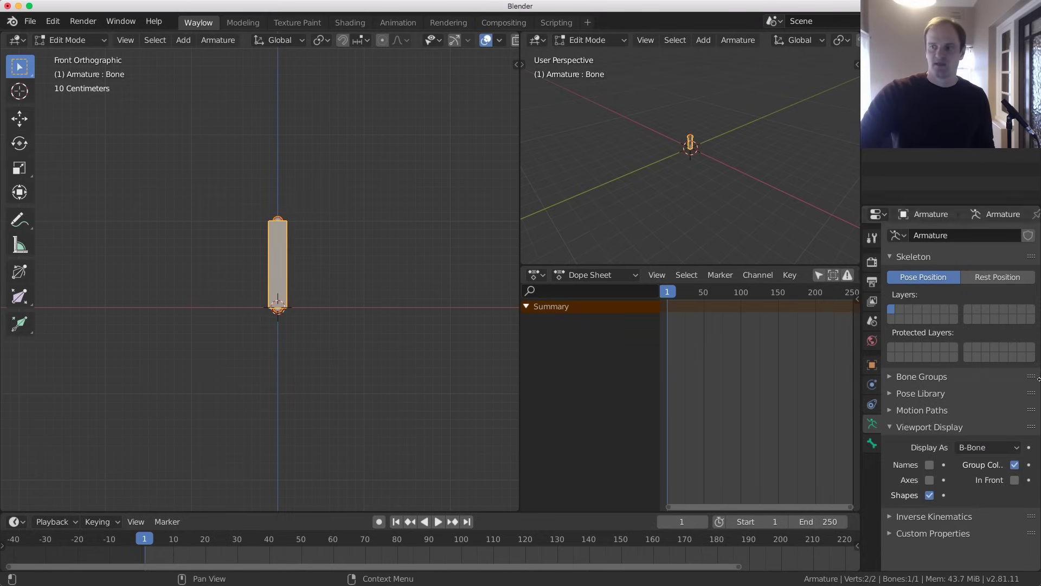
pyautogui.click(907, 377)
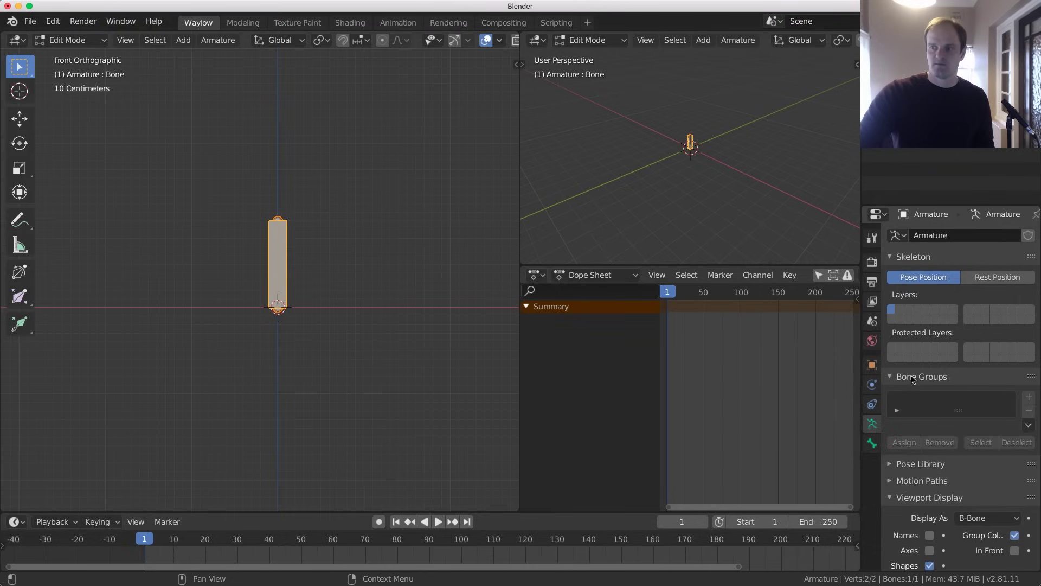
pyautogui.click(913, 377)
# Set the bone's Bendy Bones segments to 21
pyautogui.click(872, 443)
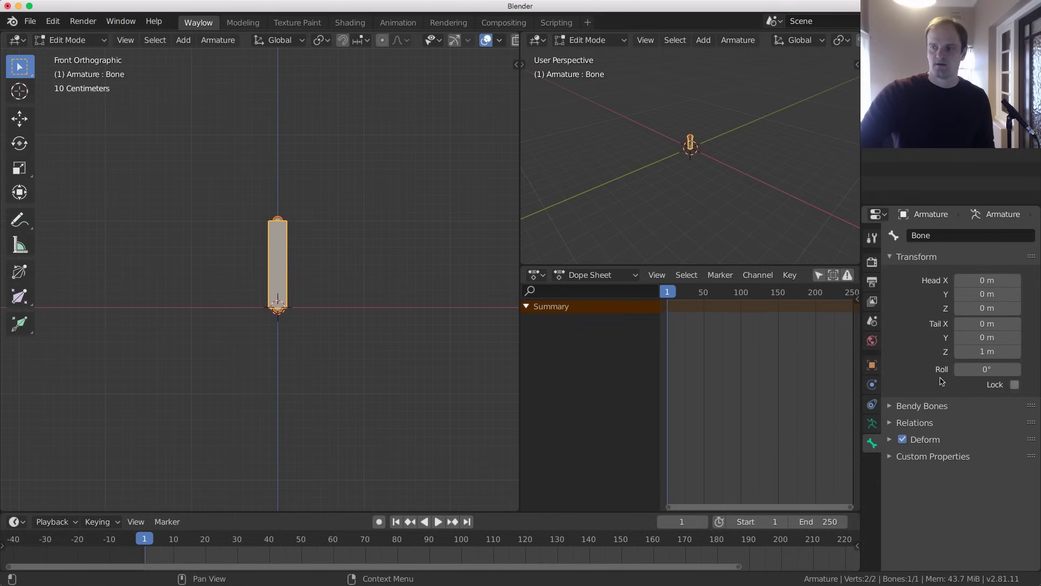
pyautogui.click(911, 407)
pyautogui.moveTo(970, 426); pyautogui.dragTo(998, 426)
pyautogui.scroll(2, 261, 286)
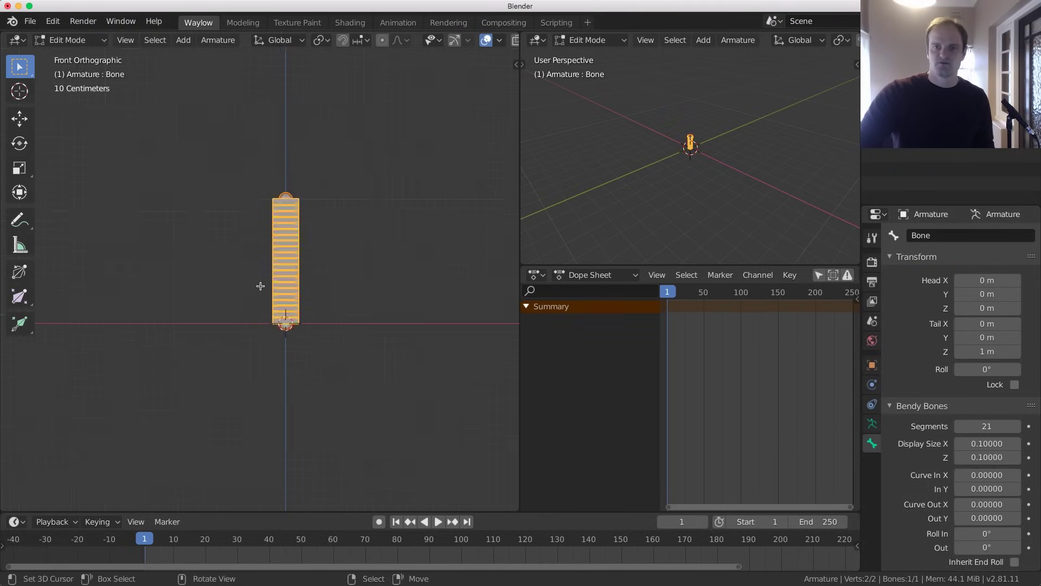
pyautogui.scroll(1, 260, 286)
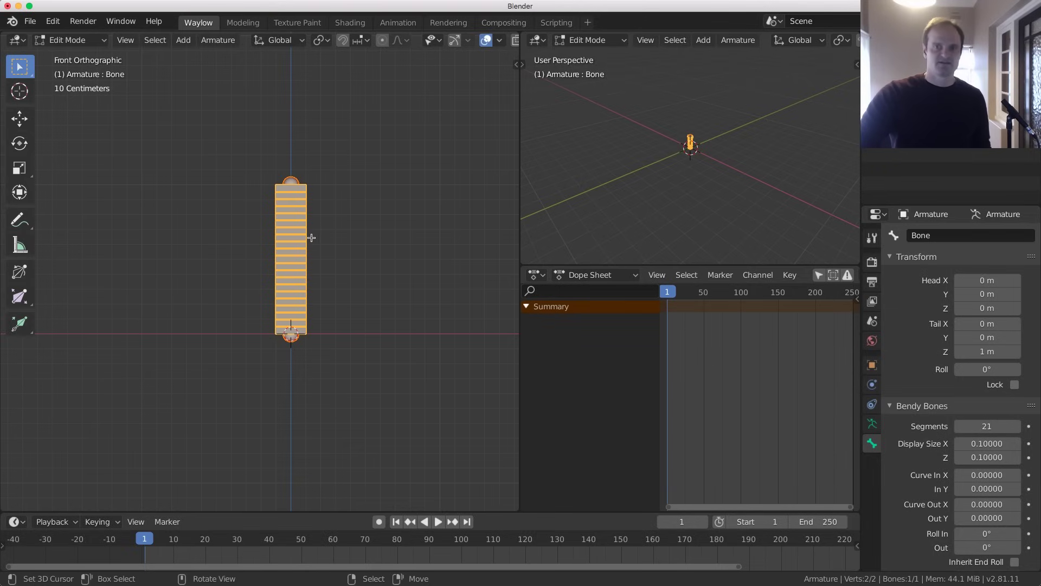
# Duplicate the segmented bone to the side and set the copy's Bendy Bones segments to 1
pyautogui.hotkey('shift', 'd')
pyautogui.click(388, 190)
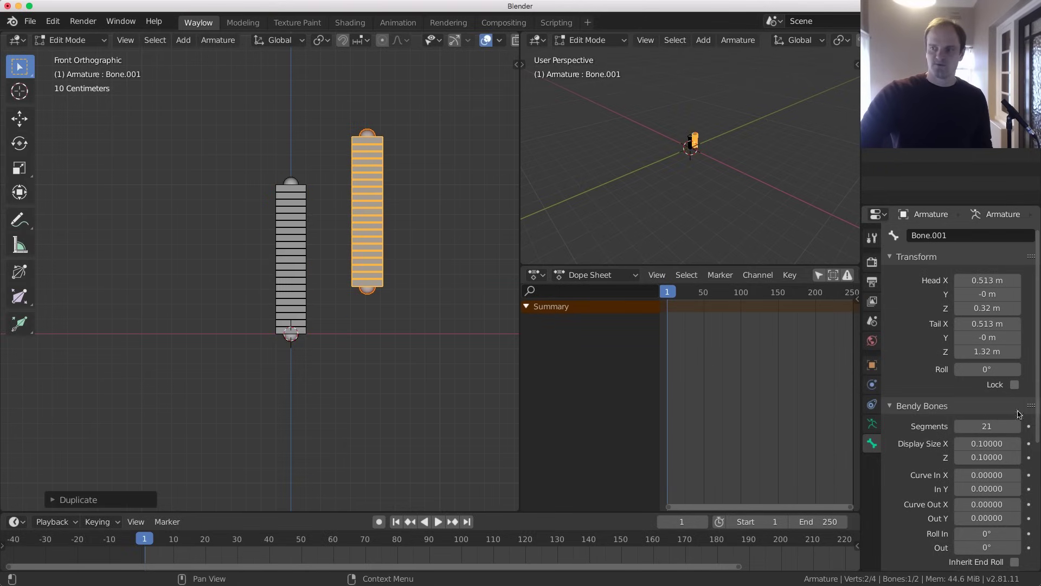
pyautogui.moveTo(1006, 426); pyautogui.dragTo(960, 426)
# Rotate the single-segment bone to nearly horizontal and move it beside the middle of the upright bone, leaving a small gap
pyautogui.press('r')
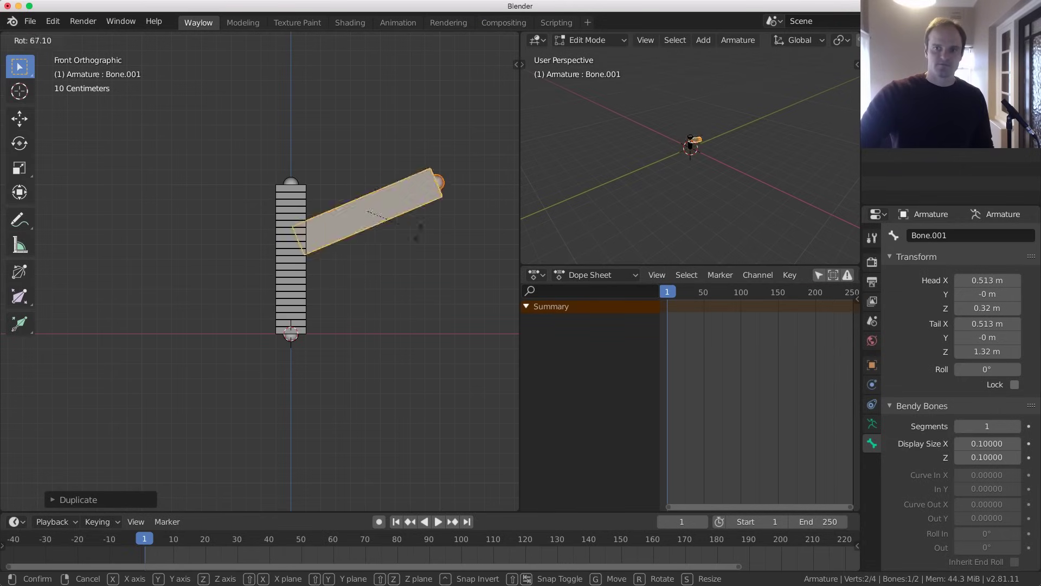
pyautogui.click(421, 271)
pyautogui.press('g')
pyautogui.click(455, 279)
# Rename the upright segmented bone as trunk
pyautogui.click(289, 265)
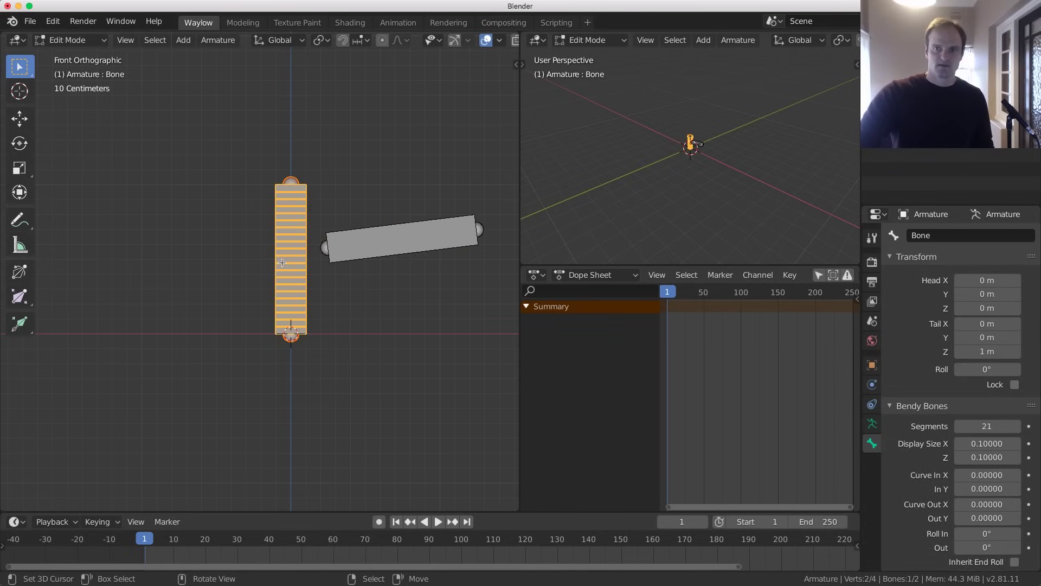
pyautogui.press('F2')
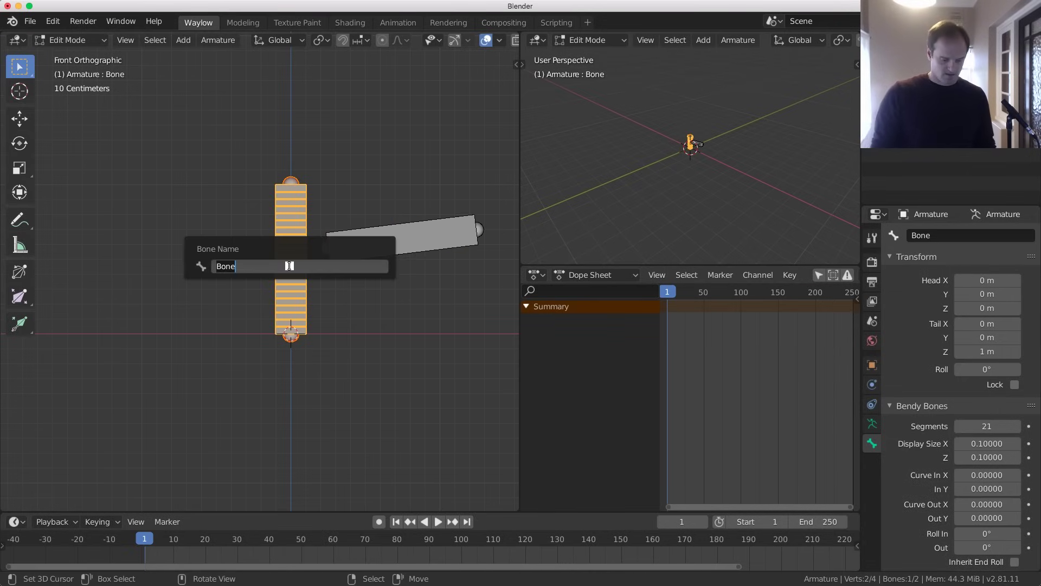
pyautogui.write('trunk')
pyautogui.press('Return')
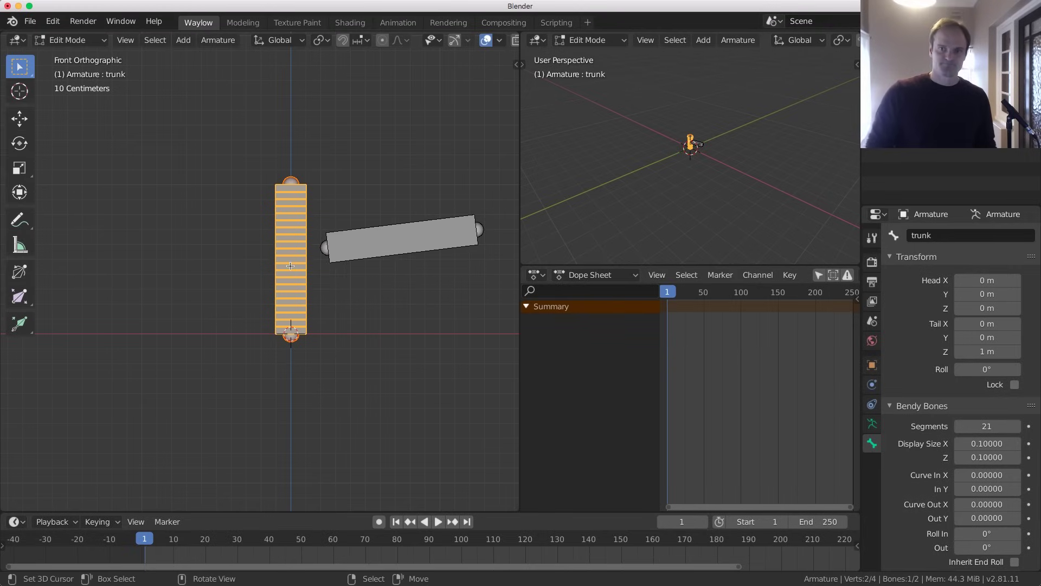
# Rename the tilted single-segment bone as Arm.L
pyautogui.click(411, 226)
pyautogui.press('F2')
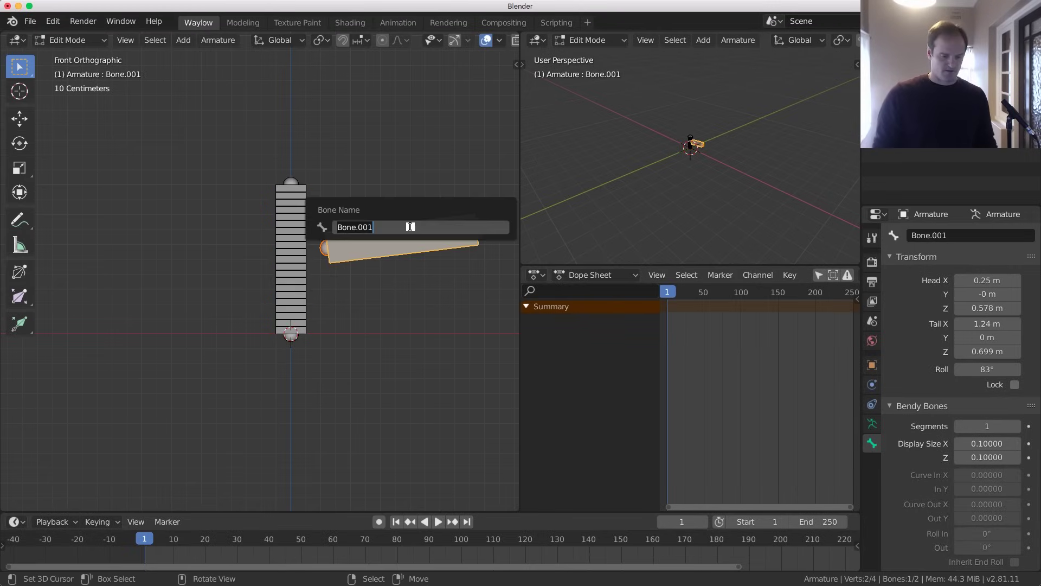
pyautogui.write('Arm')
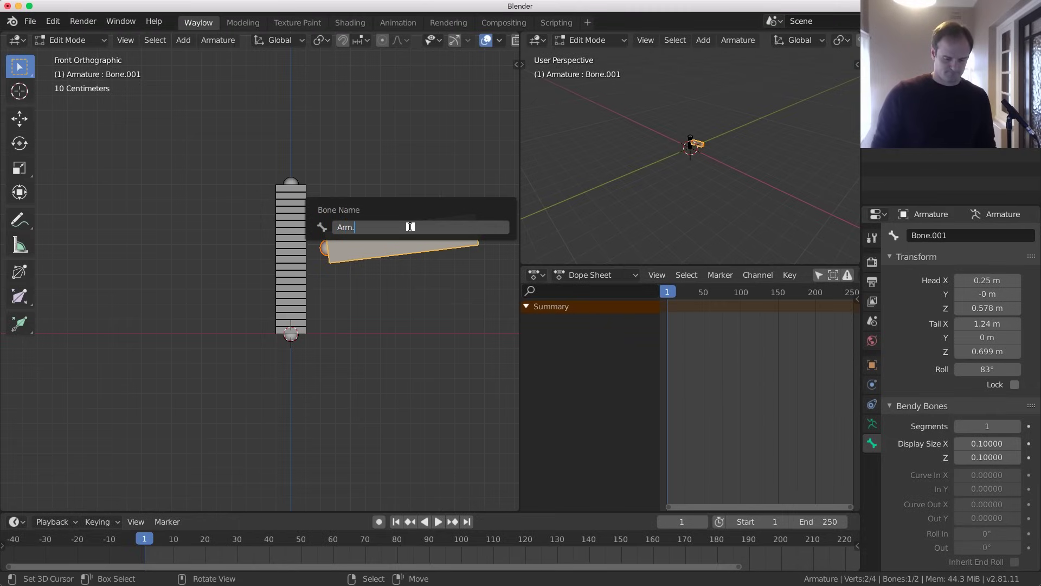
pyautogui.write('.L')
pyautogui.press('Return')
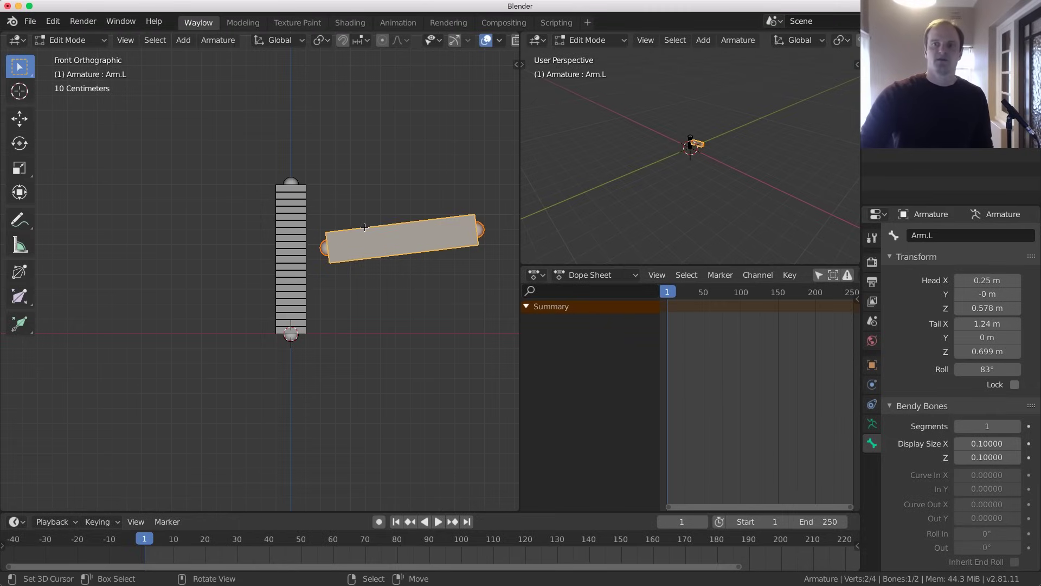
# Switch the armature to Pose Mode and add an Armature constraint to the Arm.L bone
pyautogui.scroll(-10, 944, 477)
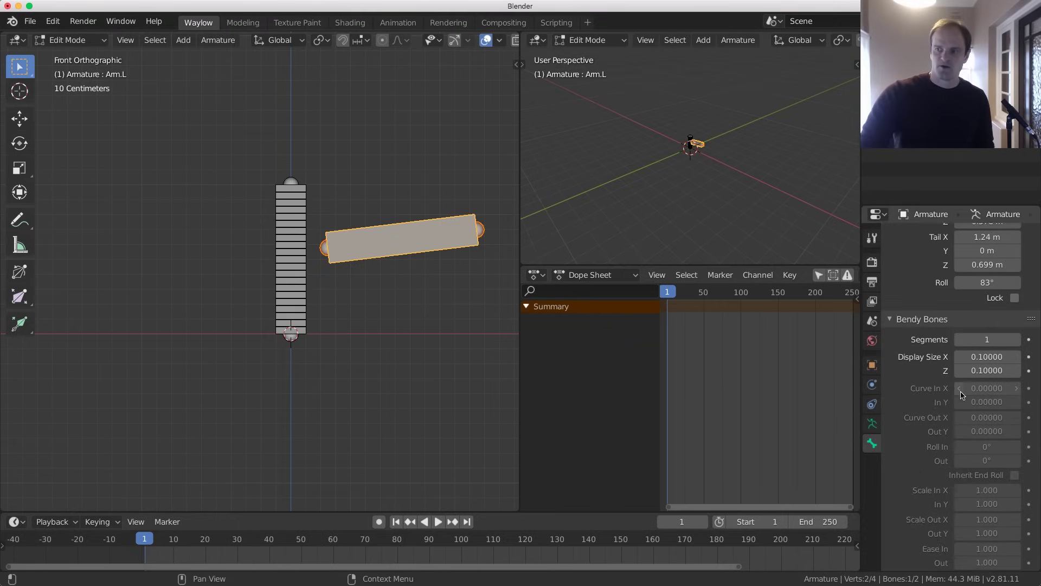
pyautogui.scroll(-3, 955, 534)
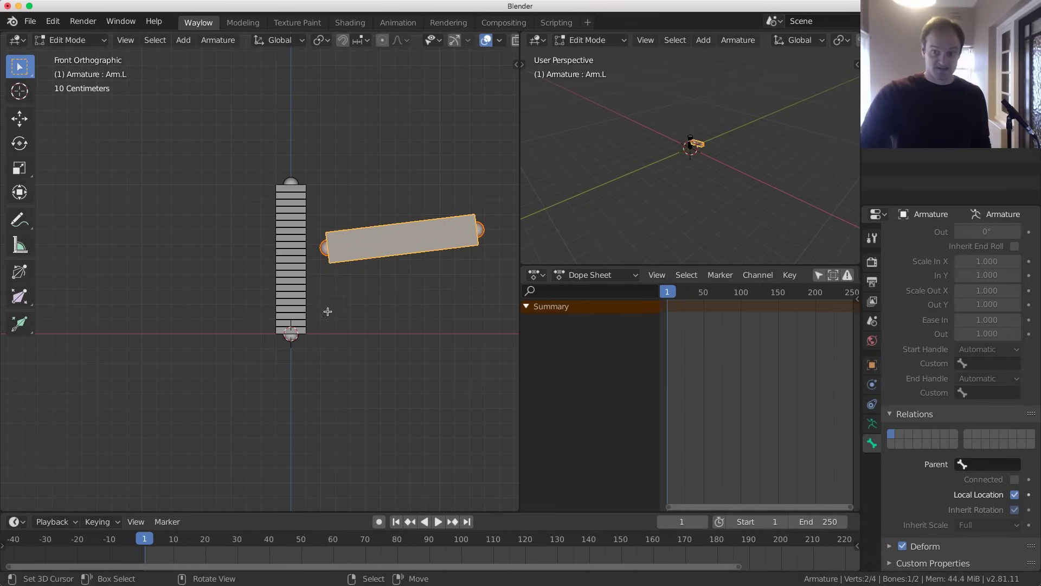
pyautogui.keyDown('shift'); pyautogui.moveTo(309, 232); pyautogui.dragTo(245, 258, button='middle'); pyautogui.keyUp('shift')
pyautogui.hotkey('ctrl', 'Tab')
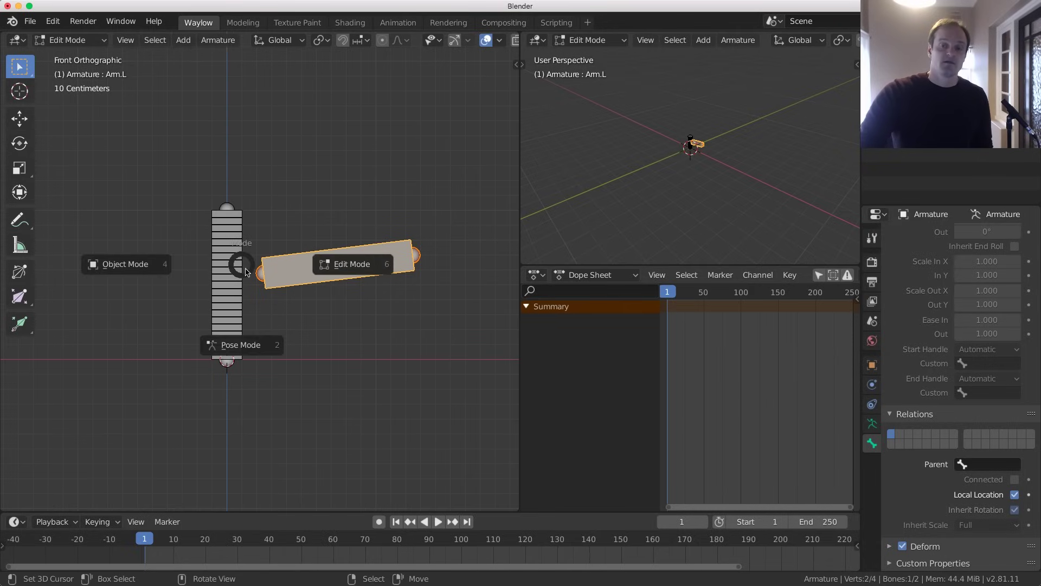
pyautogui.click(251, 350)
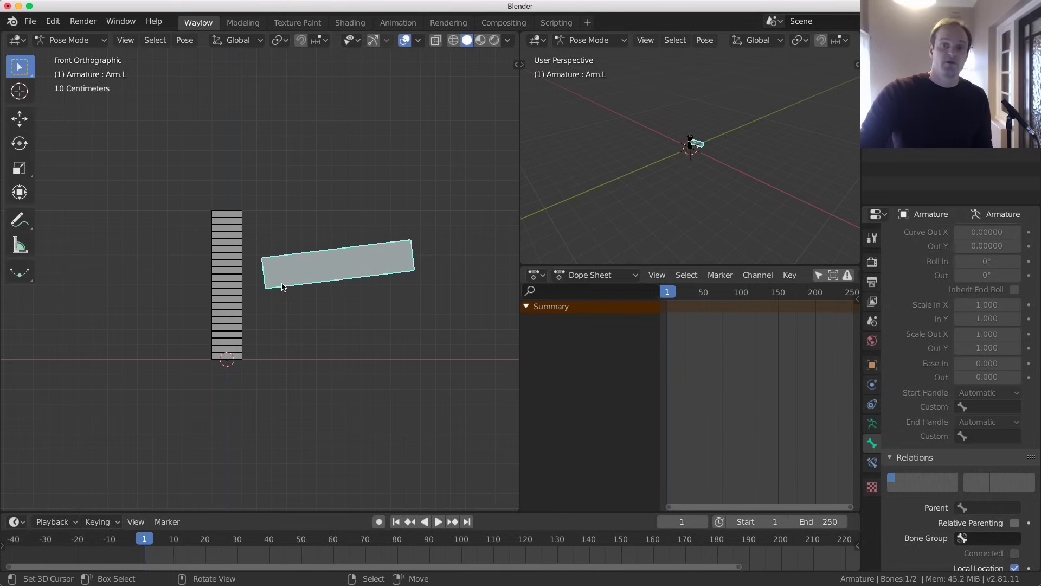
pyautogui.click(217, 280)
pyautogui.click(312, 268)
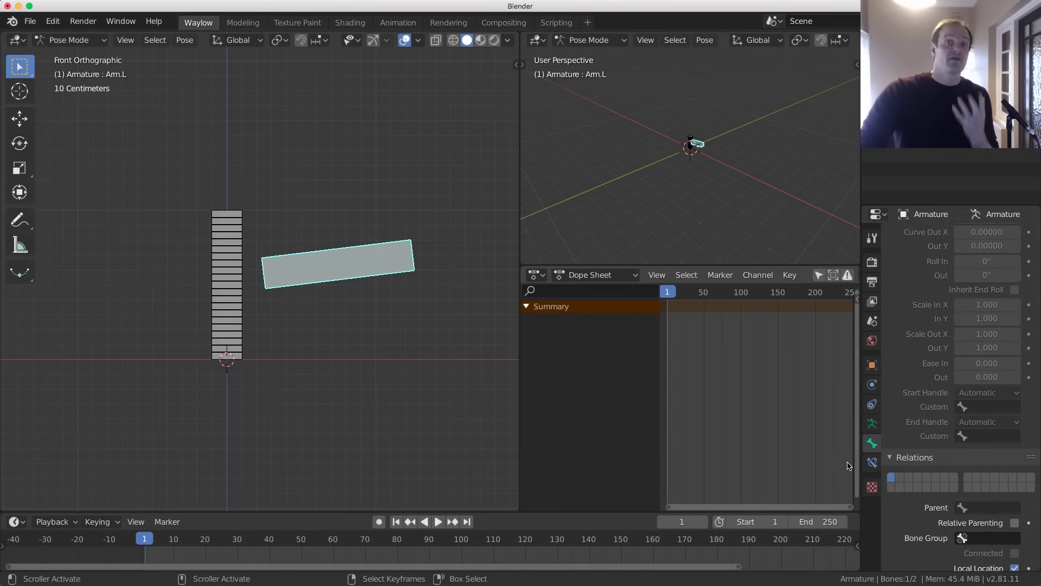
pyautogui.click(873, 465)
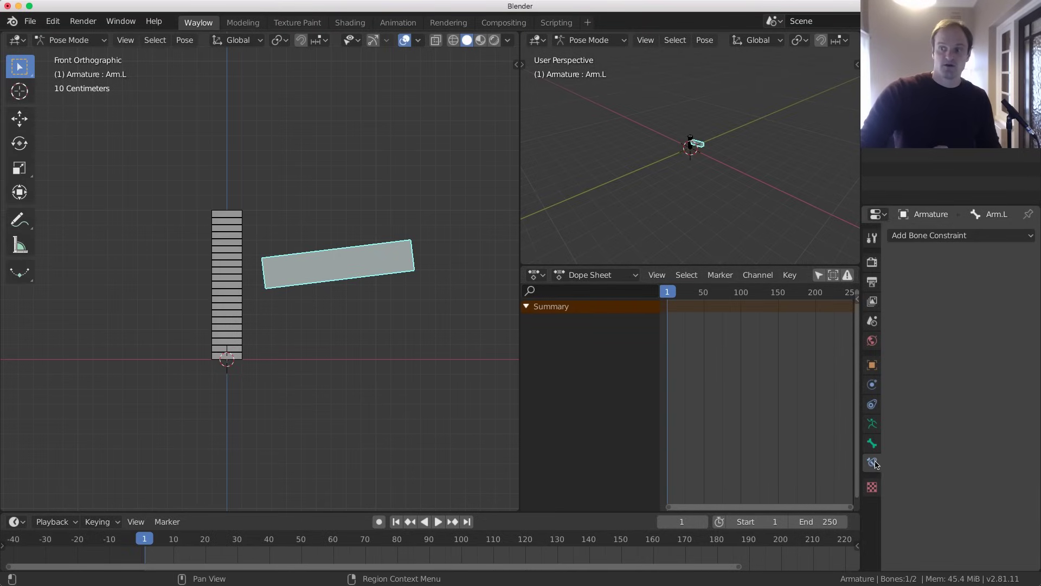
pyautogui.click(957, 236)
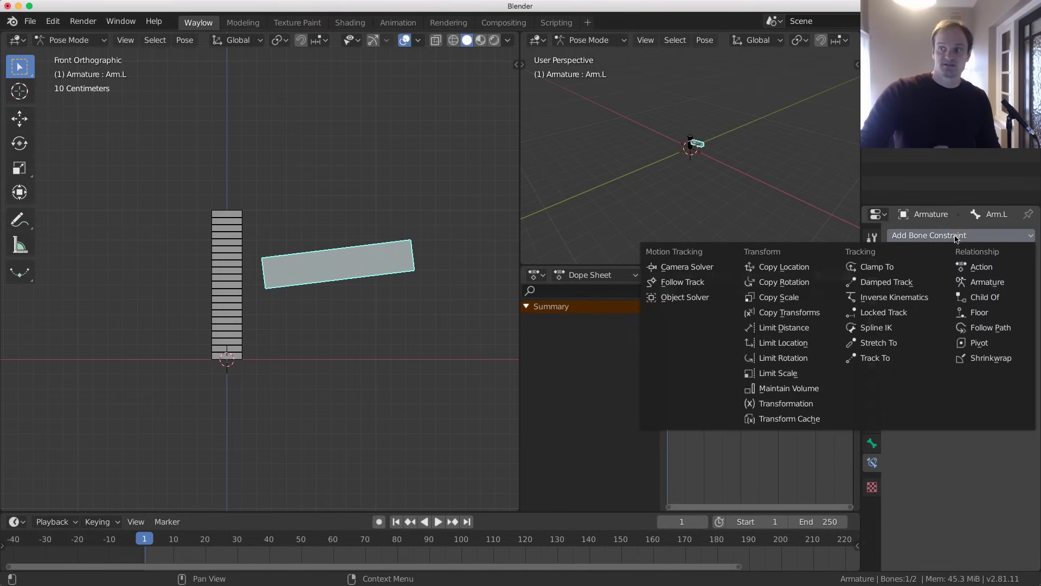
pyautogui.click(998, 288)
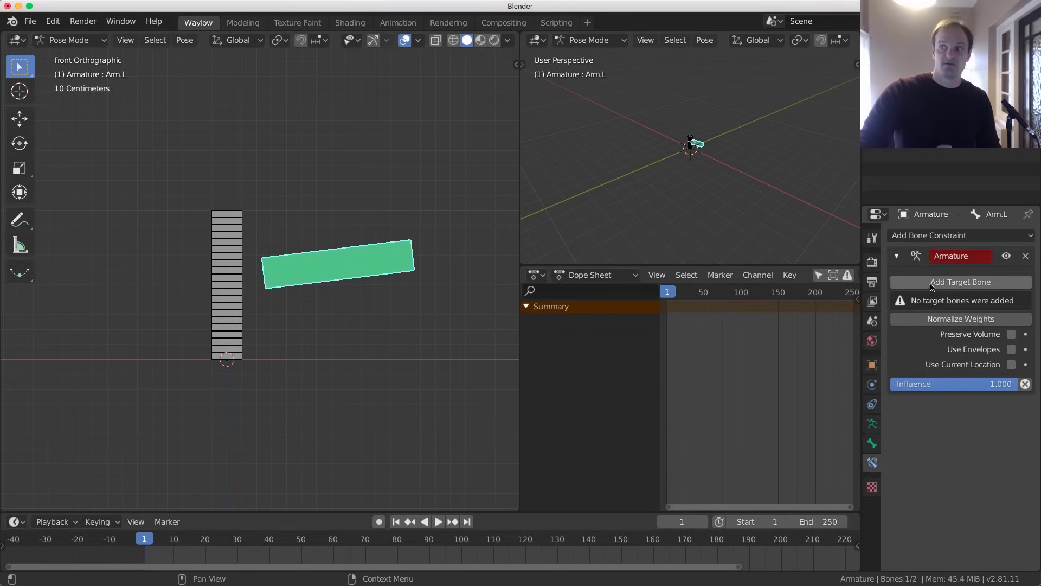
# Add a target bone to Arm.L's Armature constraint, using the Armature object and its trunk bone
pyautogui.click(941, 287)
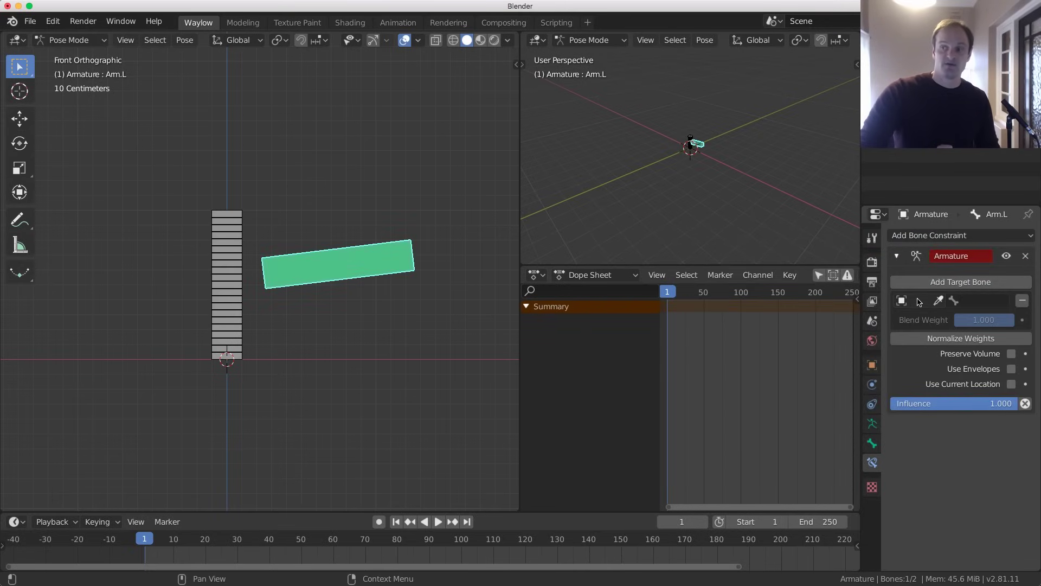
pyautogui.click(919, 301)
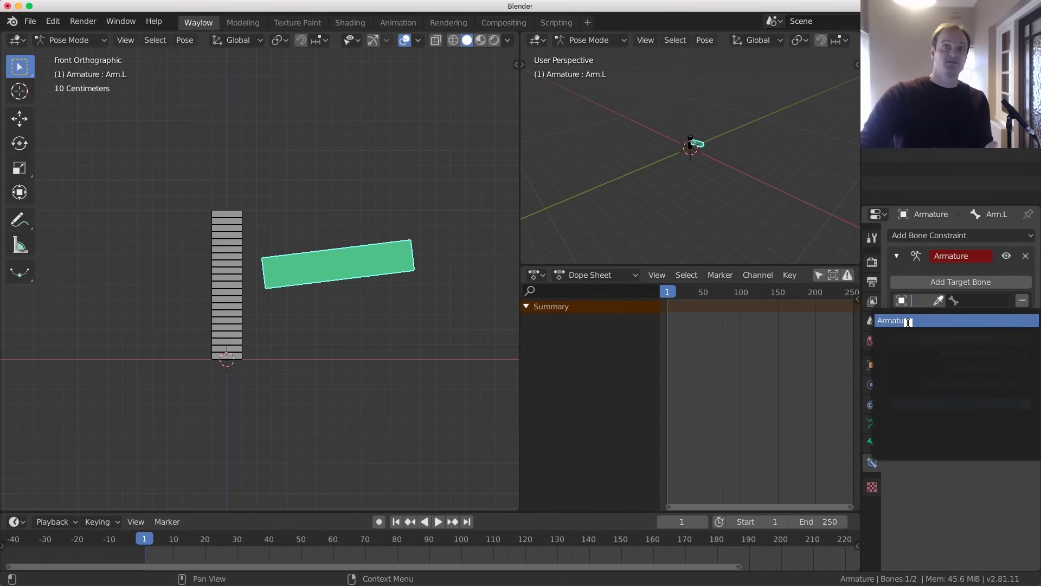
pyautogui.click(907, 321)
pyautogui.click(975, 302)
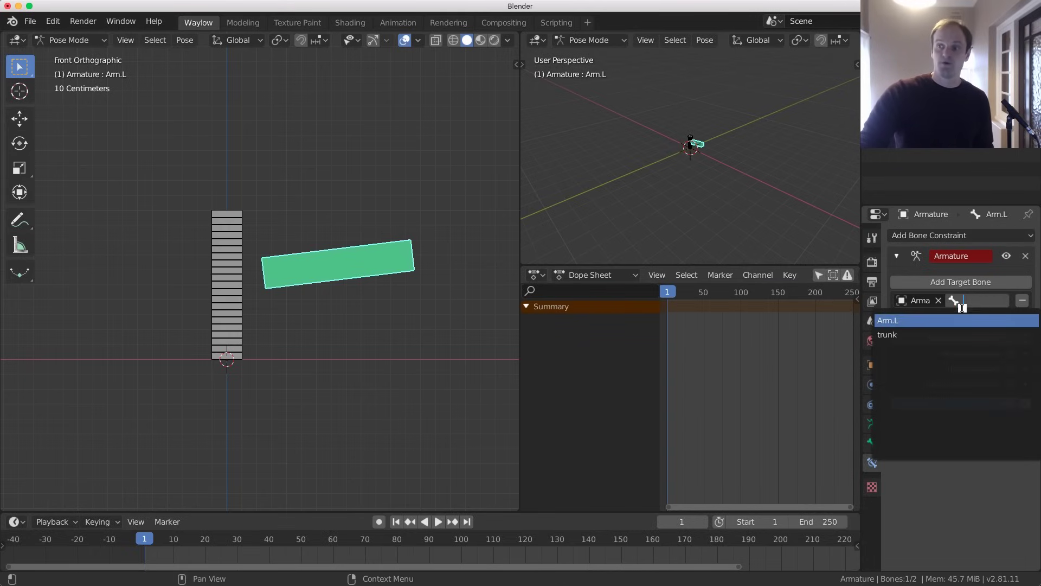
pyautogui.click(919, 334)
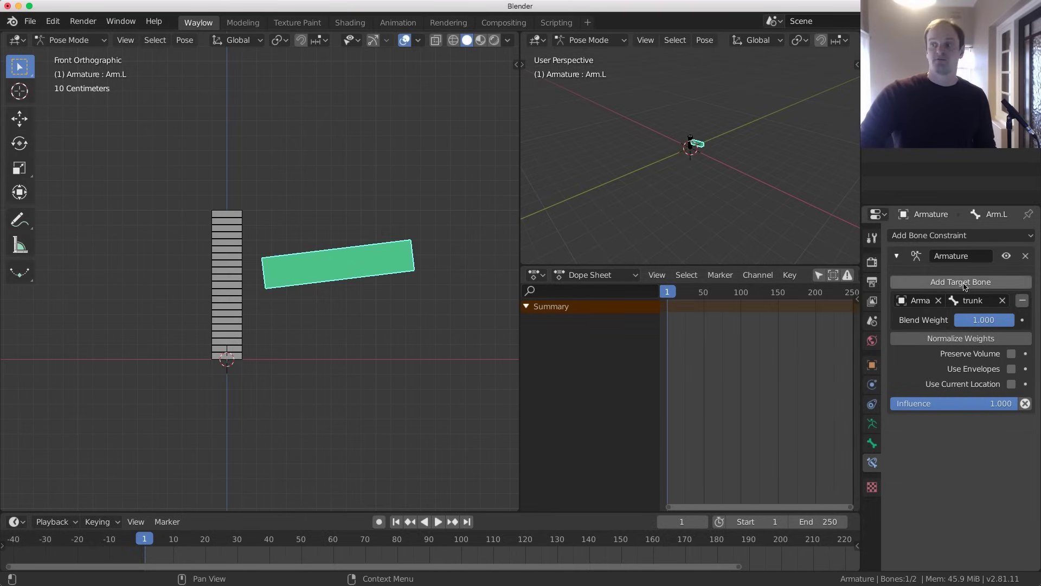
# Select the trunk bone and examine its Bendy Bones roll and scale settings in the bone properties
pyautogui.click(223, 241)
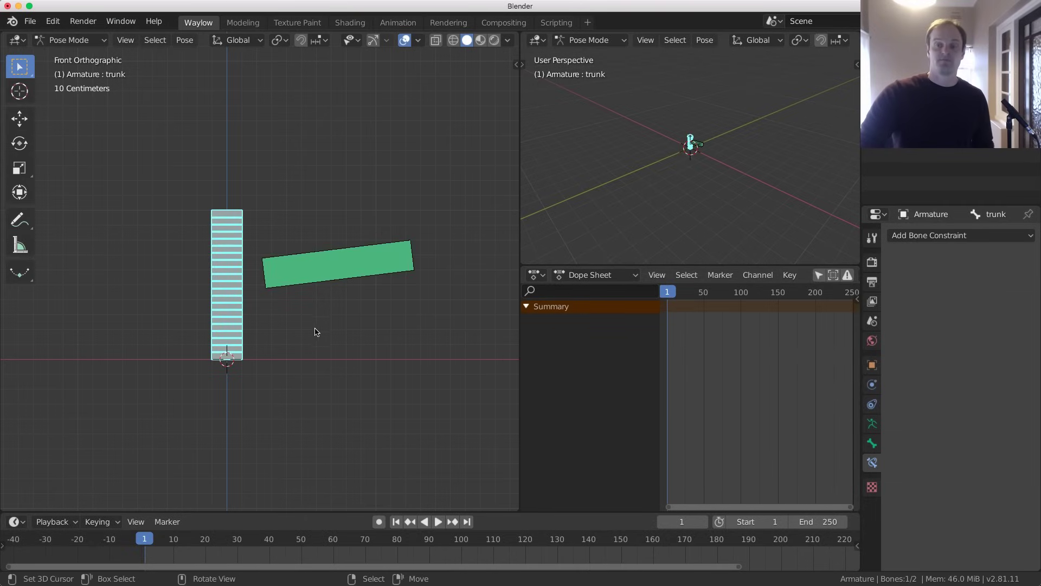
pyautogui.keyDown('shift'); pyautogui.moveTo(228, 235); pyautogui.dragTo(293, 266, button='middle'); pyautogui.keyUp('shift')
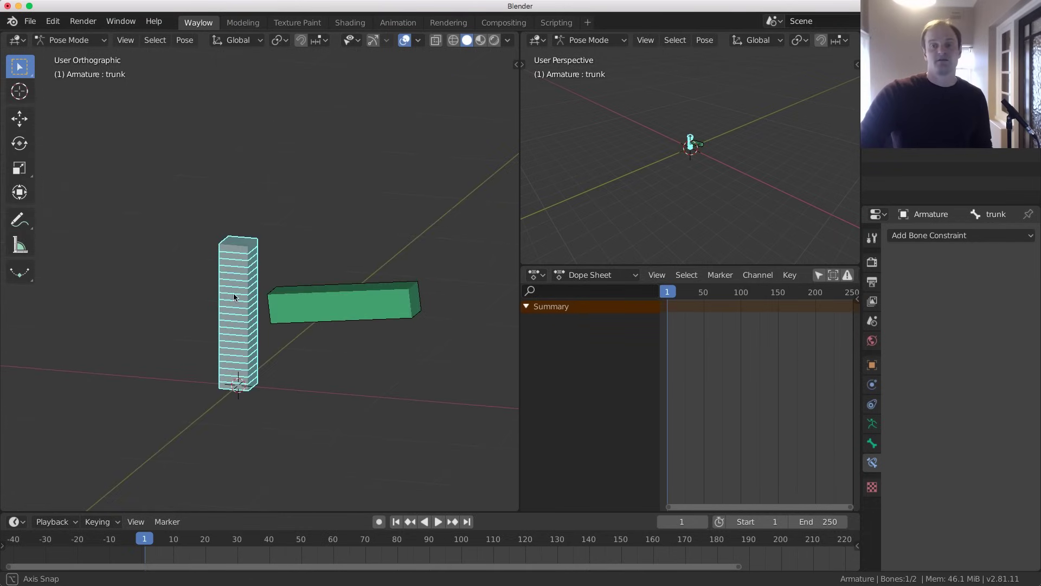
pyautogui.click(871, 444)
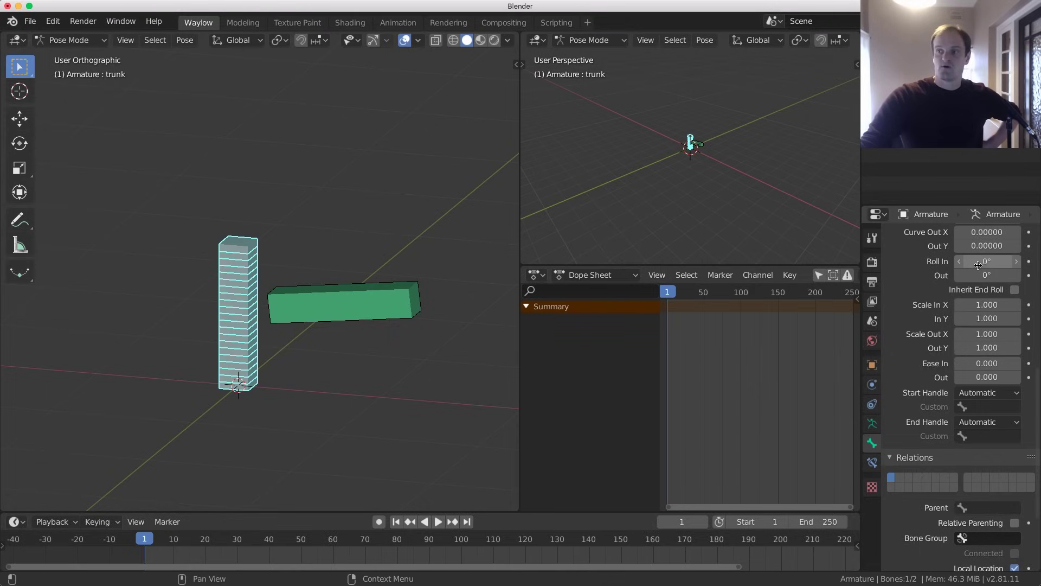
pyautogui.moveTo(984, 274); pyautogui.dragTo(987, 333)
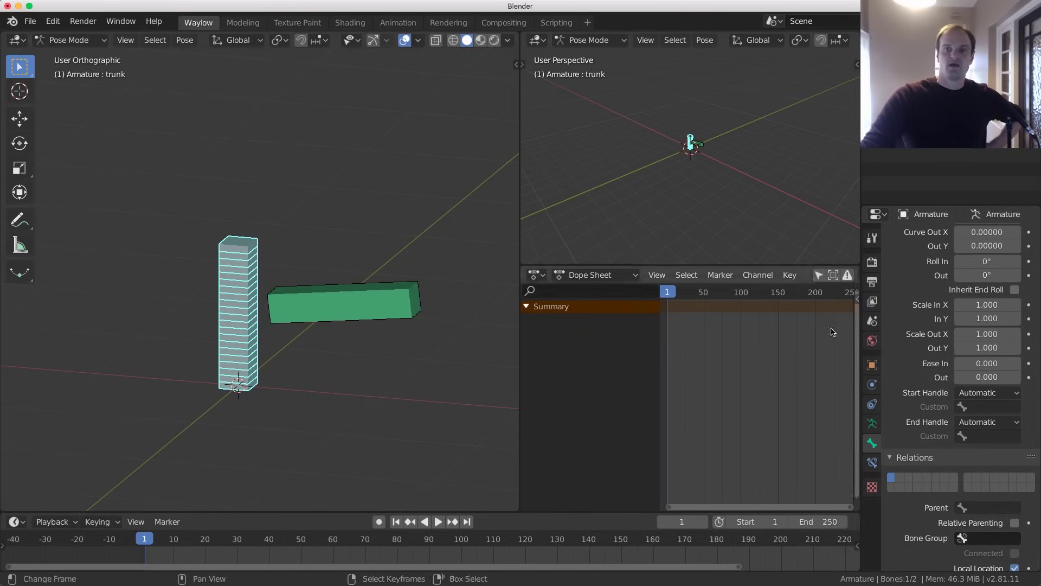
# In Edit Mode, parent Arm.L to the trunk bone while keeping its offset
pyautogui.click(299, 295)
pyautogui.moveTo(298, 295)
pyautogui.mouseDown(button='middle')
pyautogui.moveTo(271, 298)
pyautogui.moveTo(282, 300)
pyautogui.mouseUp(button='middle')
pyautogui.hotkey('ctrl', 'Tab')
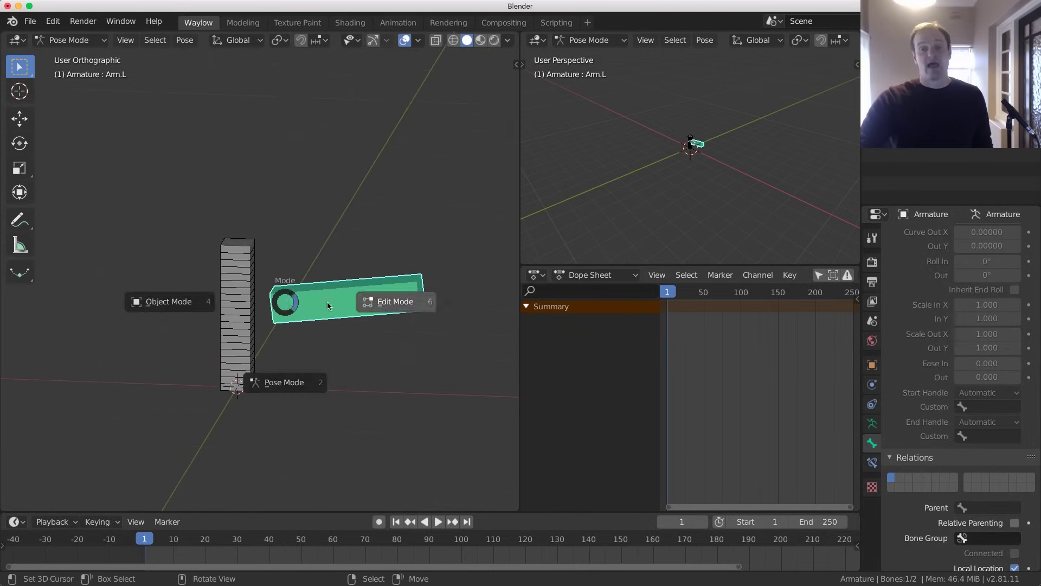
pyautogui.click(325, 303)
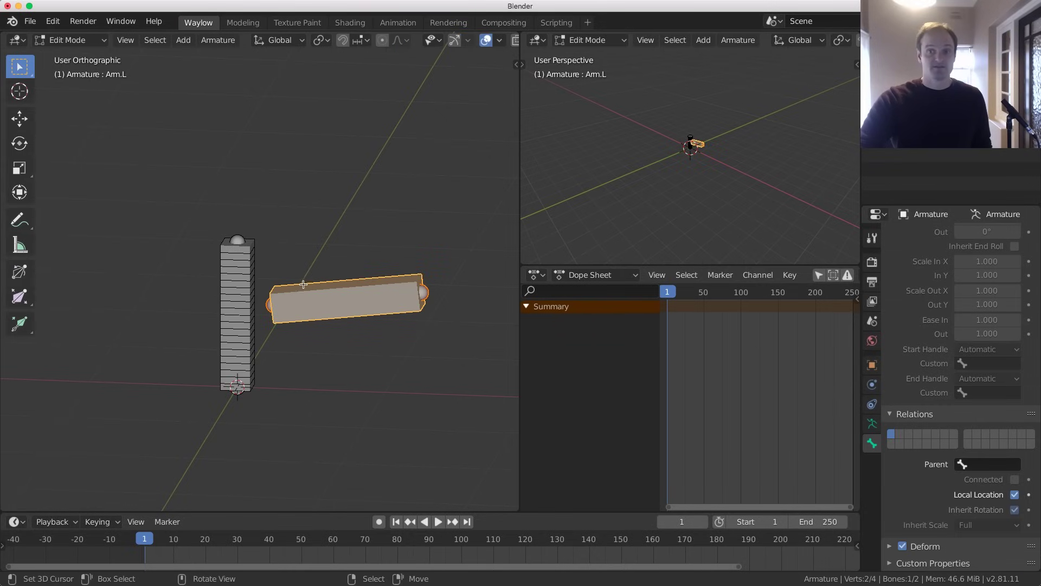
pyautogui.keyDown('shift'); pyautogui.click(246, 283); pyautogui.keyUp('shift')
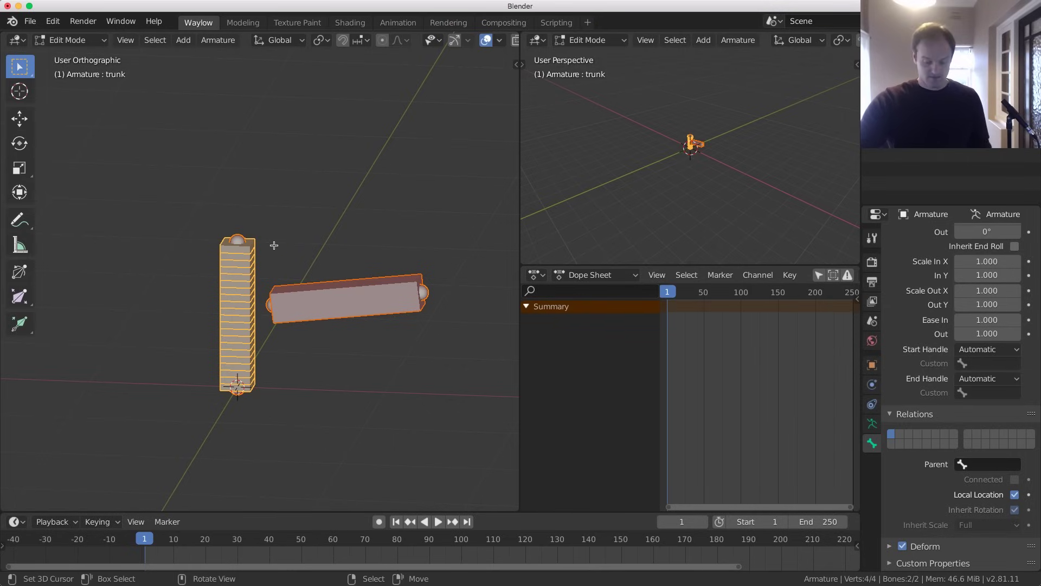
pyautogui.hotkey('ctrl', 'p')
pyautogui.click(265, 262)
# In Pose Mode, scale the trunk bone to roughly double its size to test how the arm follows
pyautogui.hotkey('ctrl', 'Tab')
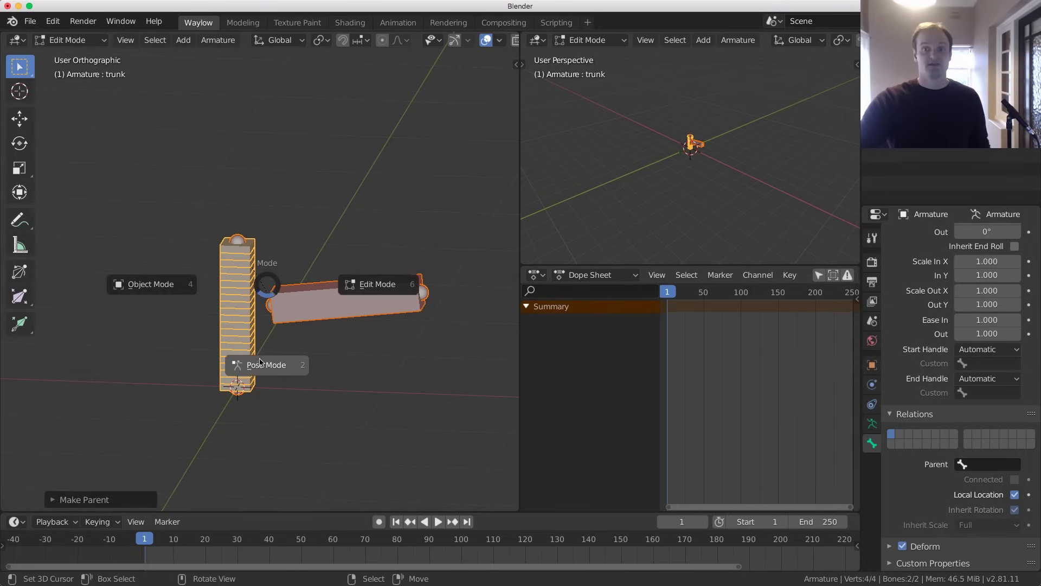
pyautogui.click(266, 364)
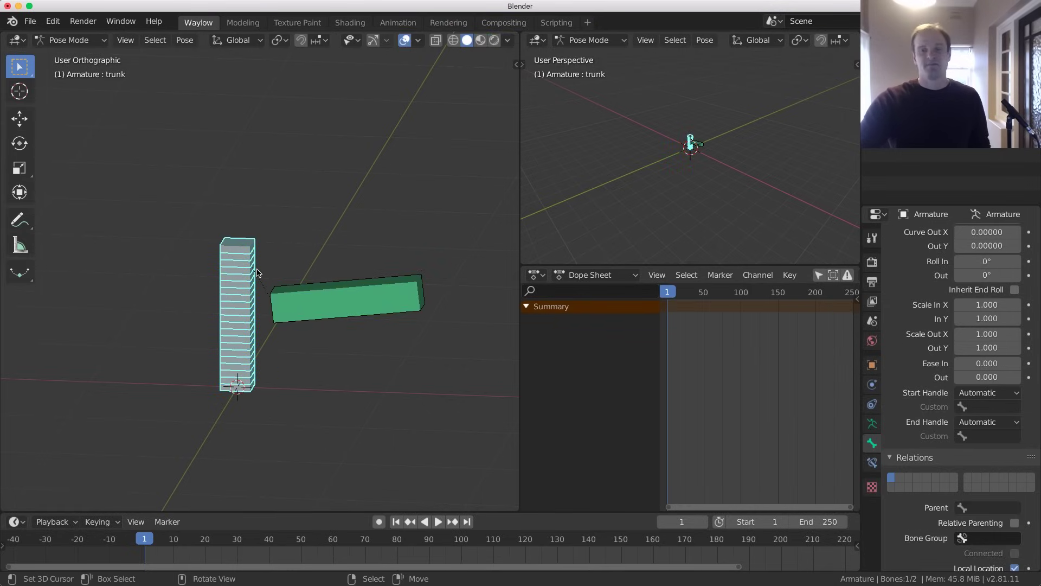
pyautogui.press('s')
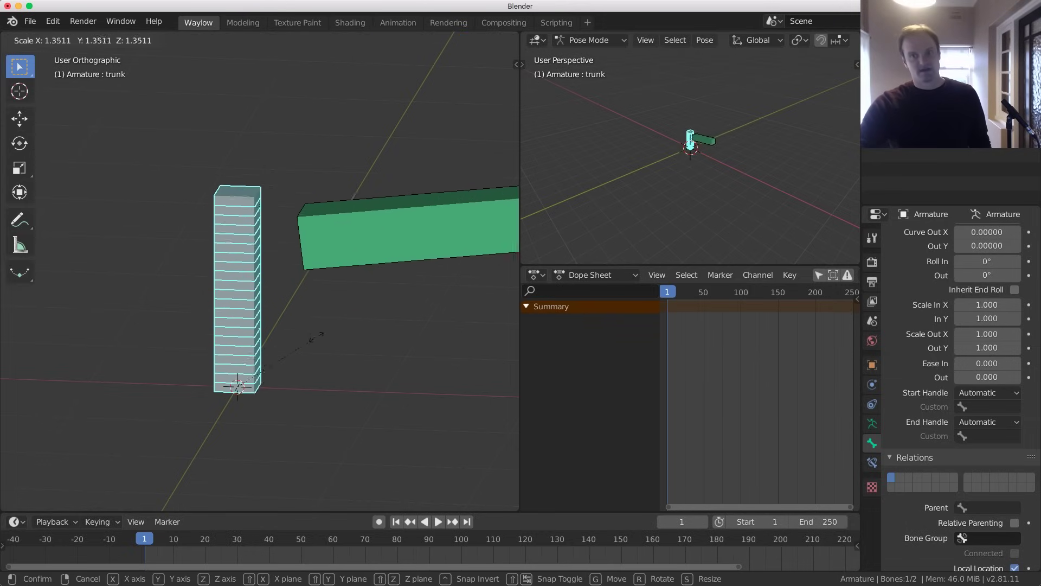
pyautogui.press('Escape')
pyautogui.scroll(-3, 281, 318)
pyautogui.press('s')
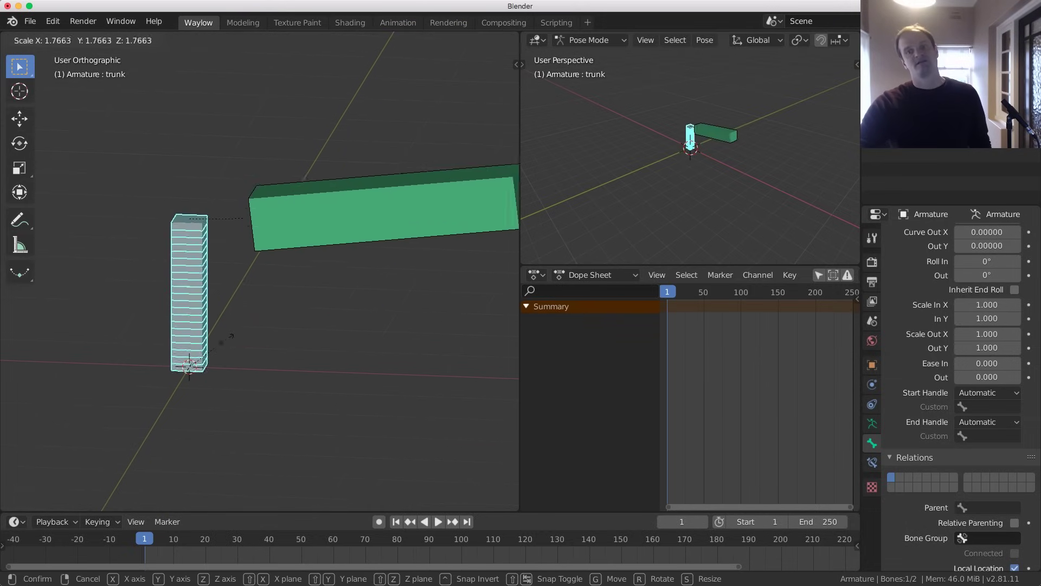
pyautogui.click(238, 342)
pyautogui.scroll(-2, 307, 168)
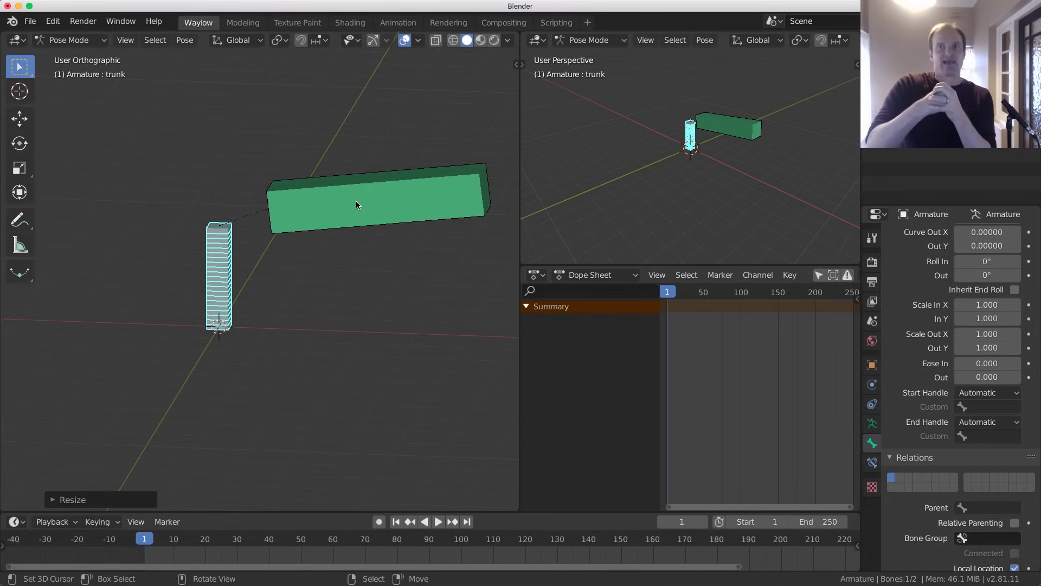
# In Edit Mode, clear the trunk parent from the Arm.L bone's relations
pyautogui.click(370, 185)
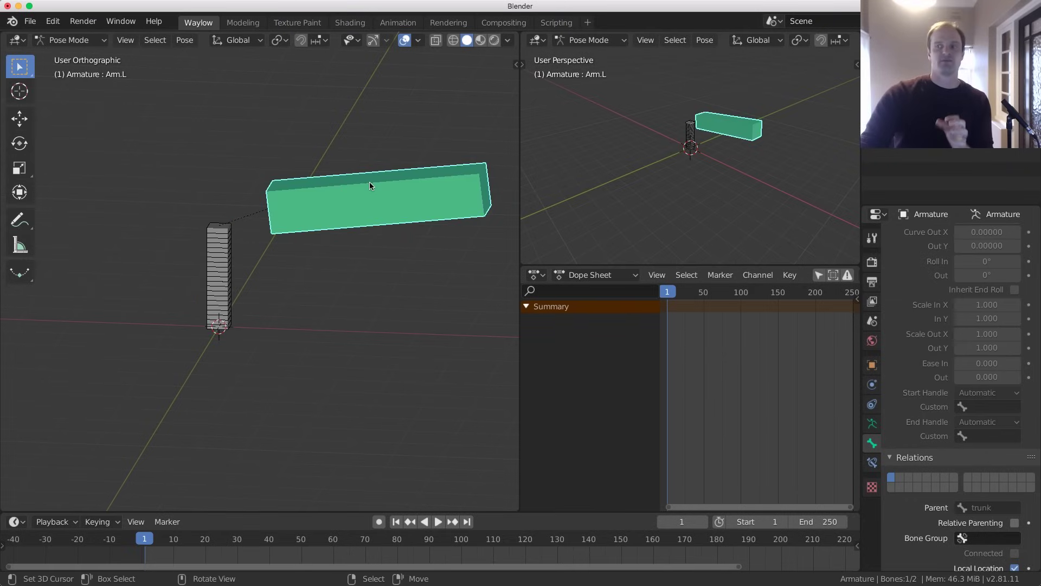
pyautogui.hotkey('ctrl', 'Tab')
pyautogui.click(362, 300)
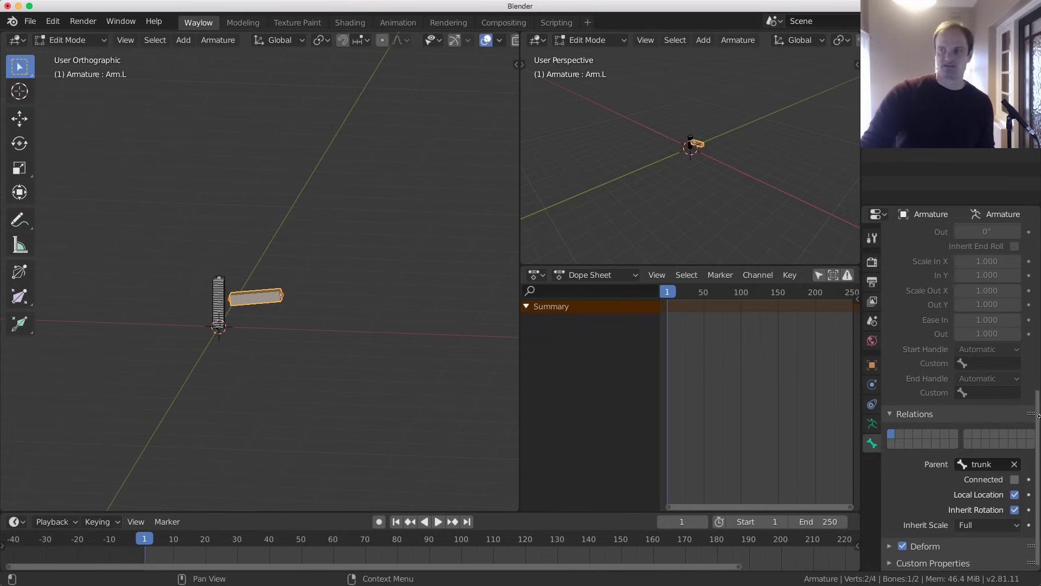
pyautogui.click(1014, 464)
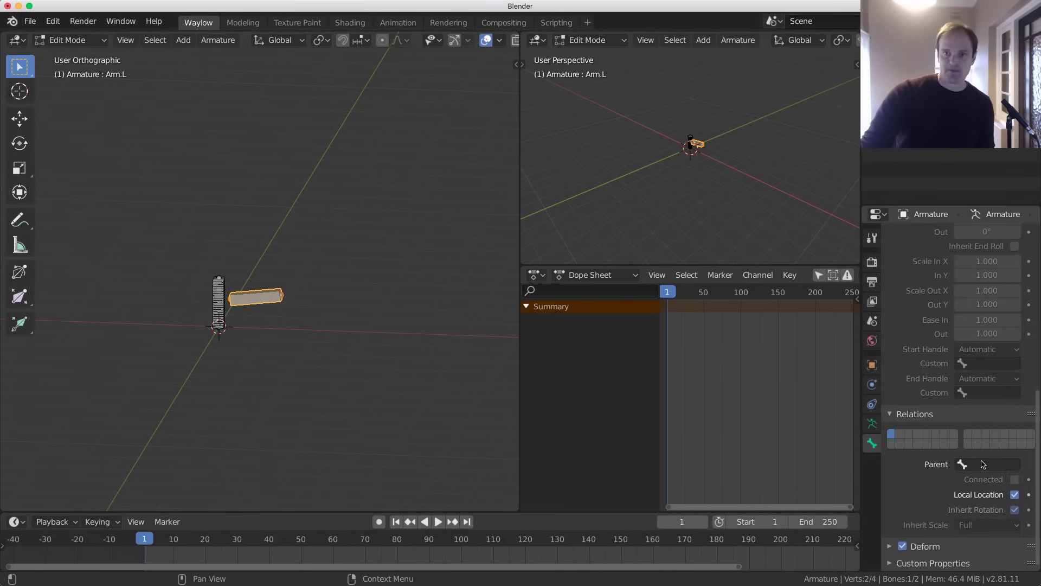
# Return to Pose Mode and try scaling the trunk bone to test the constrained, unparented arm
pyautogui.hotkey('ctrl', 'Tab')
pyautogui.click(387, 423)
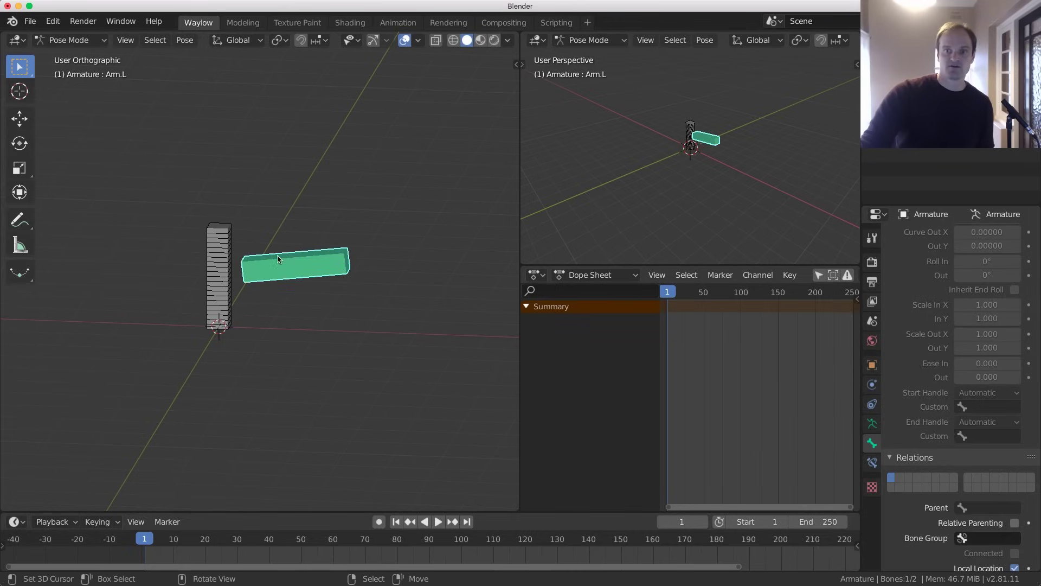
pyautogui.click(225, 239)
pyautogui.press('s')
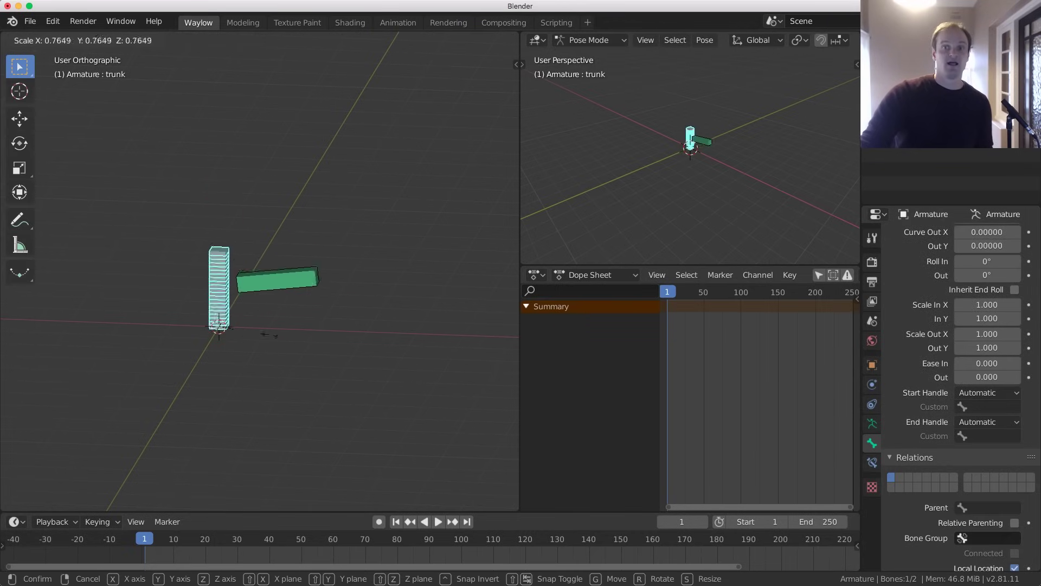
pyautogui.rightClick(290, 326)
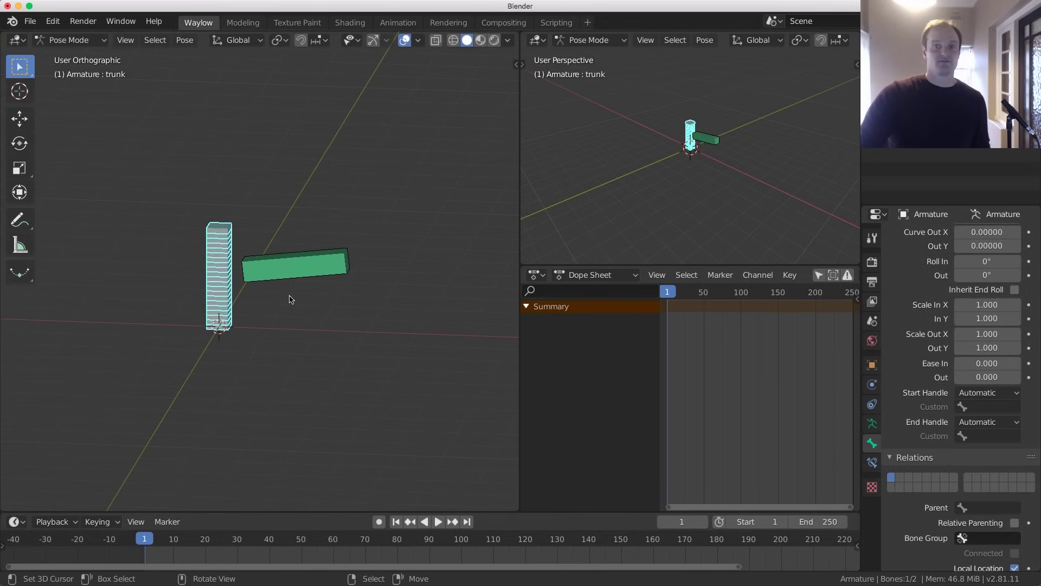
# Dismiss the save dialog and return the trunk bone to its original scale
pyautogui.hotkey('ctrl', 's')
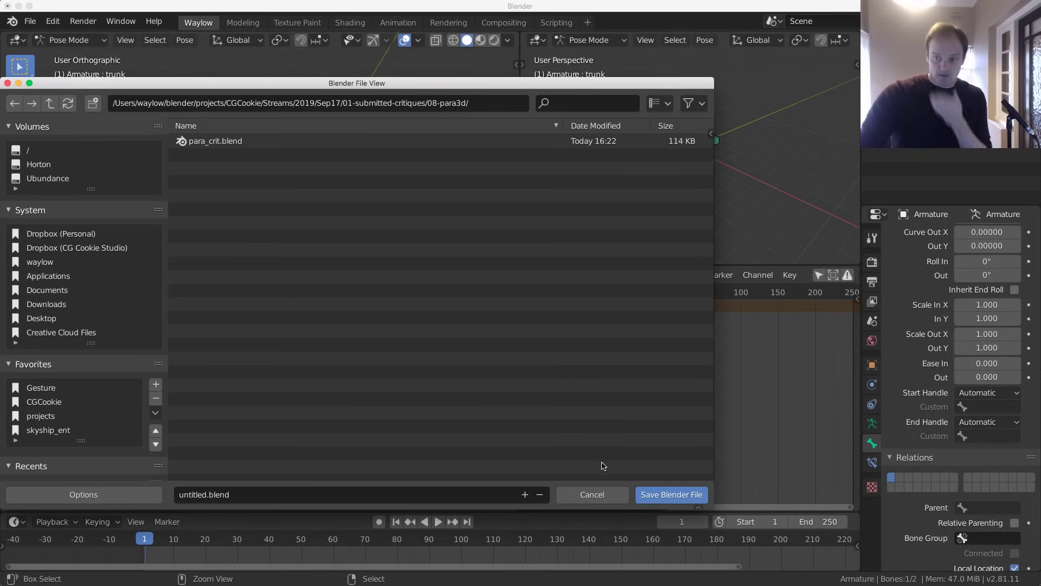
pyautogui.click(593, 494)
pyautogui.hotkey('ctrl', 'z')
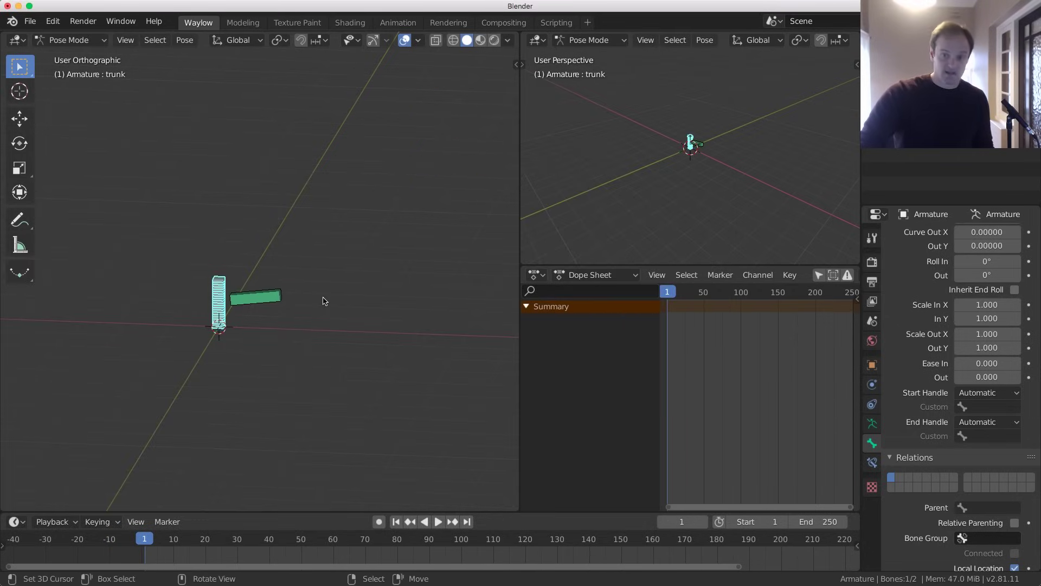
# Save the bendy bone rig file as para_armature_constraint.blend in the 08-para3d folder
pyautogui.scroll(3, 287, 305)
pyautogui.press('KP_Decimal')
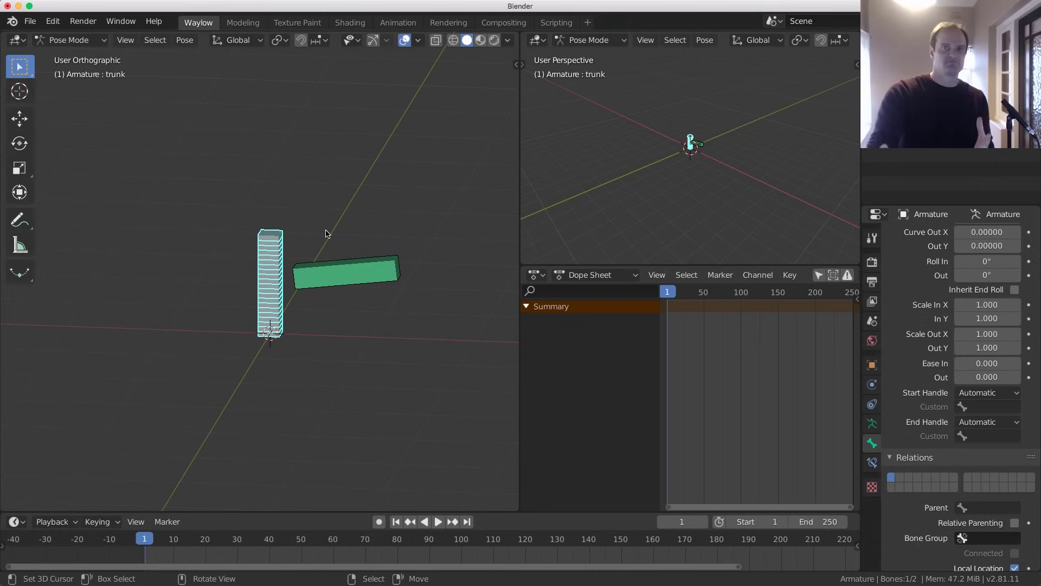
pyautogui.click(30, 20)
pyautogui.click(67, 127)
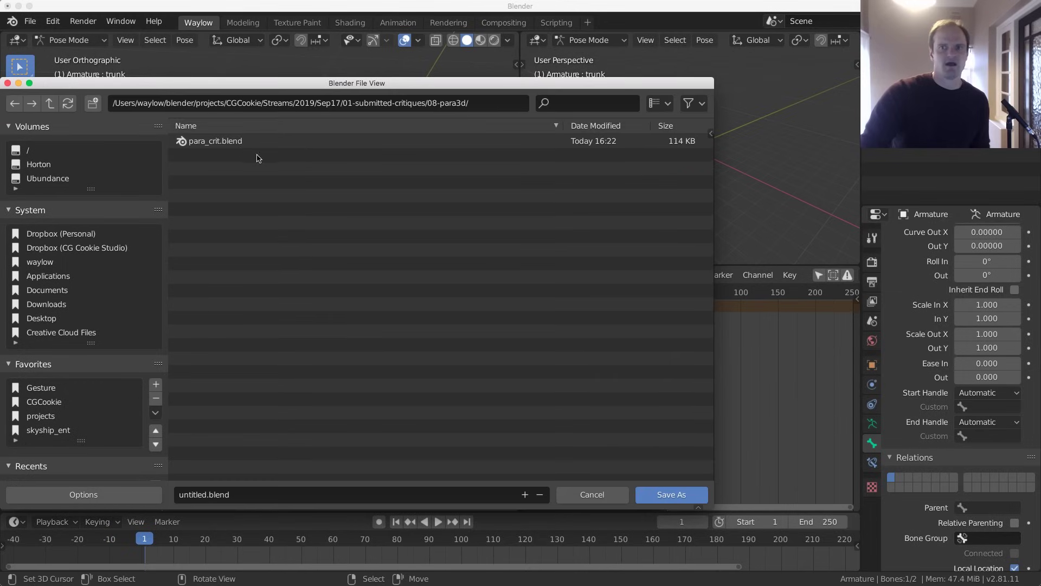
pyautogui.click(219, 490)
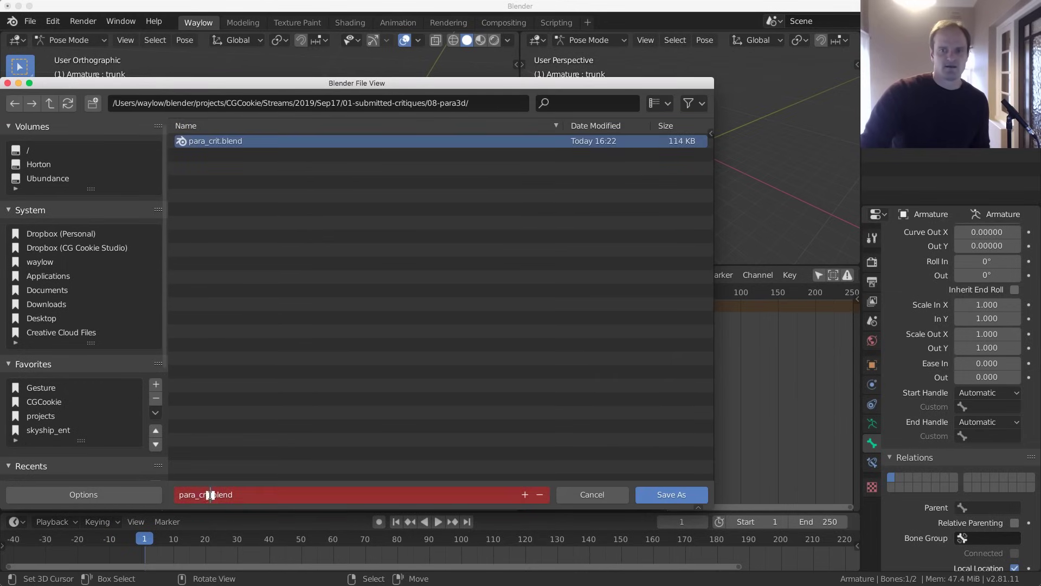
pyautogui.press('BackSpace')
pyautogui.press('BackSpace')
pyautogui.press('BackSpace')
pyautogui.press('BackSpace')
pyautogui.write('armature_')
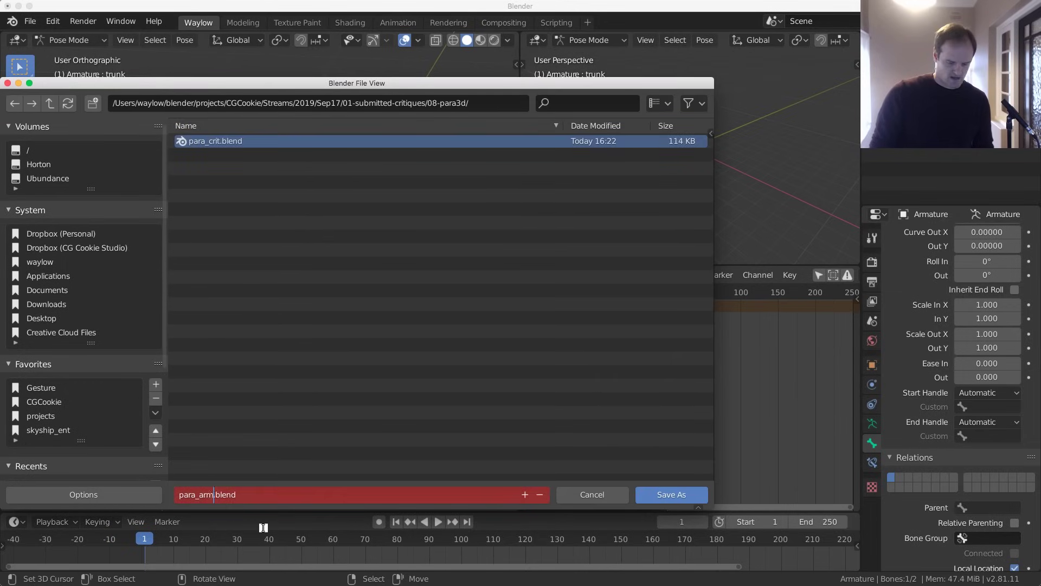
pyautogui.write('constraint')
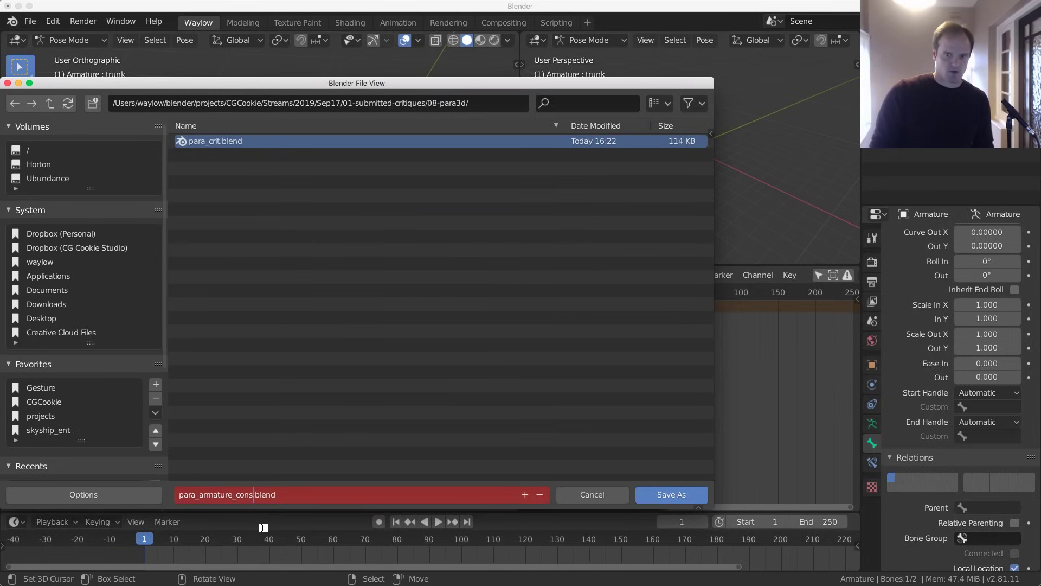
pyautogui.press('Return')
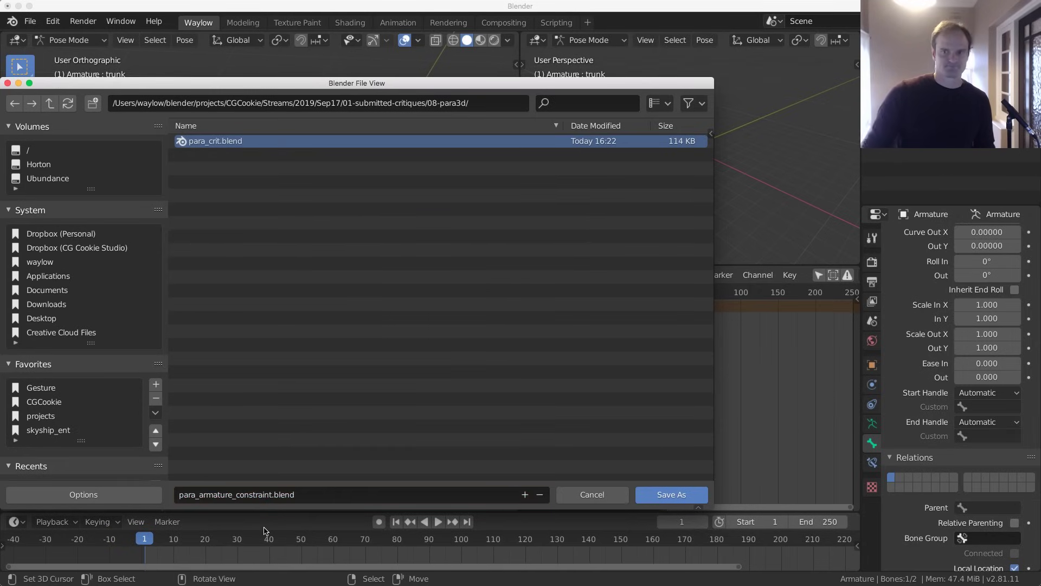
pyautogui.click(670, 494)
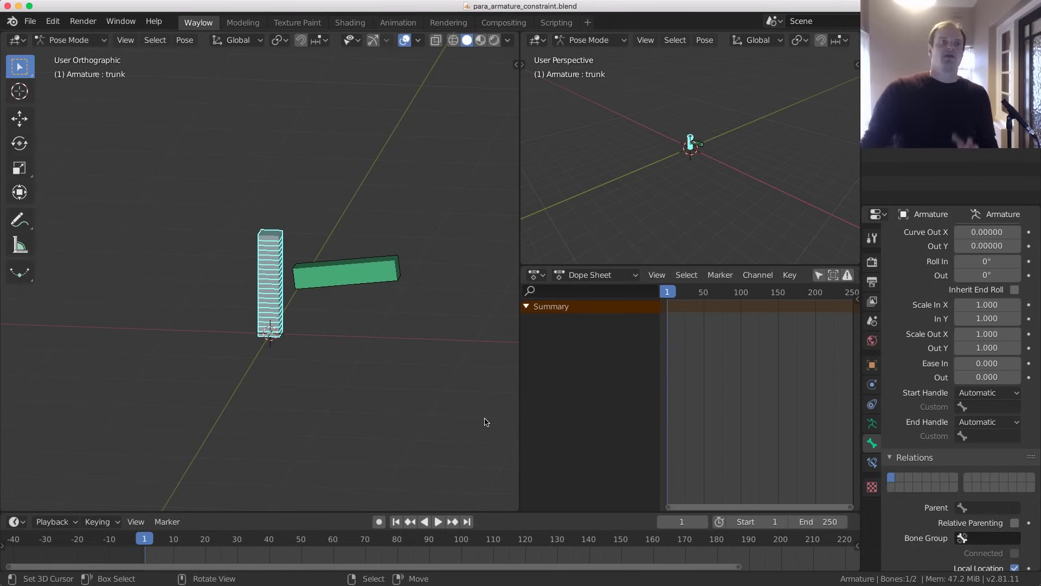